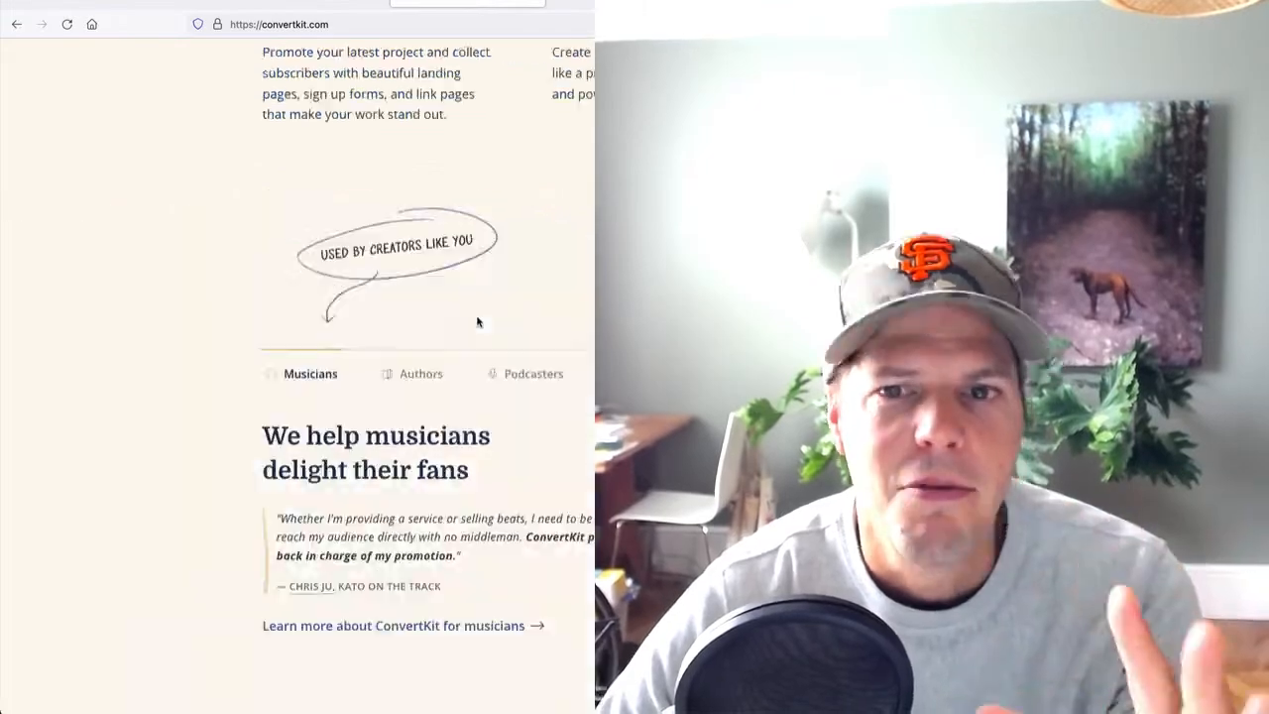
- Compare the ConvertKit homepage with the rebuilt template page, from the numbered benefits down to the musicians section
scroll(476, 320, down, 11)
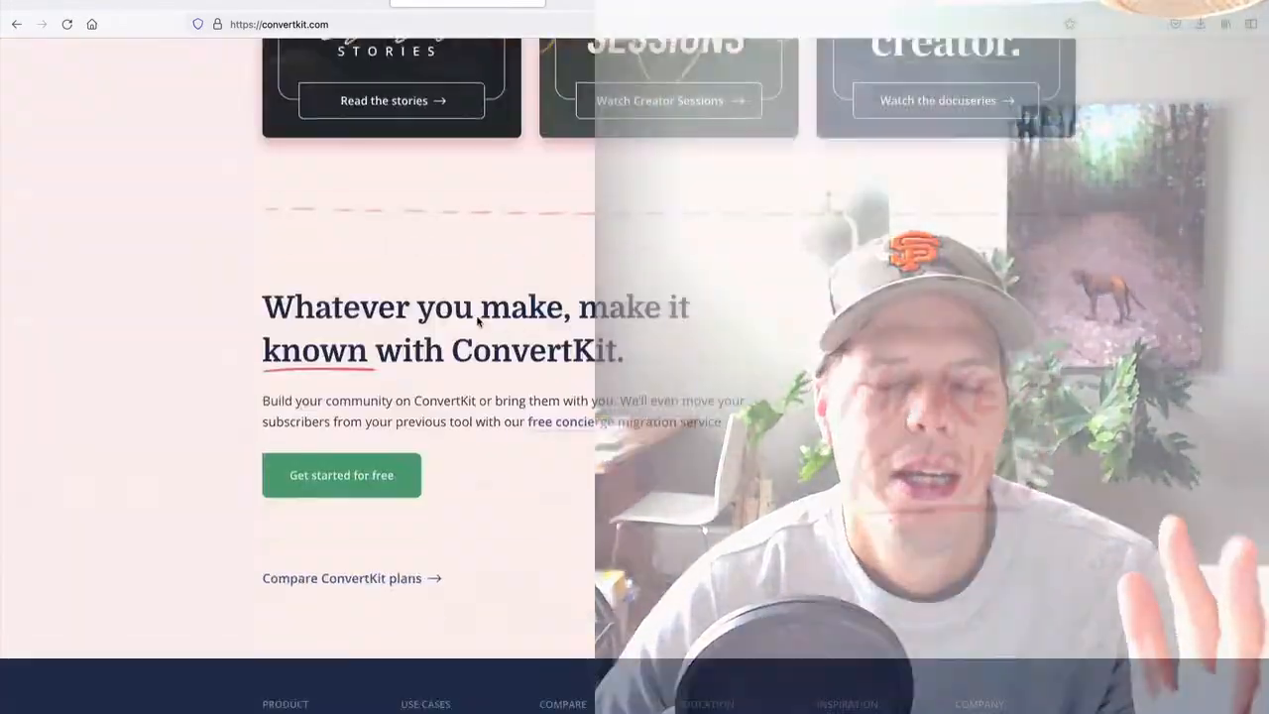
scroll(454, 306, up, 5)
scroll(454, 305, down, 2)
scroll(428, 301, up, 15)
scroll(429, 296, up, 3)
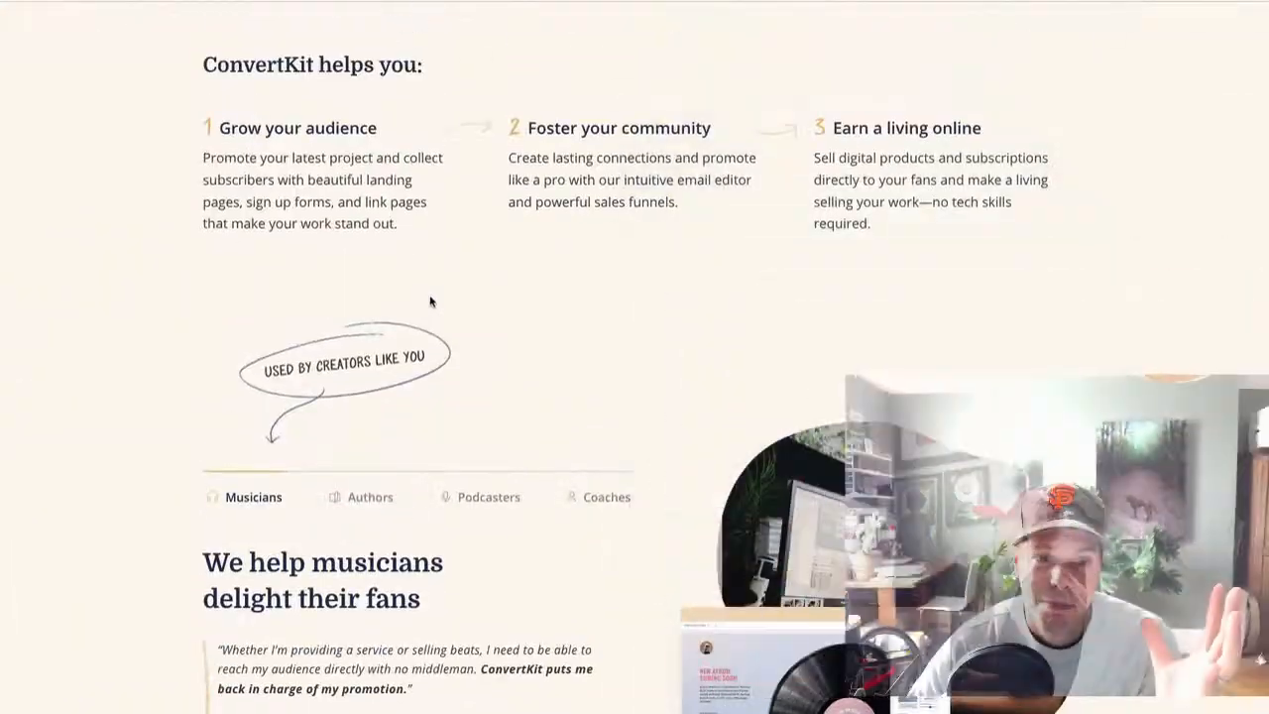
scroll(429, 297, down, 3)
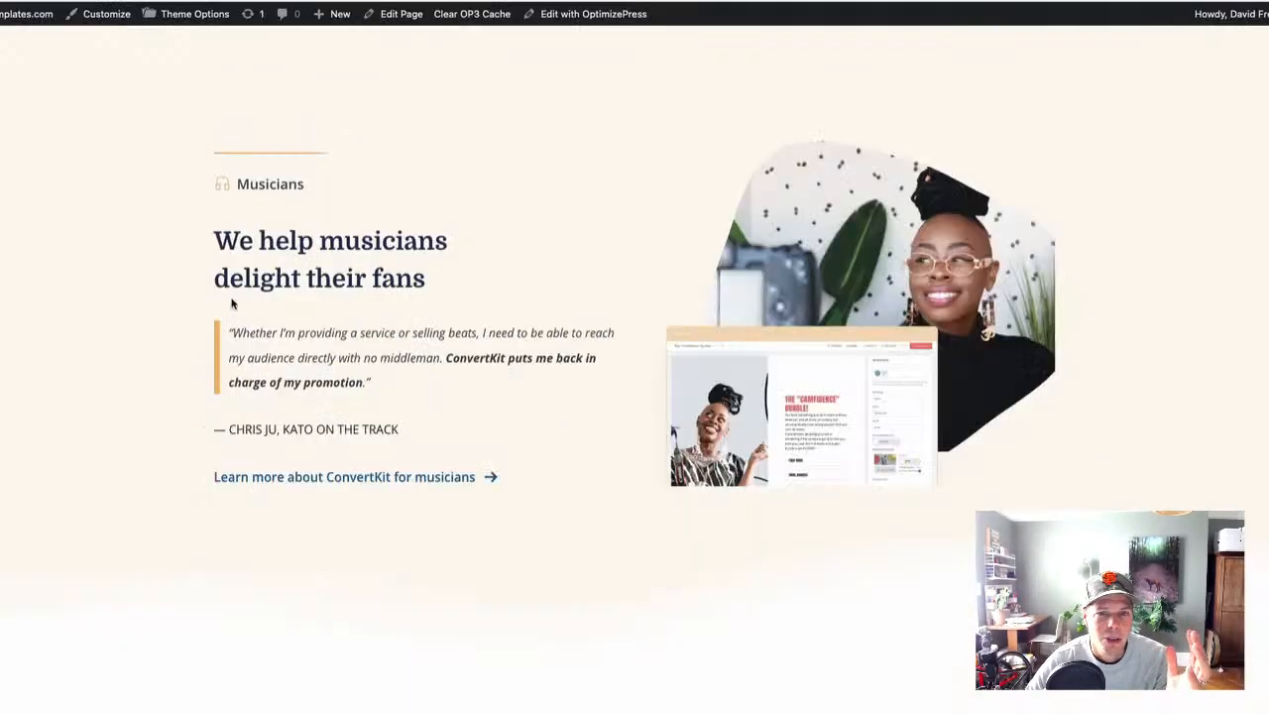
scroll(275, 287, up, 10)
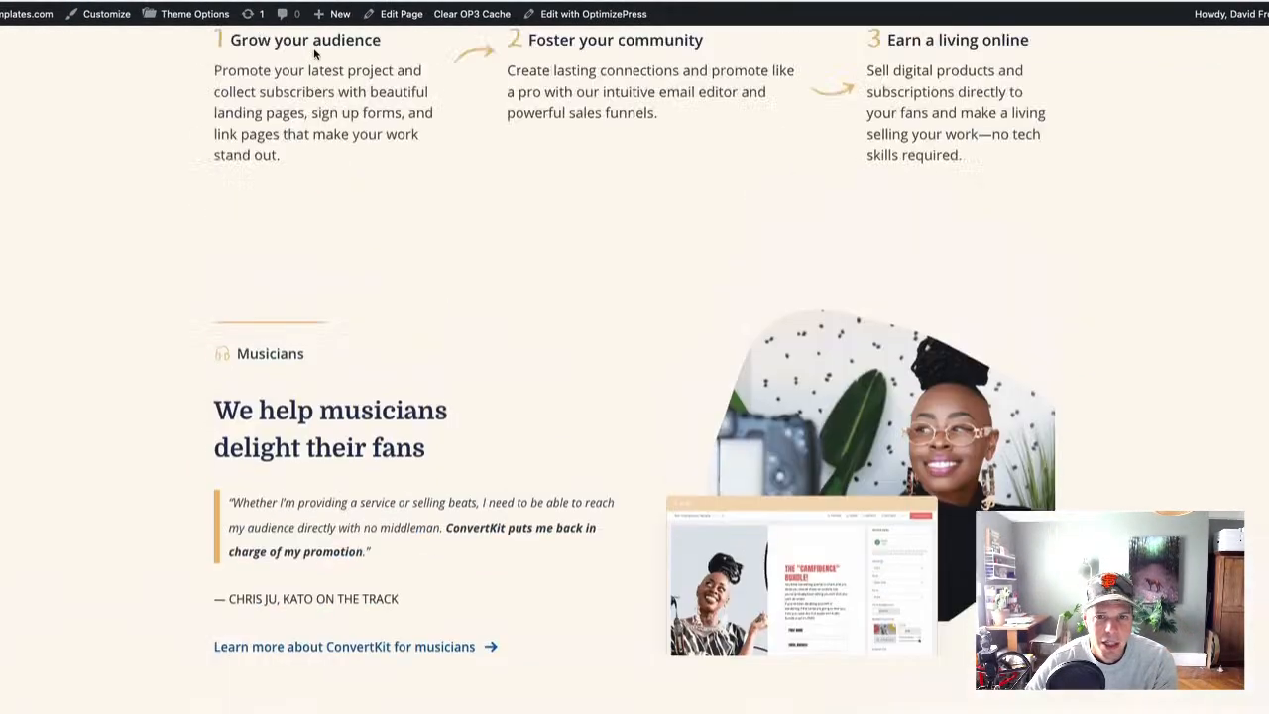
scroll(274, 286, down, 1)
scroll(274, 286, down, 7)
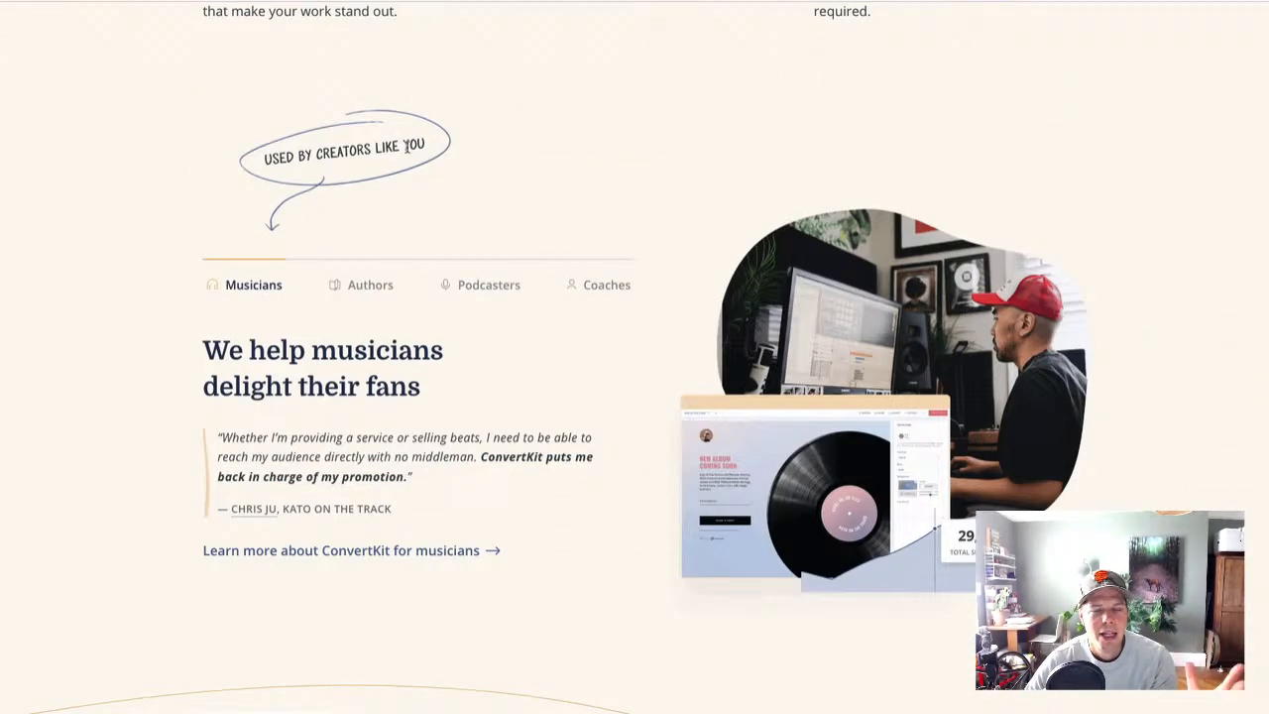
- Examine the curved divider with its thin outline below the musicians section on the ConvertKit homepage
scroll(406, 146, up, 8)
scroll(405, 148, down, 7)
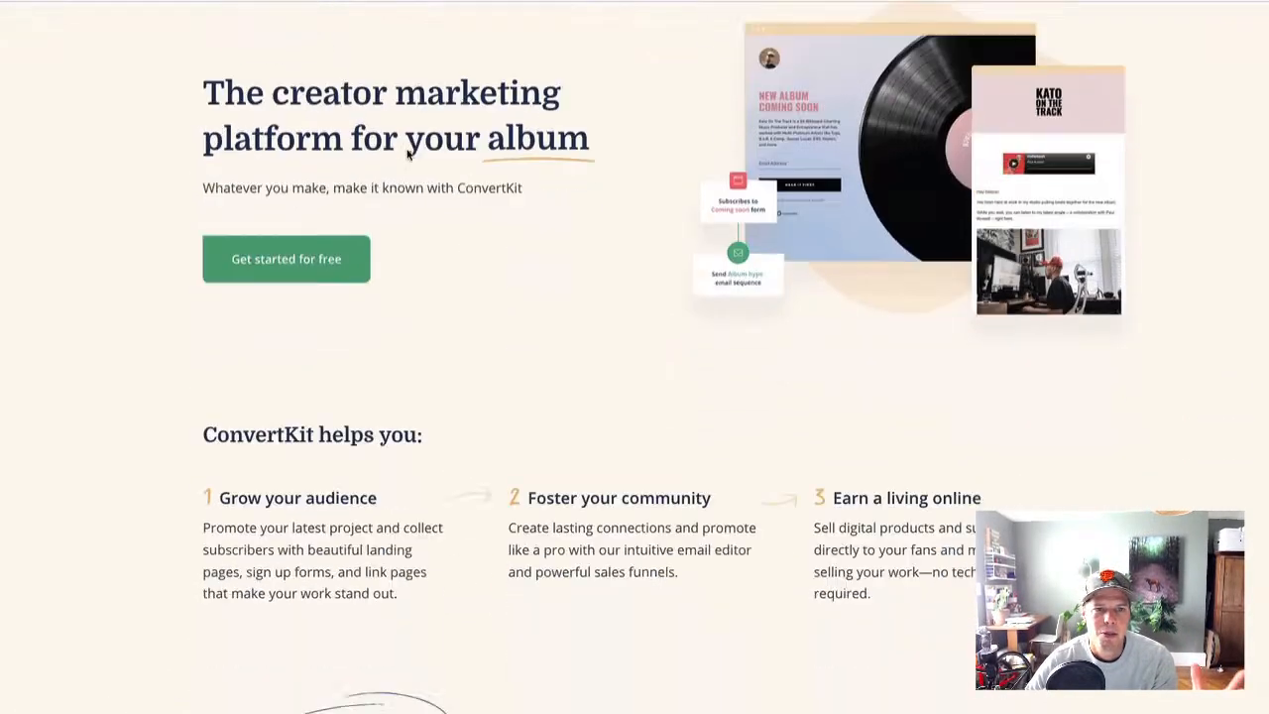
scroll(407, 154, down, 2)
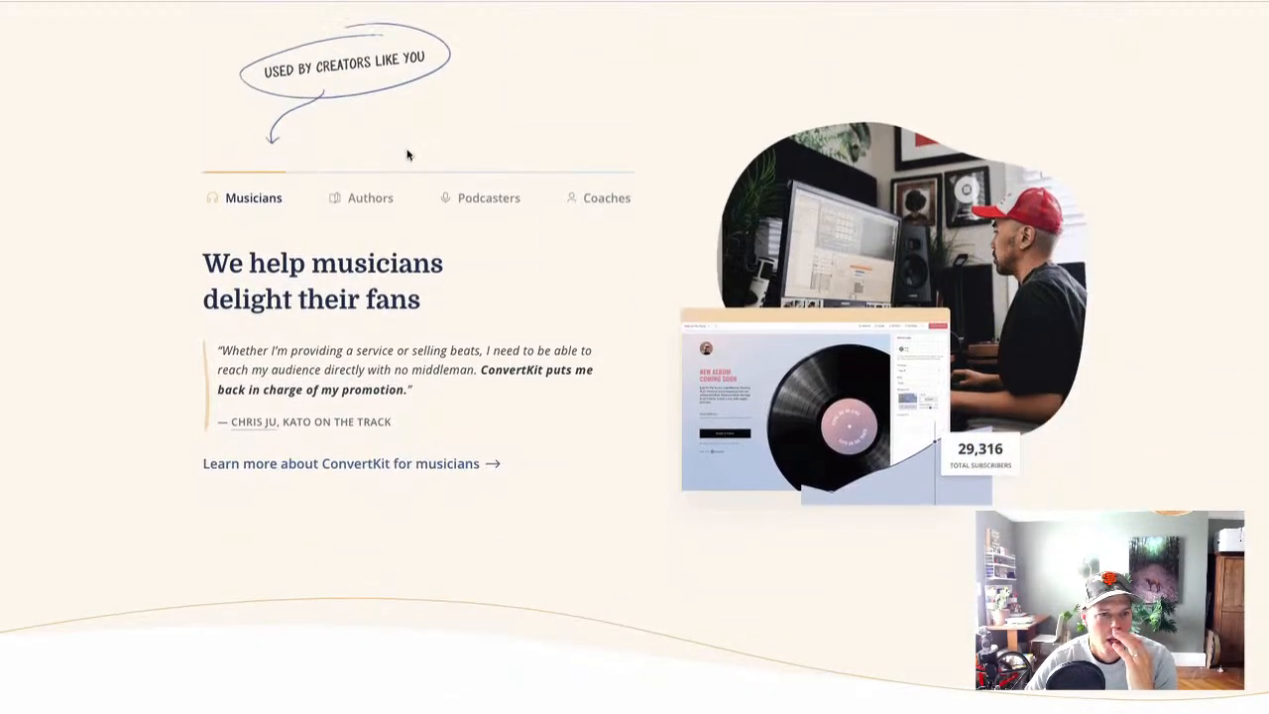
scroll(406, 154, down, 2)
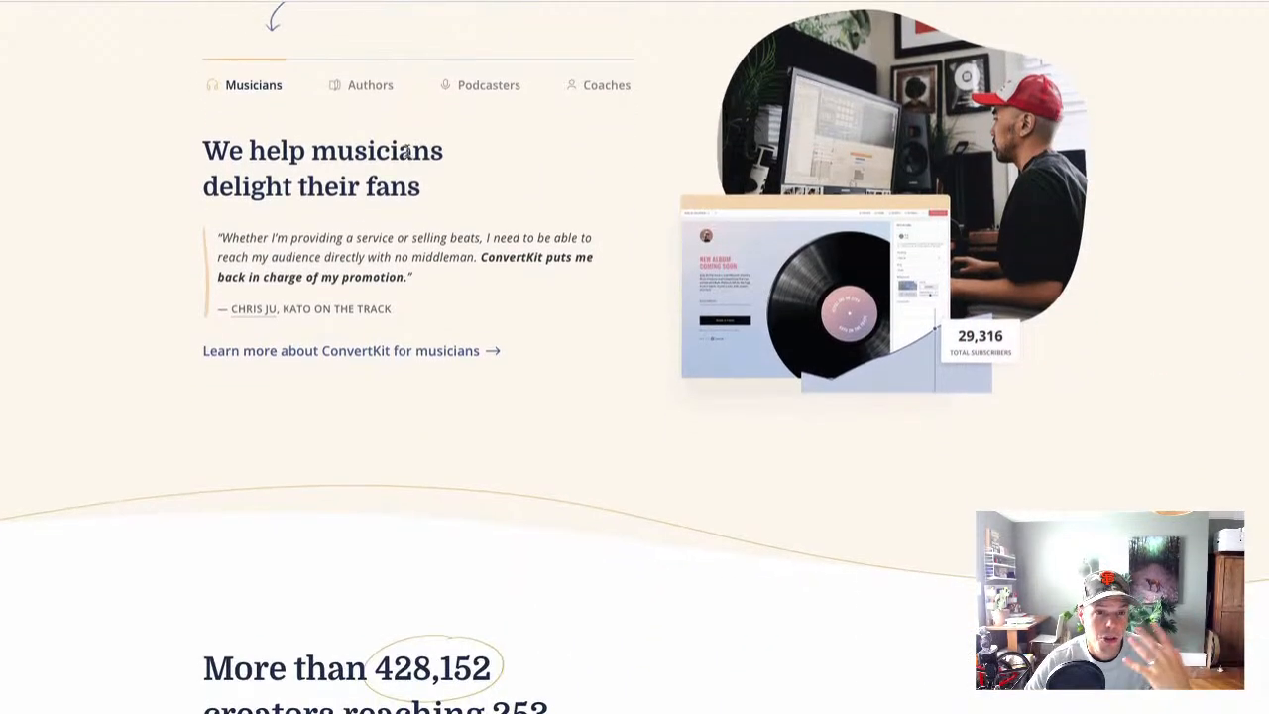
scroll(407, 151, down, 1)
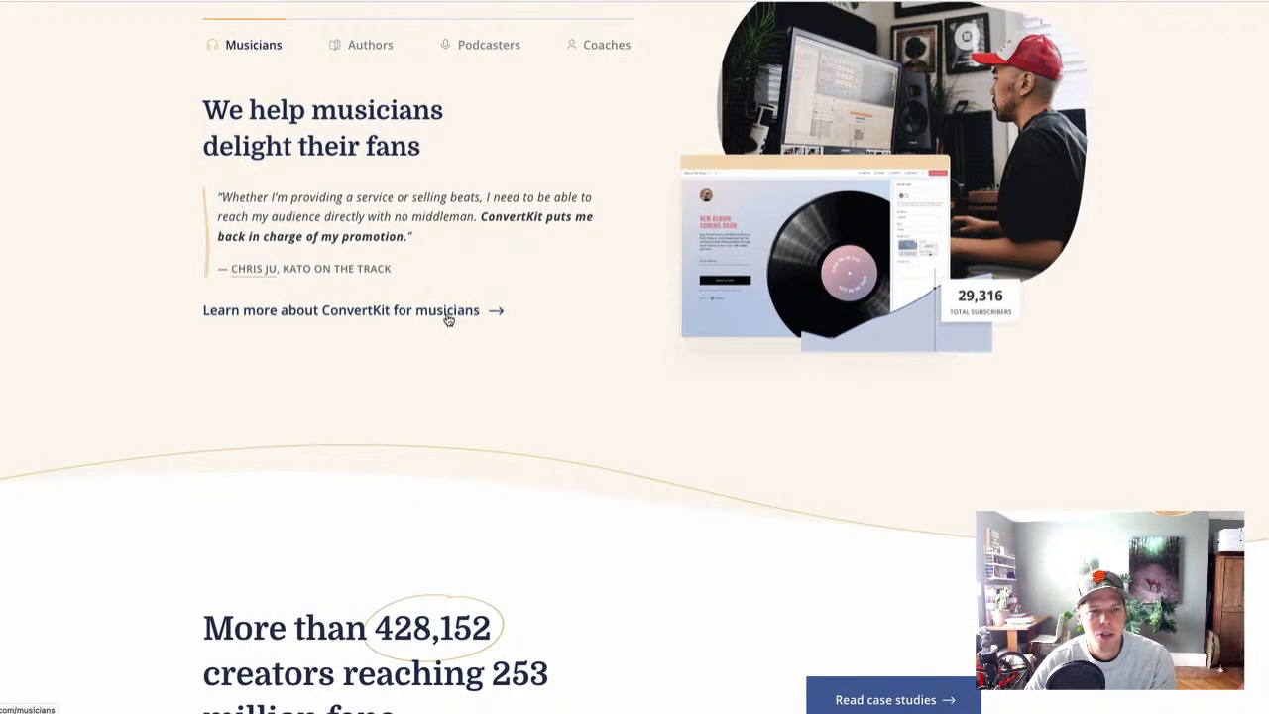
scroll(445, 320, down, 1)
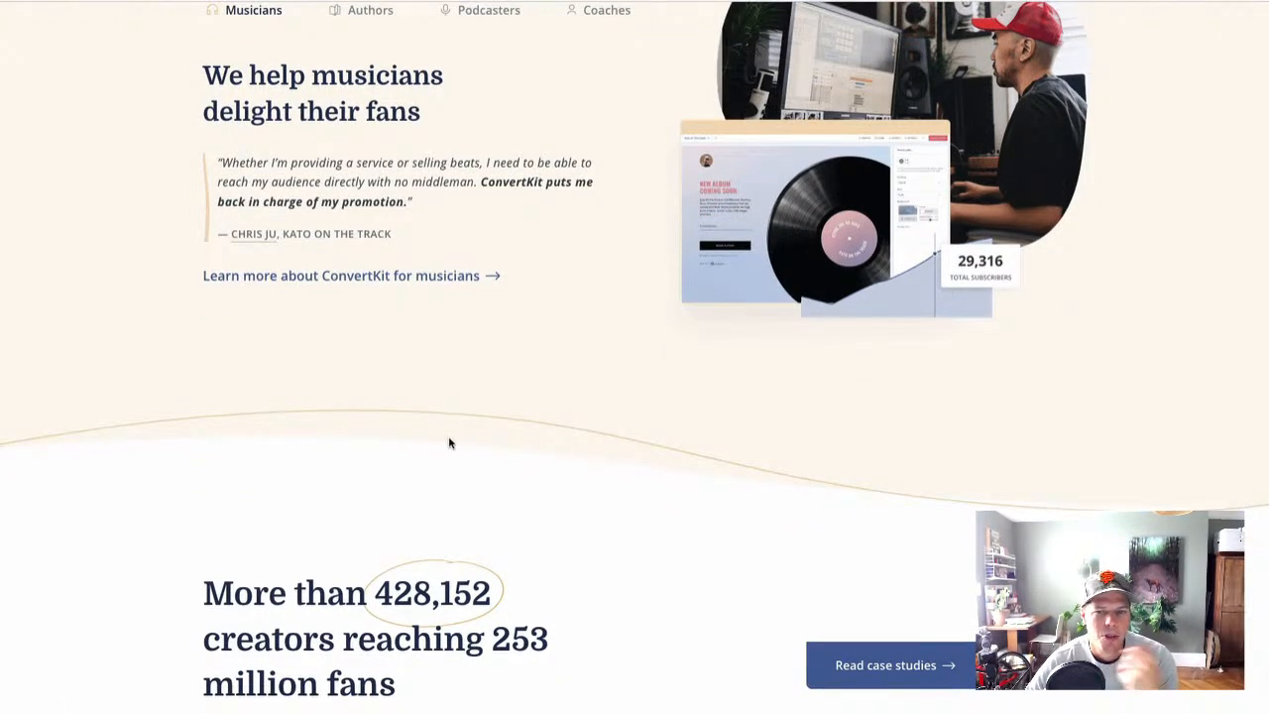
scroll(476, 427, up, 2)
scroll(476, 427, down, 2)
scroll(476, 426, up, 5)
scroll(475, 427, down, 4)
scroll(475, 427, down, 1)
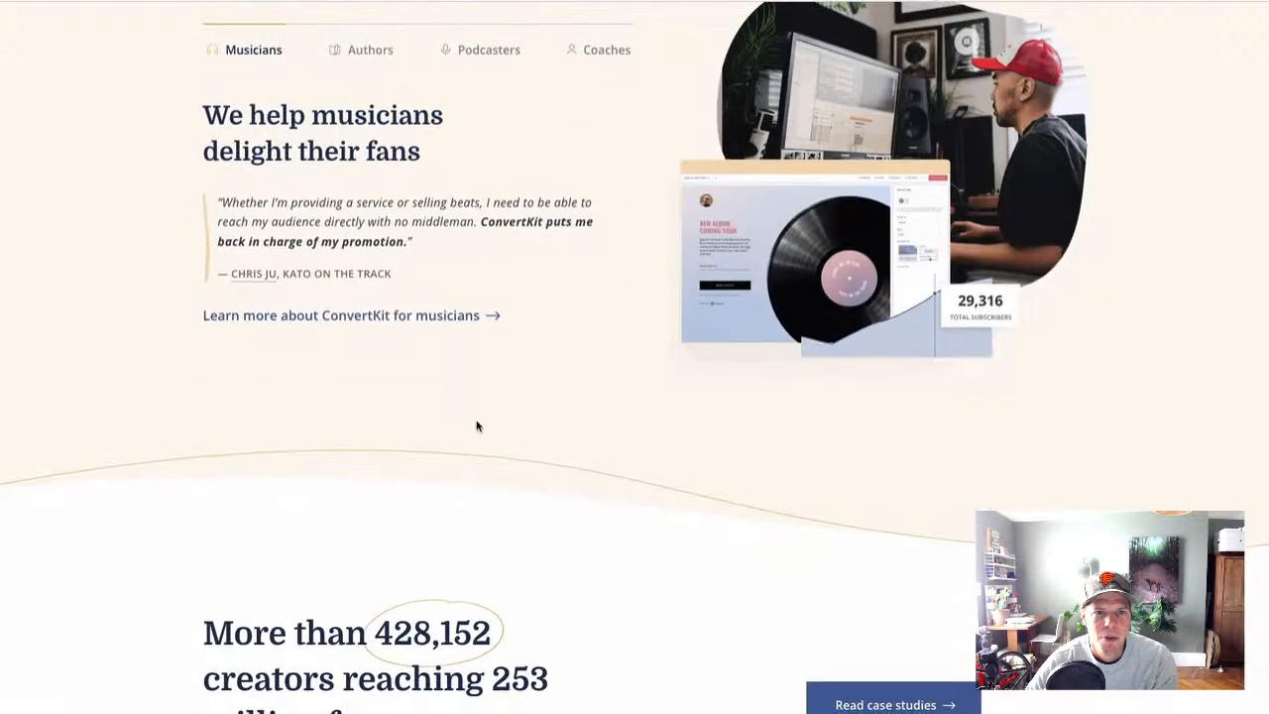
- Switch to the rebuilt template page and open it for editing with OptimizePress
key(ctrl+Tab)
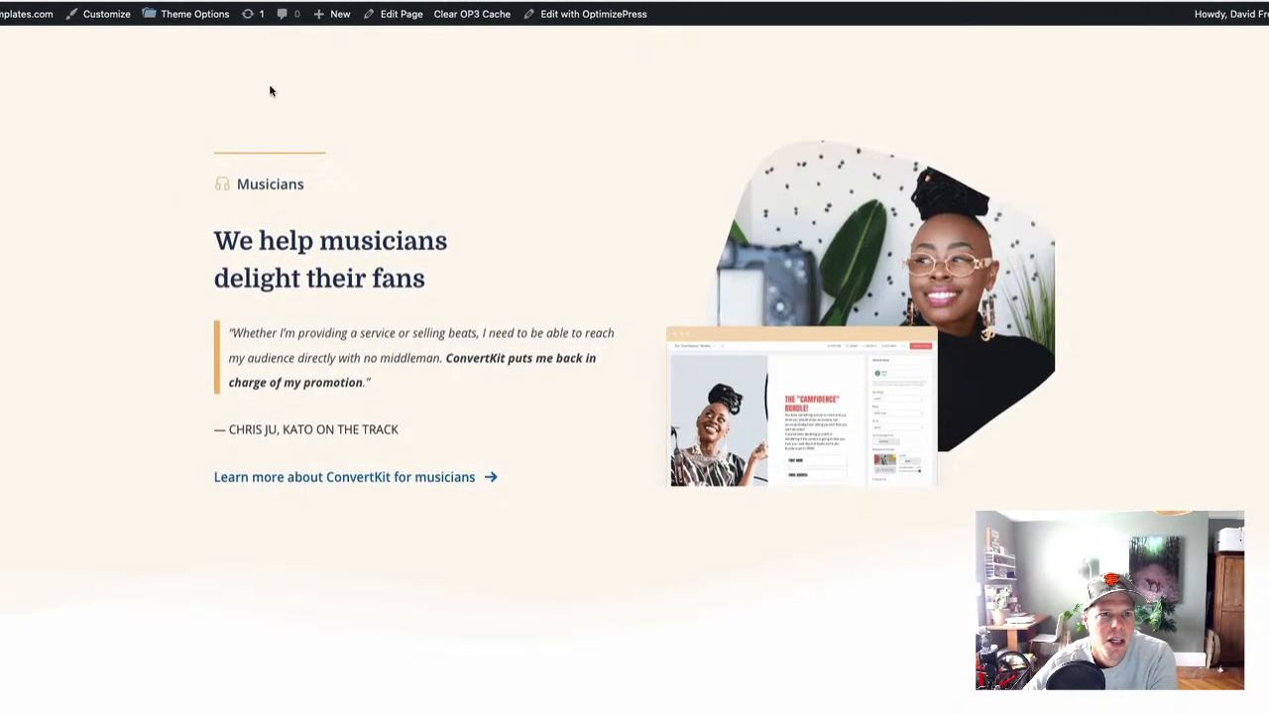
click(89, 1)
click(148, 1)
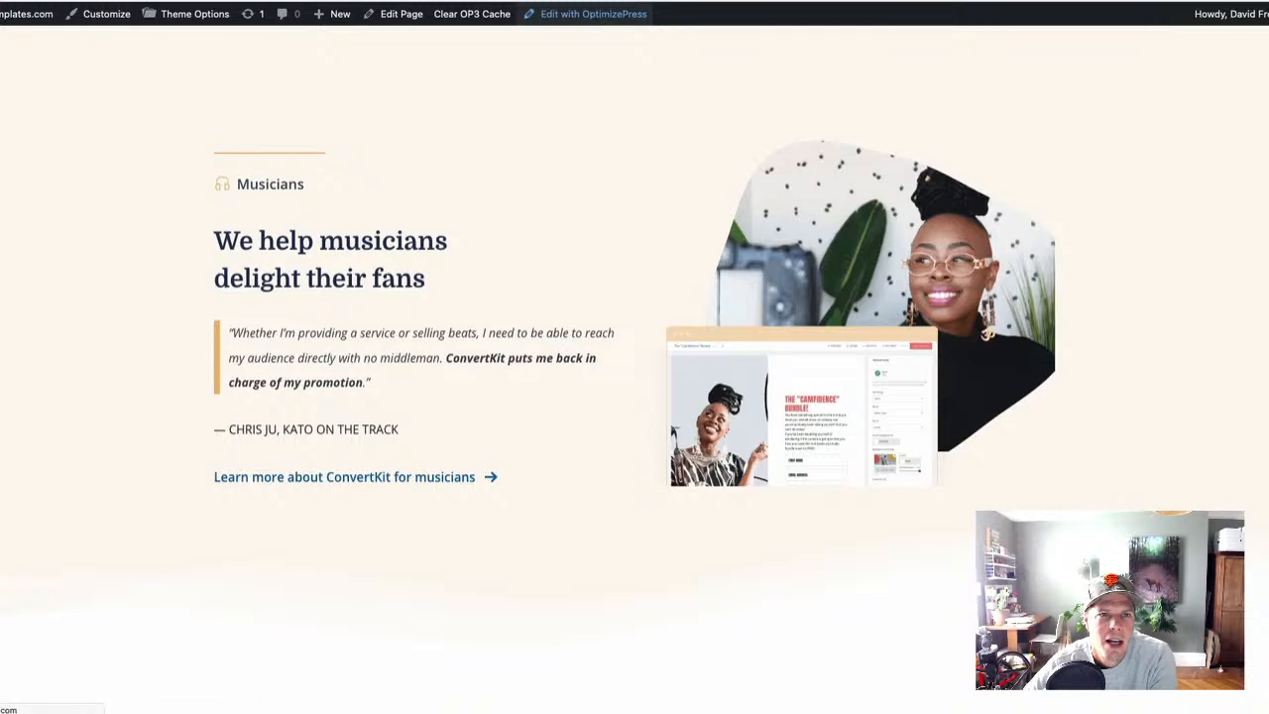
scroll(390, 176, down, 5)
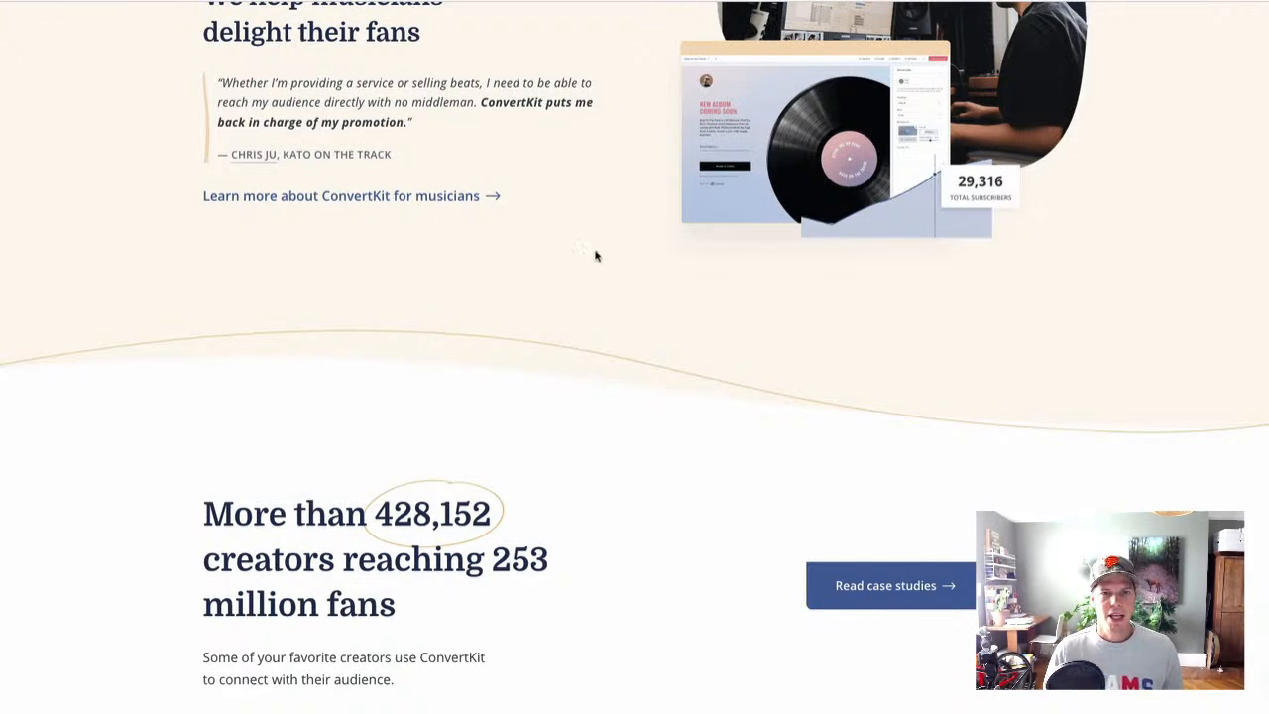
scroll(533, 231, down, 2)
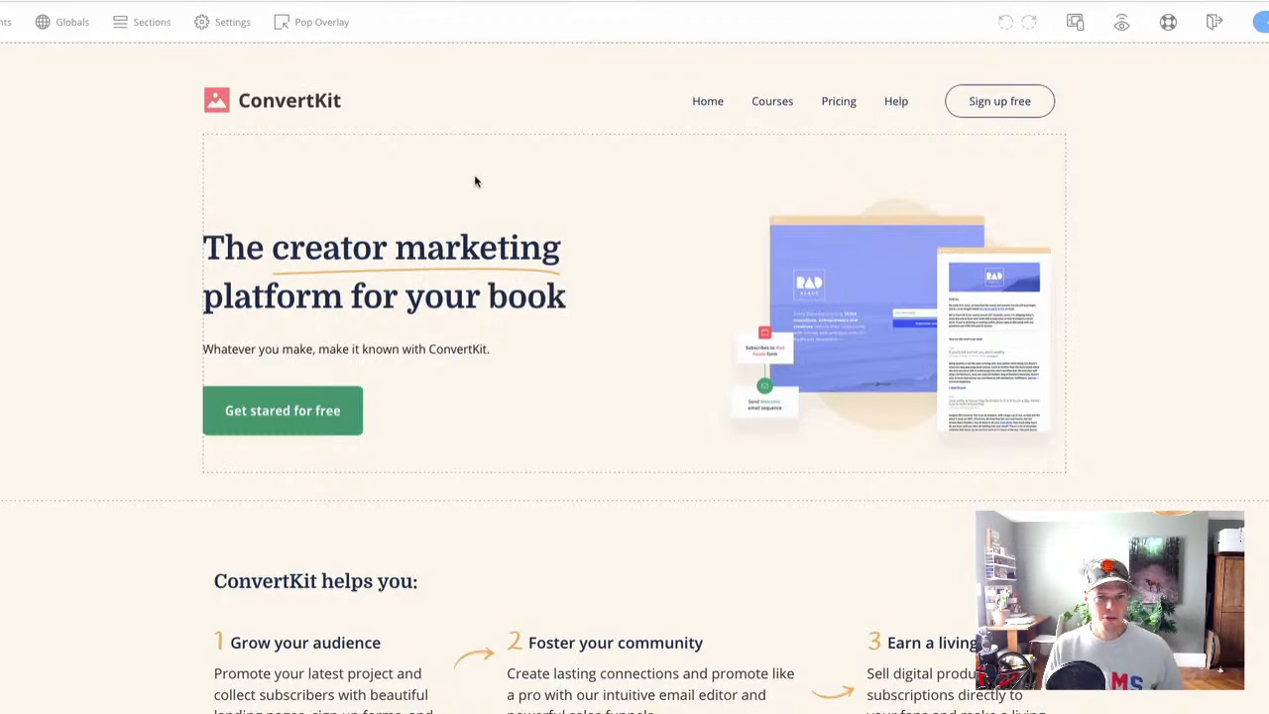
- Open the bottom divider settings in the advanced options of the empty two-column section below the musicians testimonial
scroll(475, 181, down, 10)
scroll(474, 182, down, 1)
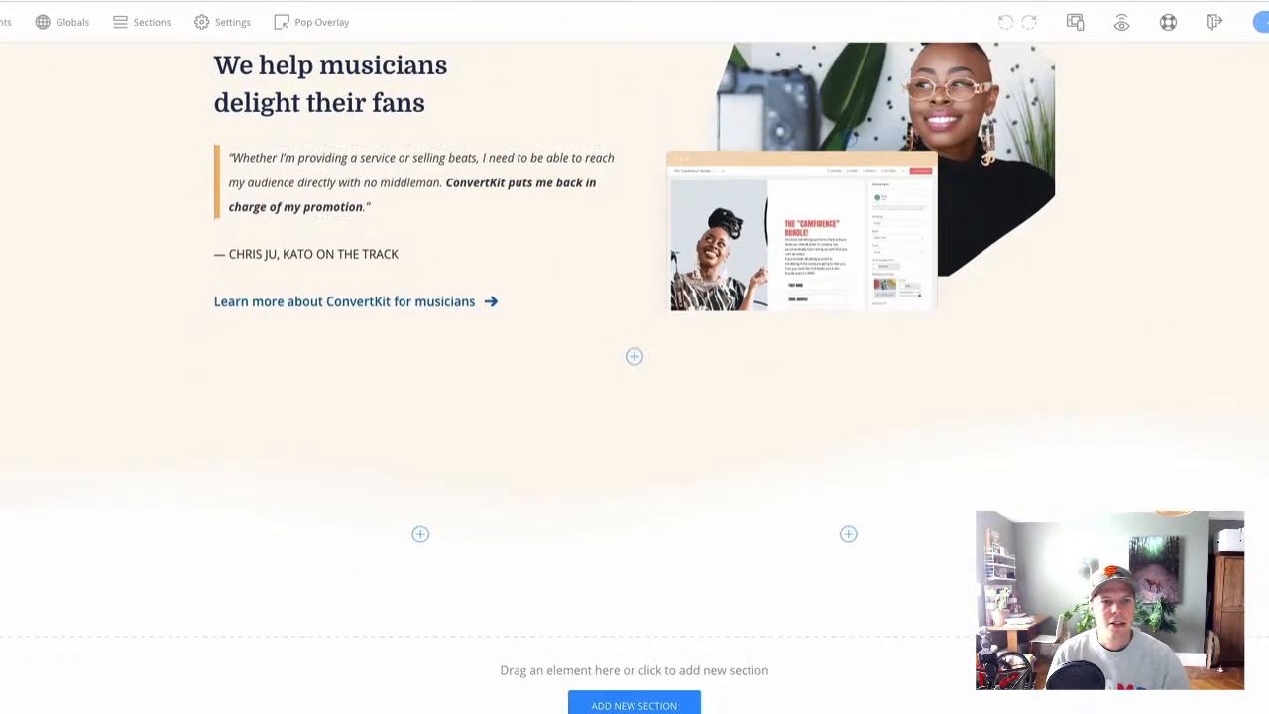
click(161, 441)
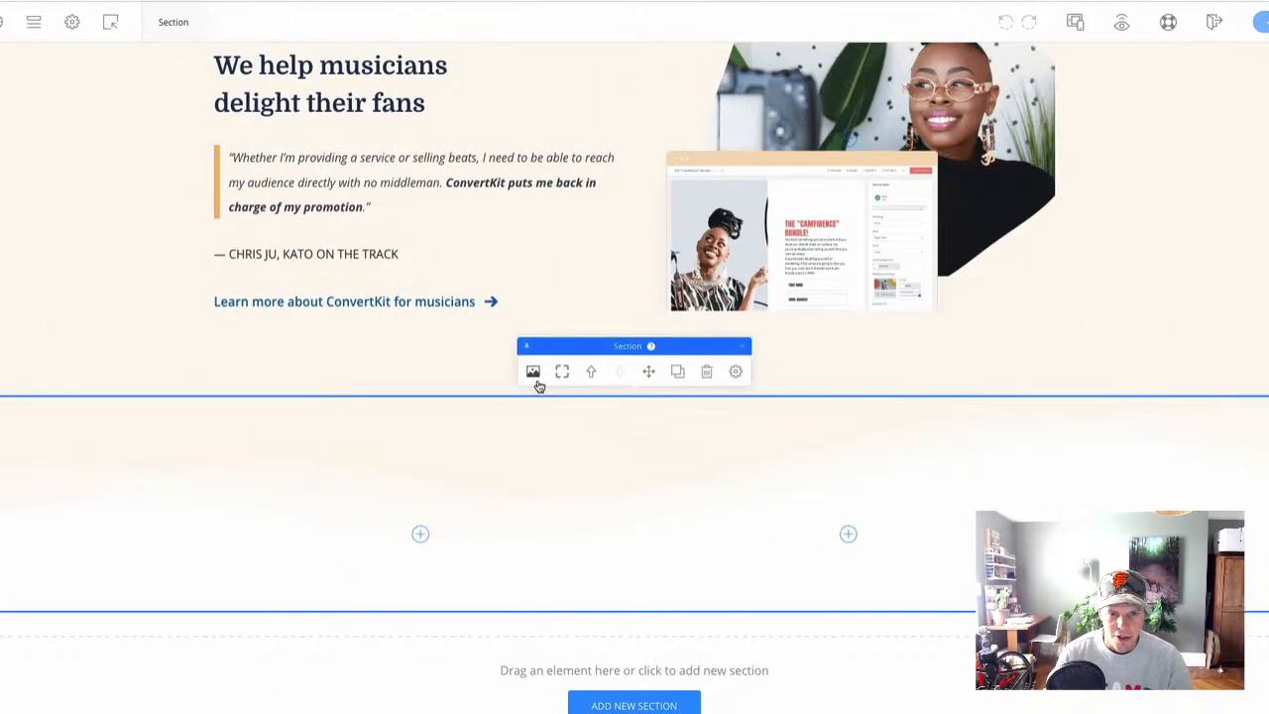
click(736, 372)
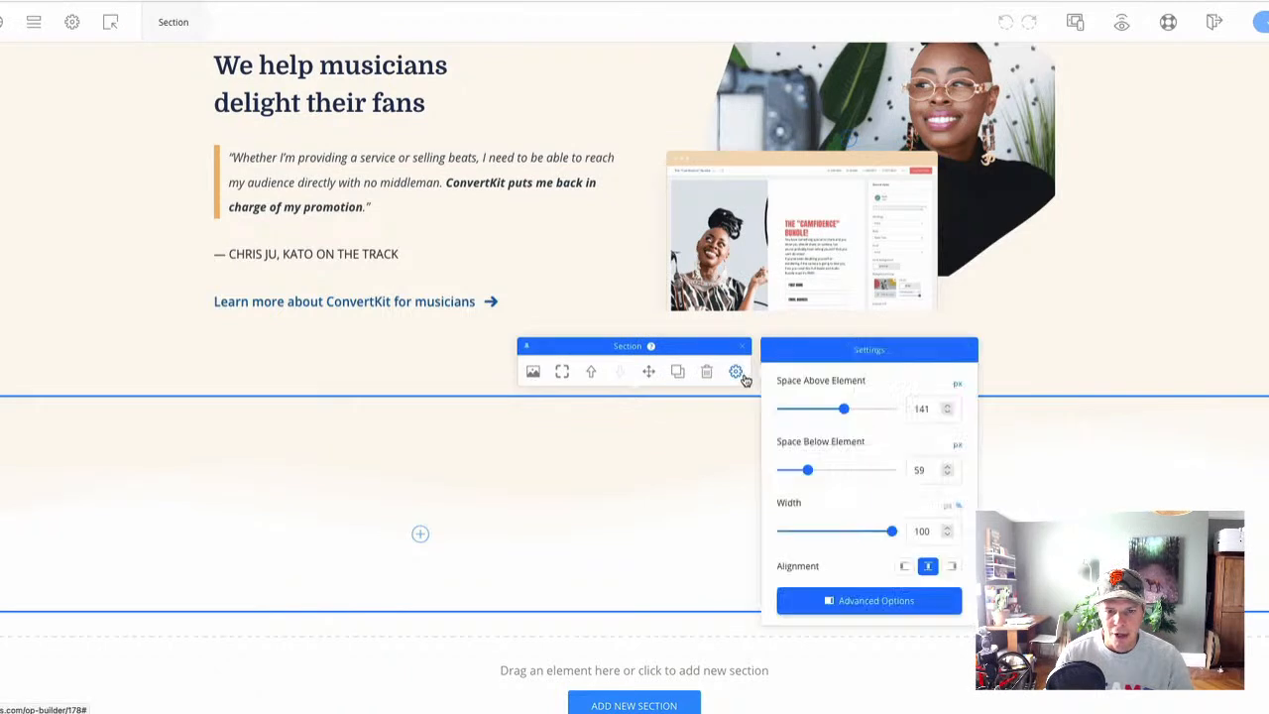
click(825, 601)
scroll(65, 423, down, 1)
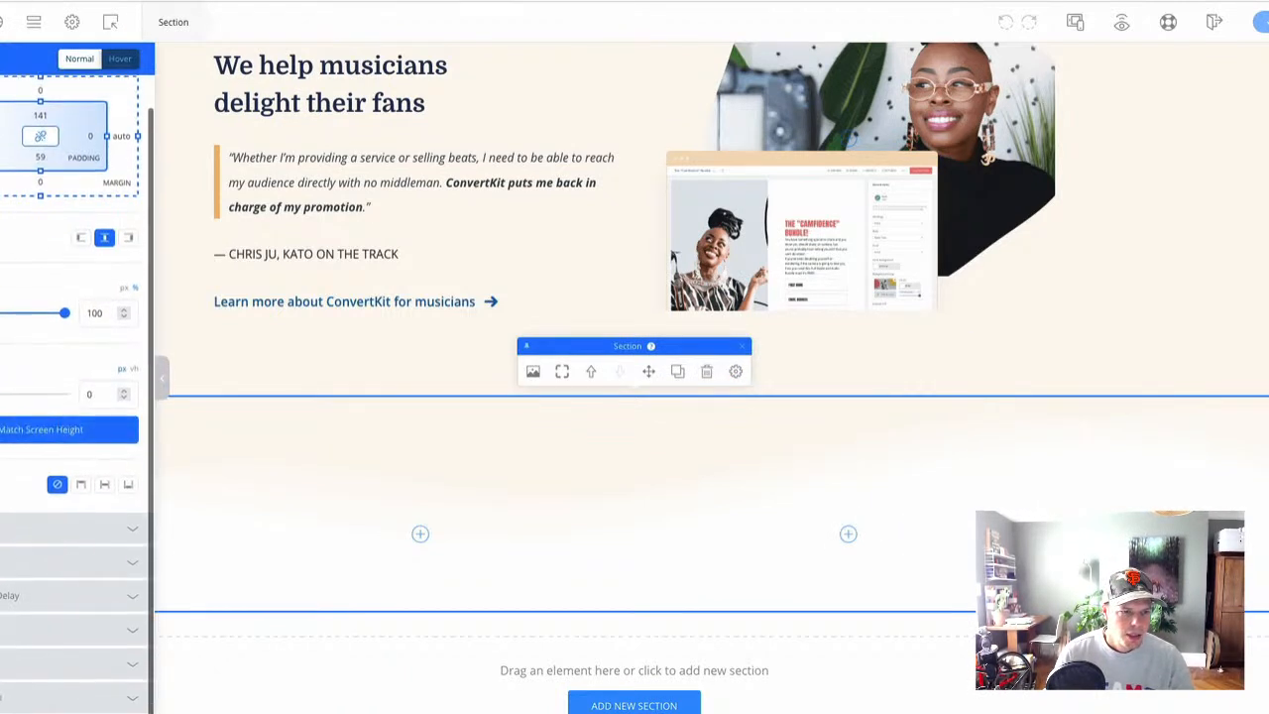
click(38, 565)
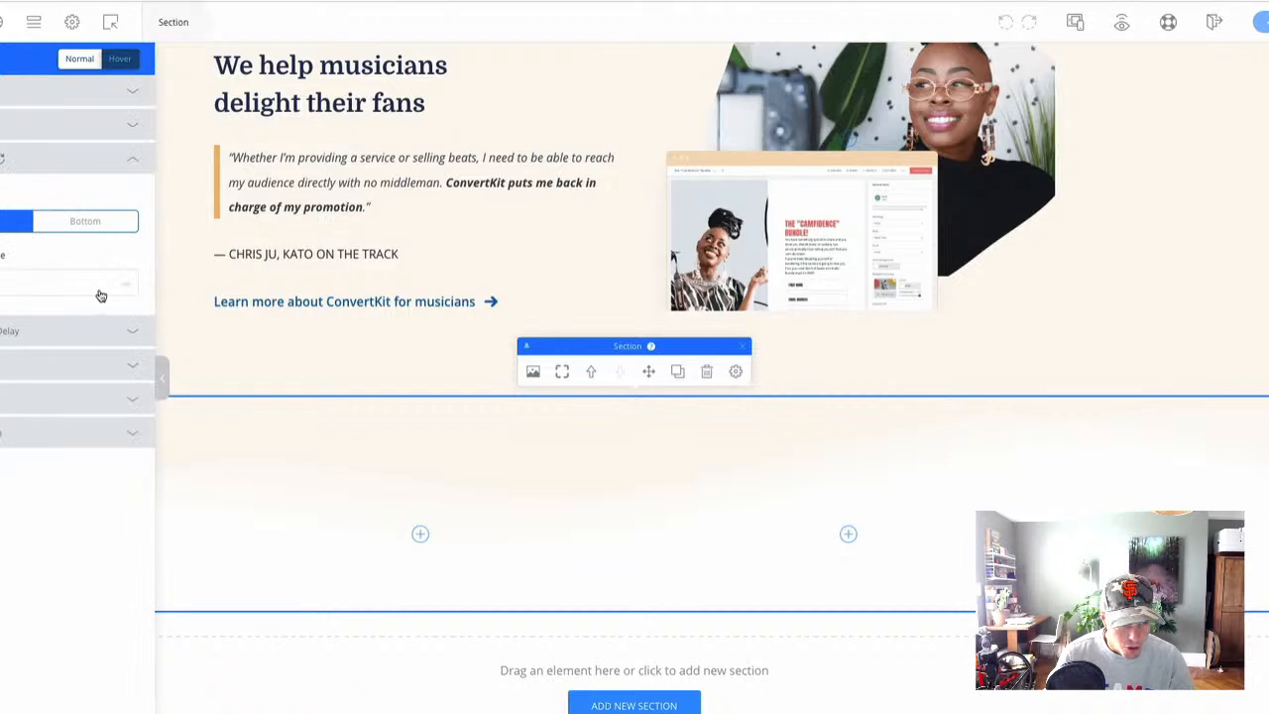
click(95, 231)
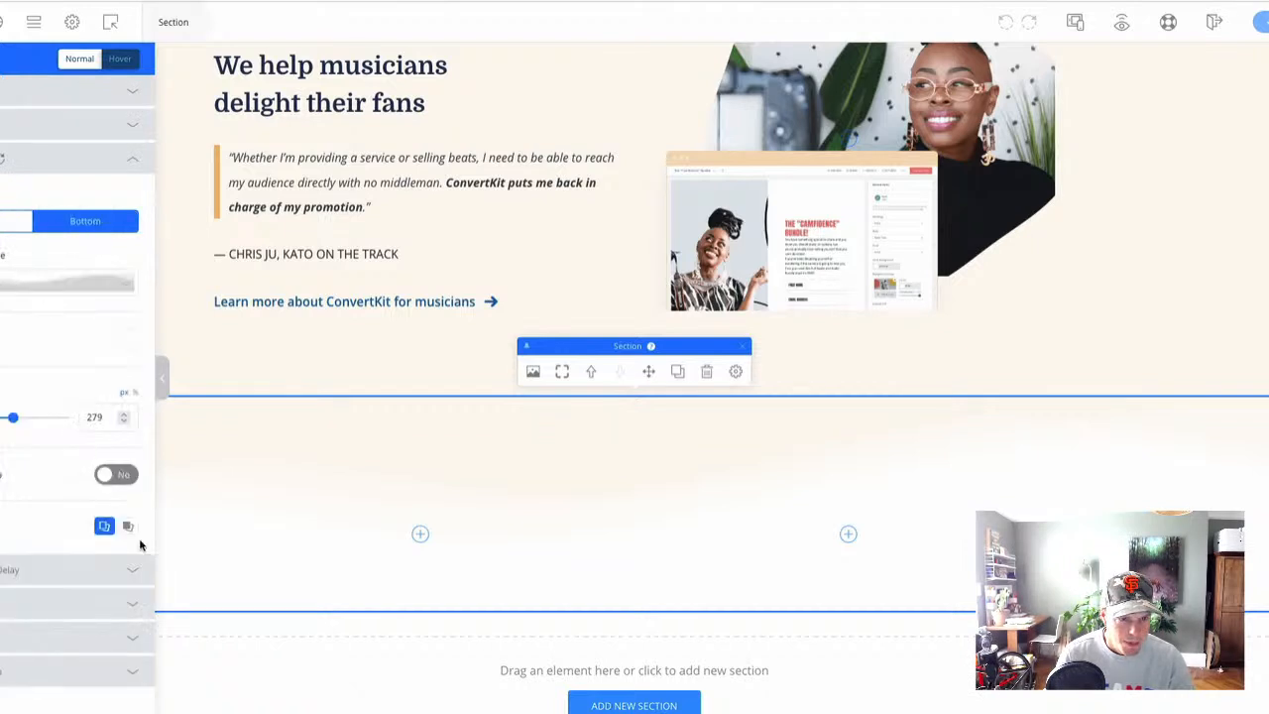
- Try the orange favourite colour on the section's bottom wave divider, and undo the colour change
click(134, 343)
click(0, 400)
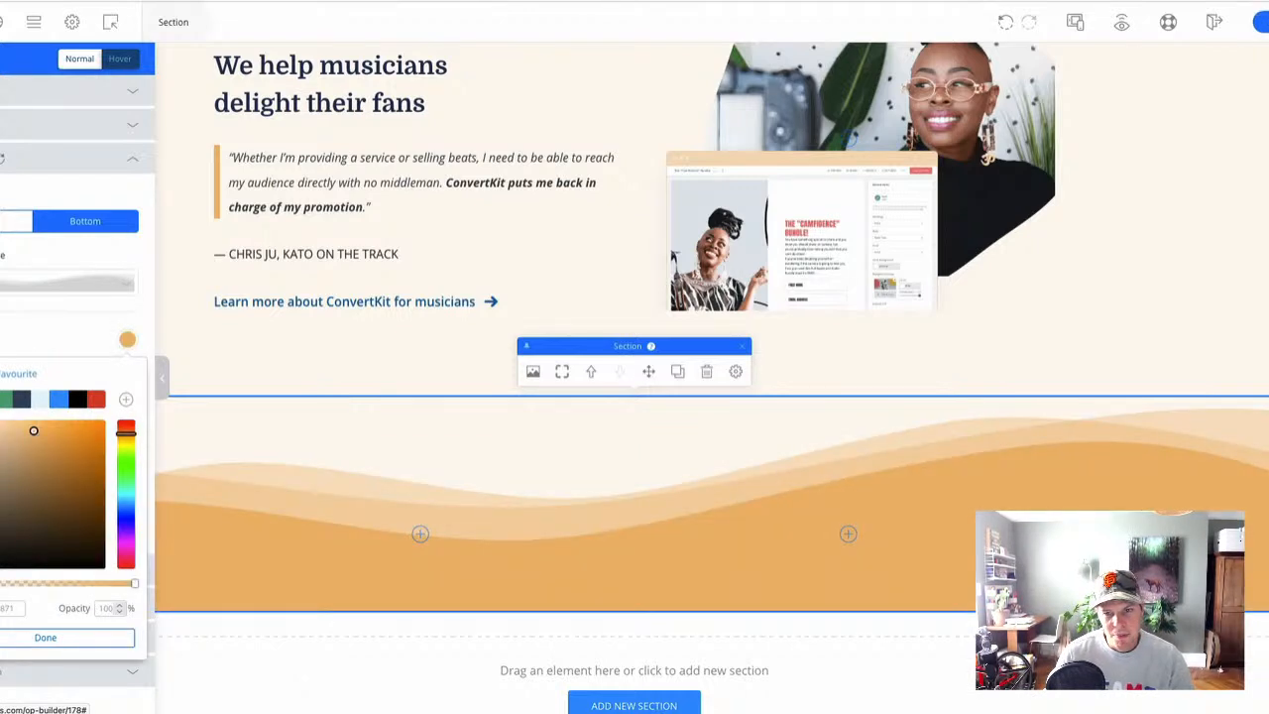
mouse_move(617, 449)
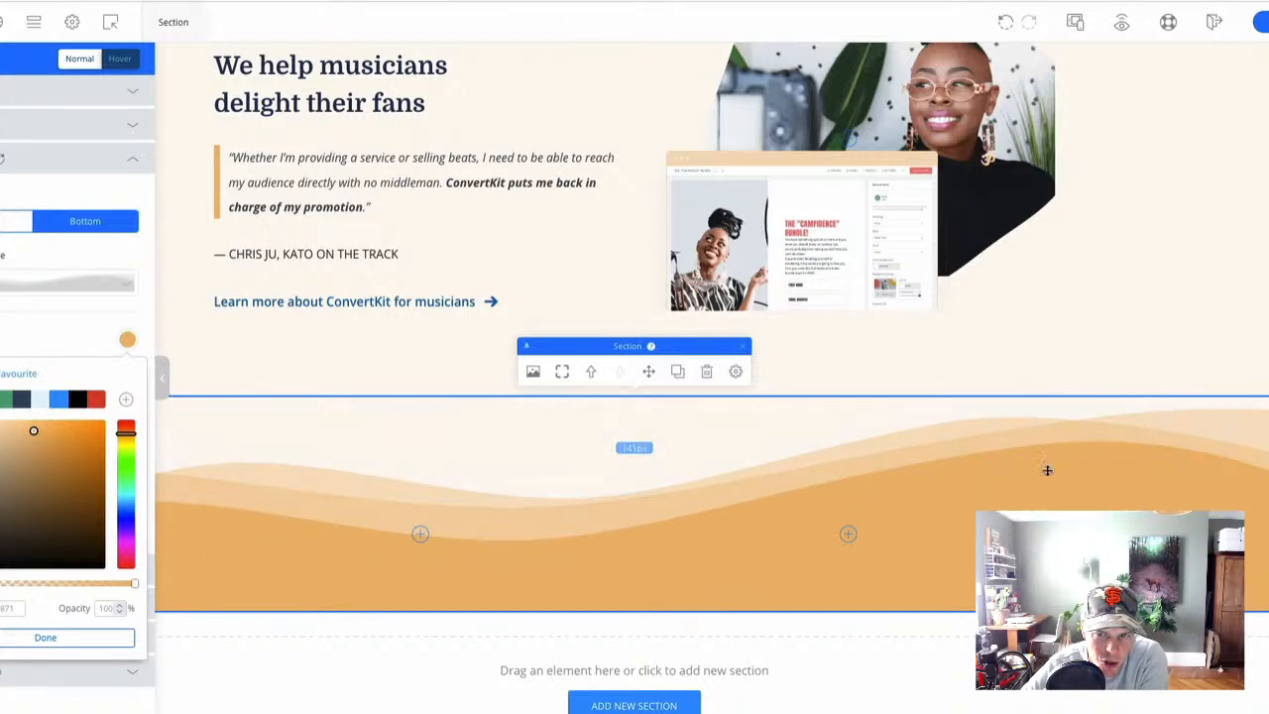
click(129, 344)
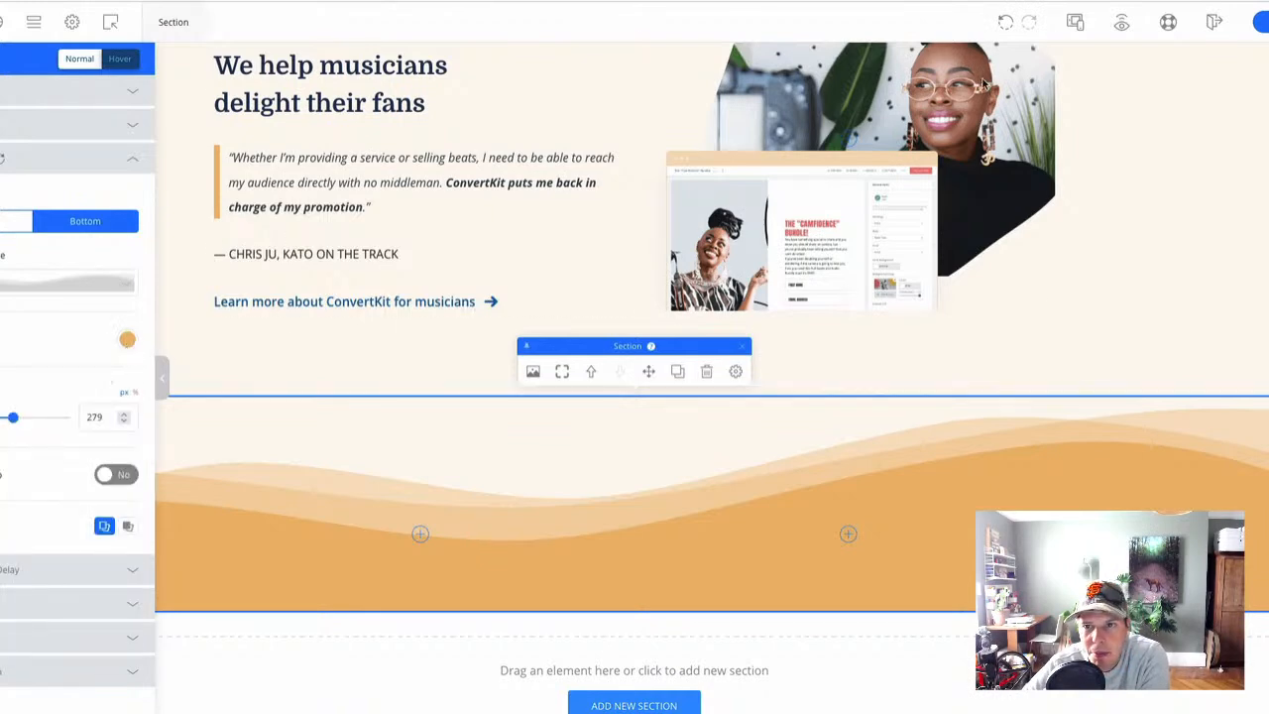
click(1004, 24)
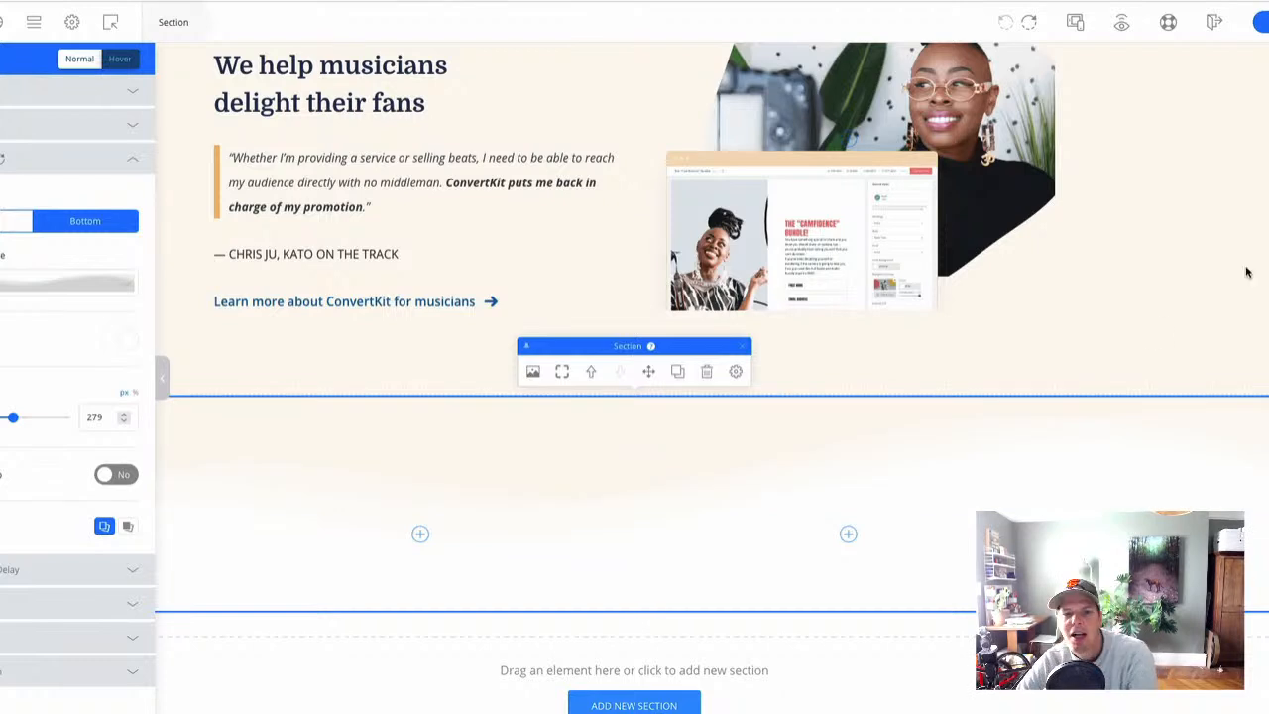
- Inspect the background colour of the empty two-column wave section, leaving the colour picker without a change
click(1150, 269)
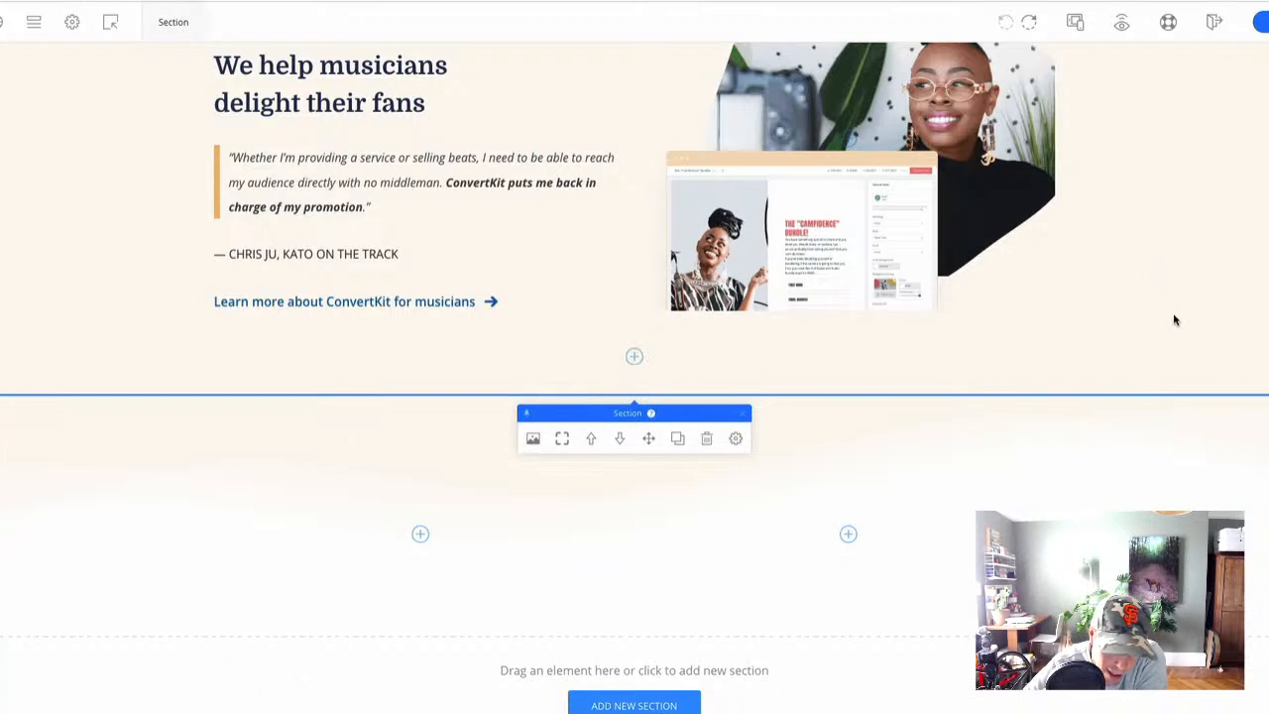
scroll(1047, 453, down, 1)
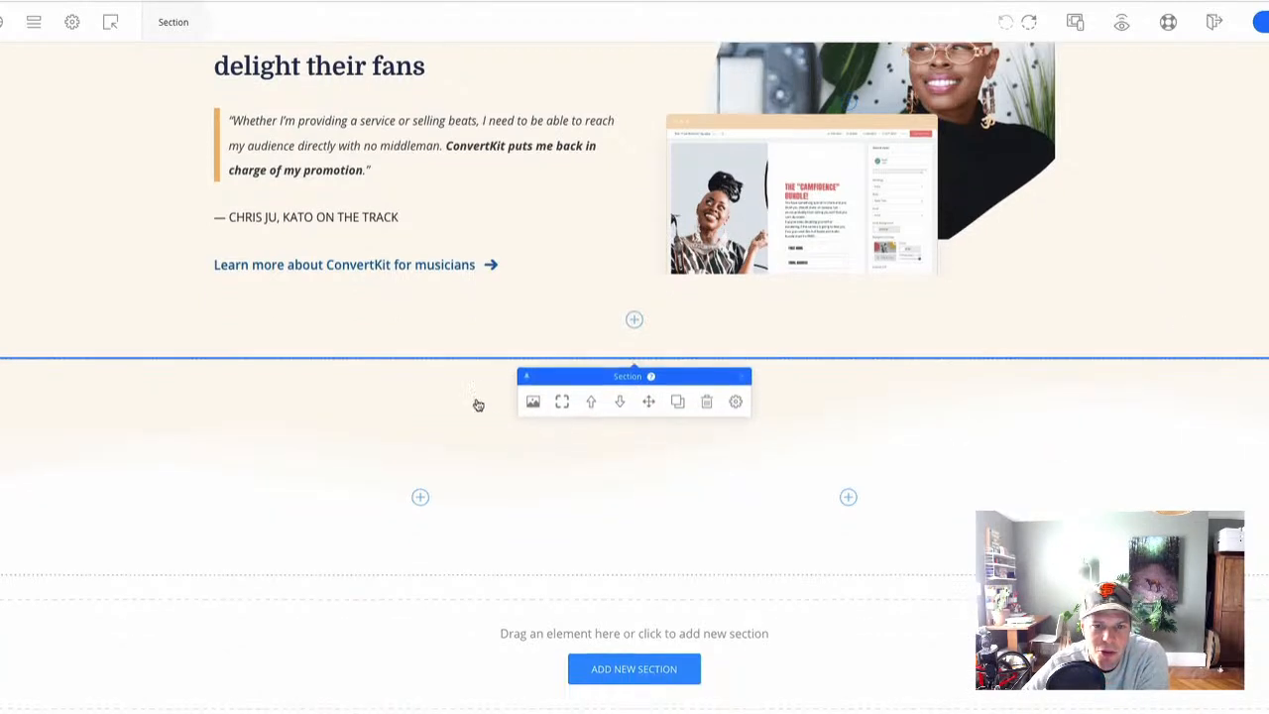
click(532, 401)
click(396, 429)
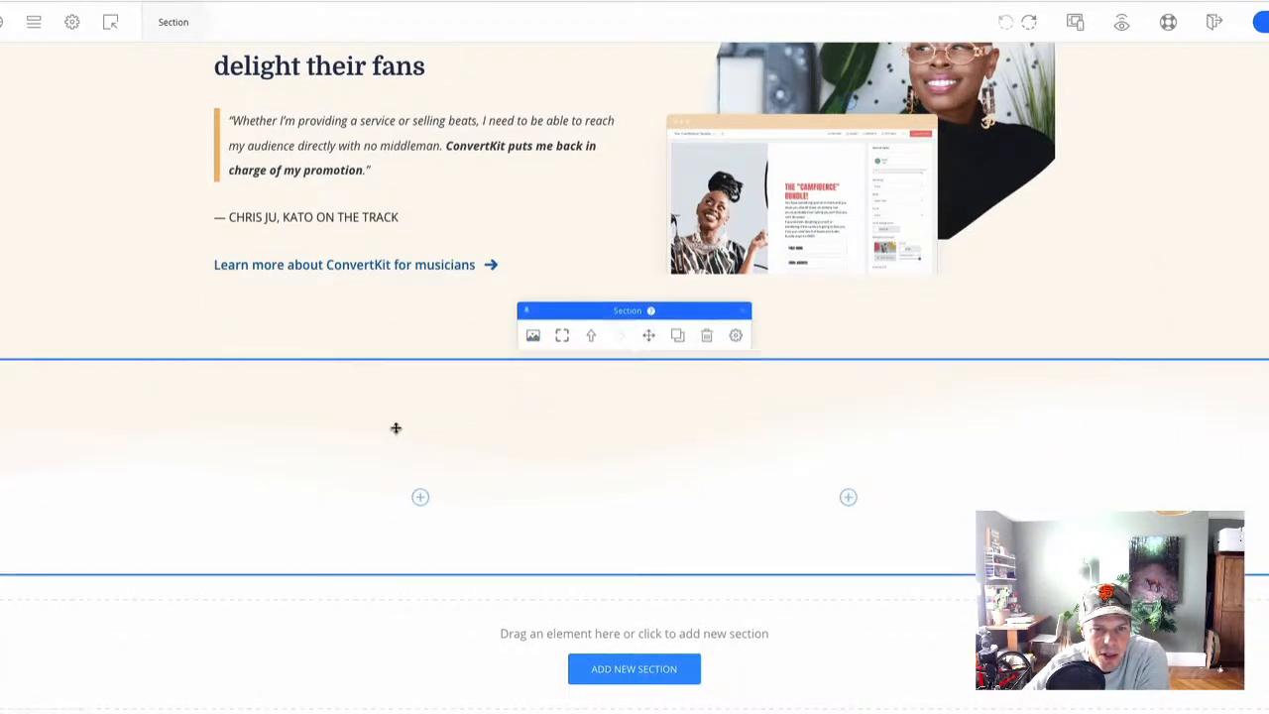
click(532, 334)
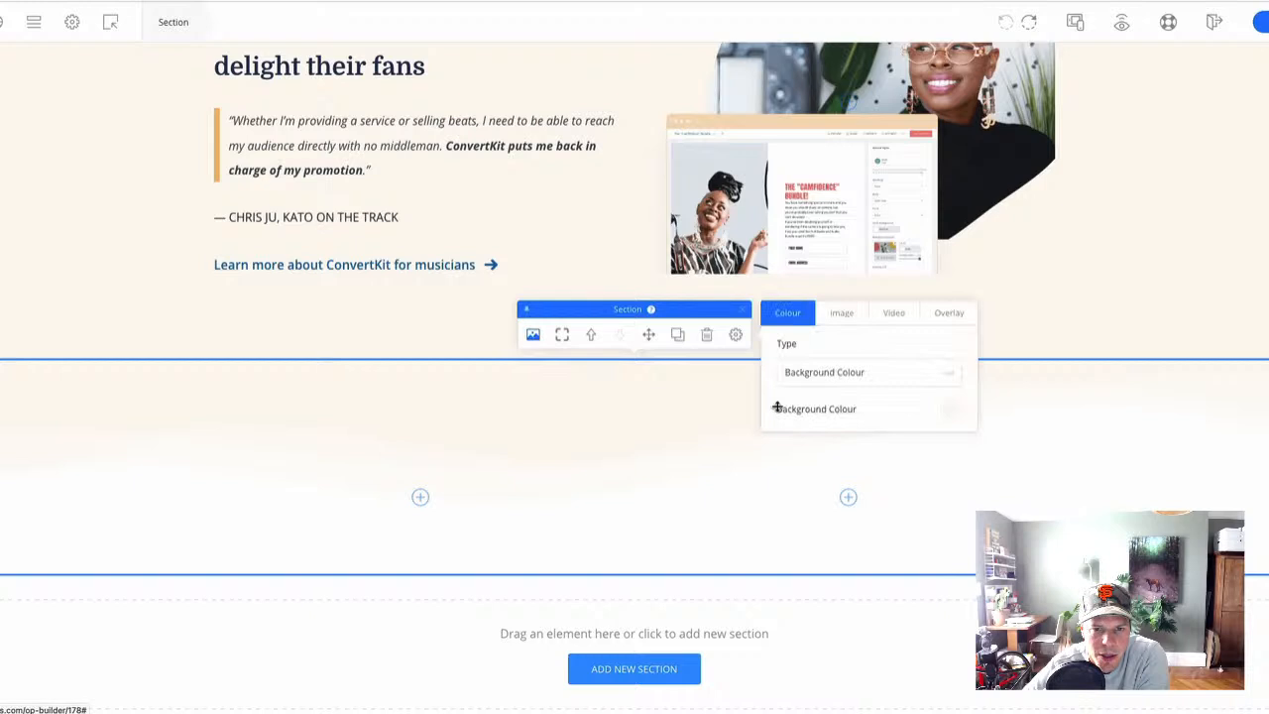
click(951, 412)
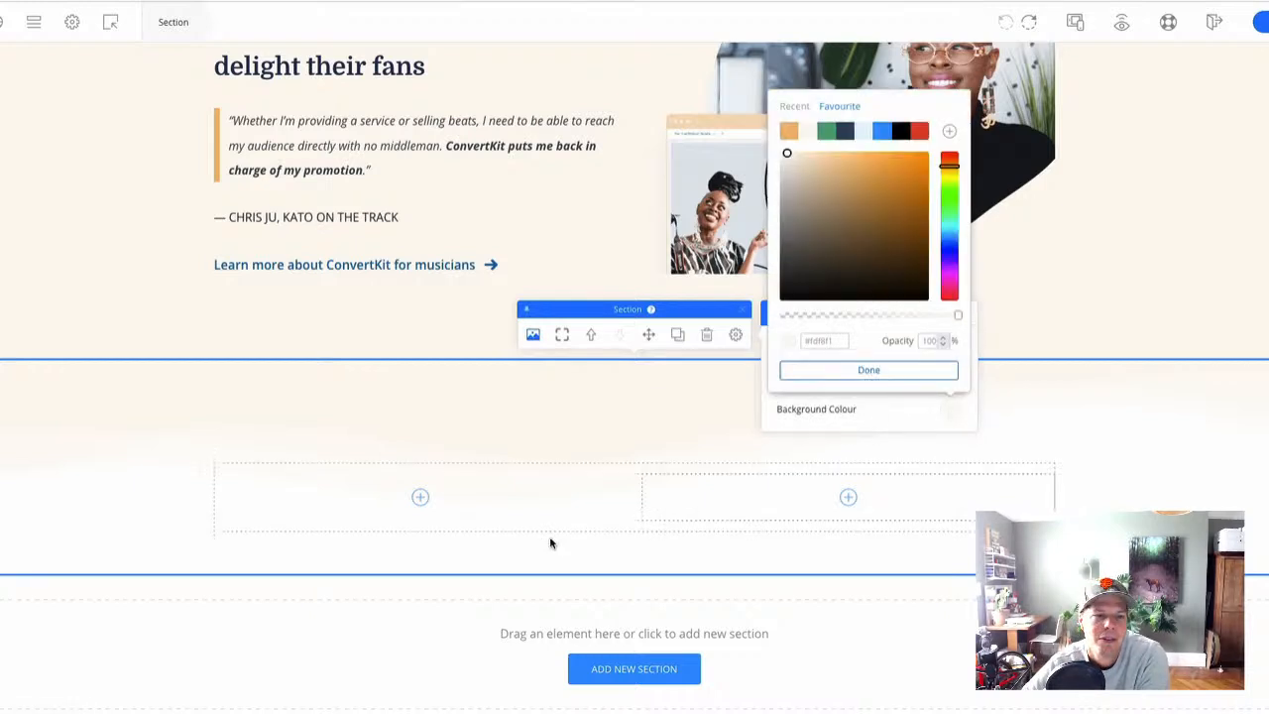
double_click(232, 623)
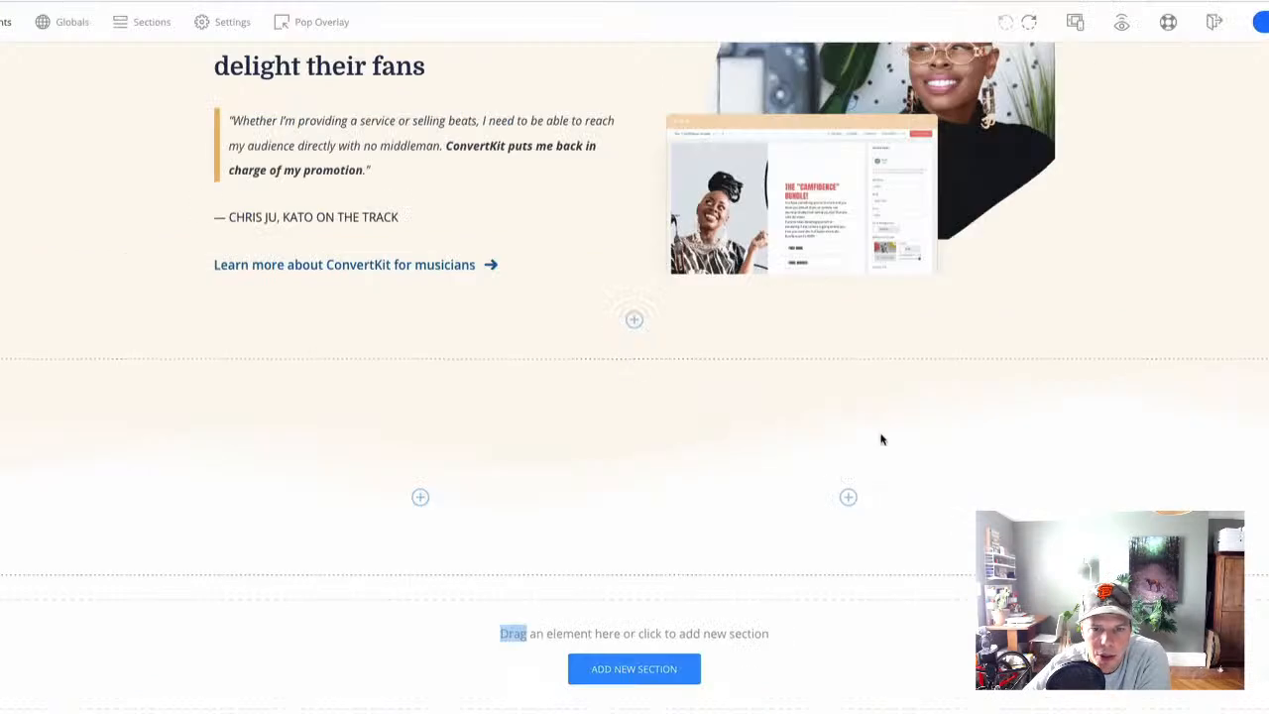
- Review the bottom divider settings of the empty wave section, switching the toggle below the divider height on and off again
click(880, 443)
click(735, 334)
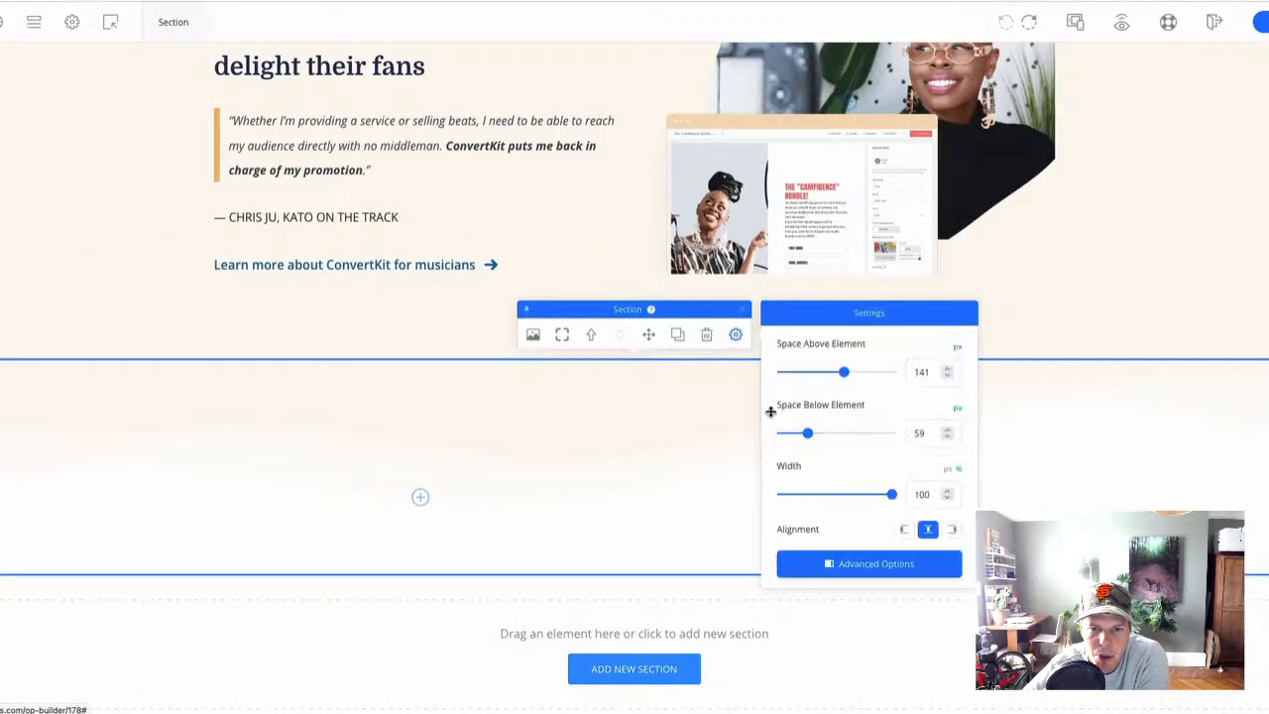
click(877, 563)
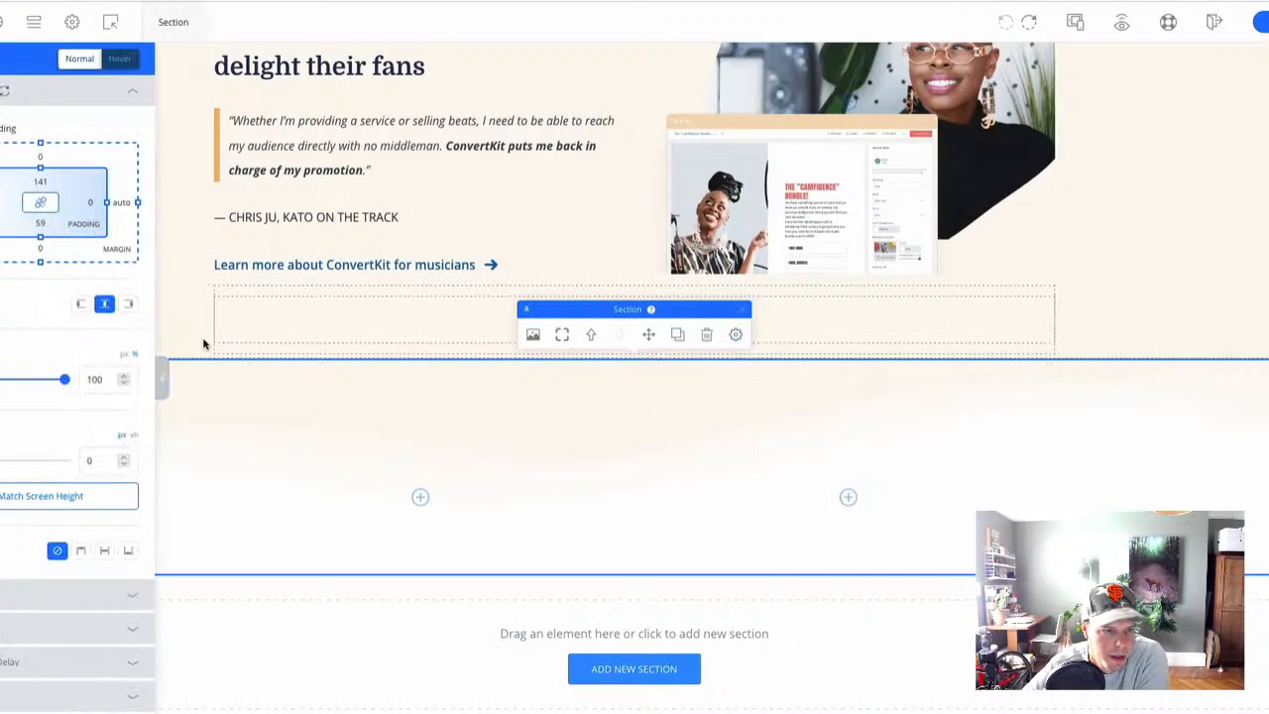
click(41, 631)
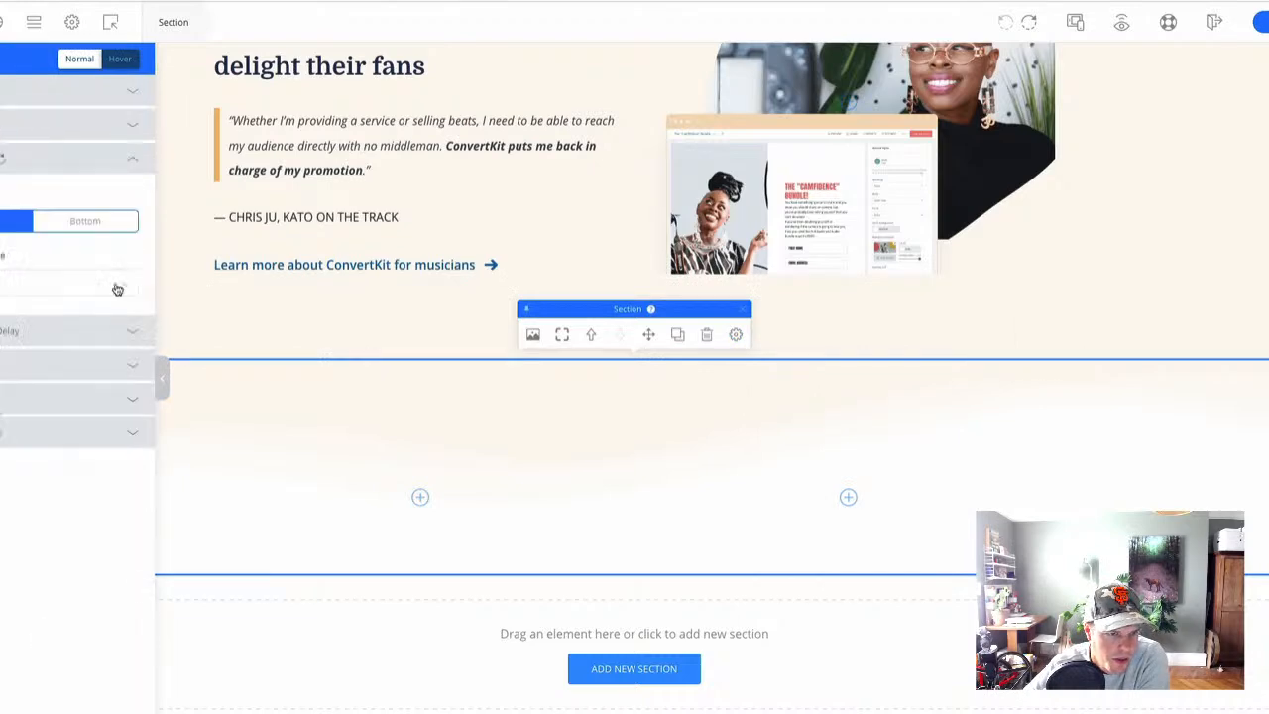
click(98, 222)
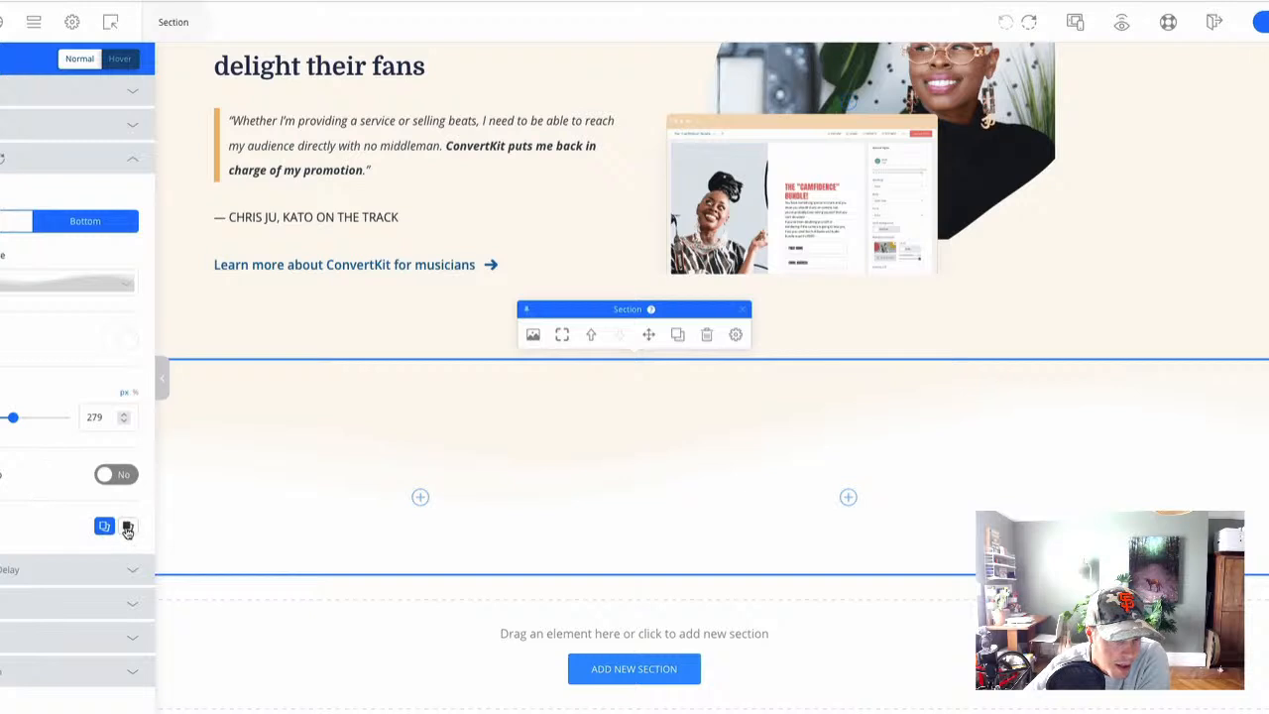
click(114, 476)
click(114, 476)
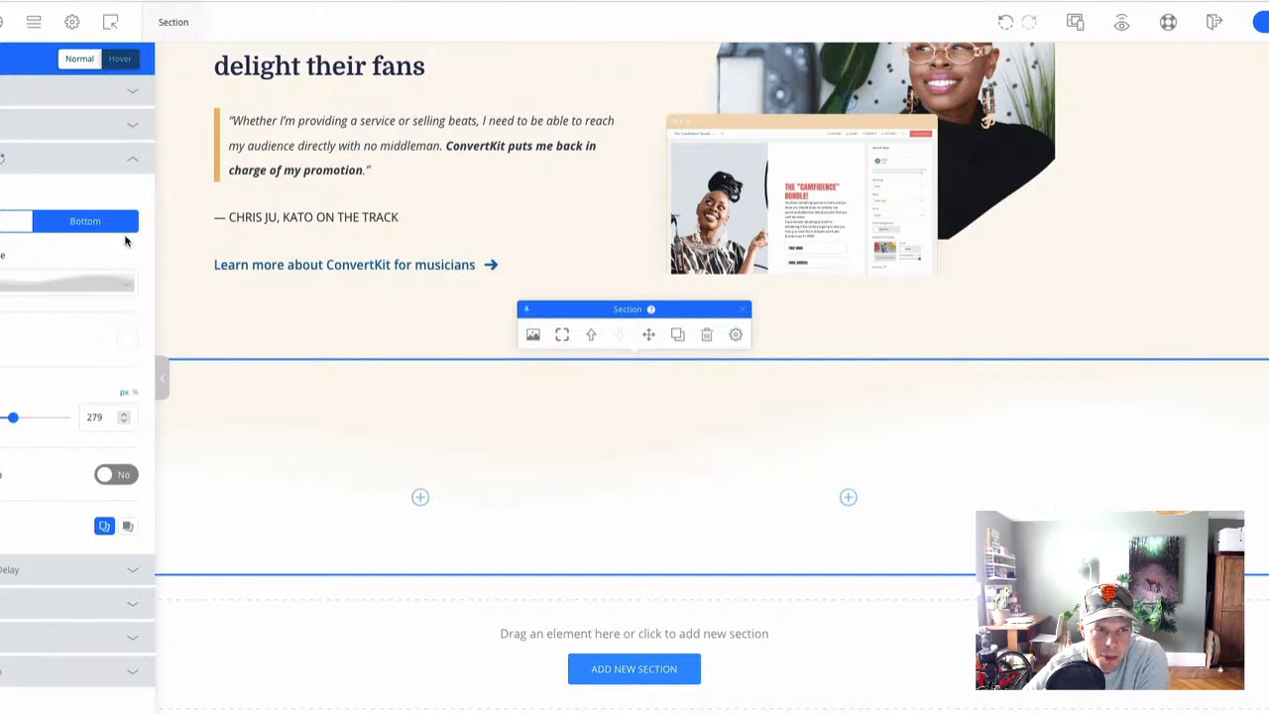
click(162, 385)
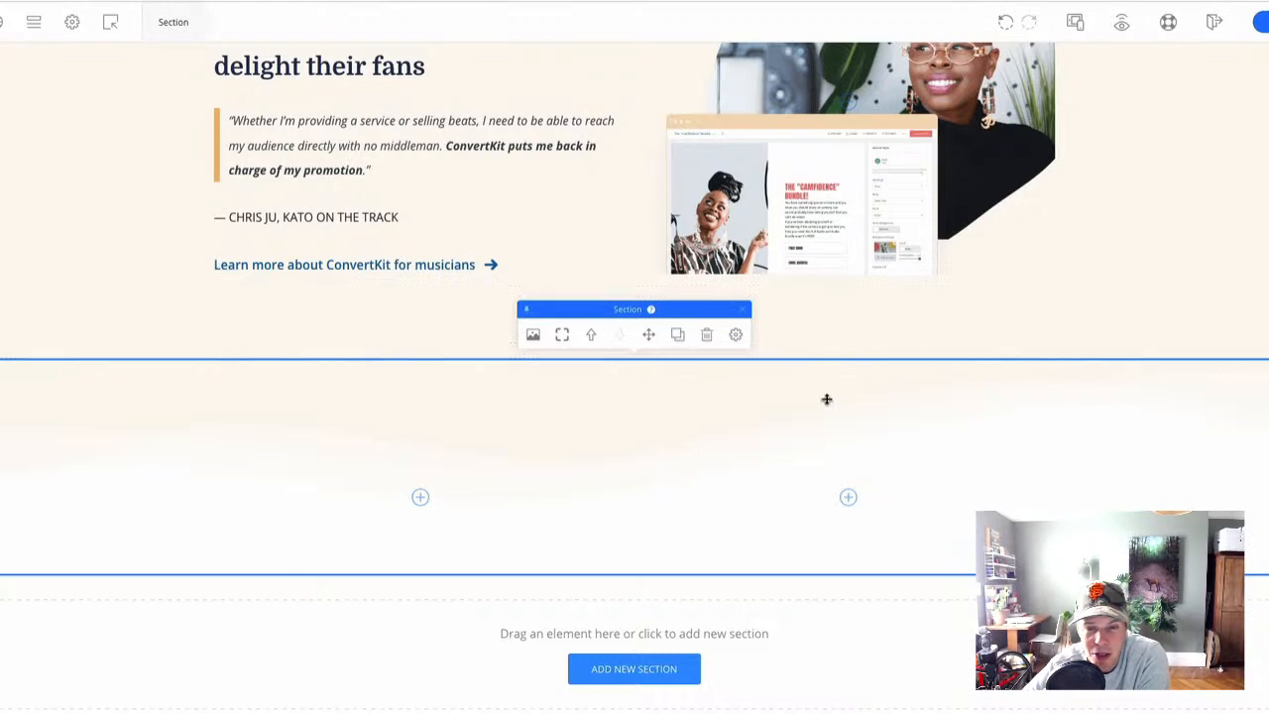
- Examine the outlined curved divider and the section below it on the original ConvertKit homepage
scroll(367, 312, down, 1)
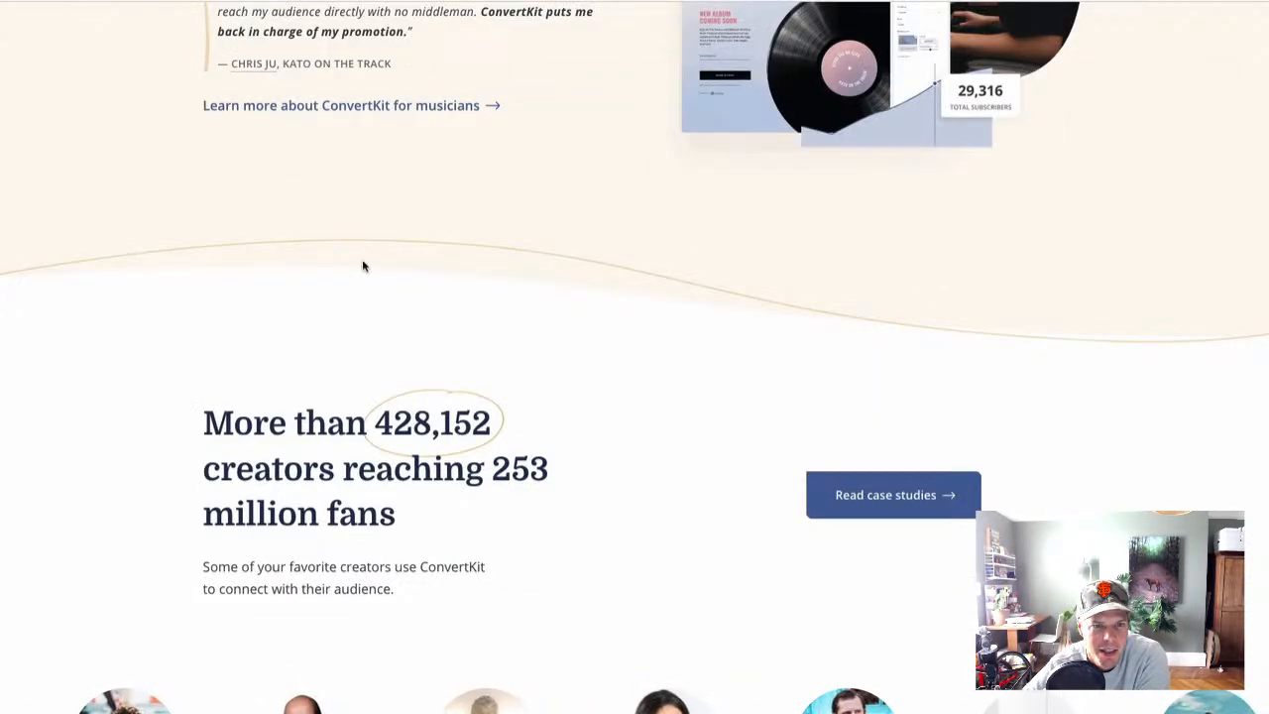
scroll(363, 260, down, 3)
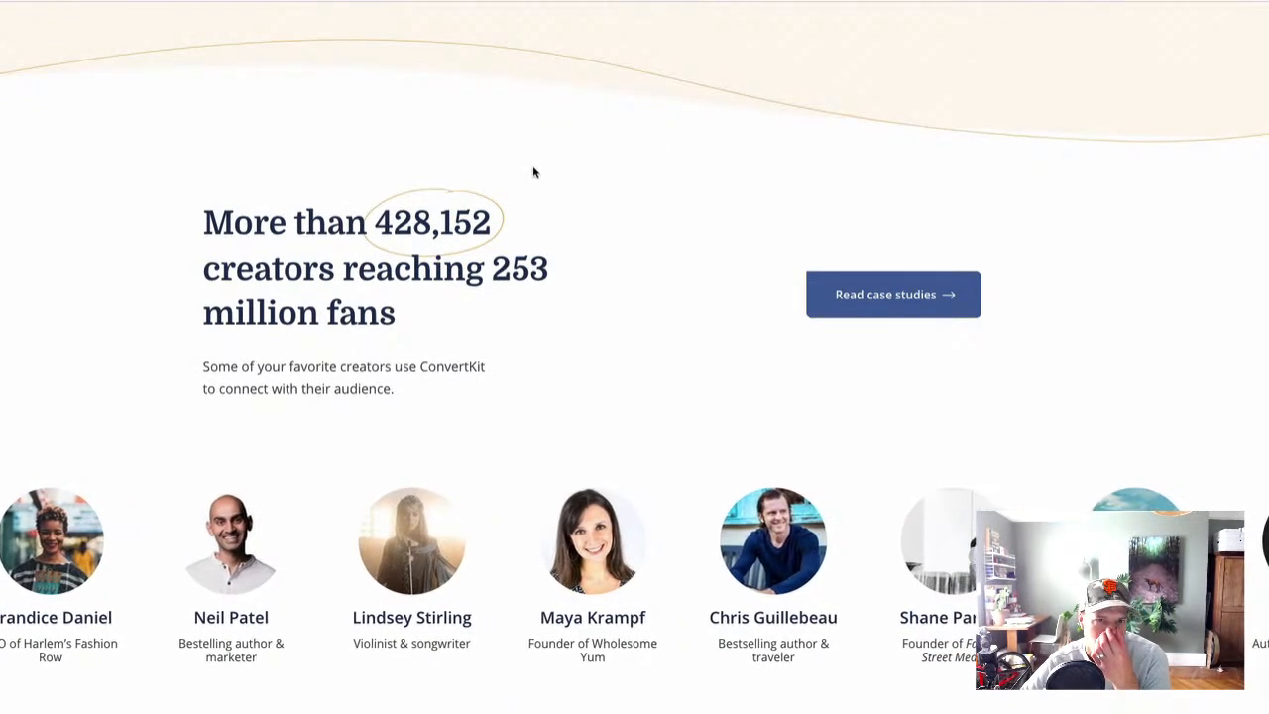
scroll(532, 172, up, 3)
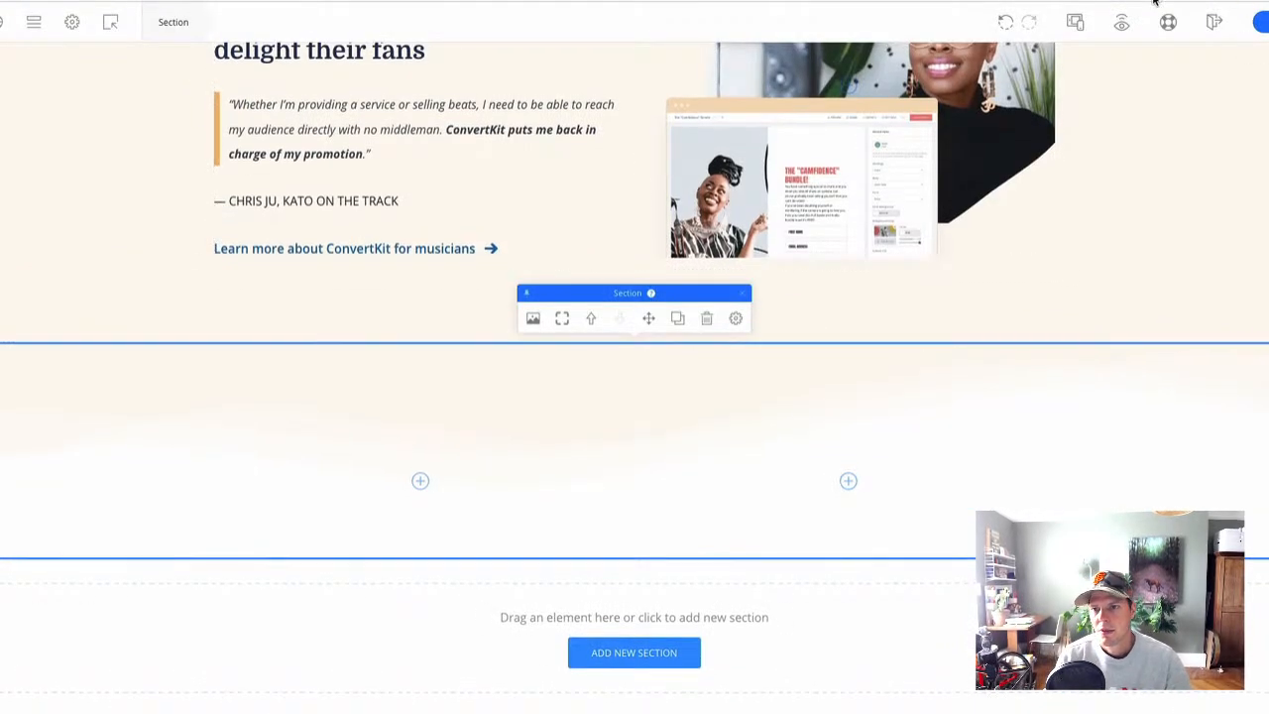
- Preview the rebuilt page and examine the wave divider below its musicians section
click(1121, 22)
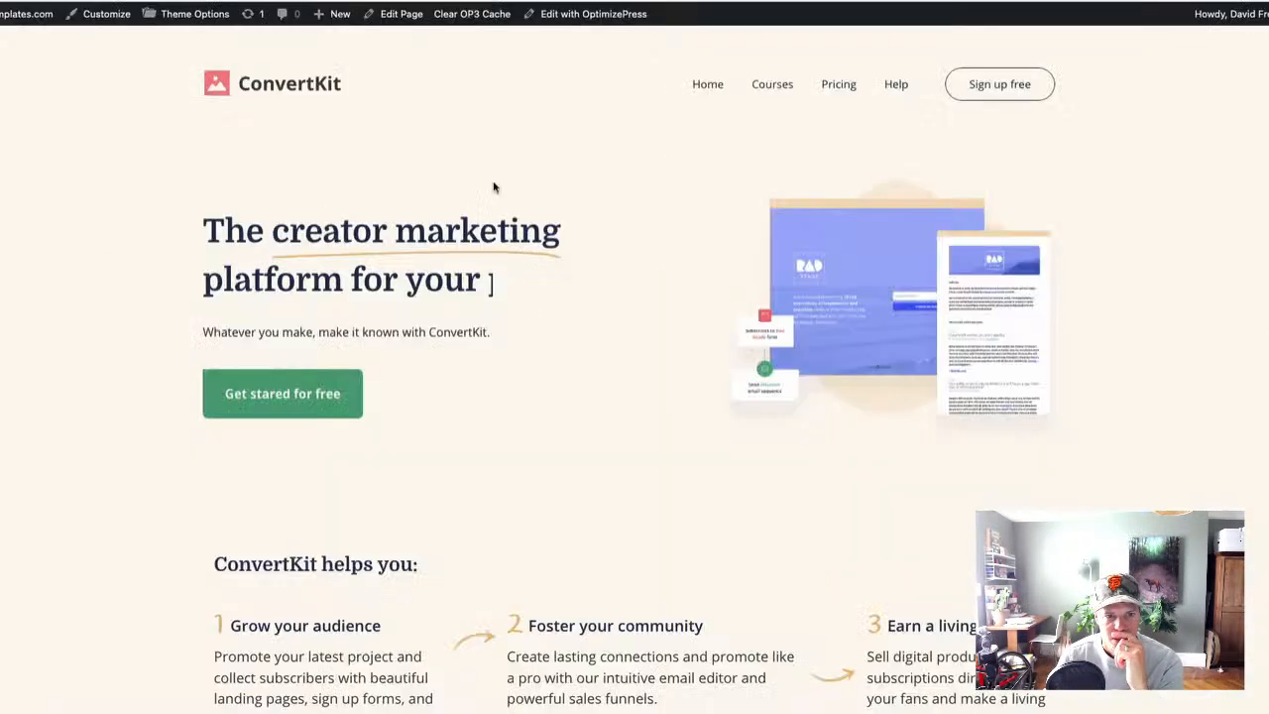
scroll(493, 188, down, 5)
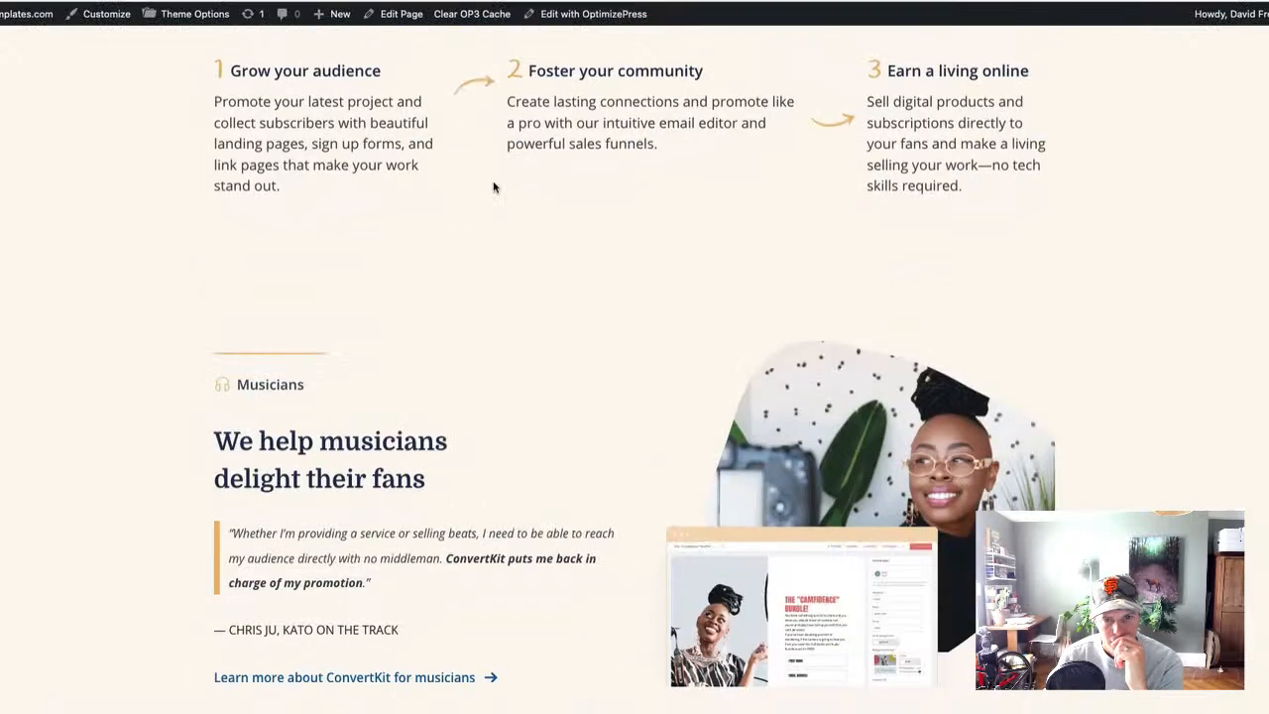
scroll(493, 188, down, 2)
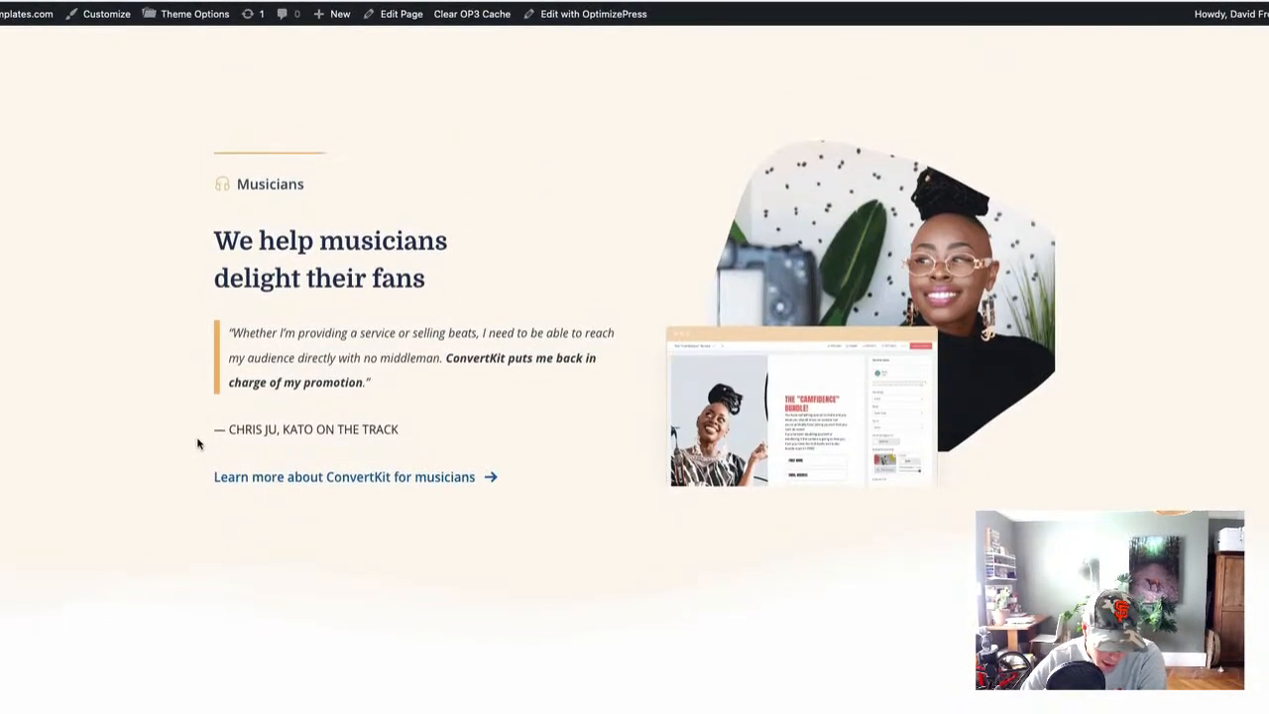
scroll(197, 443, up, 1)
scroll(198, 443, down, 1)
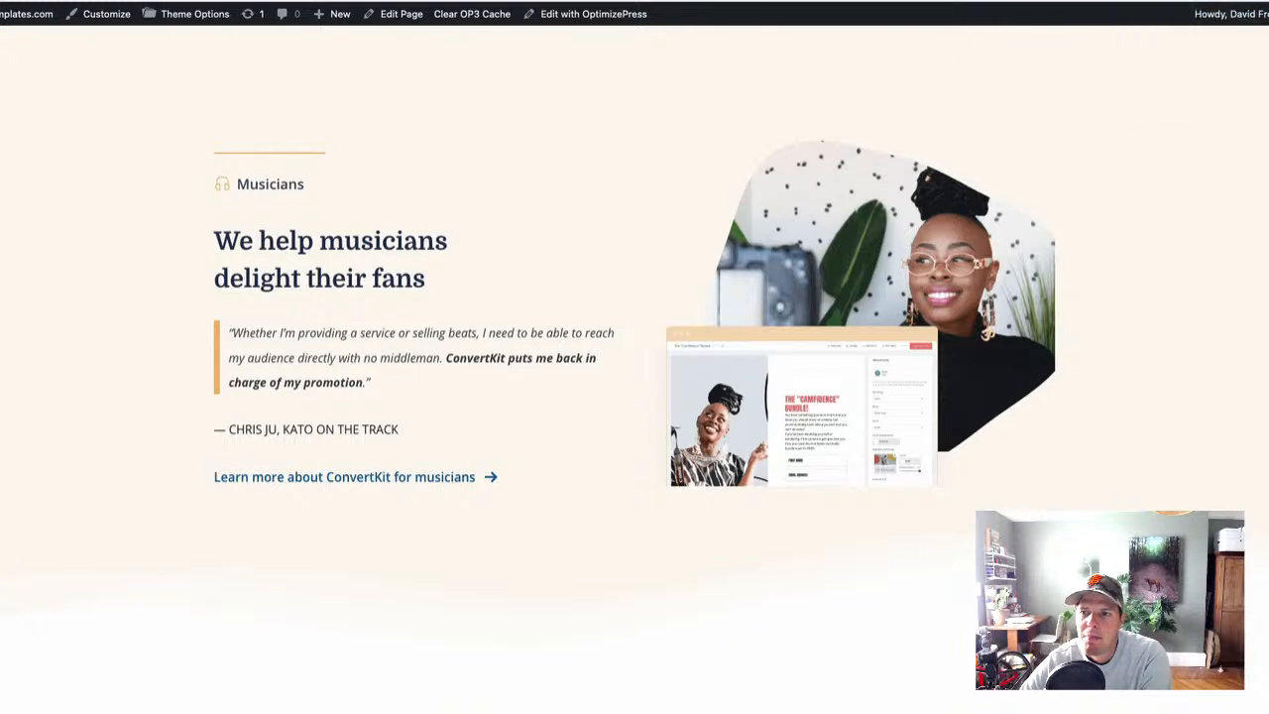
- Enable the ColorZilla extension in Firefox's add-ons manager and return to the page preview
click(1267, 1)
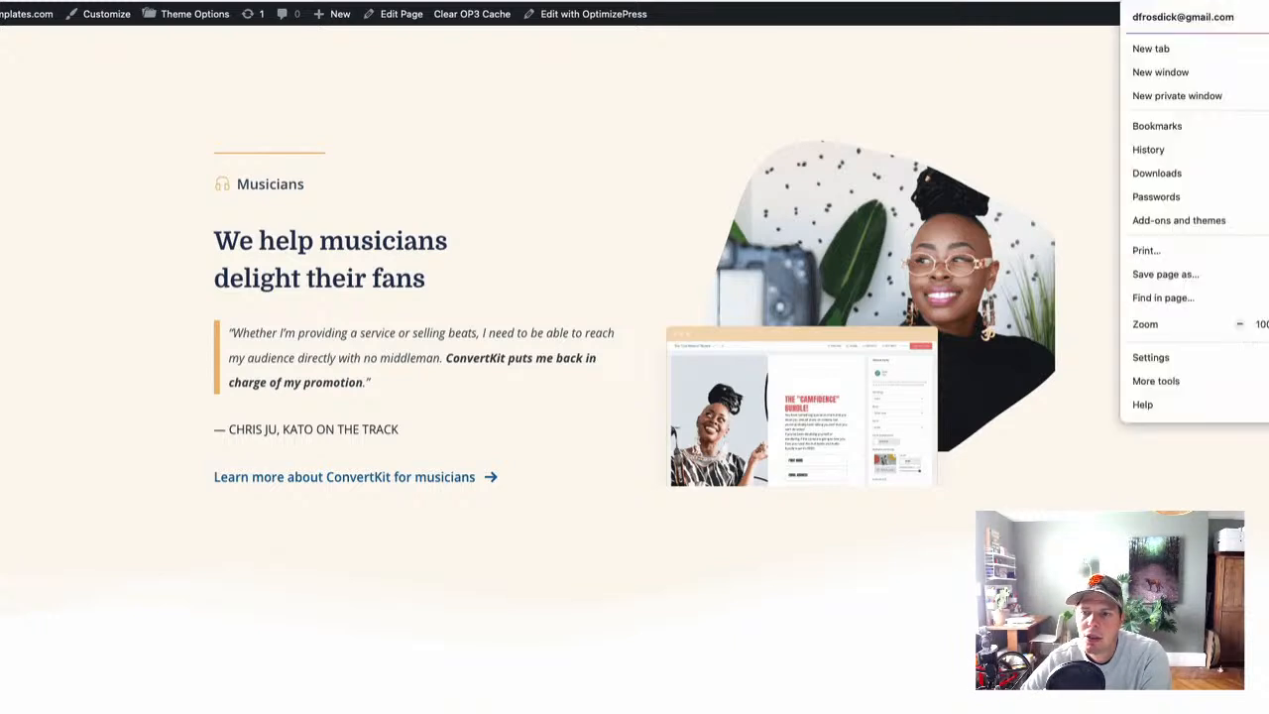
key(Escape)
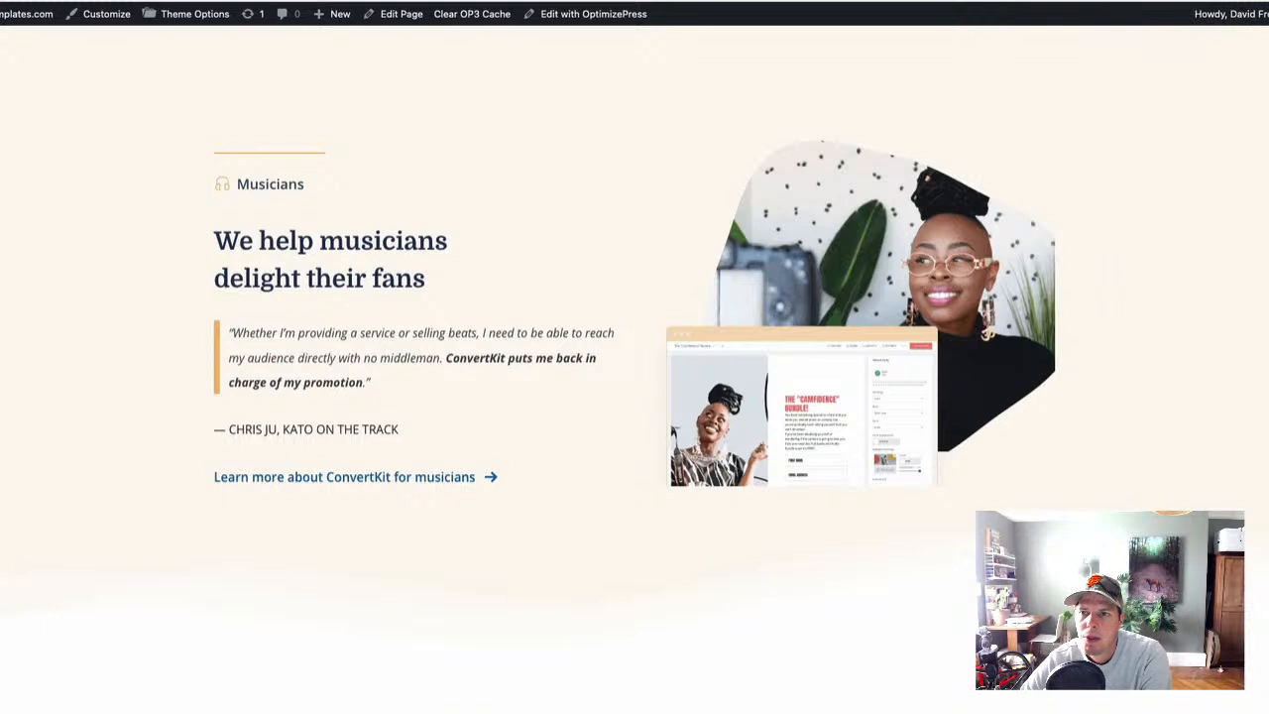
right_click(1162, 1)
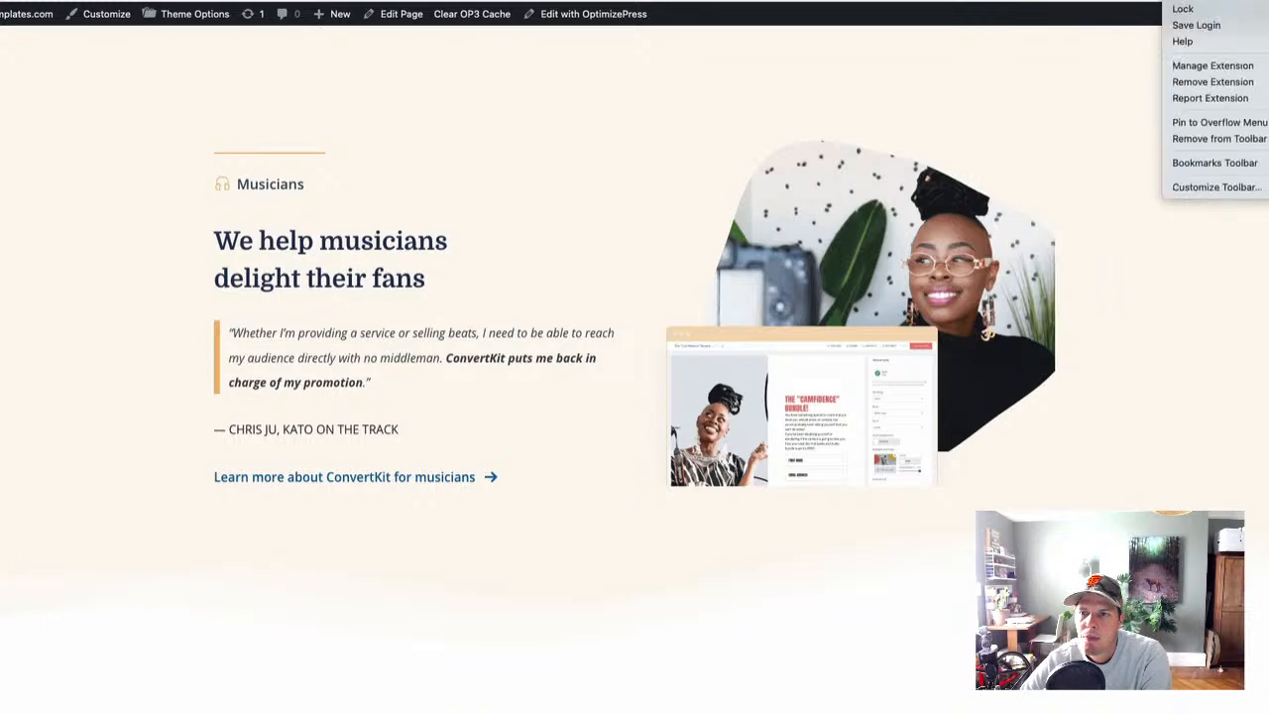
click(1213, 67)
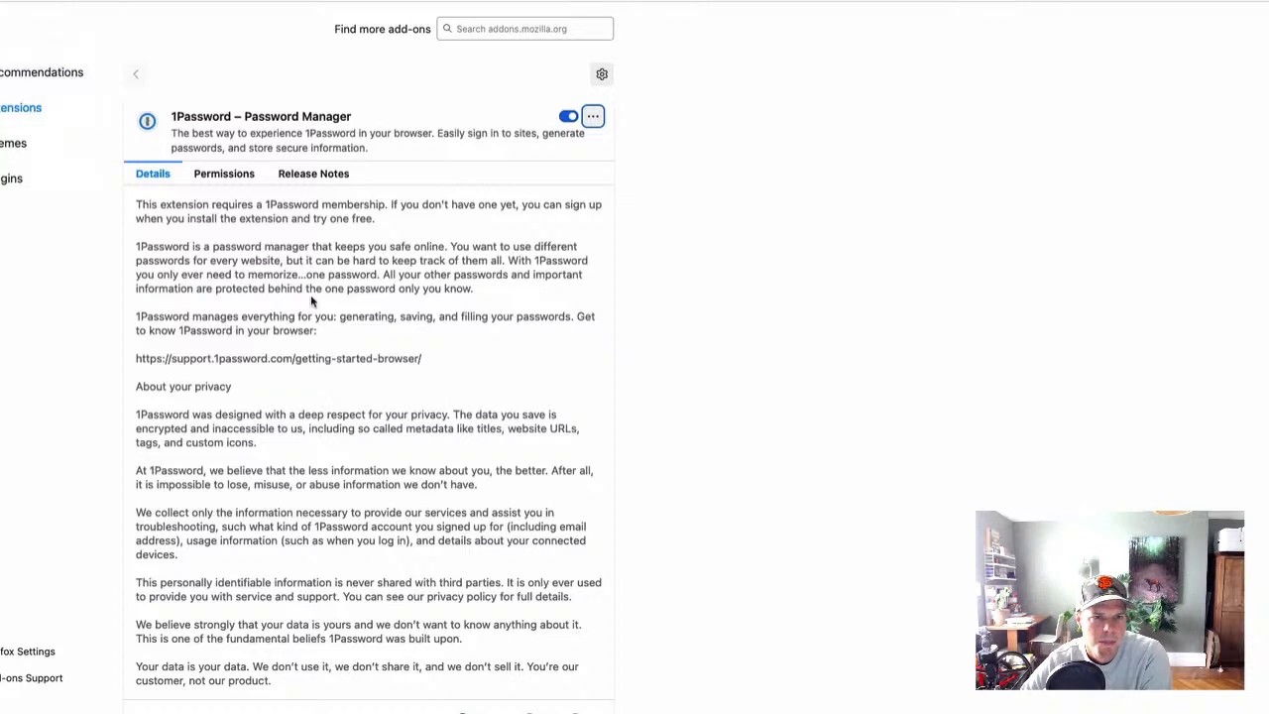
click(131, 68)
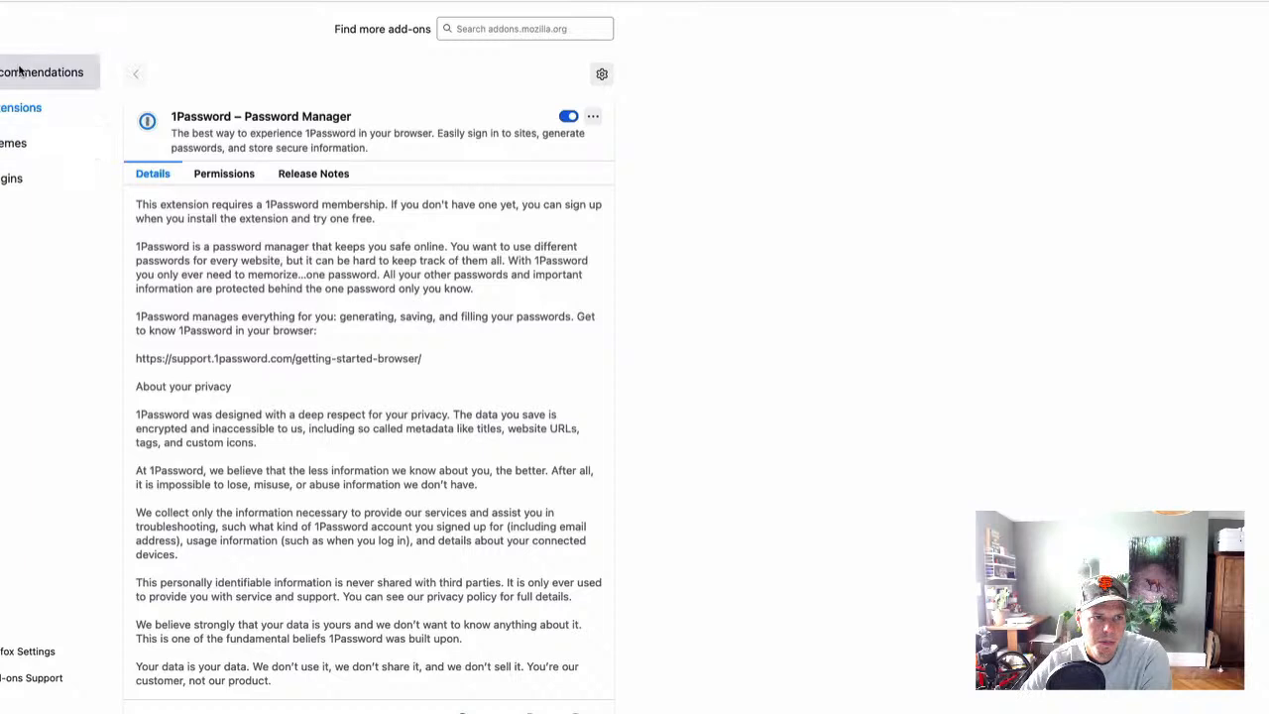
click(15, 109)
click(568, 250)
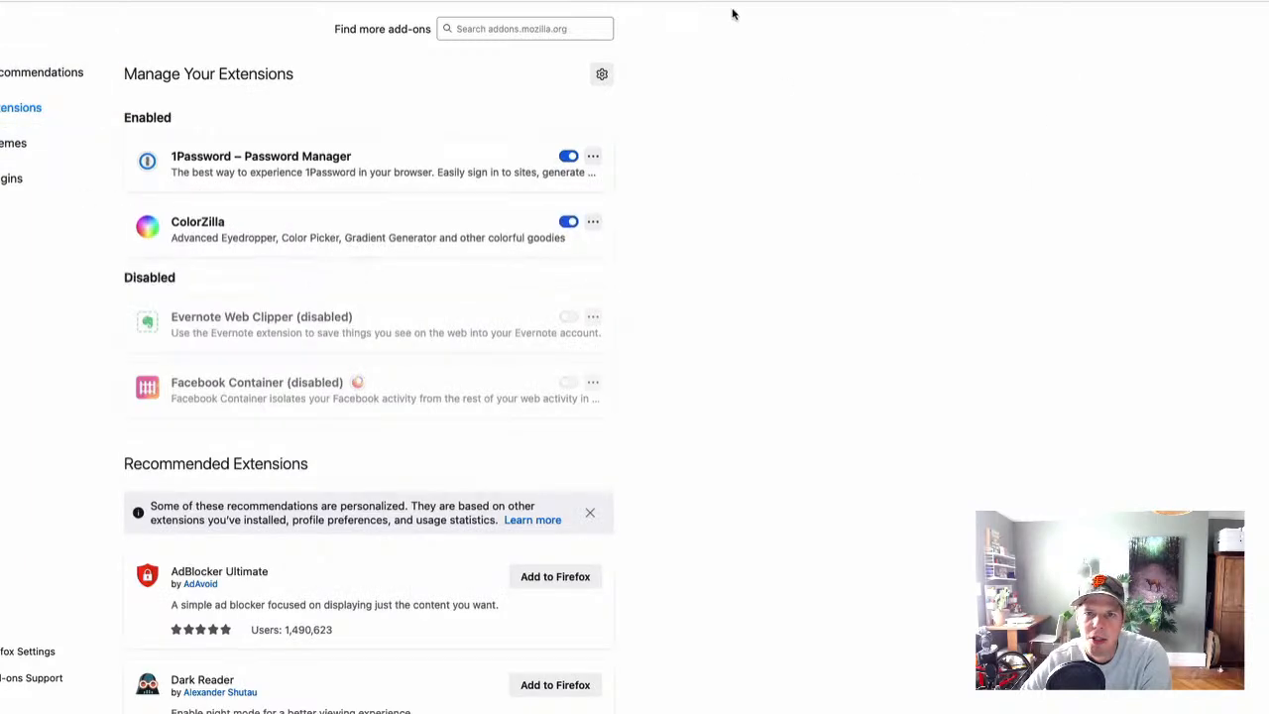
key(super+w)
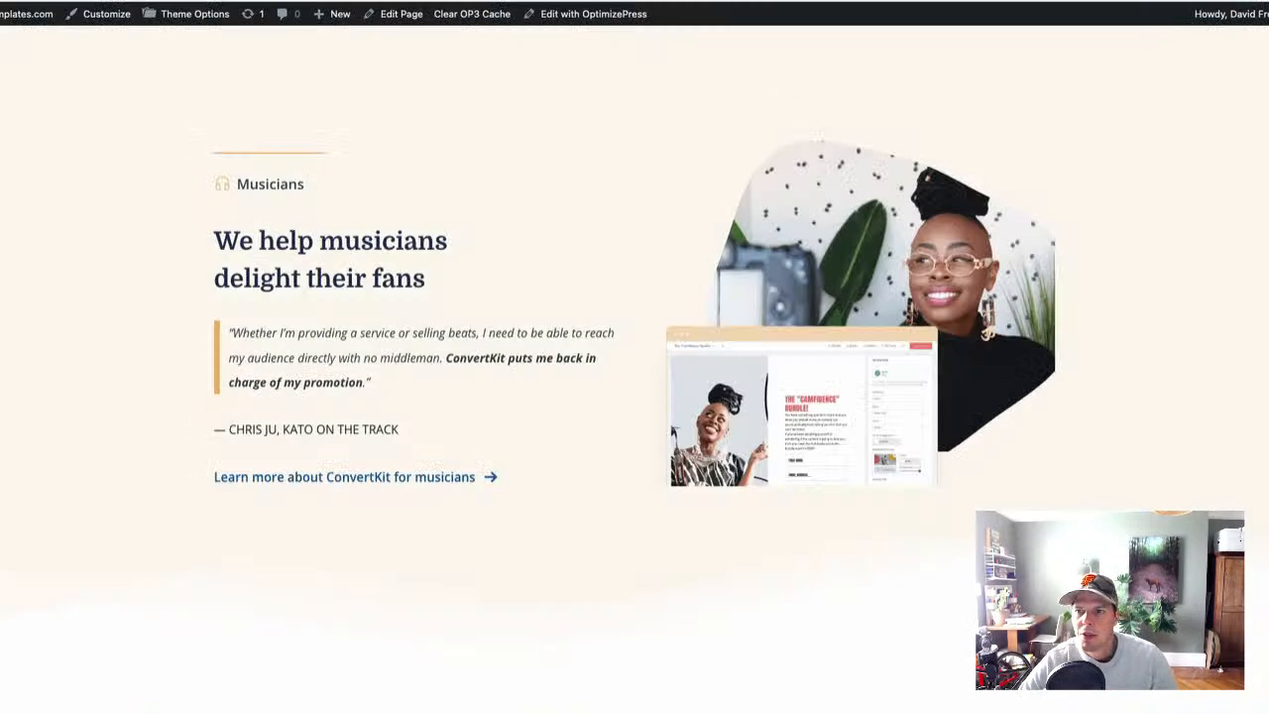
- Use ColorZilla's eyedropper to check the cream background on the page preview and above the curve on ConvertKit's homepage
click(1180, 1)
click(1202, 10)
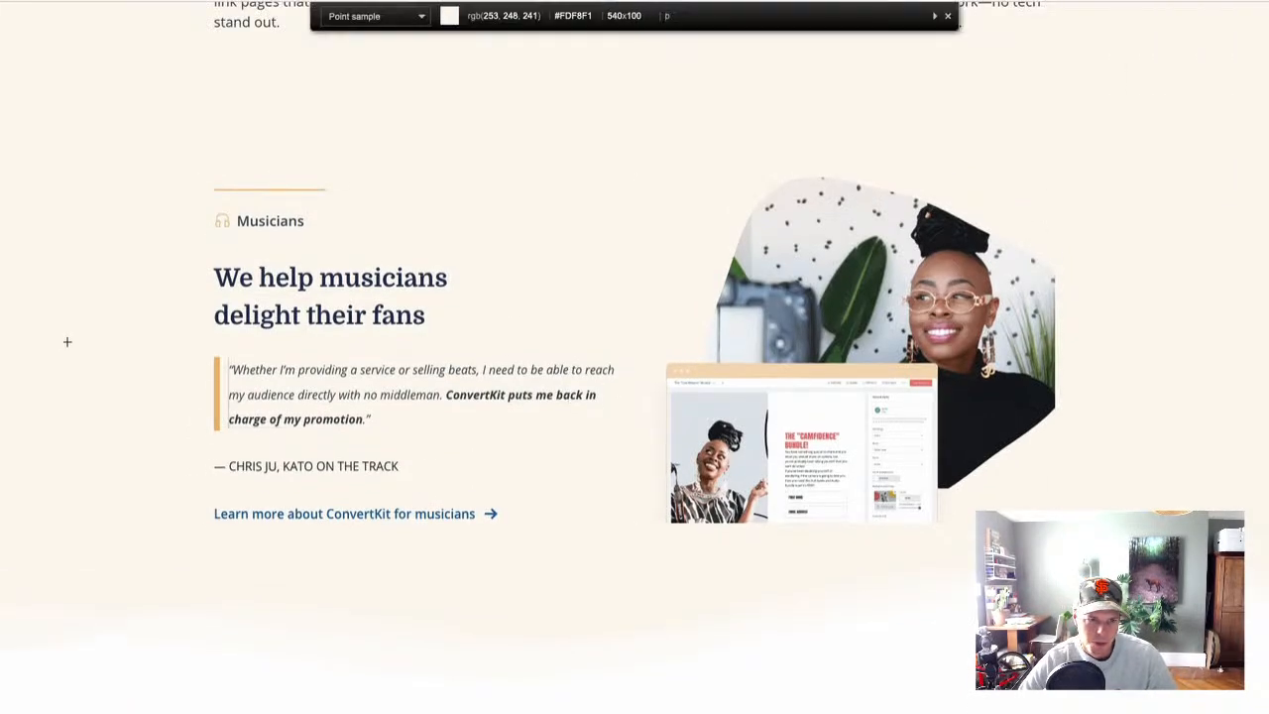
key(ctrl+Tab)
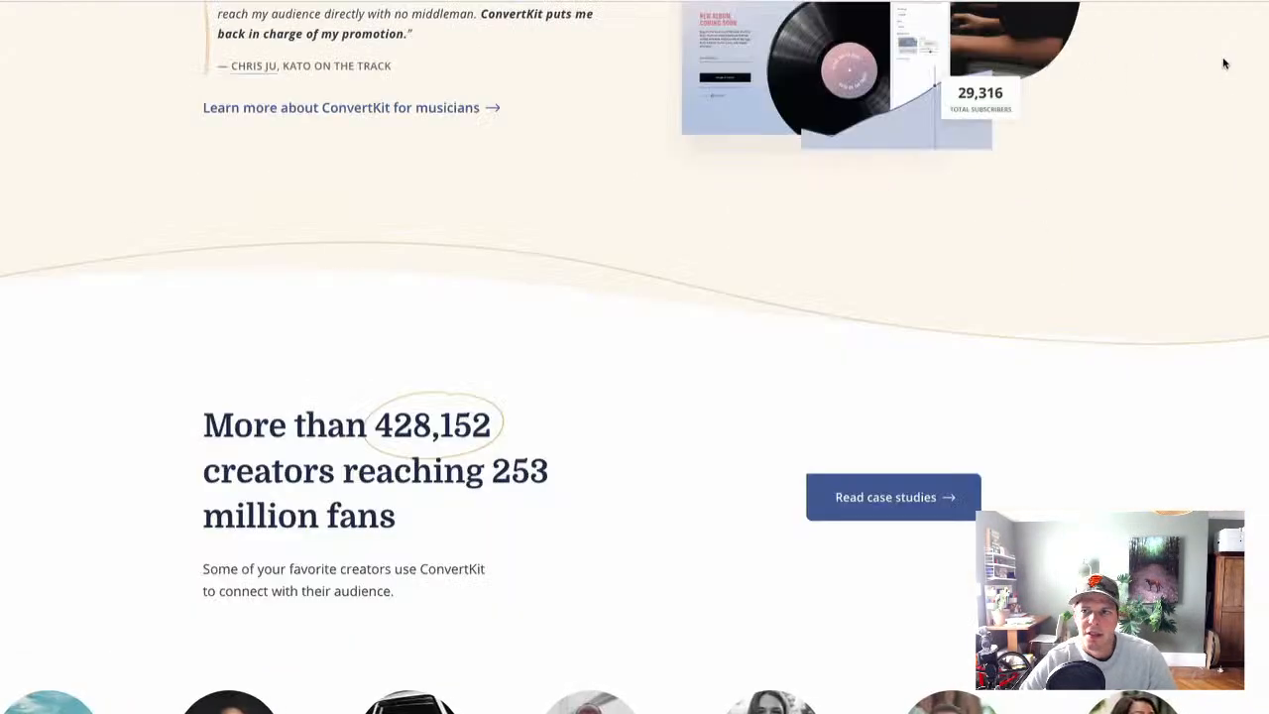
click(1179, 1)
click(1202, 11)
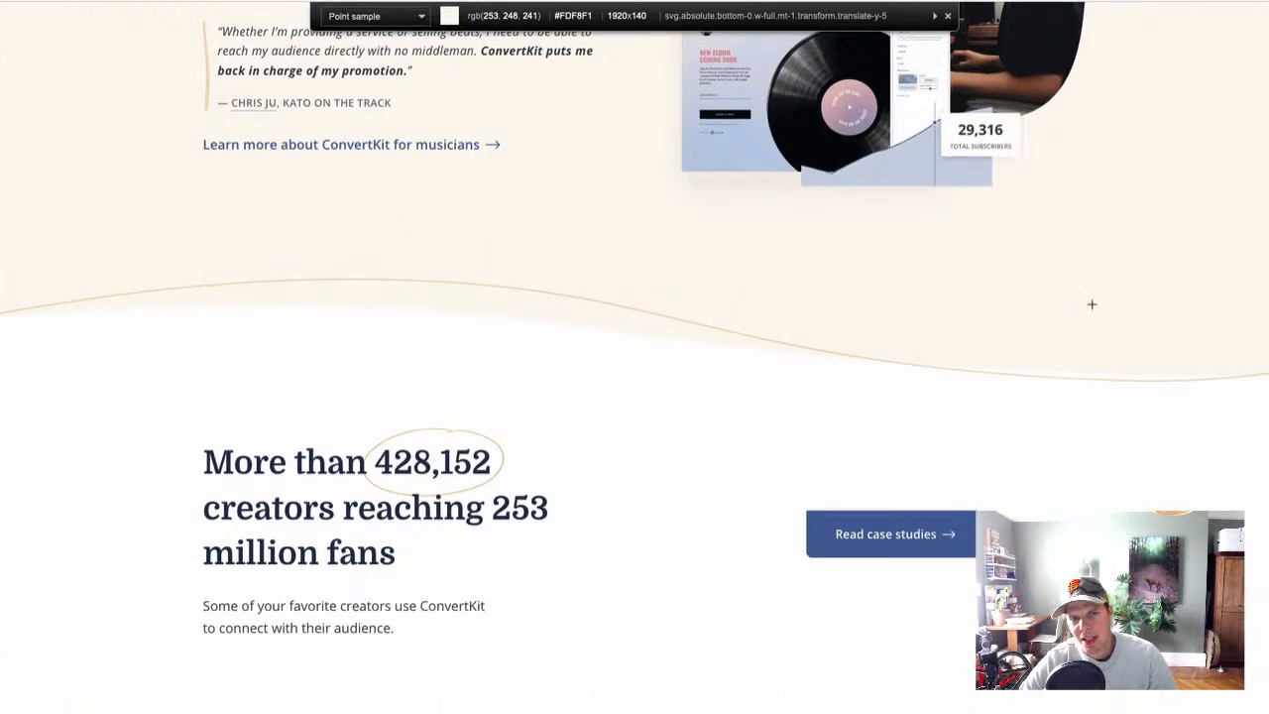
click(1091, 304)
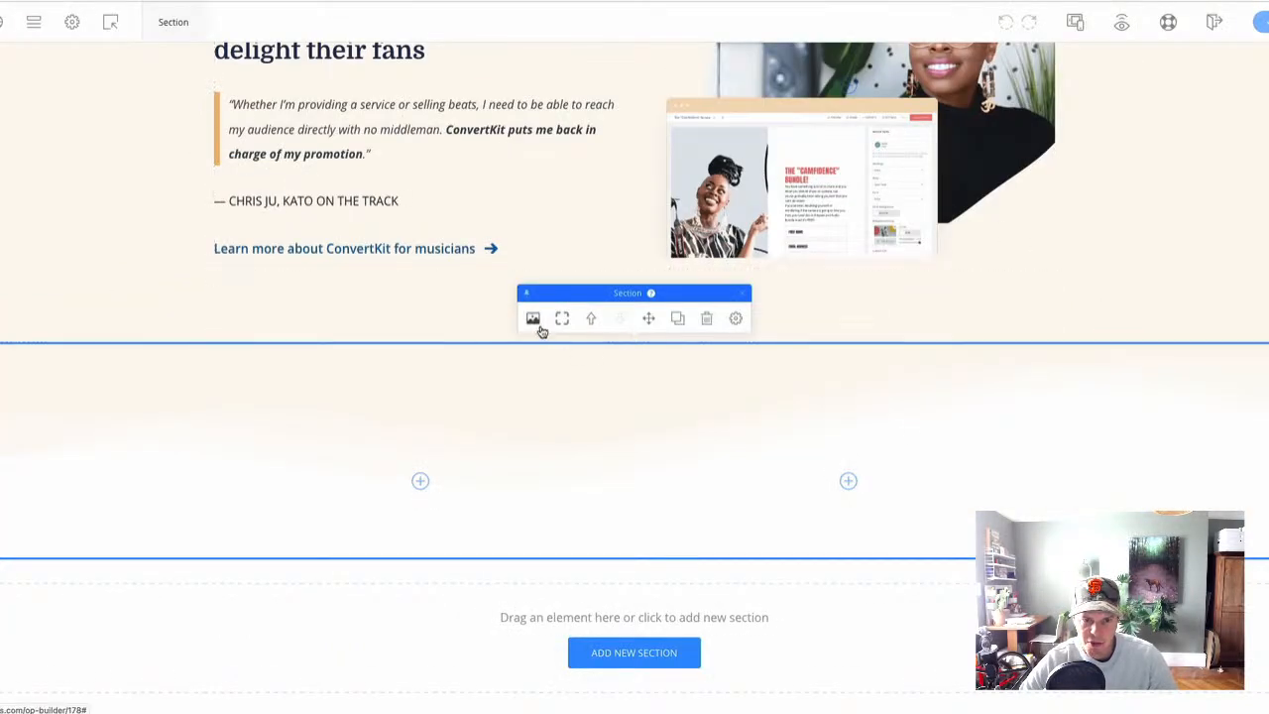
- Check the background colour code of the wave section in the page builder, leaving the colour as it is
click(534, 319)
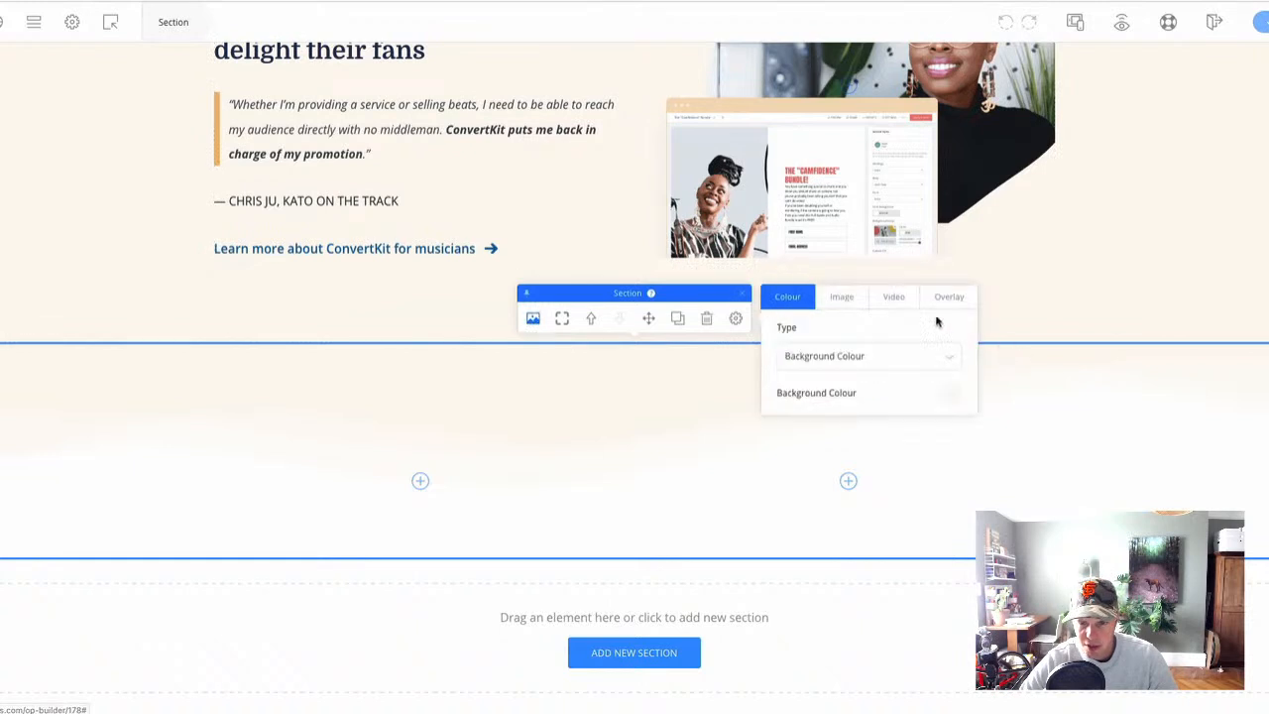
click(952, 394)
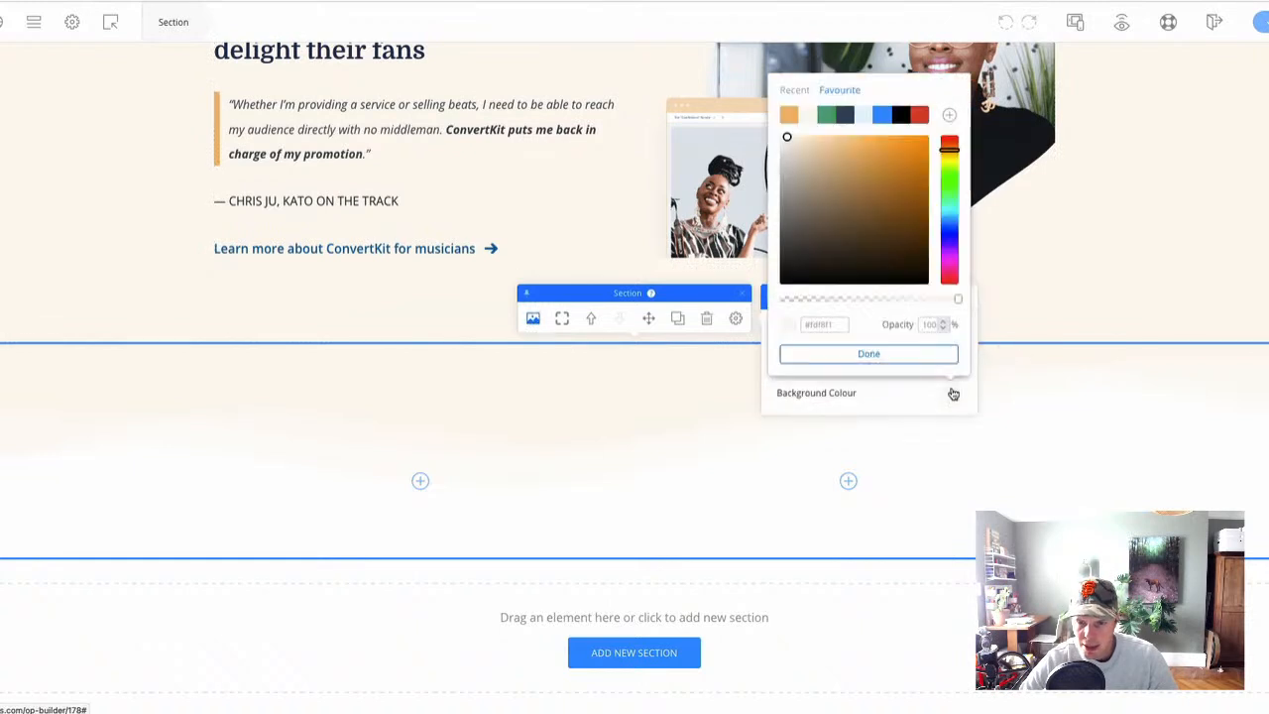
click(1115, 318)
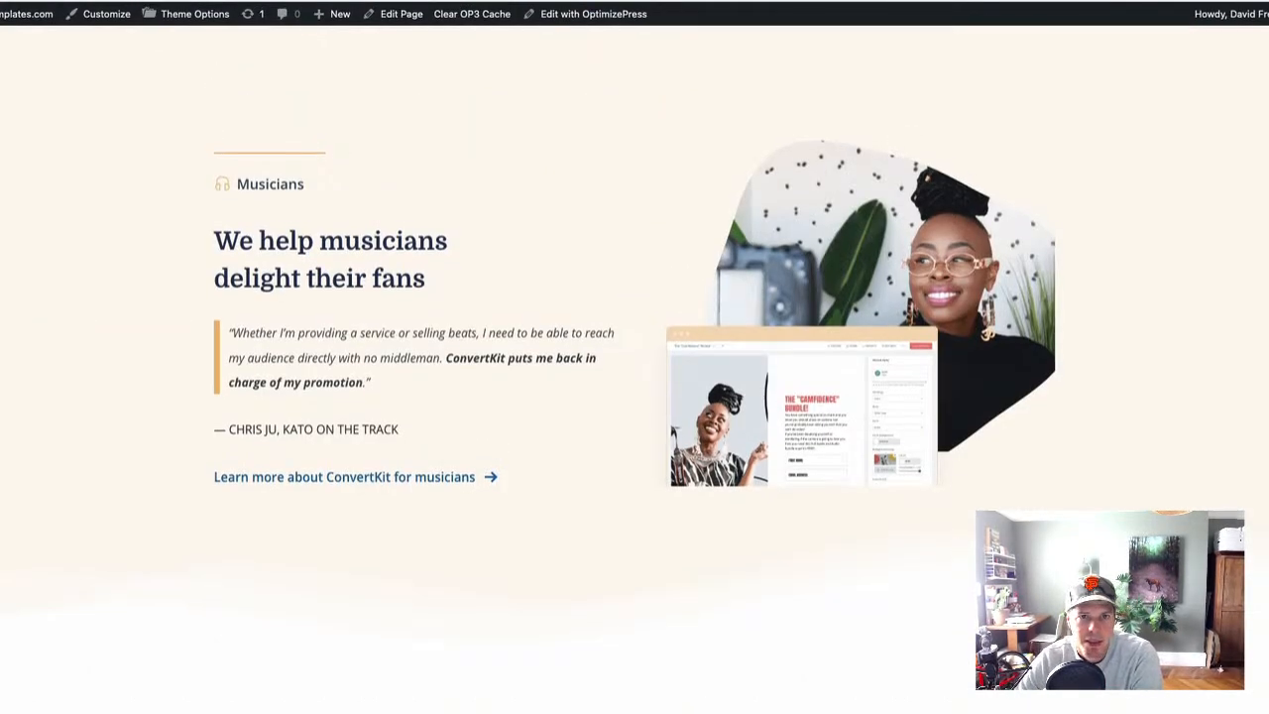
- Select the "More than 428,152 creators reaching 253 million fans" heading and its subtext on ConvertKit's homepage
scroll(442, 275, down, 4)
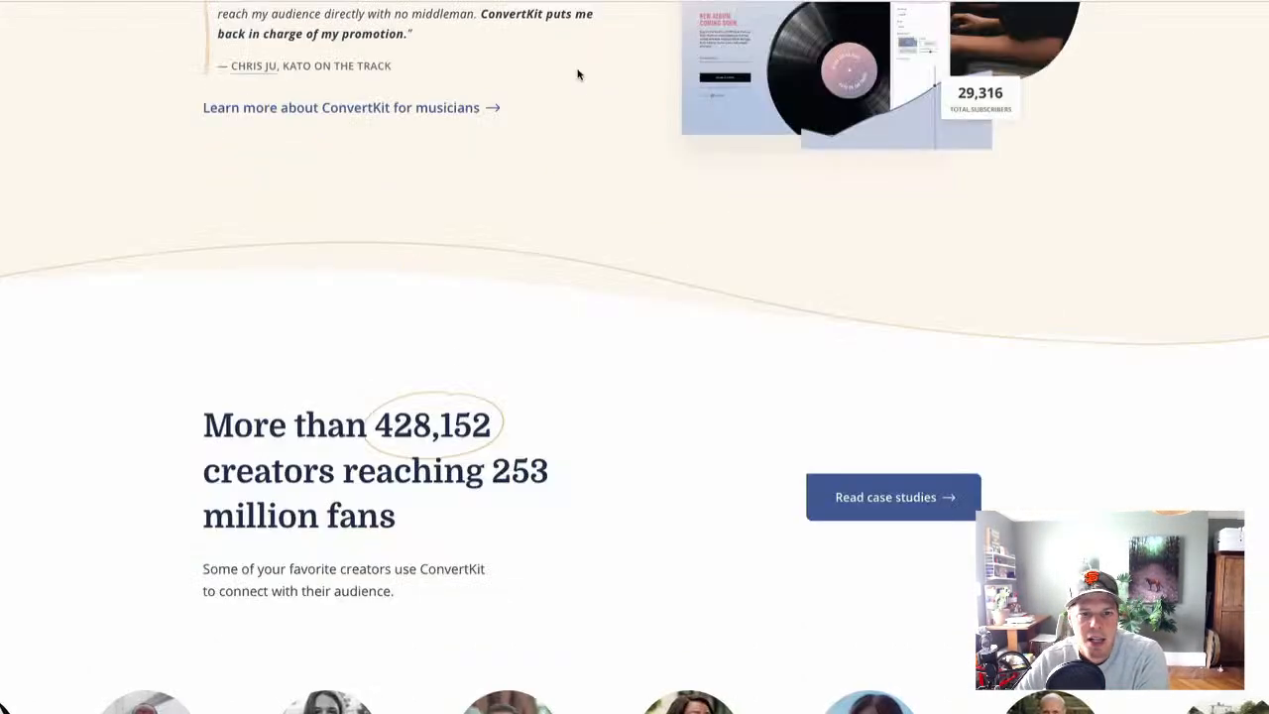
scroll(459, 350, down, 2)
drag(198, 238, 429, 410)
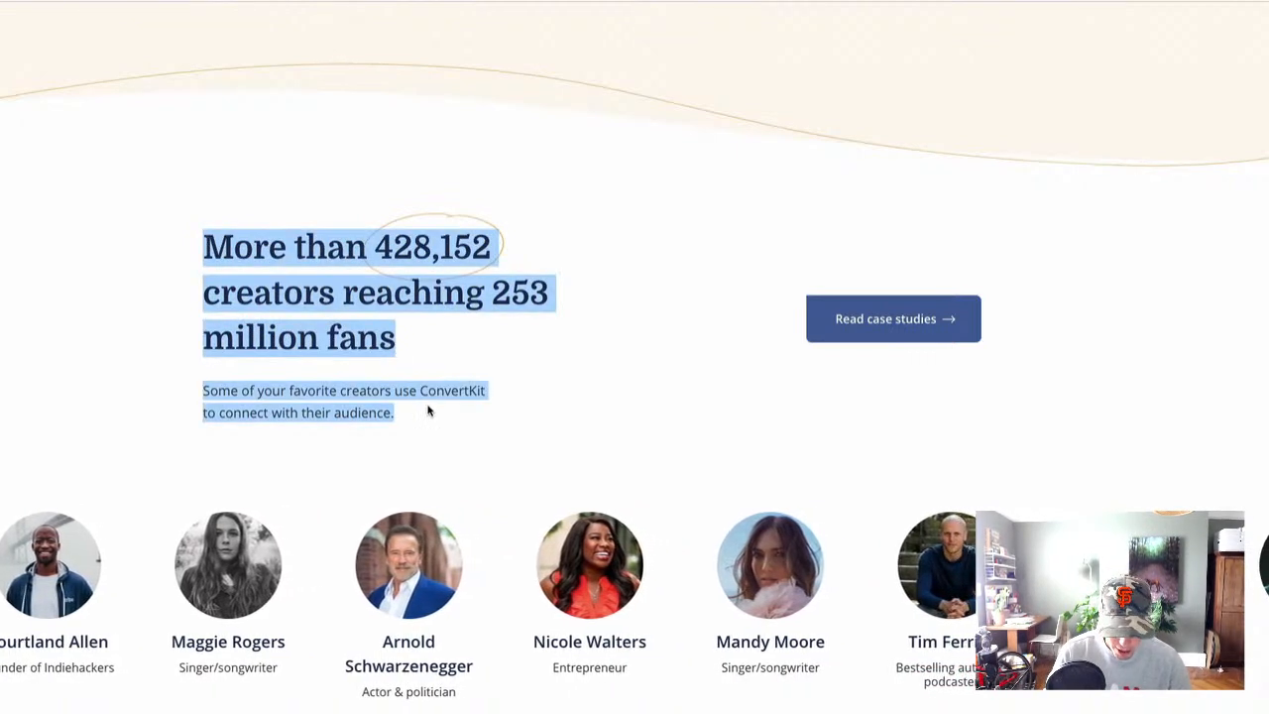
- Close the page preview and return to the musicians section in the OptimizePress editor
key(super+Tab)
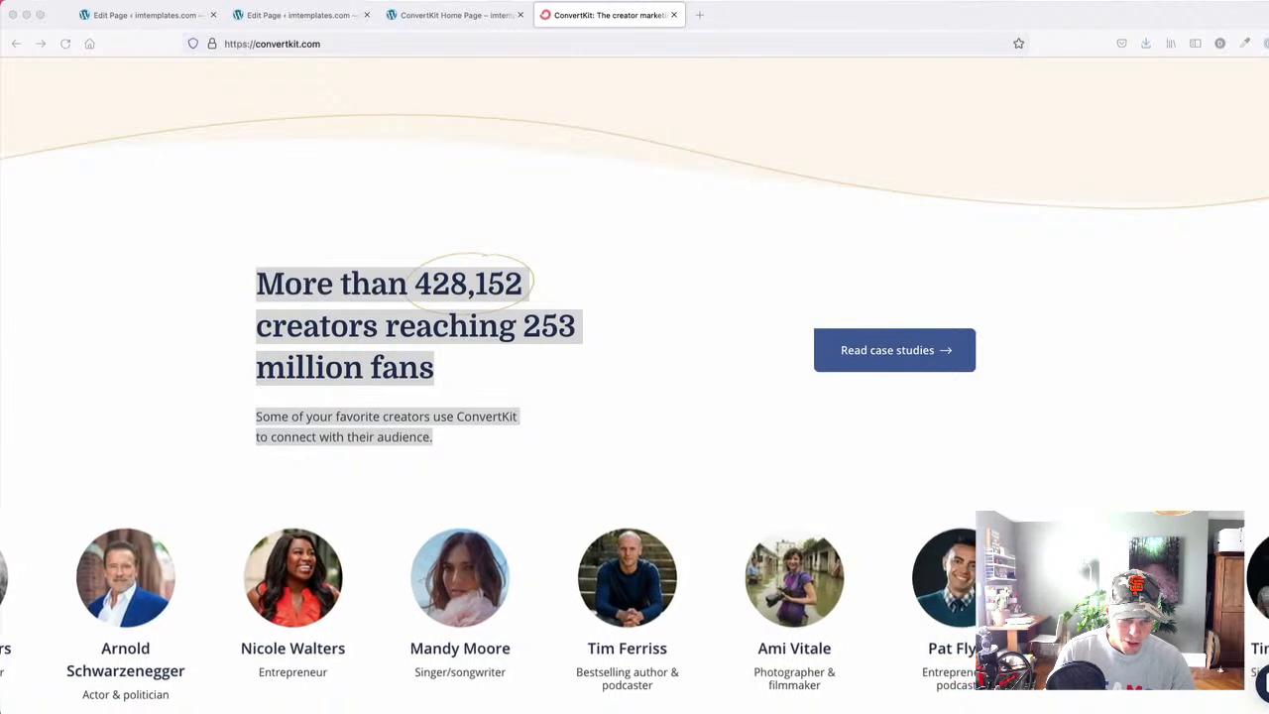
click(461, 17)
key(super+w)
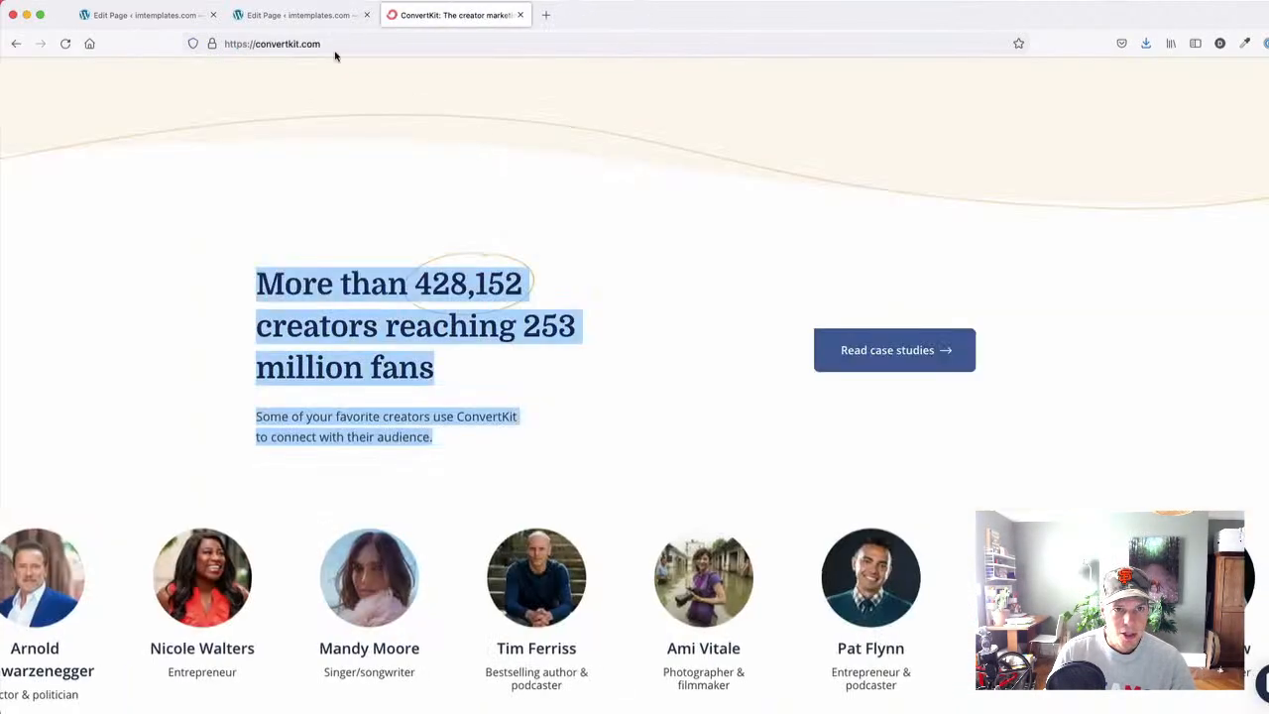
click(306, 17)
scroll(401, 330, up, 5)
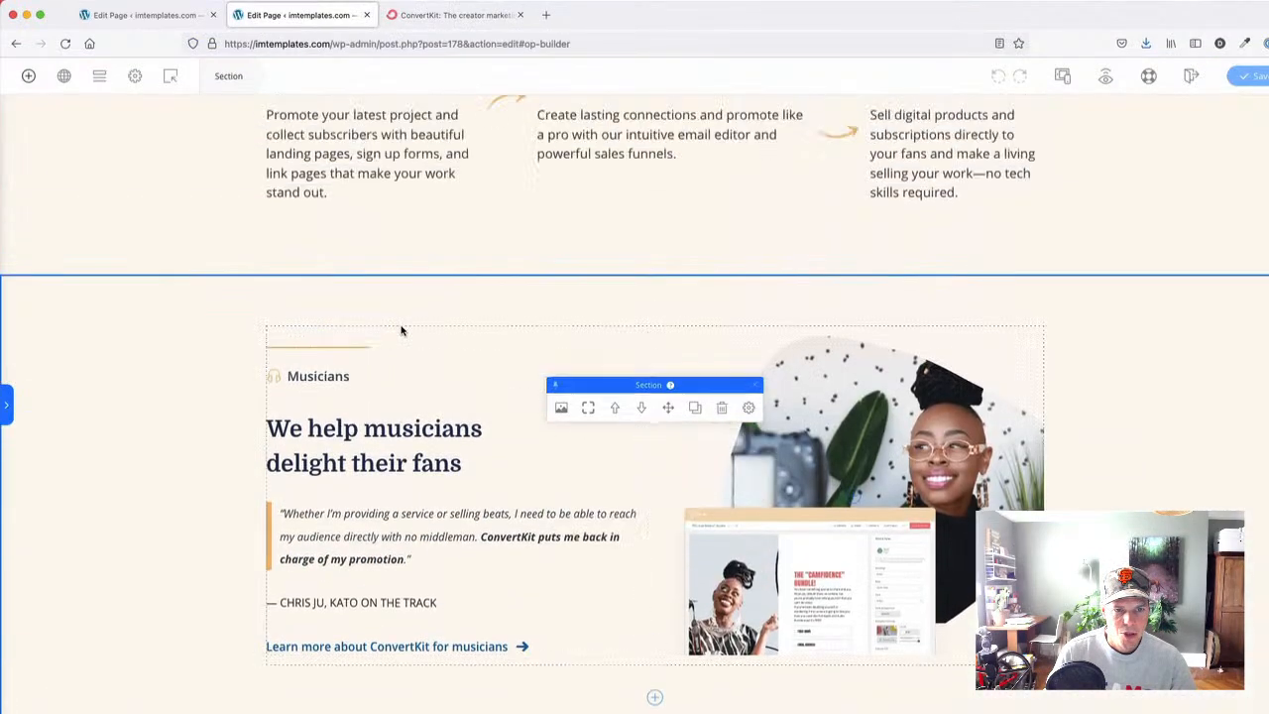
- Compare the musicians section and curved divider on ConvertKit's homepage with the rebuilt page in the editor
key(ctrl+Tab)
scroll(422, 340, up, 5)
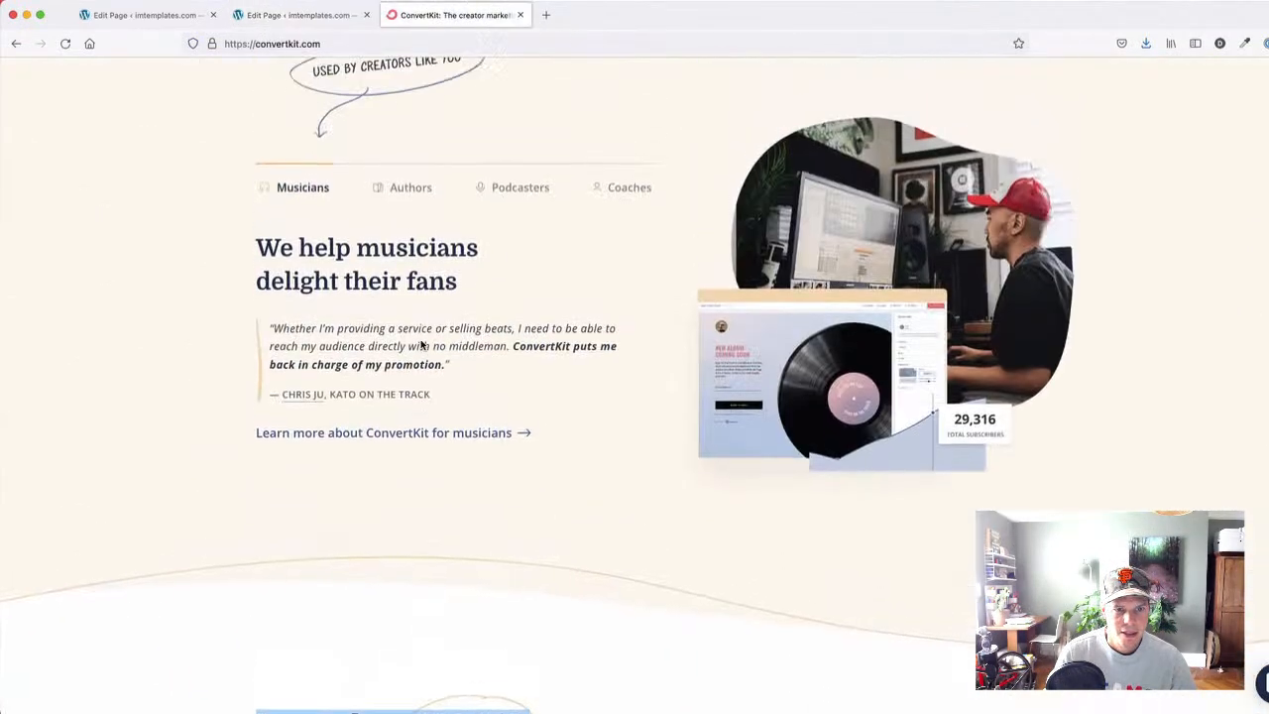
scroll(345, 471, down, 2)
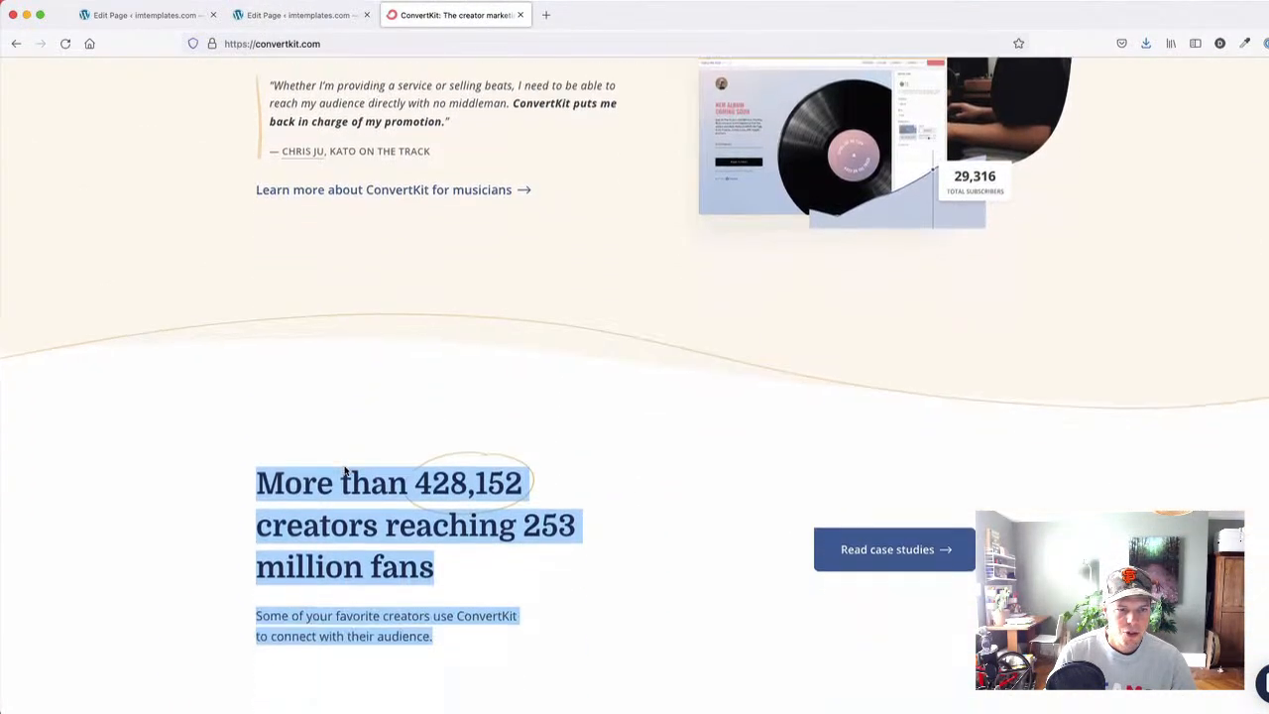
click(309, 13)
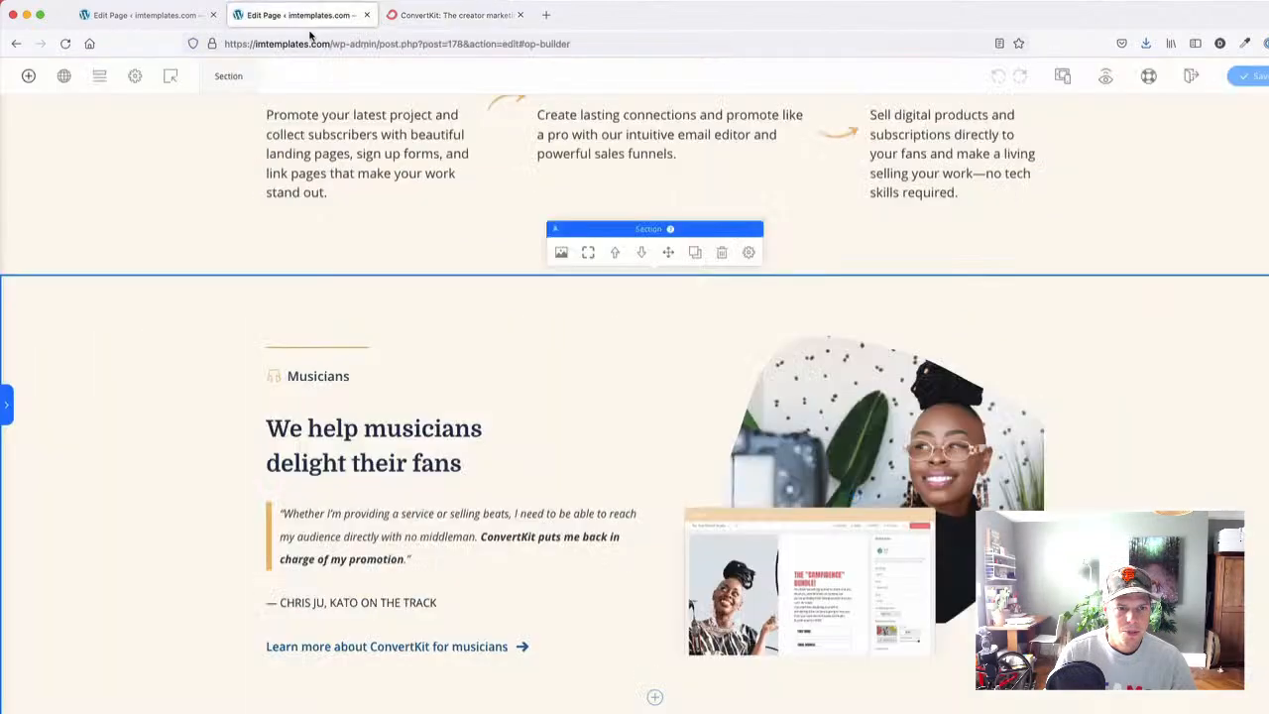
- Duplicate the "We help musicians delight their fans" headline and add a two-column section below the wave section
click(371, 429)
click(445, 385)
scroll(447, 392, down, 4)
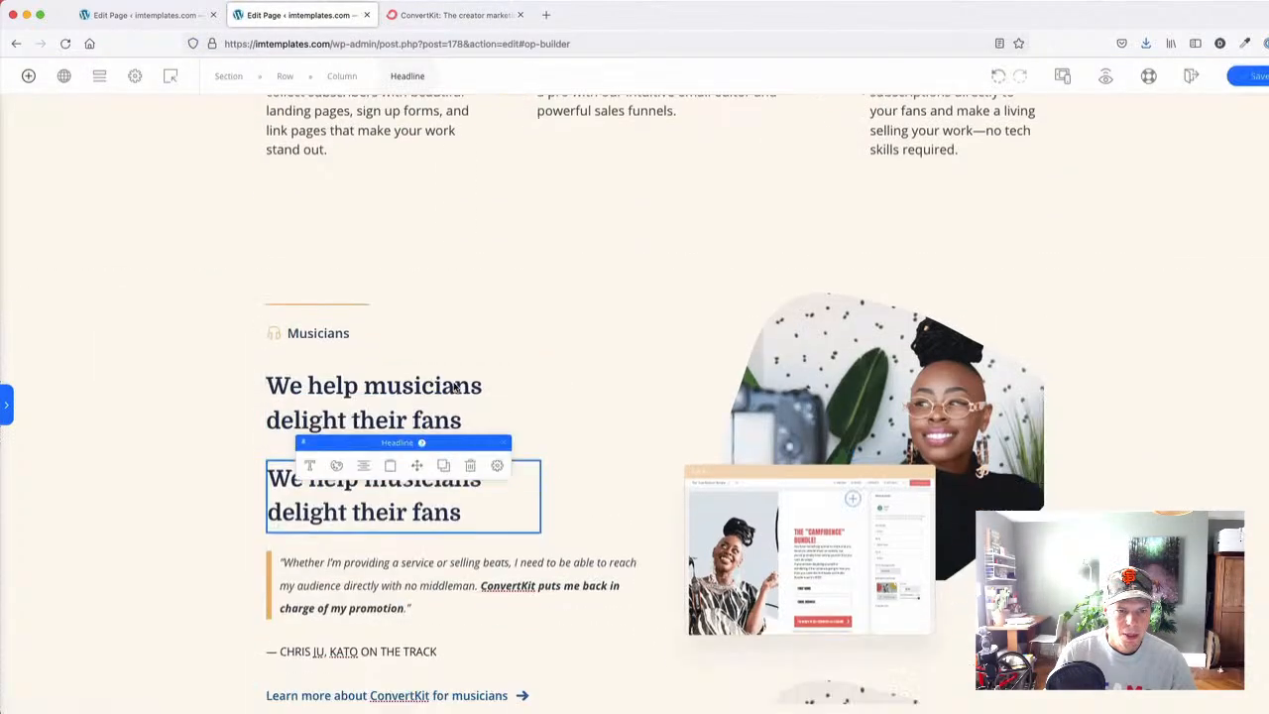
scroll(196, 404, down, 3)
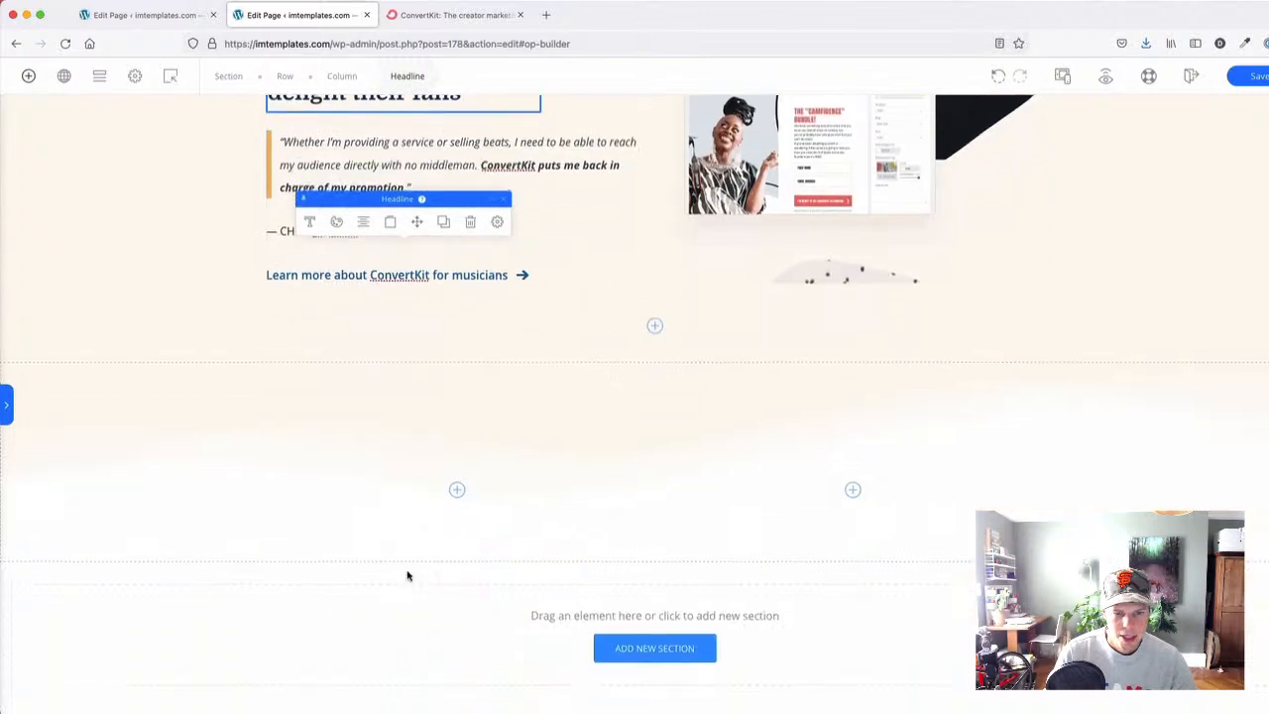
click(666, 658)
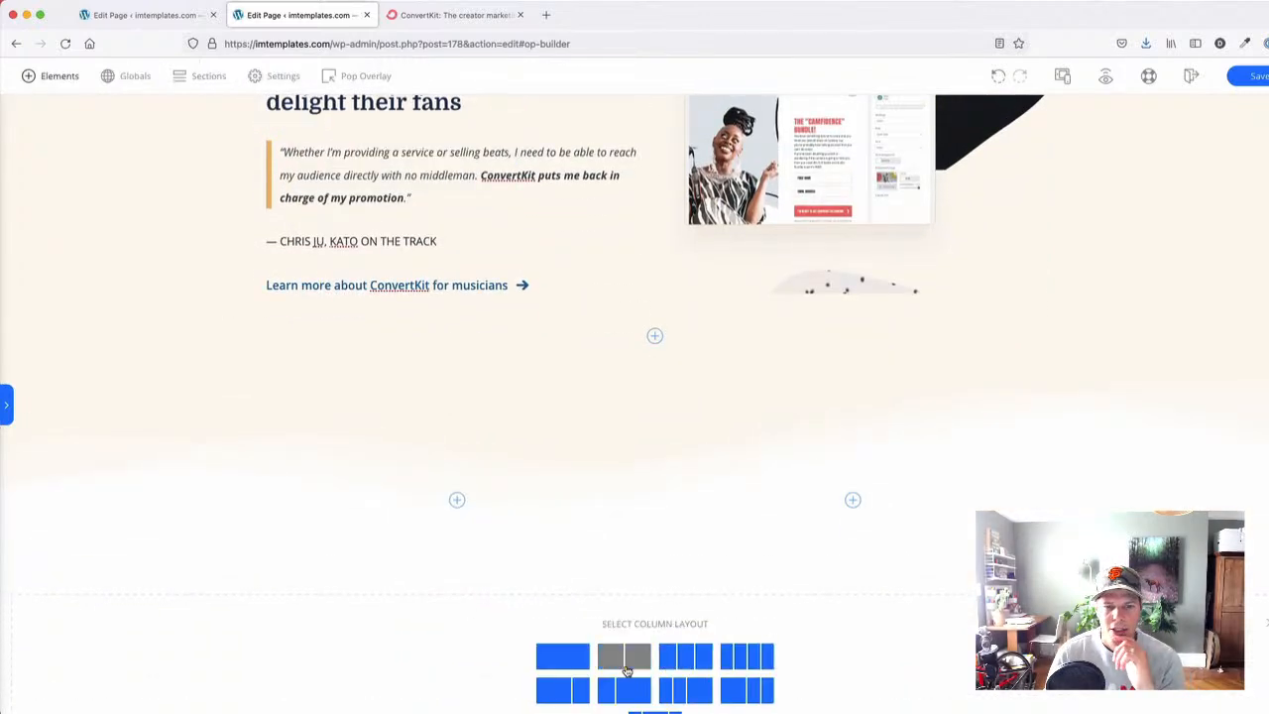
- Move the duplicated headline into the new section's left column and replace its text with "More than 428,152 creators reaching 253 million fans"
scroll(383, 281, up, 3)
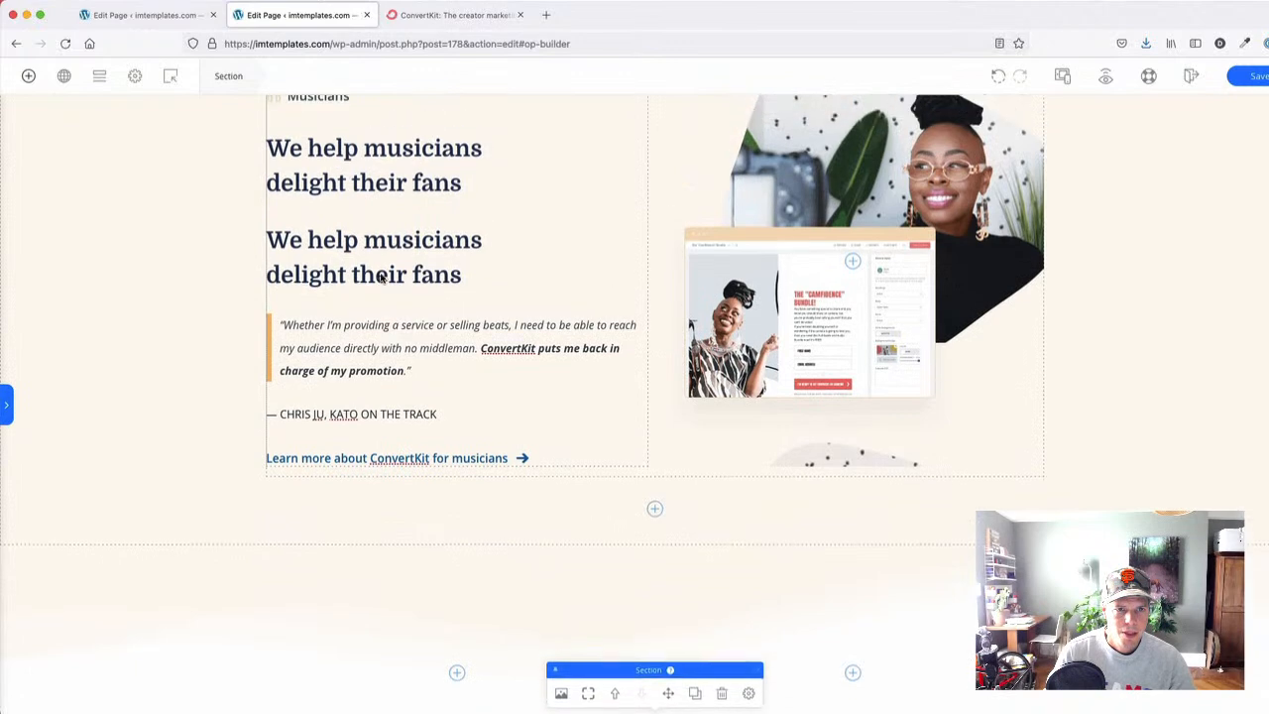
click(379, 273)
scroll(419, 282, down, 5)
drag(426, 288, 442, 488)
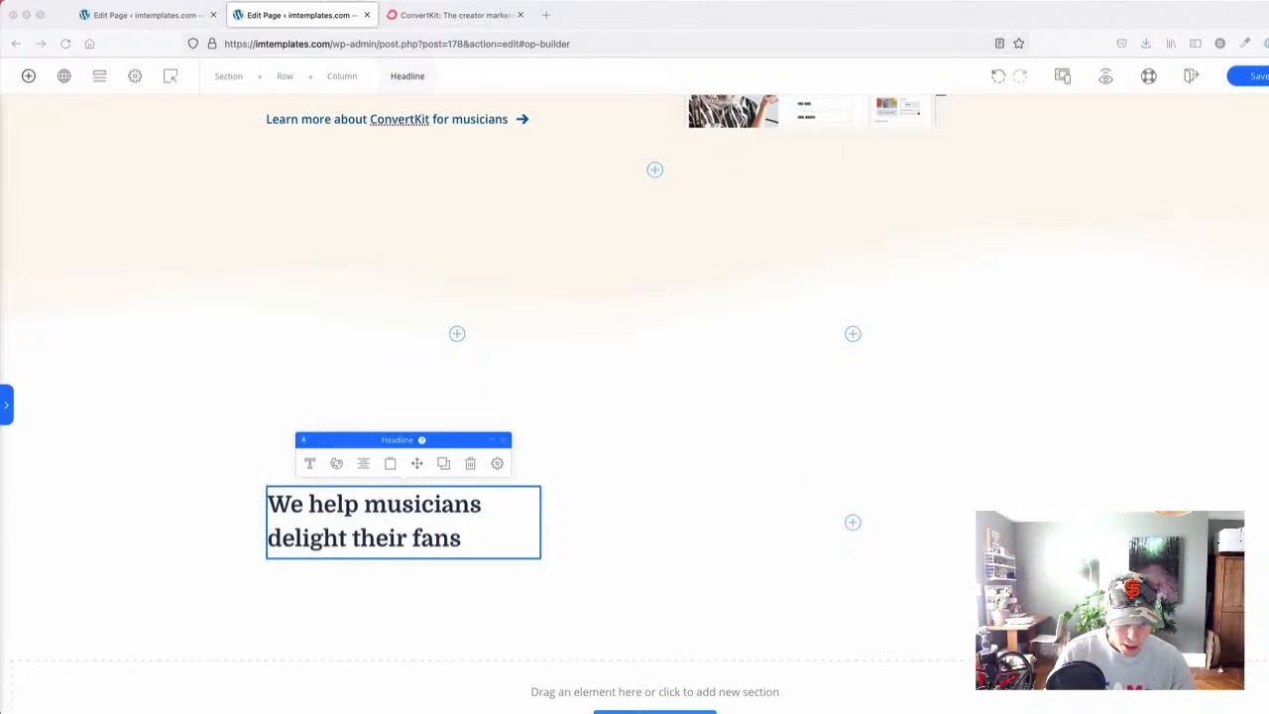
triple_click(346, 526)
key(ctrl+v)
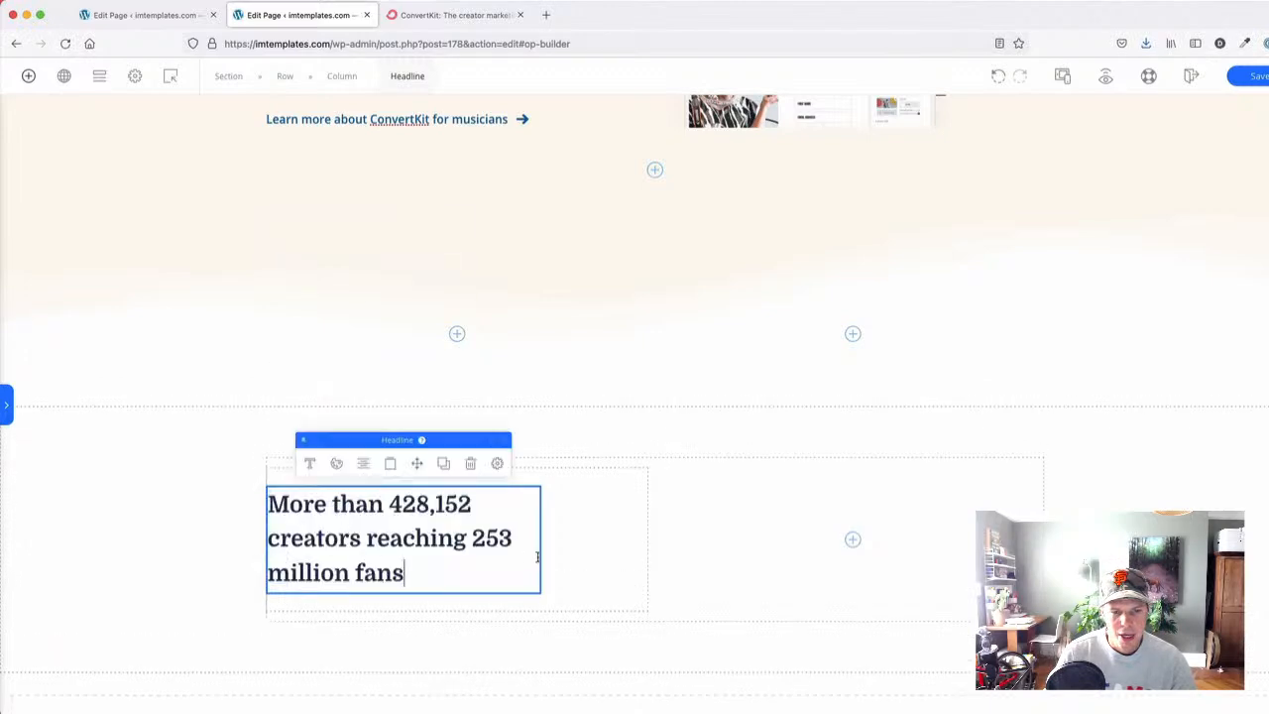
- Widen the creators headline's max width while keeping the three-line wrap used on ConvertKit's homepage
click(496, 464)
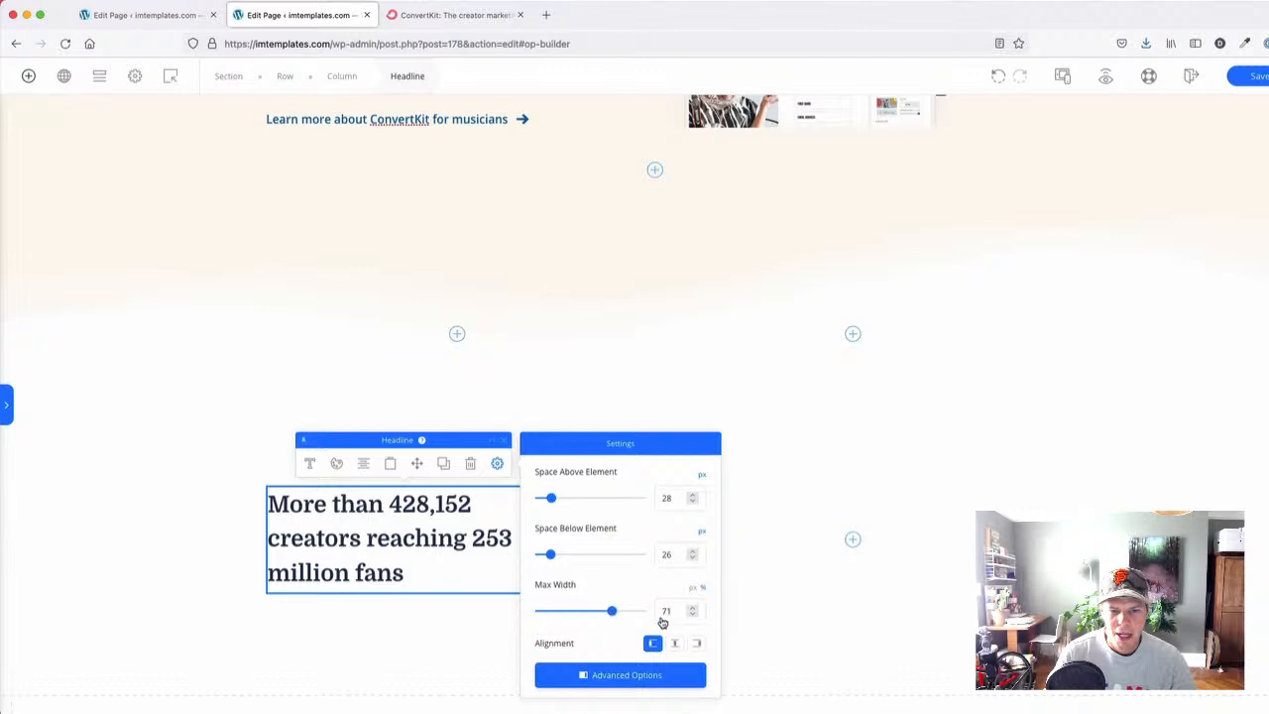
drag(662, 622, 665, 617)
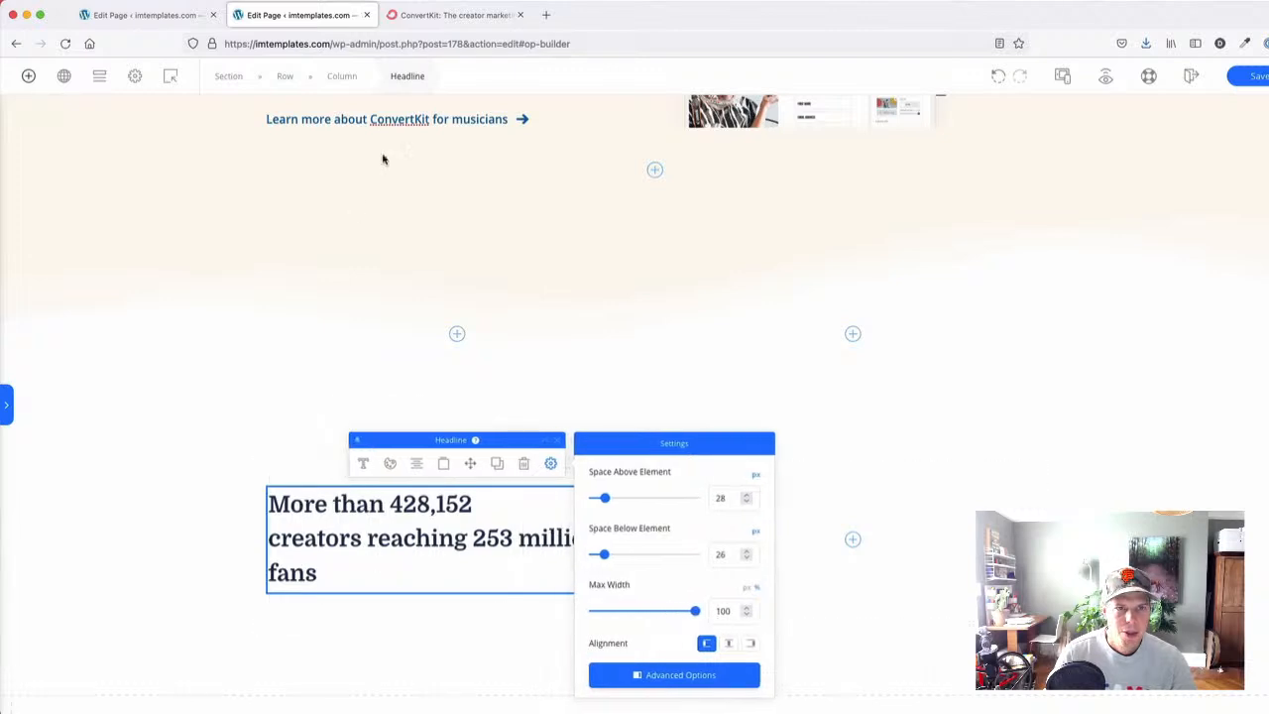
click(442, 16)
click(295, 18)
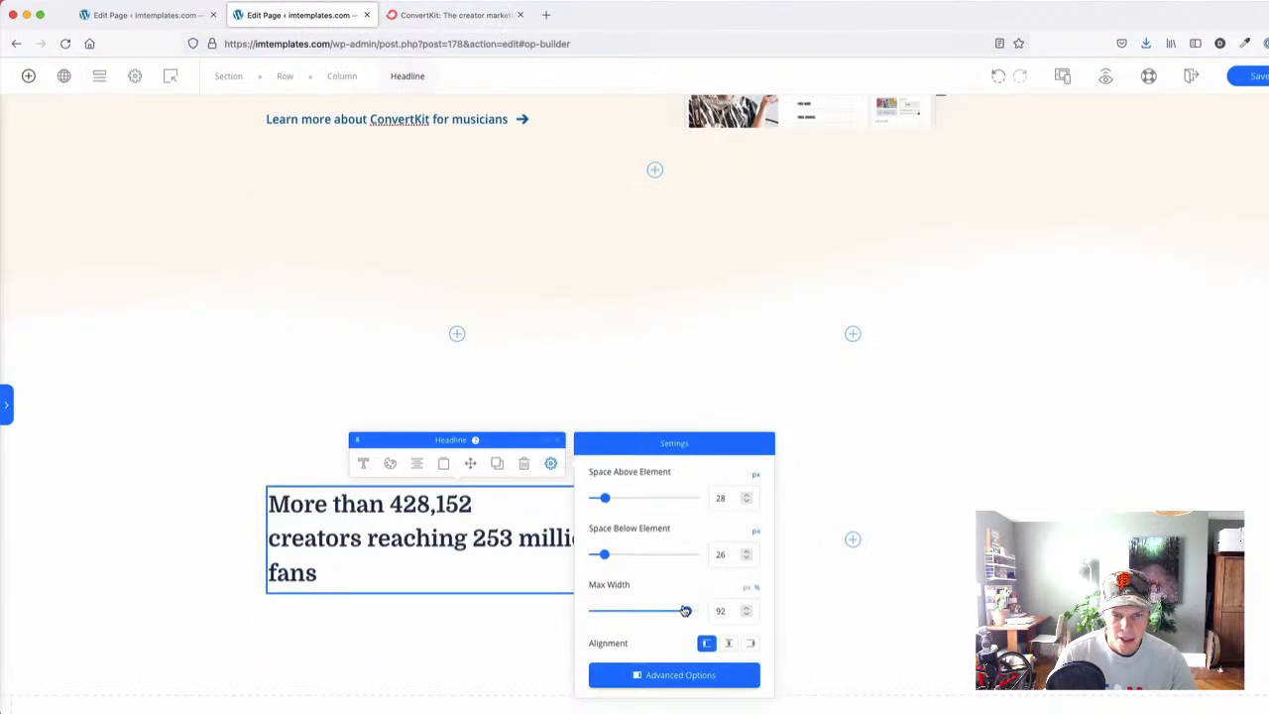
drag(685, 611, 679, 611)
click(178, 453)
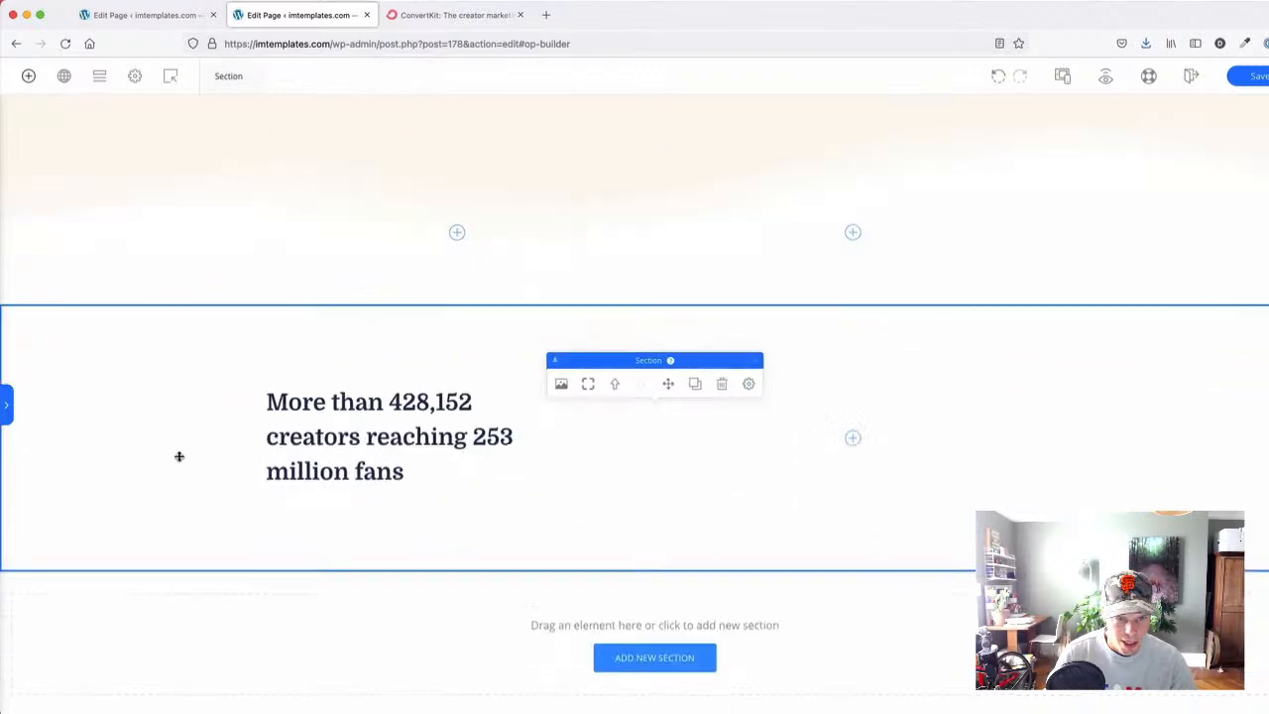
- Check the creators section on ConvertKit's homepage and set the rebuilt section's background colour to white
click(435, 17)
scroll(704, 375, down, 4)
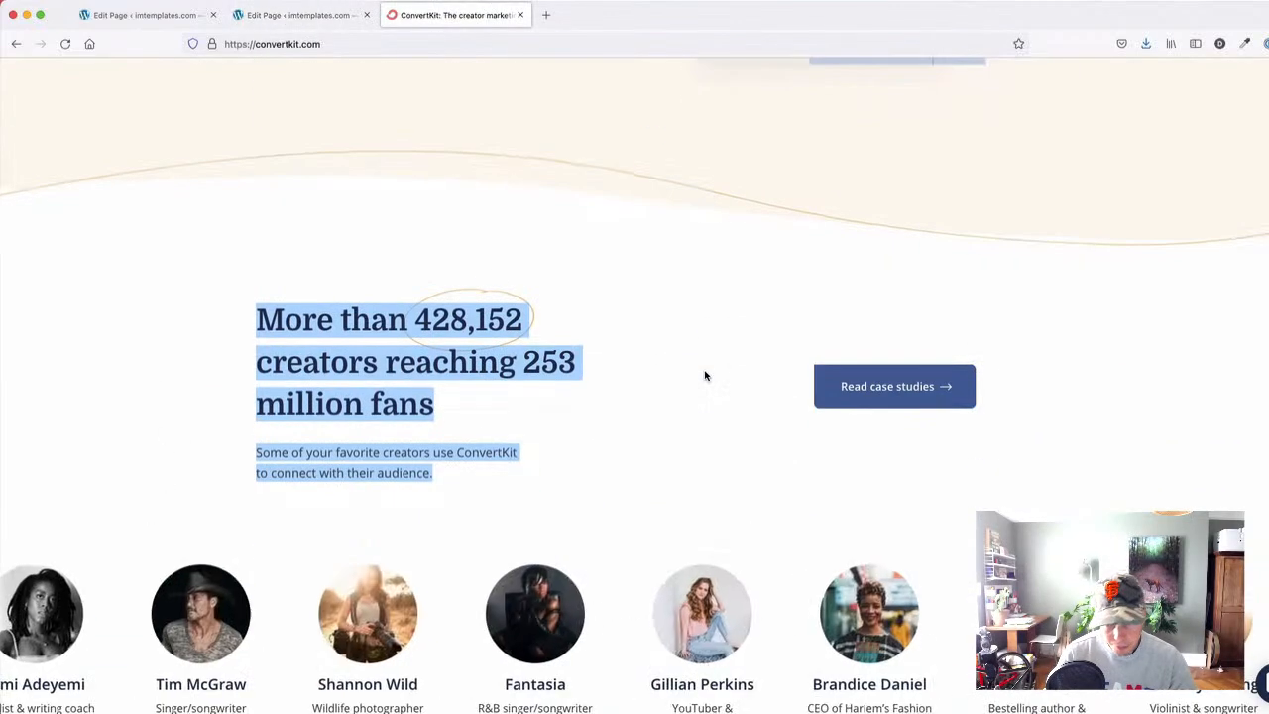
click(292, 15)
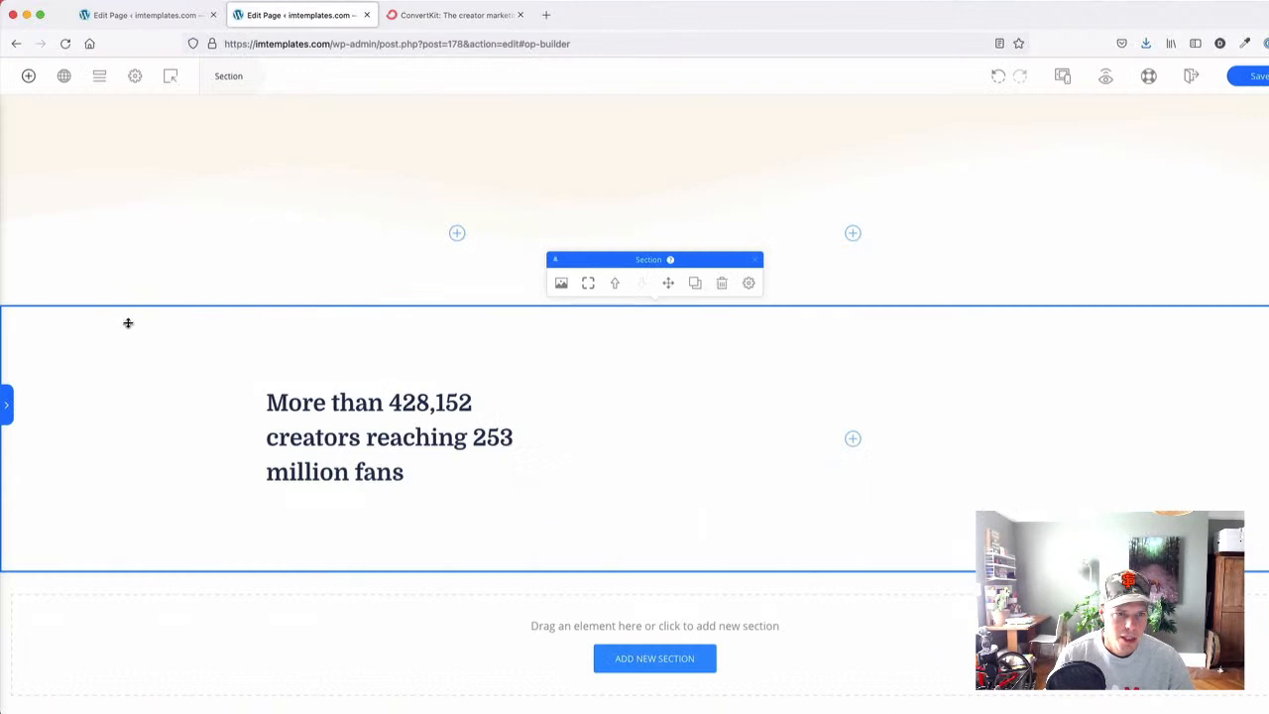
click(561, 286)
click(947, 352)
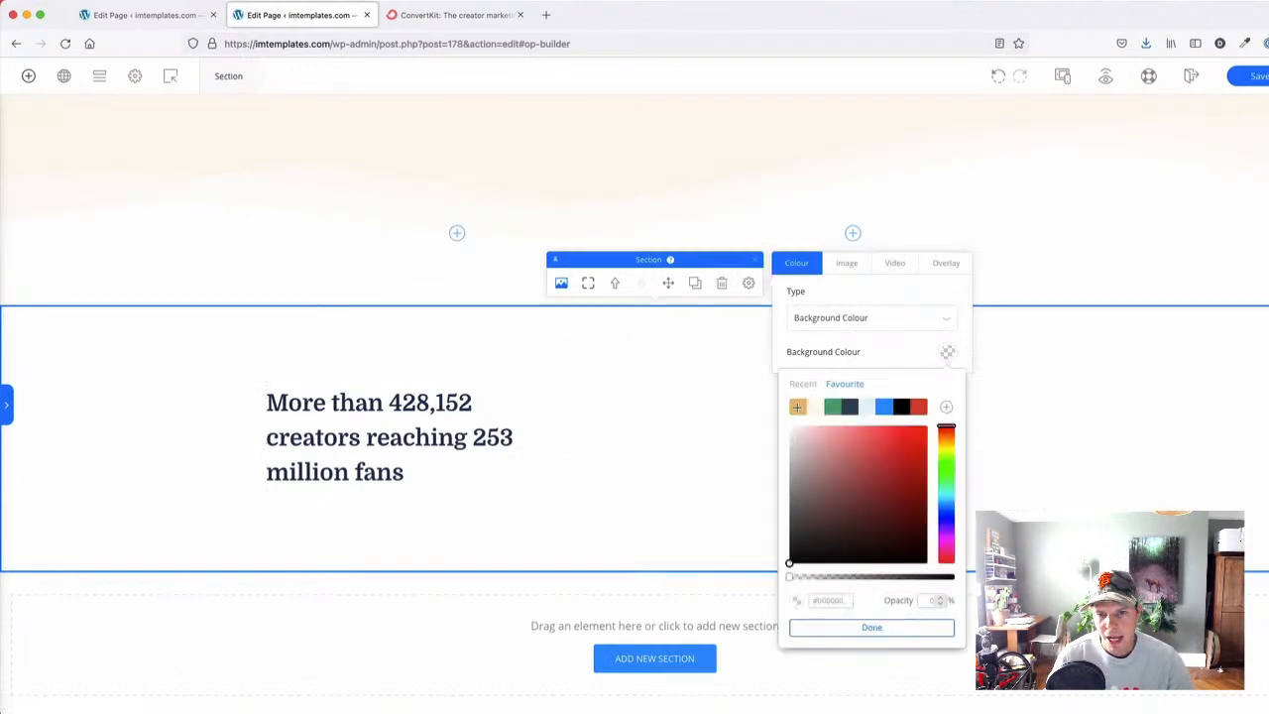
drag(800, 491, 760, 368)
- Reduce the bottom padding of the wave section above the creators headline
click(205, 262)
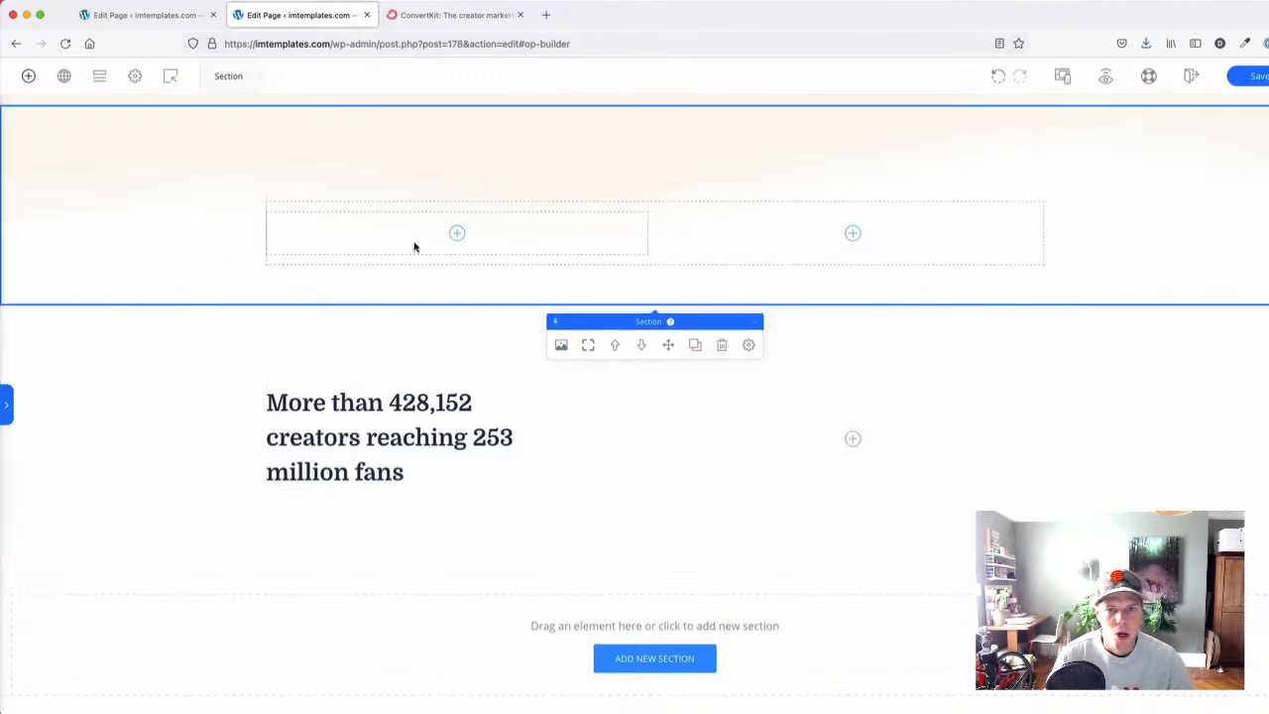
scroll(413, 243, up, 1)
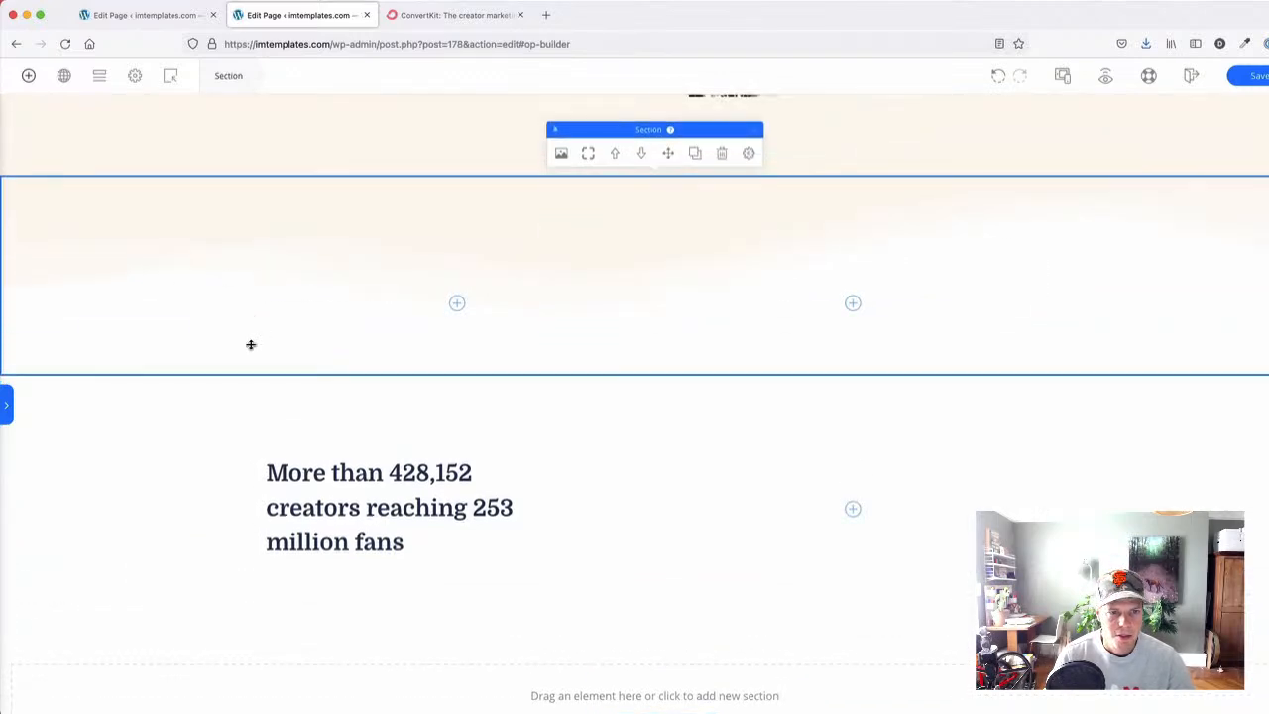
drag(251, 350, 252, 326)
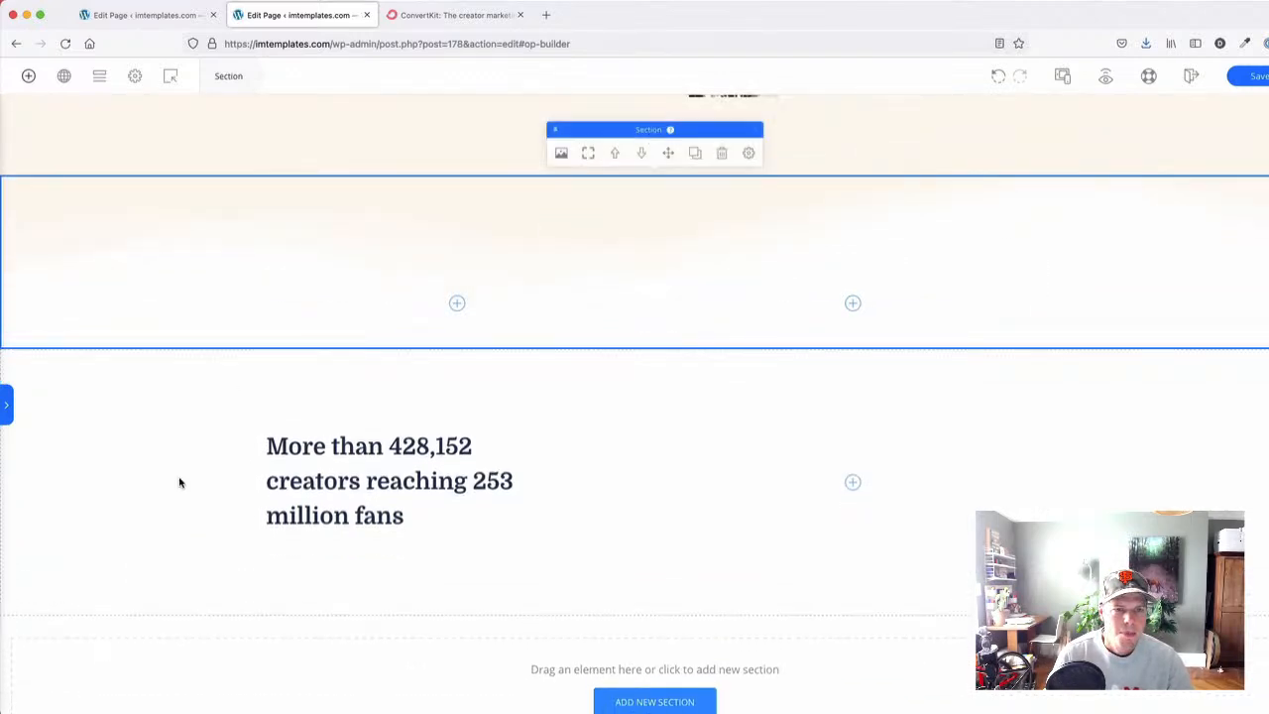
scroll(338, 215, down, 1)
- Duplicate the hero's "Whatever you make, make it known with ConvertKit." text and place the copy below the creators headline
click(451, 15)
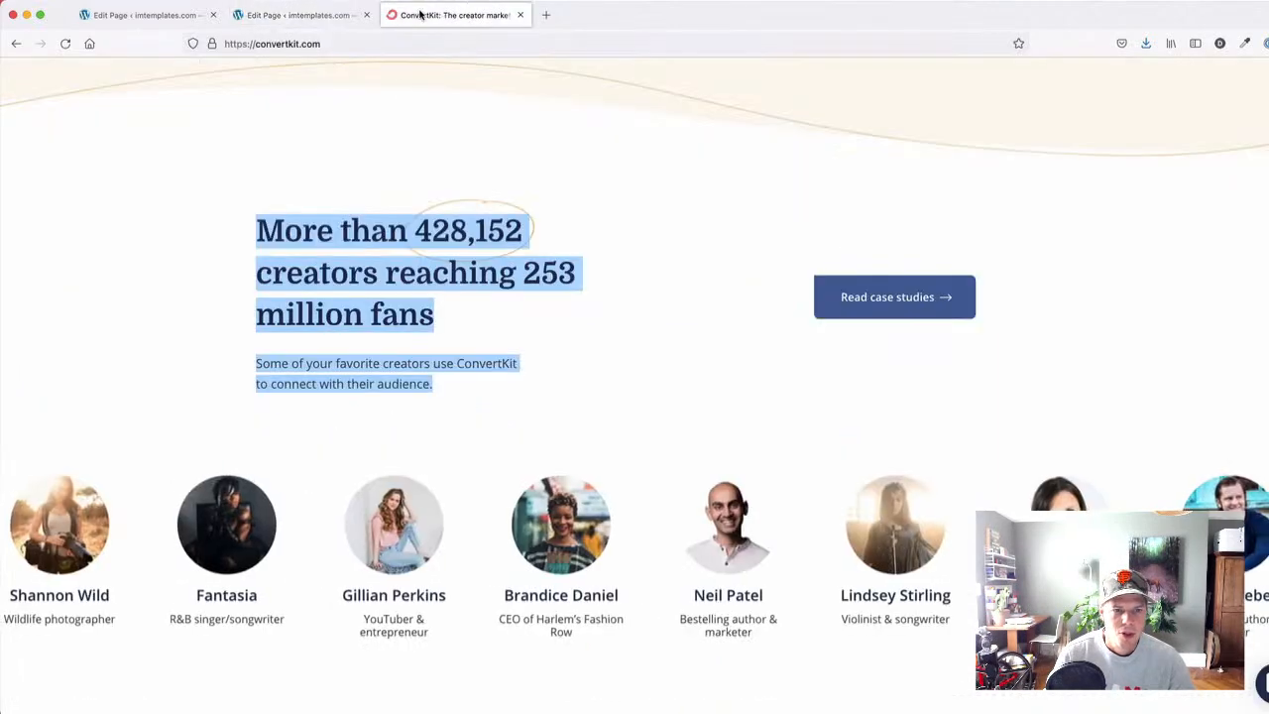
click(294, 14)
scroll(326, 184, up, 4)
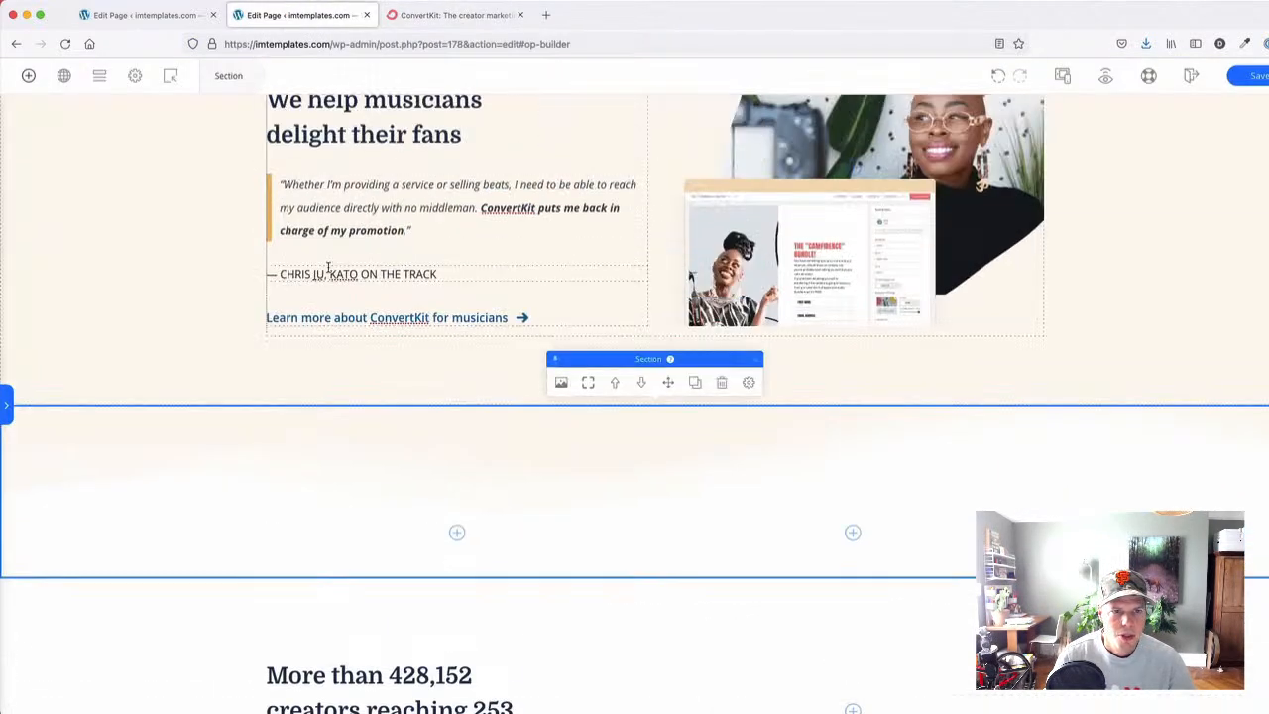
click(328, 269)
scroll(327, 268, up, 2)
scroll(327, 268, up, 5)
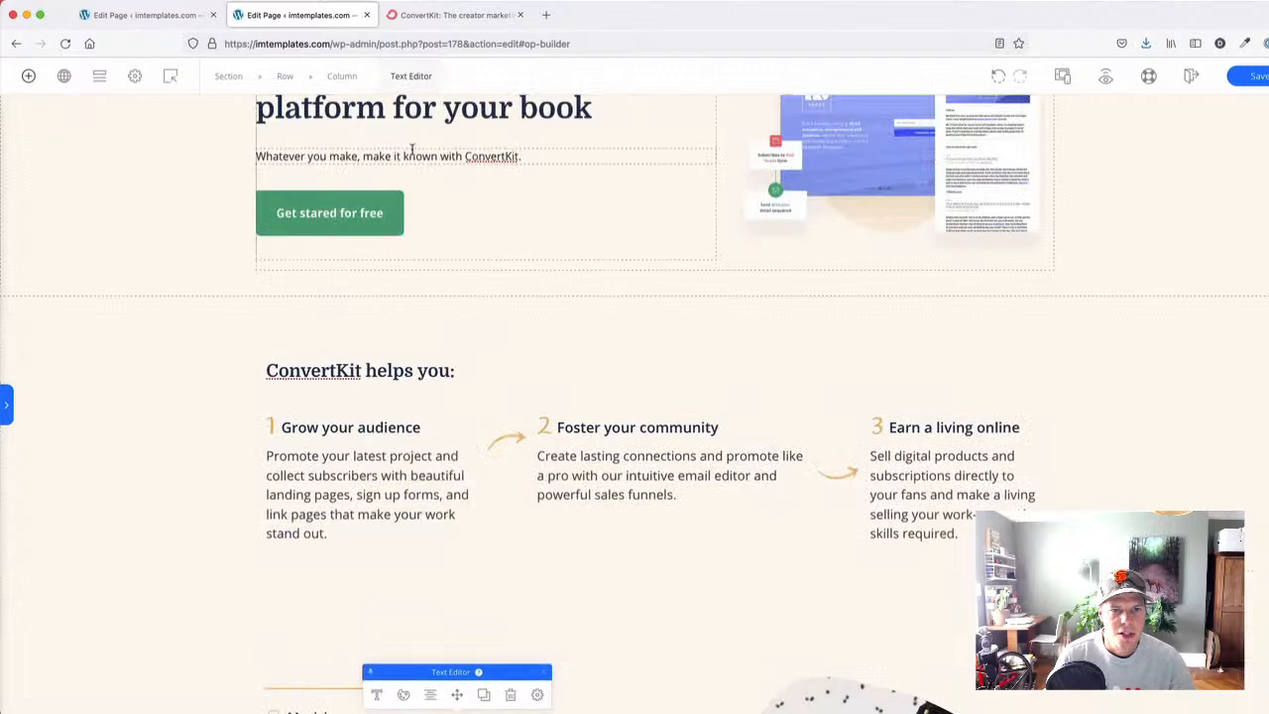
click(409, 155)
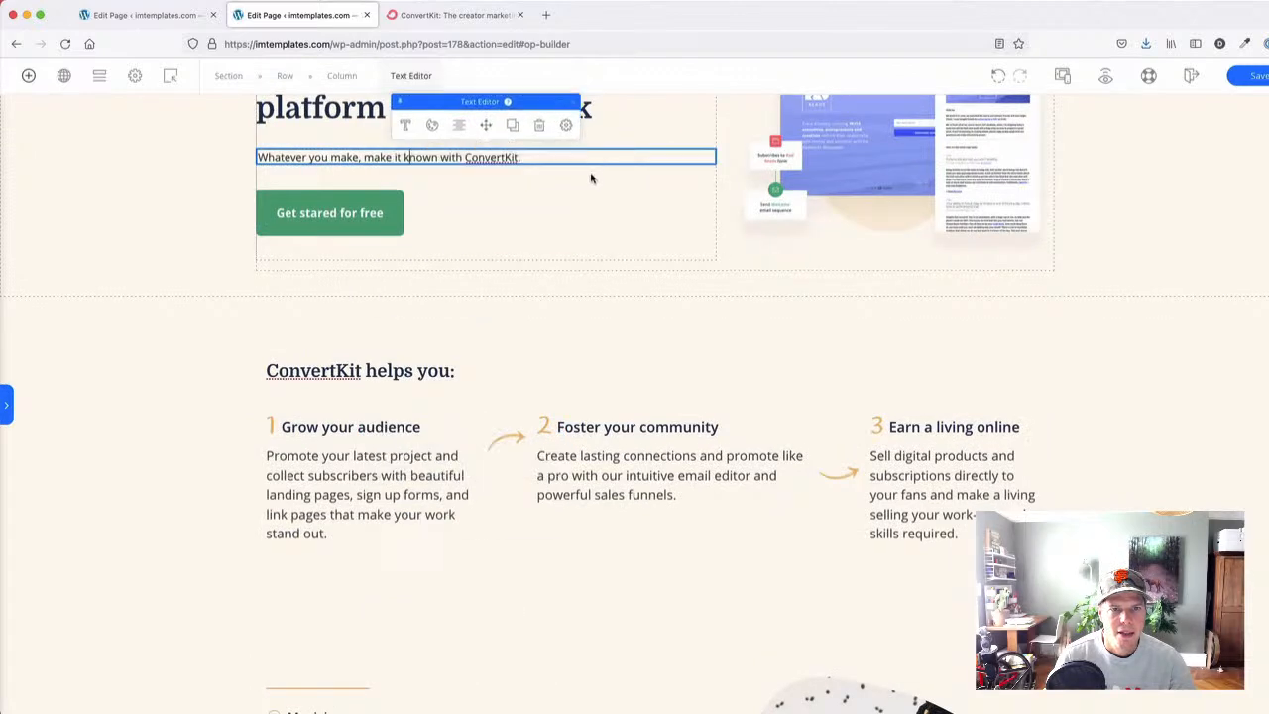
click(515, 125)
drag(481, 165, 395, 610)
scroll(462, 255, down, 8)
- Reduce the top padding of the creators section to bring its headline closer to the wave
click(373, 484)
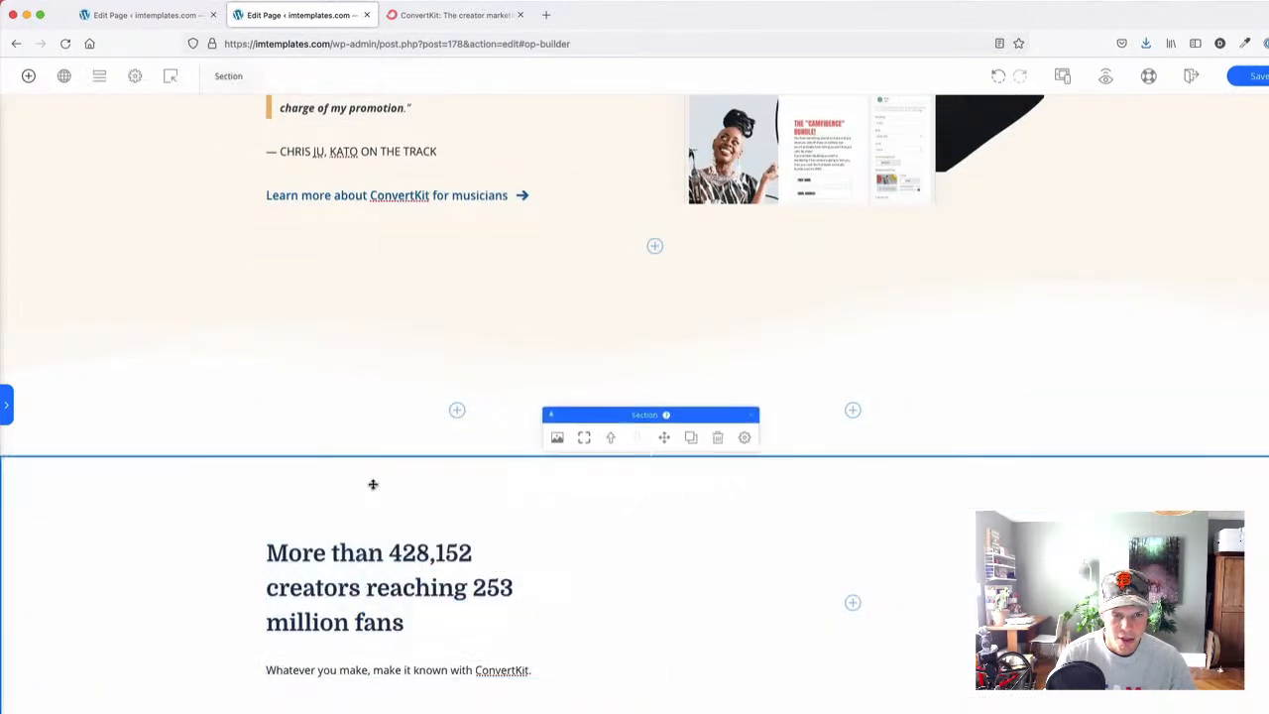
drag(373, 484, 370, 444)
scroll(198, 496, down, 1)
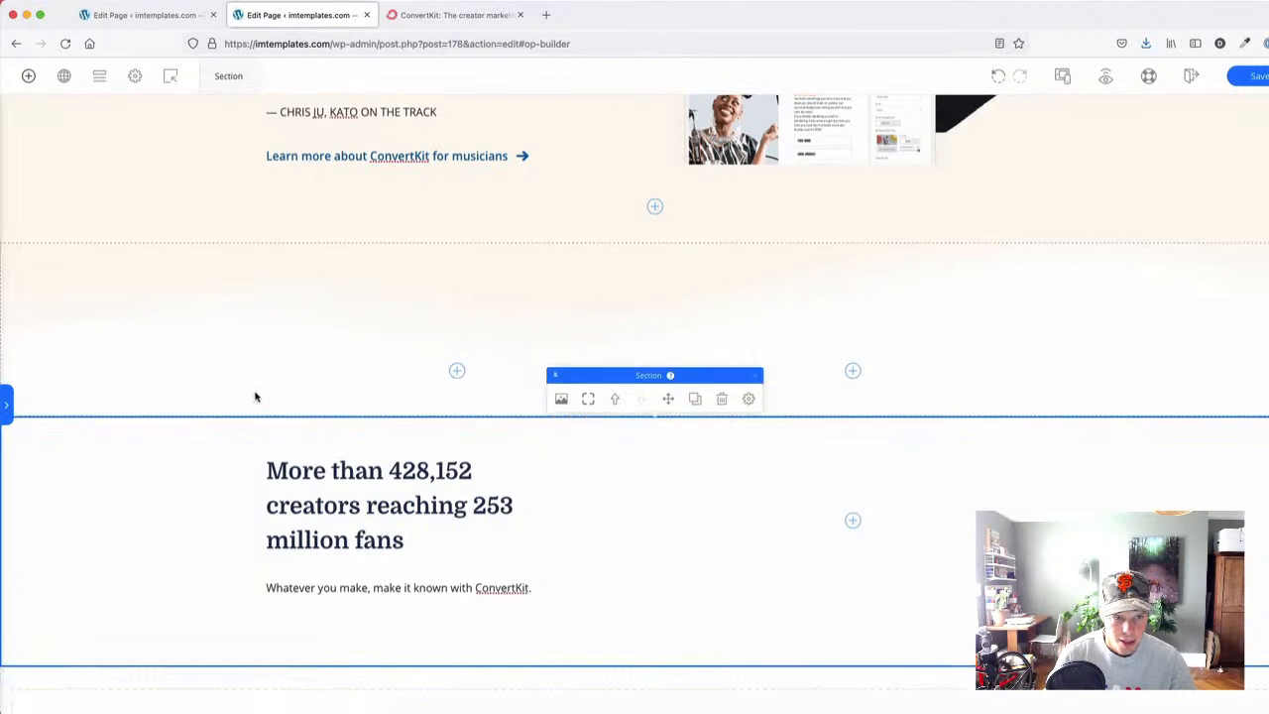
- Adjust the wave section's padding, keeping room for the curve at the top and reducing the bottom padding to 0px
drag(365, 289, 363, 261)
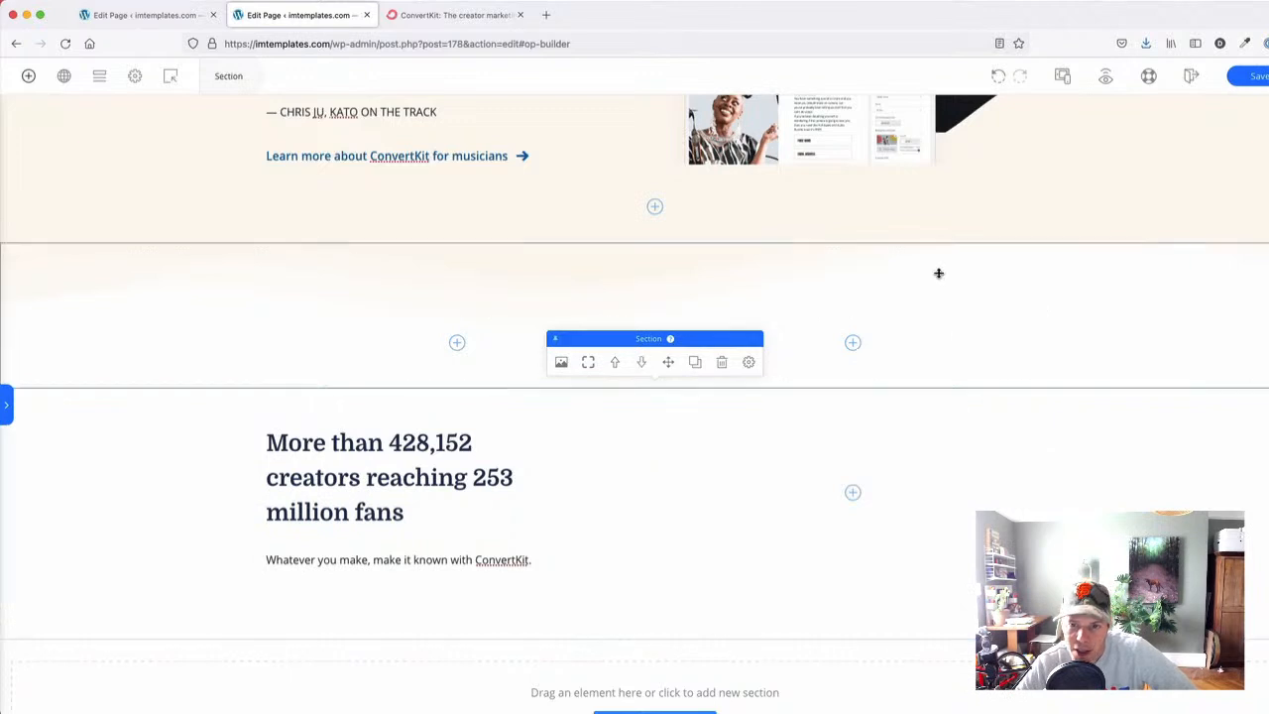
mouse_move(934, 270)
mouse_down()
mouse_move(931, 304)
mouse_move(935, 286)
mouse_move(1072, 260)
mouse_up()
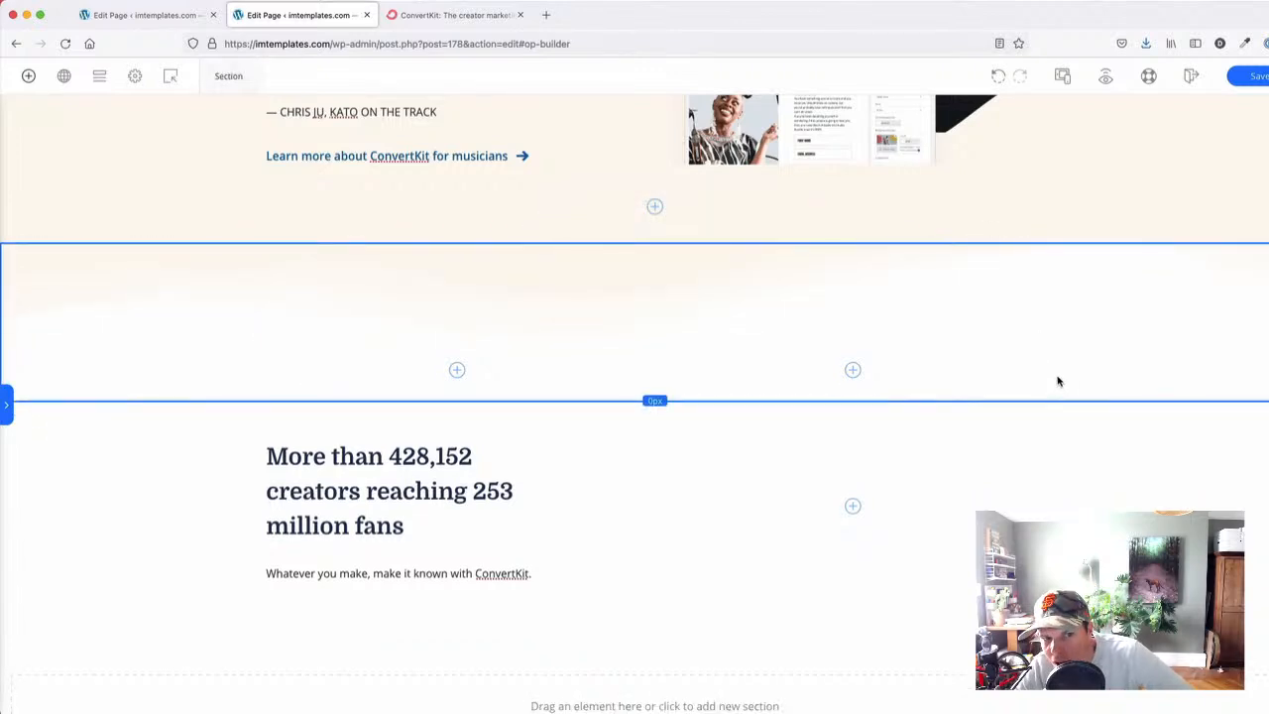
drag(1058, 382, 1055, 381)
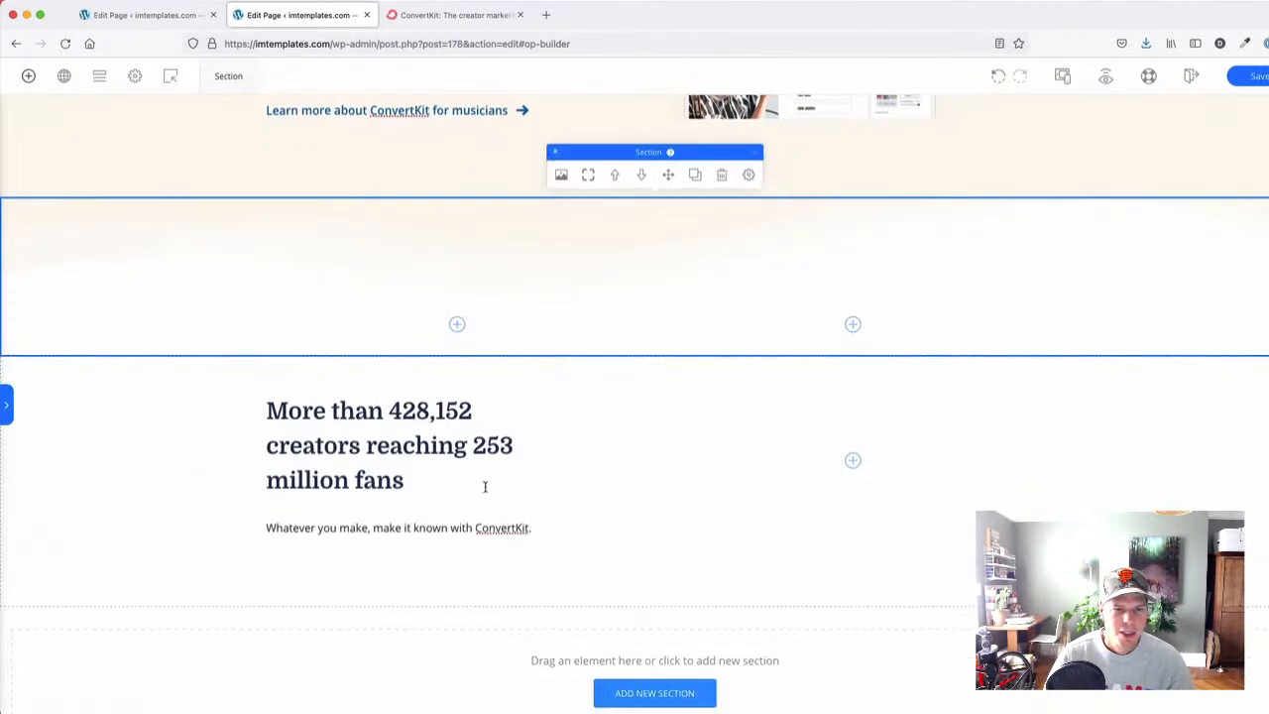
- Duplicate the hero's "Get stared for free" button into the creators section's right column and centre it there
click(438, 14)
scroll(783, 426, up, 1)
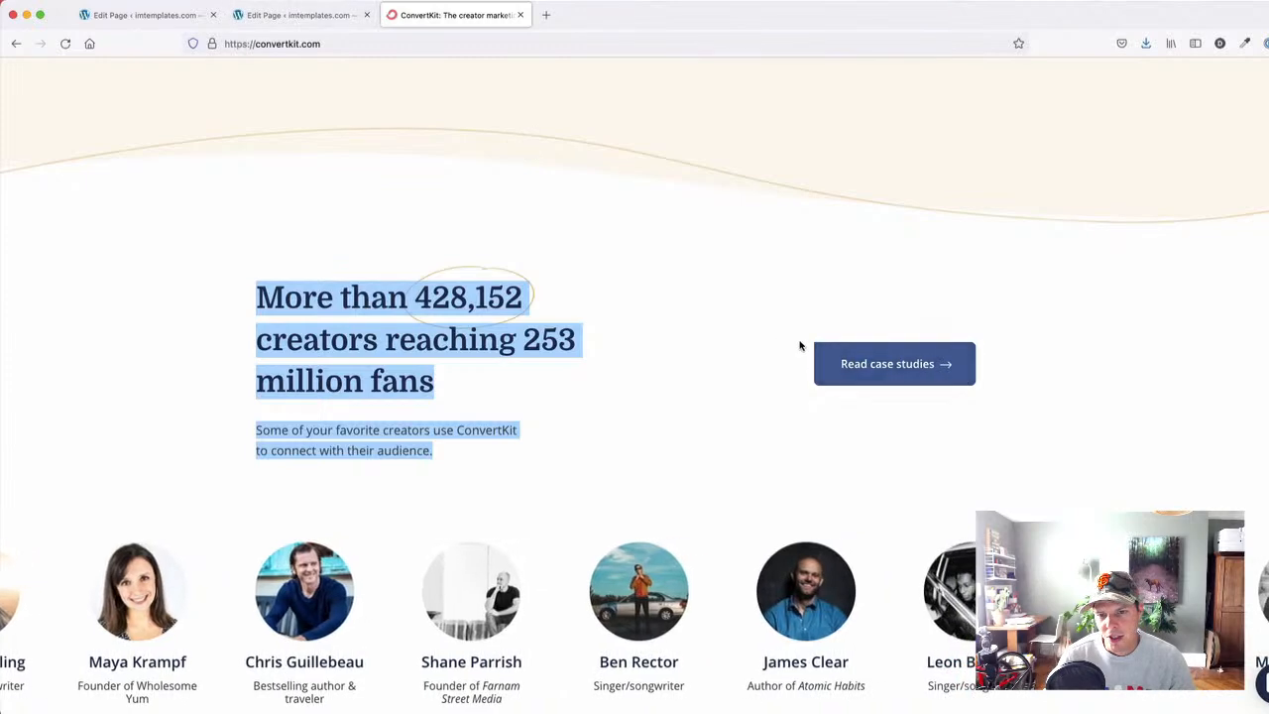
click(306, 15)
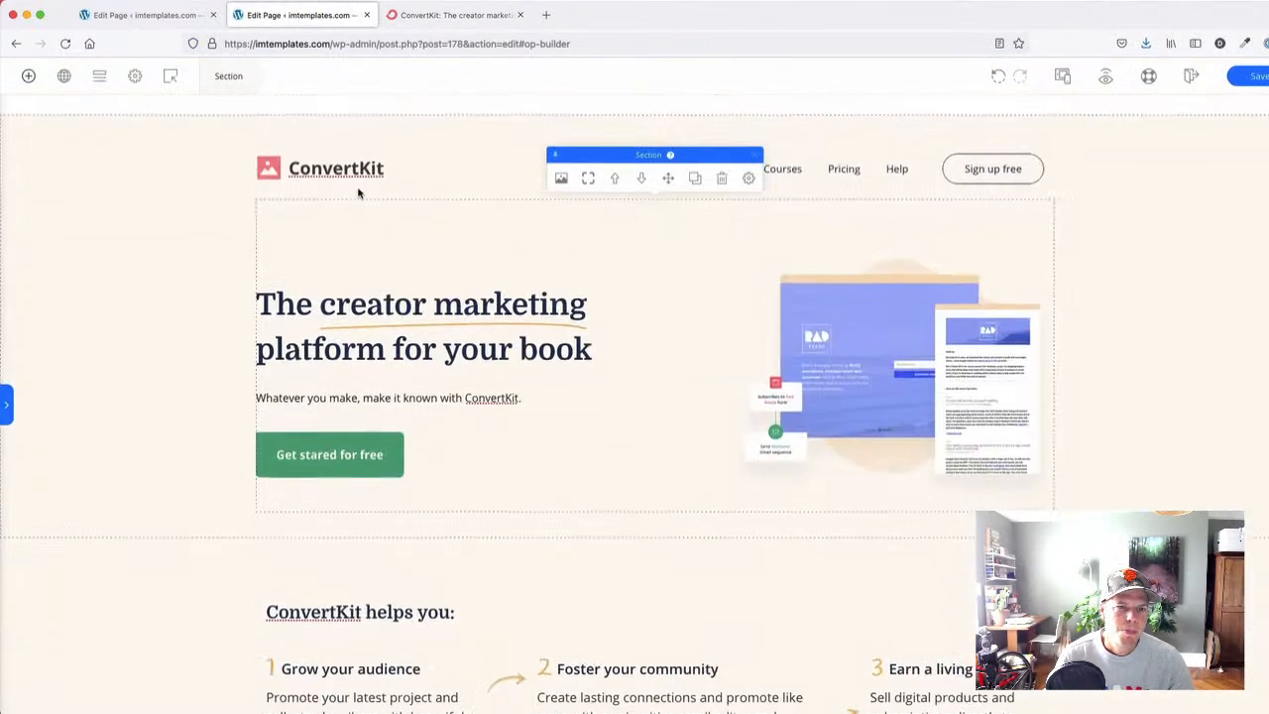
click(320, 451)
scroll(320, 457, down, 4)
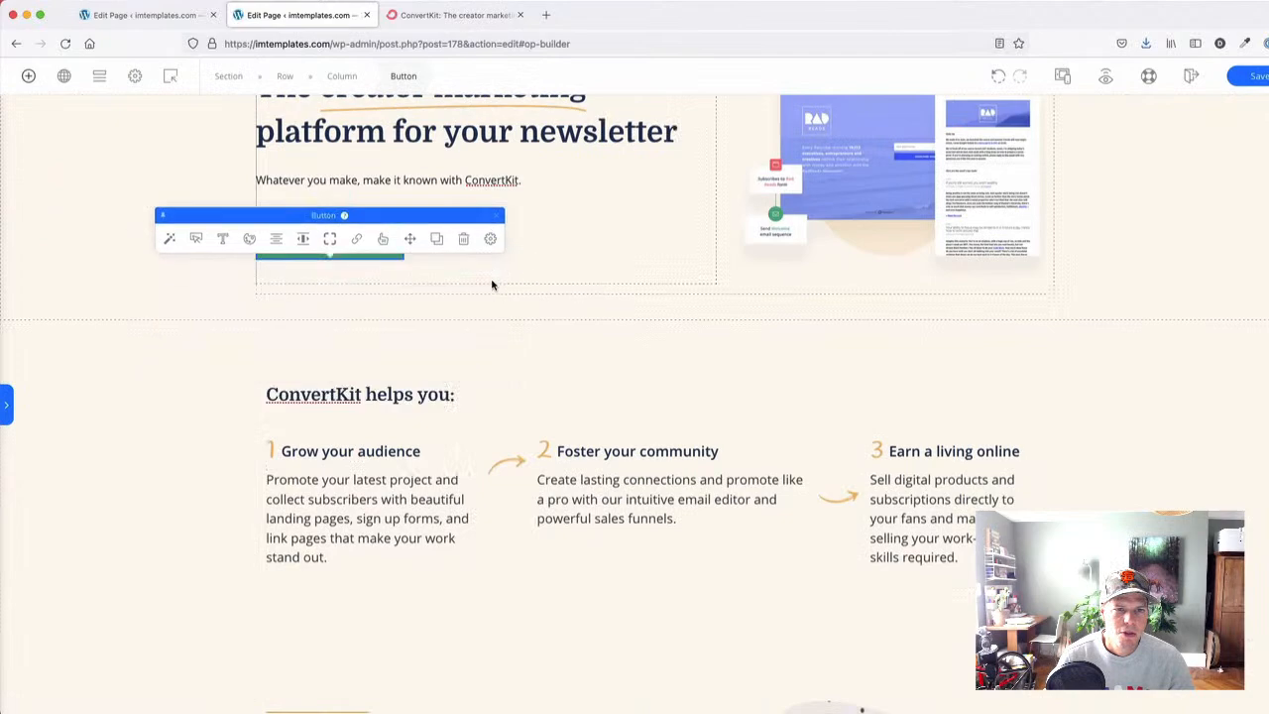
click(437, 193)
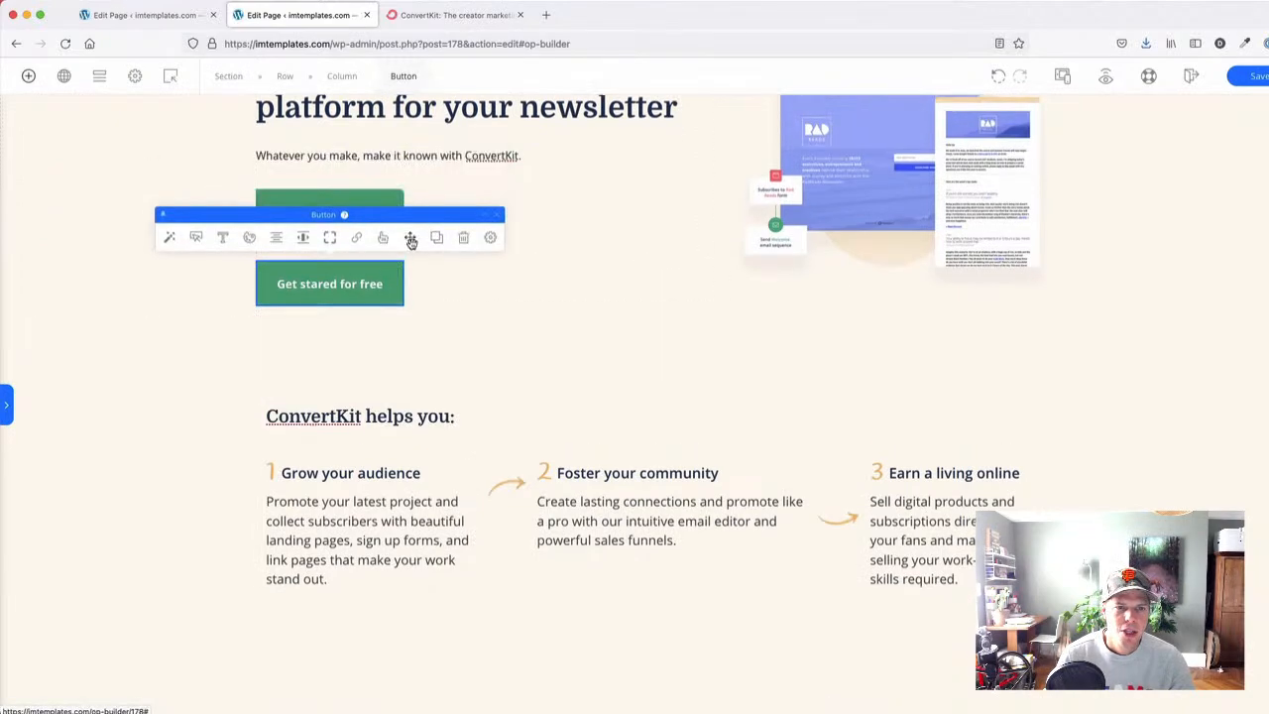
scroll(538, 377, down, 10)
drag(539, 377, 940, 485)
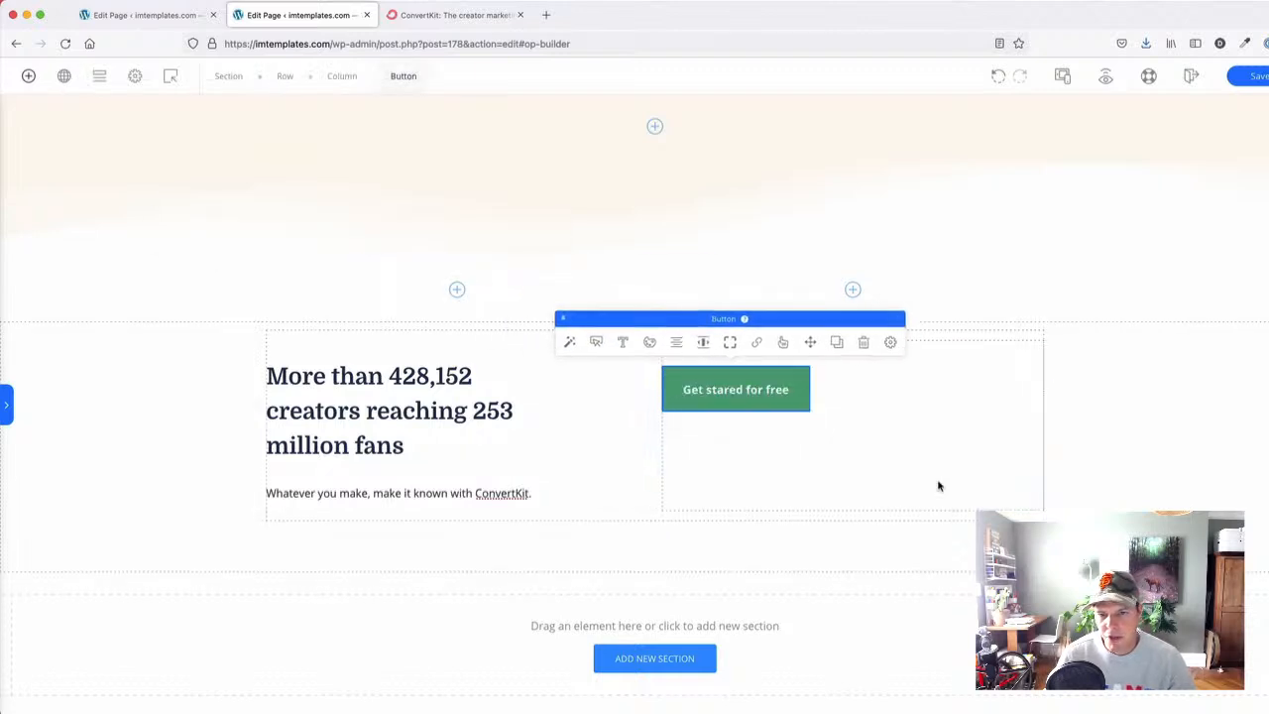
click(703, 344)
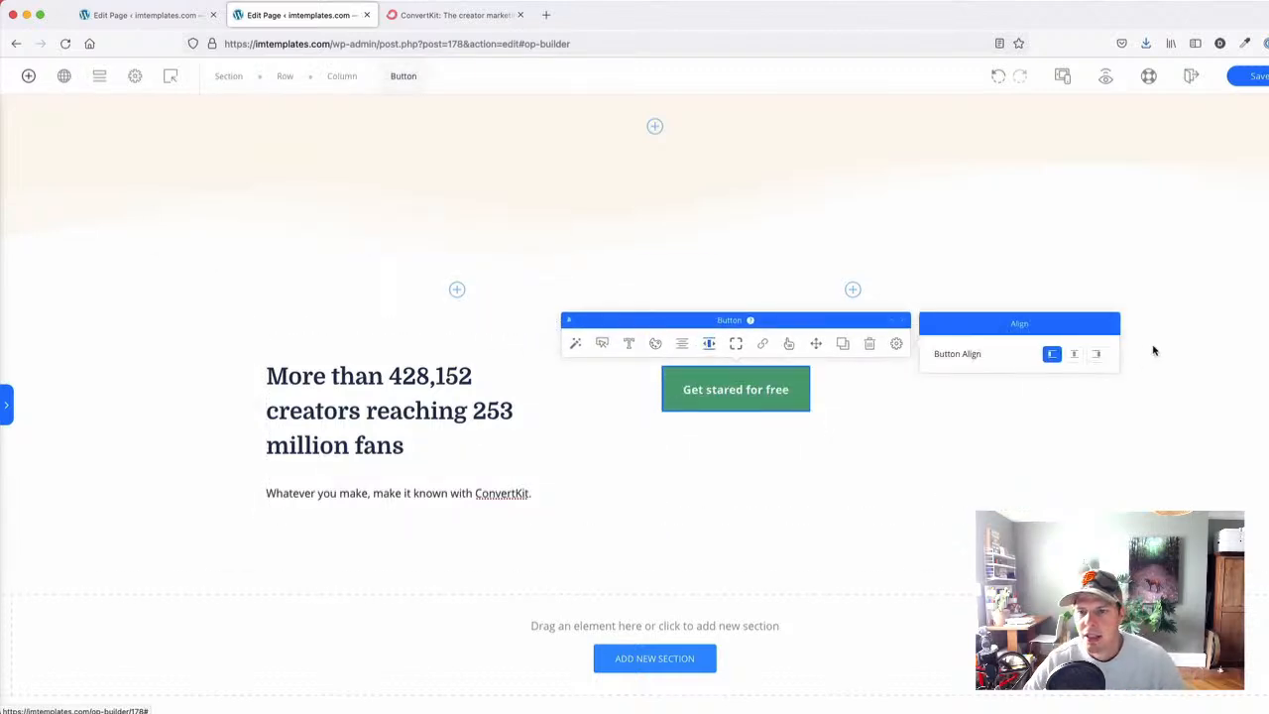
click(1073, 360)
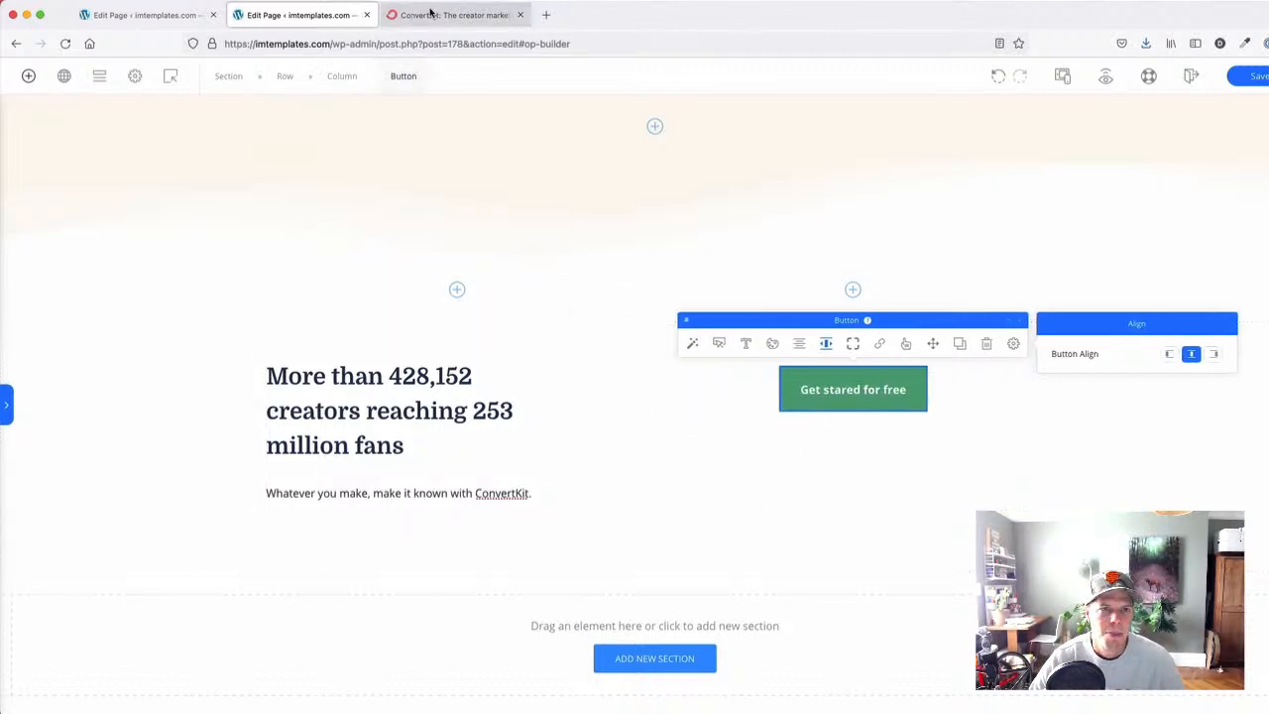
- Switch to the ConvertKit page and copy the background colour #48639c of its "Read case studies" button from the page's styles
click(416, 15)
click(898, 442)
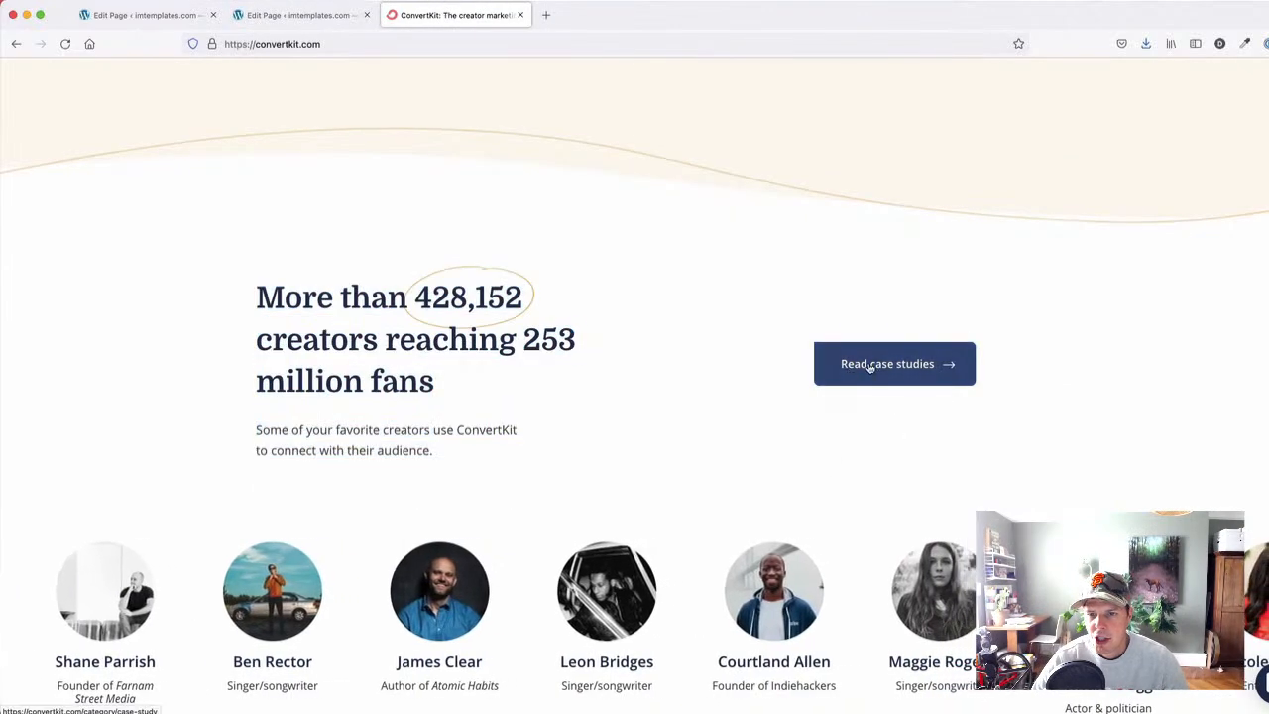
click(1244, 42)
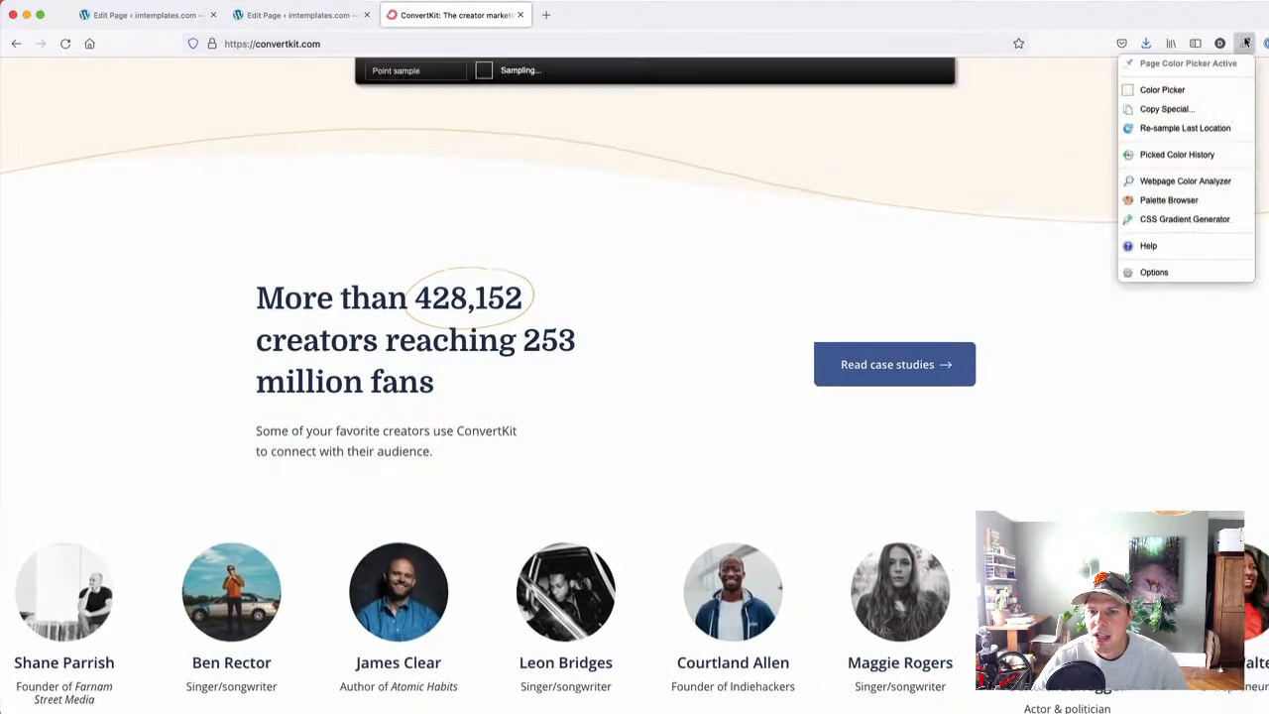
click(930, 176)
scroll(870, 244, down, 2)
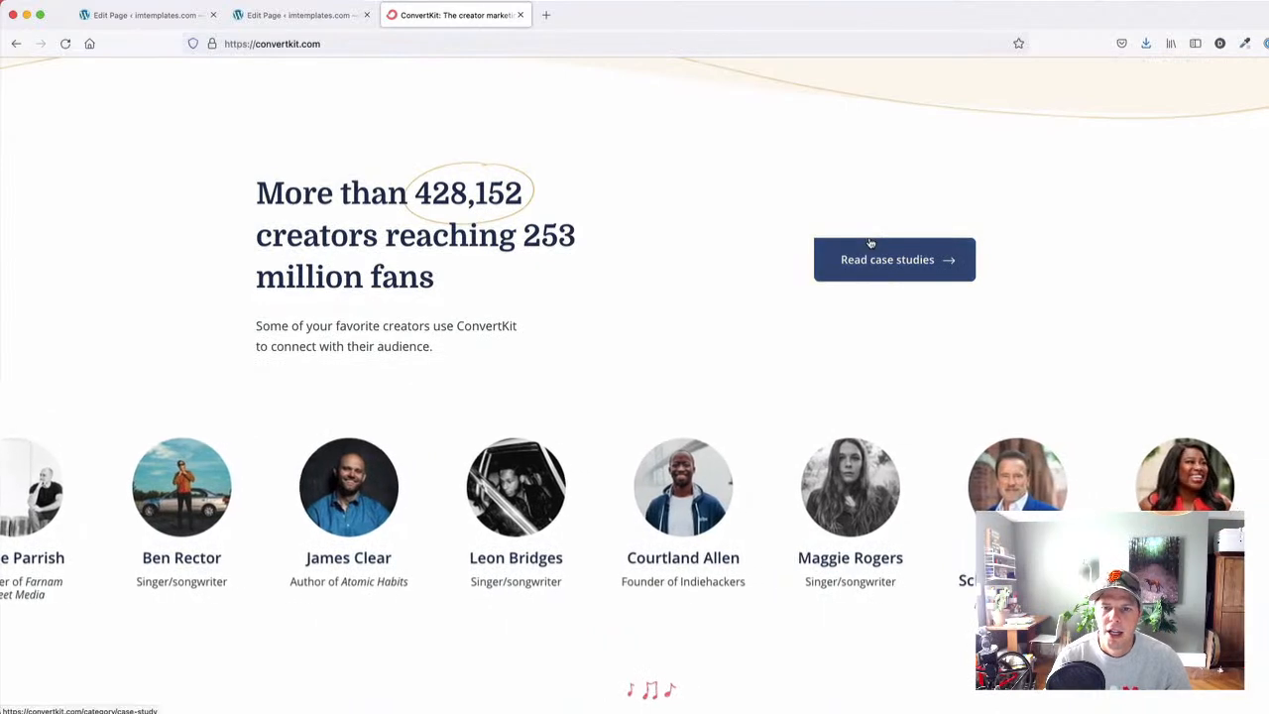
right_click(870, 242)
click(728, 311)
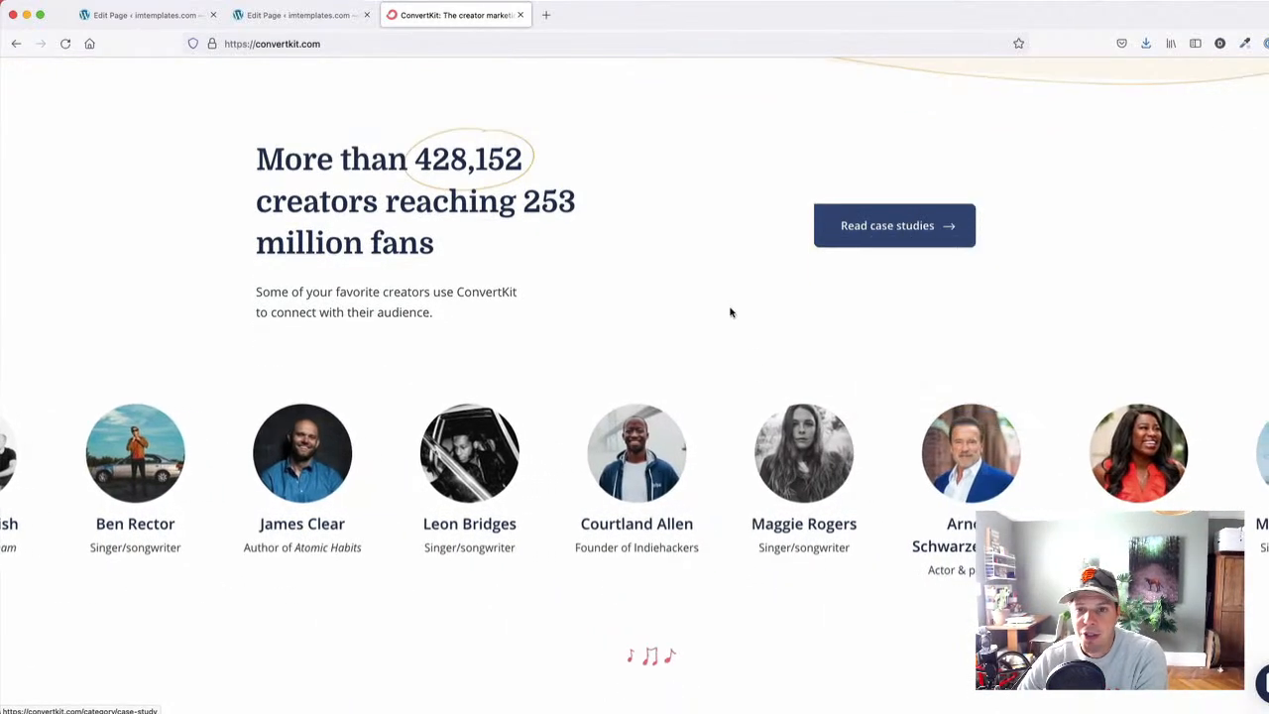
key(super+alt+i)
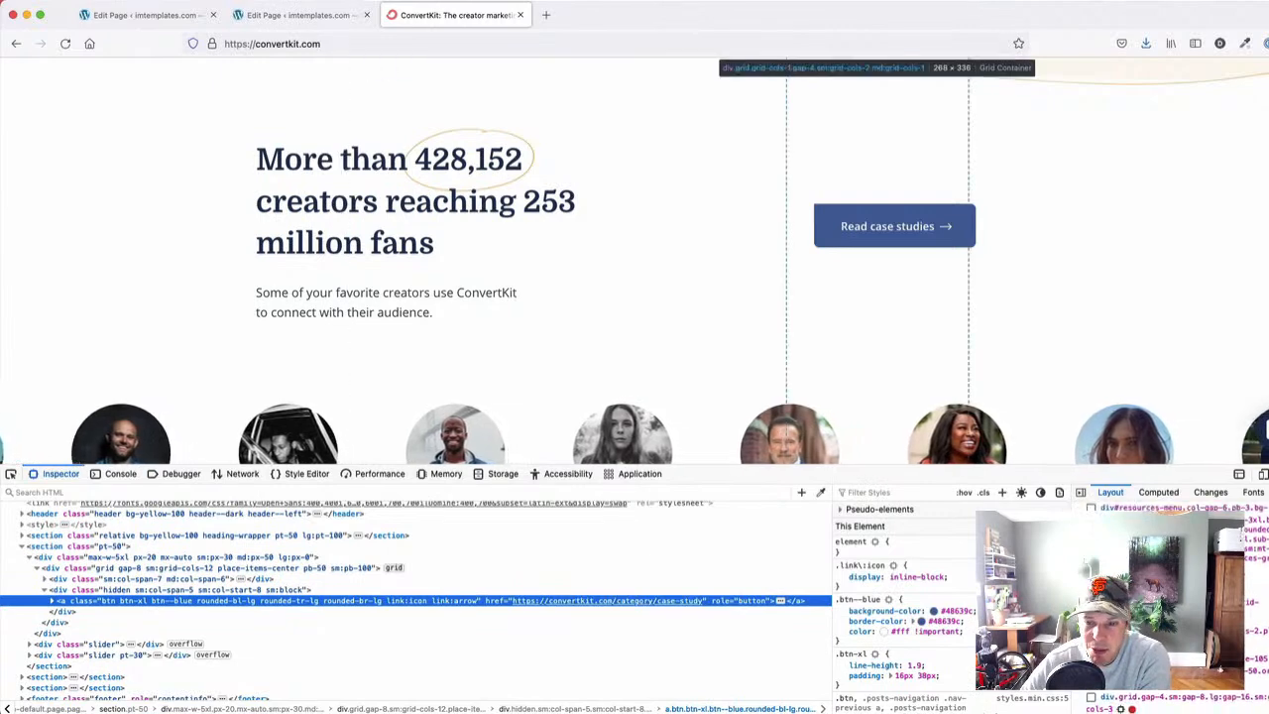
click(950, 611)
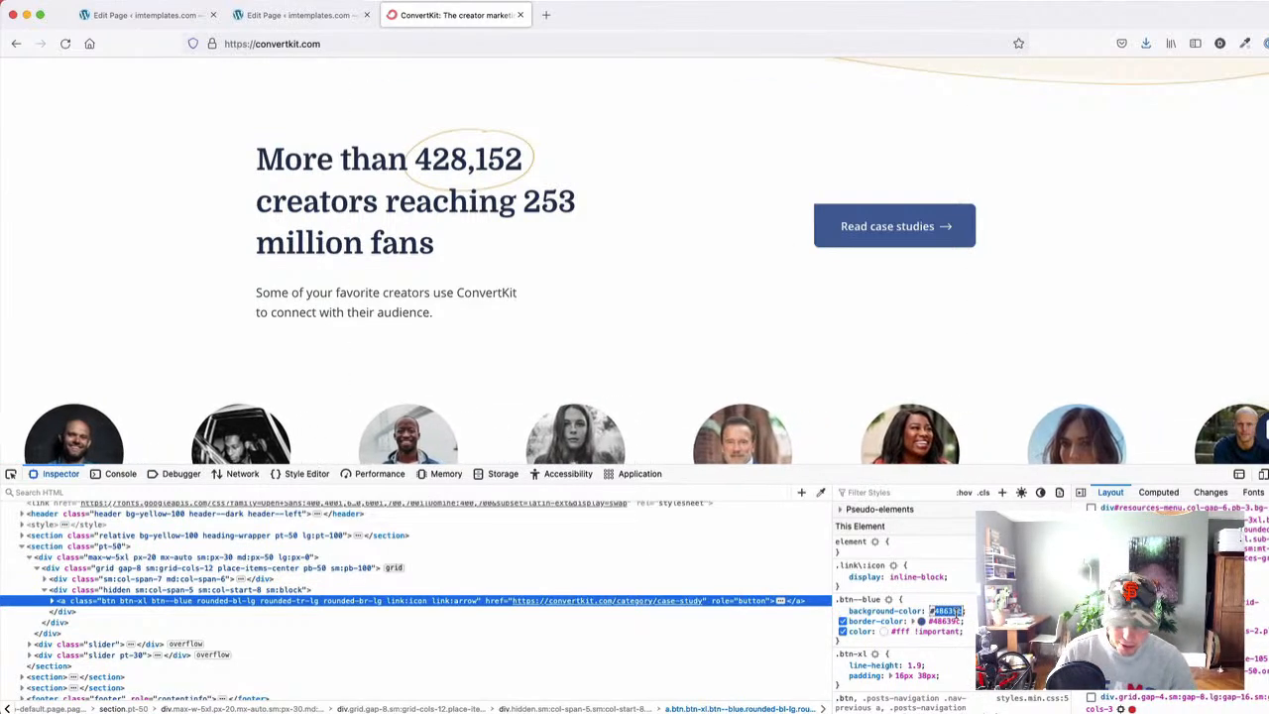
key(super+alt+i)
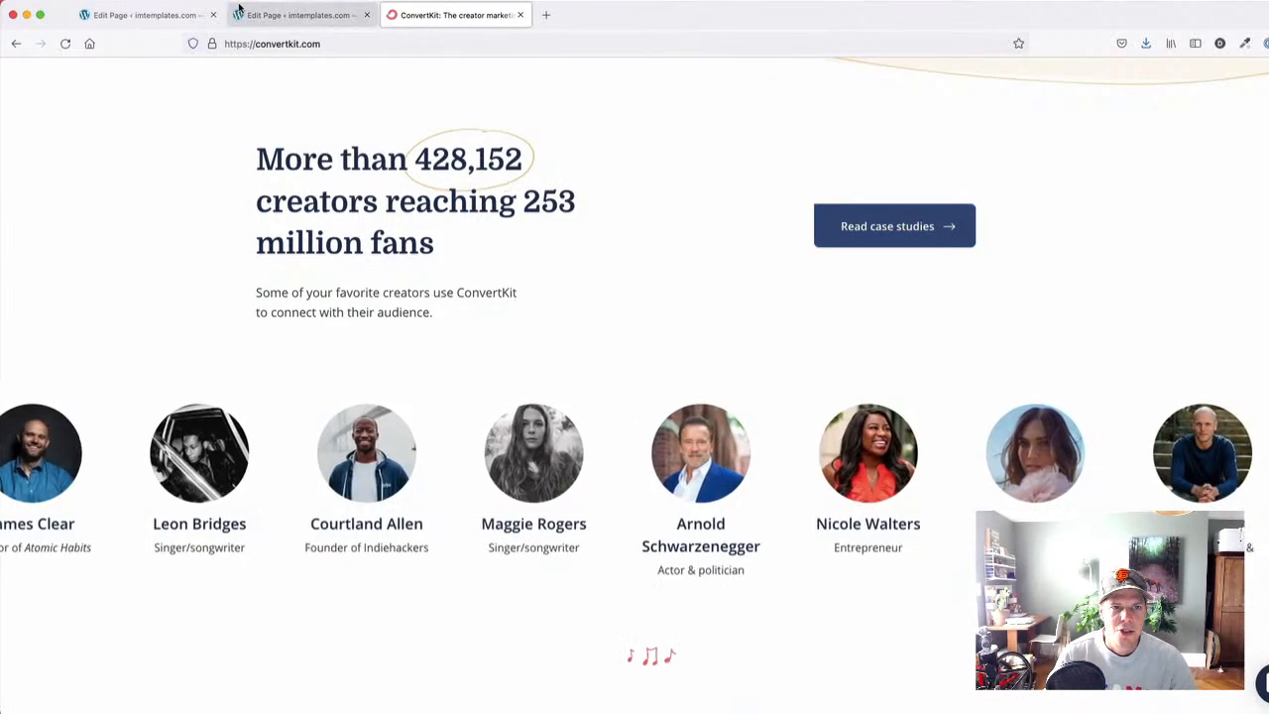
- Return to the page builder and set the background colour of the creators section's "Get stared for free" button to #48639c
click(265, 17)
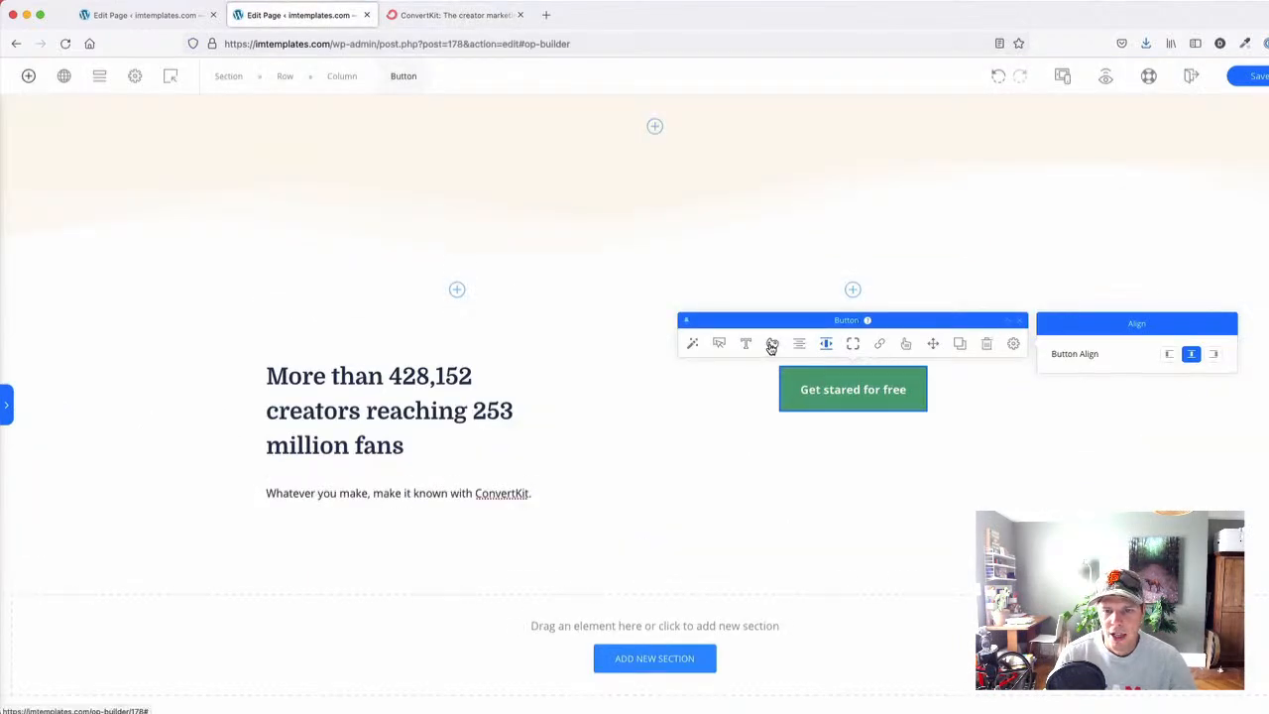
click(771, 343)
click(1213, 412)
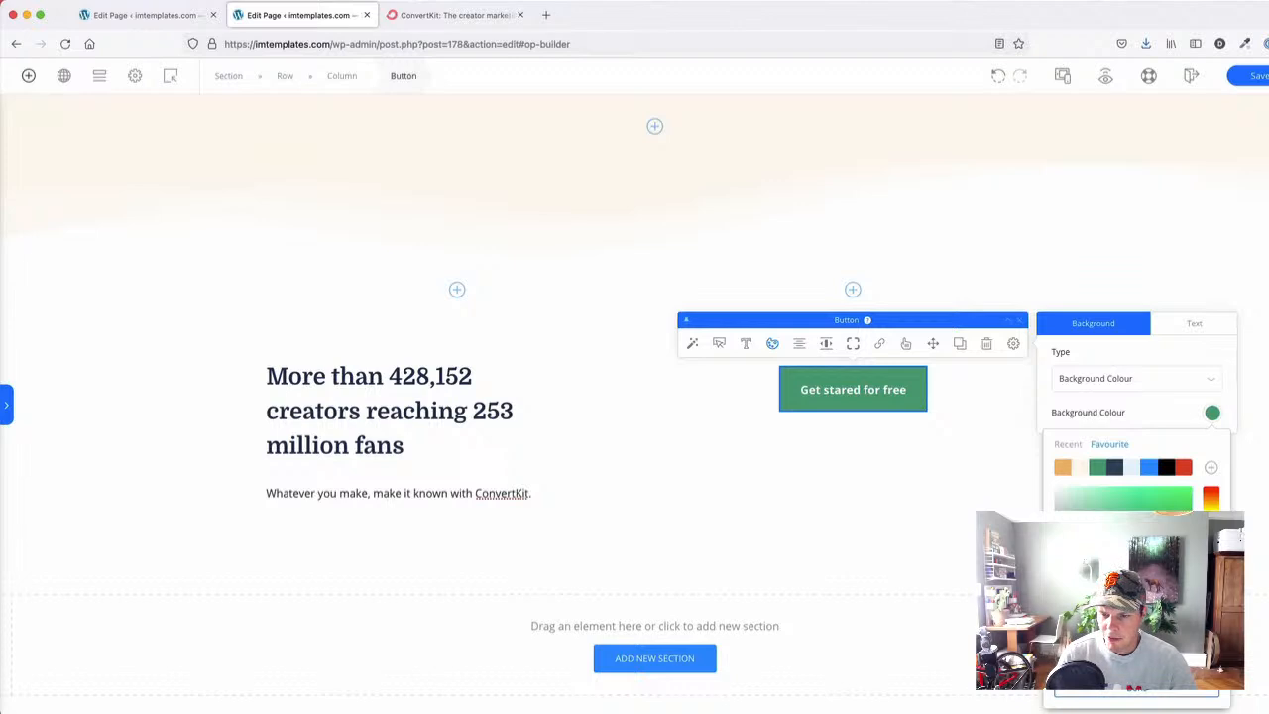
key(super+v)
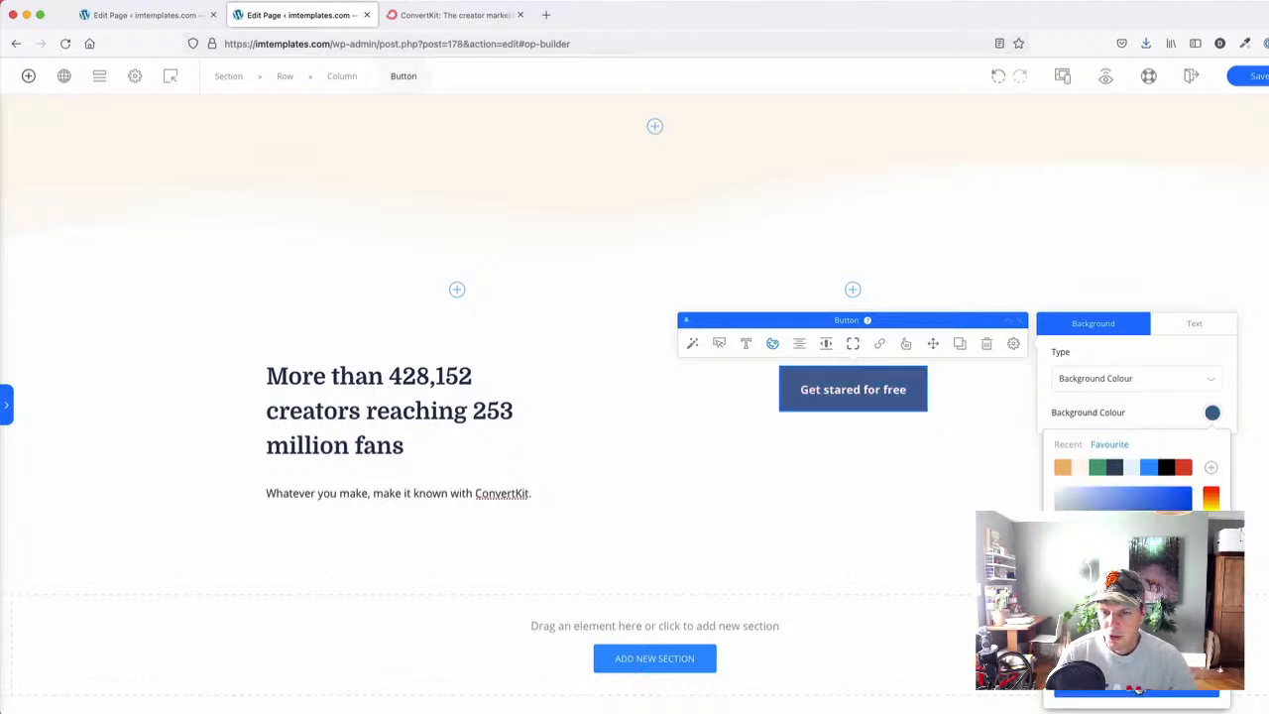
click(733, 481)
click(734, 481)
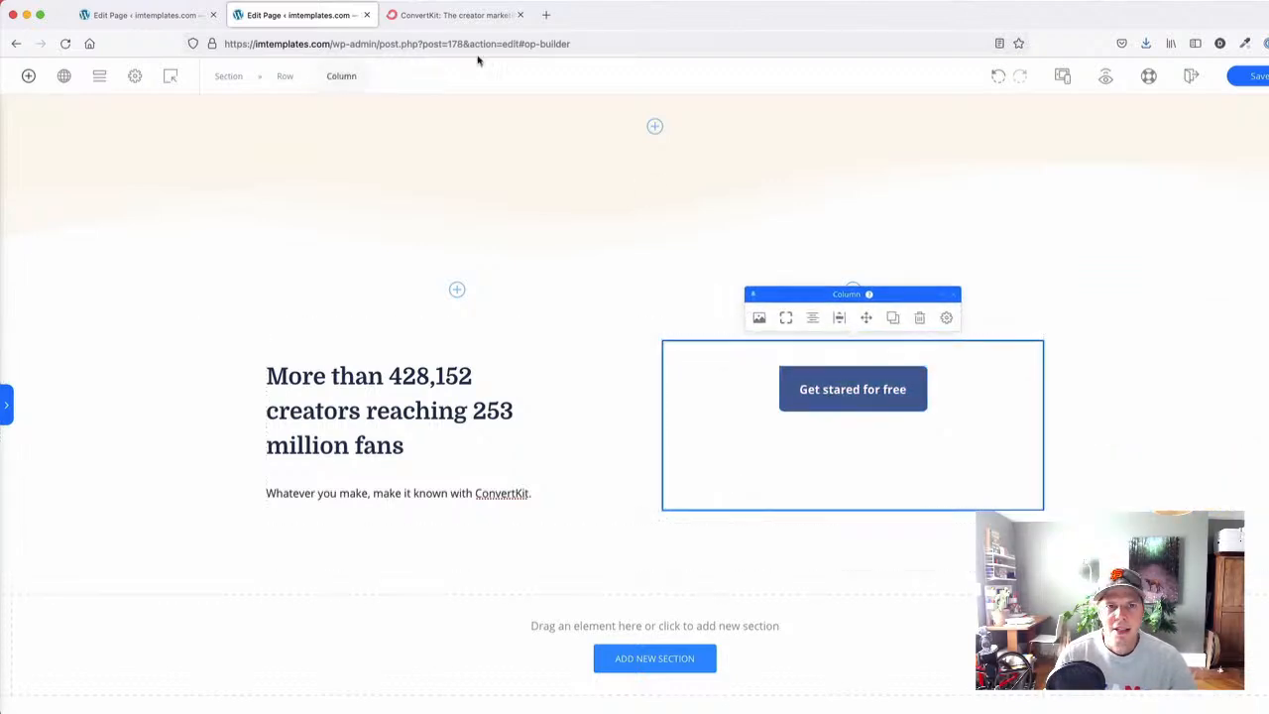
- Show an icon on the creators section's button, using the Ob Arrow Right 1c arrow positioned to the right of the text
click(473, 15)
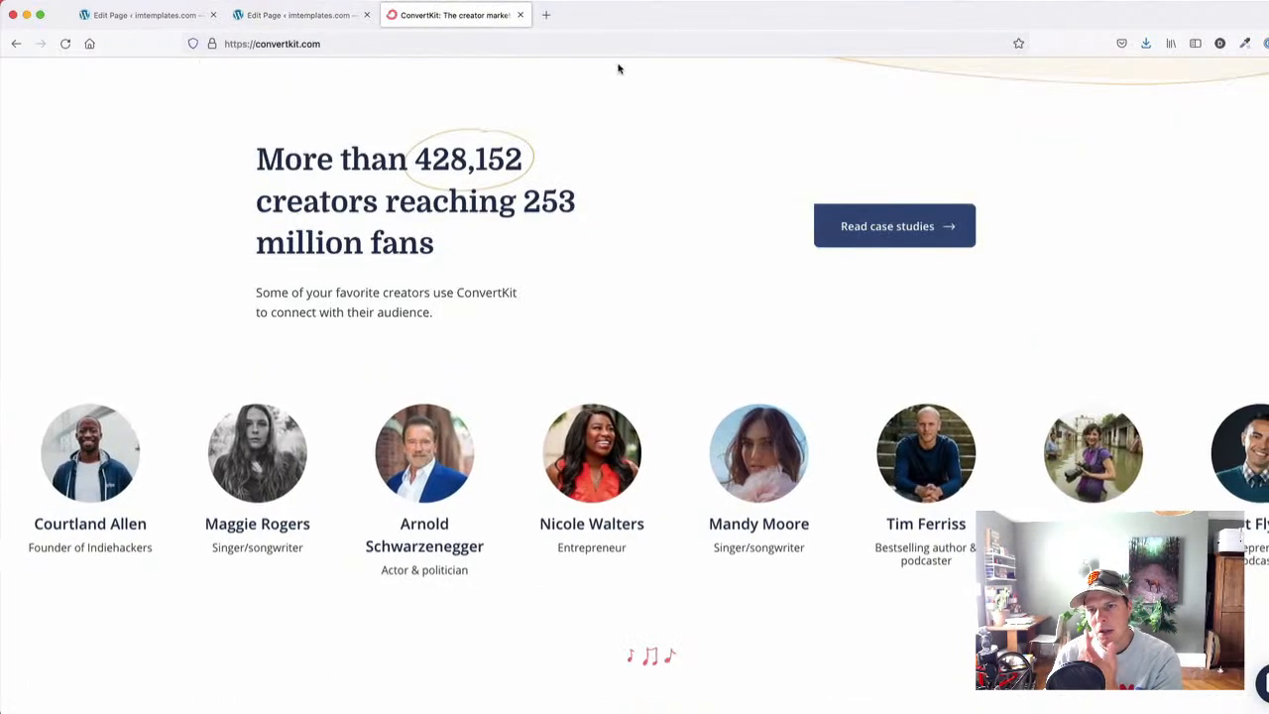
click(335, 14)
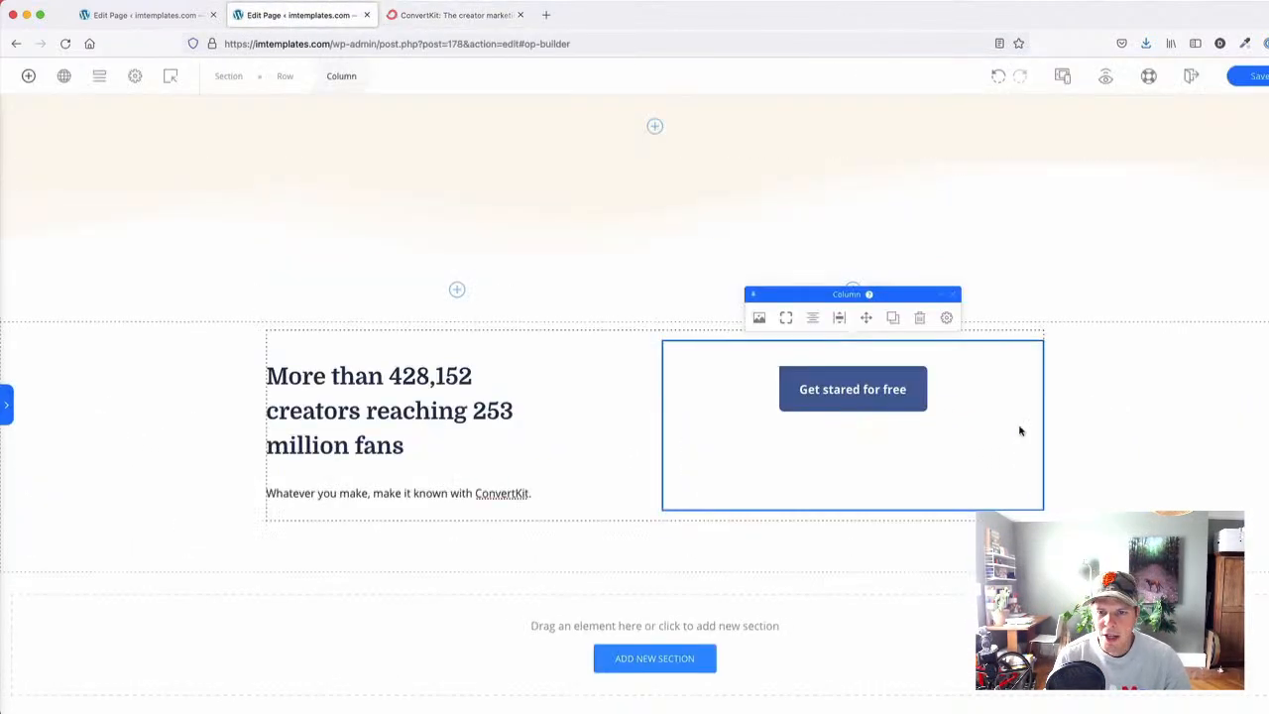
click(859, 384)
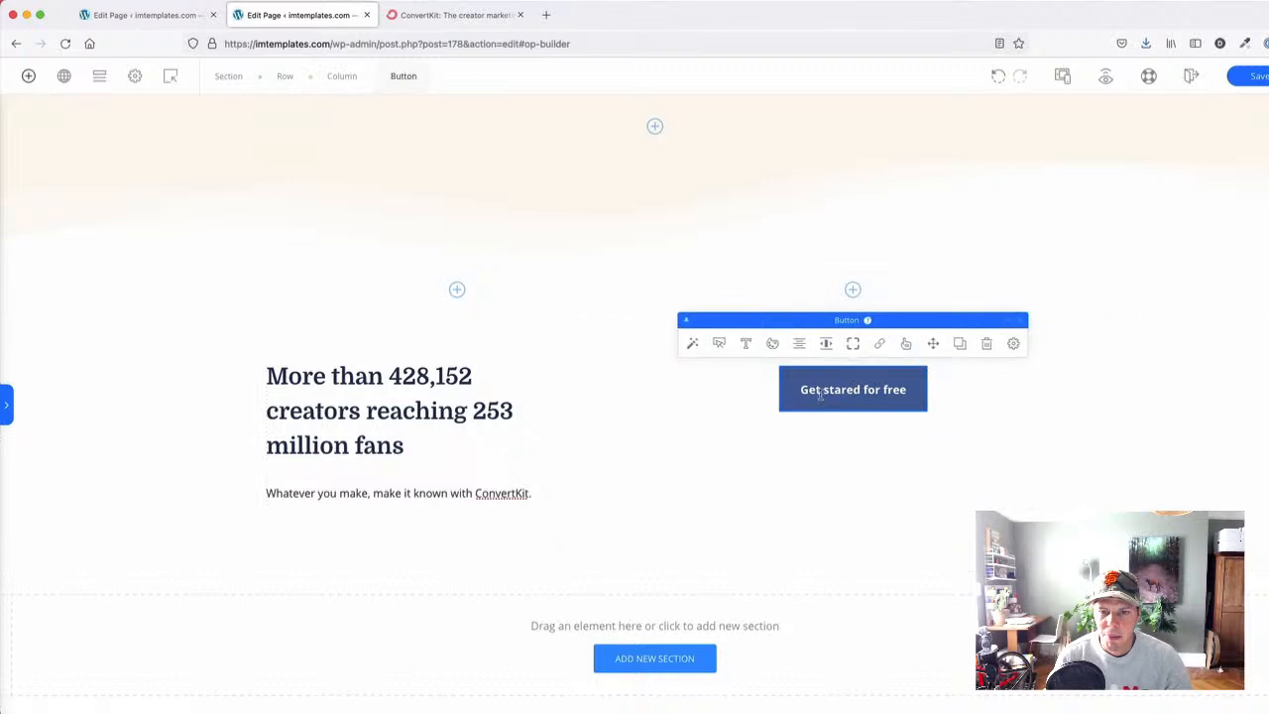
click(720, 343)
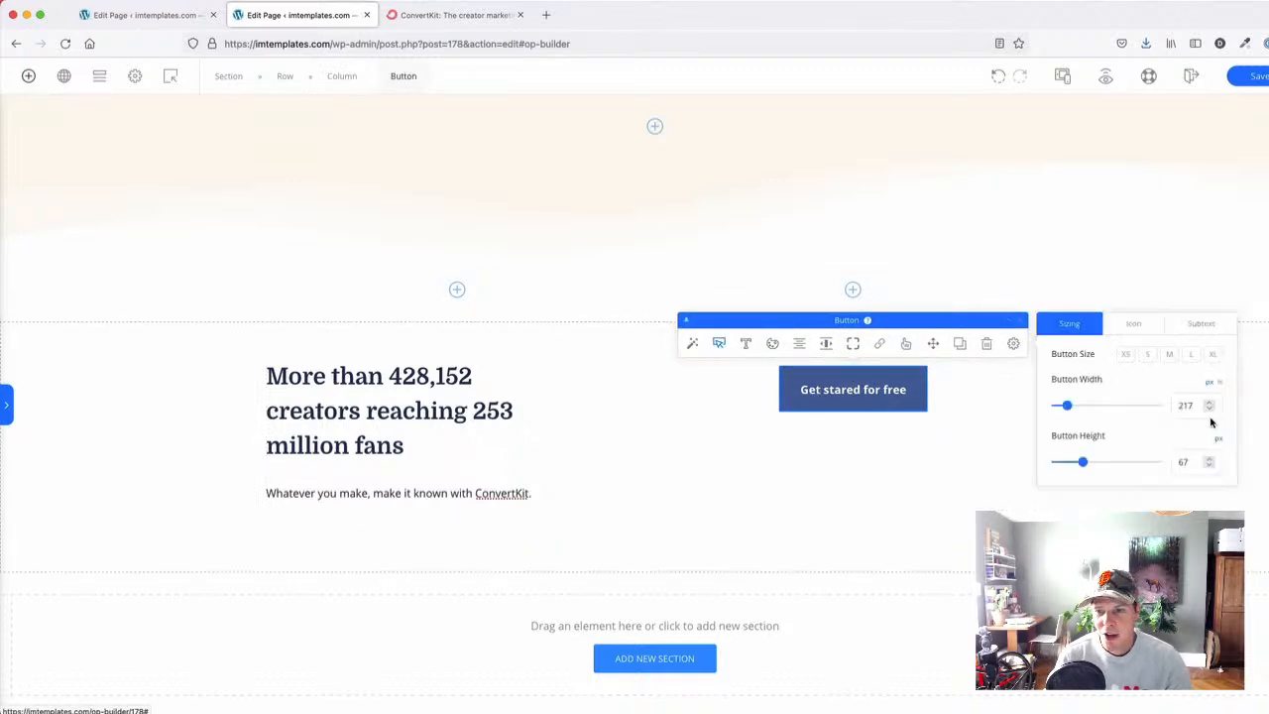
click(1186, 327)
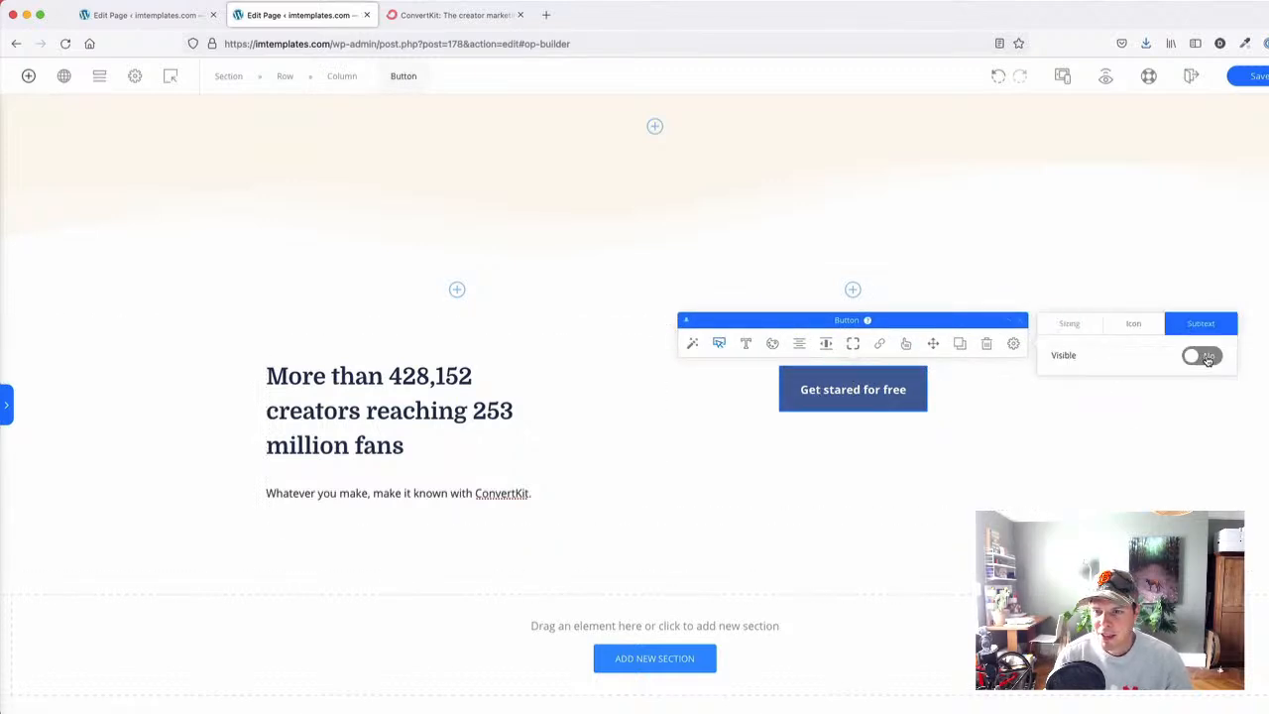
click(1142, 331)
click(1196, 356)
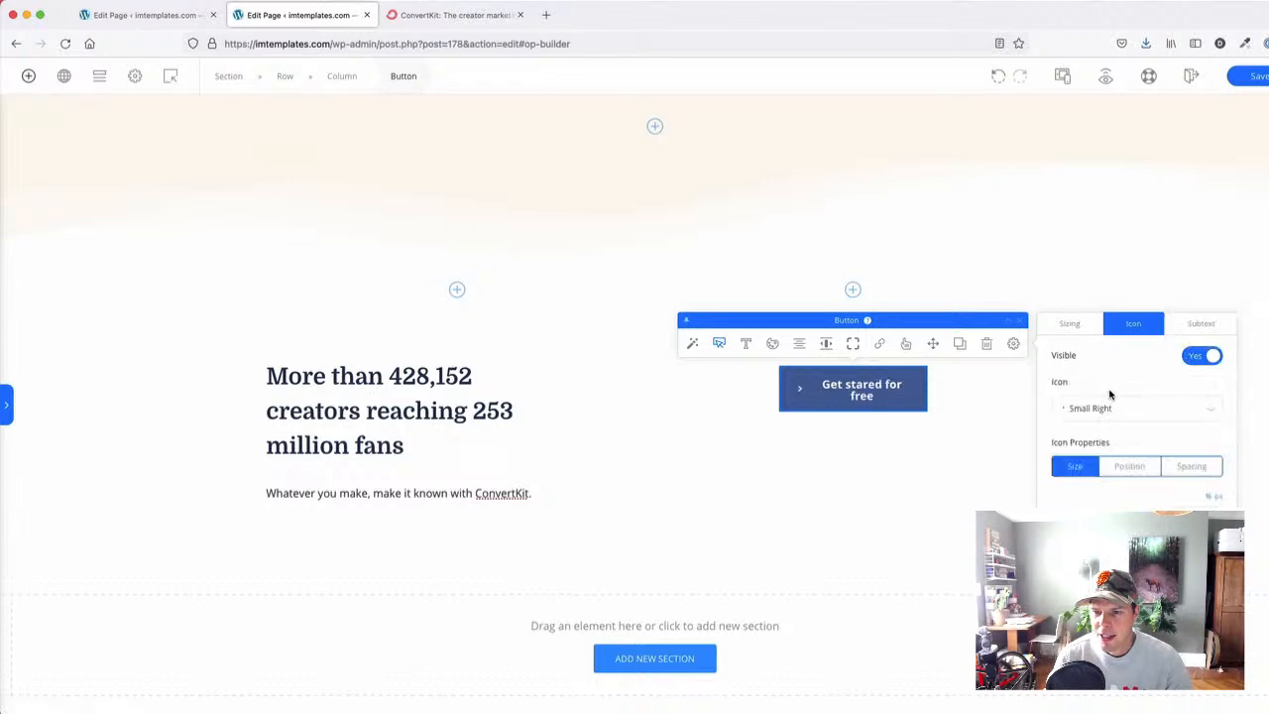
click(1107, 410)
text(arr)
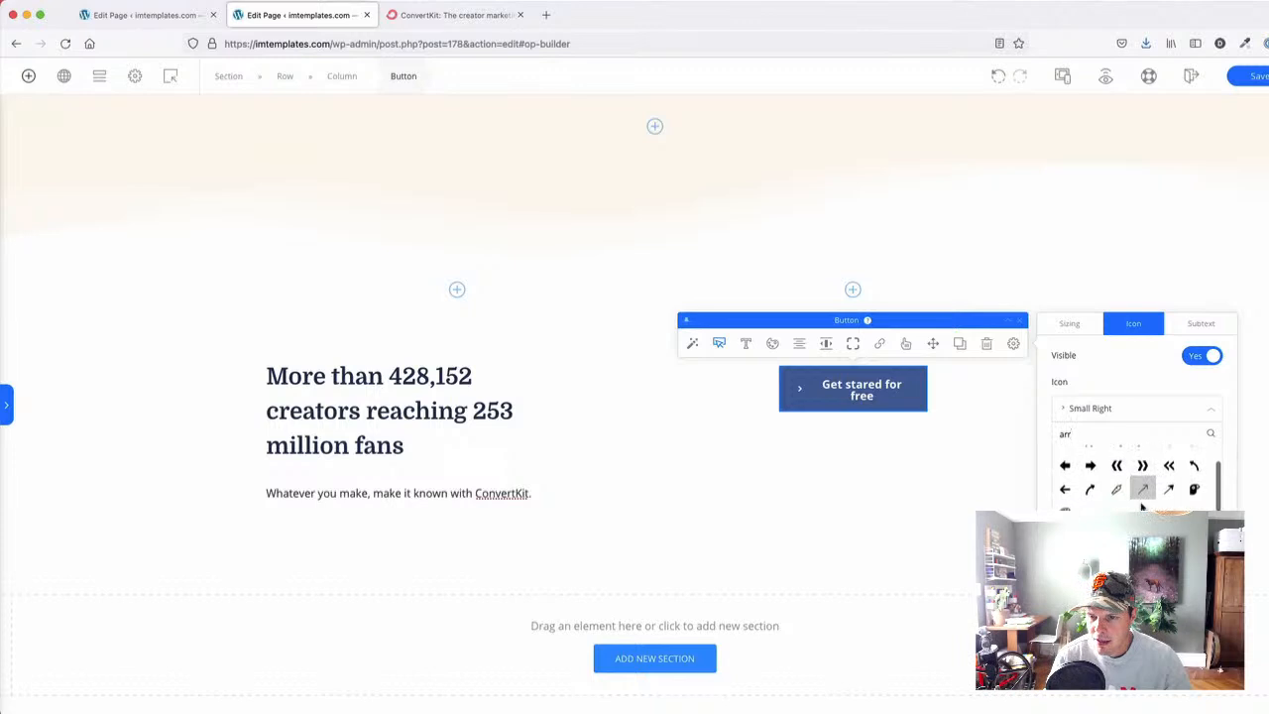
text(right)
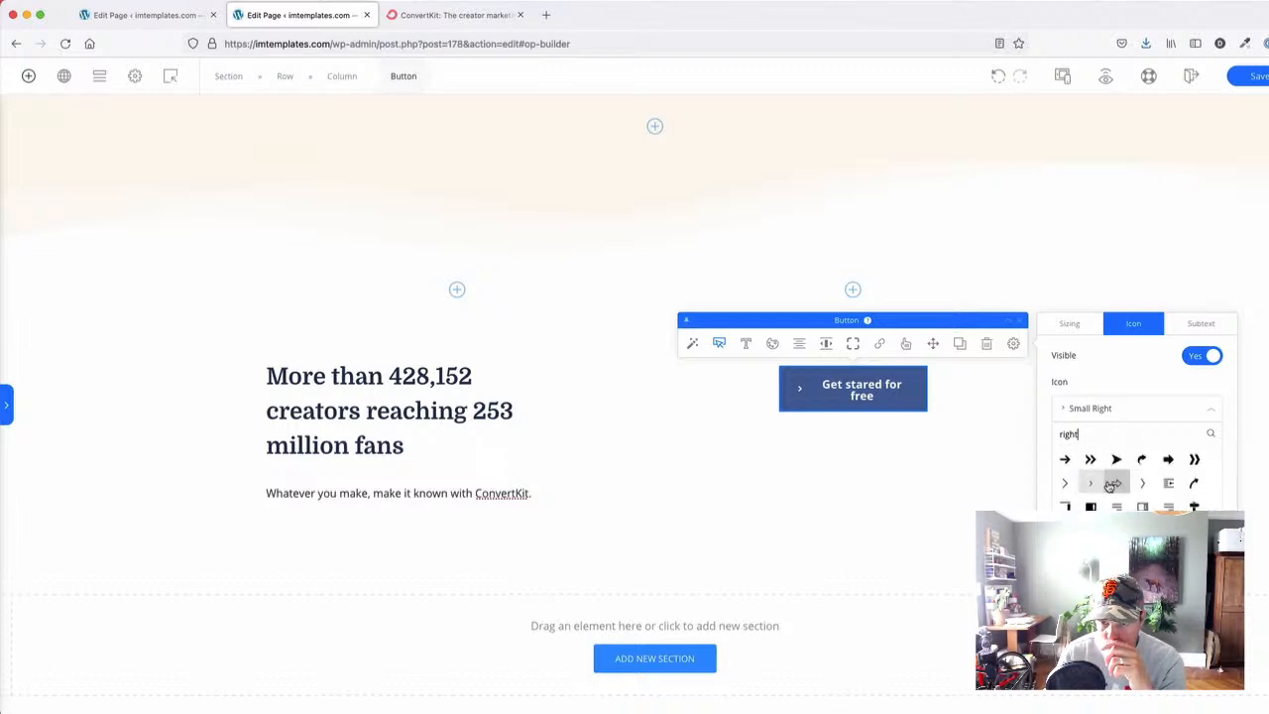
click(1061, 460)
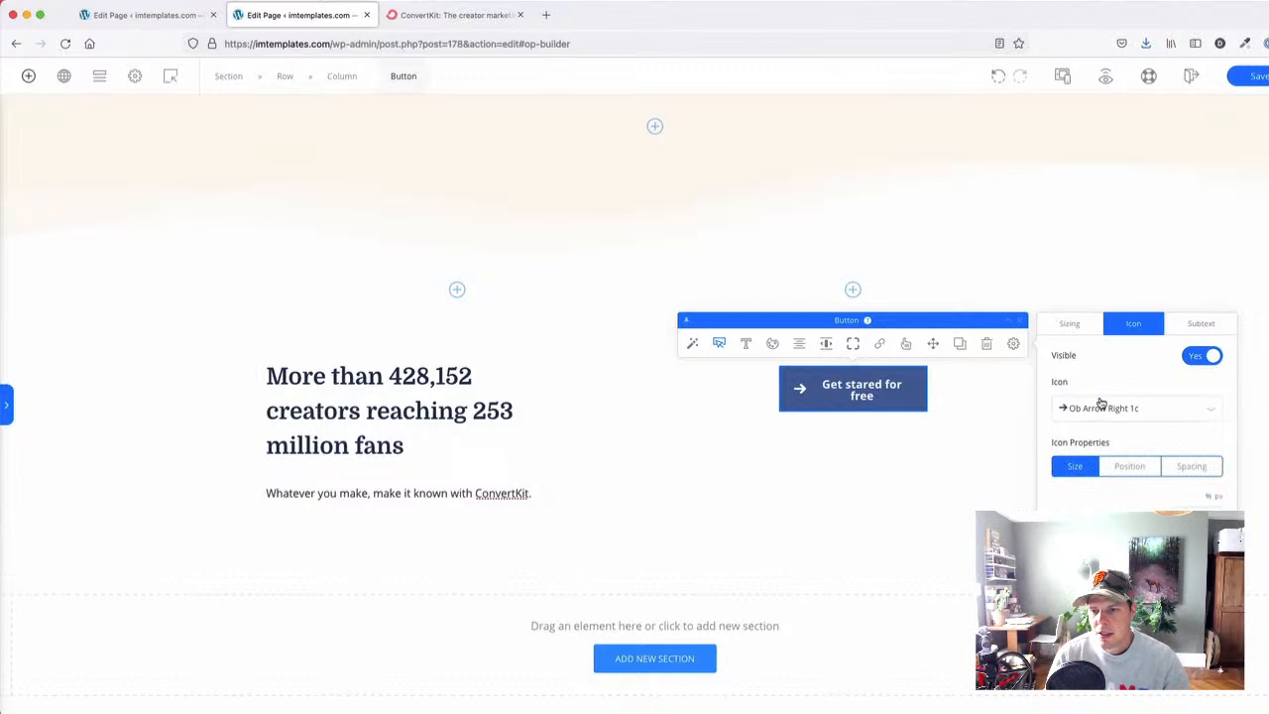
click(1129, 466)
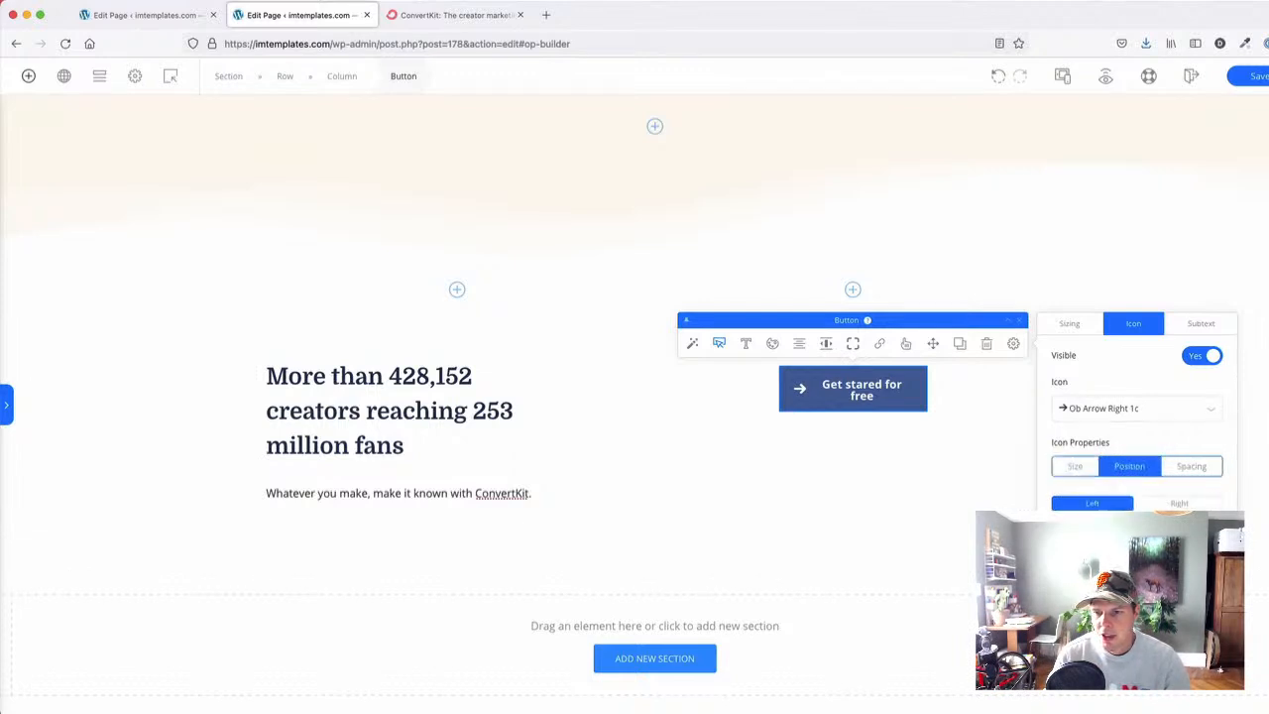
click(1182, 504)
- Widen the creators section's button to 231 px so that its text and arrow fit on one line
click(1059, 331)
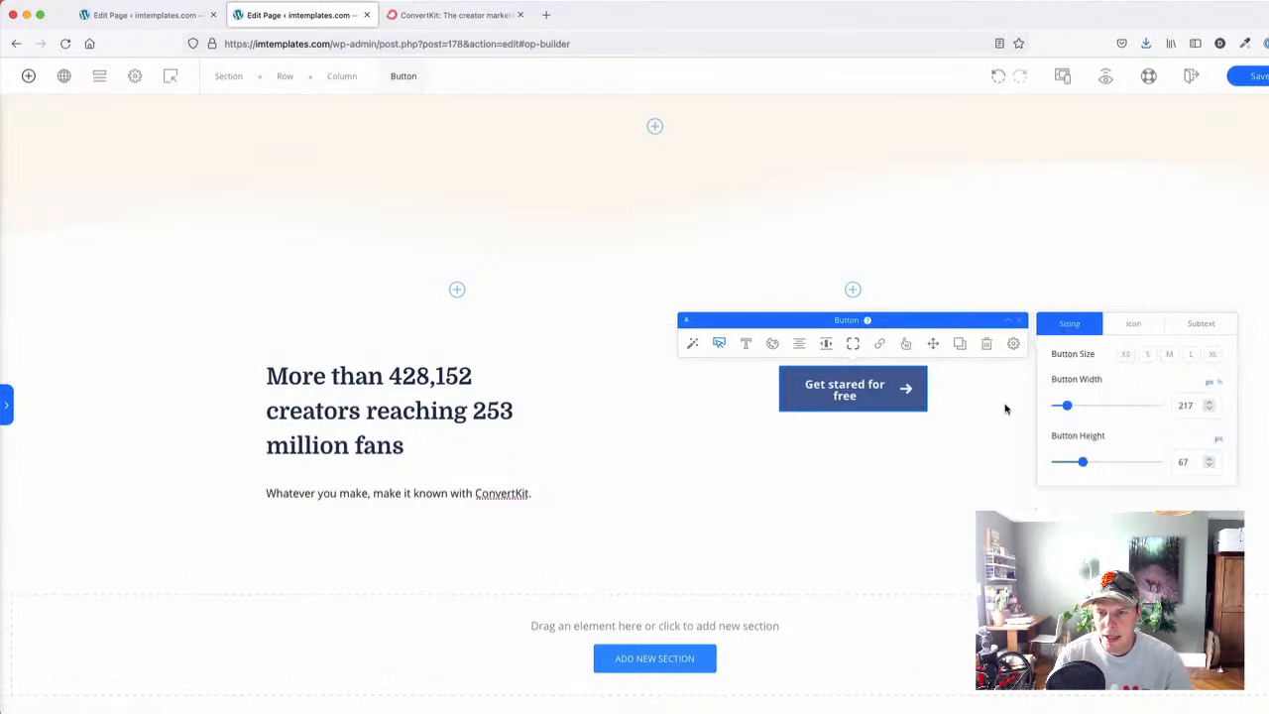
drag(1065, 406, 1070, 408)
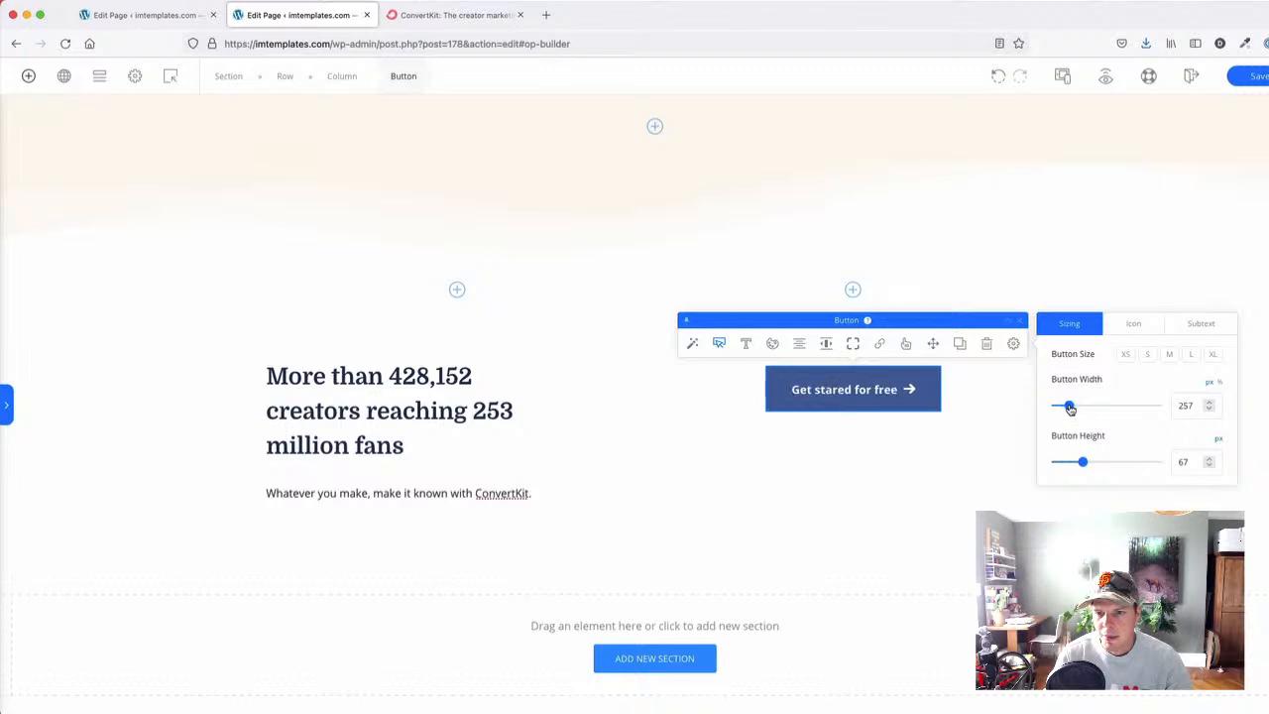
click(934, 435)
click(938, 399)
click(718, 344)
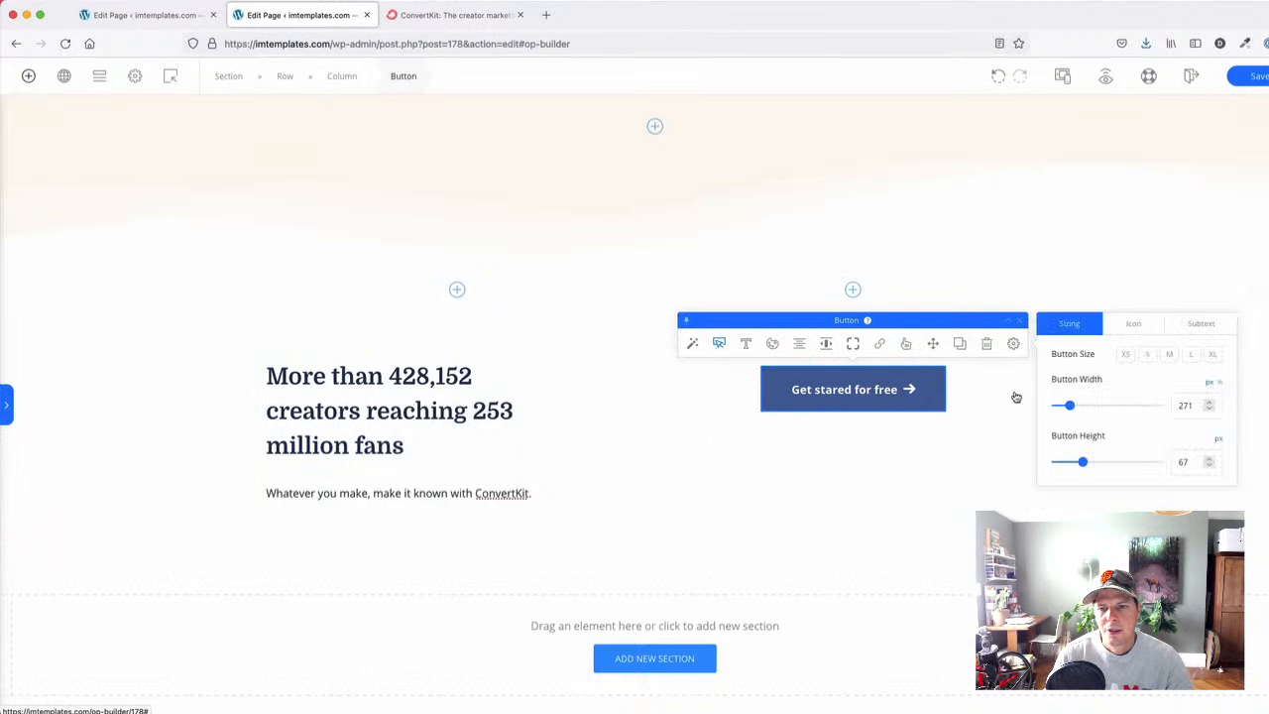
drag(1067, 412, 1069, 408)
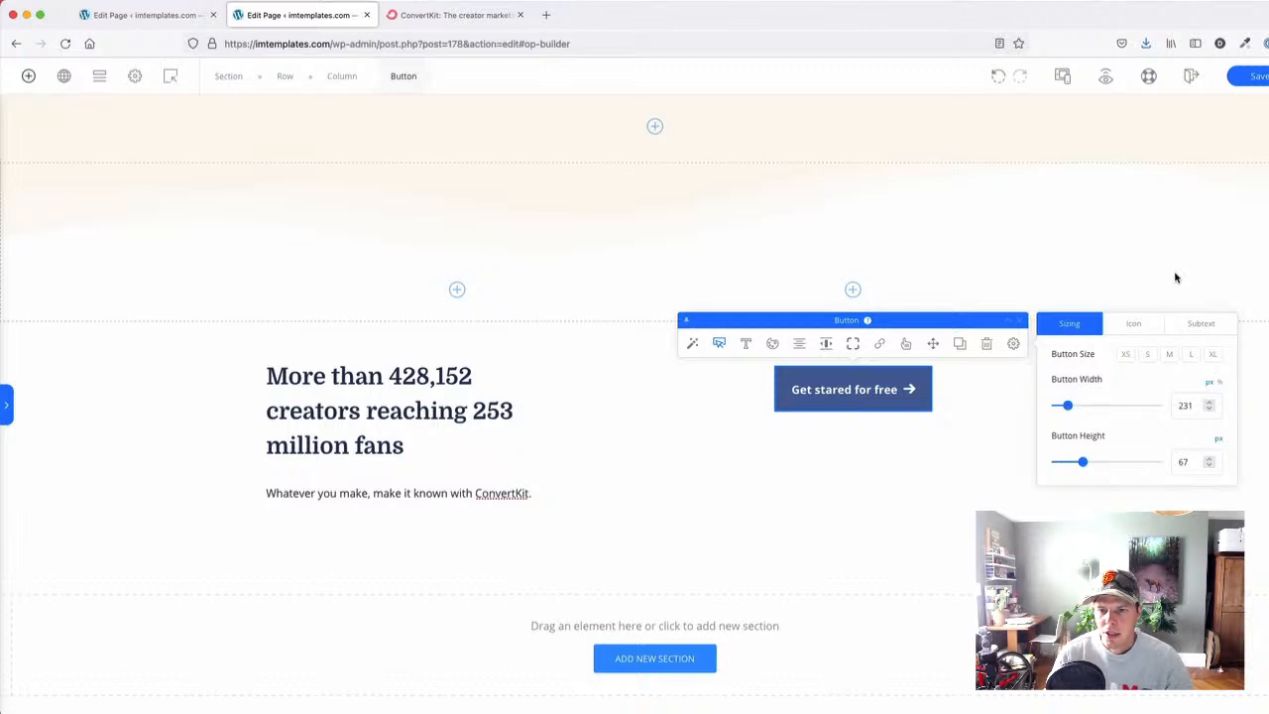
click(639, 284)
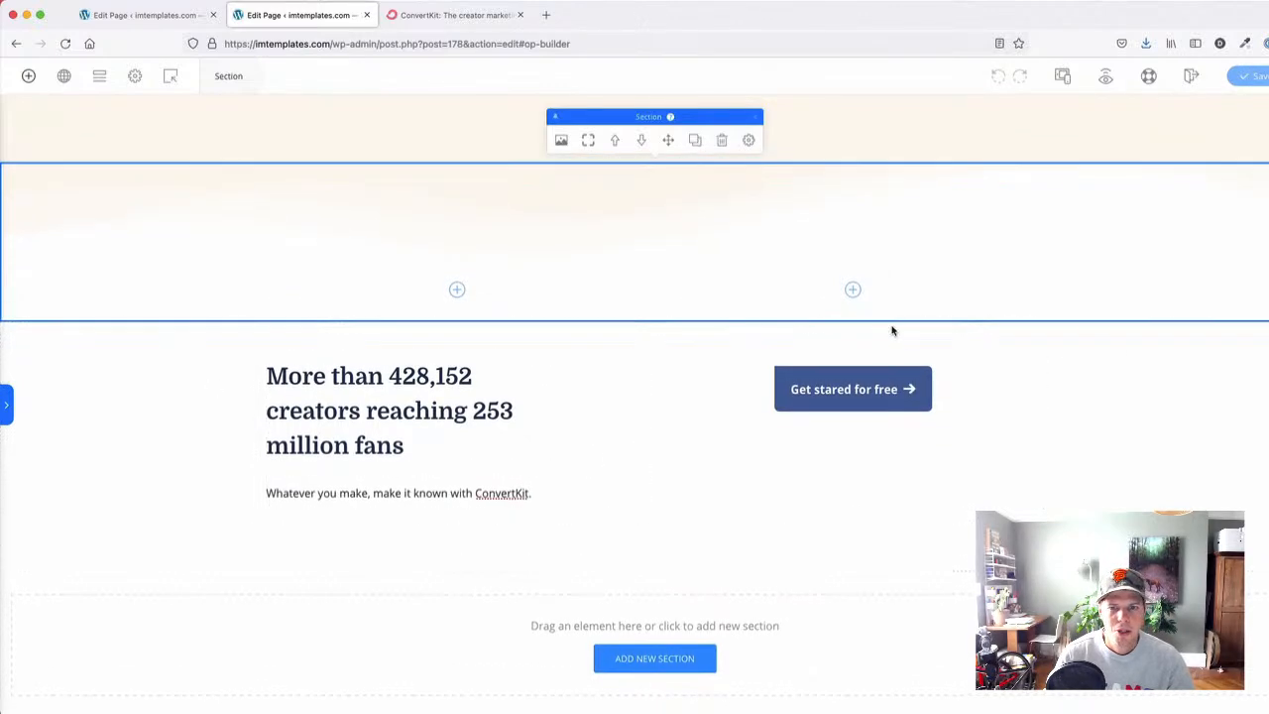
- Vertically centre the content of the column that holds the creators section's button
click(1000, 414)
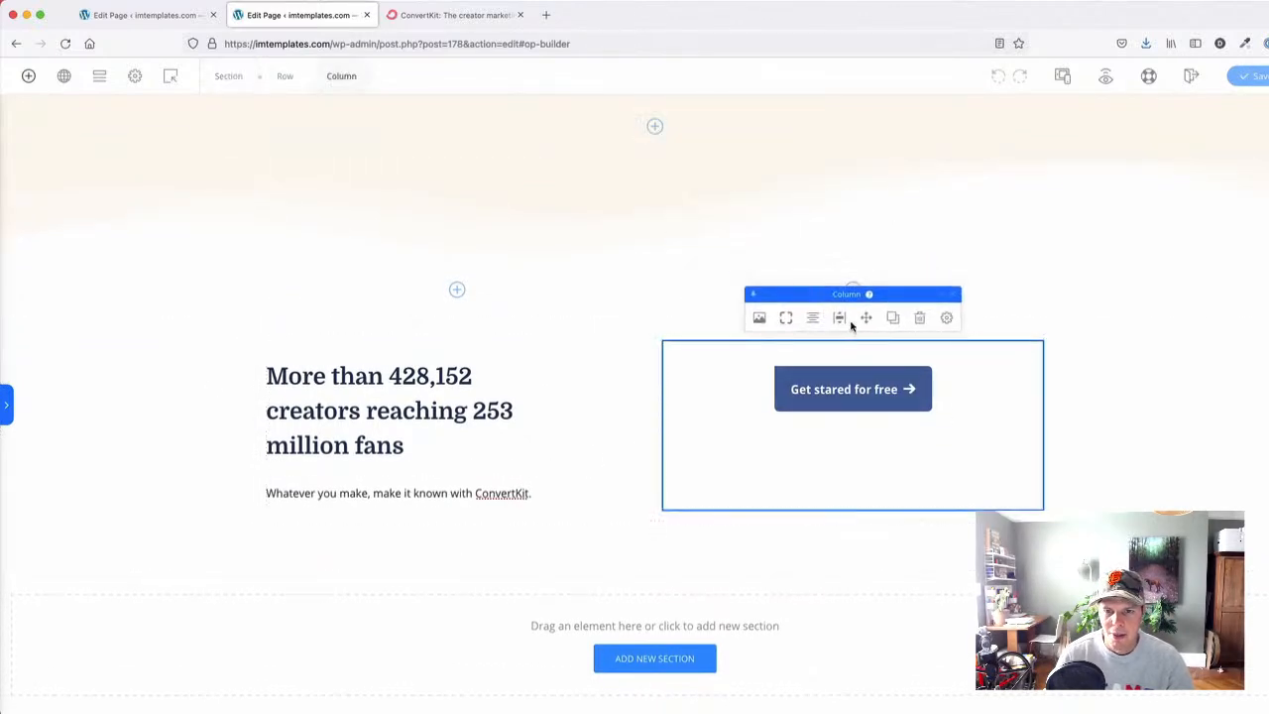
click(839, 318)
click(1124, 424)
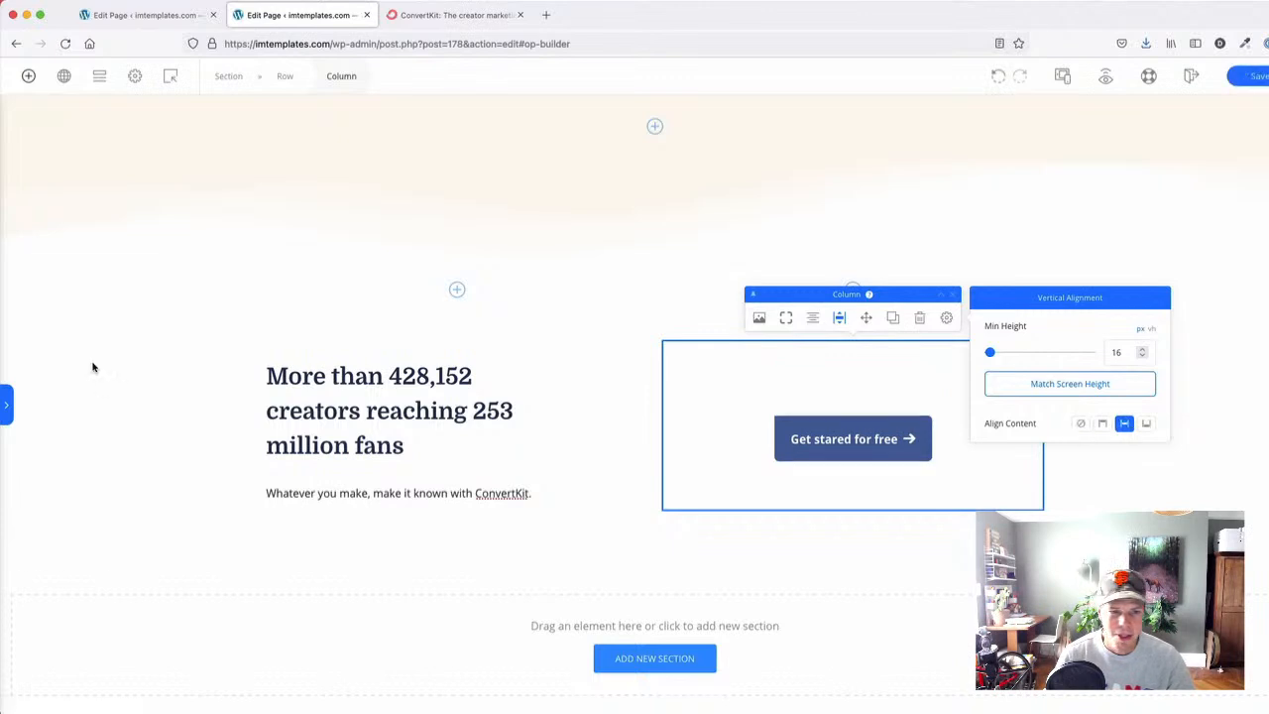
- Add a space before 428,152 in the creators headline and give that number a Drawing Line animation in the Circle style, as on ConvertKit's page
click(402, 16)
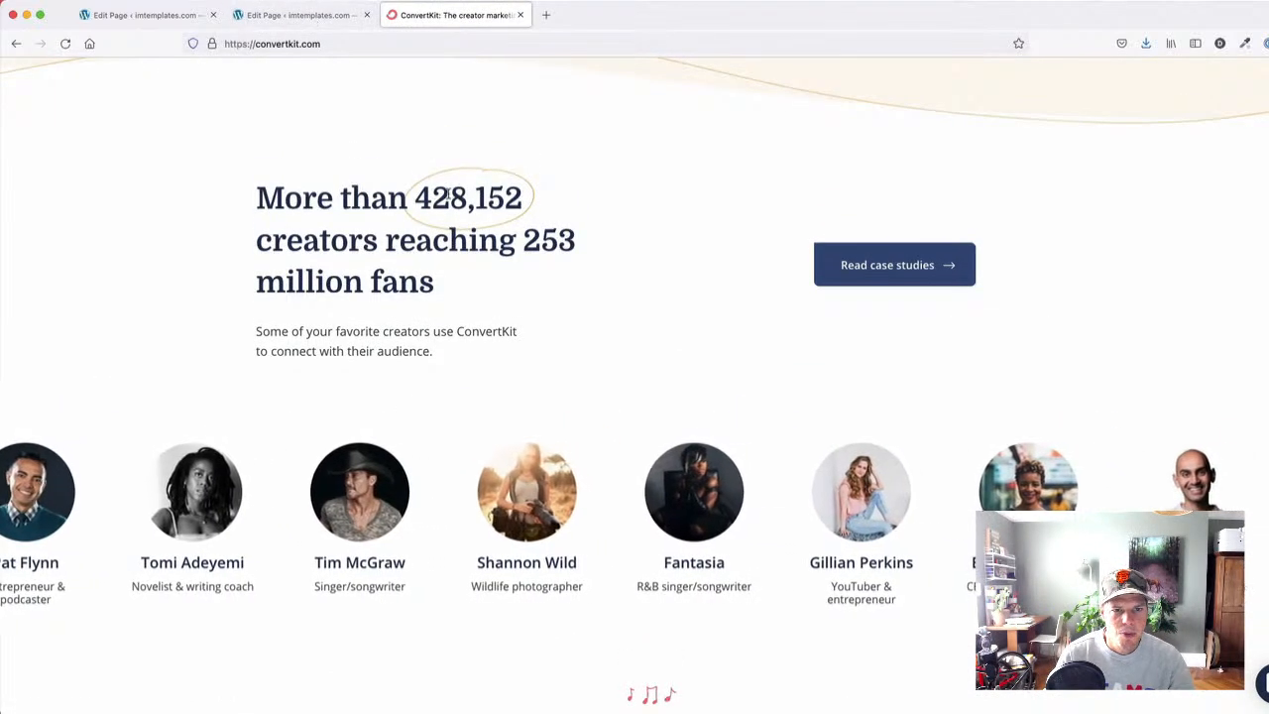
click(317, 16)
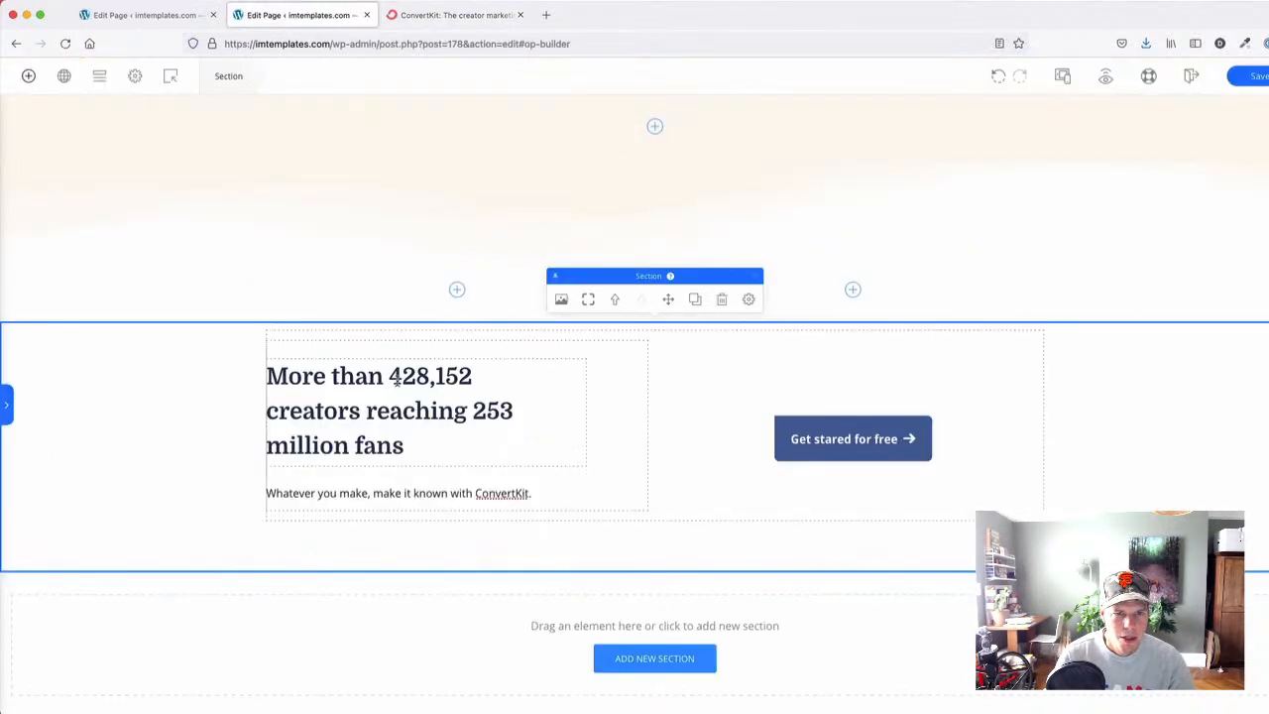
scroll(401, 377, up, 10)
scroll(418, 382, down, 15)
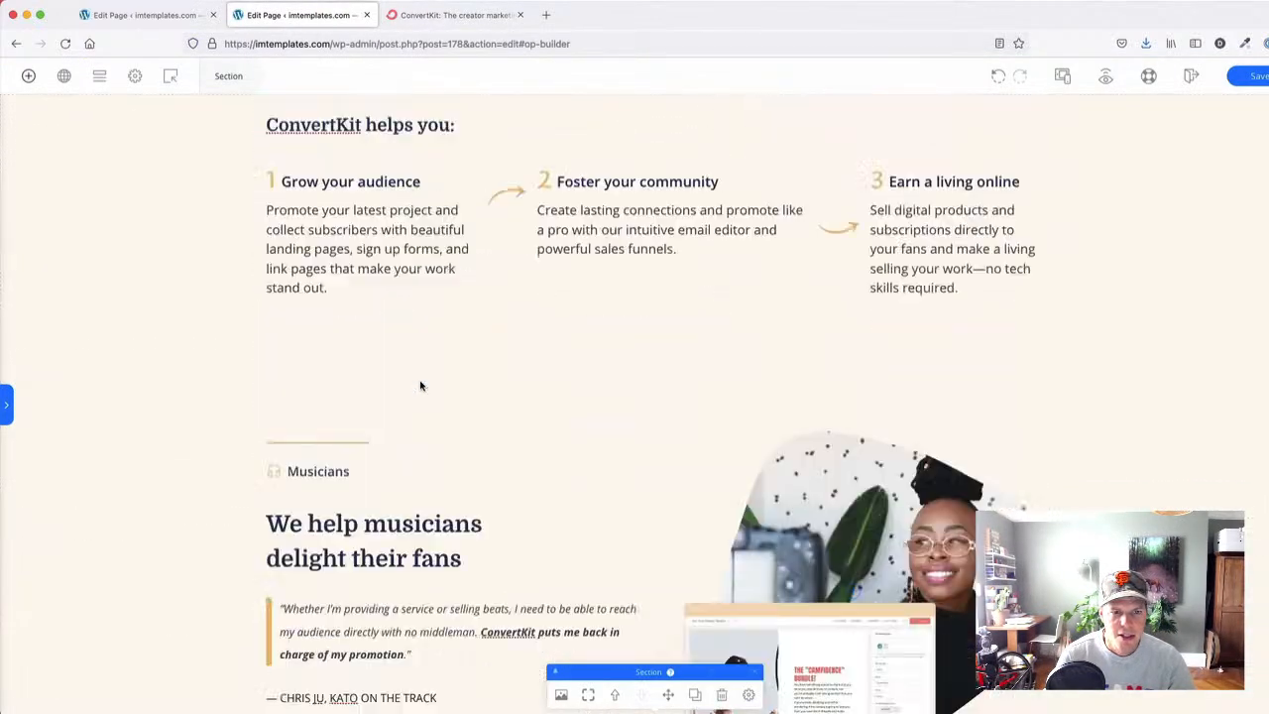
double_click(408, 376)
click(389, 377)
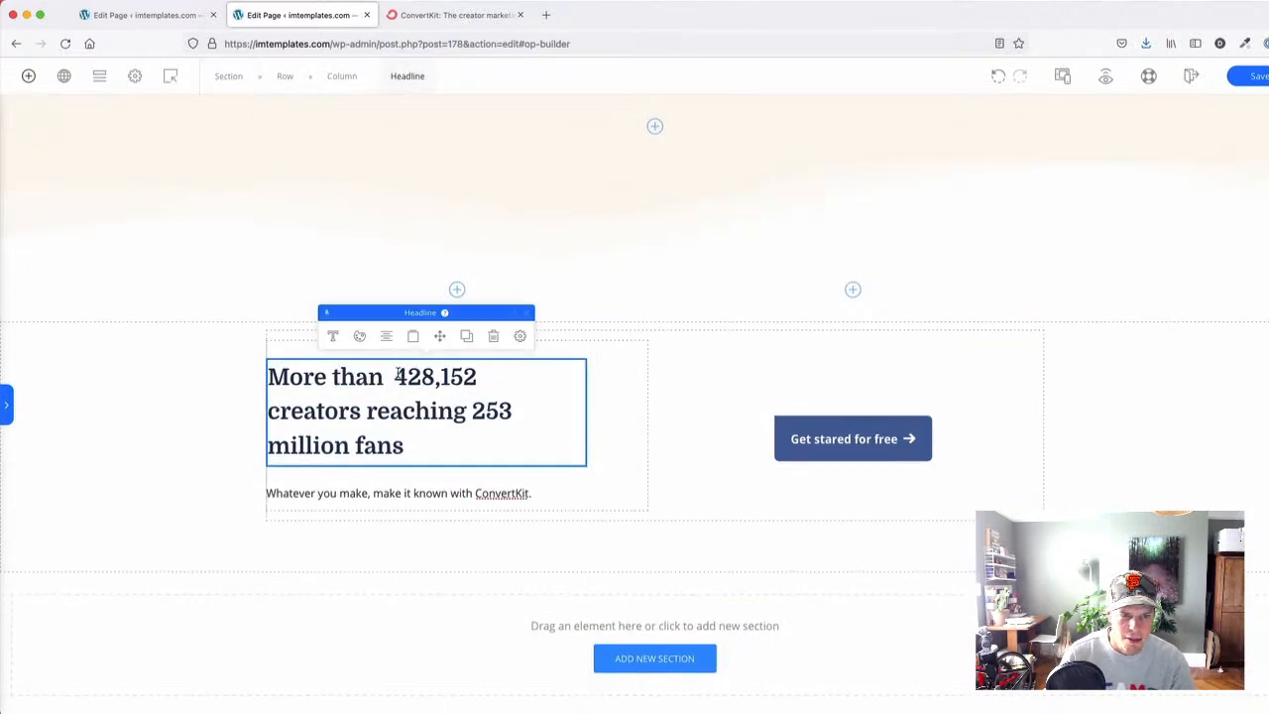
shift+click(476, 377)
click(418, 343)
click(466, 281)
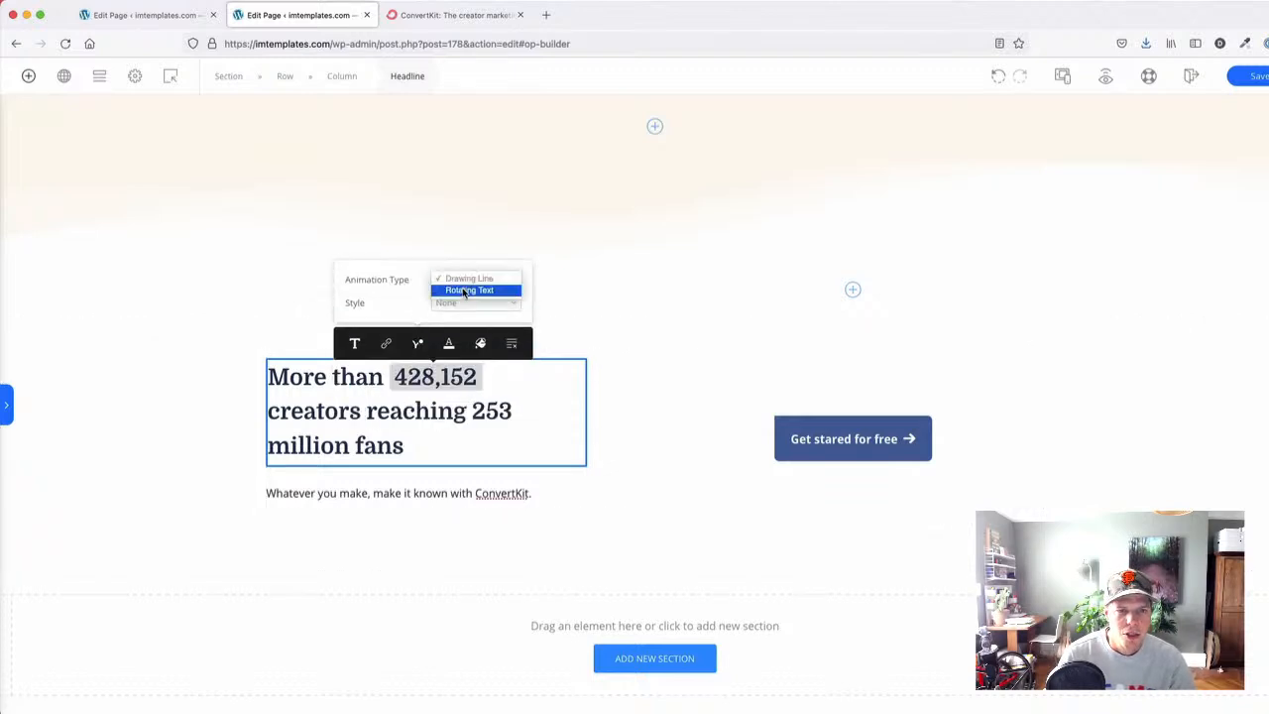
click(417, 289)
click(442, 302)
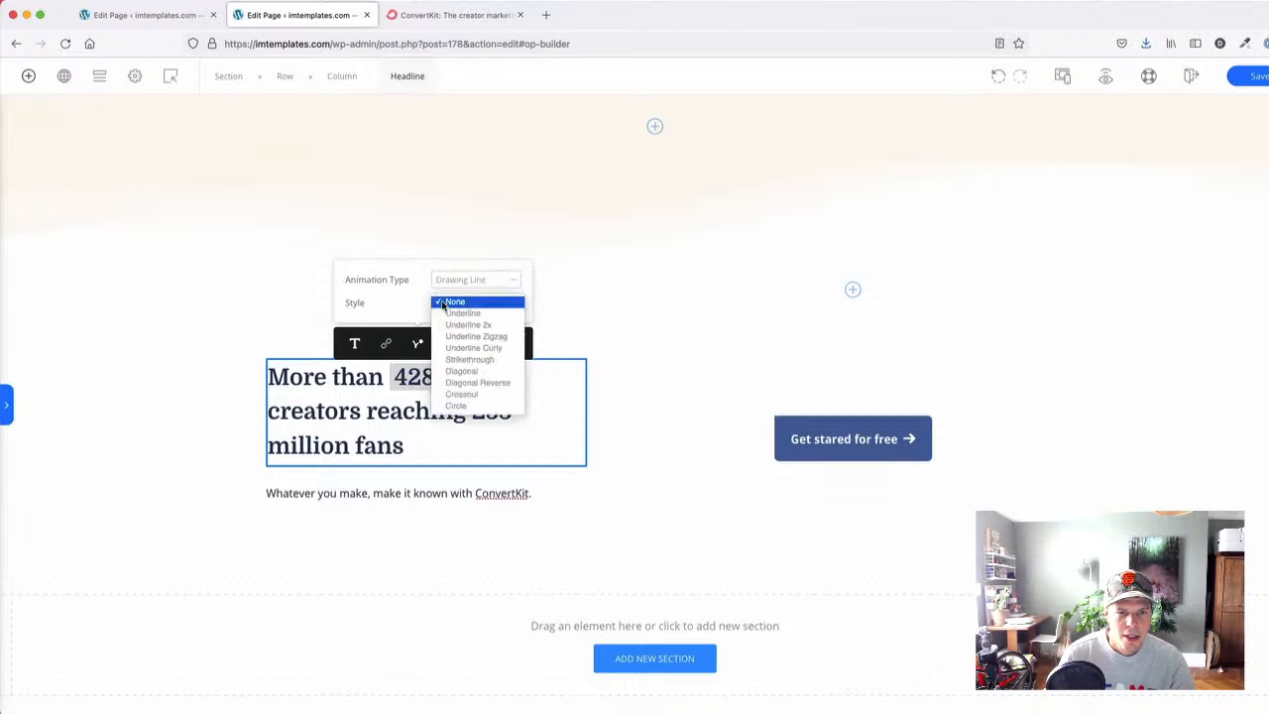
click(487, 406)
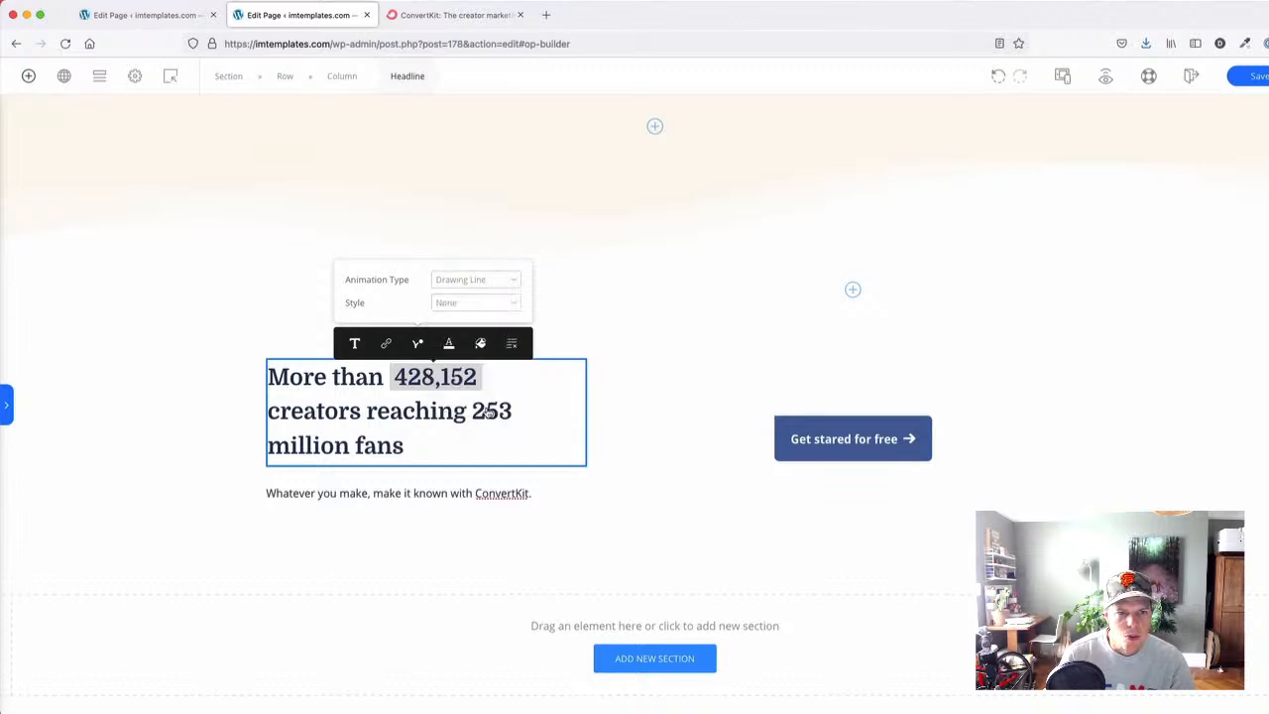
- Set the colour of the circle drawn around 428,152 in the creators headline to the favourite orange swatch
click(512, 503)
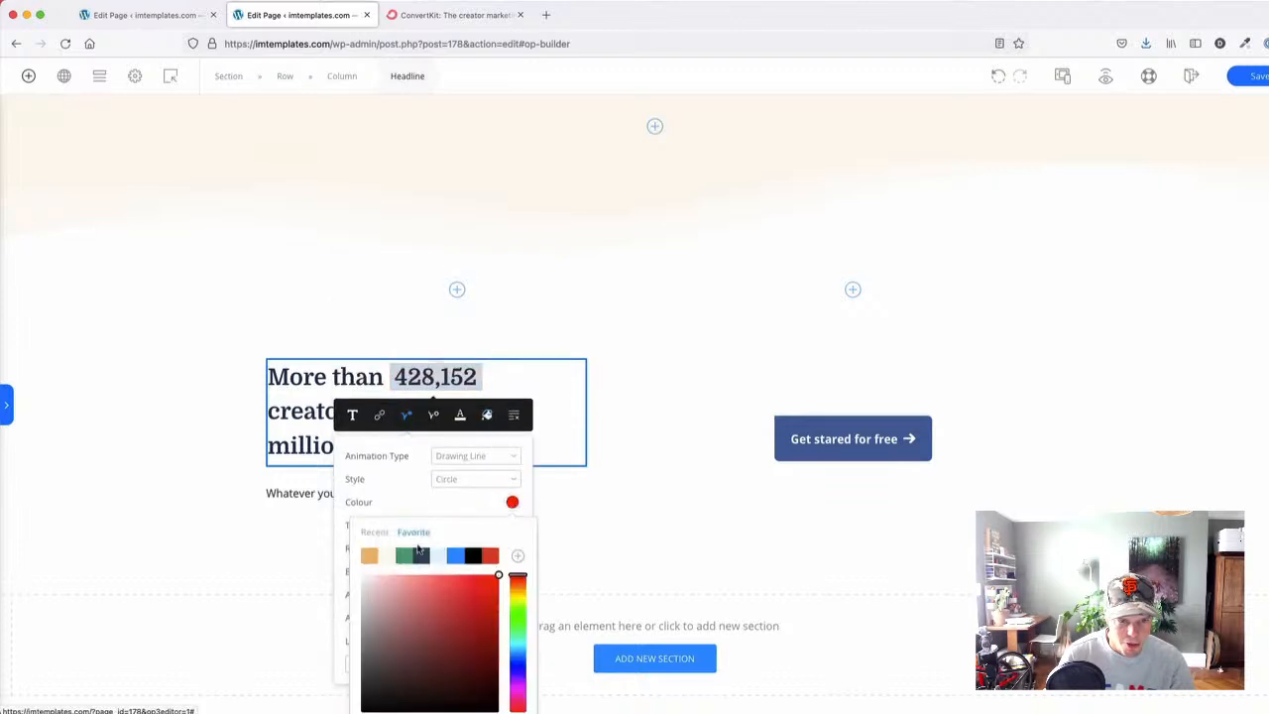
click(371, 555)
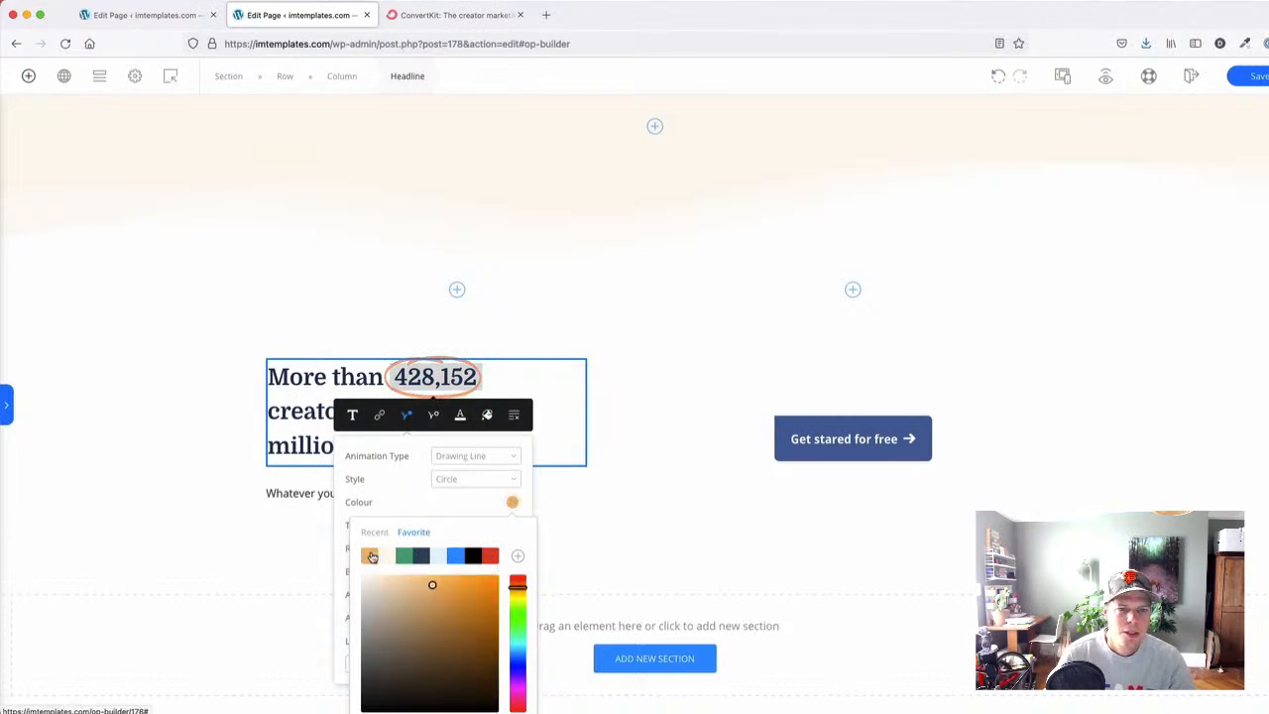
click(191, 412)
- Set the font size of the creators headline to 41 px
click(481, 439)
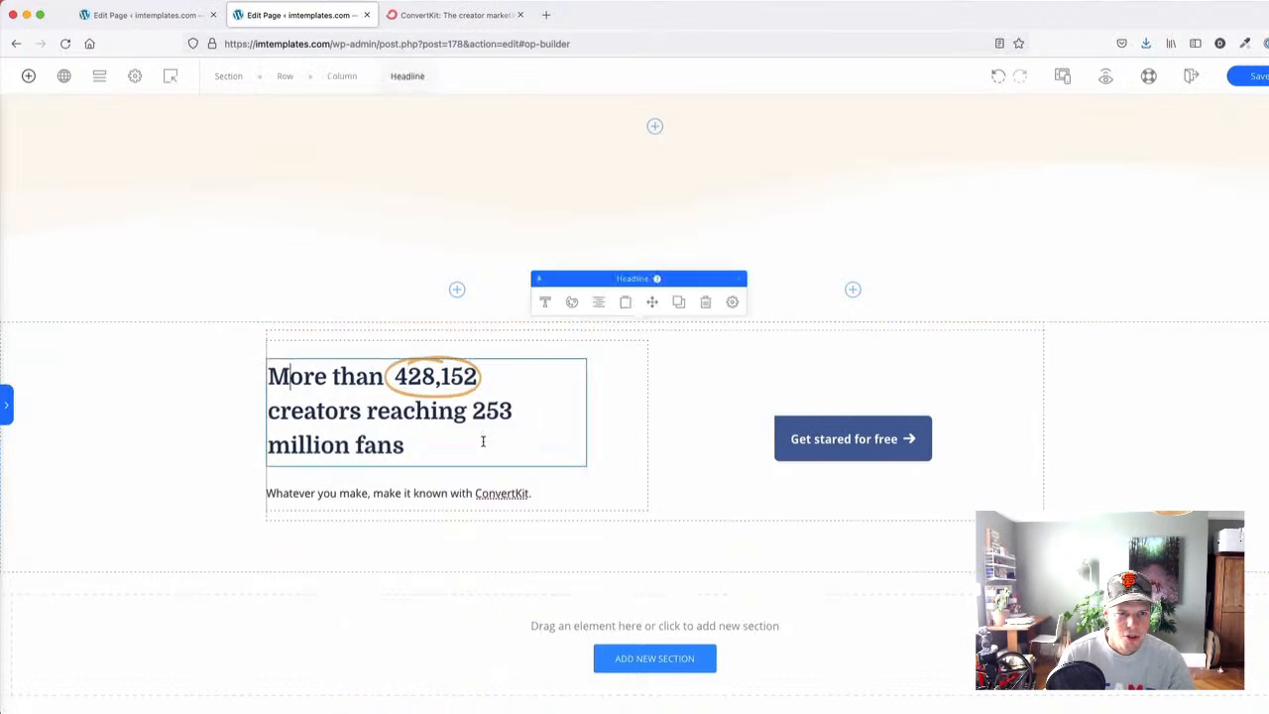
click(354, 338)
click(334, 337)
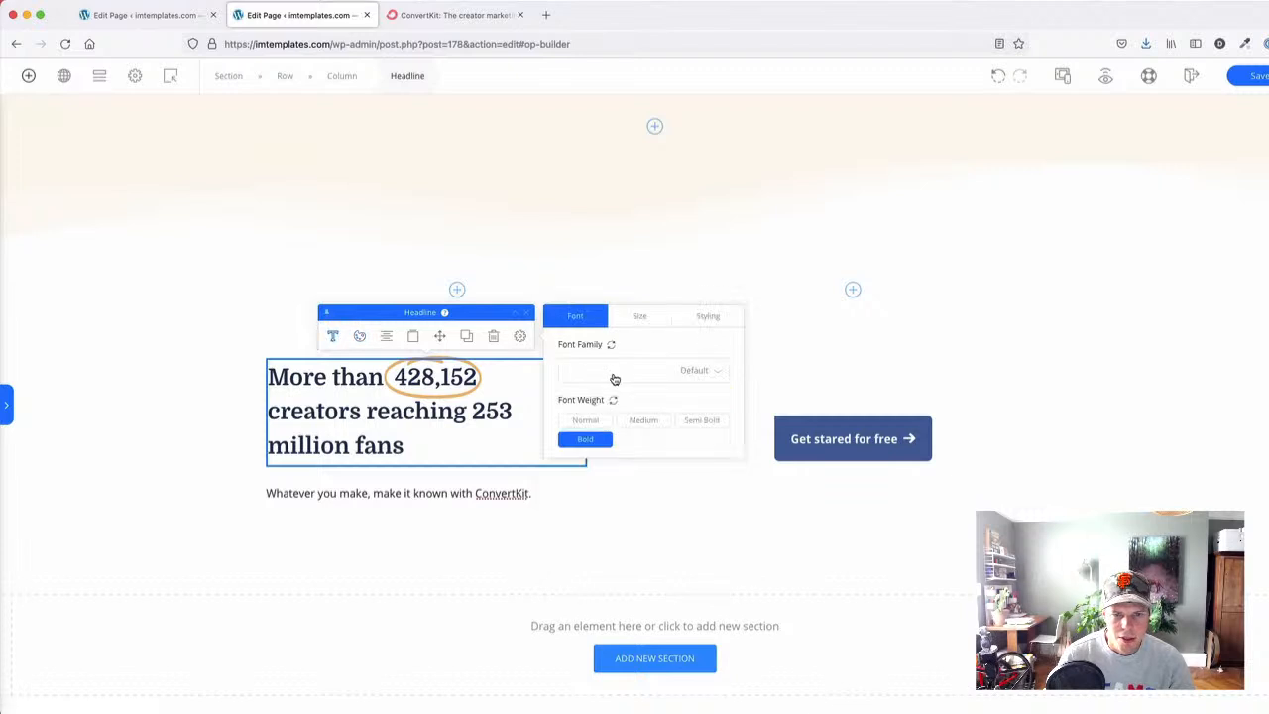
click(639, 317)
drag(601, 374, 616, 376)
click(244, 351)
scroll(244, 351, up, 3)
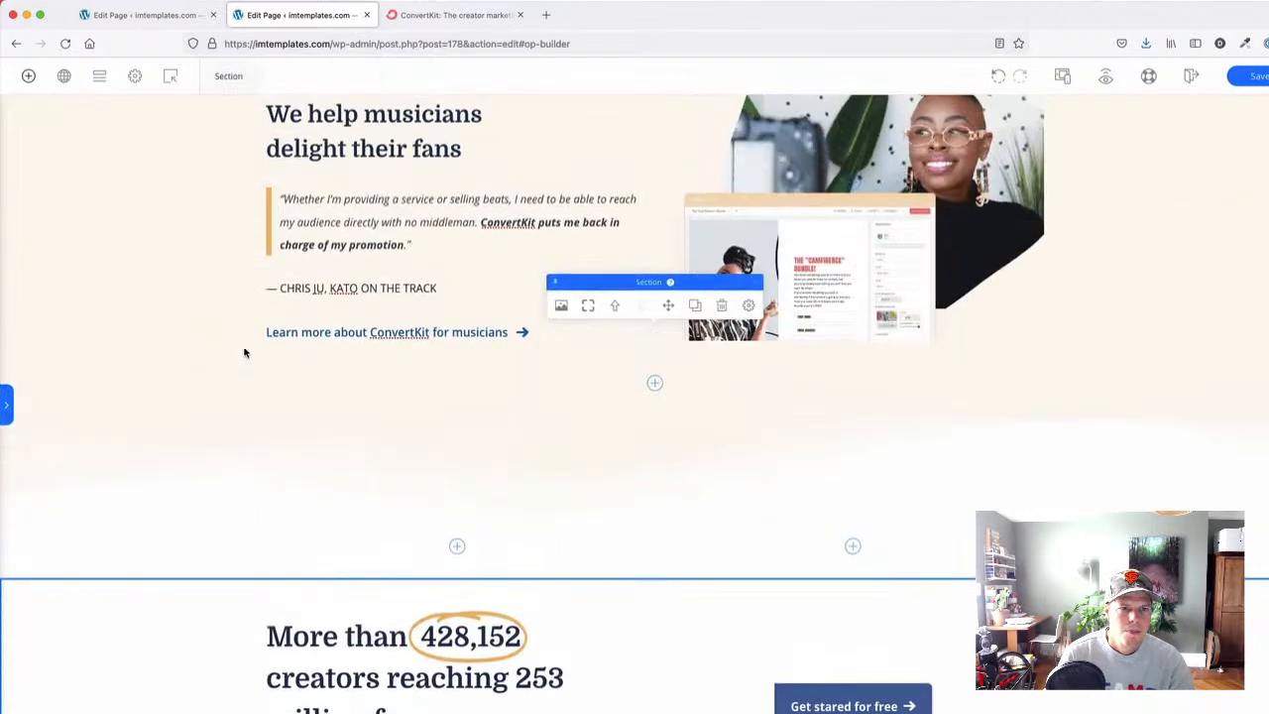
scroll(243, 354, down, 3)
- Inspect the creators headline on ConvertKit's page to check its font and size against the recreated one
click(461, 8)
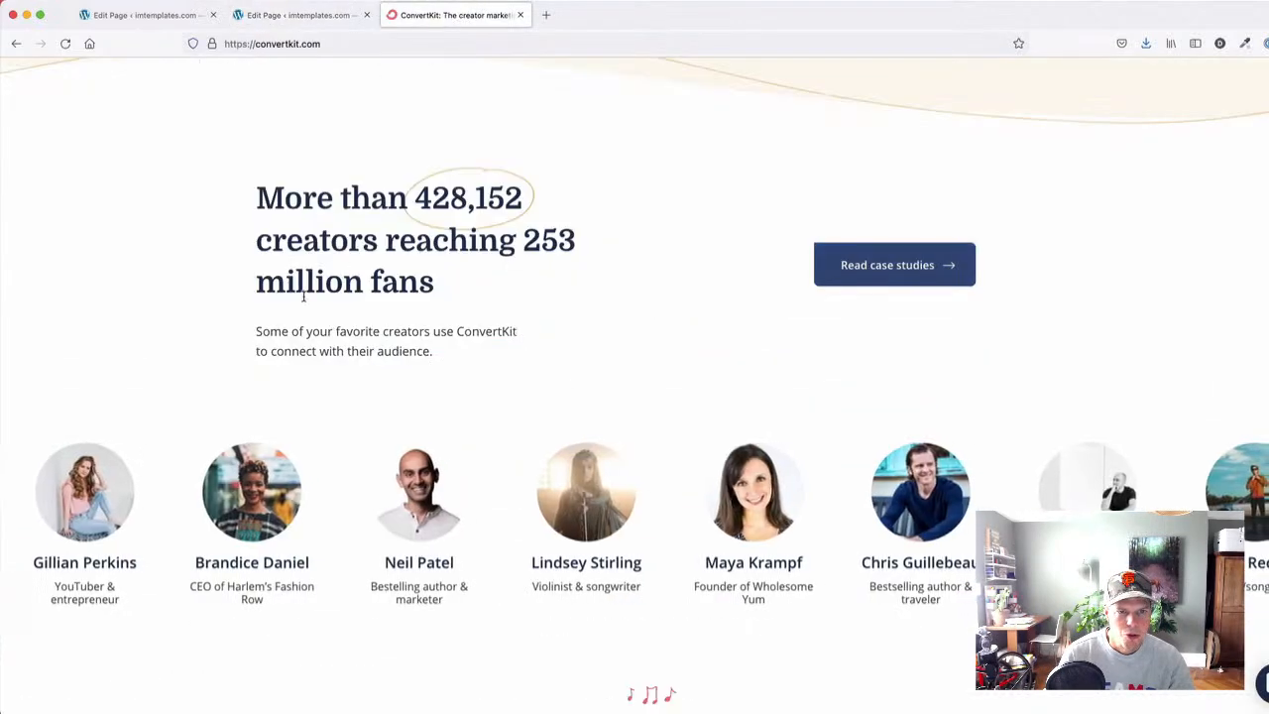
click(297, 12)
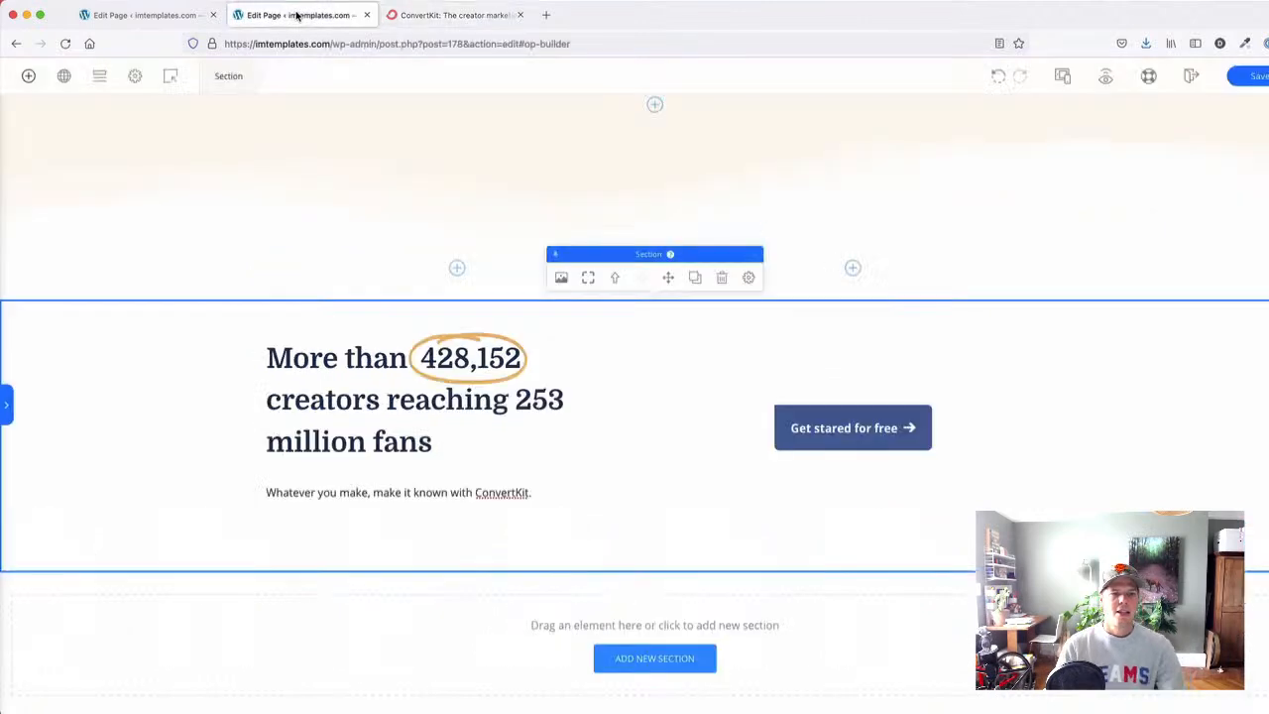
click(406, 18)
triple_click(279, 268)
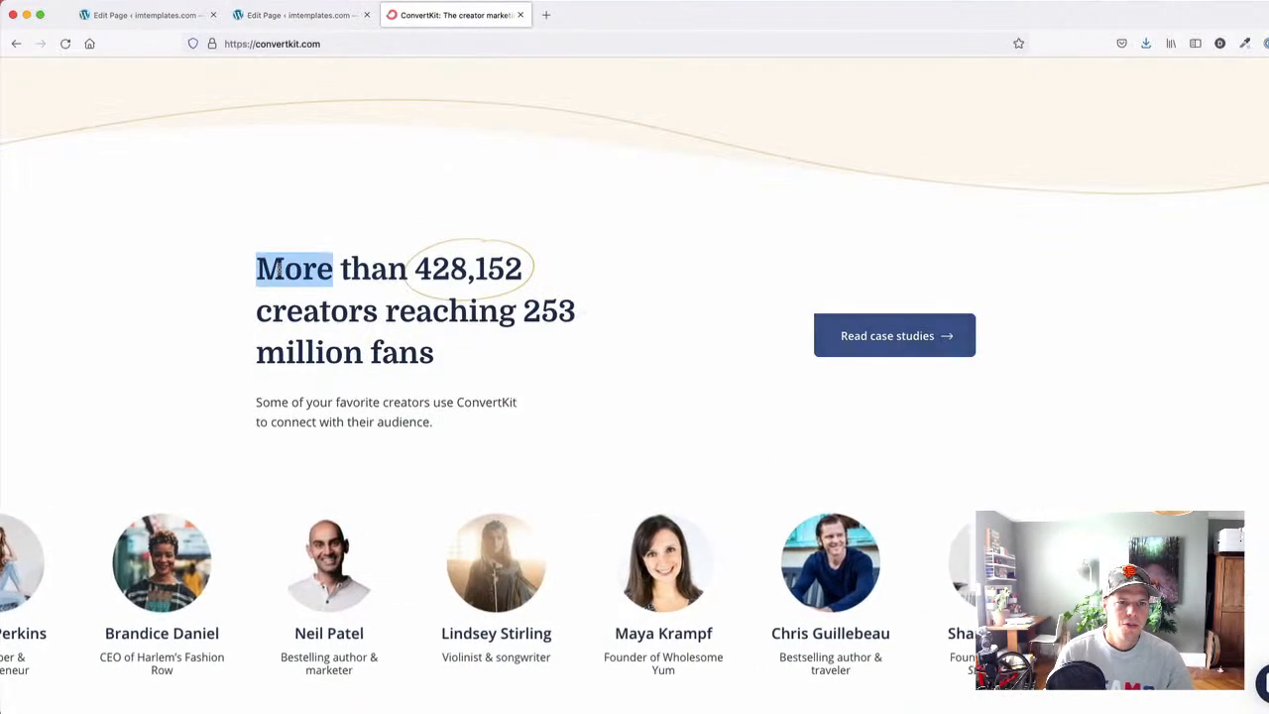
click(280, 268)
right_click(278, 266)
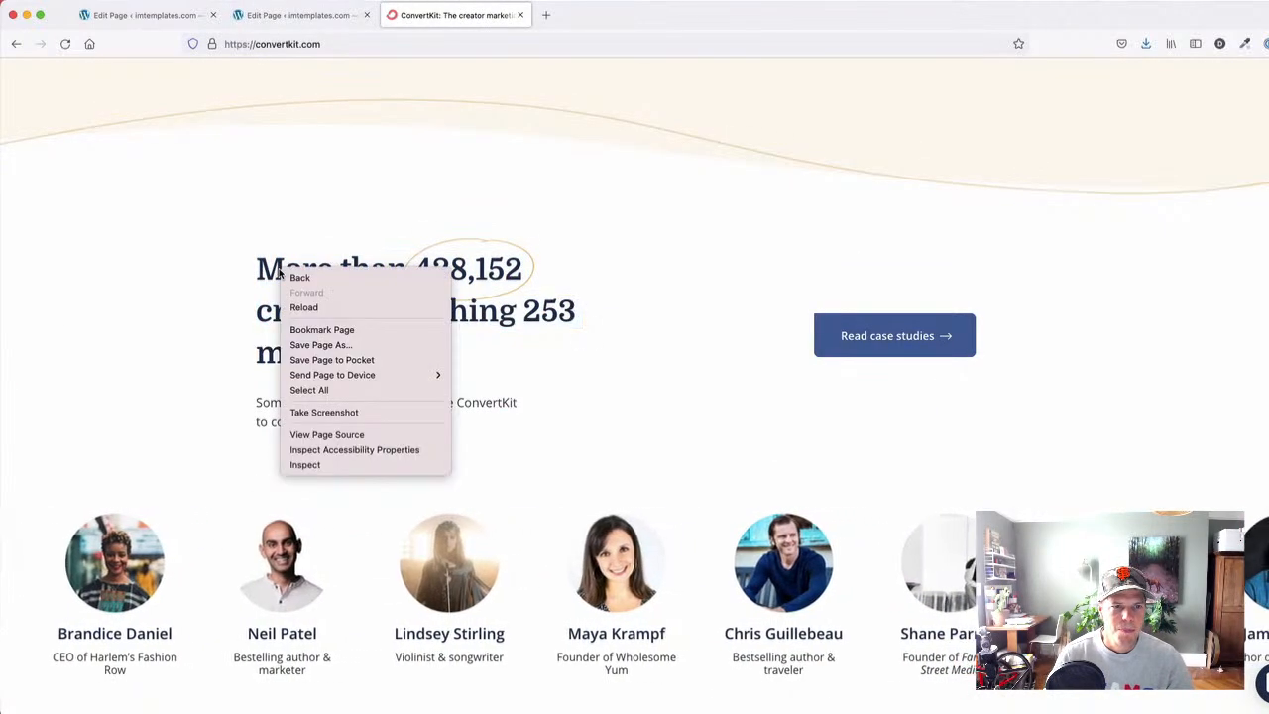
click(278, 265)
triple_click(360, 305)
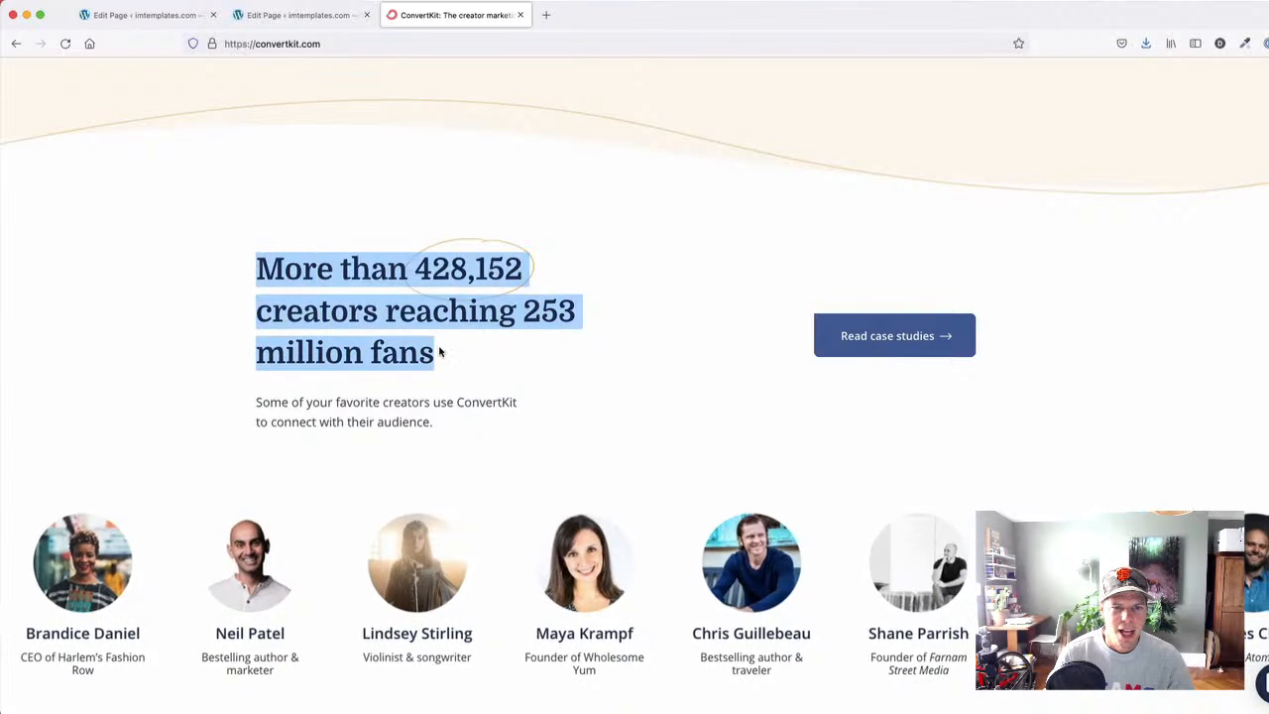
right_click(331, 277)
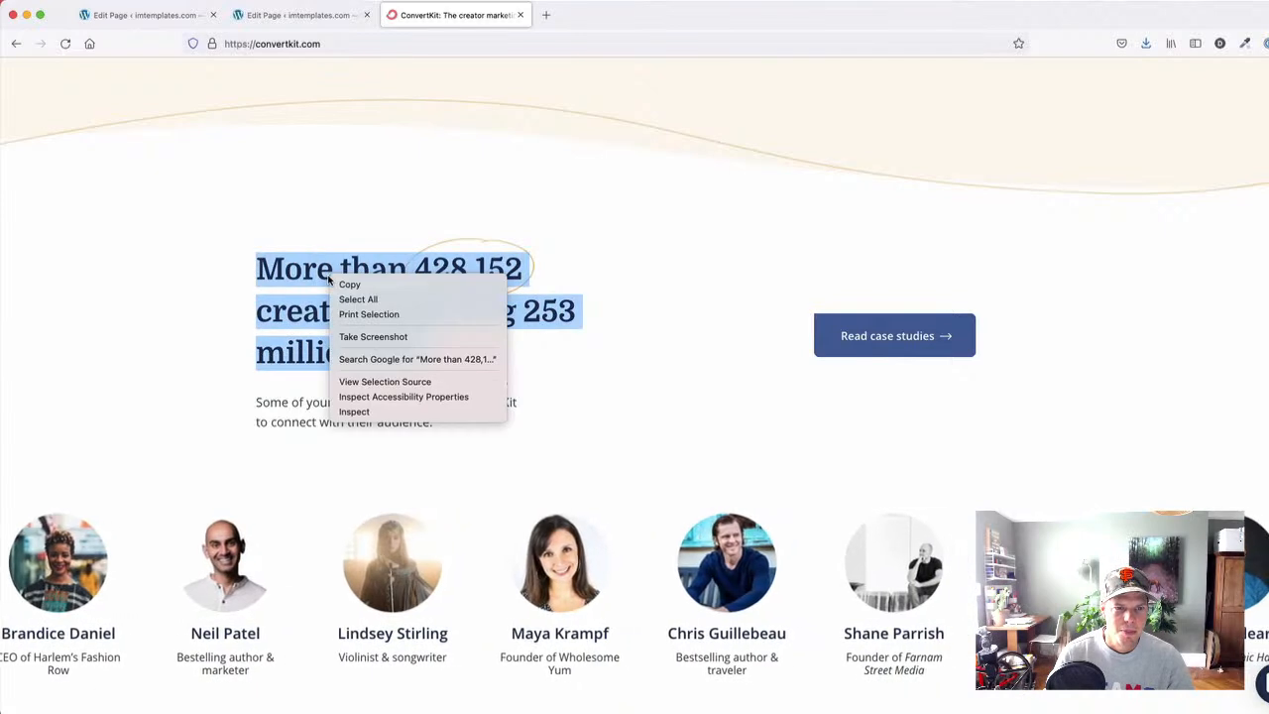
click(374, 410)
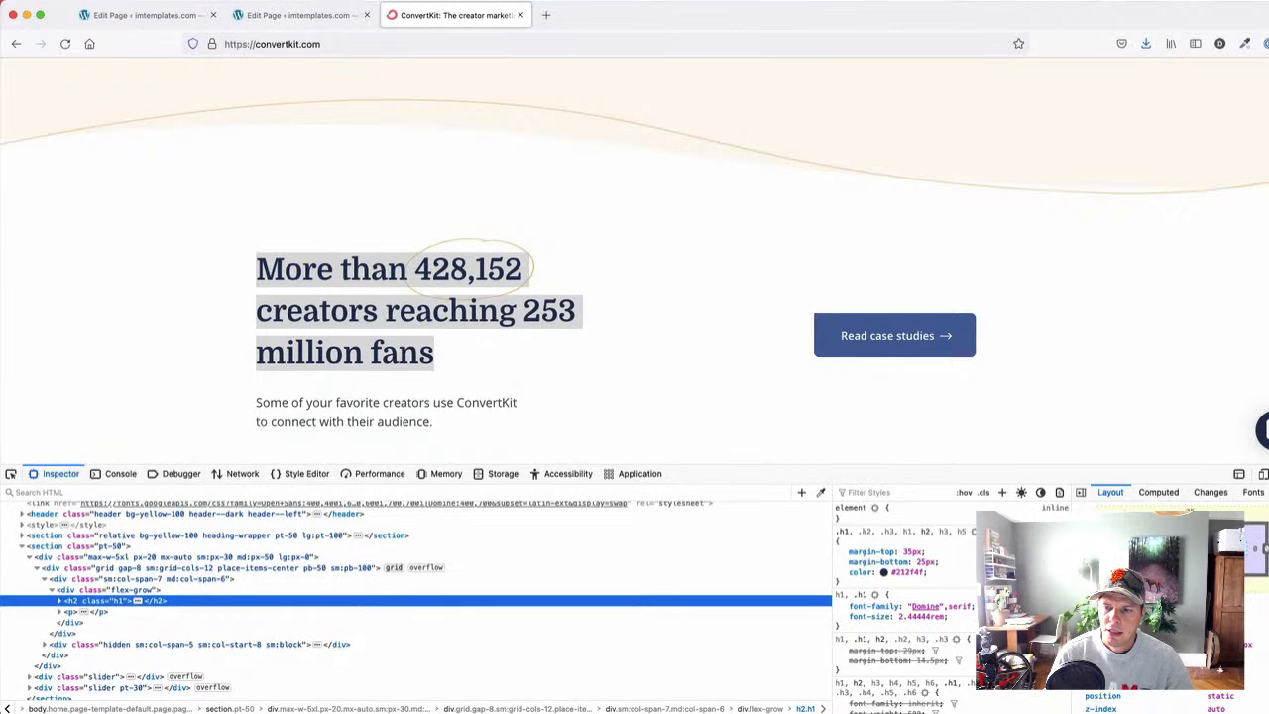
key(super+alt+i)
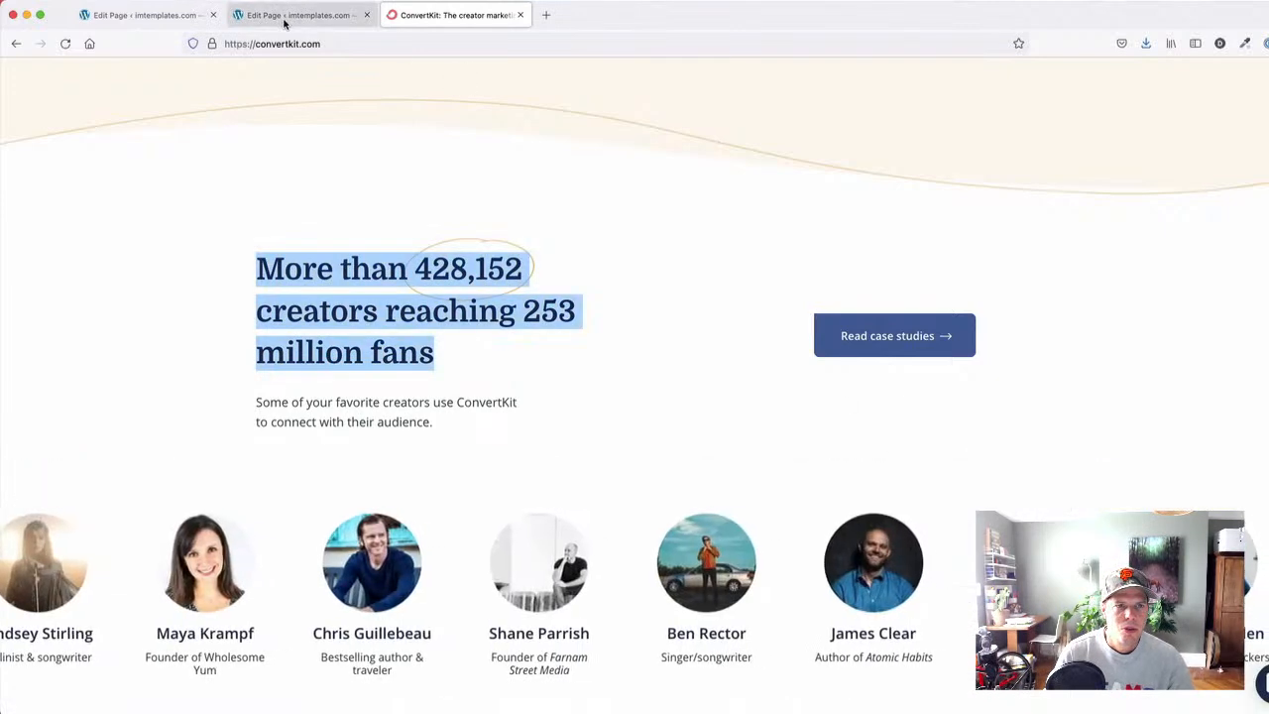
- Back on the OptimizePress page, set the creators headline's font size to 46 px
click(288, 16)
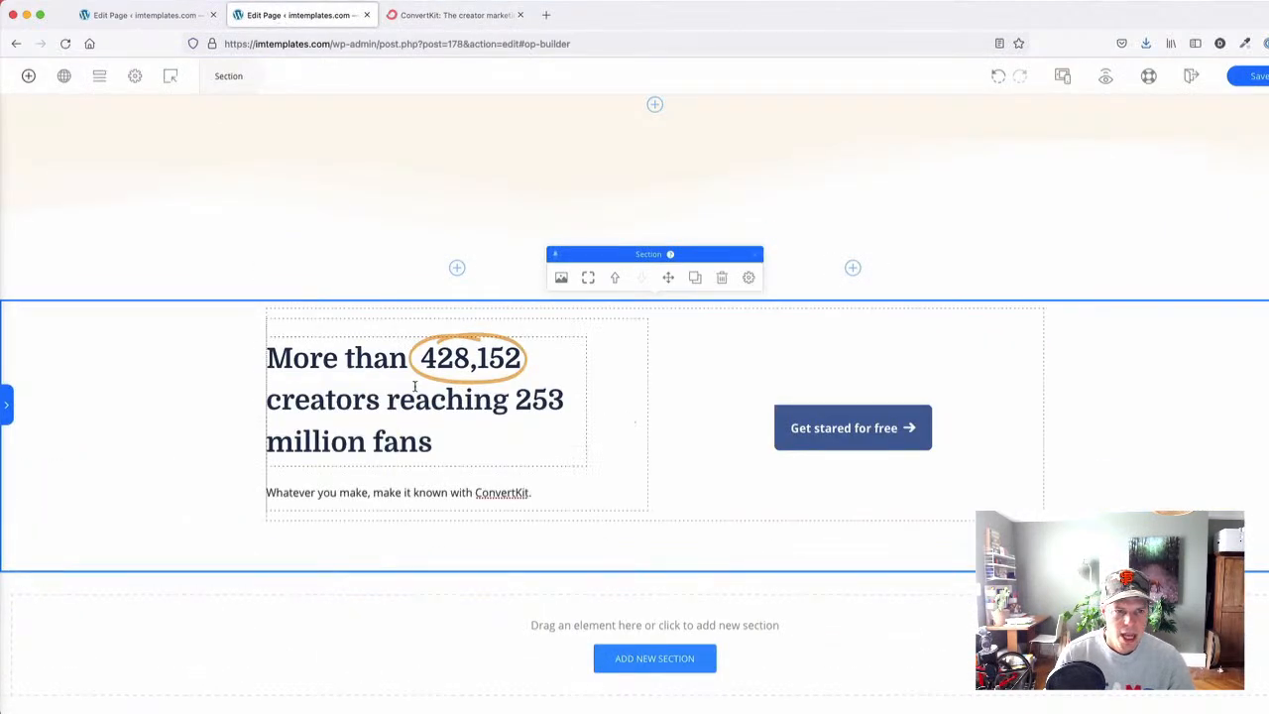
click(345, 367)
click(332, 314)
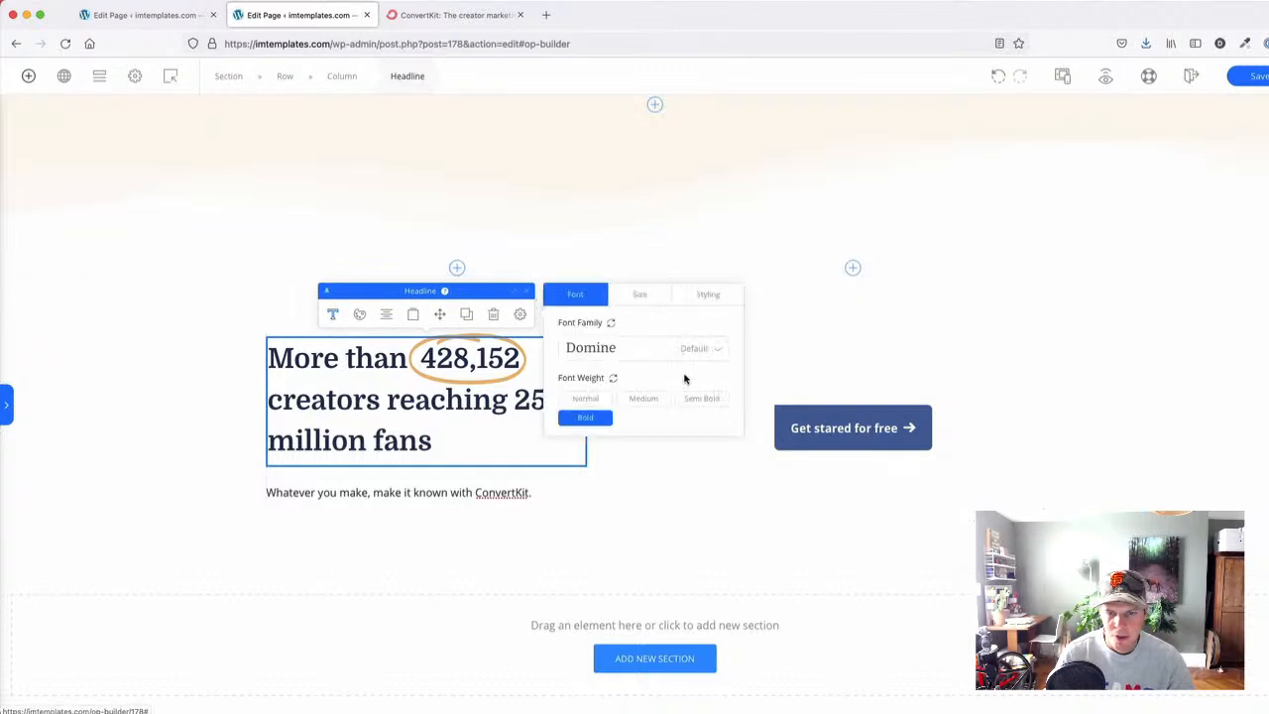
click(640, 295)
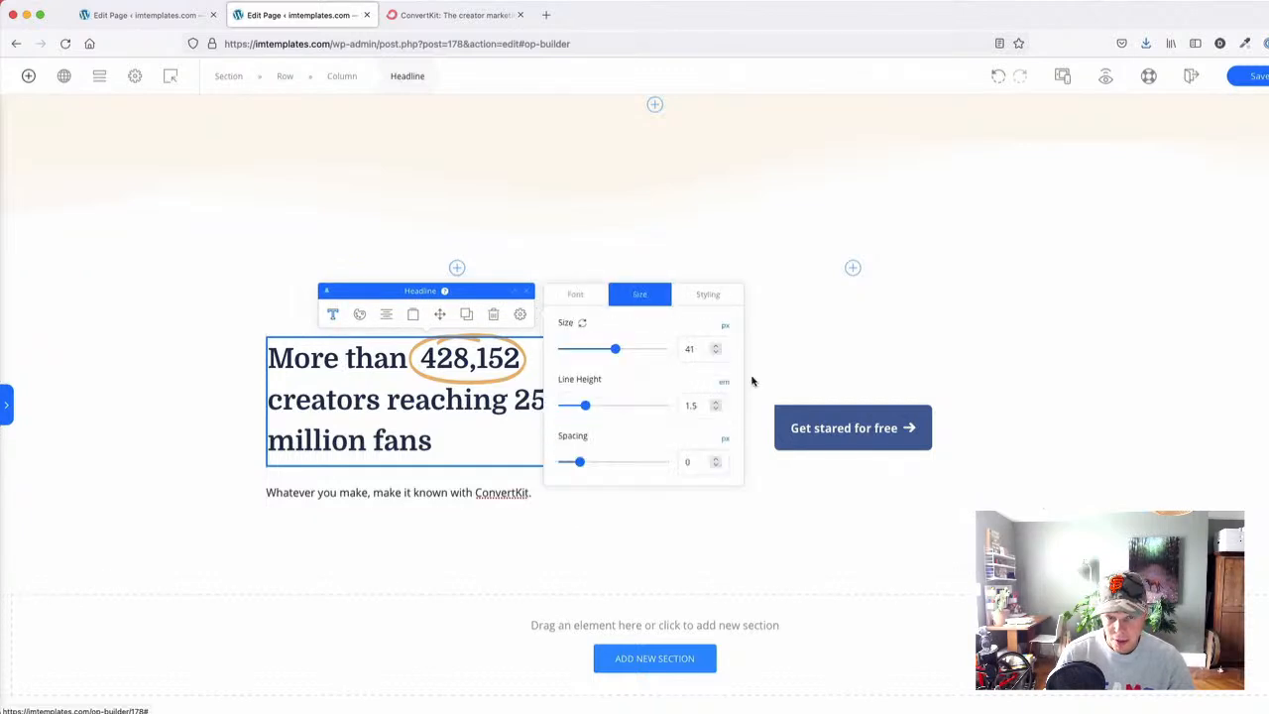
click(715, 349)
click(715, 349)
click(716, 348)
click(716, 349)
click(716, 349)
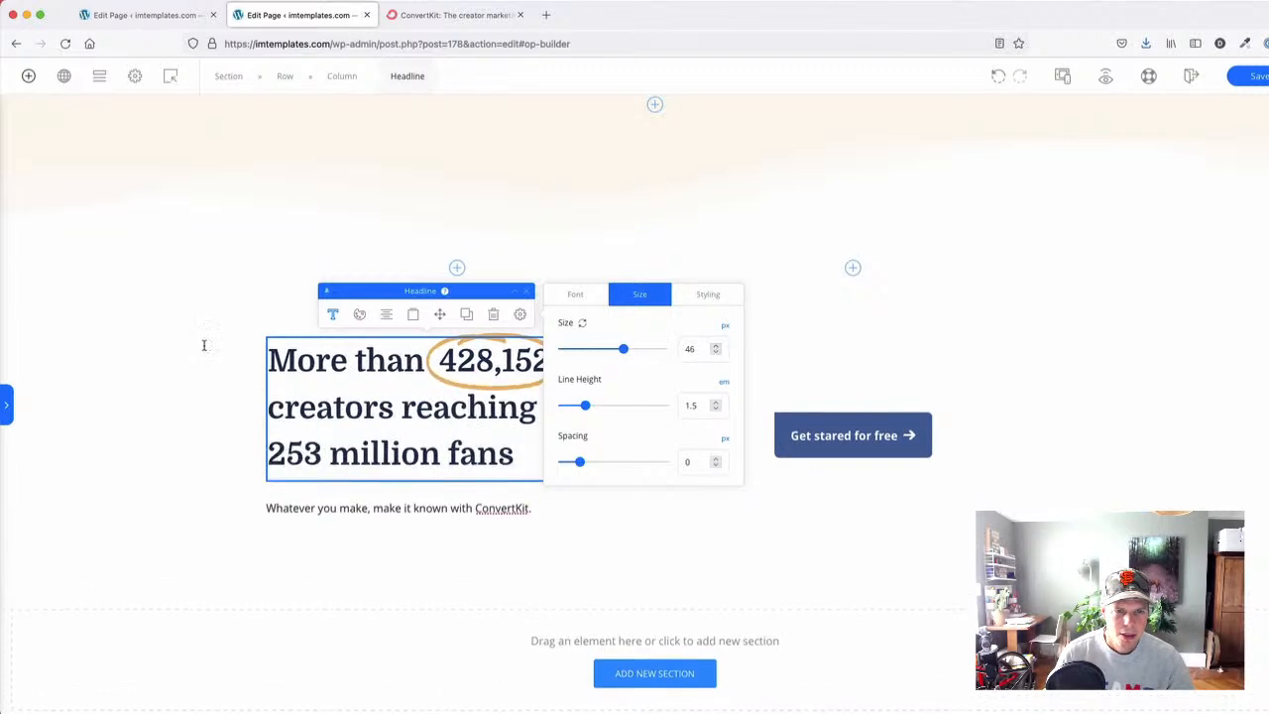
click(155, 338)
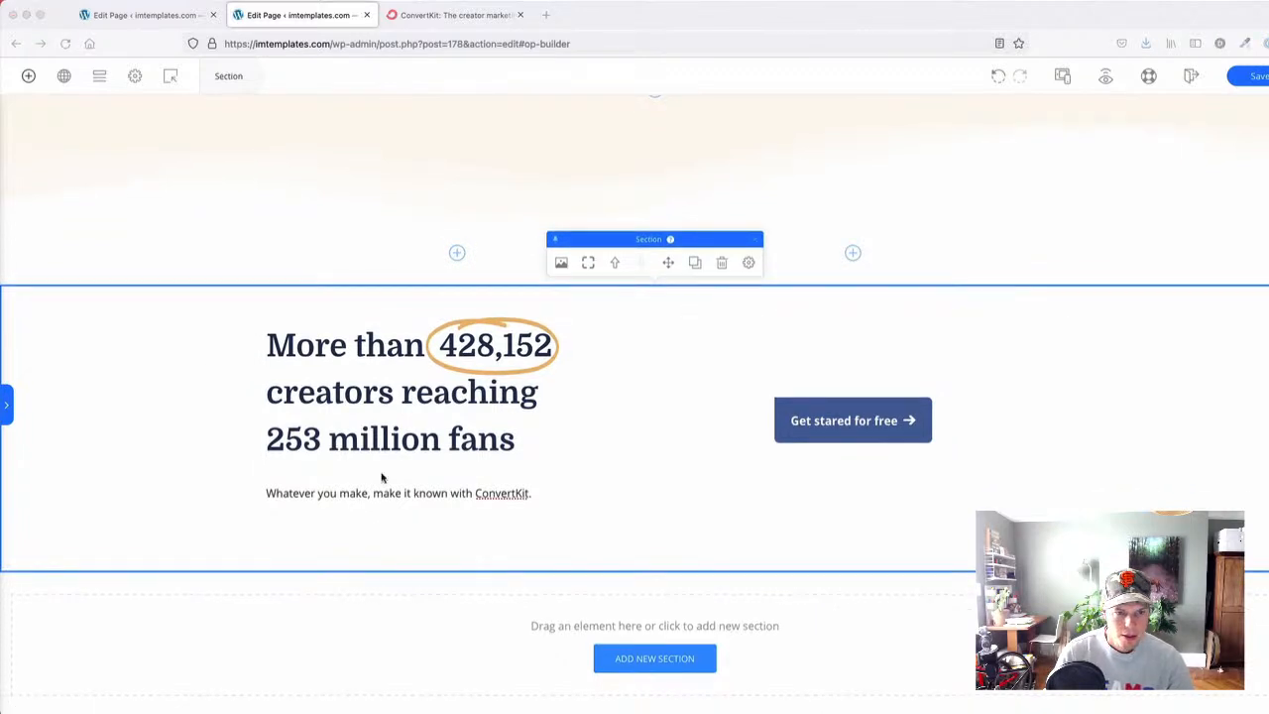
- Replace the subtext under the creators headline with "Some of your favorite creators use ConvertKit to connect with their audience."
click(347, 498)
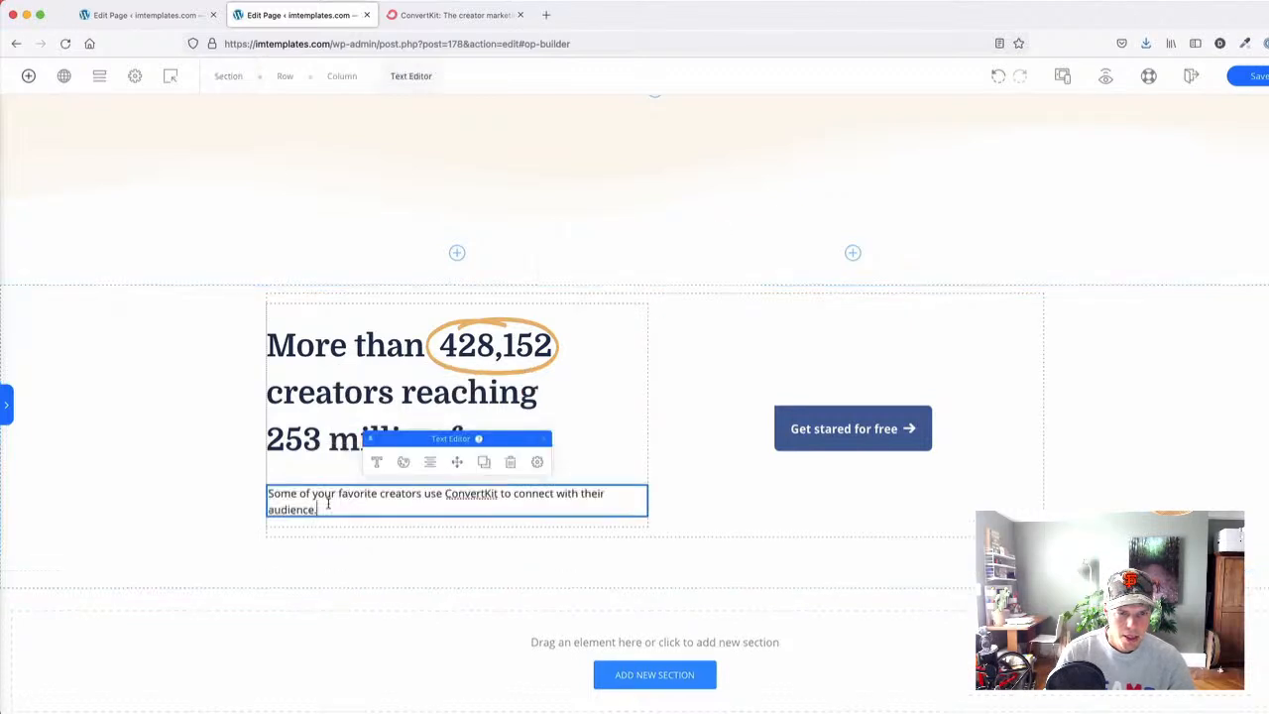
click(451, 16)
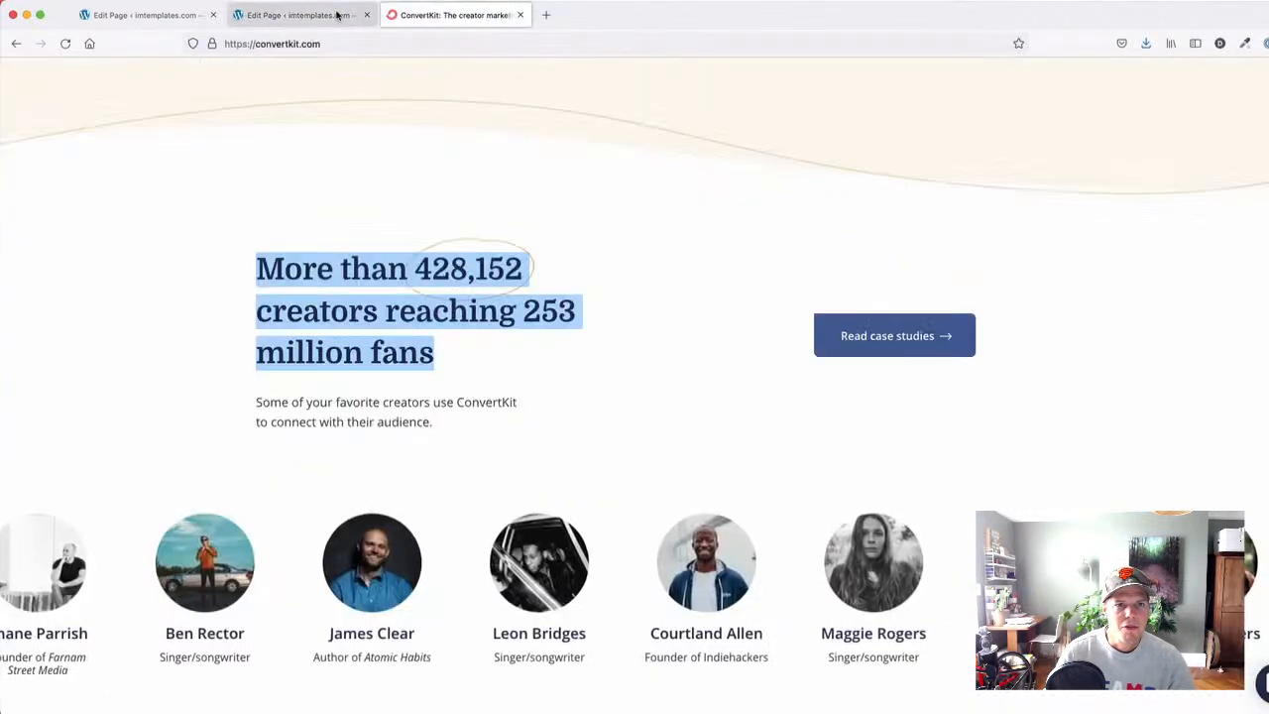
click(330, 12)
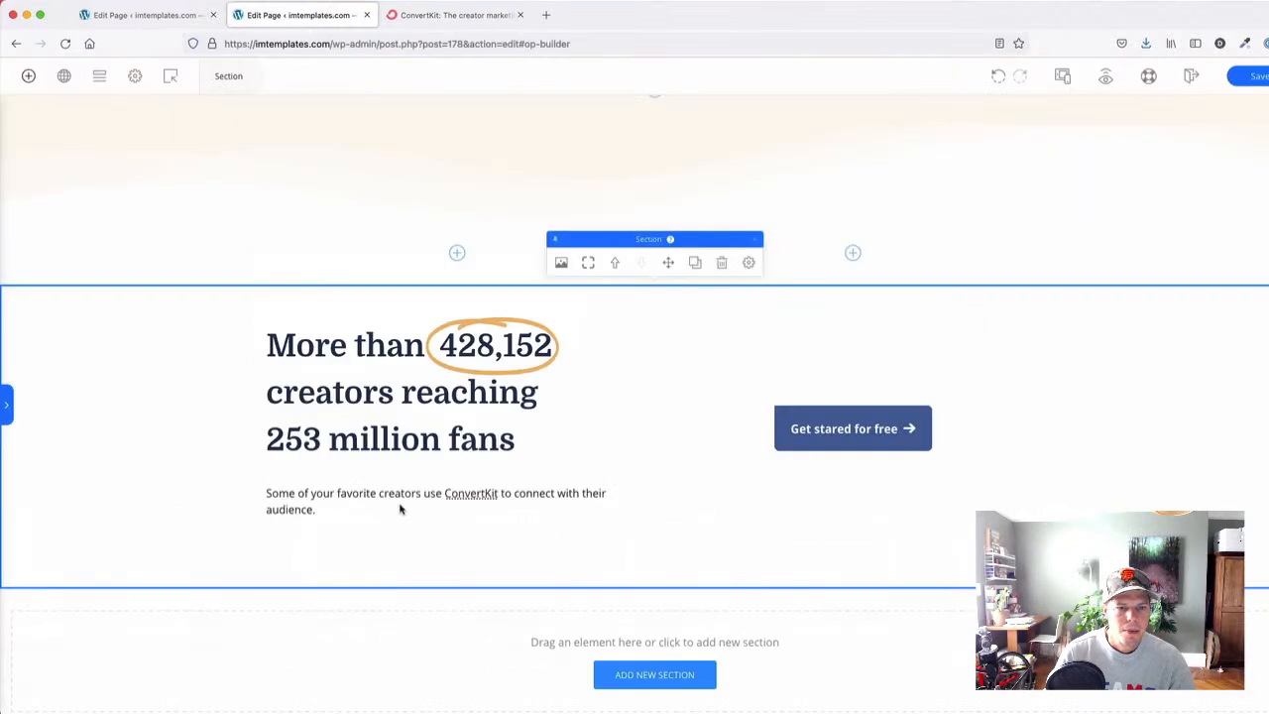
- Limit the creators subtext to a maximum width of 63% and align the element left, matching ConvertKit's line break
click(535, 496)
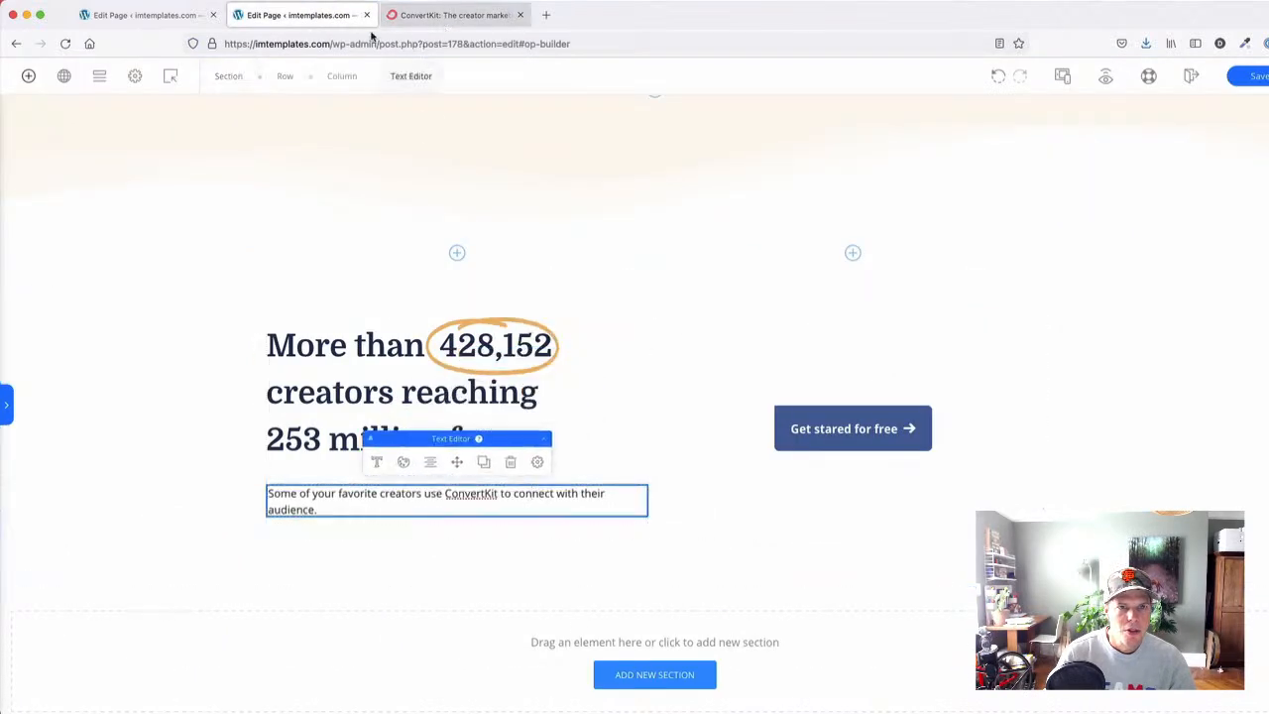
click(420, 15)
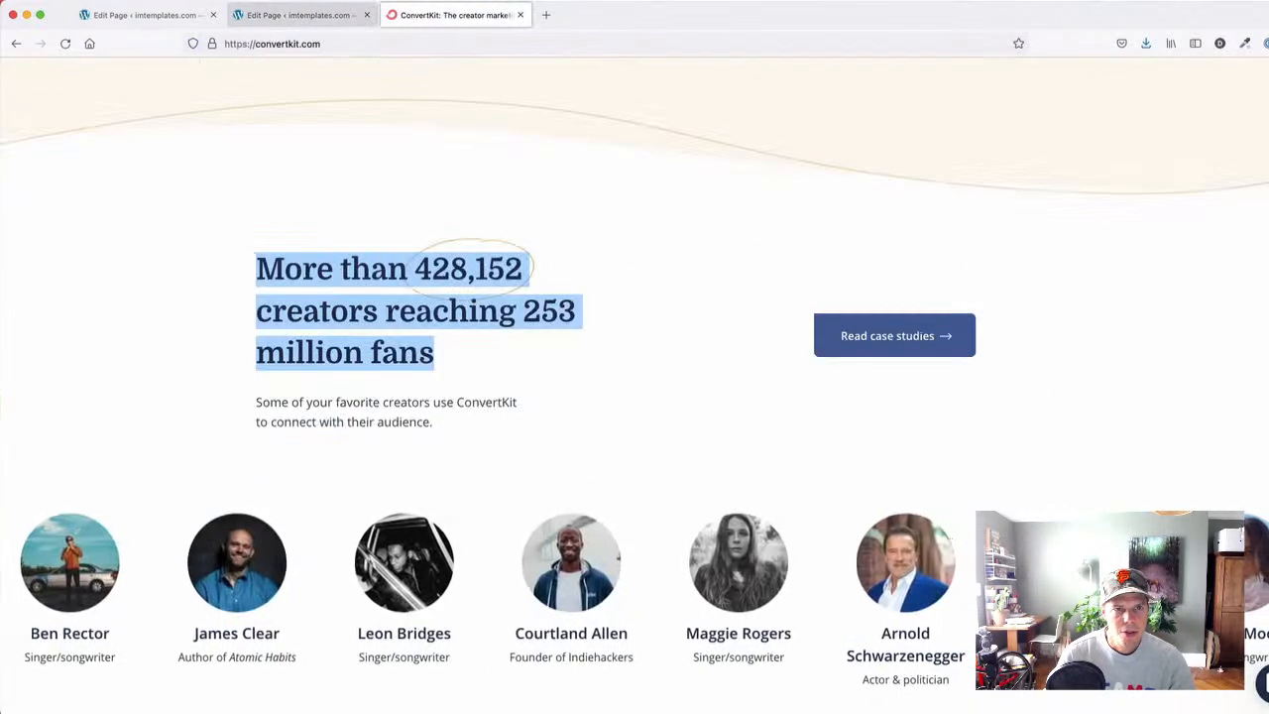
click(290, 18)
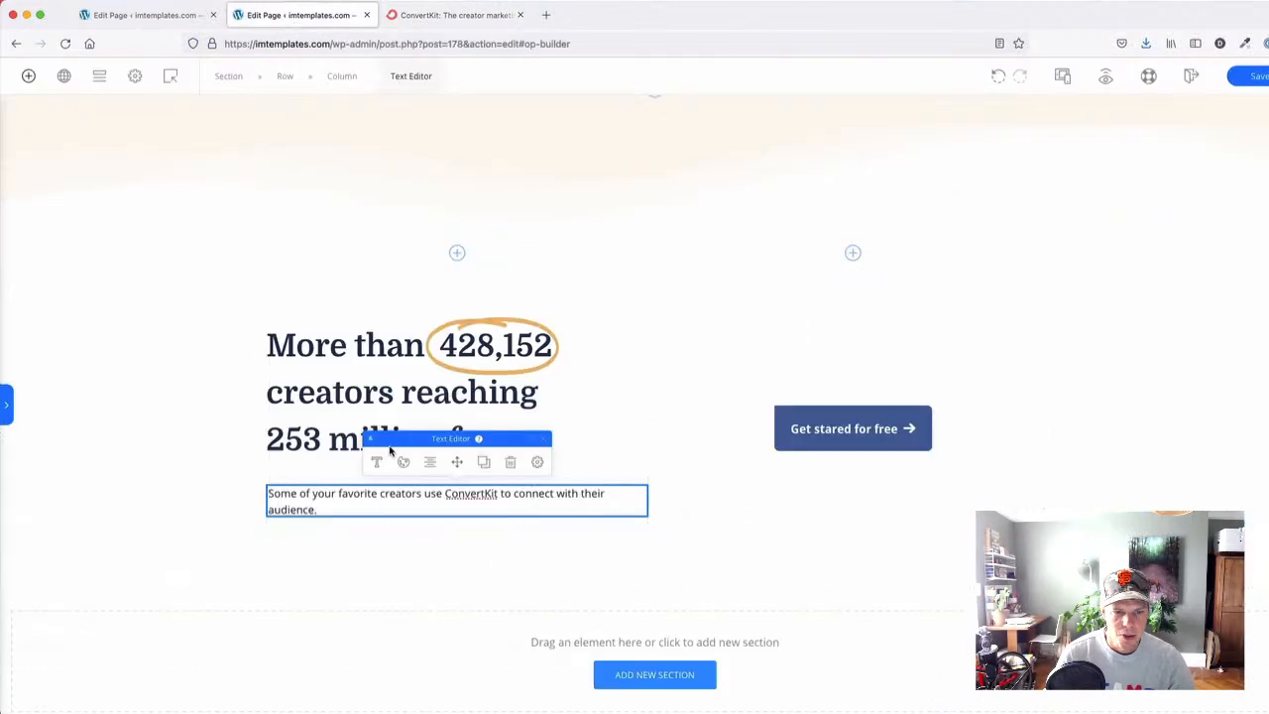
click(537, 463)
drag(679, 618, 645, 618)
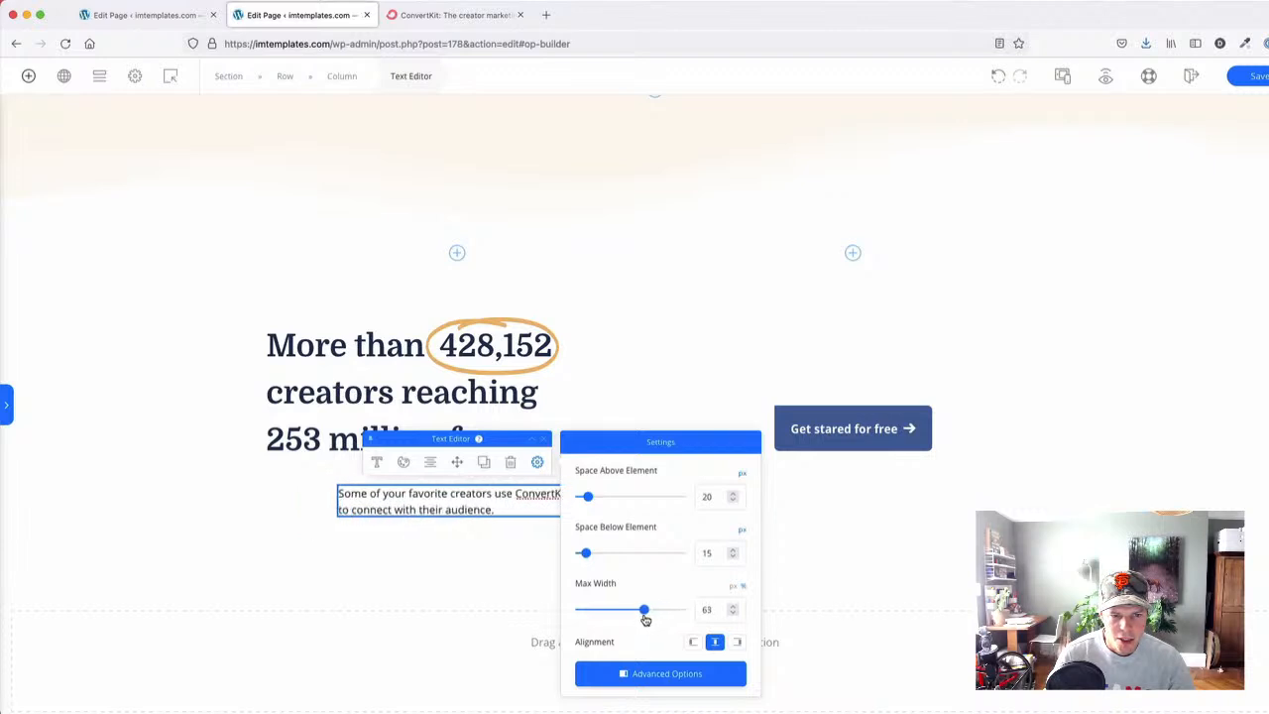
click(694, 642)
click(181, 505)
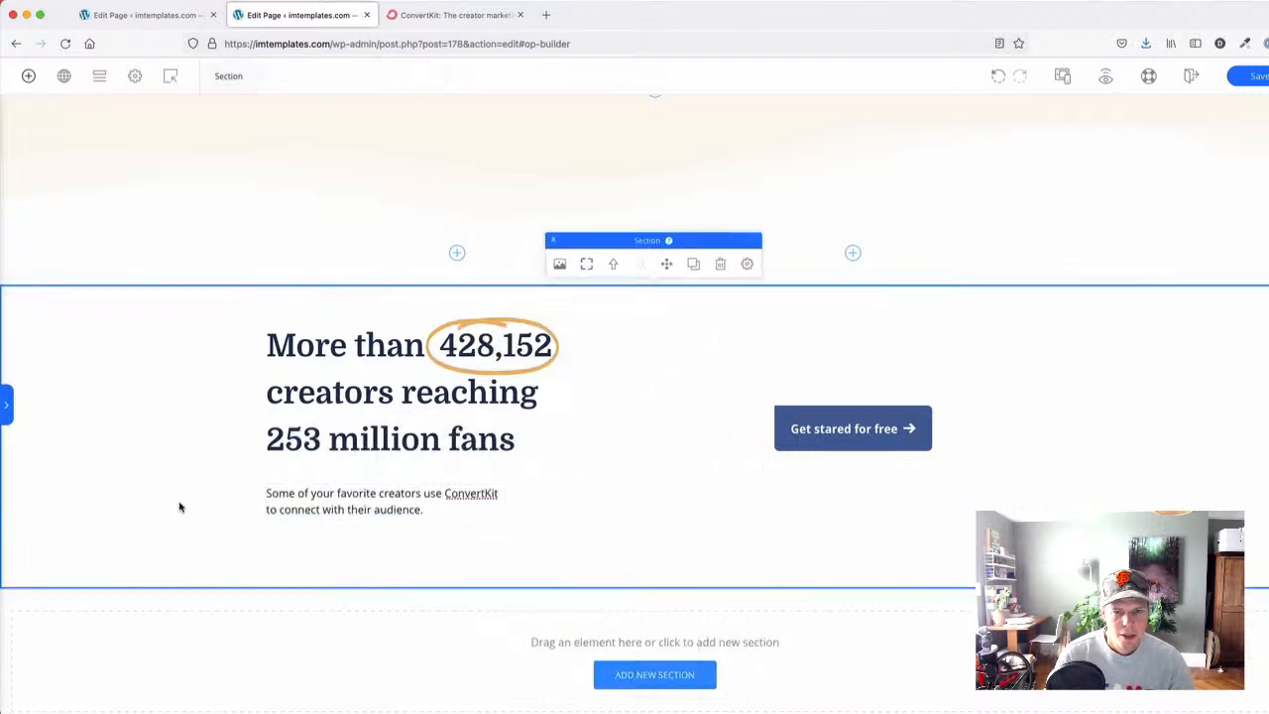
- Add two single-column sections below the creators section on the OptimizePress page and save the page
click(451, 15)
scroll(233, 328, down, 4)
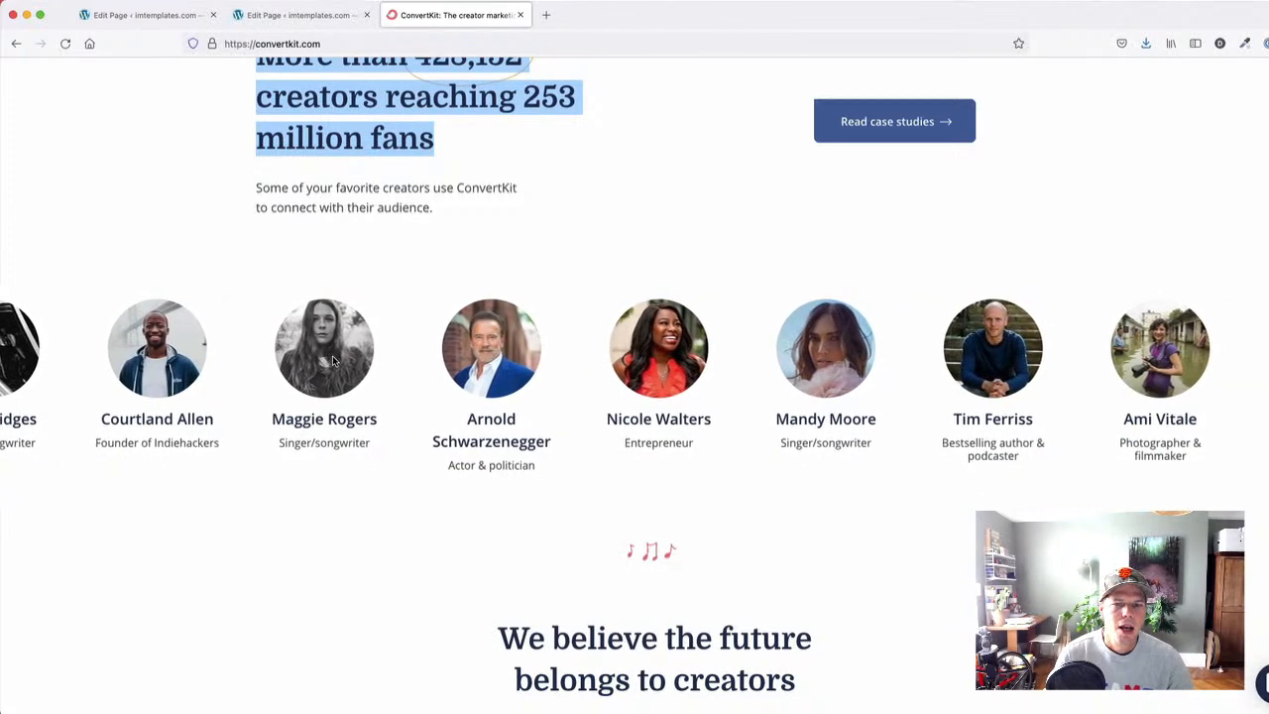
click(330, 14)
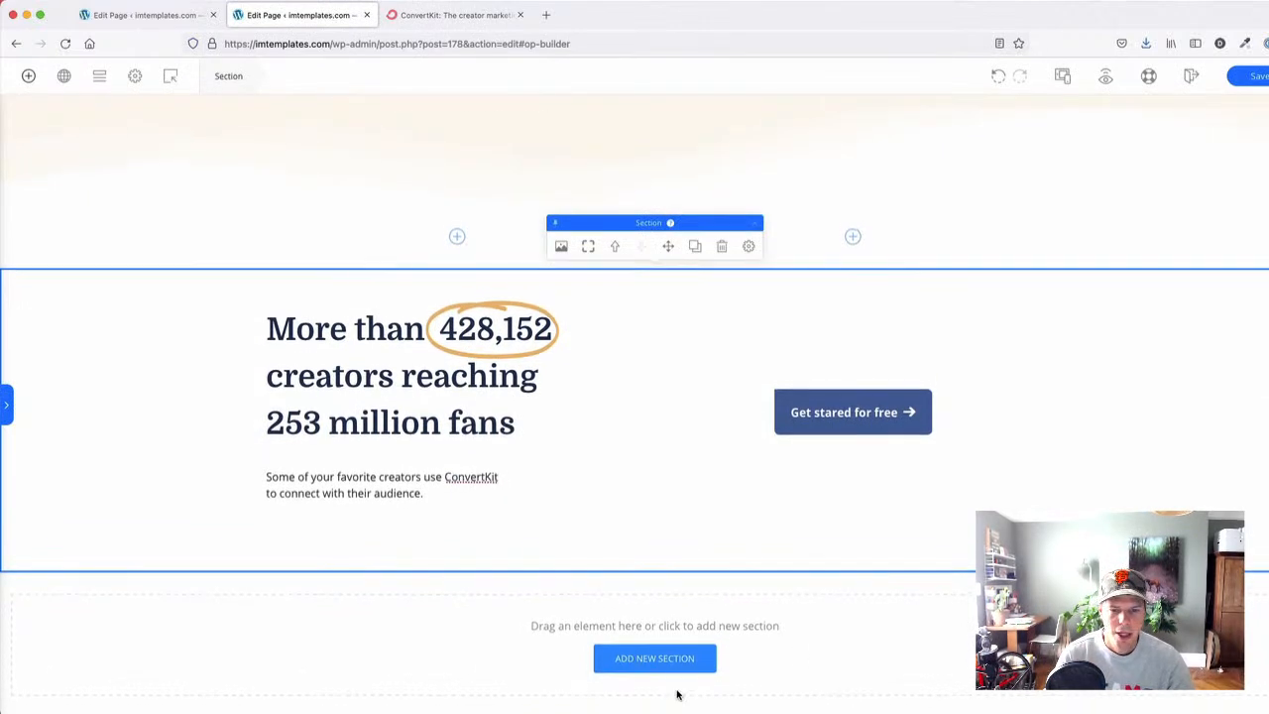
click(656, 659)
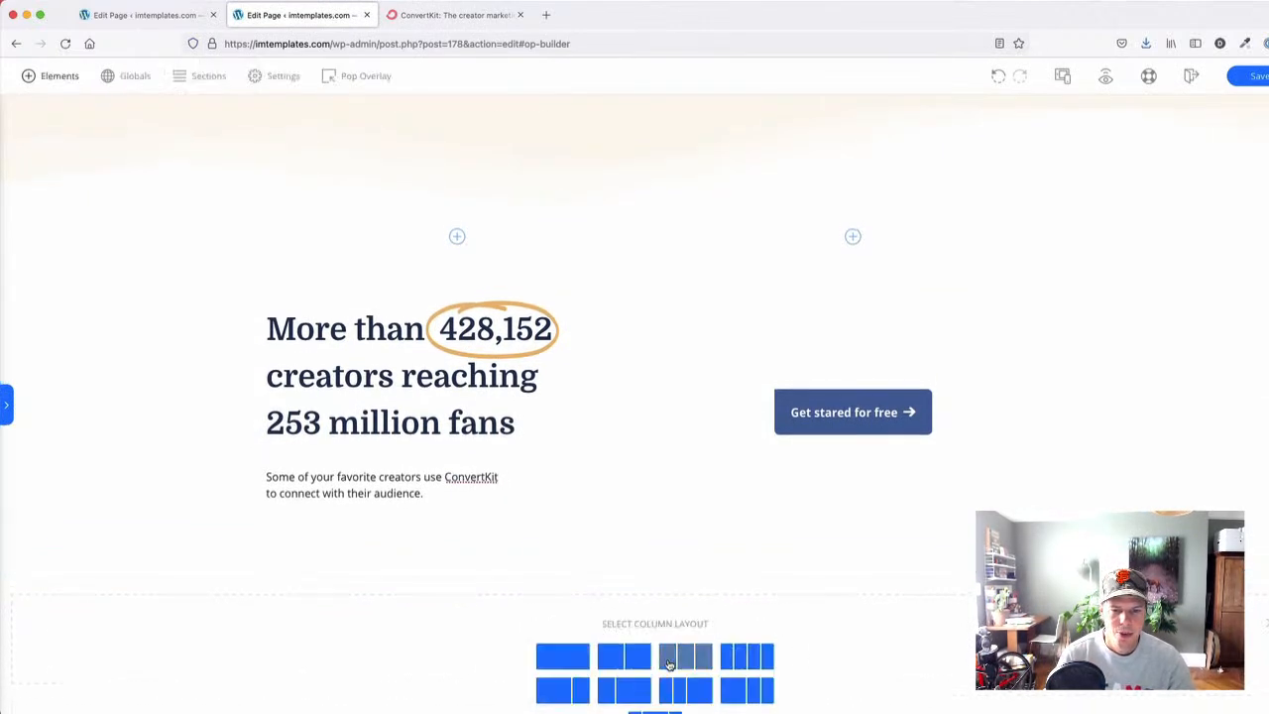
click(1257, 76)
scroll(674, 394, down, 2)
click(683, 658)
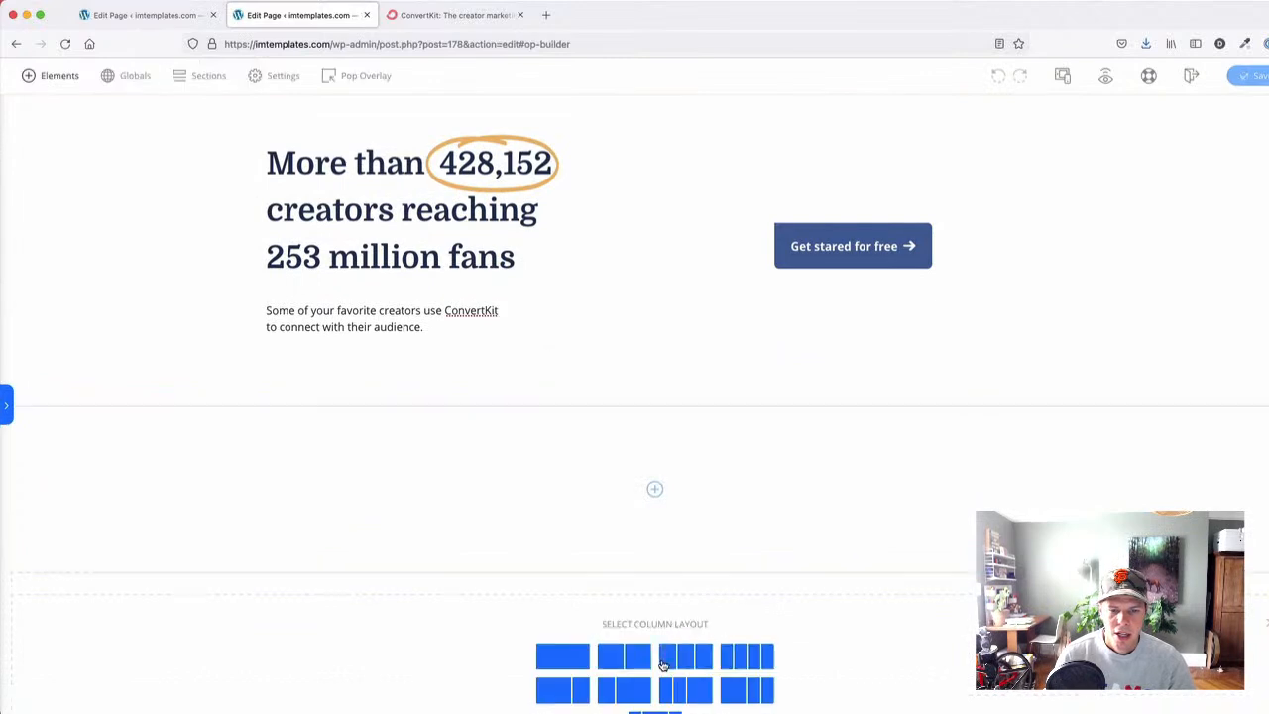
scroll(563, 433, down, 1)
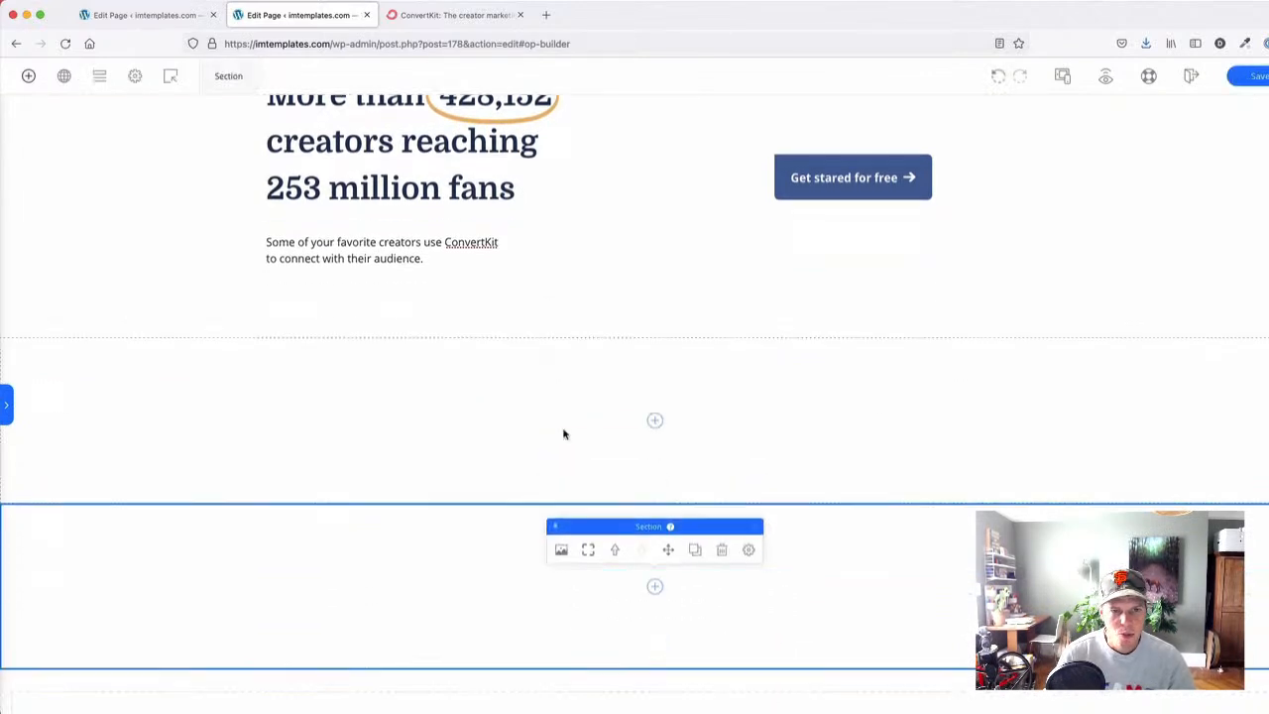
- On the ConvertKit page, sample the page background colour below the row of creator portraits
click(461, 18)
scroll(601, 287, down, 2)
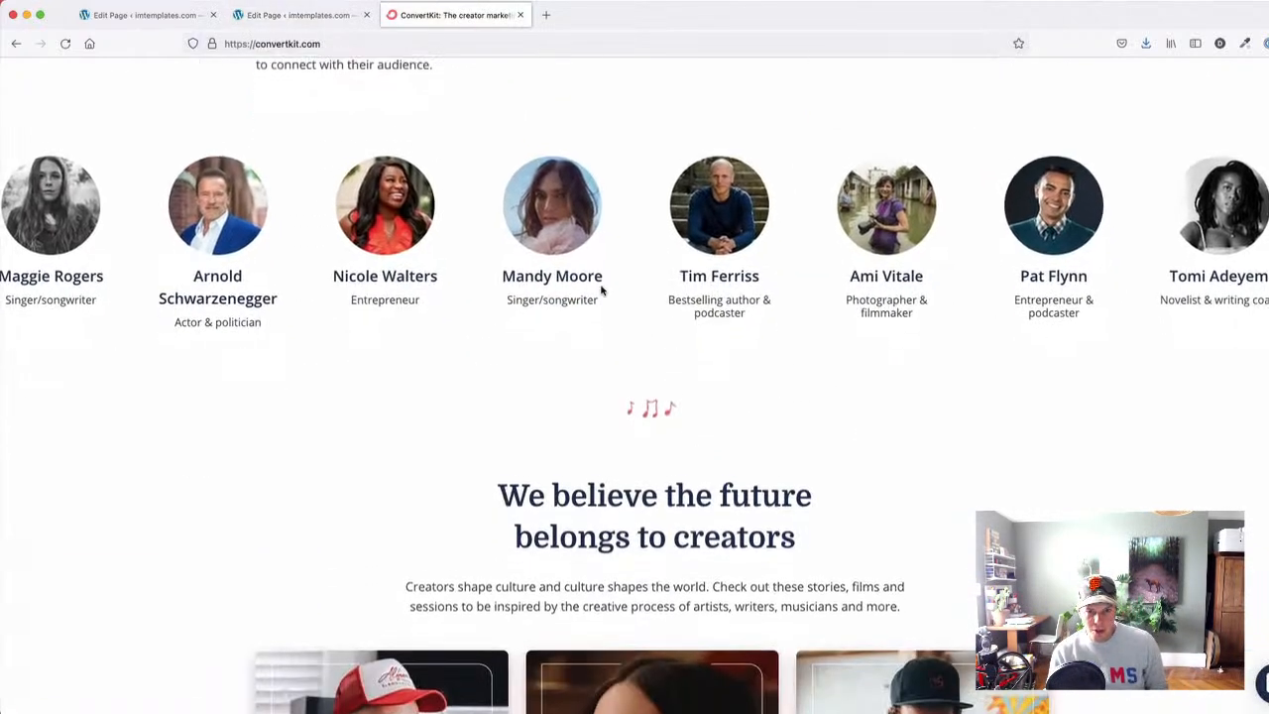
scroll(601, 288, up, 2)
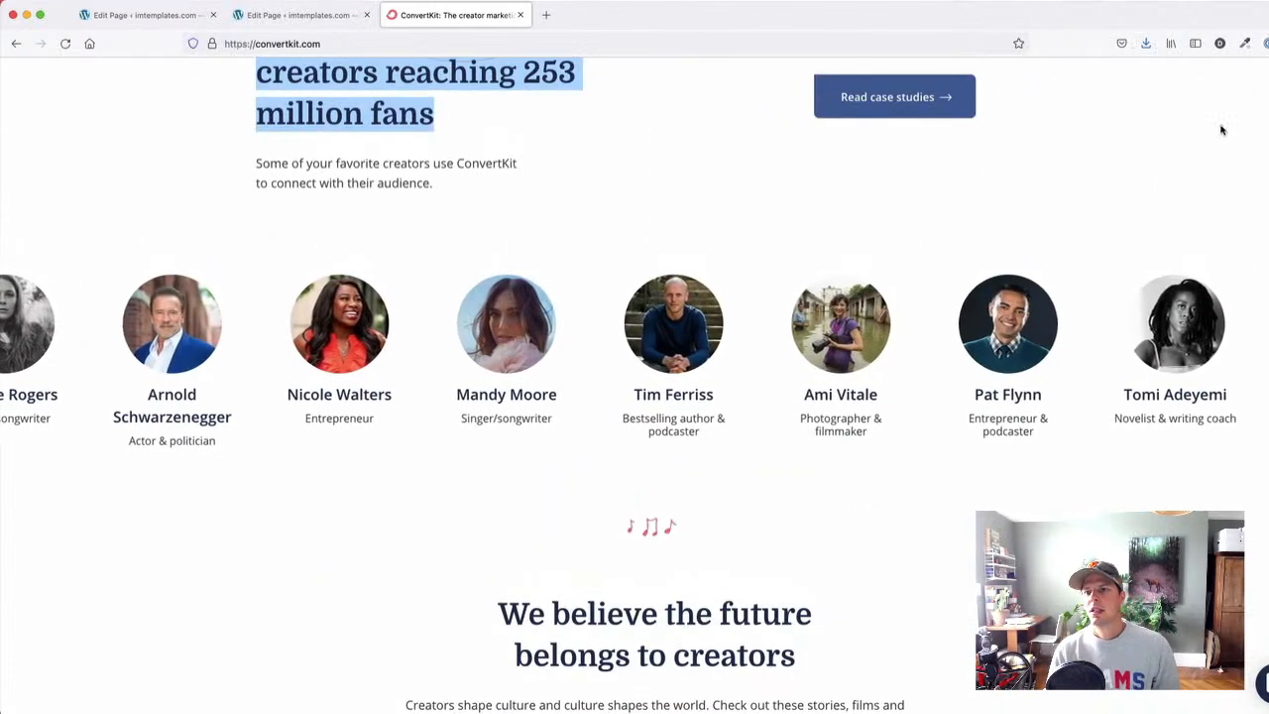
click(1245, 43)
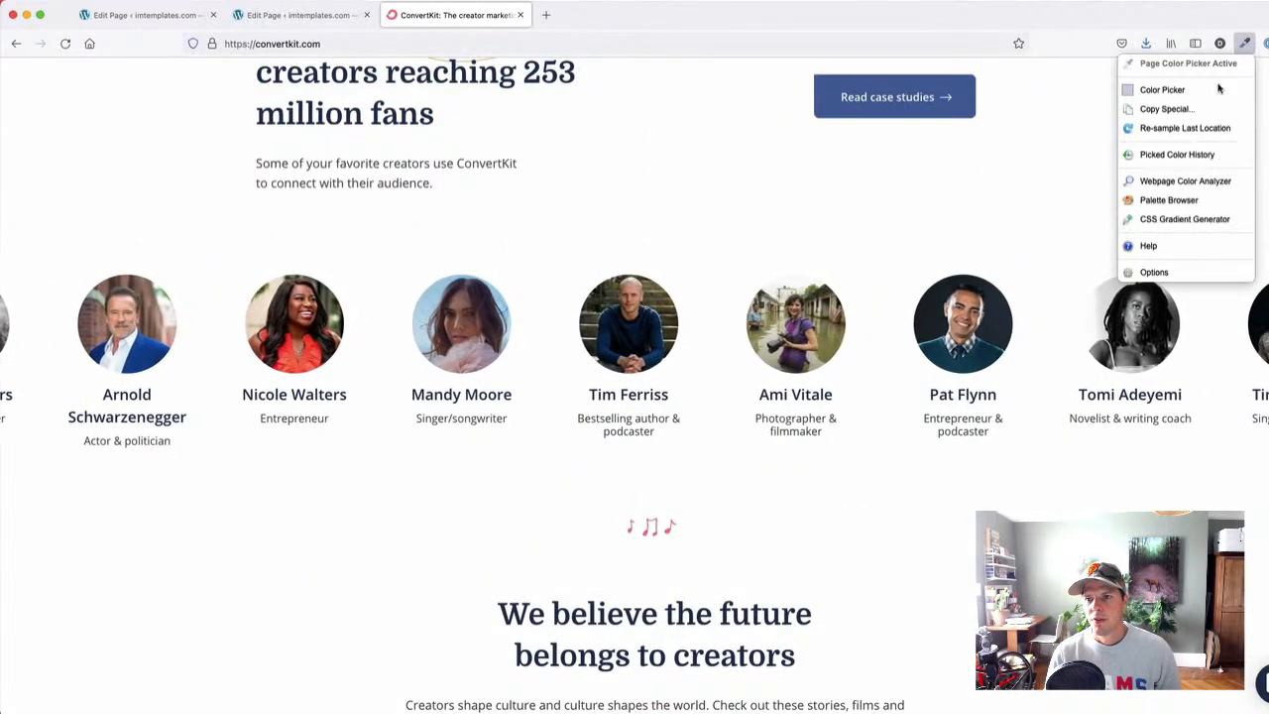
click(1180, 64)
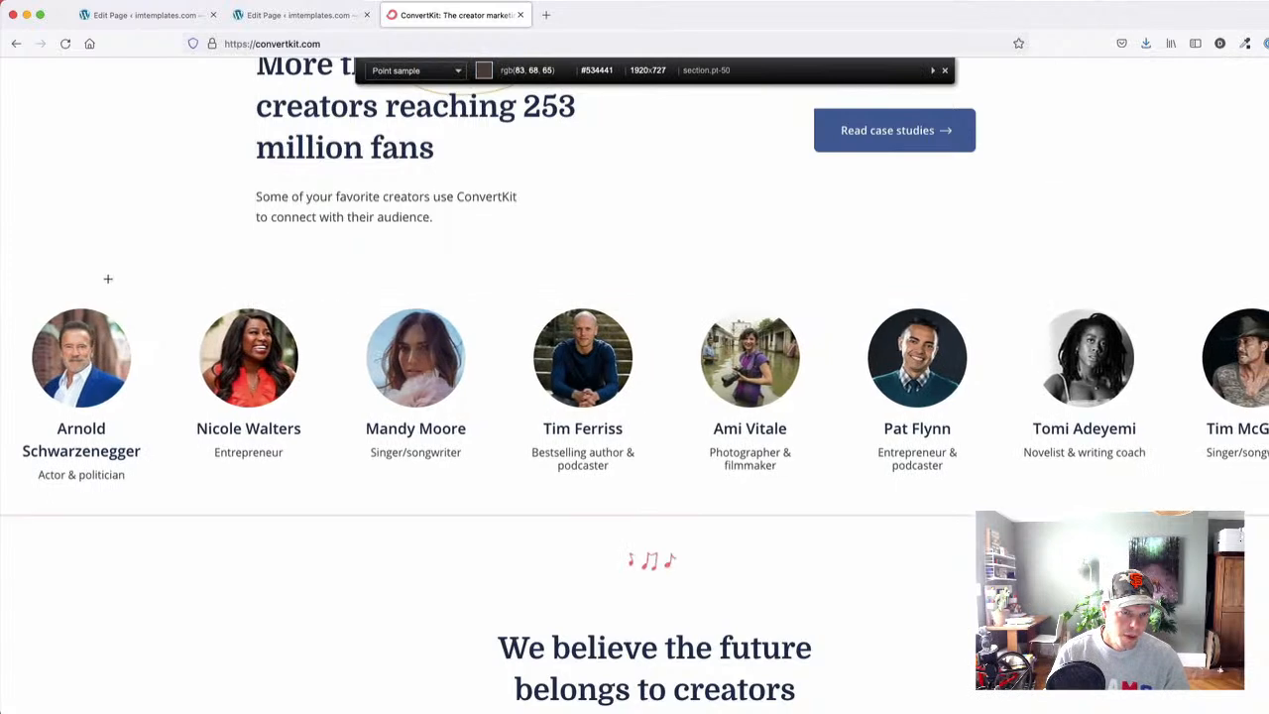
click(238, 582)
- Back on the OptimizePress page, search the elements for "test" and add a Testimonial element to the first empty section
click(301, 16)
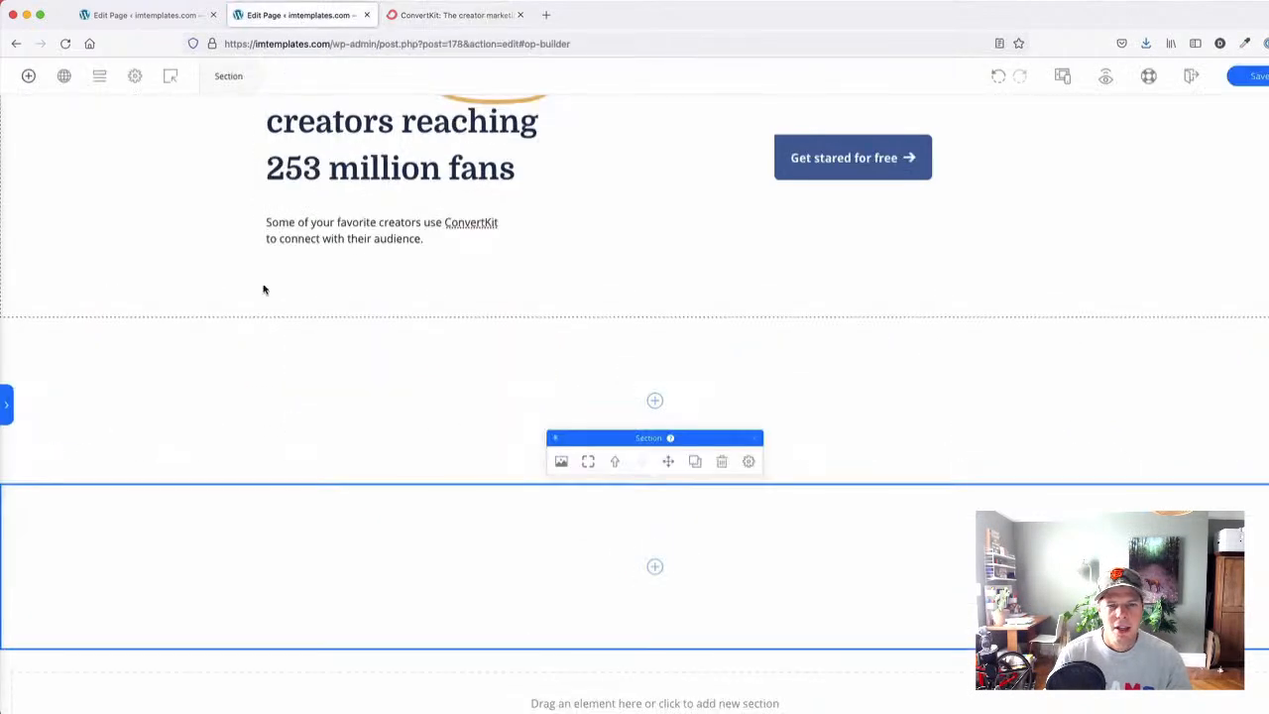
click(30, 76)
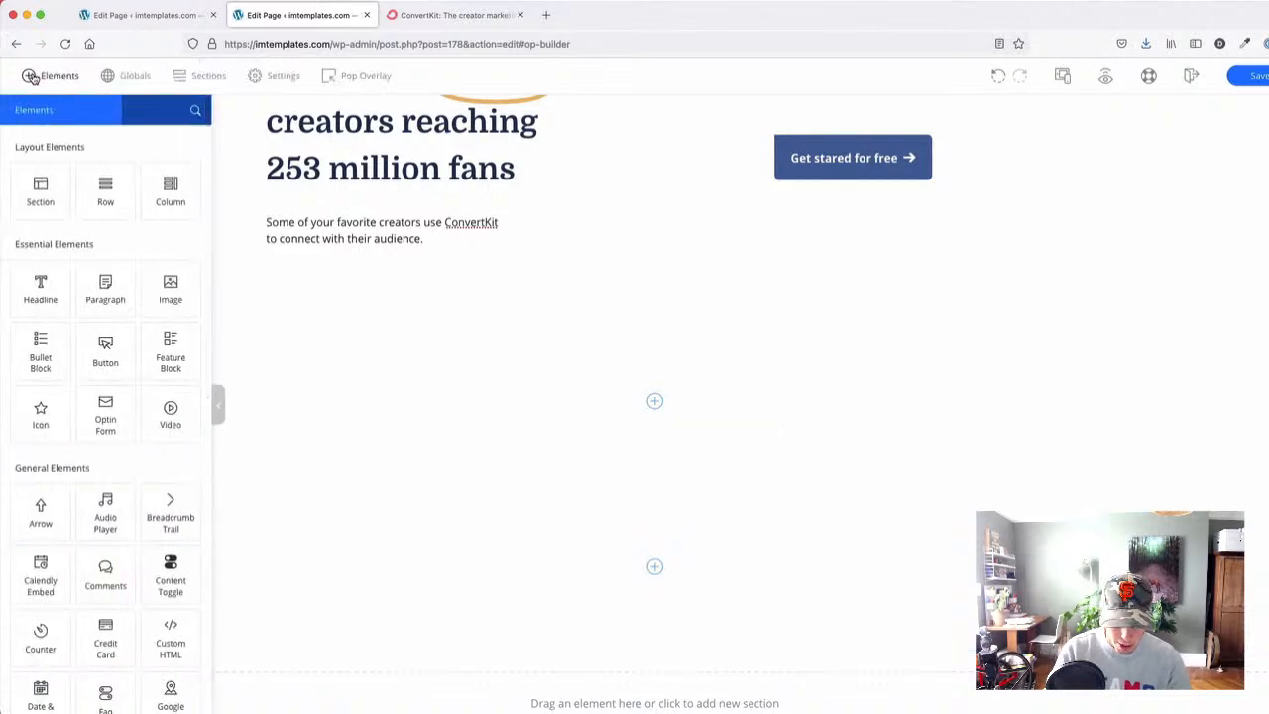
text(test)
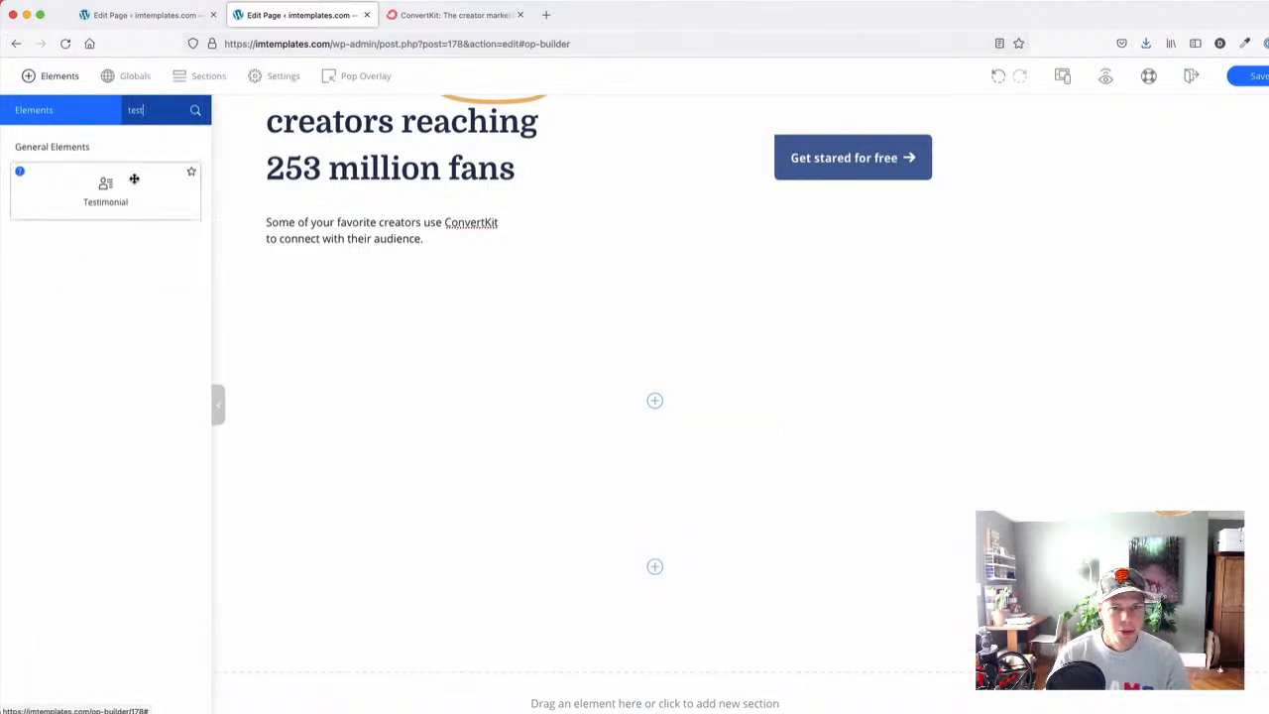
drag(601, 425, 624, 402)
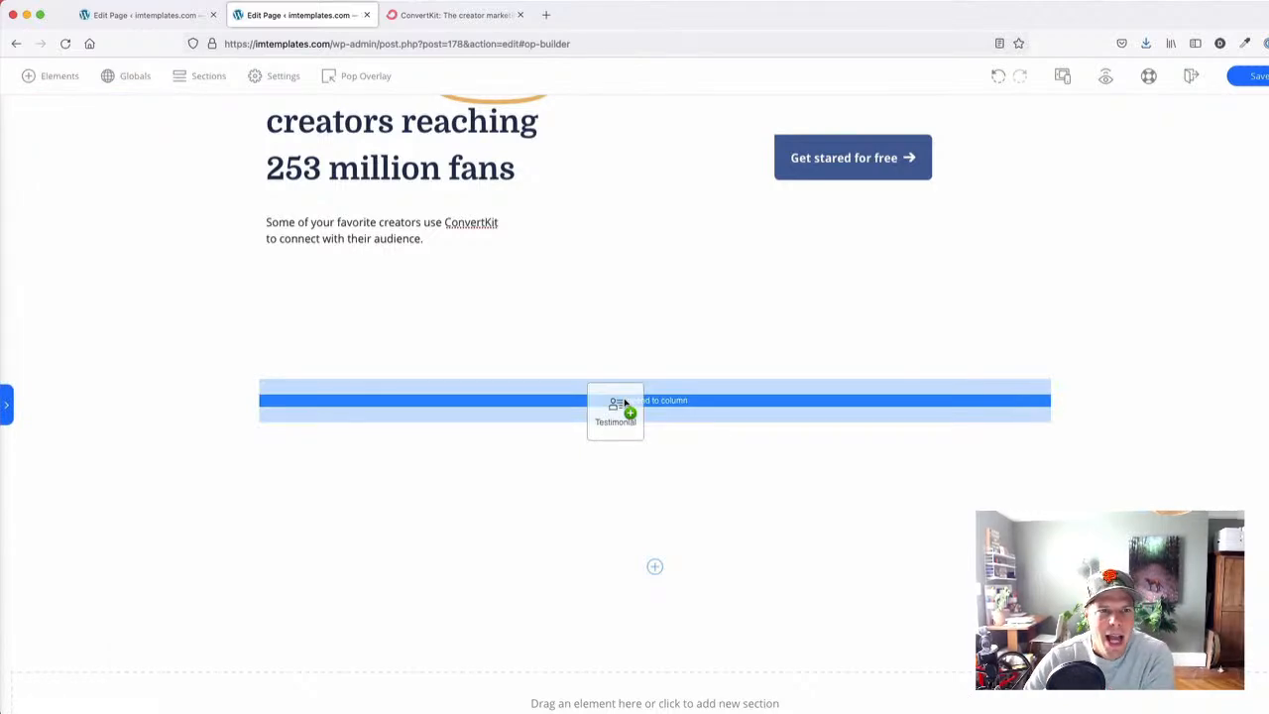
drag(624, 401, 624, 400)
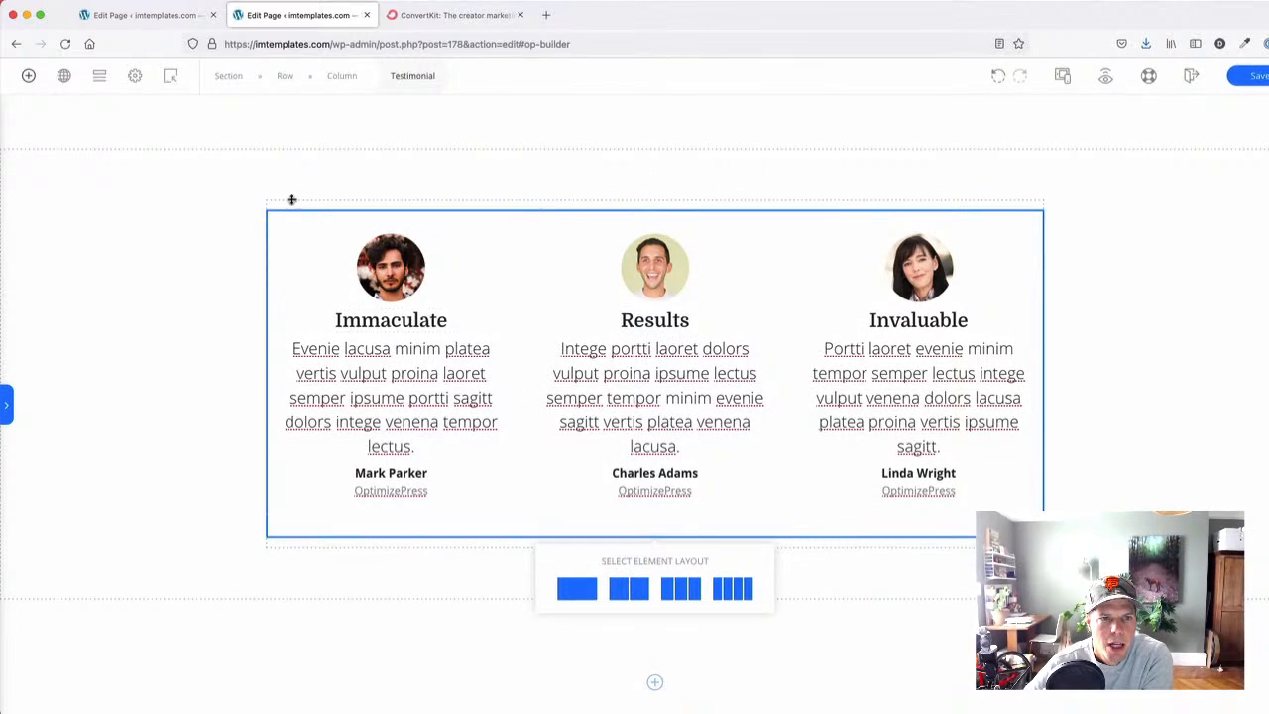
- Set the testimonial row's width to 2000 px so it spans the page like ConvertKit's creator row
click(444, 16)
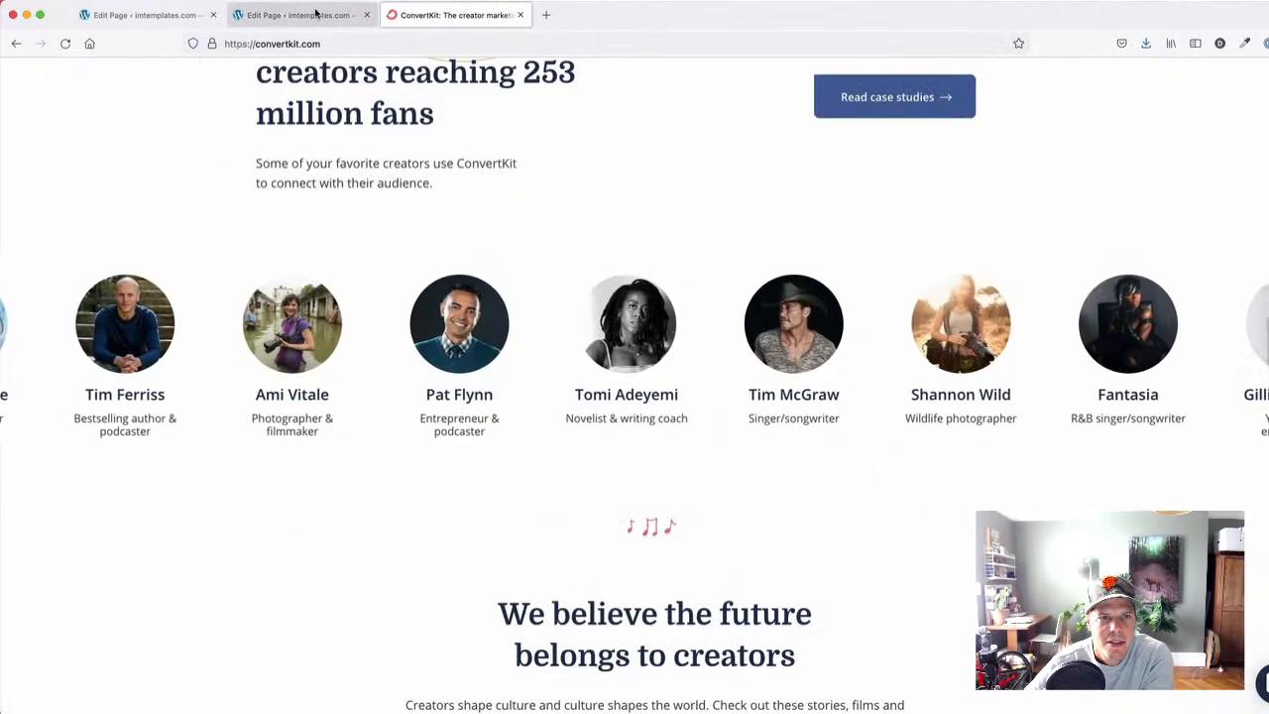
click(316, 14)
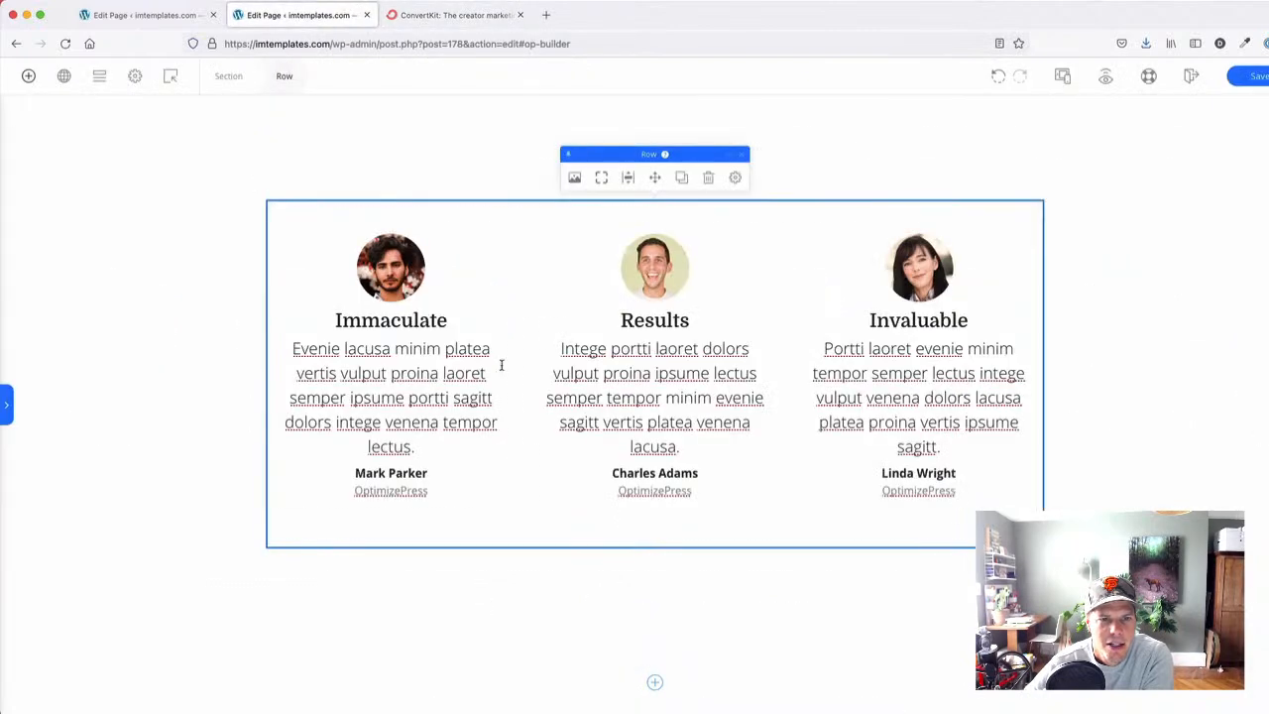
click(734, 177)
drag(833, 324, 955, 349)
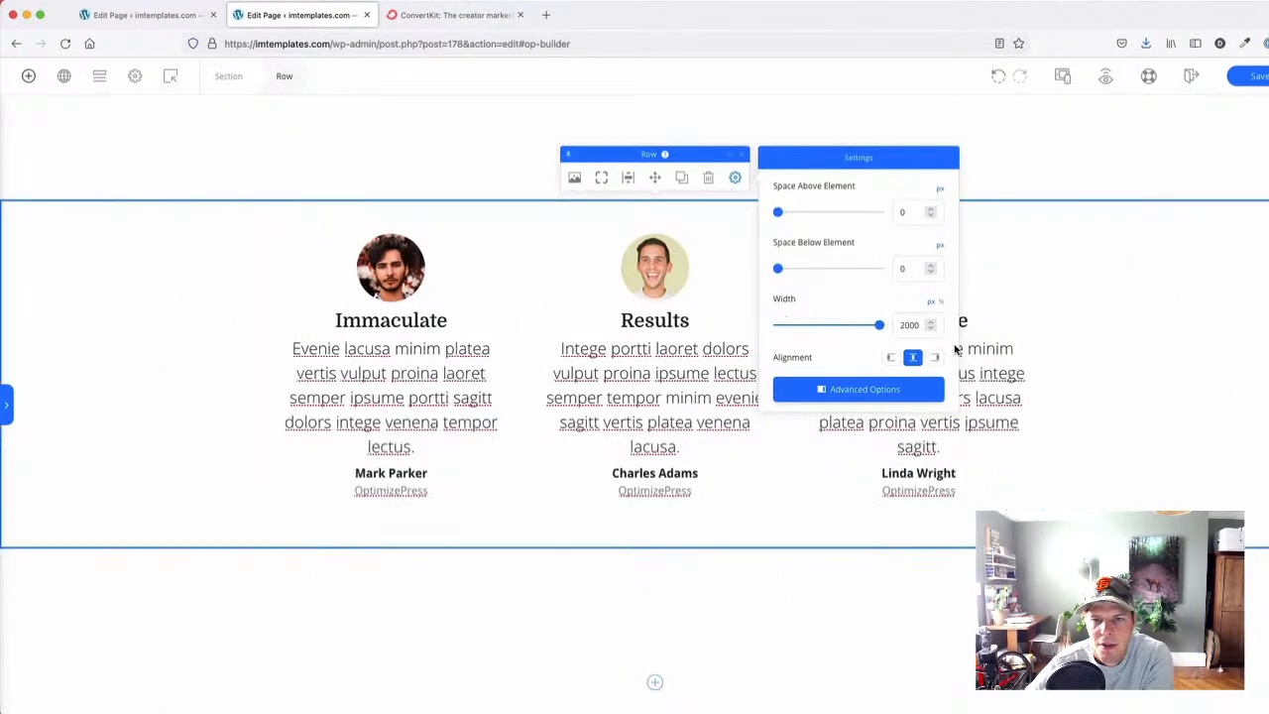
- Set the testimonial element to four columns
click(303, 225)
click(324, 214)
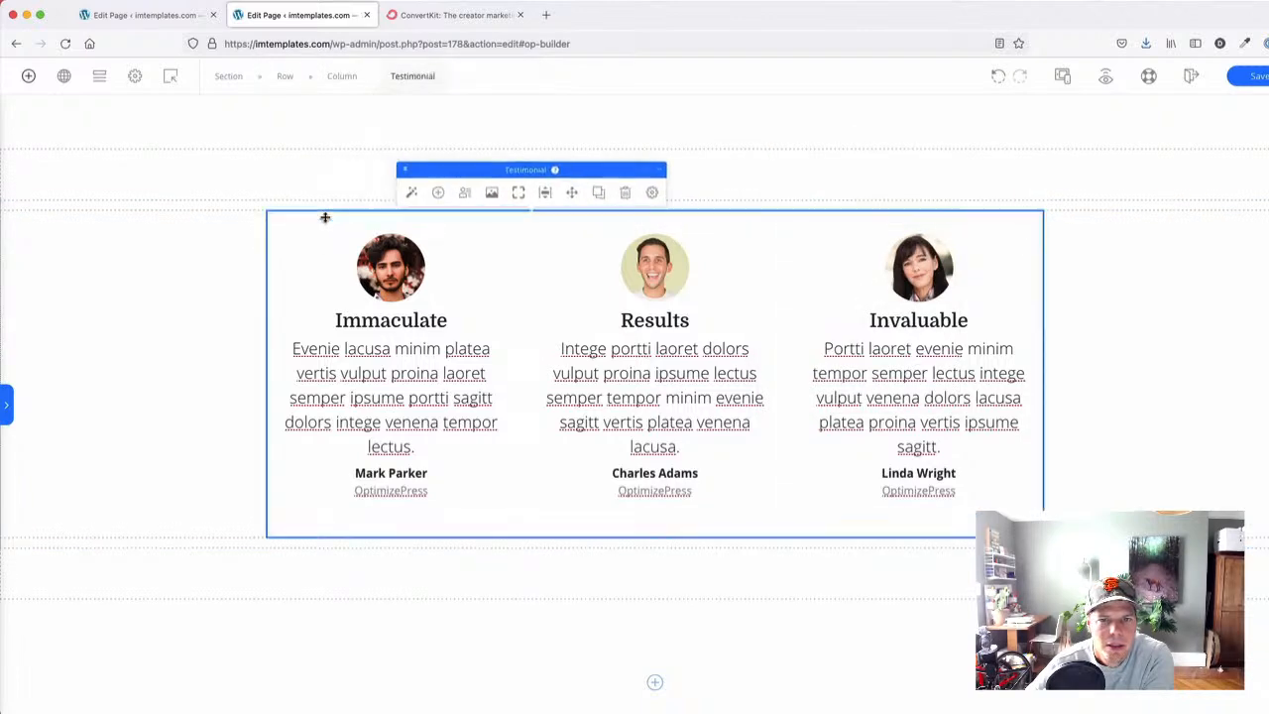
click(586, 189)
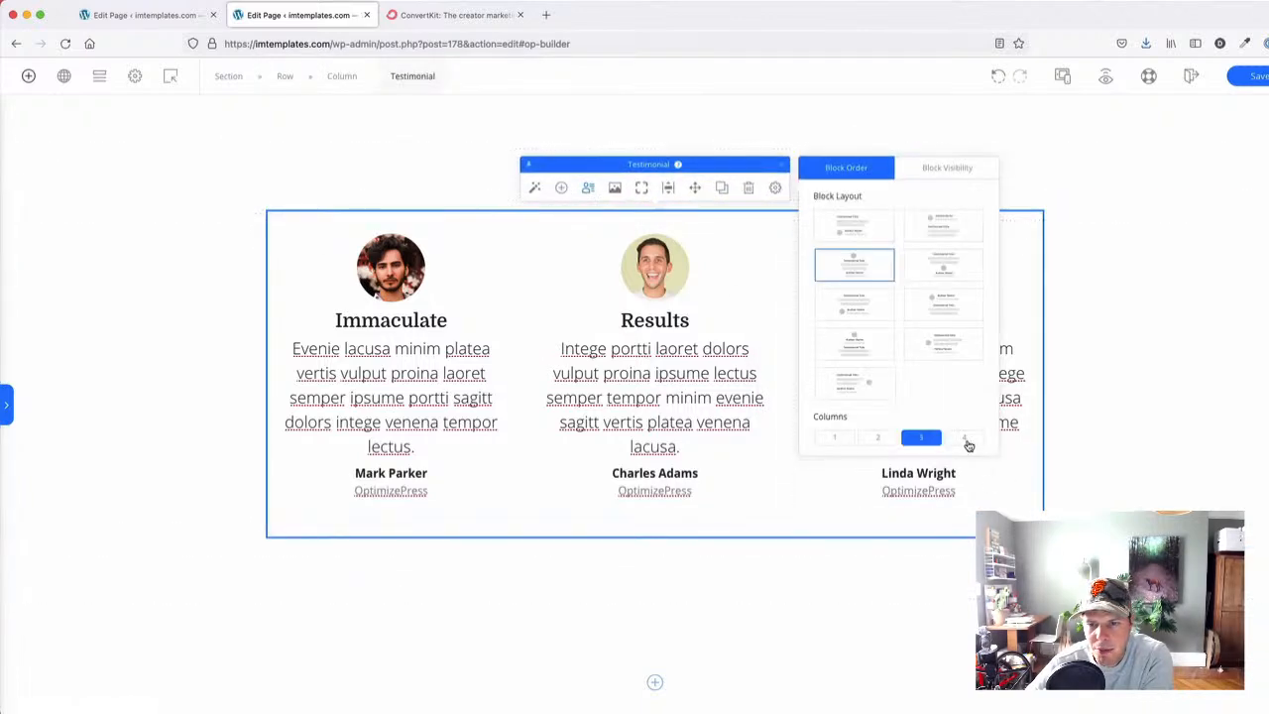
click(961, 435)
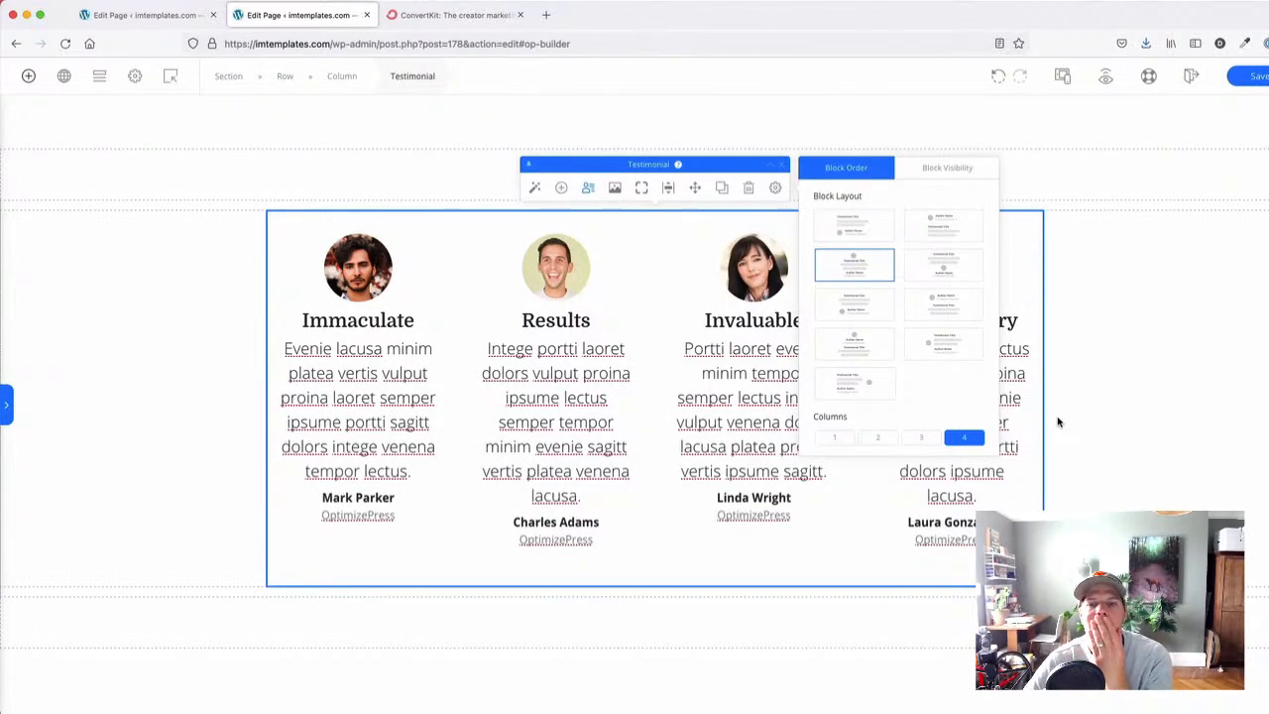
- Duplicate the column holding the testimonials and delete the testimonial element from the copy
click(137, 316)
click(608, 300)
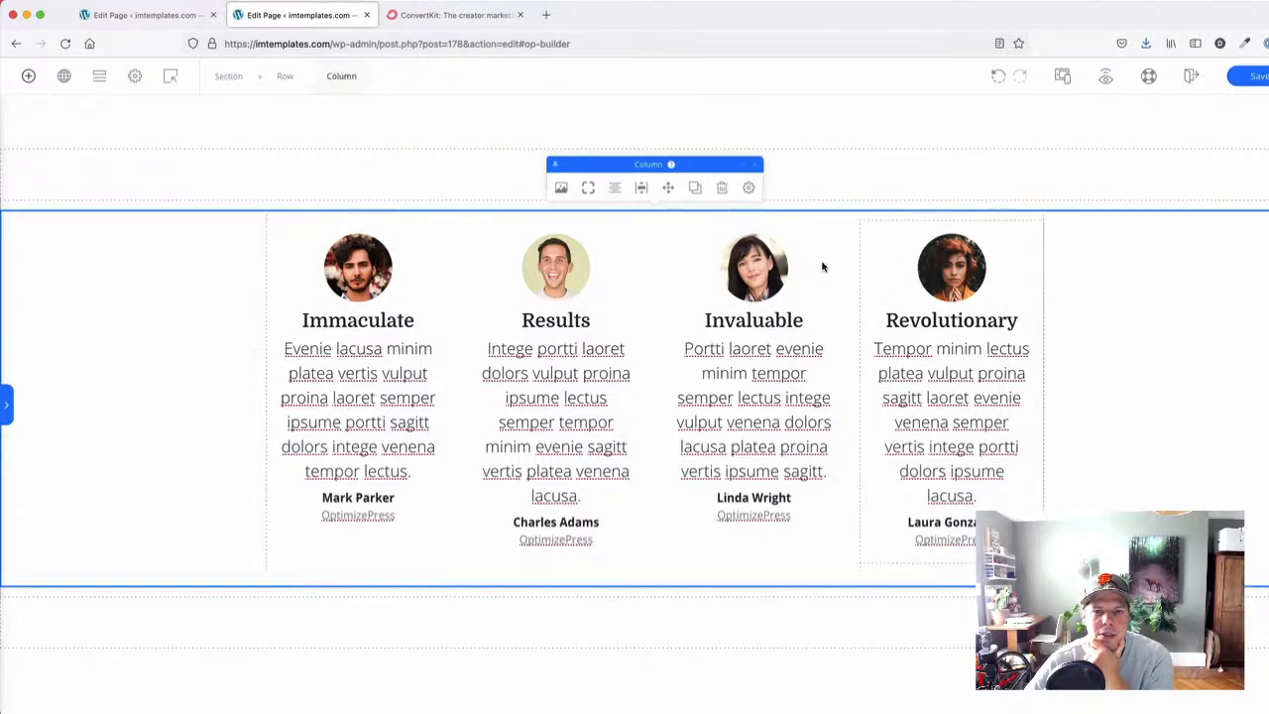
click(695, 189)
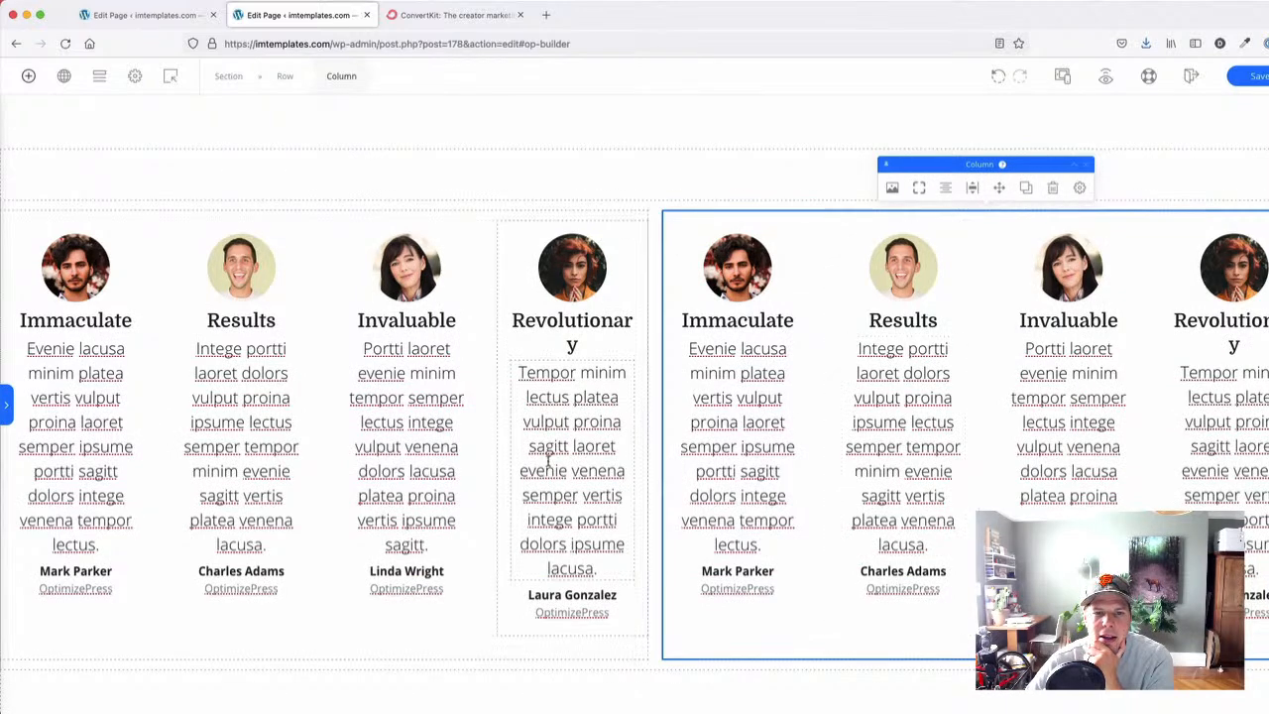
click(1012, 277)
click(431, 80)
click(1080, 191)
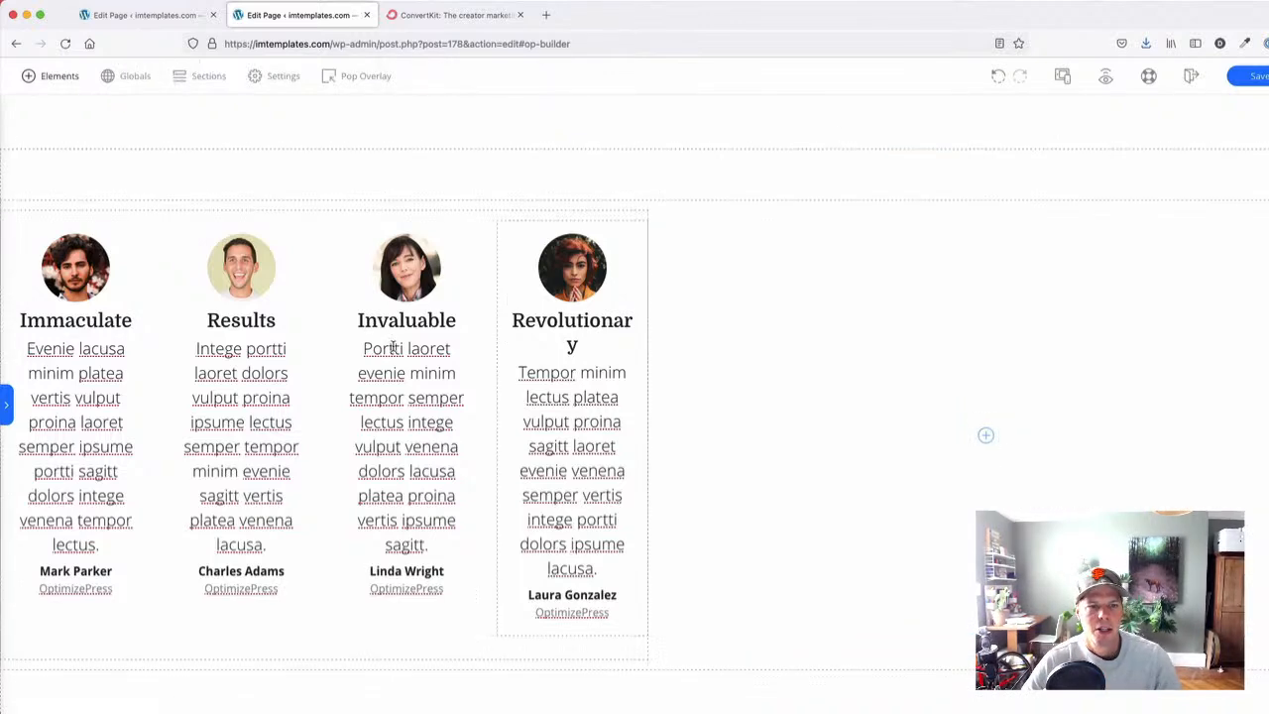
- Using ConvertKit's creator row as reference, try the testimonial's title, avatar, company, author and logo visibility options, restoring each one
click(455, 18)
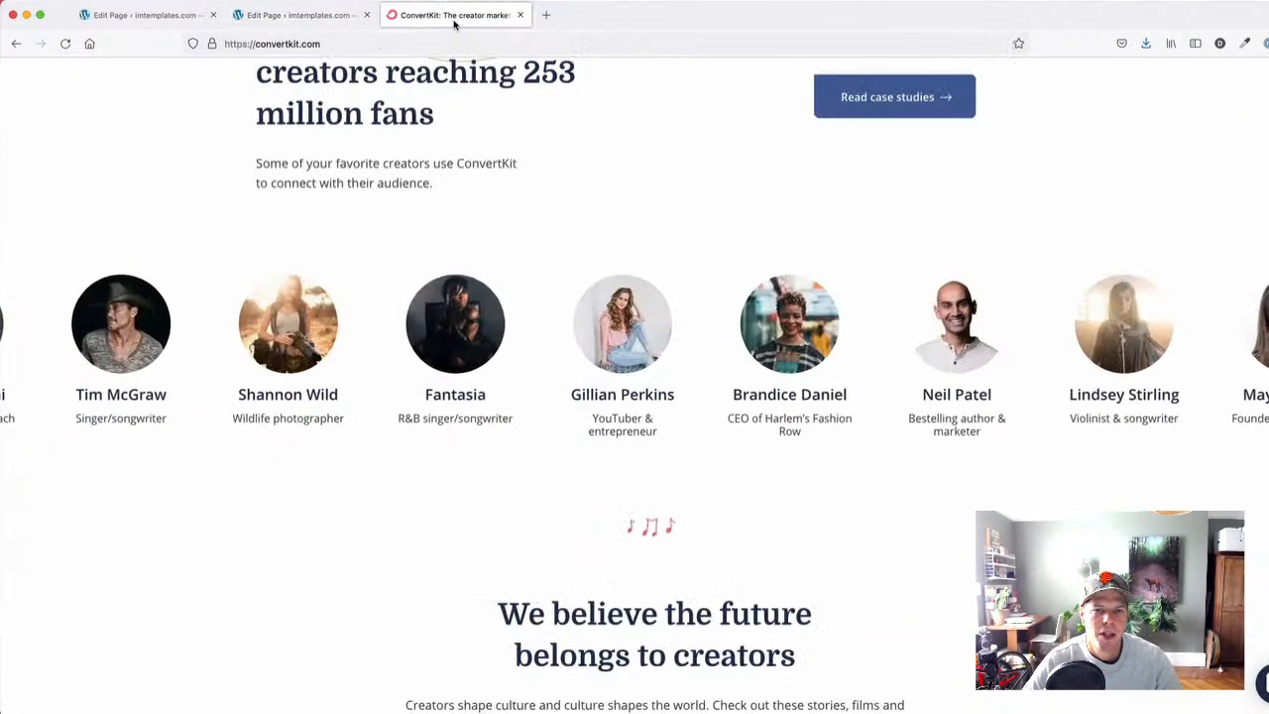
click(331, 18)
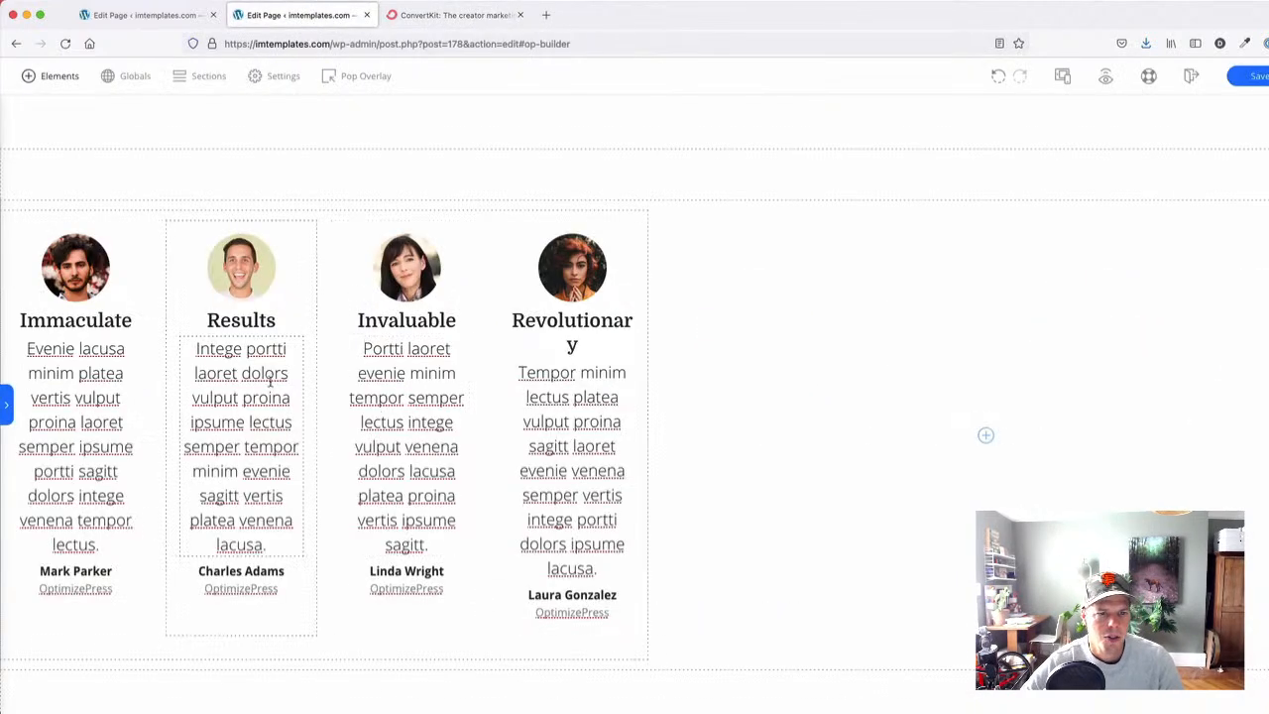
click(427, 14)
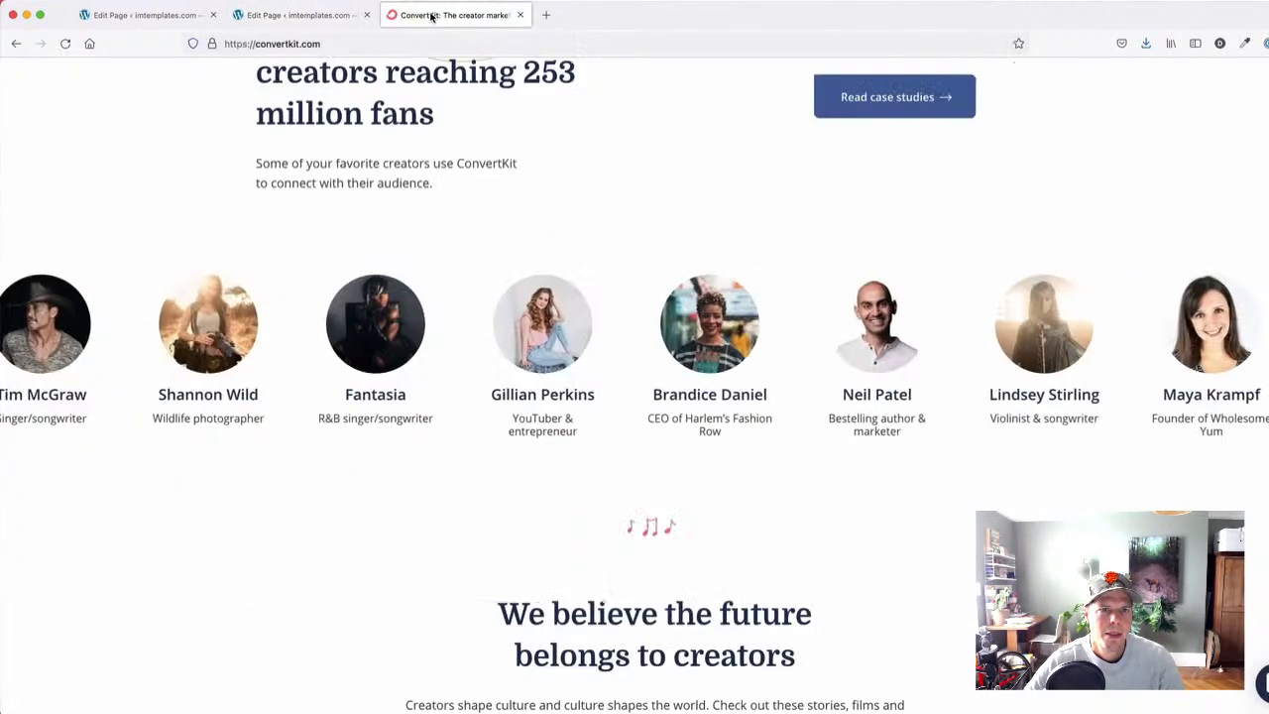
click(317, 14)
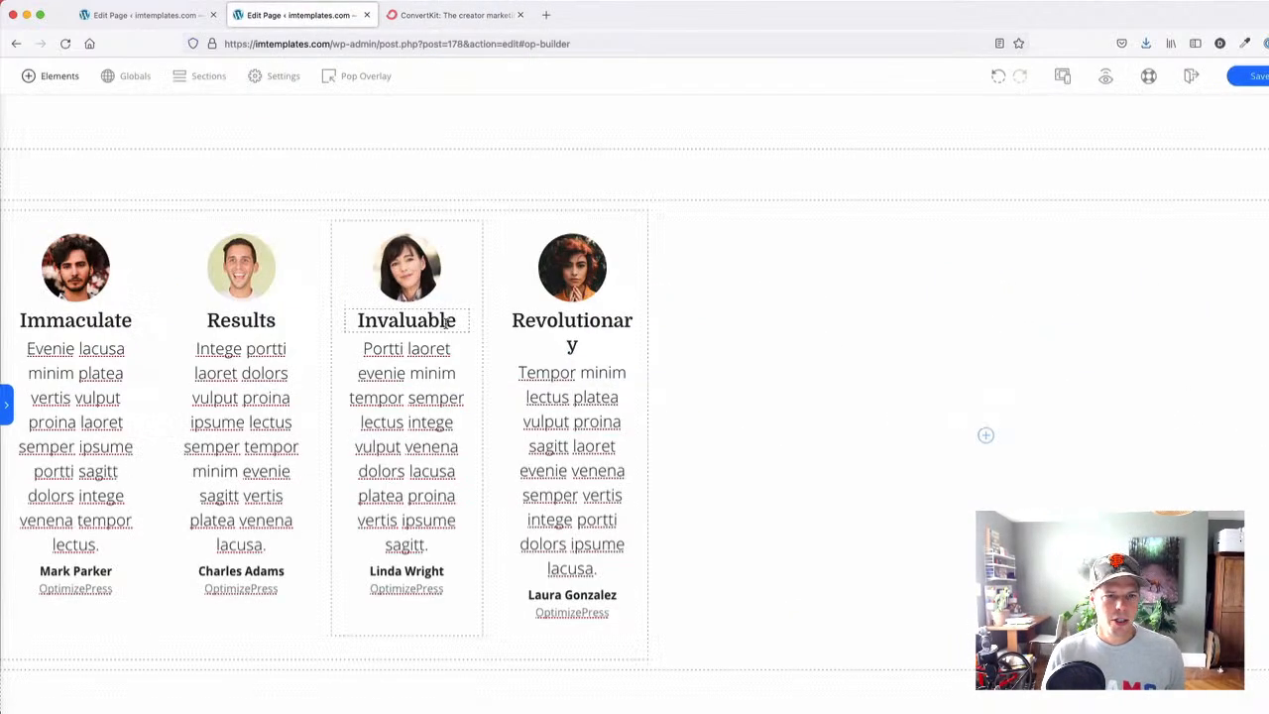
click(412, 392)
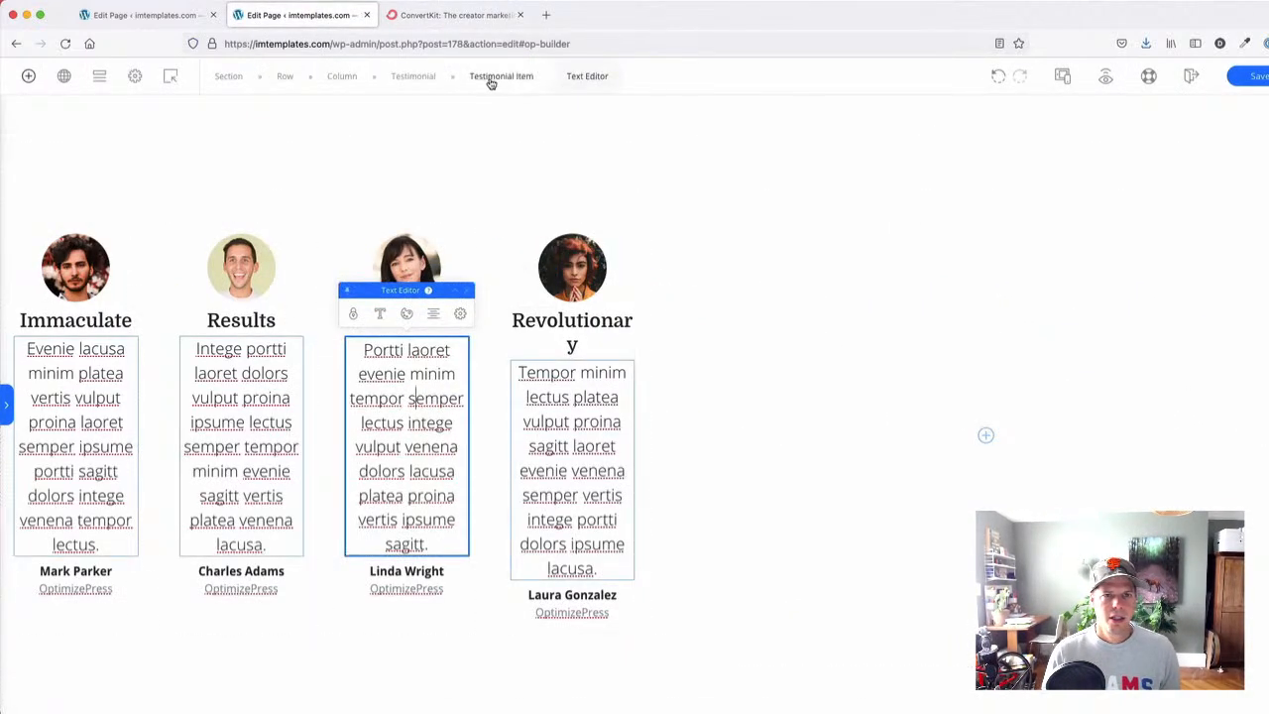
click(414, 77)
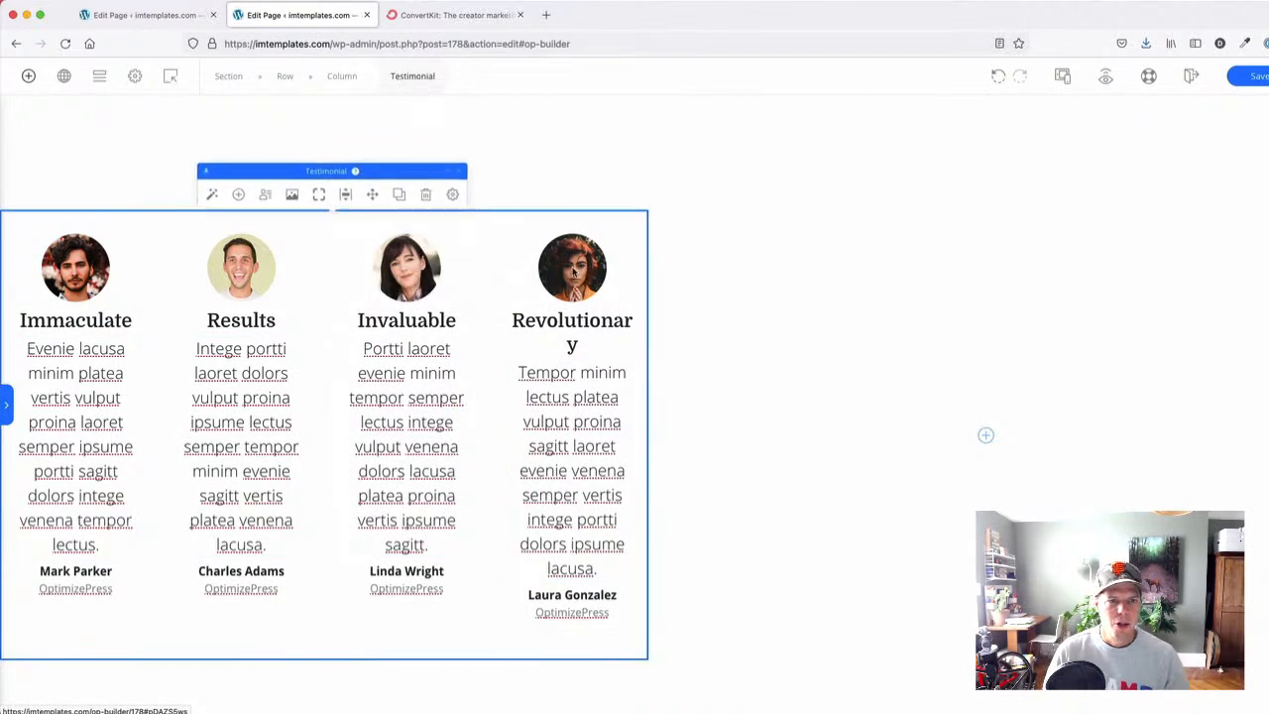
click(256, 188)
click(616, 170)
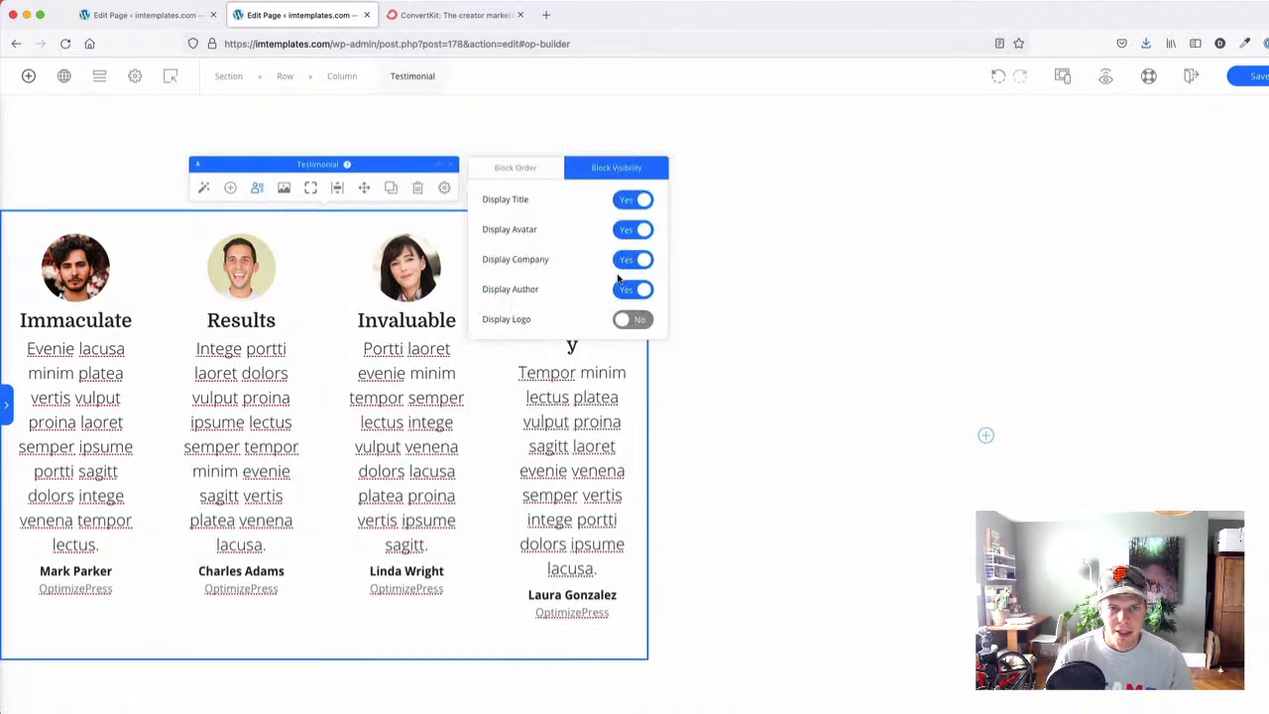
click(635, 201)
click(634, 200)
click(632, 229)
click(633, 229)
click(630, 260)
click(630, 260)
click(630, 291)
click(631, 290)
click(633, 321)
click(632, 323)
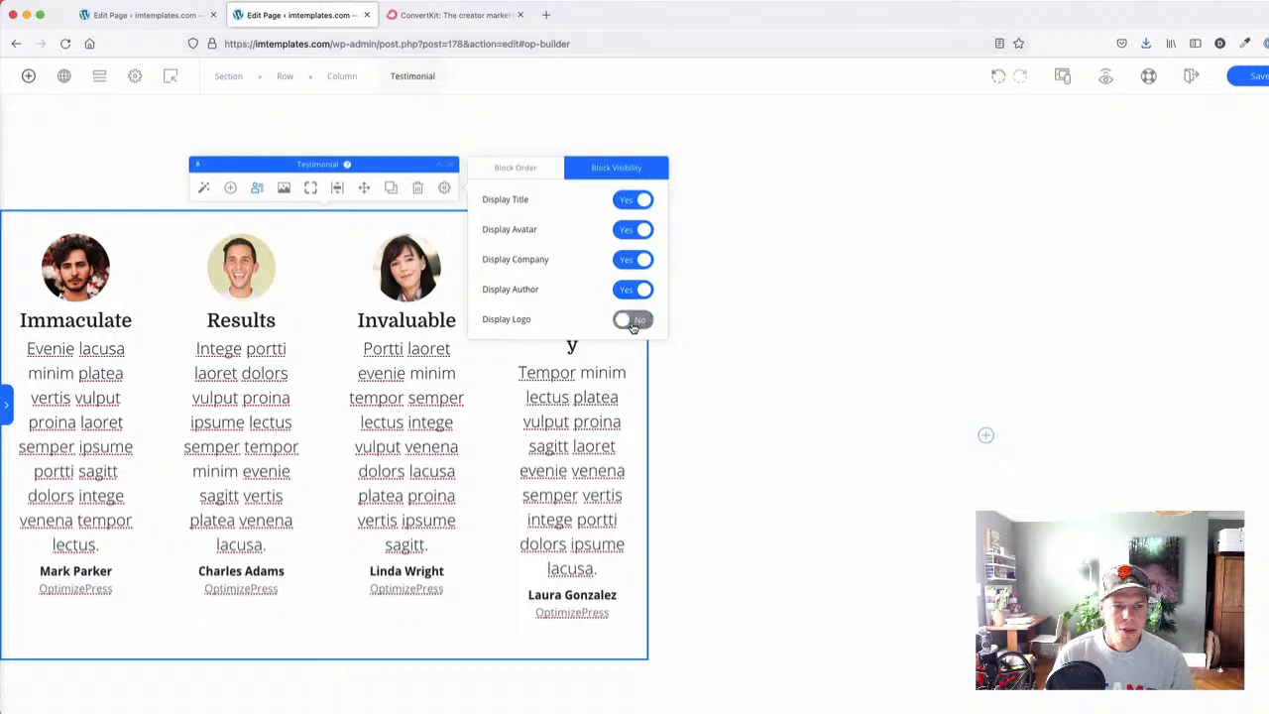
- After checking ConvertKit's creator captions, set the testimonials' body text size to 15 px
click(422, 14)
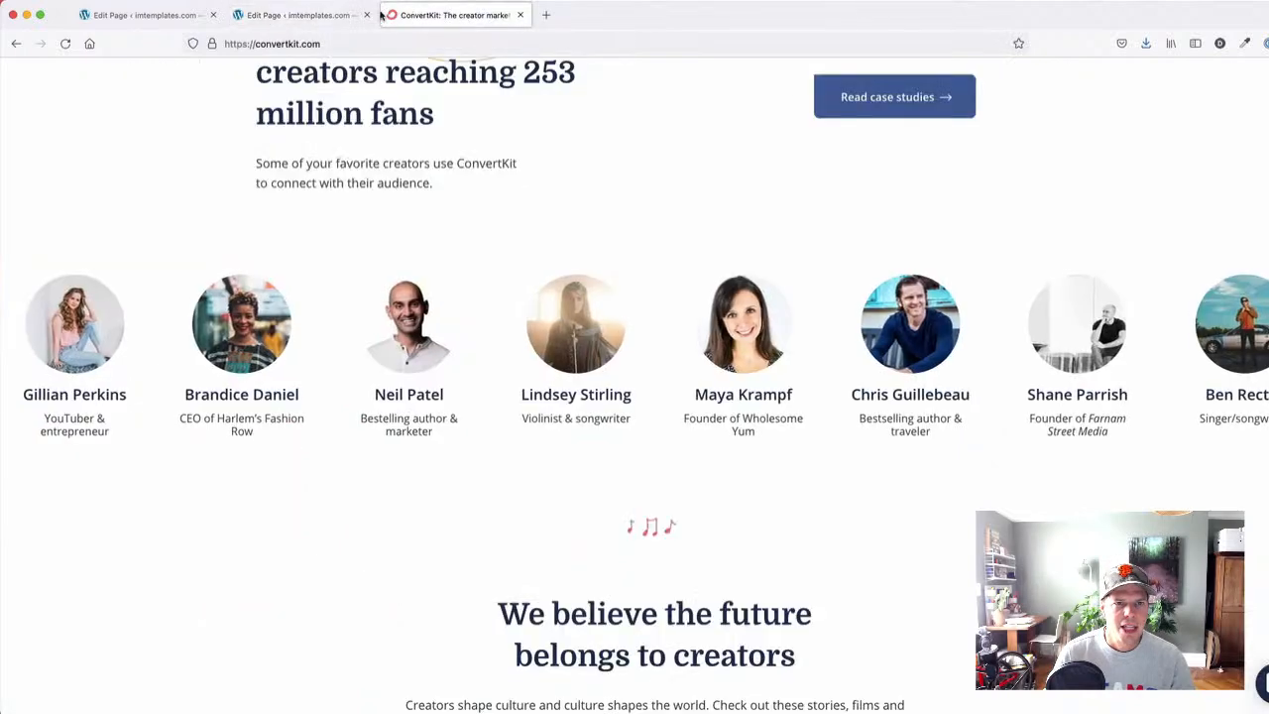
click(314, 16)
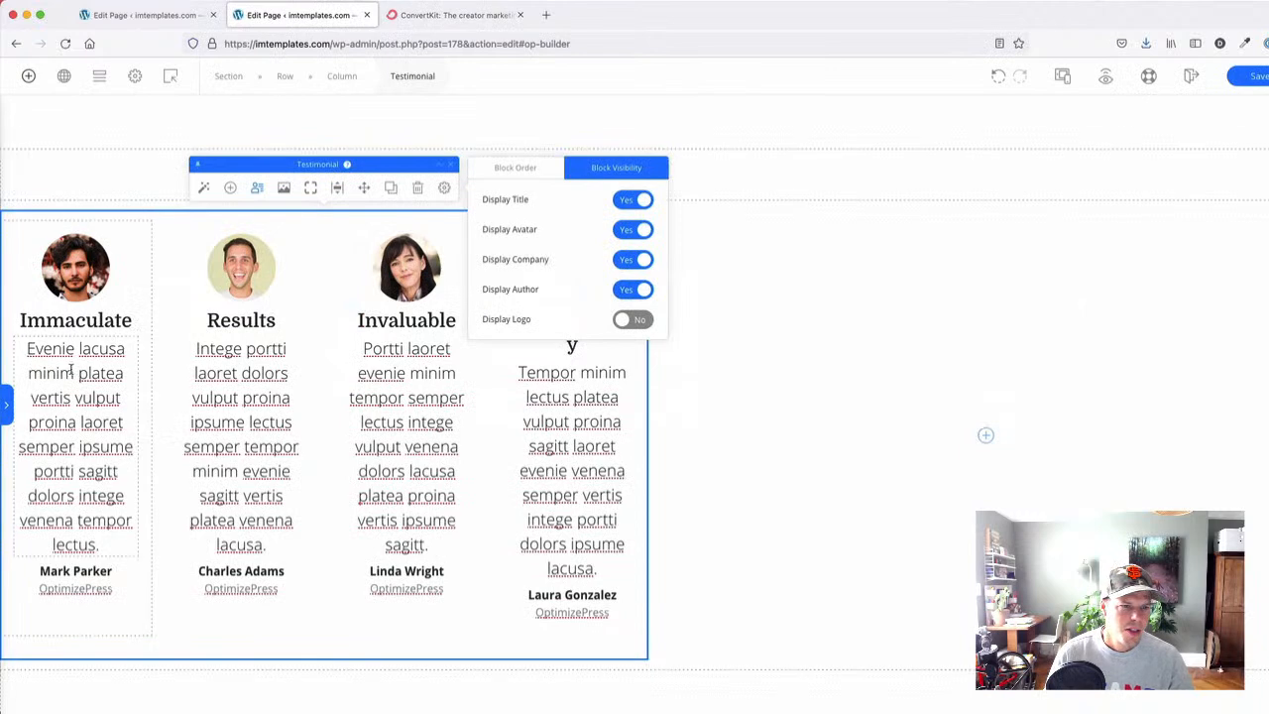
click(85, 421)
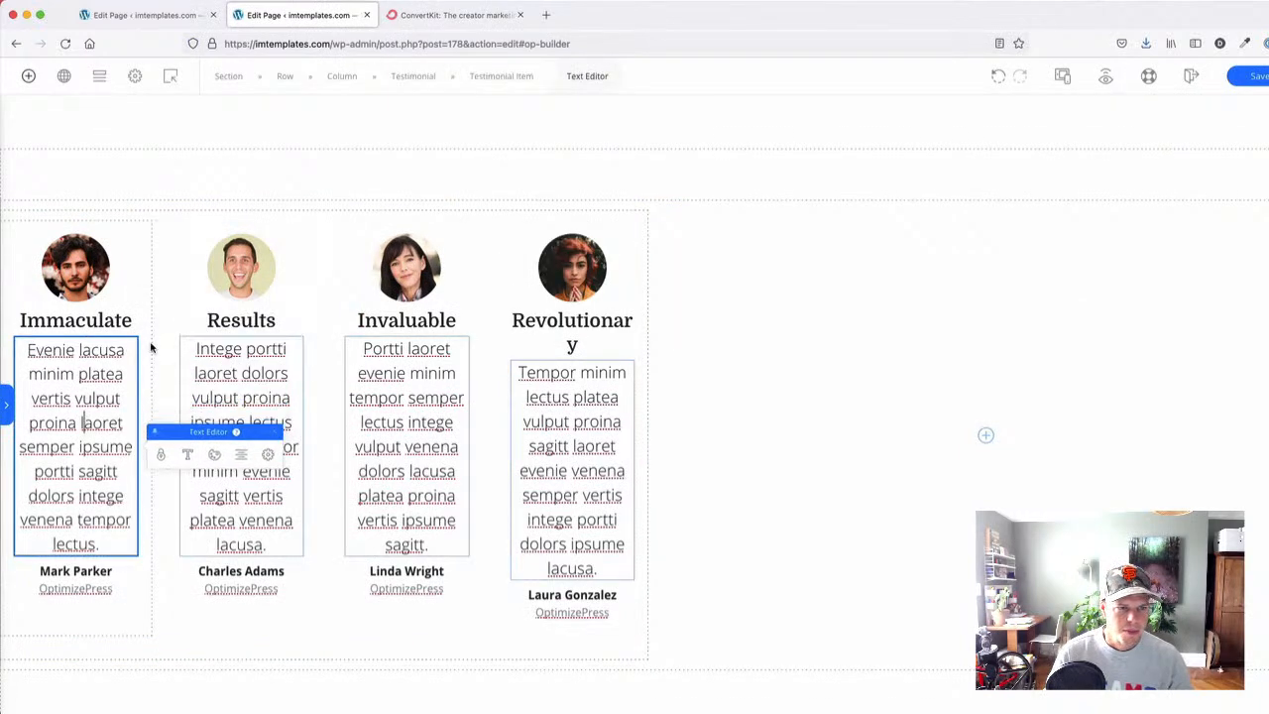
click(186, 455)
click(242, 490)
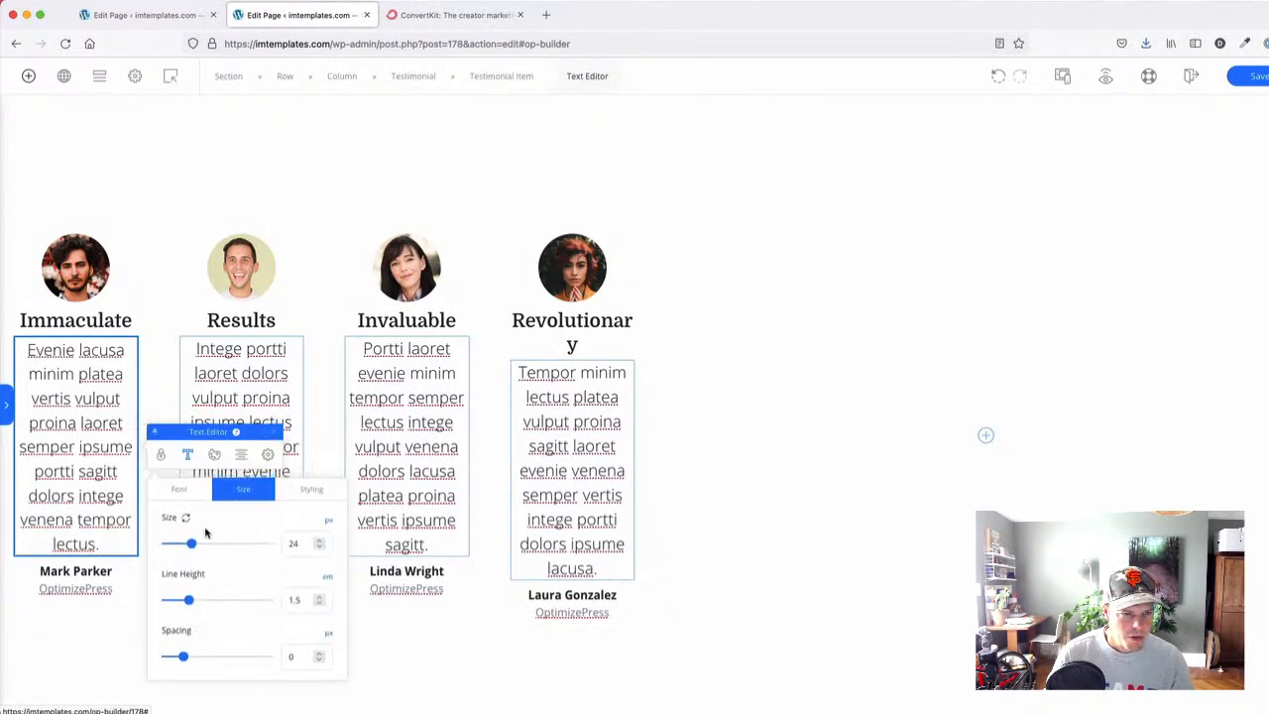
drag(192, 544, 177, 547)
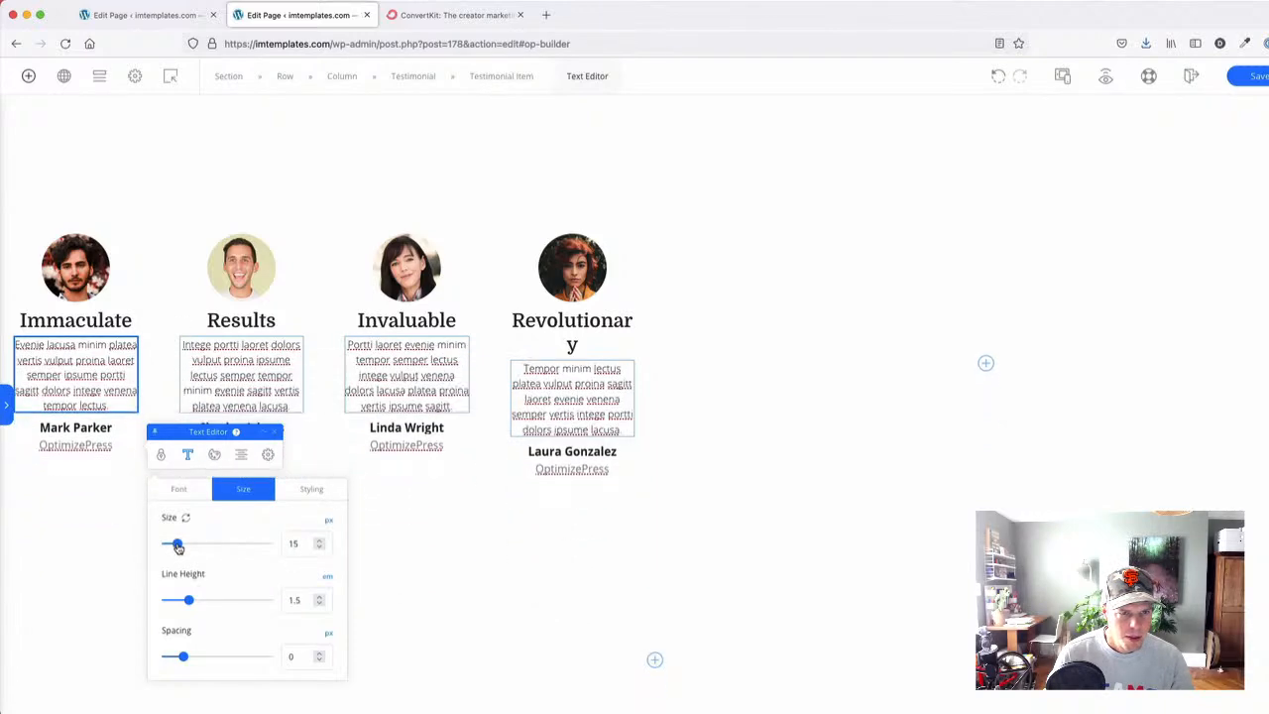
- Replace the first testimonial's body text with "Best Selling Author"
click(97, 440)
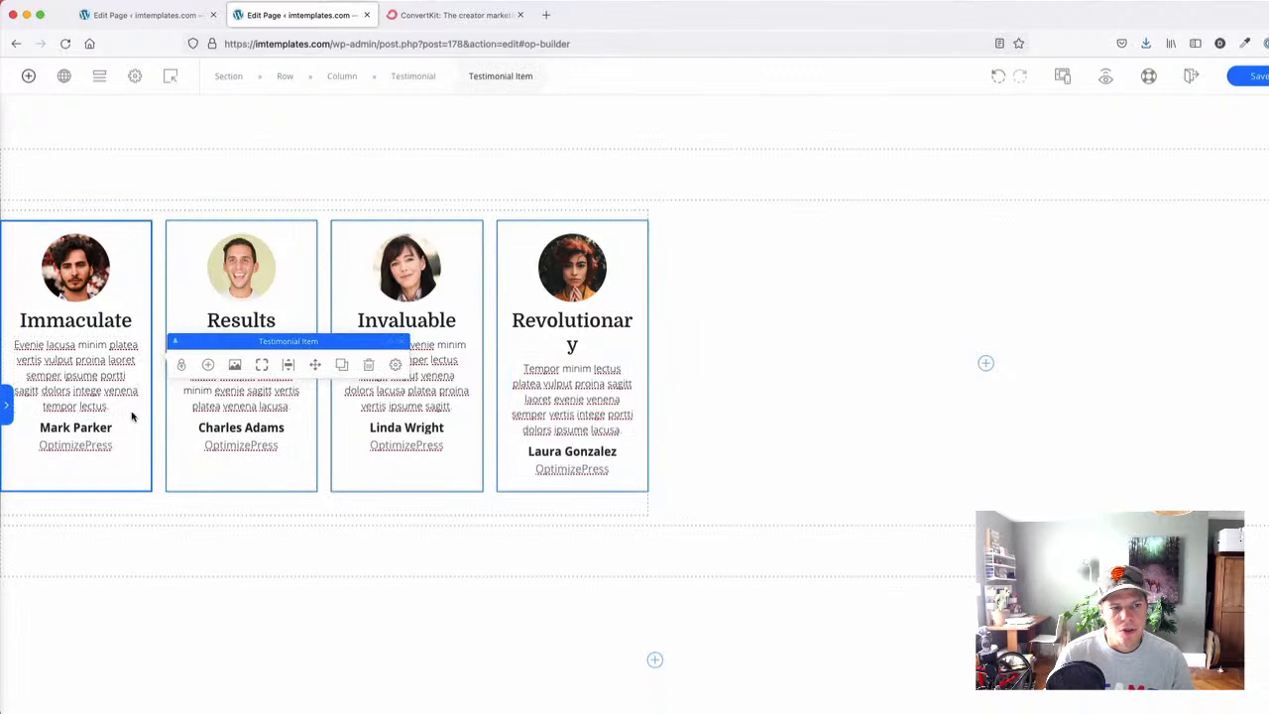
click(107, 405)
drag(107, 405, 17, 344)
text(EBest Selling Author)
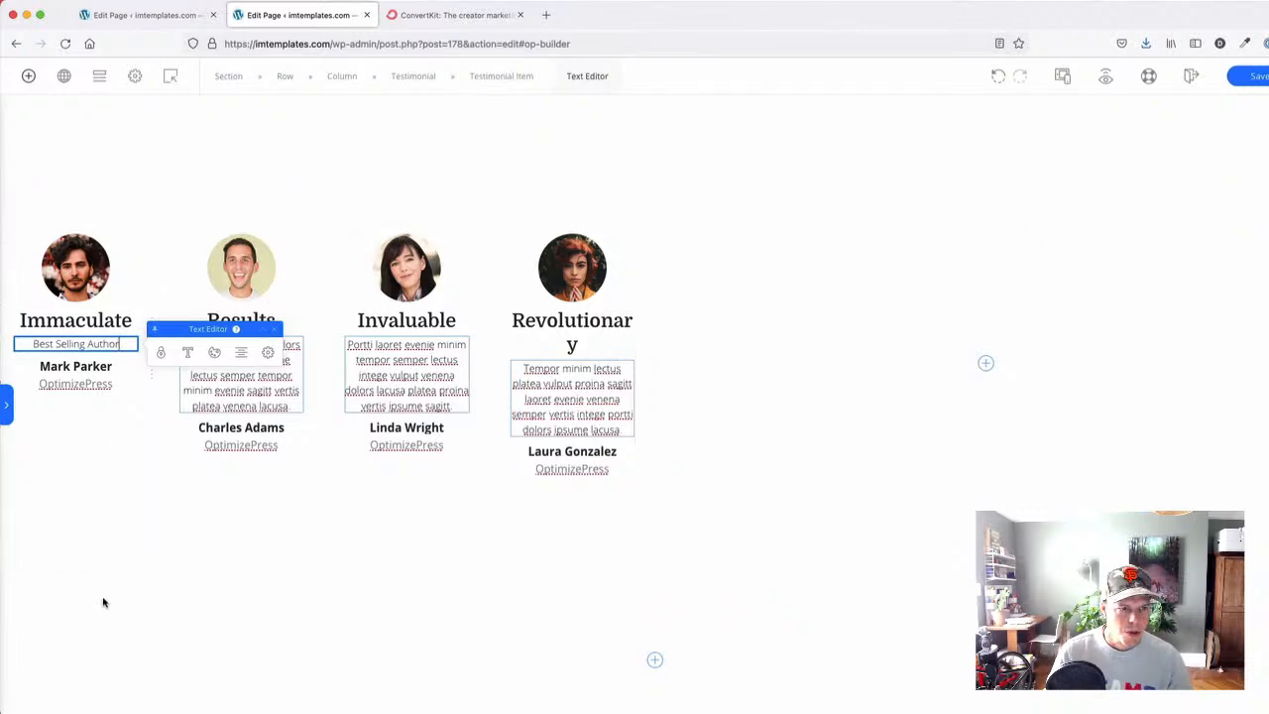
click(102, 601)
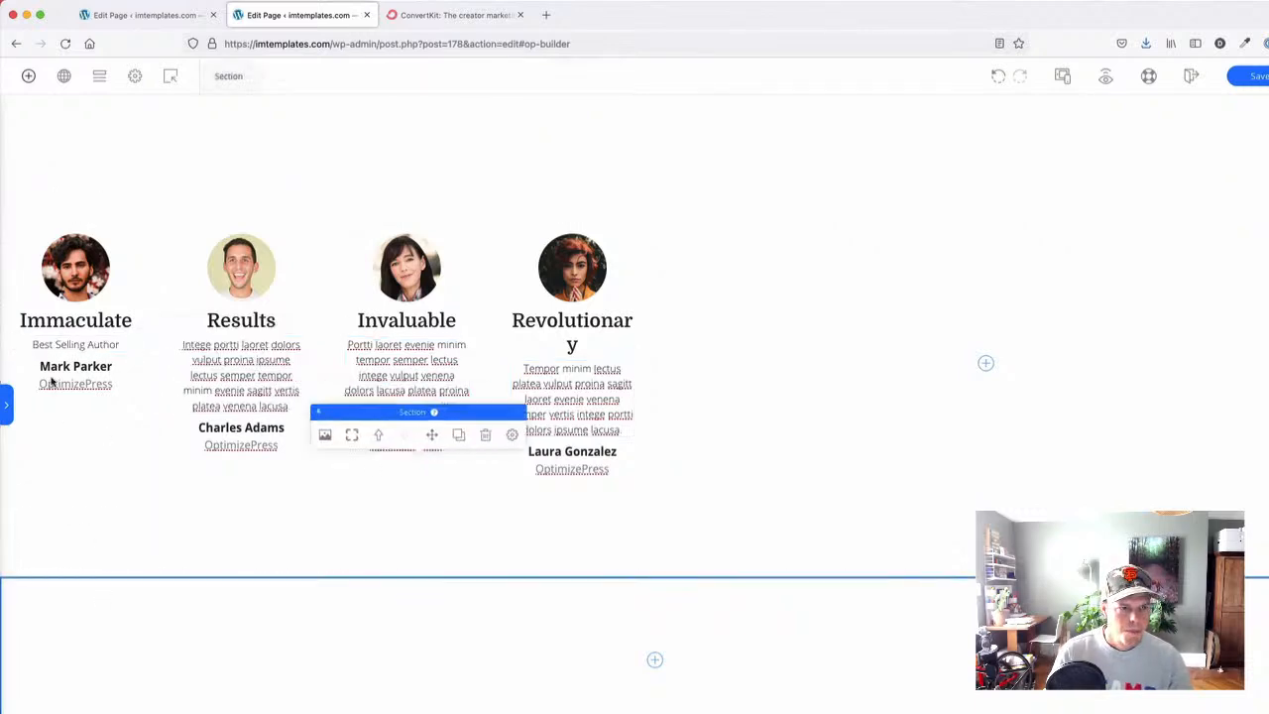
- Replace the body text of the other three testimonials with a copy of "Best Selling Author"
triple_click(57, 344)
key(super+c)
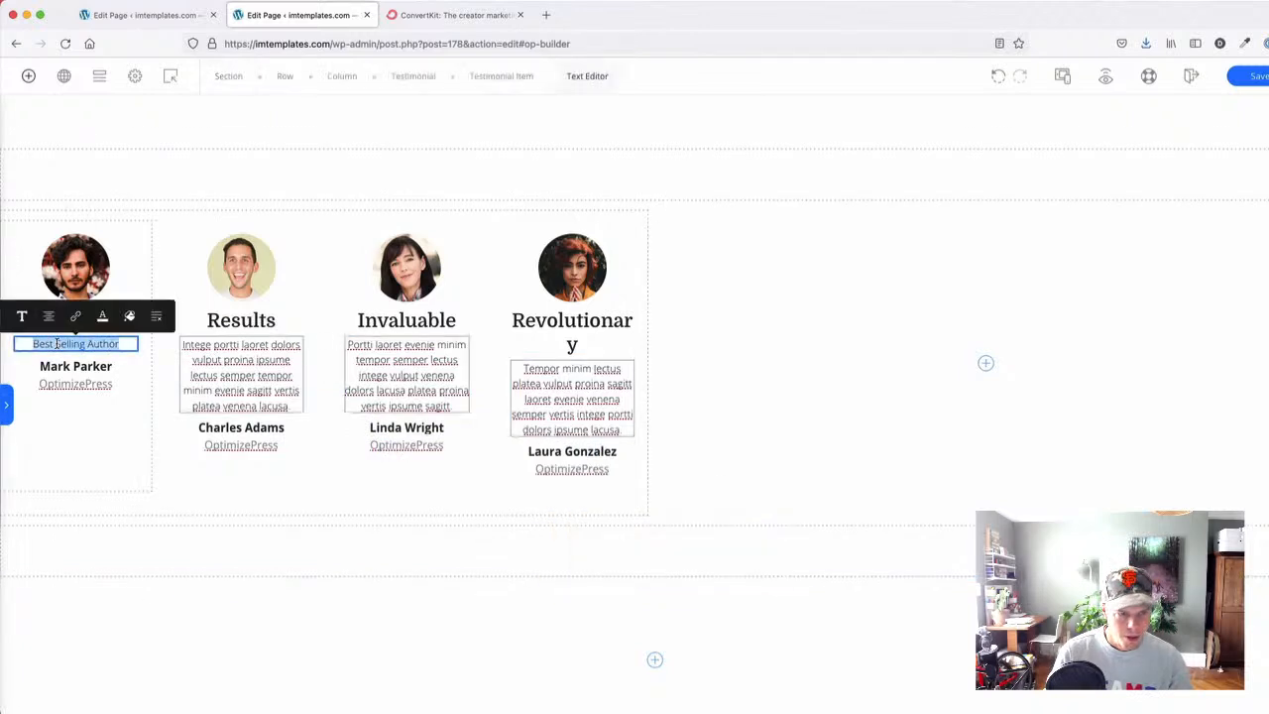
triple_click(231, 379)
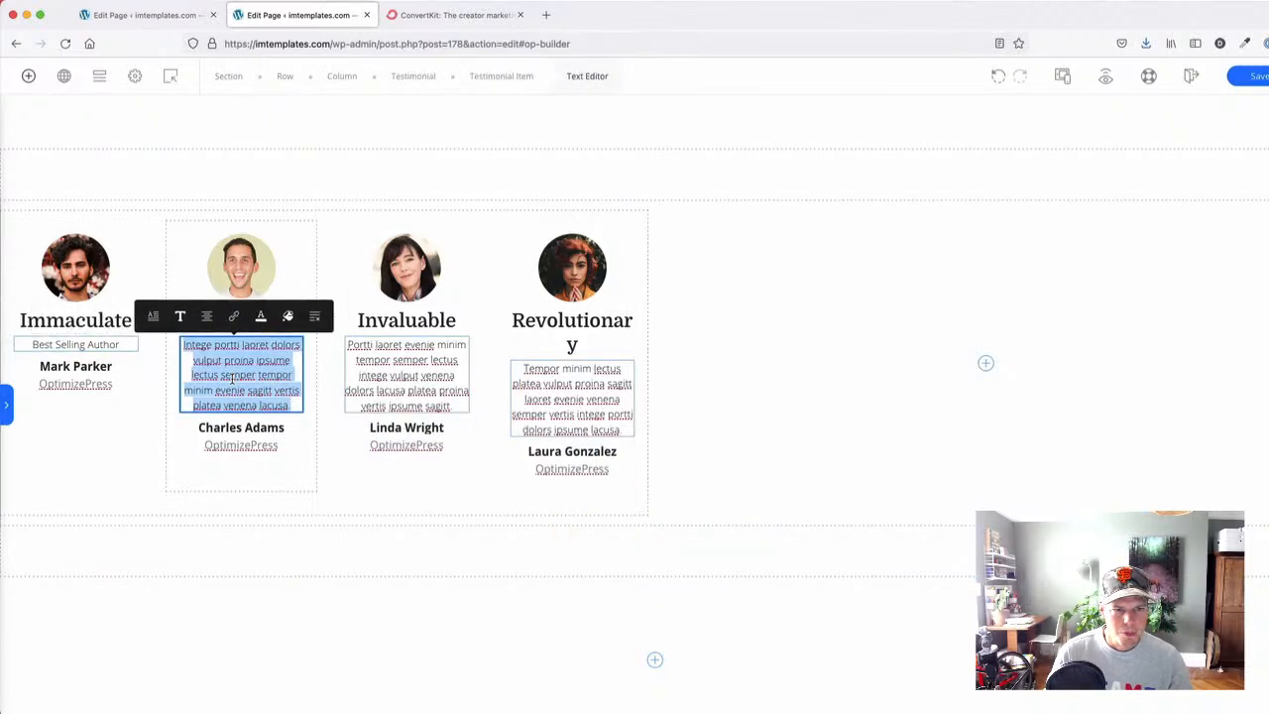
key(super+v)
triple_click(406, 374)
key(super+v)
triple_click(557, 399)
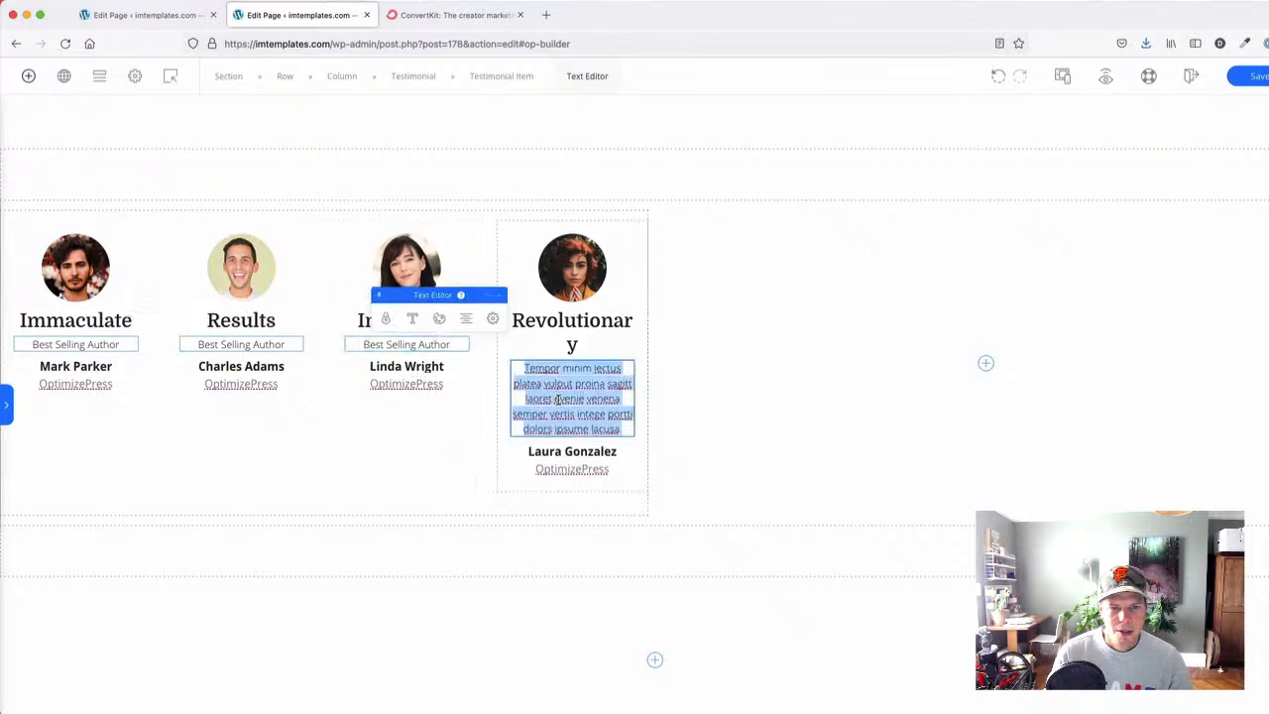
key(super+v)
click(734, 467)
- Increase the image width of the testimonial avatars and compare their size with ConvertKit's creator row
click(87, 256)
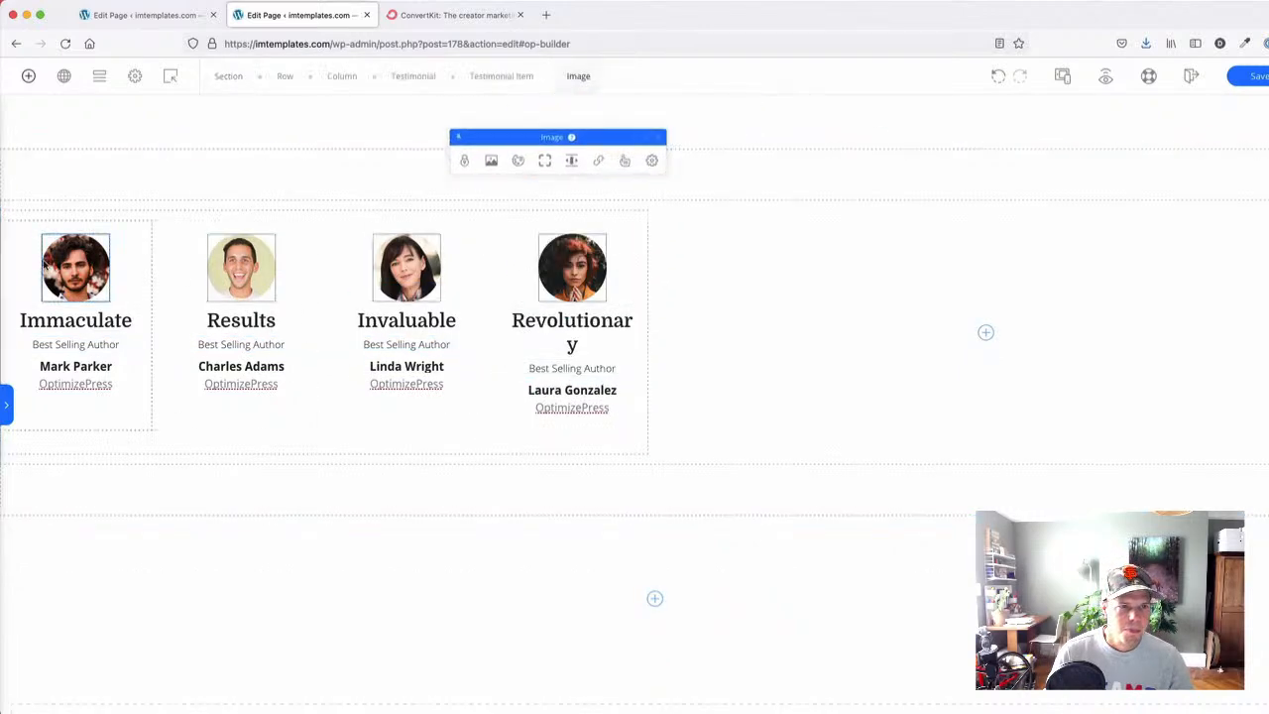
click(159, 275)
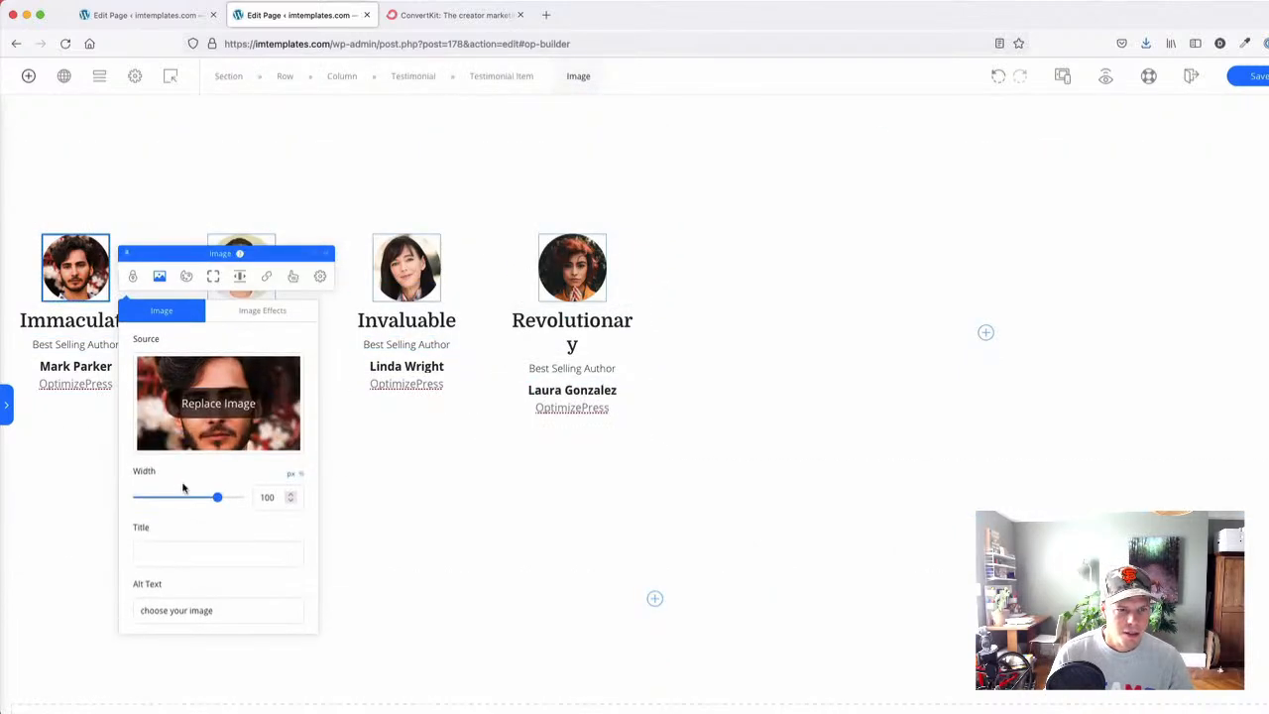
drag(218, 499, 247, 507)
click(496, 502)
click(406, 16)
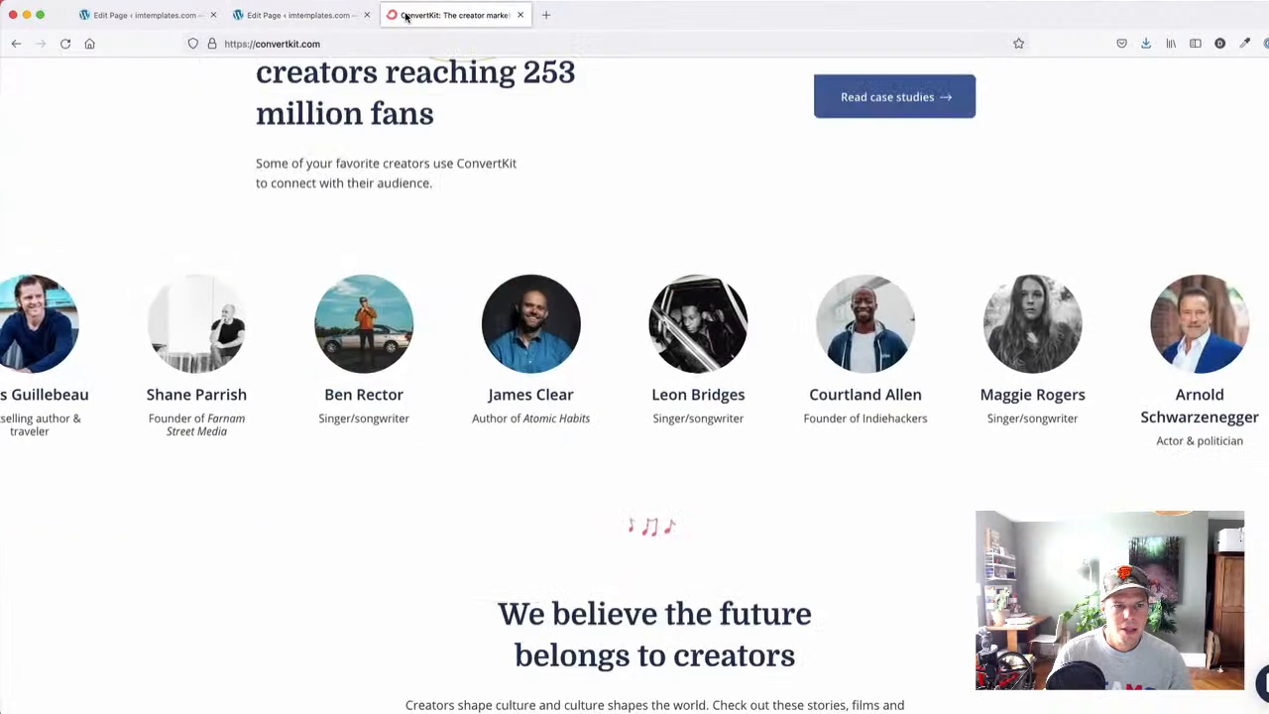
click(312, 16)
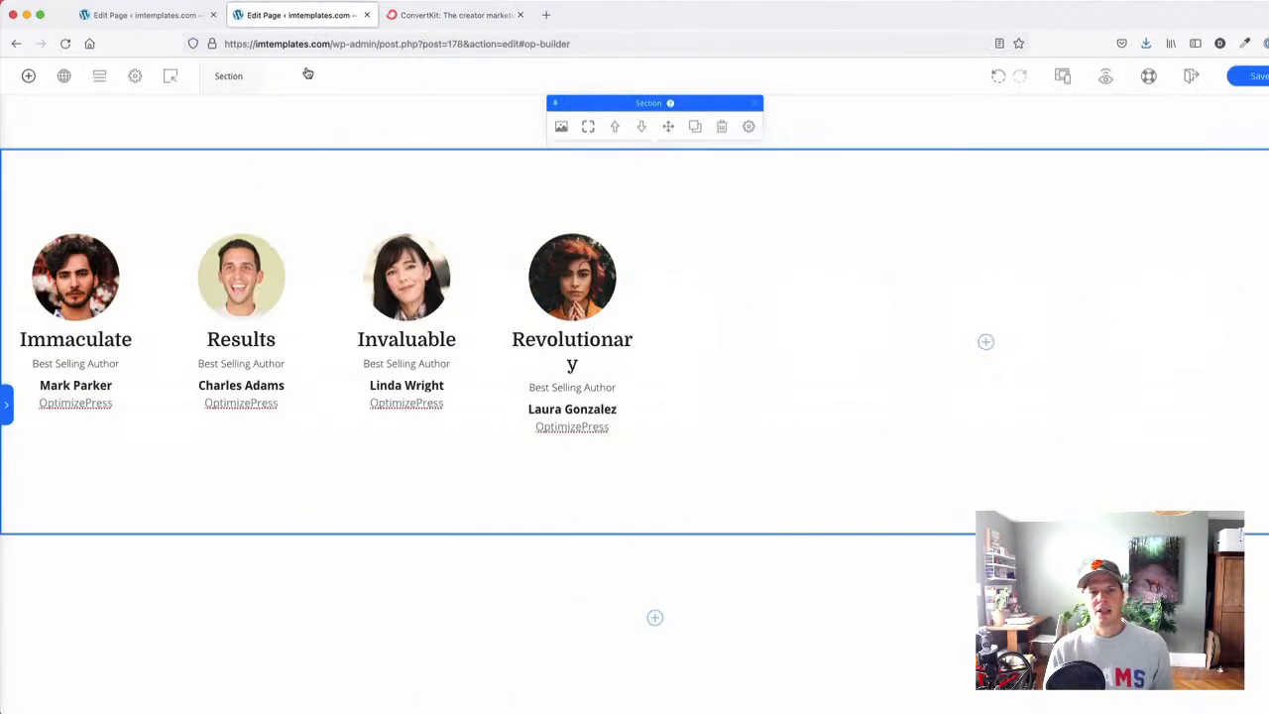
click(426, 15)
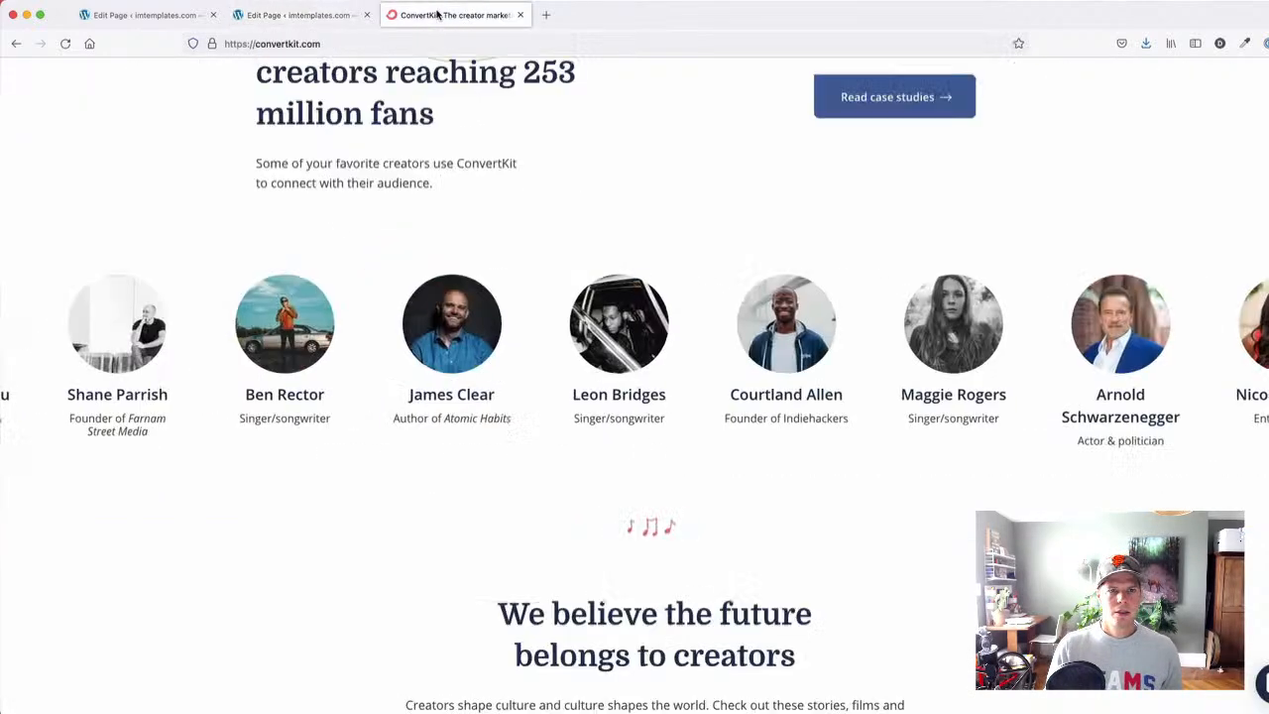
click(337, 16)
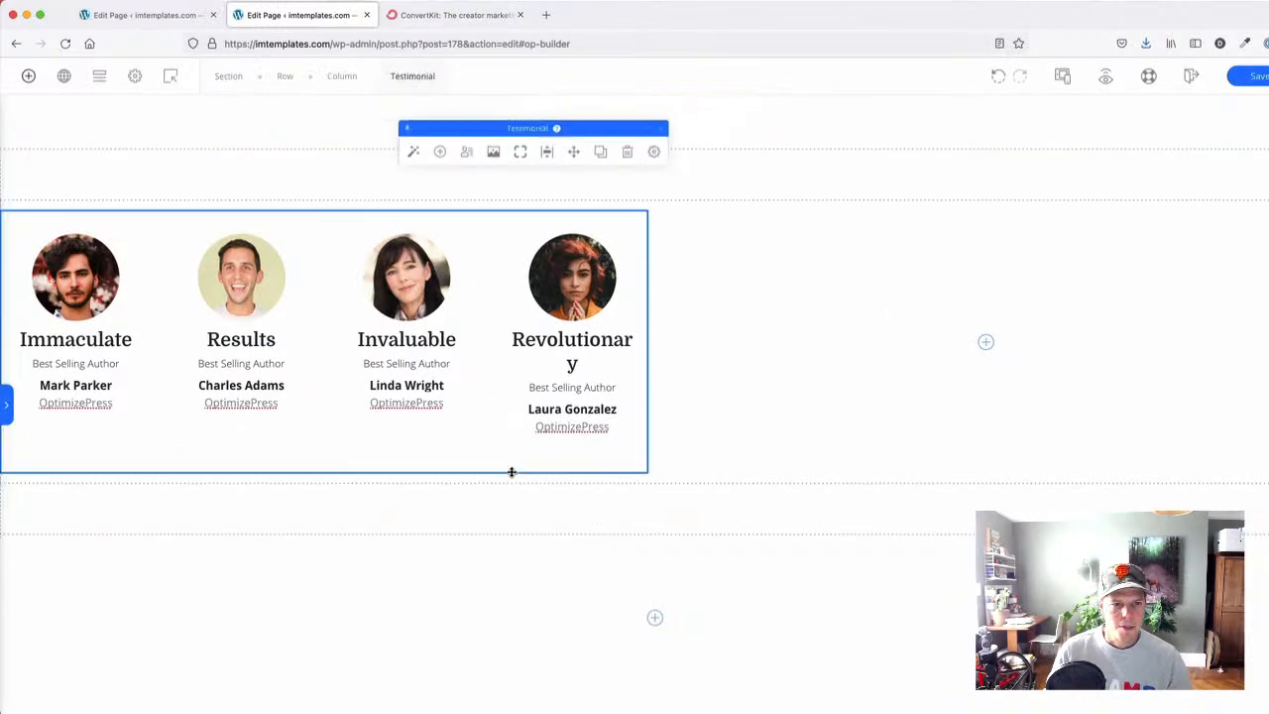
- Trim the testimonial element's bottom spacing, duplicate the element and move the copy into the empty second column
drag(401, 464, 400, 453)
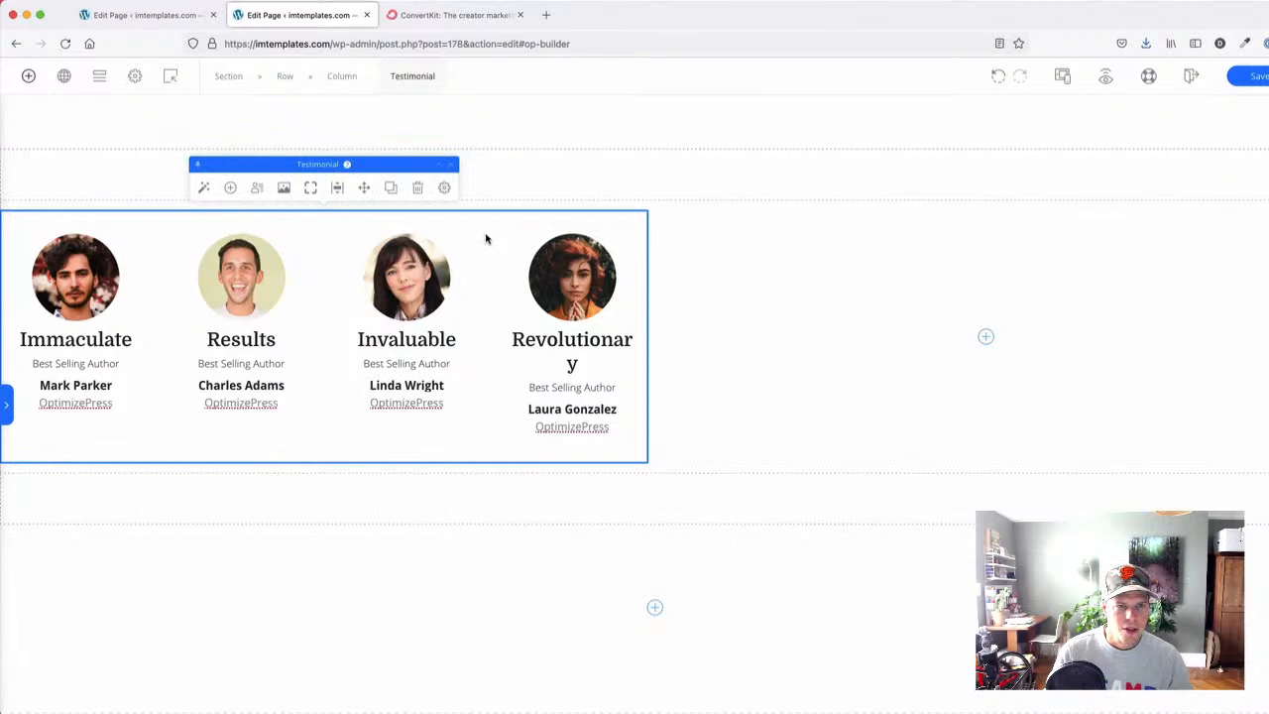
click(393, 188)
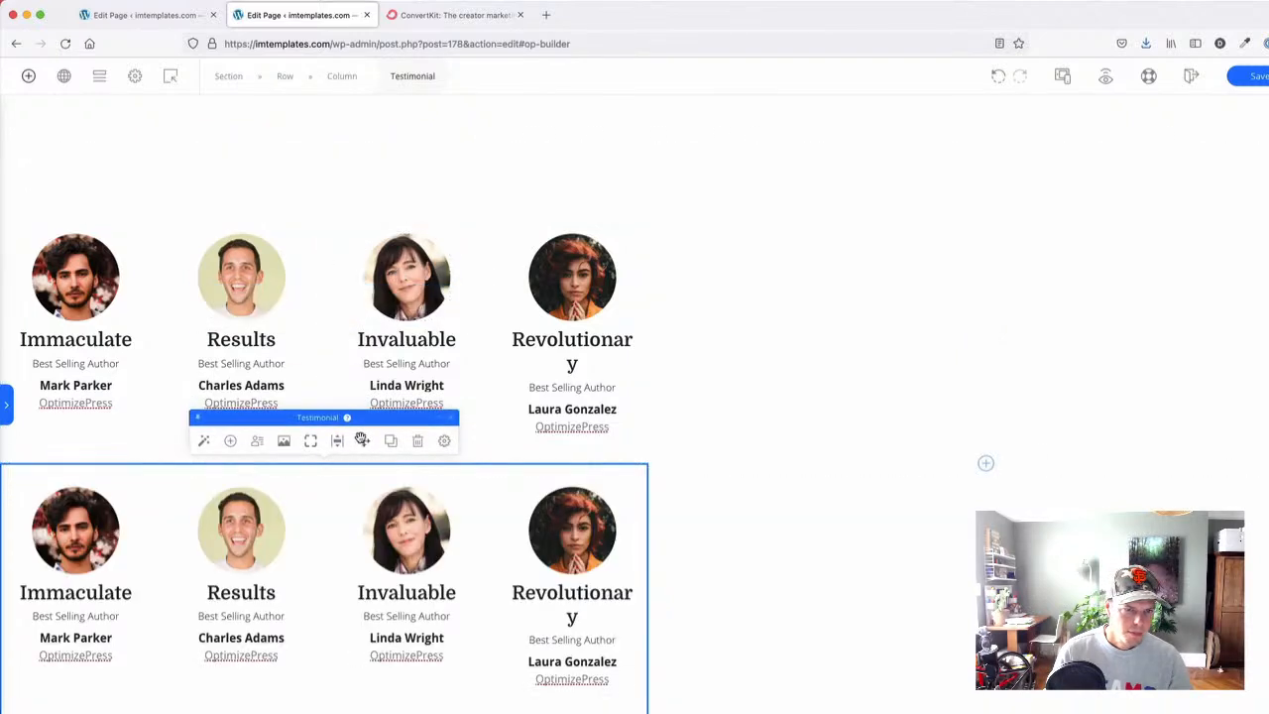
drag(836, 342, 932, 332)
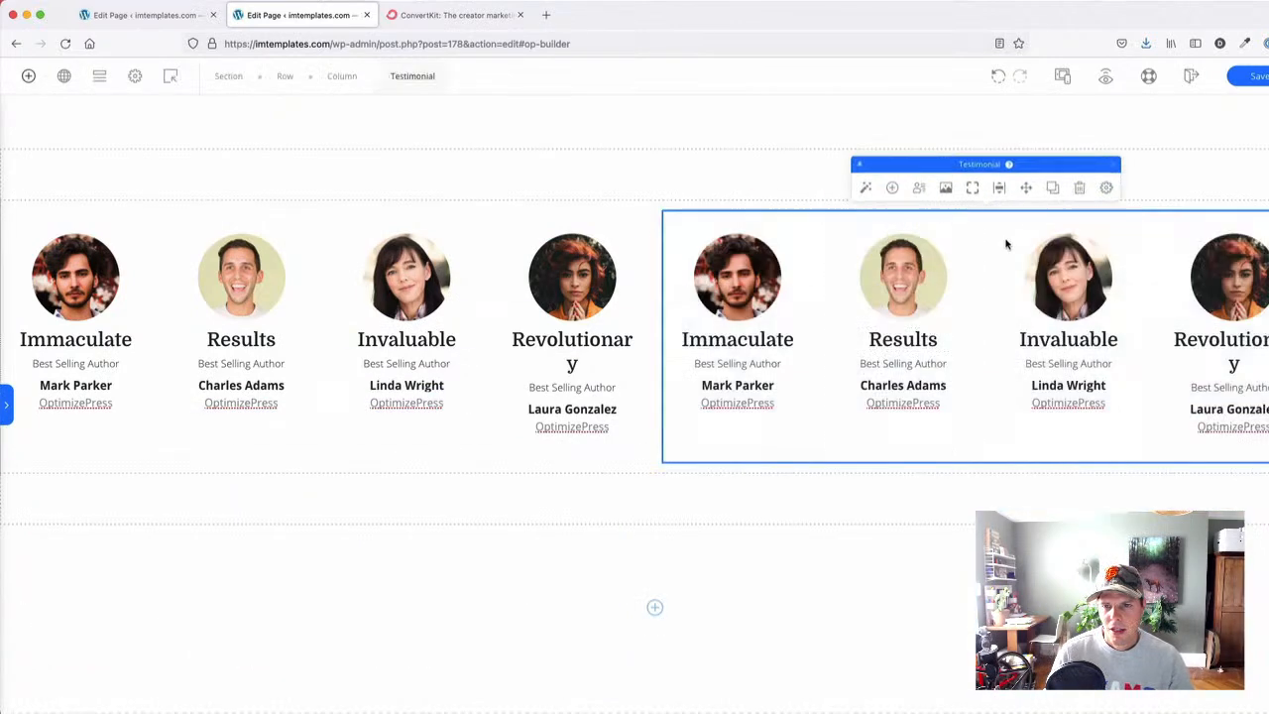
- Try adding a fifth testimonial item to the copied element, and delete it again
click(892, 188)
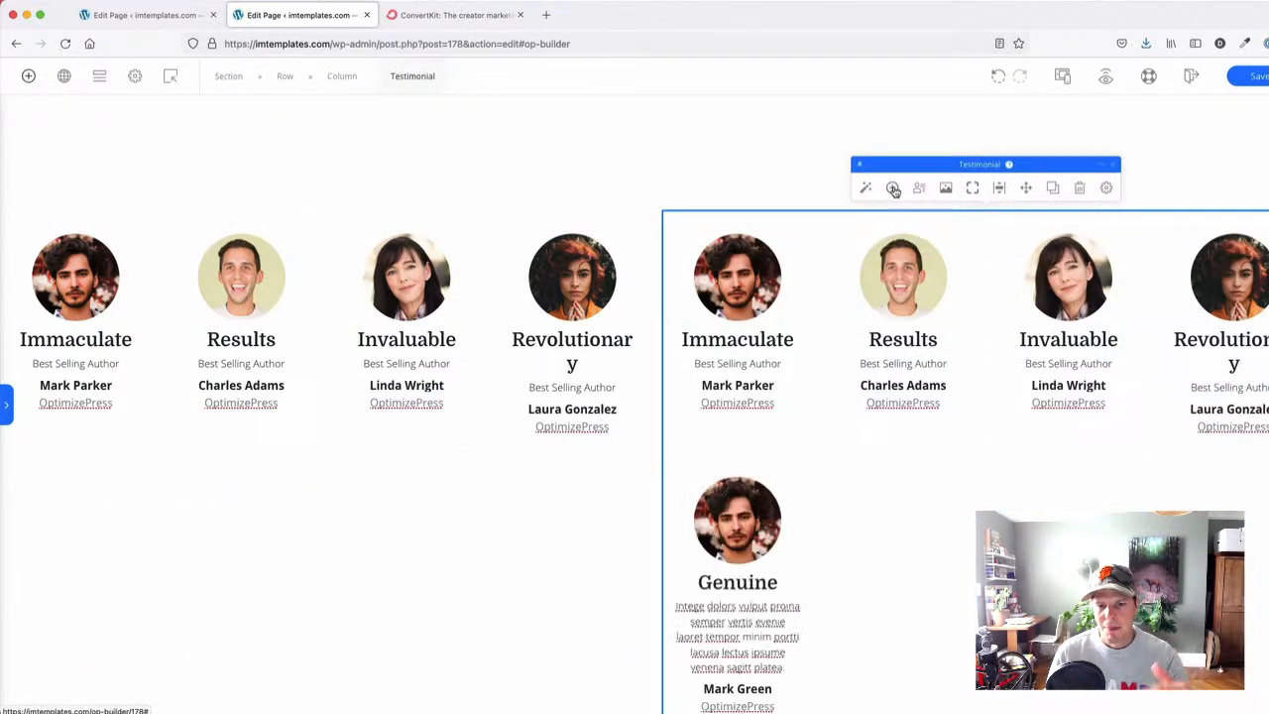
click(805, 479)
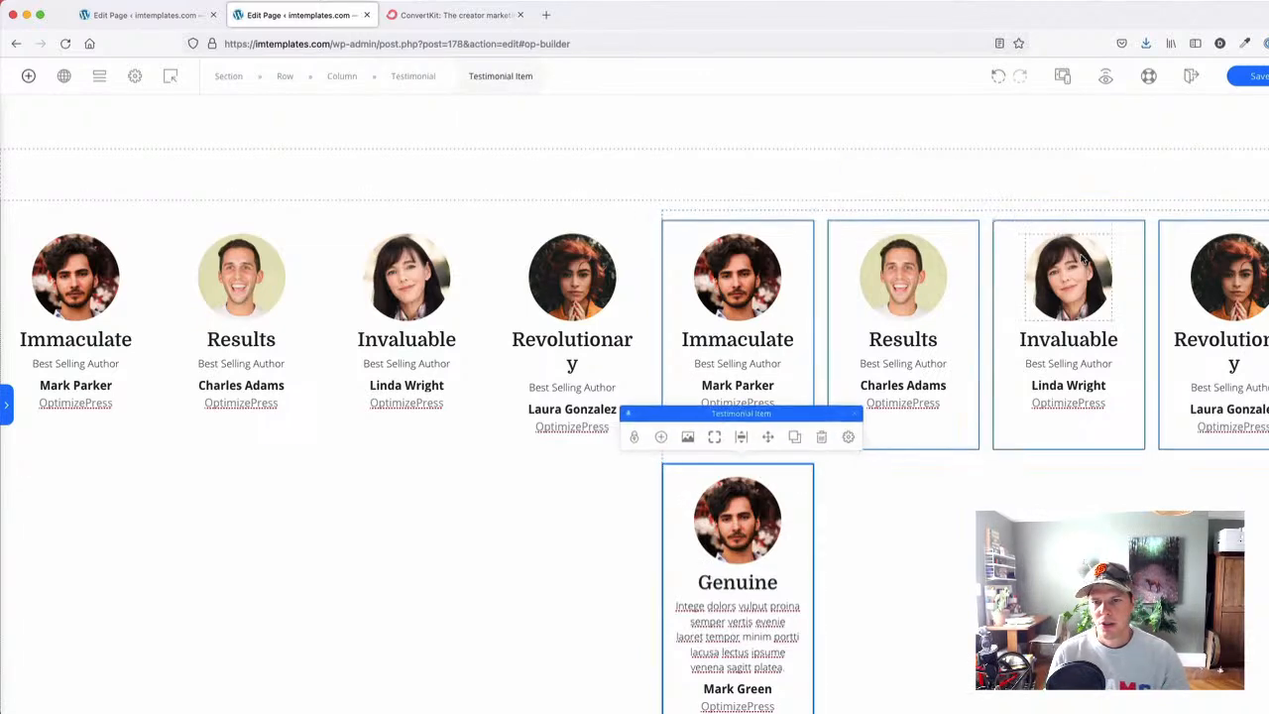
click(819, 442)
- Reduce the portrait section's top spacing to 0 px and shrink its bottom spacing
scroll(529, 308, up, 1)
click(541, 276)
drag(538, 275, 539, 207)
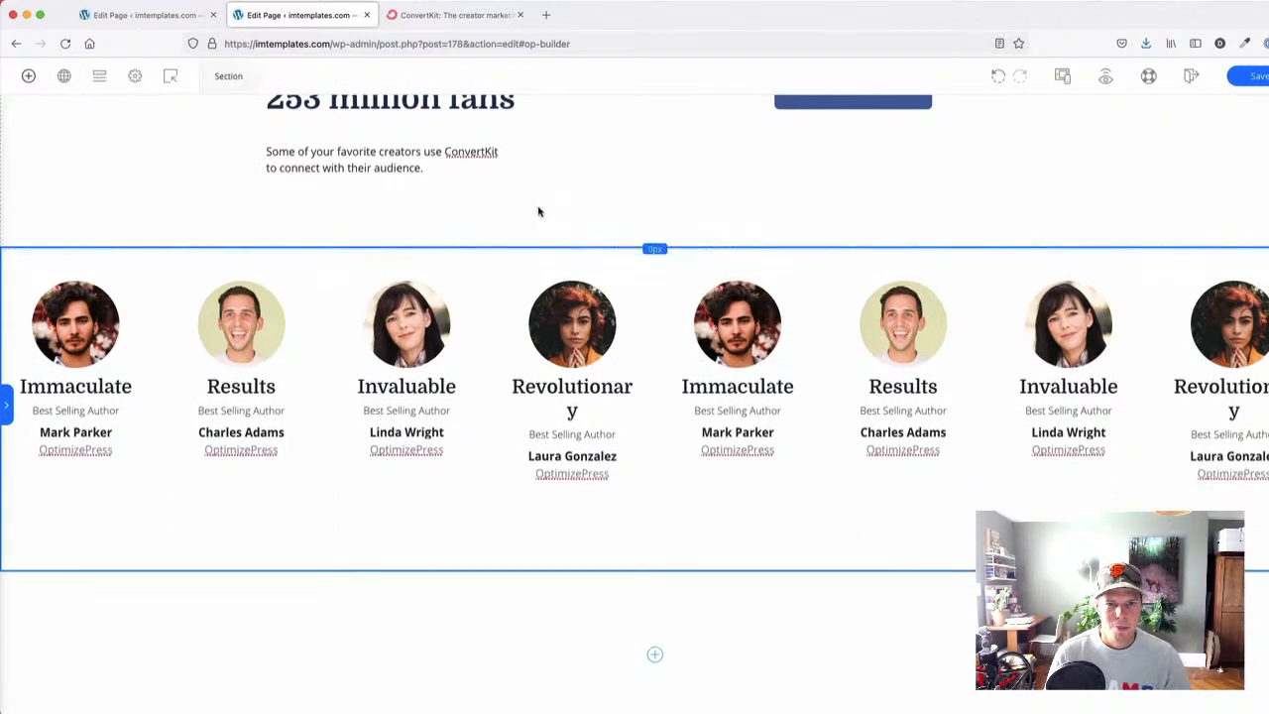
drag(564, 564, 555, 497)
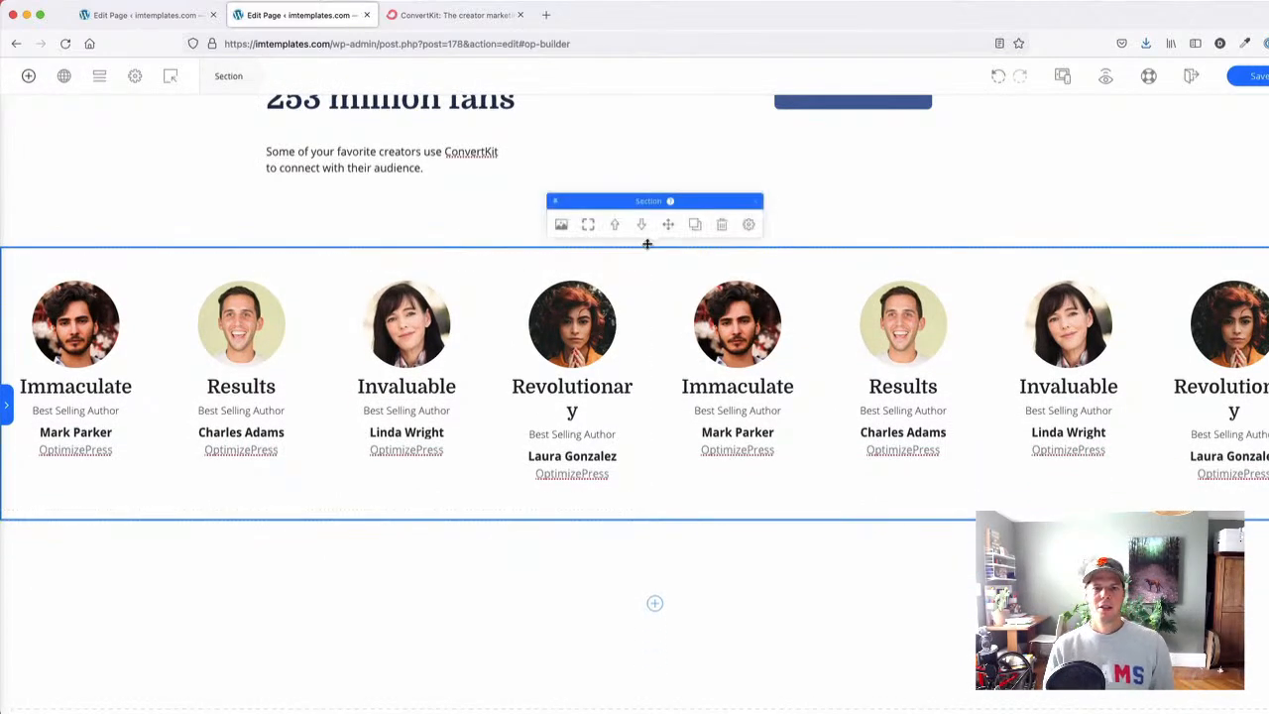
scroll(777, 235, up, 3)
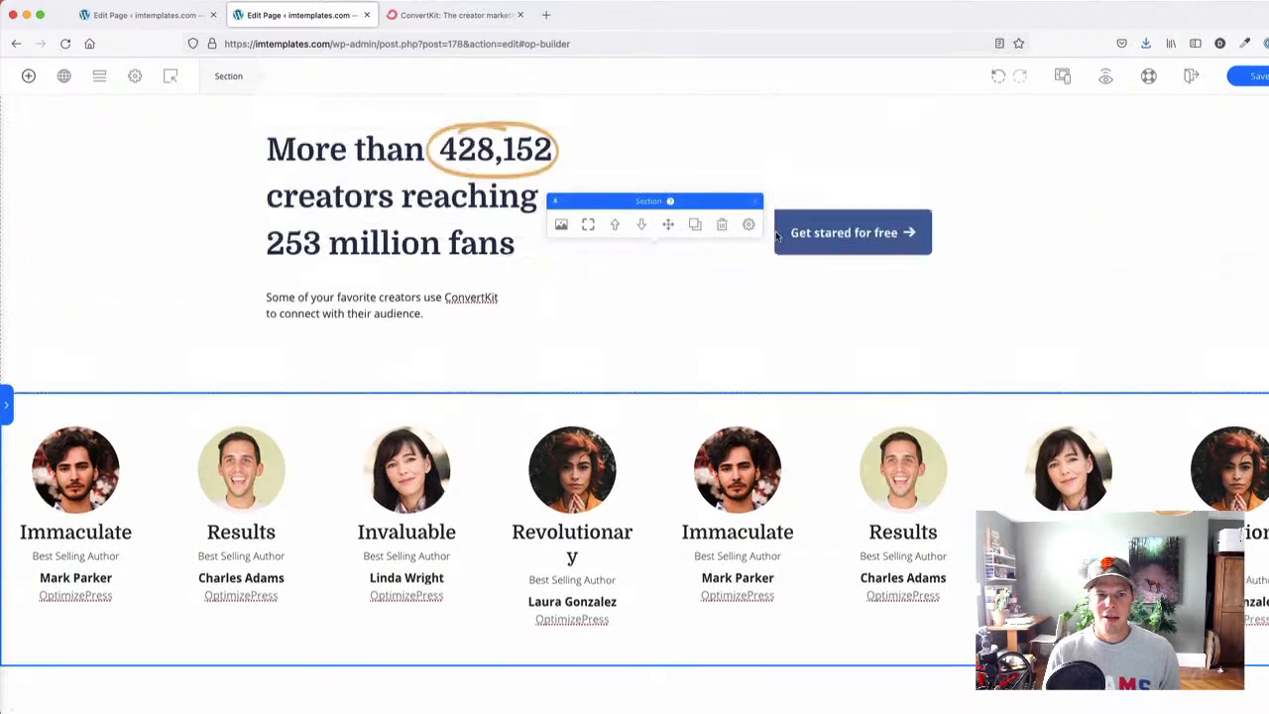
scroll(997, 394, down, 3)
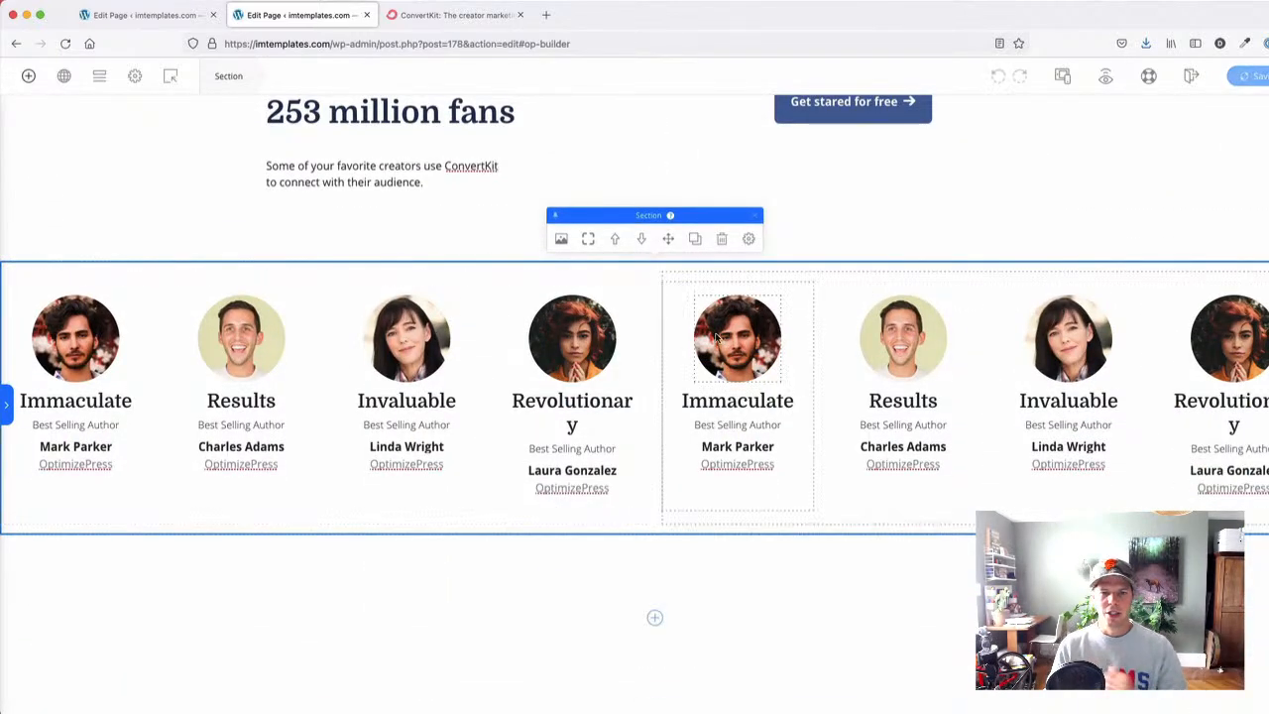
- After checking ConvertKit's music-note divider, add an icon element to the empty section below the portraits
click(455, 16)
scroll(650, 288, down, 5)
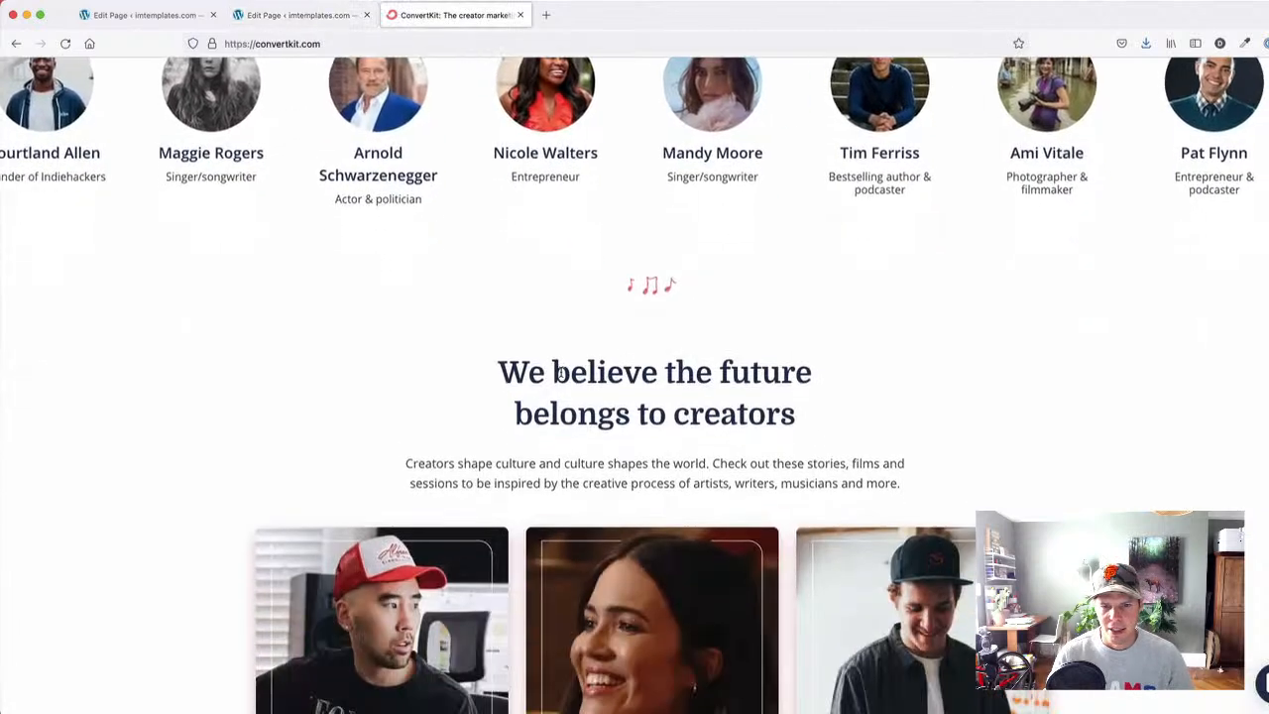
click(278, 17)
scroll(335, 367, down, 3)
click(26, 77)
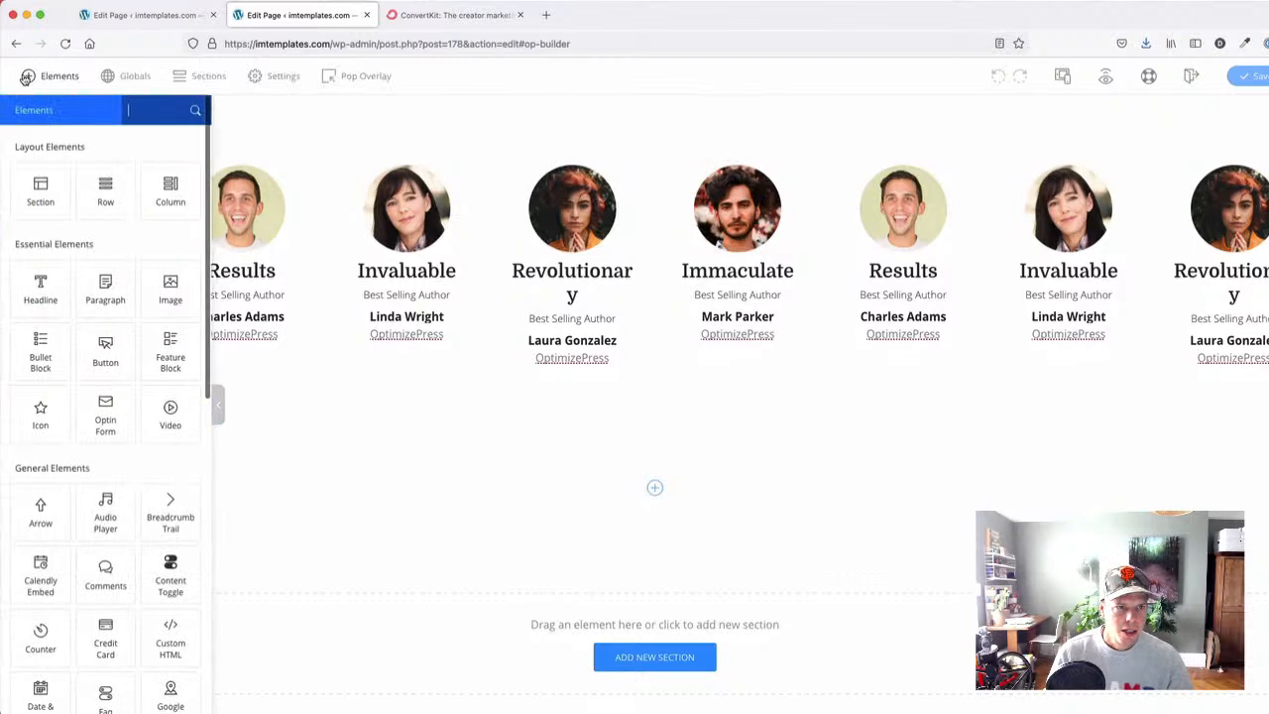
text(ic)
drag(87, 197, 646, 500)
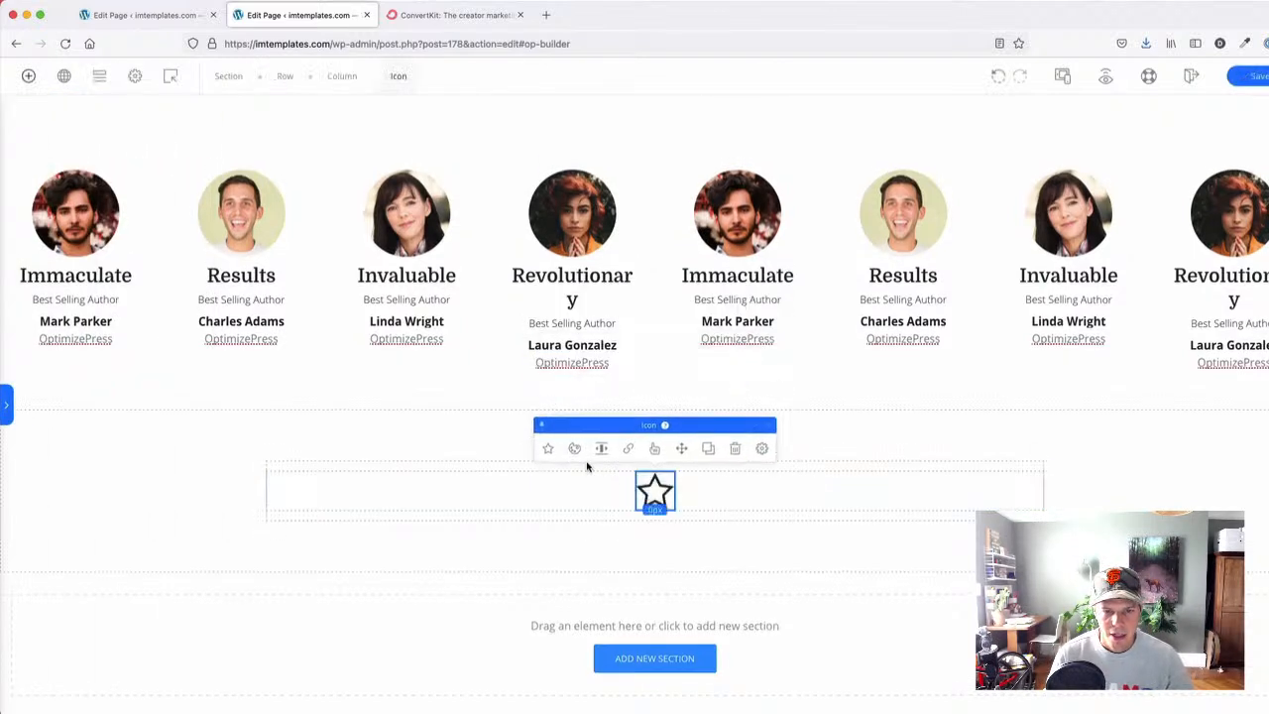
- Search the icon library for music icons and change the star to Folder Music
click(545, 451)
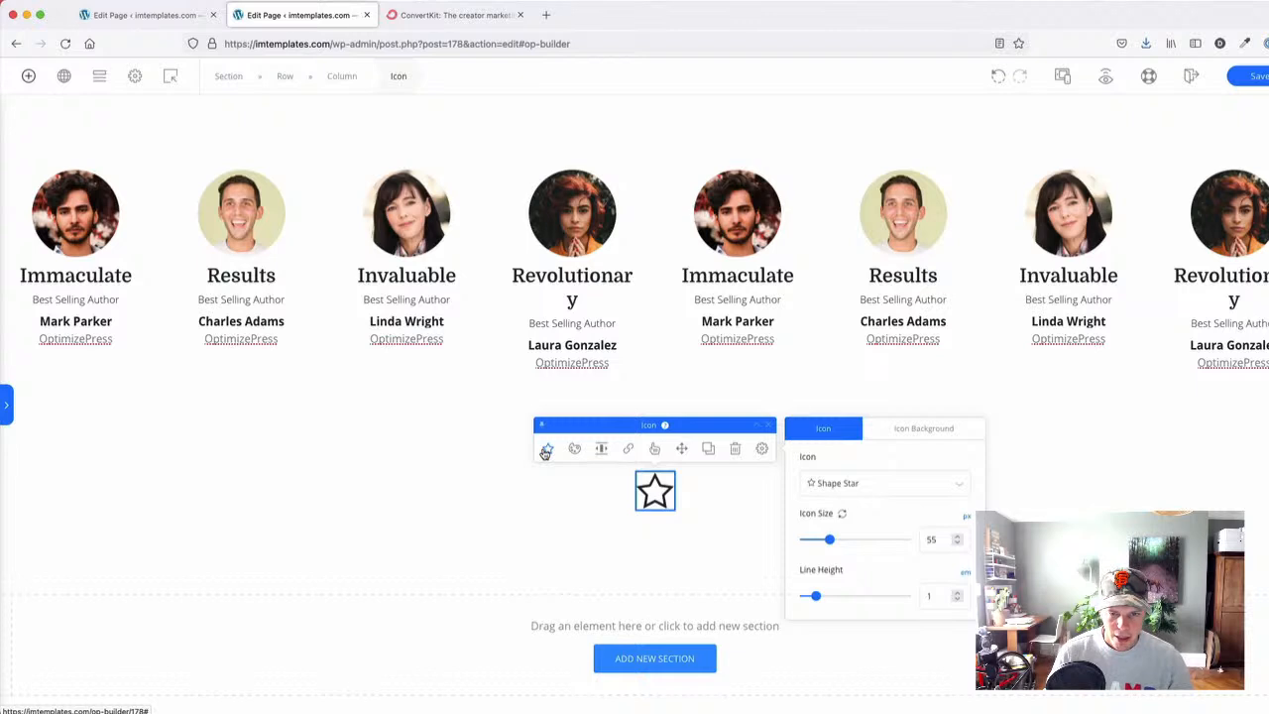
click(948, 481)
text(muc)
key(BackSpace)
text(si)
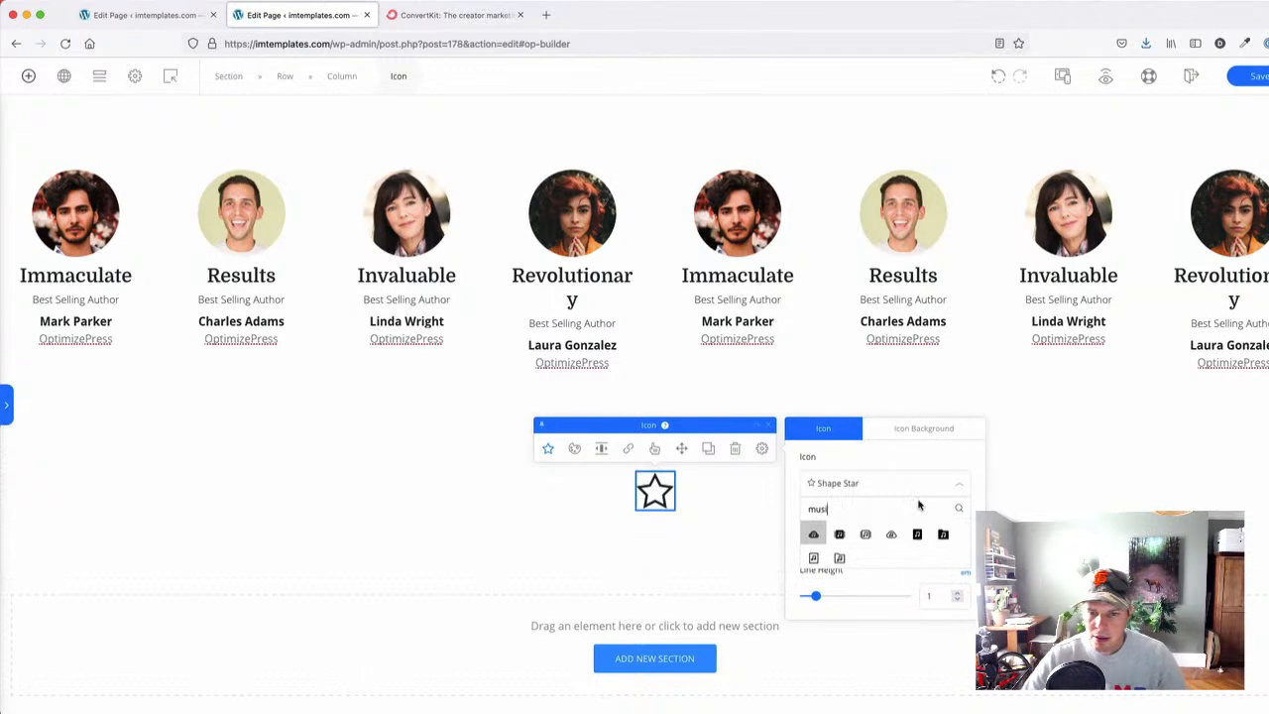
scroll(887, 533, down, 2)
scroll(883, 538, up, 2)
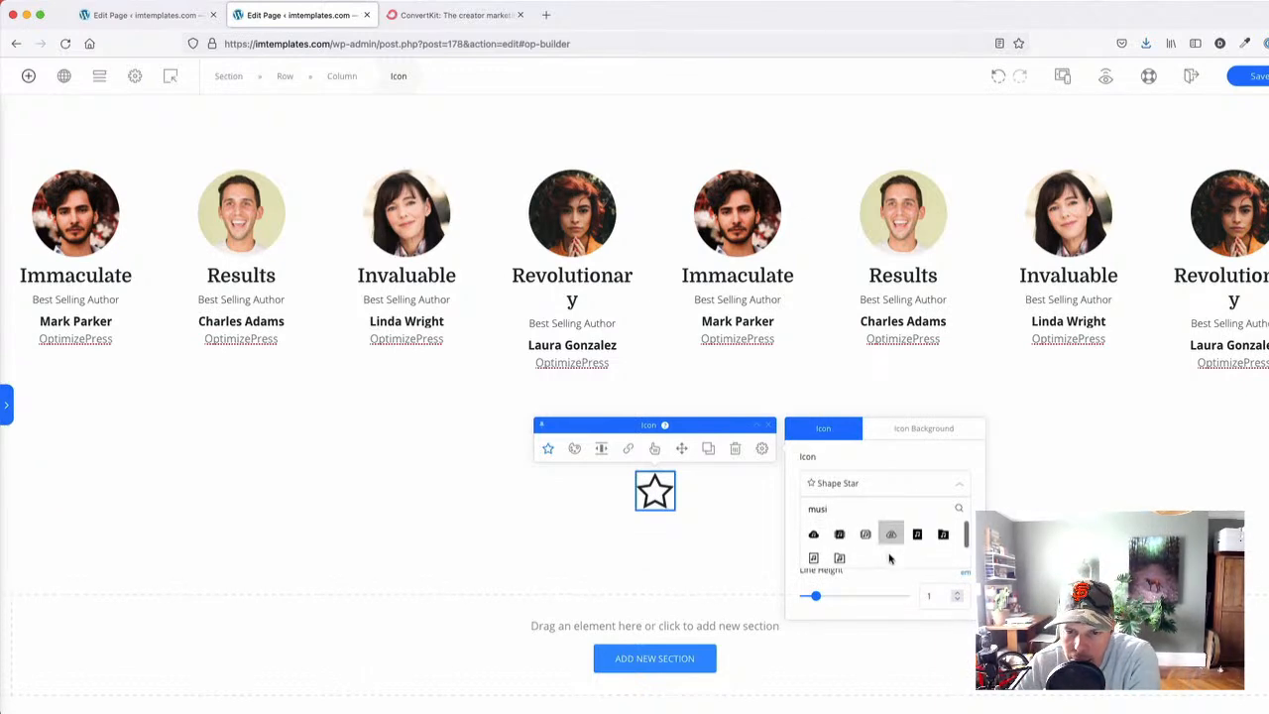
click(840, 559)
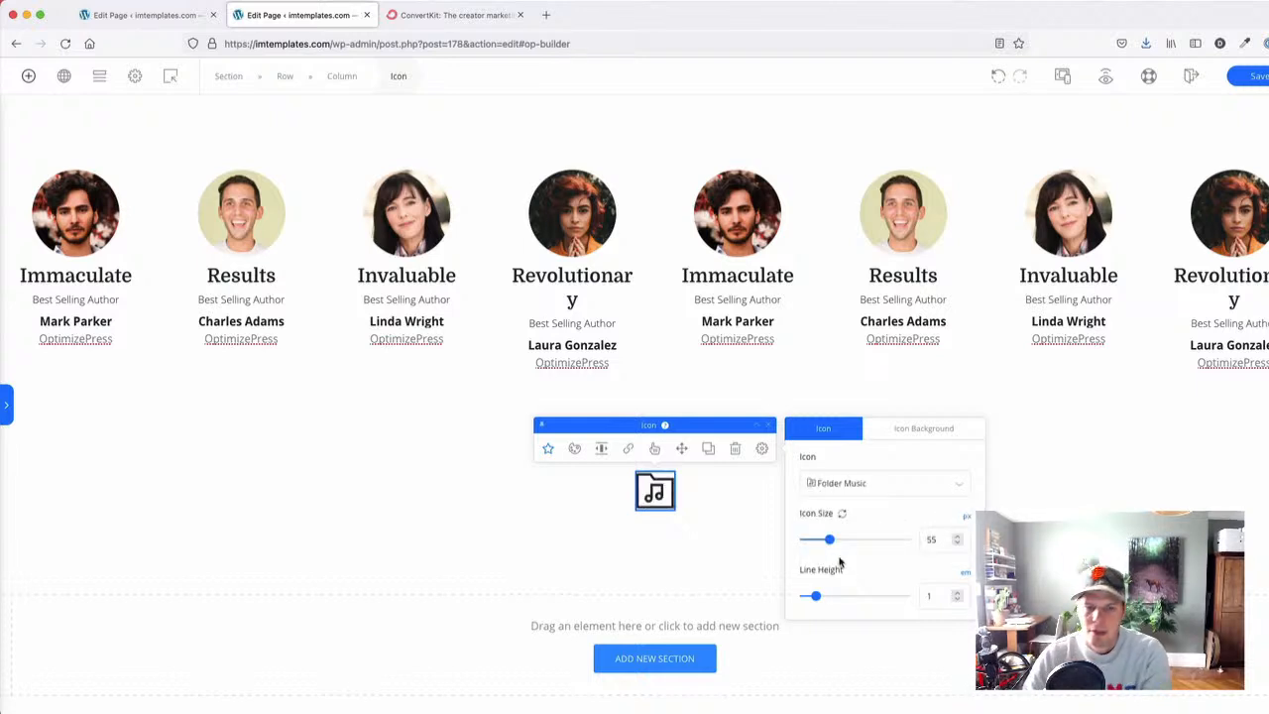
- Search the icon library for "music" and change the icon to Music Cloud
click(852, 481)
text(muci)
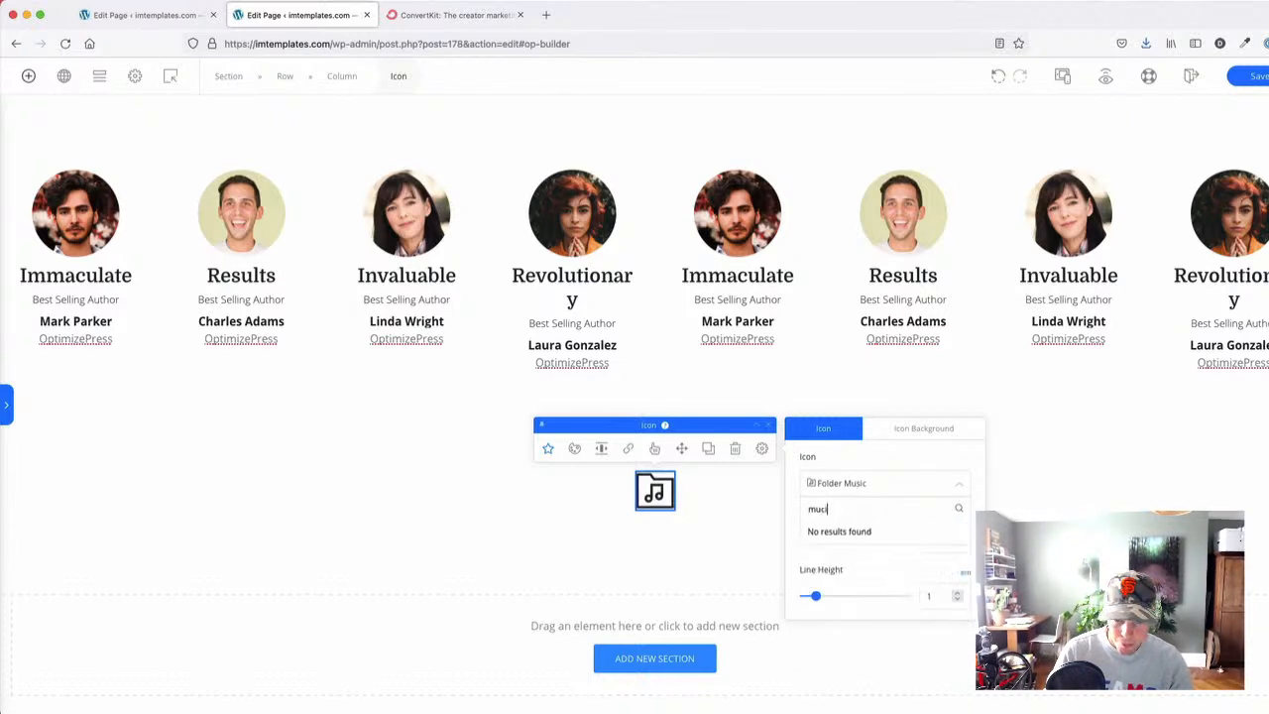
key(BackSpace)
key(BackSpace)
text(sic)
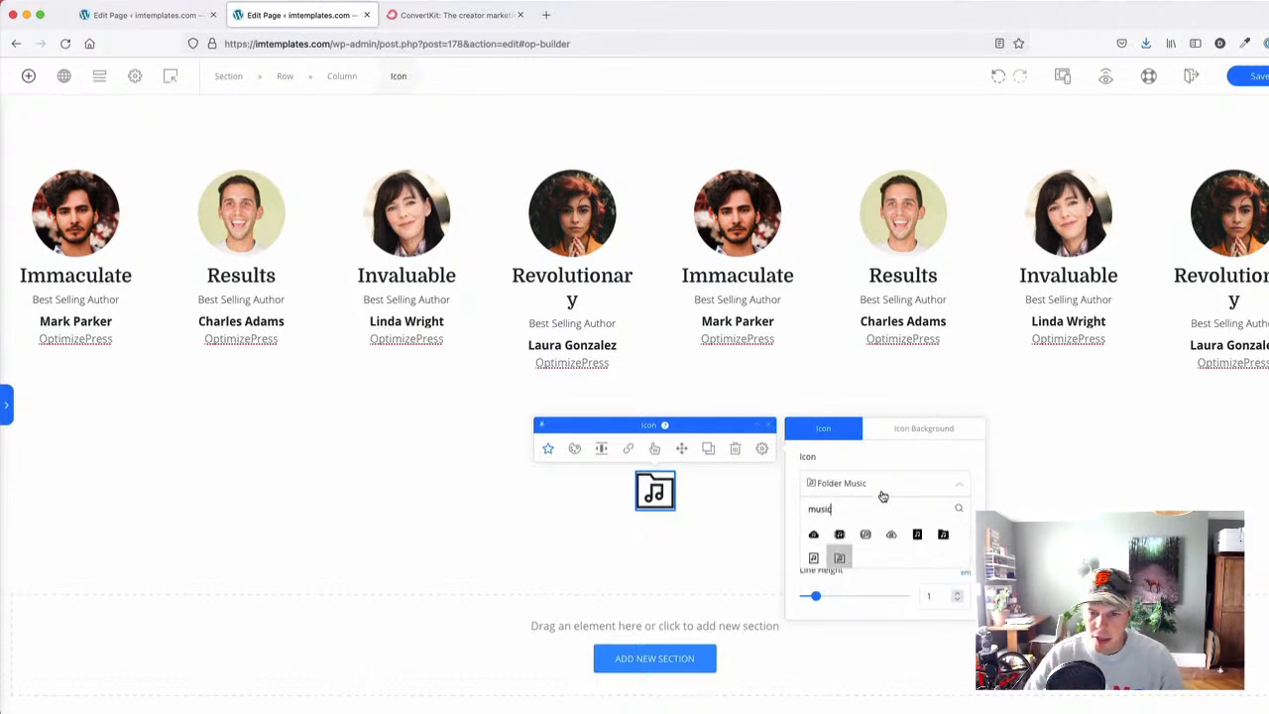
click(810, 535)
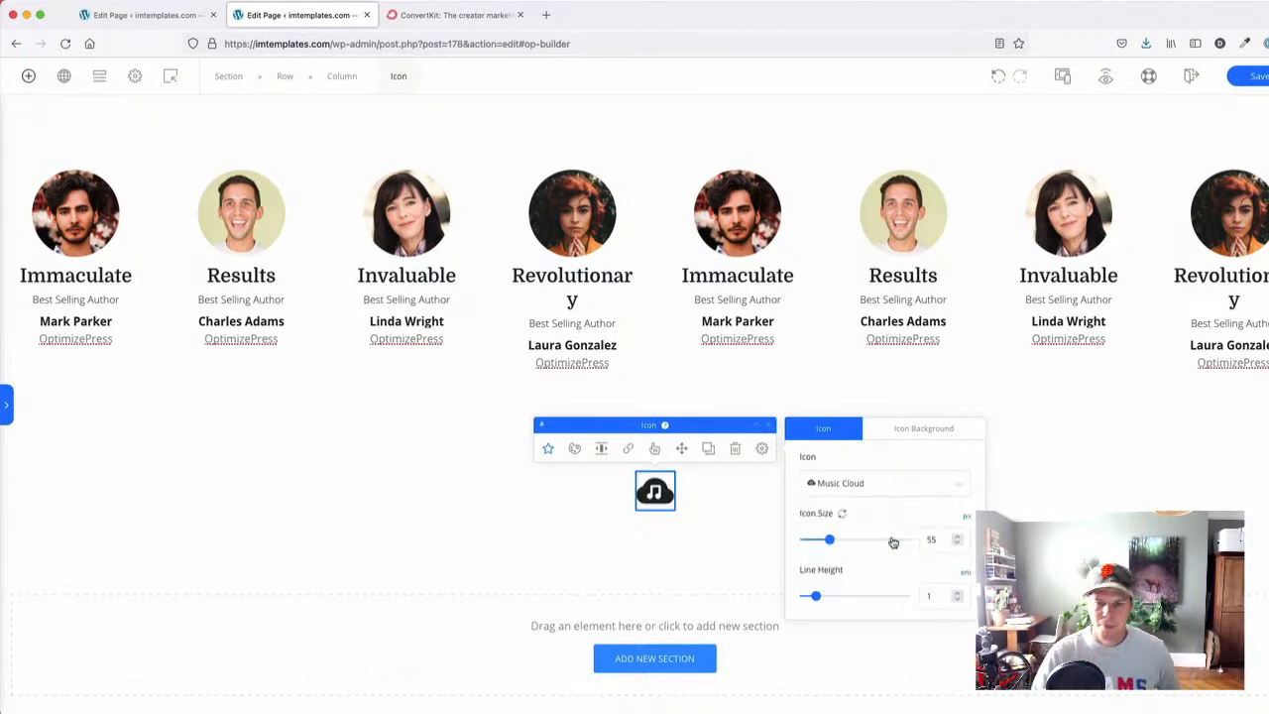
- Using ConvertKit's trio of music notes as reference, duplicate the icon's column twice to make three icon columns
click(532, 498)
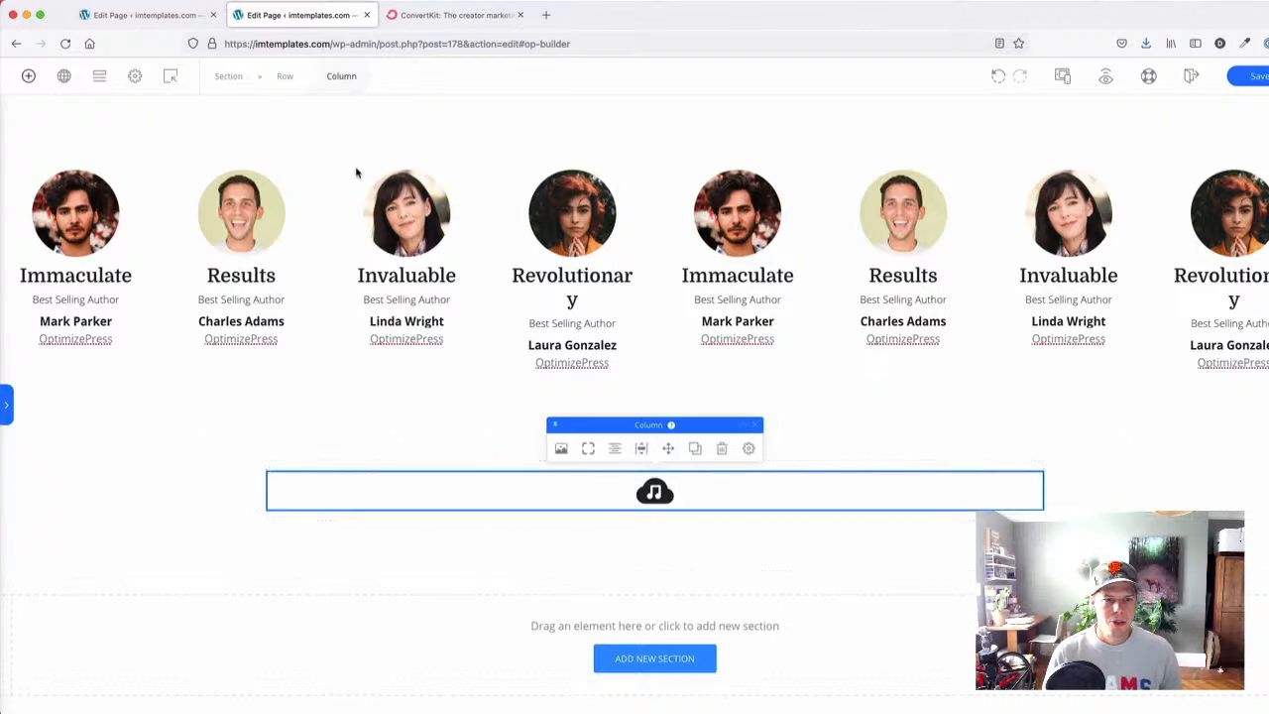
click(458, 8)
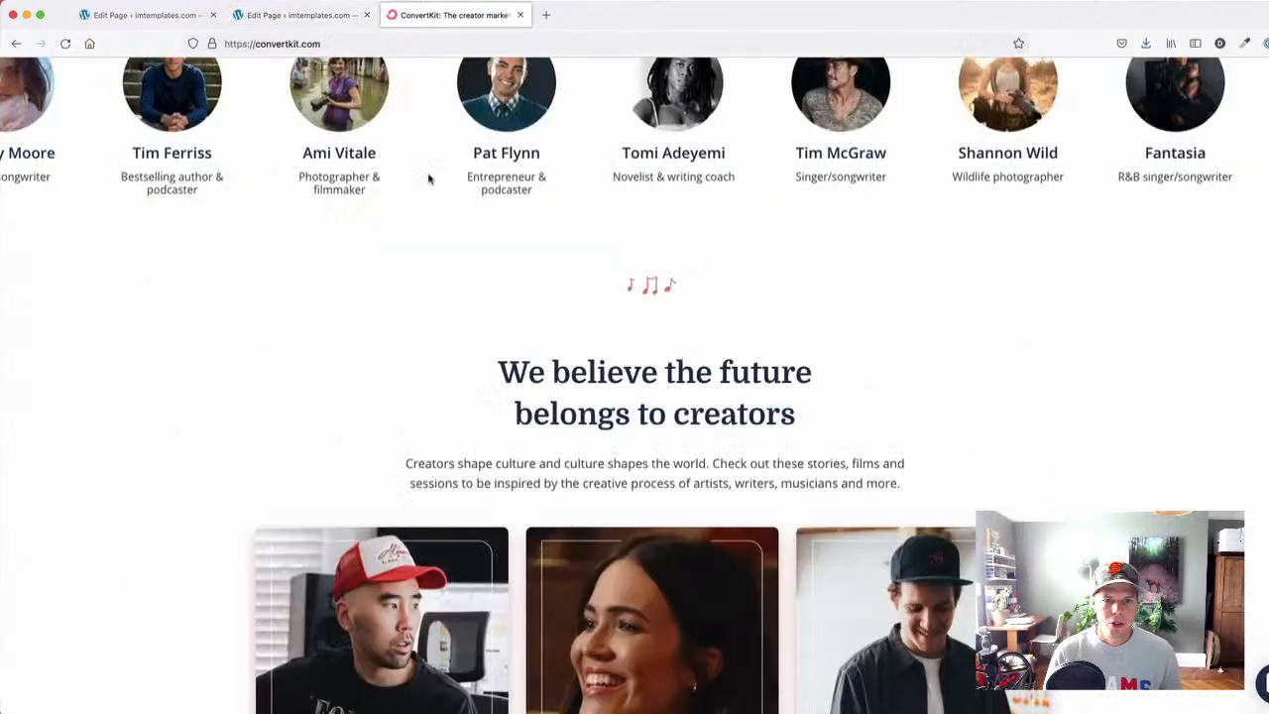
click(355, 16)
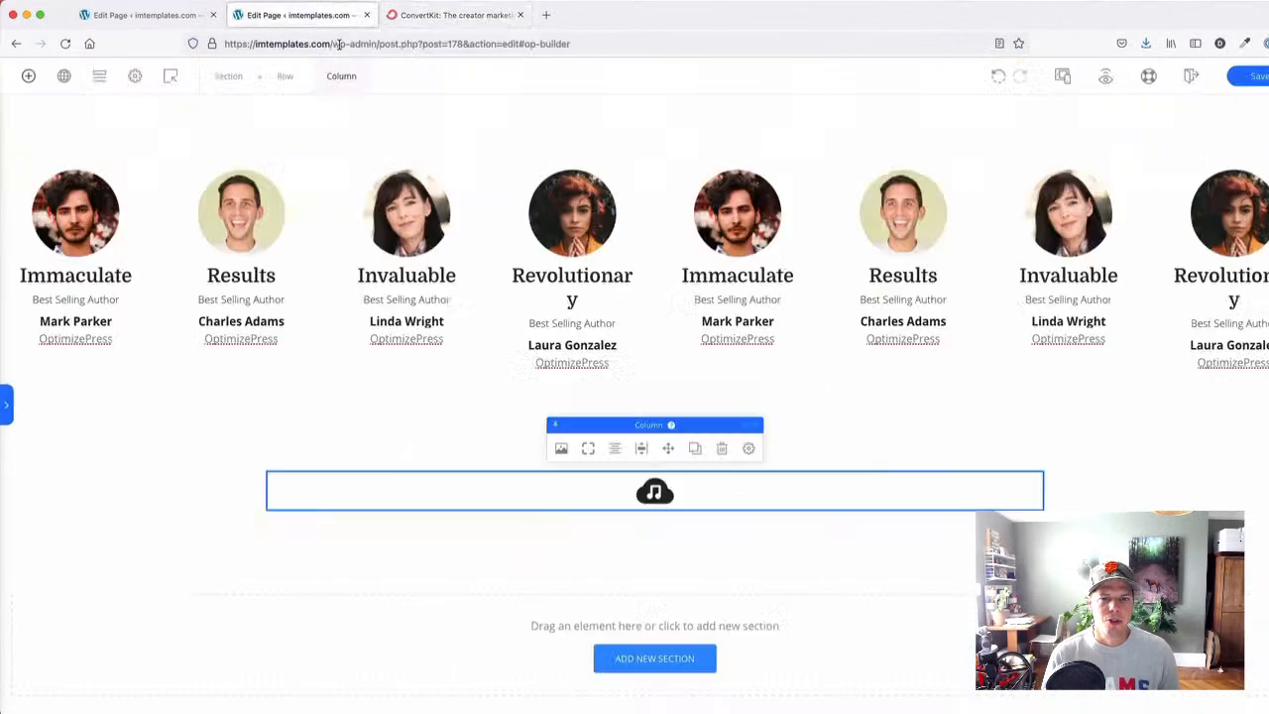
click(696, 451)
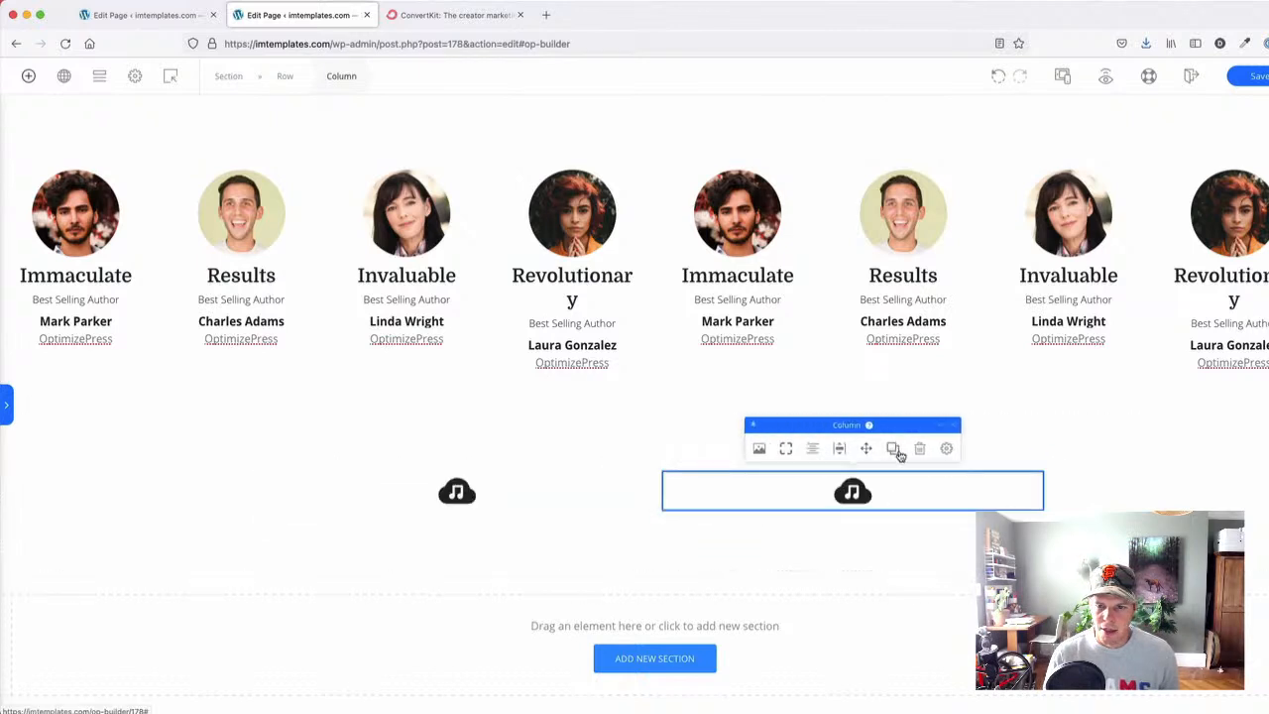
click(899, 453)
- Open the settings of the row holding the three icons and set its column gutter to 0 px
click(478, 486)
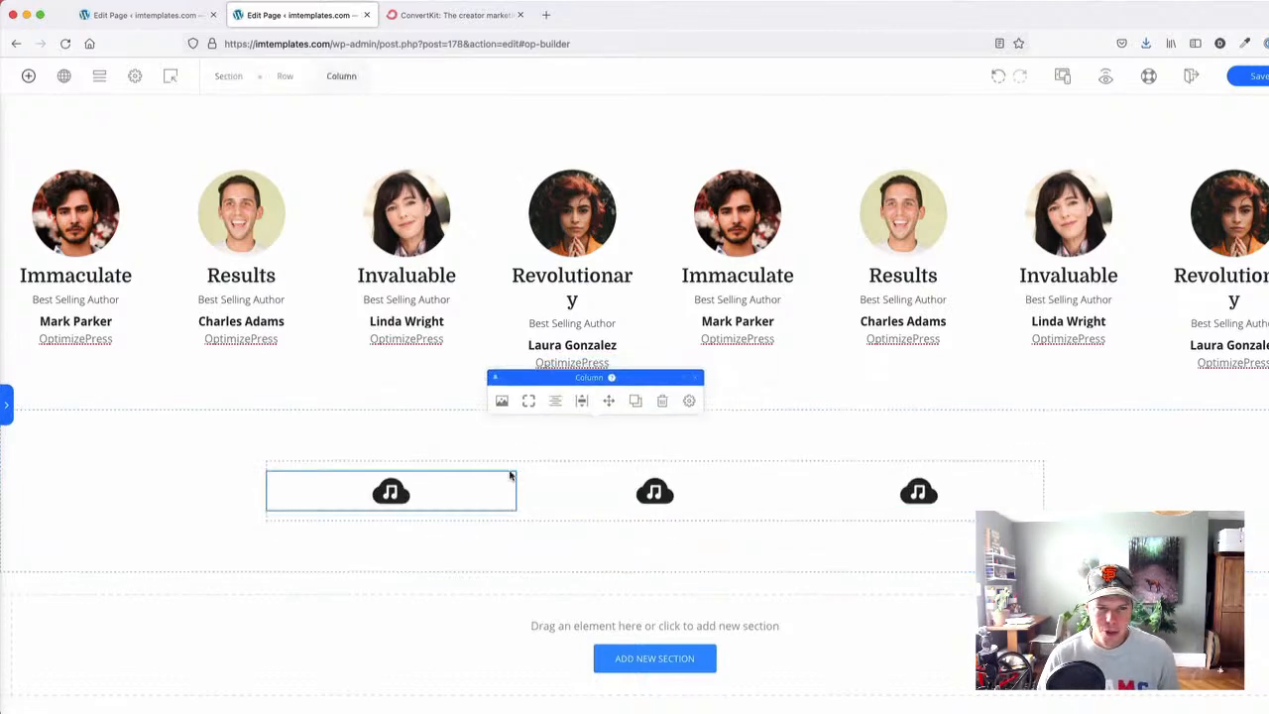
click(518, 466)
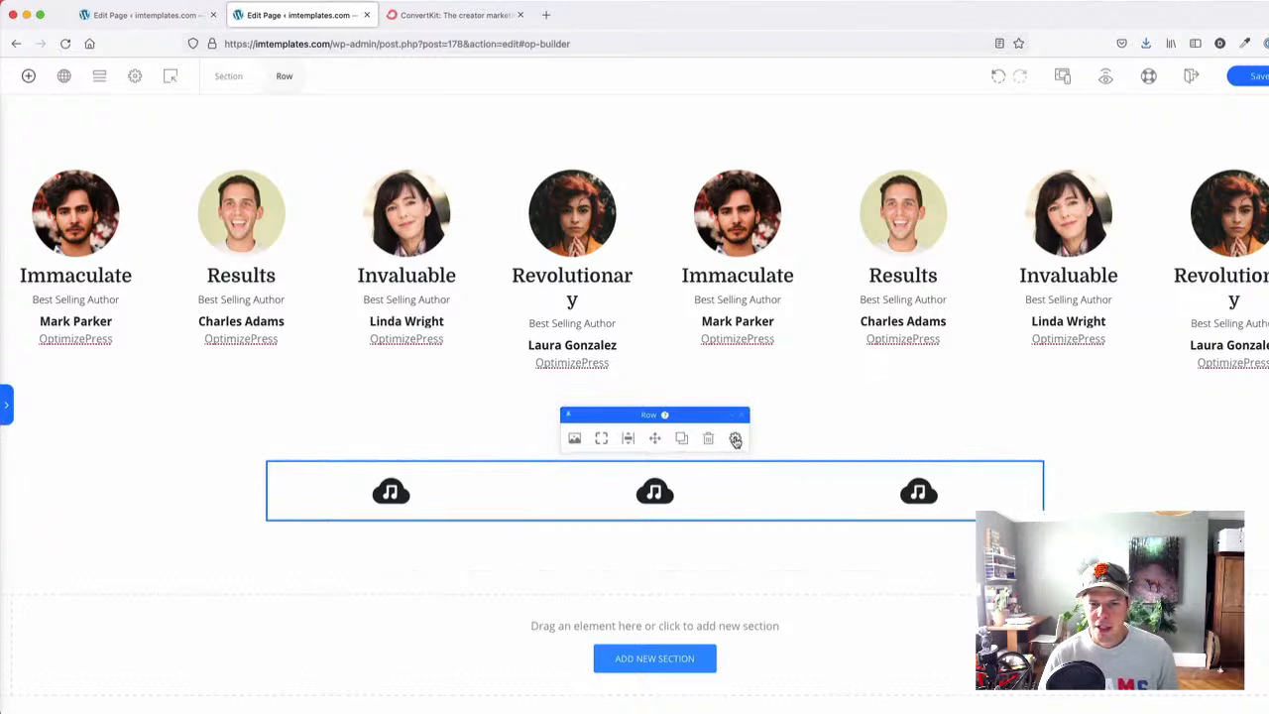
click(734, 437)
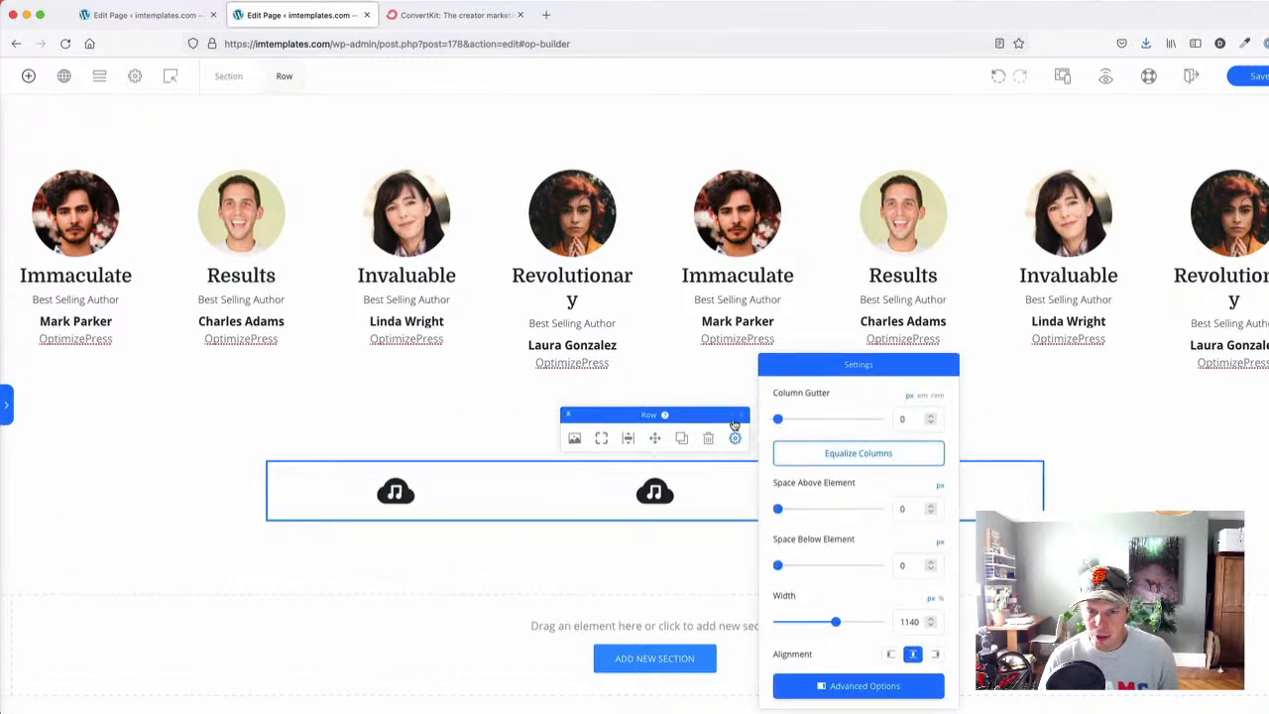
- Enlarge the middle music cloud icon to about 83 px
click(456, 487)
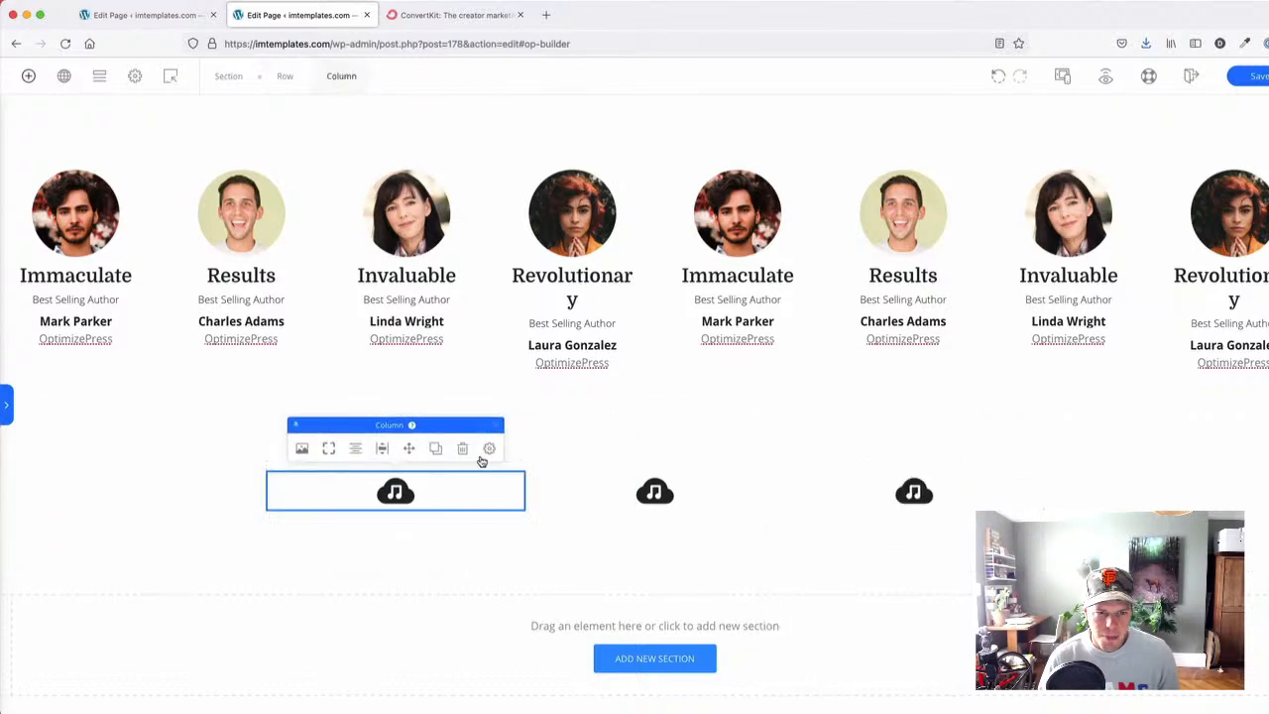
click(654, 492)
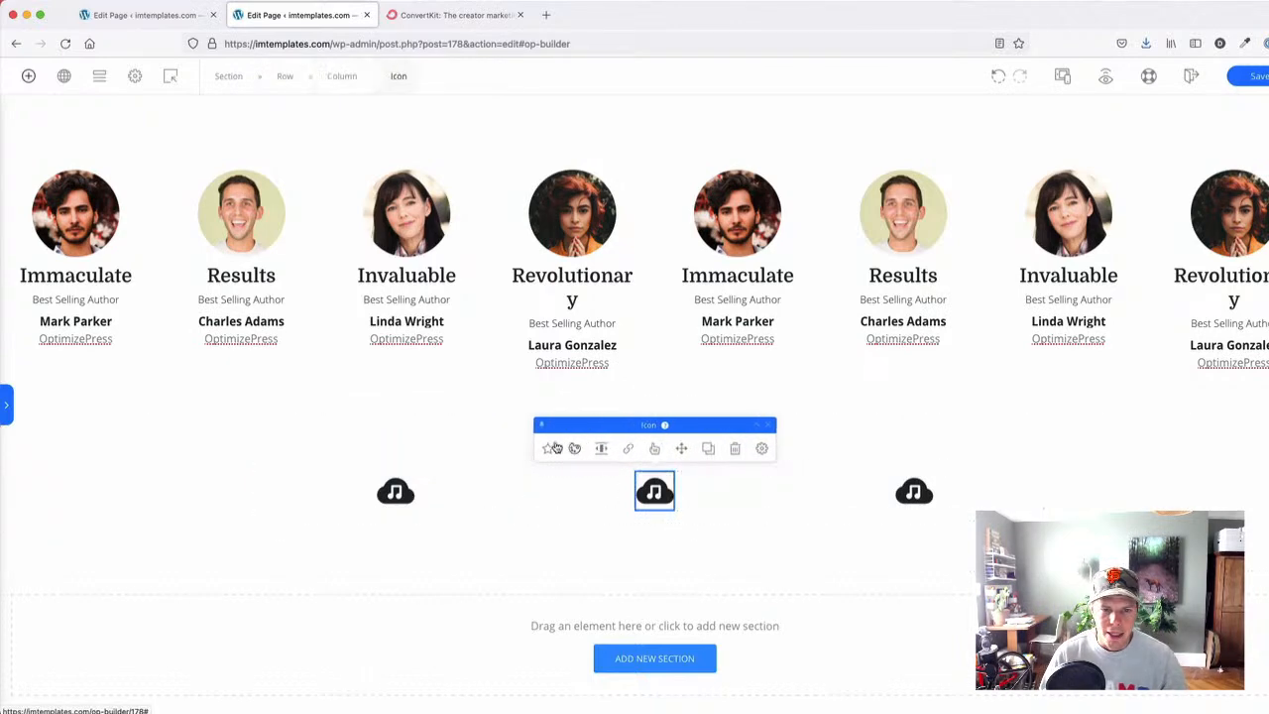
drag(829, 538, 843, 538)
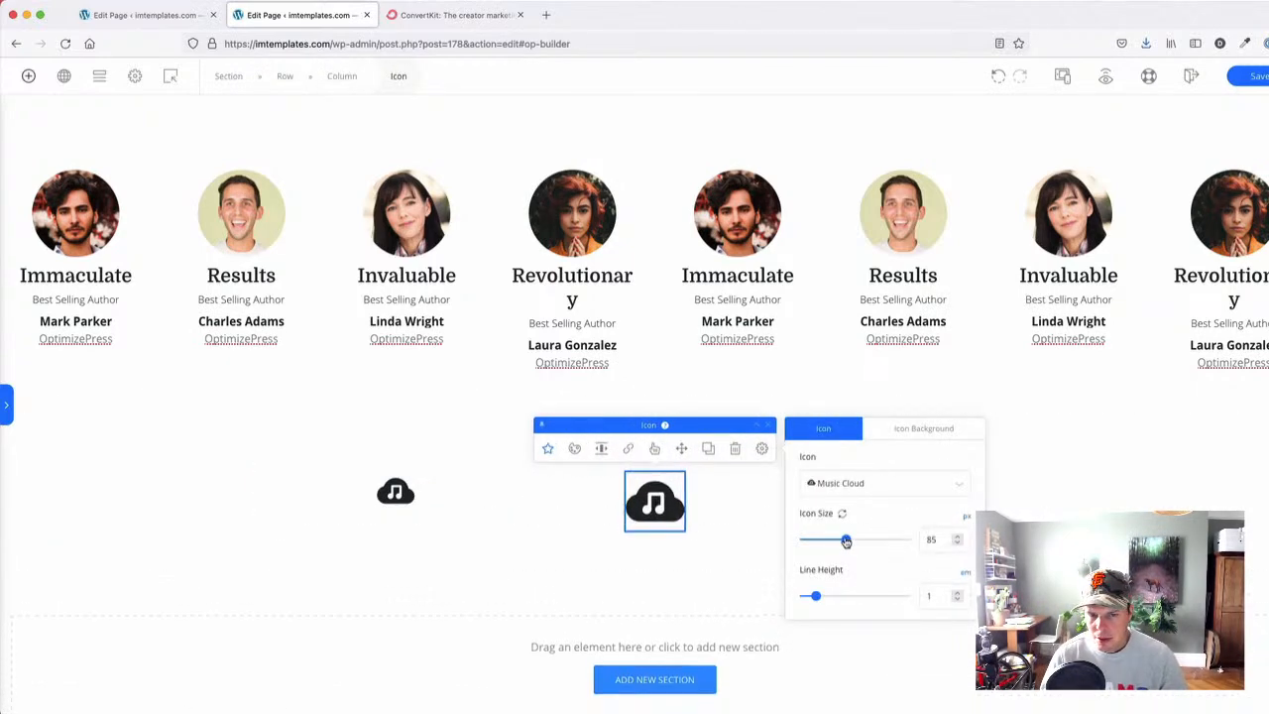
- Shrink the first column's music cloud icon to 20 px and colour it with the orange favourite swatch
click(395, 493)
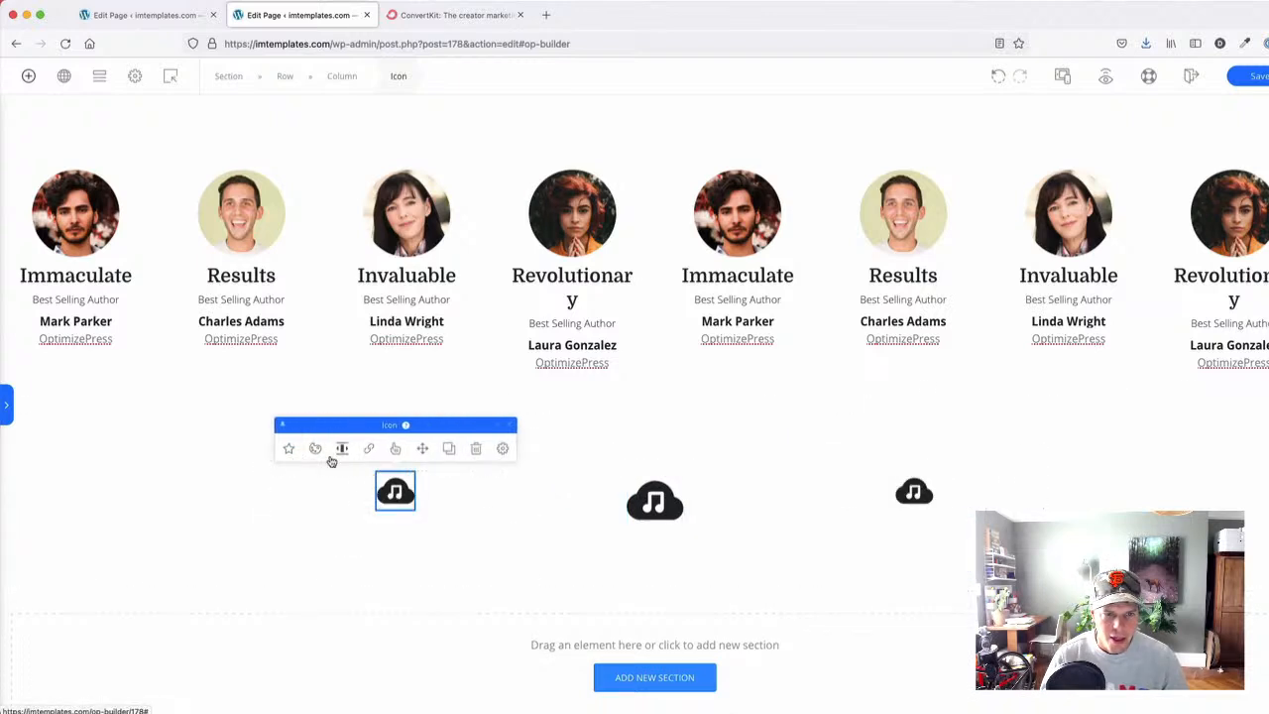
click(290, 451)
drag(570, 543, 561, 544)
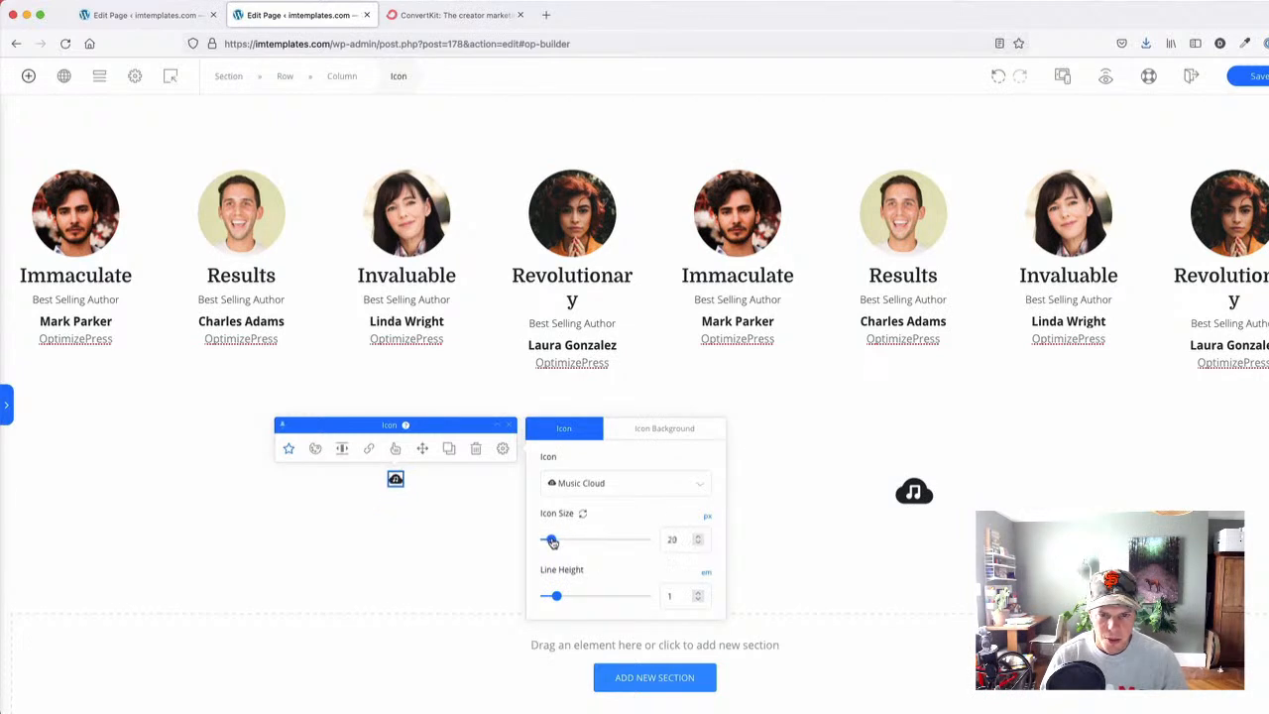
click(315, 451)
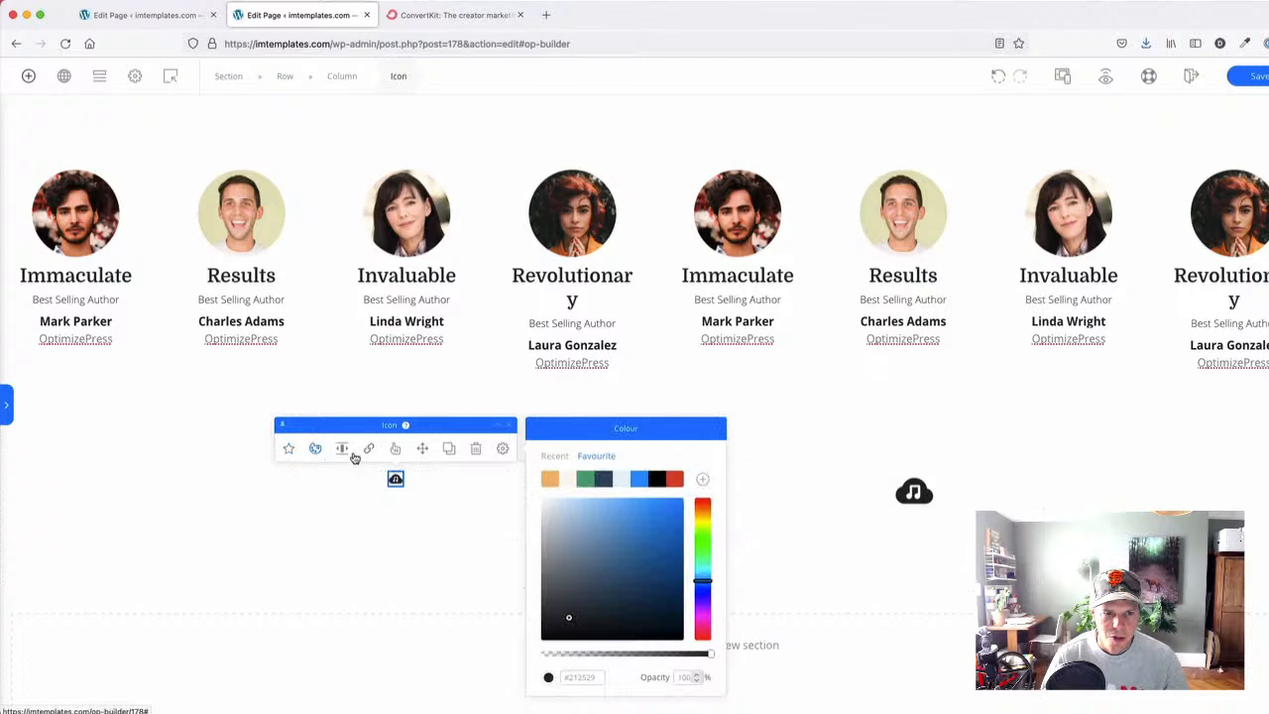
click(563, 483)
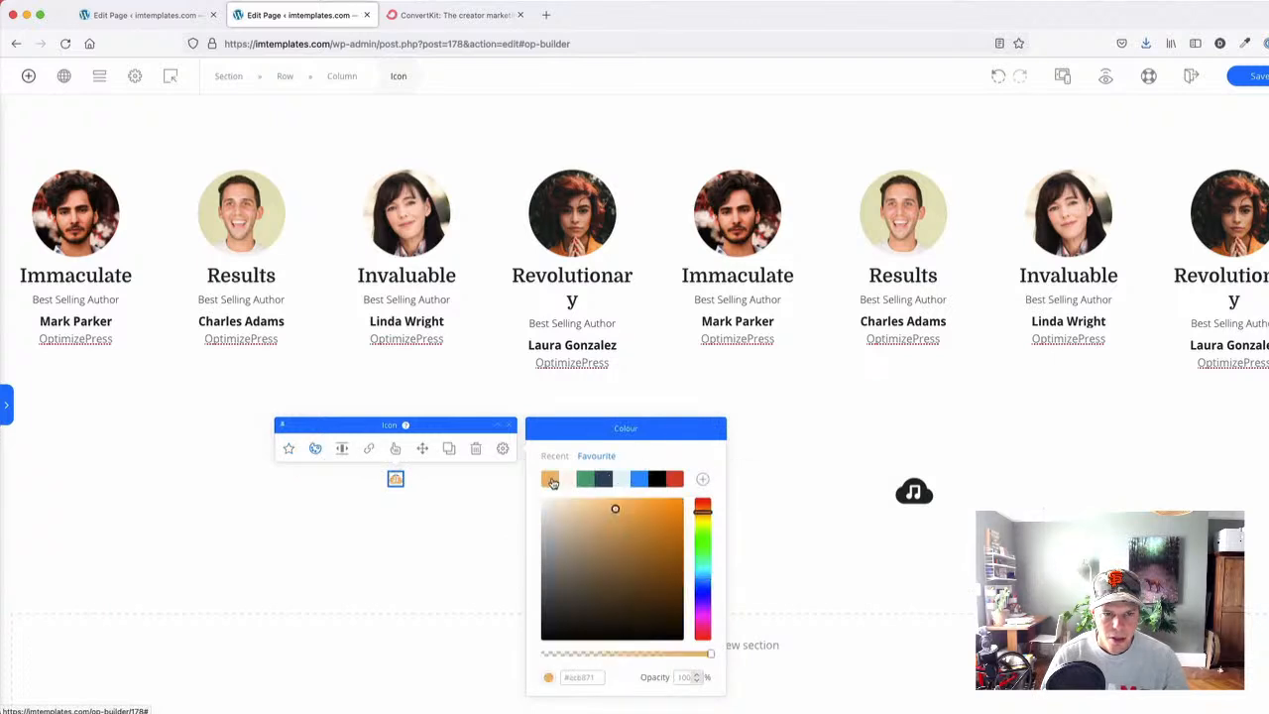
click(309, 547)
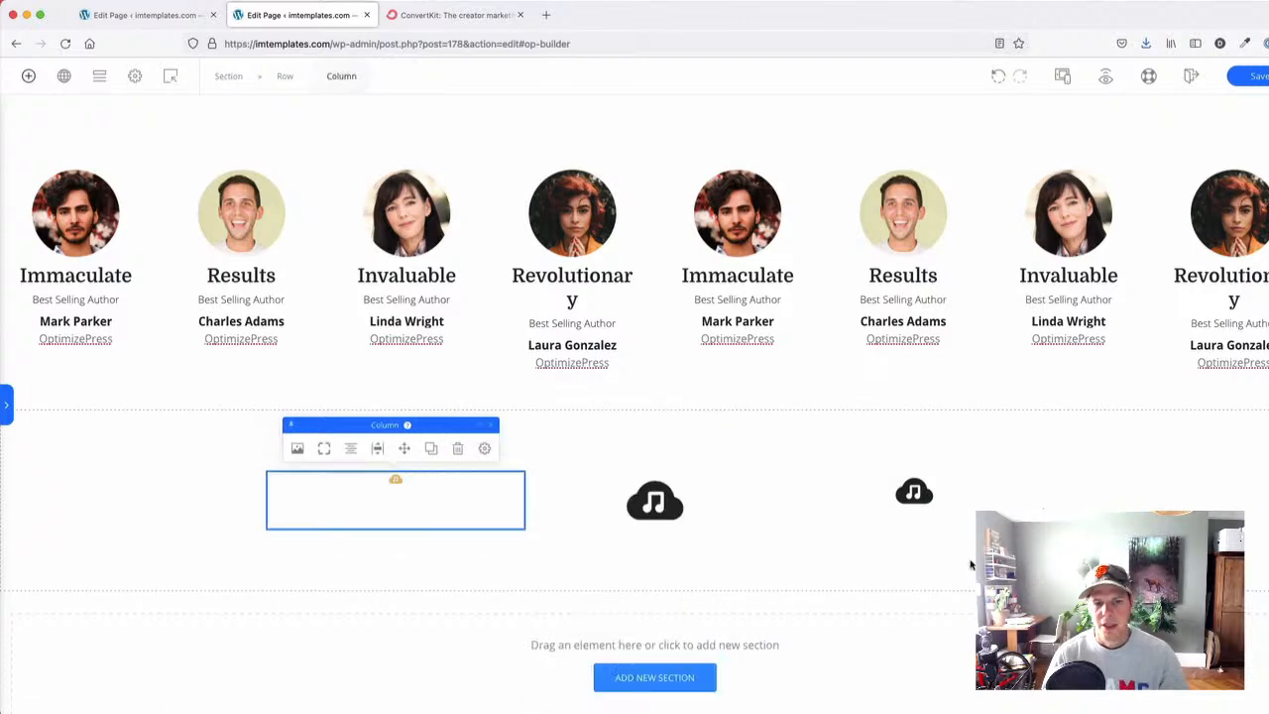
- Duplicate the small orange icon and move the copy into the last column, beneath the black cloud icon
click(397, 484)
drag(422, 448, 887, 496)
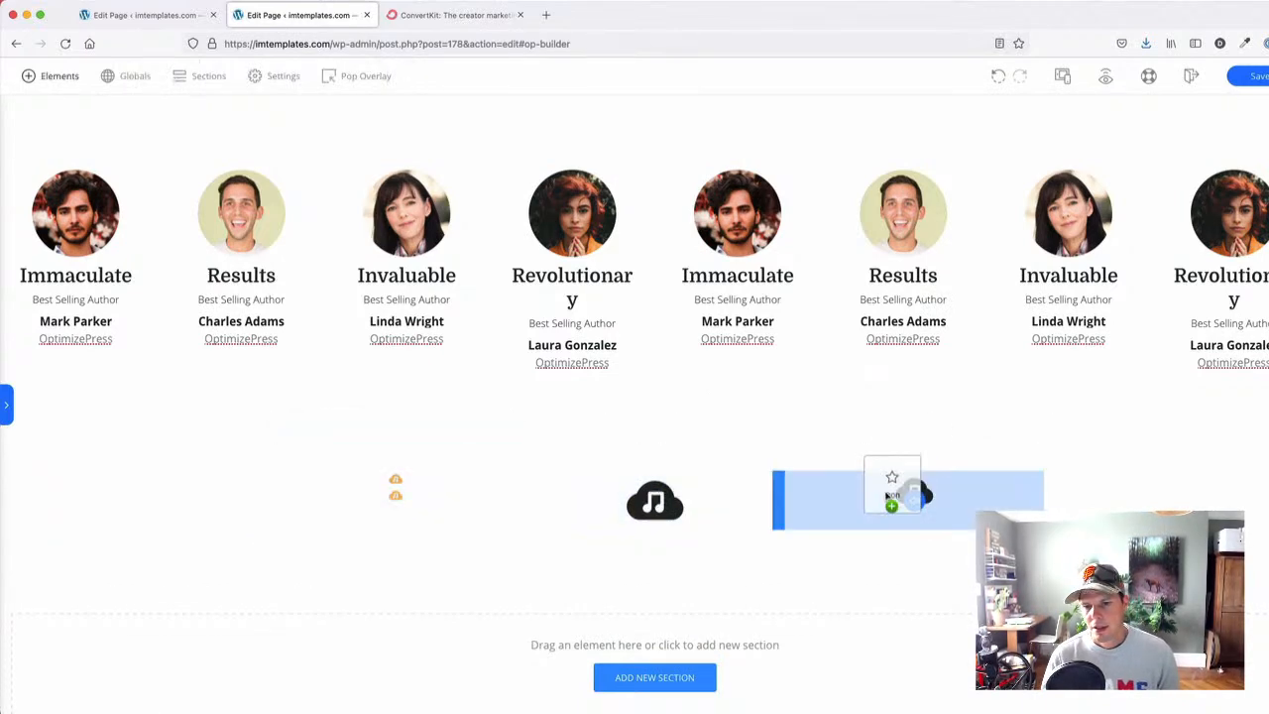
drag(1129, 503, 1127, 503)
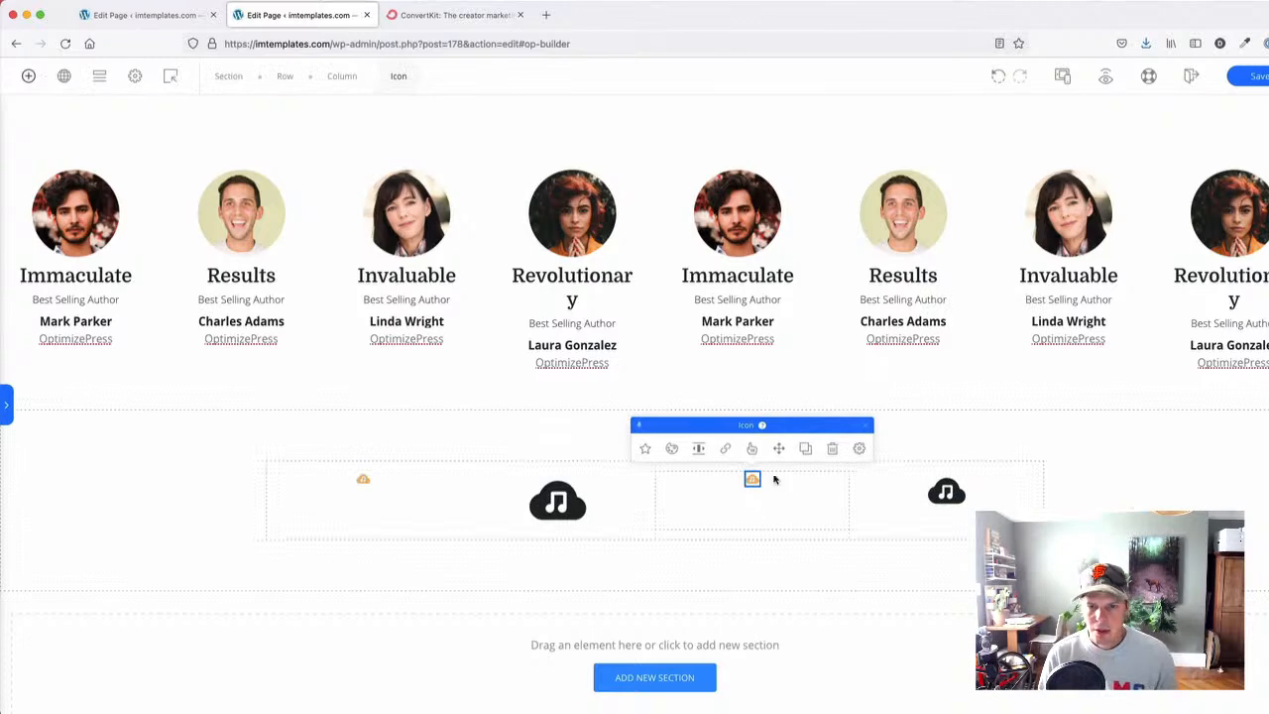
mouse_move(945, 492)
mouse_down()
mouse_move(958, 496)
mouse_move(947, 503)
mouse_up()
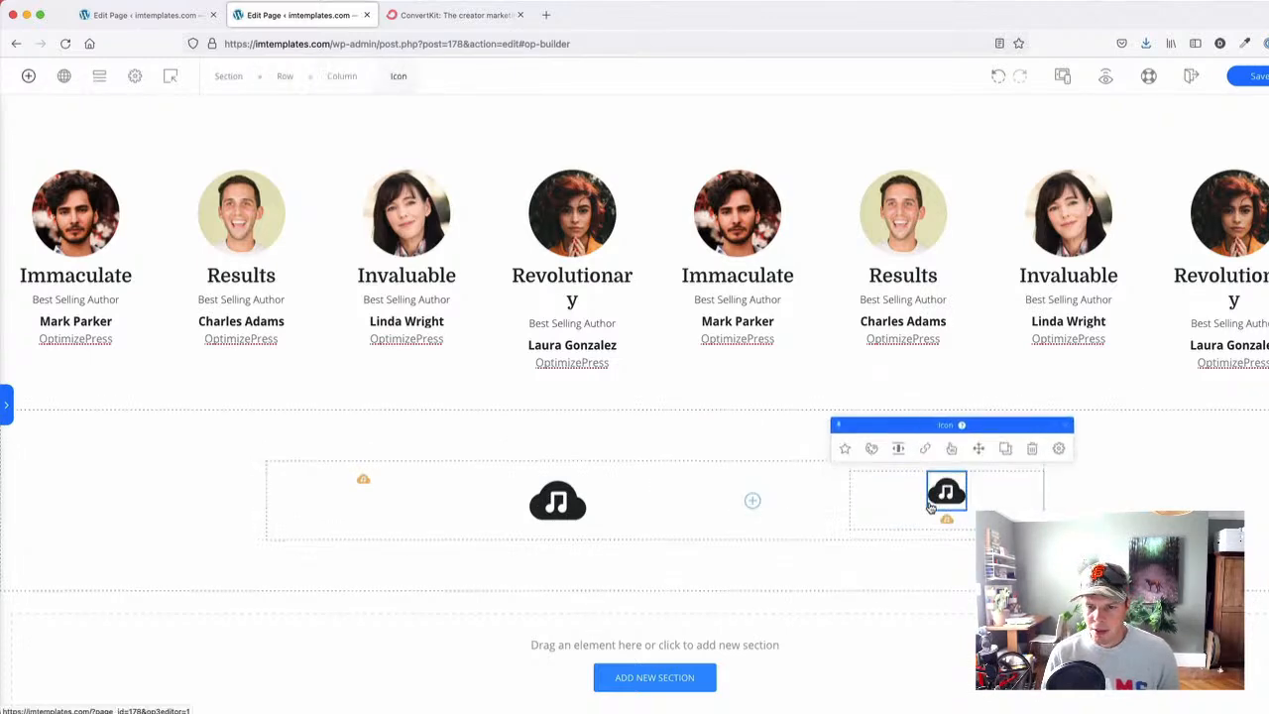
- Delete the black icon above the orange copy and remove the empty extra column
click(1036, 448)
click(832, 466)
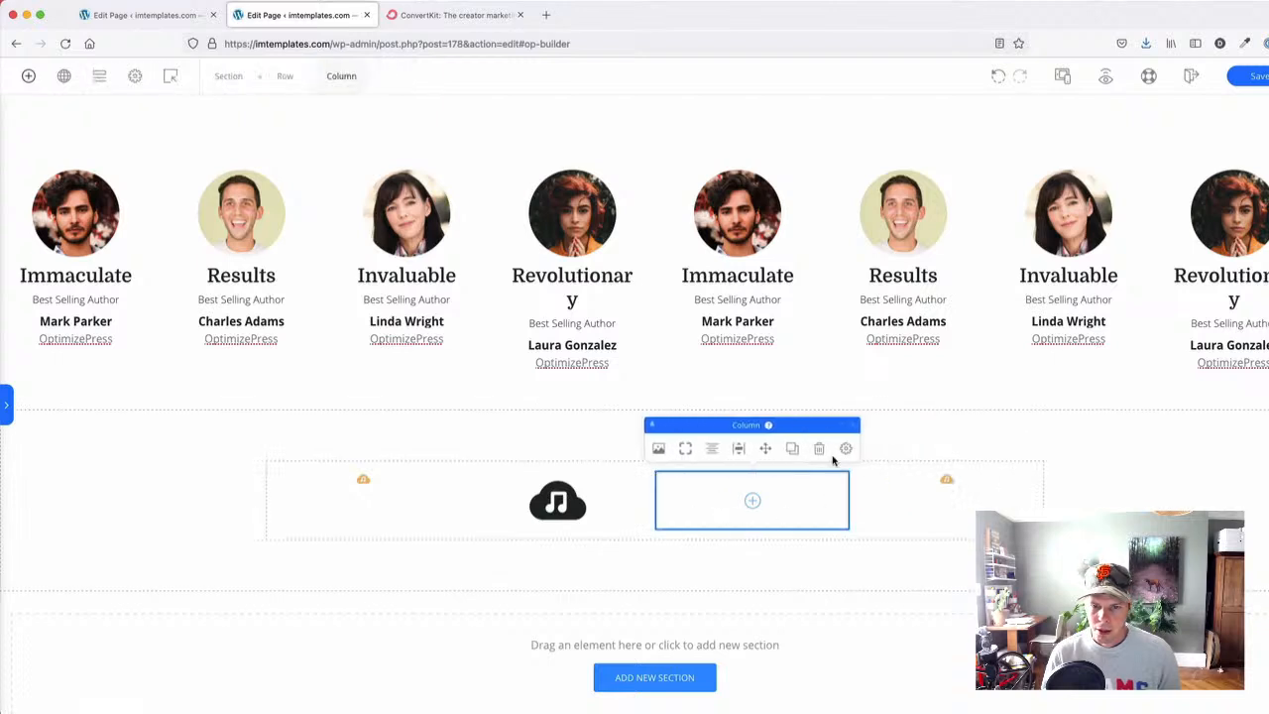
click(817, 448)
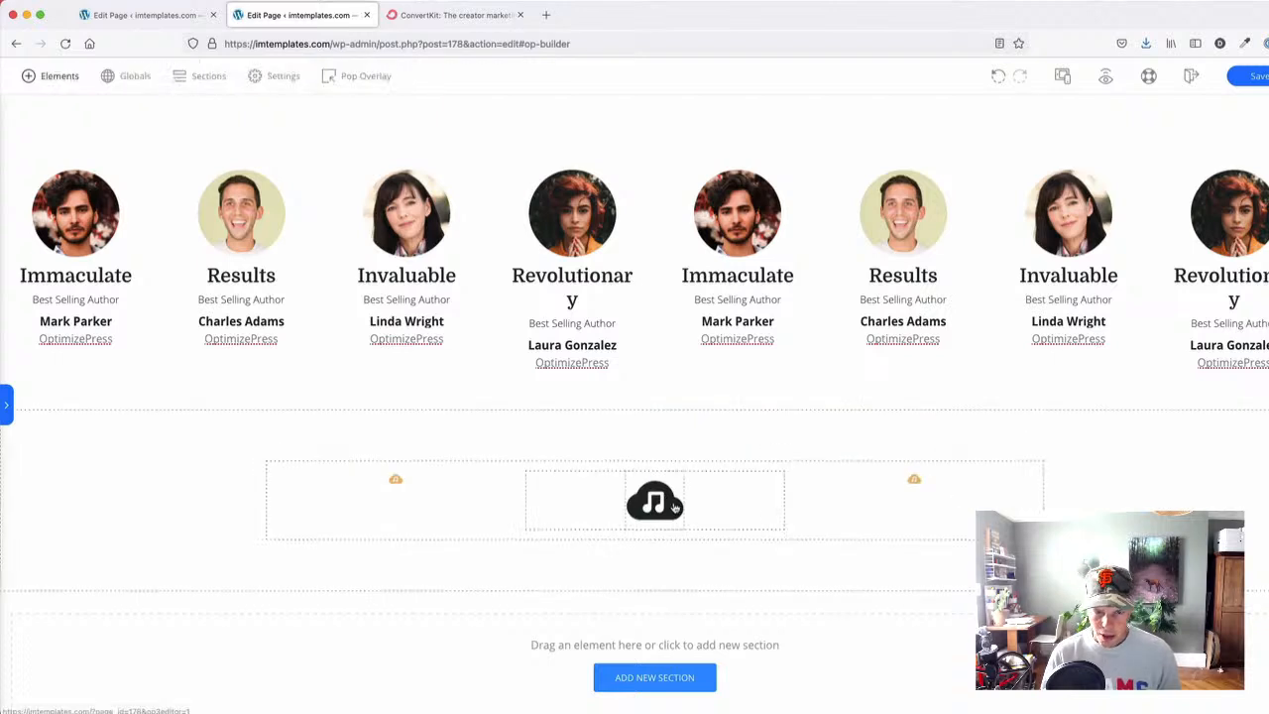
- Vertically centre the contents of the first and last icon columns so the small icons line up with the middle one
click(413, 510)
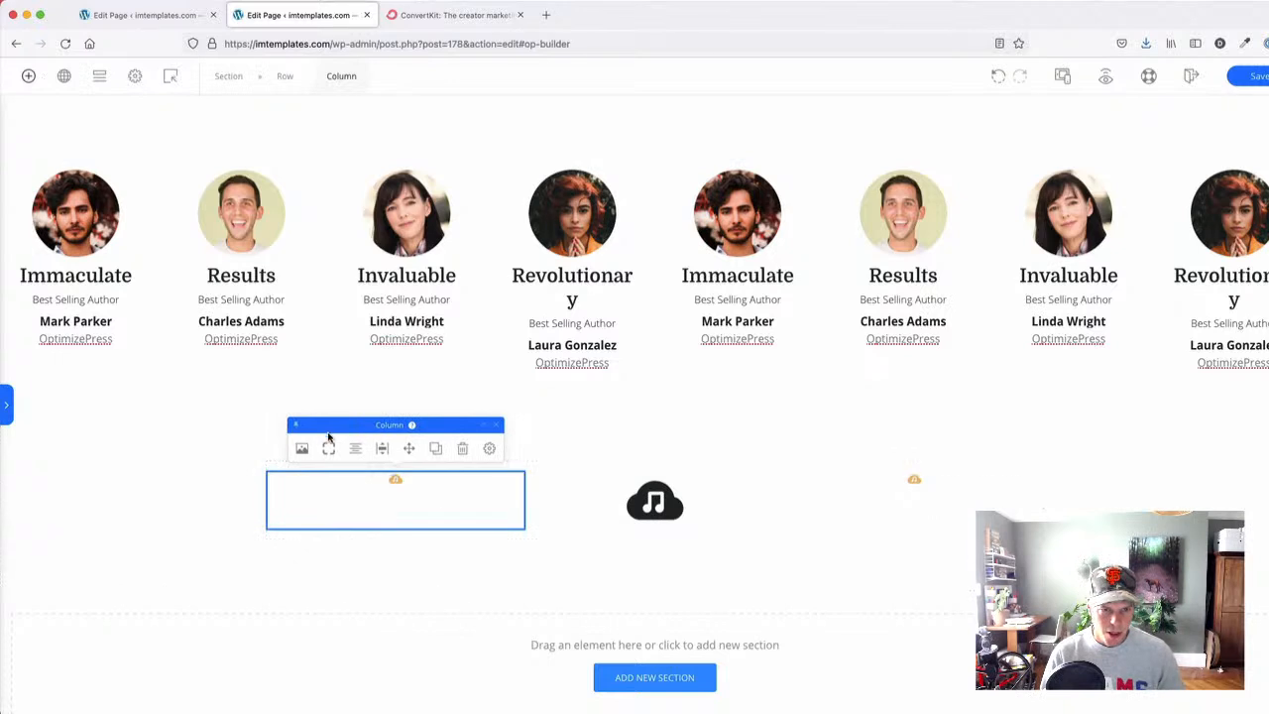
click(382, 449)
click(667, 554)
click(898, 495)
click(901, 449)
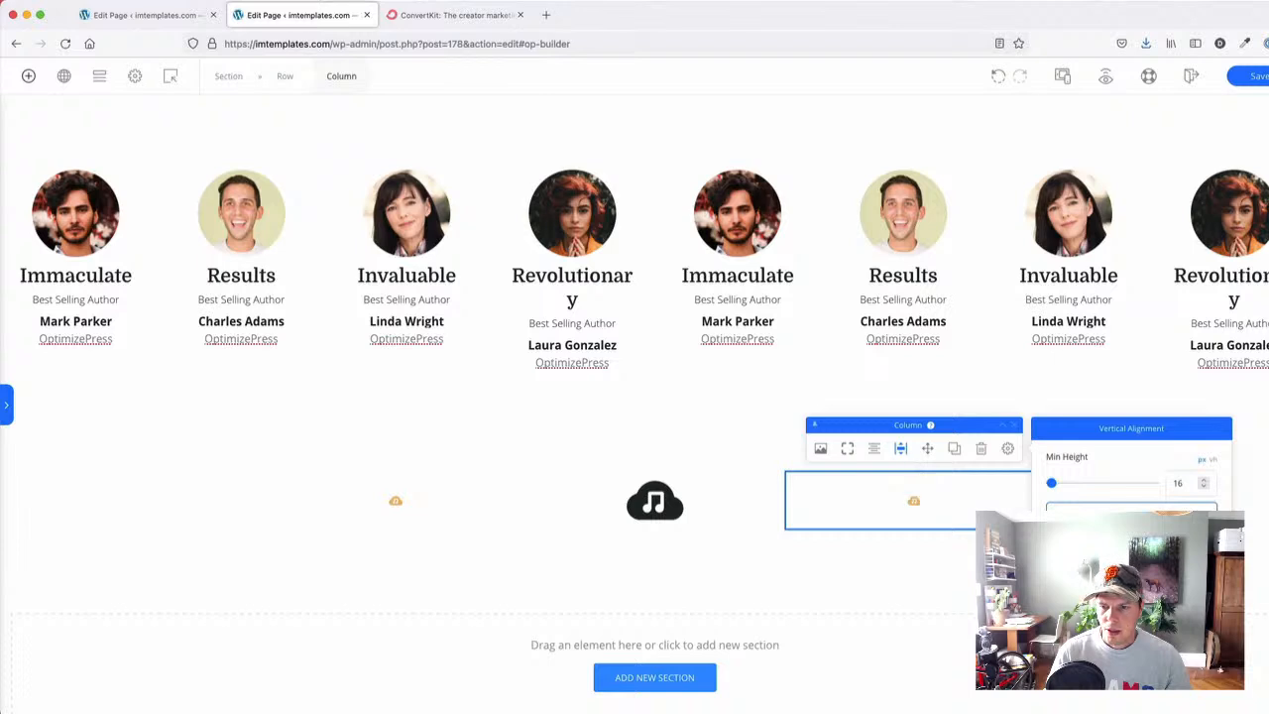
click(529, 501)
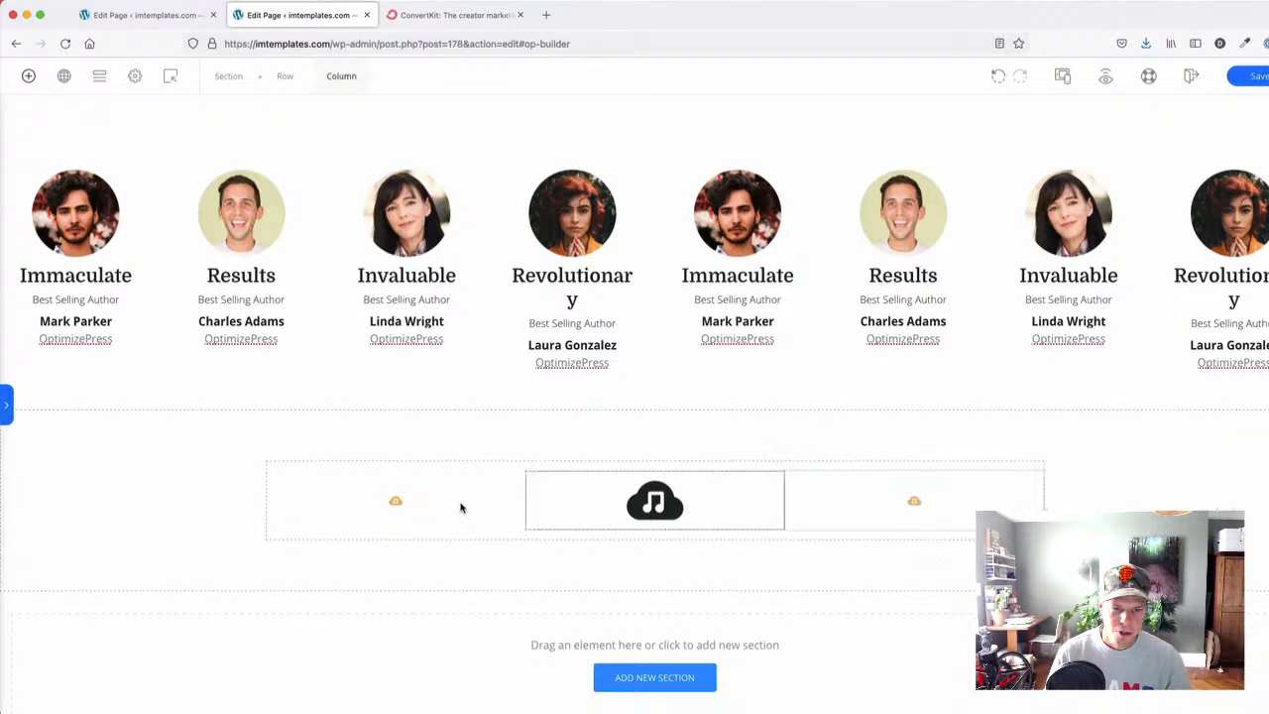
- Reduce the icon row's width in its settings to bring the three icons close together
click(309, 464)
click(735, 437)
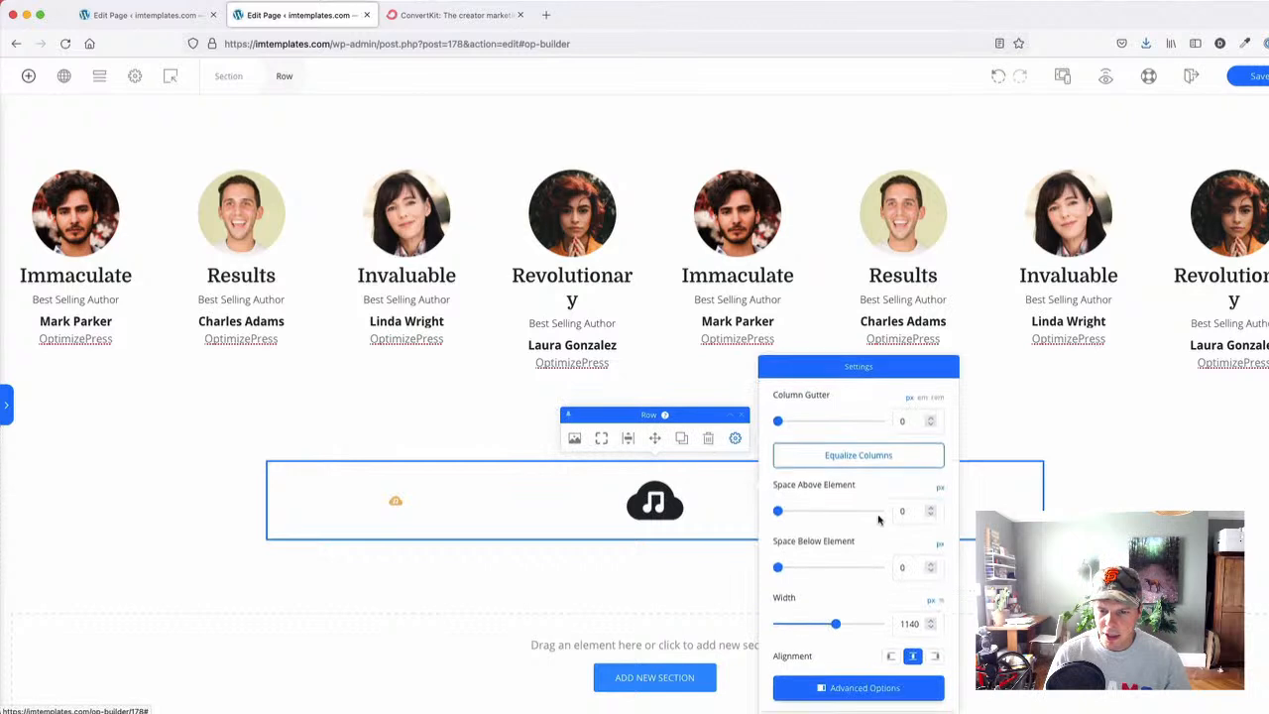
drag(836, 621, 793, 622)
- Search the icon library for "musi", change the middle icon to the outlined Music Cloud and colour it with the orange favourite swatch
click(601, 489)
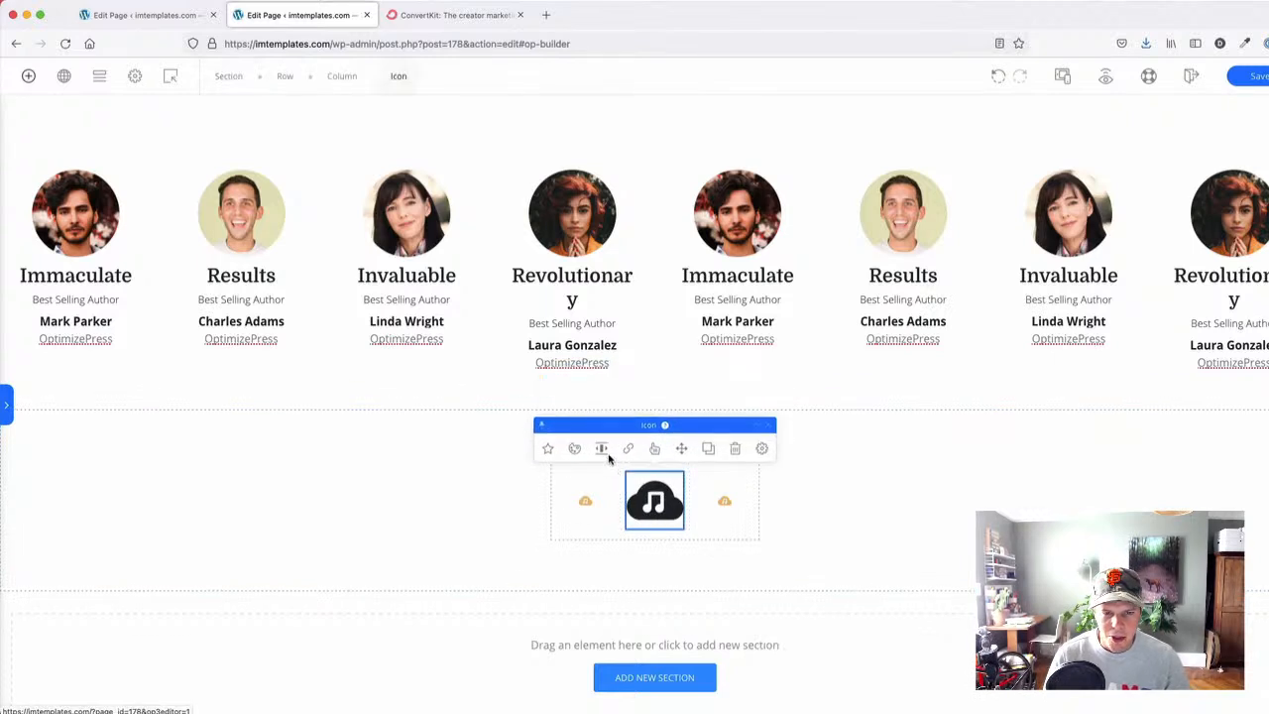
click(549, 451)
click(855, 481)
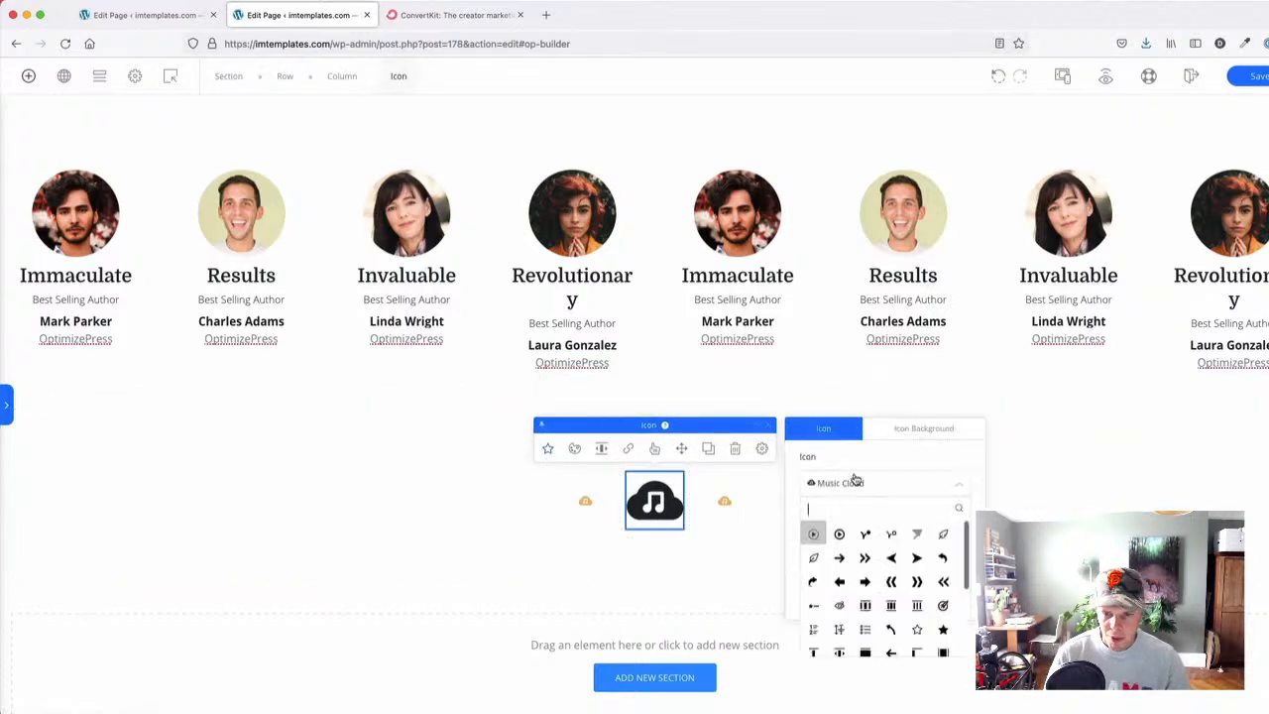
text(musi)
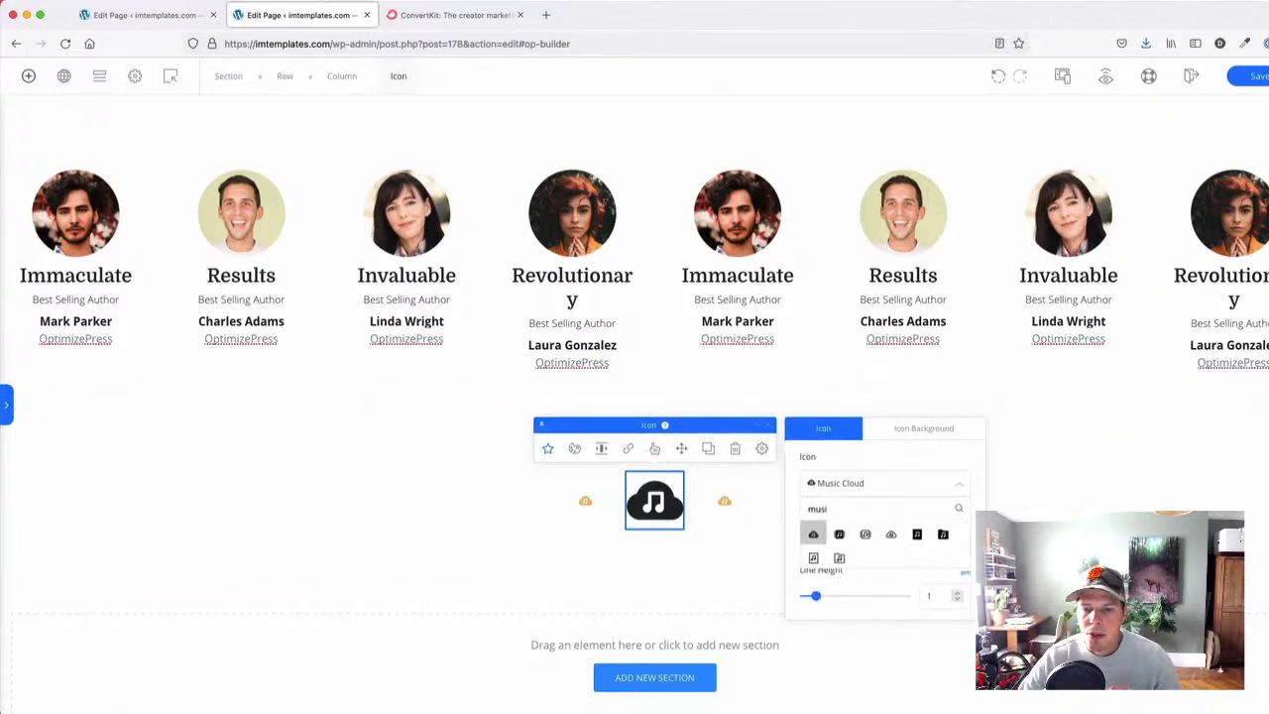
click(891, 536)
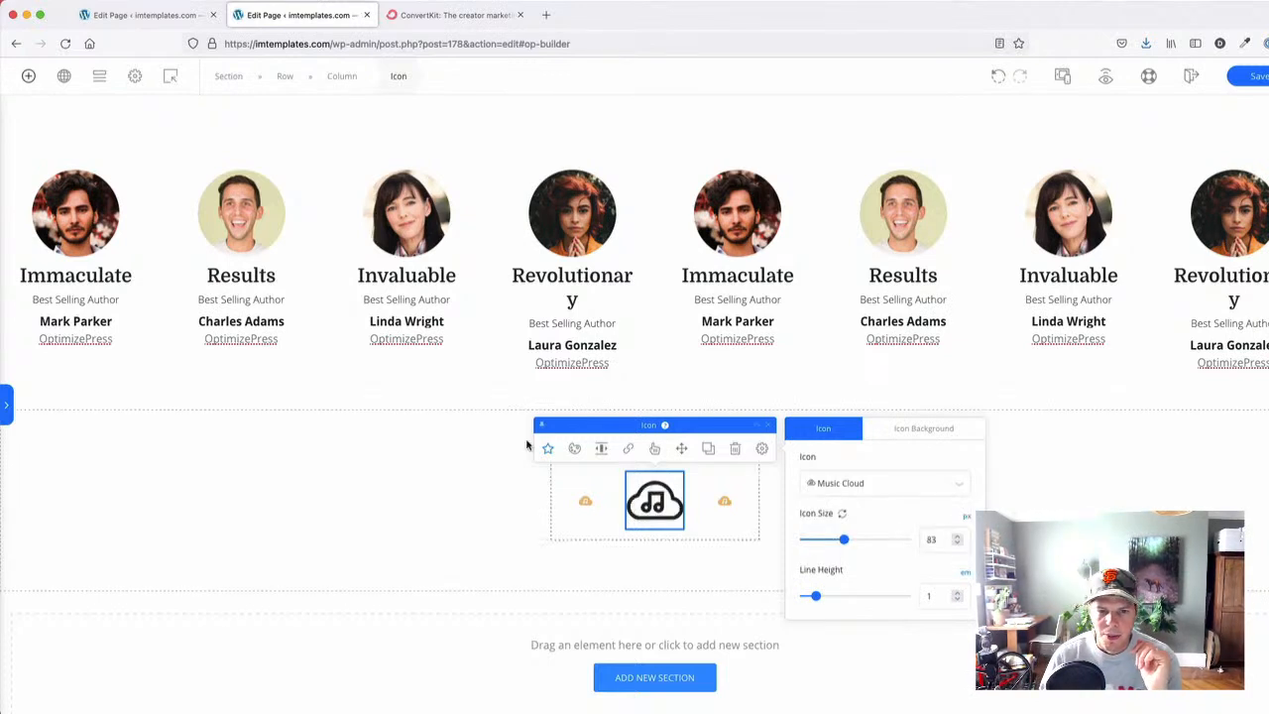
click(573, 449)
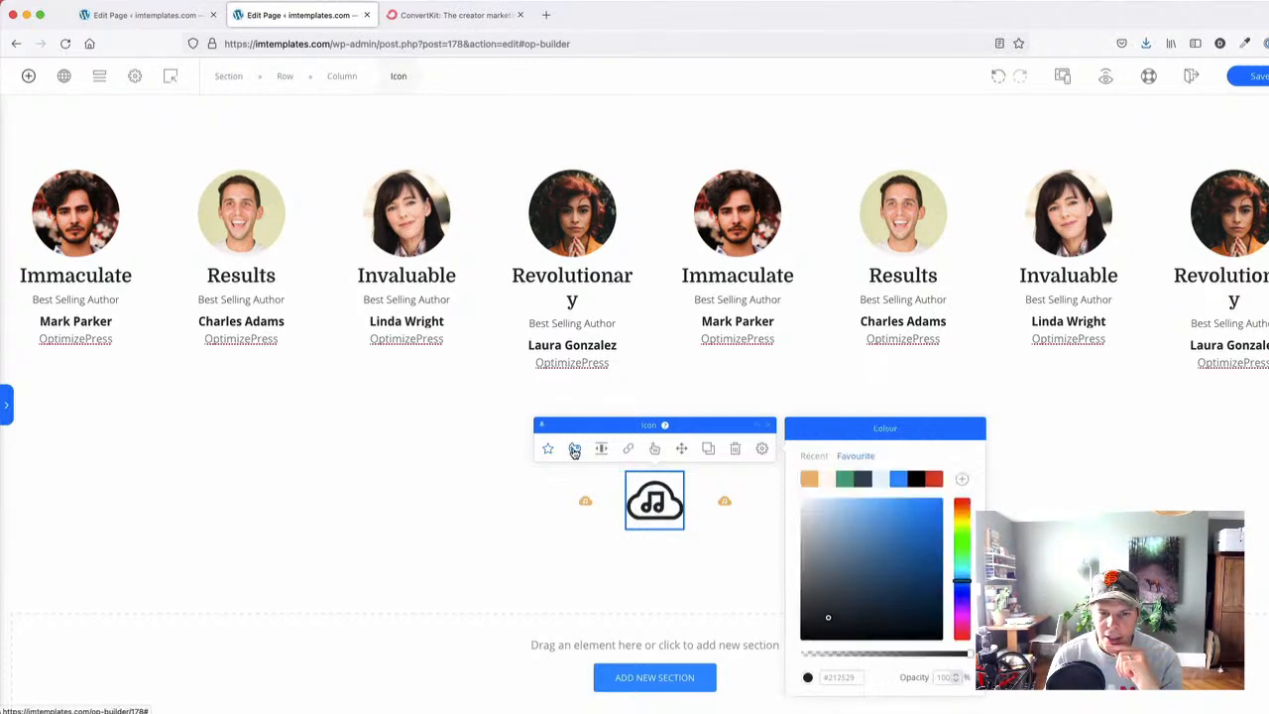
click(810, 480)
- Set the size of both small outer icons to 40 px
click(585, 500)
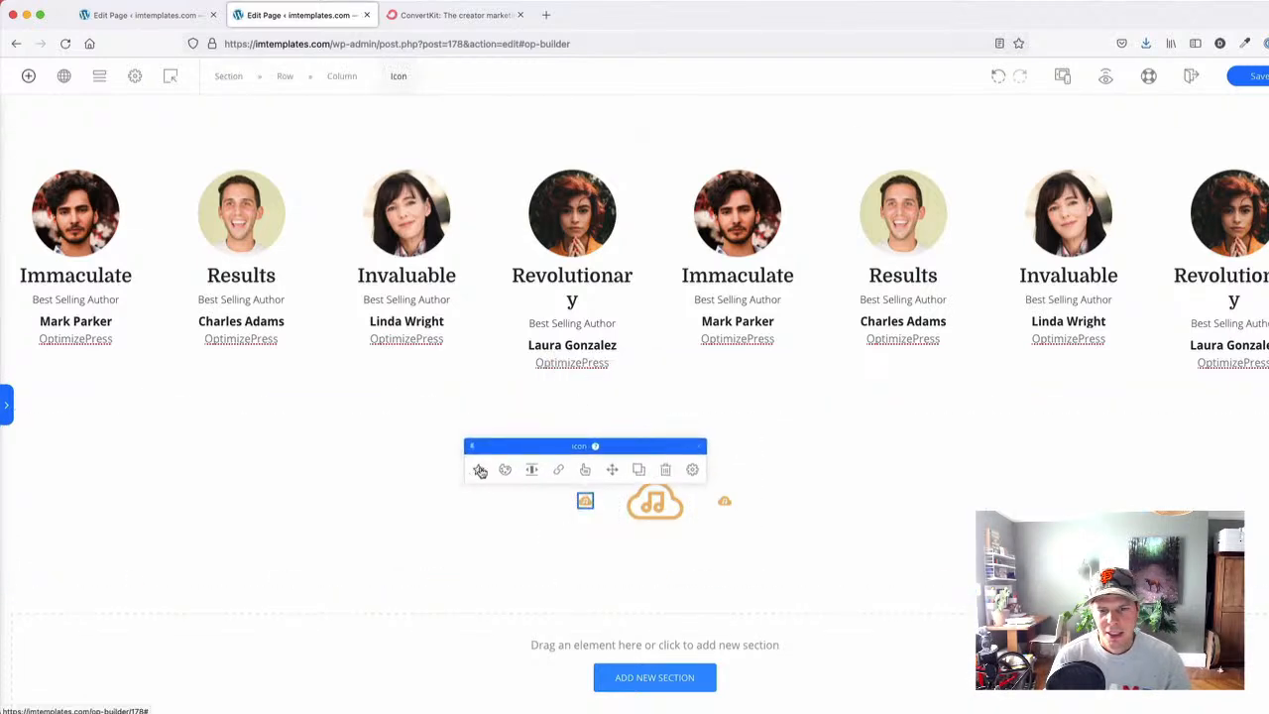
click(479, 470)
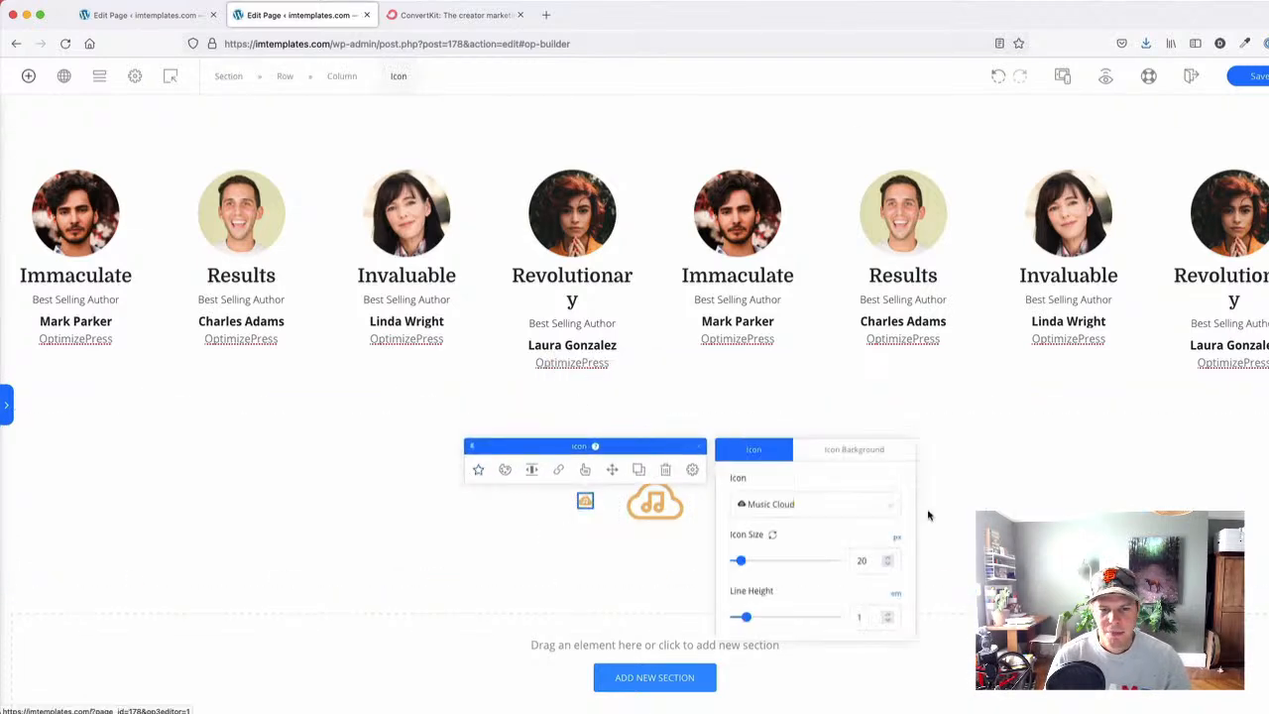
click(861, 560)
text(40)
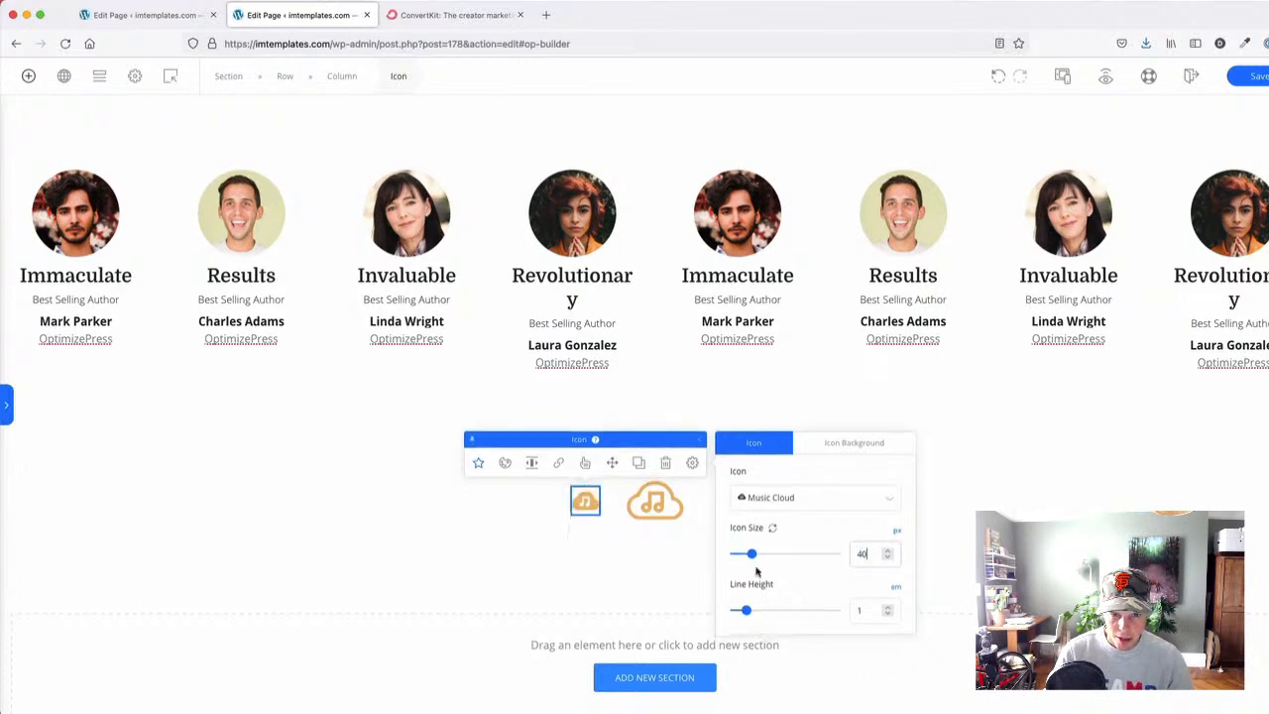
click(587, 577)
click(724, 501)
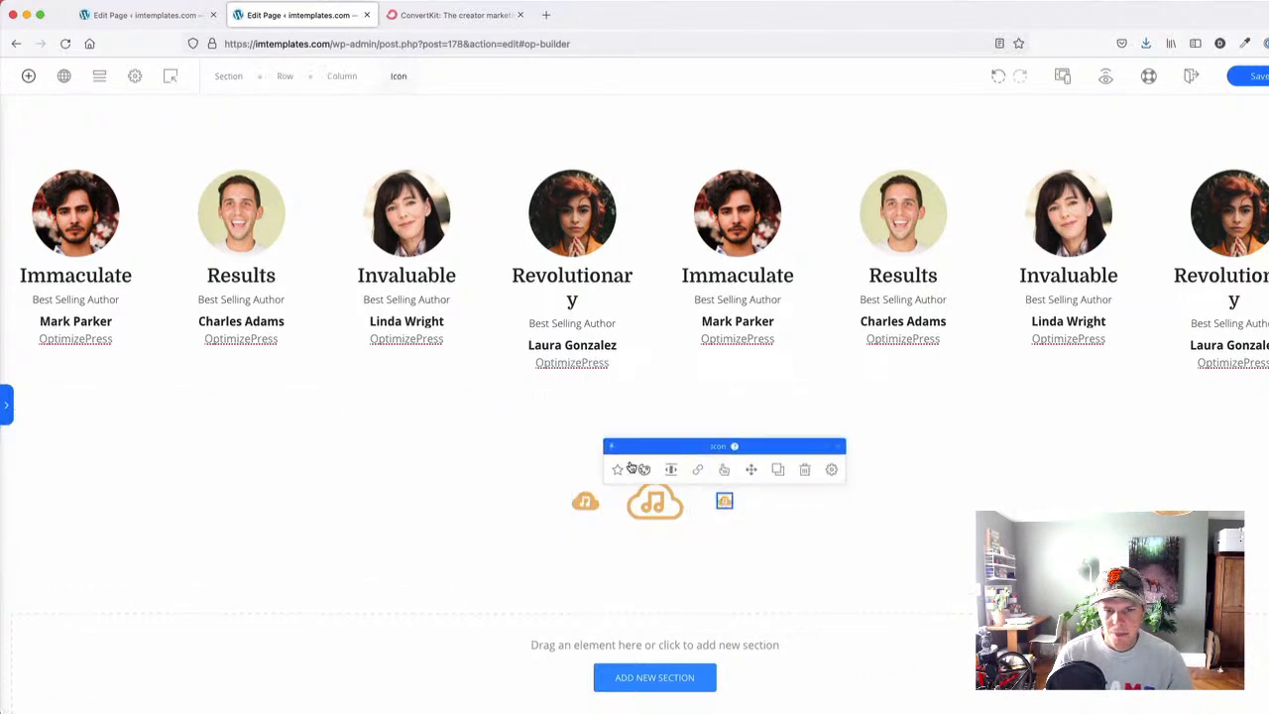
click(618, 470)
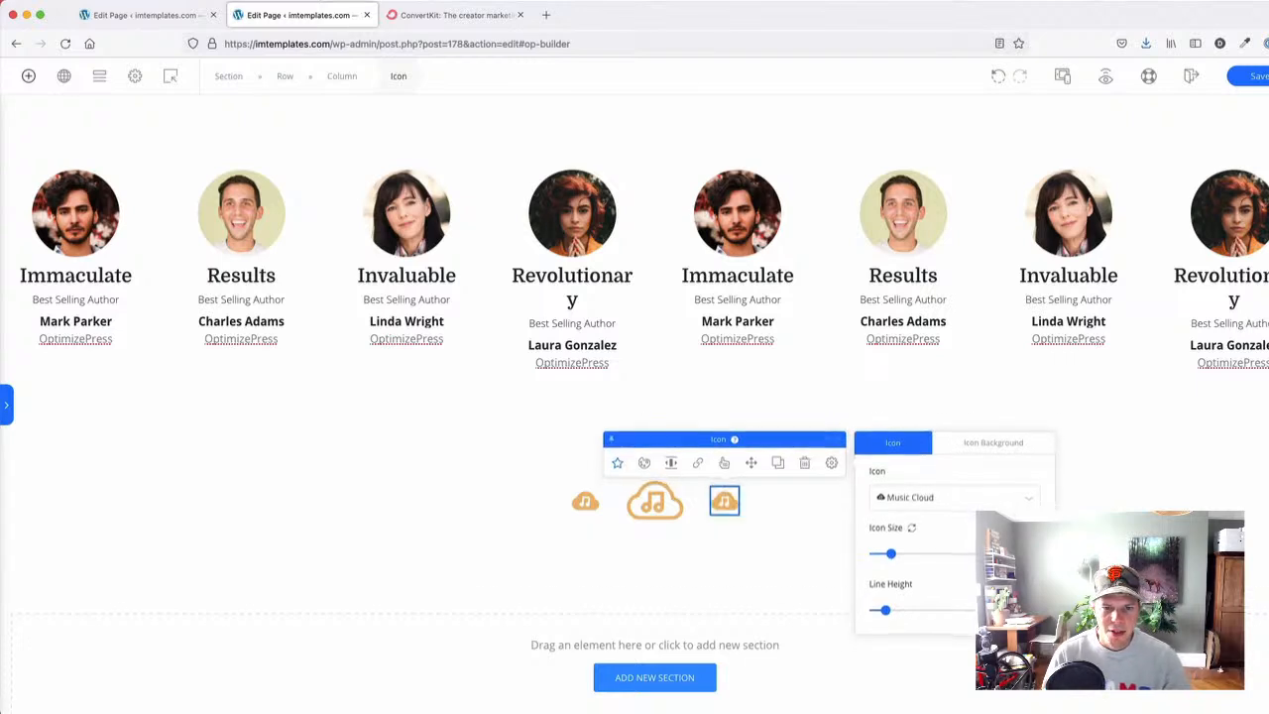
- Align the first icon to the right and the third icon to the left so both sit against the middle one
click(584, 502)
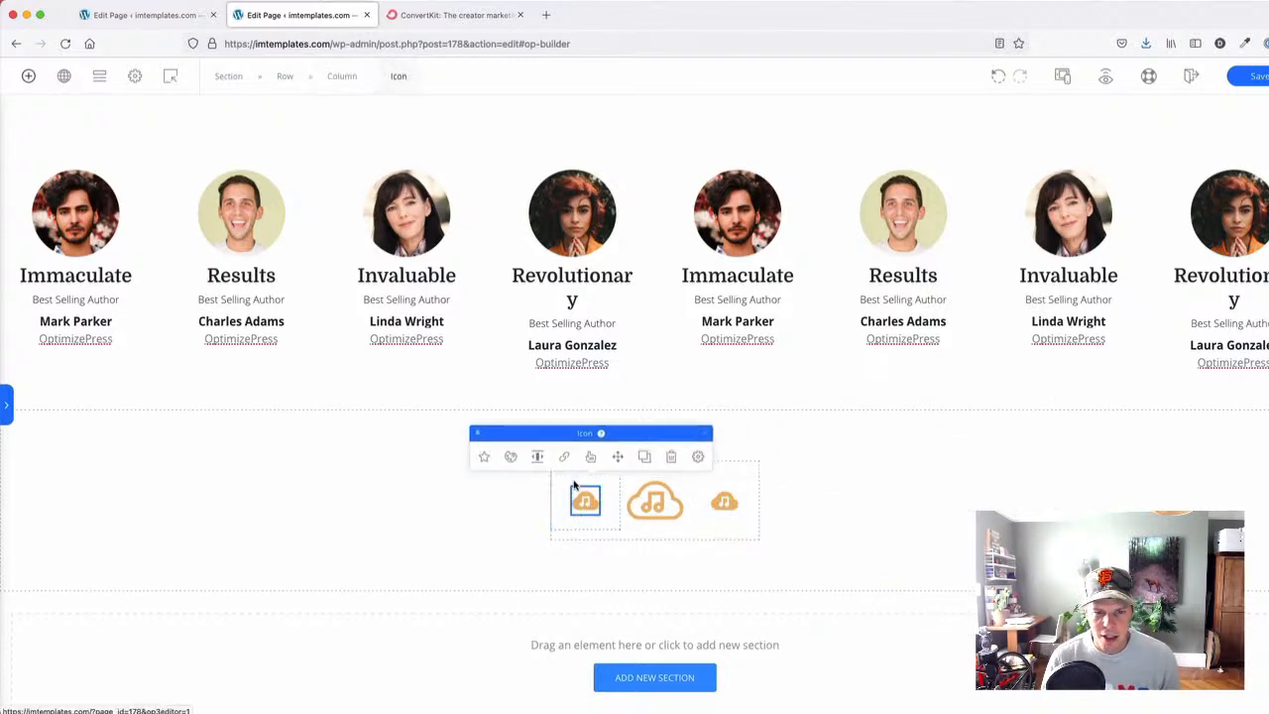
click(532, 463)
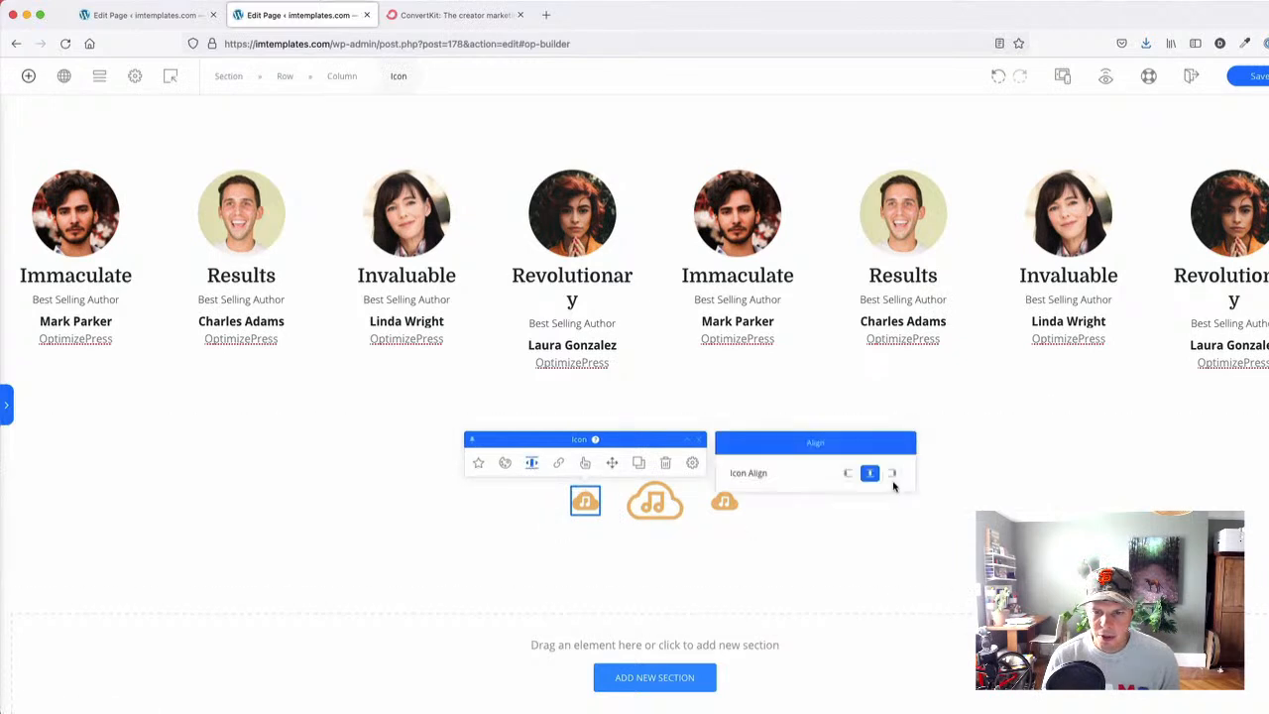
click(892, 474)
click(721, 506)
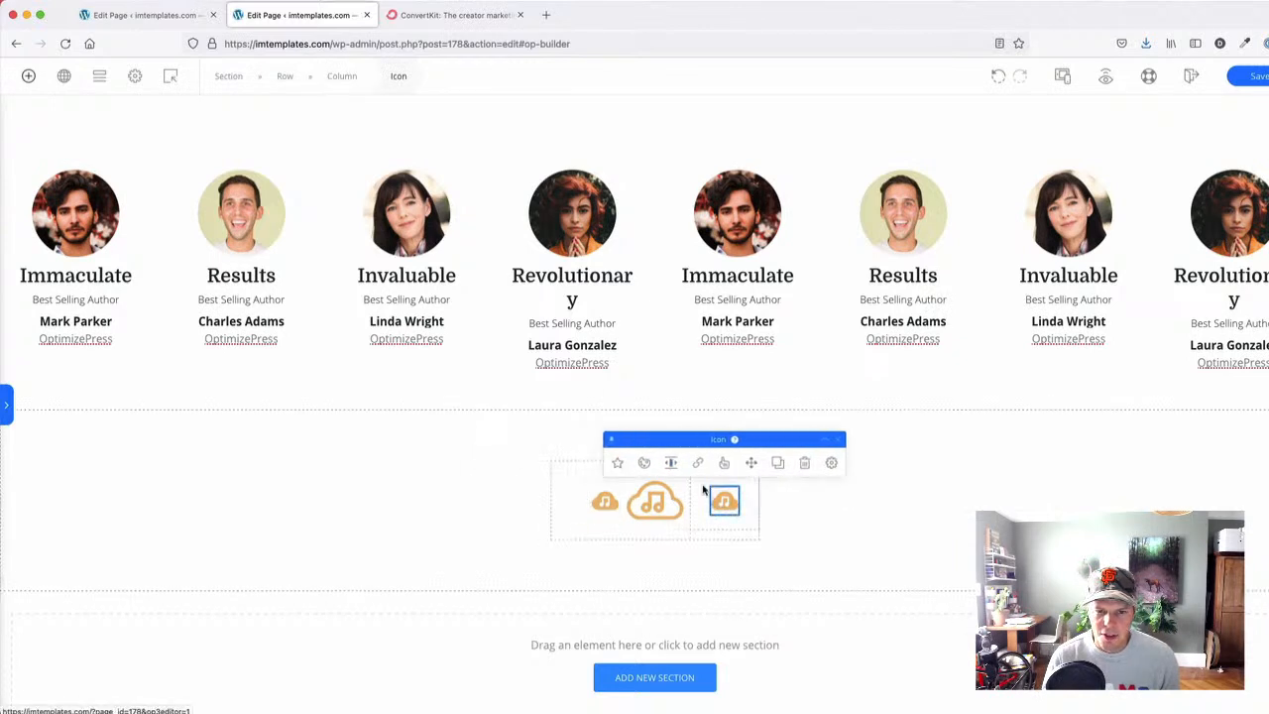
click(671, 463)
click(988, 475)
click(357, 521)
- Tighten the icon section's spacing above and below the three icons
scroll(485, 433, down, 1)
mouse_move(458, 425)
mouse_down()
mouse_move(458, 400)
mouse_move(448, 445)
mouse_up()
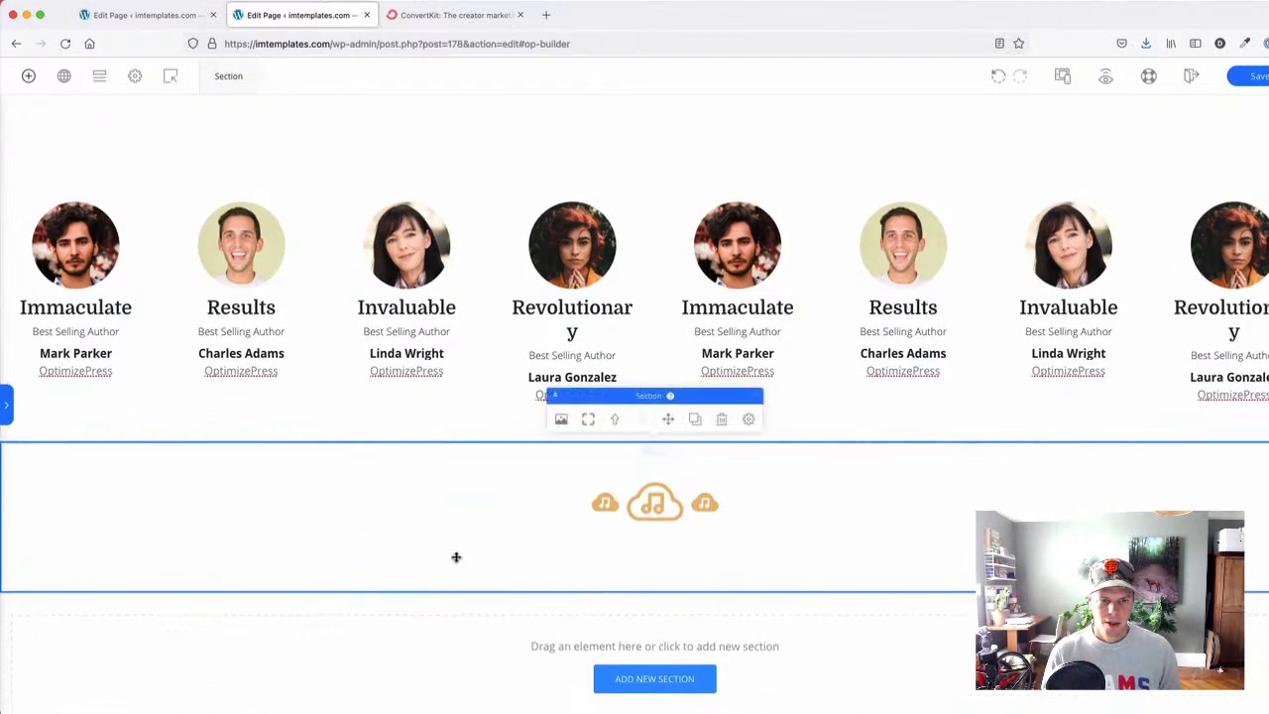
drag(456, 556, 456, 546)
- Copy the "We believe the future belongs to creators" heading and its paragraph from the ConvertKit homepage, and return to the page editor
click(442, 16)
scroll(529, 141, down, 2)
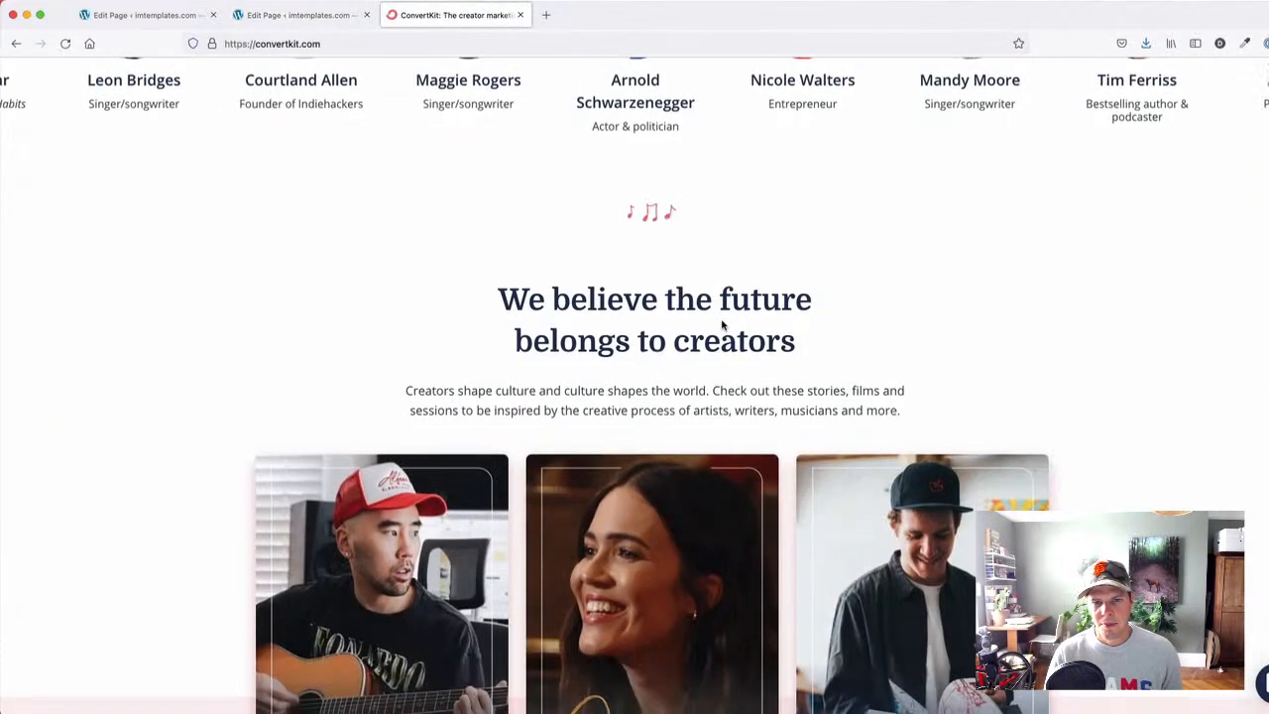
drag(501, 293, 938, 419)
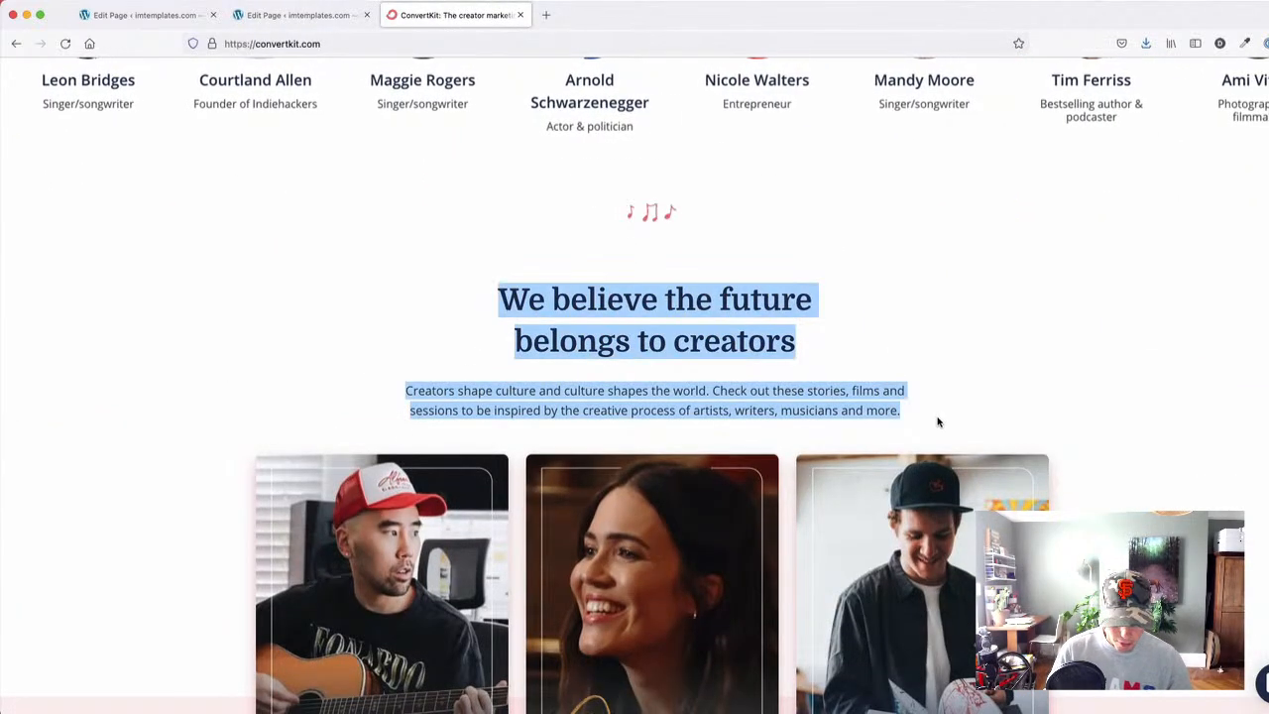
key(super+Tab)
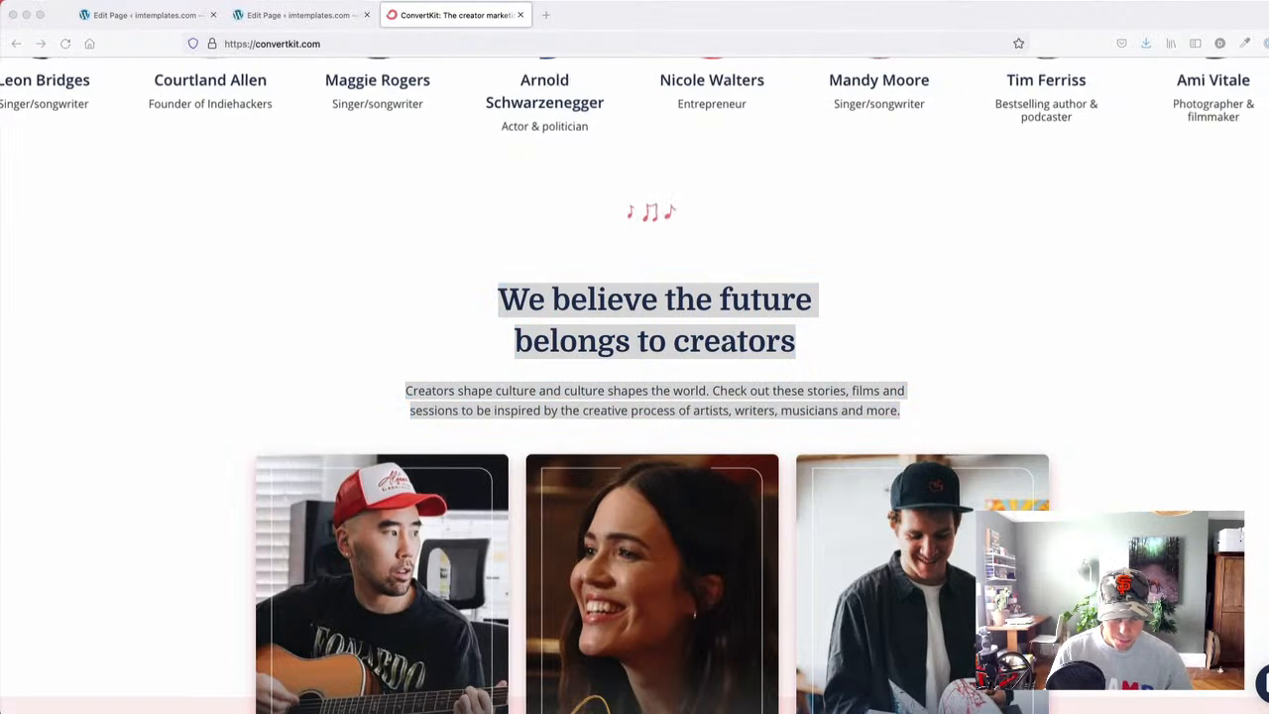
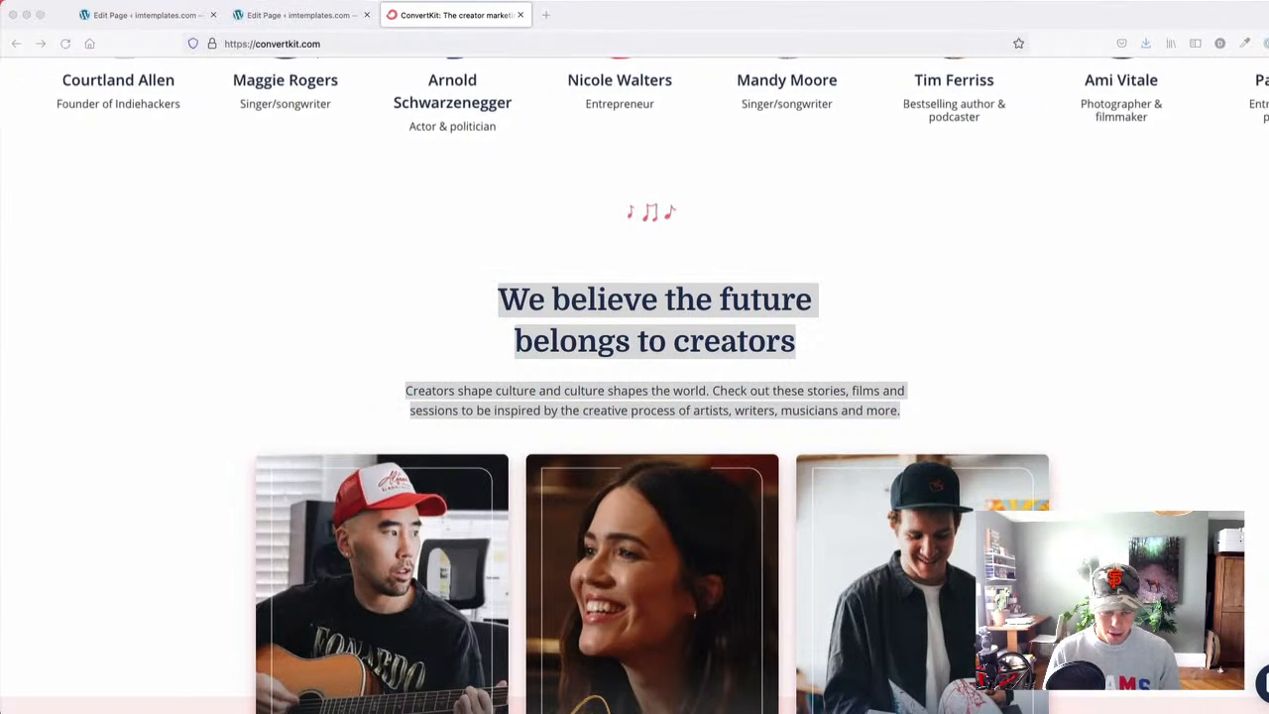
click(479, 326)
click(479, 326)
scroll(478, 326, up, 1)
click(287, 15)
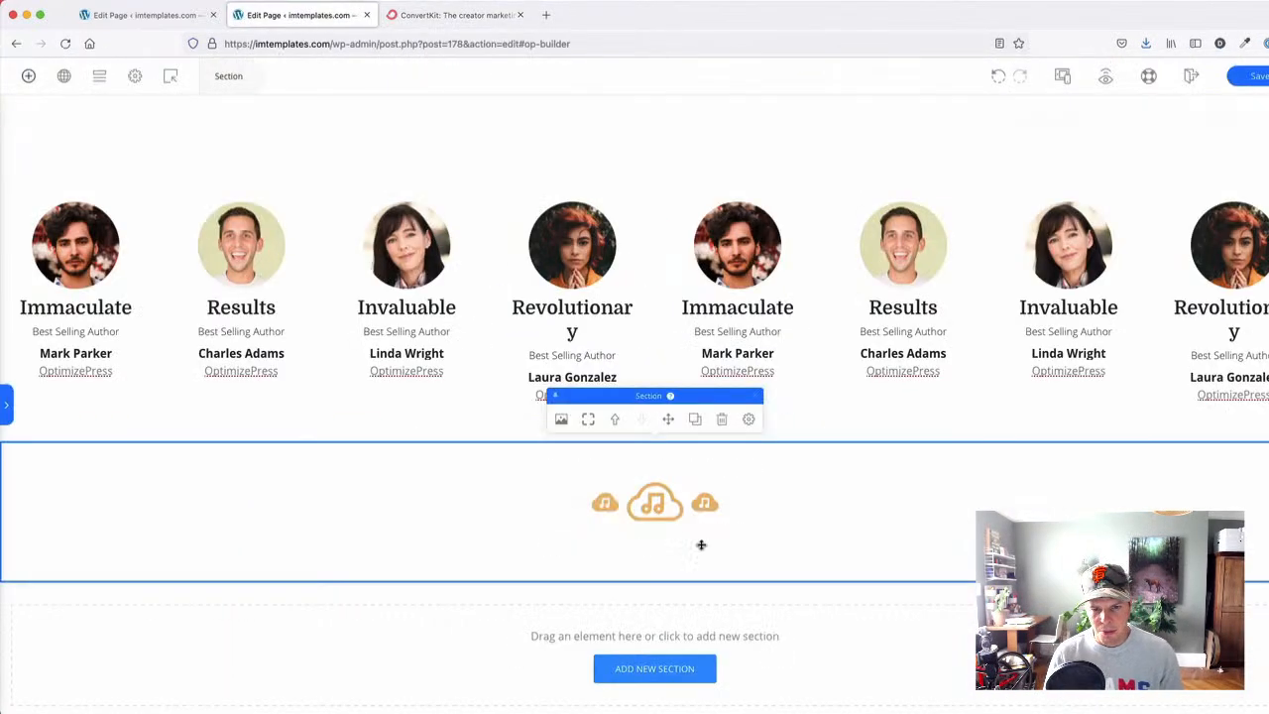
- Set the icon size of the middle Music Cloud to 60 px
scroll(701, 544, down, 1)
click(655, 491)
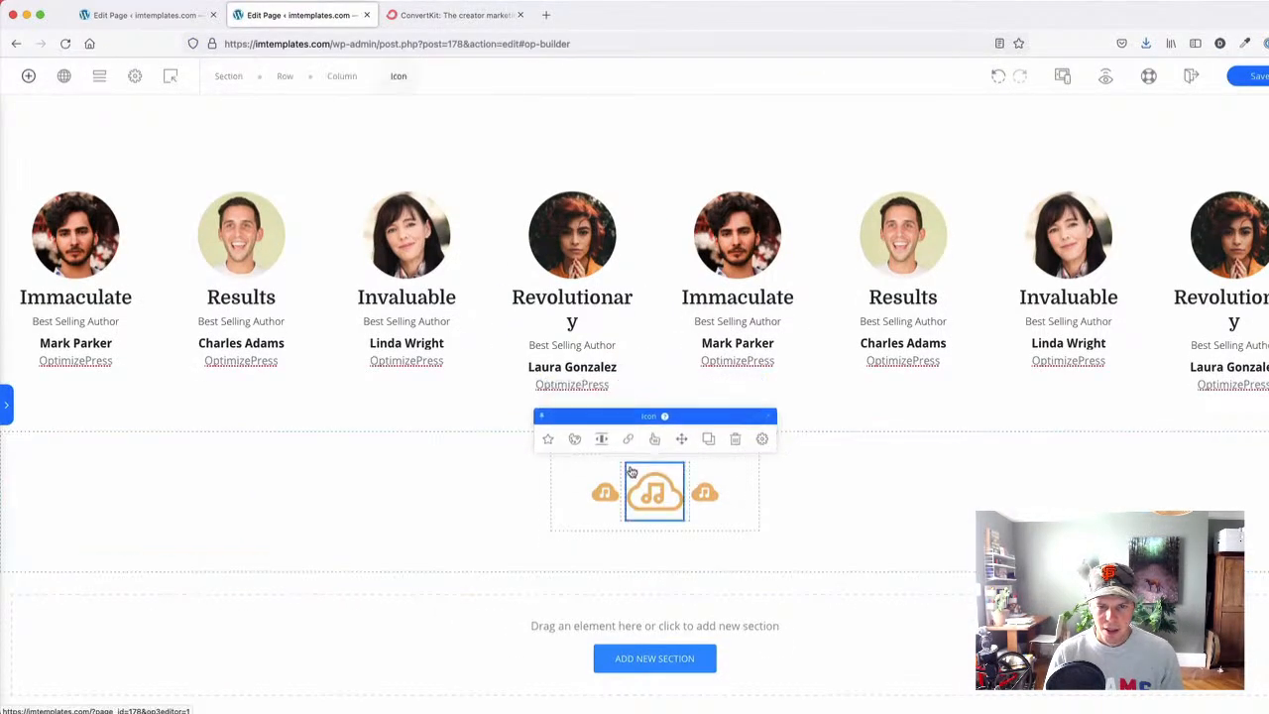
click(551, 444)
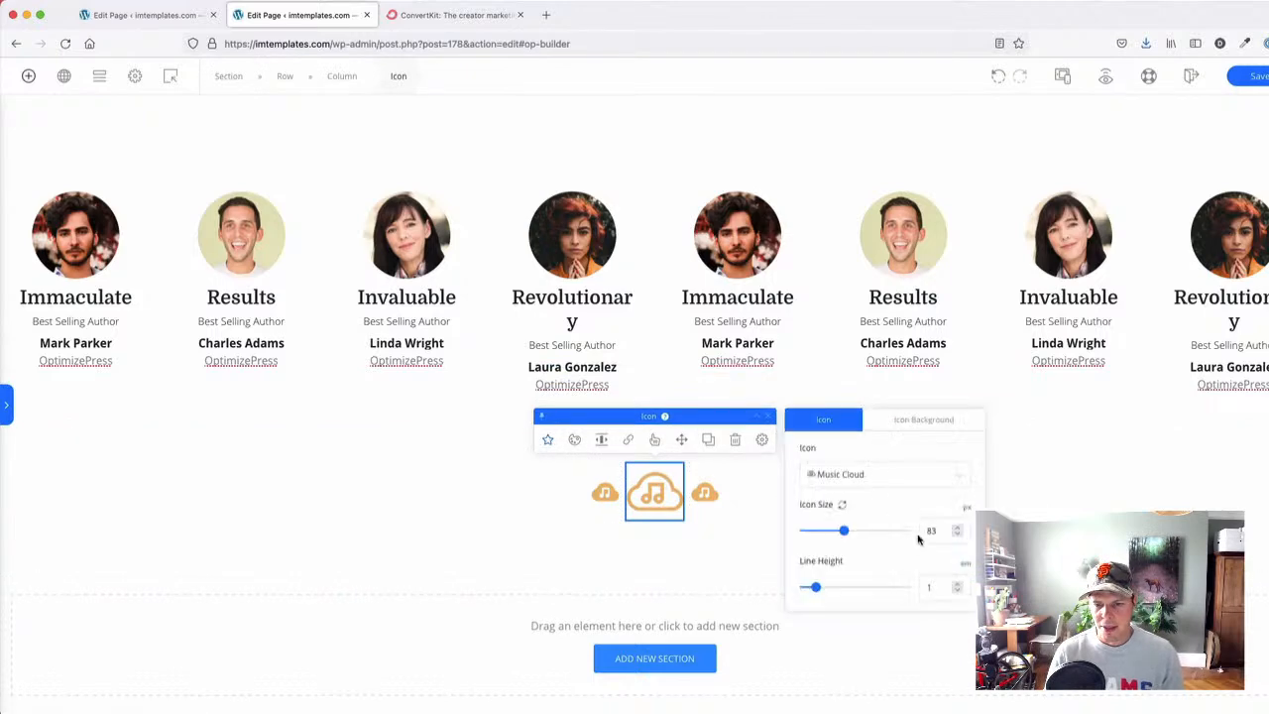
scroll(697, 578, up, 1)
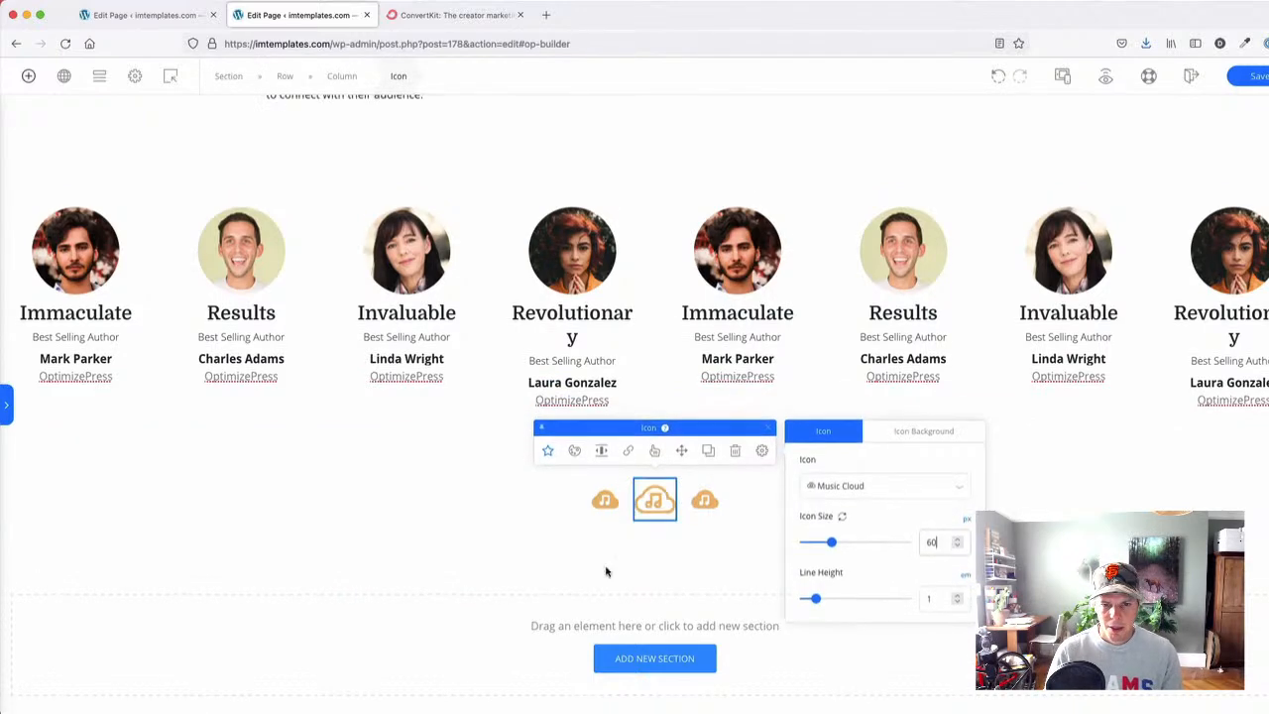
- Reduce both small outer Music Cloud icons to a size of 20 px
click(605, 498)
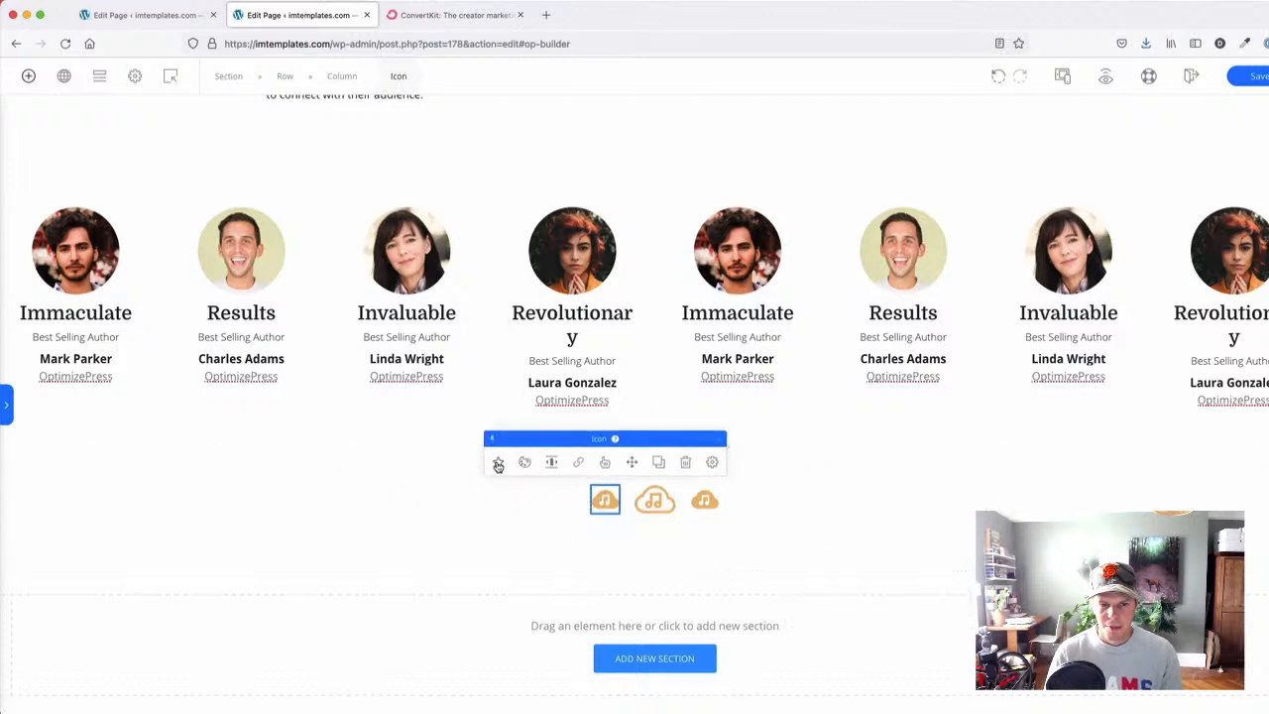
click(498, 463)
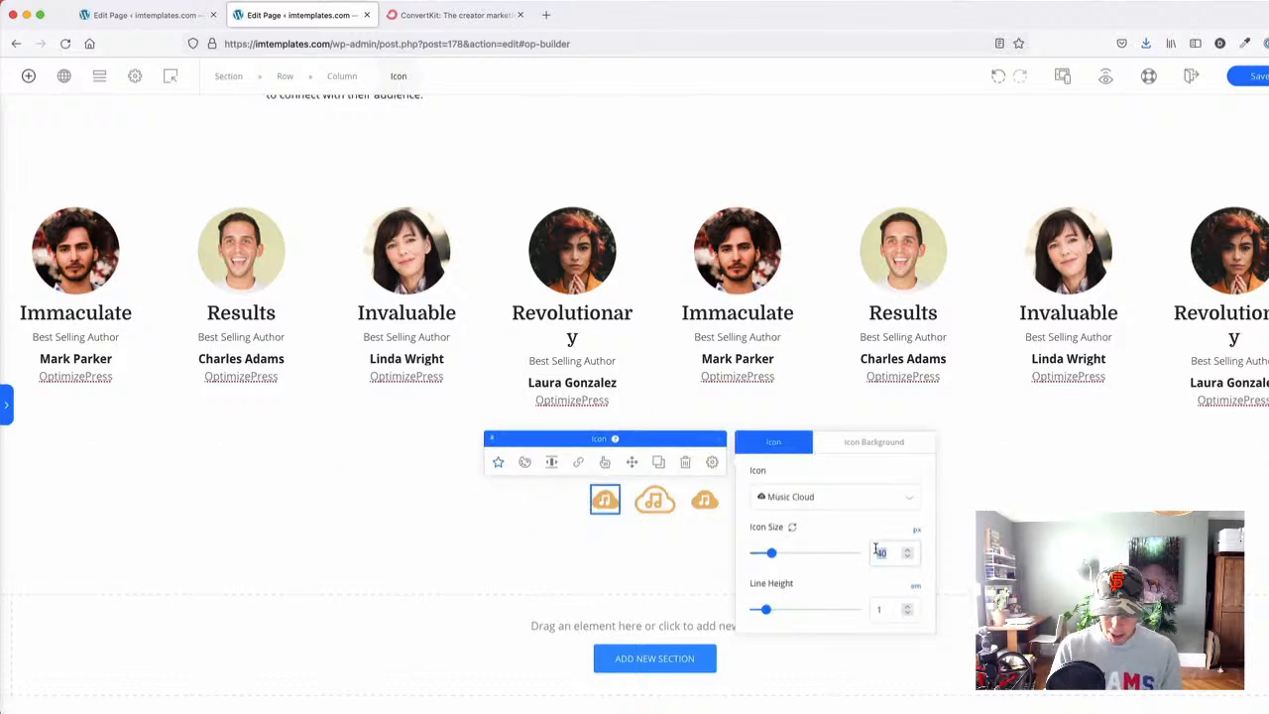
click(704, 500)
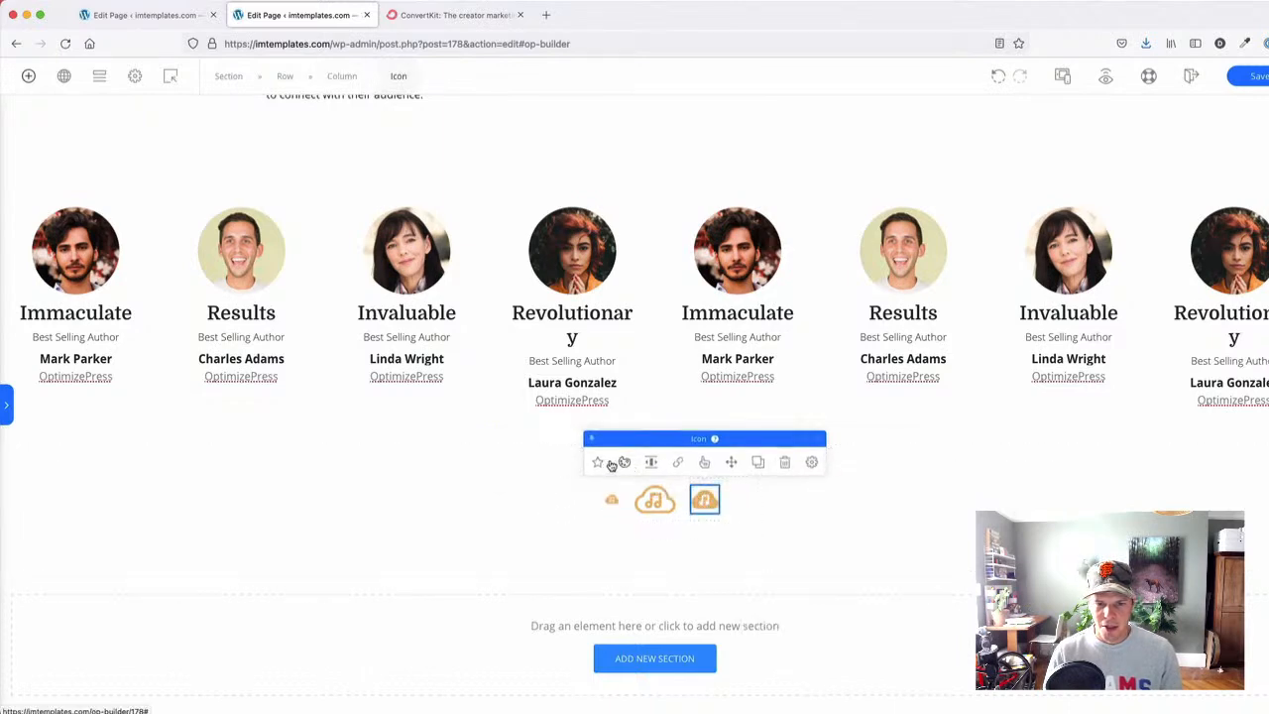
click(597, 464)
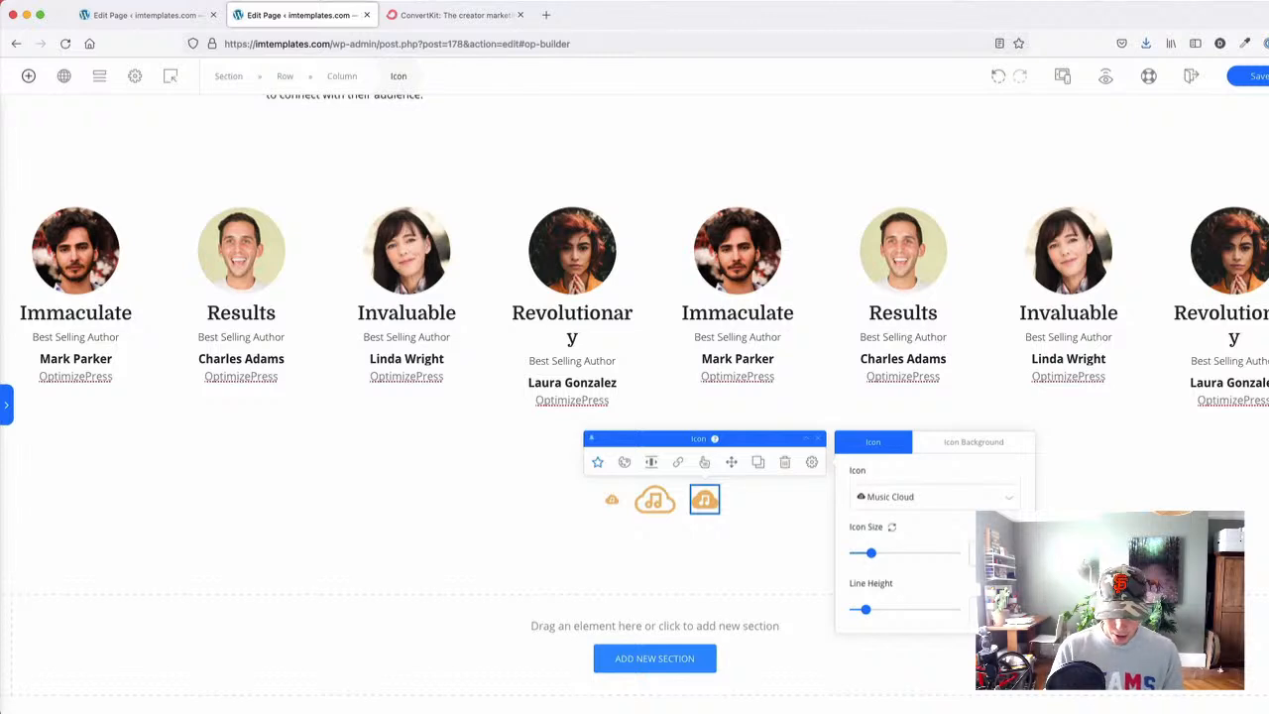
text(20)
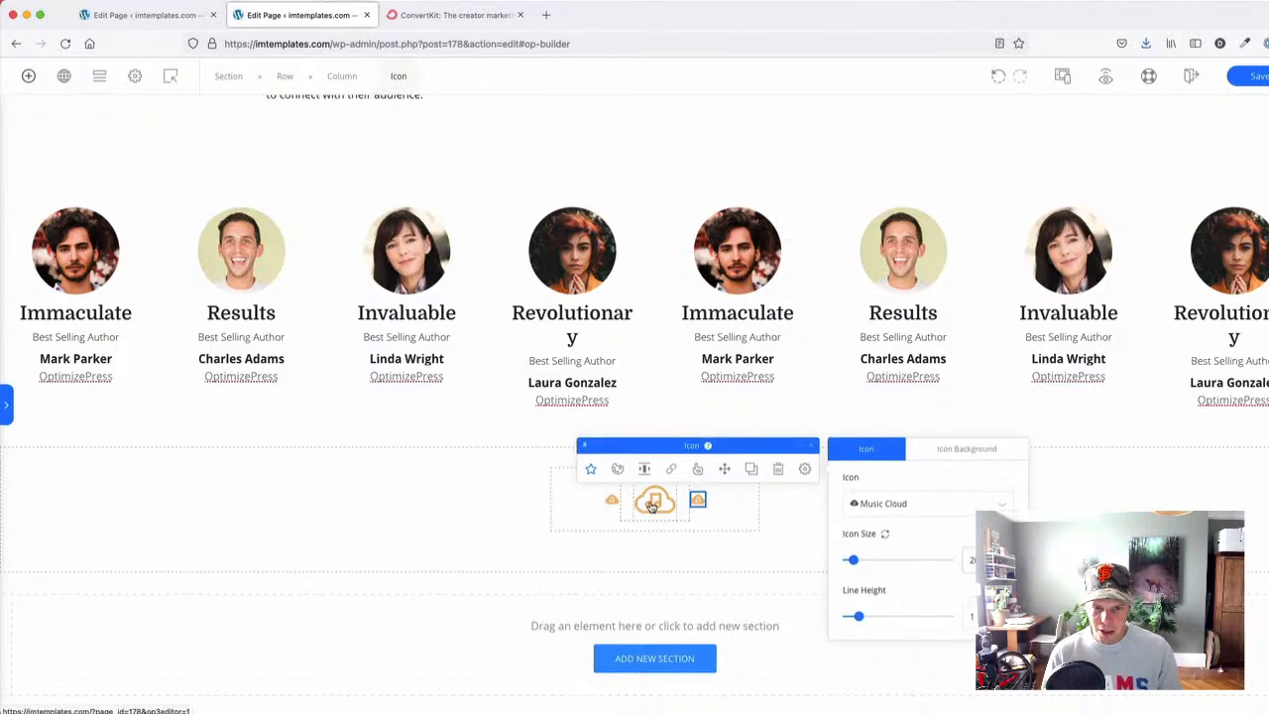
- Narrow the row holding the three icons to a width of 225 px
click(471, 519)
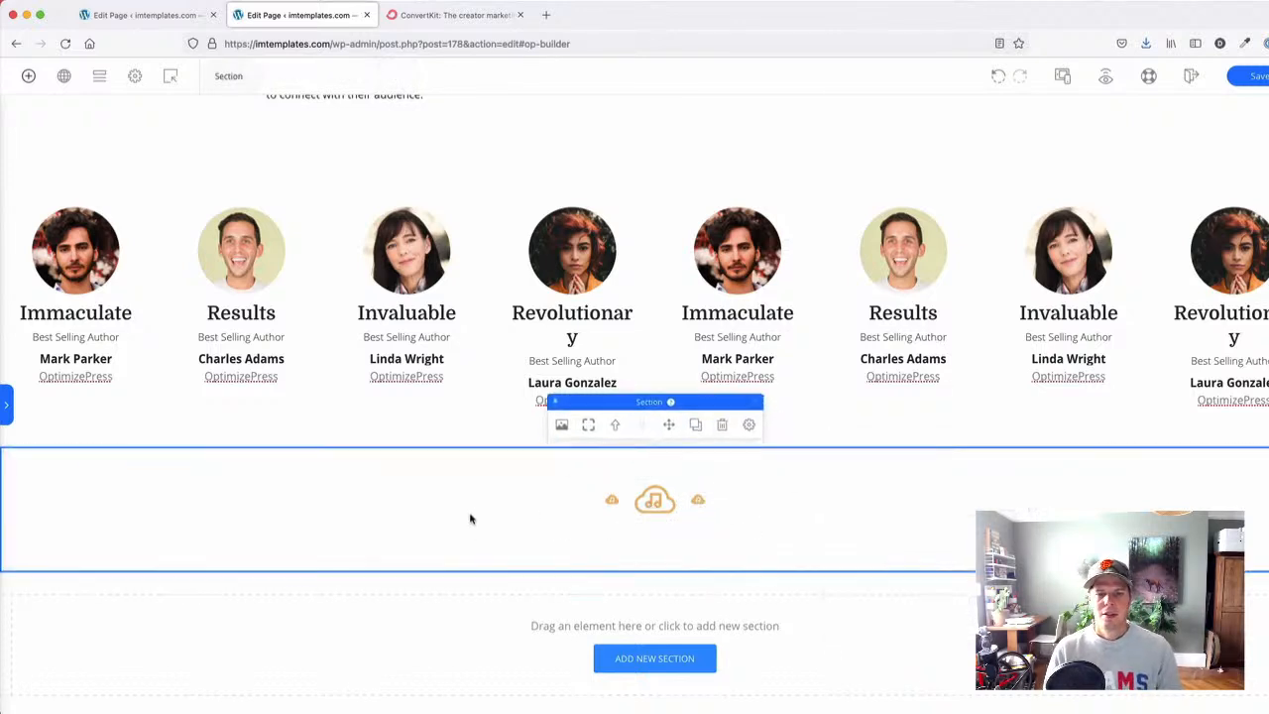
click(592, 508)
click(722, 474)
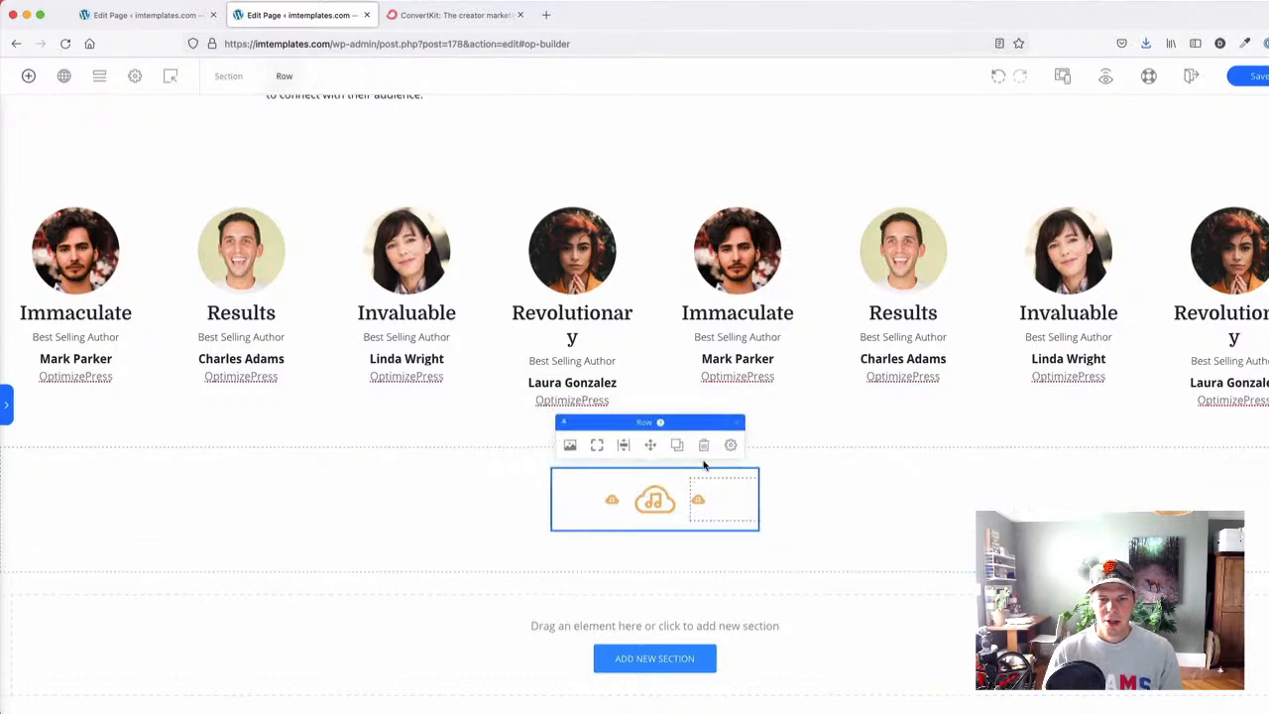
click(734, 445)
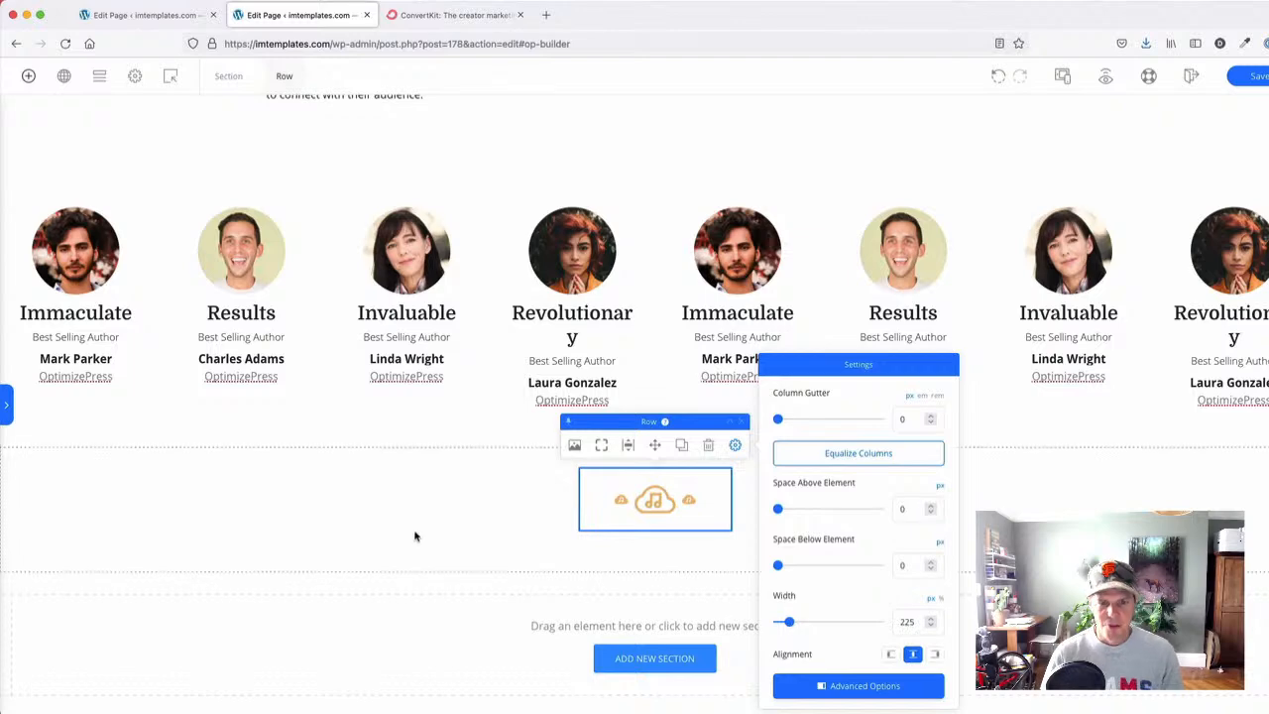
click(414, 536)
- Place a copy of the "More than 428,152" headline below the icons and replace its text with "We believe the future belongs to creators"
scroll(331, 362, up, 3)
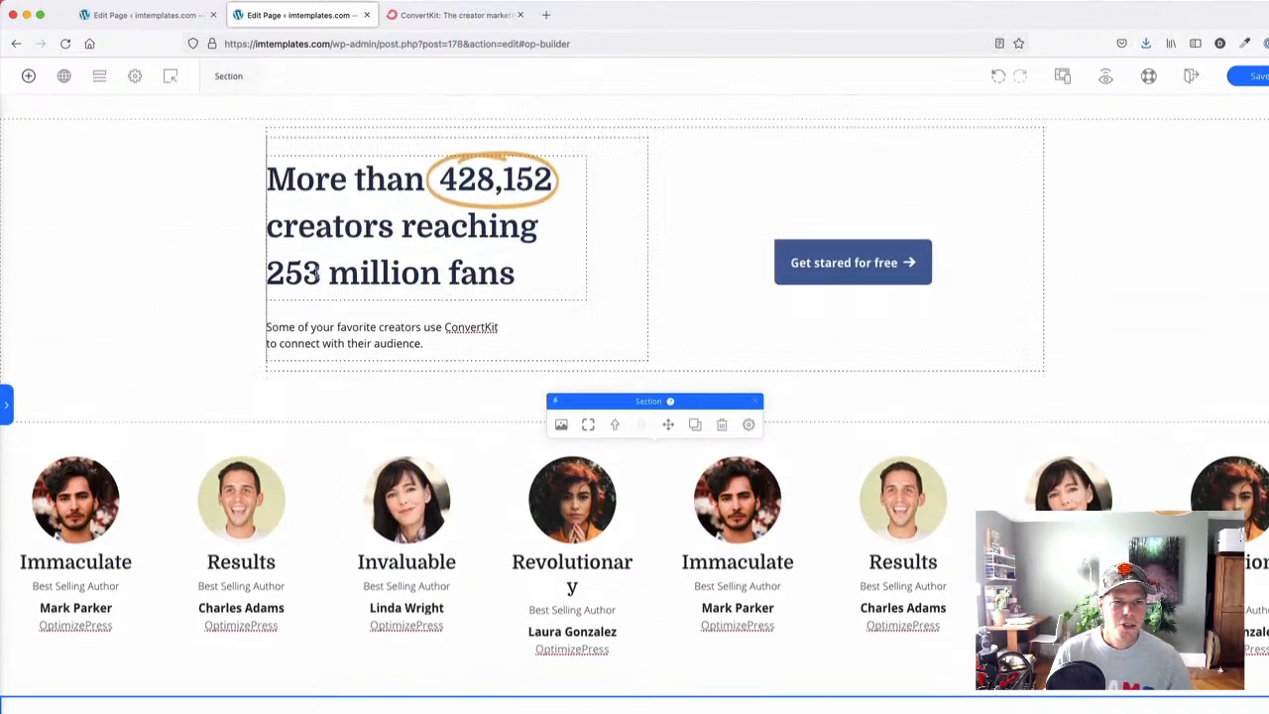
click(404, 234)
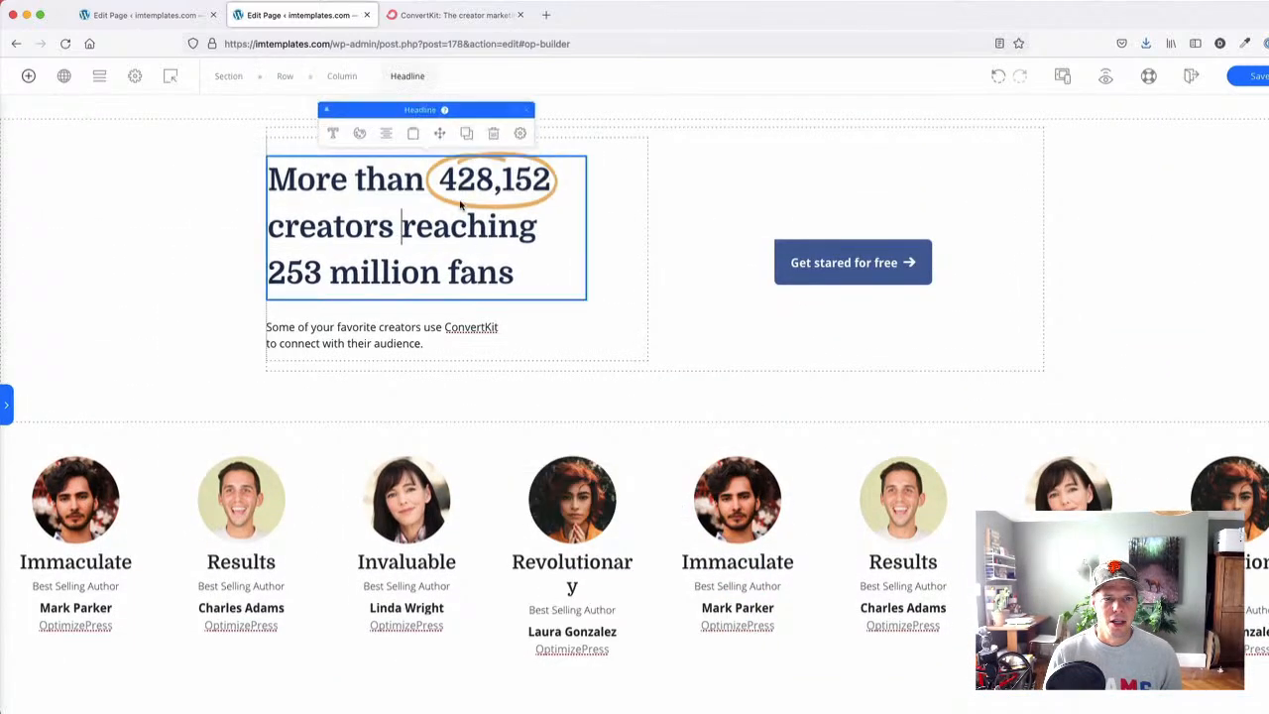
drag(439, 297, 654, 545)
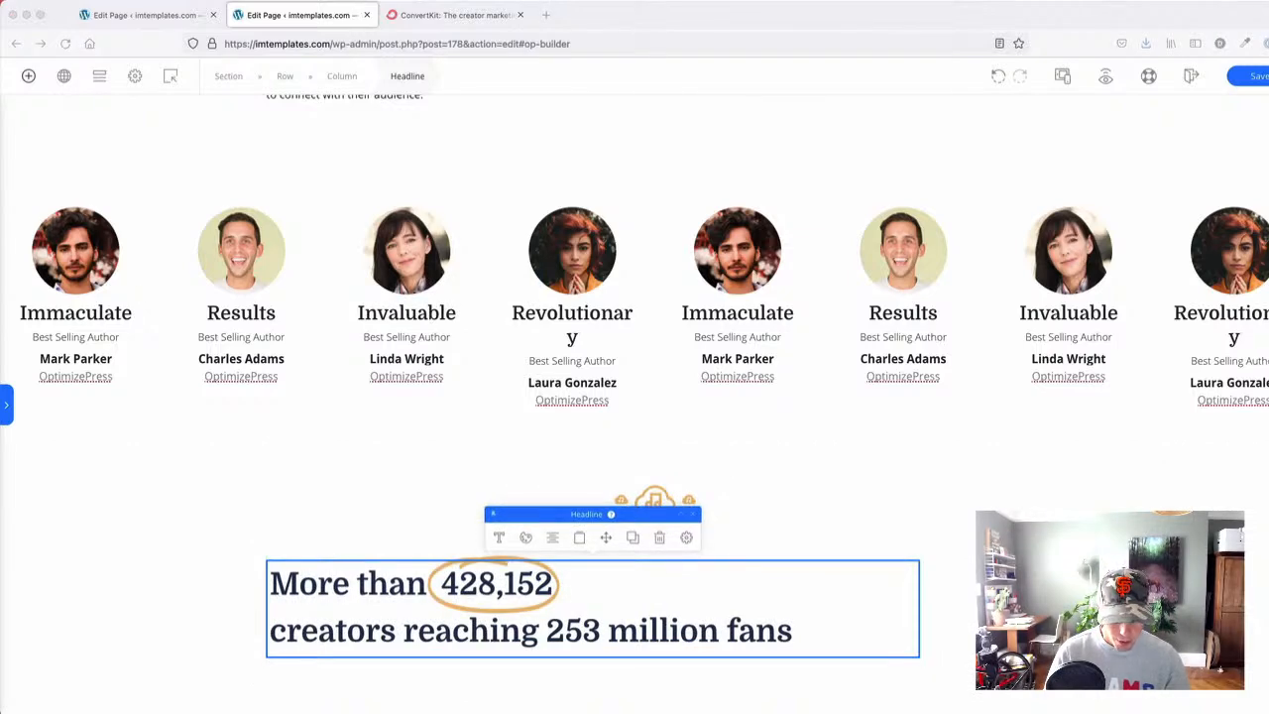
triple_click(365, 627)
text(V)
text(We believe the future belongs to creators)
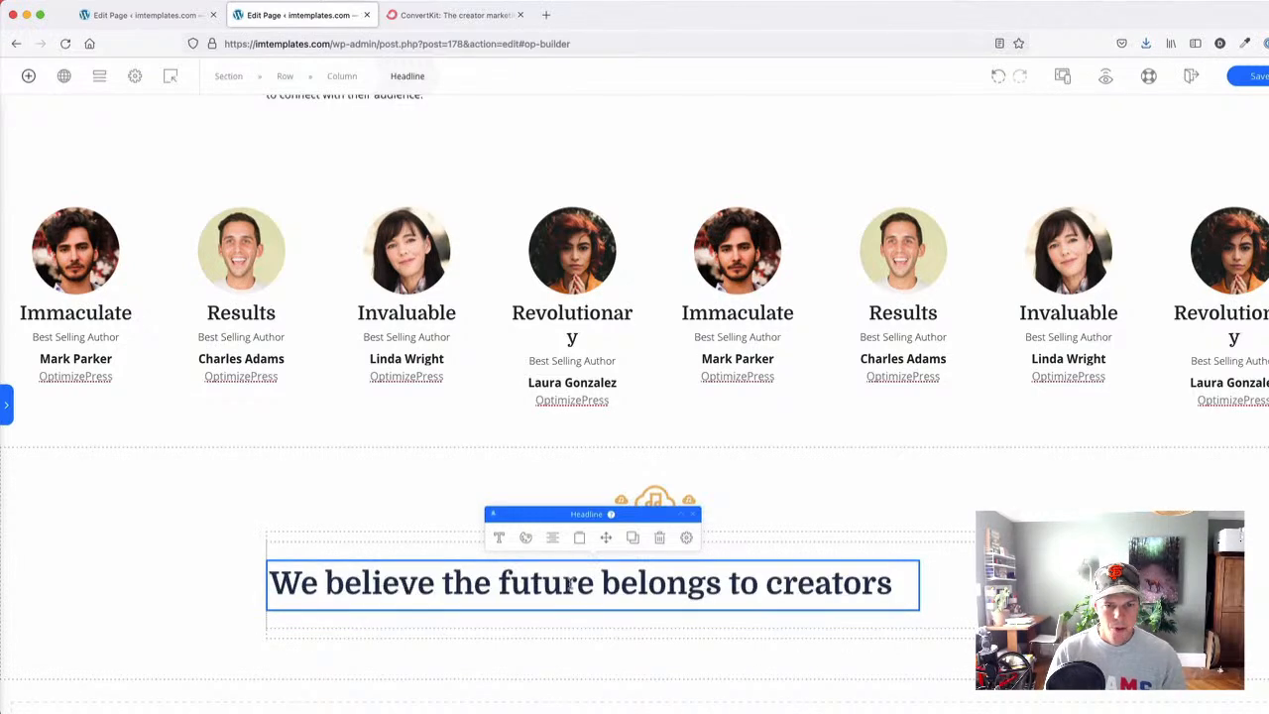
- Set the new headline's max width to 100%, centre the element and centre-align its text
click(688, 536)
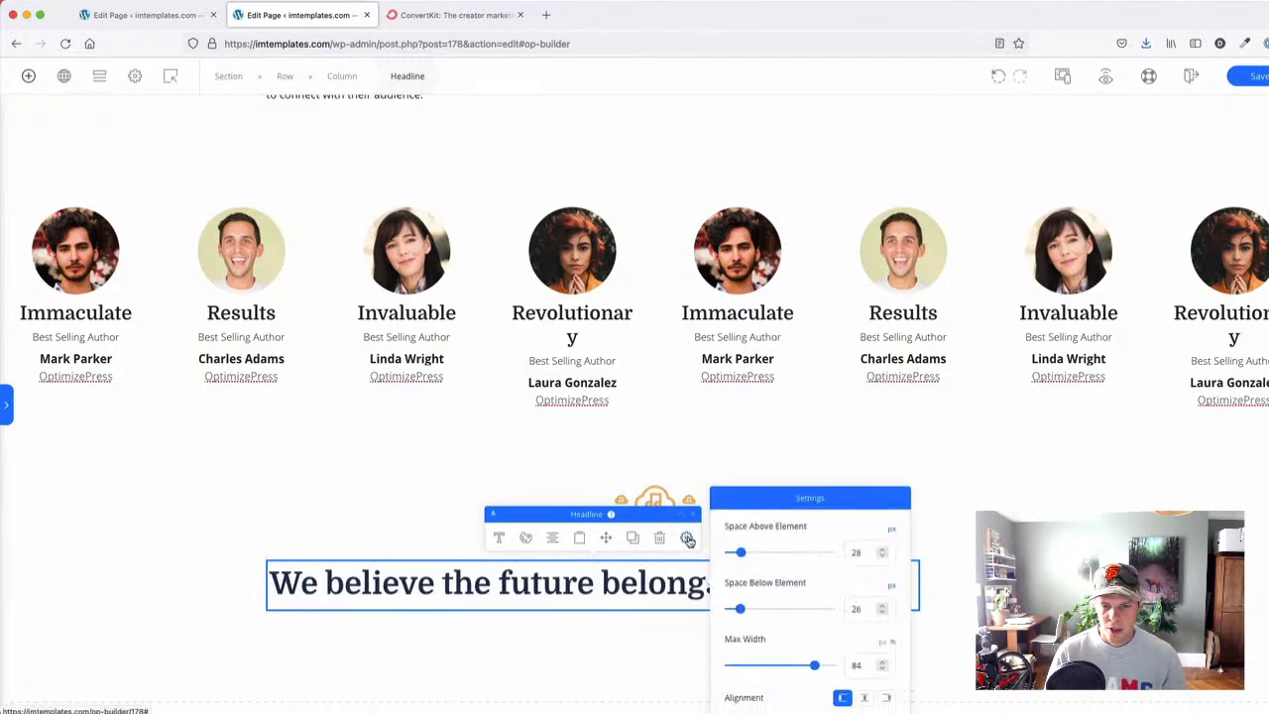
drag(819, 623, 862, 620)
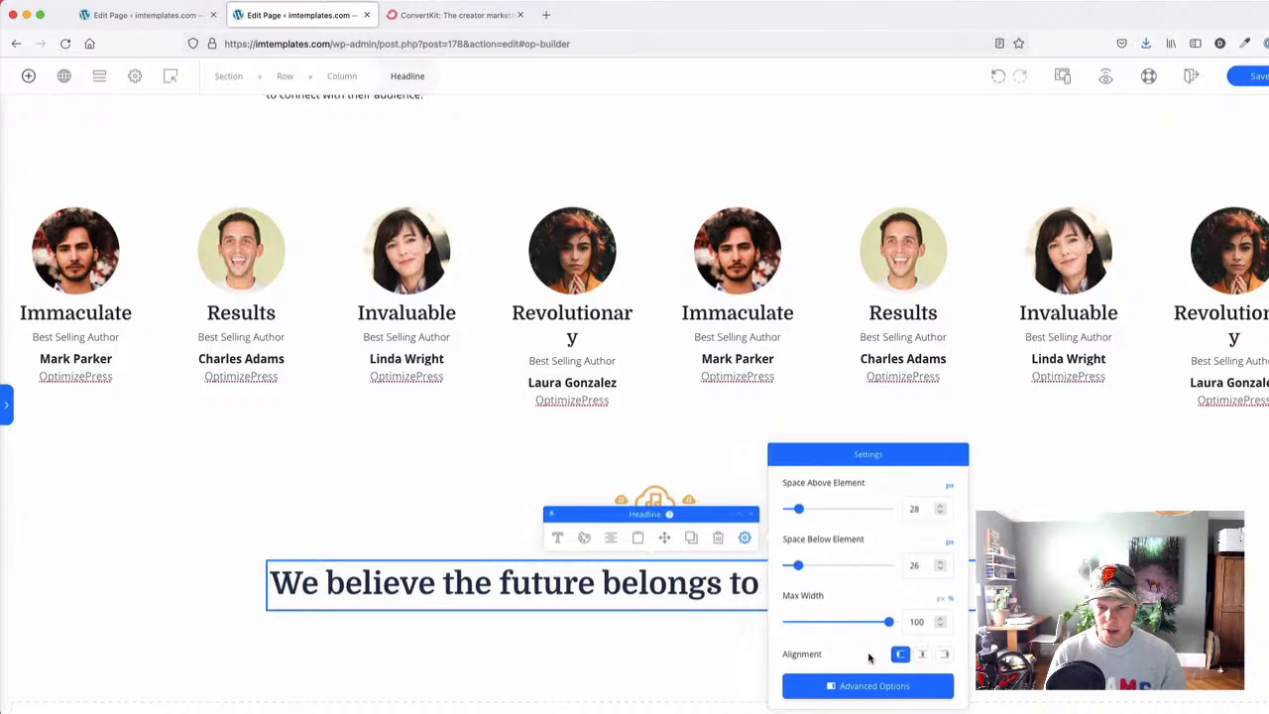
click(625, 579)
triple_click(606, 588)
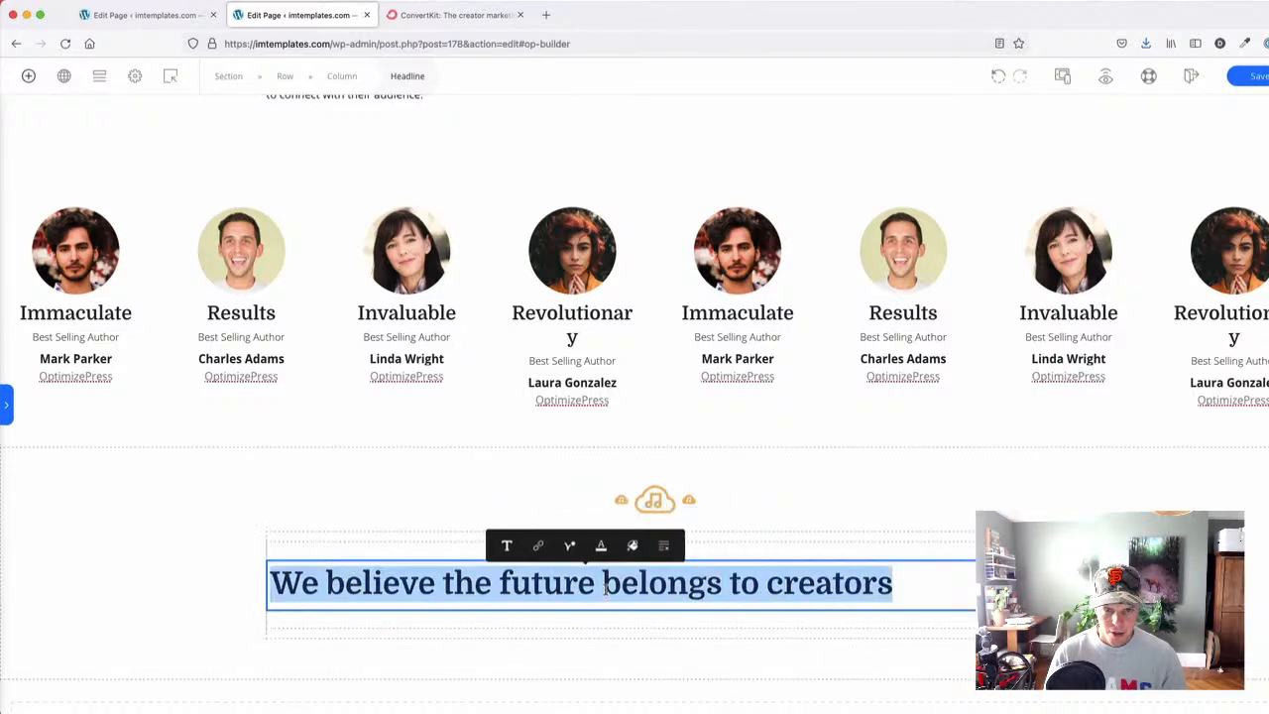
click(547, 585)
click(615, 537)
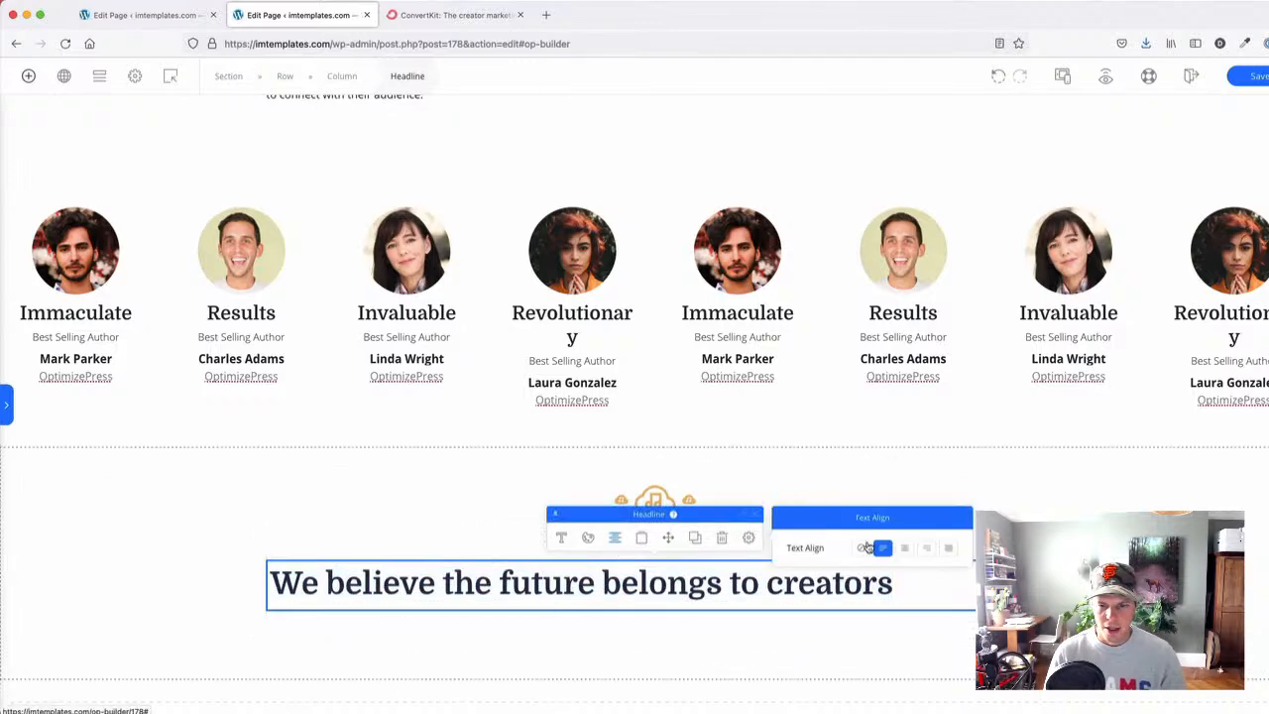
click(905, 548)
- Narrow the headline's max width so "We believe the future belongs to creators" wraps onto two lines
click(425, 18)
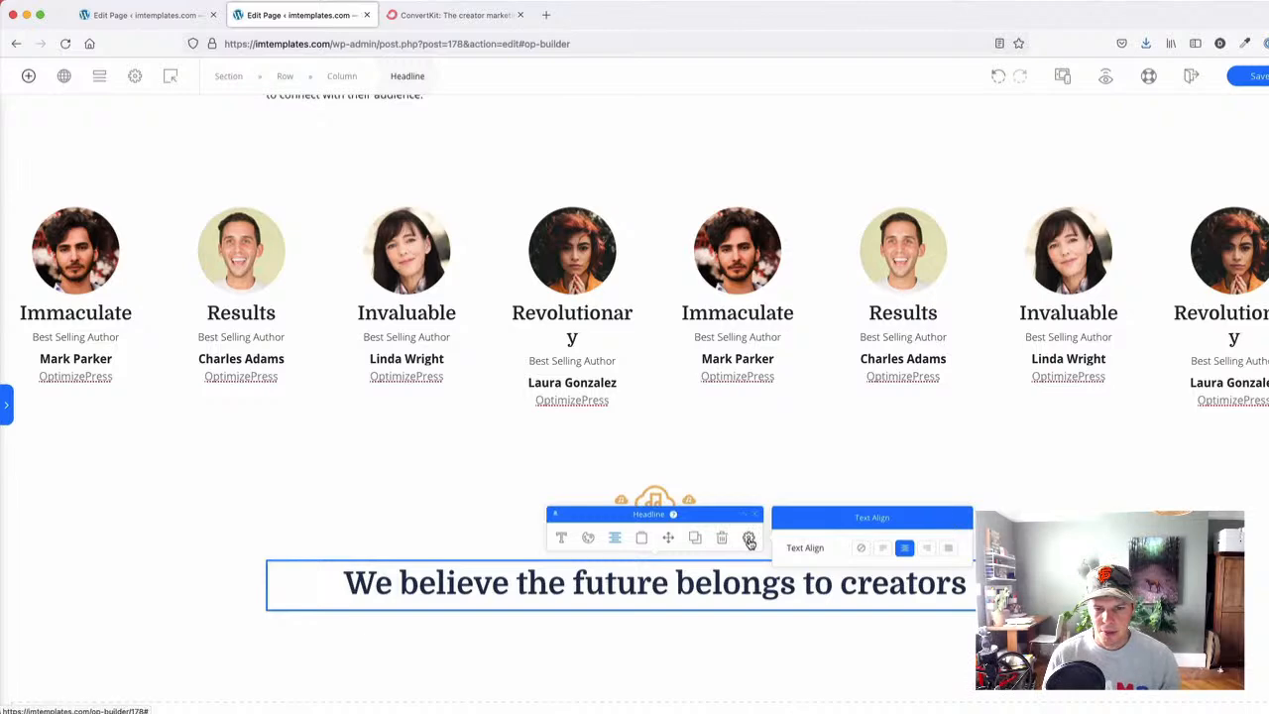
click(749, 538)
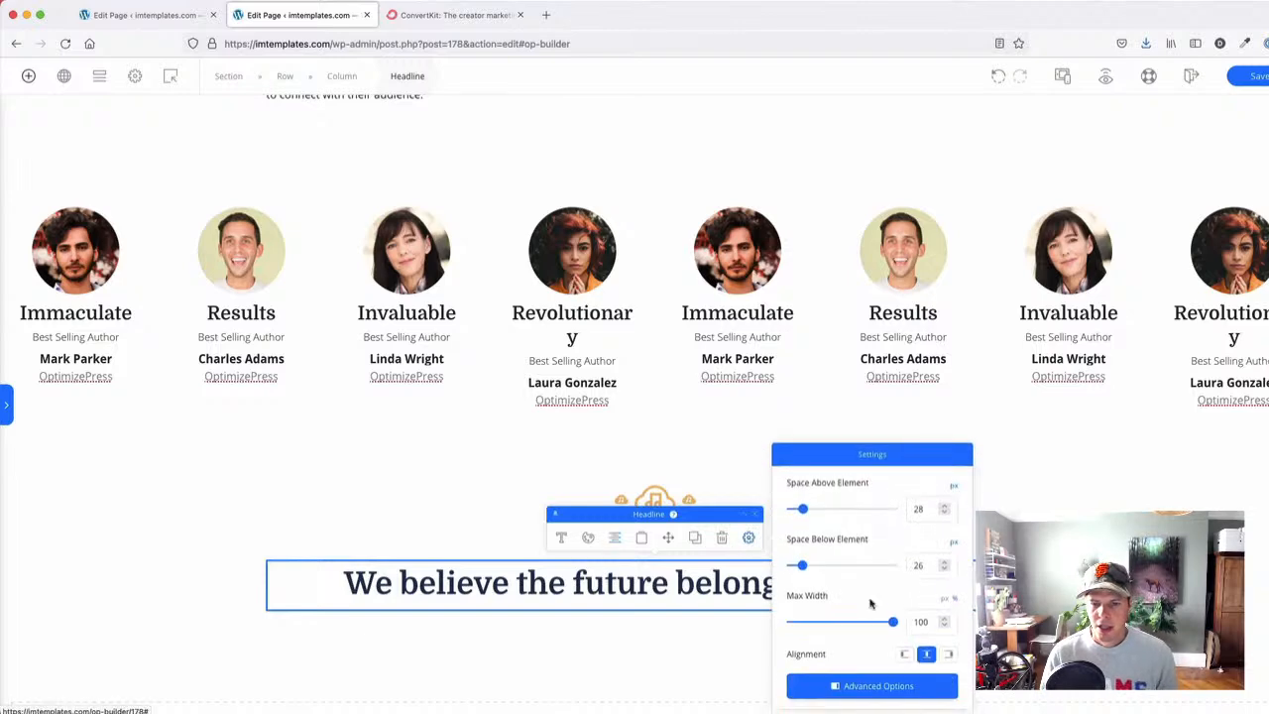
drag(876, 626, 839, 627)
click(292, 521)
scroll(293, 521, down, 1)
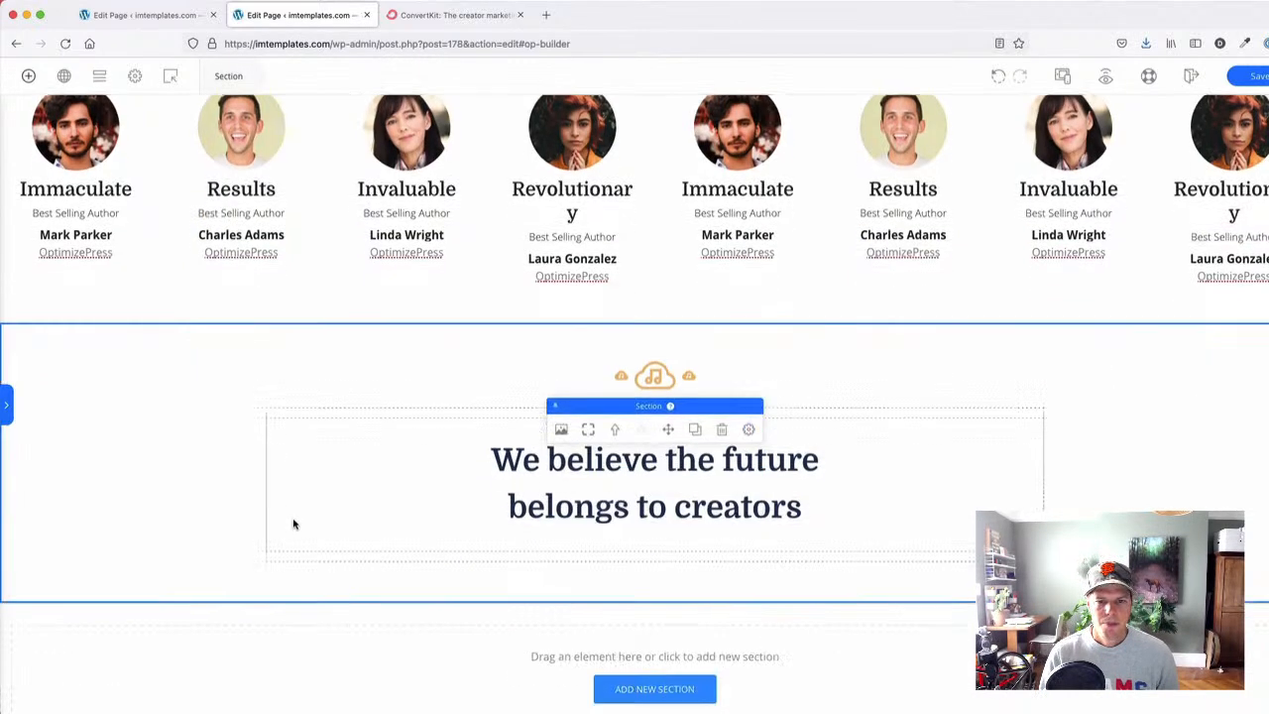
- Compare the recreated icon and headline section with the layout and paragraph text on the ConvertKit homepage
click(457, 16)
scroll(400, 416, down, 3)
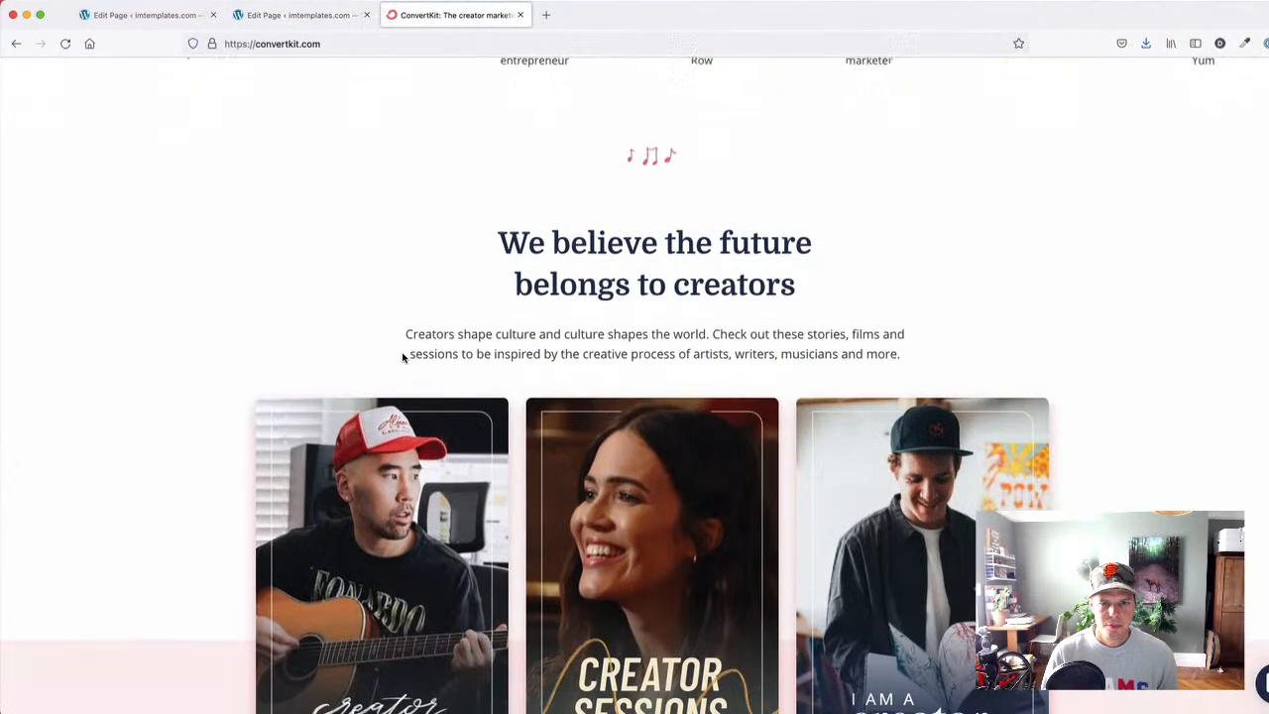
scroll(402, 356, up, 2)
click(298, 15)
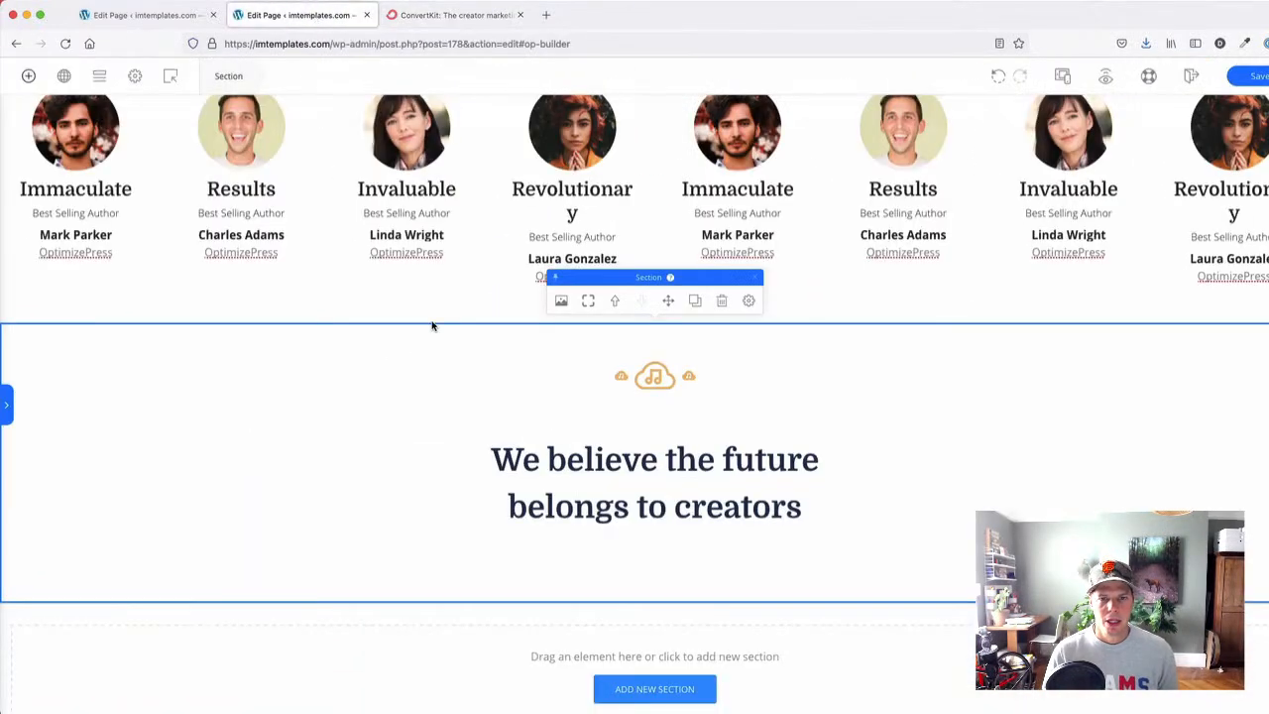
scroll(377, 417, down, 1)
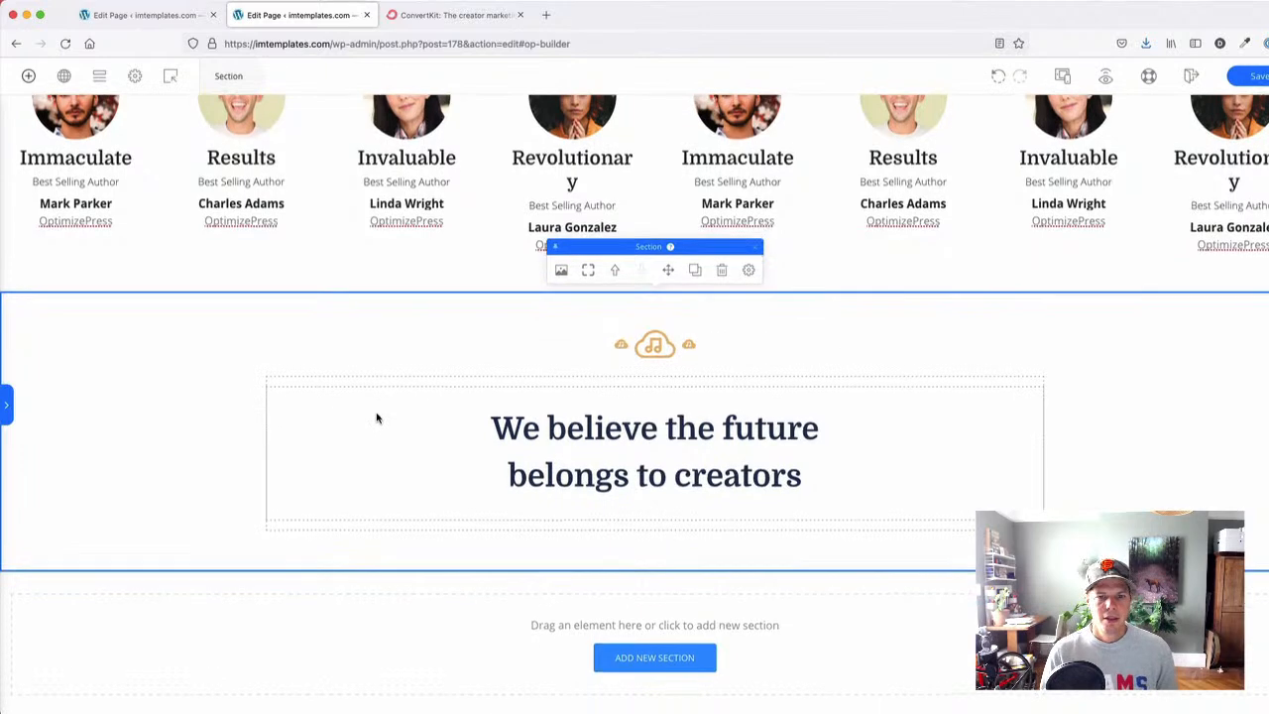
click(448, 16)
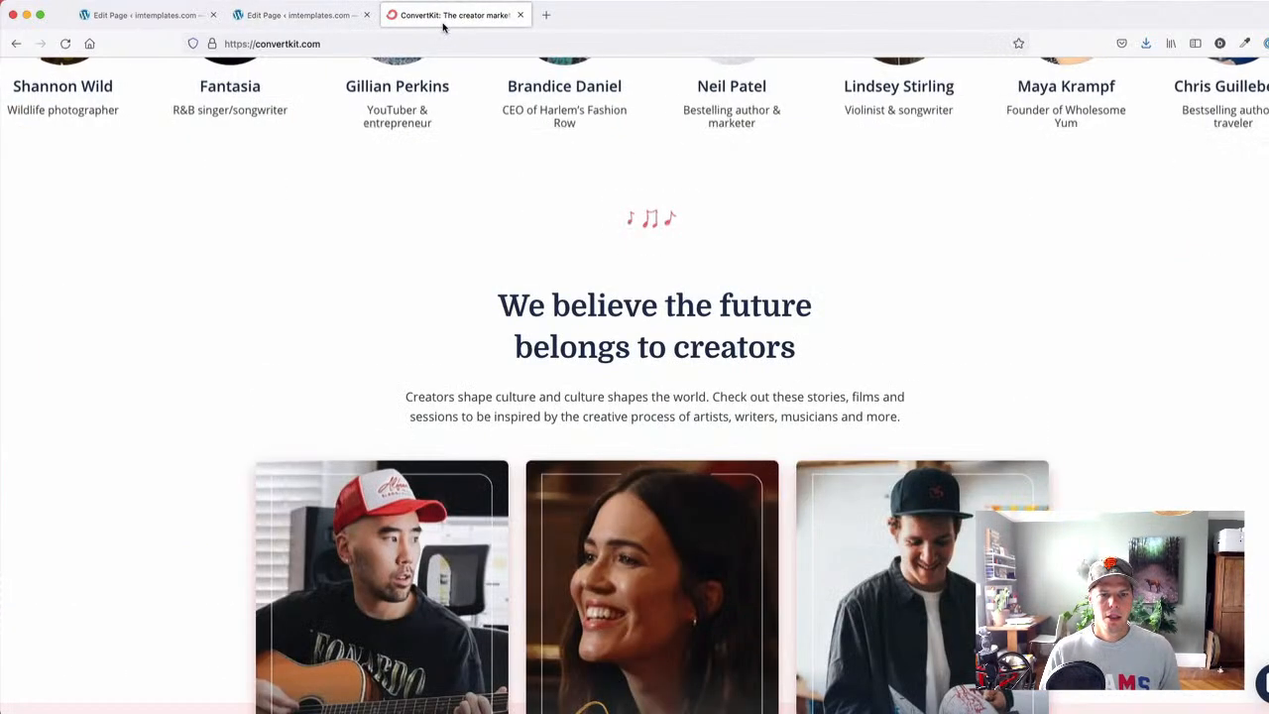
click(280, 16)
- Set the font size of the "Some of your favorite creators" paragraph to 20 px, using the ConvertKit homepage as reference
scroll(238, 346, up, 5)
click(285, 312)
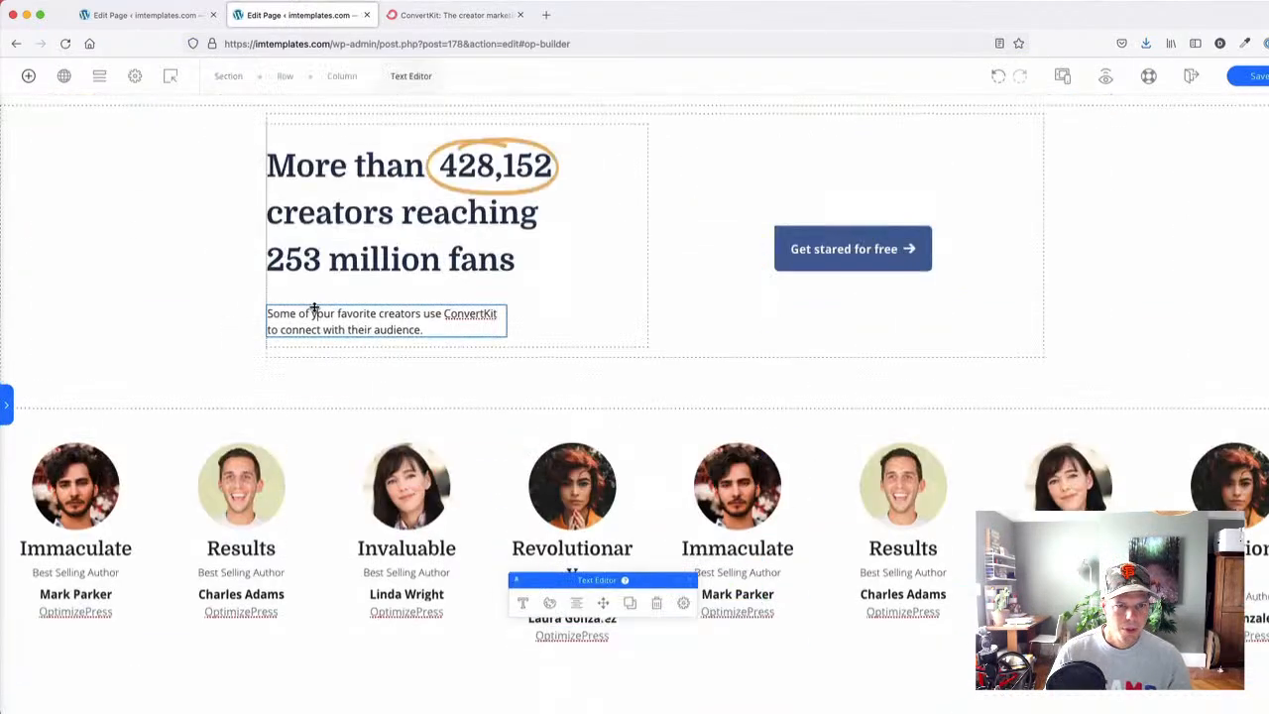
click(462, 12)
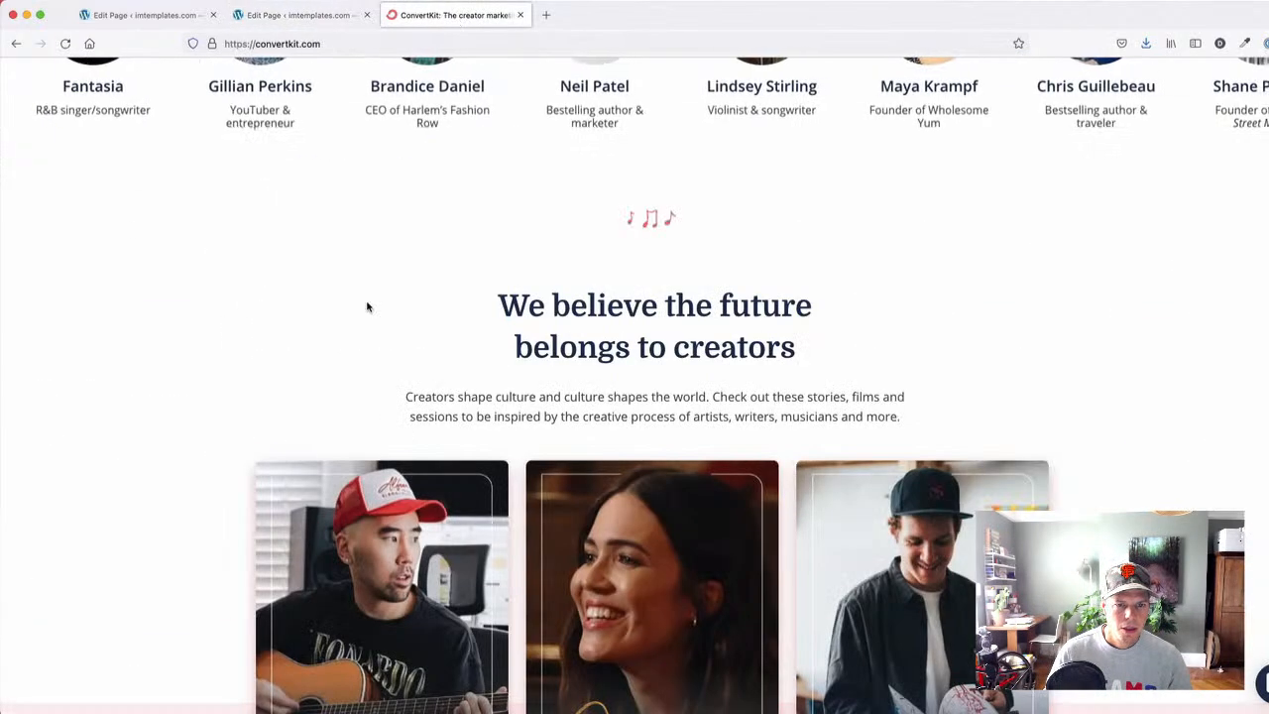
scroll(365, 306, up, 5)
scroll(366, 307, down, 1)
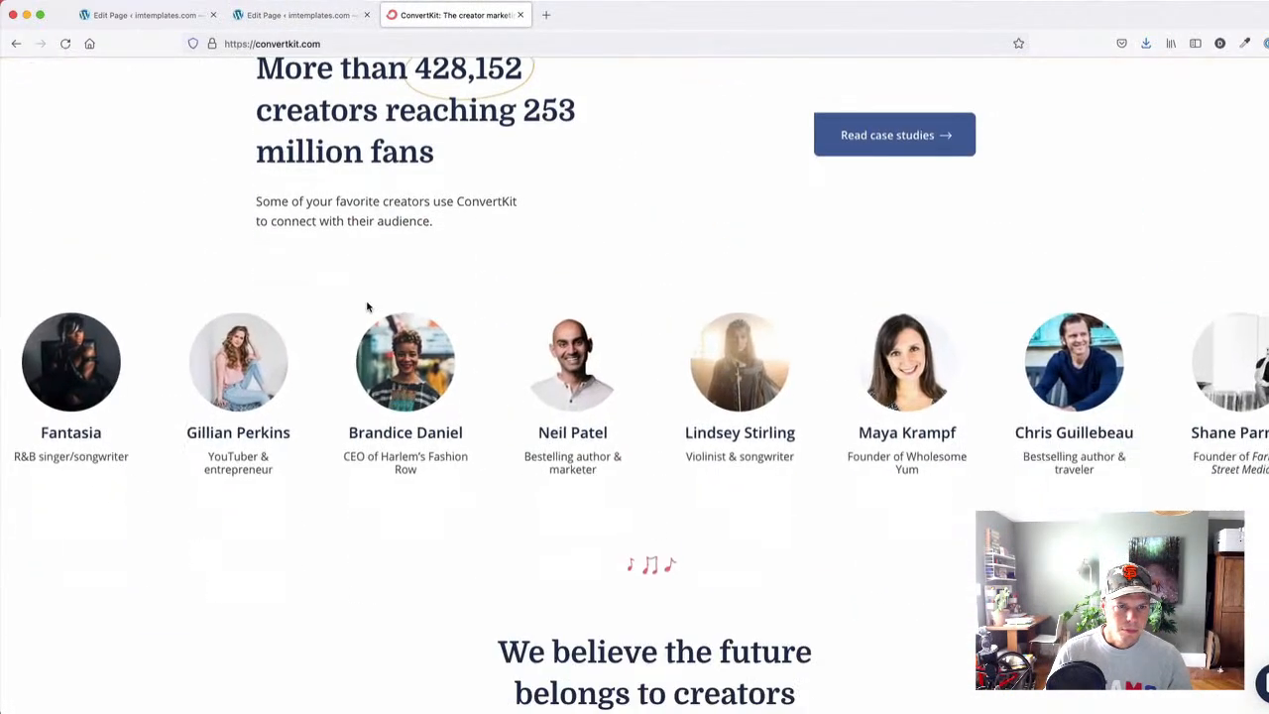
click(292, 15)
click(306, 282)
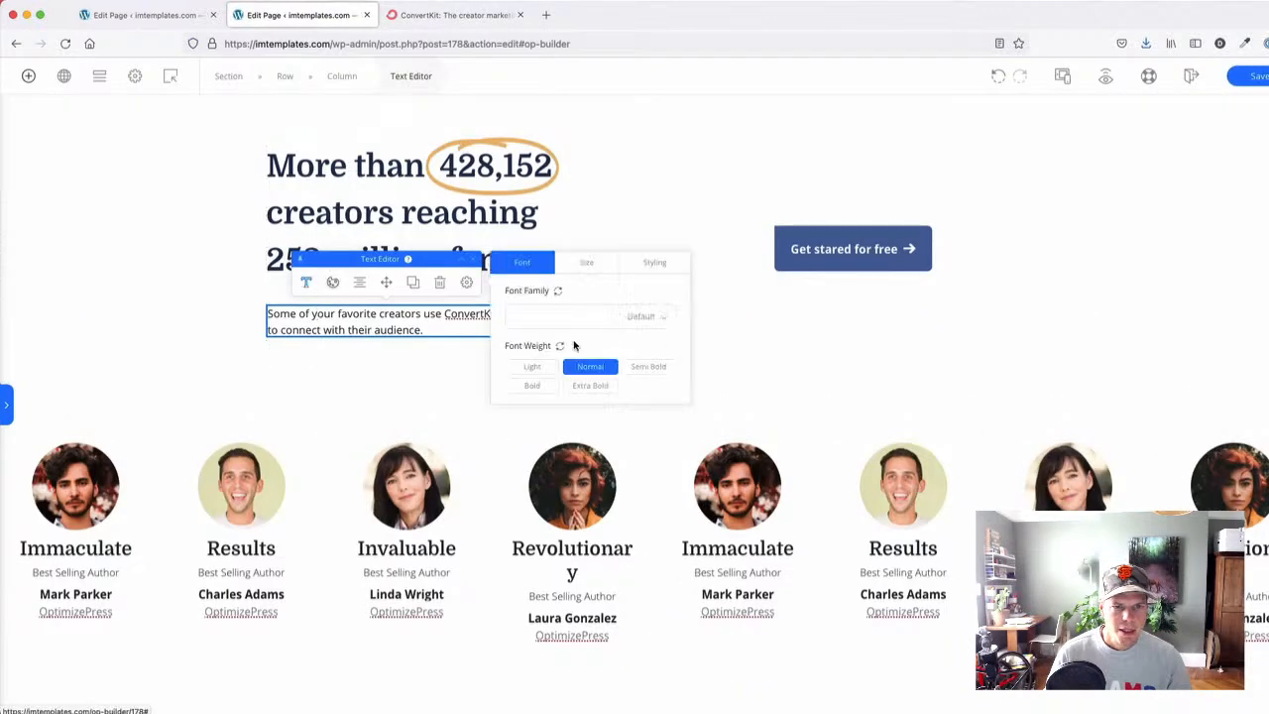
click(588, 263)
click(661, 313)
click(661, 313)
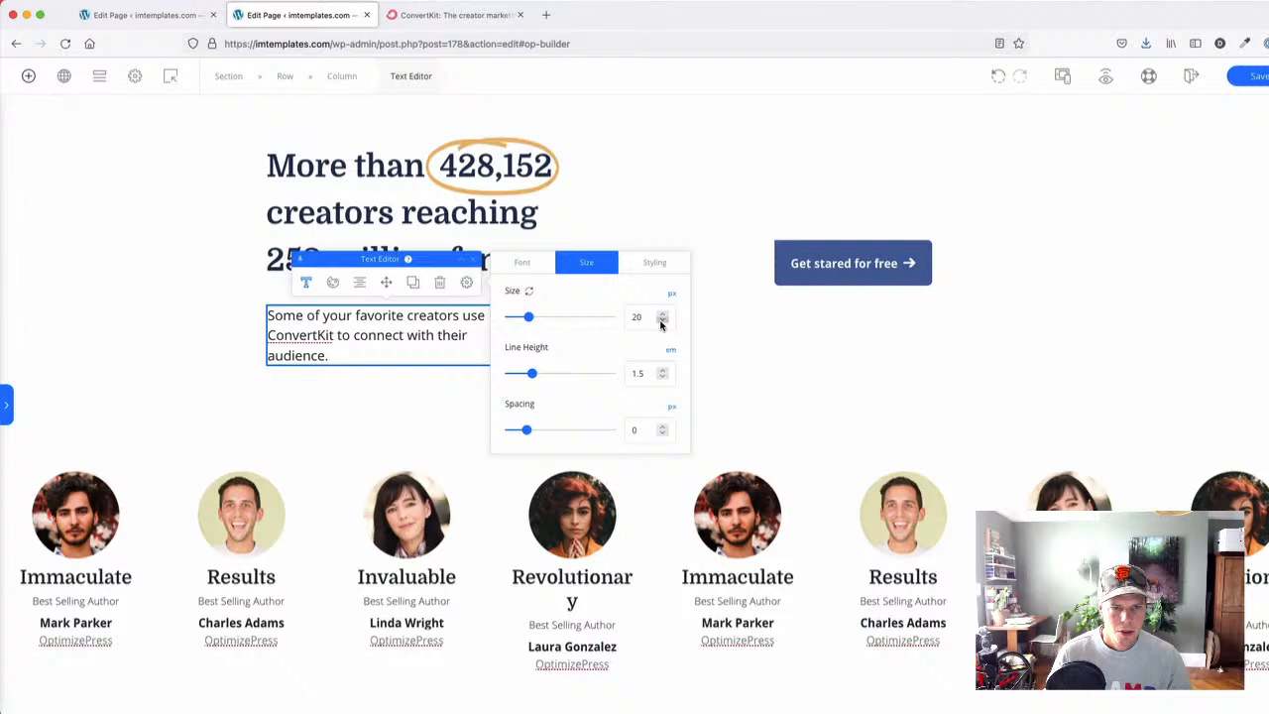
- Change the text colour of the "Some of your favorite creators" paragraph to a neutral dark grey
click(329, 284)
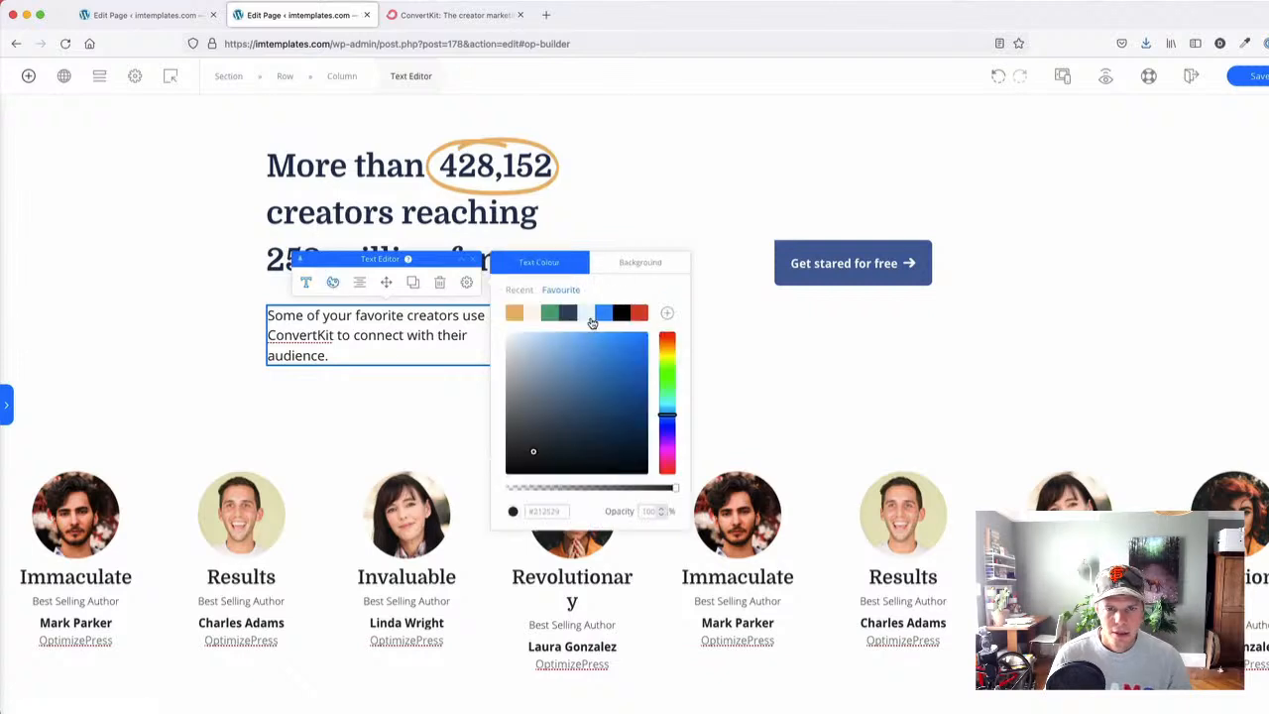
click(512, 394)
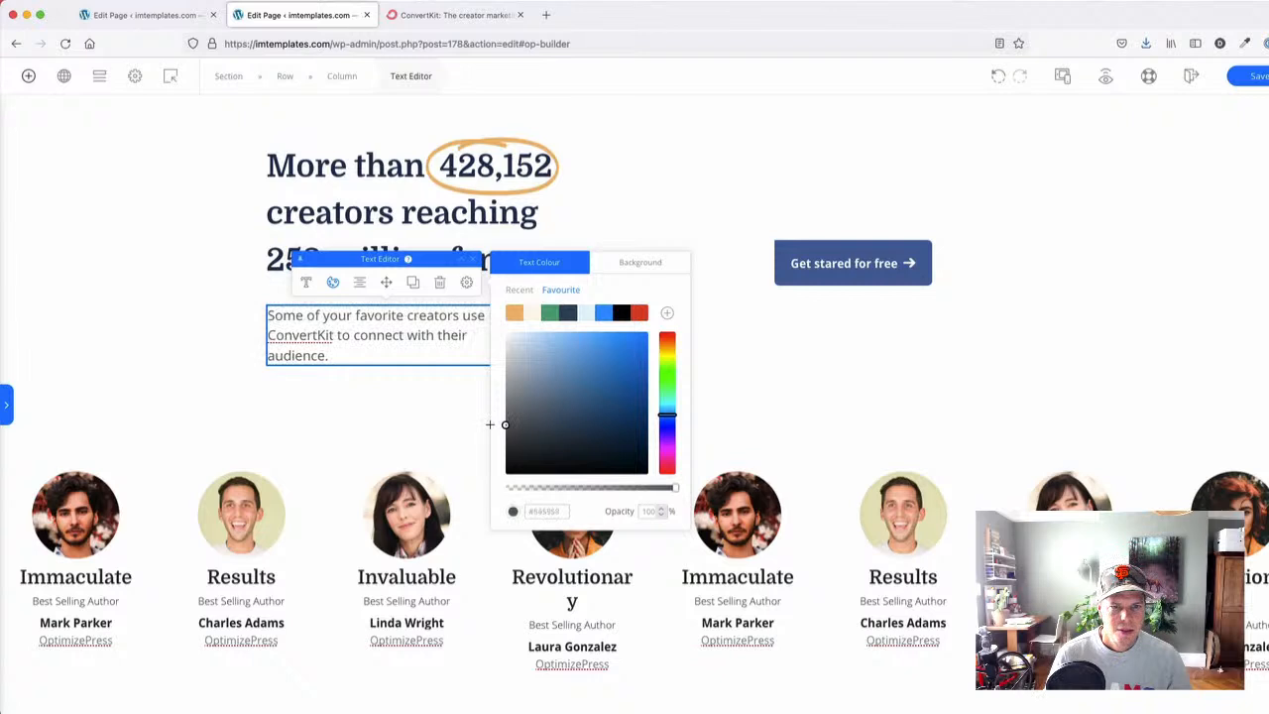
click(174, 351)
- Set the max width of the "Some of your favorite creators" paragraph to 74% so it wraps onto two lines
click(335, 349)
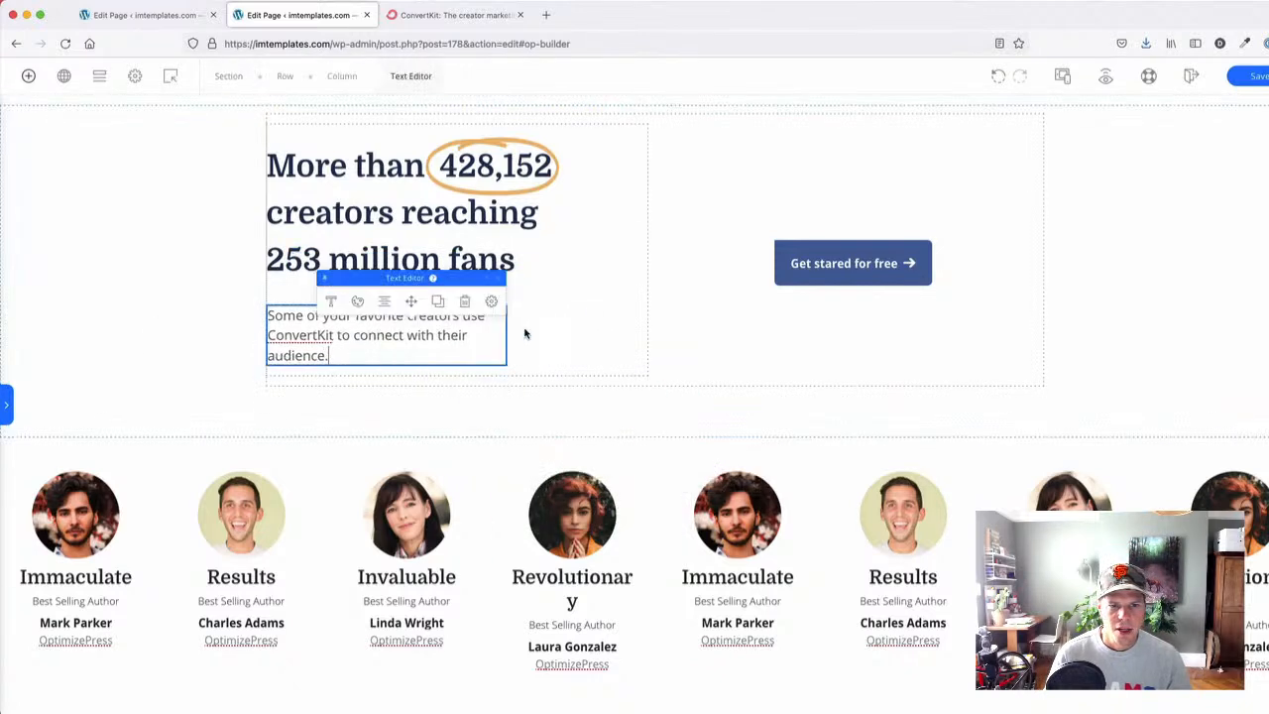
click(468, 284)
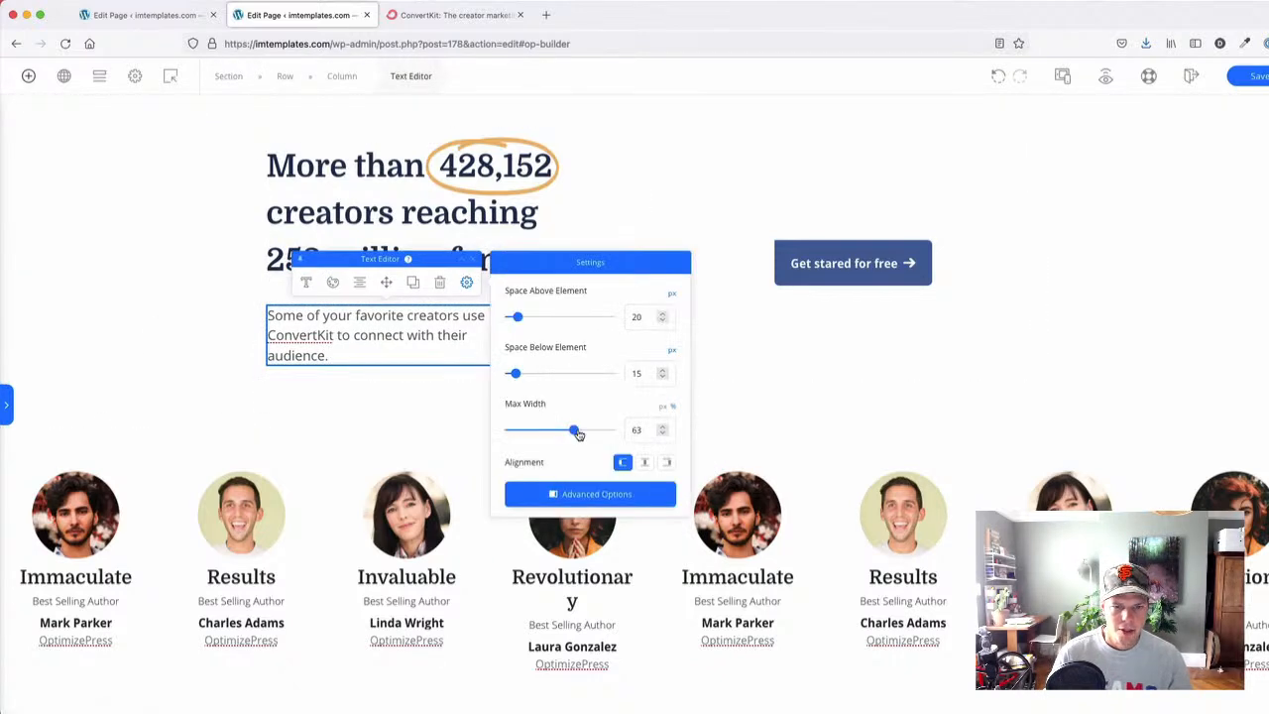
drag(582, 435, 586, 434)
click(249, 349)
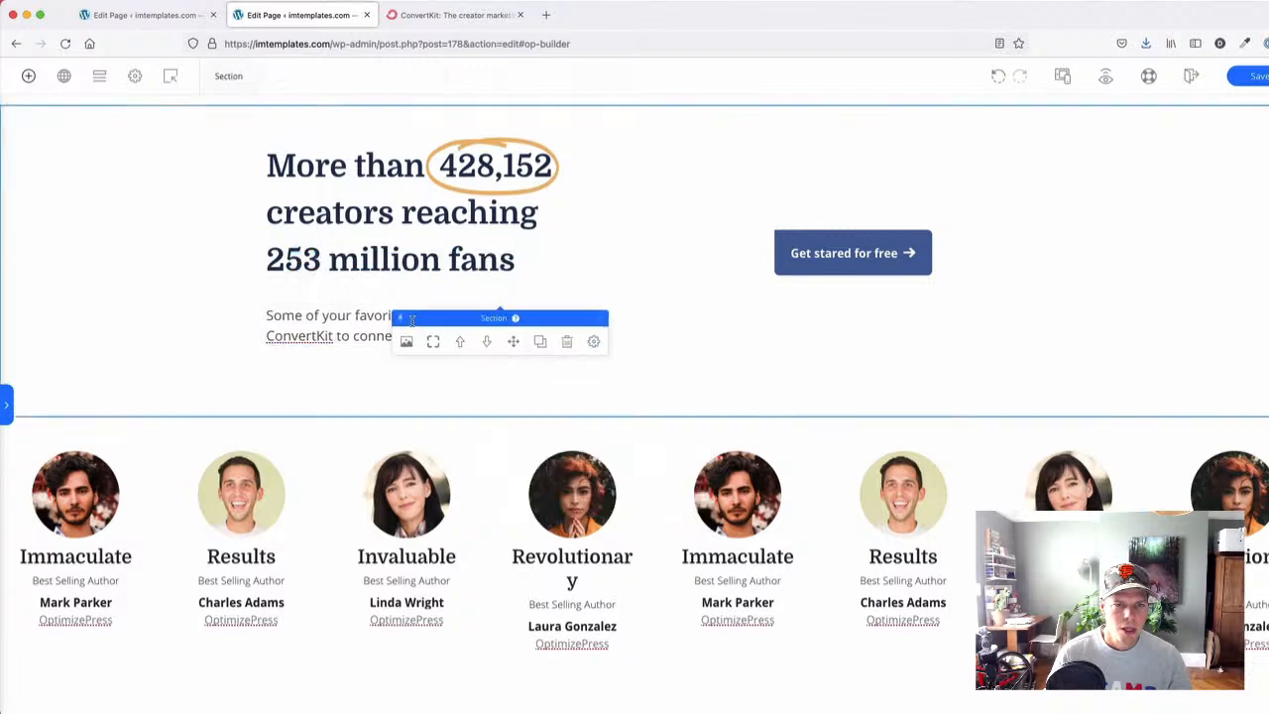
- Duplicate the "Some of your favorite creators" paragraph and place the copy below the "We believe the future belongs to creators" headline
click(420, 328)
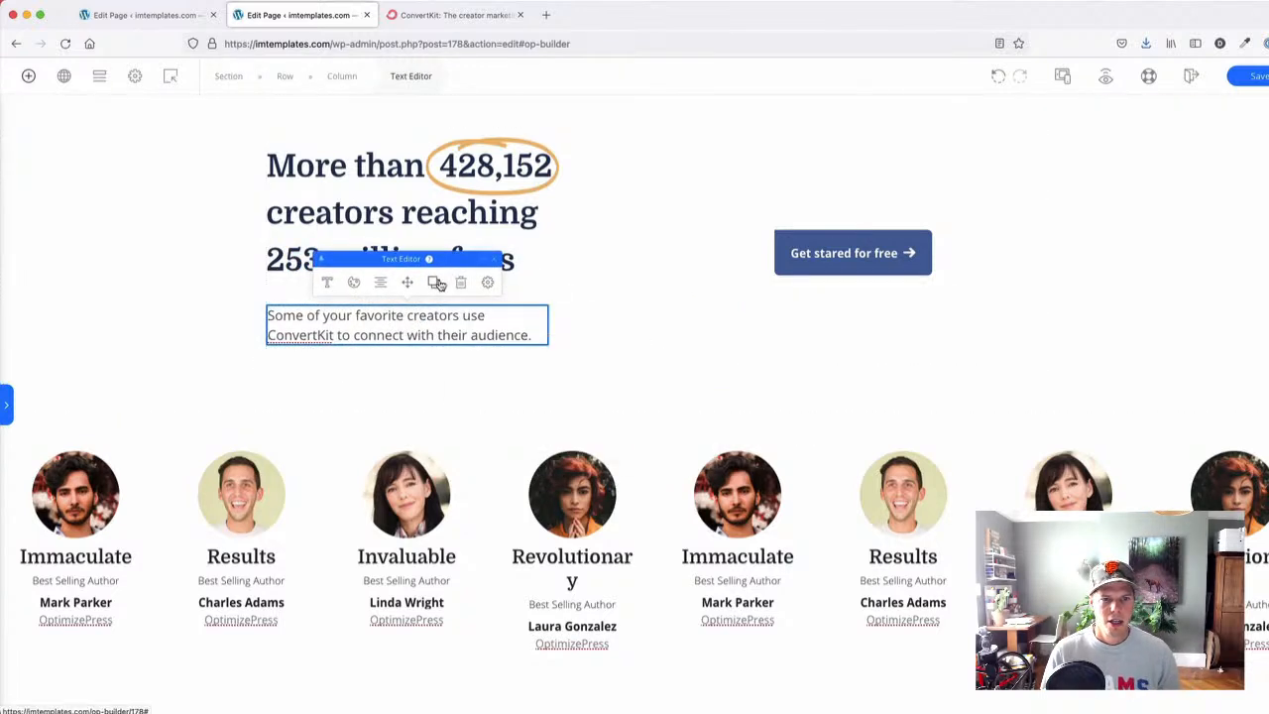
click(437, 283)
drag(408, 337, 681, 511)
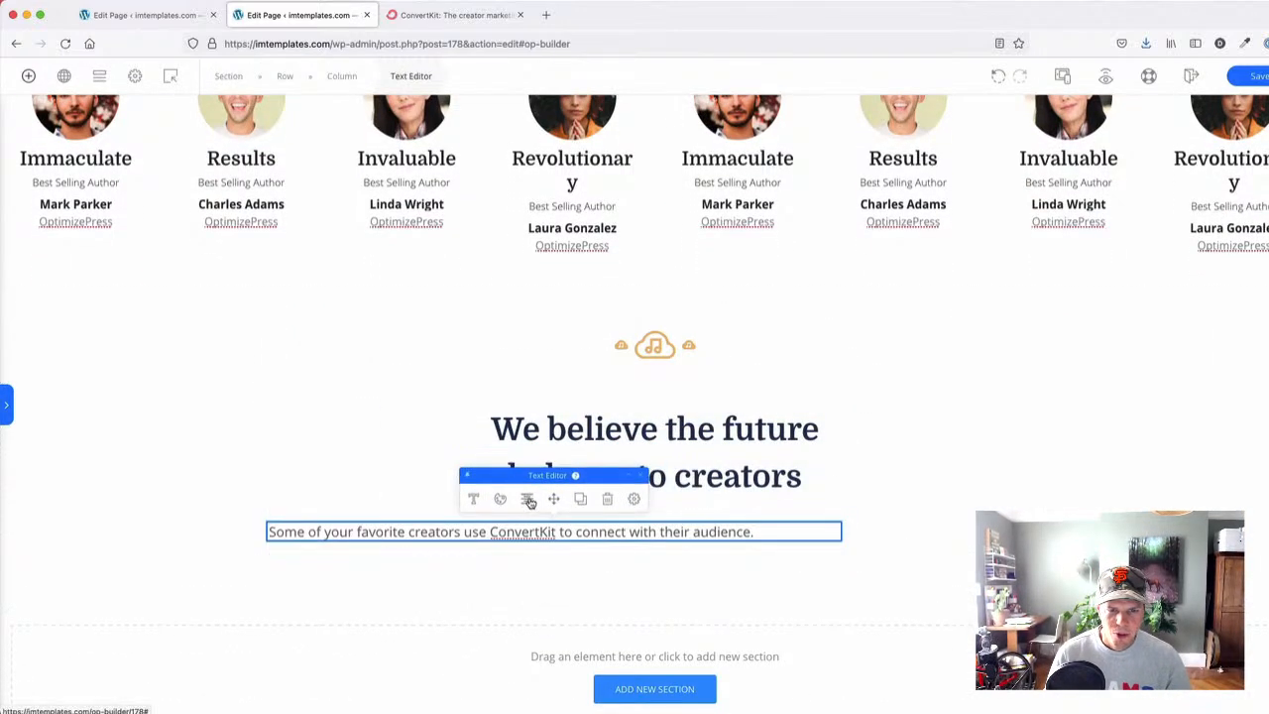
- Centre-align the copied paragraph's text and centre the element under the headline
click(526, 499)
click(792, 510)
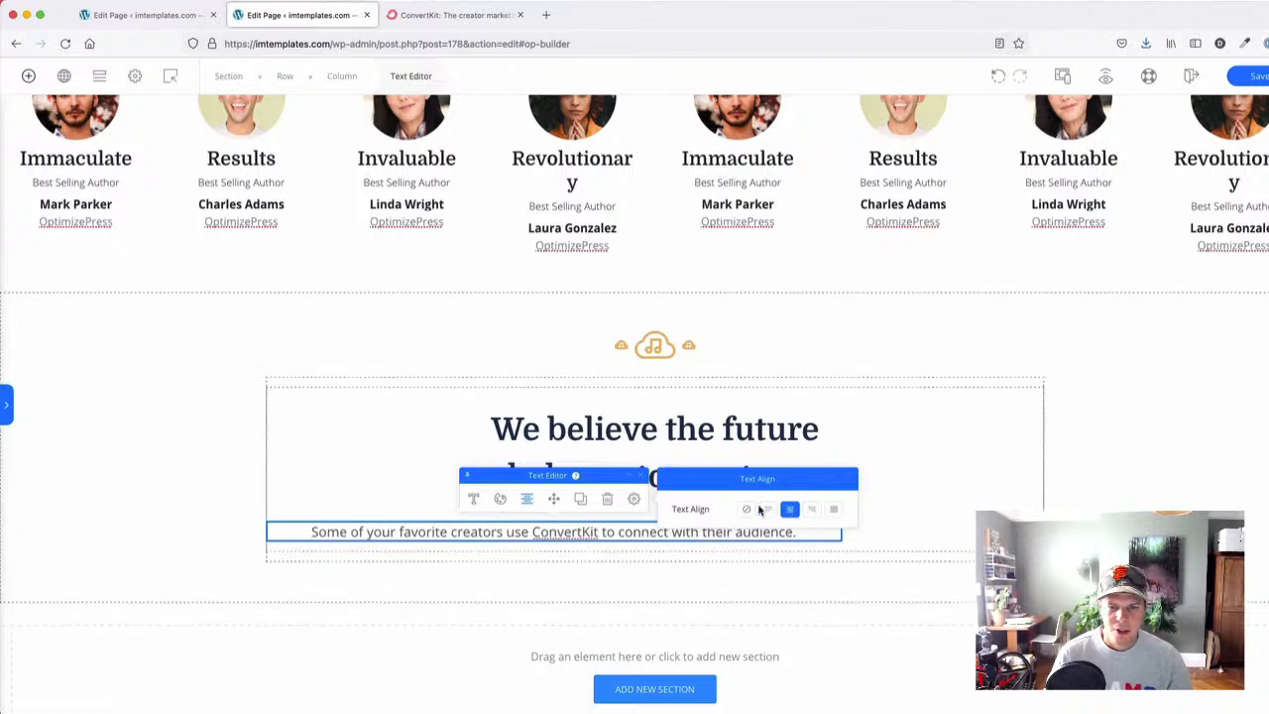
click(633, 498)
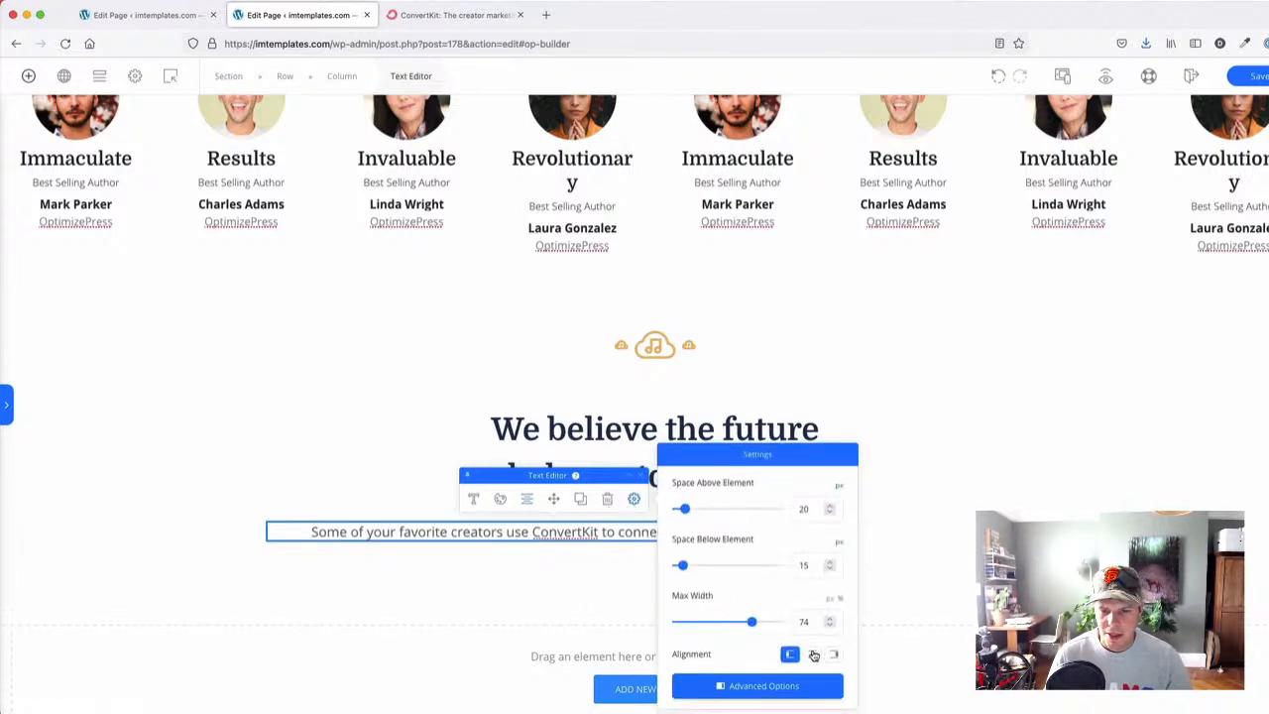
click(815, 654)
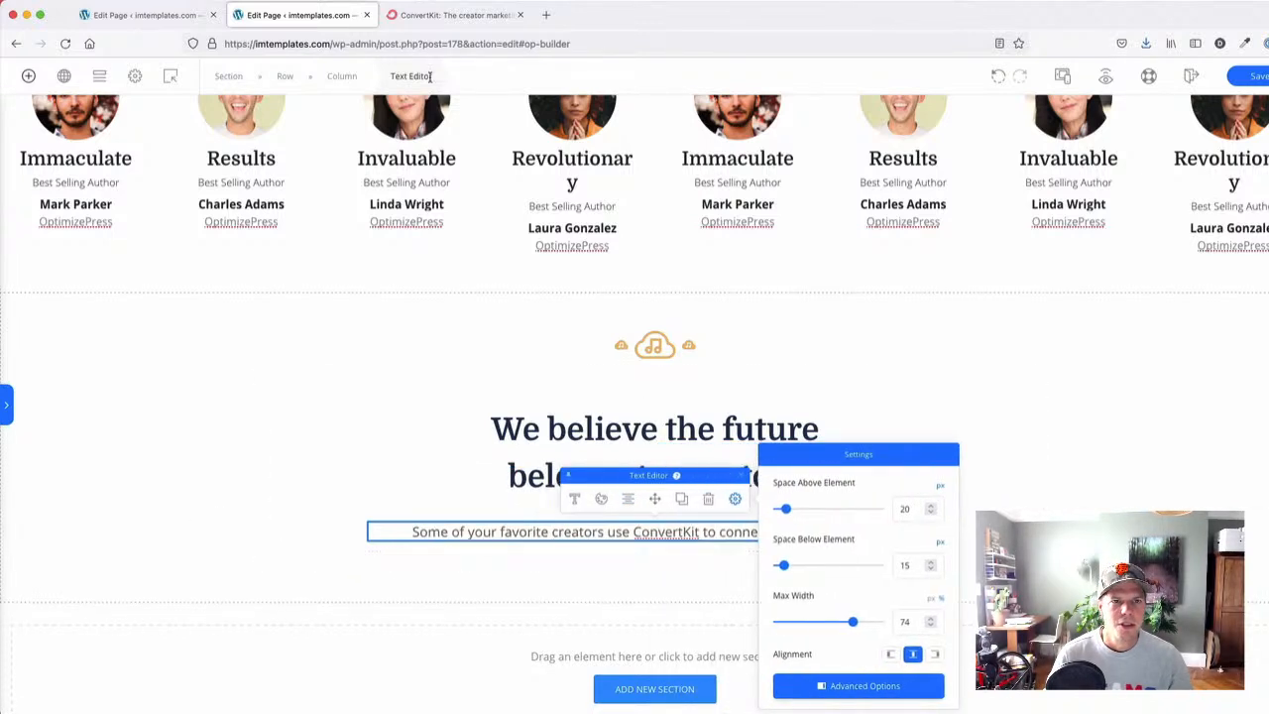
- Replace the copied paragraph with ConvertKit's text starting "Creators shape culture and culture shapes the world" and ending "artists, writers, musicians and more."
click(459, 16)
scroll(465, 328, down, 4)
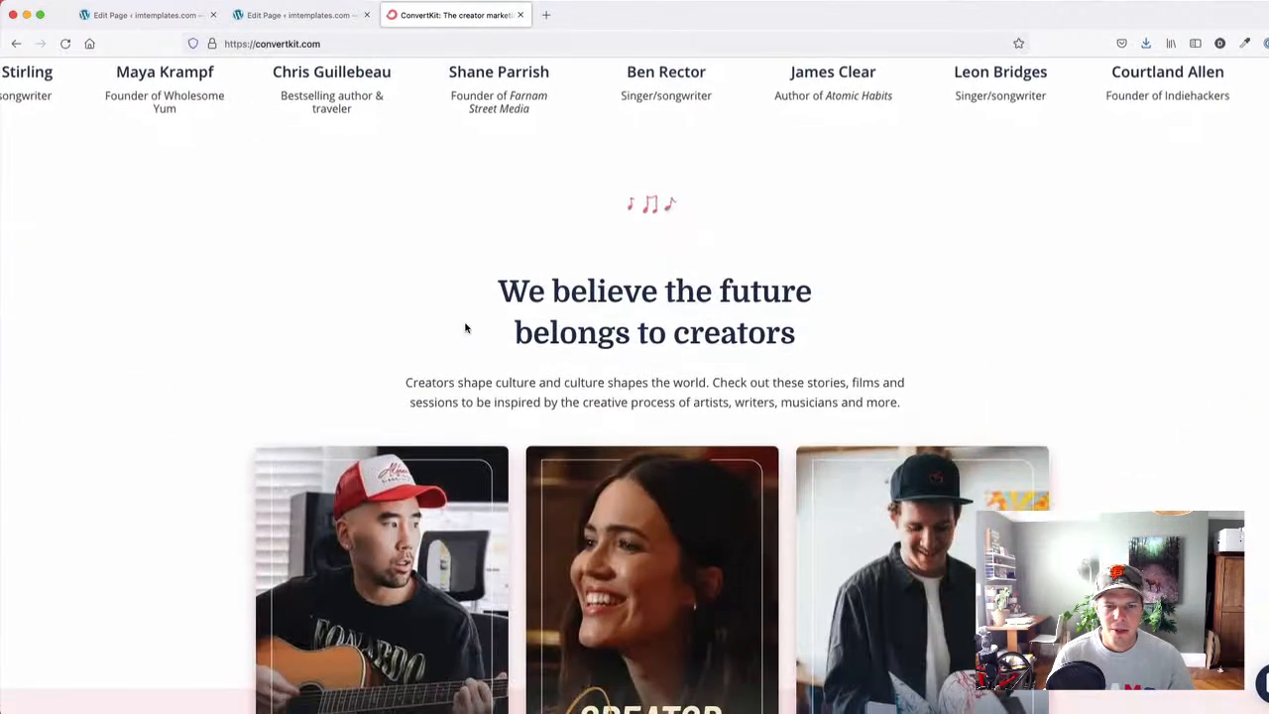
click(297, 15)
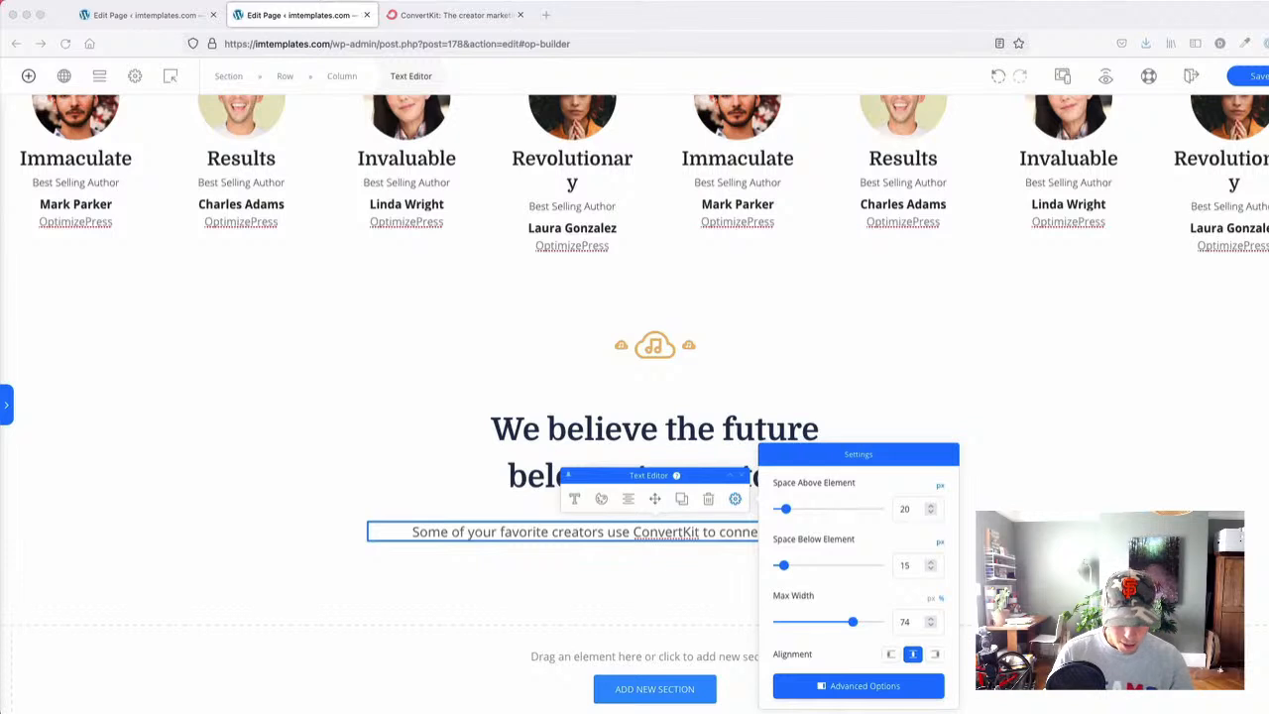
click(453, 529)
key(super+a)
text(Creators shape culture and culture shapes the world. Check out these stories, films and sessions to be inspired by the creative process of artists, writers, musicians and more.)
click(957, 476)
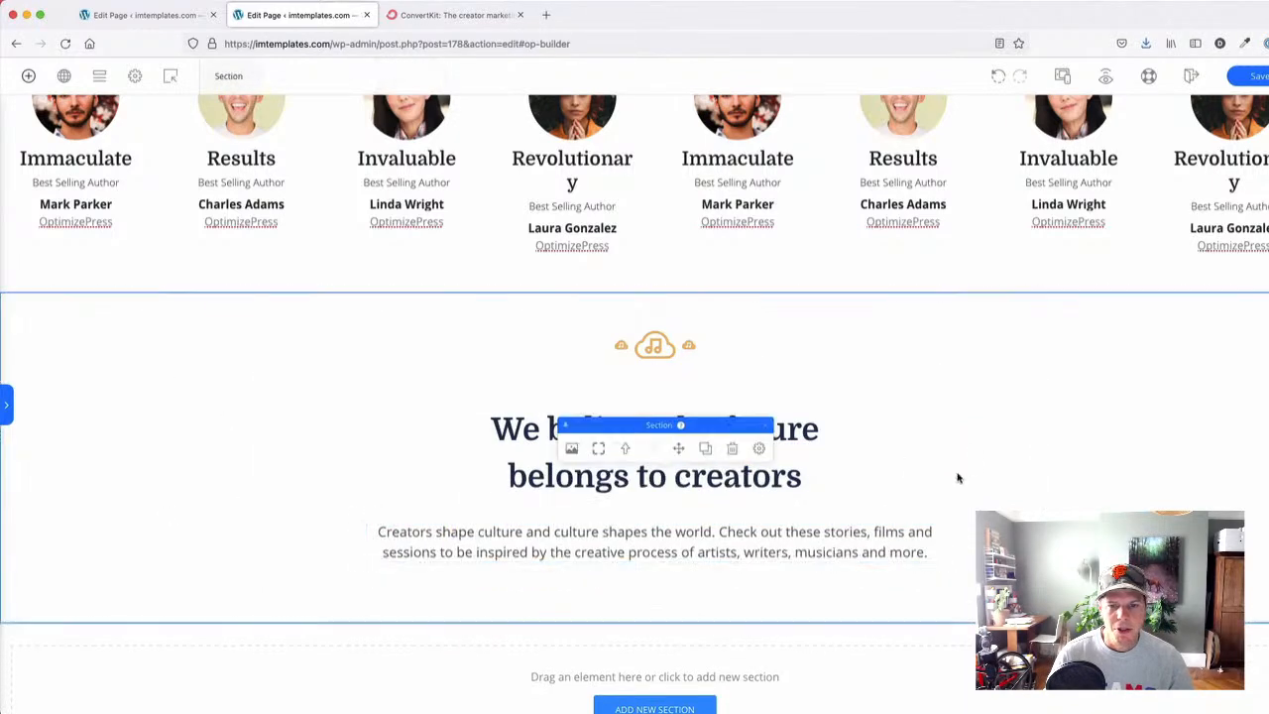
- Compare the recreated headline and paragraph with ConvertKit's homepage and look at the creator cards below them
click(445, 14)
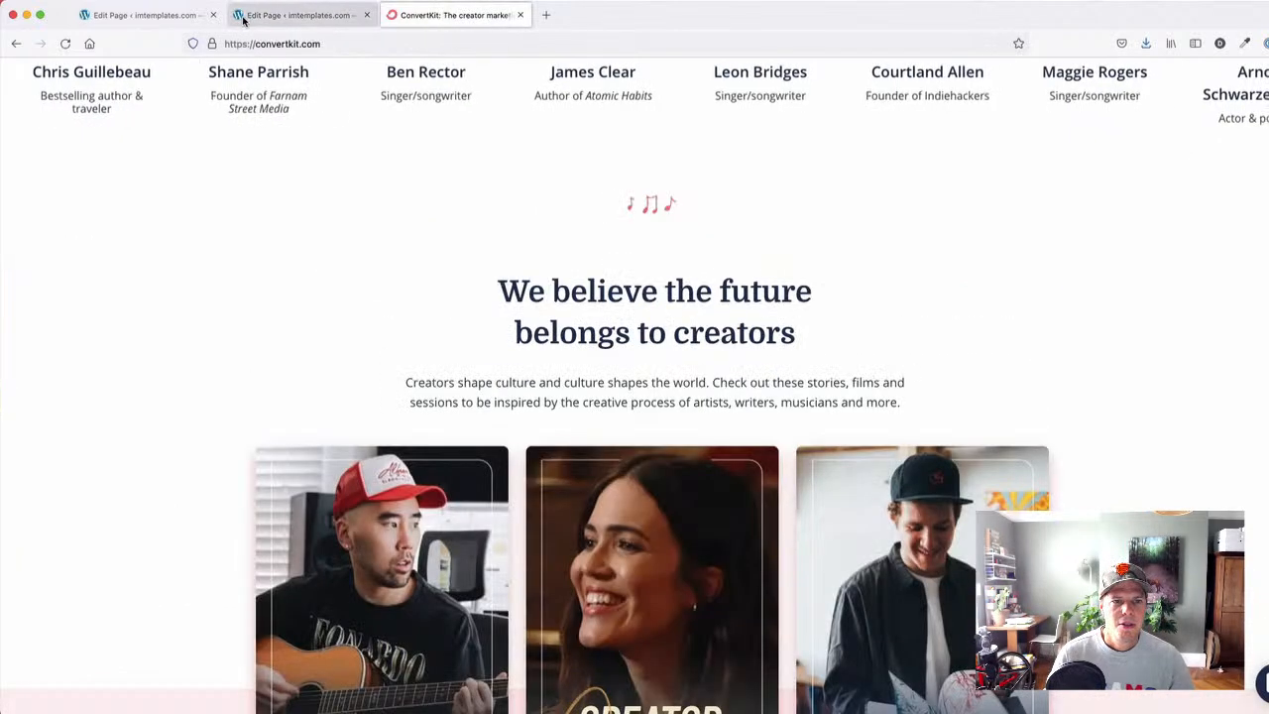
click(298, 15)
click(436, 474)
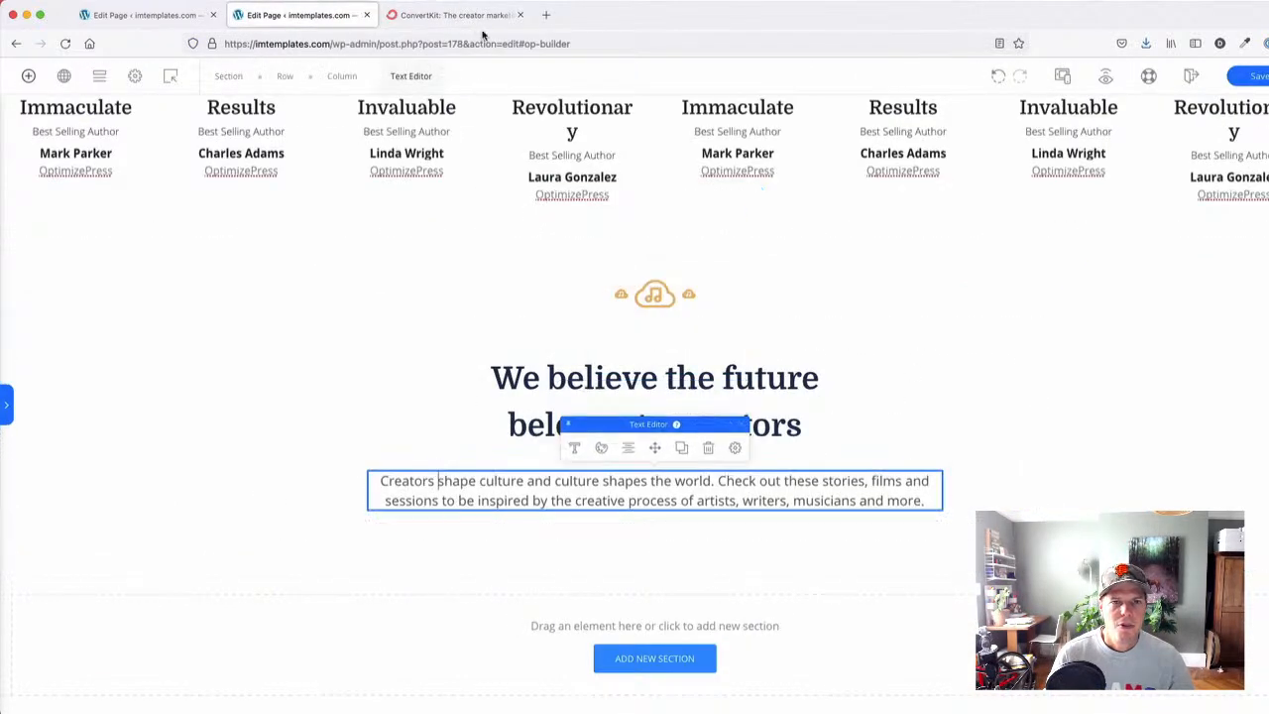
click(466, 15)
click(330, 14)
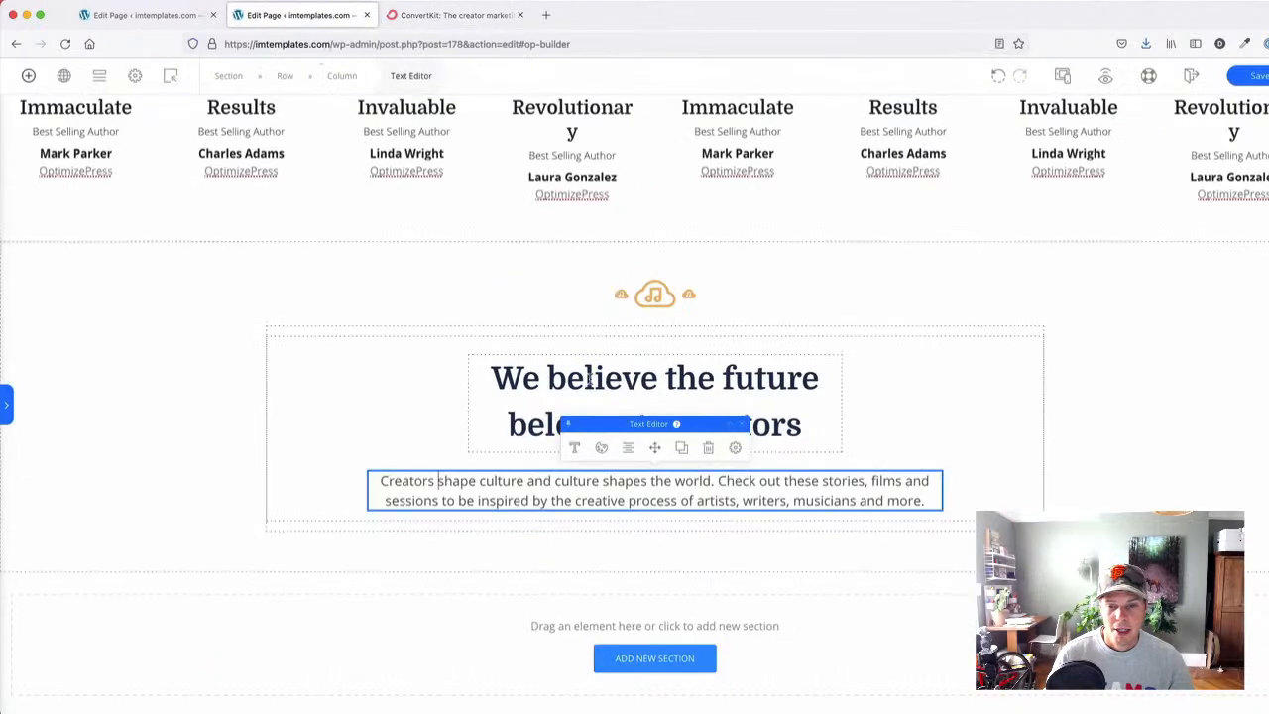
click(1173, 479)
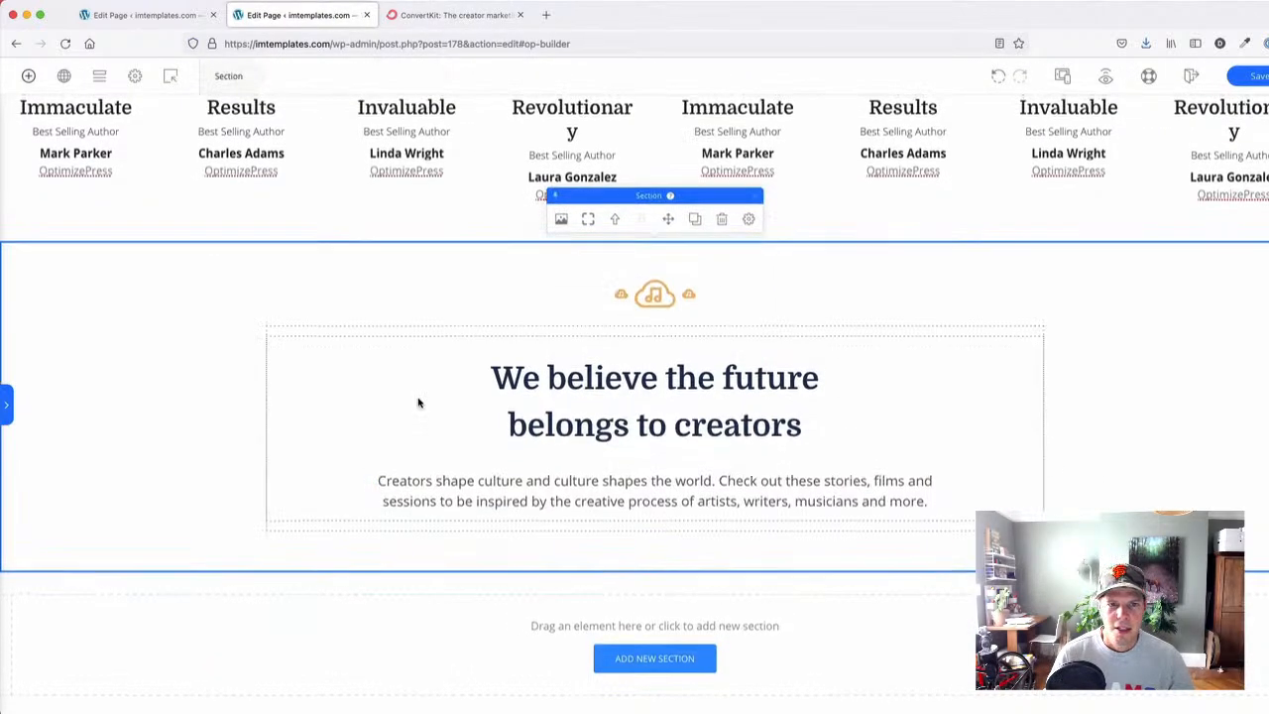
click(433, 16)
scroll(240, 354, down, 4)
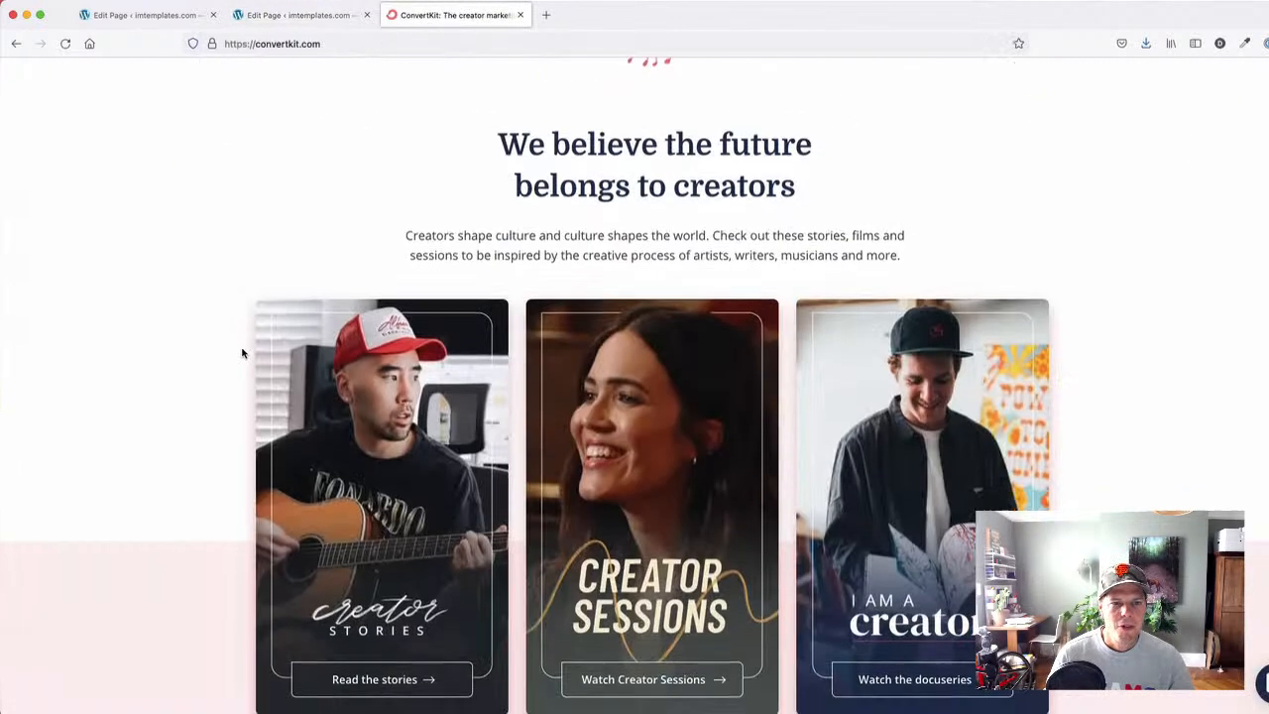
- Add a three-column section below the paragraph with a single-column section beneath it, and save the page
click(297, 15)
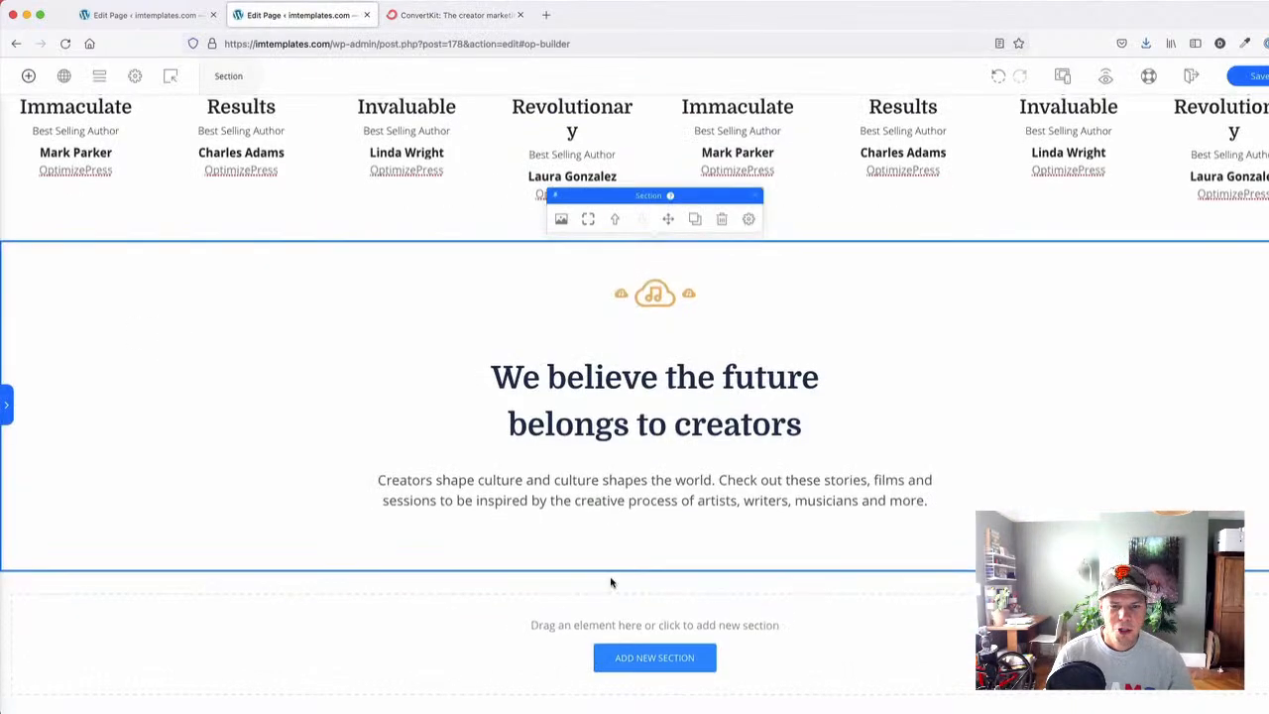
click(649, 657)
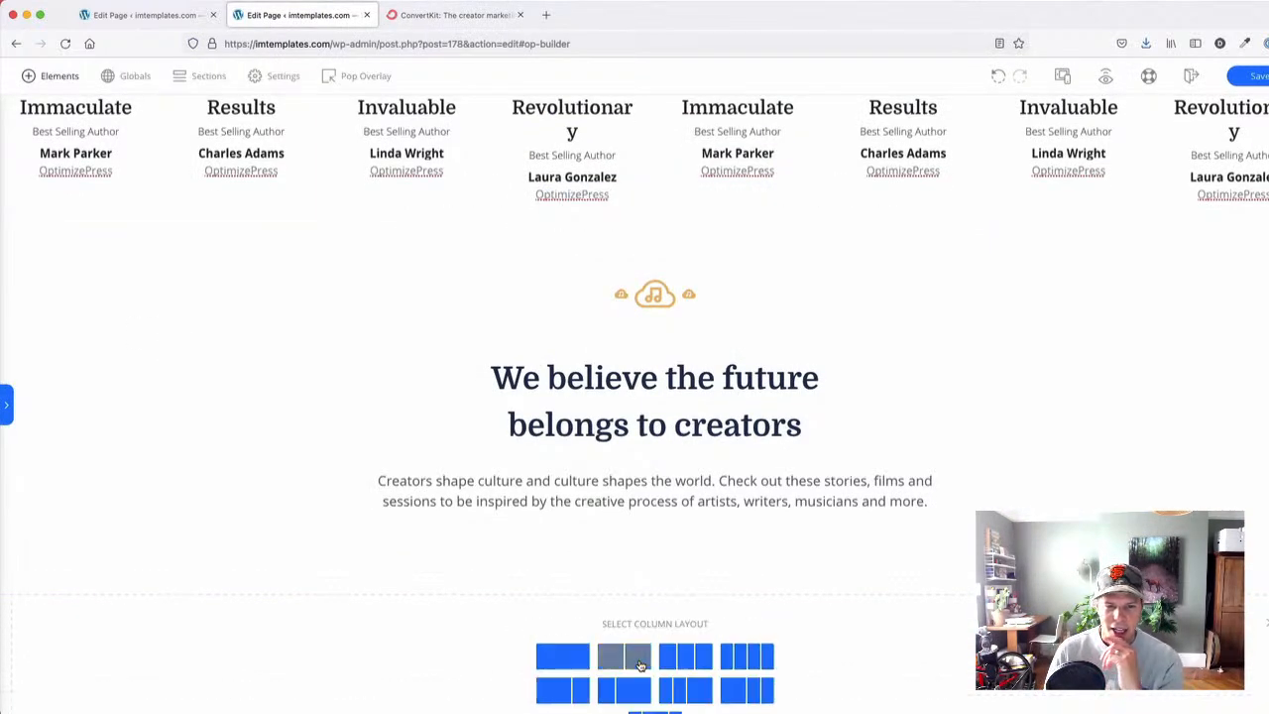
click(691, 671)
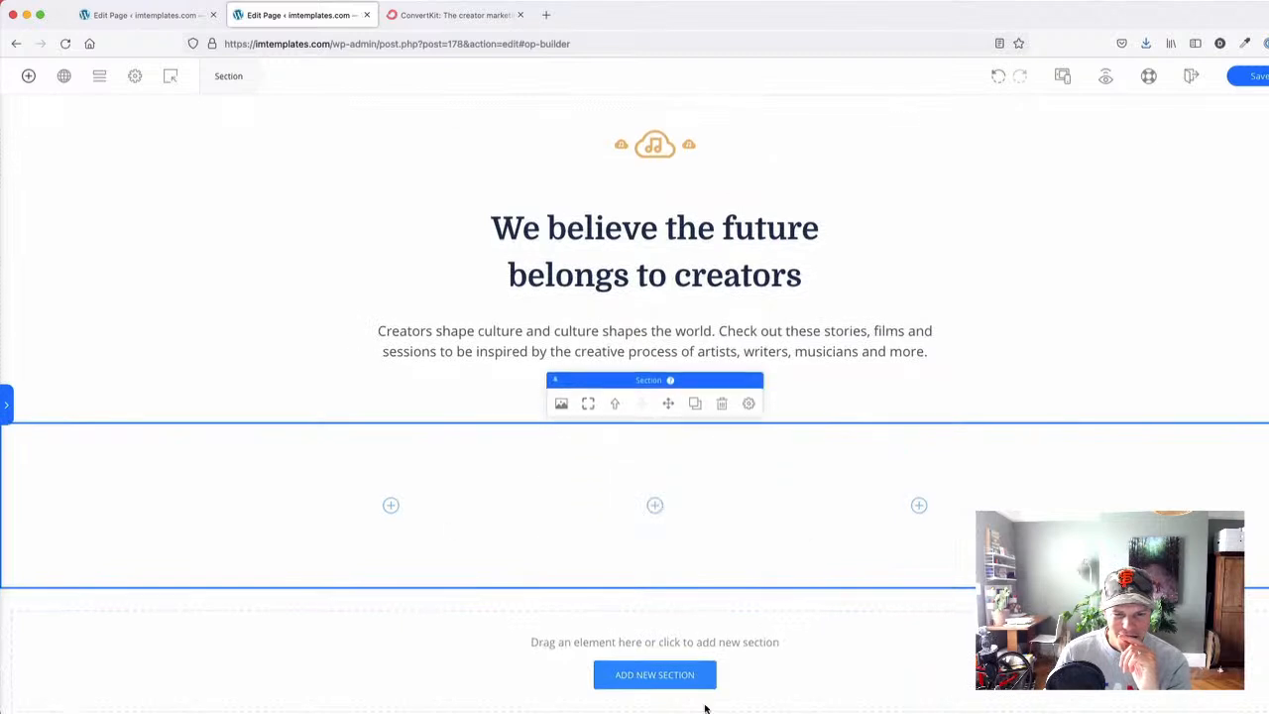
click(691, 678)
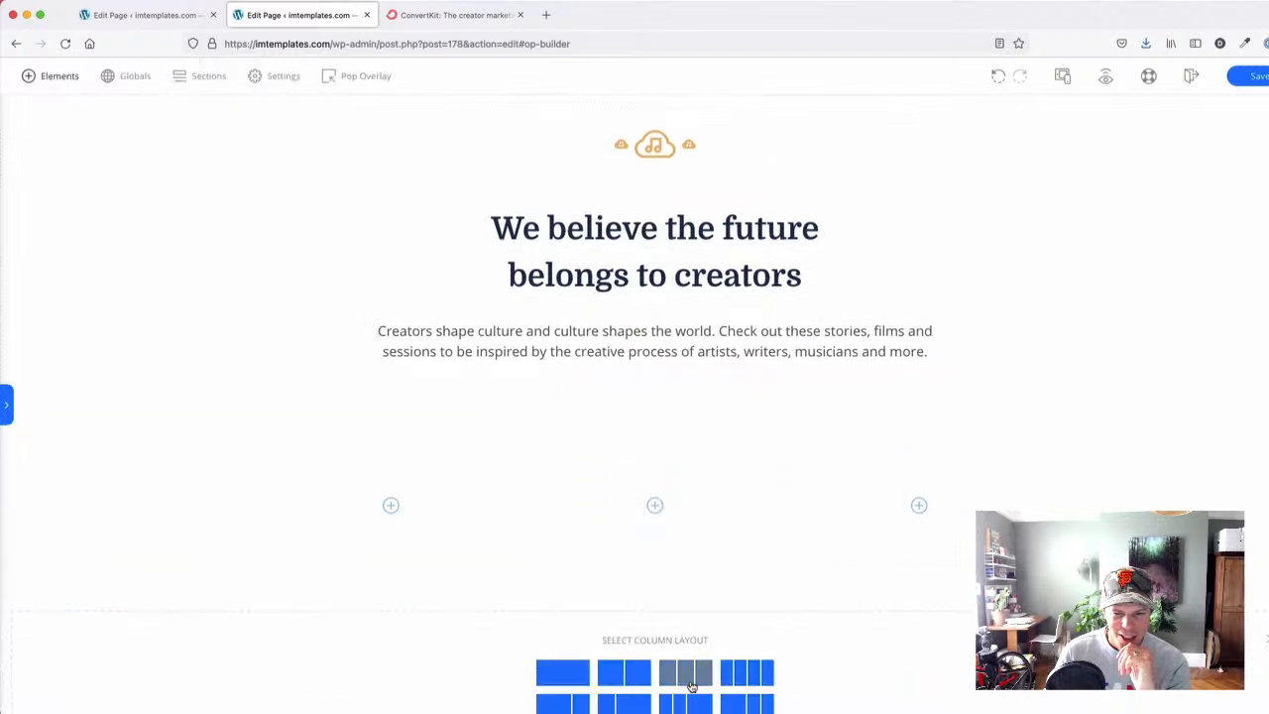
click(1260, 78)
- Reduce the spacing above and below the three-column row and at the bottom of the headline section
scroll(628, 257, down, 2)
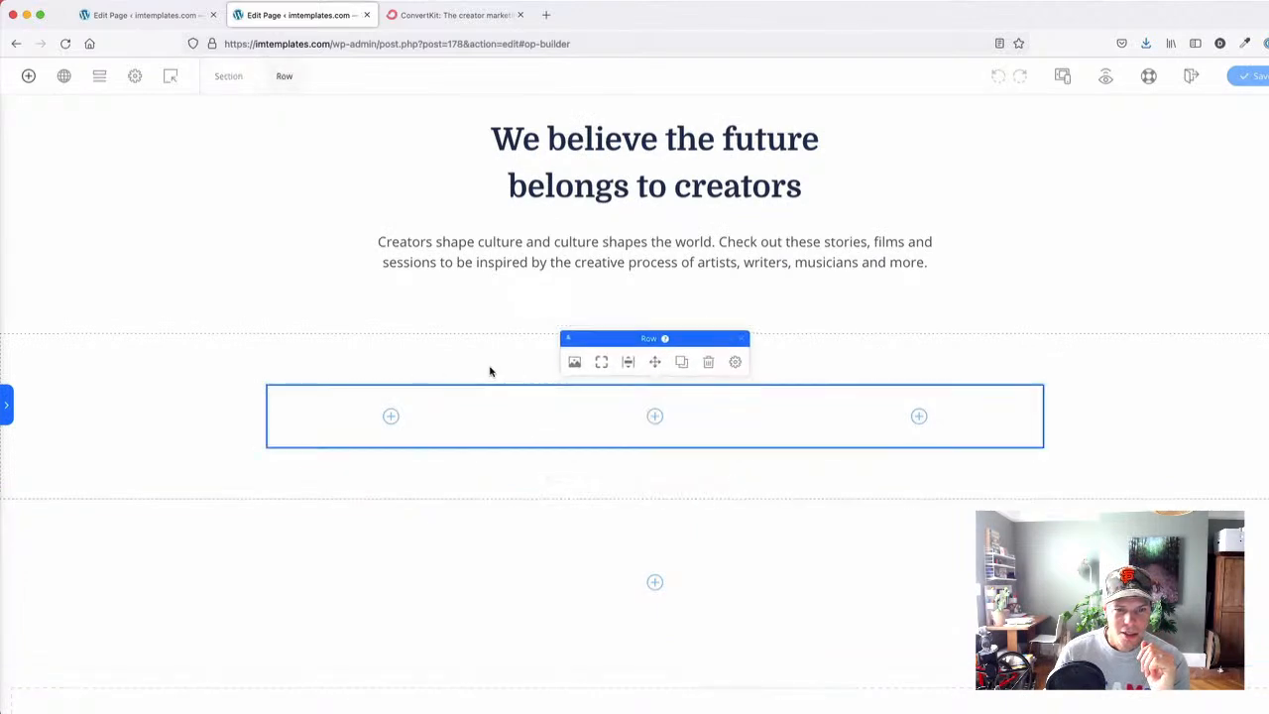
drag(490, 365, 486, 334)
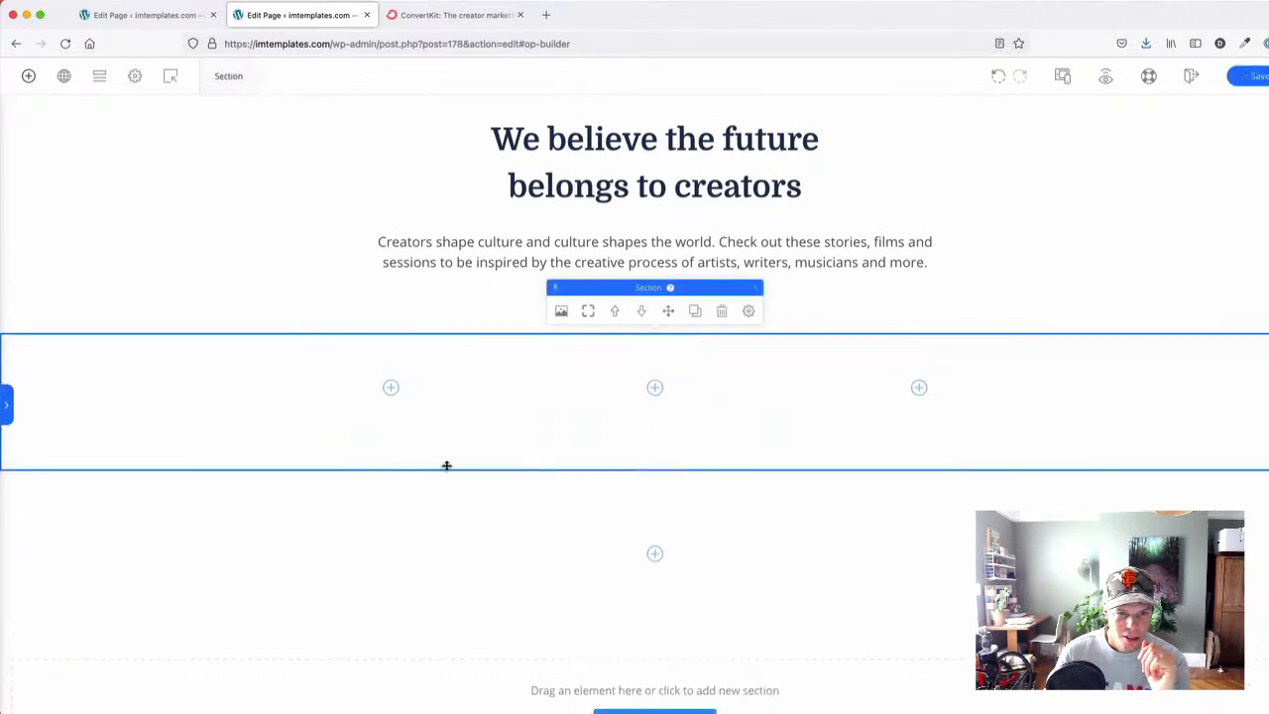
drag(442, 436, 445, 428)
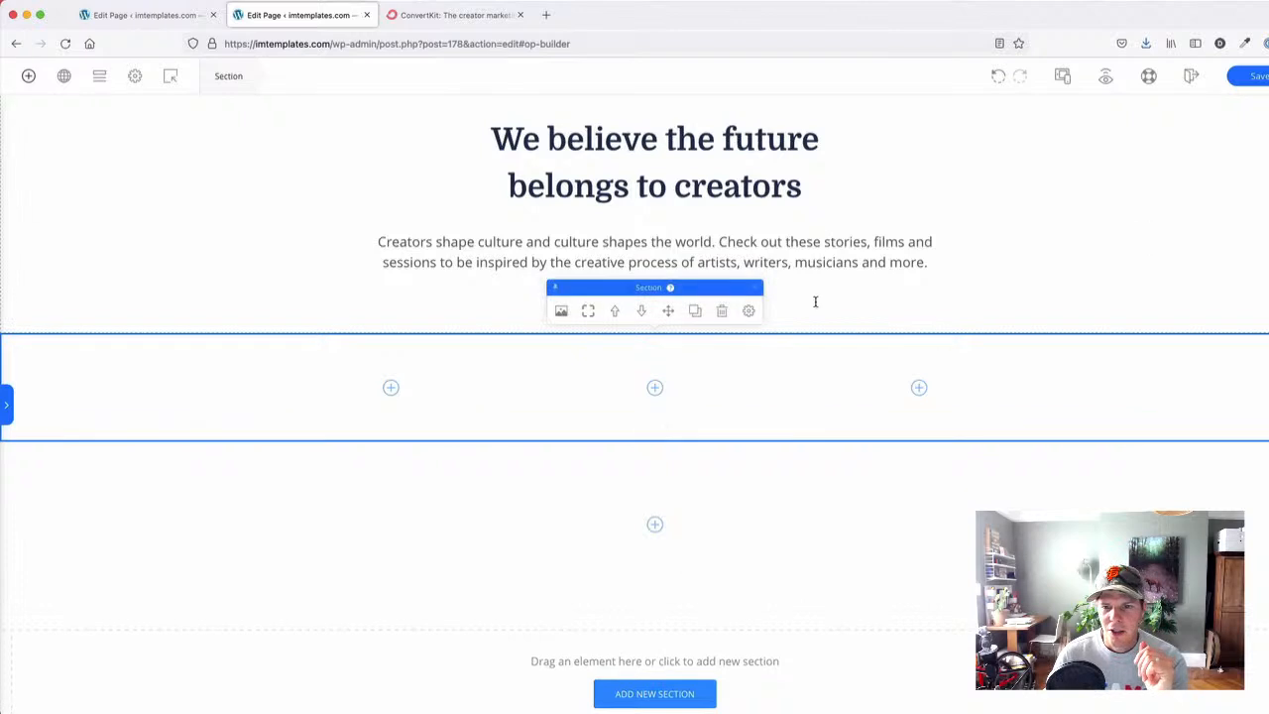
drag(813, 306, 796, 285)
- Examine how ConvertKit's three creator cards are built and how they overlap the white and pink backgrounds
key(ctrl+Tab)
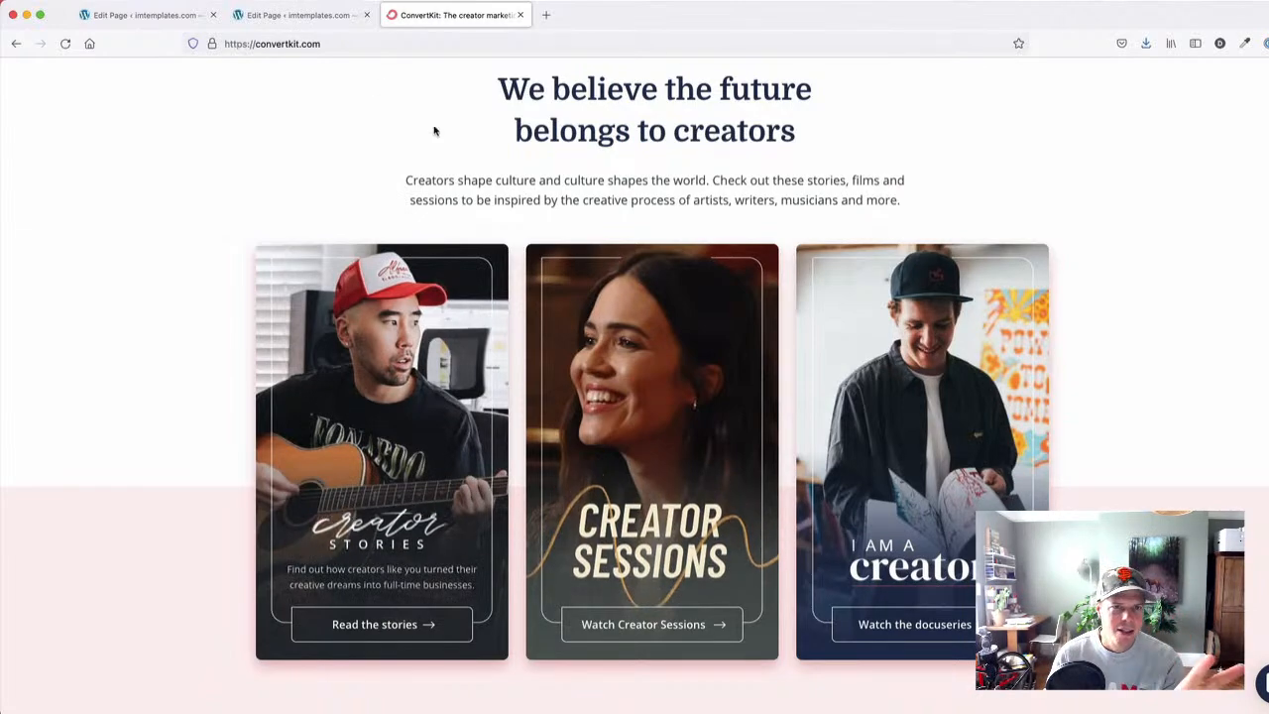
scroll(338, 303, down, 3)
scroll(338, 302, up, 2)
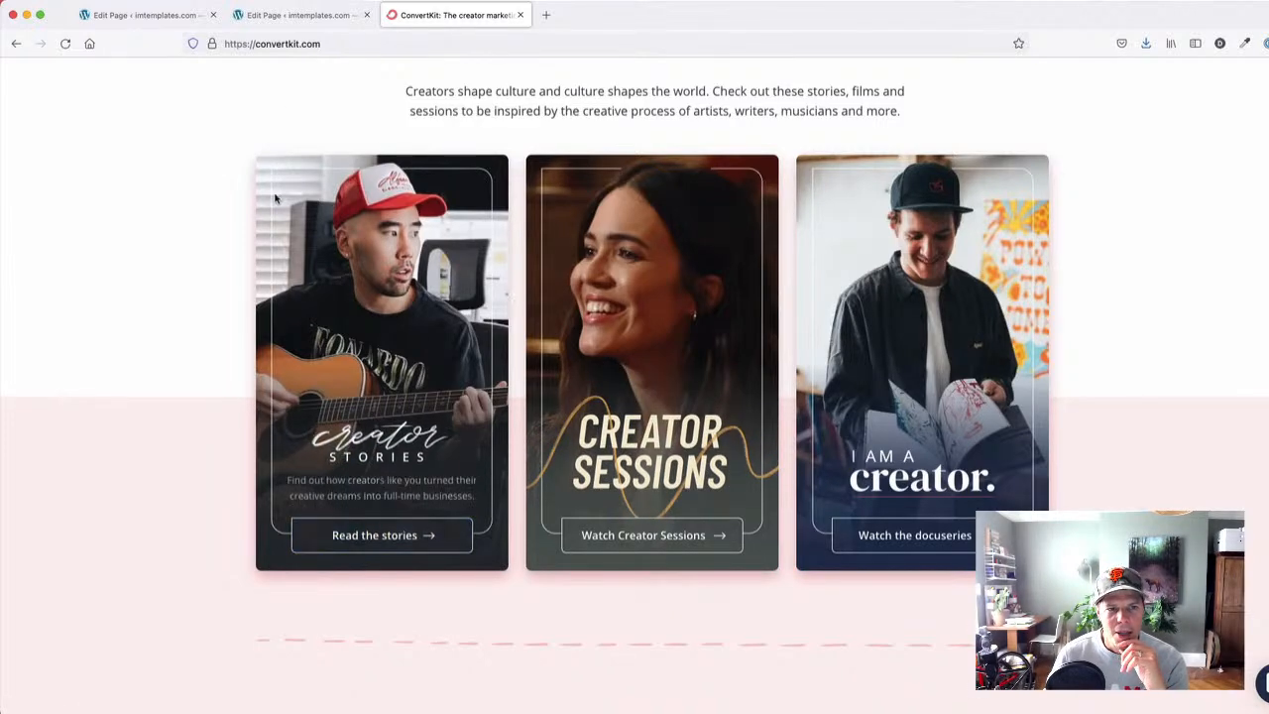
click(297, 15)
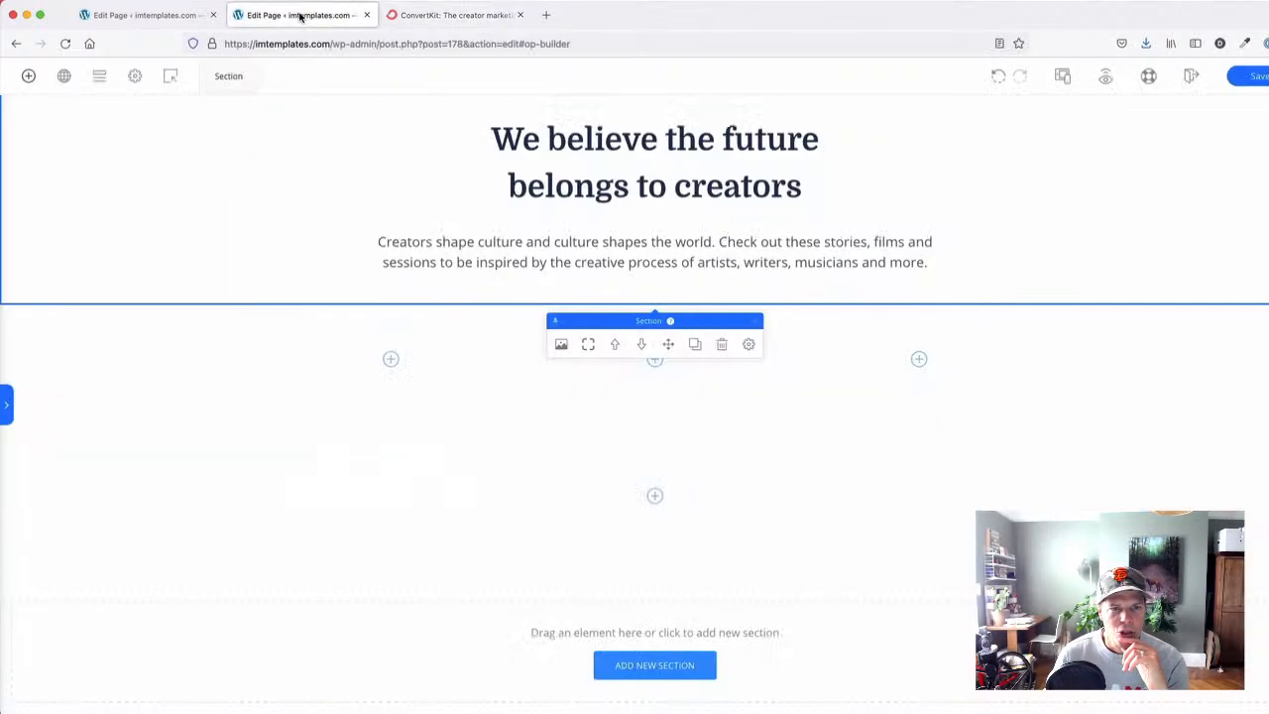
- Search Unsplash for "man playing guitar" as a background image for the first column of the three-column row
click(454, 365)
click(297, 315)
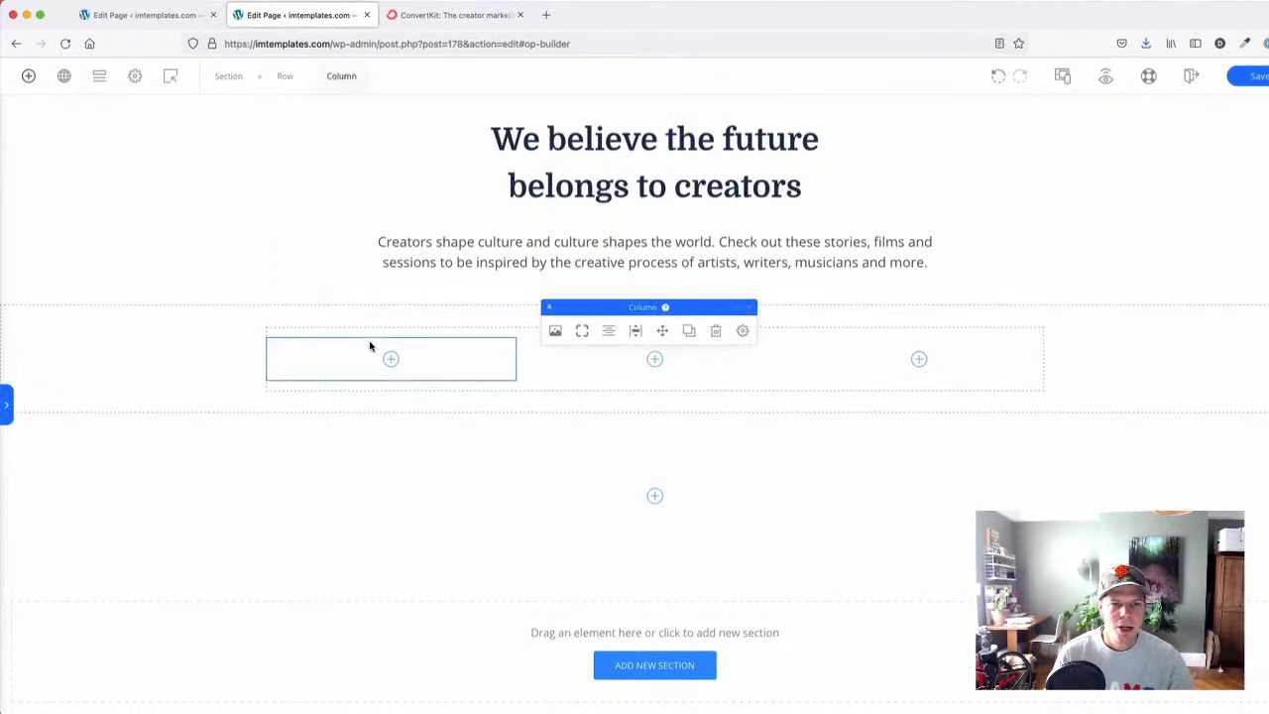
click(428, 17)
mouse_move(418, 273)
click(298, 14)
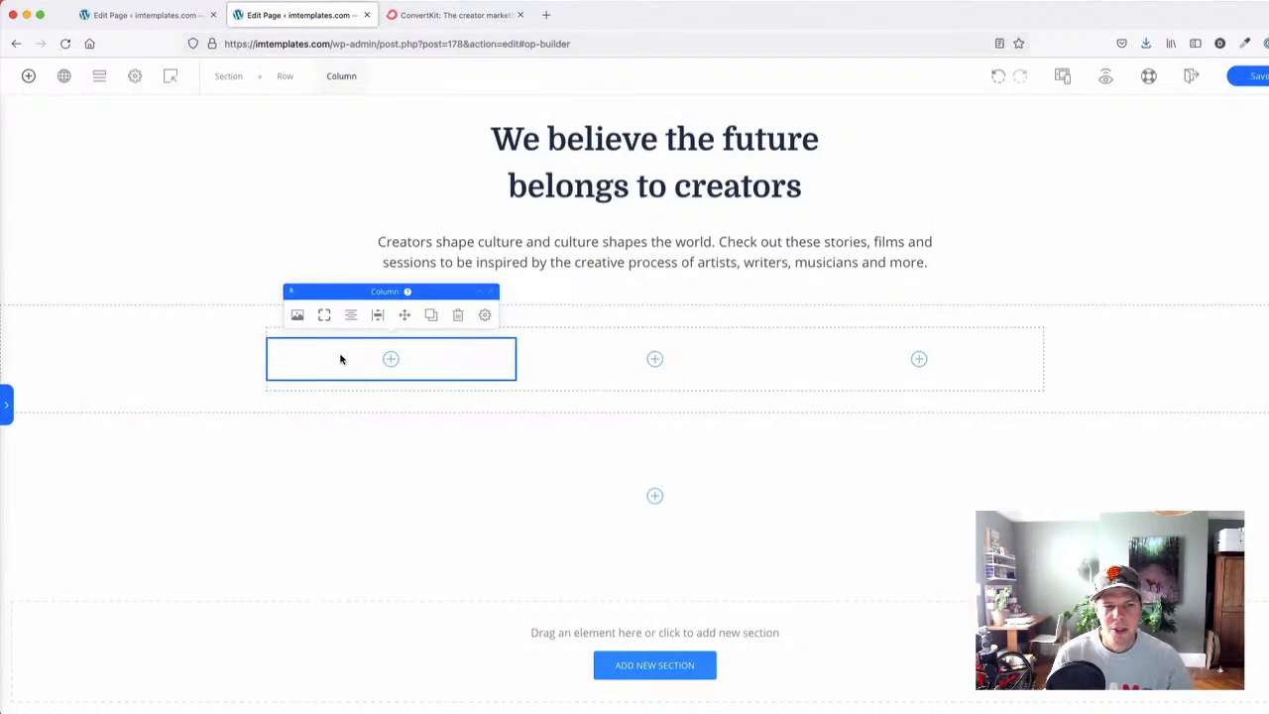
click(298, 314)
click(606, 295)
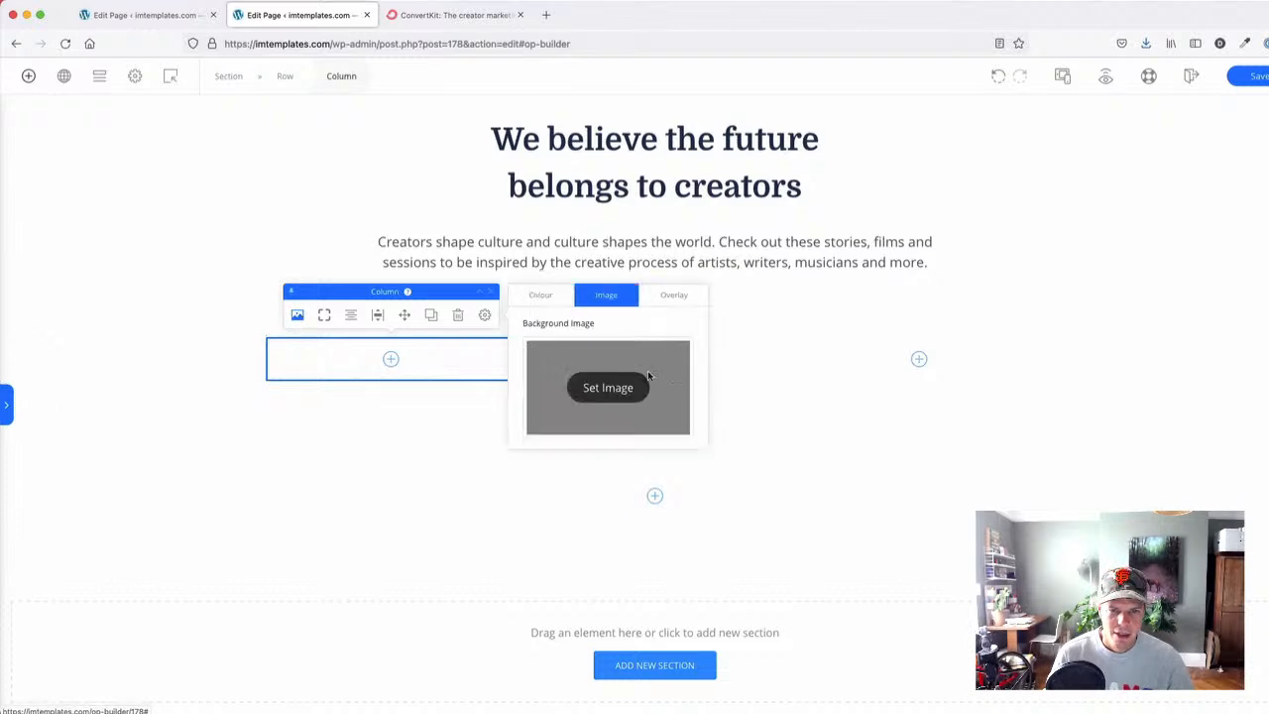
click(604, 387)
click(243, 129)
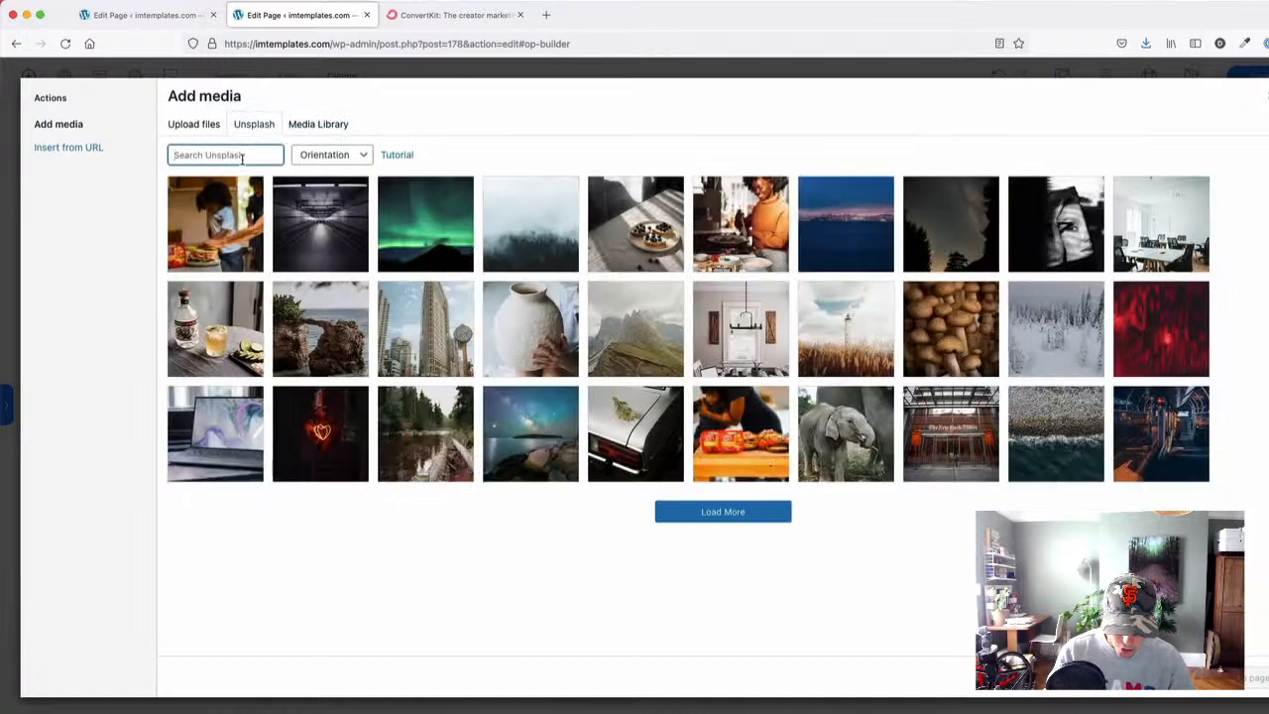
text(man playing guita)
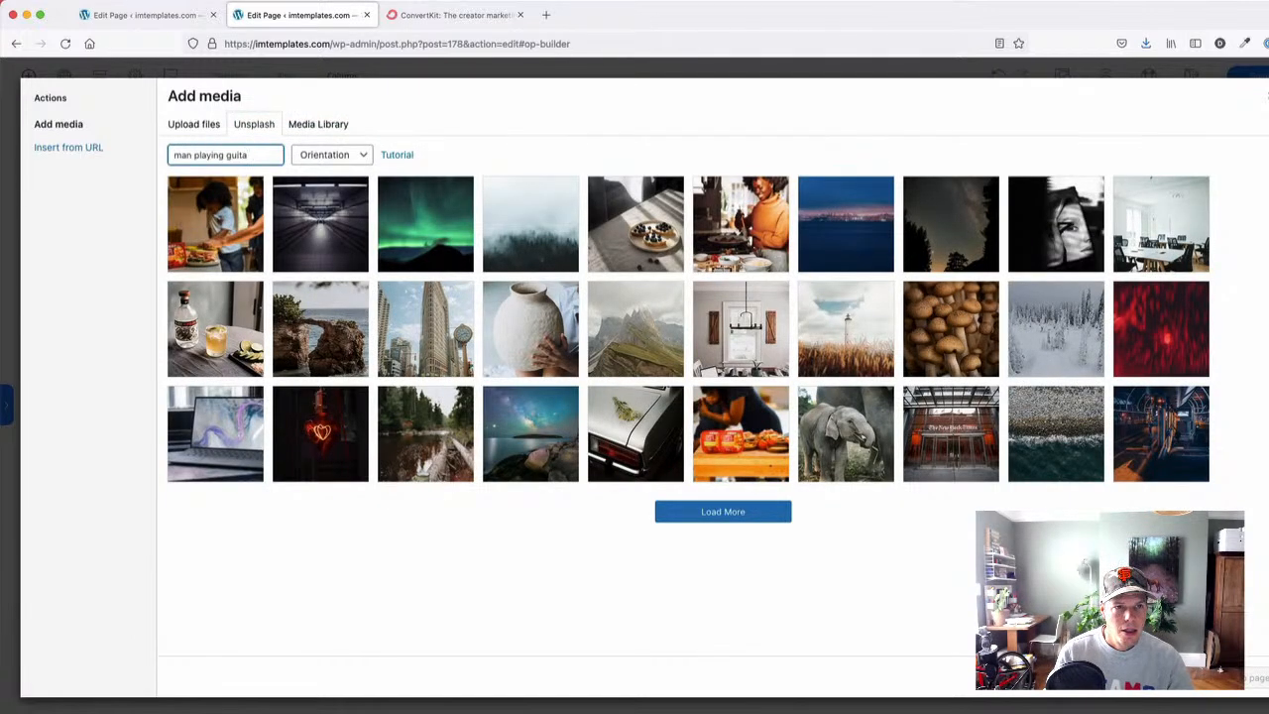
text(r)
key(Return)
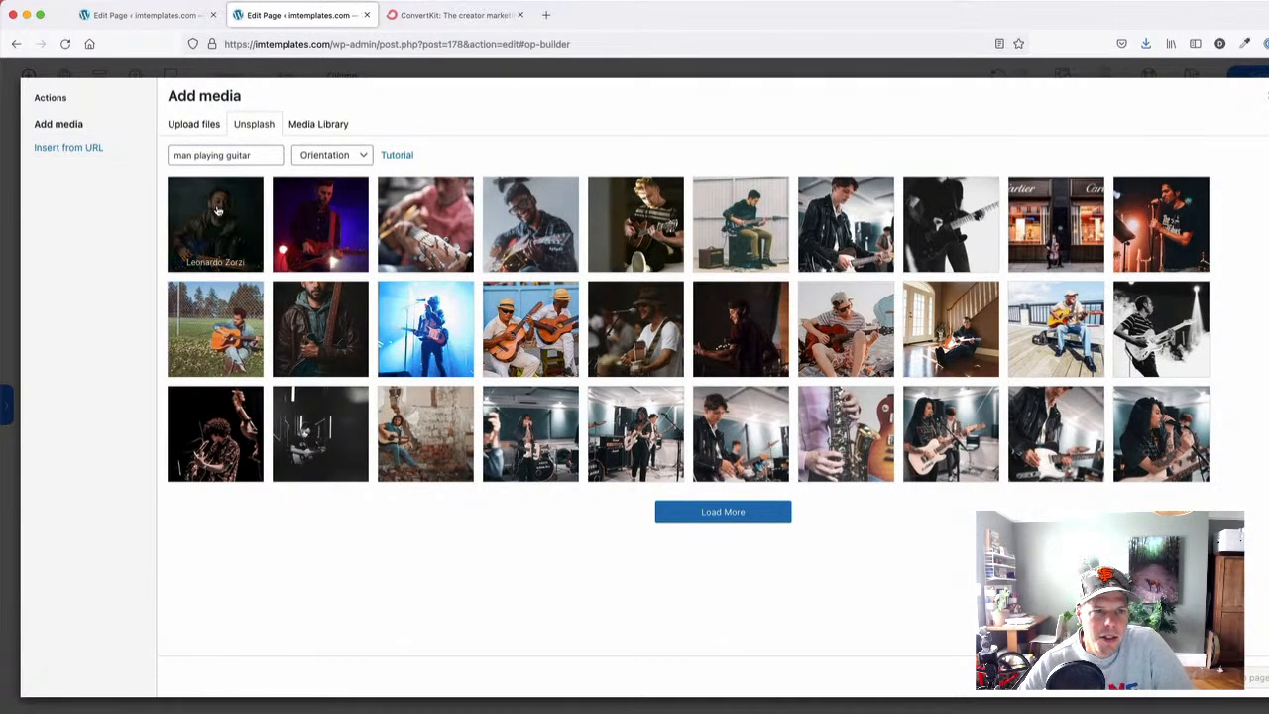
- Set the dark portrait photo of the man with a guitar as the first column's background image
click(219, 222)
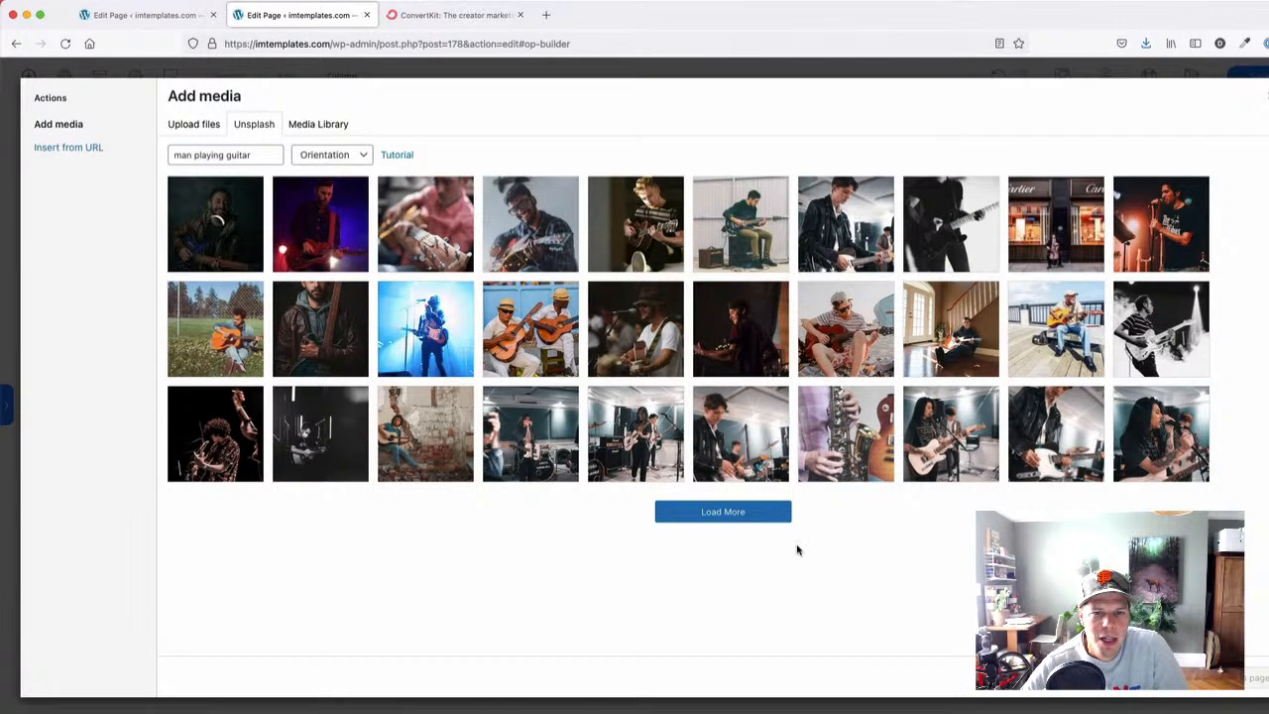
click(362, 158)
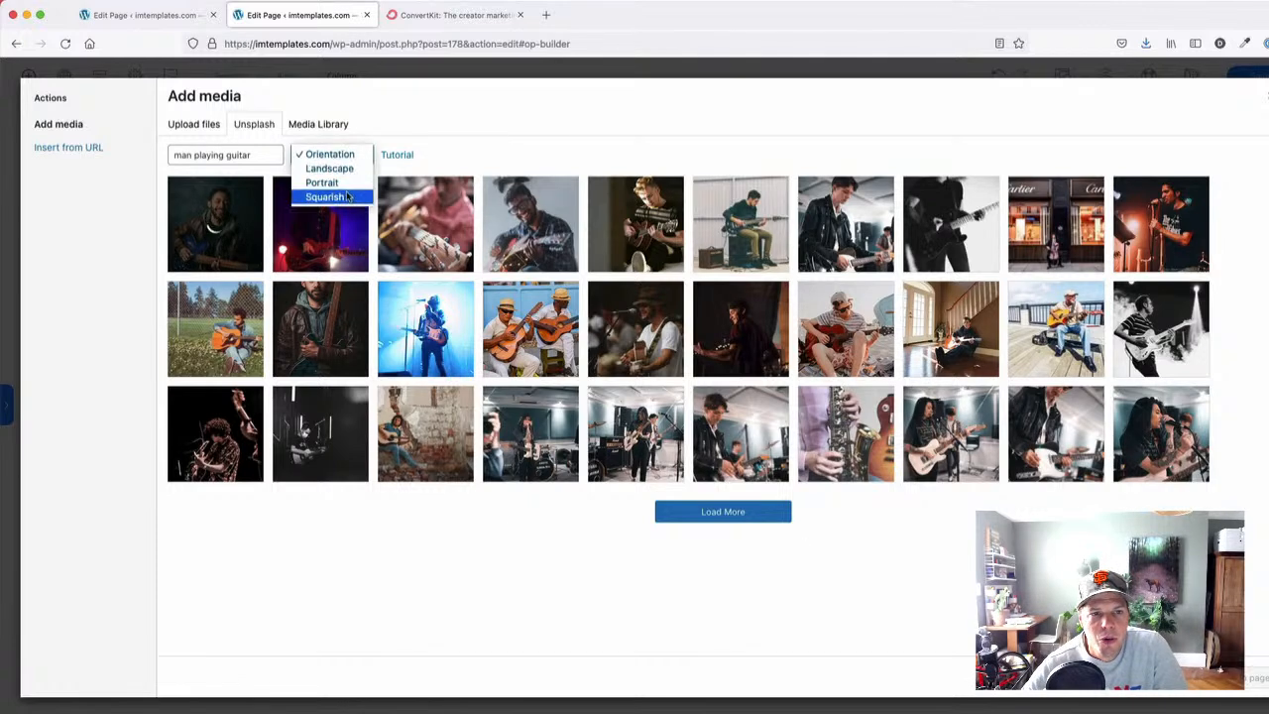
click(513, 140)
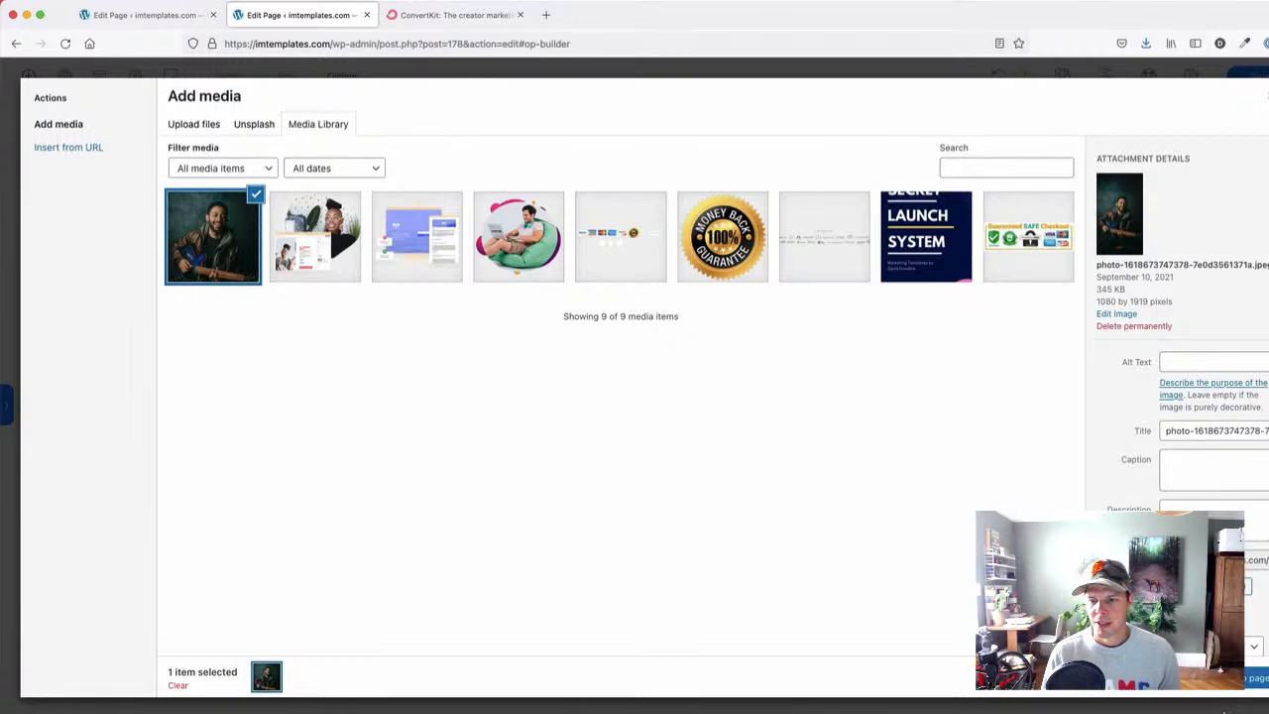
click(1229, 684)
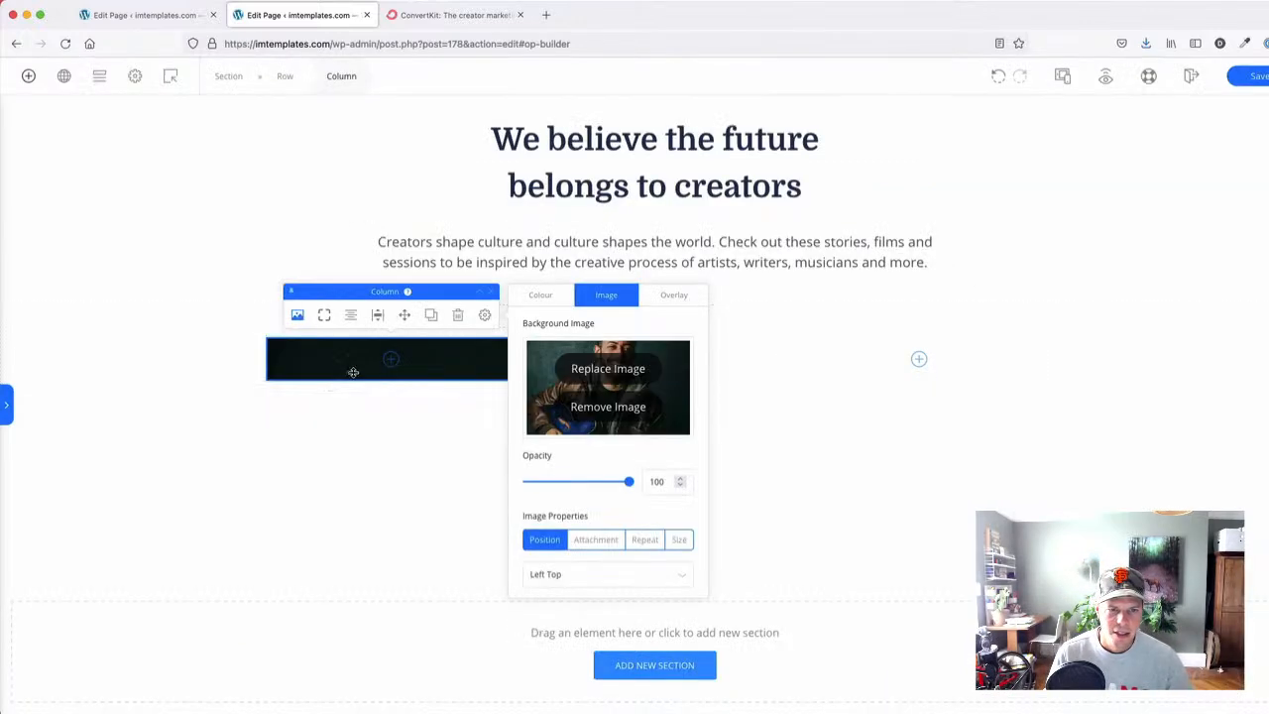
- Try the Contain size for the first column's background image
click(642, 540)
click(680, 540)
click(589, 576)
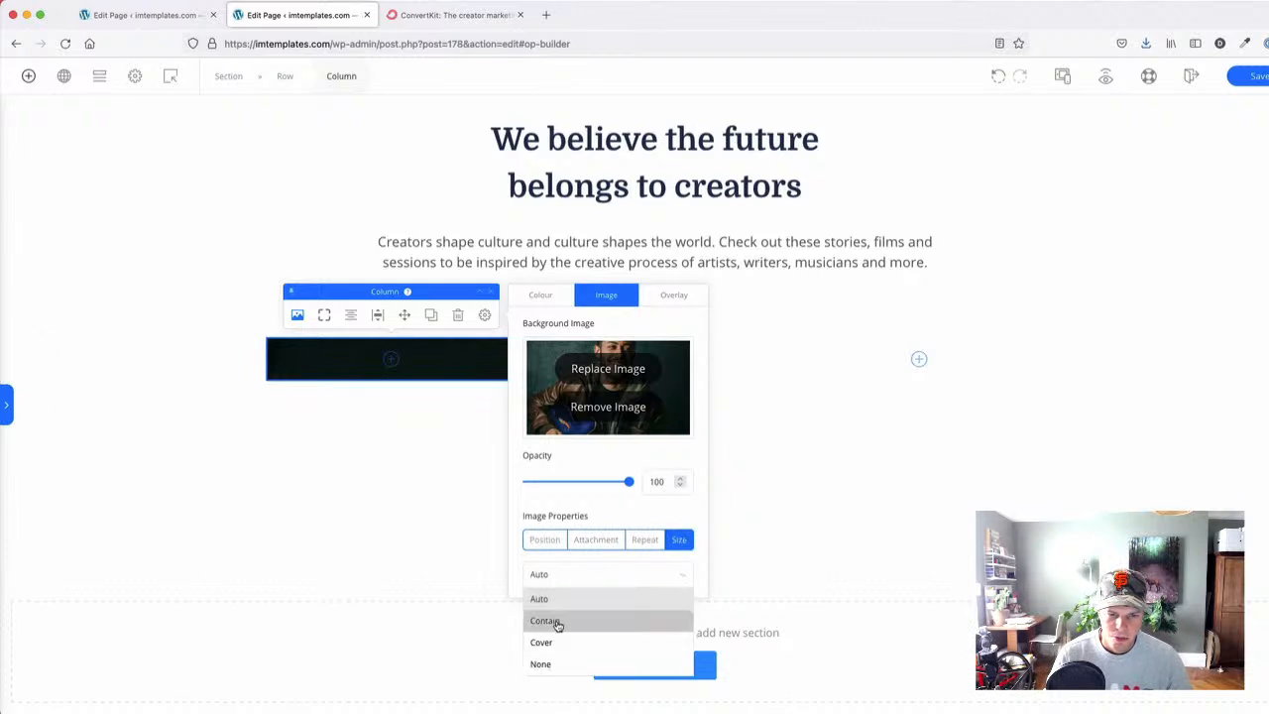
click(545, 621)
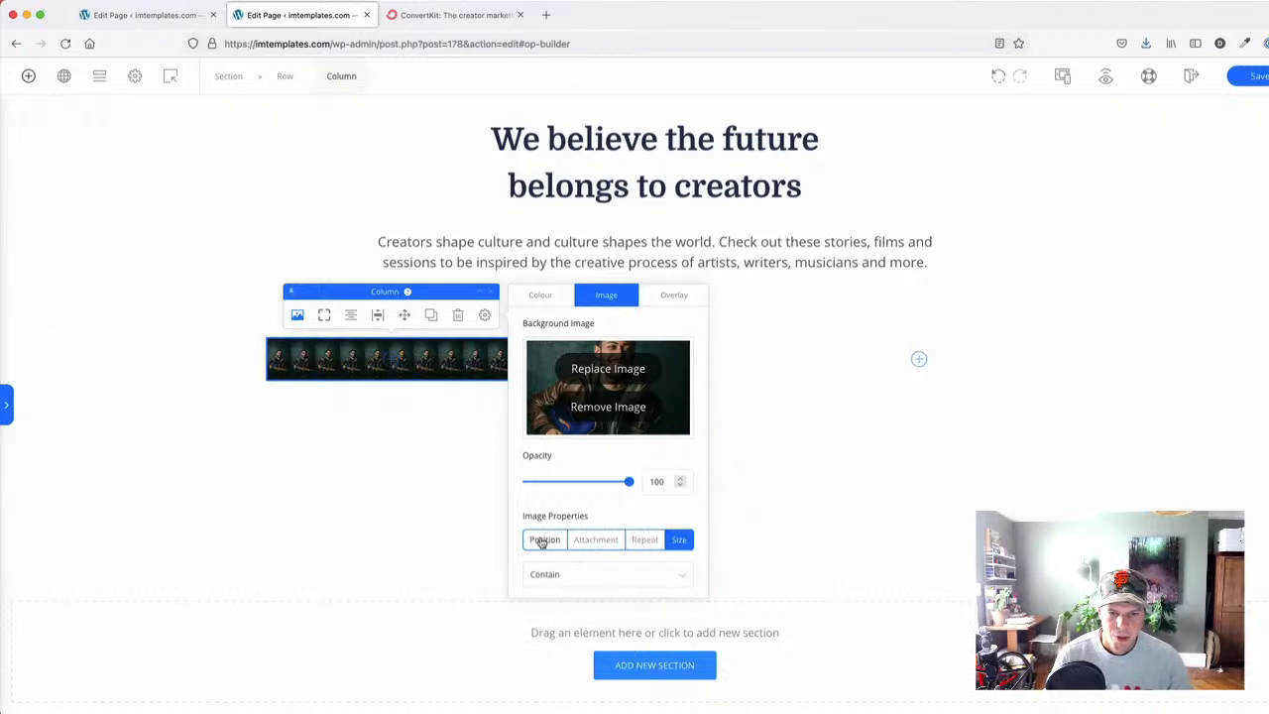
- Set the first column's background image to No Repeat and its size to Cover
click(542, 541)
click(591, 542)
click(644, 540)
click(603, 575)
click(561, 599)
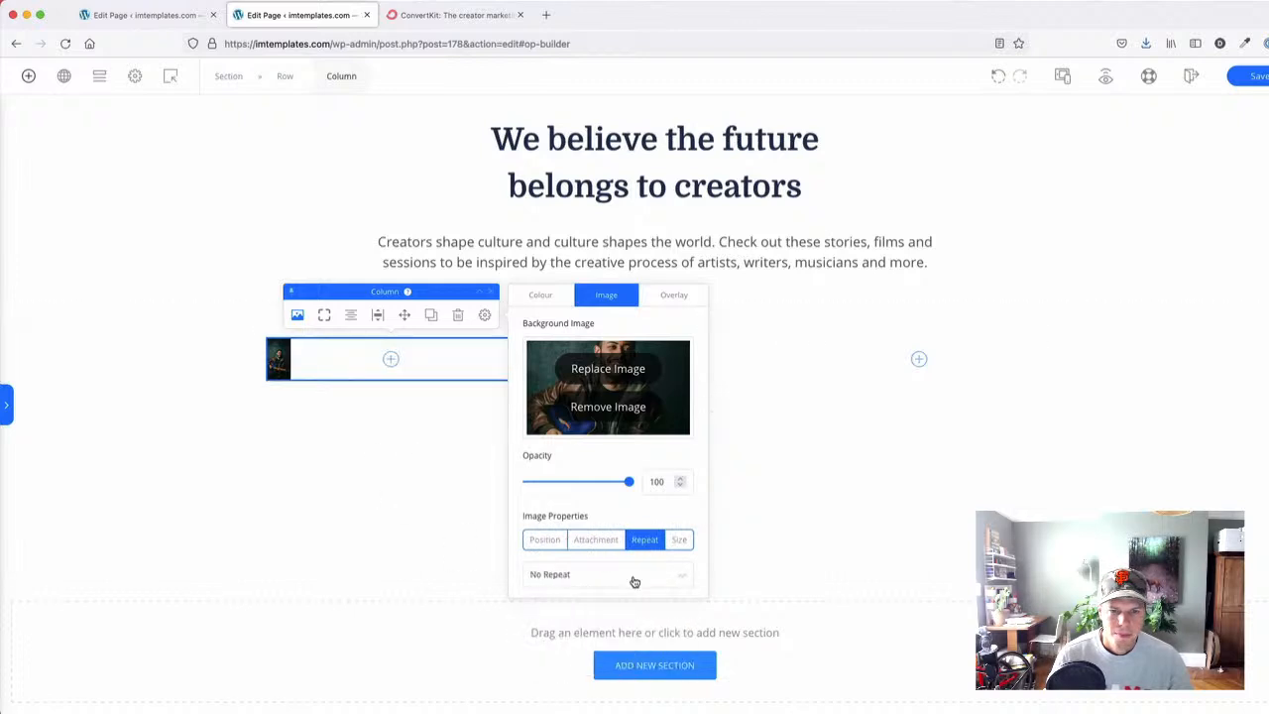
click(674, 543)
click(571, 578)
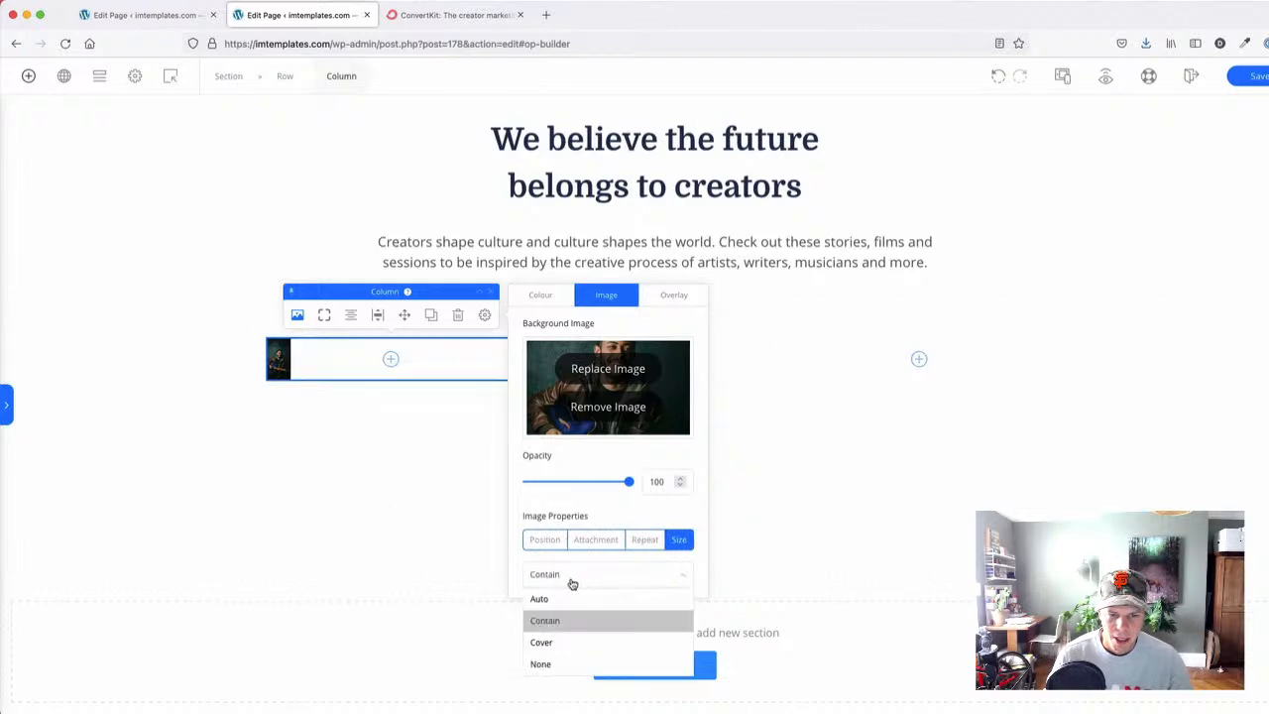
click(549, 644)
click(177, 368)
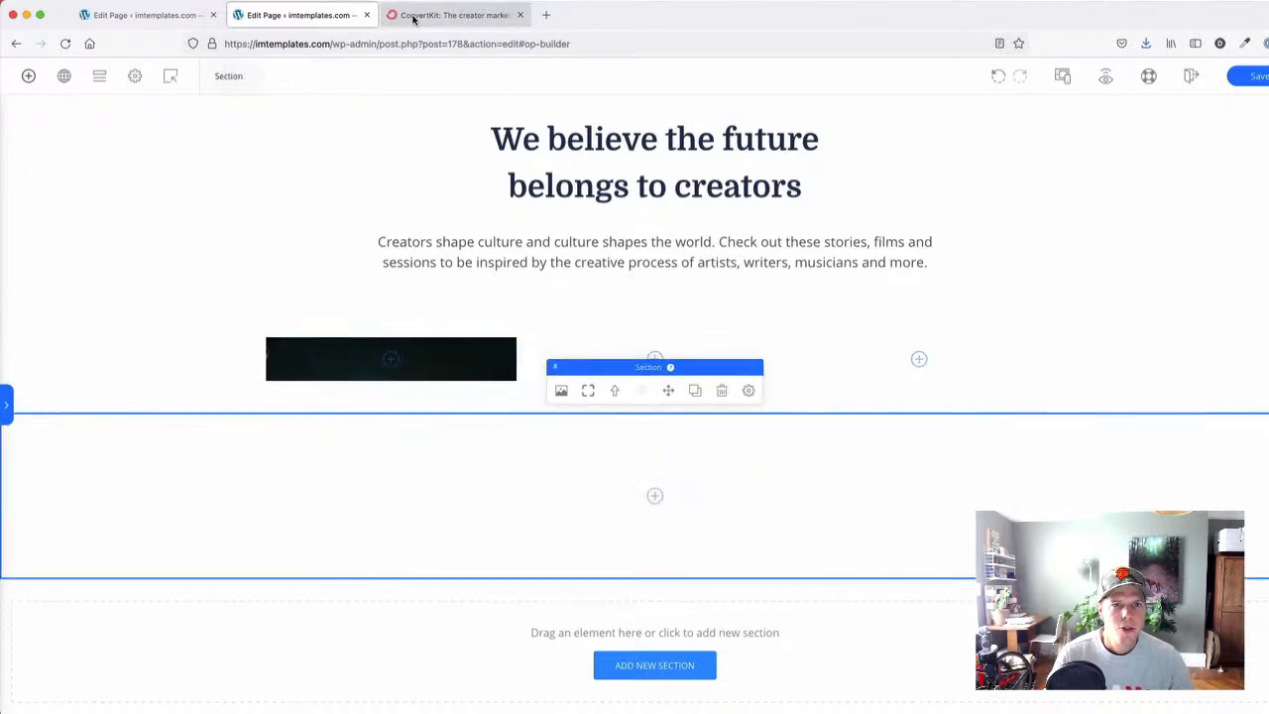
- Check ConvertKit's creator cards and add a single-column row inside the first column
click(451, 15)
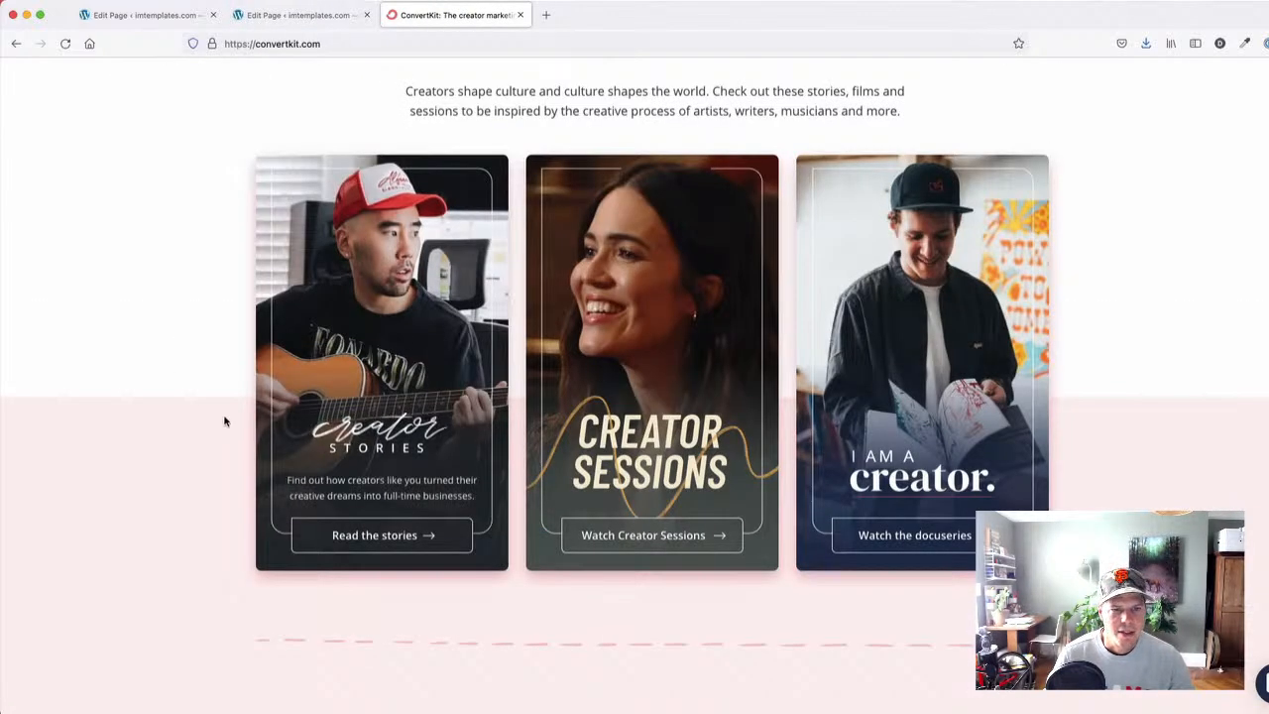
click(273, 20)
click(29, 75)
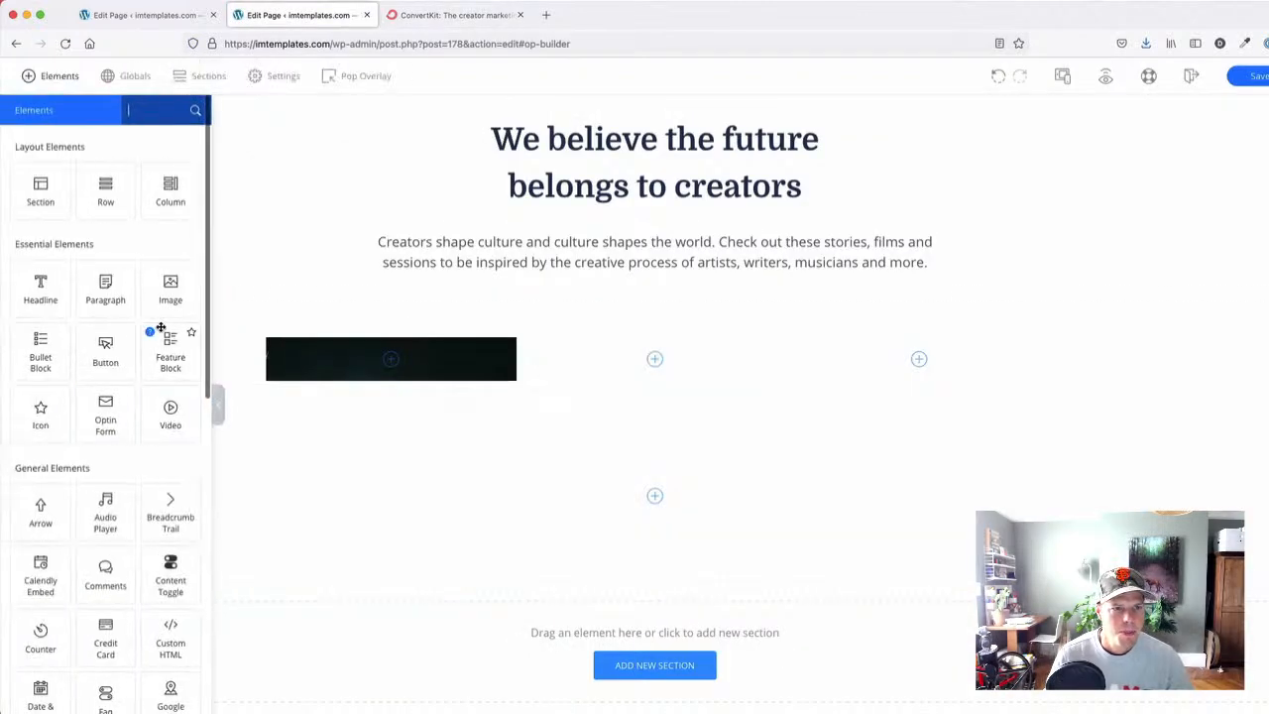
drag(105, 187, 374, 368)
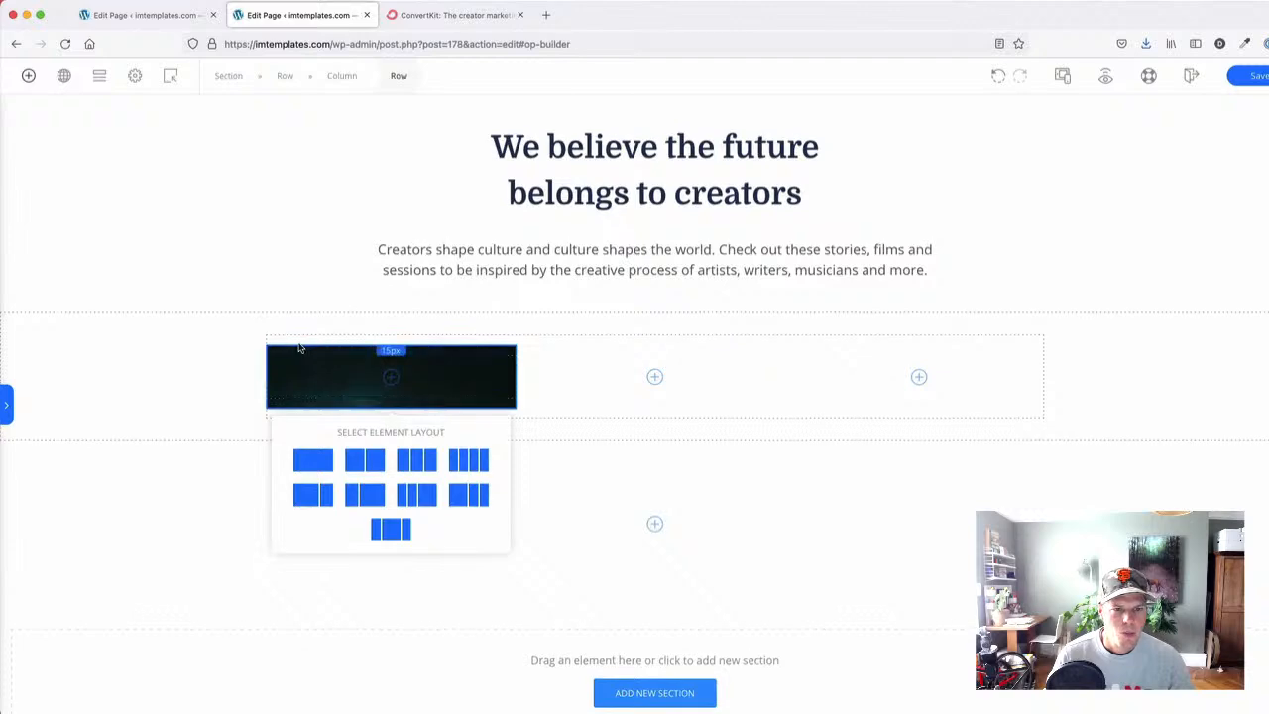
click(443, 17)
scroll(416, 190, up, 3)
scroll(415, 192, down, 3)
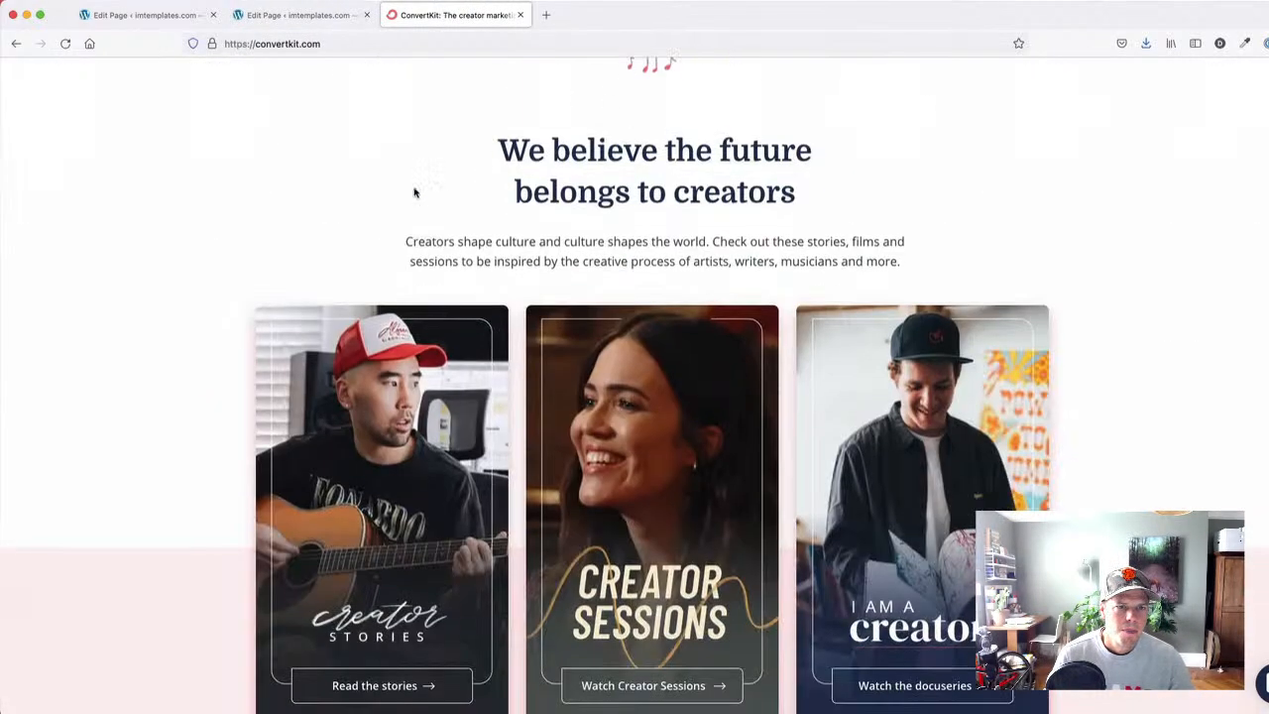
click(303, 15)
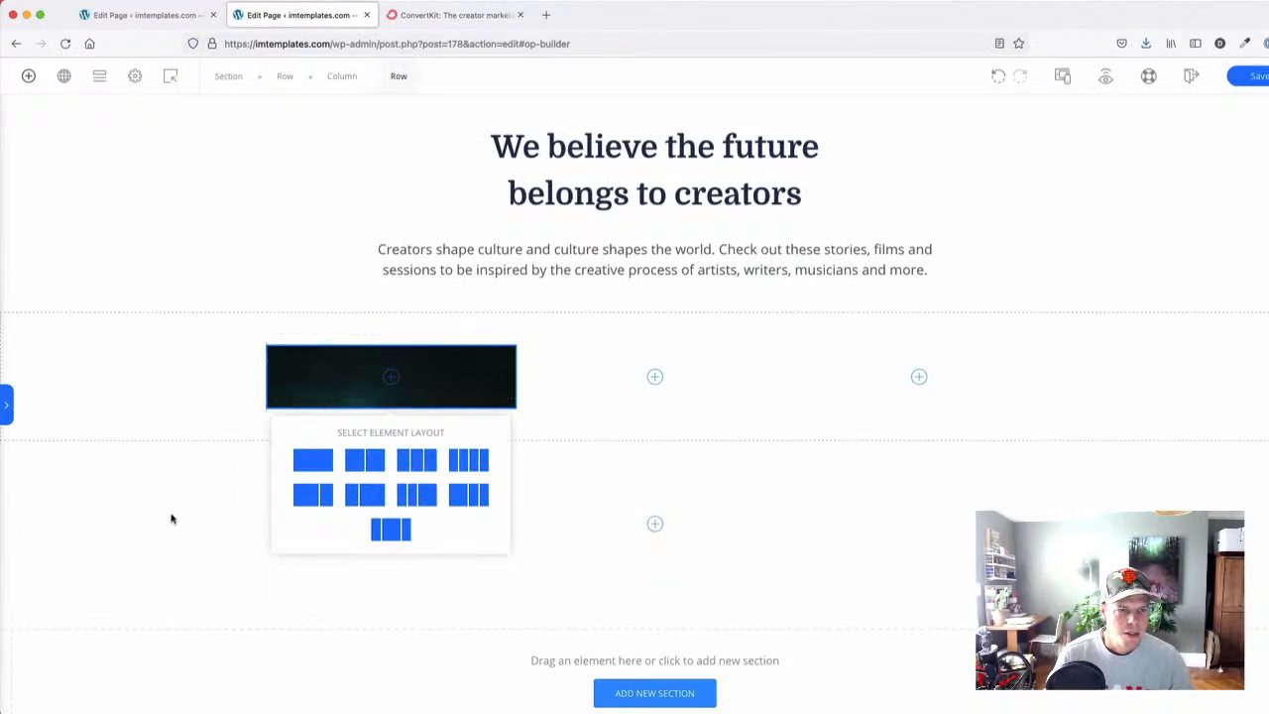
click(388, 515)
click(473, 403)
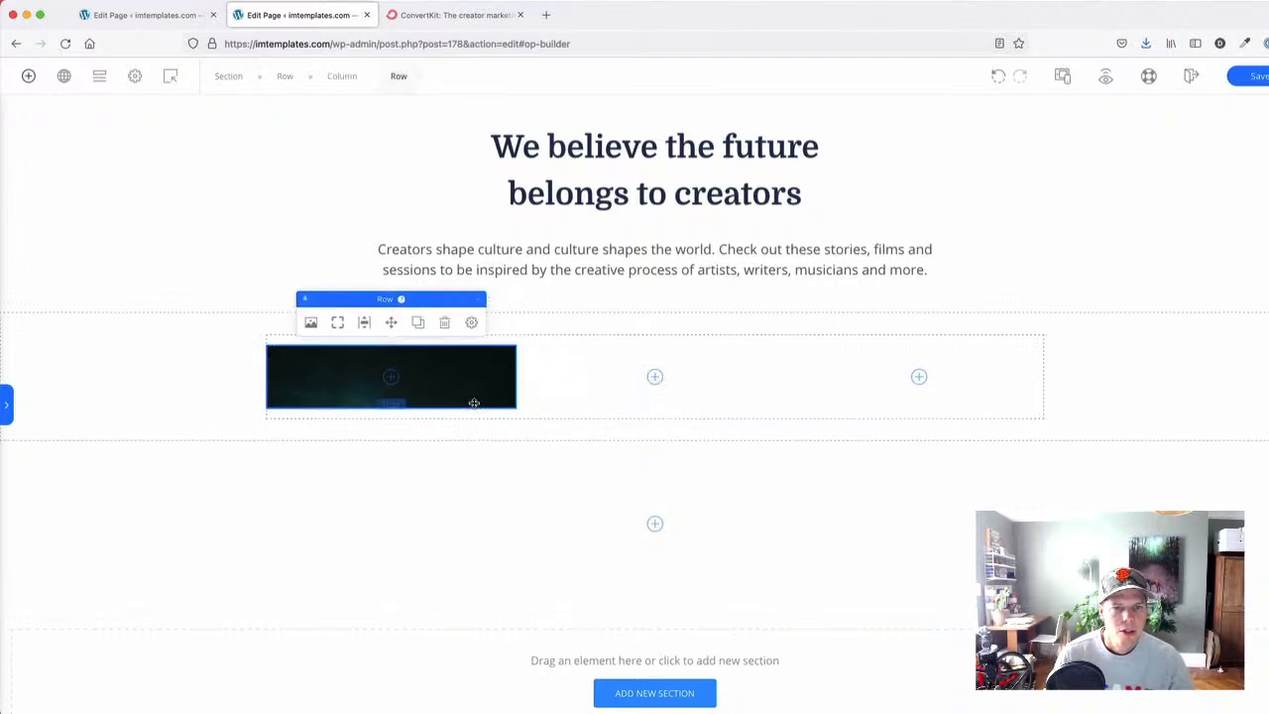
- Set linked padding of 10px on all sides of the outer column that holds the guitarist background
click(344, 76)
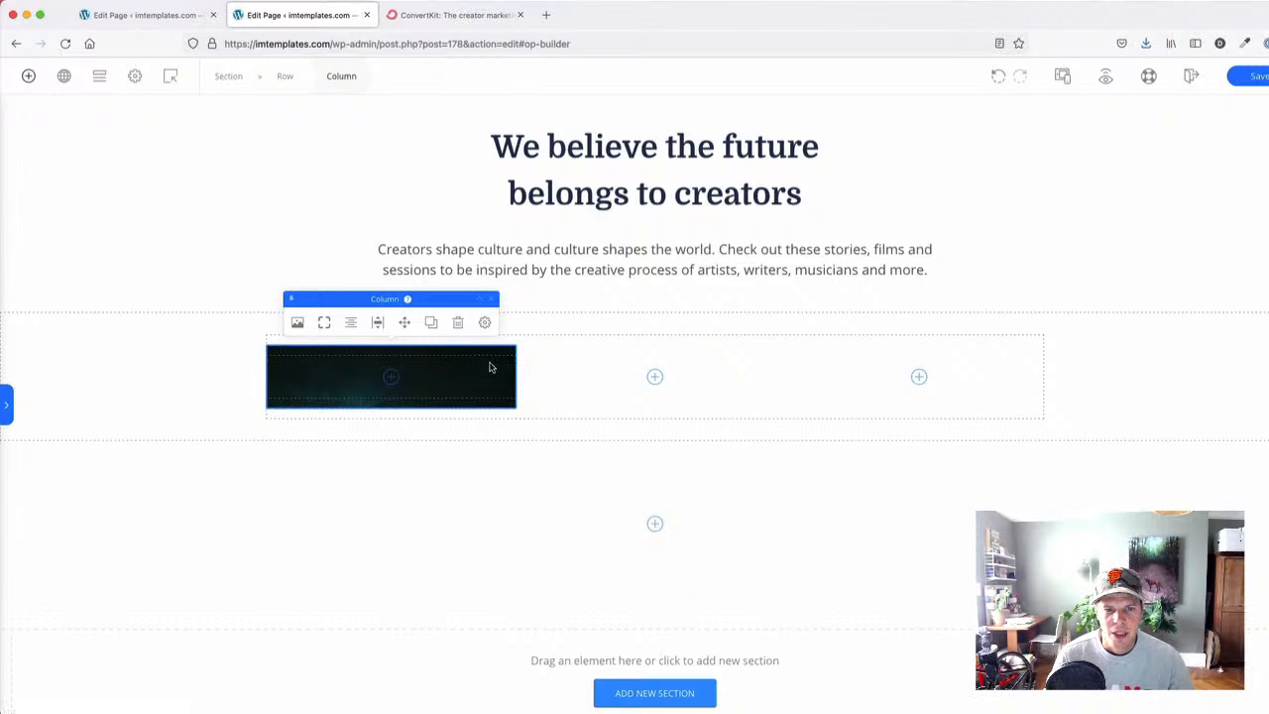
click(484, 322)
click(584, 538)
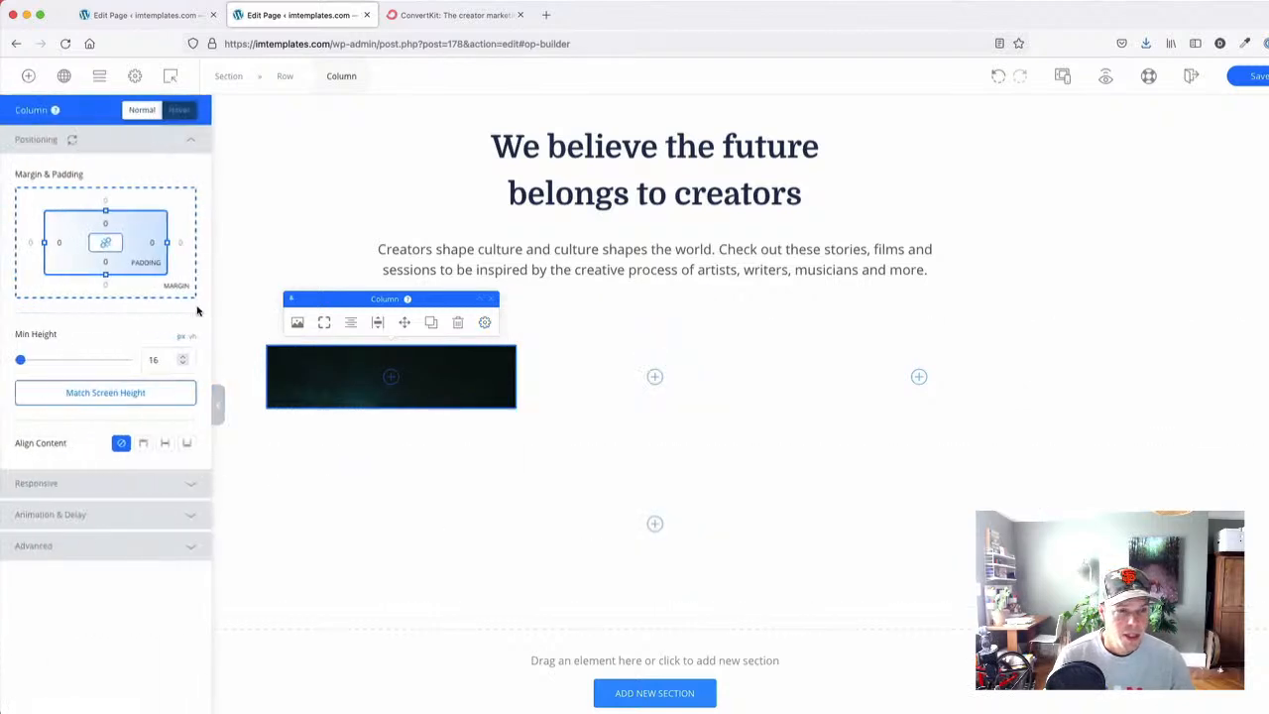
click(105, 242)
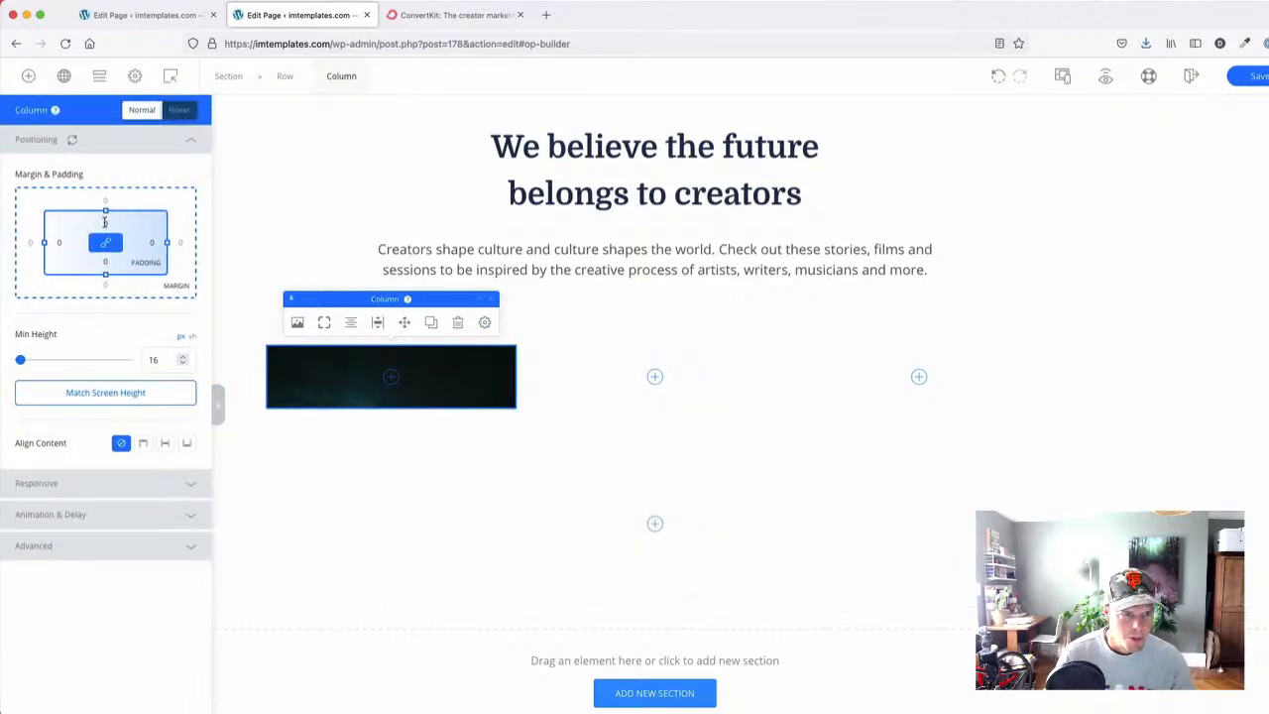
text(10)
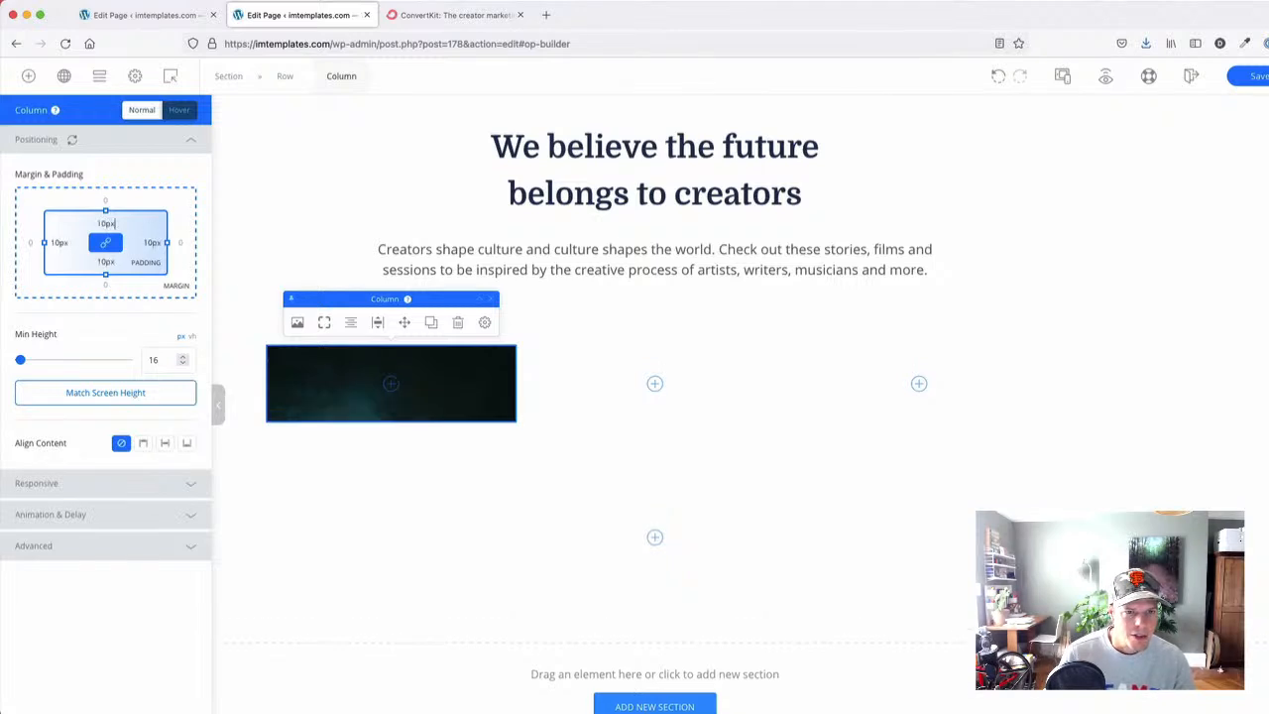
click(335, 391)
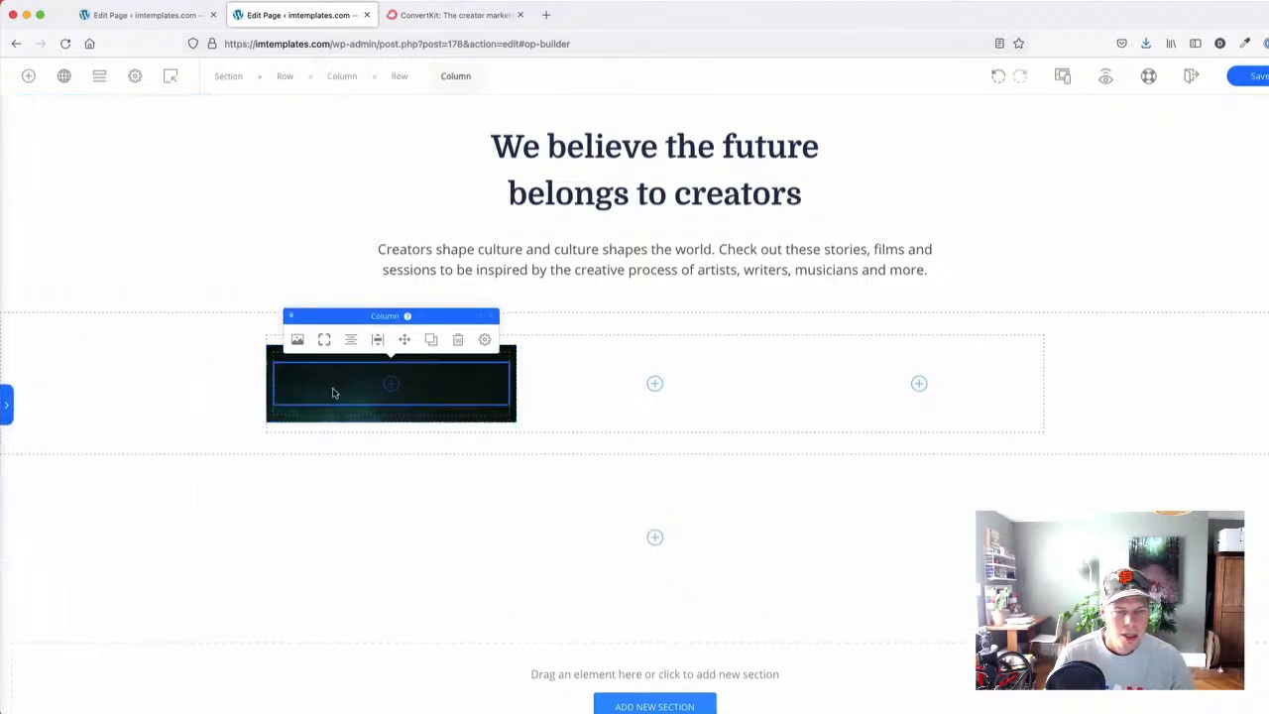
- Give the nested row inside the first column a solid 1 px white border with rounded corners
click(224, 354)
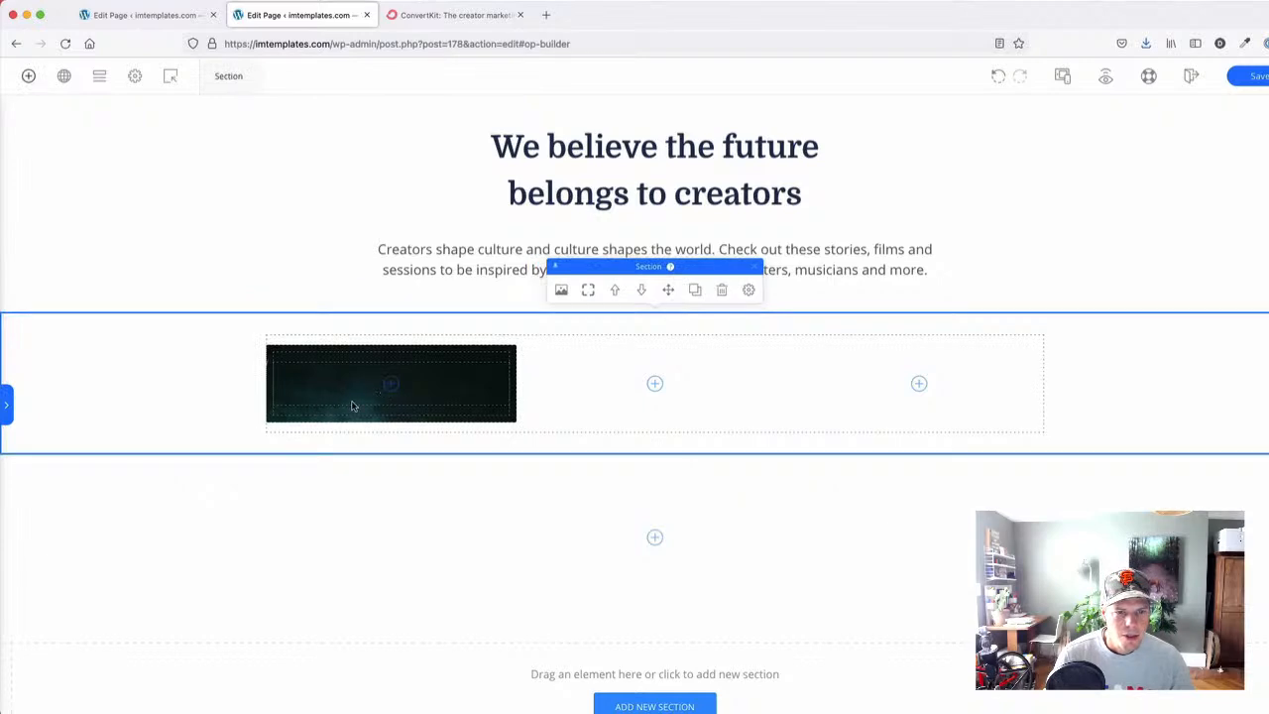
click(314, 382)
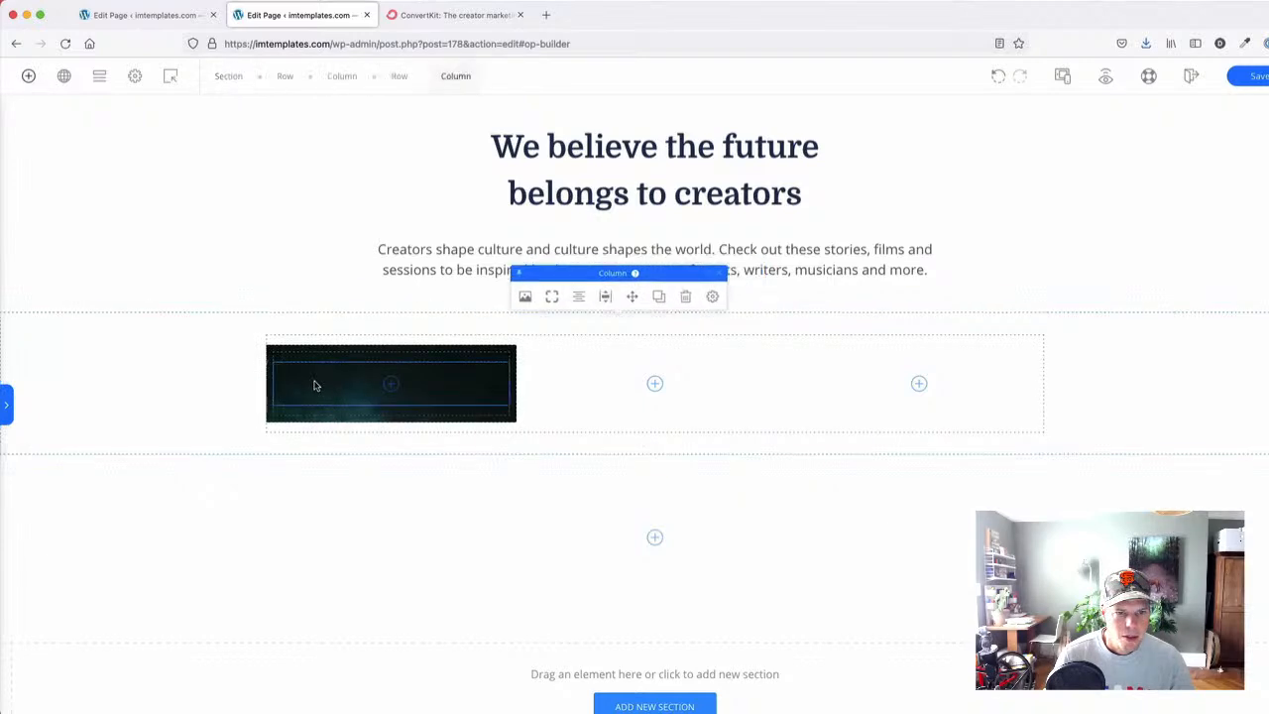
click(397, 77)
click(337, 329)
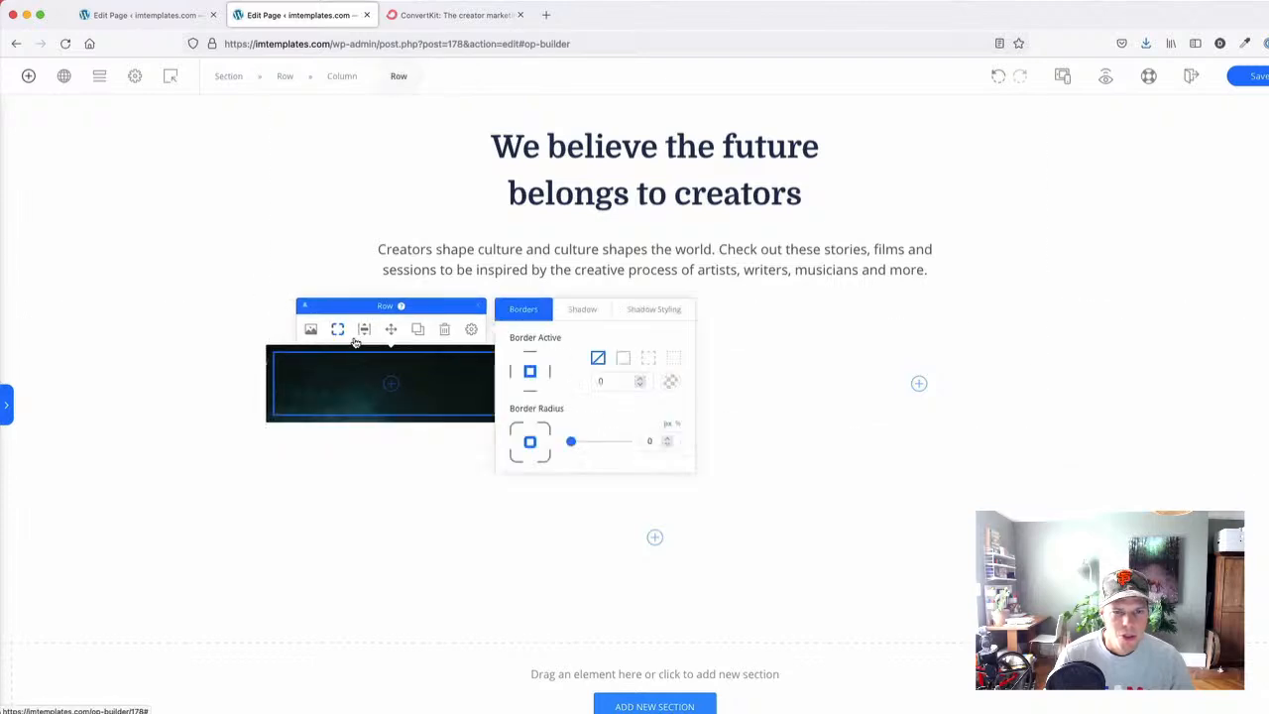
click(621, 357)
click(670, 384)
drag(533, 476, 493, 446)
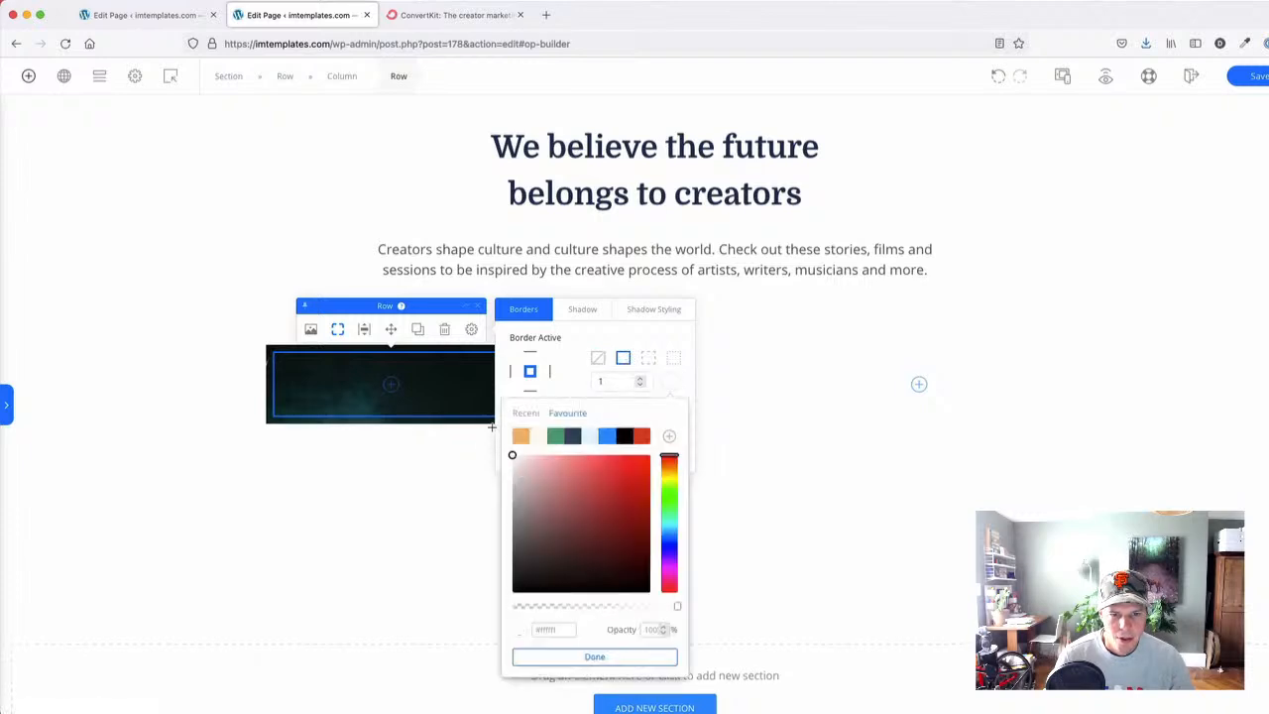
click(502, 358)
click(212, 512)
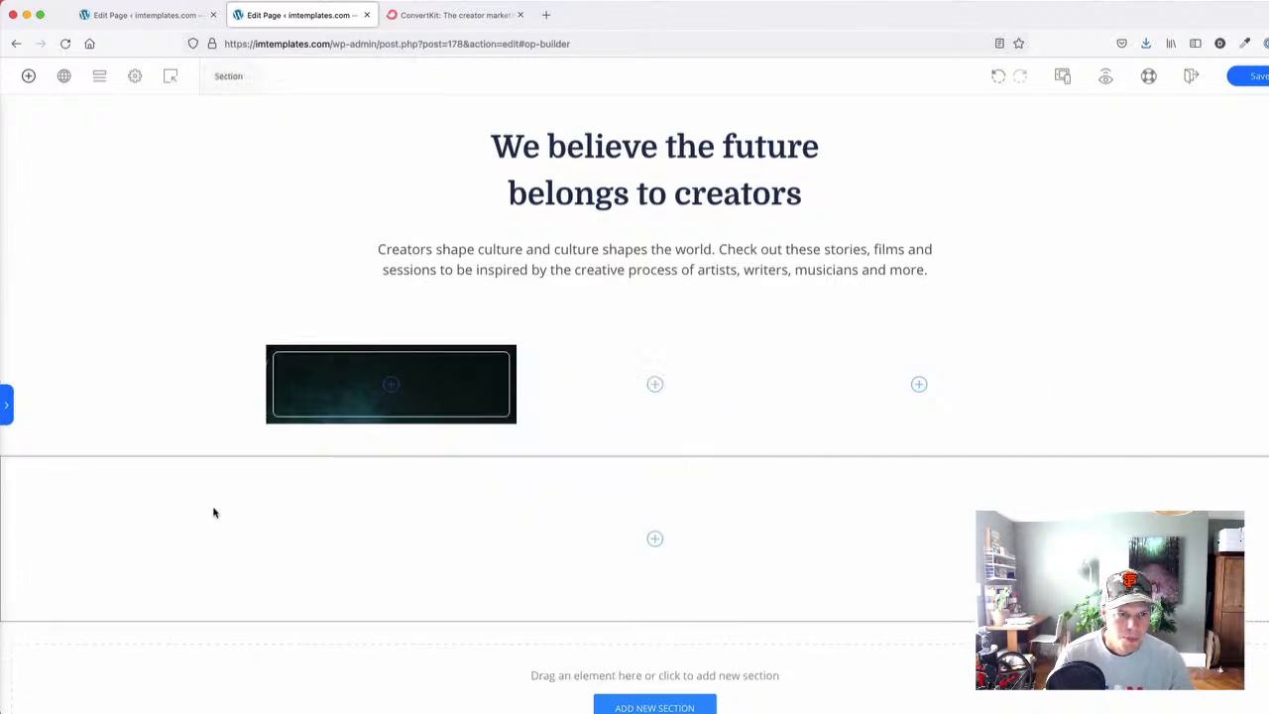
- Round the corners of the outer column holding the guitarist background to 15 px, checking against ConvertKit's creator cards
click(270, 363)
click(324, 322)
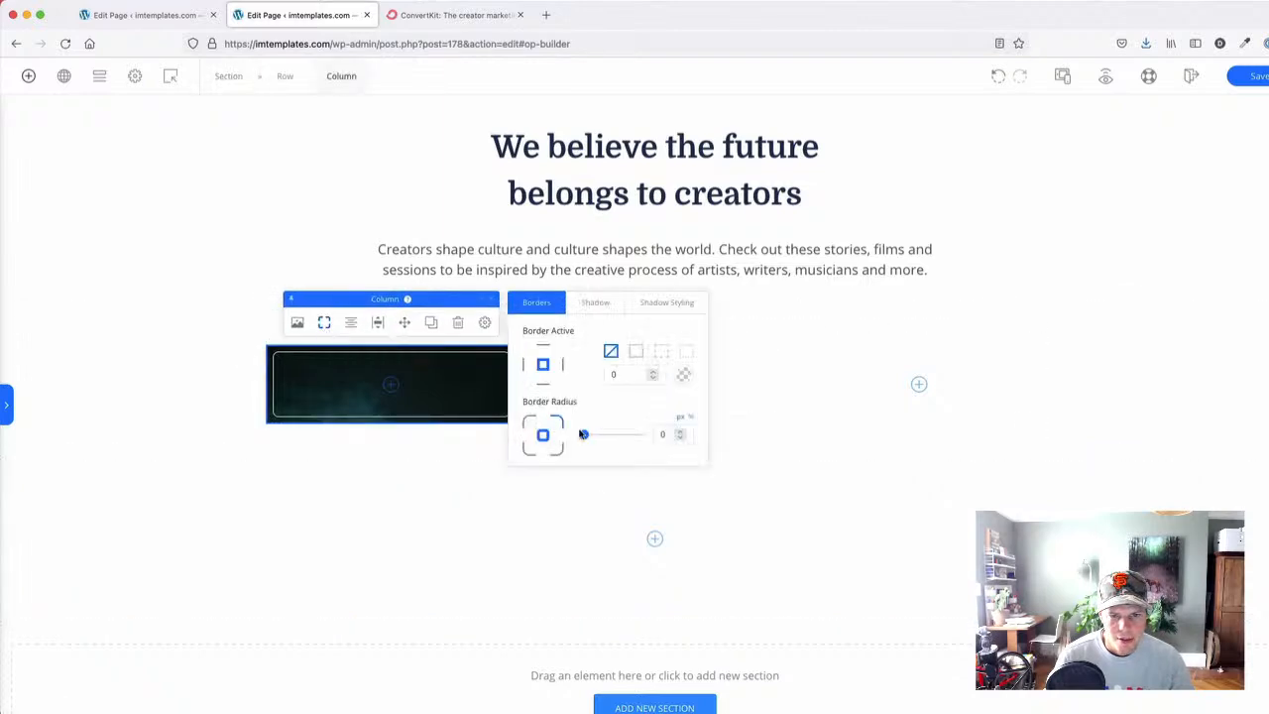
drag(589, 436, 597, 436)
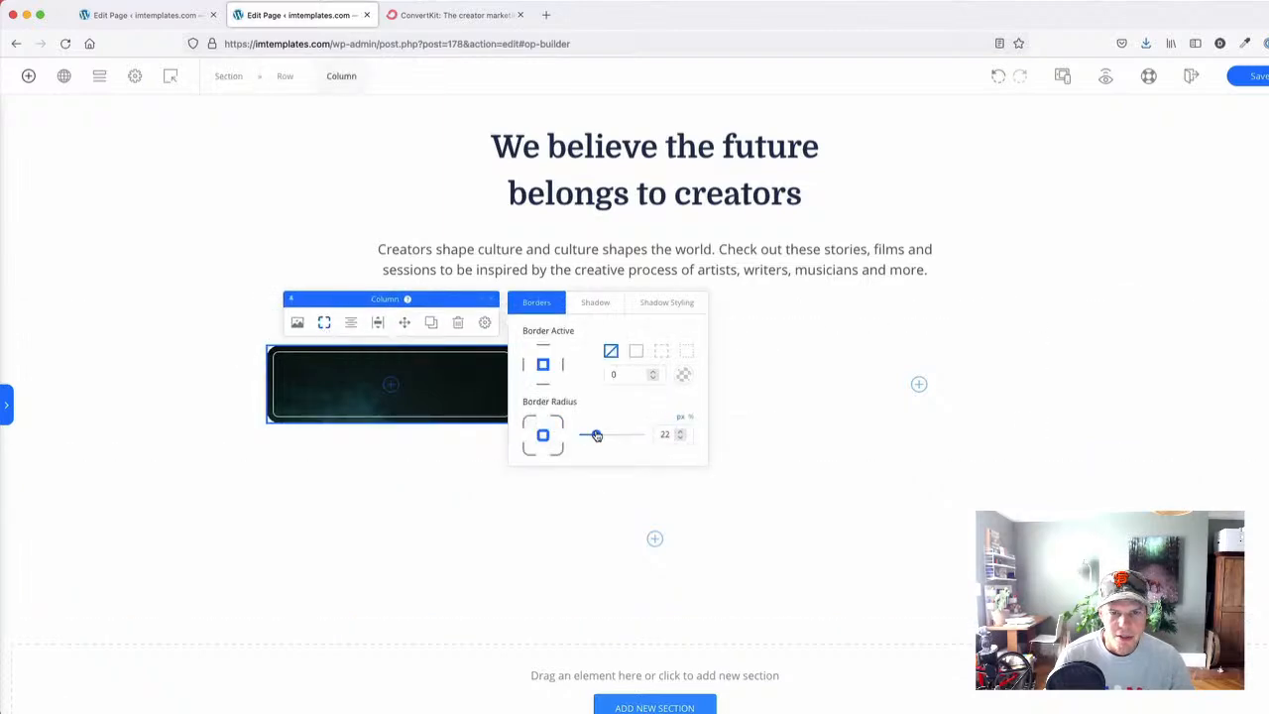
click(431, 14)
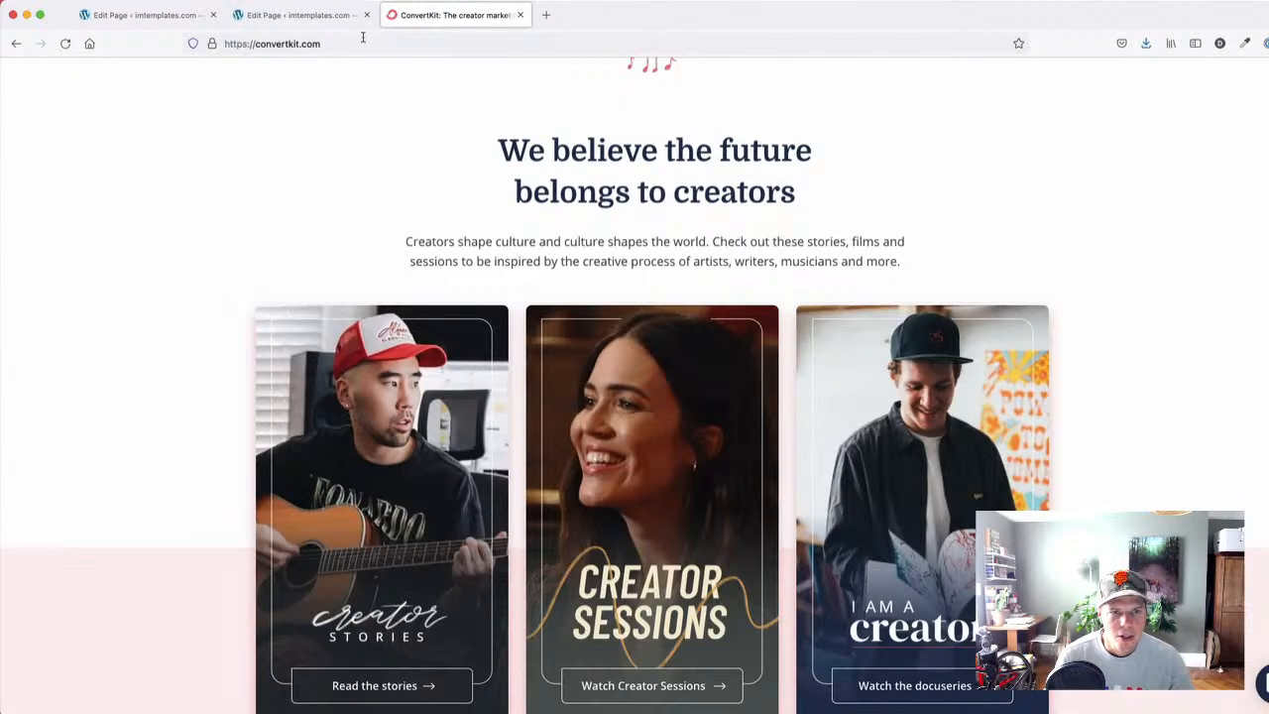
click(307, 14)
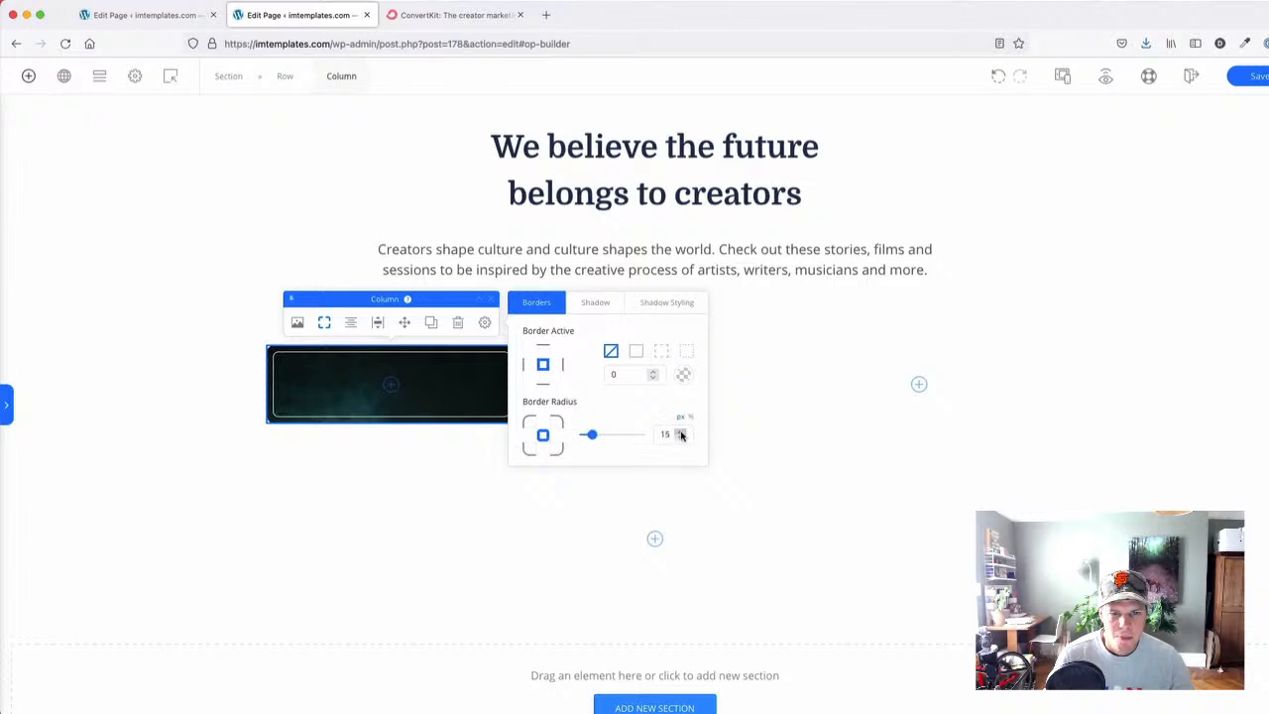
- Set the nested row's white border to 2 px thick with a 15 px corner radius
click(287, 361)
click(337, 329)
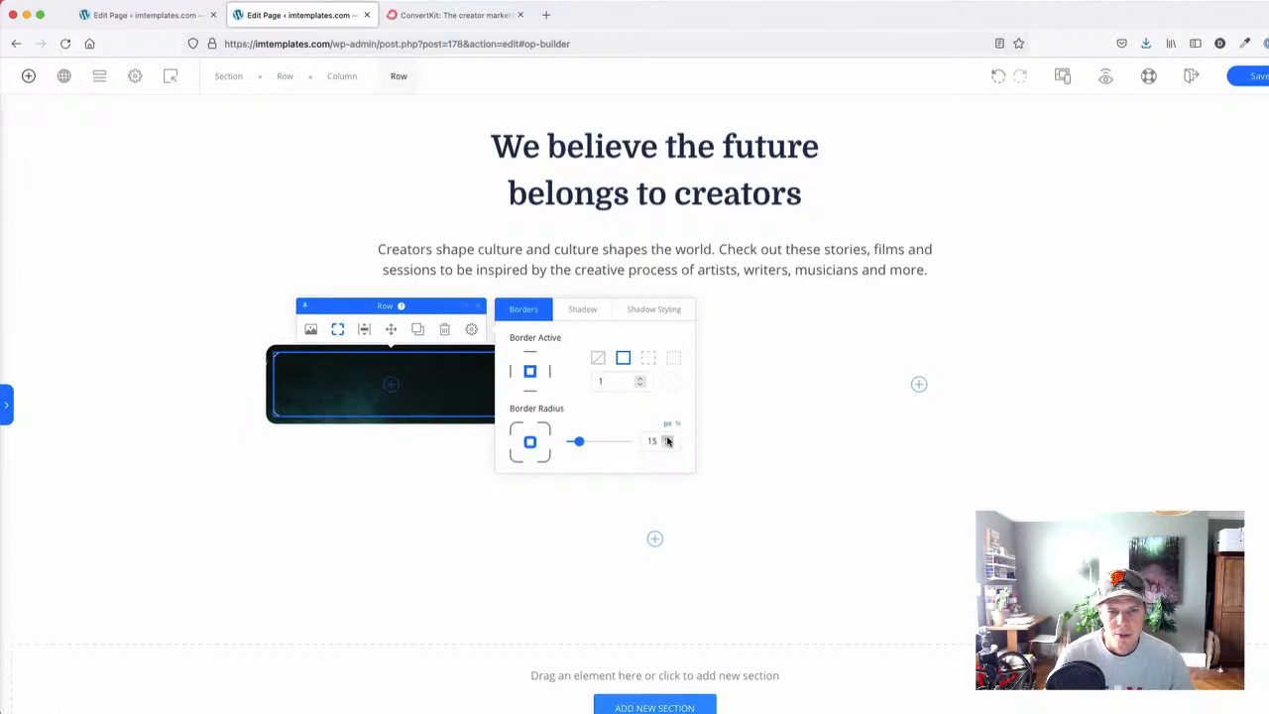
click(641, 380)
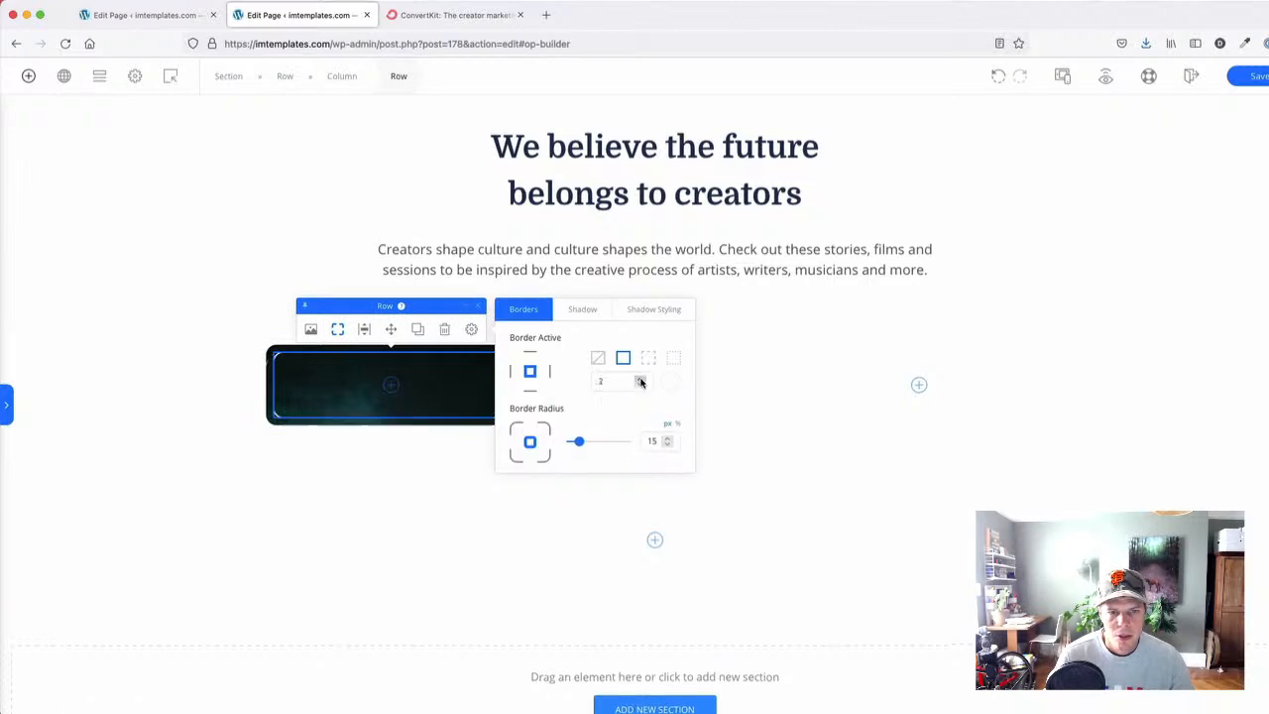
click(148, 400)
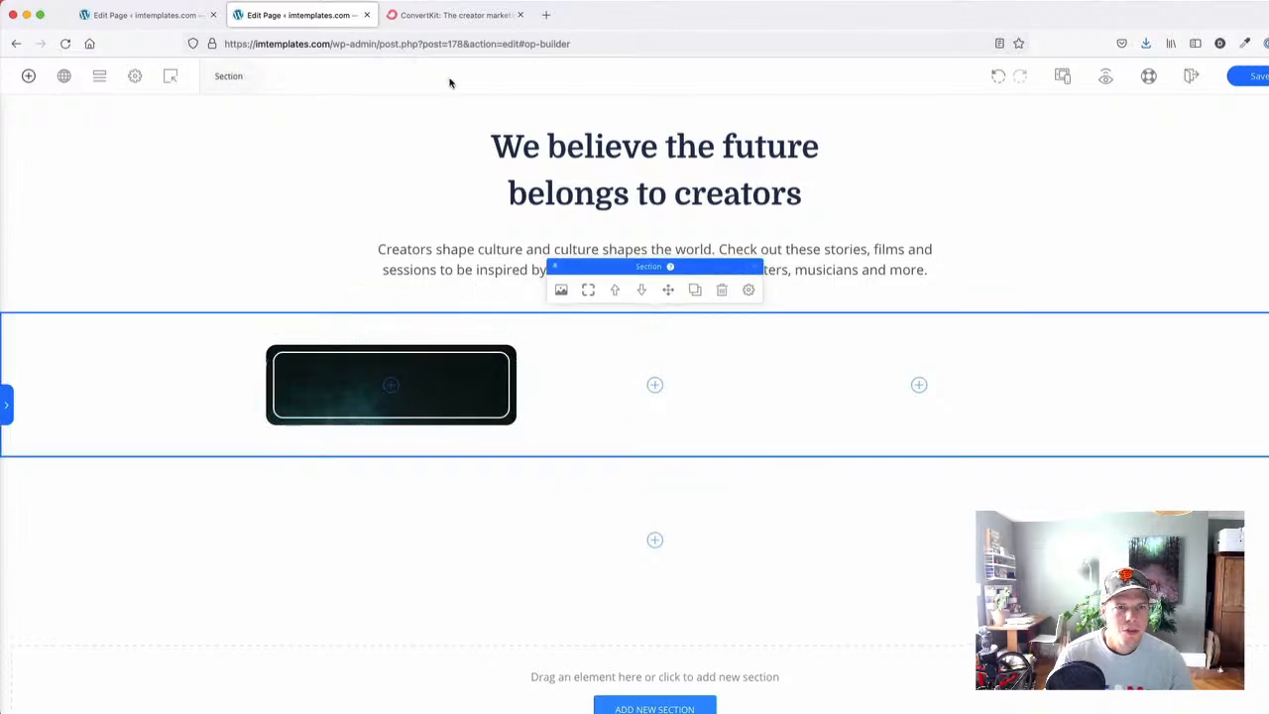
- Check the text on ConvertKit's first card and add a white text element reading "Creator Stories" inside the bordered row
click(424, 17)
scroll(426, 377, down, 1)
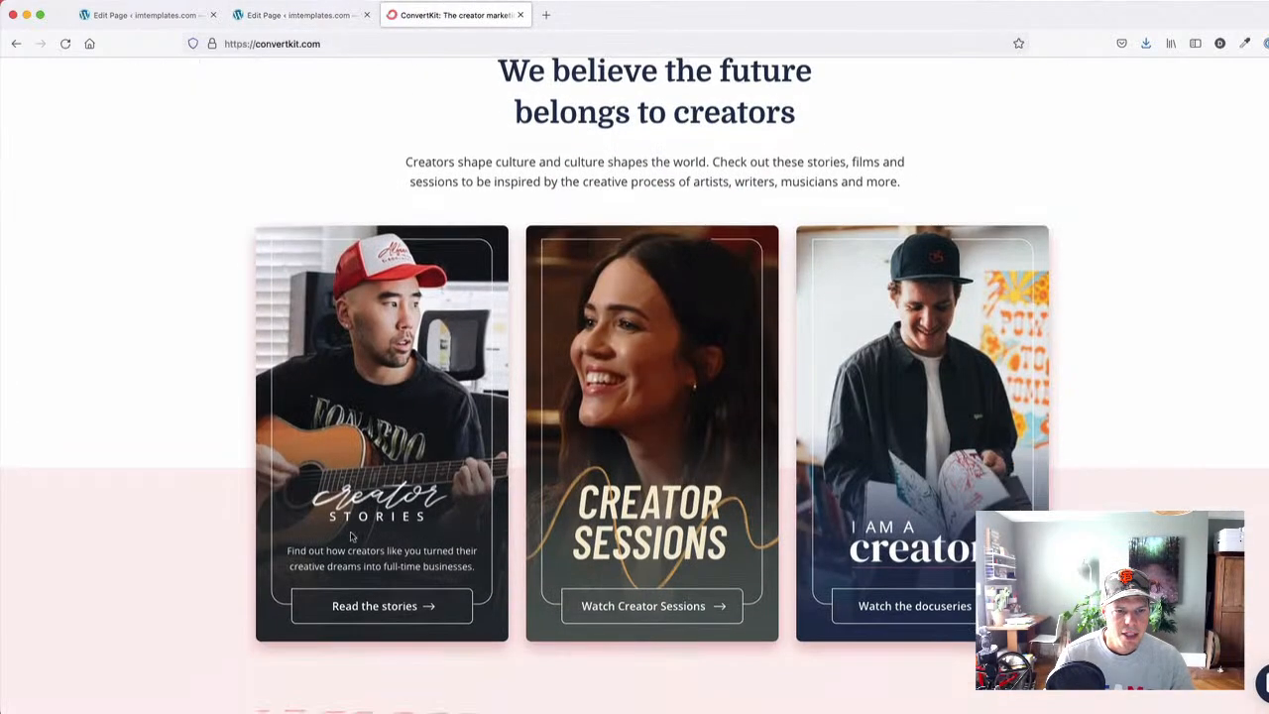
click(313, 19)
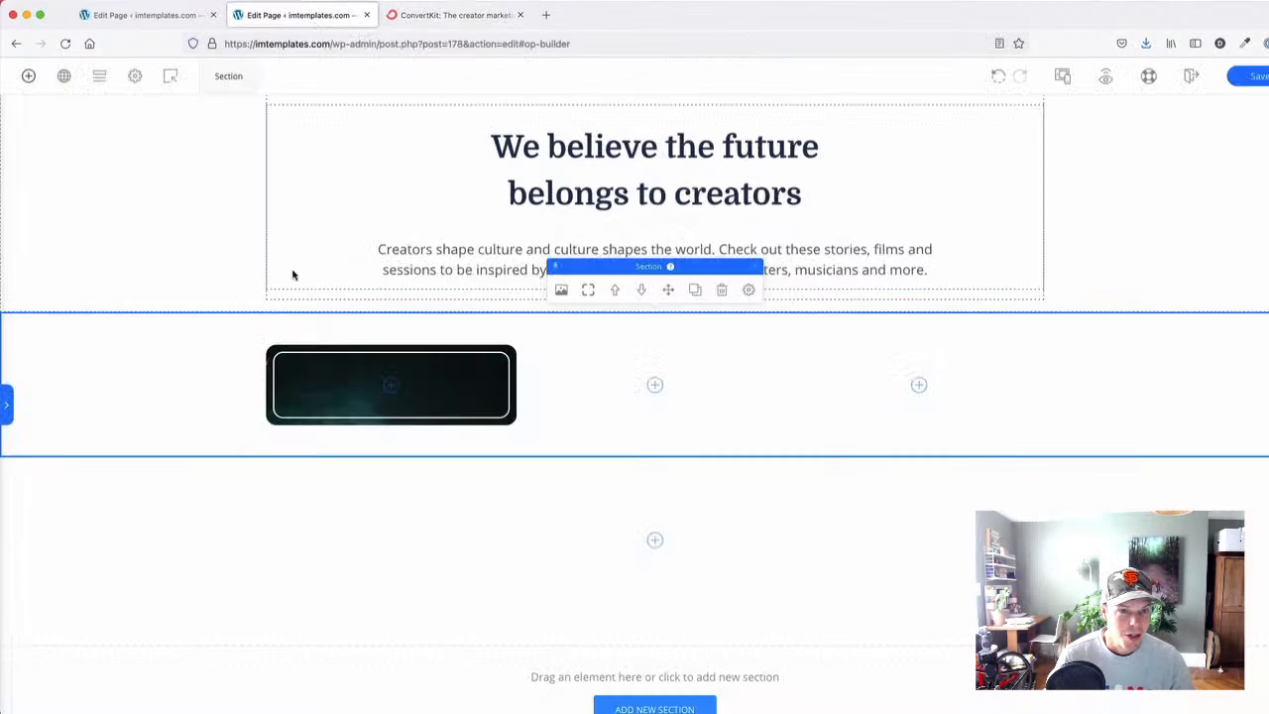
click(28, 76)
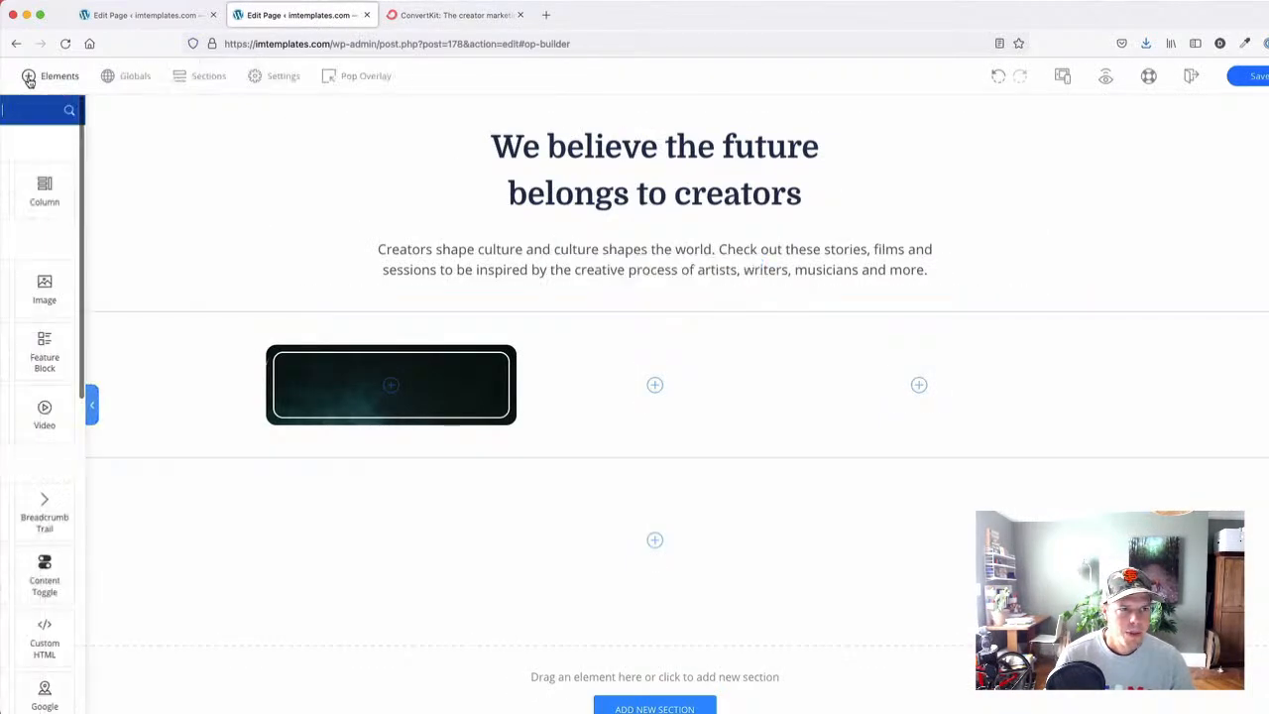
drag(144, 307, 394, 386)
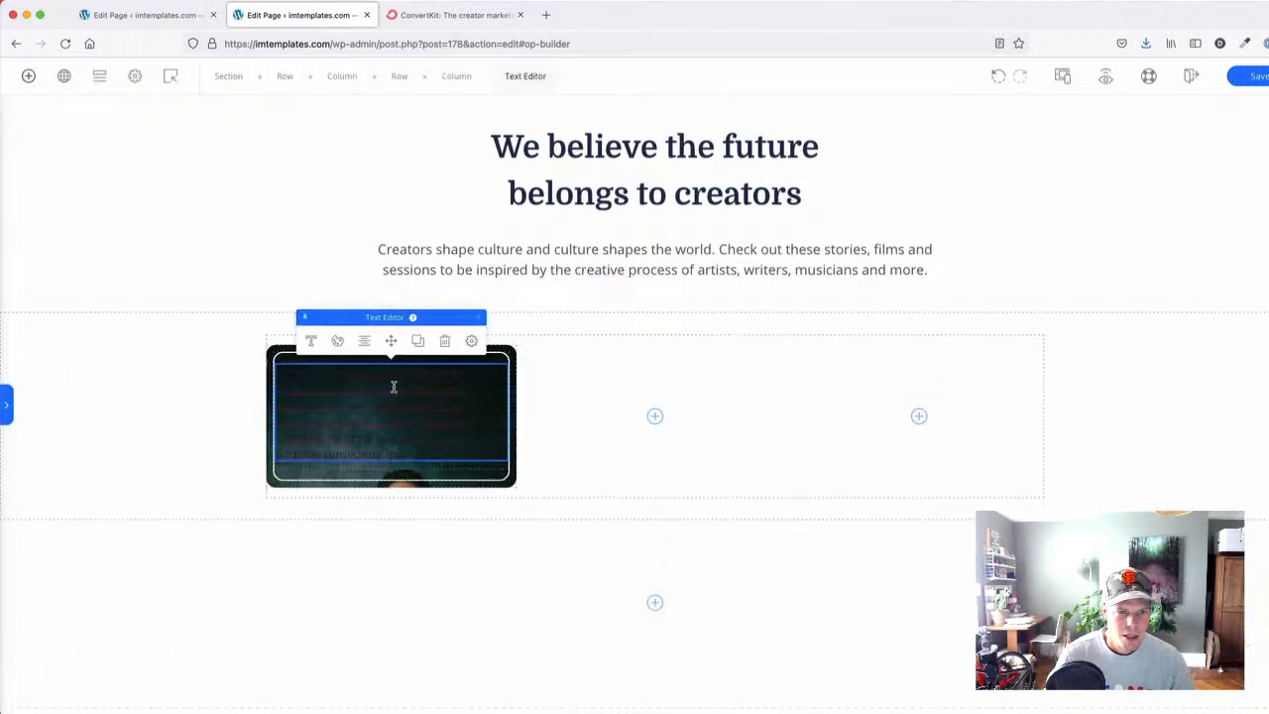
key(ctrl+a)
key(BackSpace)
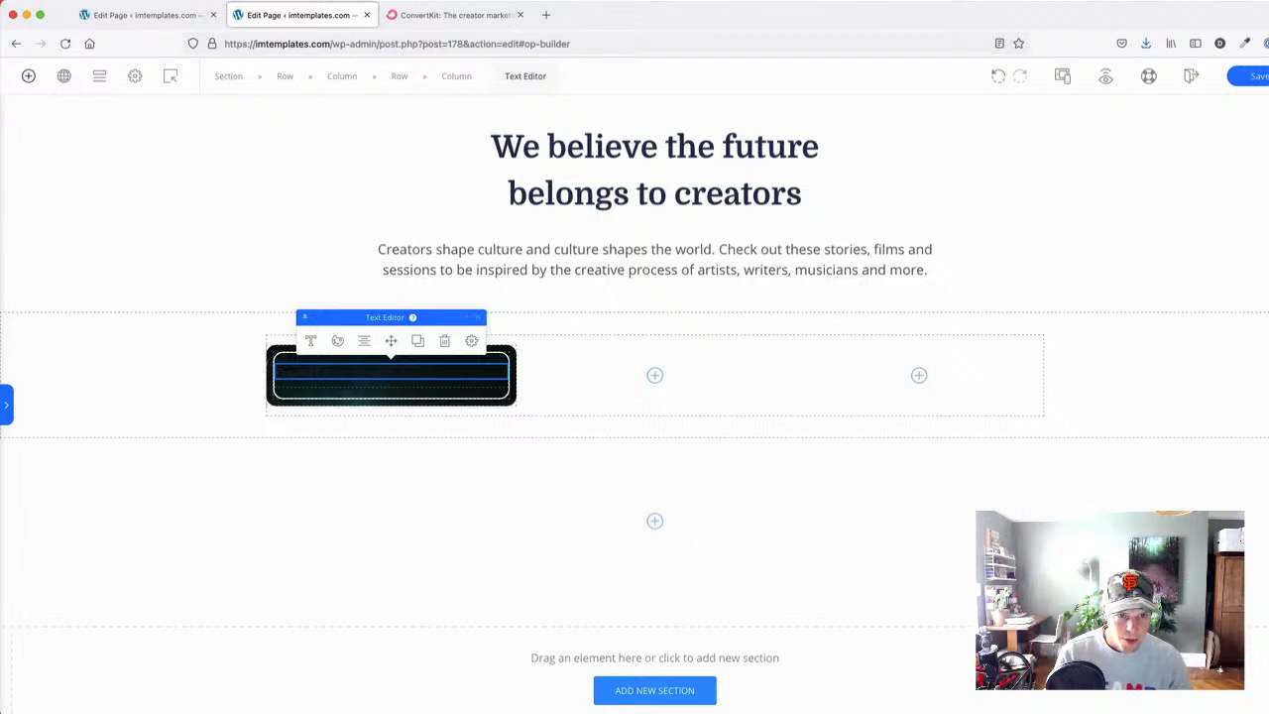
click(337, 340)
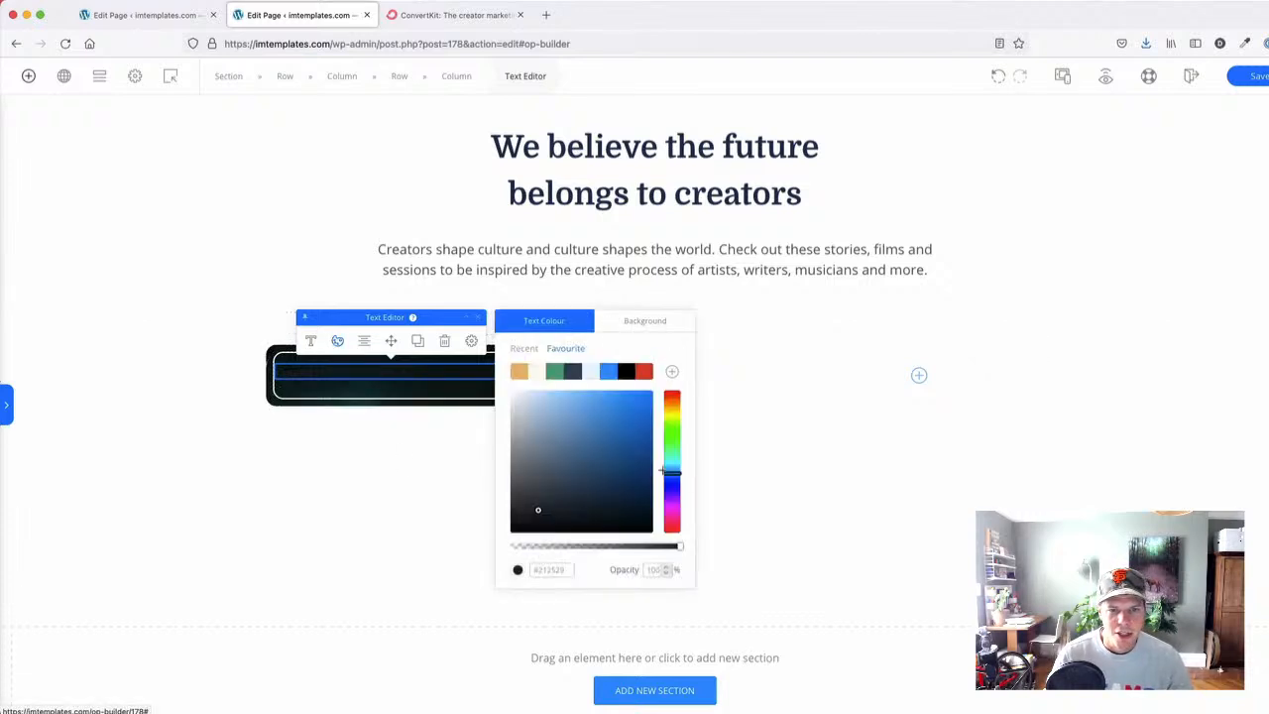
- Search the font list for a handwritten style and apply the Handlee font to the "Creator Stories" text
click(310, 341)
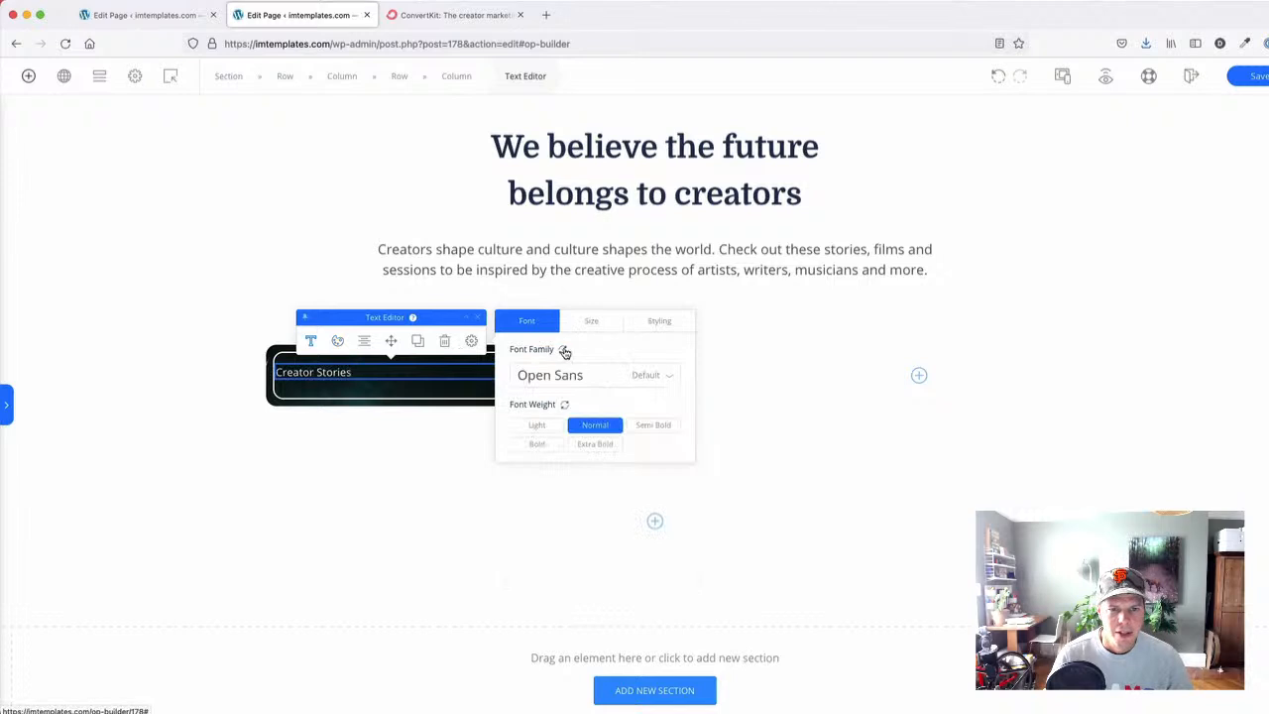
click(566, 376)
text(wr)
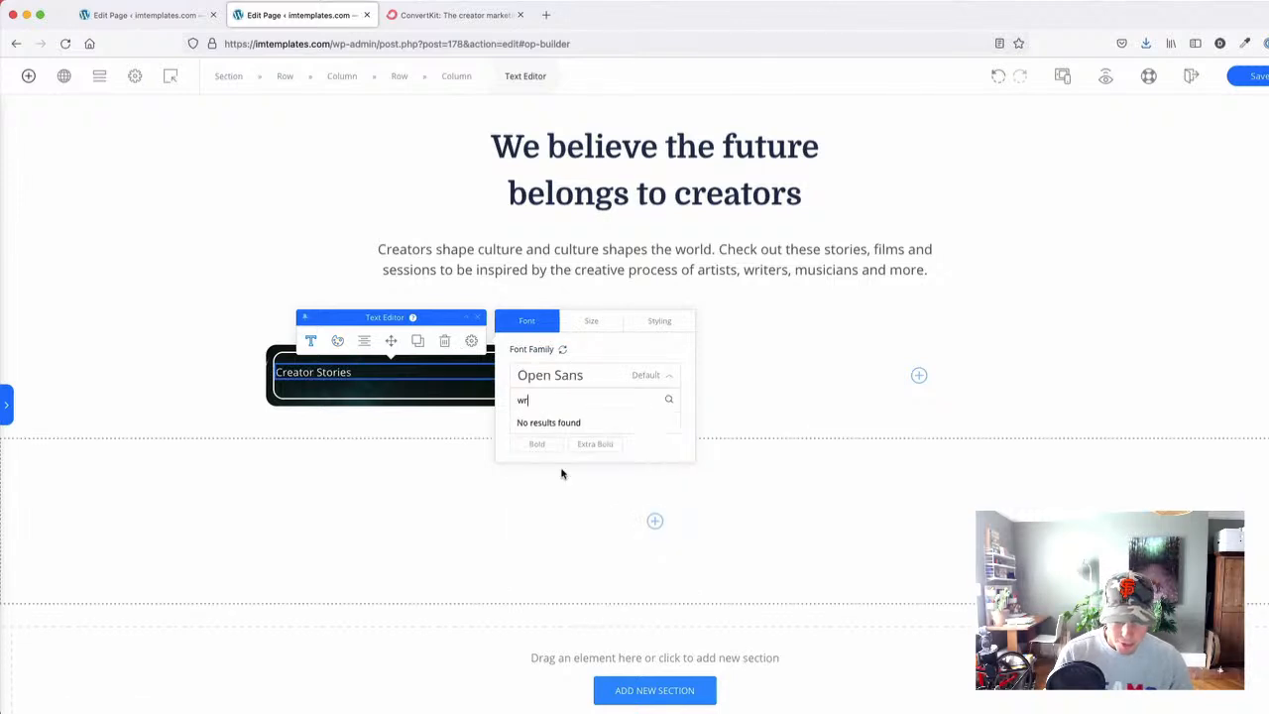
key(BackSpace)
key(BackSpace)
text(hand)
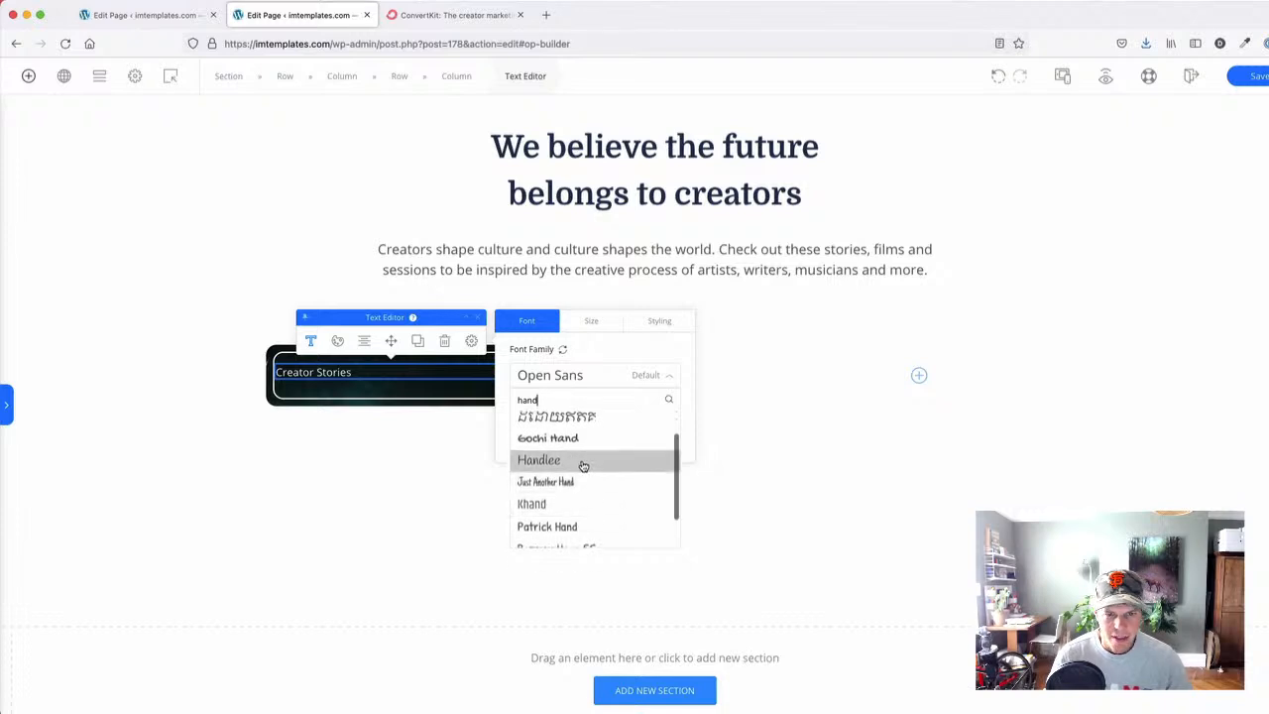
scroll(583, 466, down, 1)
click(562, 426)
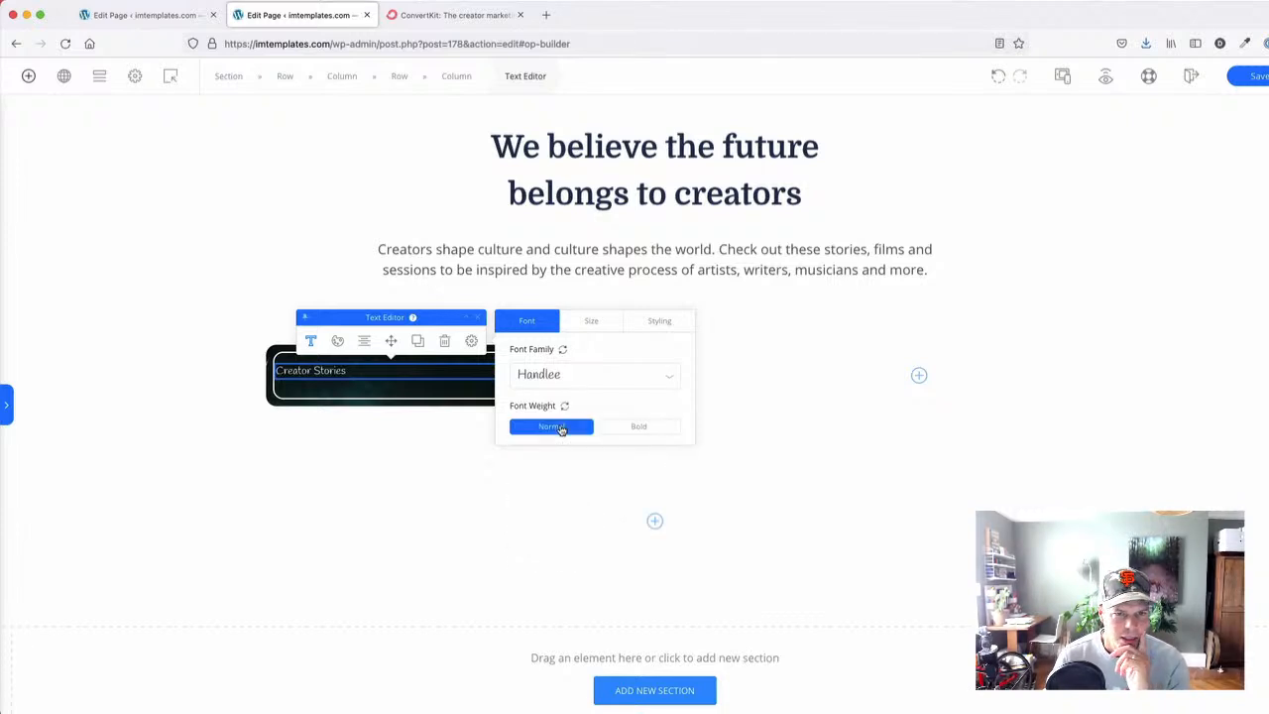
- Enlarge the "Creator Stories" text to about 32 px and open its font styling options
click(575, 325)
drag(527, 379, 555, 383)
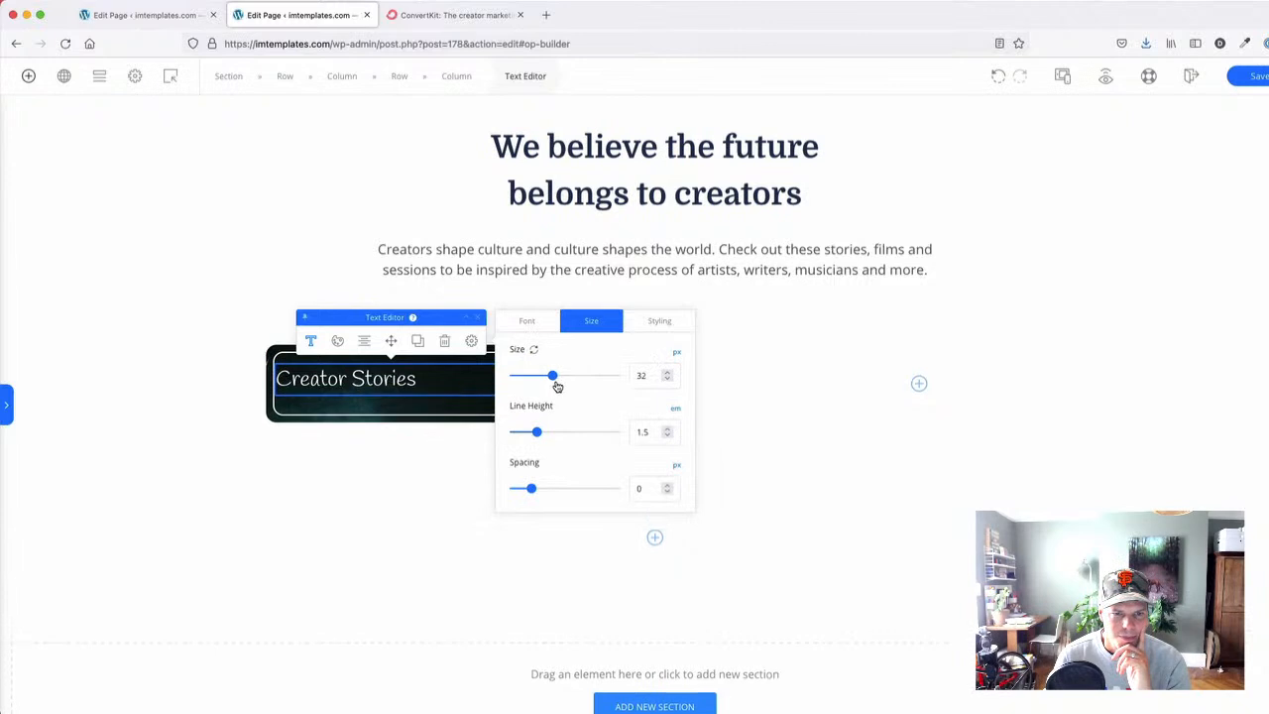
click(649, 321)
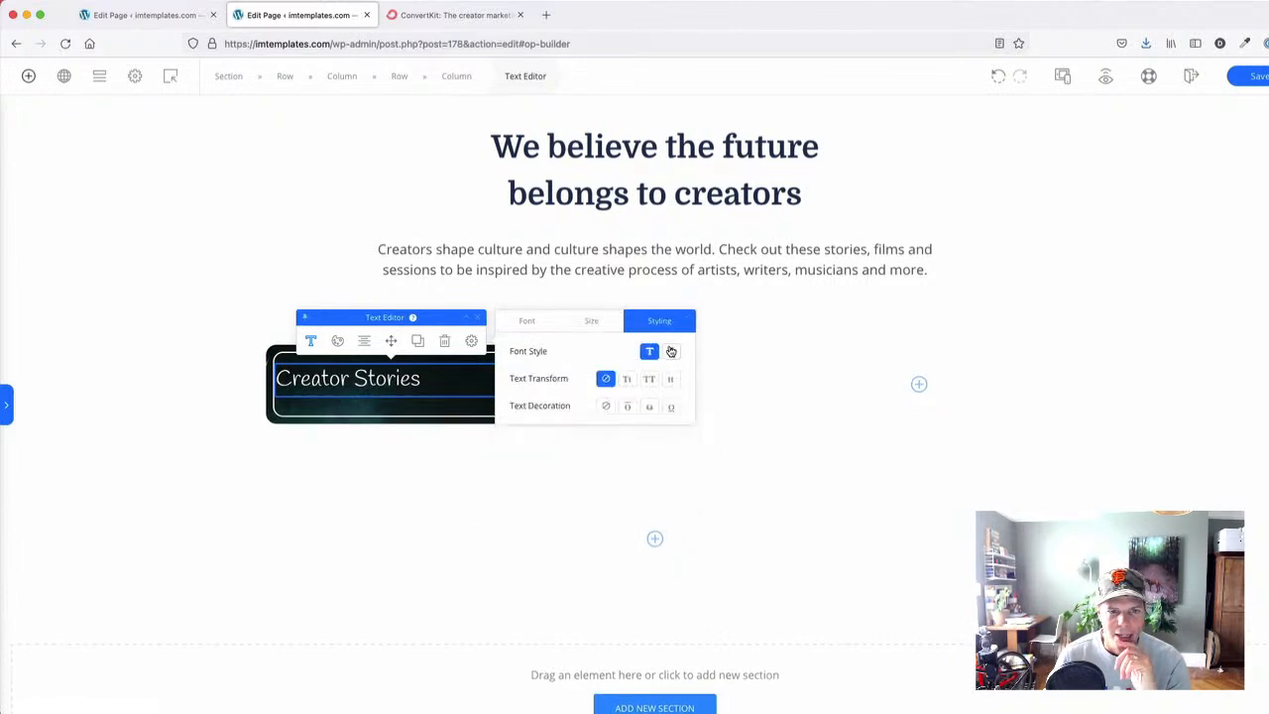
- Make the Creator Stories heading italic and bold, and centre its text
click(671, 351)
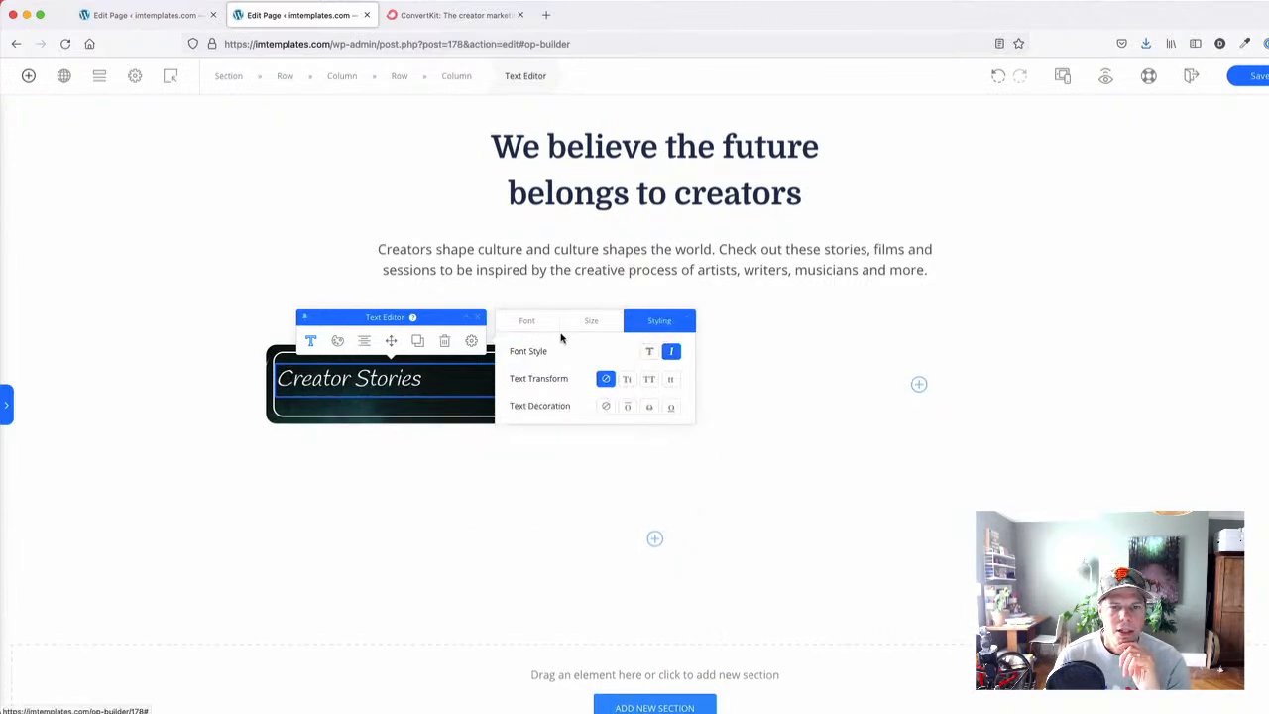
click(526, 321)
click(651, 427)
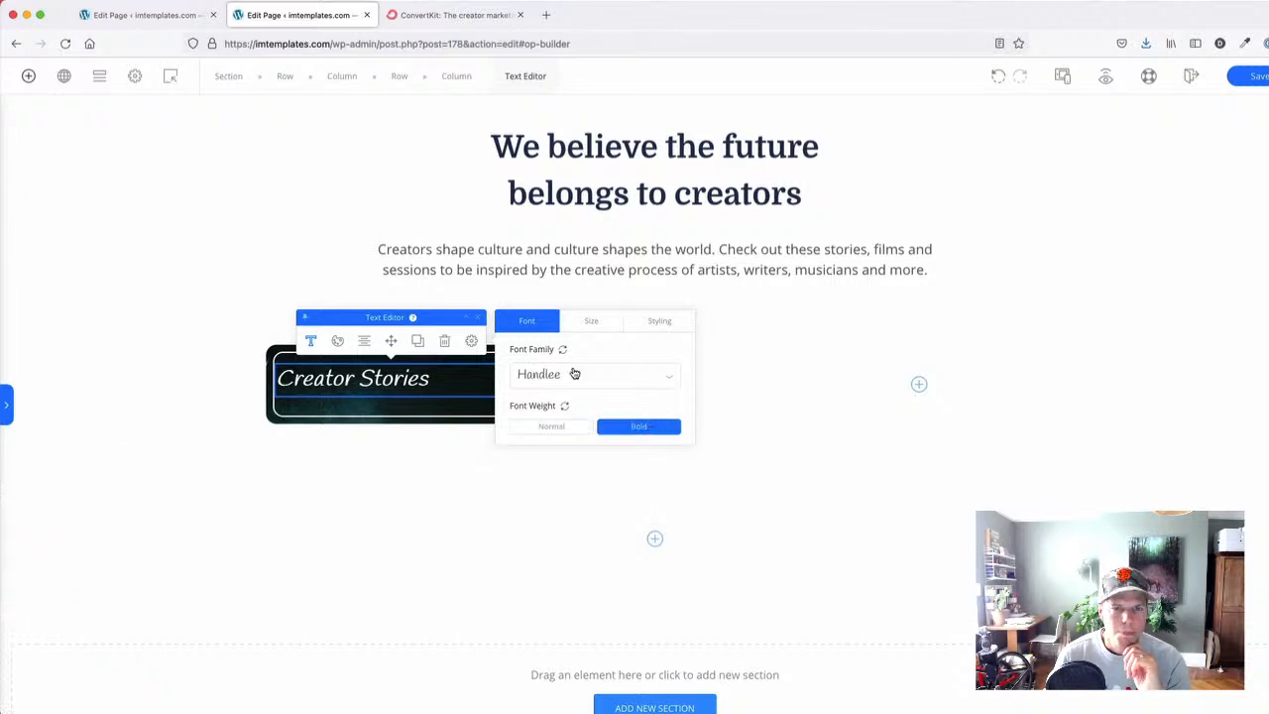
click(364, 340)
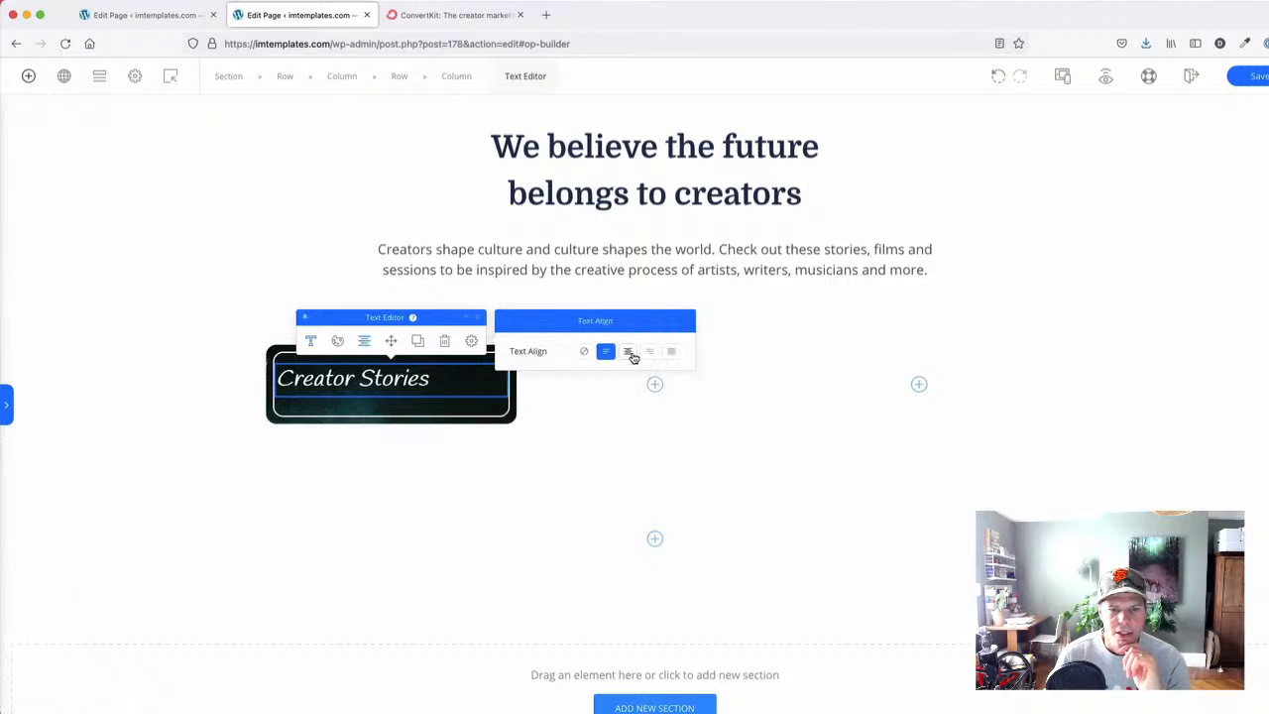
click(626, 351)
click(160, 358)
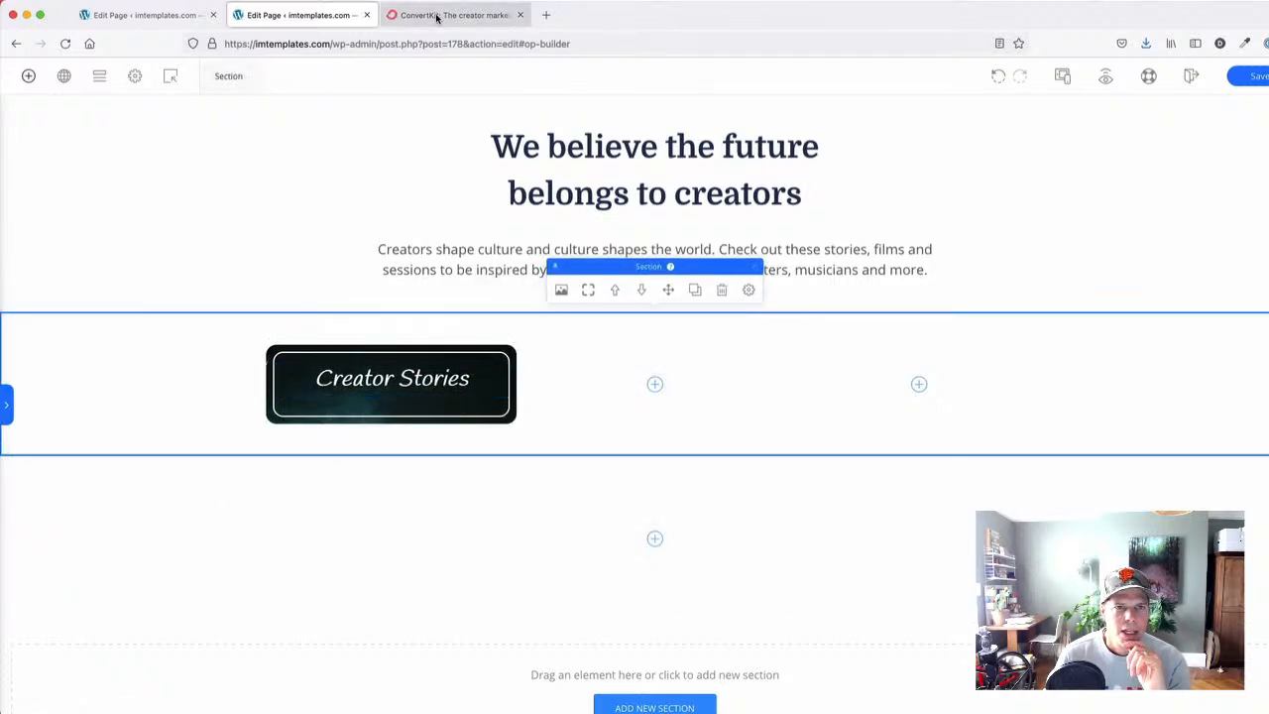
- Add generous space above the Creator Stories heading inside the card's inner row, making the card taller
click(436, 15)
click(297, 15)
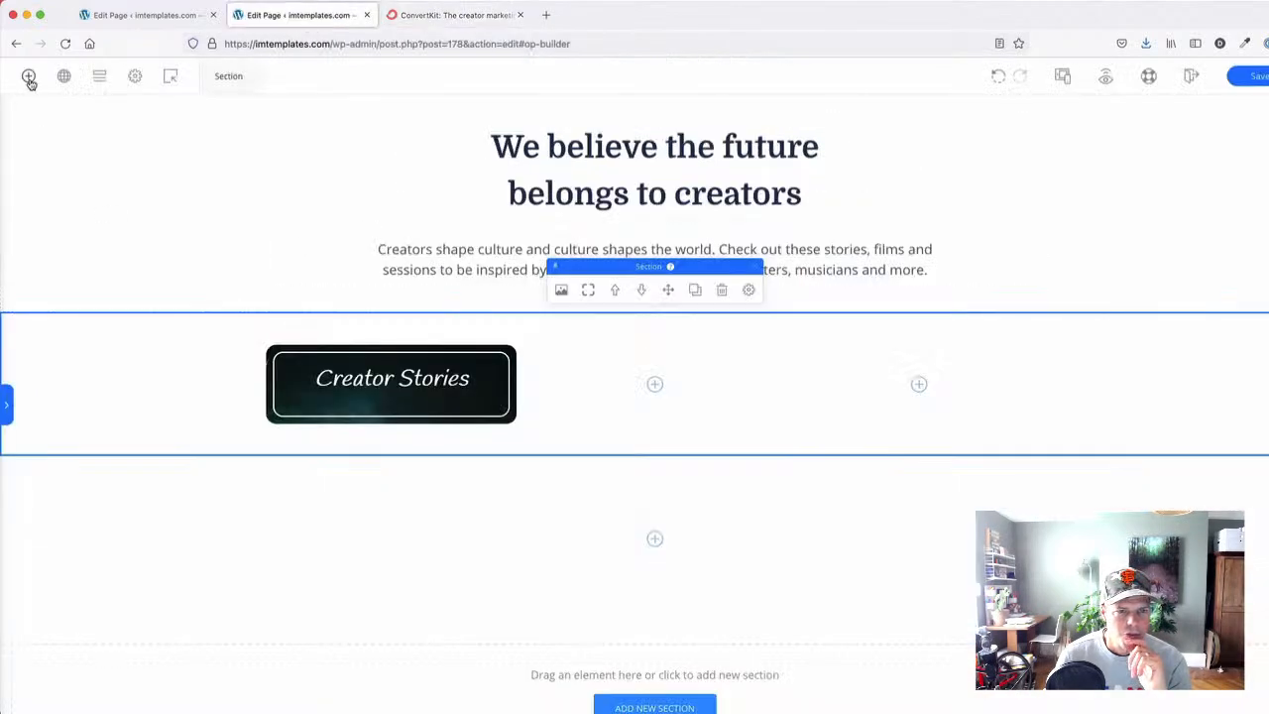
click(29, 76)
click(307, 364)
click(309, 365)
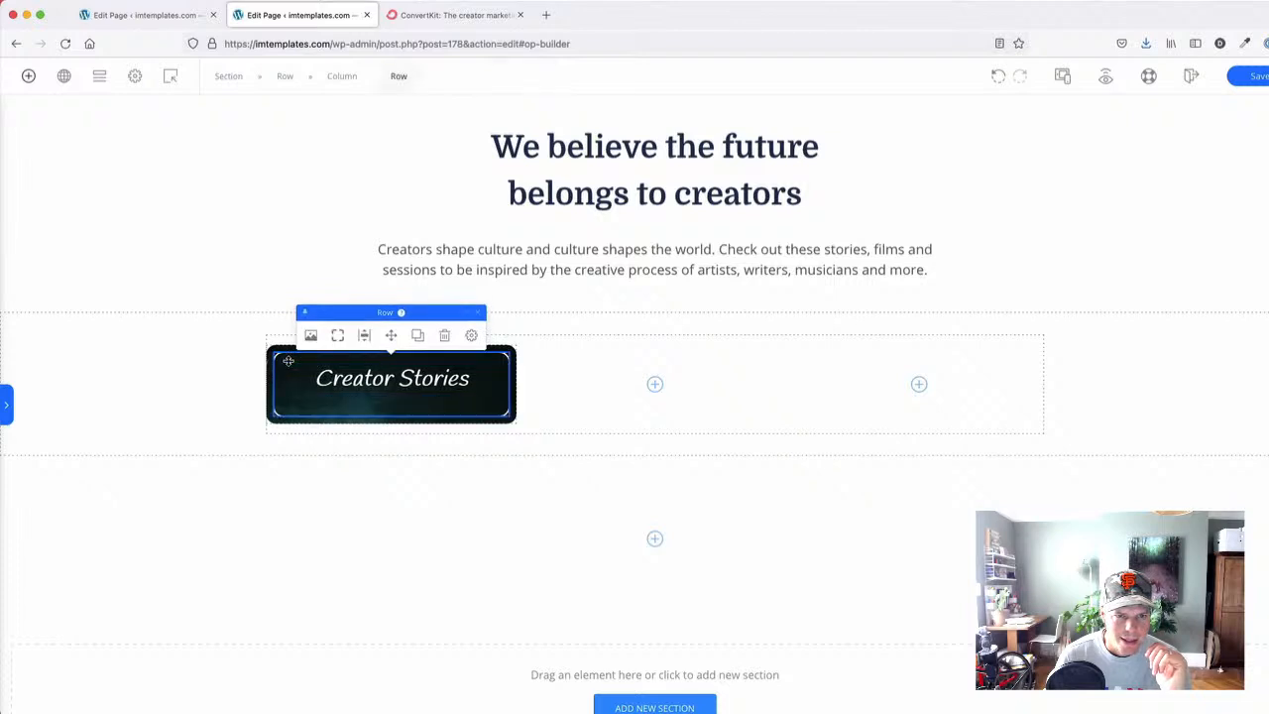
drag(294, 365, 310, 450)
scroll(222, 459, down, 1)
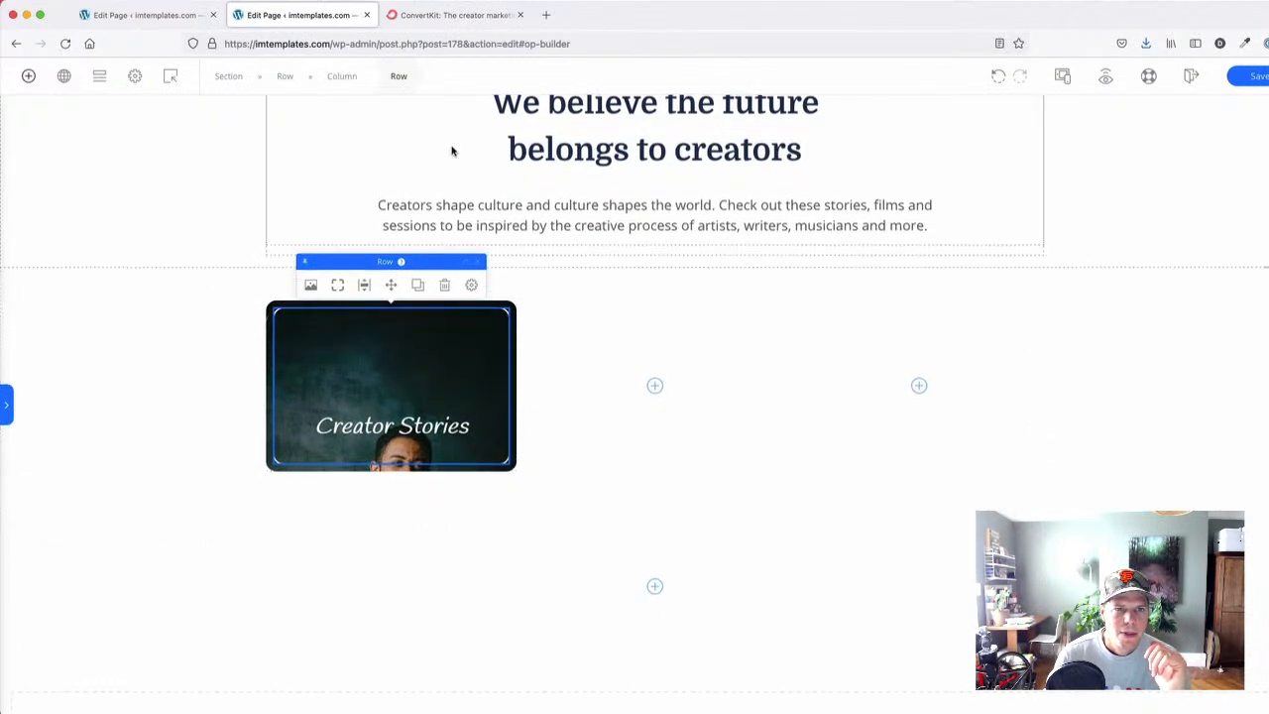
- Duplicate the "Get stared for free" button from the upper section and move the copy into the card below the Creator Stories heading
click(453, 15)
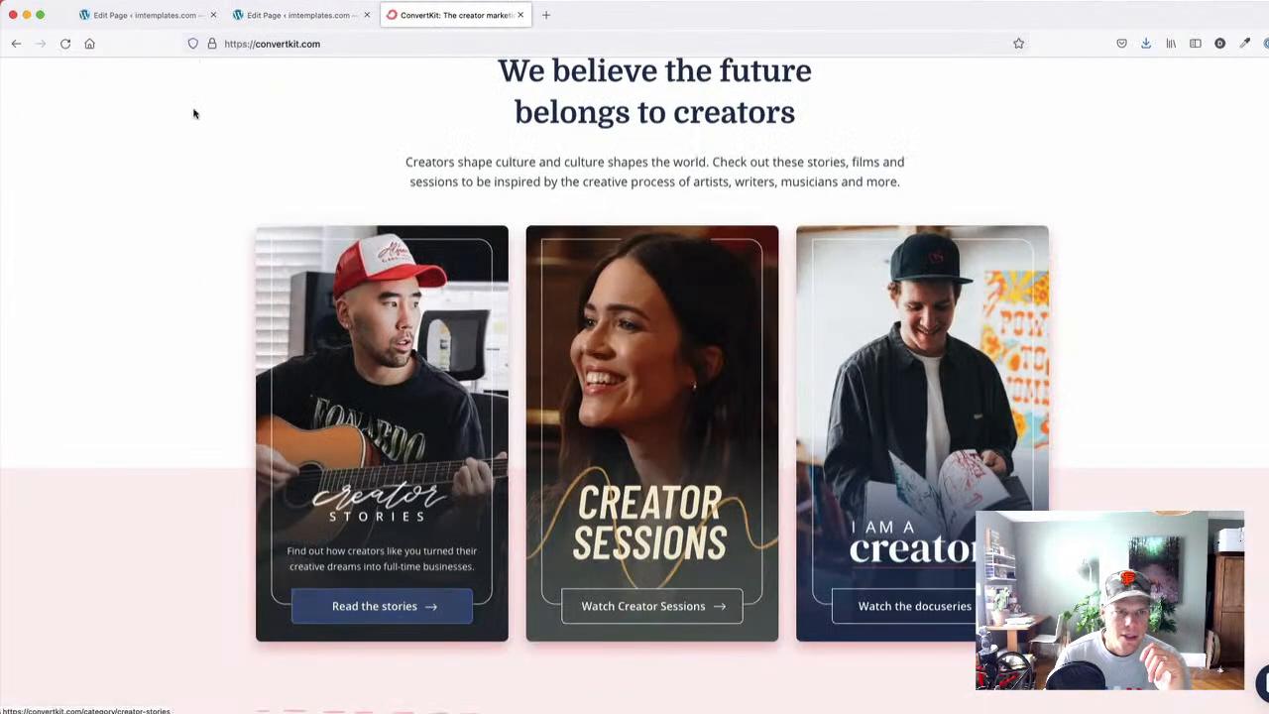
click(283, 15)
scroll(363, 400, up, 10)
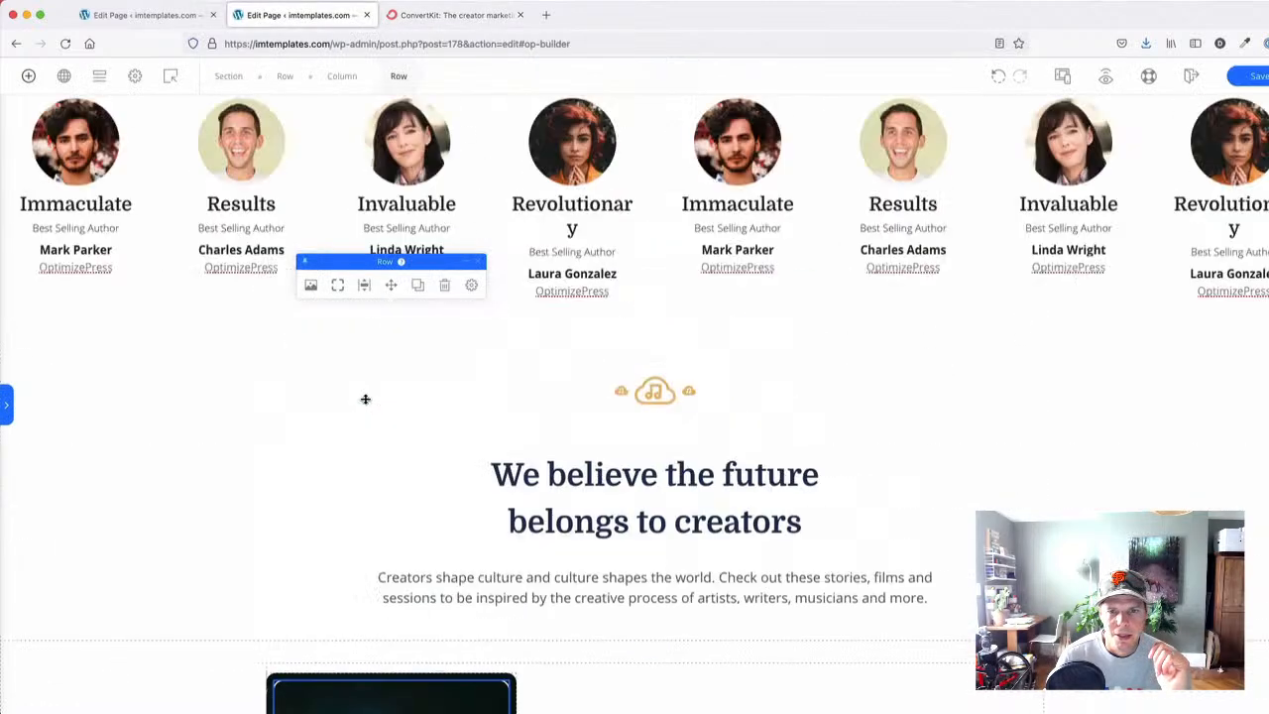
scroll(365, 402, down, 2)
click(818, 365)
click(800, 383)
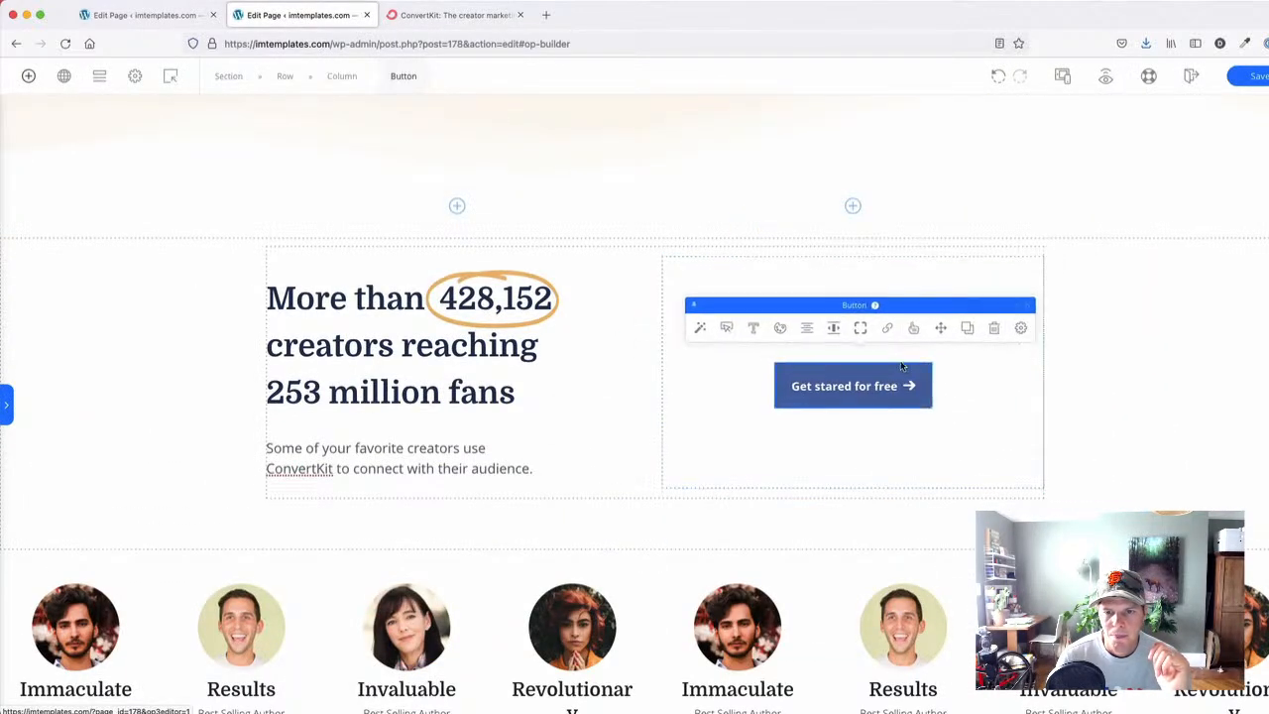
click(960, 340)
scroll(593, 537, down, 8)
drag(592, 537, 388, 558)
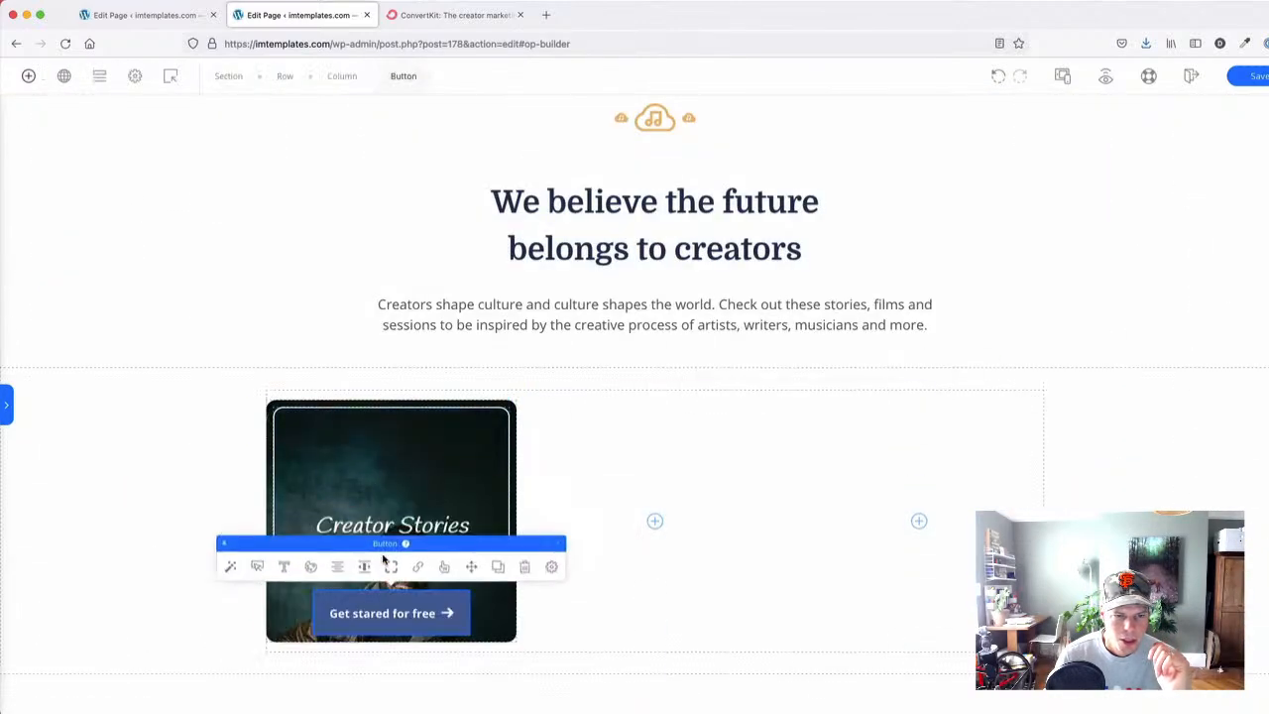
click(178, 546)
- Reduce the space above the card's button to about 38 px
click(359, 609)
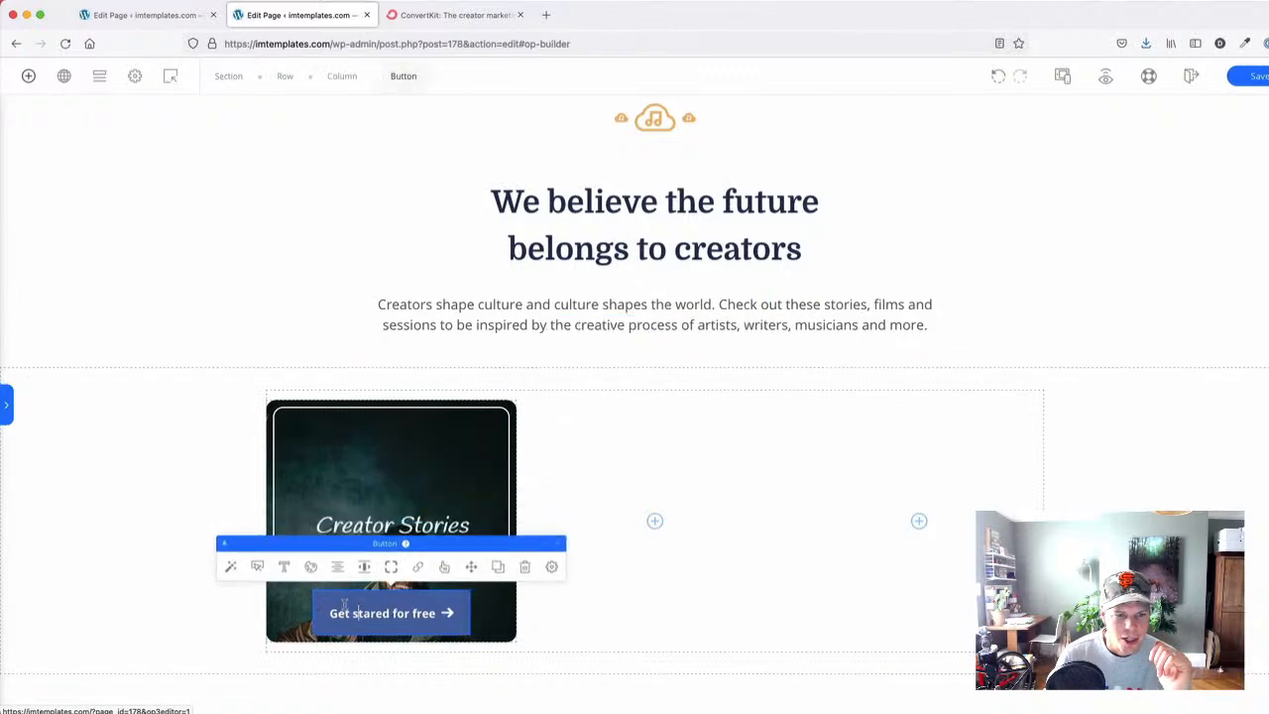
drag(465, 567, 463, 546)
click(167, 536)
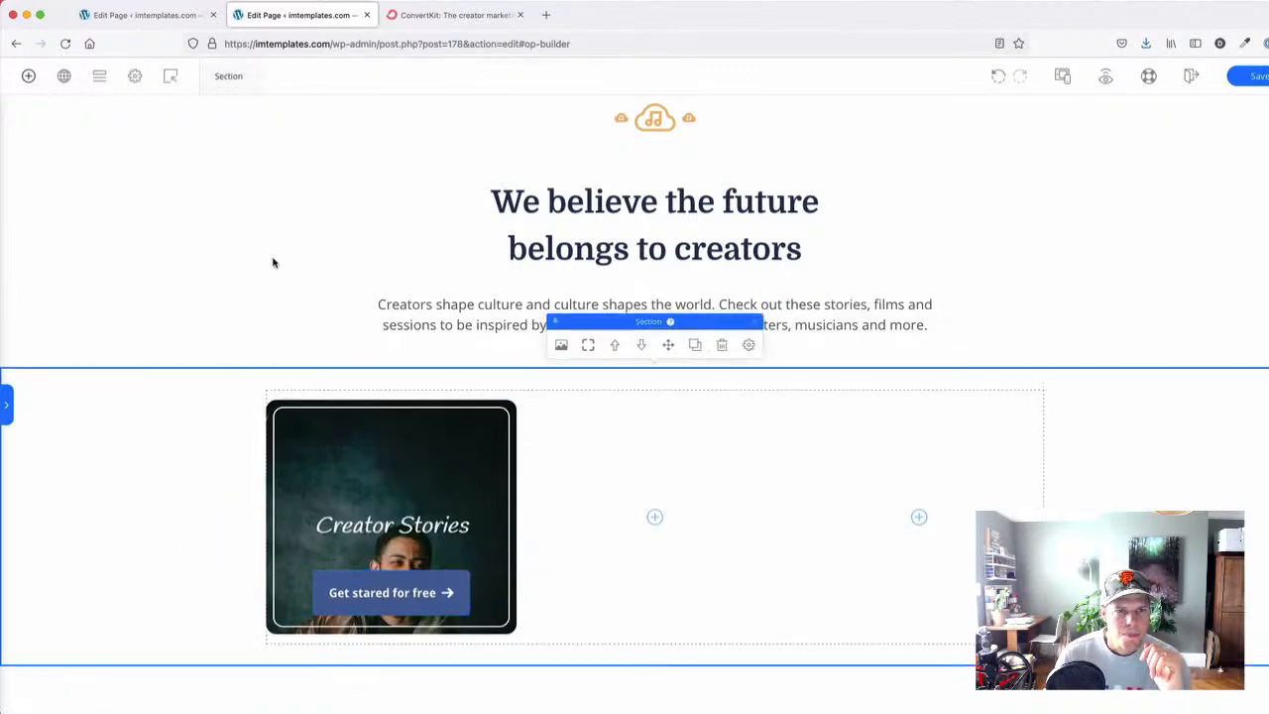
- Make the background colour of the card's button fully transparent
click(407, 14)
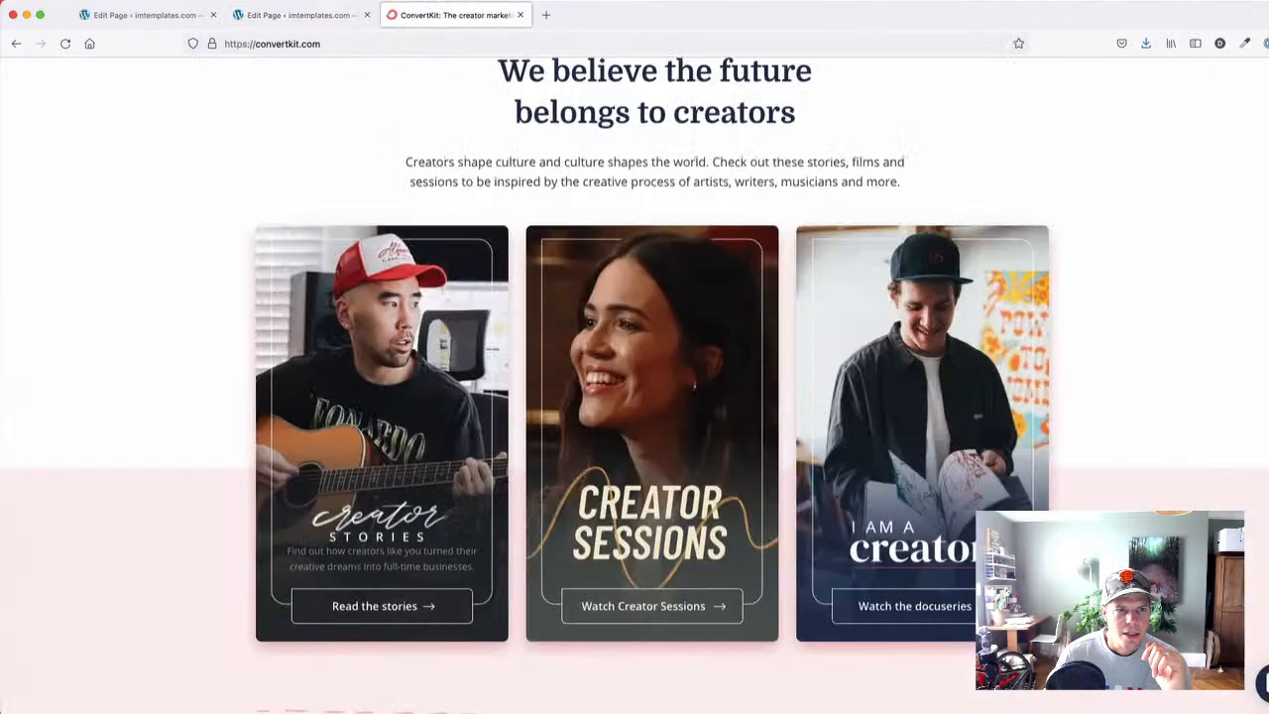
click(298, 15)
click(369, 487)
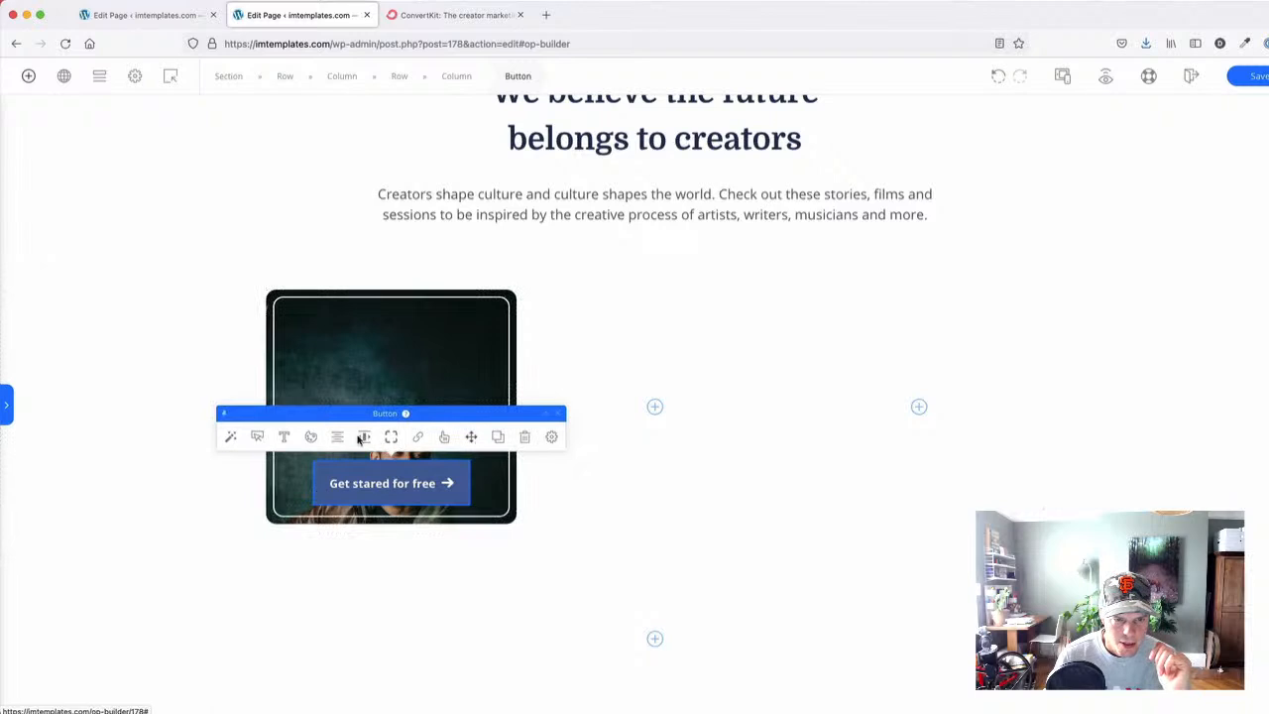
click(310, 439)
click(749, 507)
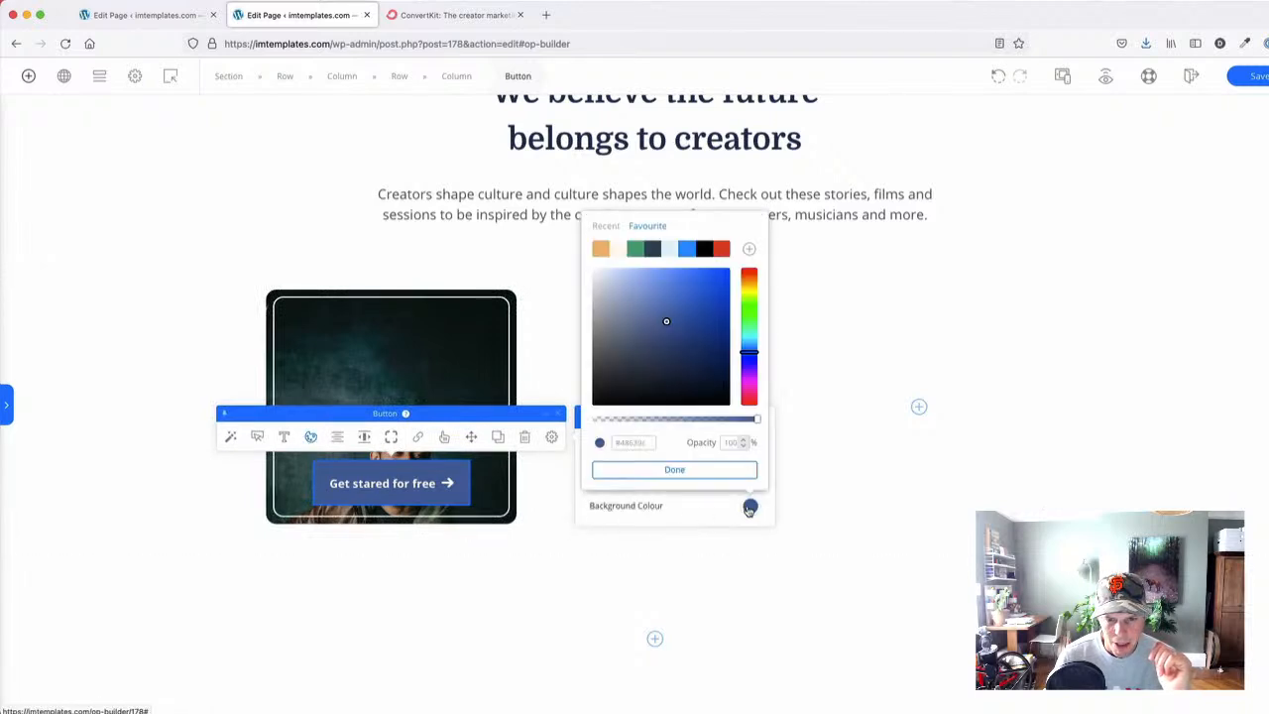
drag(604, 419, 592, 421)
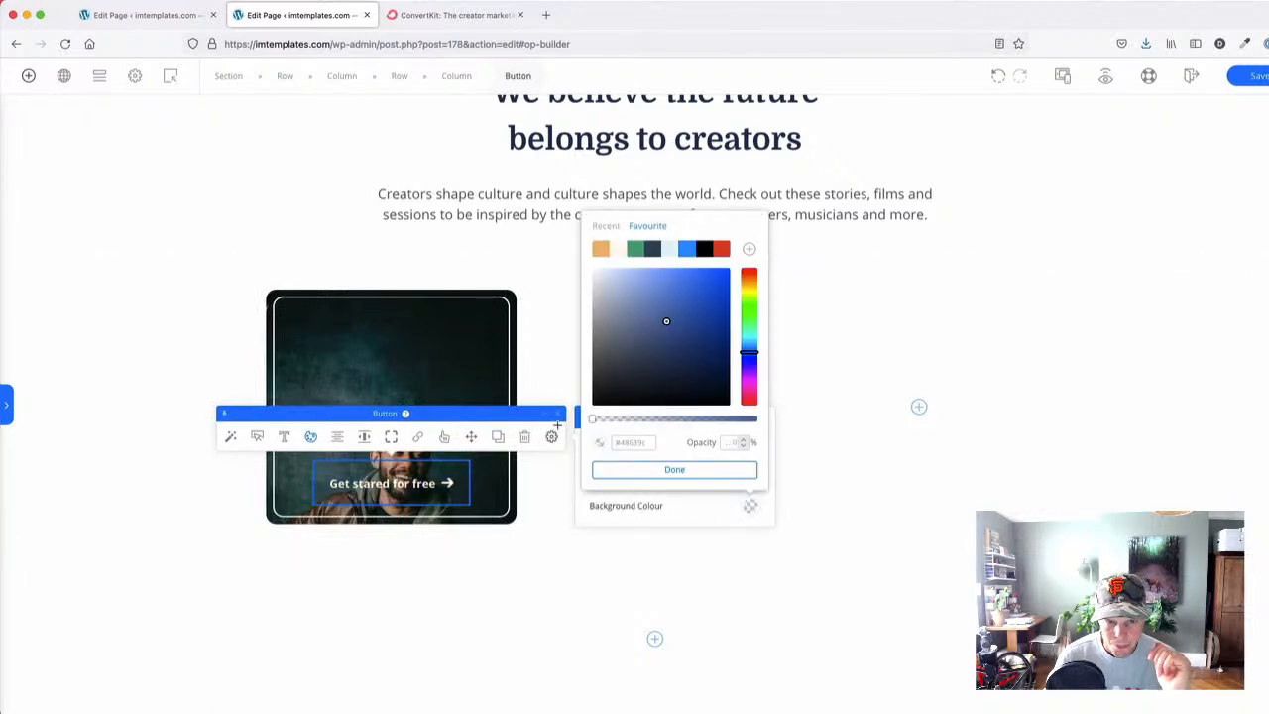
click(591, 498)
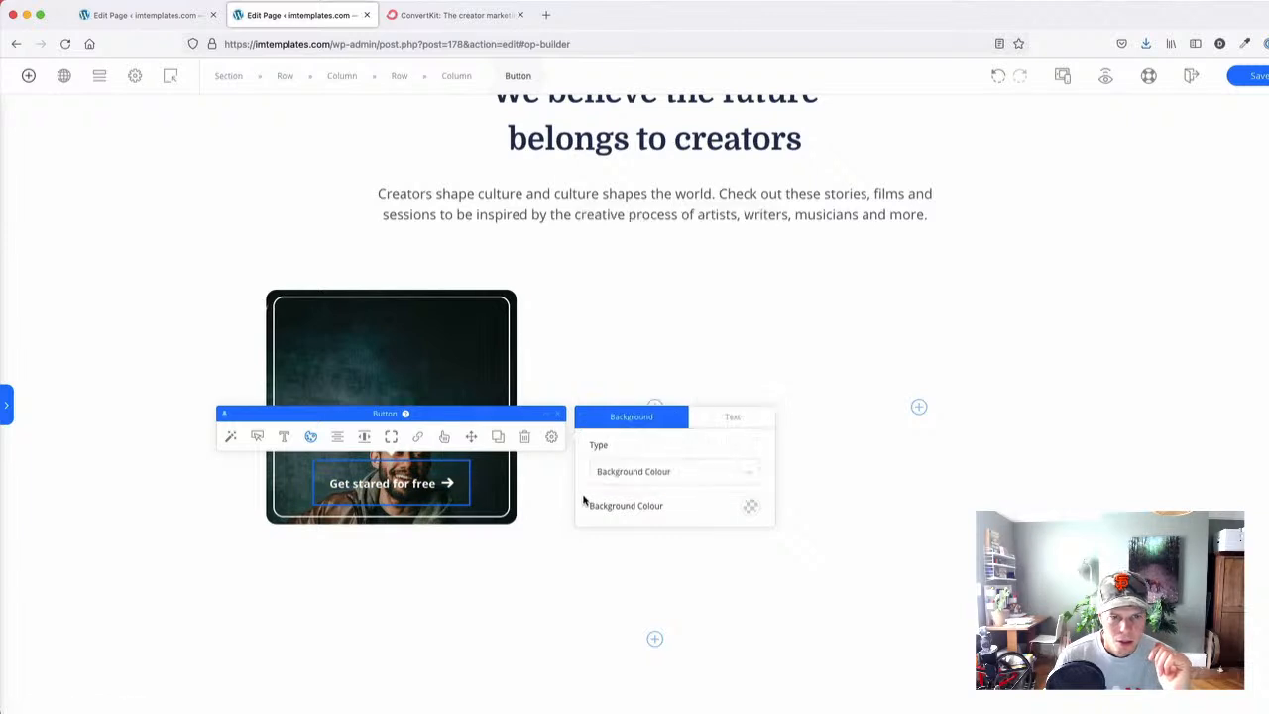
click(479, 484)
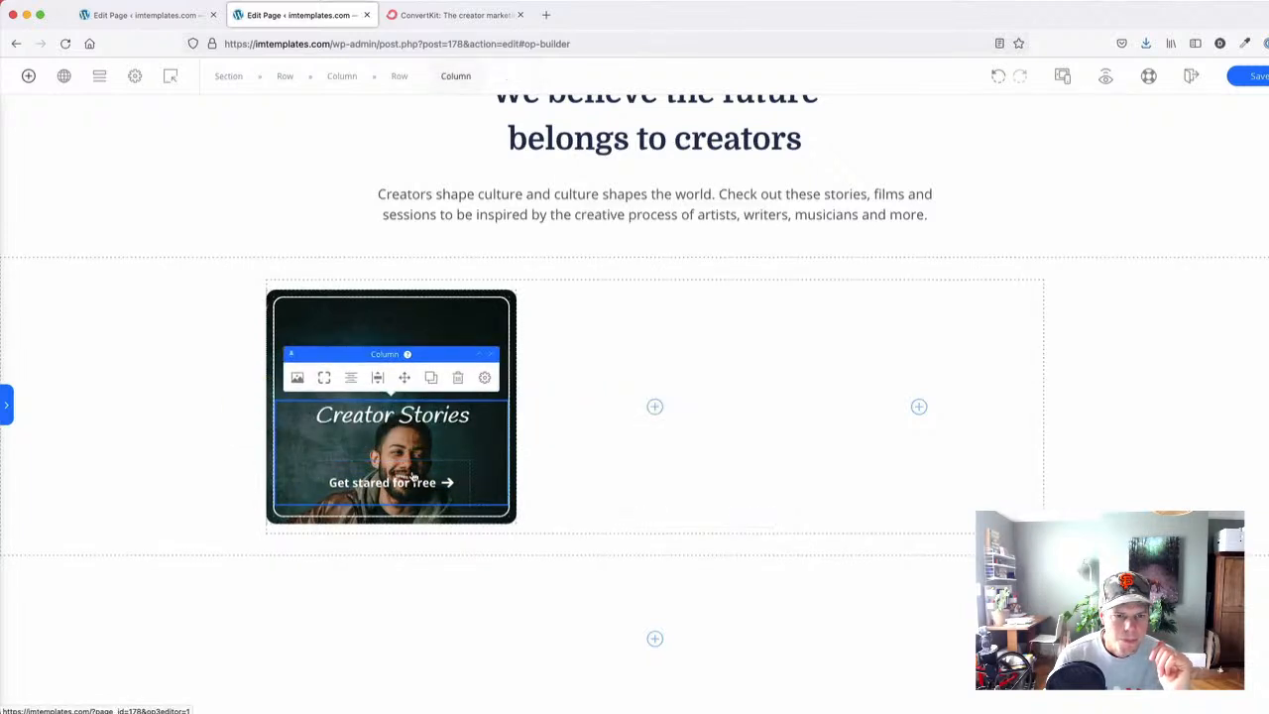
- Try a border preset on the card's button and undo it
click(444, 483)
click(433, 14)
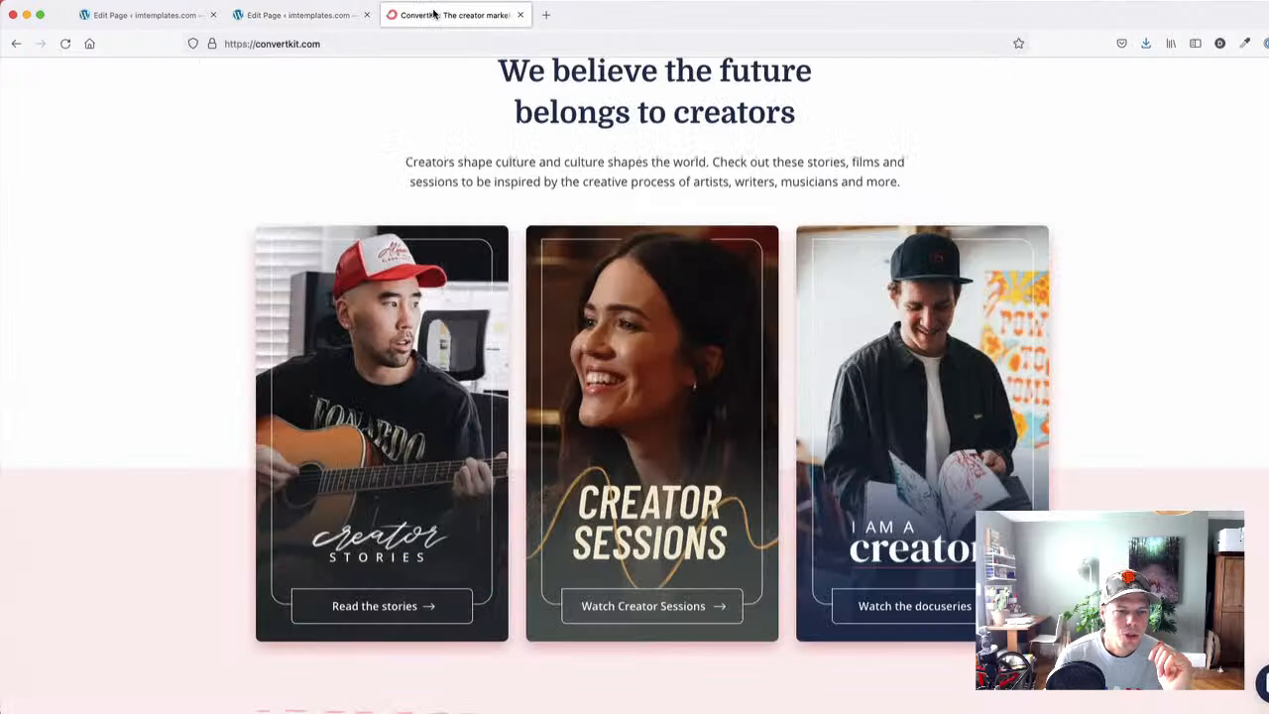
click(286, 15)
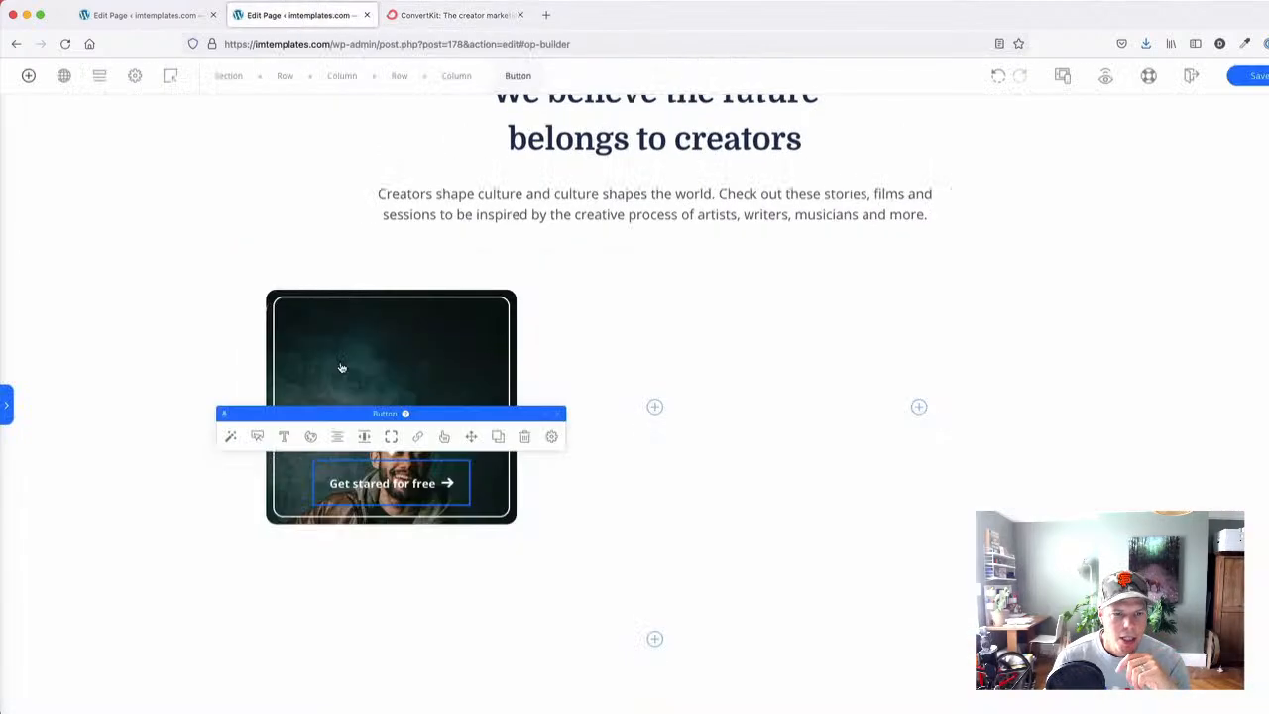
click(391, 436)
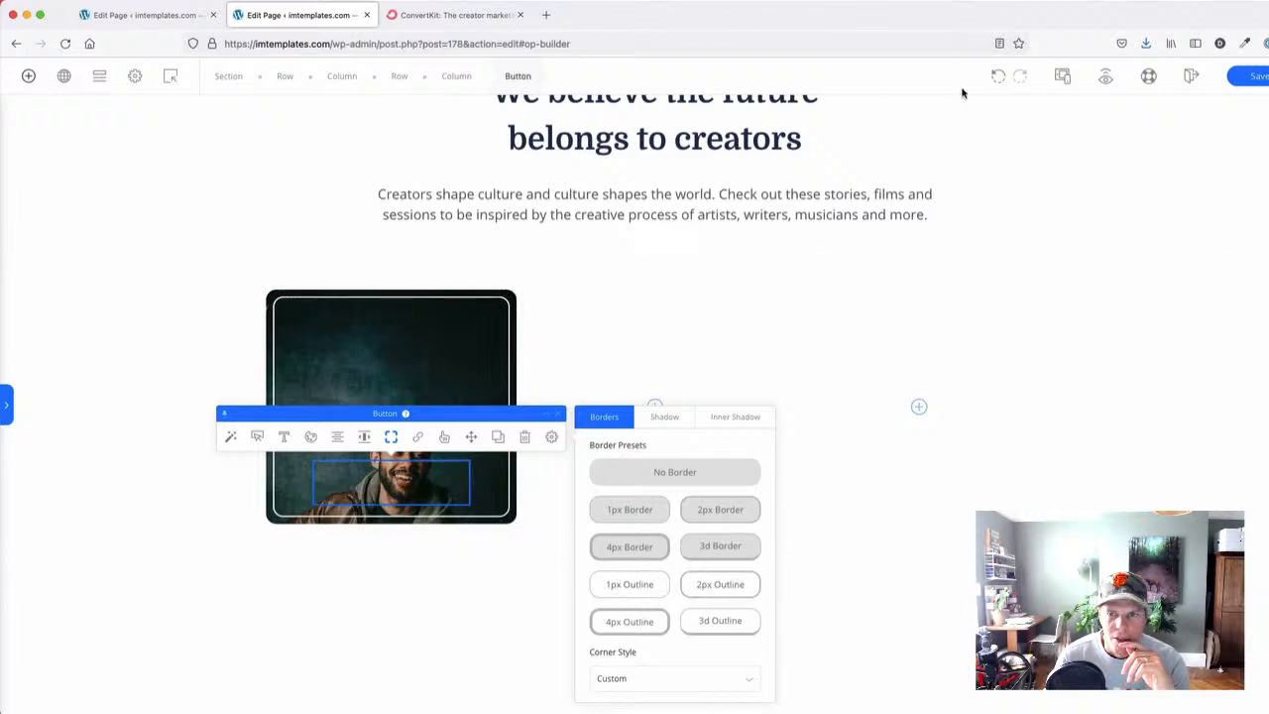
click(998, 79)
- Try a white border colour on the card's button, and undo it along with the transparent background
click(552, 436)
click(674, 564)
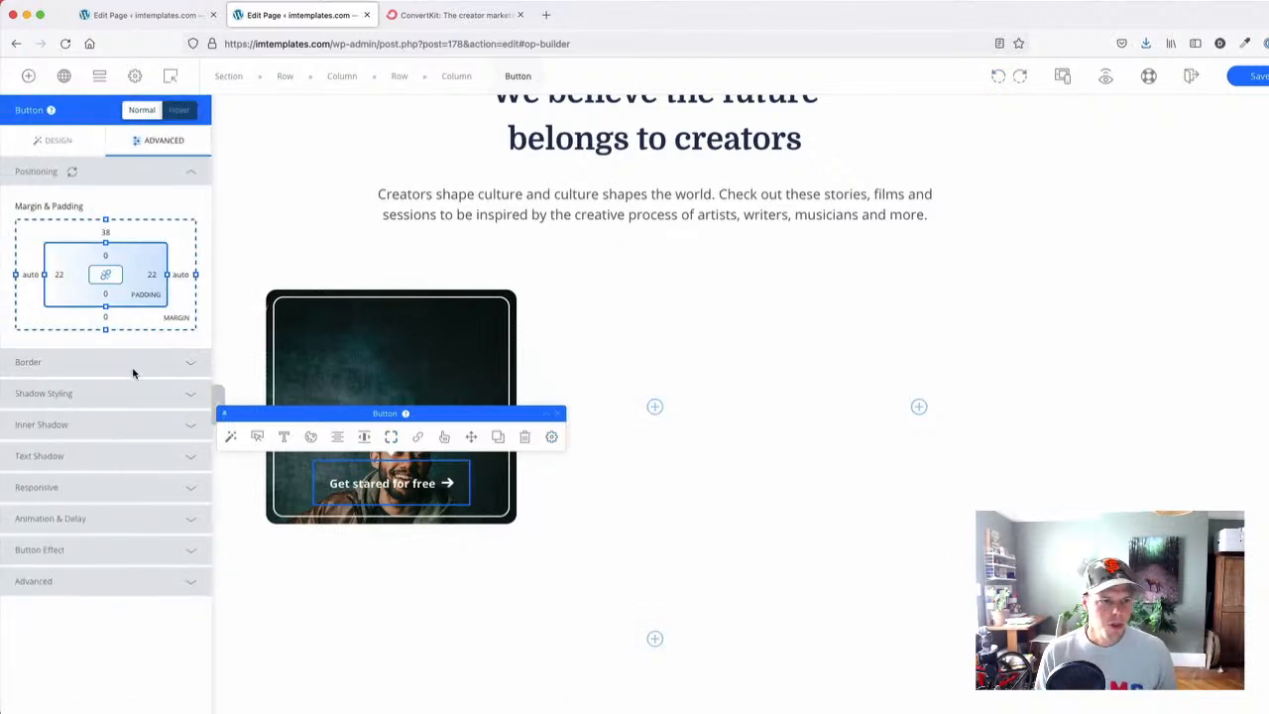
click(188, 365)
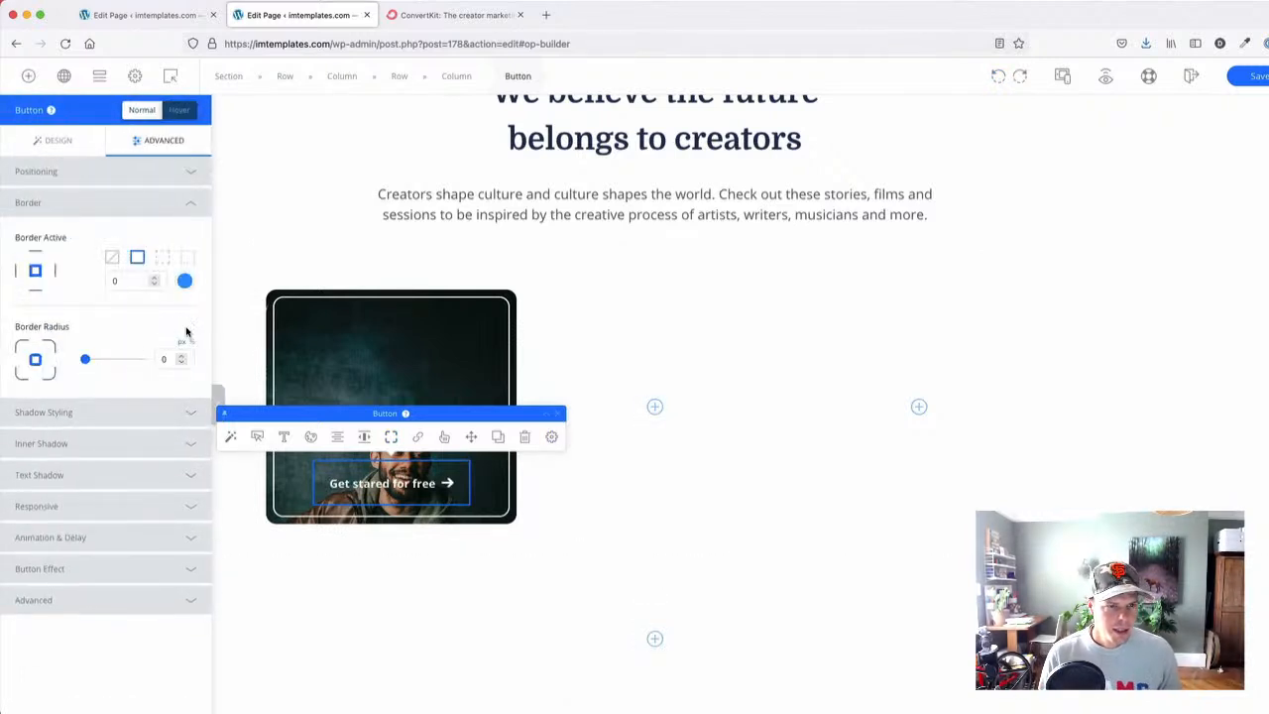
click(185, 282)
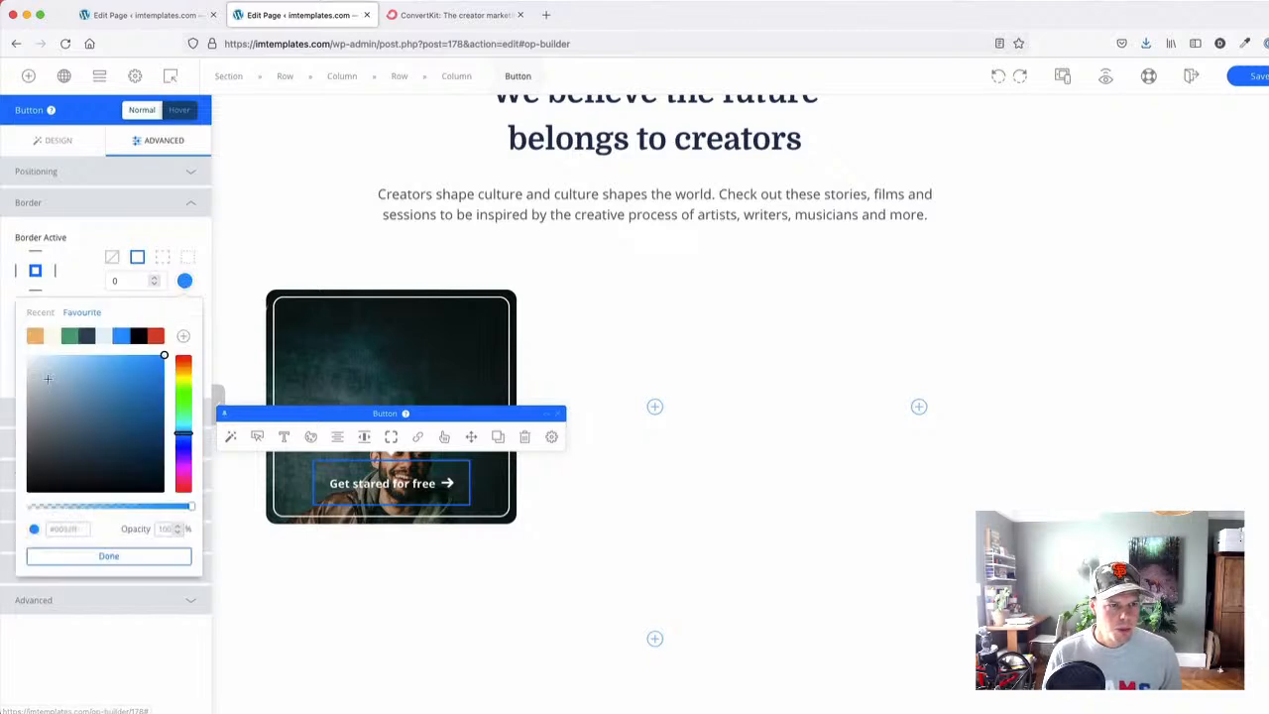
drag(67, 377, 2, 342)
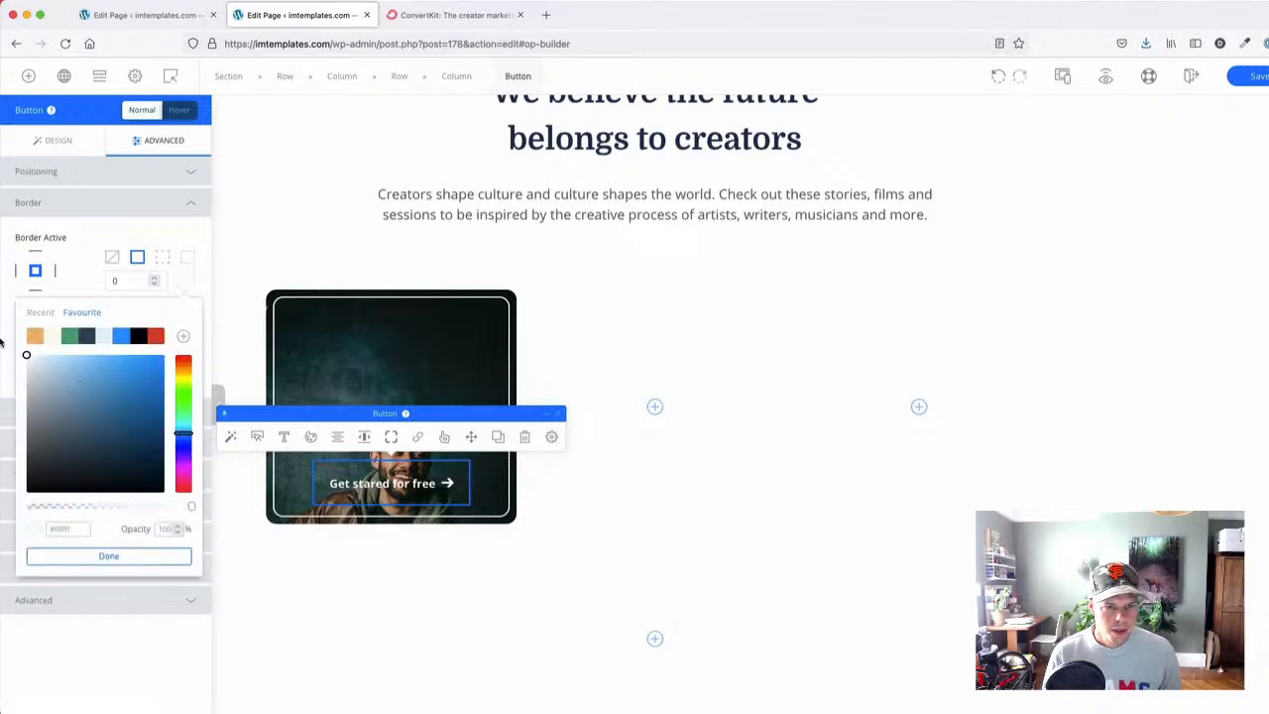
click(193, 286)
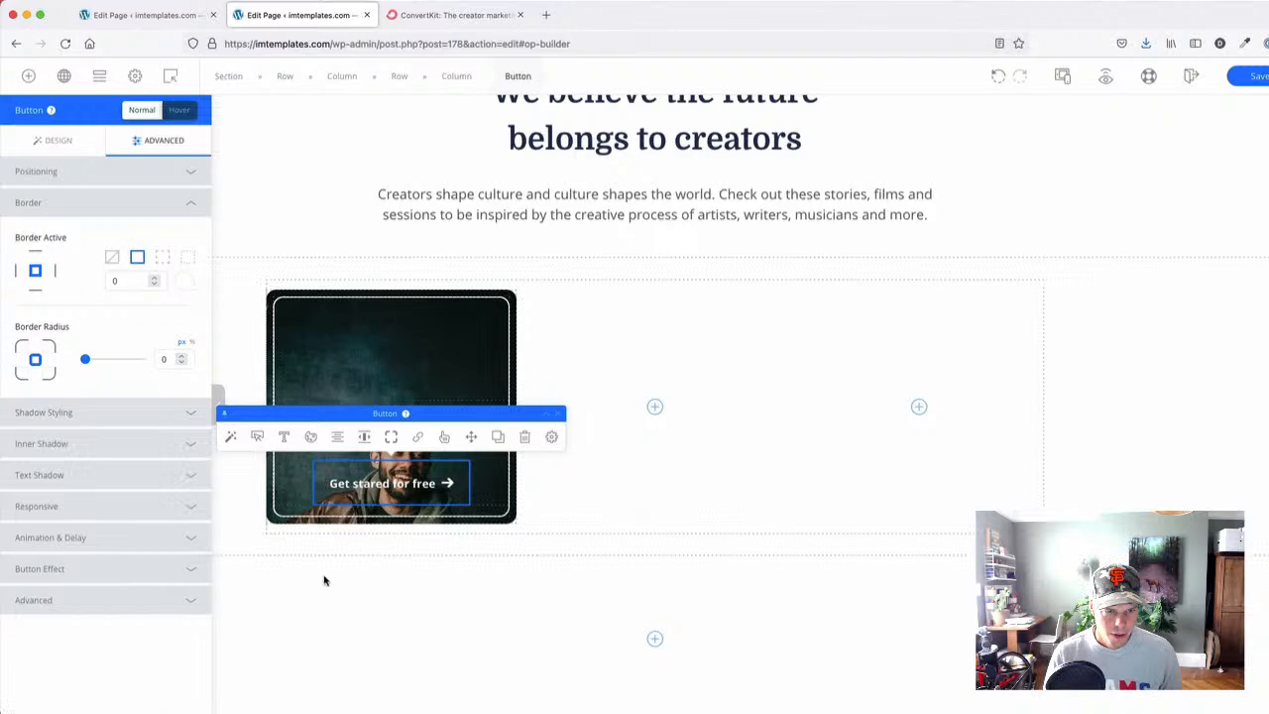
click(431, 540)
click(466, 477)
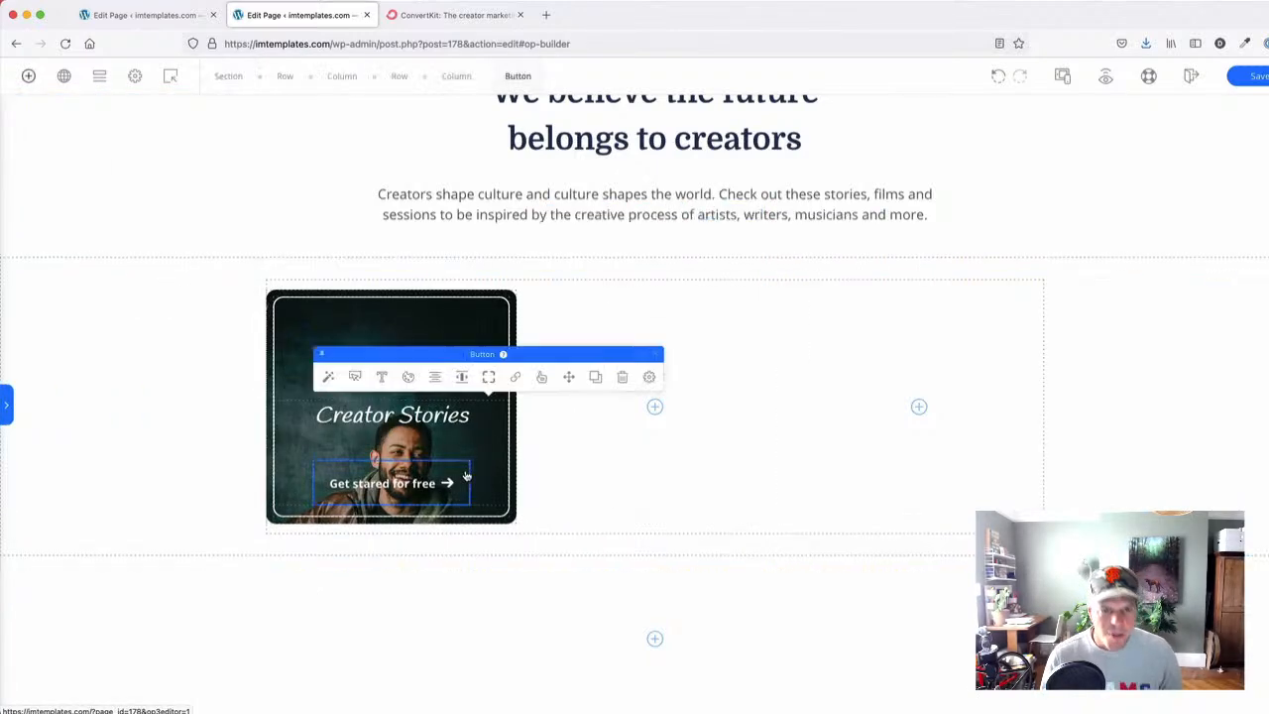
click(999, 77)
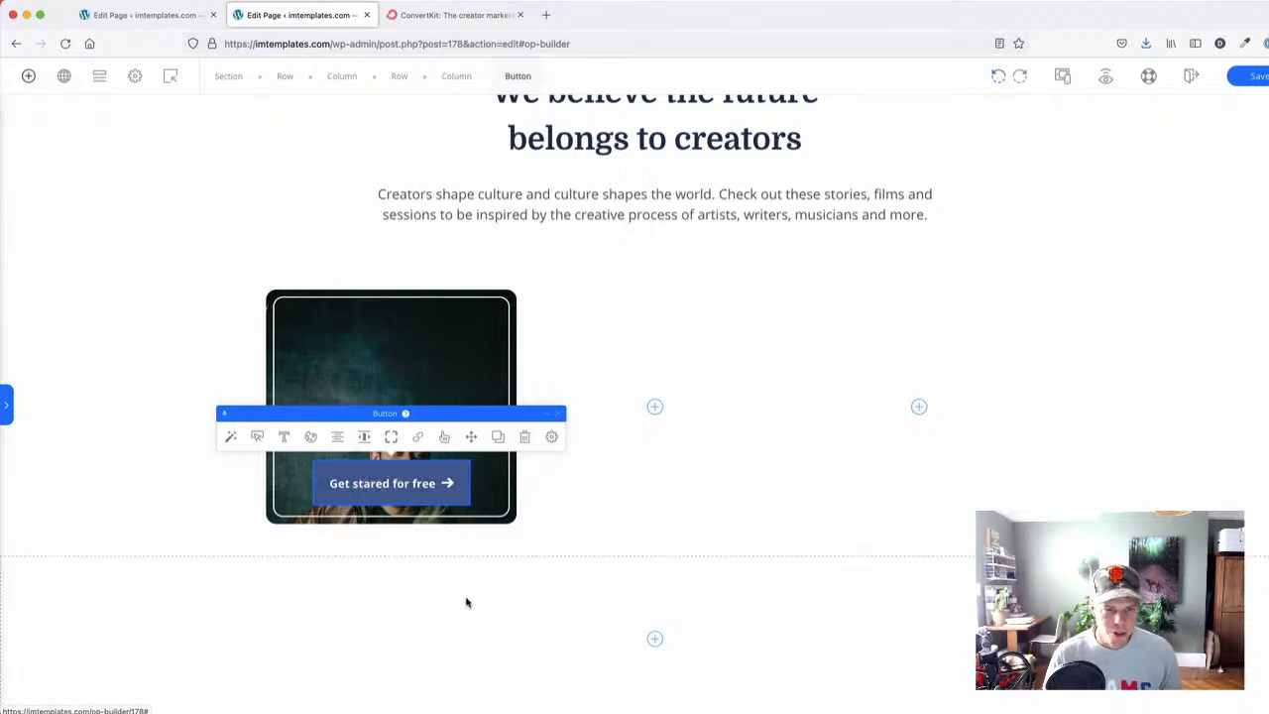
- Give the card's button a solid white border with a width of 1
click(332, 494)
click(548, 437)
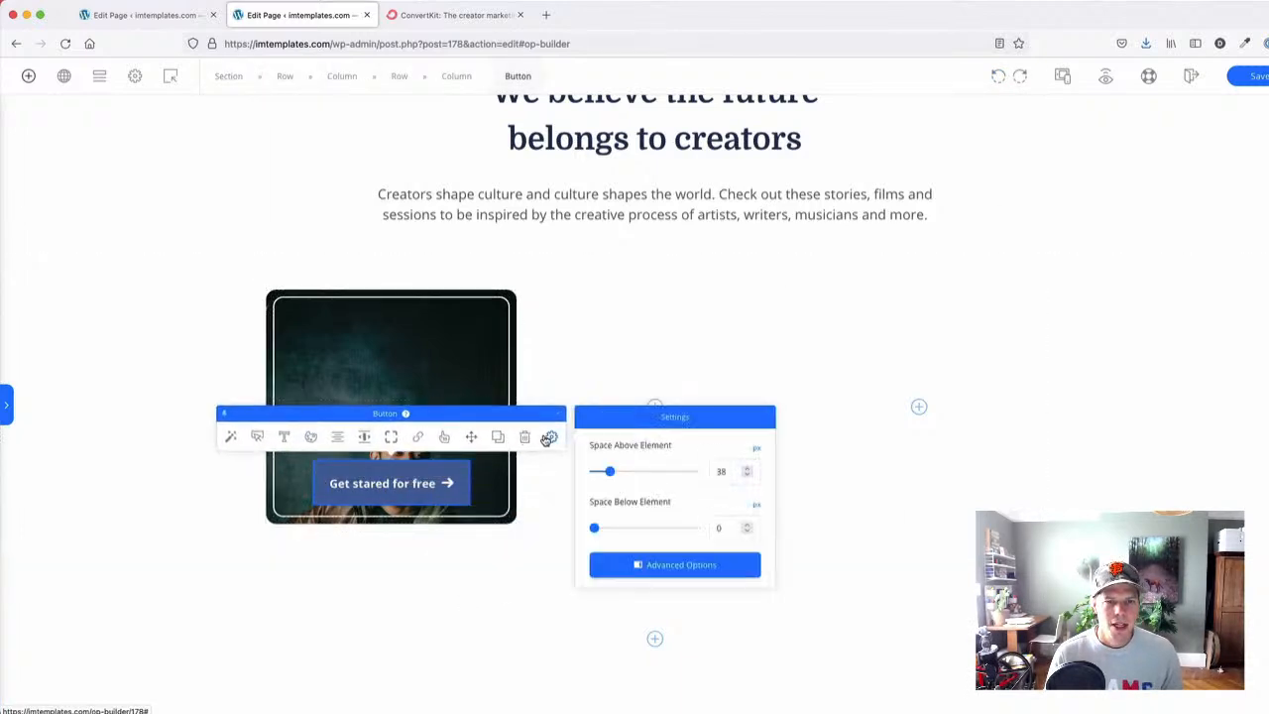
click(627, 564)
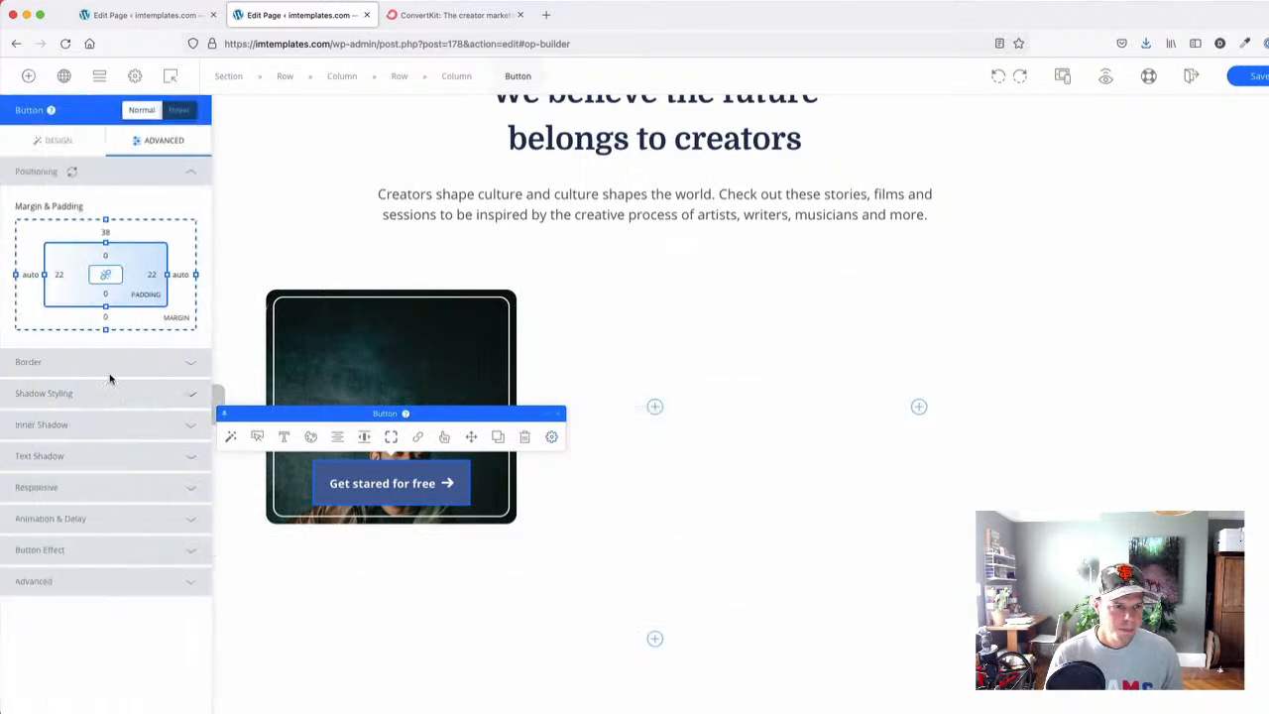
click(191, 363)
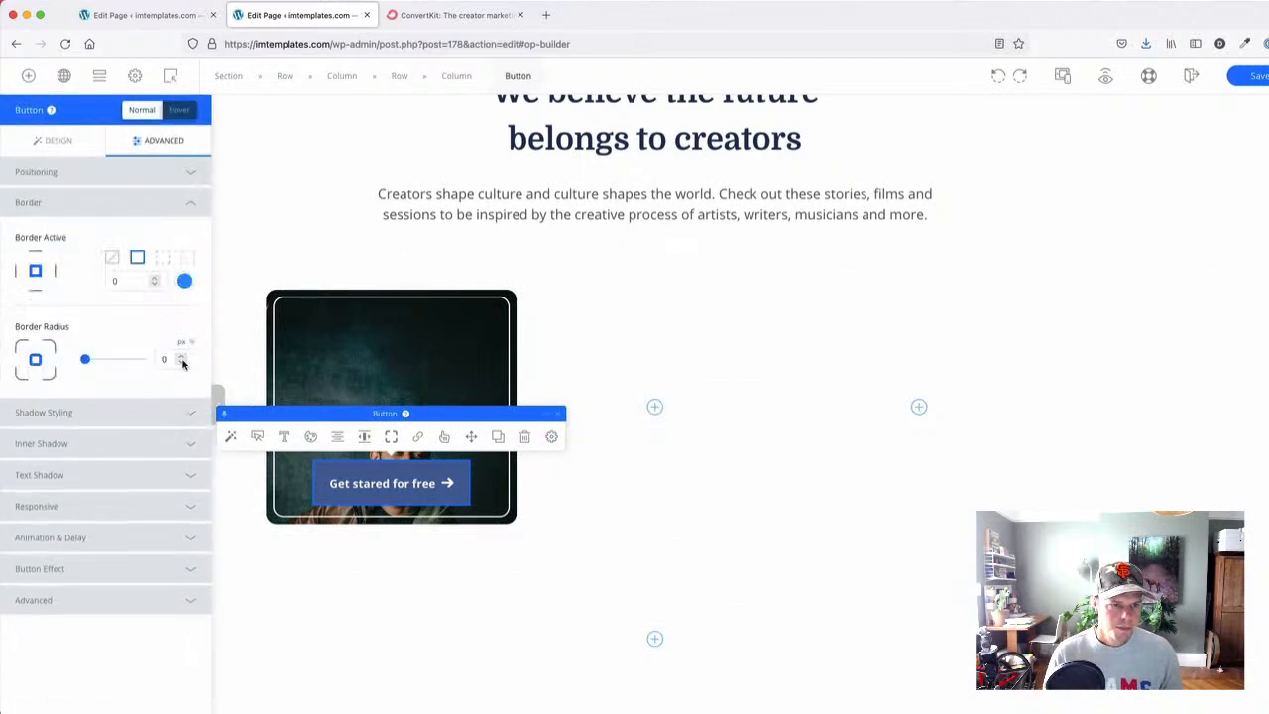
click(185, 281)
drag(66, 393, 4, 332)
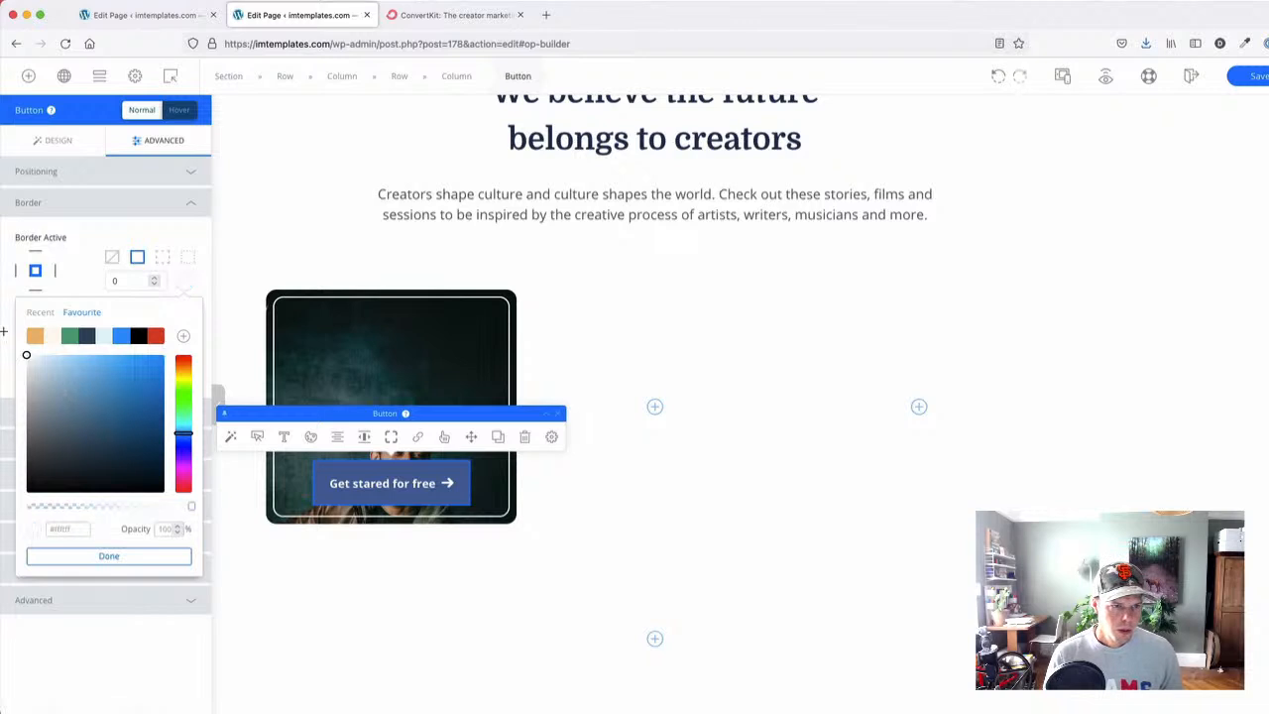
click(85, 279)
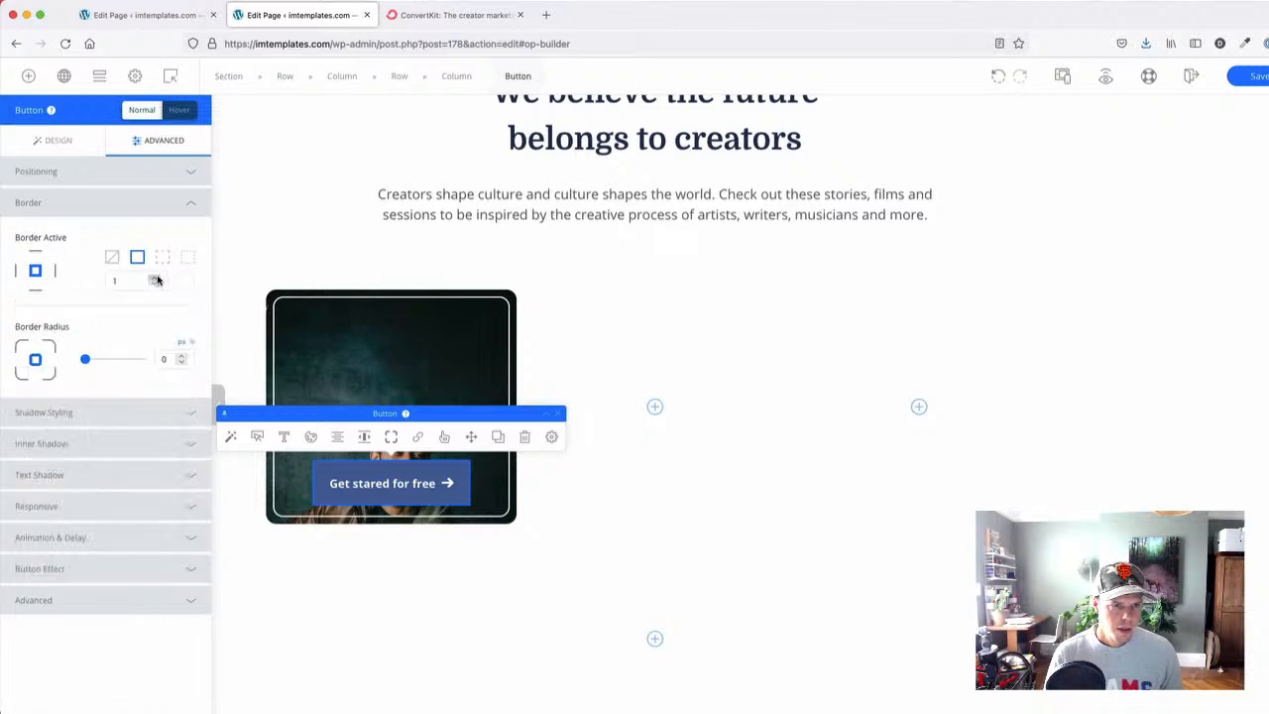
click(287, 629)
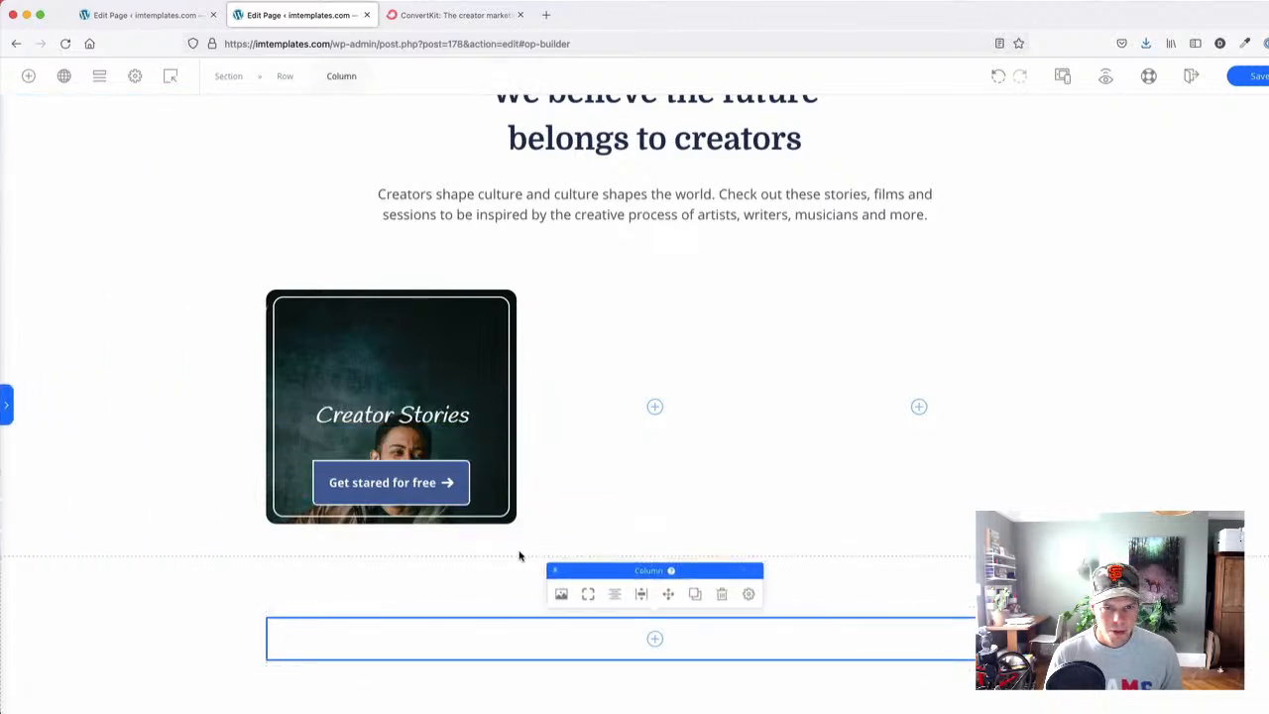
- Make the background colour of the Get stared for free button fully transparent
click(436, 493)
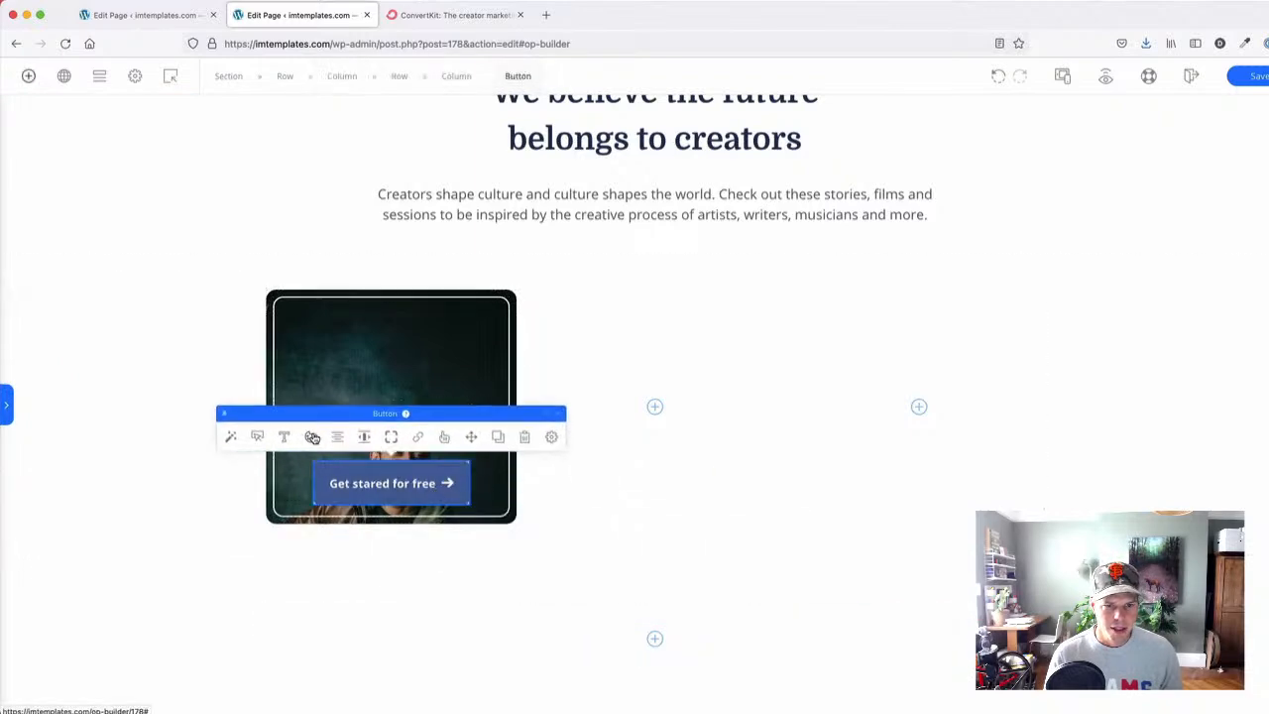
click(311, 437)
click(751, 508)
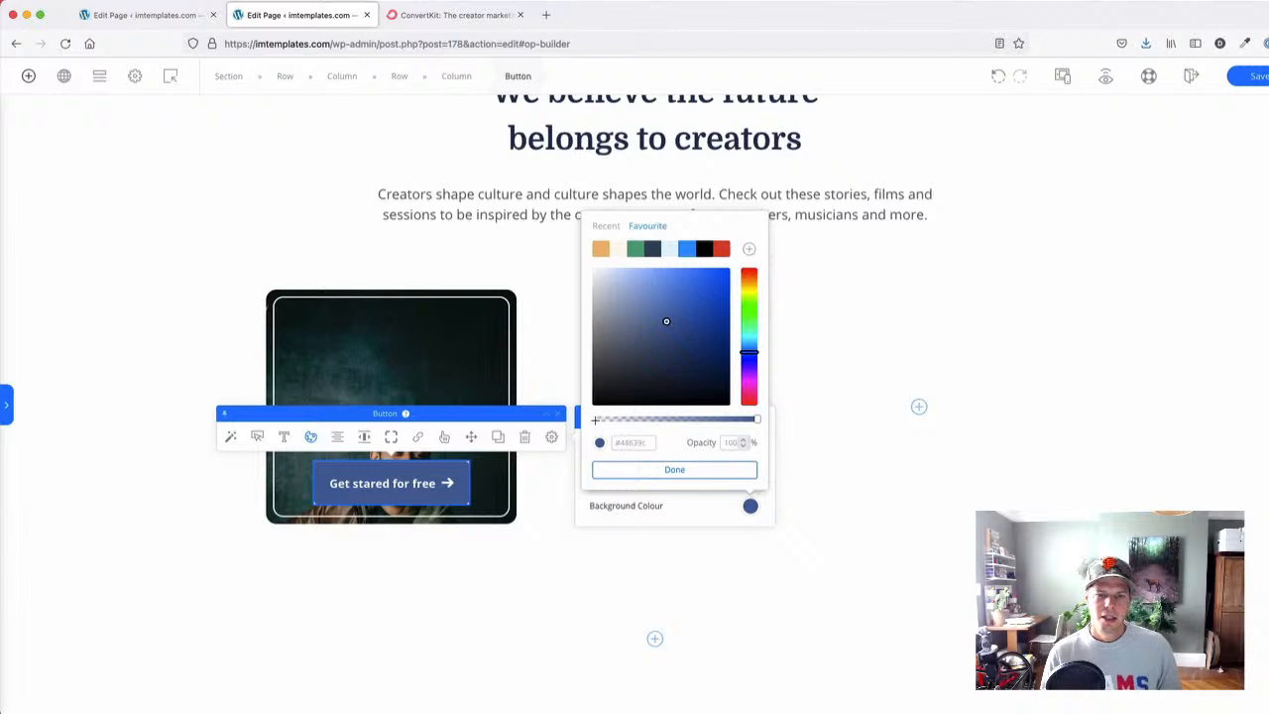
click(594, 419)
click(96, 397)
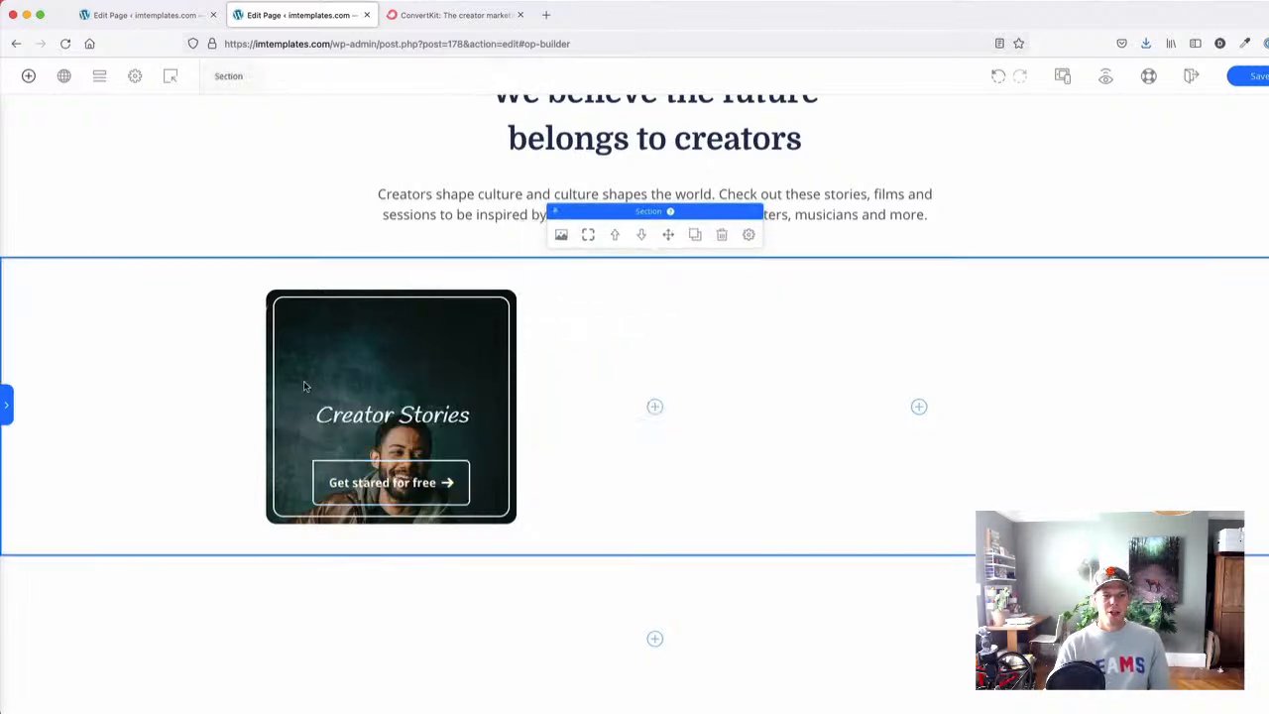
- Add much more space above the Creator Stories heading inside the white frame so the card becomes a tall portrait shape
click(354, 365)
drag(351, 352, 380, 517)
click(141, 498)
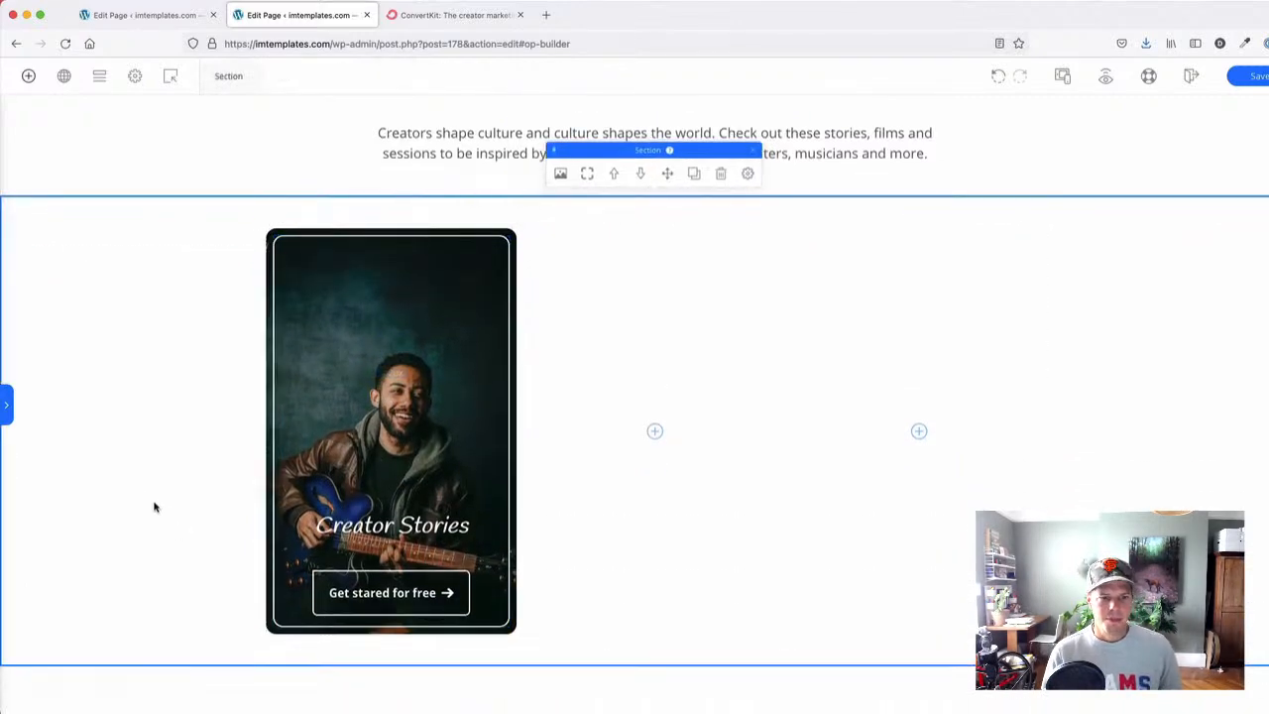
- Compare the card with the ConvertKit reference page and make the solid border of its button thinner
click(401, 14)
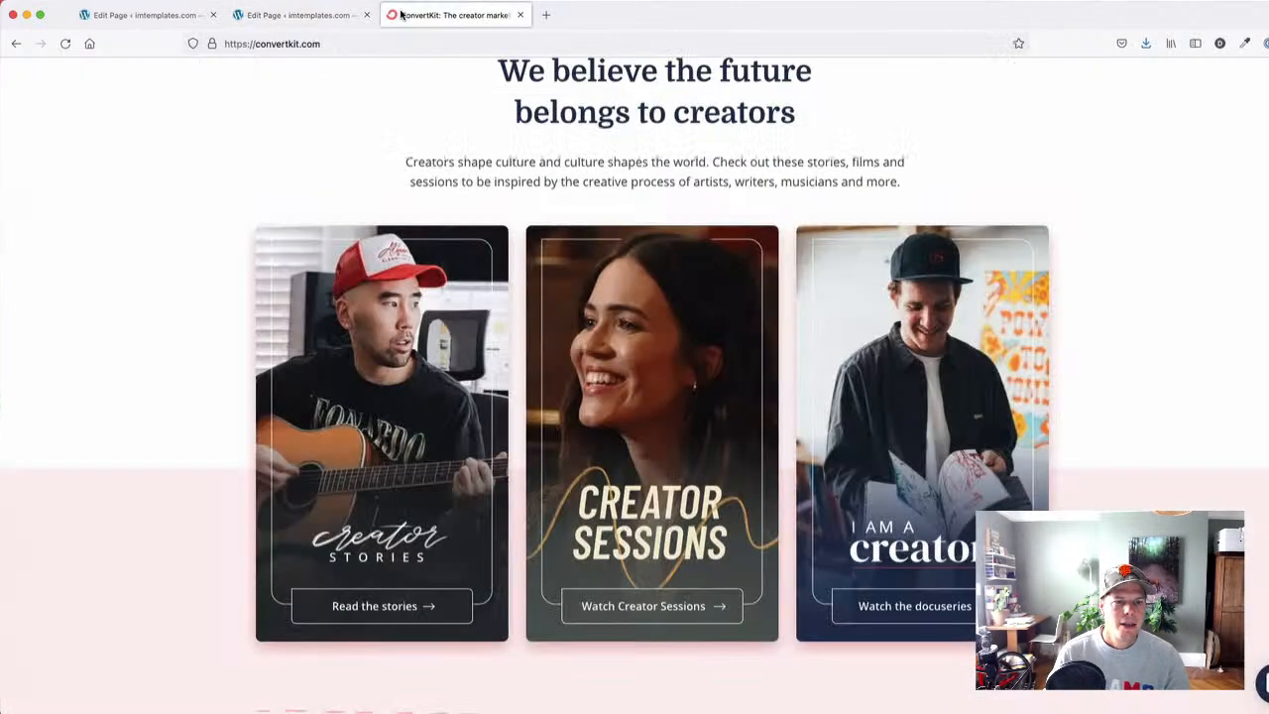
click(303, 23)
scroll(195, 473, down, 1)
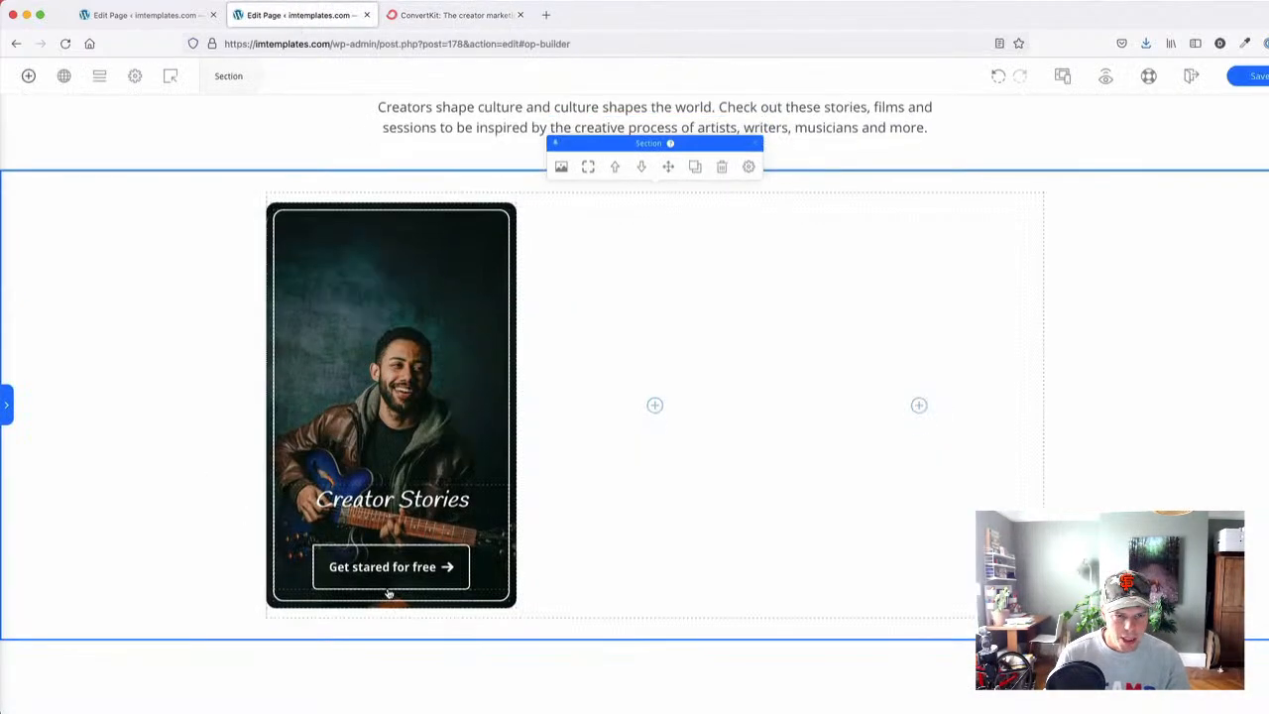
click(325, 567)
click(548, 523)
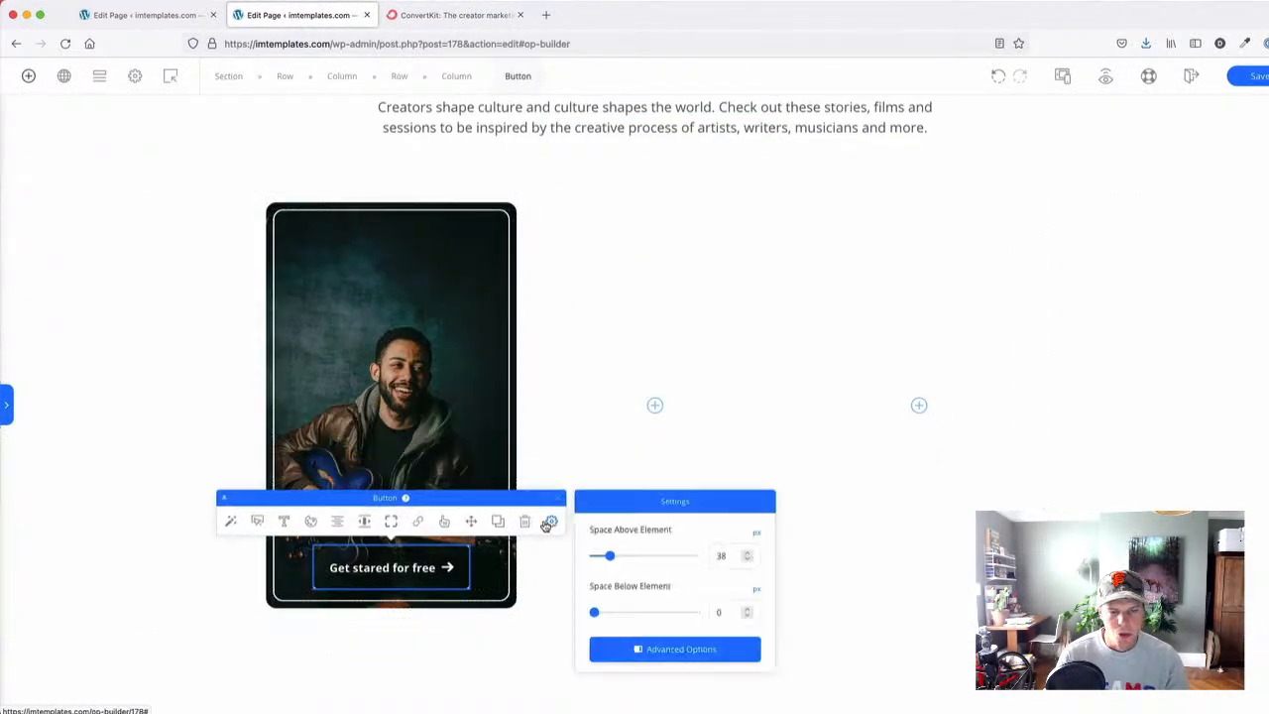
click(649, 649)
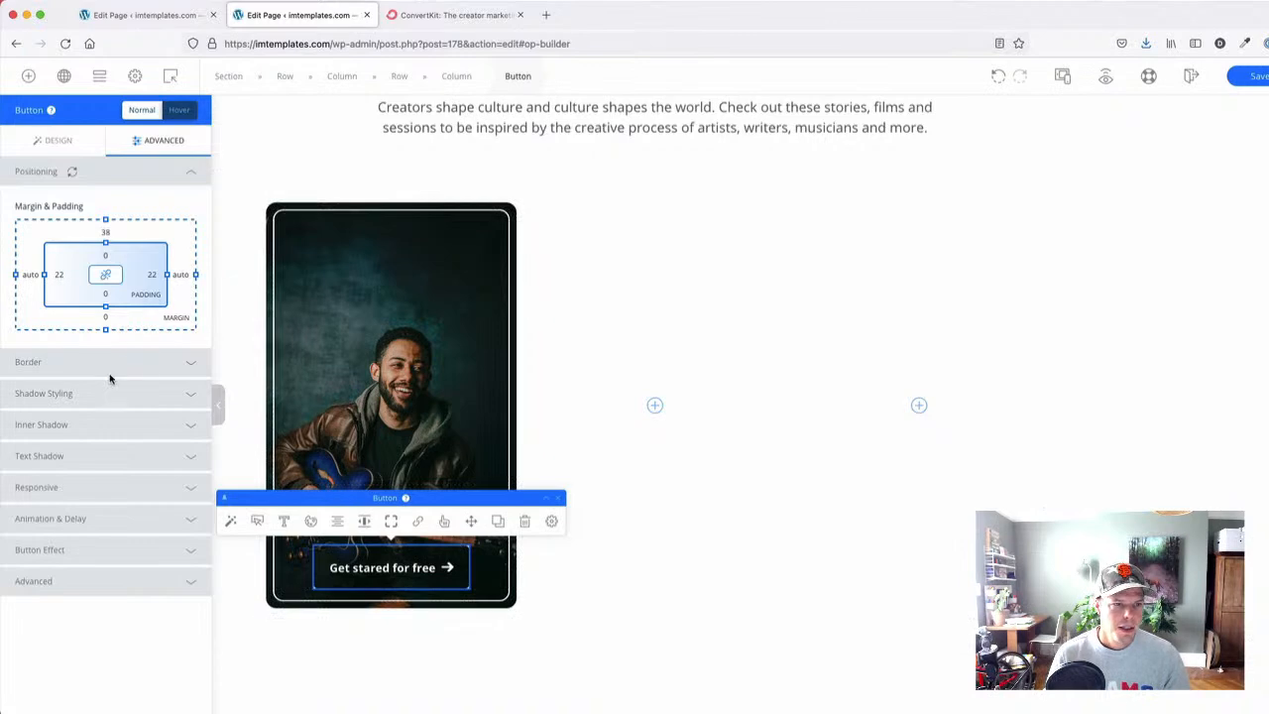
click(165, 363)
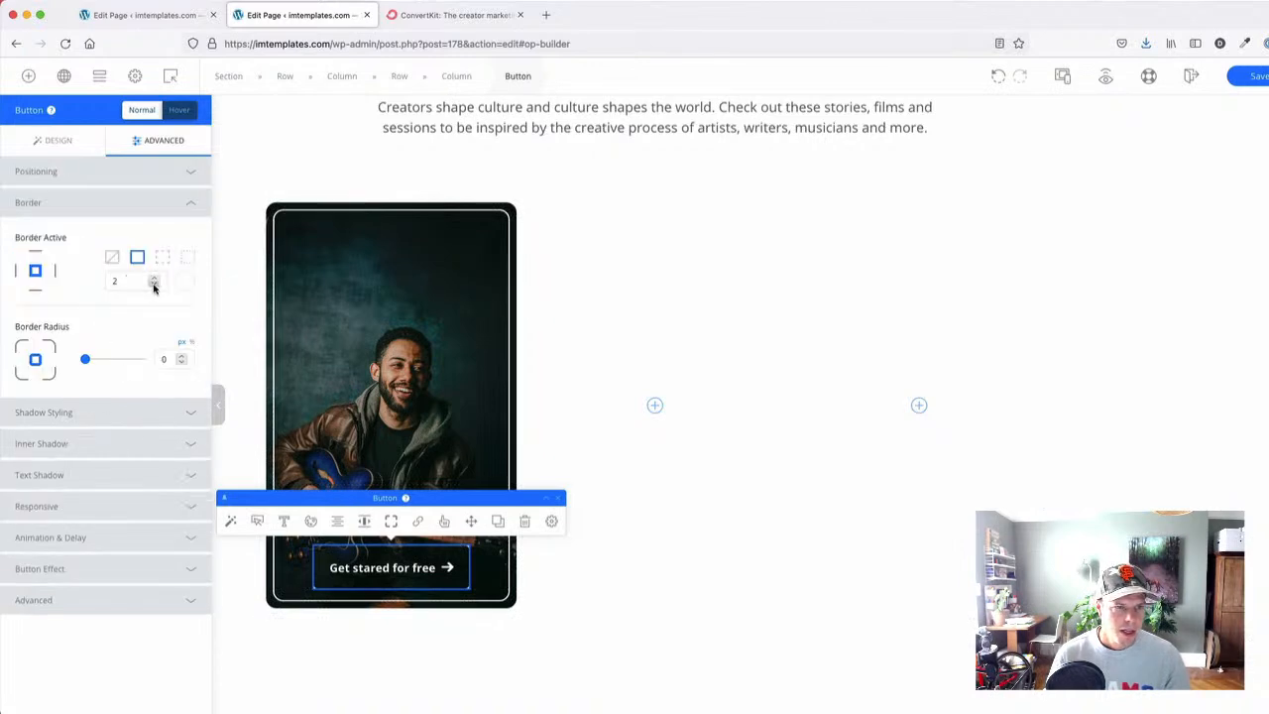
click(247, 199)
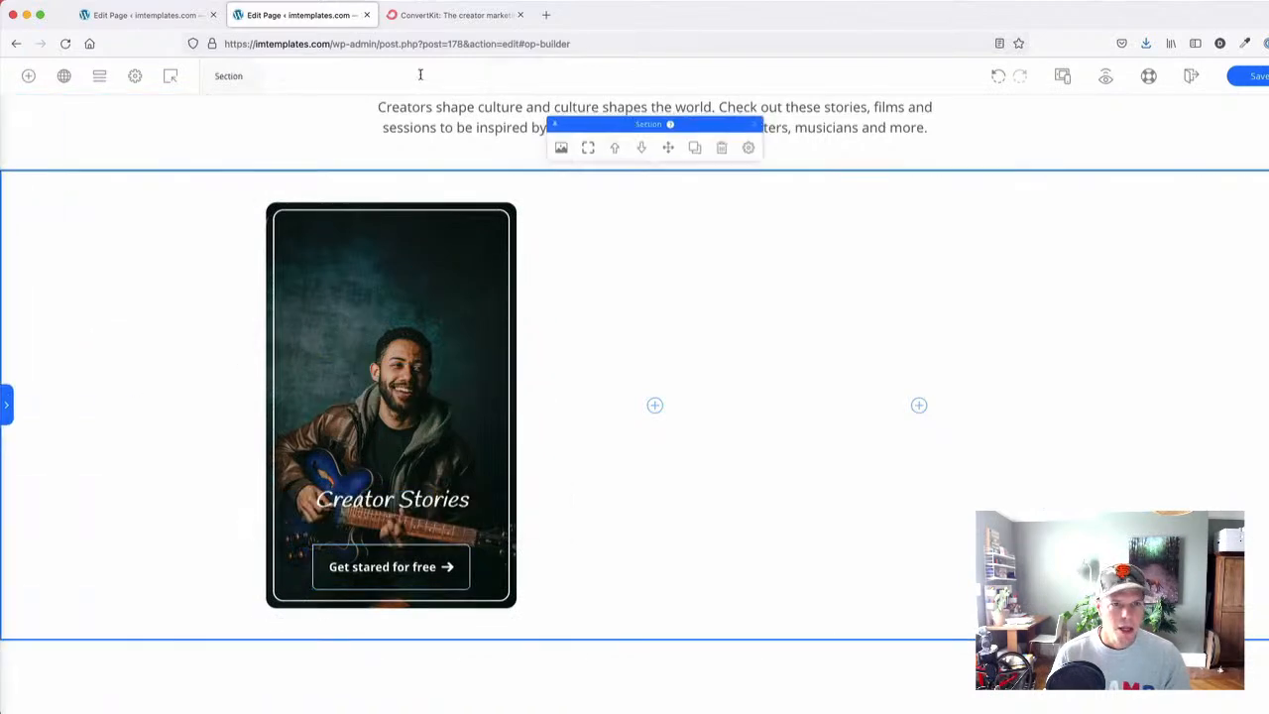
- Check the frame spacing on the ConvertKit reference cards and set the card column's padding to 20 px on all sides
click(424, 16)
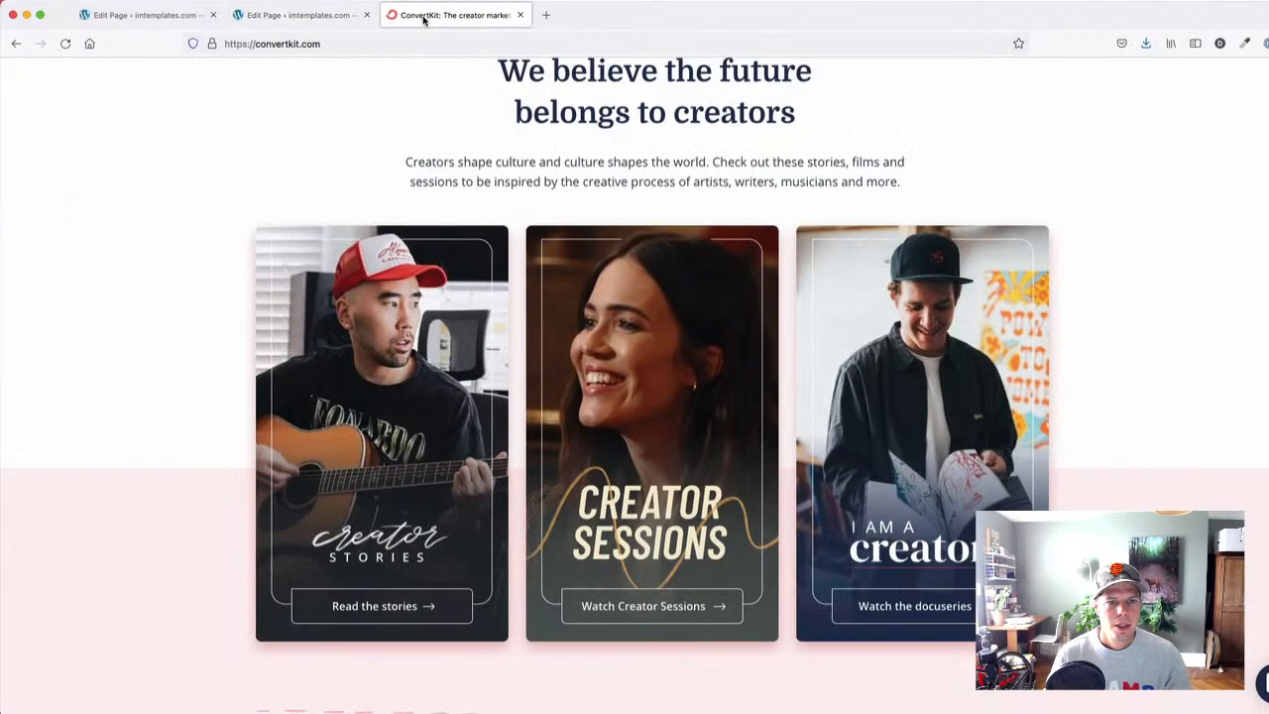
click(303, 15)
scroll(153, 428, down, 1)
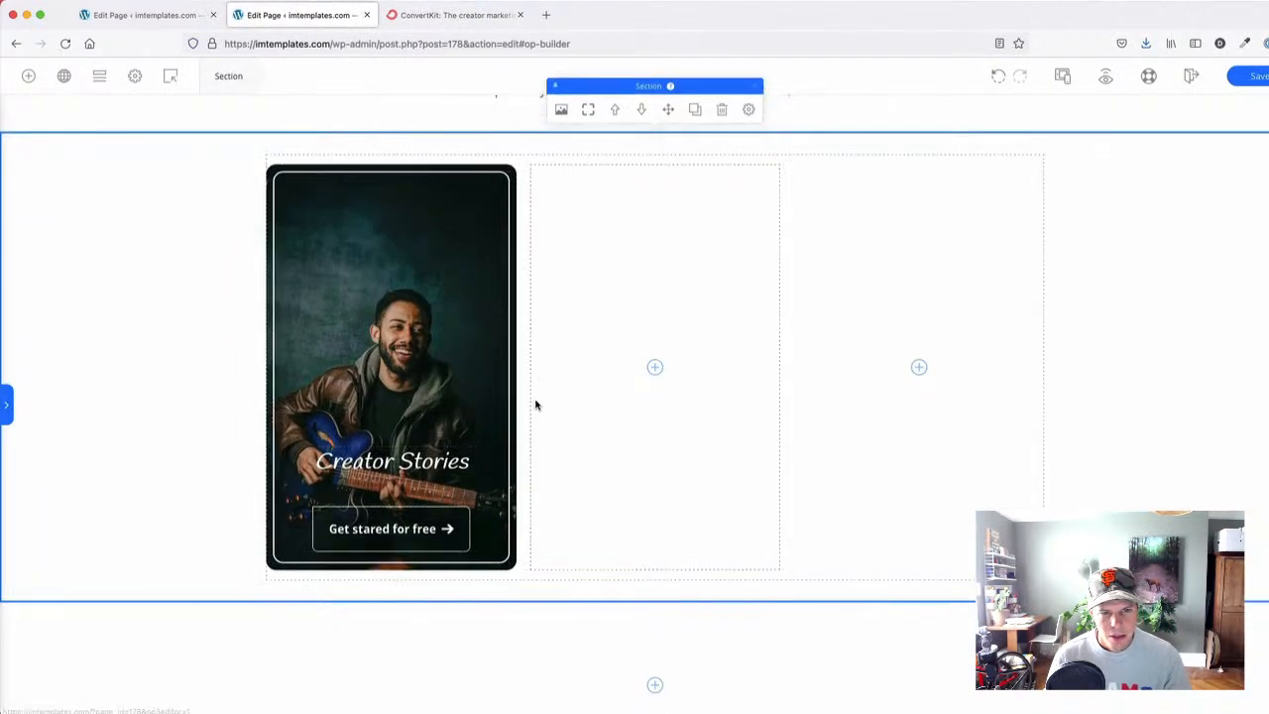
click(441, 14)
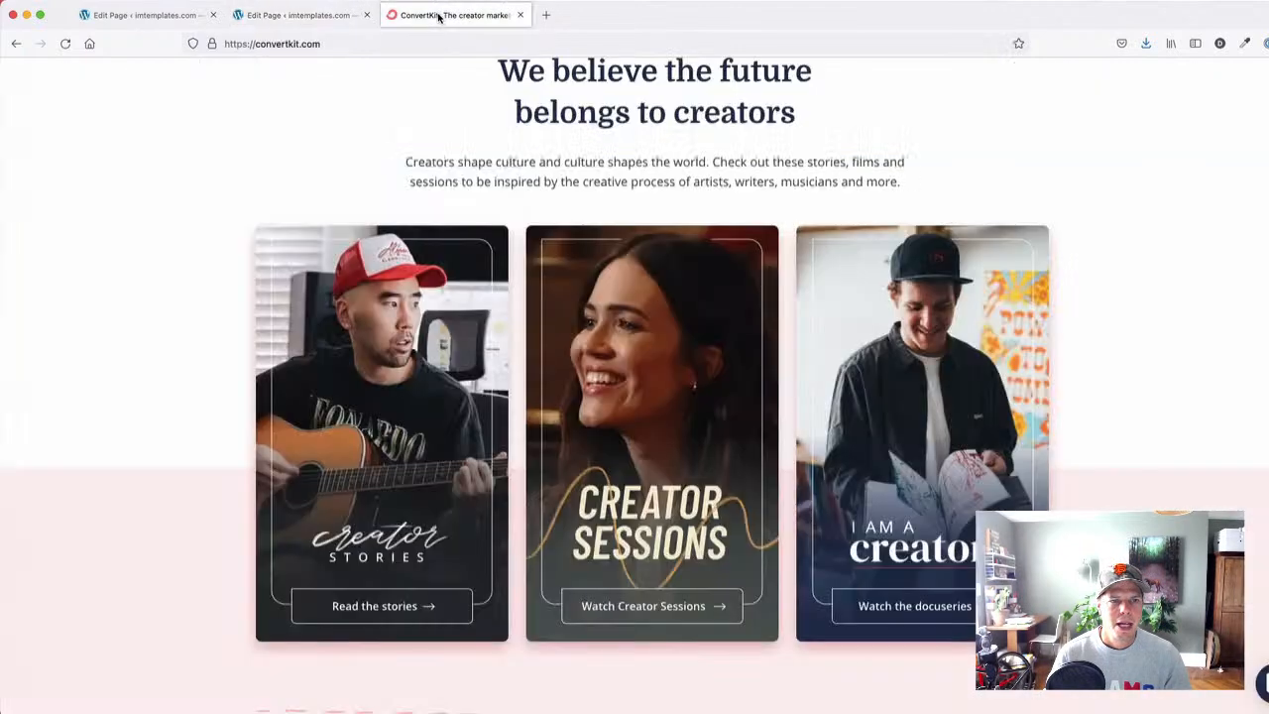
click(302, 15)
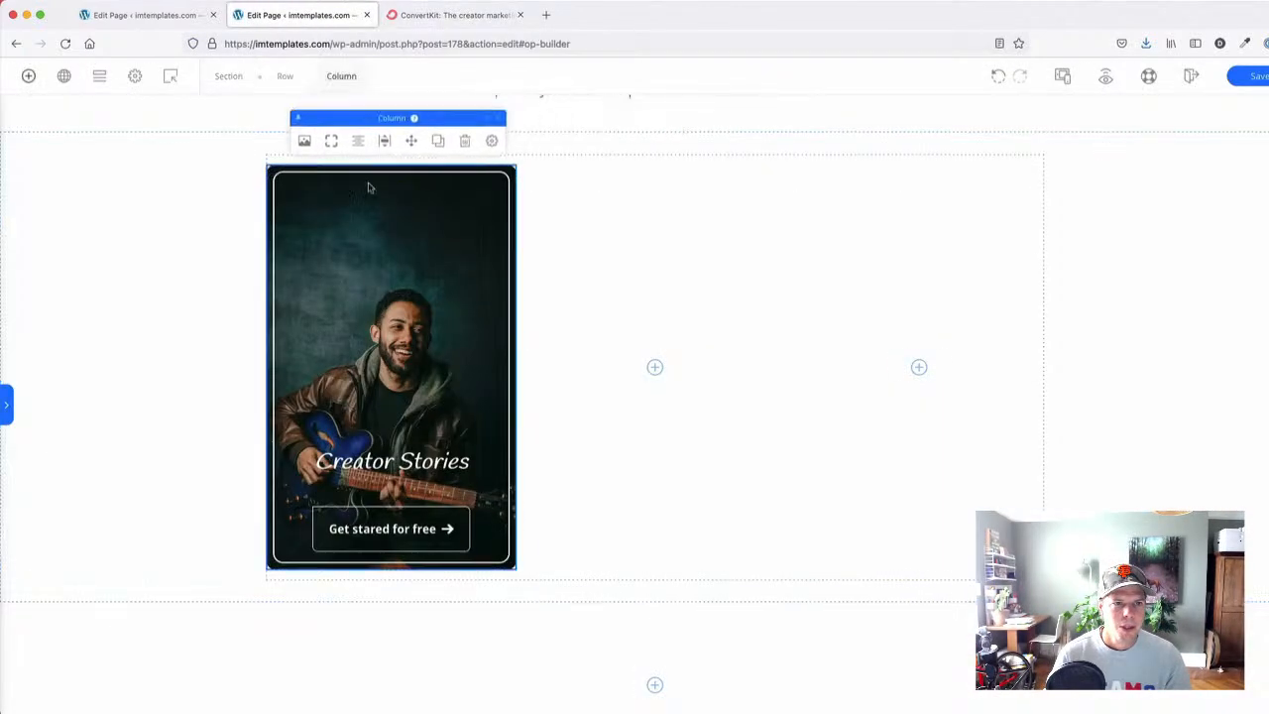
click(485, 142)
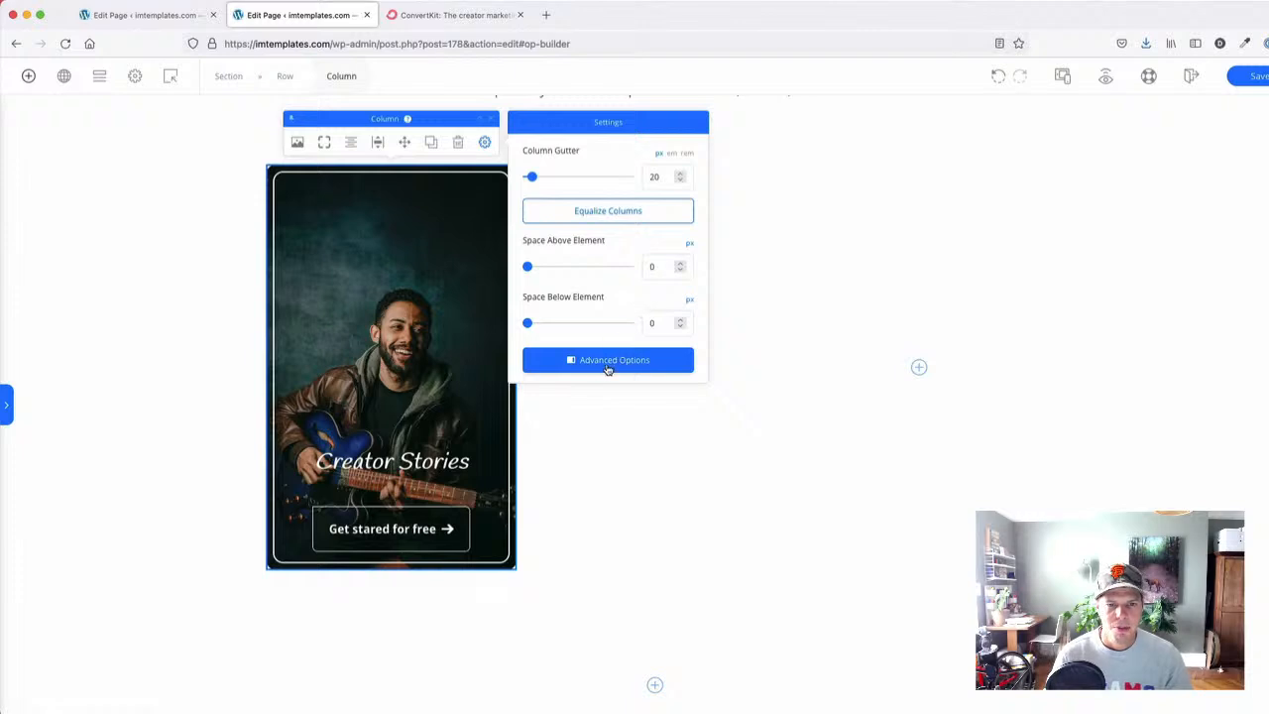
click(607, 359)
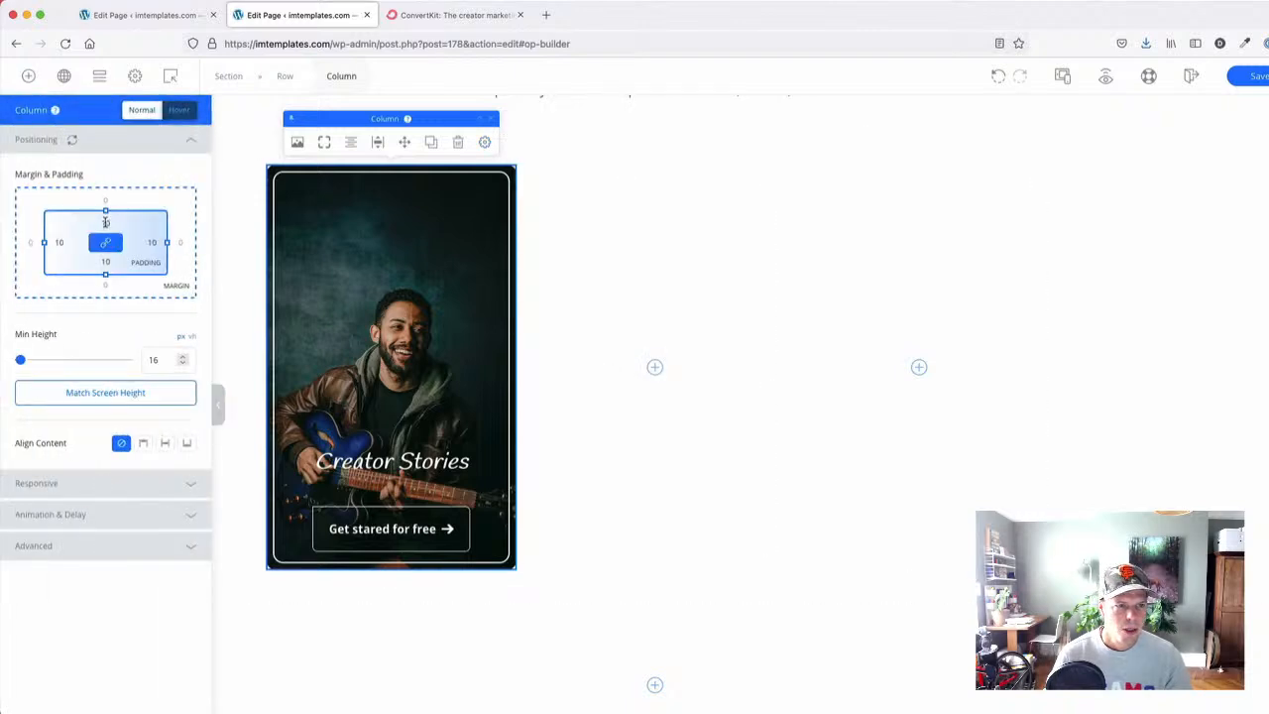
text(20)
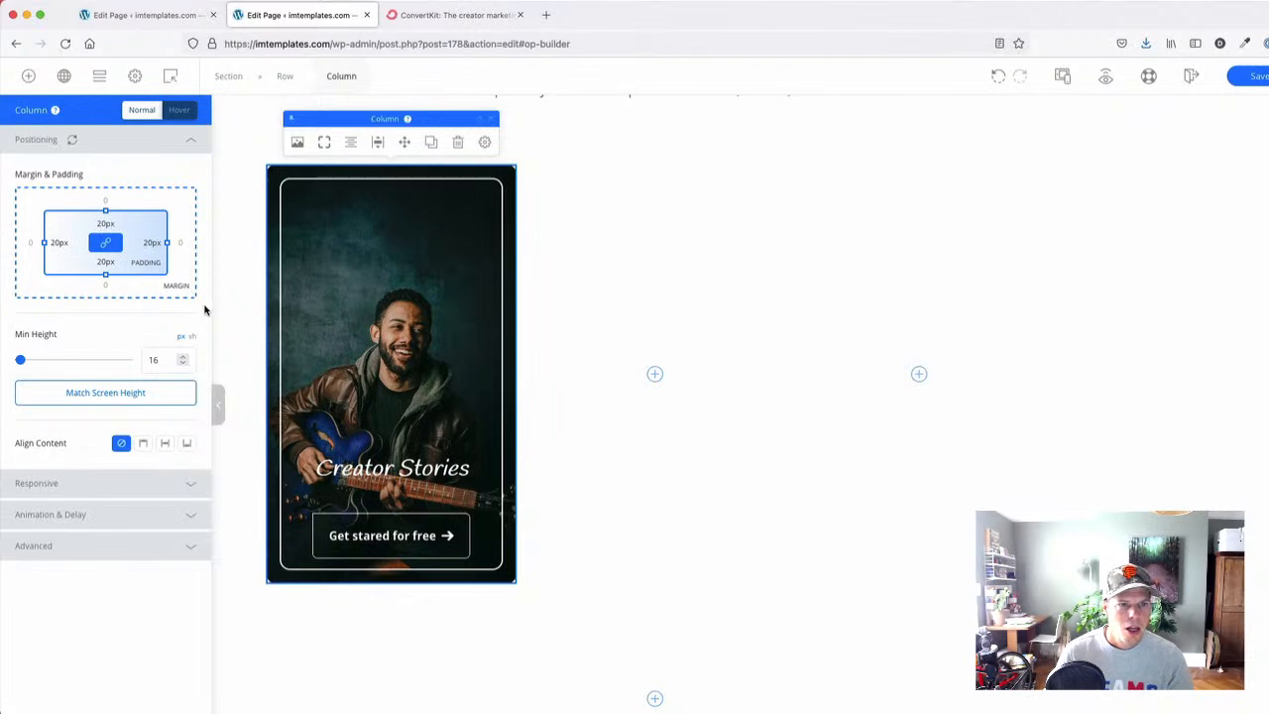
click(651, 326)
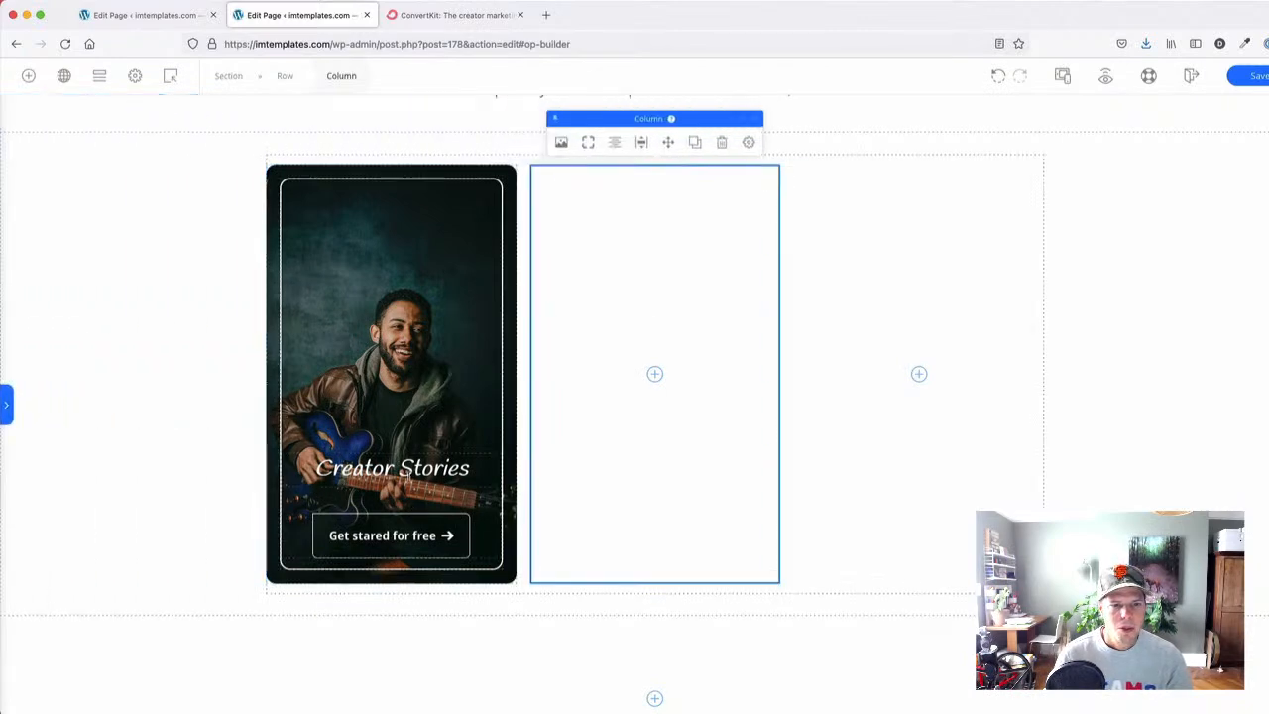
- Add a white background colour overlay at about 32% opacity to the card's column
click(440, 14)
click(297, 16)
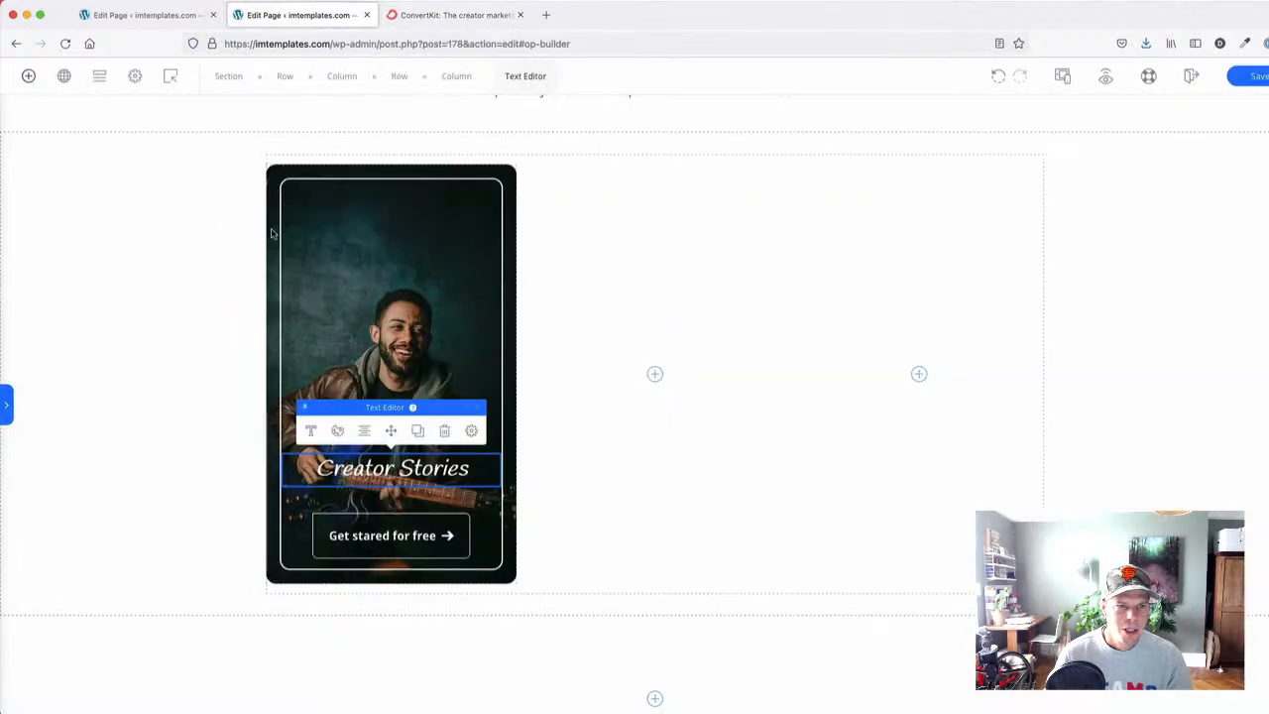
click(297, 142)
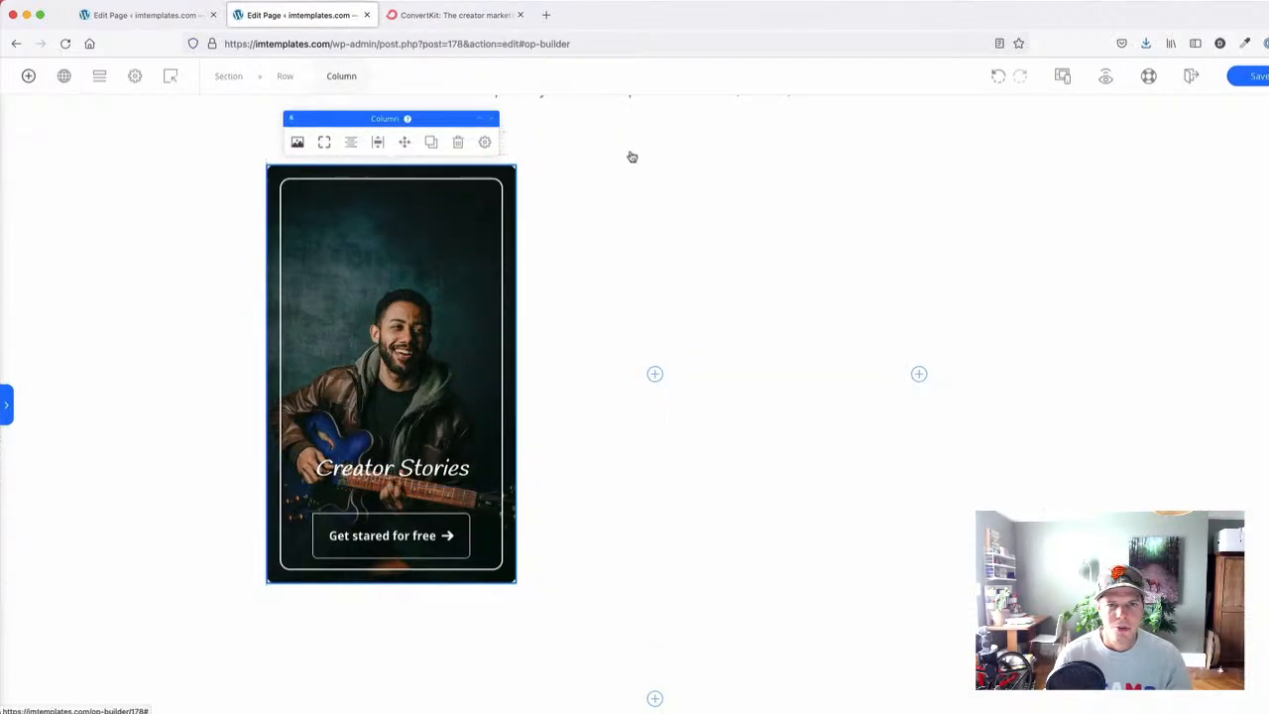
click(684, 213)
drag(530, 315, 512, 280)
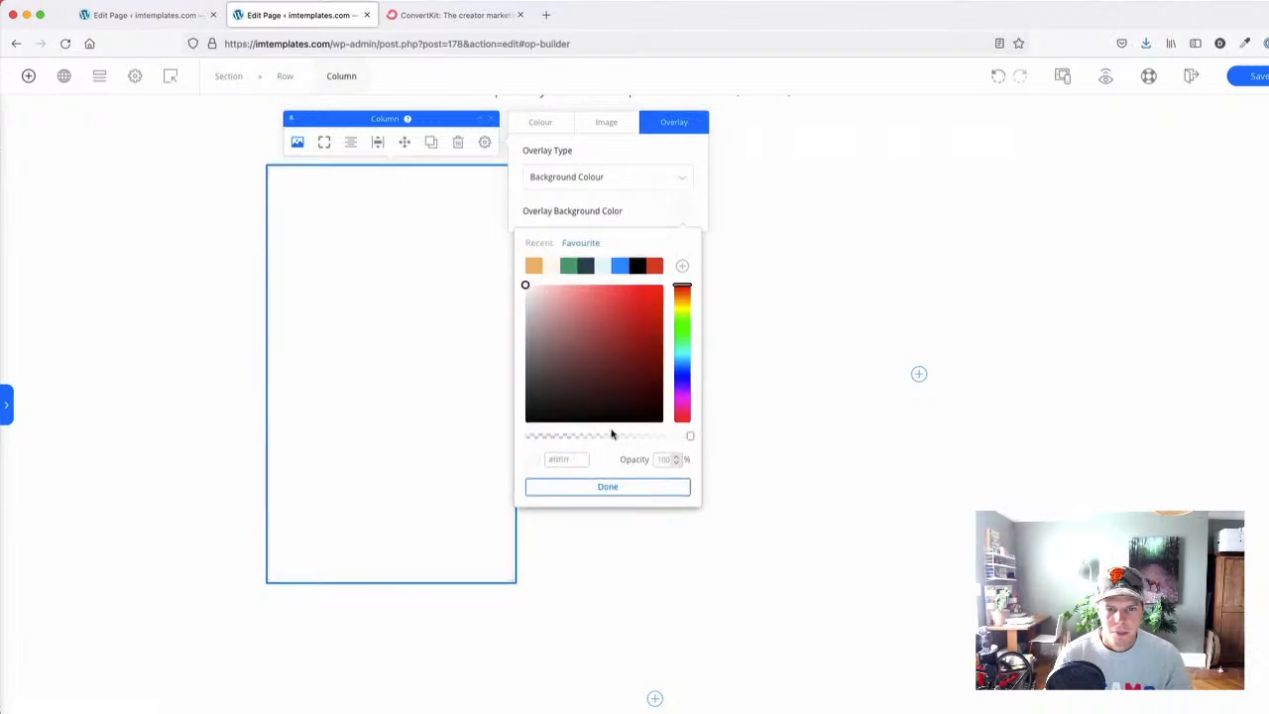
click(570, 435)
drag(570, 435, 563, 437)
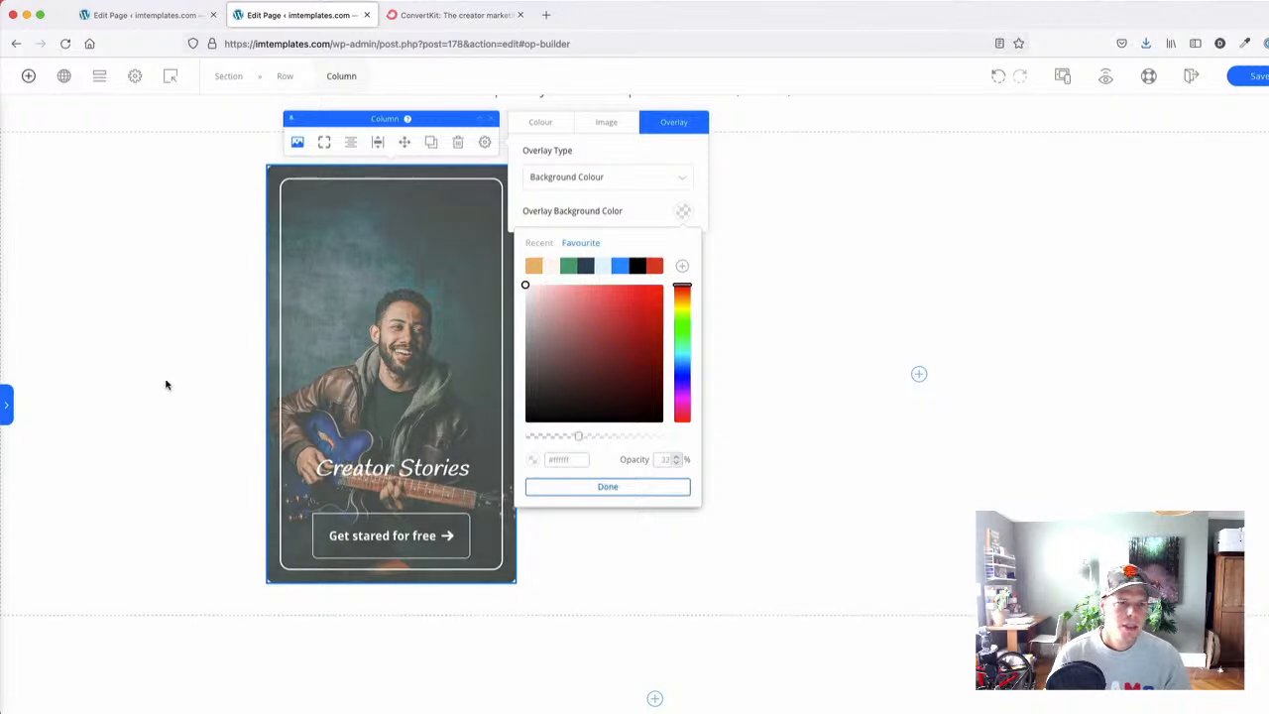
click(164, 383)
scroll(334, 413, up, 1)
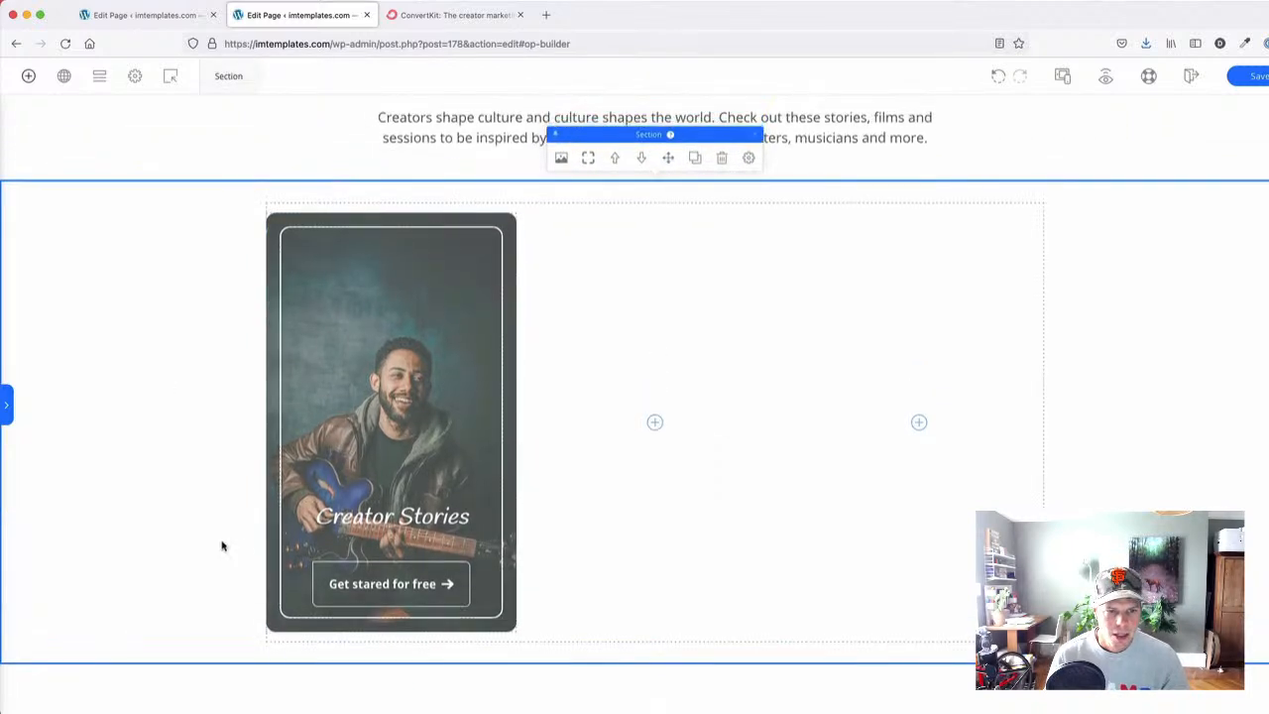
- Set the card column's hover-state overlay colour to 0% opacity
click(271, 231)
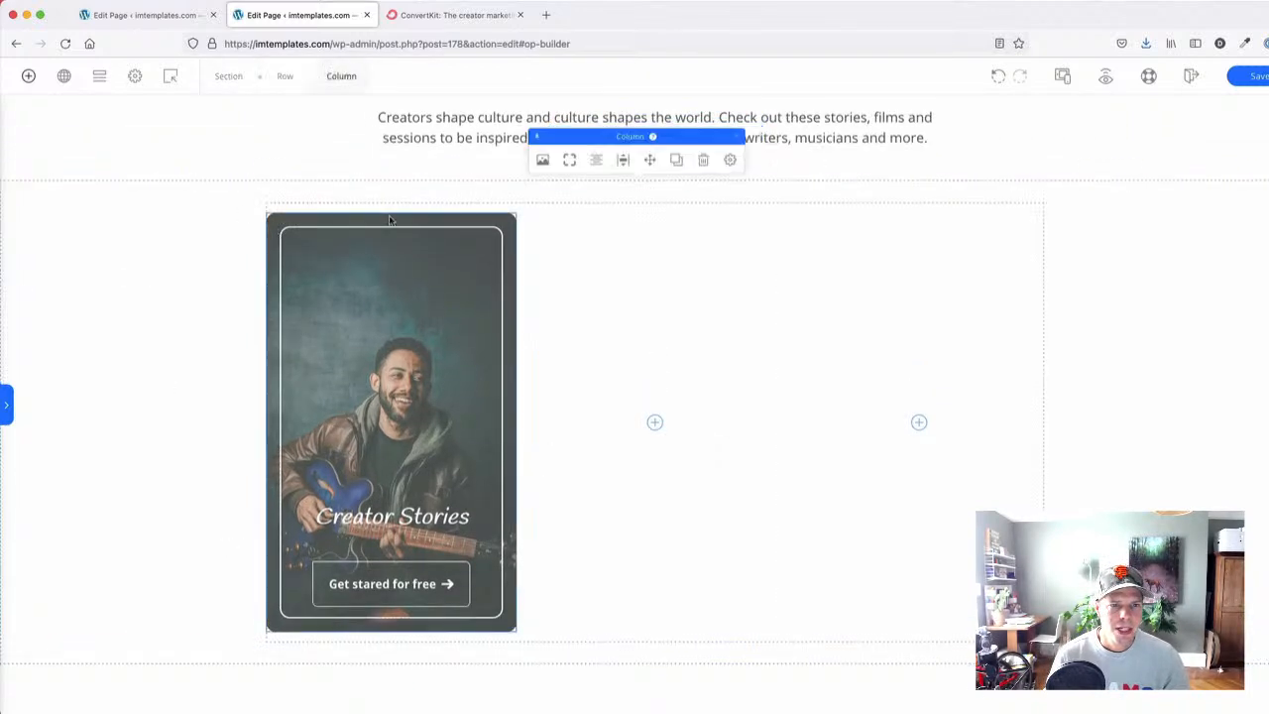
click(298, 192)
click(485, 193)
click(620, 403)
click(181, 112)
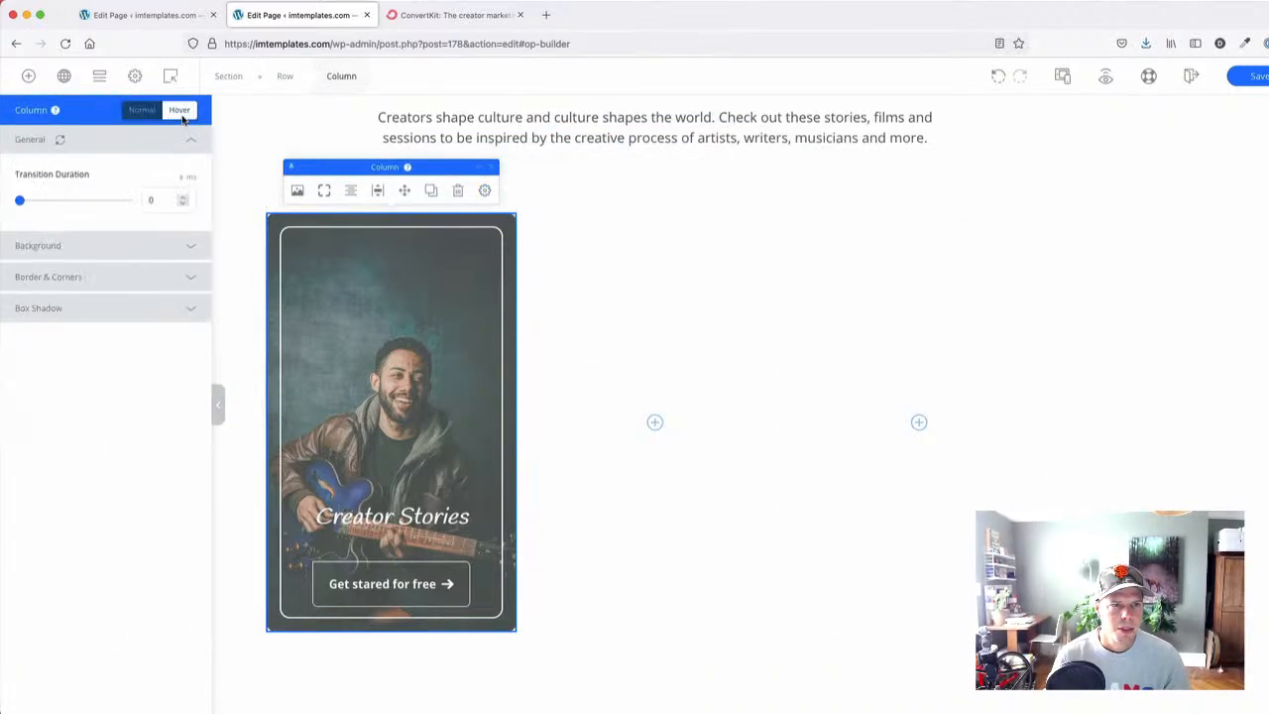
click(151, 246)
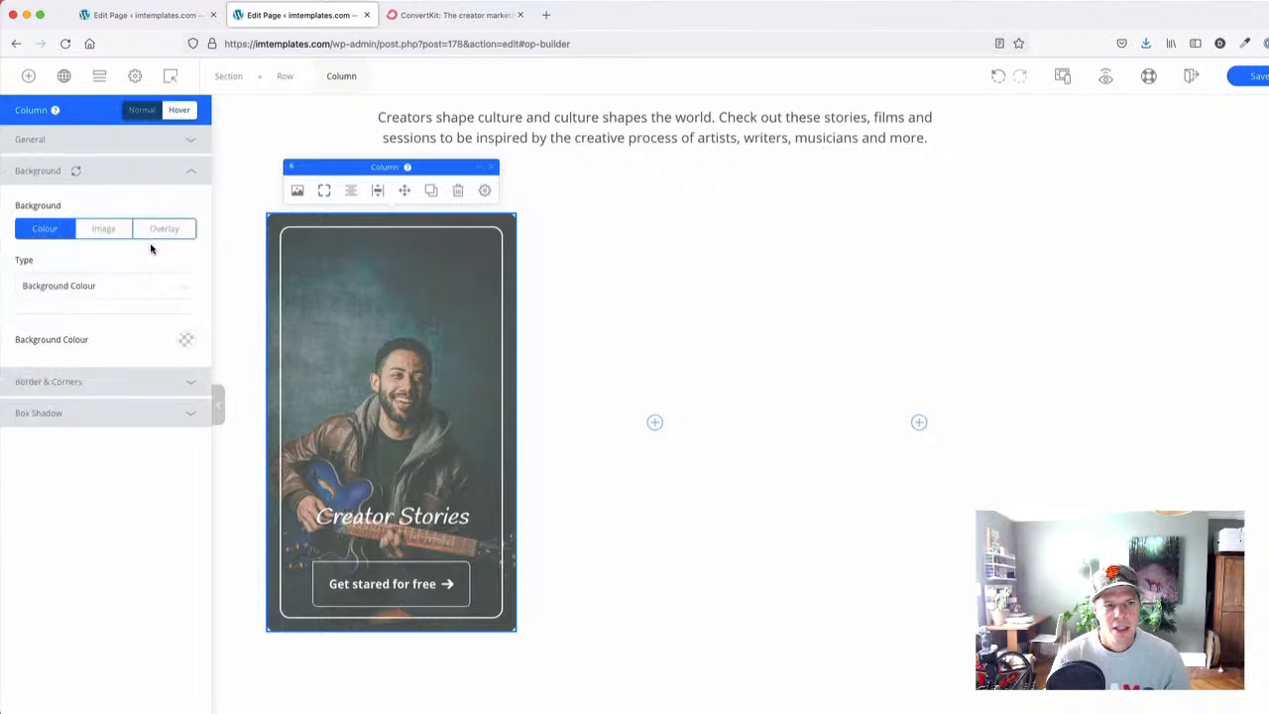
click(157, 230)
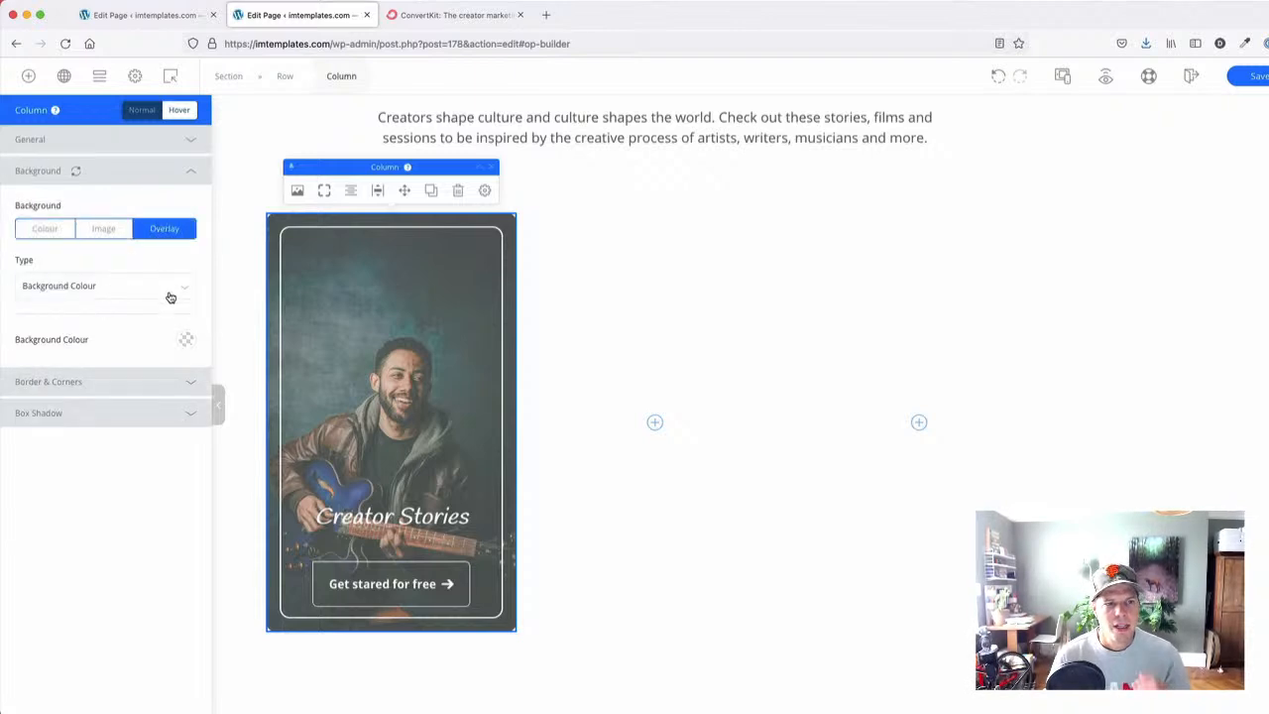
click(185, 341)
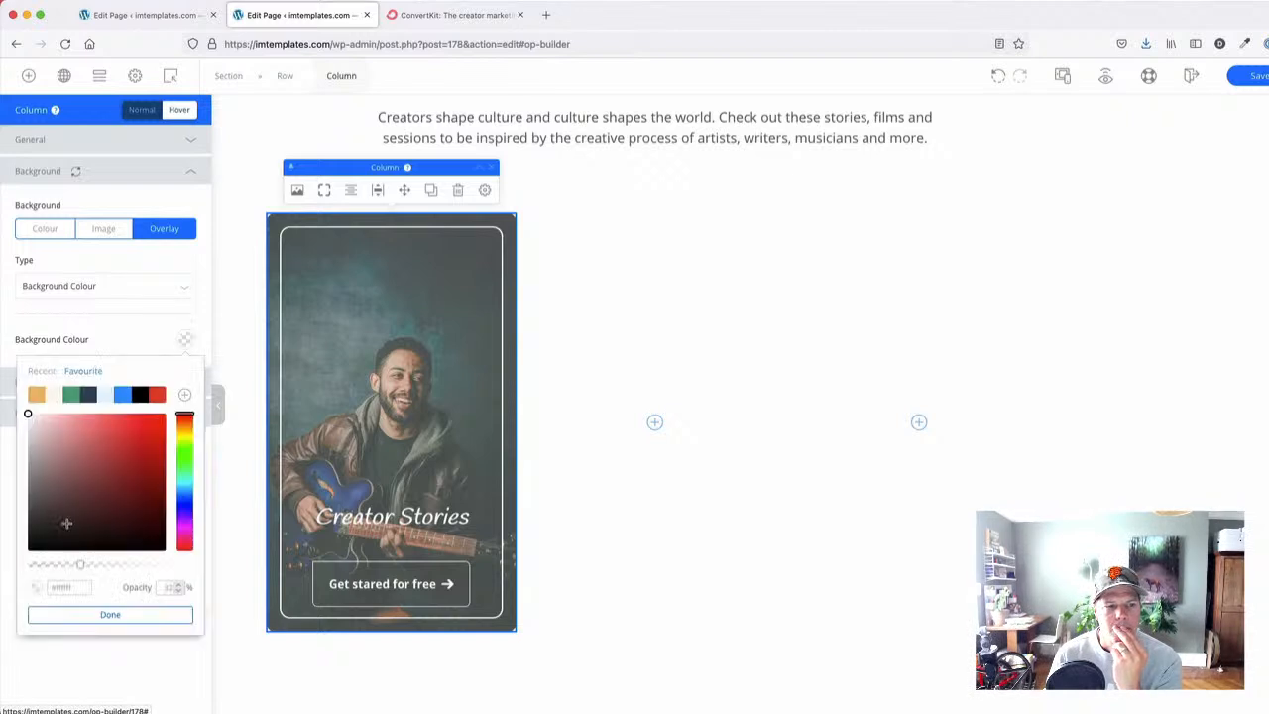
drag(13, 567, 10, 568)
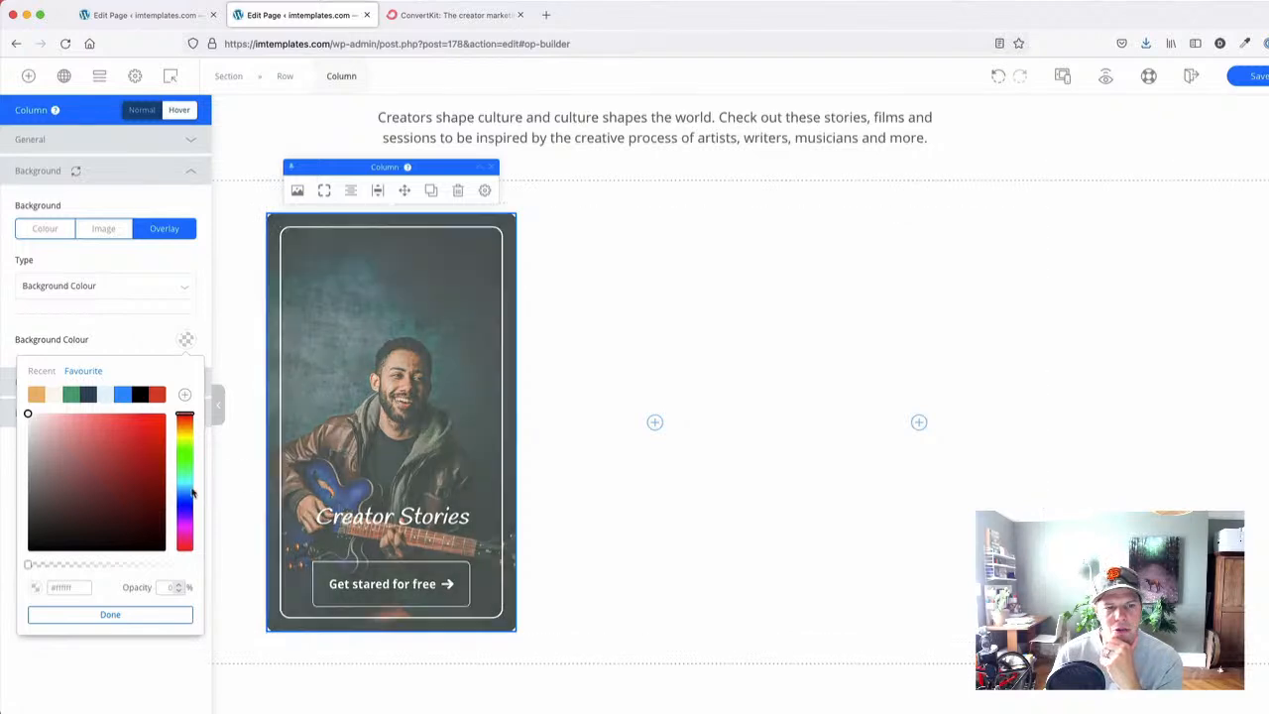
click(216, 397)
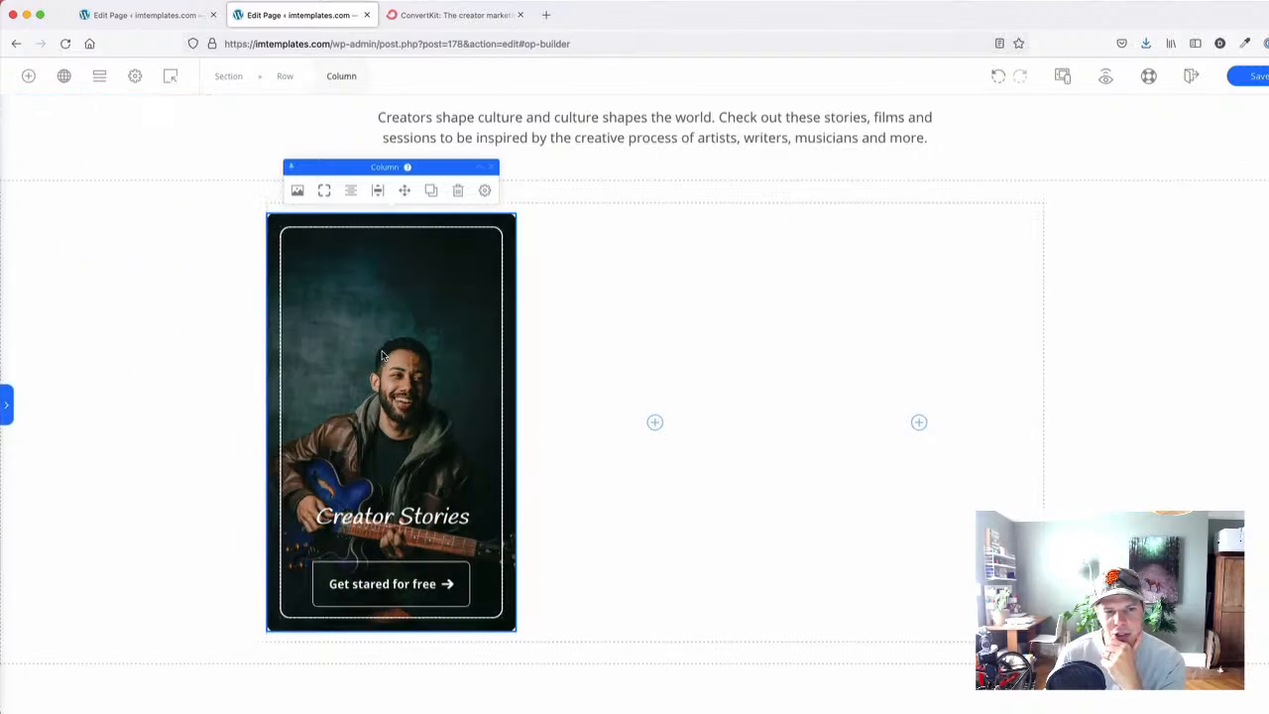
click(212, 357)
- Compare with the ConvertKit reference cards and give the card's button a negative bottom margin of about -49 px so it overlaps the frame
click(454, 15)
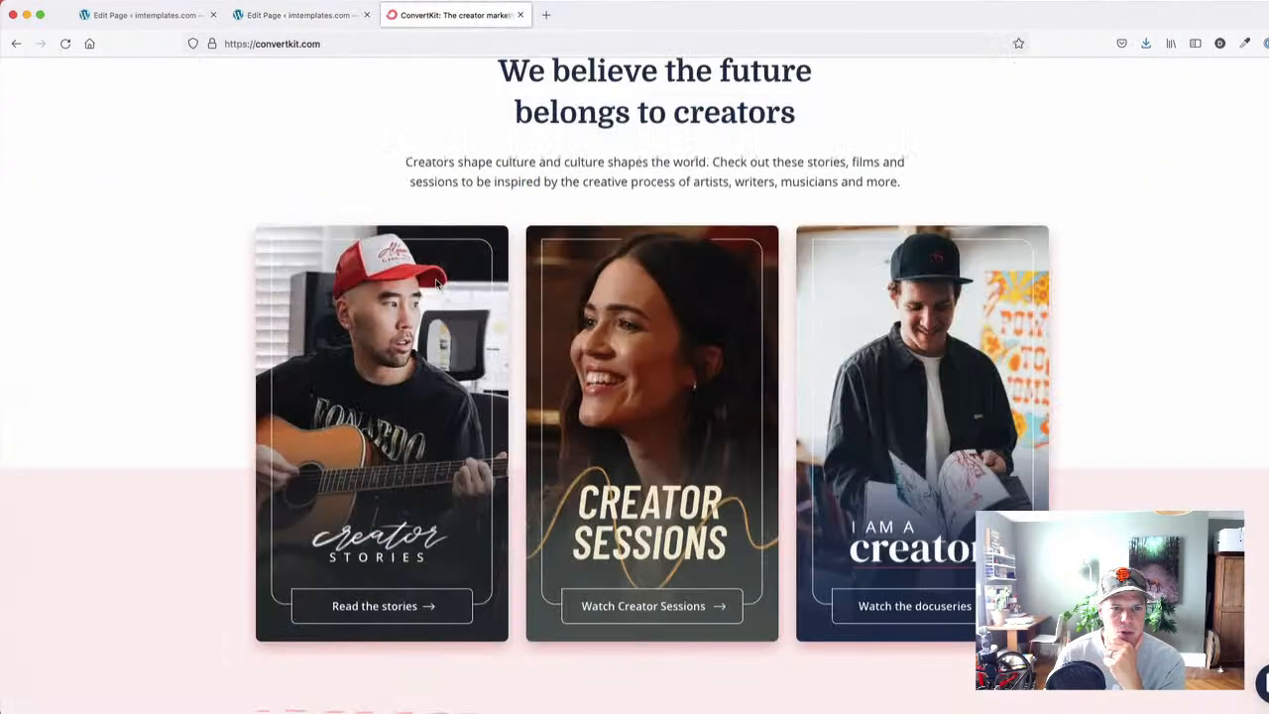
click(298, 15)
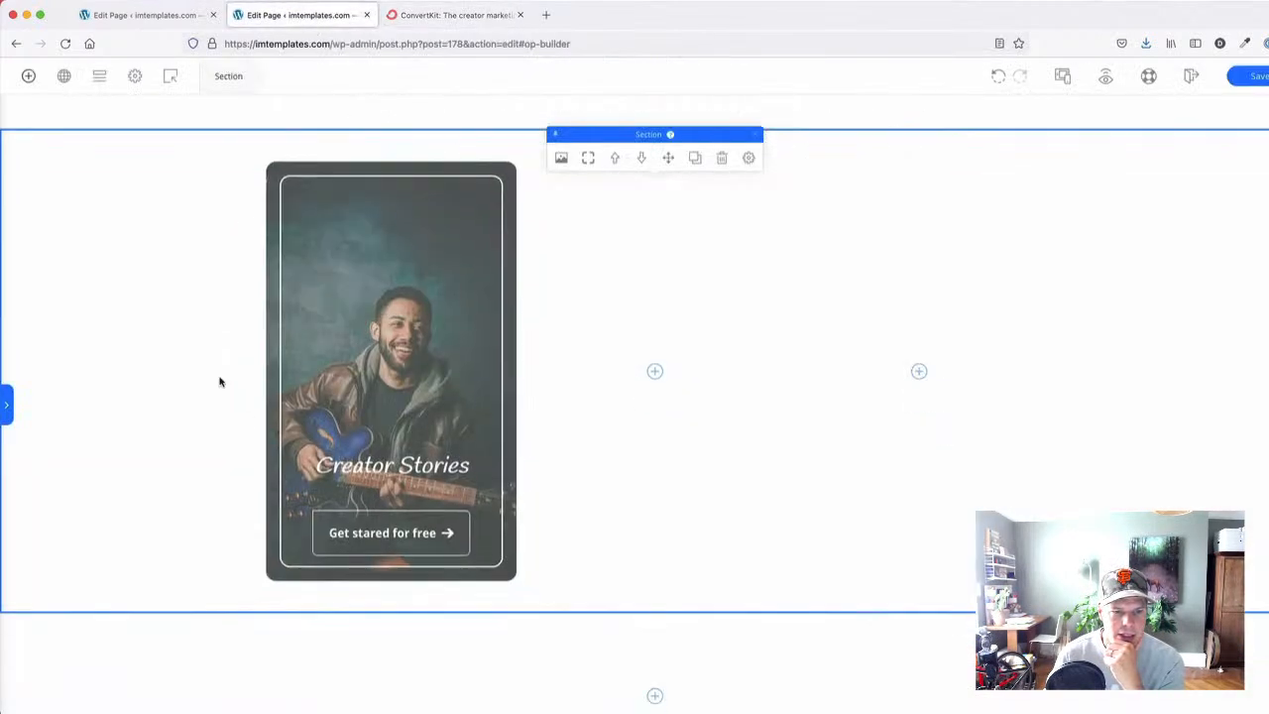
click(380, 529)
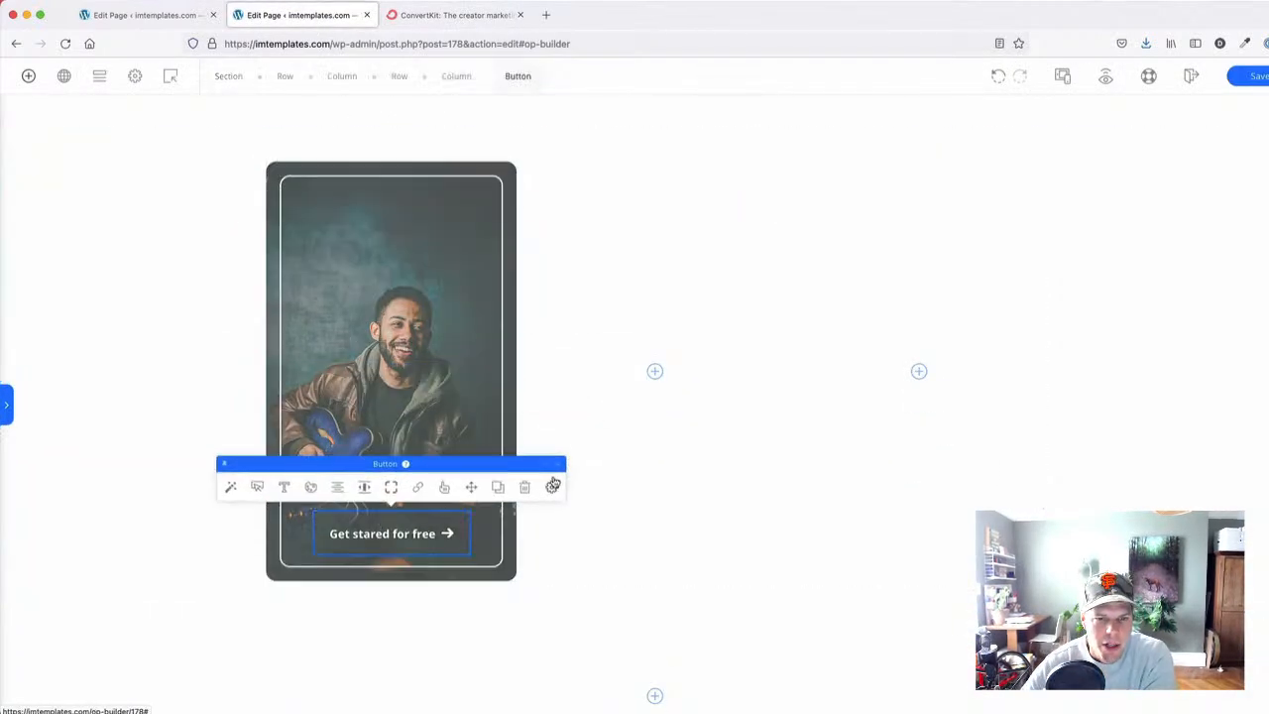
click(552, 486)
click(713, 613)
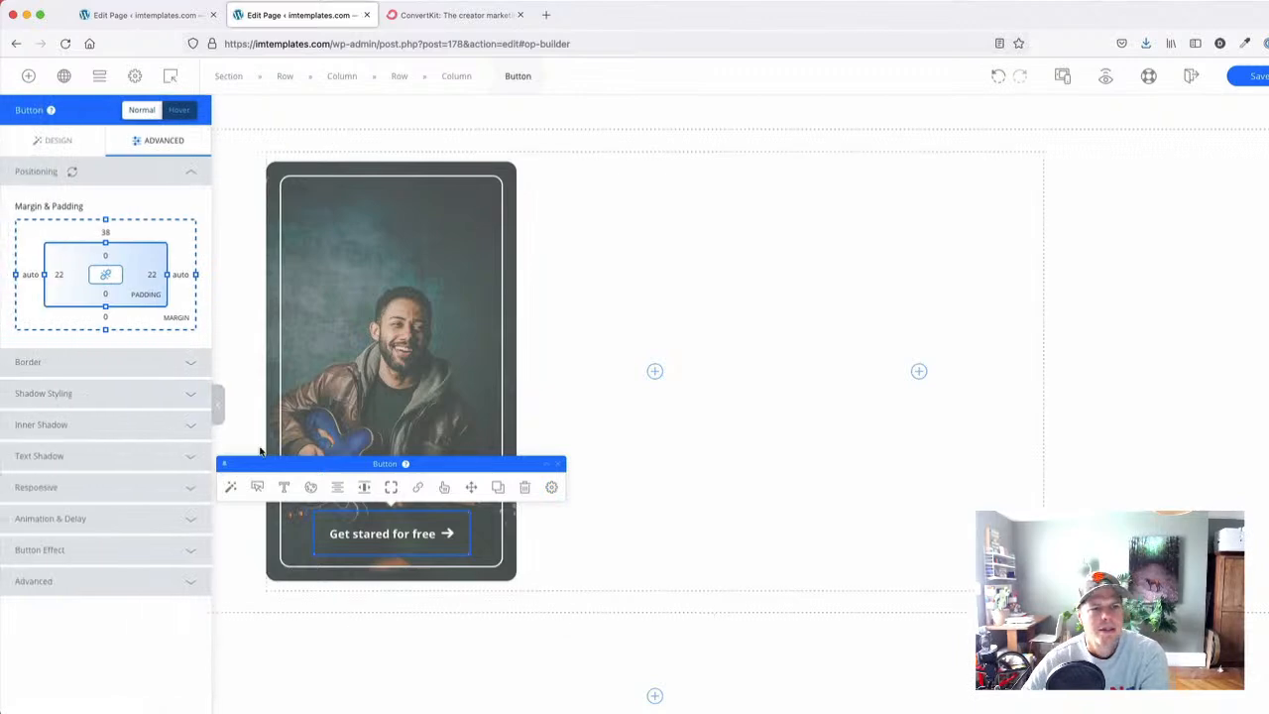
drag(108, 327, 113, 298)
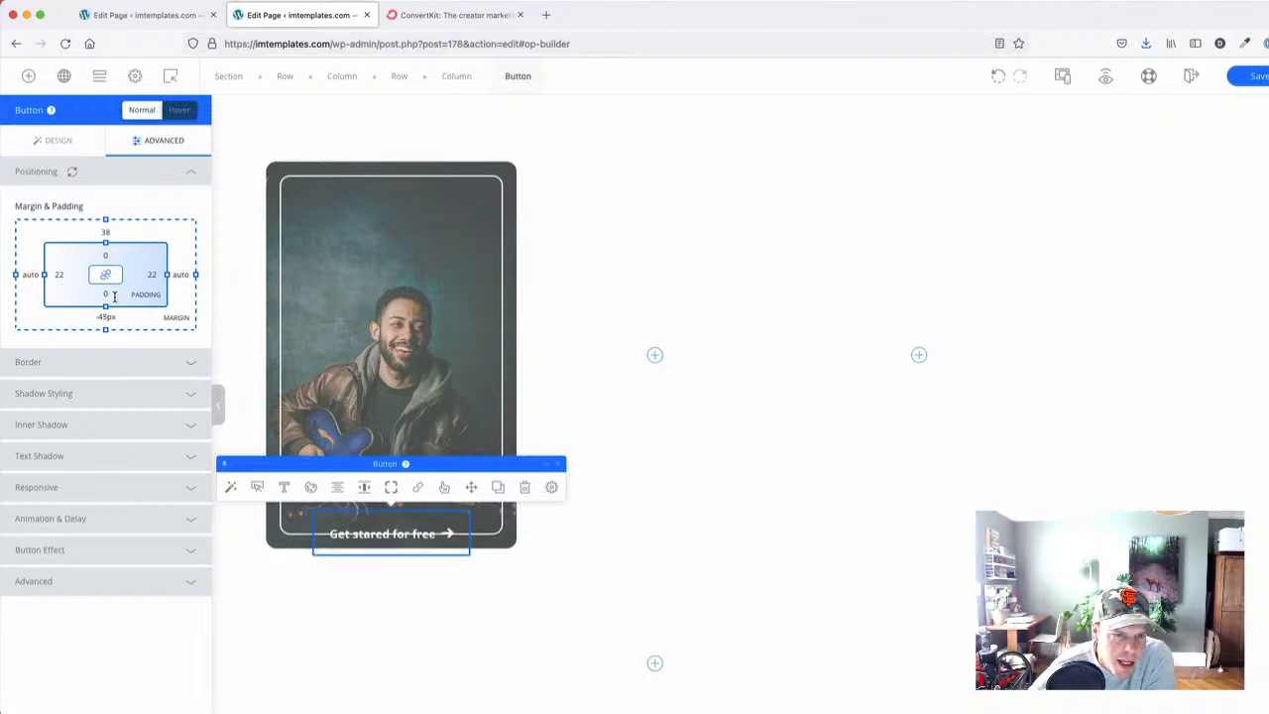
- Undo the button's negative bottom margin and check how the buttons sit over the frames on the ConvertKit reference cards
click(226, 402)
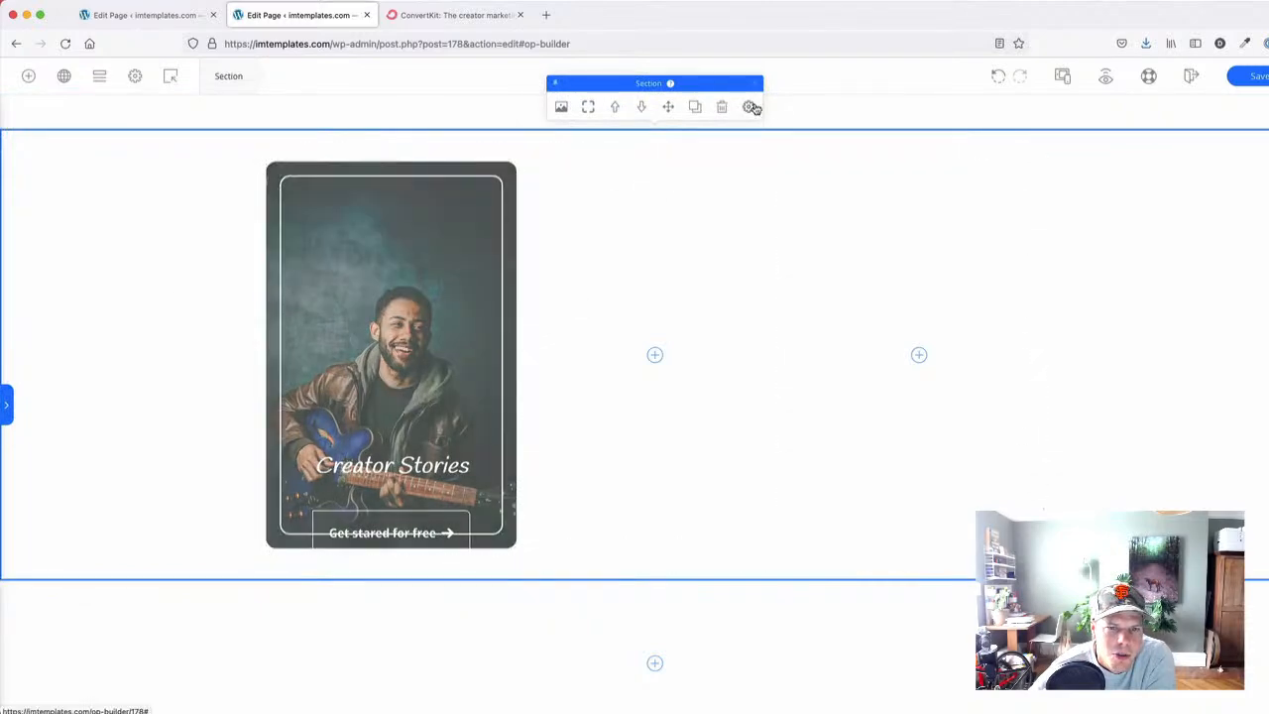
click(998, 78)
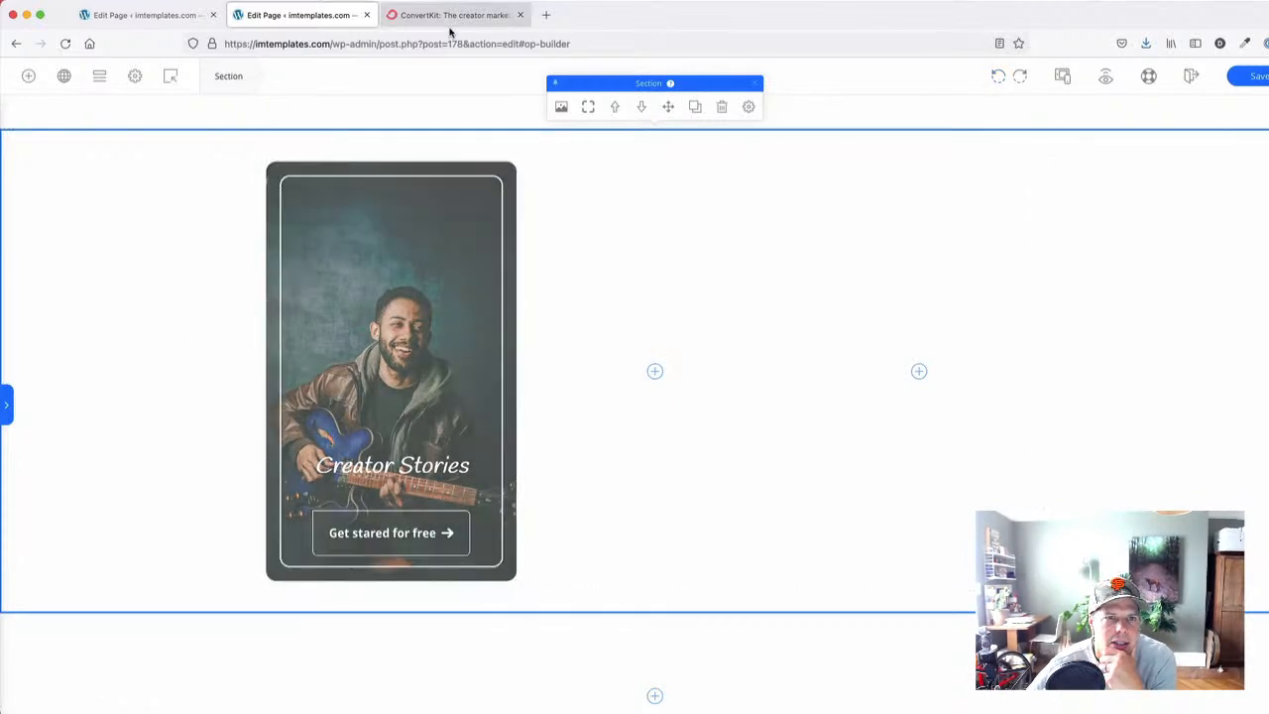
click(451, 18)
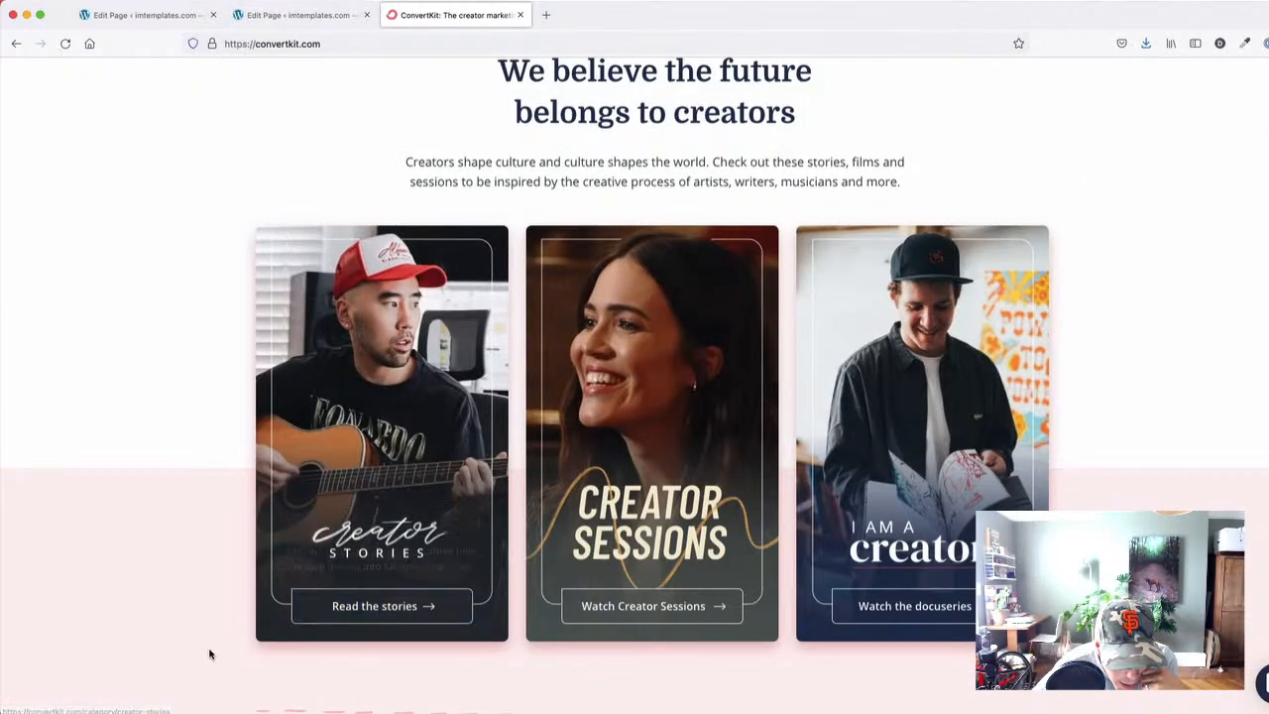
scroll(155, 639, down, 1)
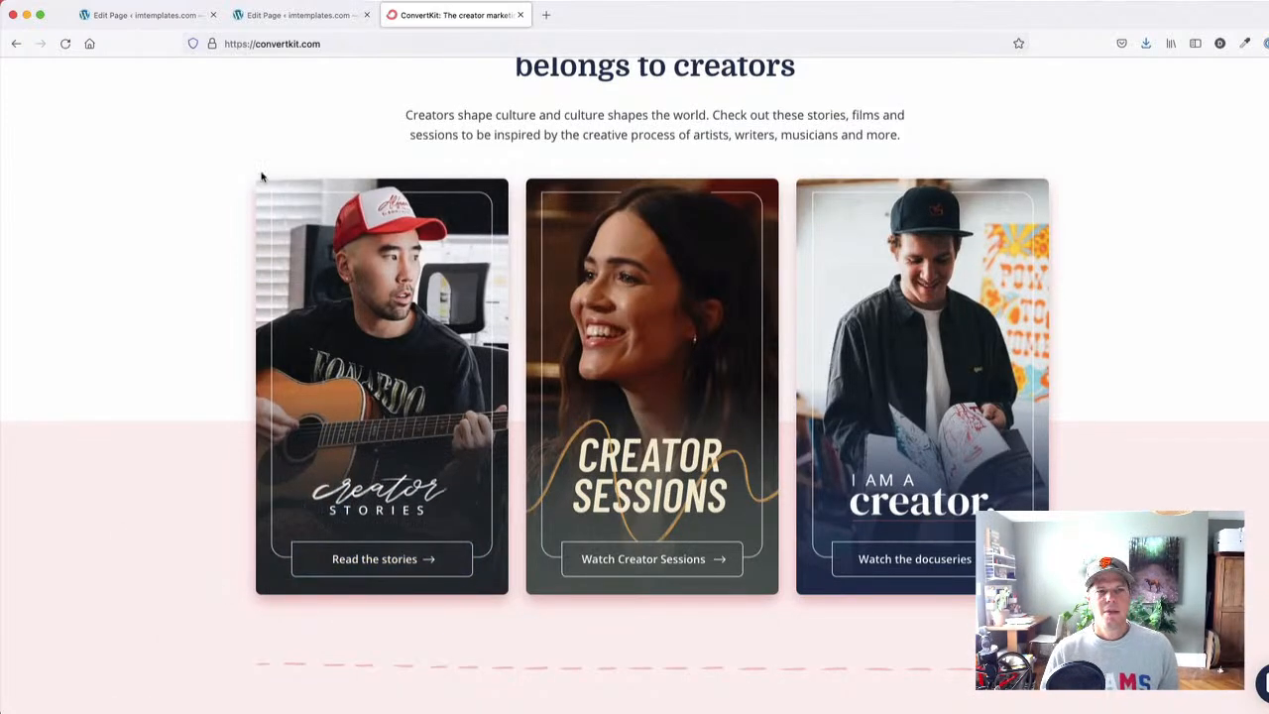
click(297, 15)
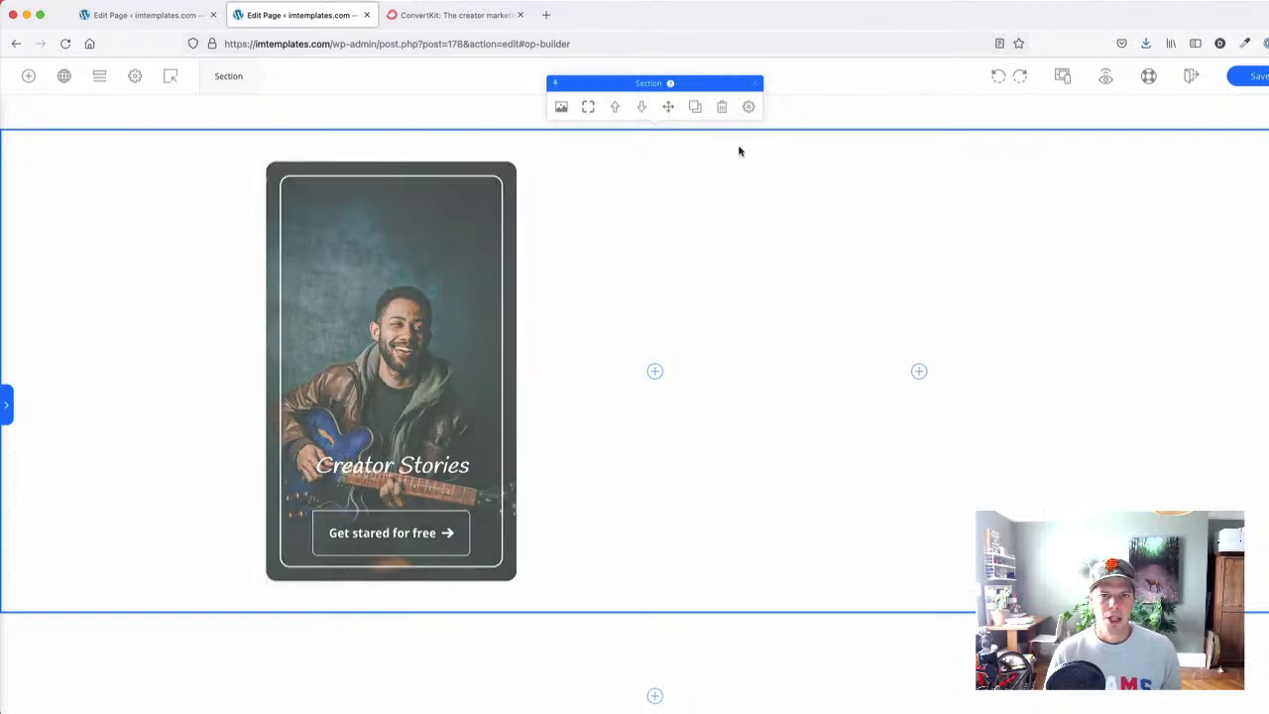
- Set the card button's hover-state background colour to the dark navy favourite swatch
click(445, 534)
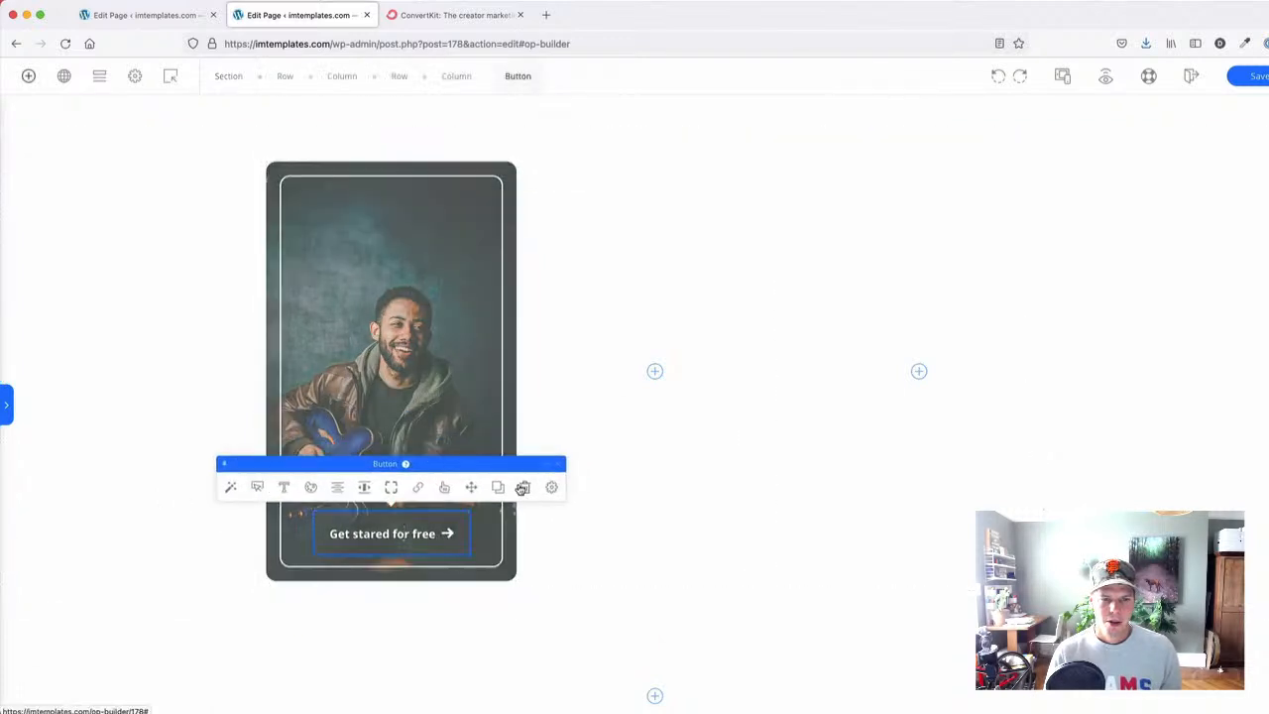
click(553, 488)
click(676, 613)
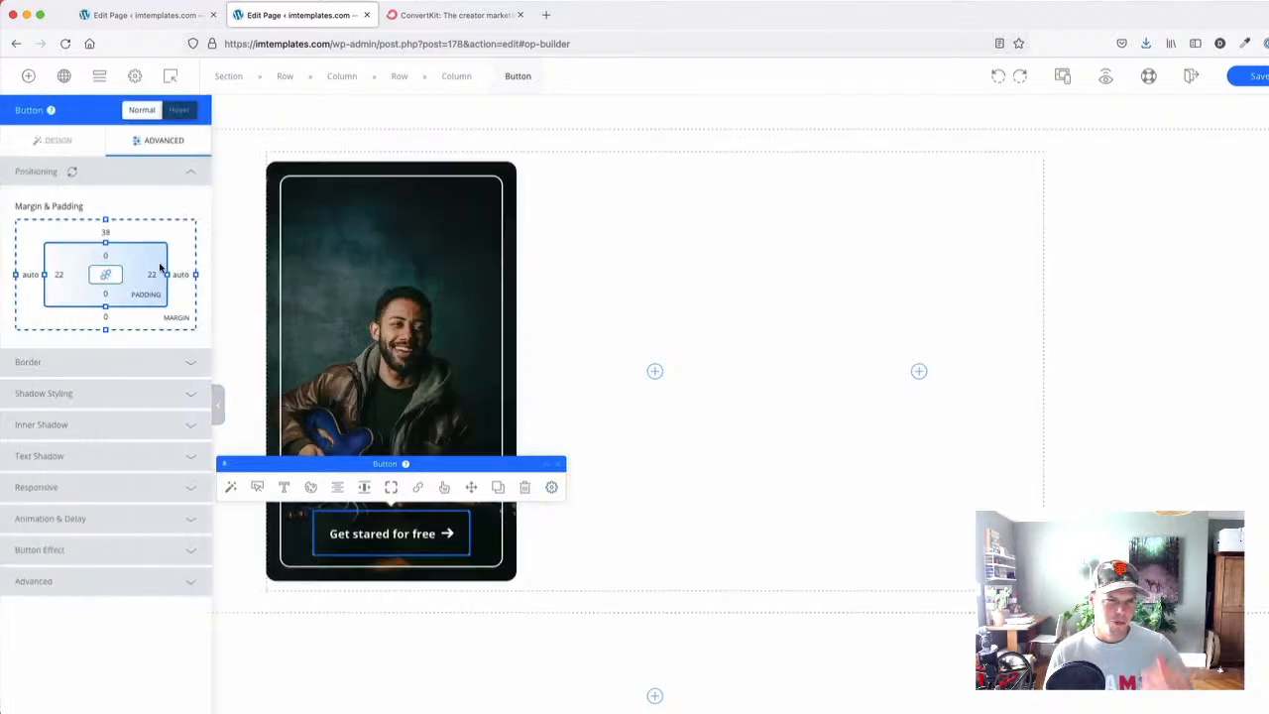
click(180, 111)
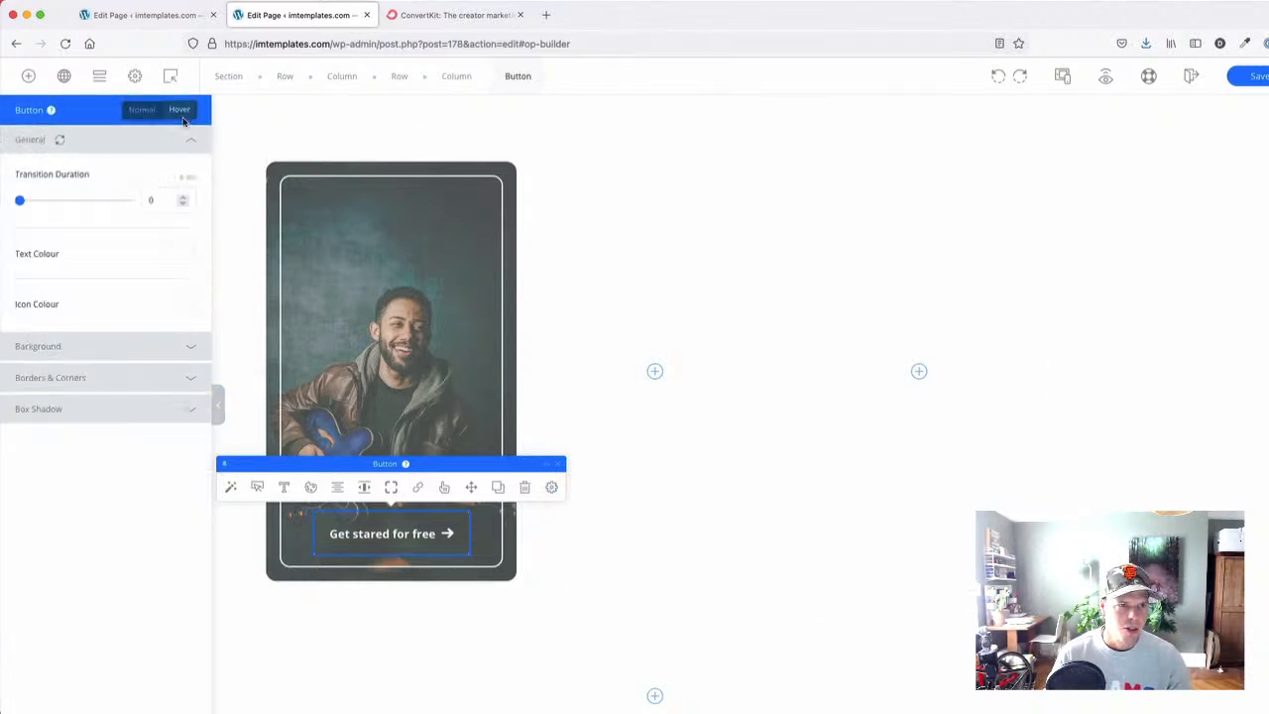
click(188, 347)
click(186, 285)
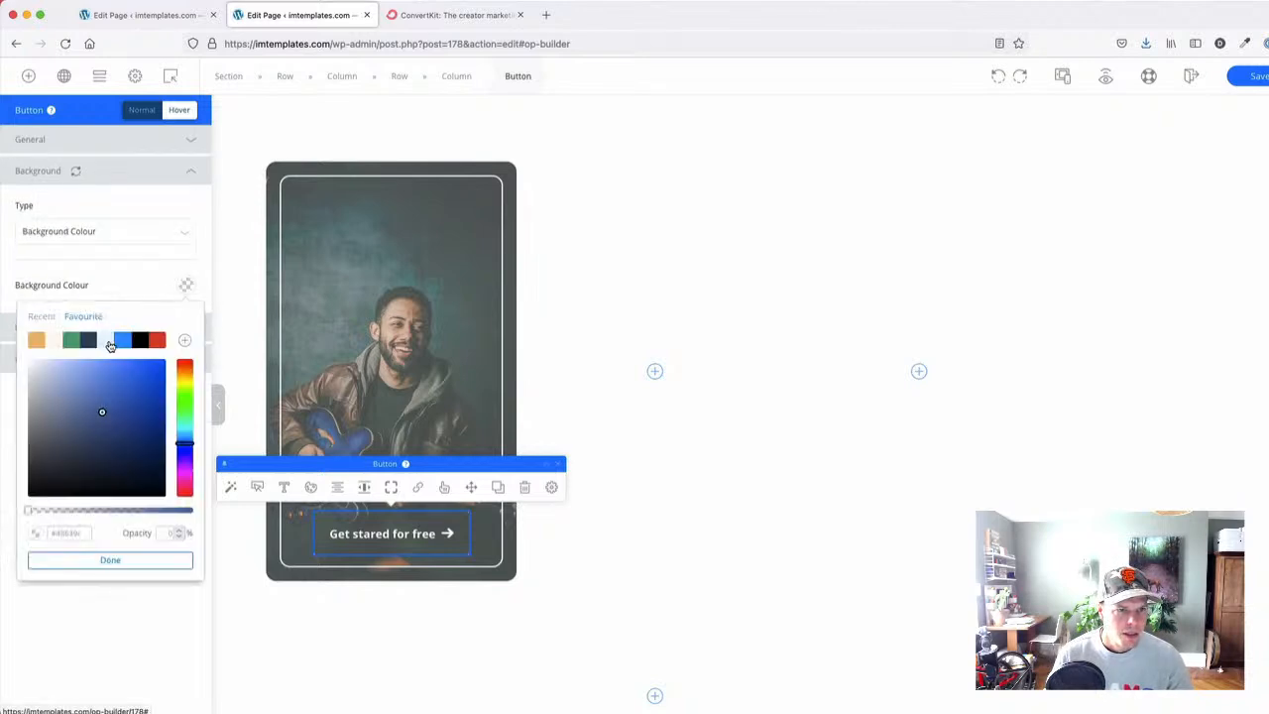
click(86, 342)
click(182, 280)
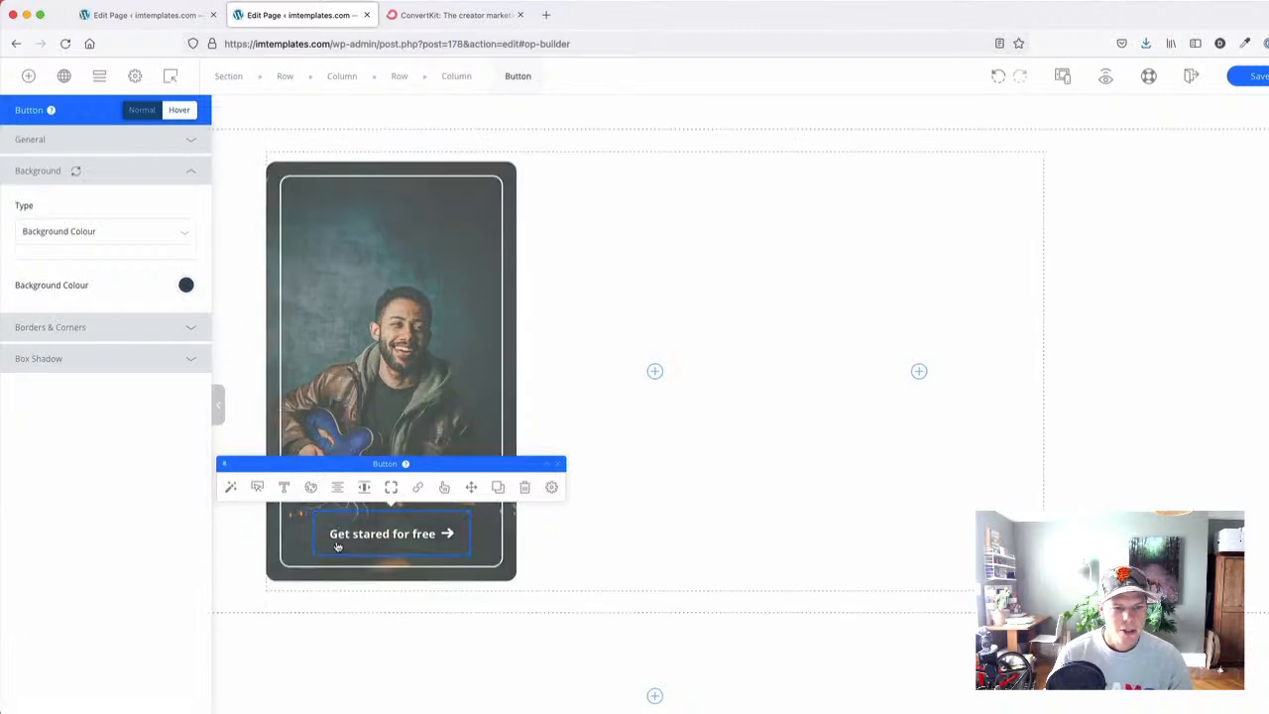
- Try giving the card's button a negative bottom margin of about -17 px in its normal state
click(451, 536)
click(551, 486)
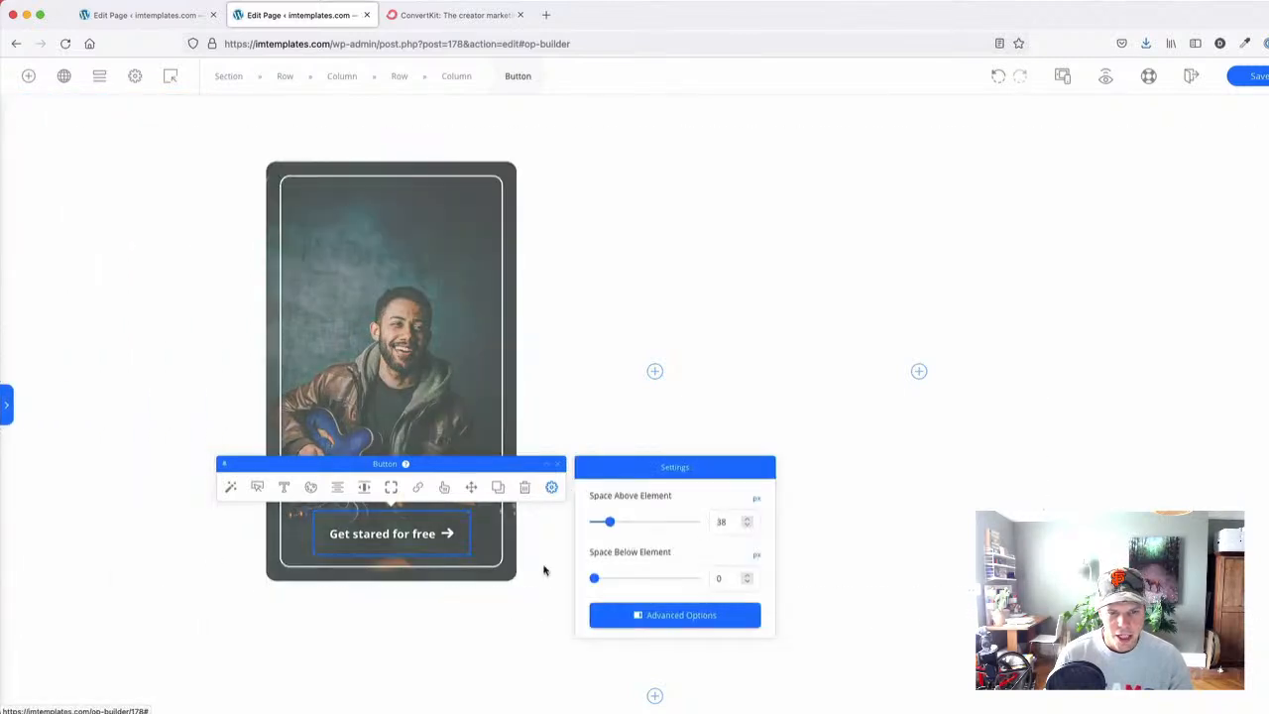
click(609, 612)
click(149, 140)
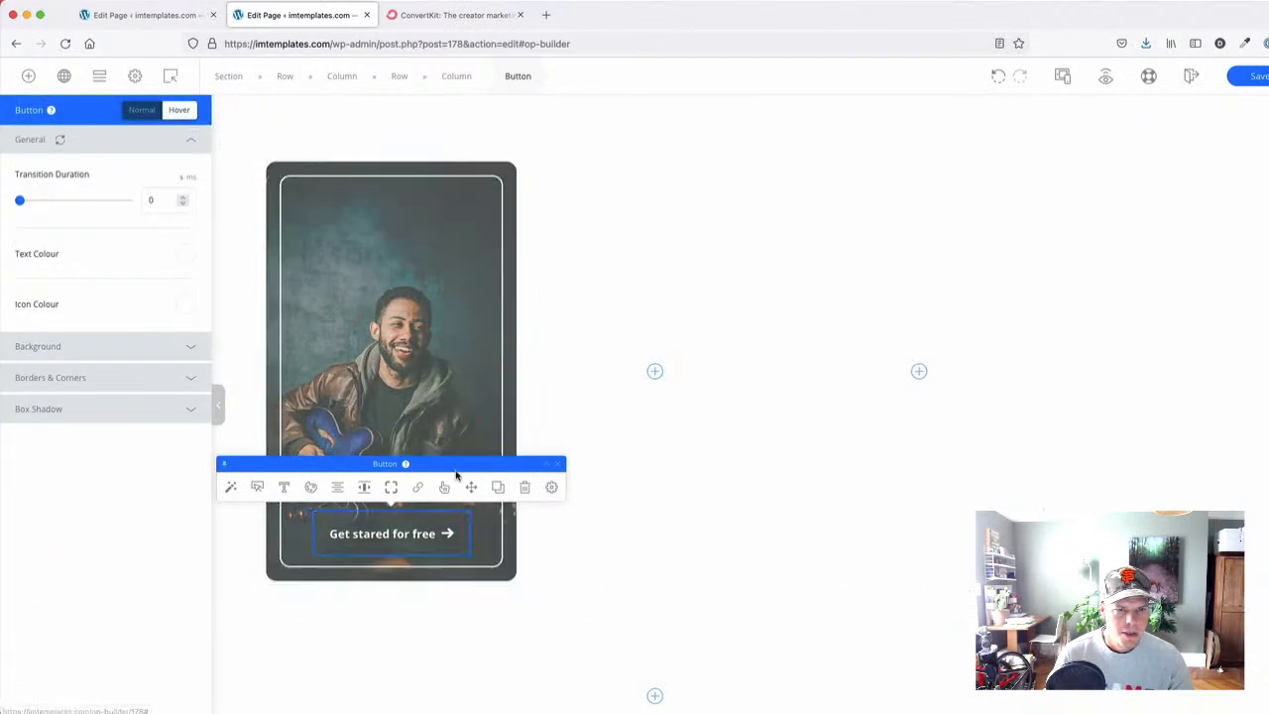
click(142, 110)
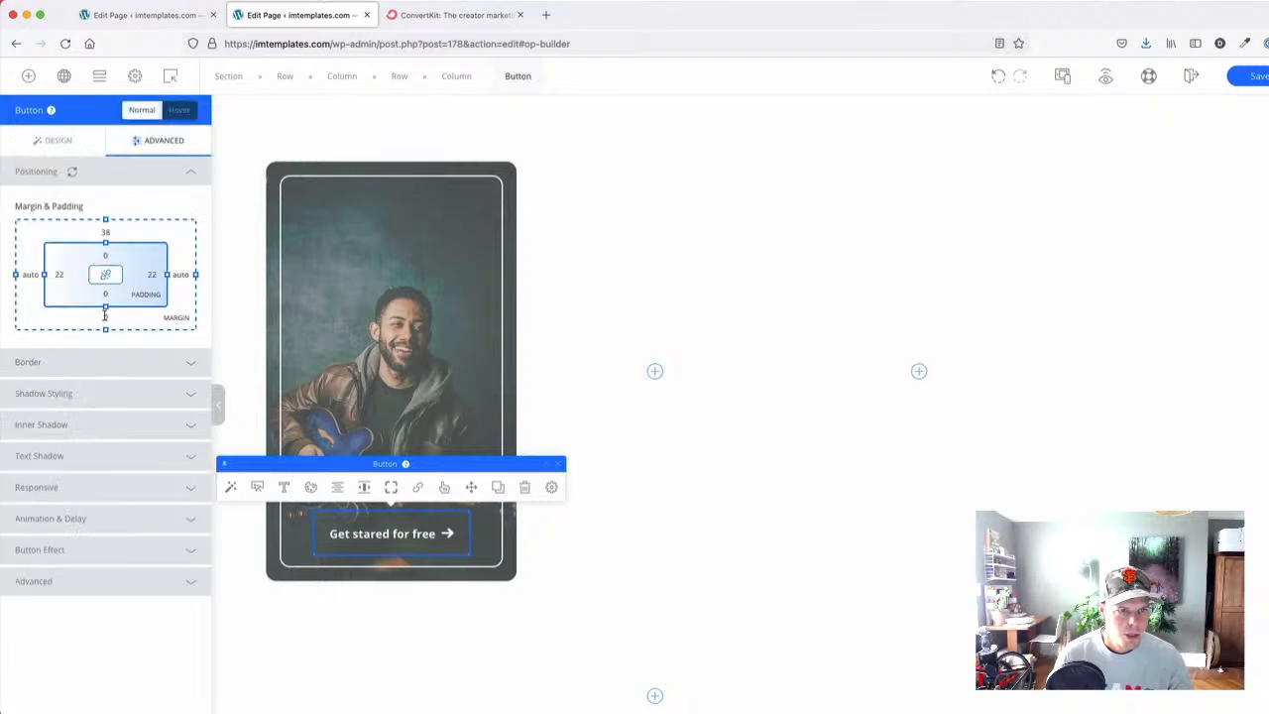
drag(107, 330, 106, 321)
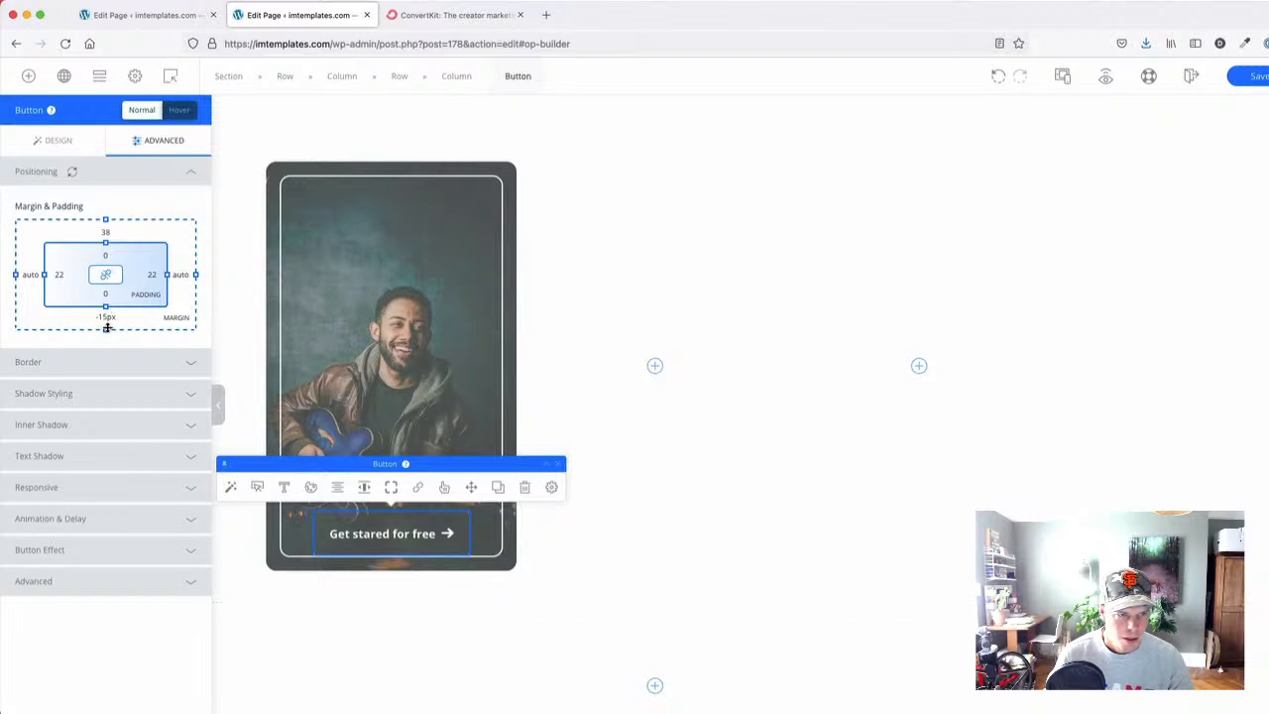
drag(107, 332, 107, 337)
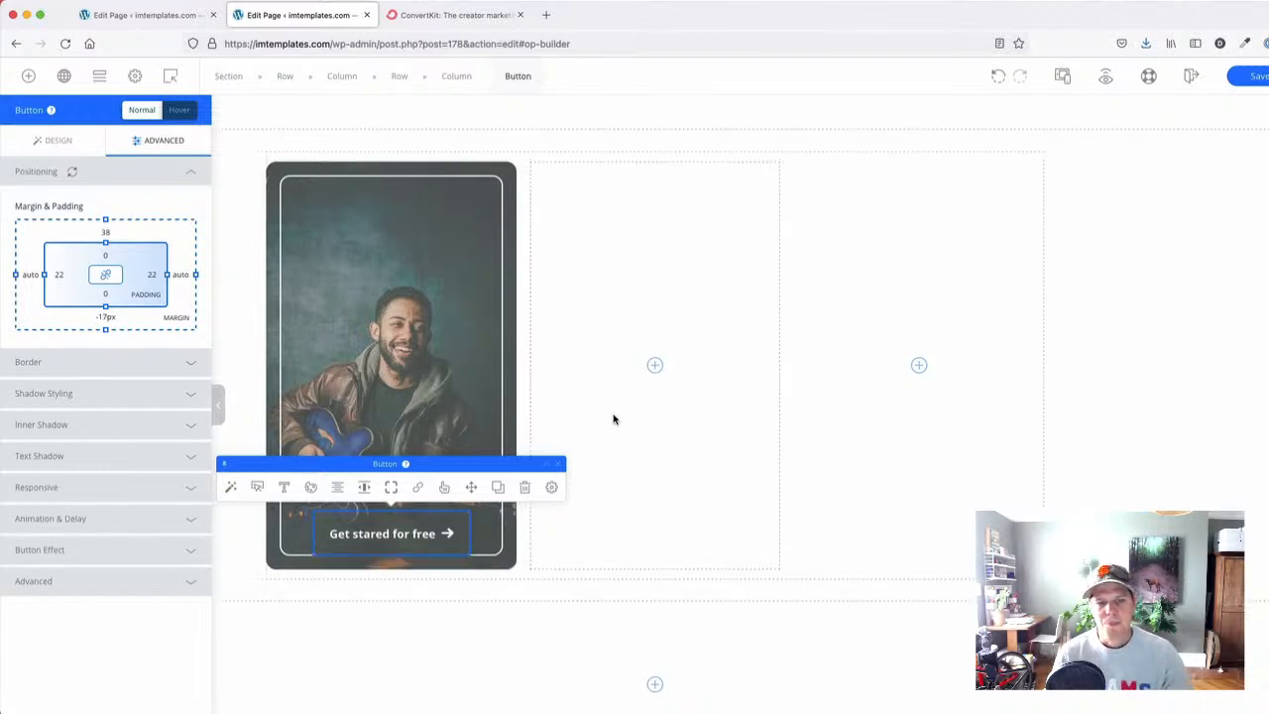
click(613, 418)
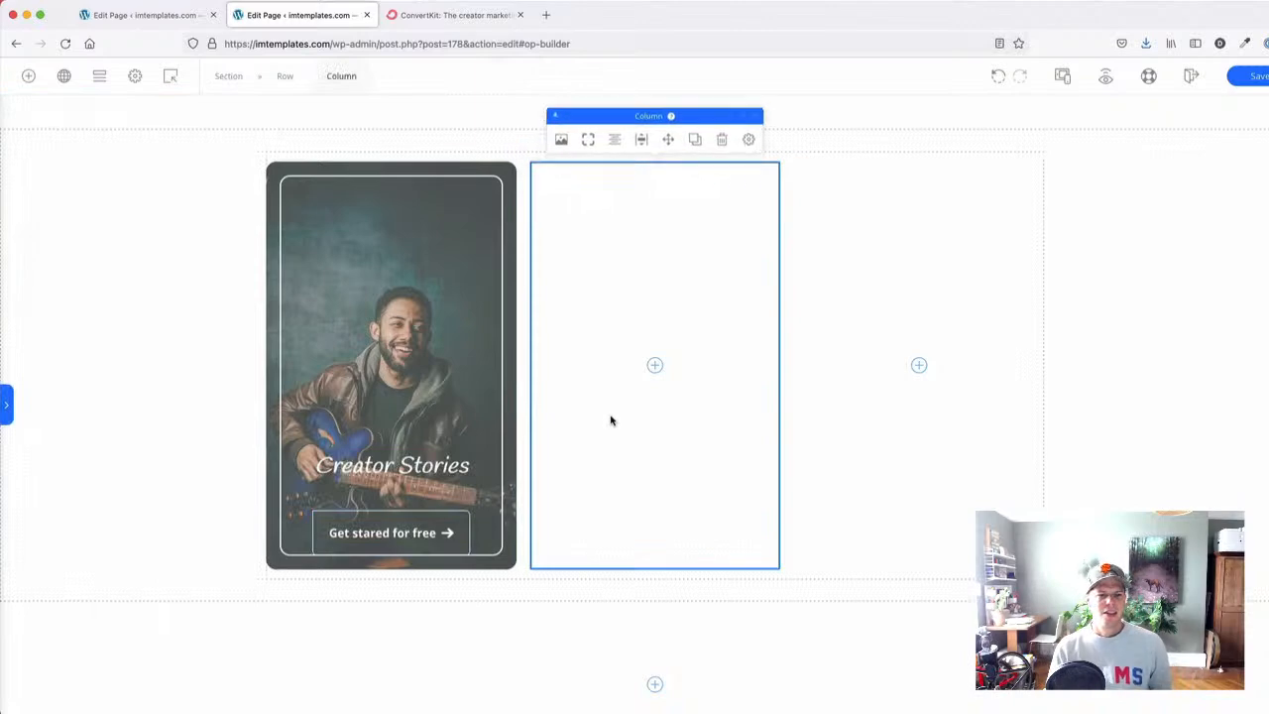
- Save the page and preview the Creator Stories card, comparing it with the ConvertKit reference cards
click(1234, 79)
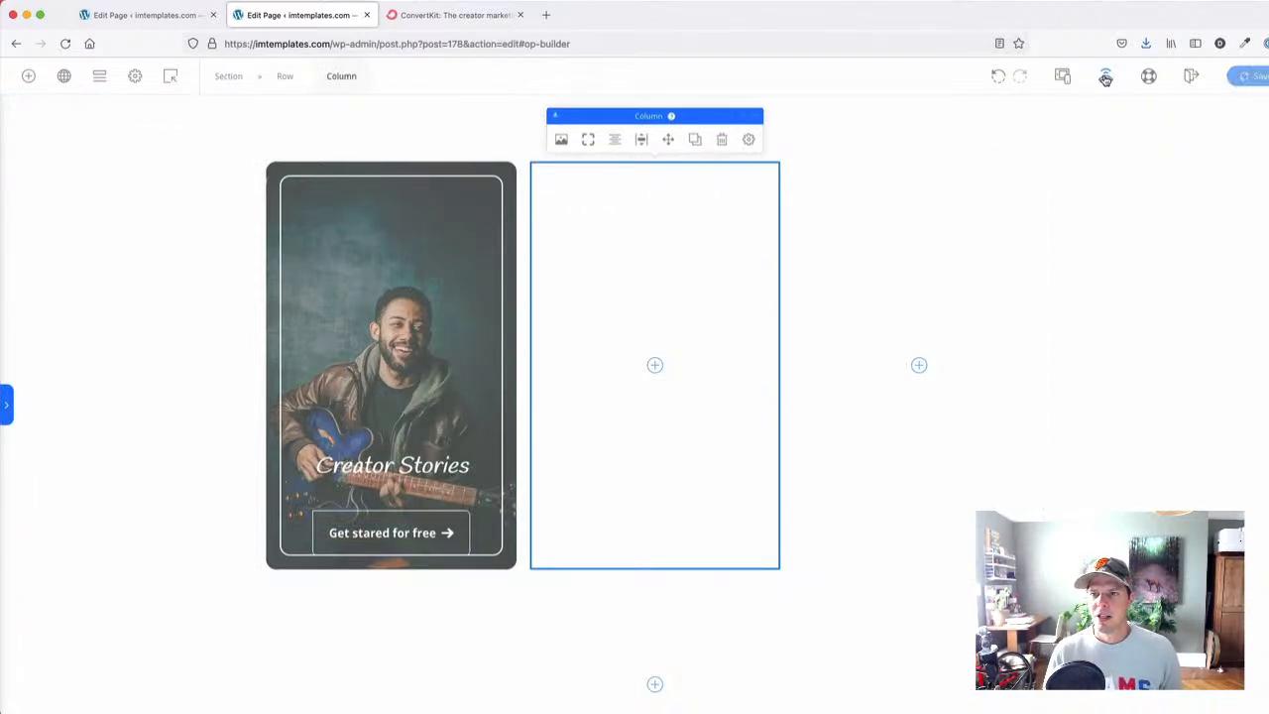
click(1105, 78)
click(585, 18)
scroll(391, 326, down, 1)
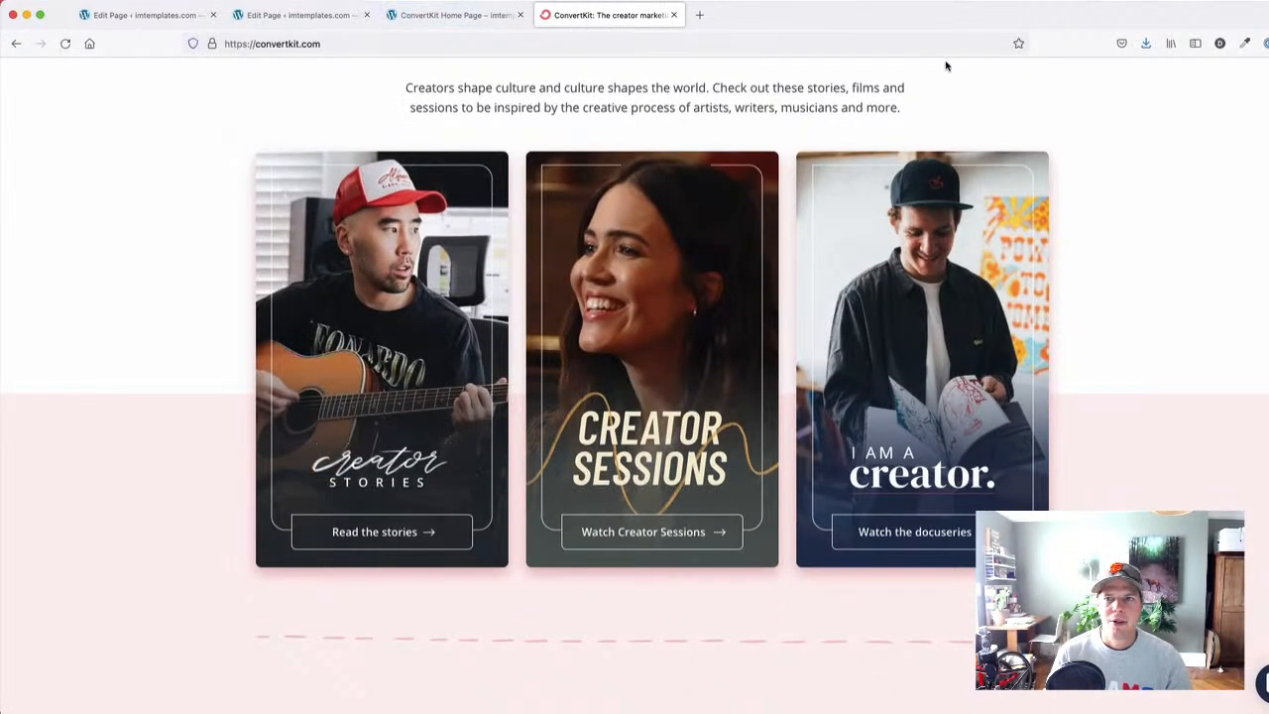
click(456, 16)
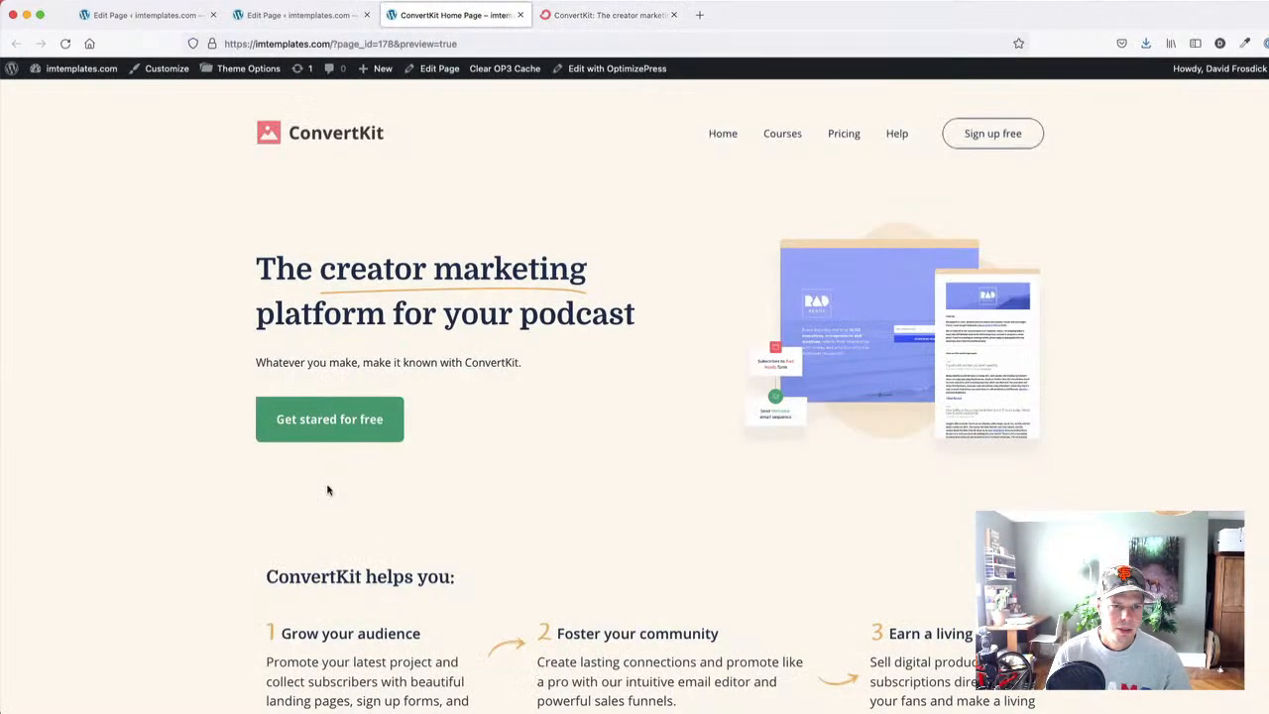
scroll(515, 475, down, 20)
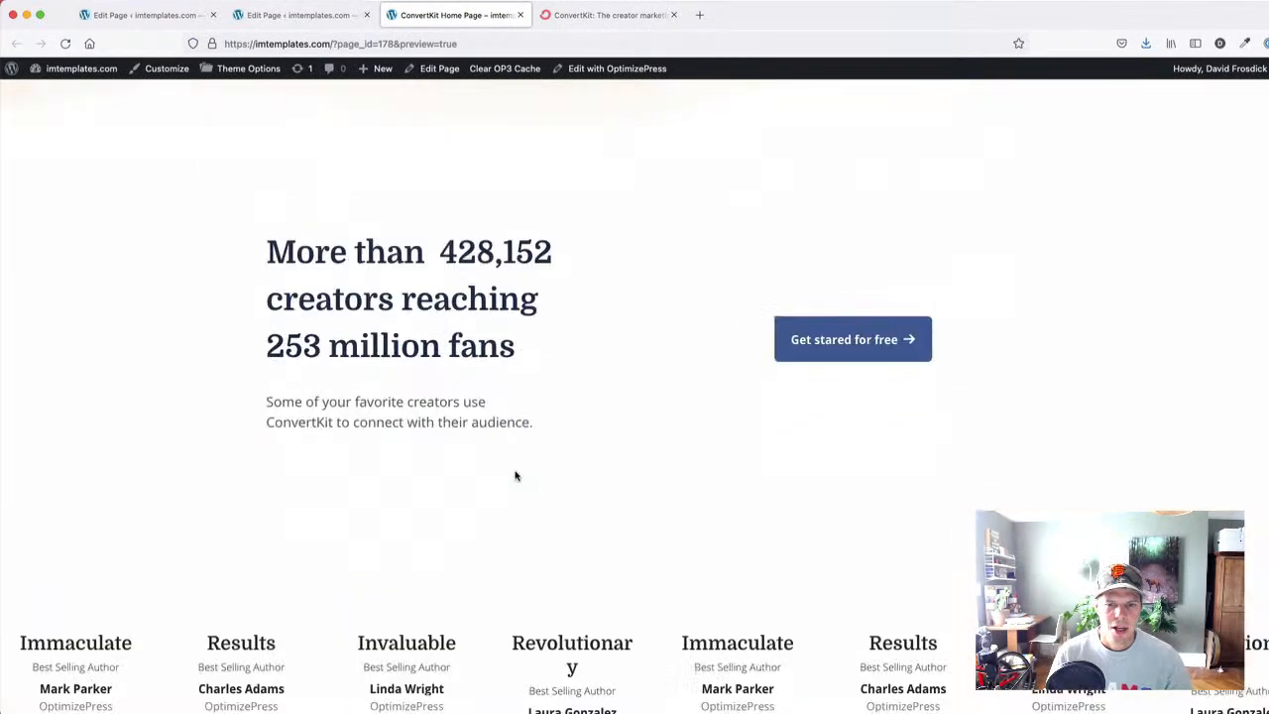
scroll(514, 475, down, 3)
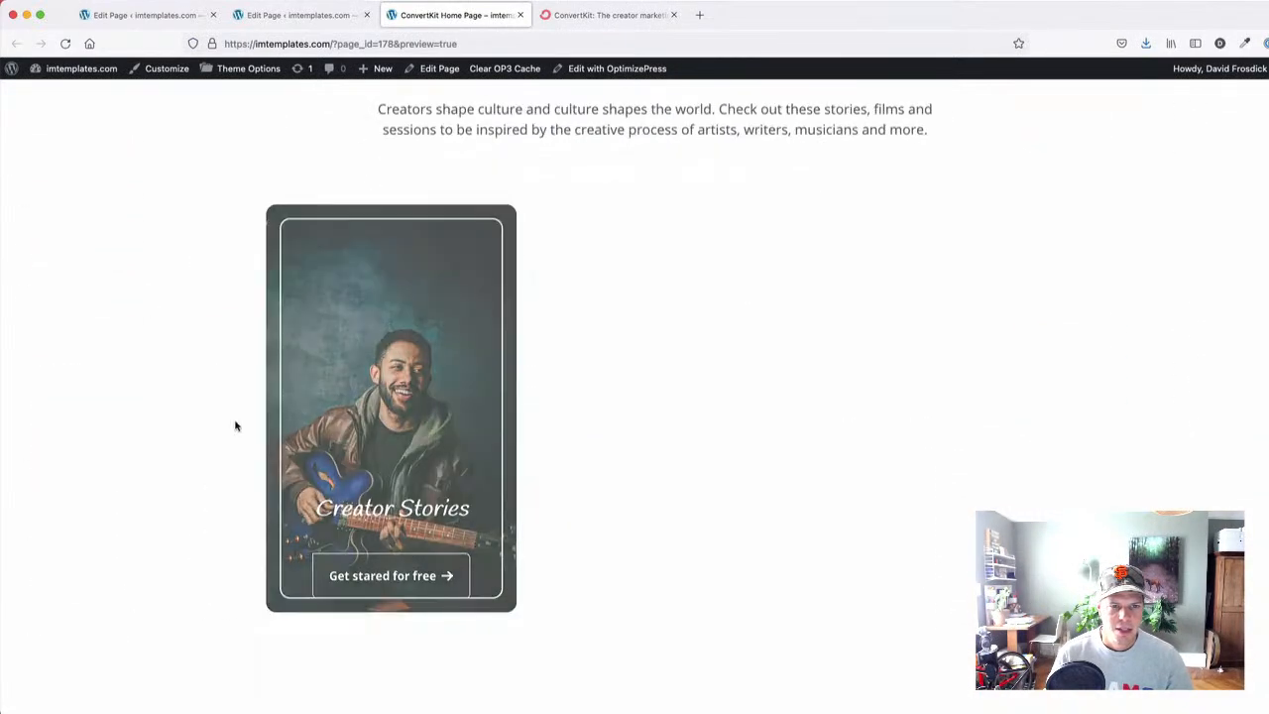
scroll(167, 374, down, 1)
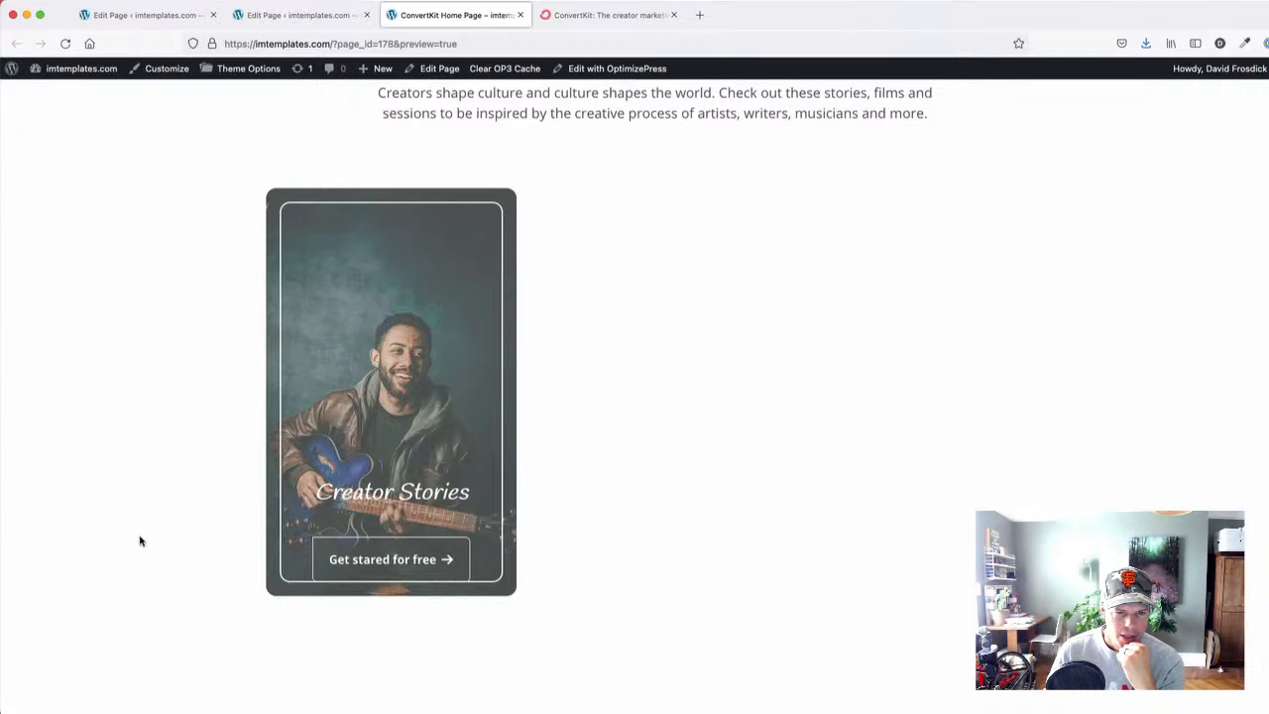
- Return to the page editor and clear the card button's bottom margin
click(297, 15)
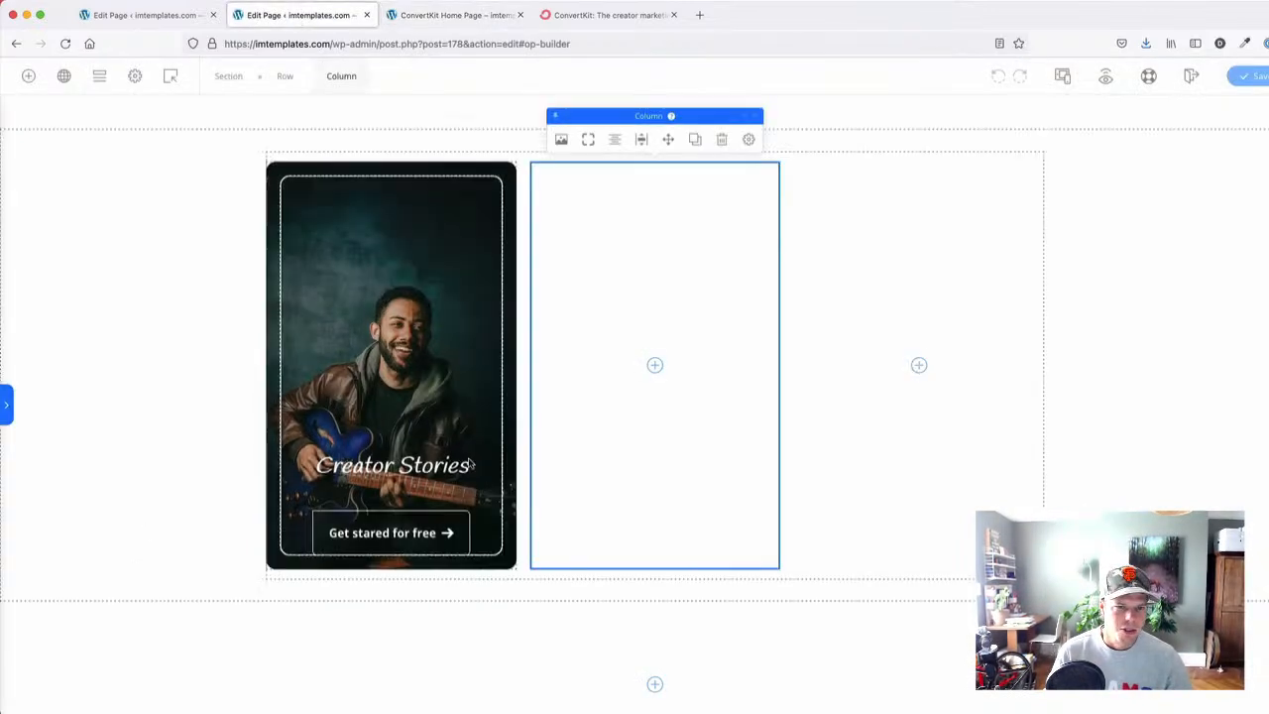
click(414, 533)
mouse_move(551, 487)
click(650, 616)
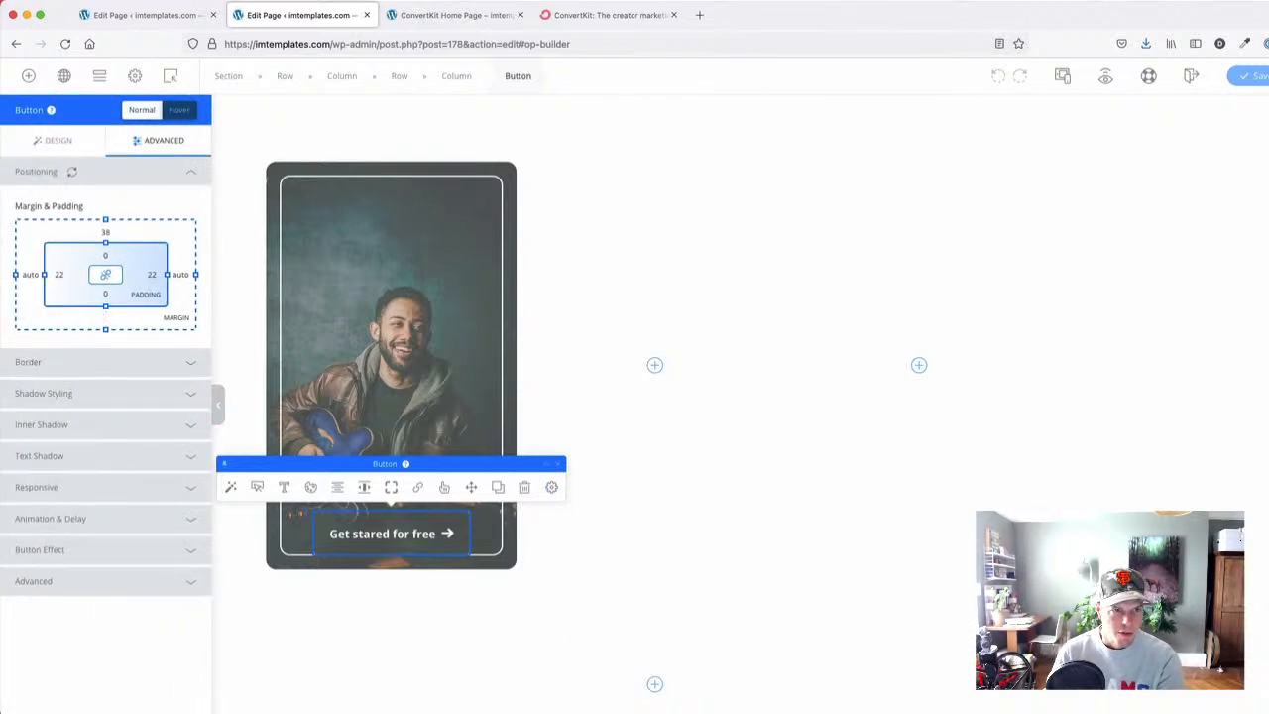
click(256, 561)
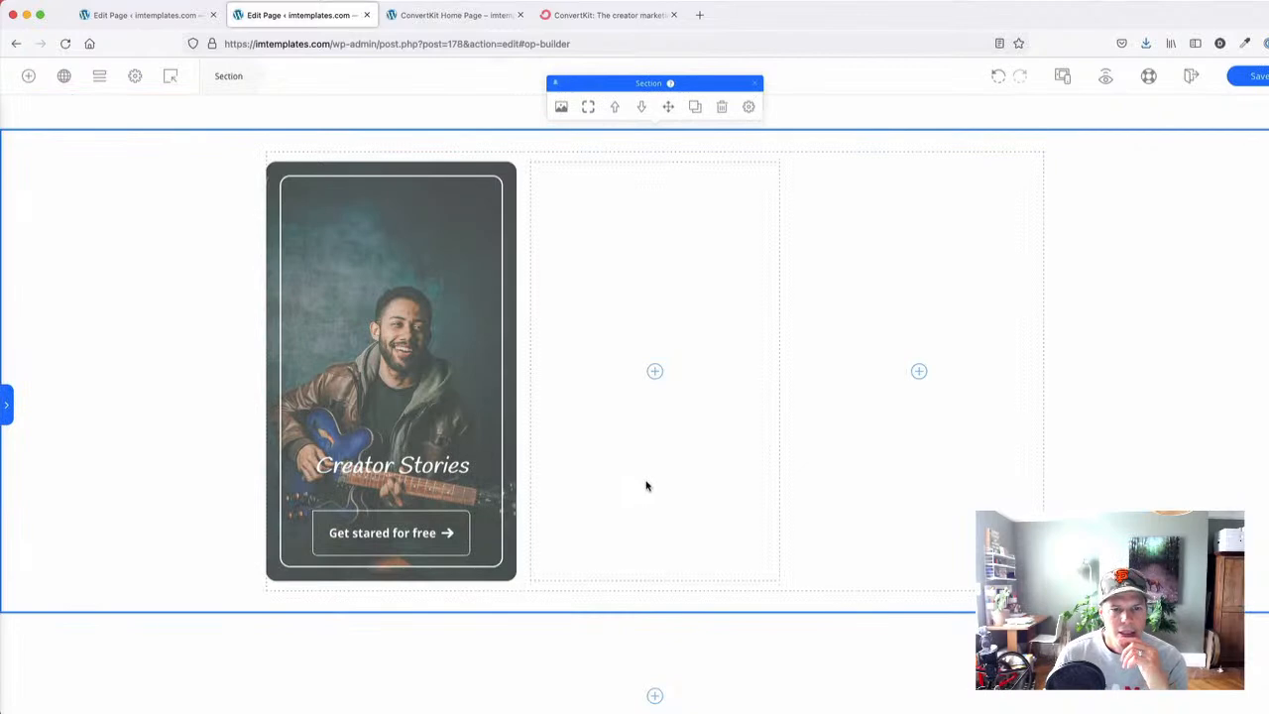
- Duplicate the Creator Stories card column twice and delete the row's two empty columns
click(280, 191)
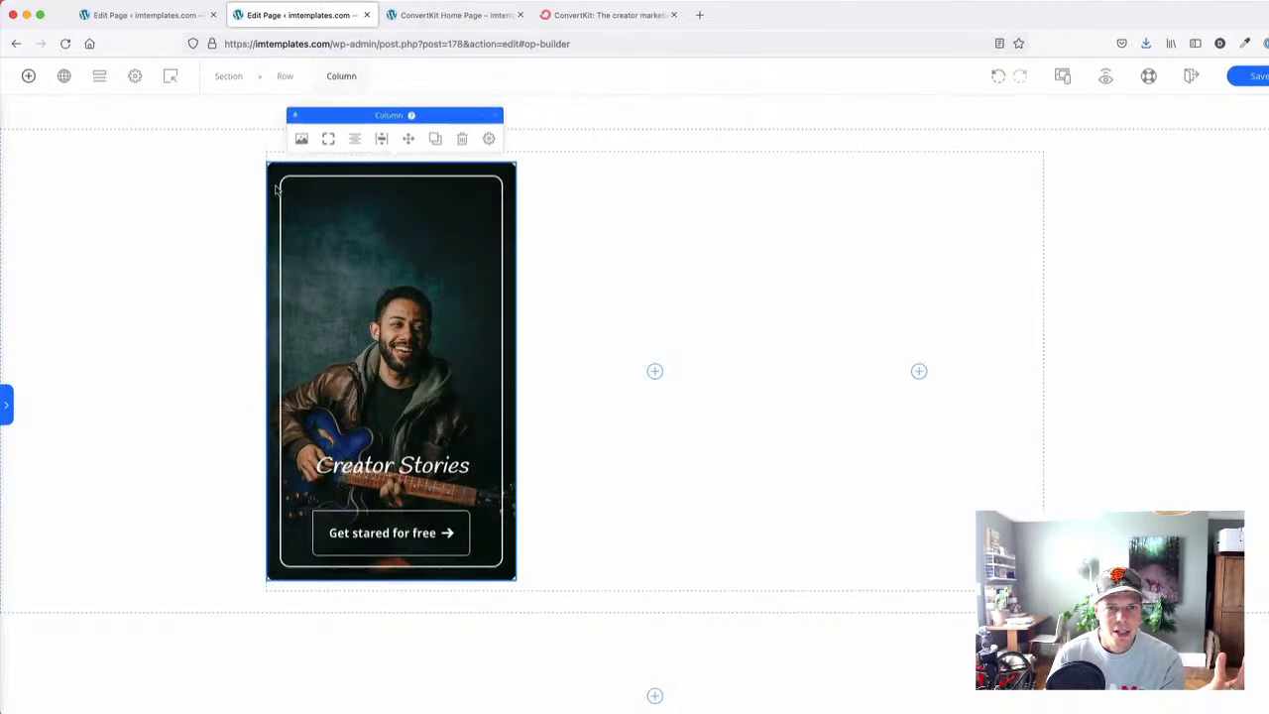
click(431, 140)
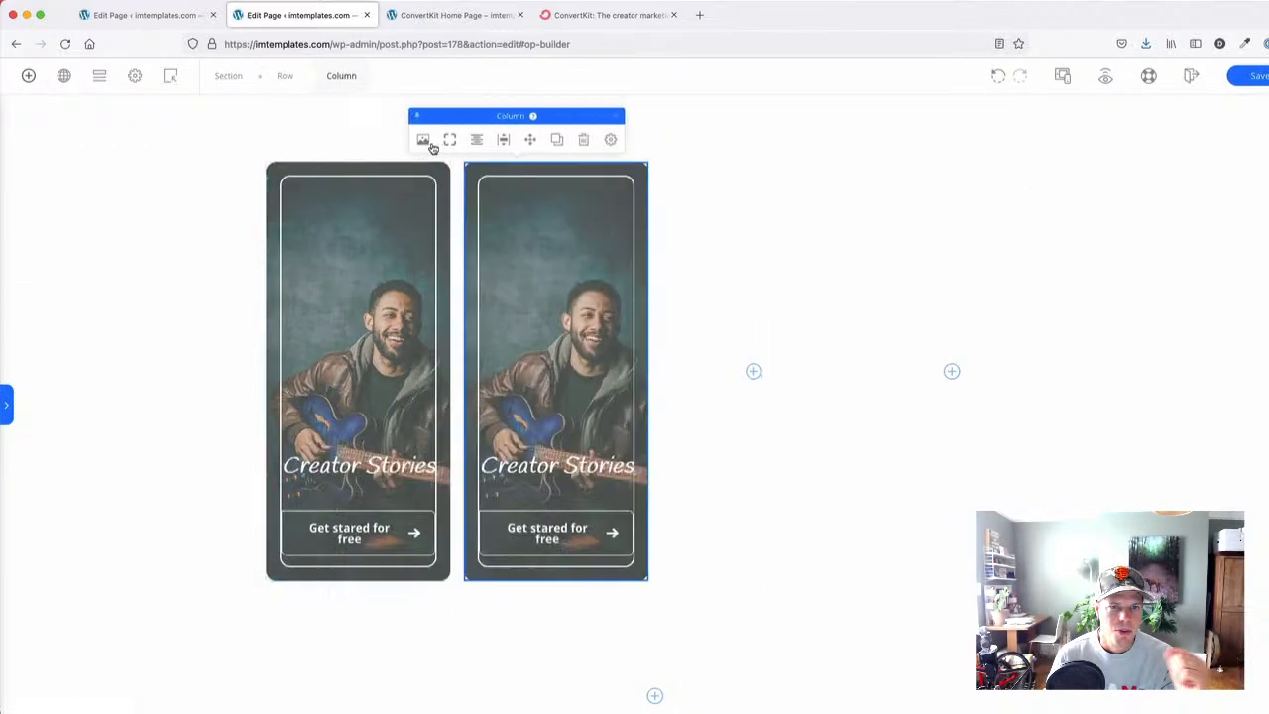
click(812, 327)
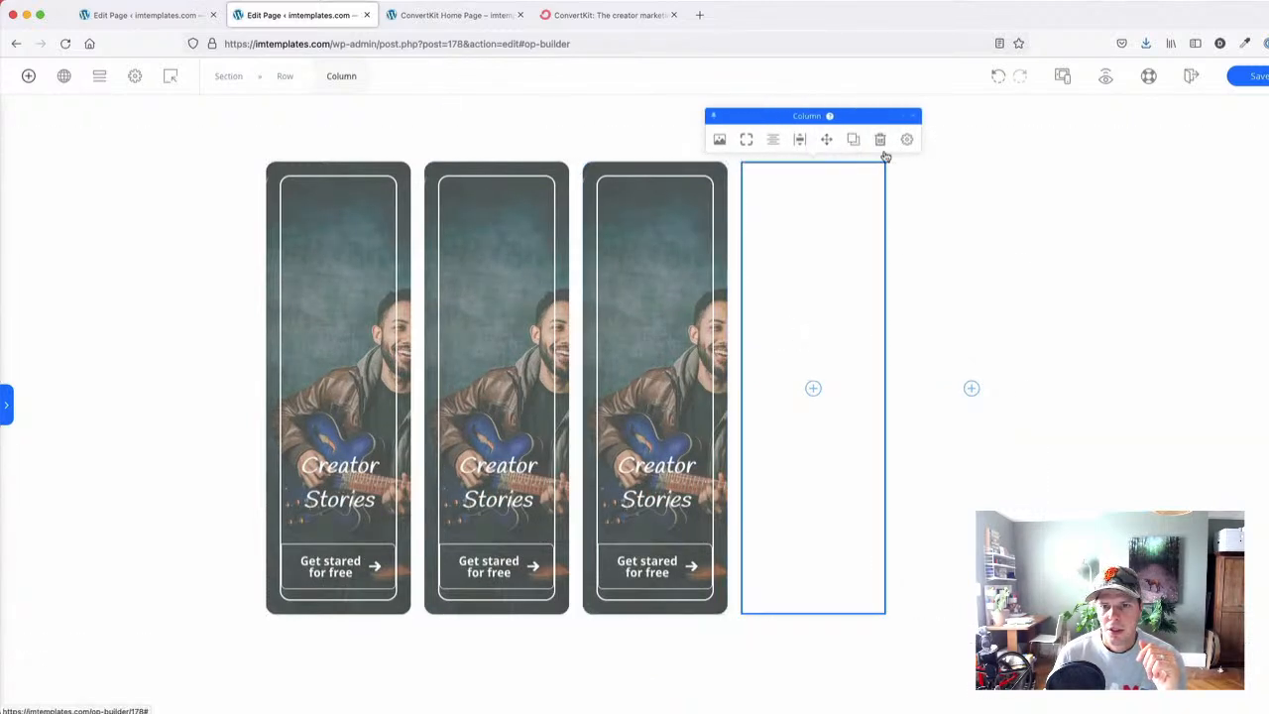
click(1017, 142)
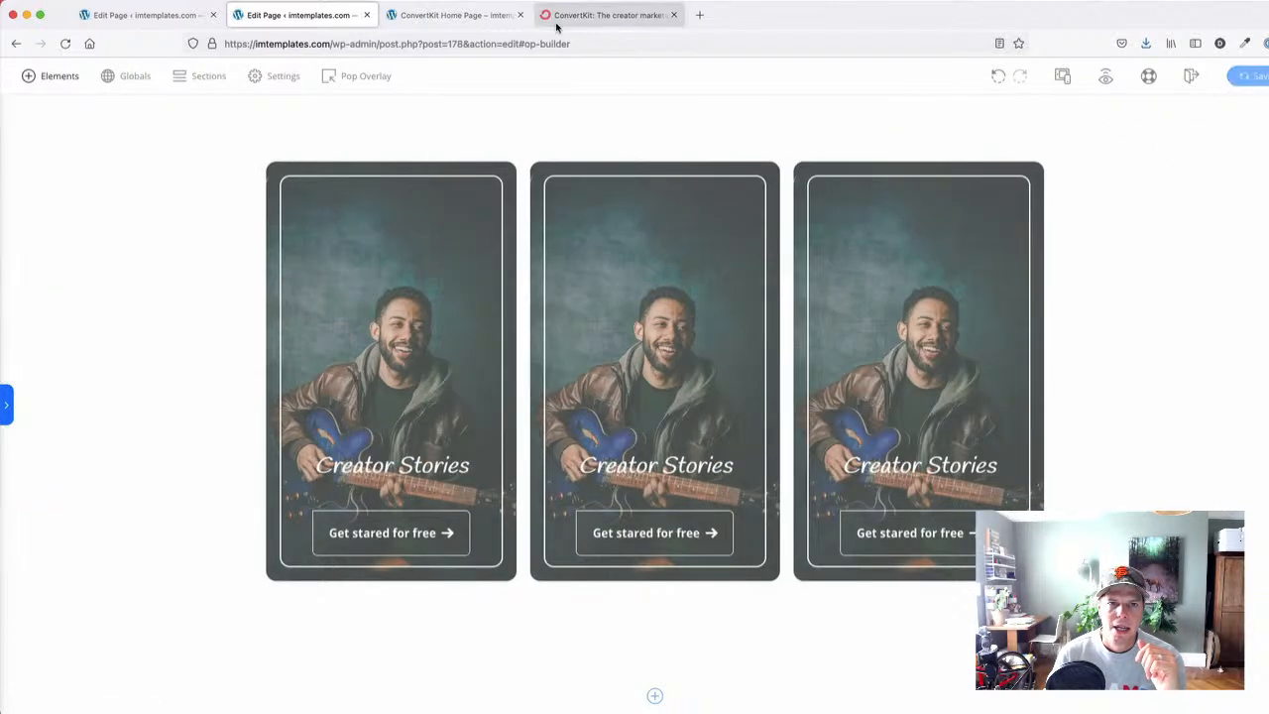
- Check the ConvertKit reference cards, and open the media picker to replace the middle card's background image
click(573, 17)
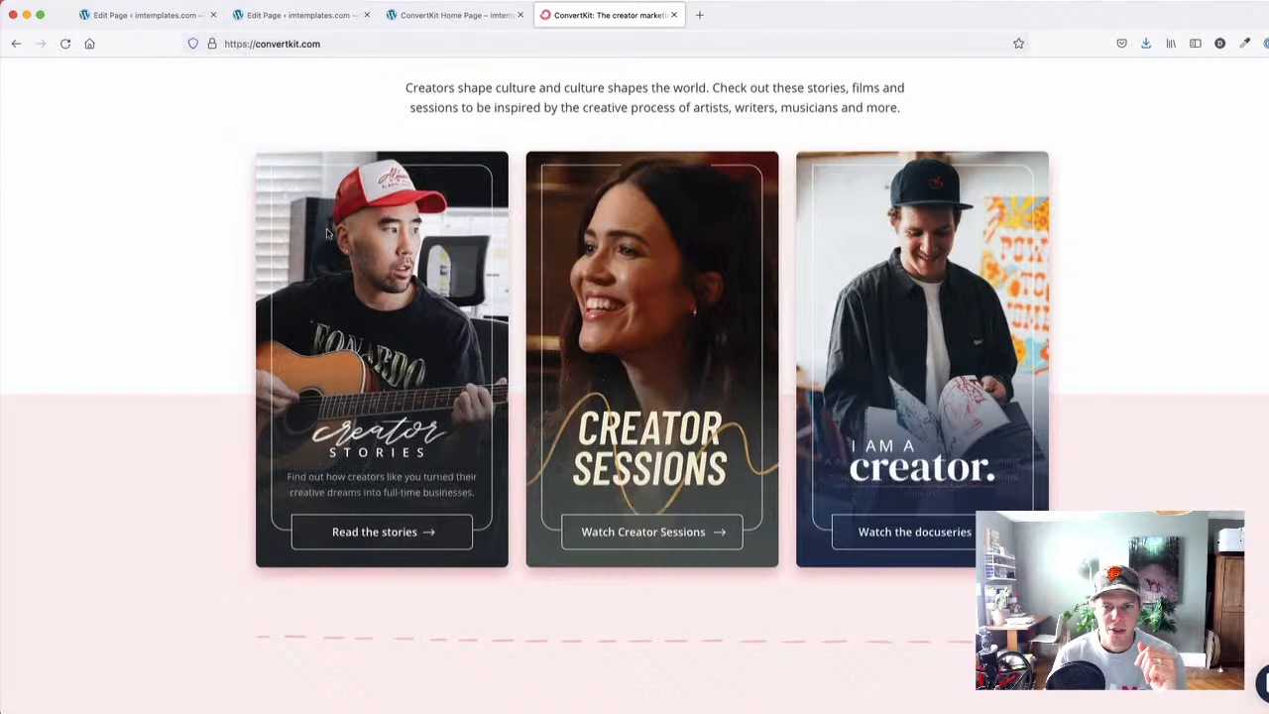
click(293, 14)
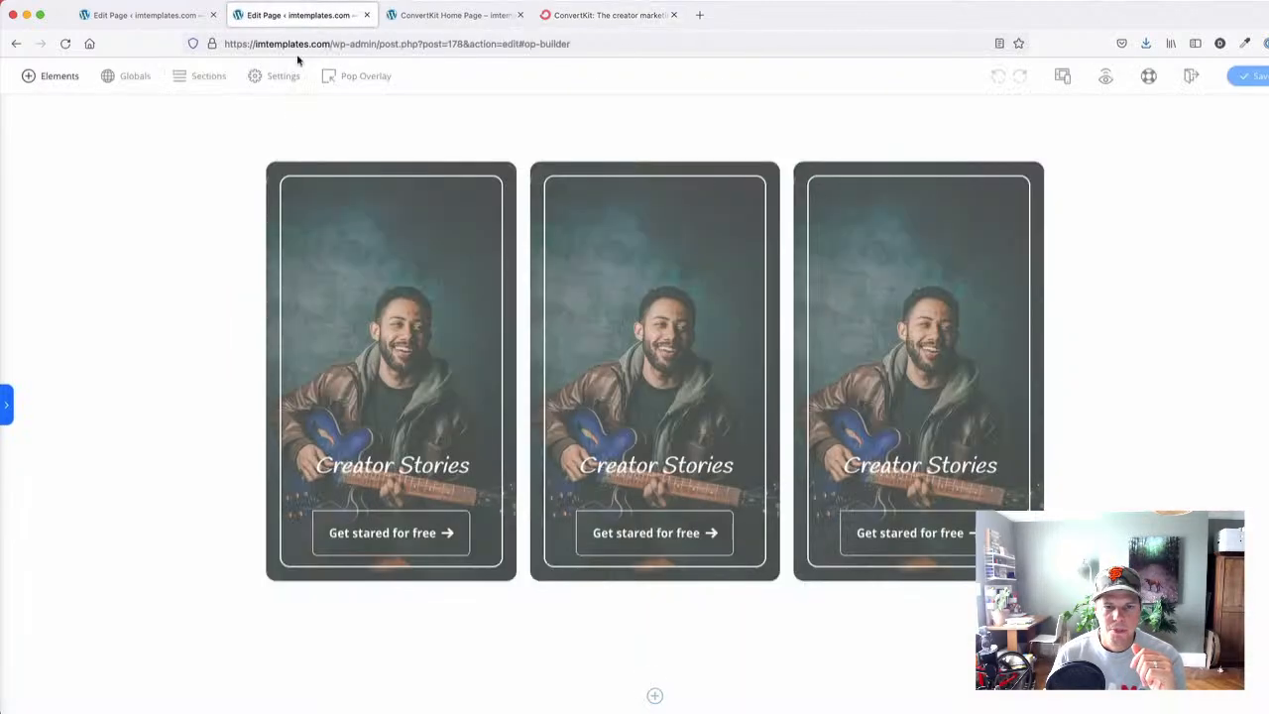
click(547, 167)
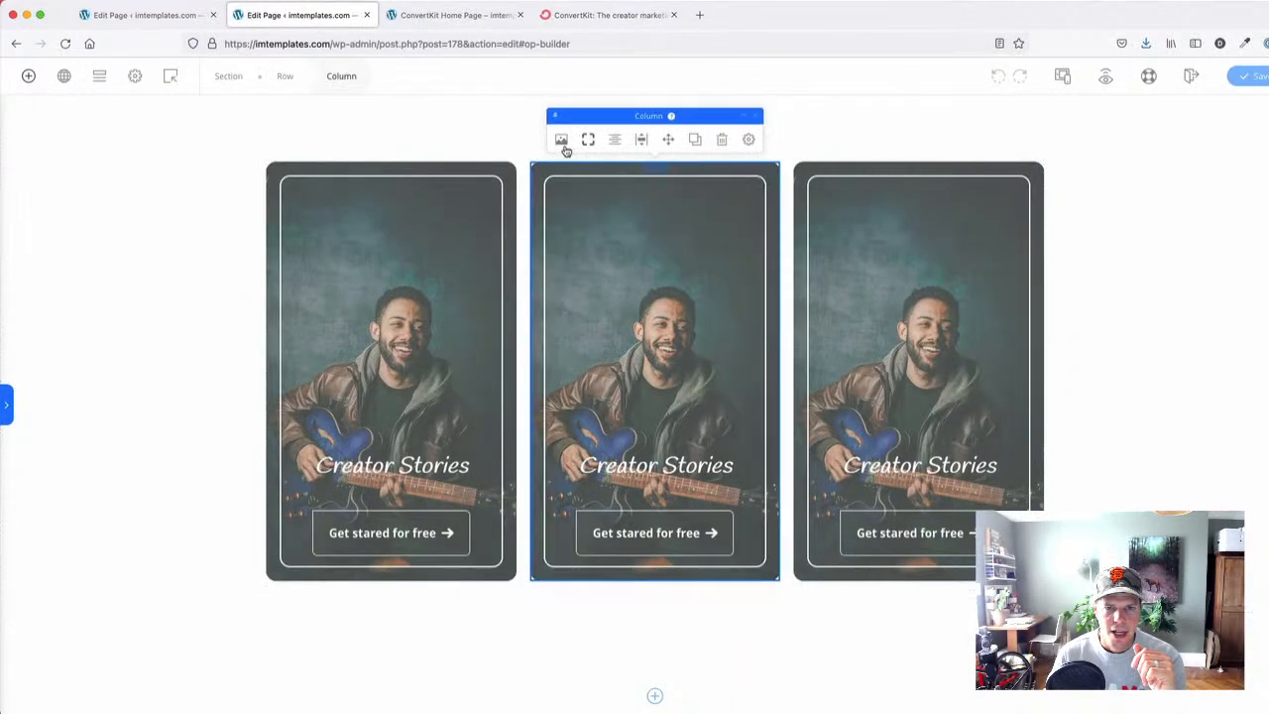
click(560, 141)
click(878, 120)
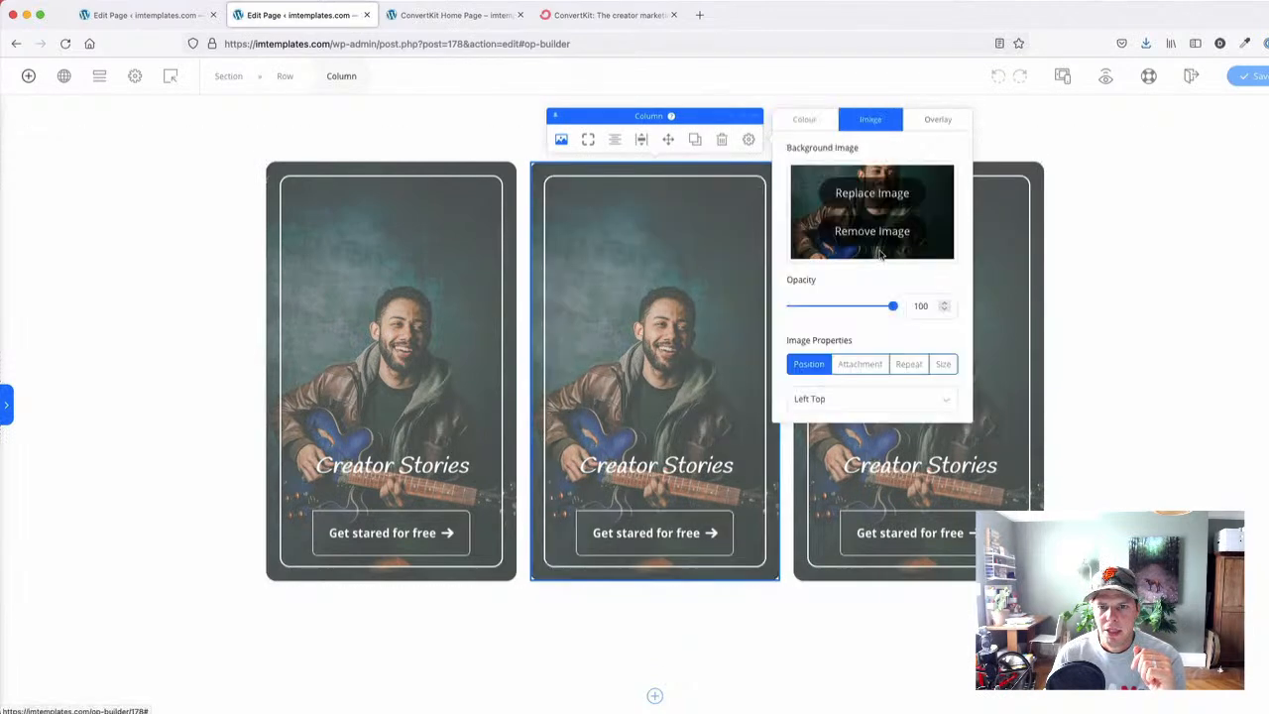
click(873, 198)
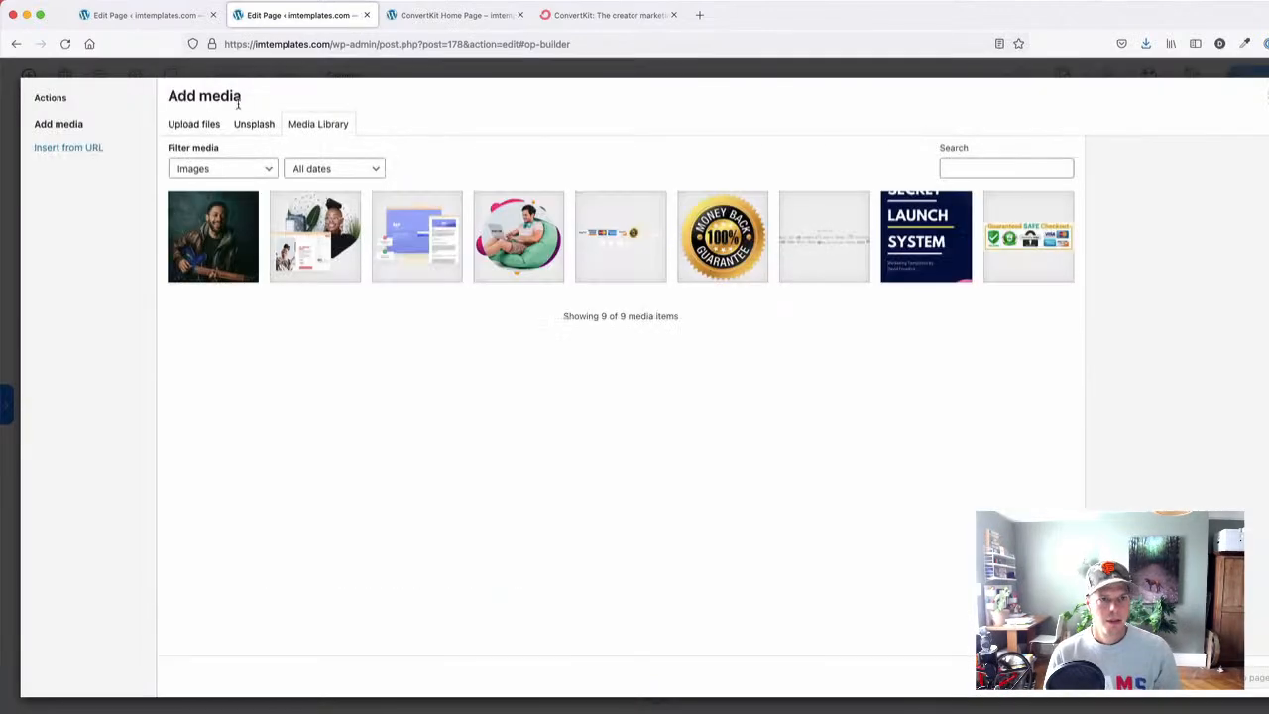
- Search Unsplash for portrait-oriented photos matching "women talking stage"
click(255, 126)
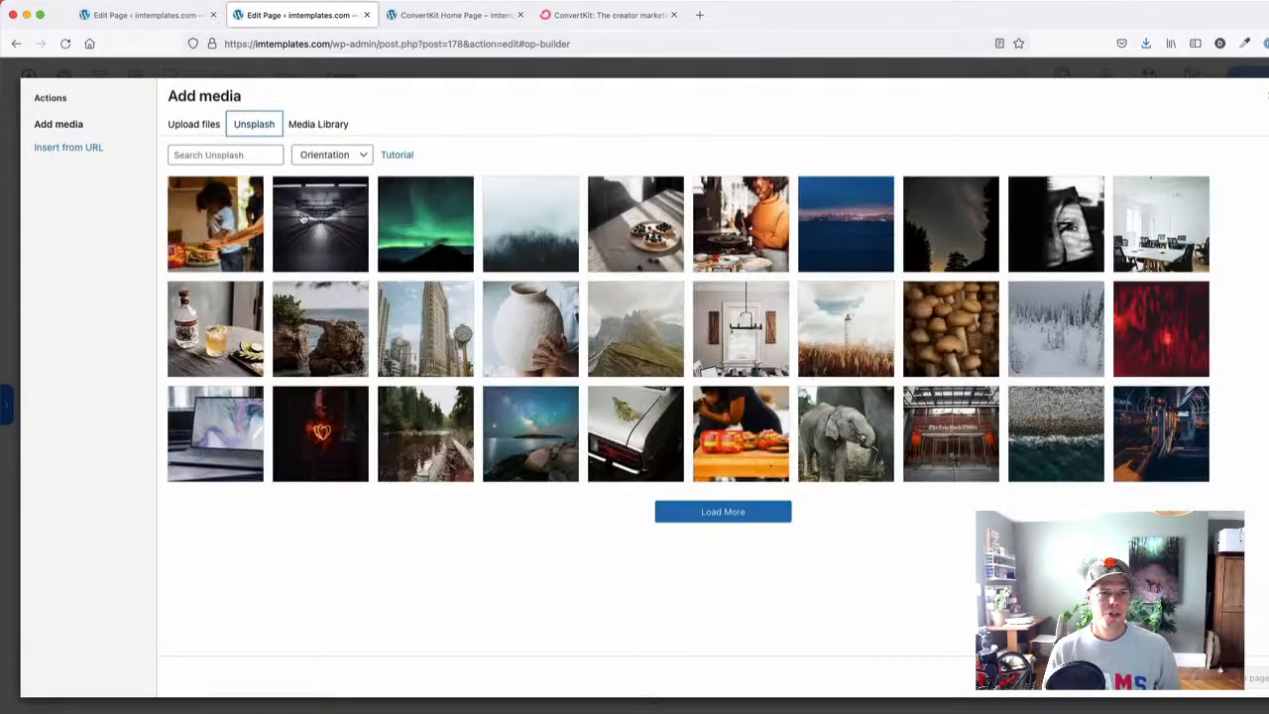
click(320, 155)
click(321, 183)
click(242, 151)
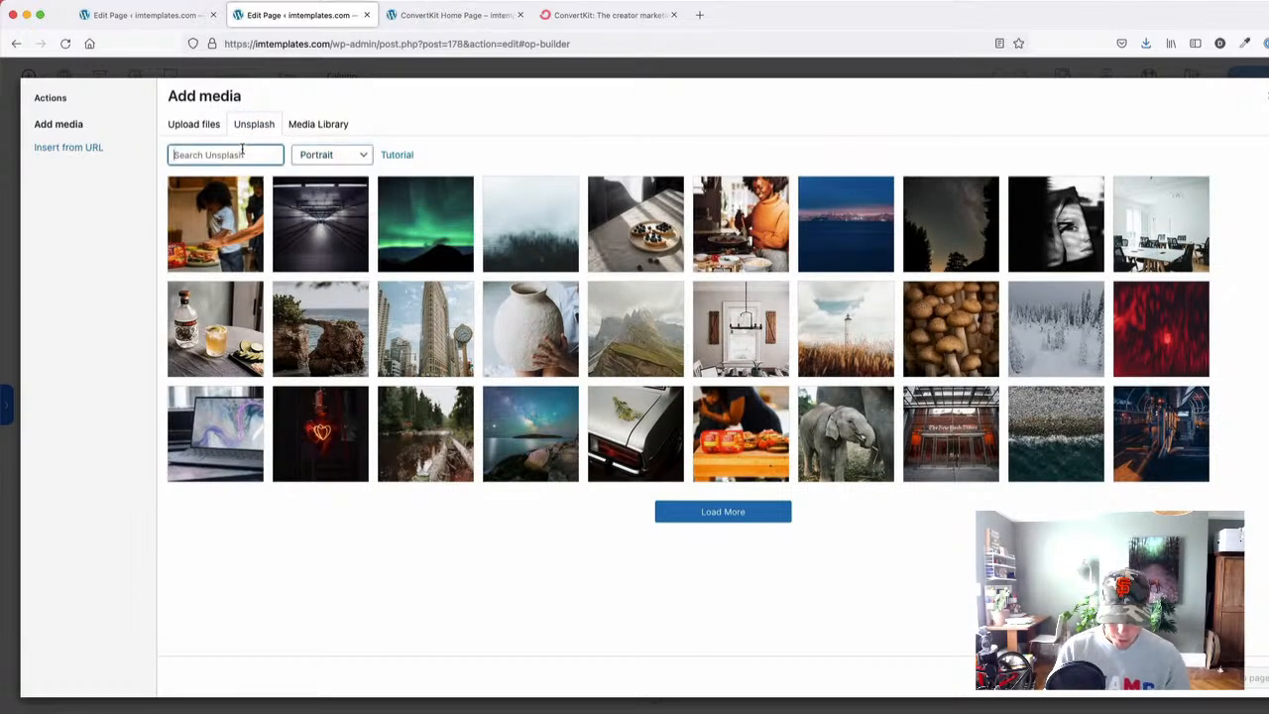
text(women talking stage)
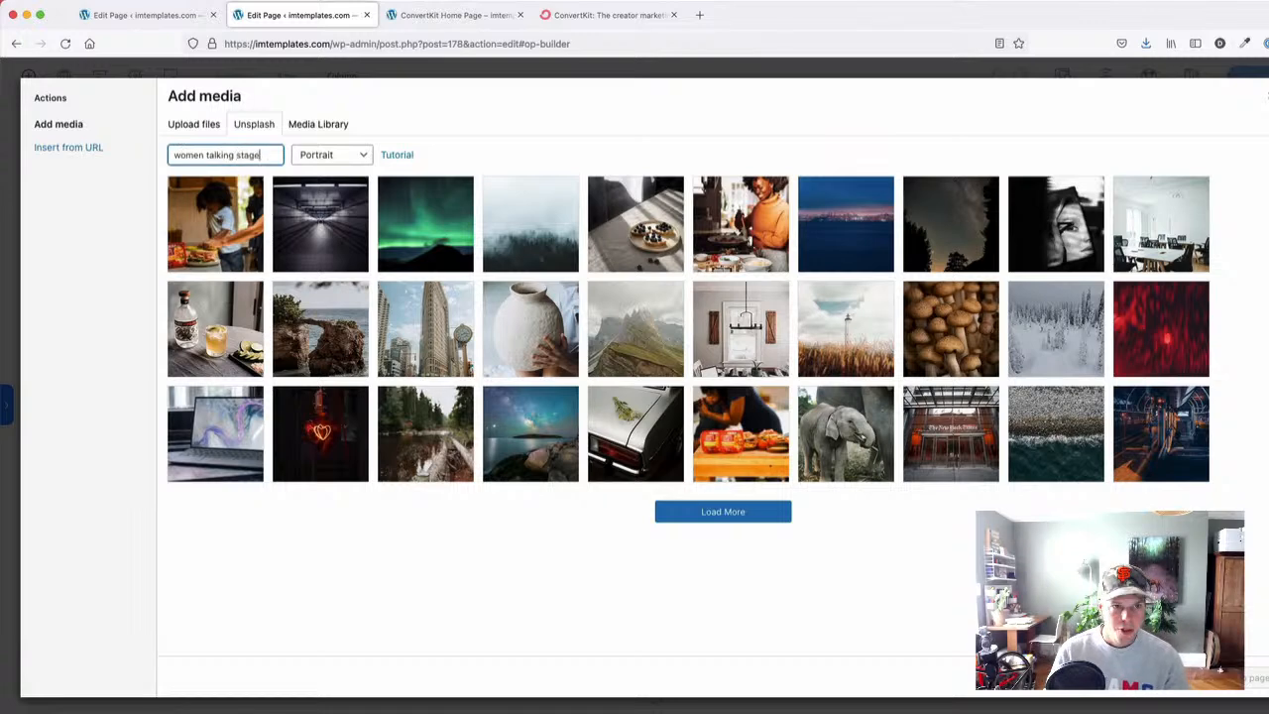
key(Return)
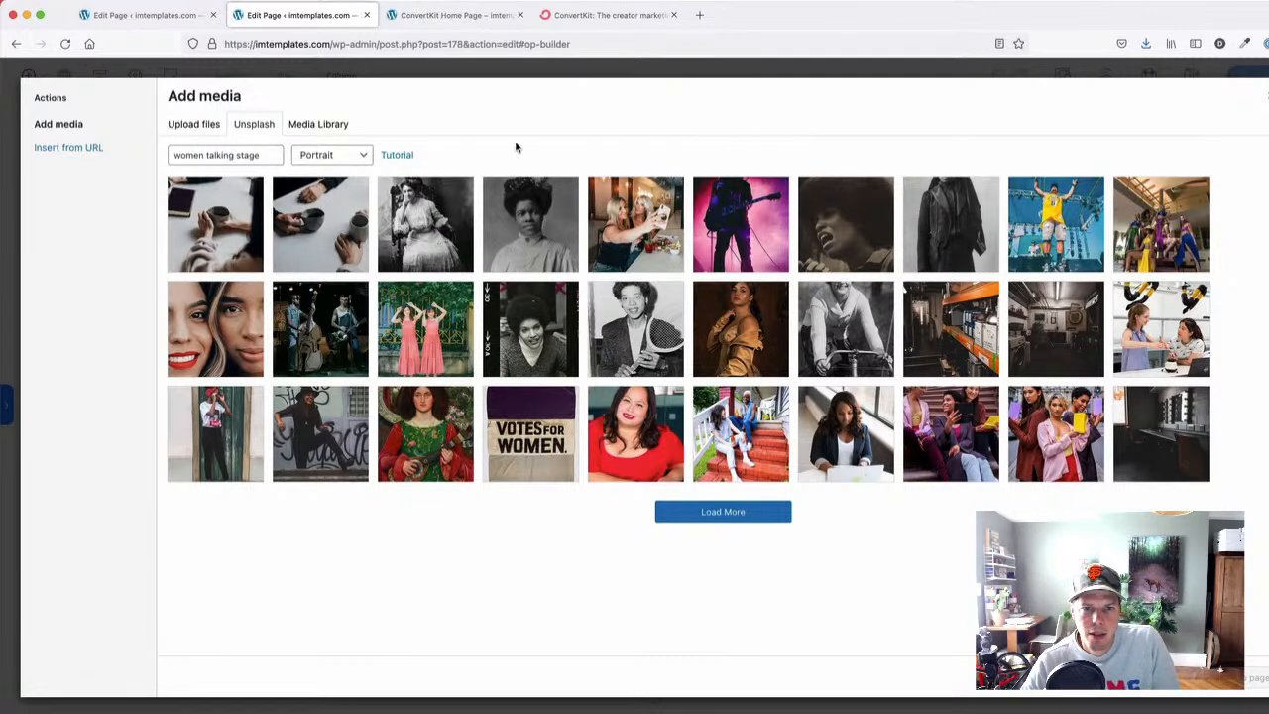
- Load more photos, compare them with the reference cards, and insert the woman in a cap and orange jacket as the middle card's background
click(739, 515)
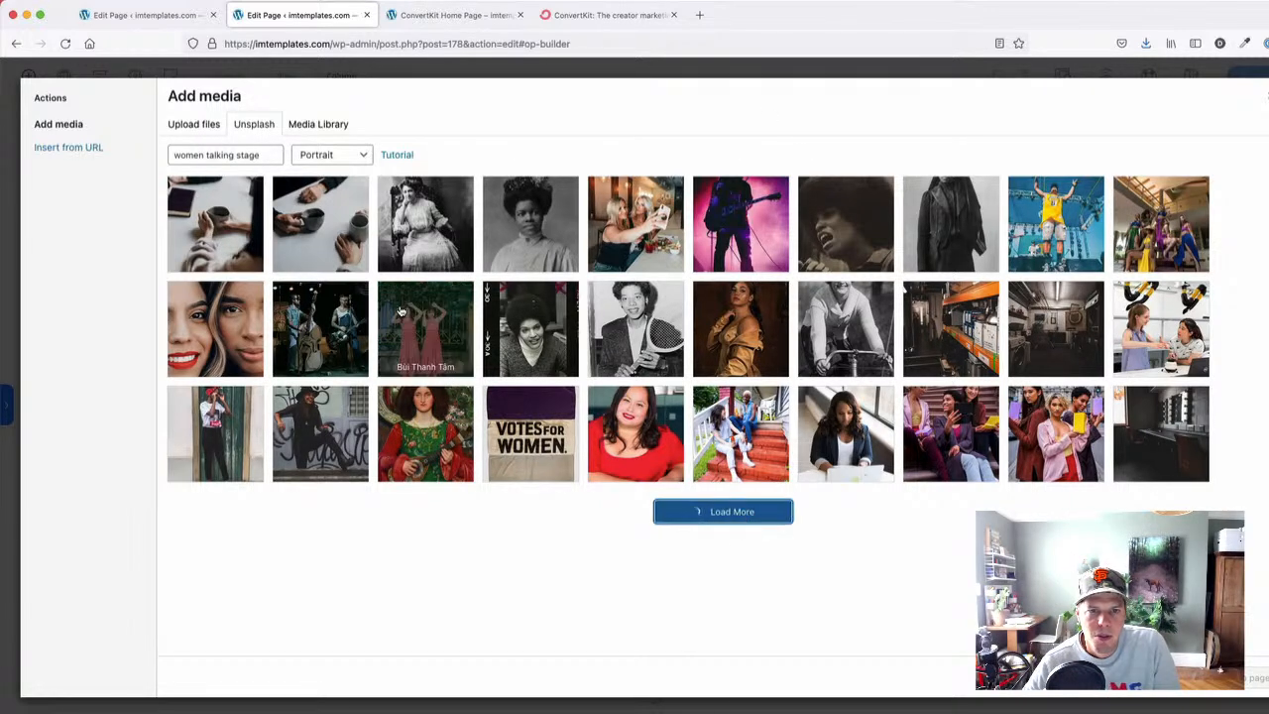
scroll(312, 437, down, 3)
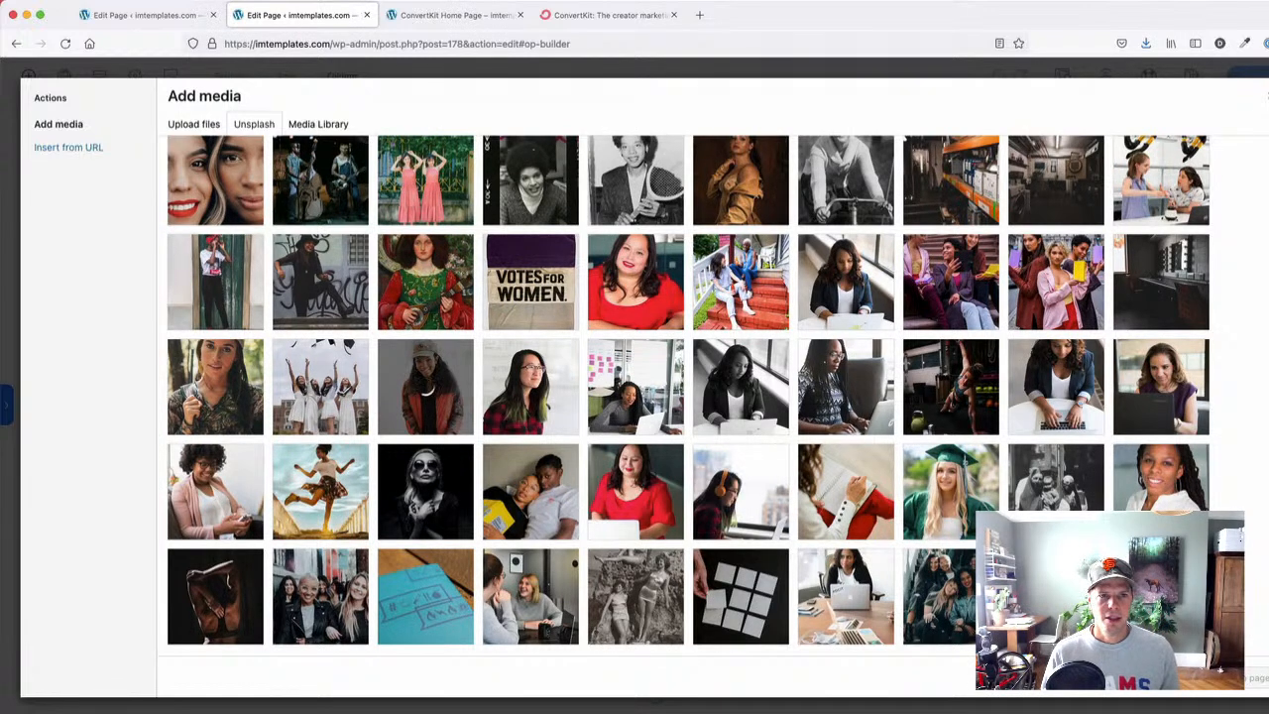
click(607, 16)
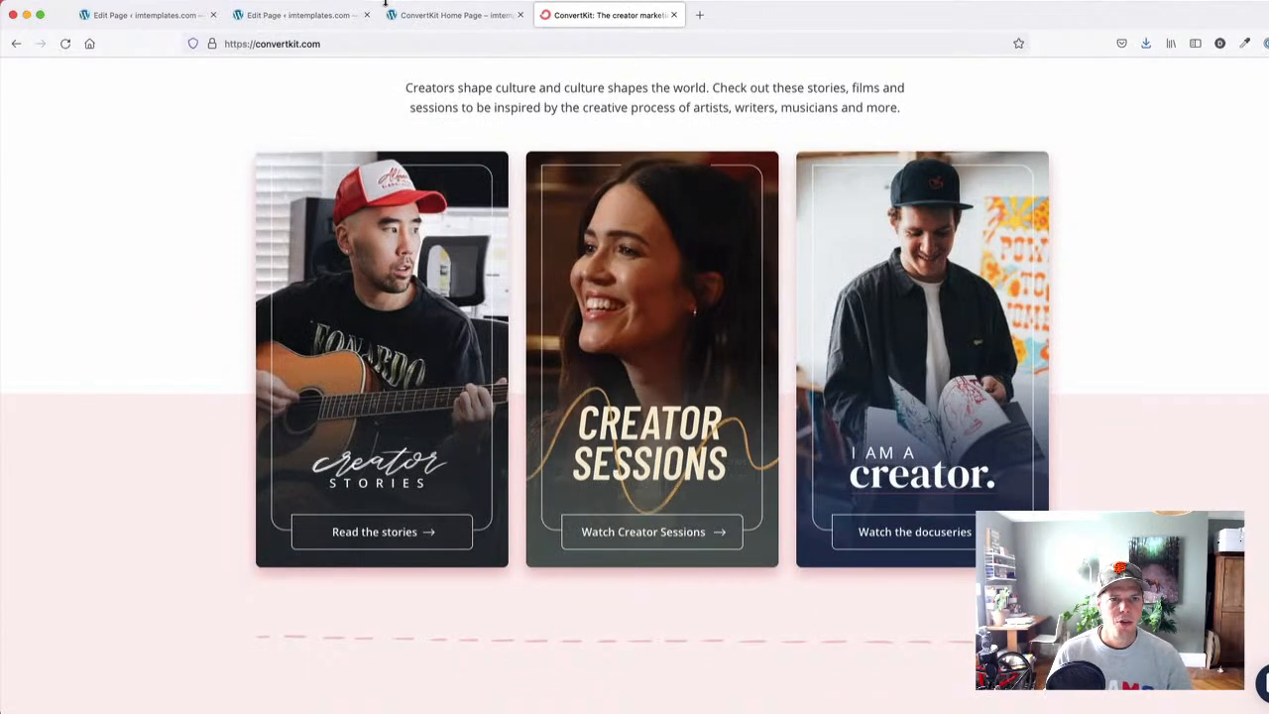
click(451, 15)
click(319, 16)
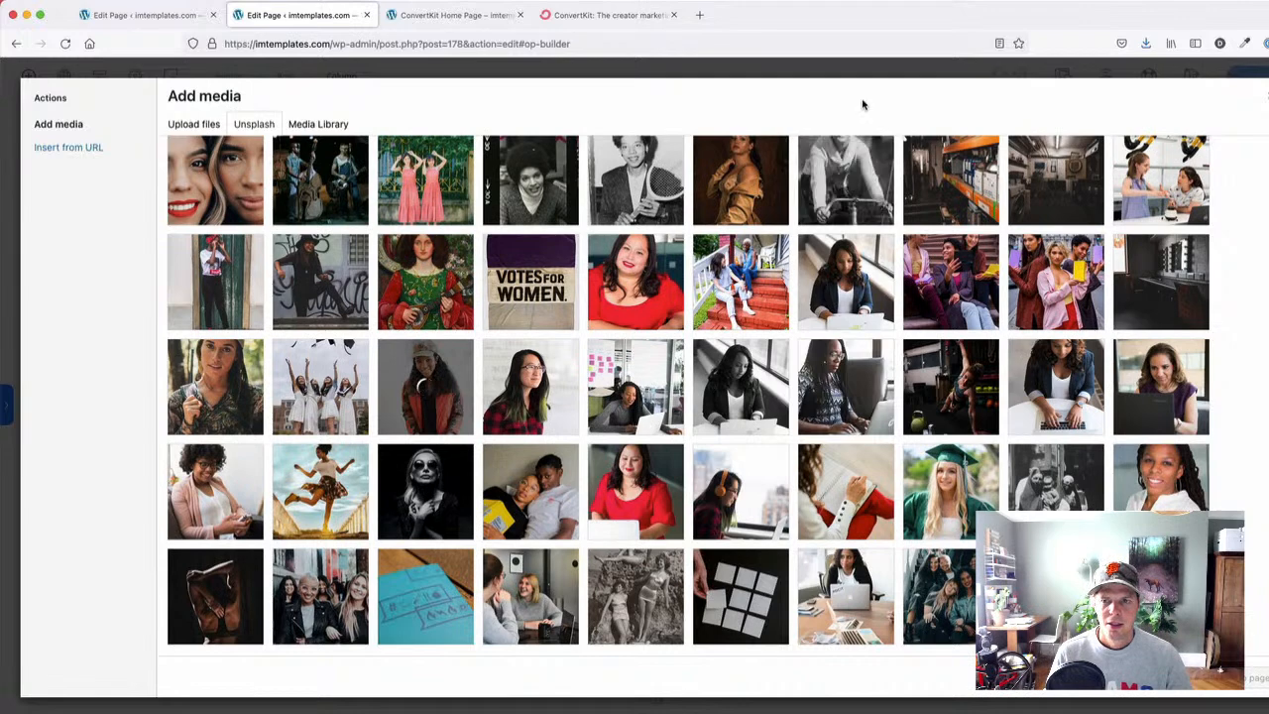
click(607, 15)
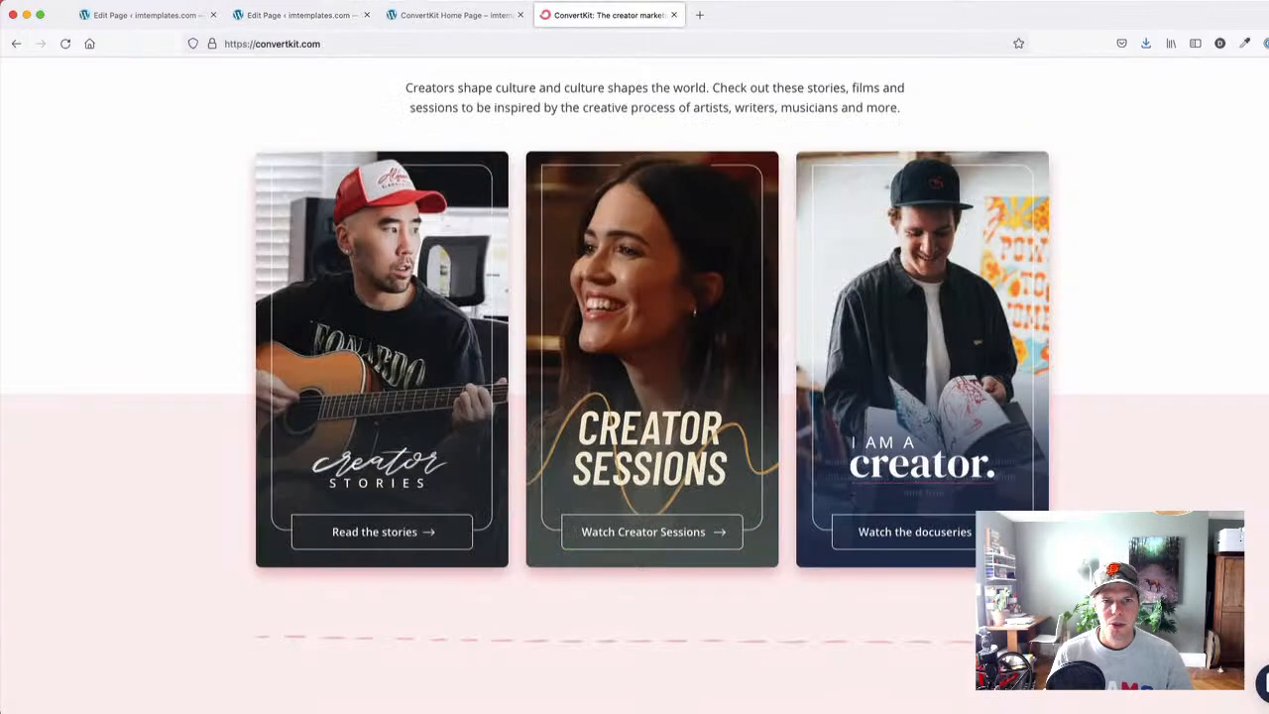
click(271, 12)
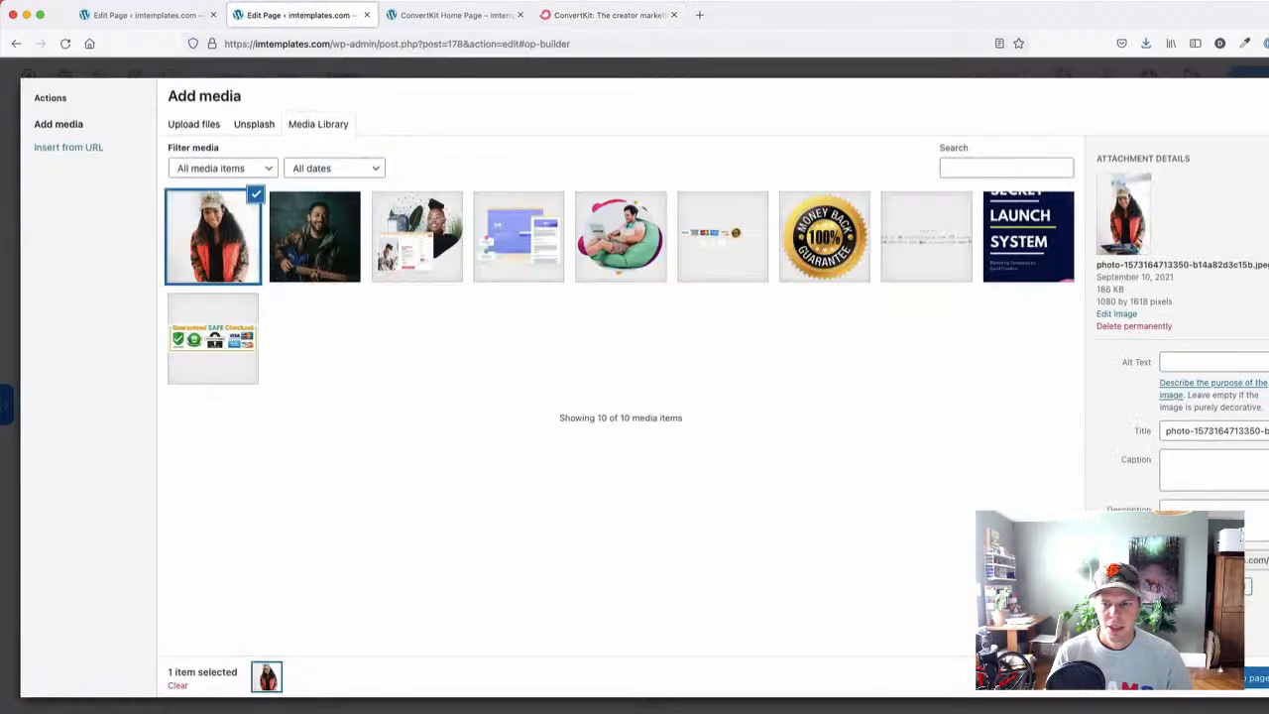
click(1255, 680)
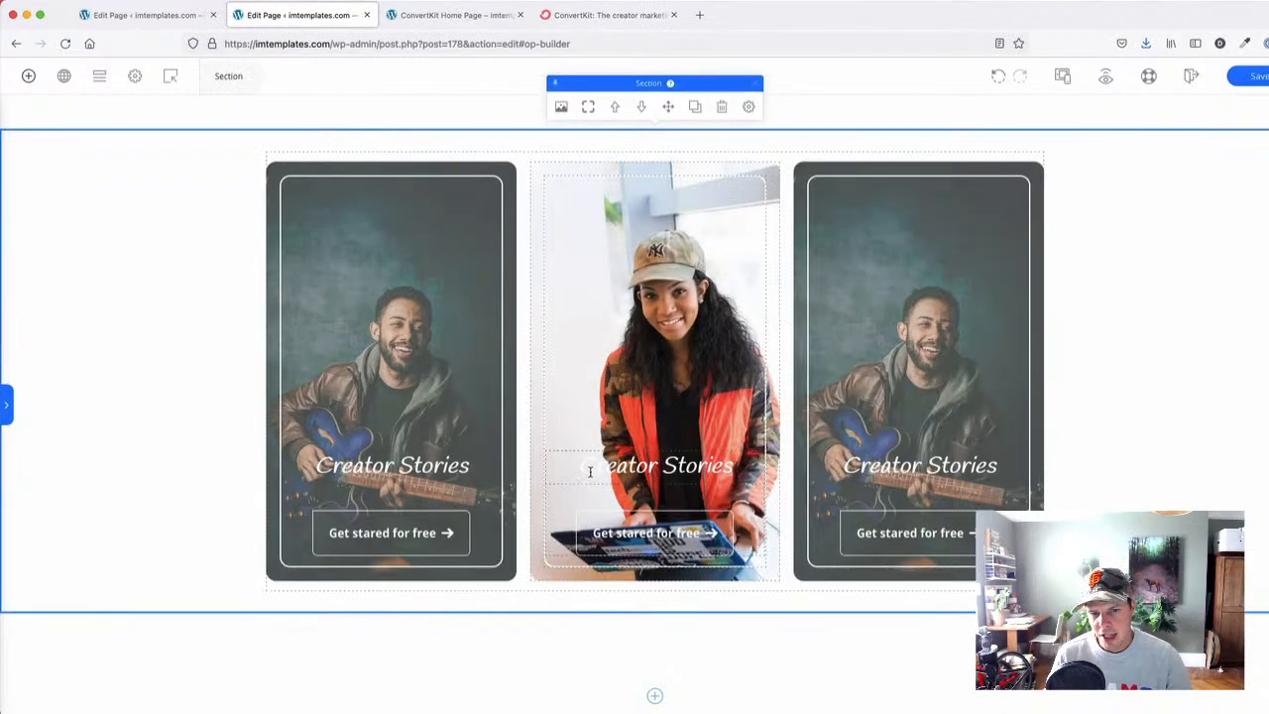
- Try a black #000000 background overlay at 46% opacity on the middle card, and undo it
click(590, 472)
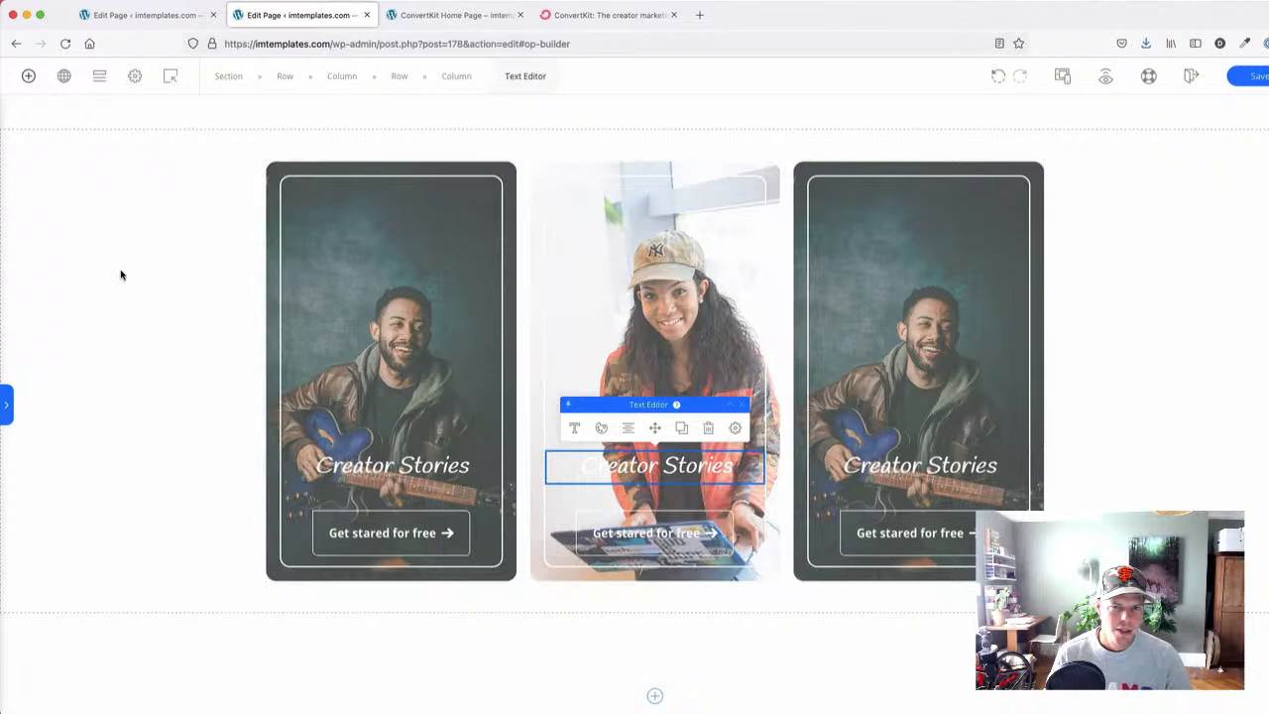
click(121, 274)
click(541, 186)
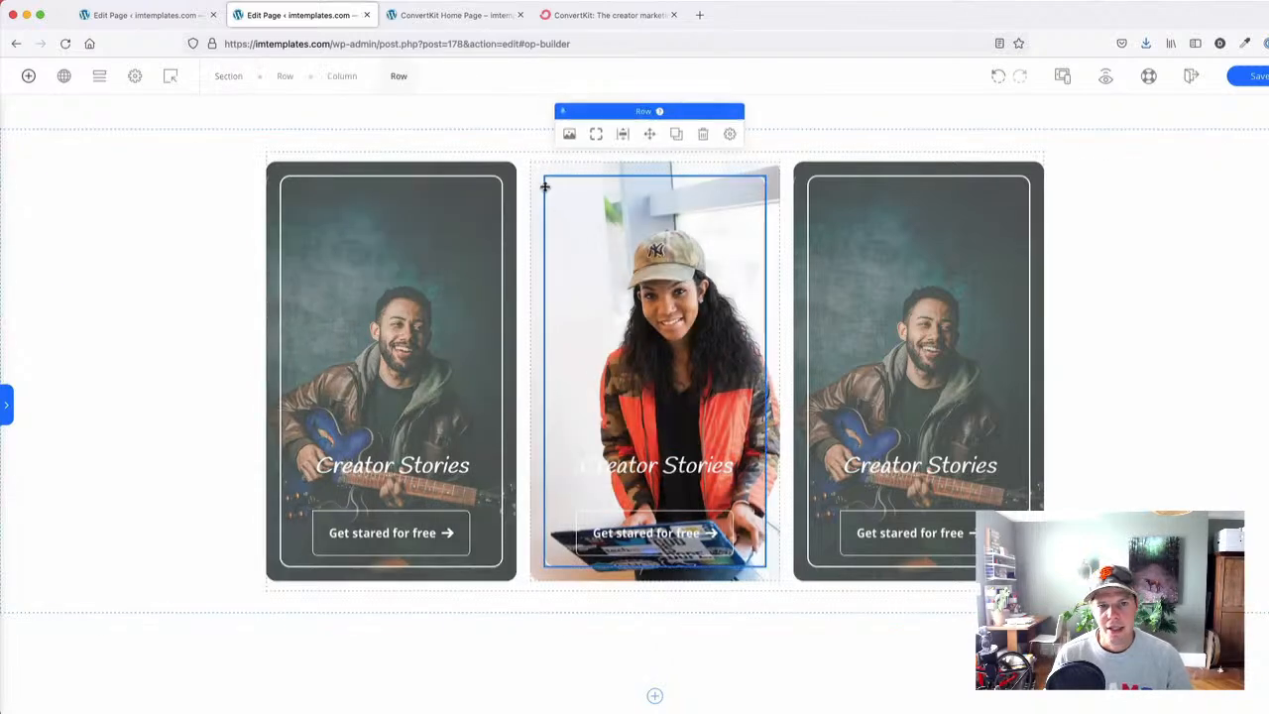
click(561, 139)
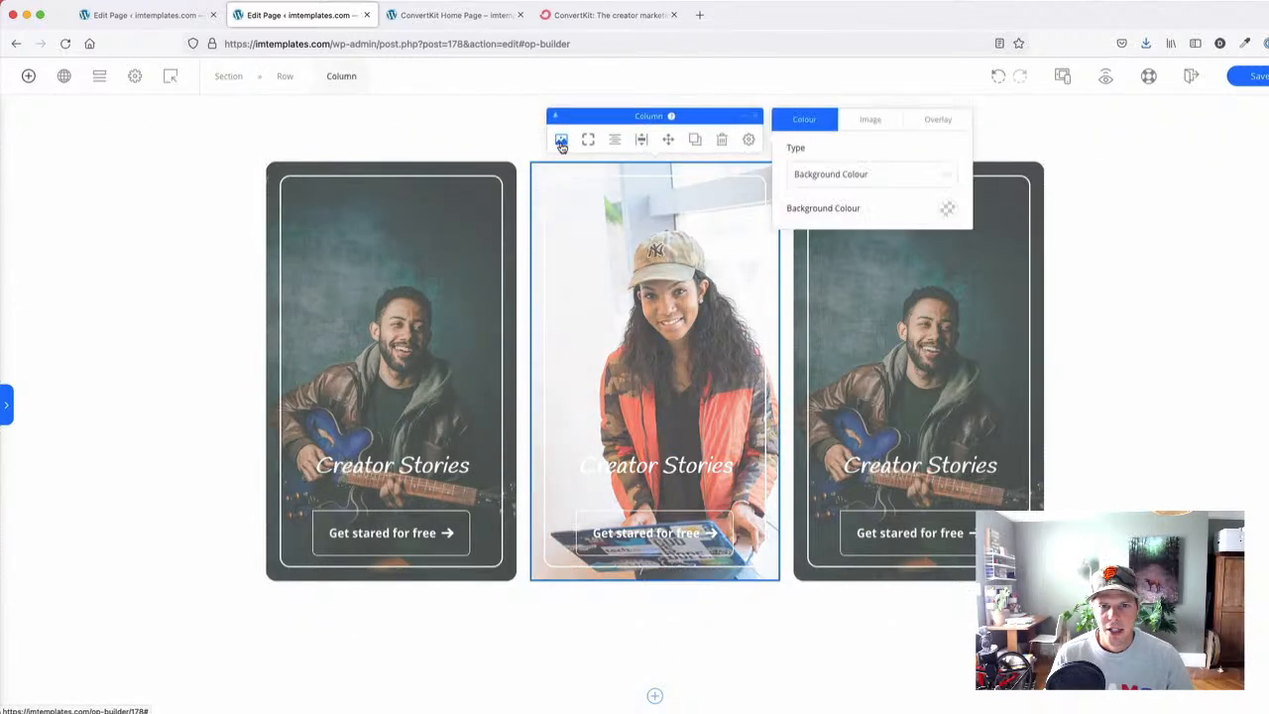
click(937, 119)
click(948, 210)
drag(823, 382, 778, 436)
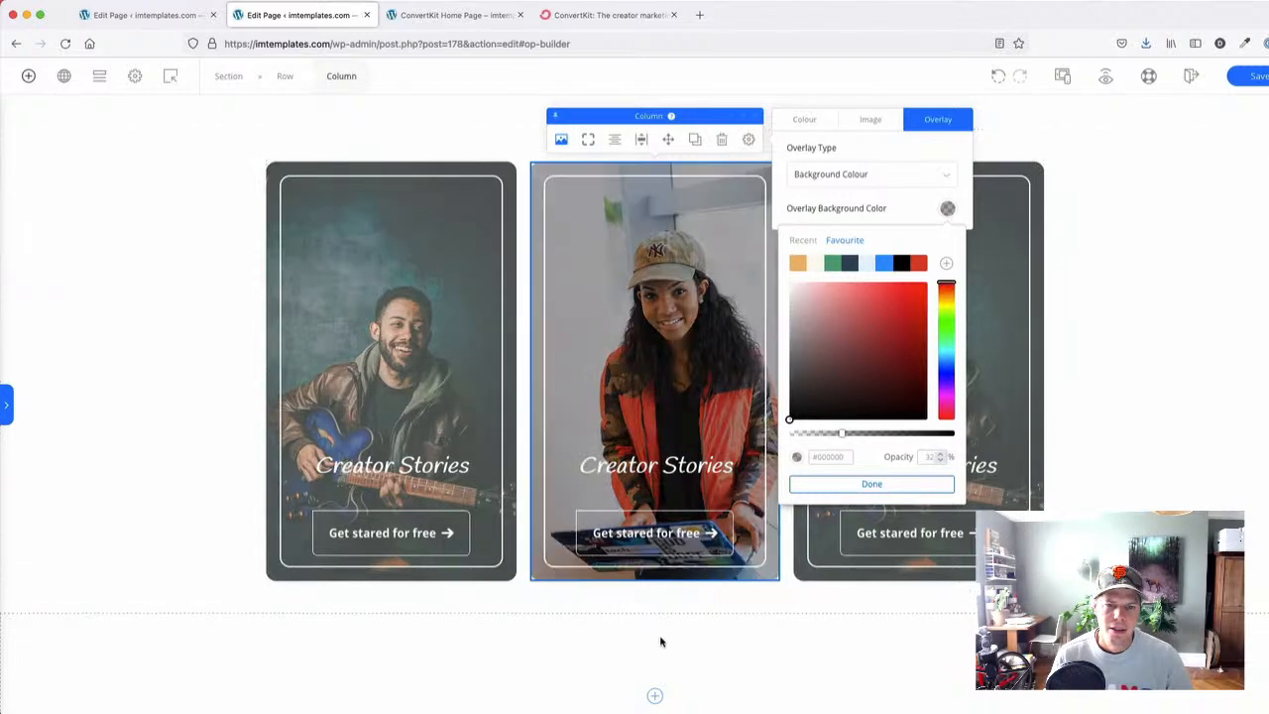
drag(844, 434, 859, 434)
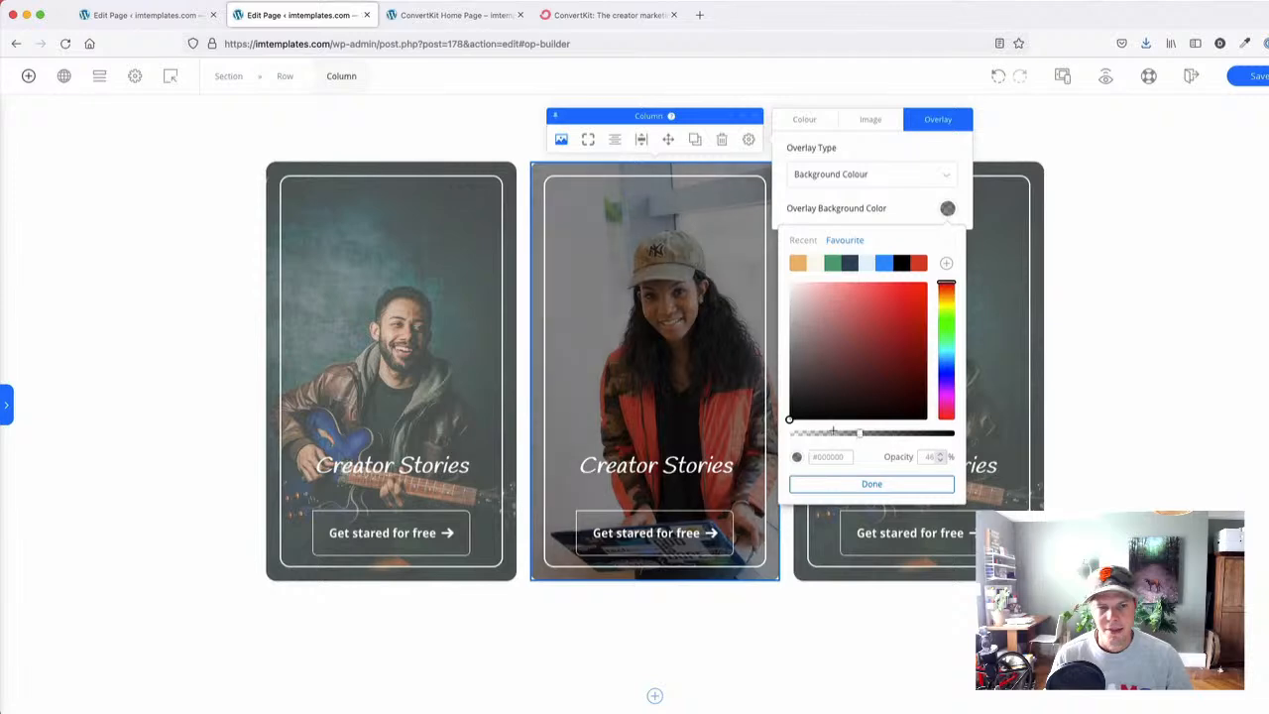
click(142, 476)
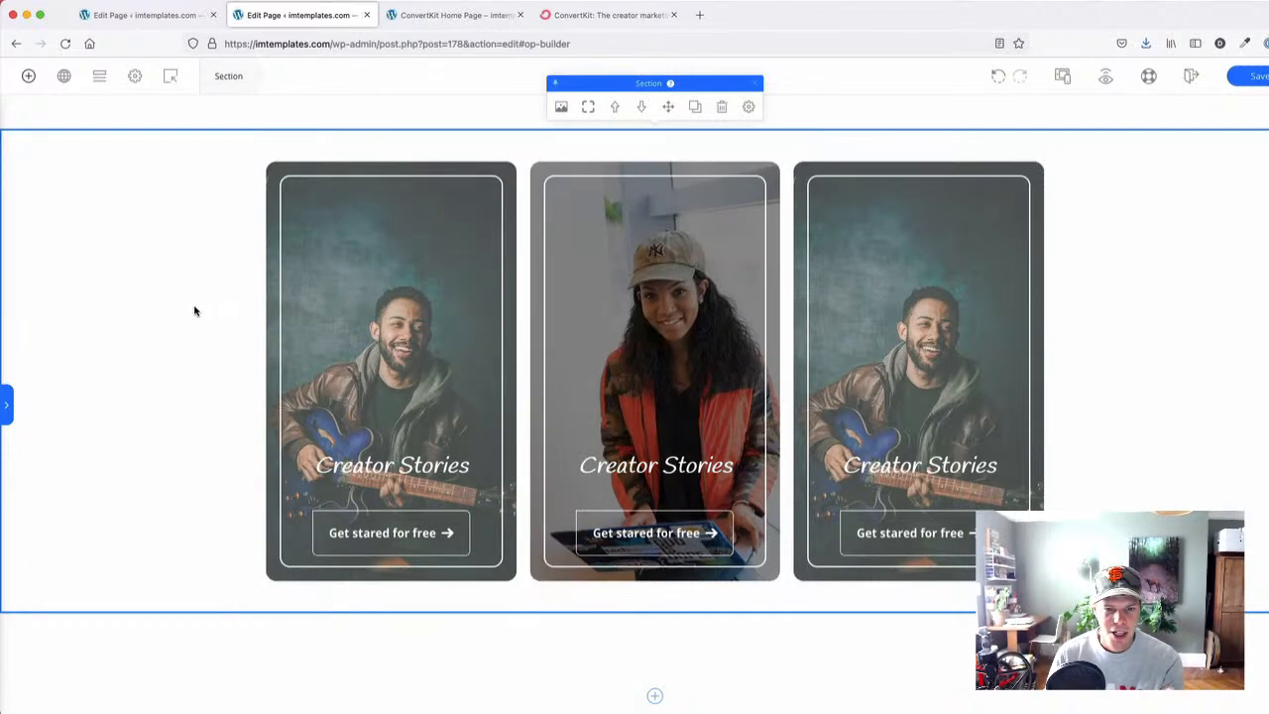
click(999, 77)
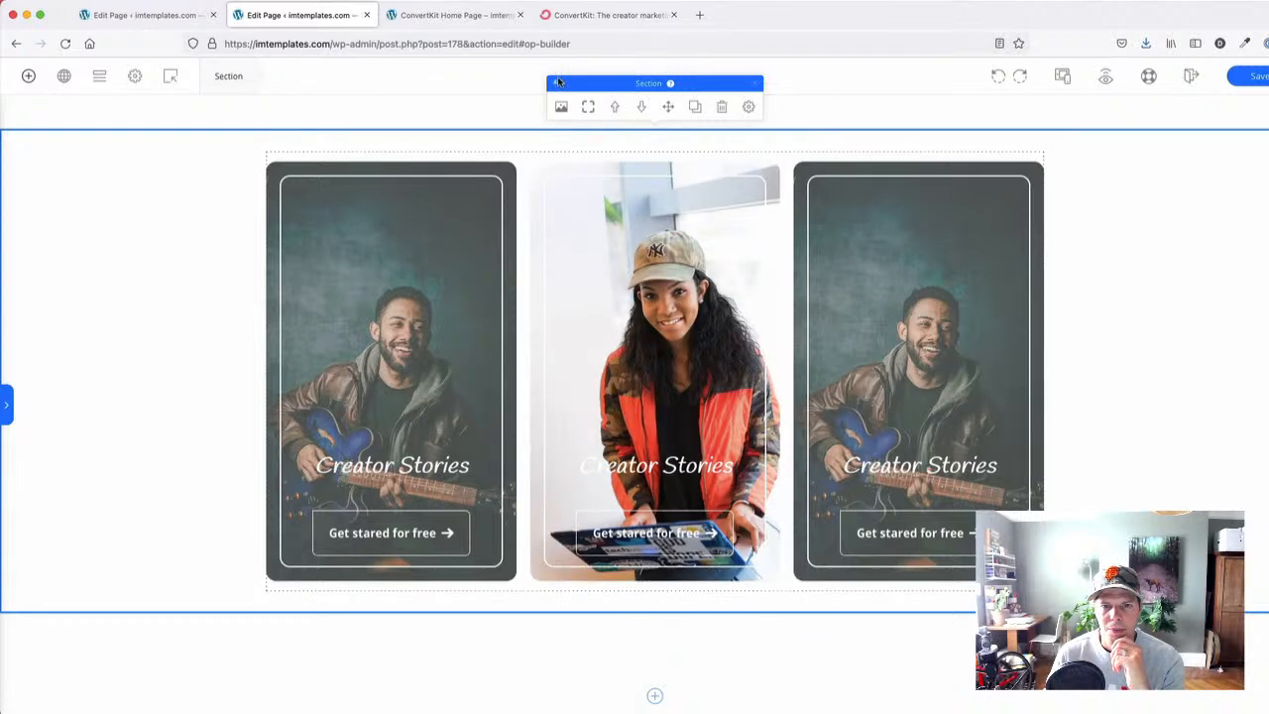
- Reopen the middle card's background image for replacement and search Unsplash for "women speaking stage"
click(561, 106)
click(541, 170)
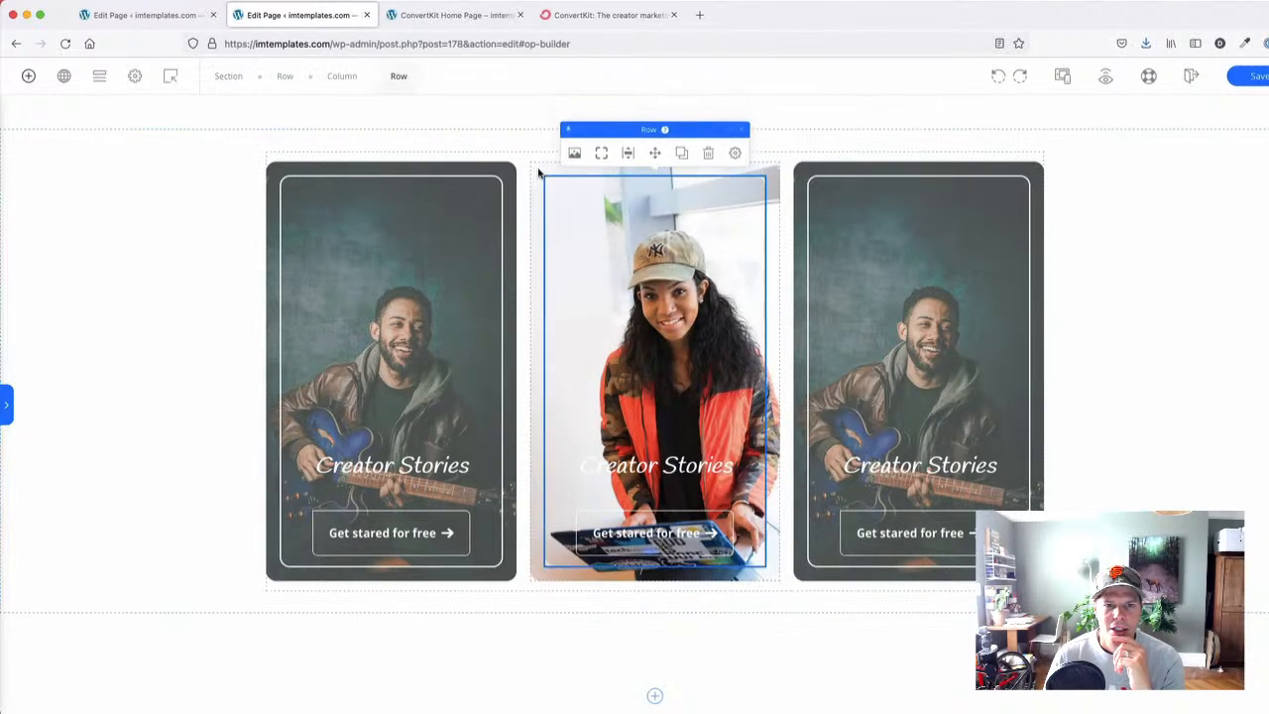
click(561, 140)
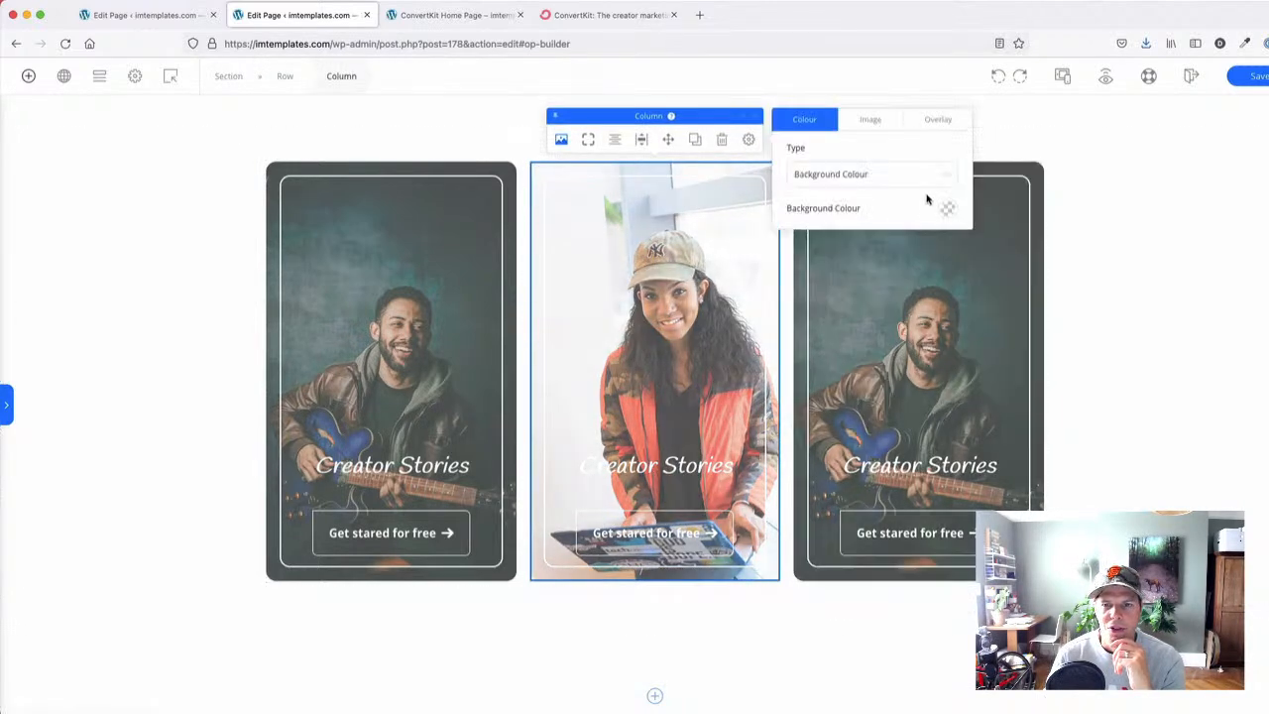
click(871, 119)
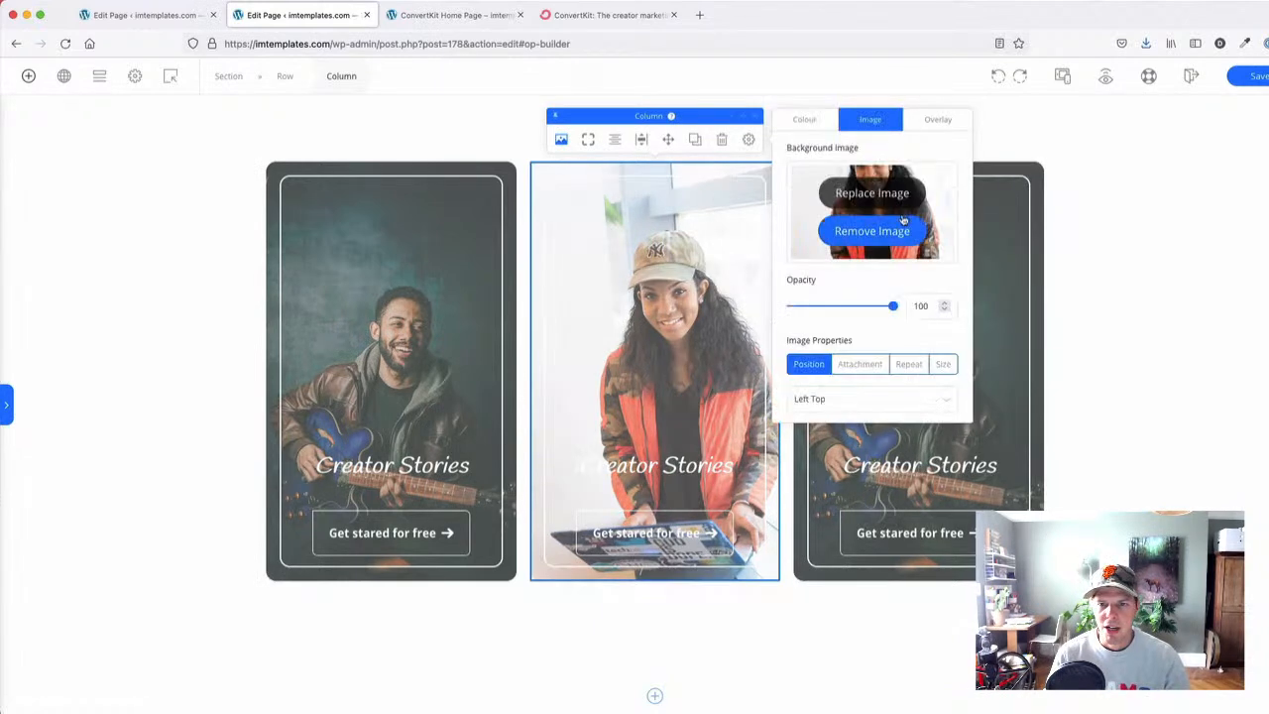
click(873, 192)
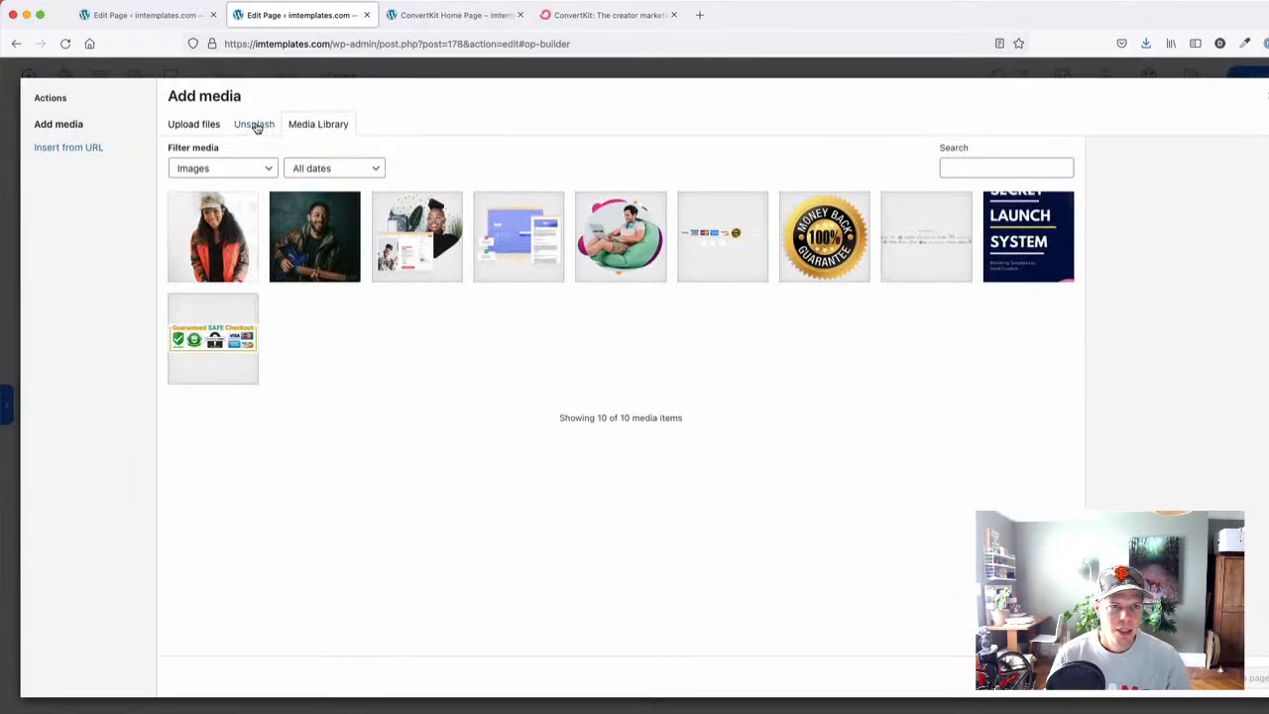
click(255, 127)
click(249, 154)
text(women speaking stage)
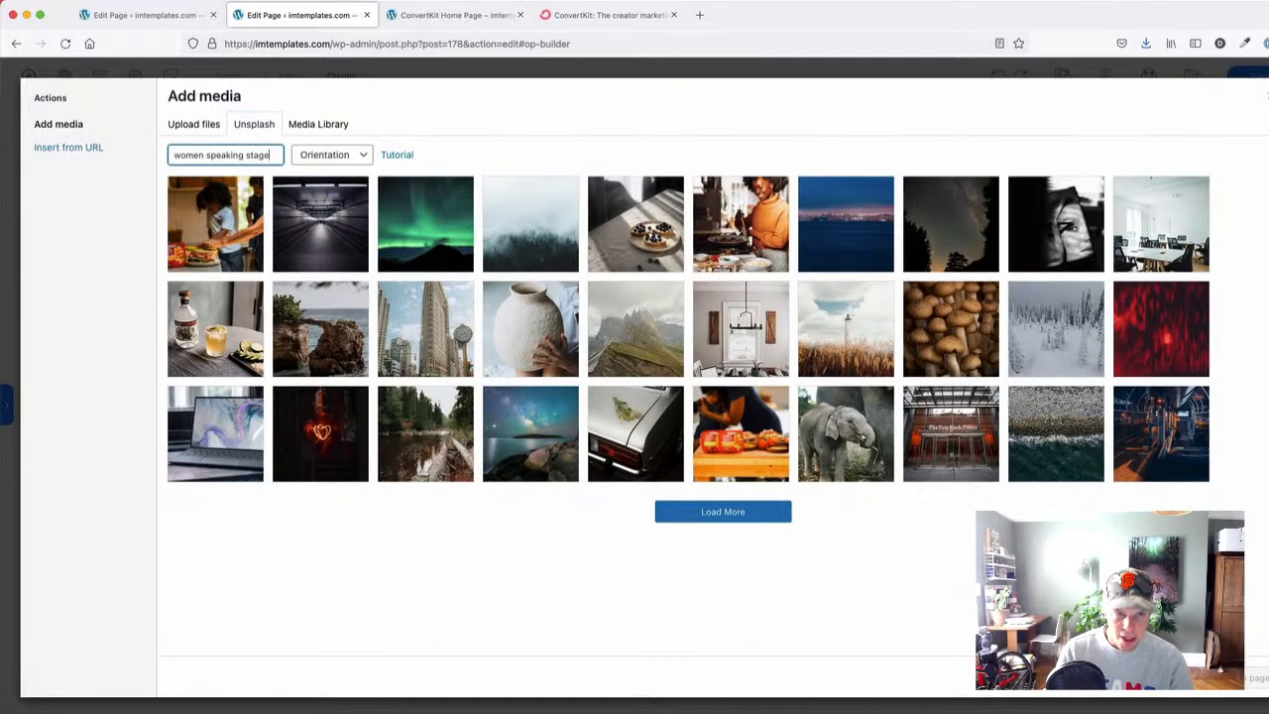
click(589, 526)
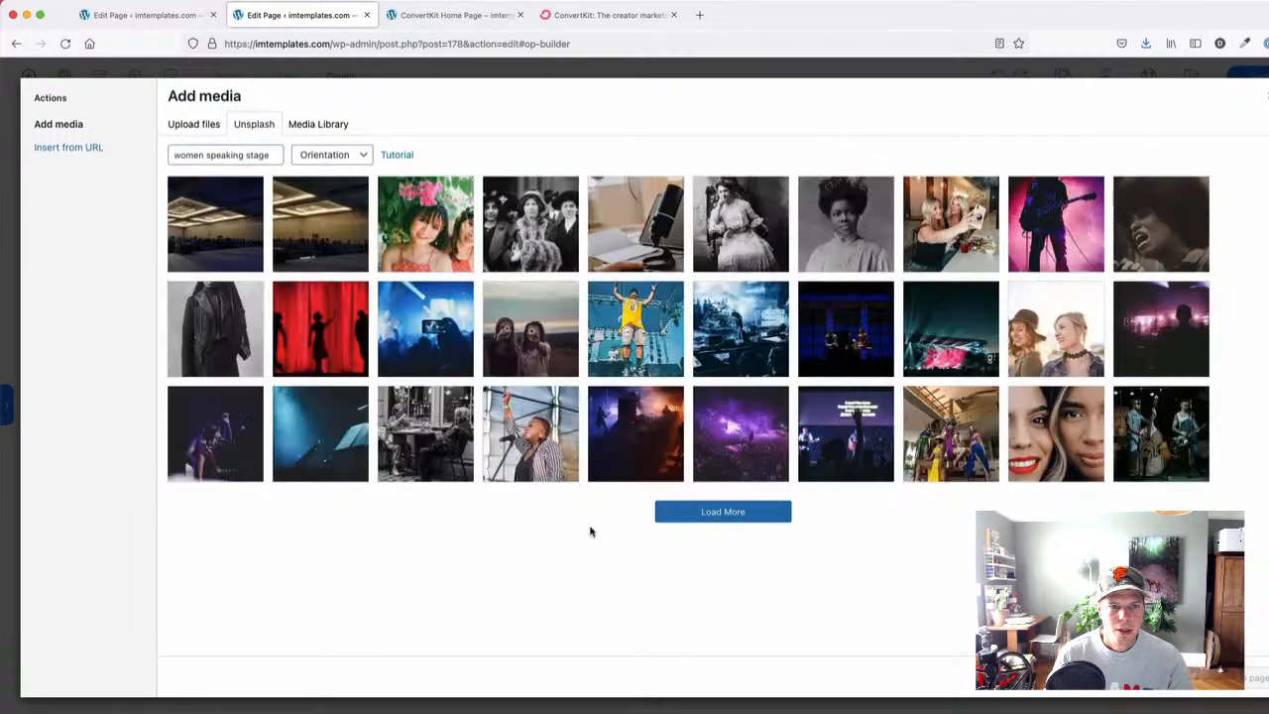
- Load two more batches of the "women speaking stage" results and examine them for a suitable middle card background
click(698, 511)
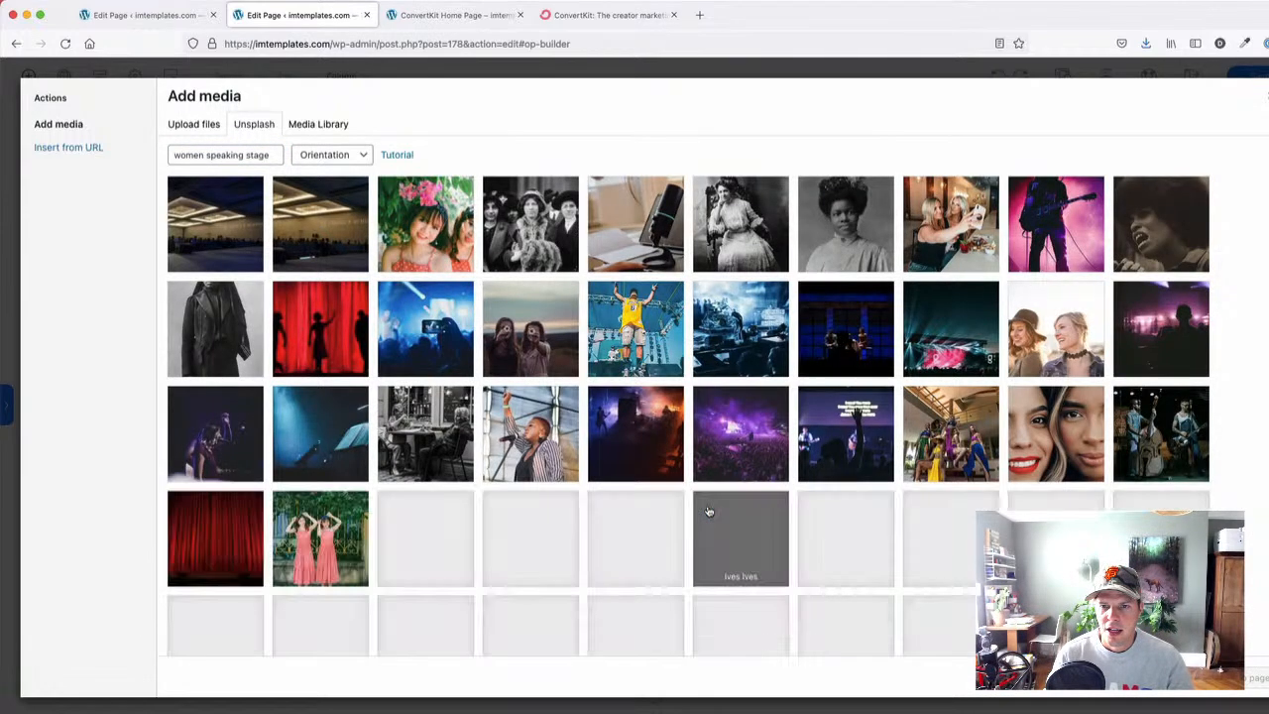
scroll(708, 510, down, 4)
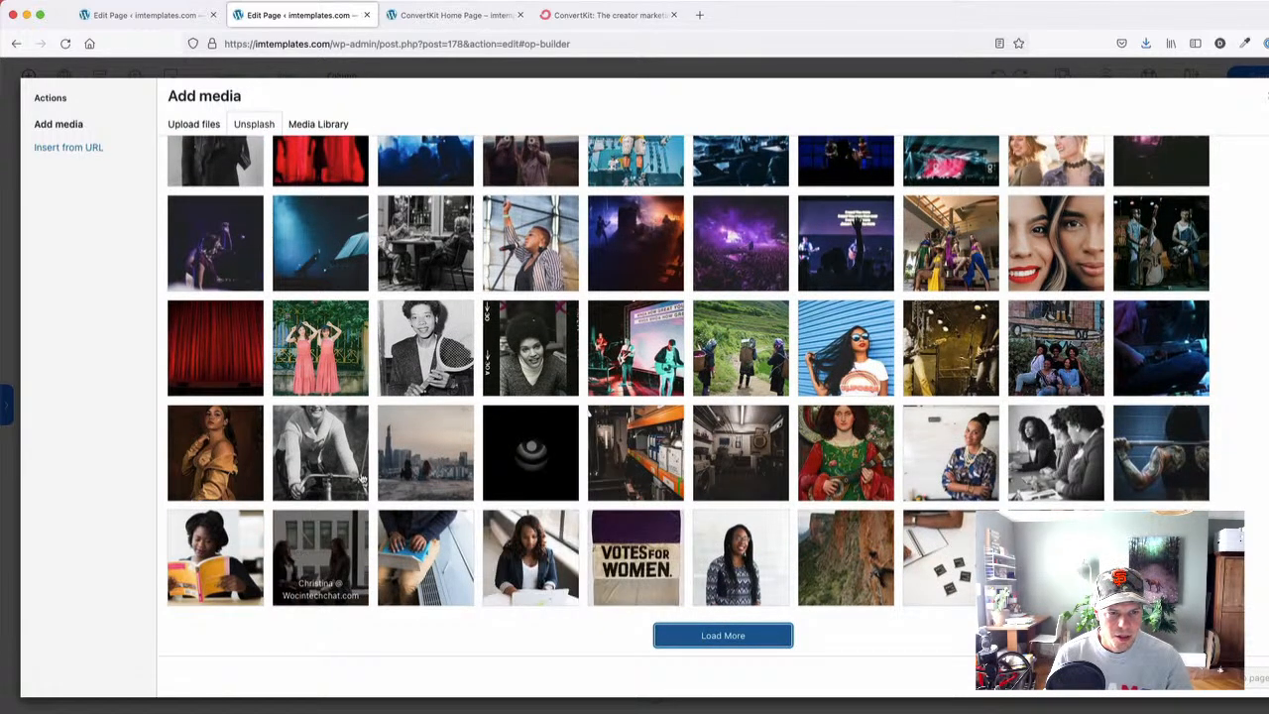
click(771, 631)
scroll(723, 483, down, 3)
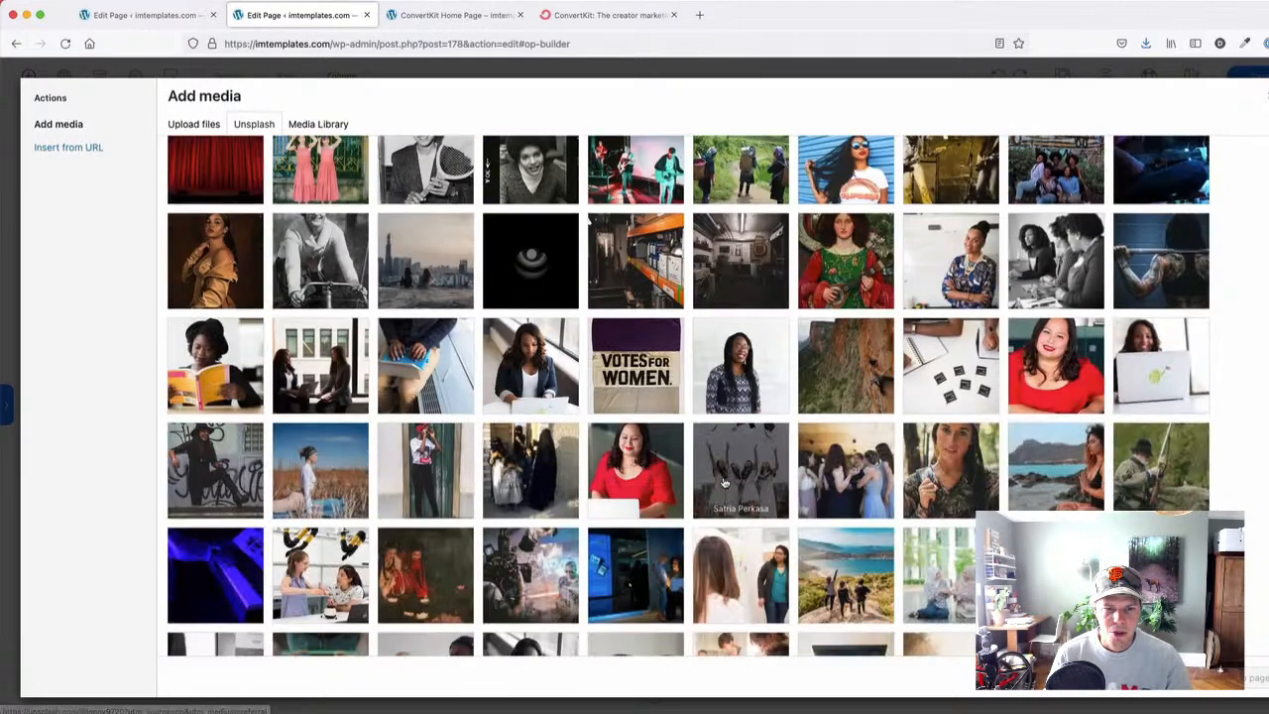
scroll(724, 483, down, 2)
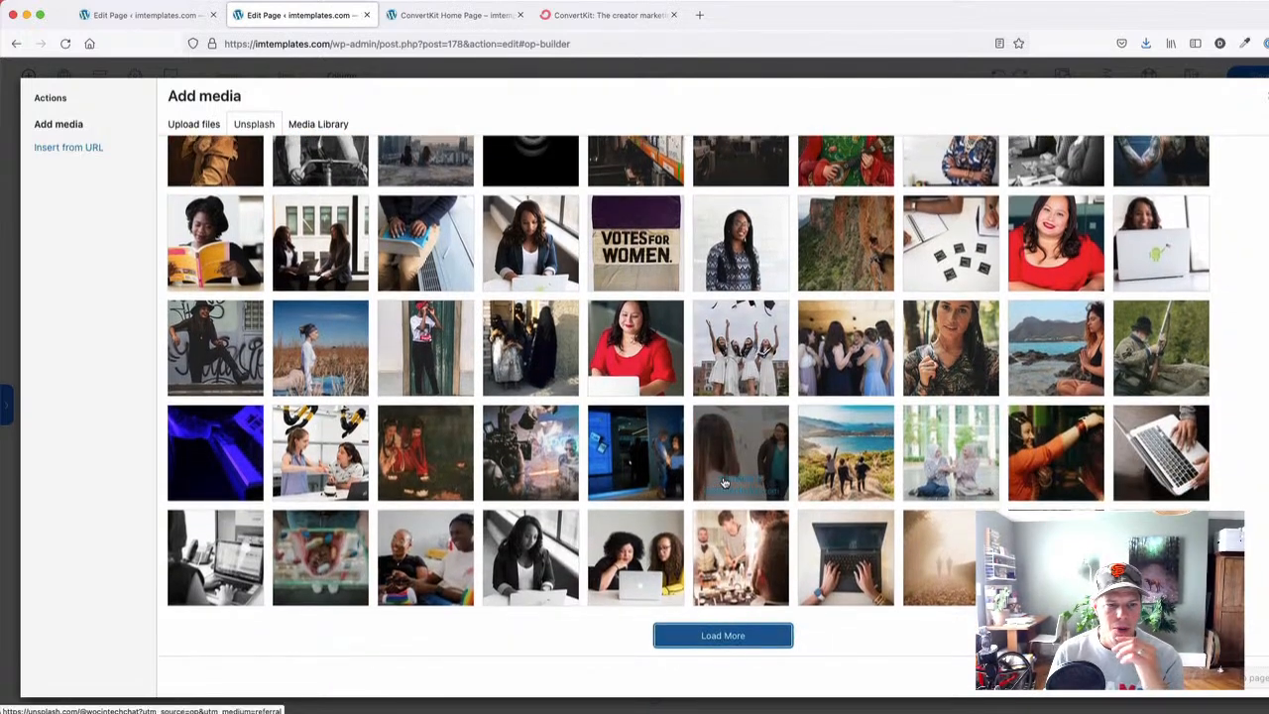
scroll(723, 482, up, 1)
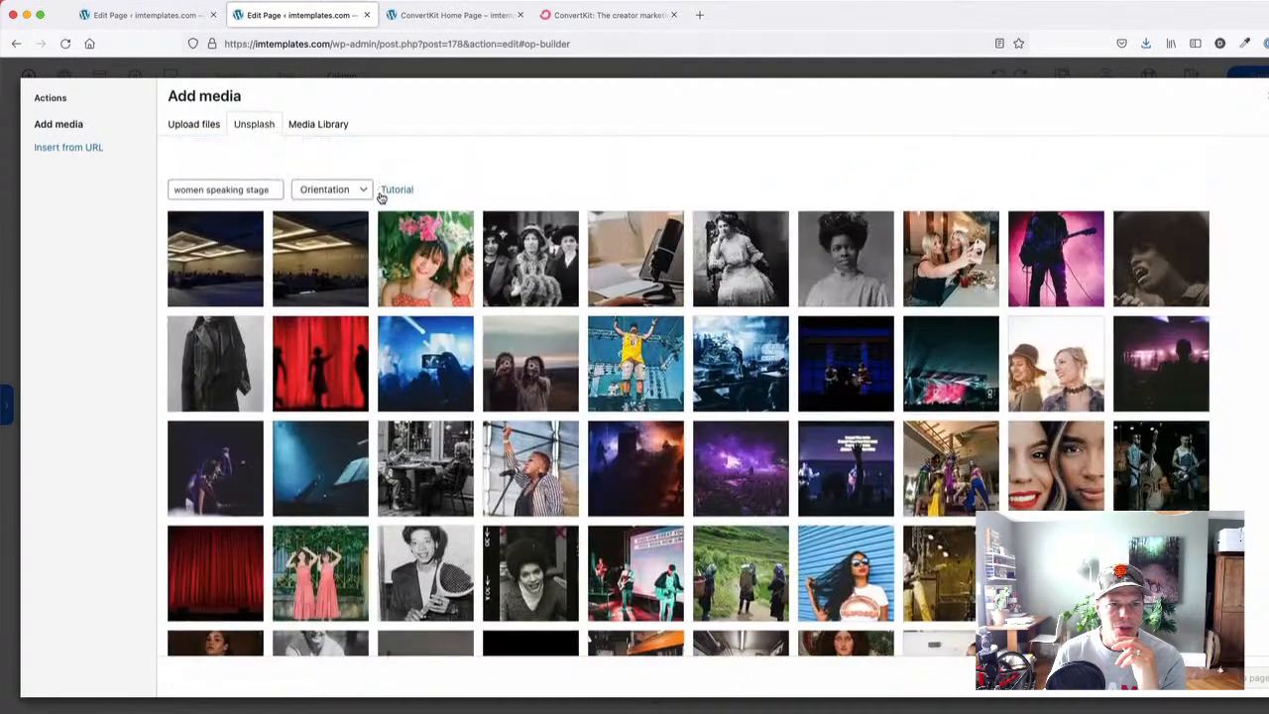
scroll(383, 198, down, 1)
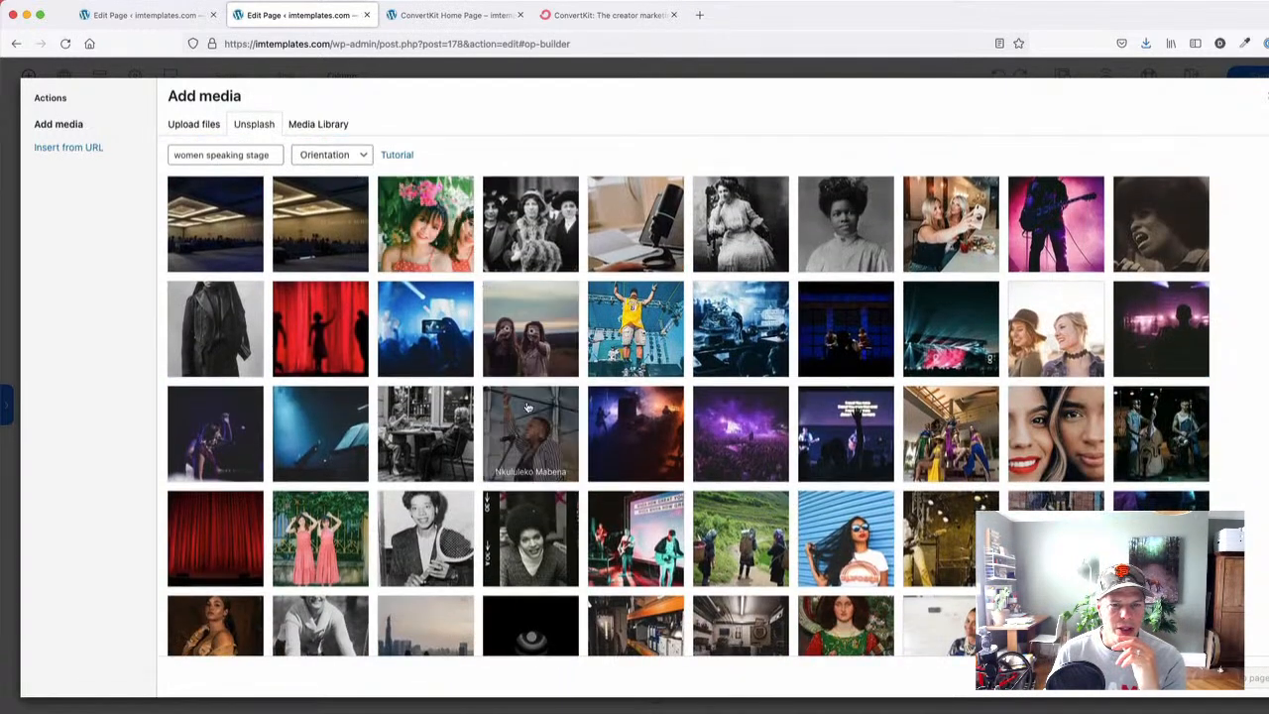
scroll(555, 446, down, 4)
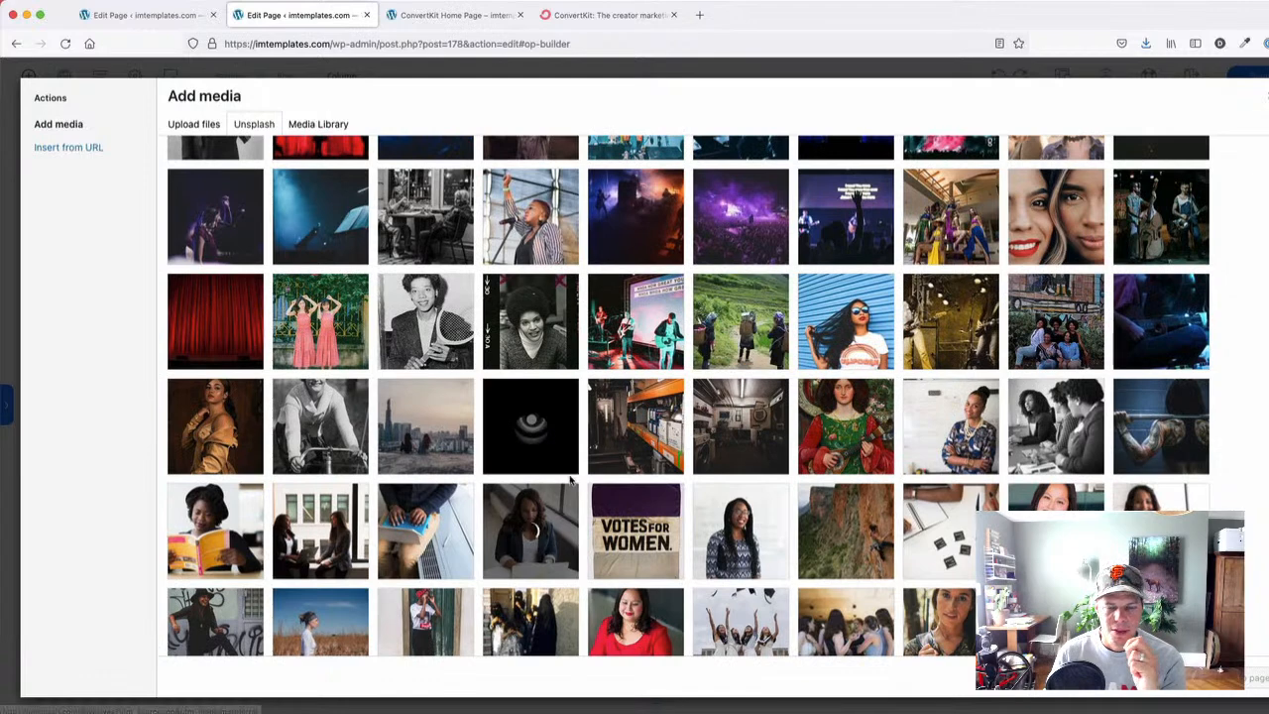
- Check ConvertKit's reference cards and insert the photo of the woman in a dark blazer at a laptop as the middle card's background
click(640, 16)
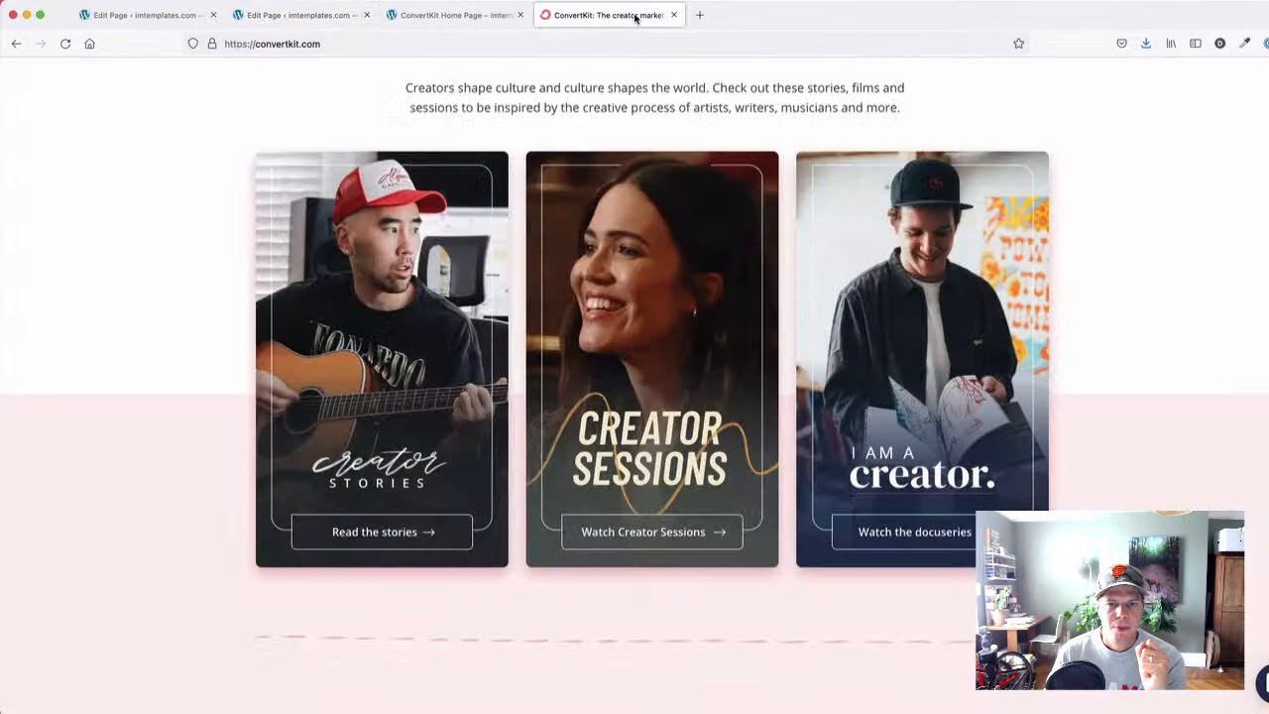
click(439, 16)
click(297, 15)
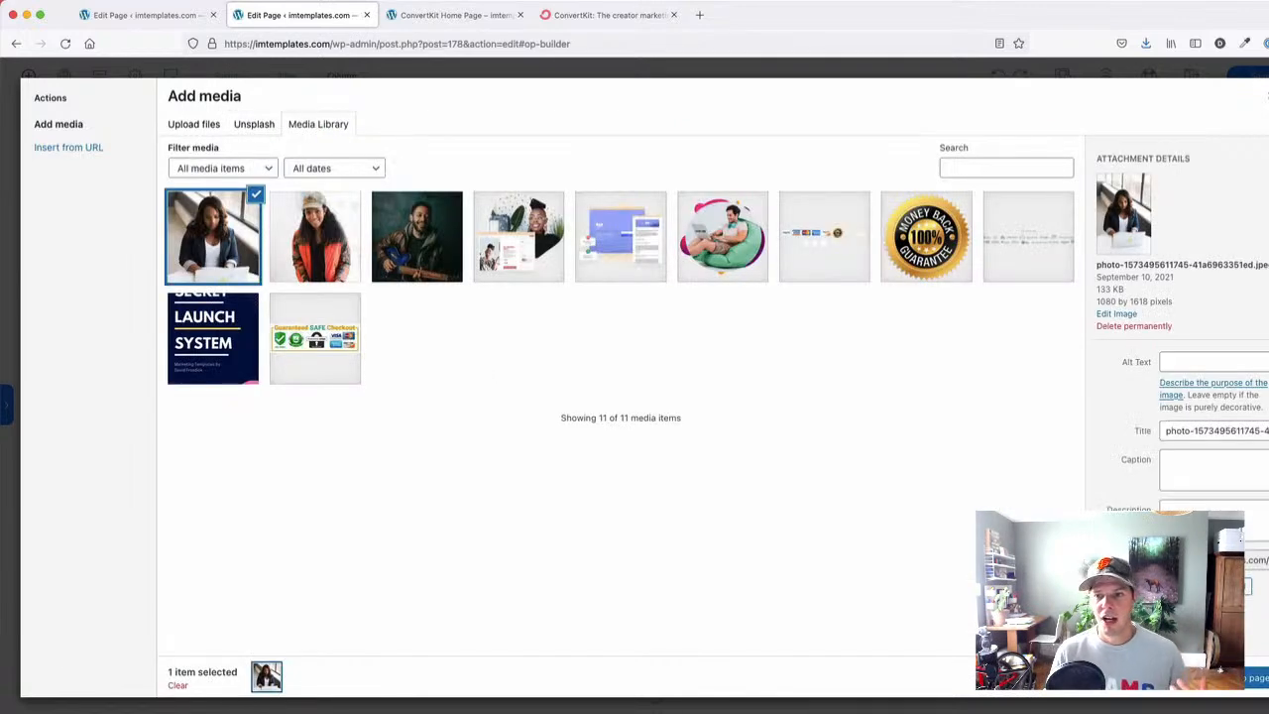
click(1255, 678)
click(1140, 461)
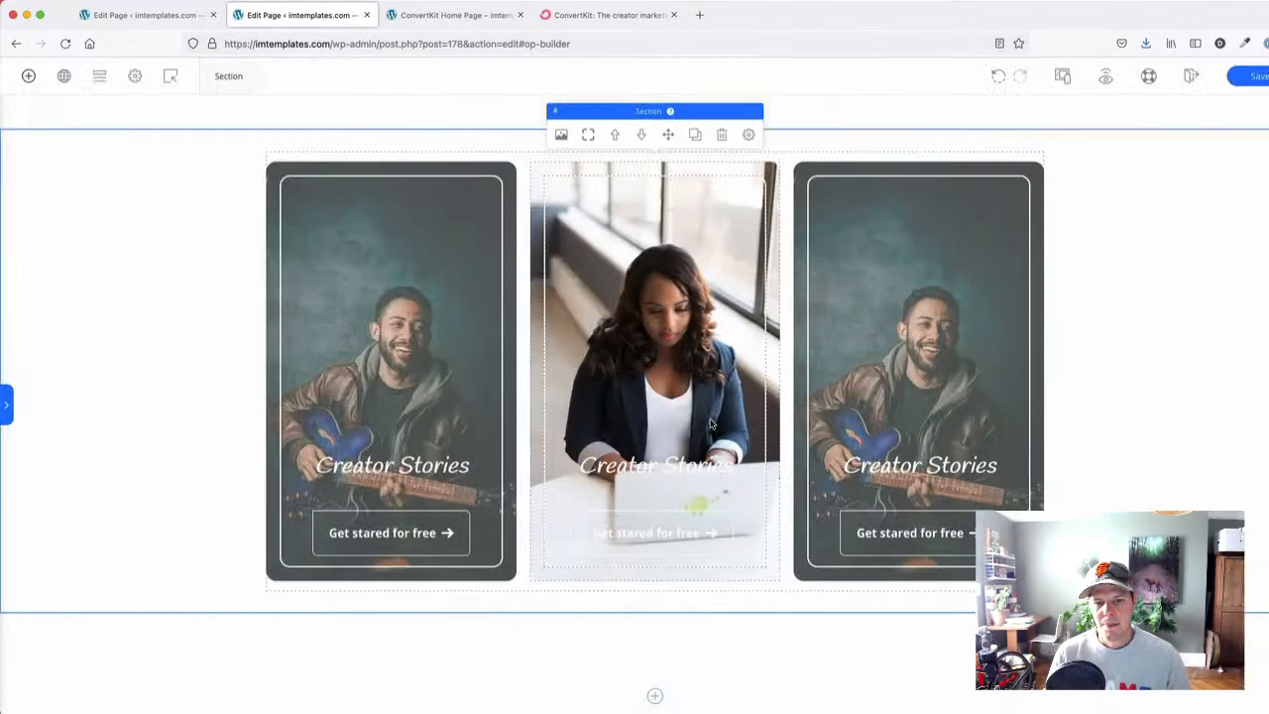
- Open the third card's column background image for replacement
click(810, 188)
click(801, 181)
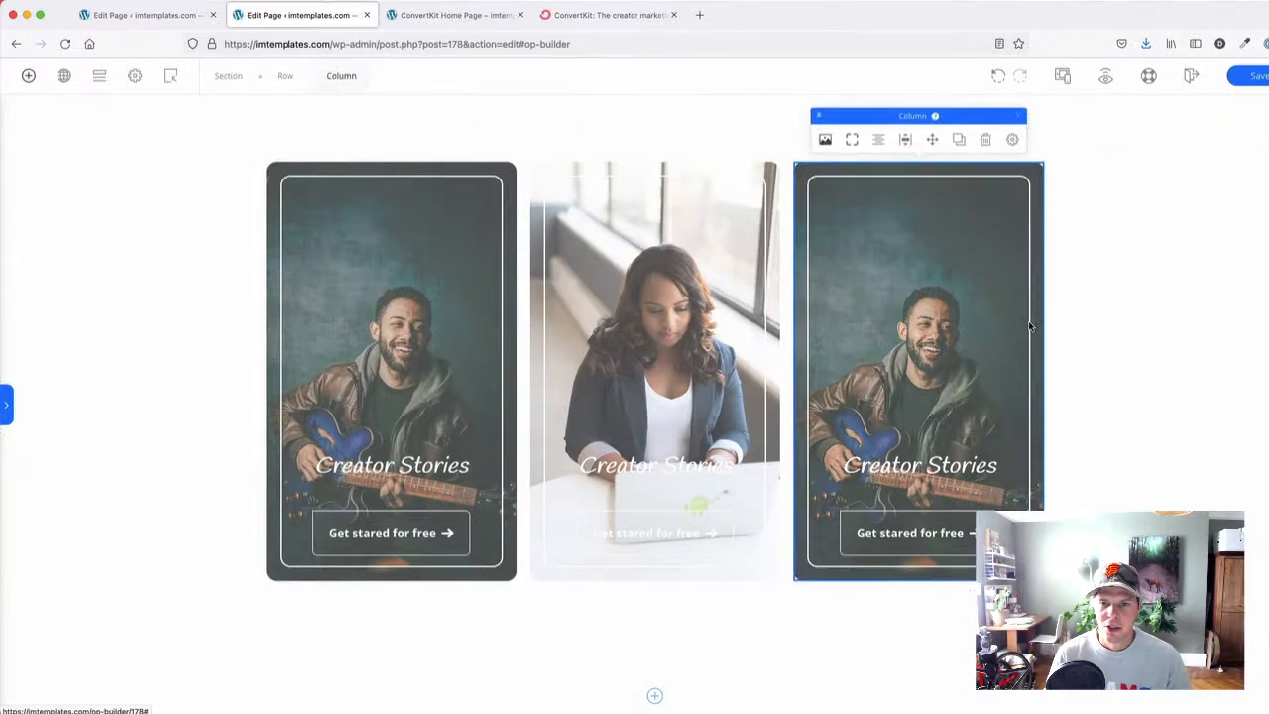
click(825, 138)
click(1133, 120)
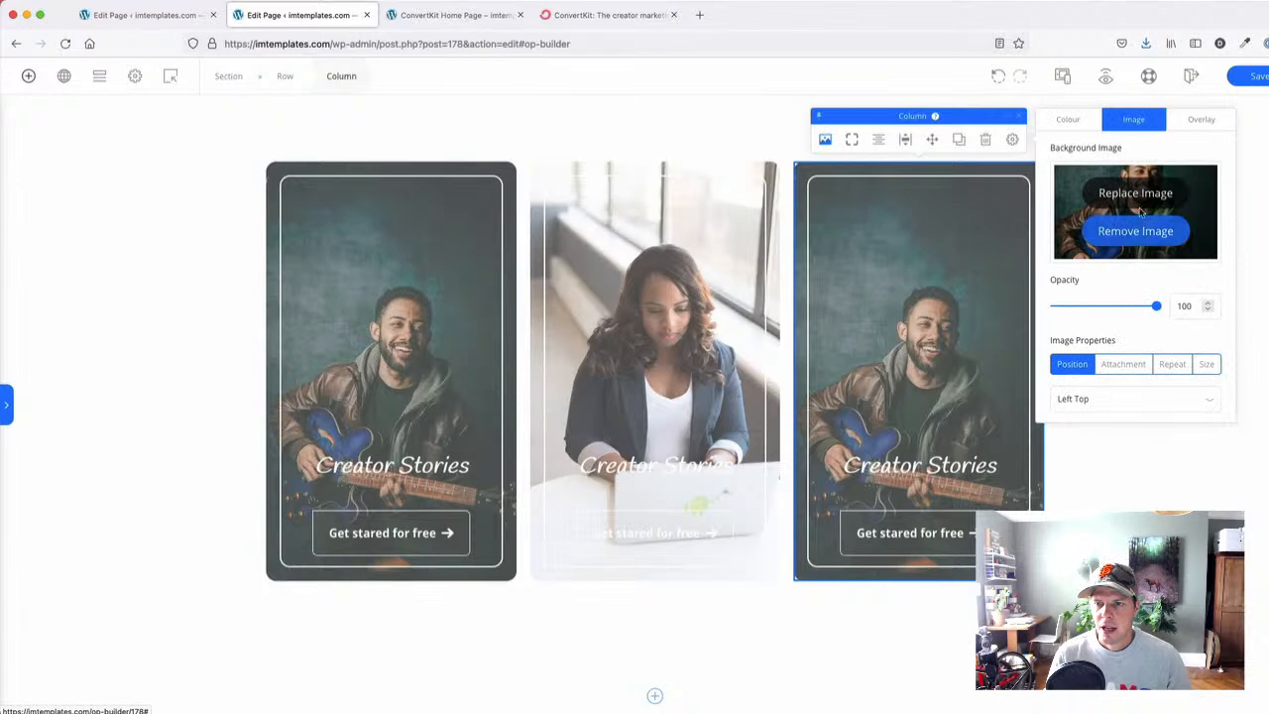
click(1134, 194)
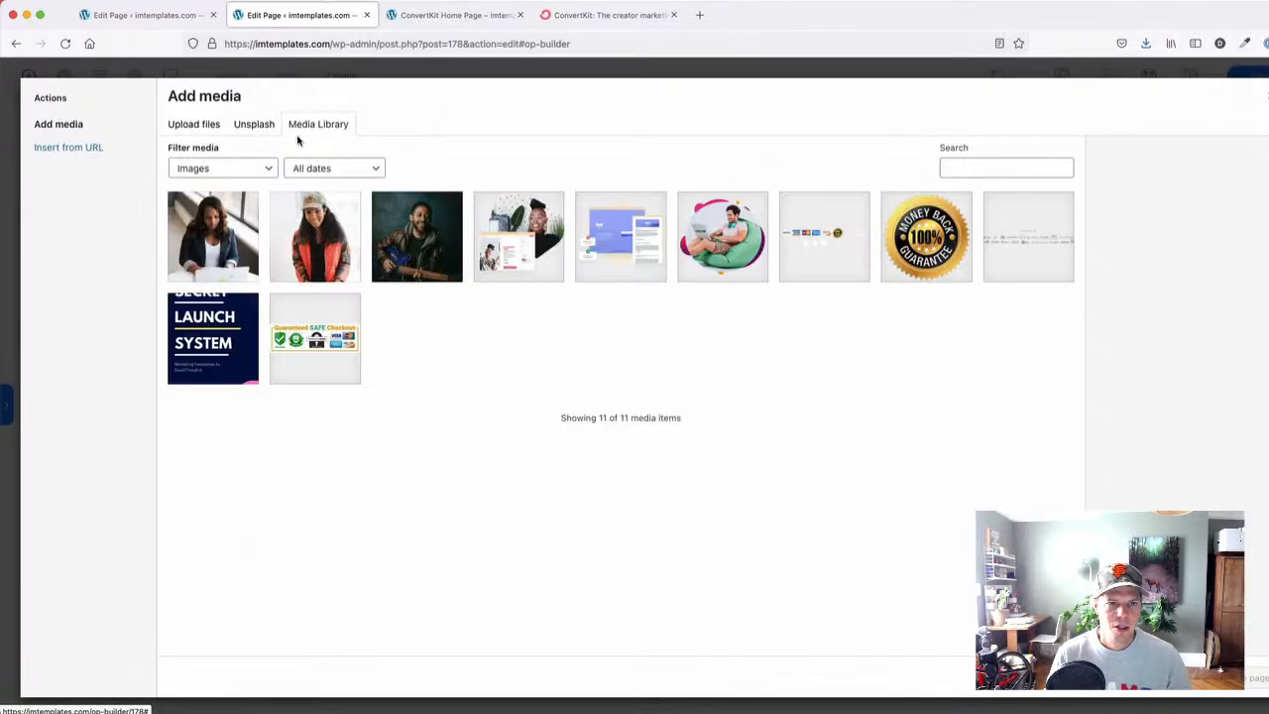
- Search Unsplash for portrait-oriented photos matching "man holding book"
click(241, 130)
click(230, 154)
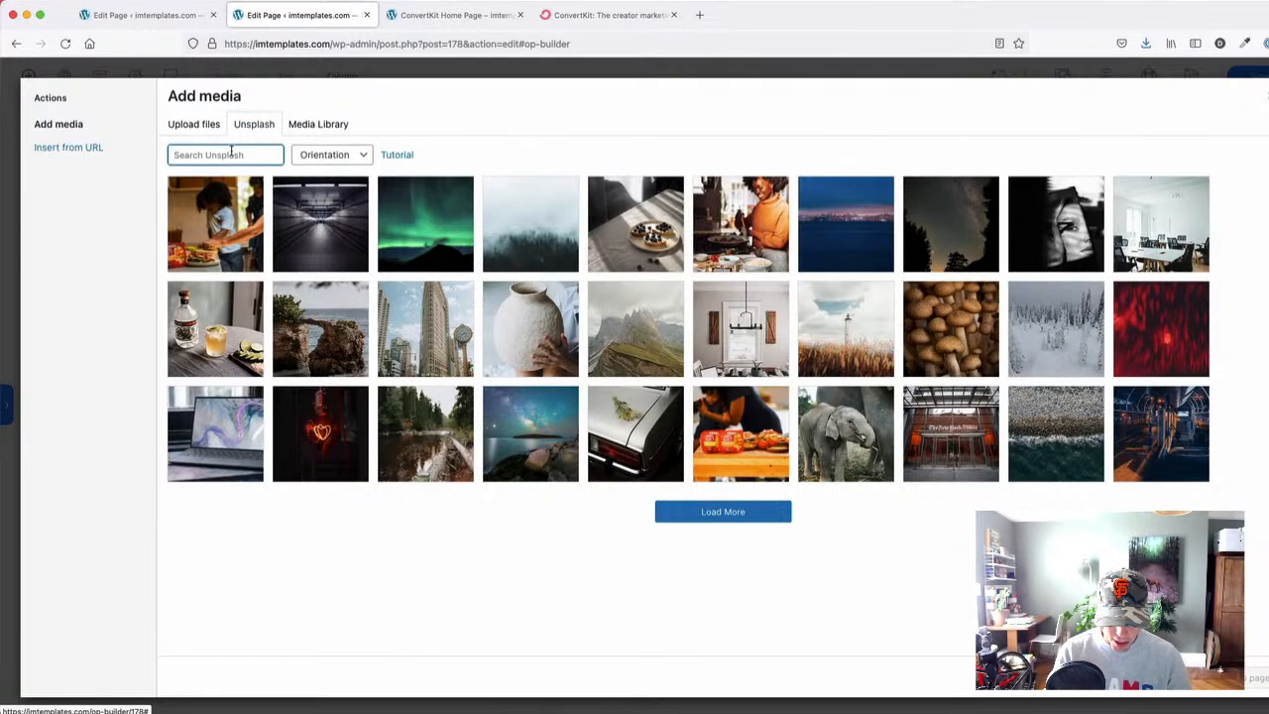
text(man holding book)
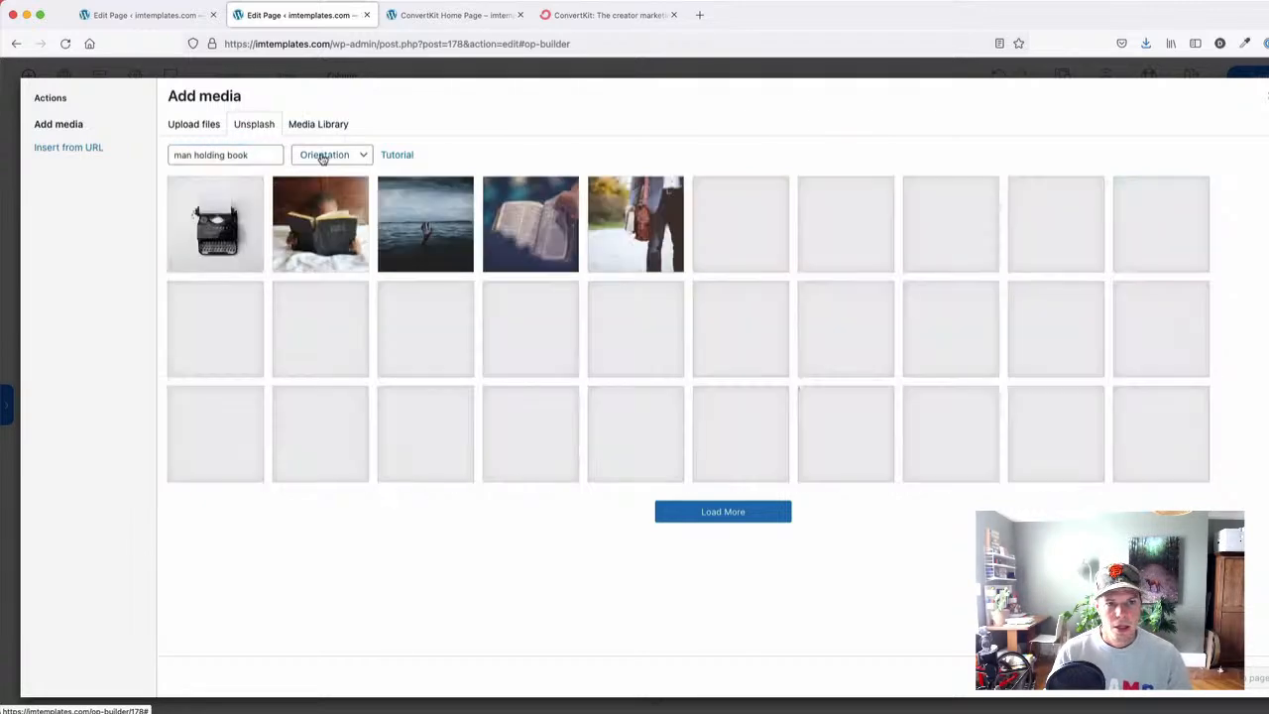
click(327, 154)
click(321, 183)
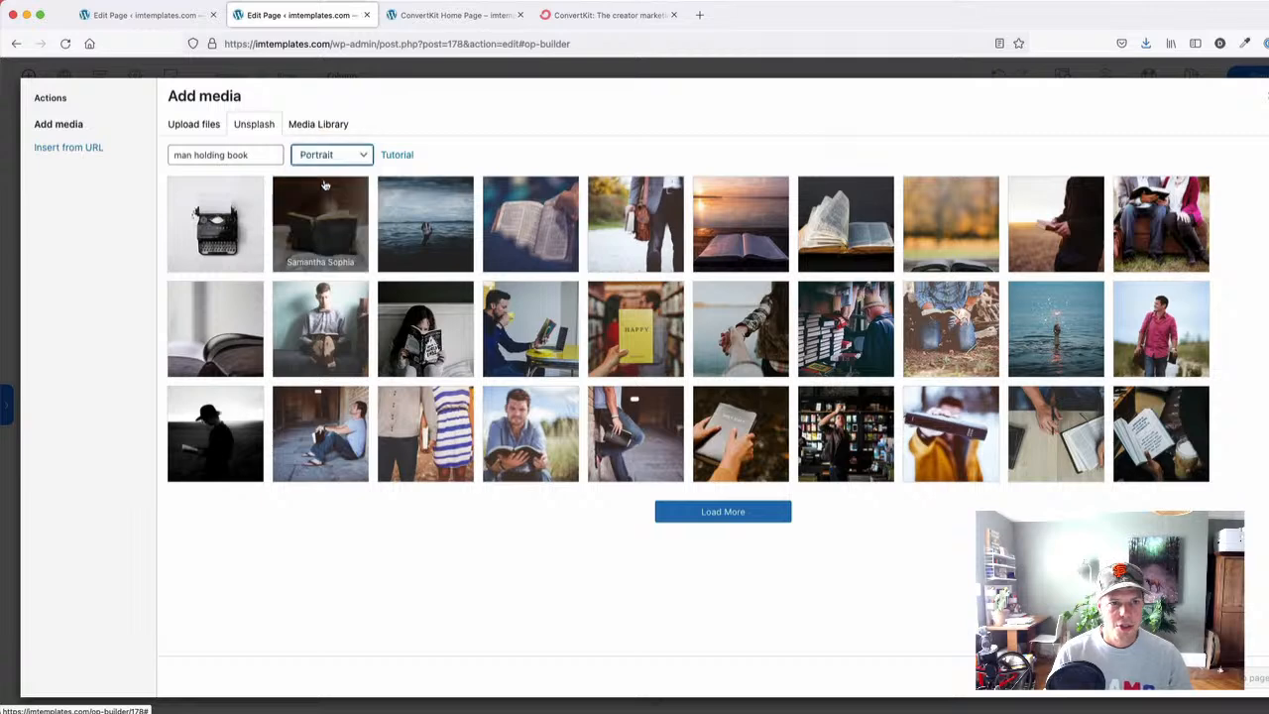
click(259, 155)
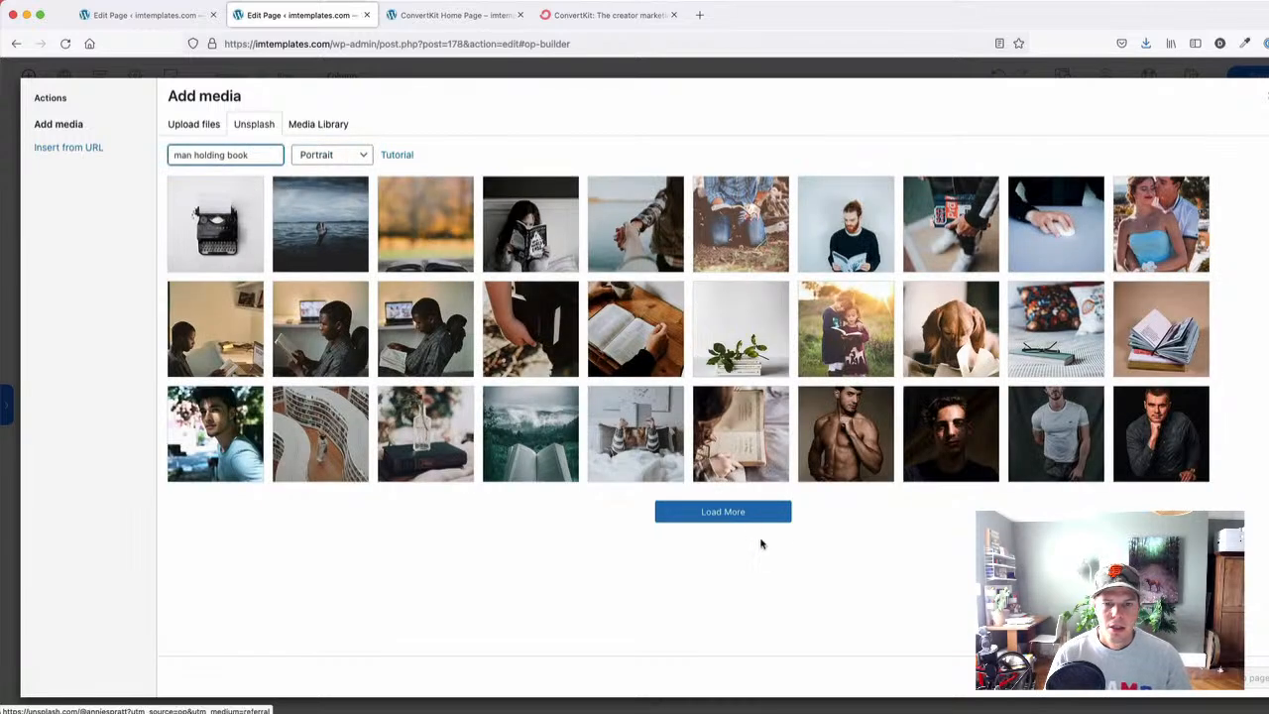
- Load more photos, browse them, and insert the woman writing in a notebook at a dark table as the third card's background
click(743, 511)
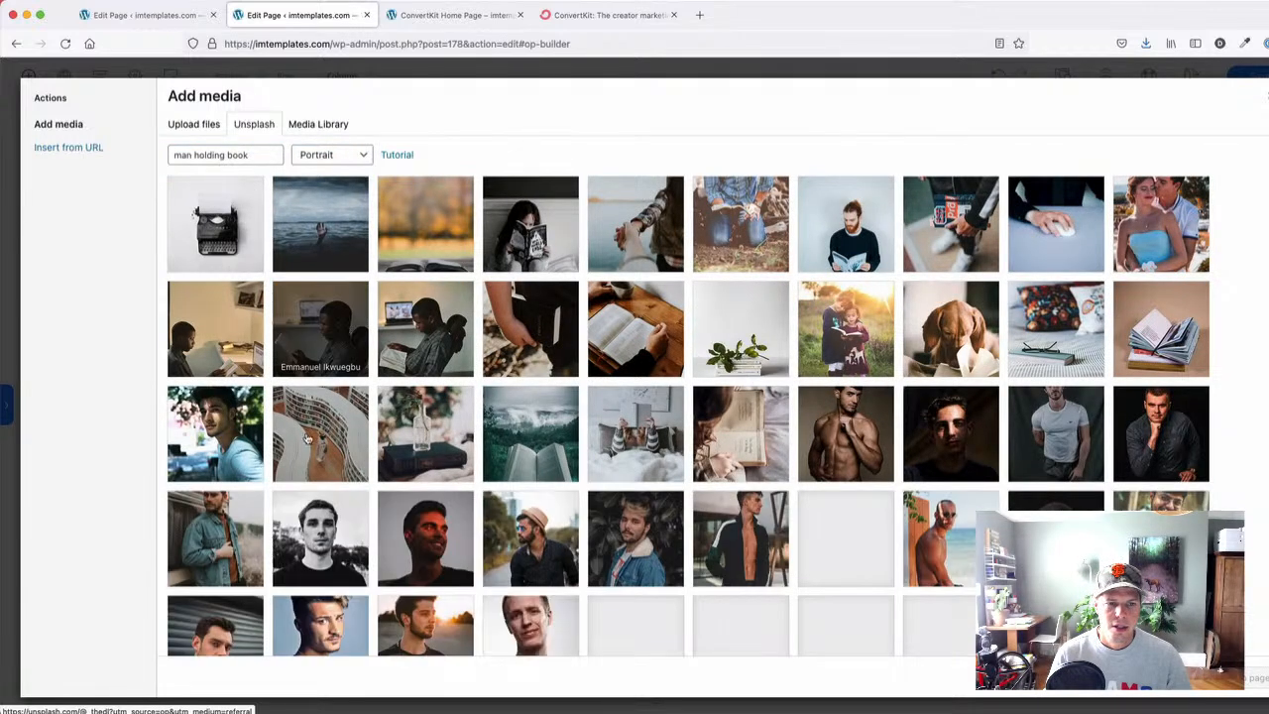
scroll(548, 432, down, 3)
scroll(549, 432, up, 3)
scroll(897, 416, down, 3)
scroll(897, 417, up, 3)
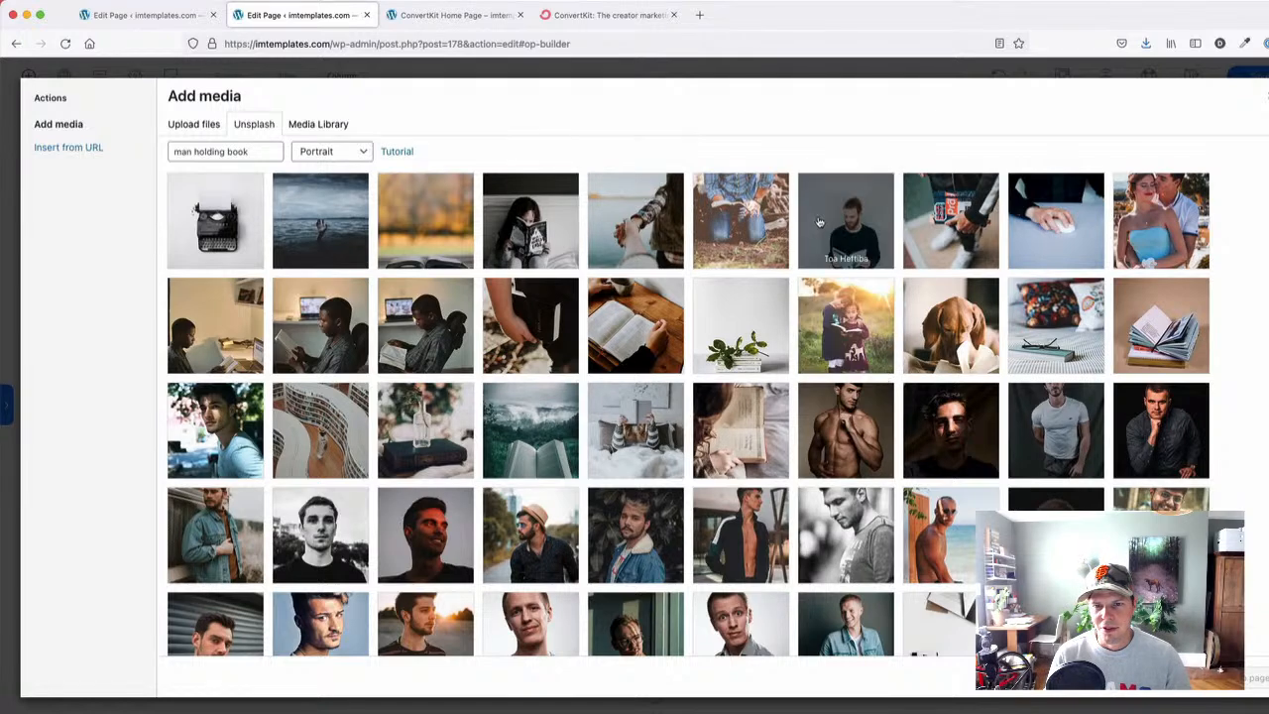
scroll(554, 350, down, 3)
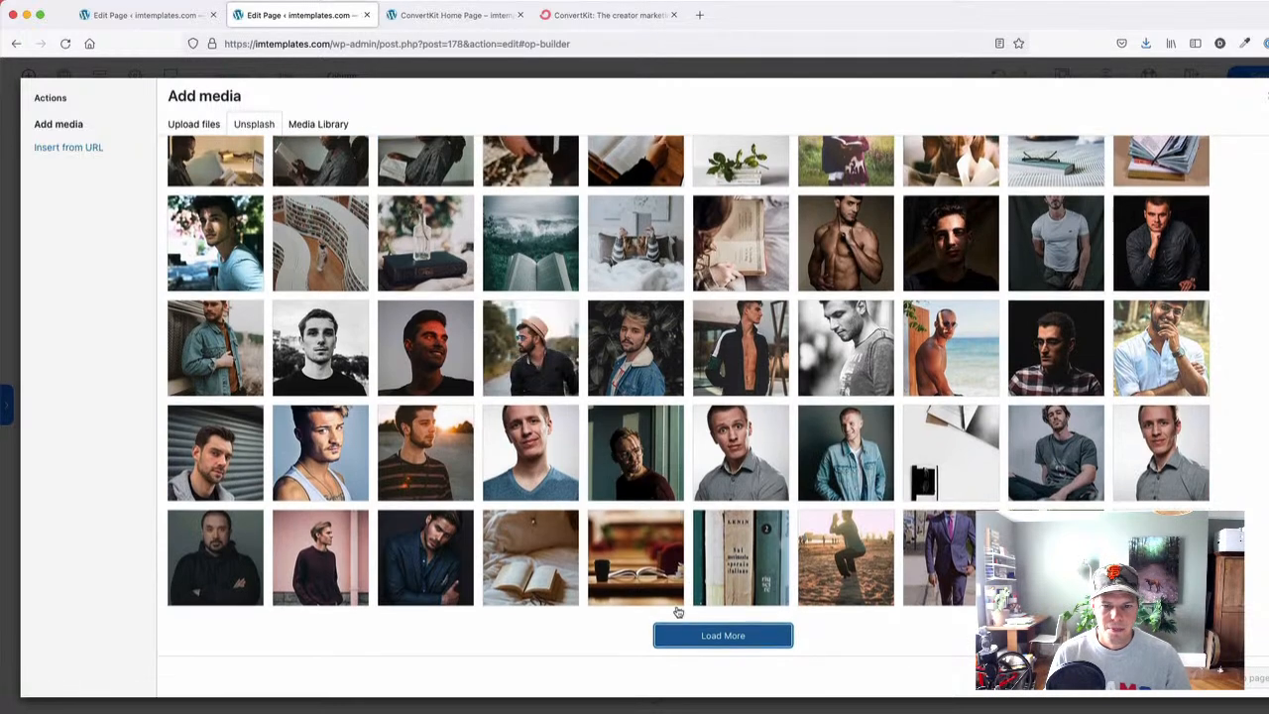
scroll(630, 426, down, 5)
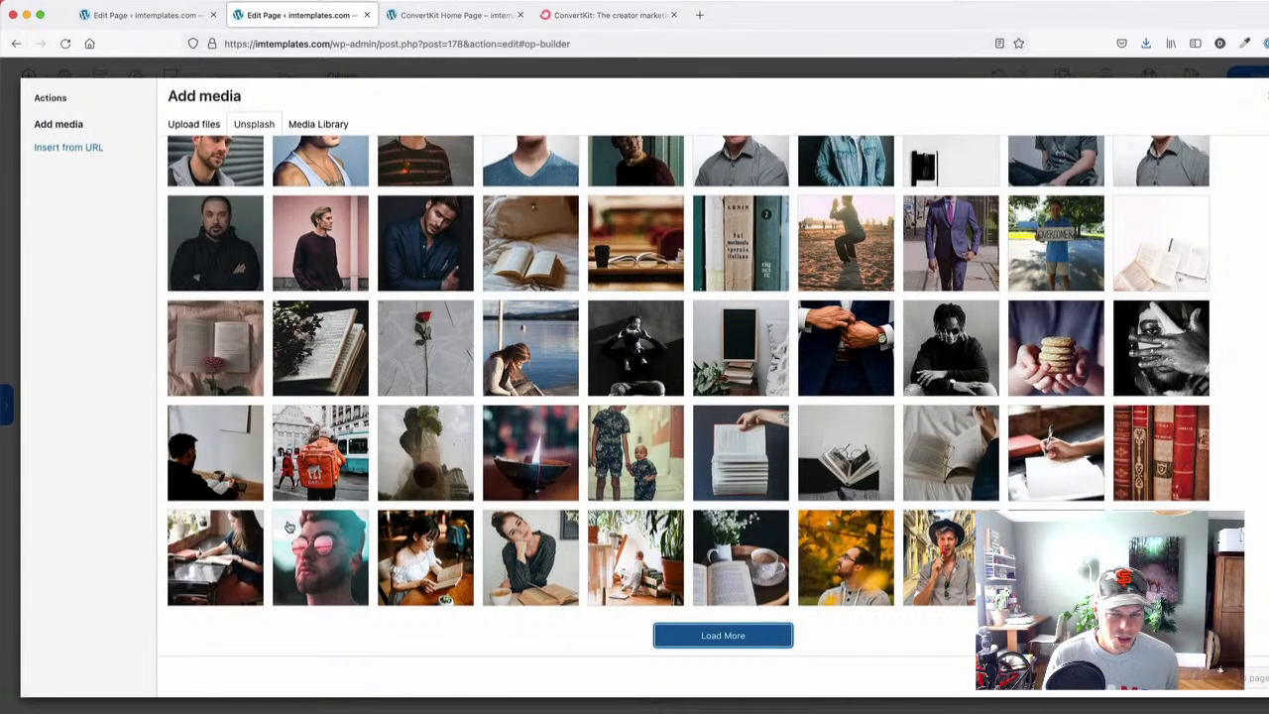
scroll(640, 516, down, 3)
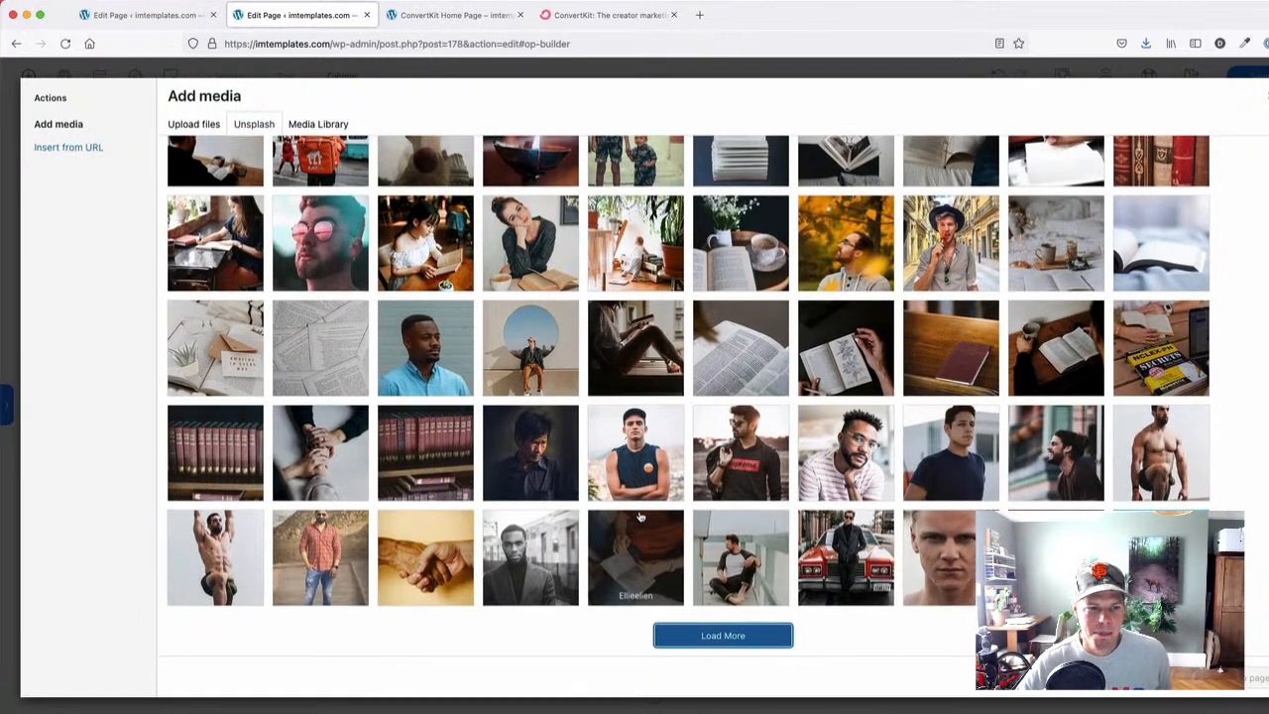
scroll(382, 397, up, 1)
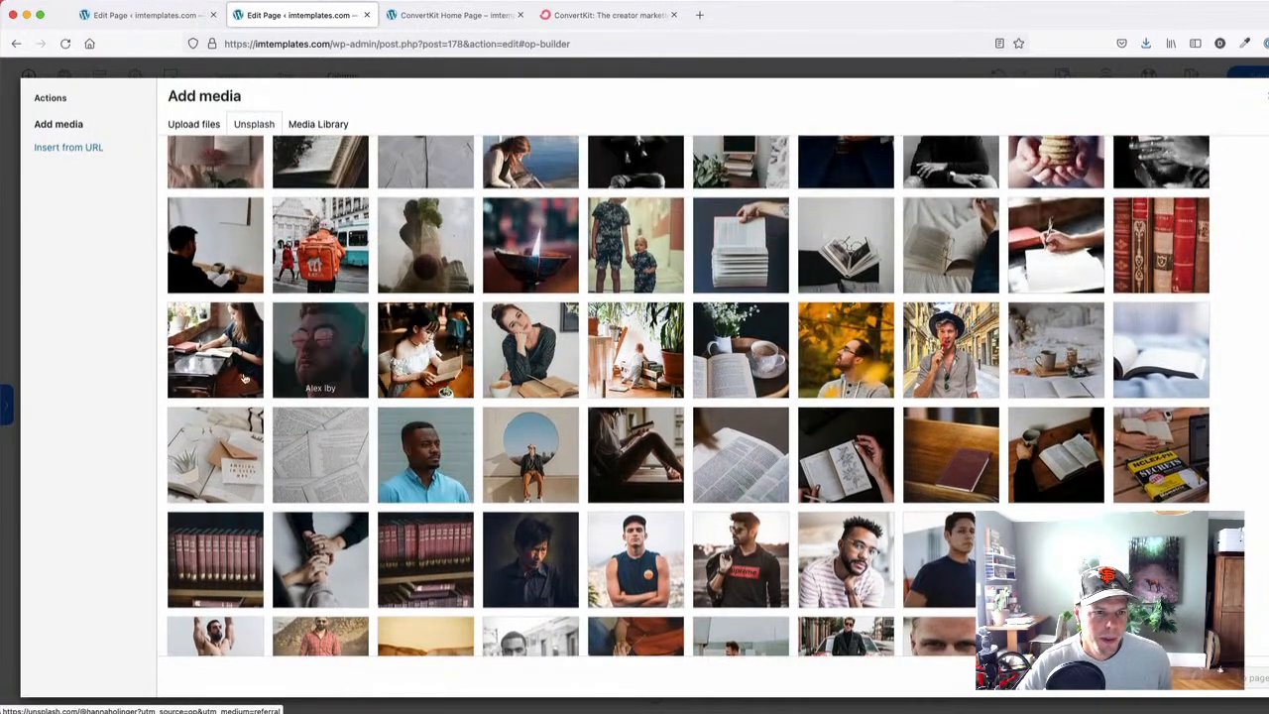
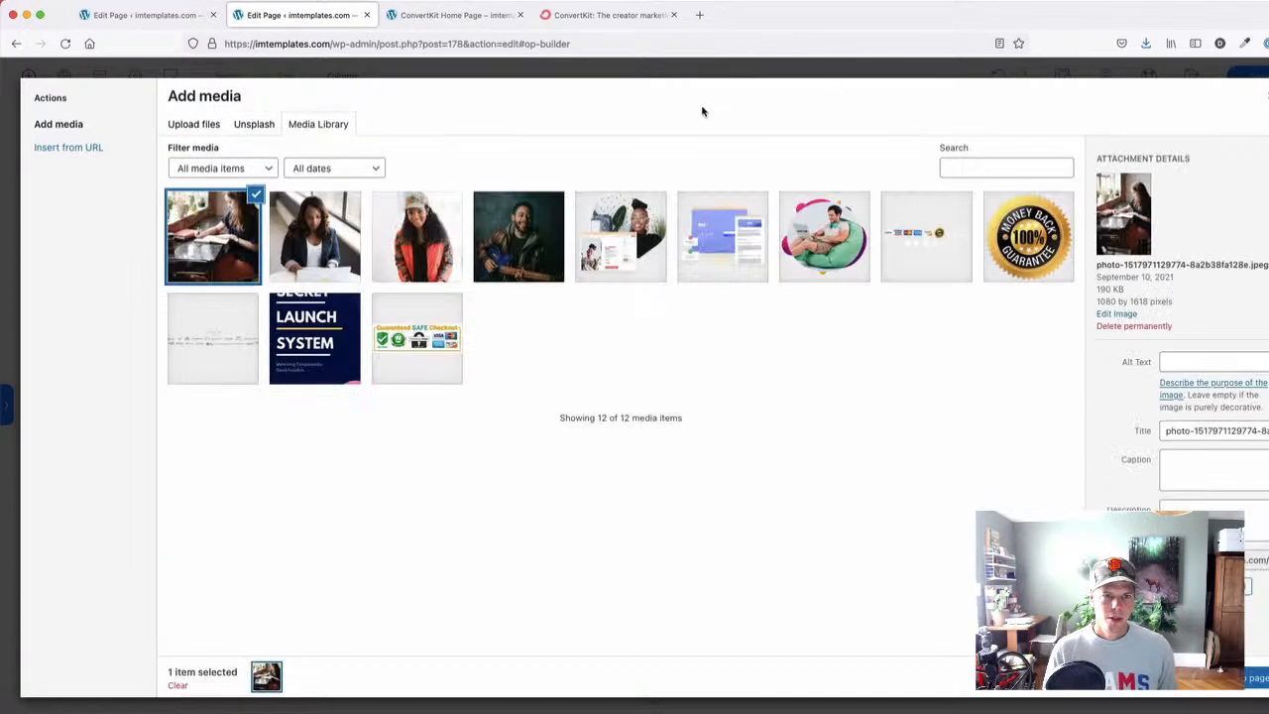
click(1253, 678)
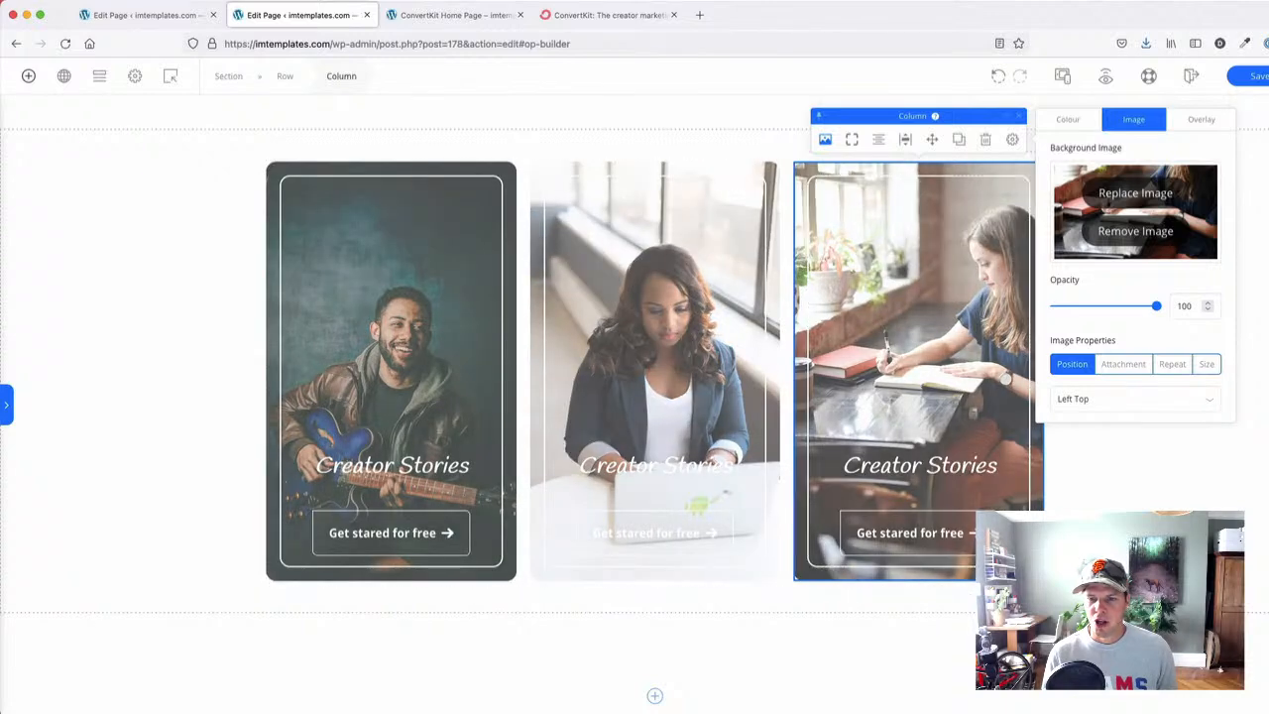
click(1258, 526)
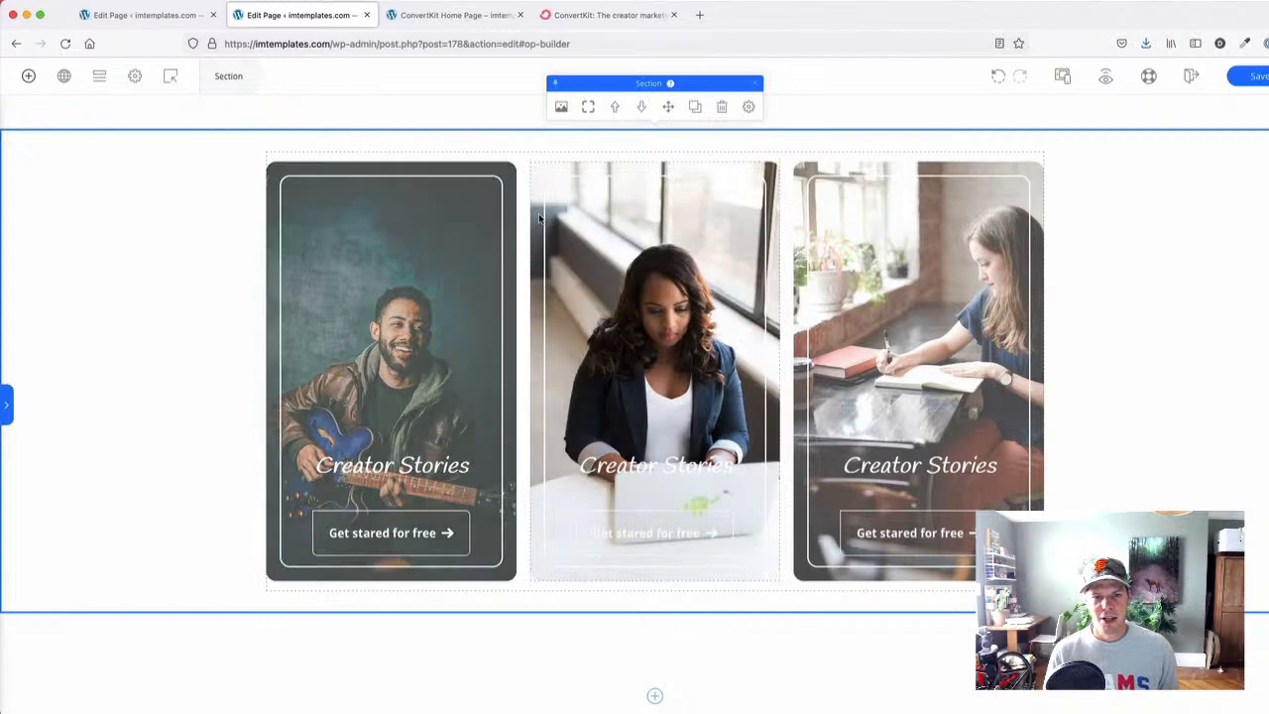
- Reopen the middle card's column background image for replacement
click(538, 213)
click(72, 247)
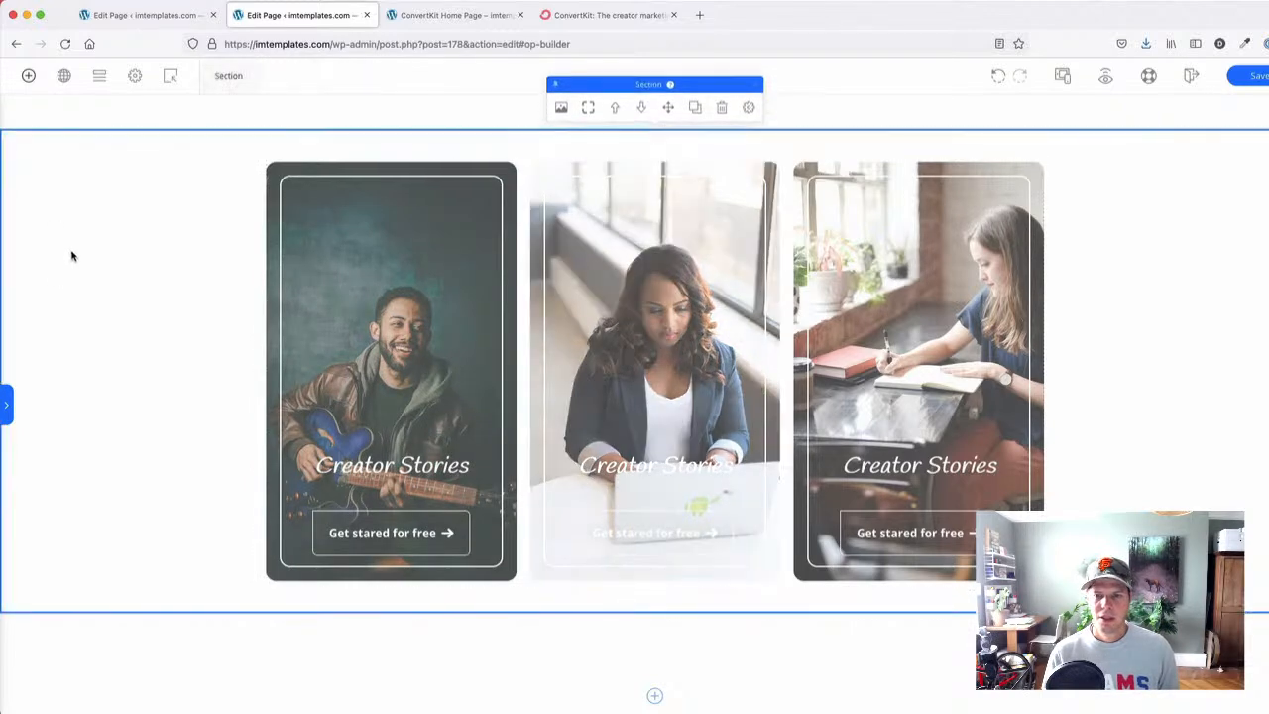
click(535, 197)
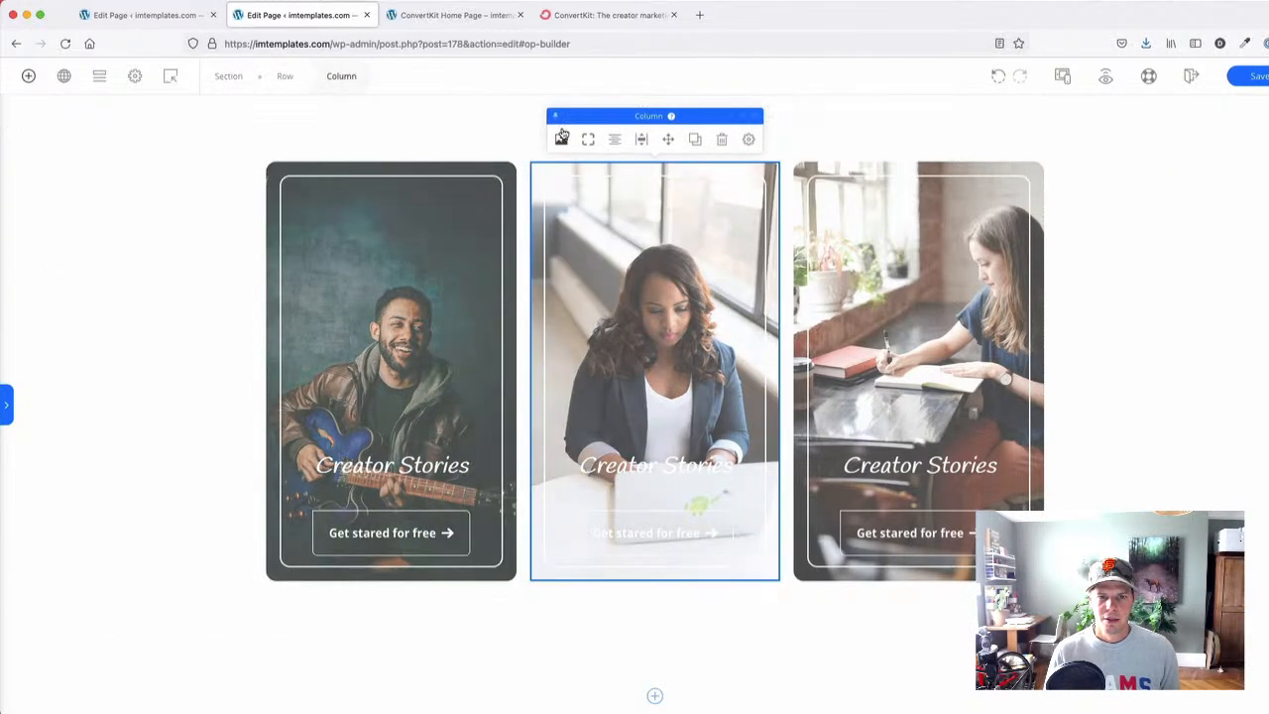
click(561, 138)
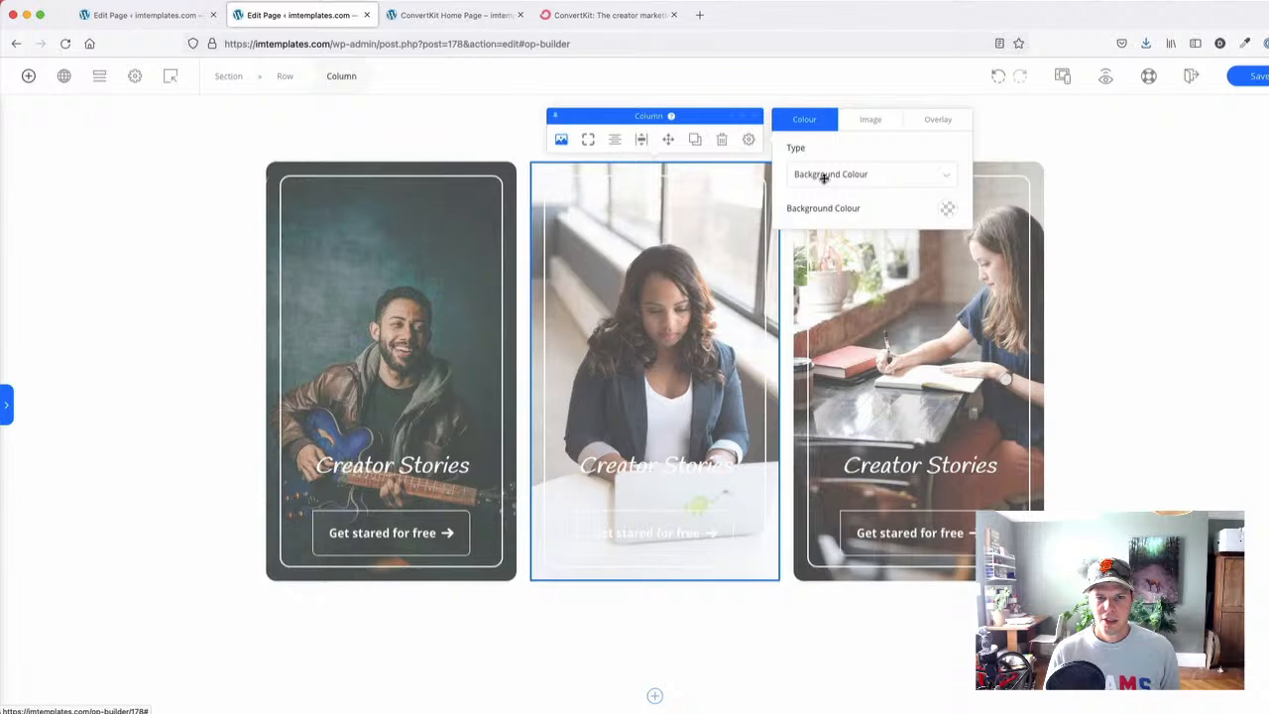
click(868, 120)
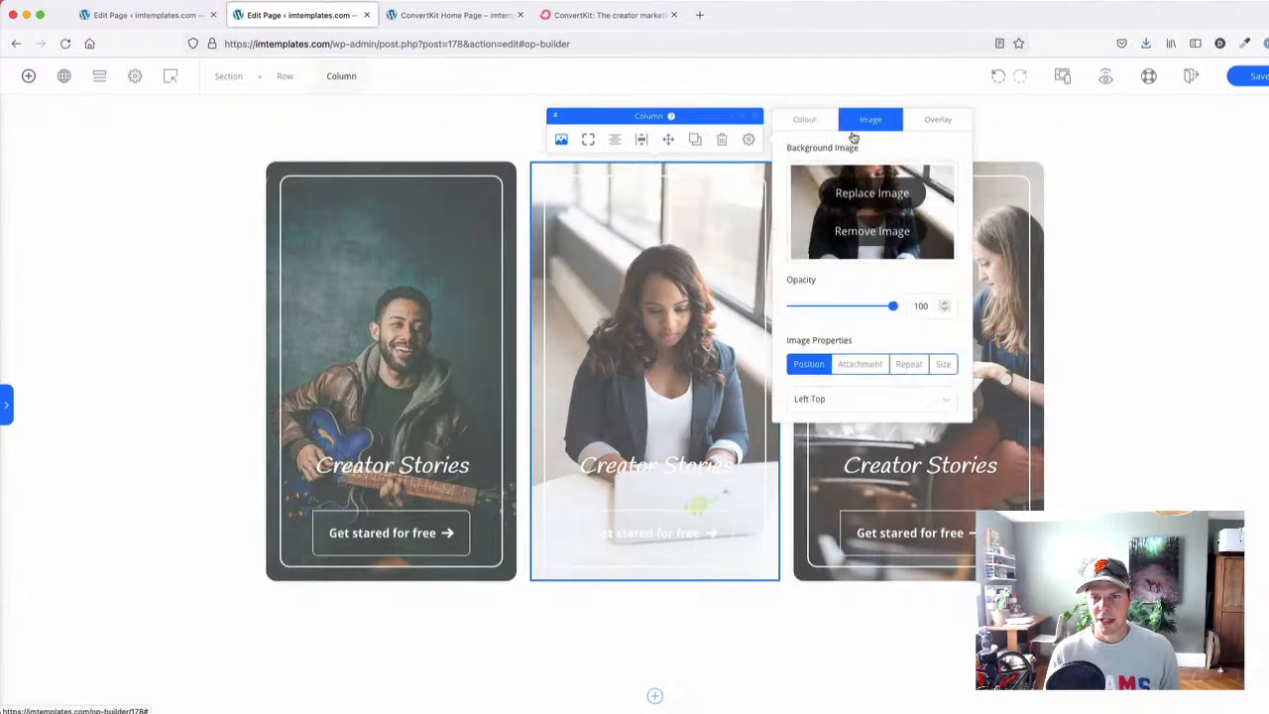
click(896, 199)
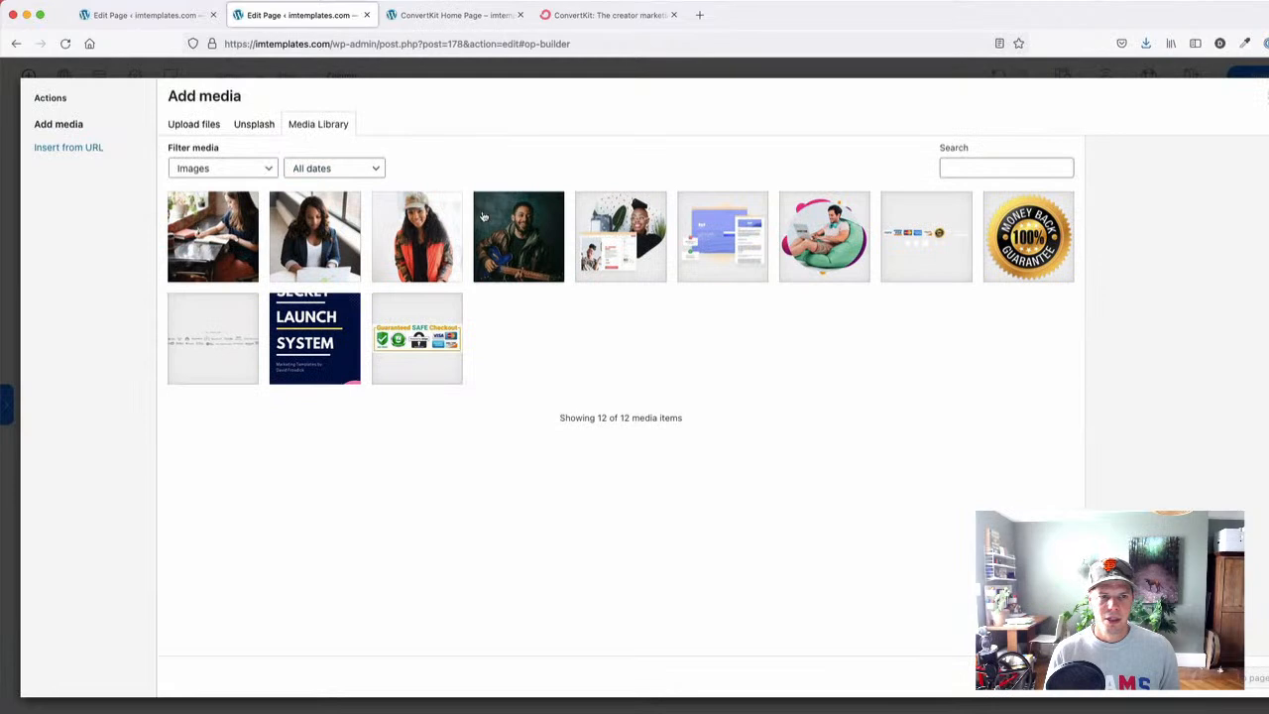
- Search Unsplash for portrait-oriented photos matching "women at desk" and load more results
click(248, 129)
click(315, 154)
click(327, 182)
click(248, 154)
text(ma)
key(BackSpace)
key(BackSpace)
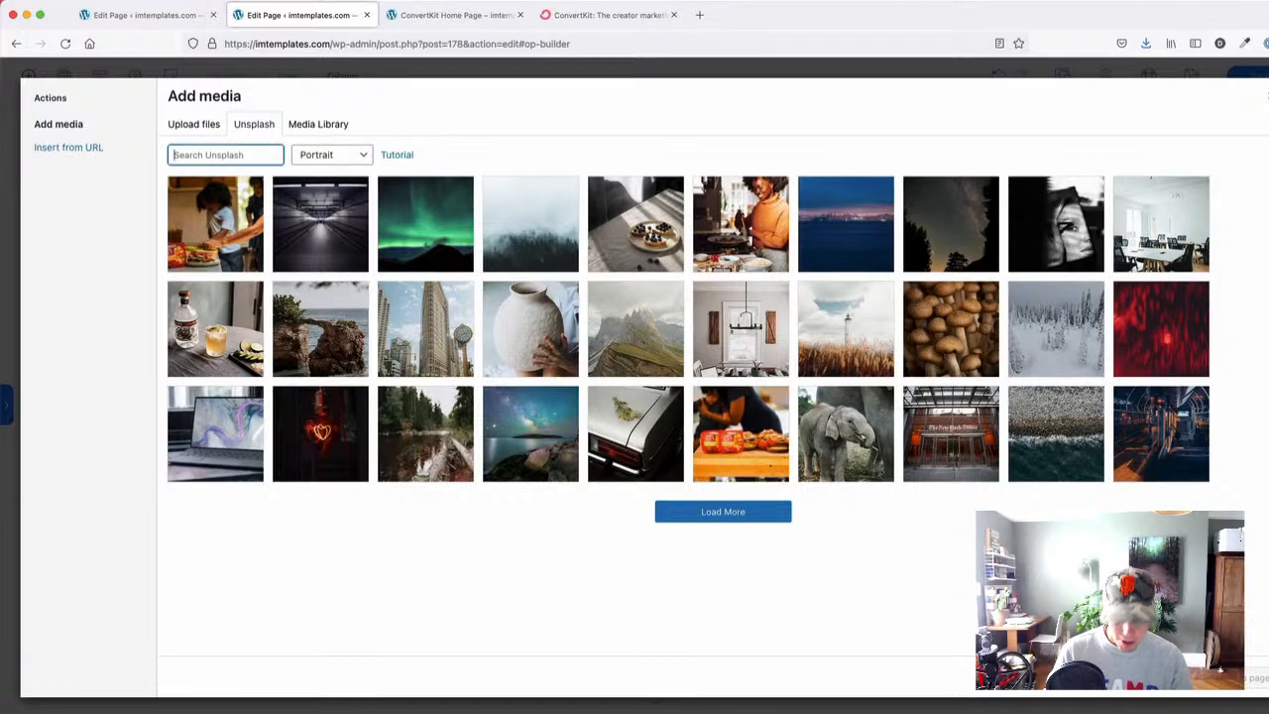
text(women at desk)
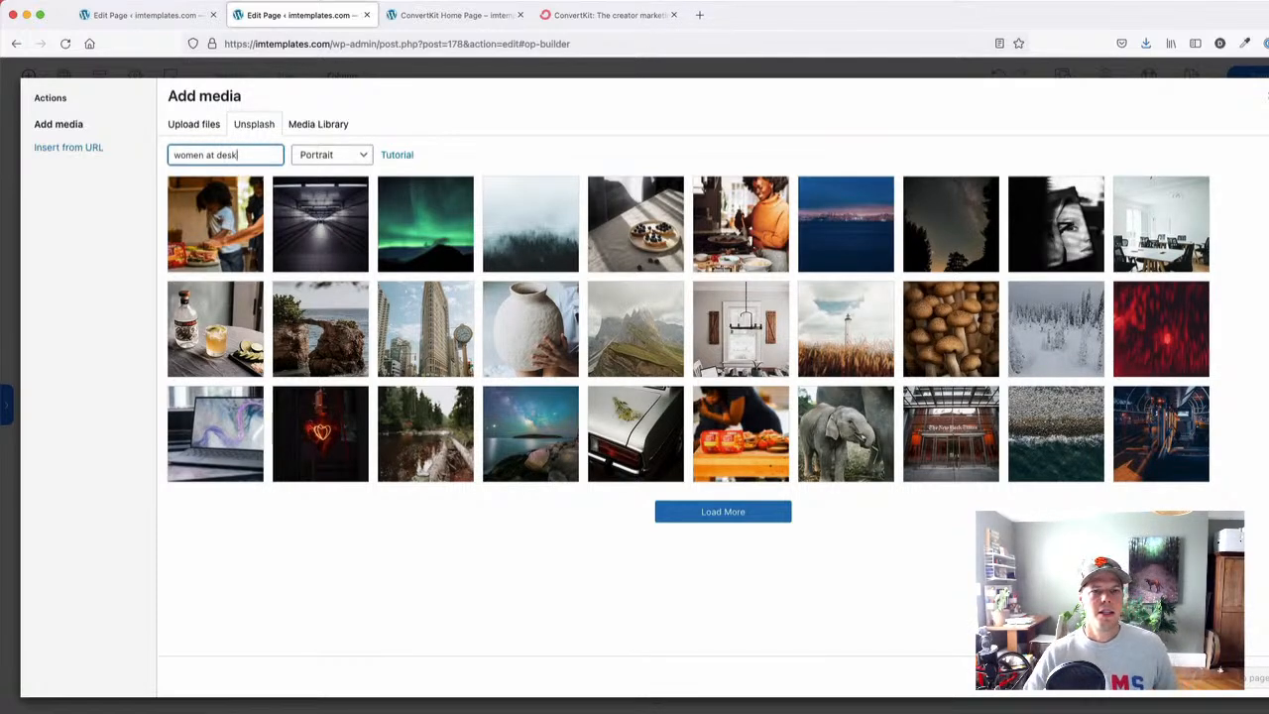
key(Return)
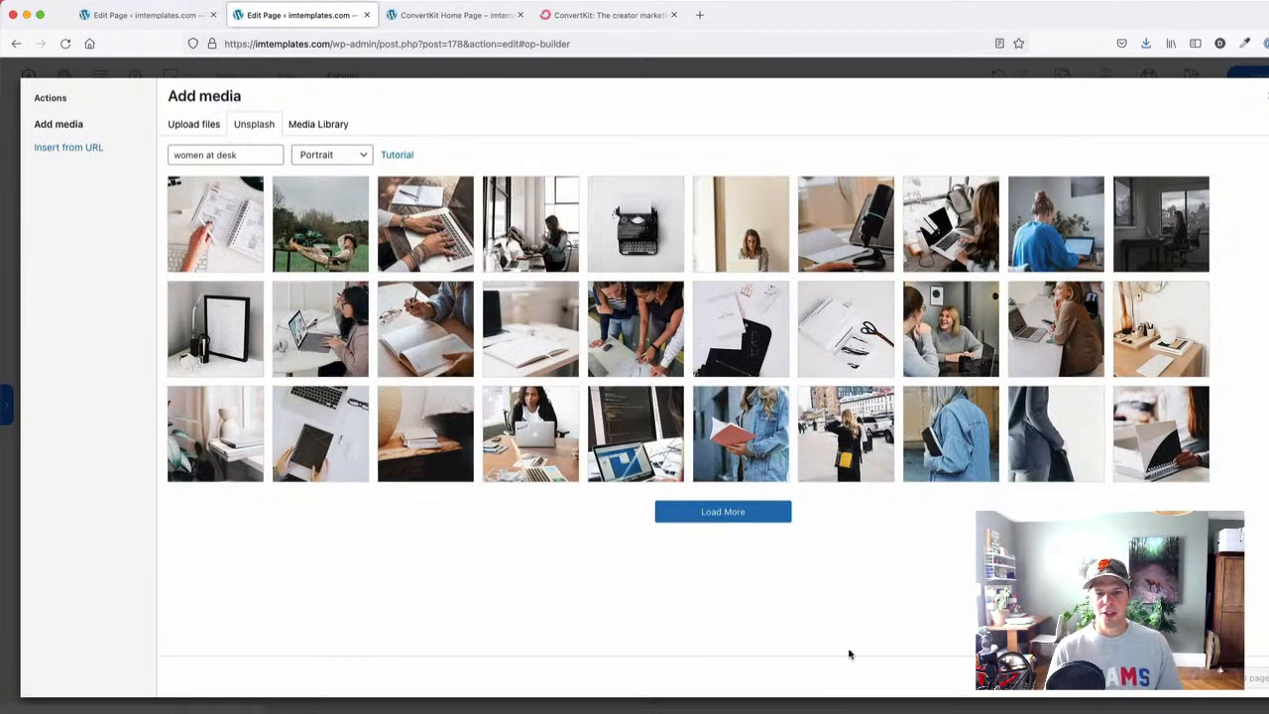
click(741, 509)
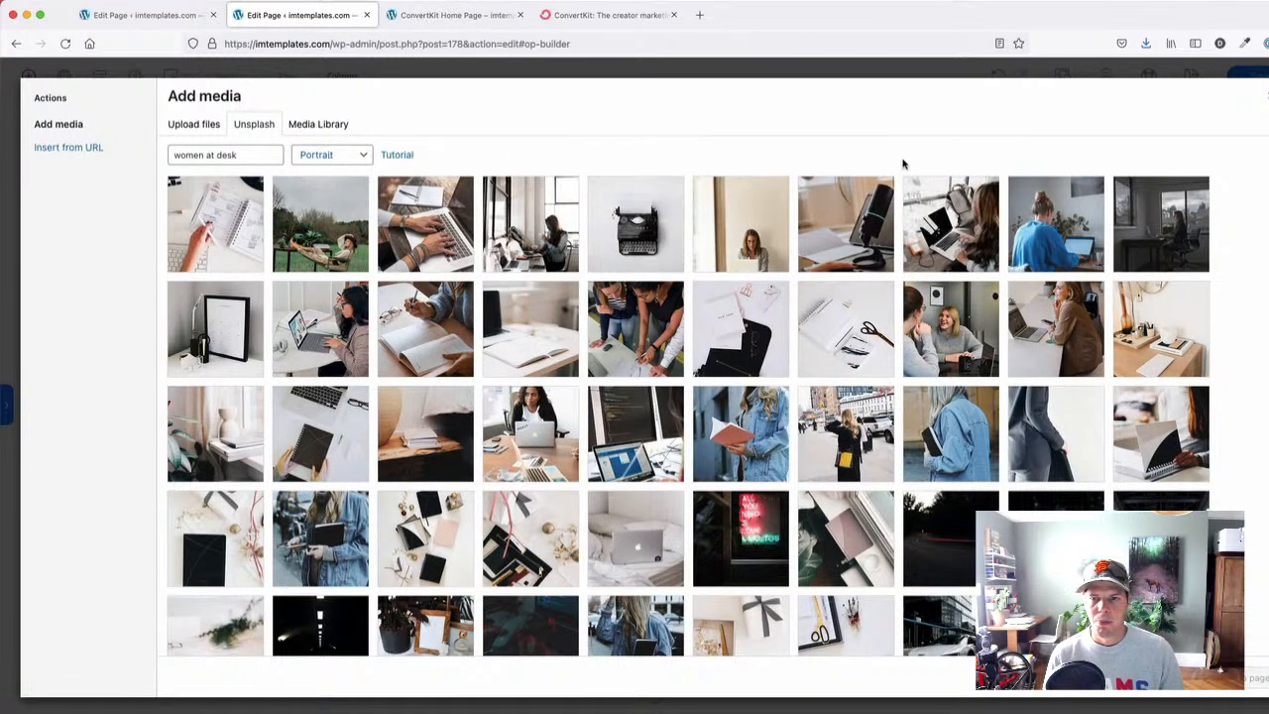
- Load more "women at desk" photos, browse them, and pick the woman seated behind a silver laptop at a wooden desk
scroll(823, 440, down, 5)
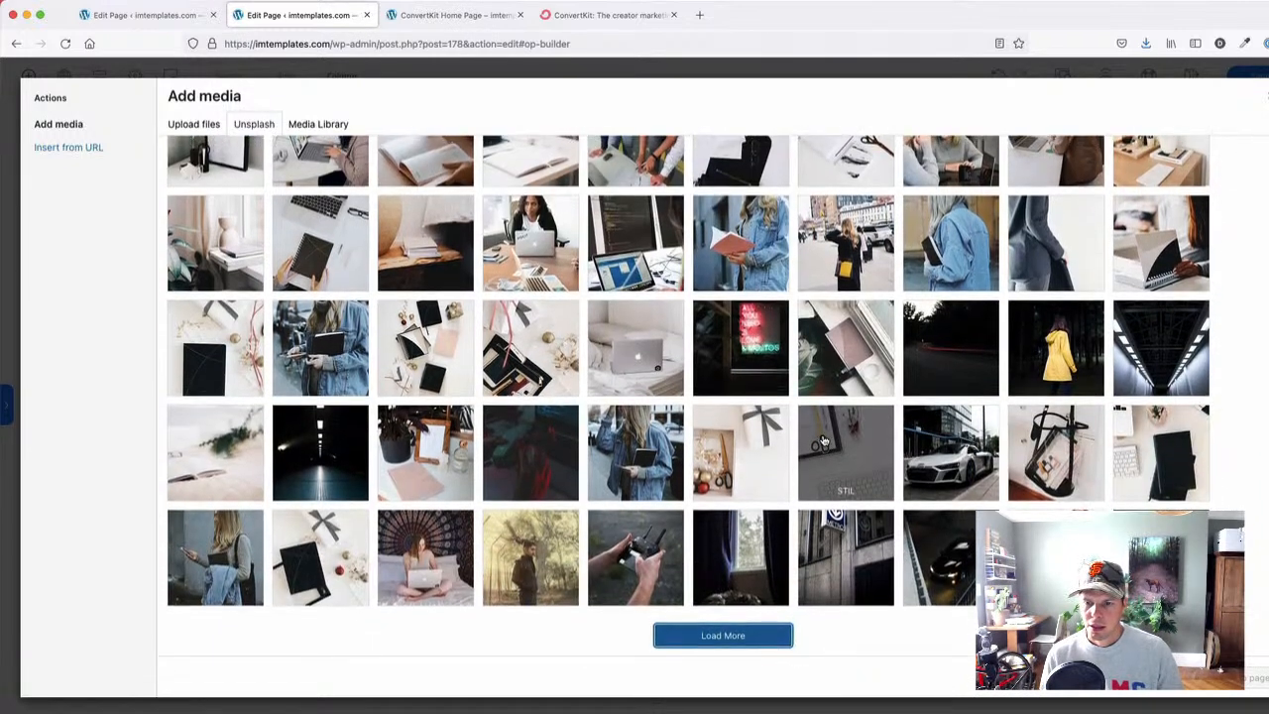
click(730, 639)
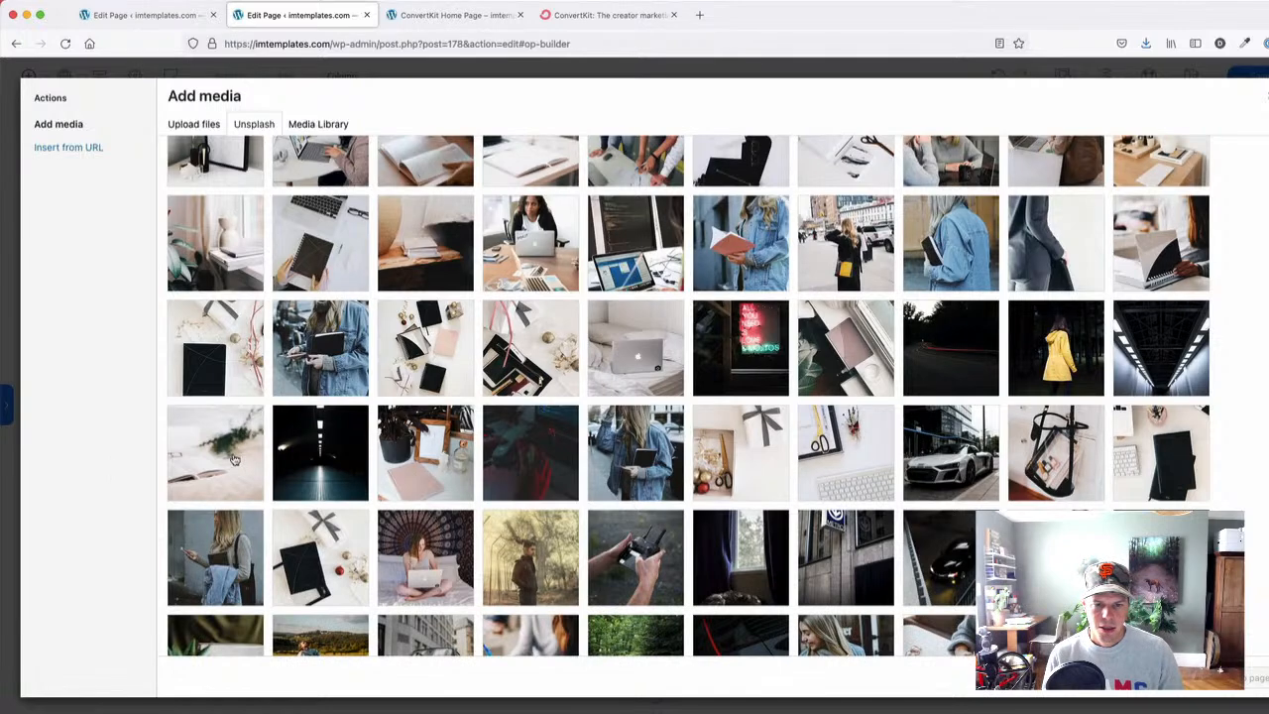
scroll(531, 496, down, 5)
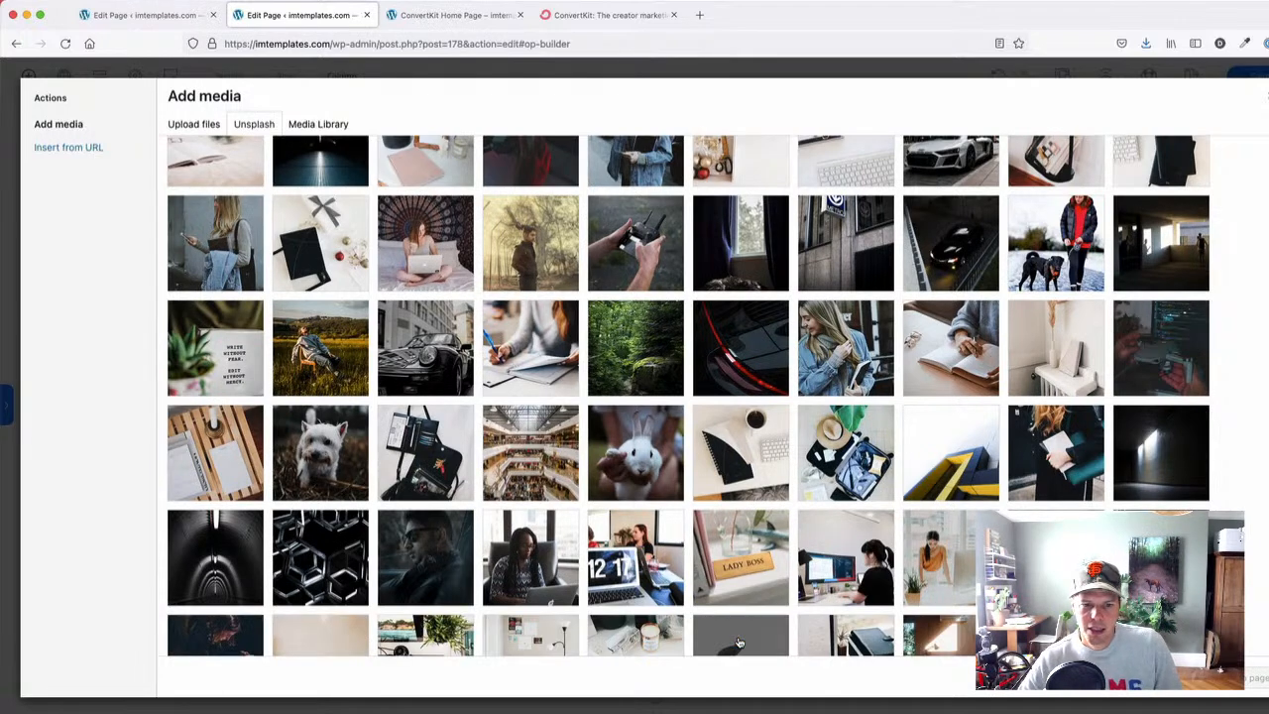
scroll(739, 642, down, 5)
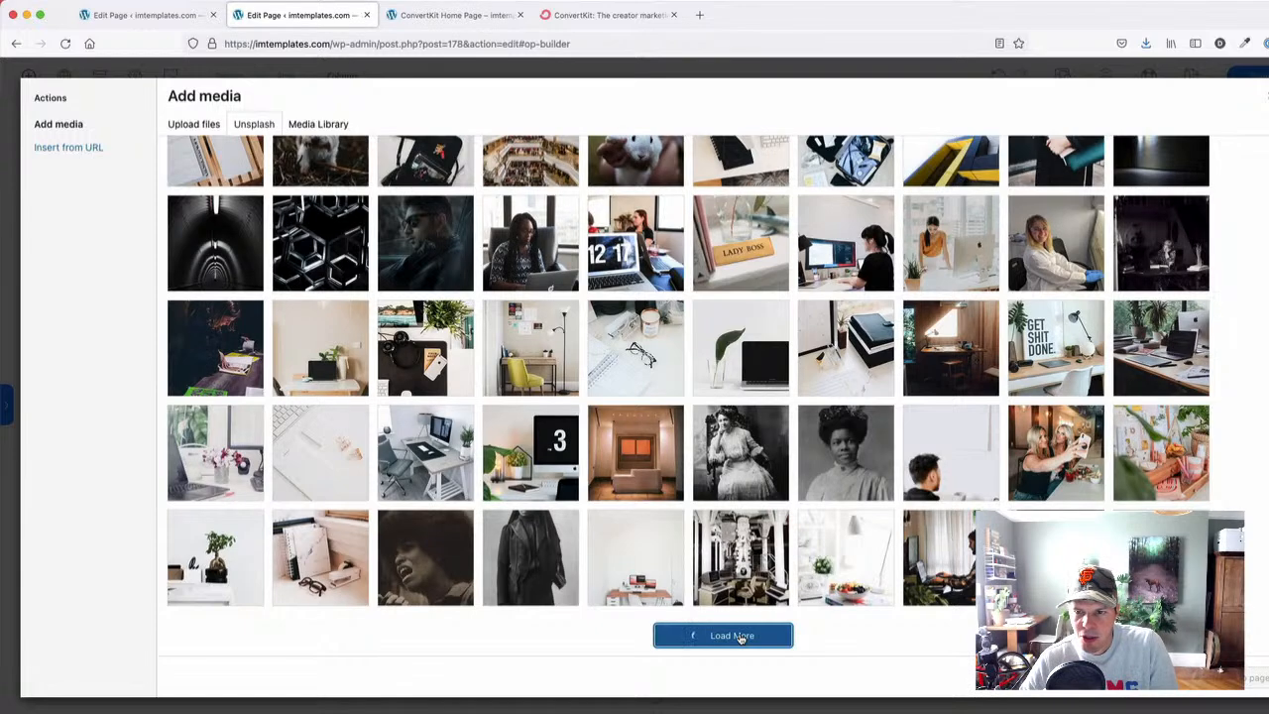
scroll(738, 639, down, 3)
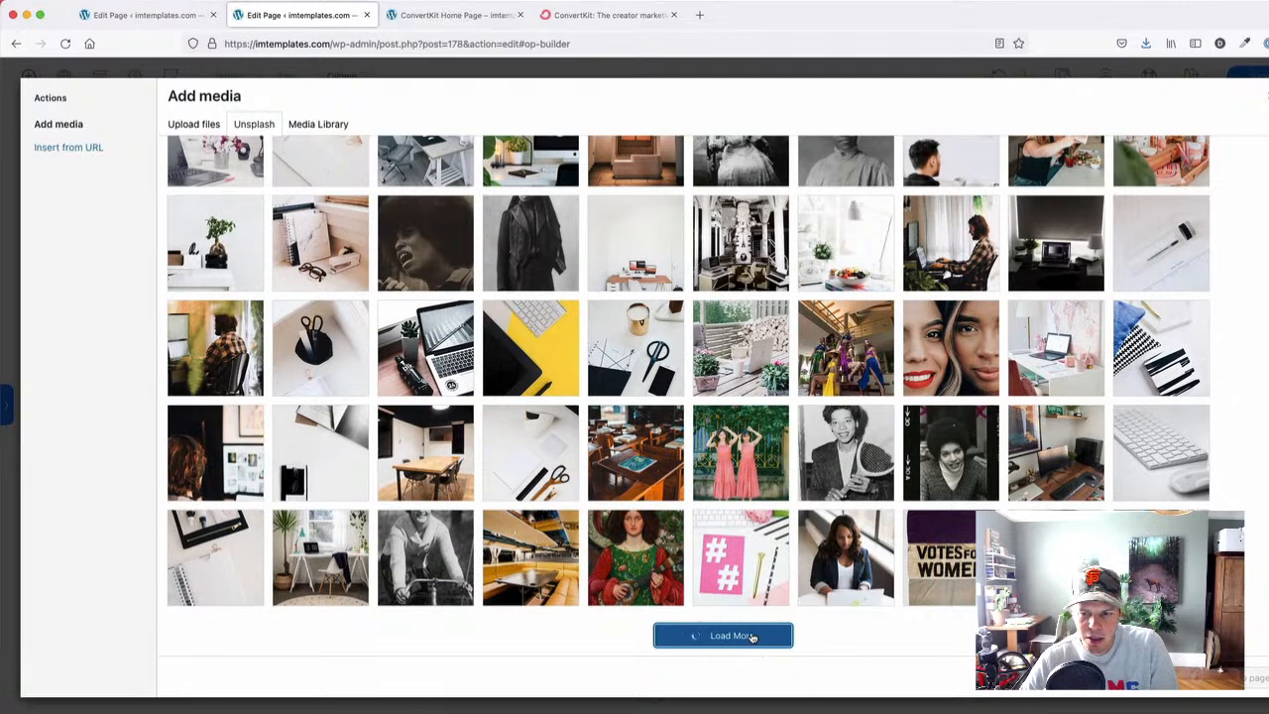
scroll(752, 636, down, 3)
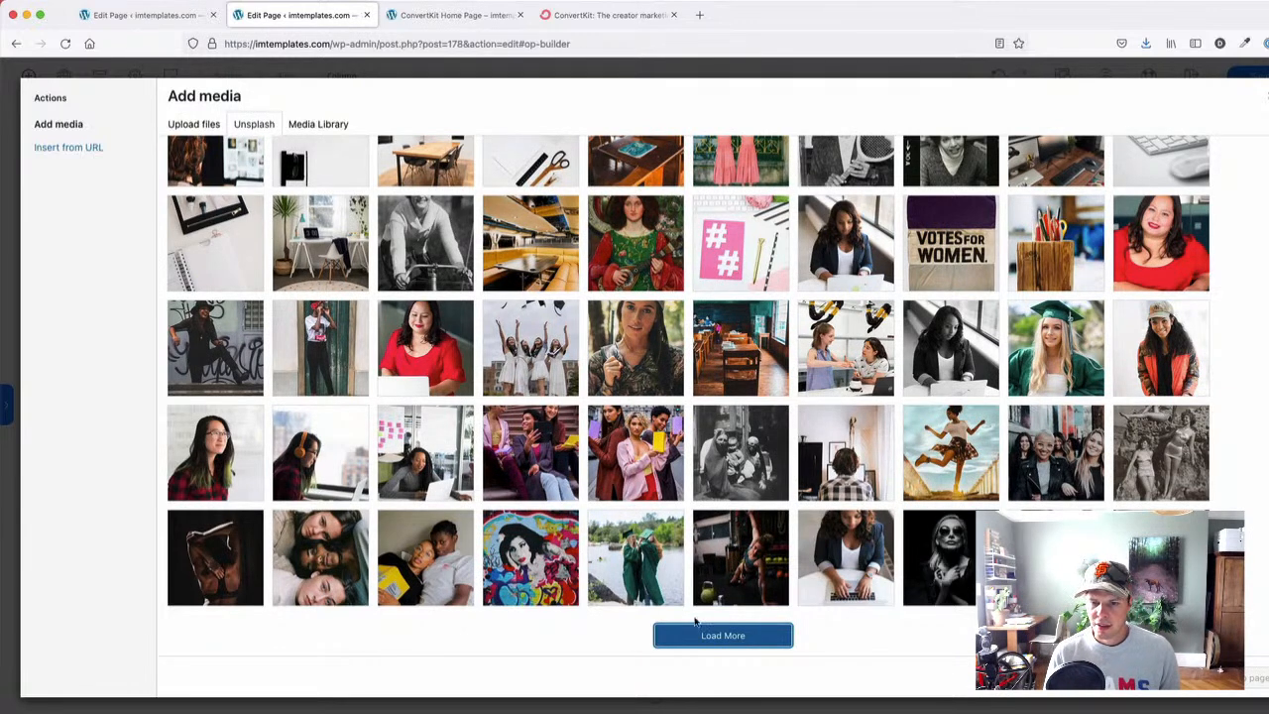
scroll(684, 555, down, 5)
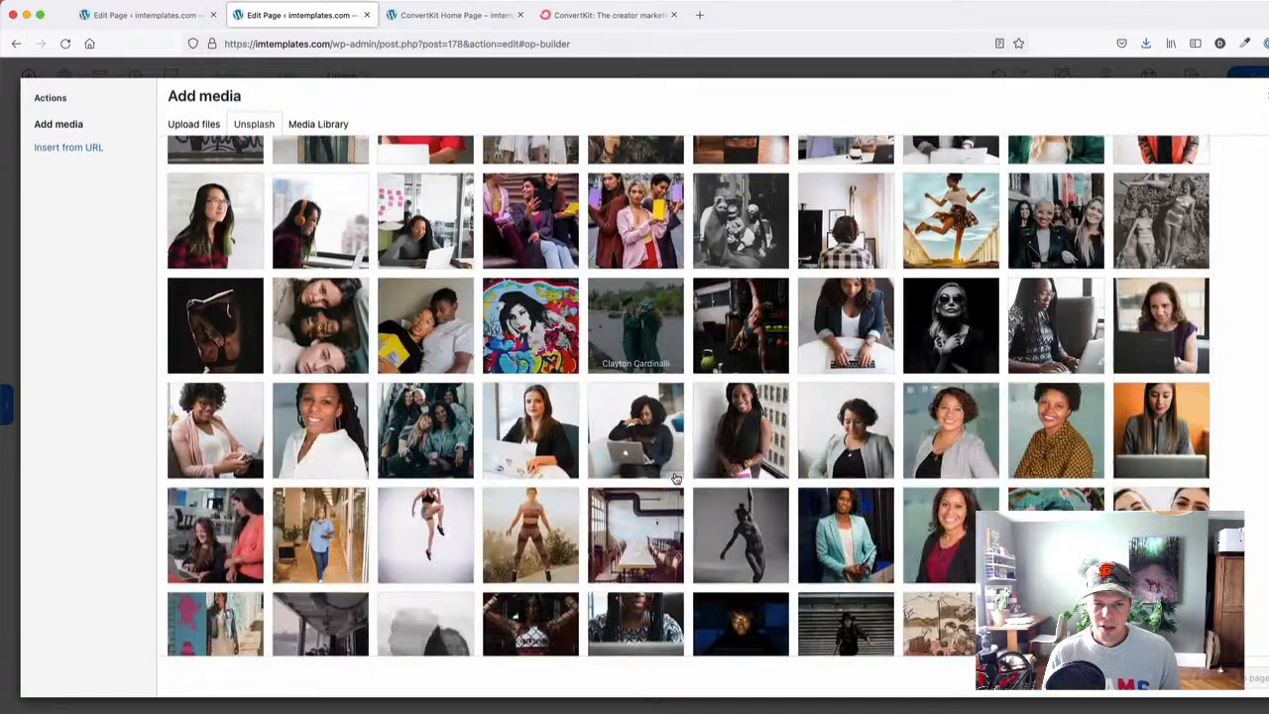
scroll(594, 486, down, 1)
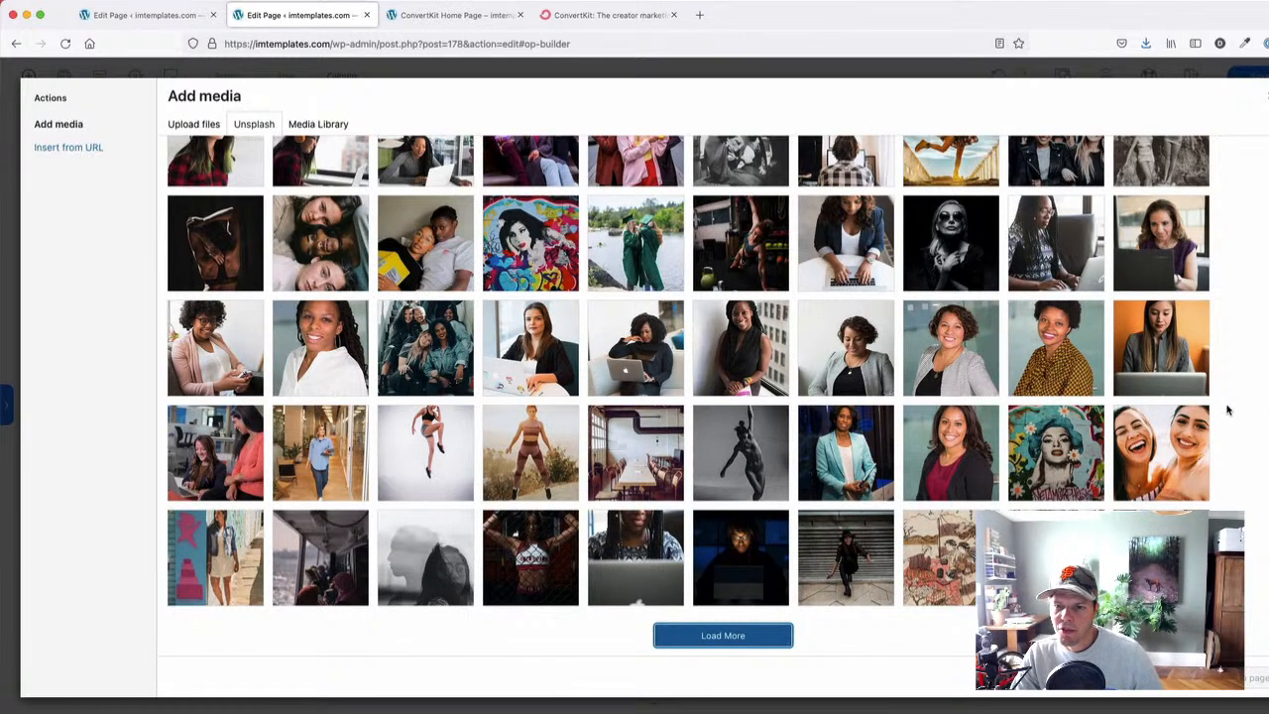
click(734, 635)
scroll(753, 555, down, 3)
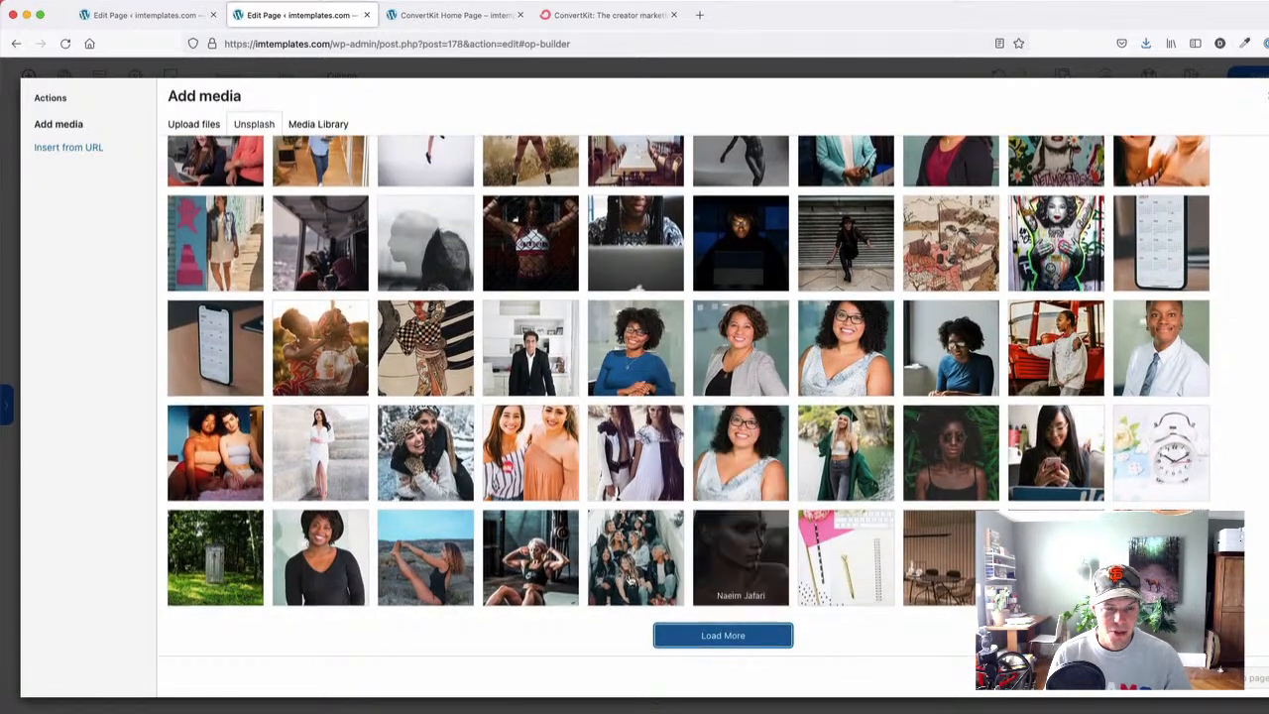
click(686, 635)
scroll(652, 428, down, 1)
scroll(652, 428, down, 5)
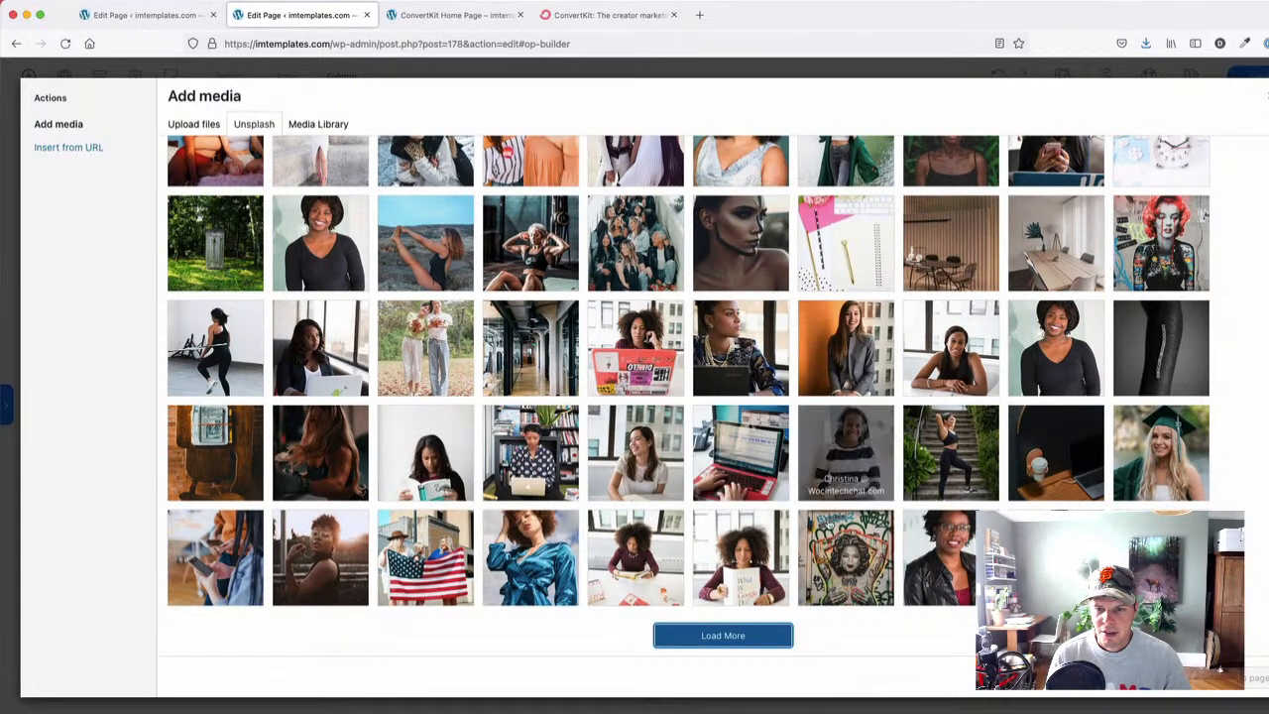
click(750, 628)
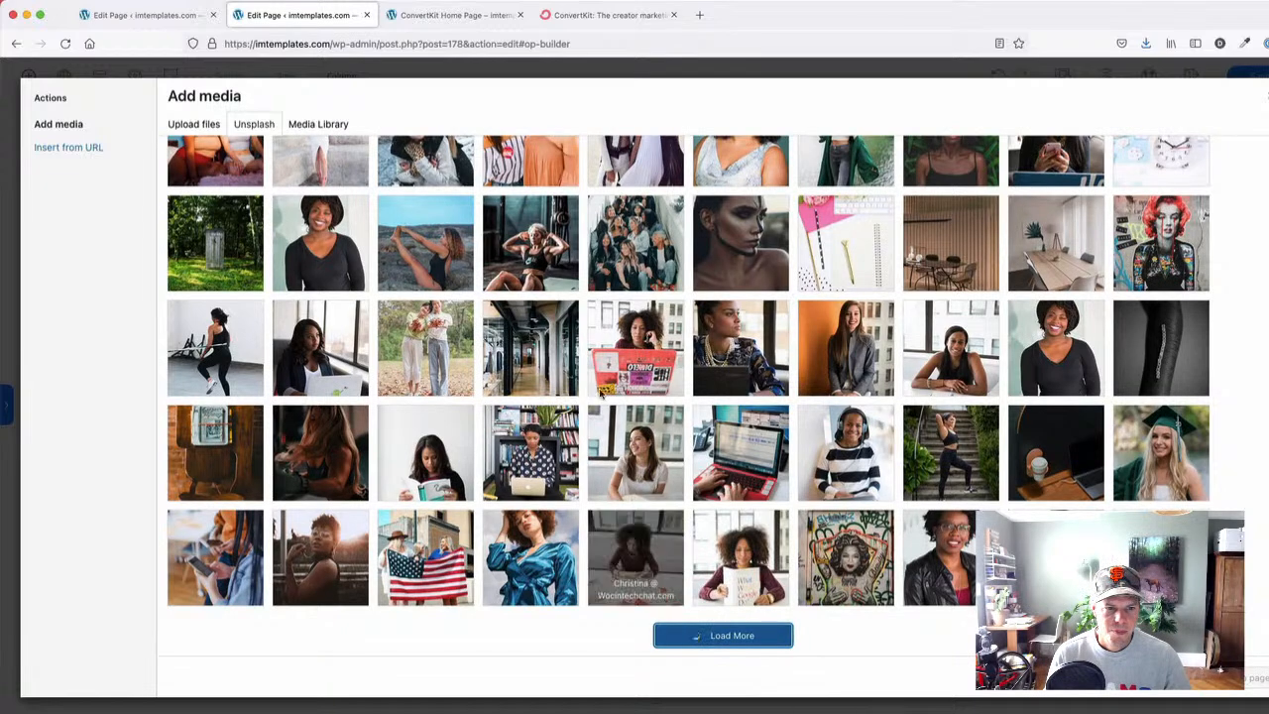
scroll(595, 396, down, 2)
scroll(600, 395, down, 2)
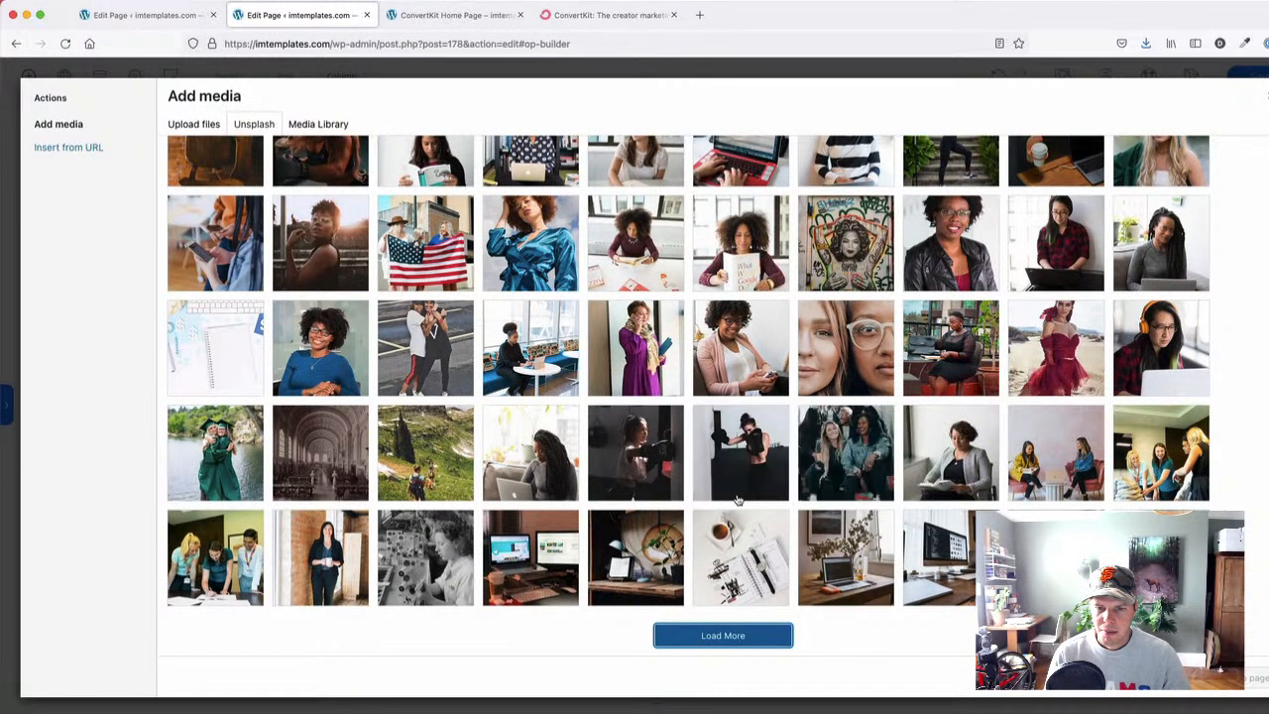
scroll(407, 589, down, 1)
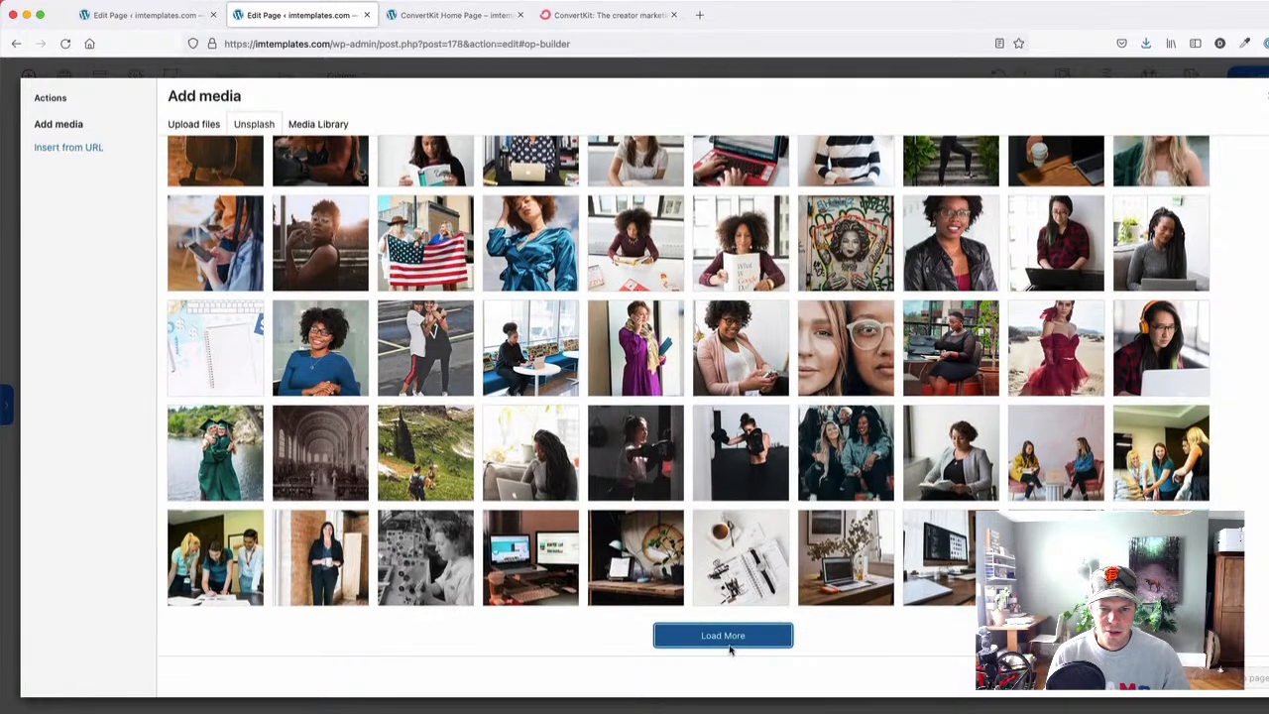
scroll(535, 503, down, 5)
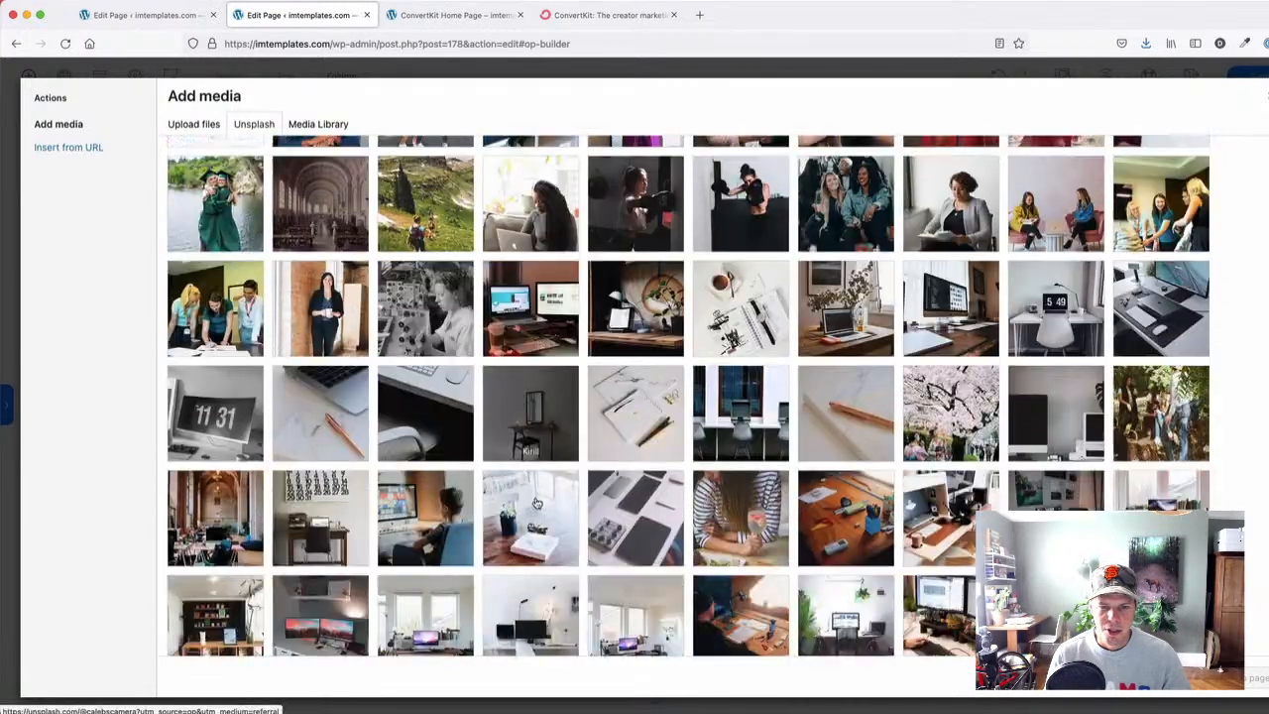
scroll(536, 503, up, 15)
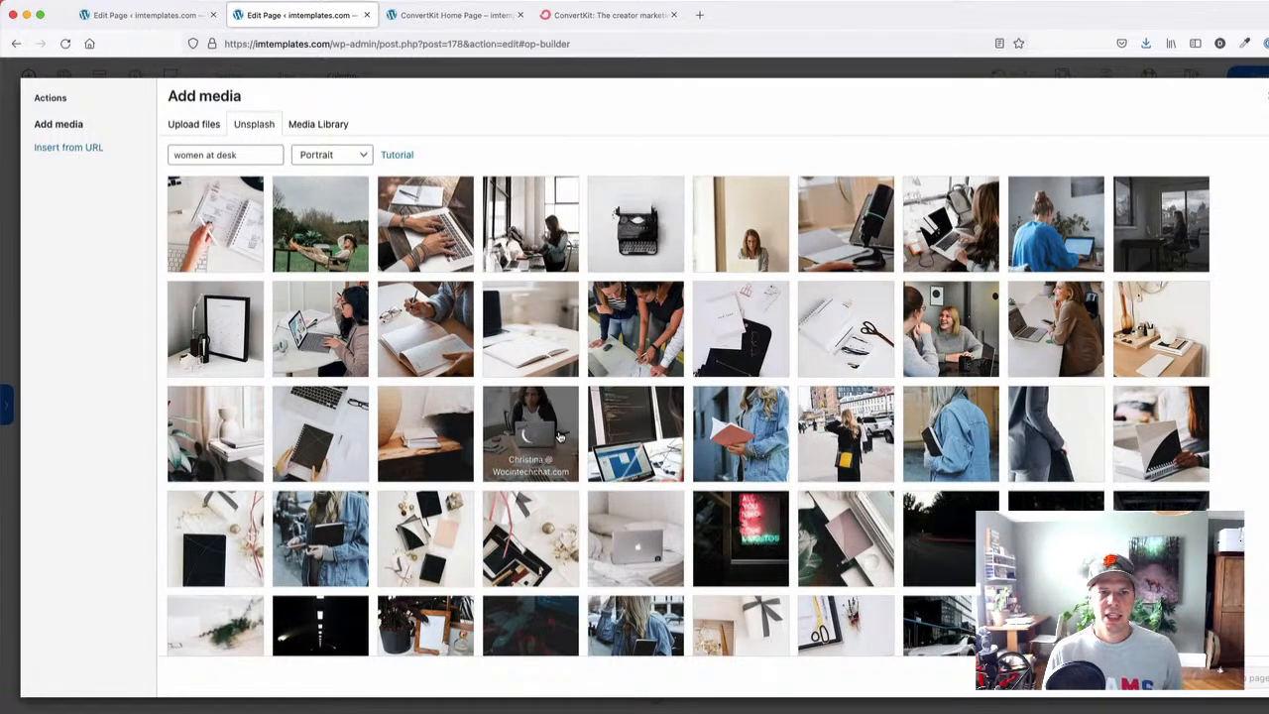
- Switch to the original ConvertKit page and examine the photos and styling of its three creator cards
click(640, 16)
scroll(69, 314, down, 5)
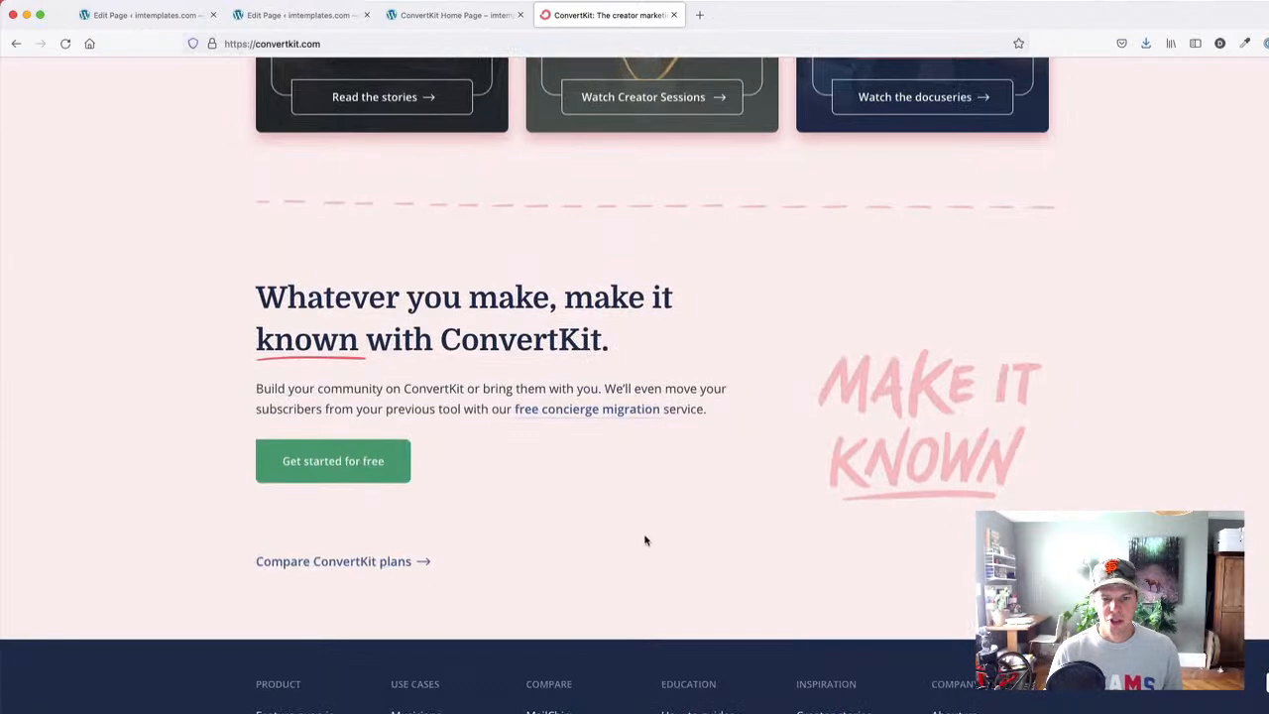
scroll(646, 539, down, 3)
scroll(427, 288, up, 5)
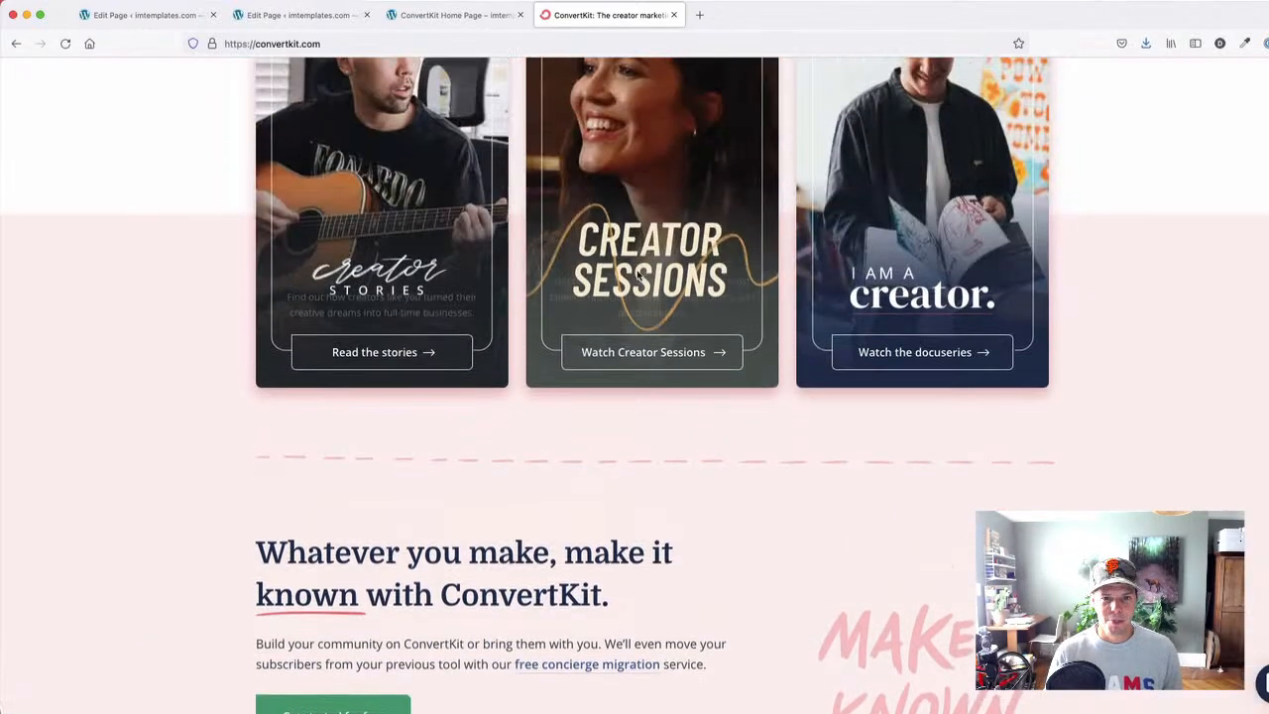
scroll(518, 281, up, 4)
scroll(512, 293, down, 3)
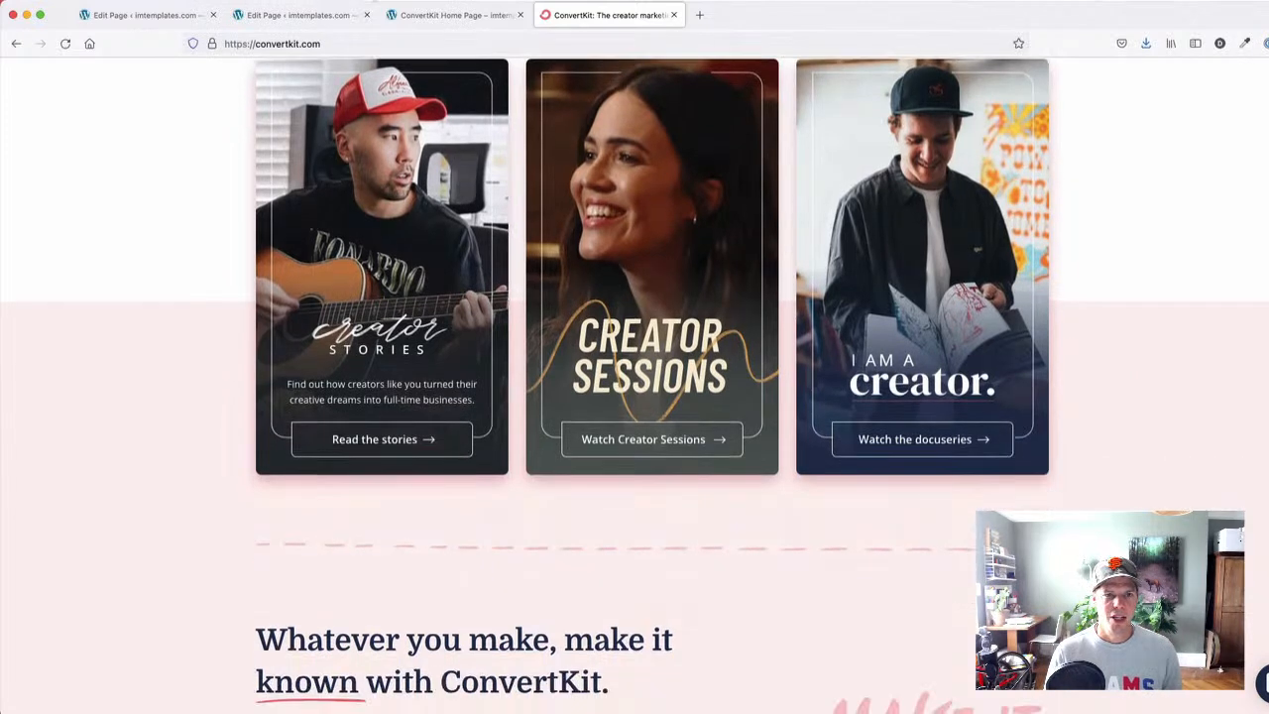
- Return to the page editor and insert the woman-behind-laptop photo as the middle card's background image
click(302, 15)
click(1256, 678)
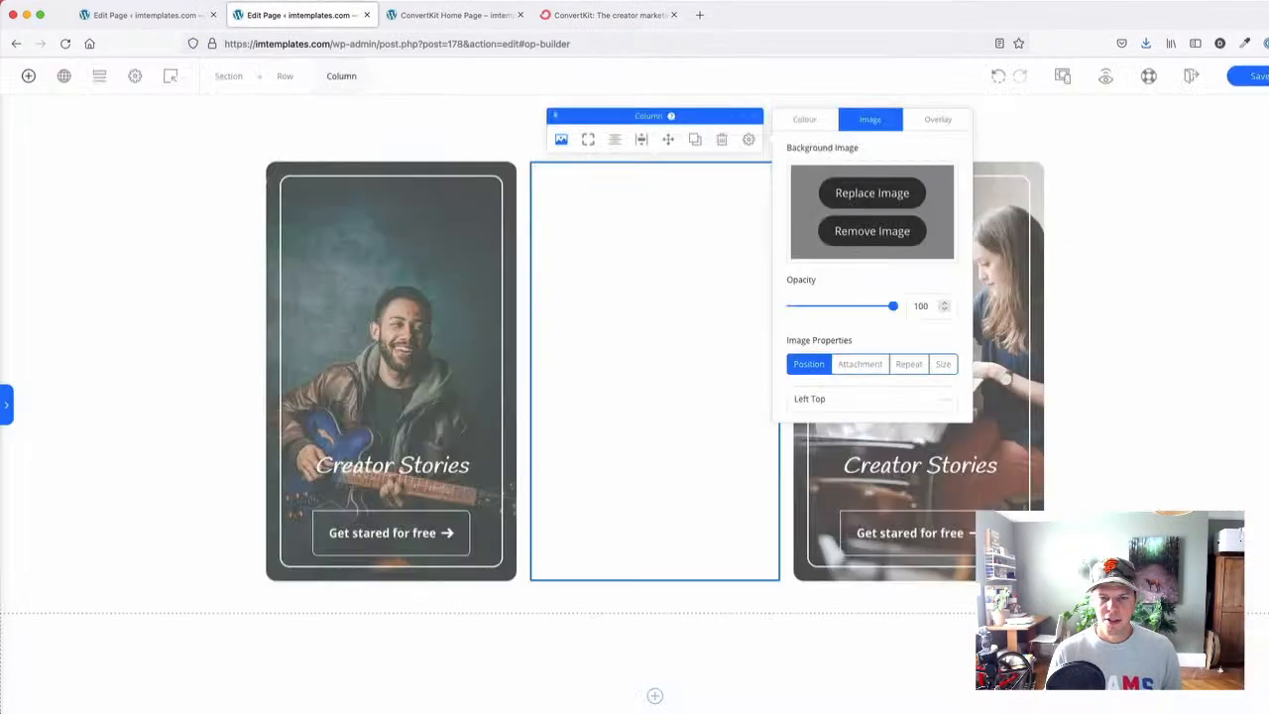
click(134, 340)
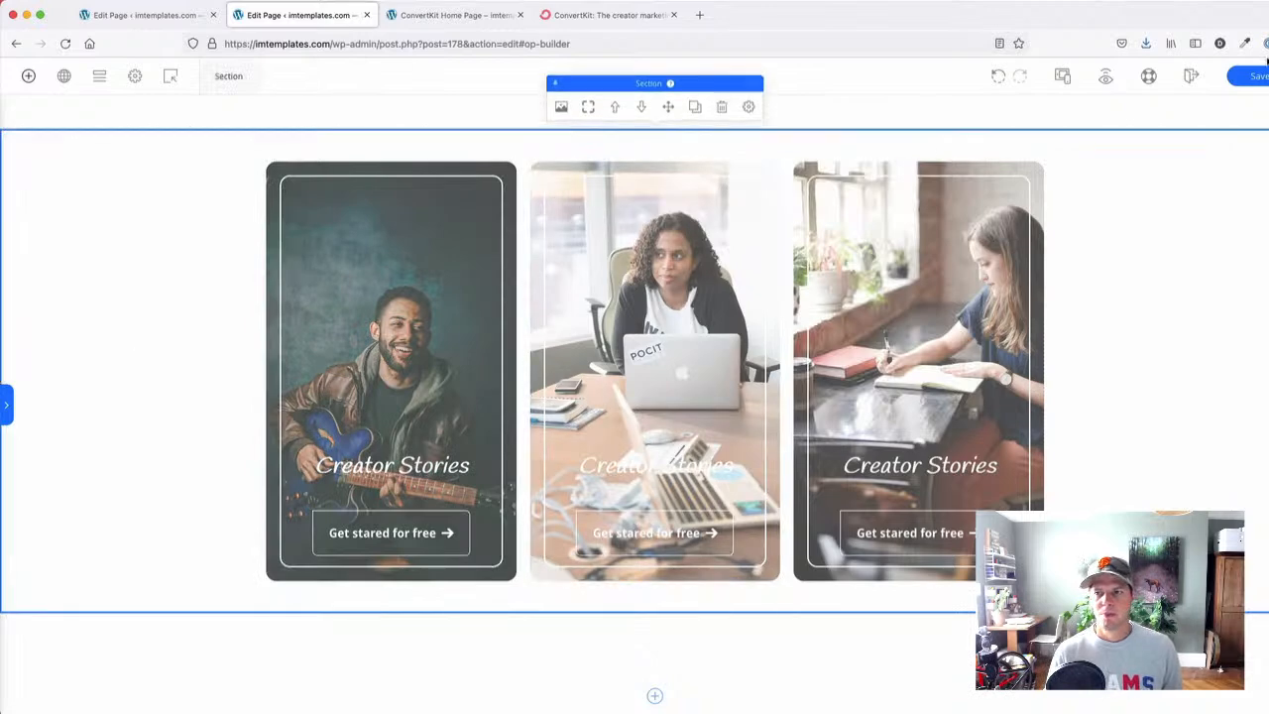
- Save the page and reload its preview to compare the three cards with the original ConvertKit page
click(1251, 76)
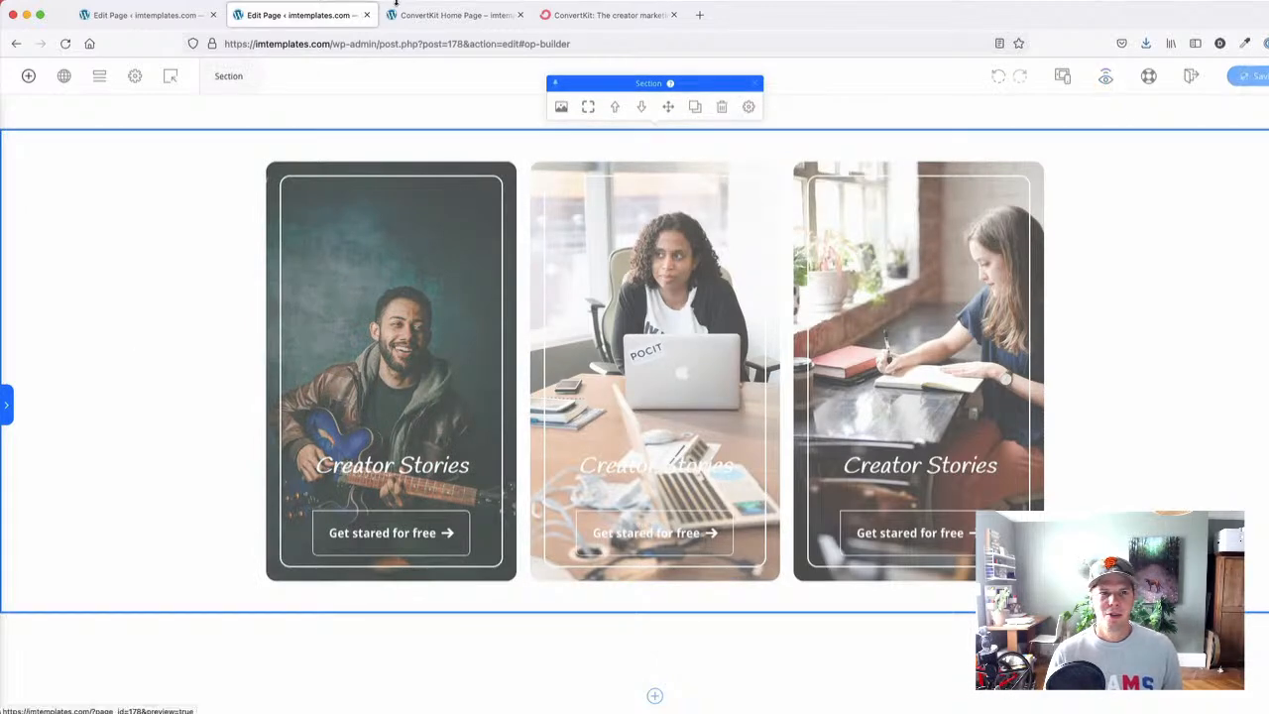
click(396, 16)
click(64, 44)
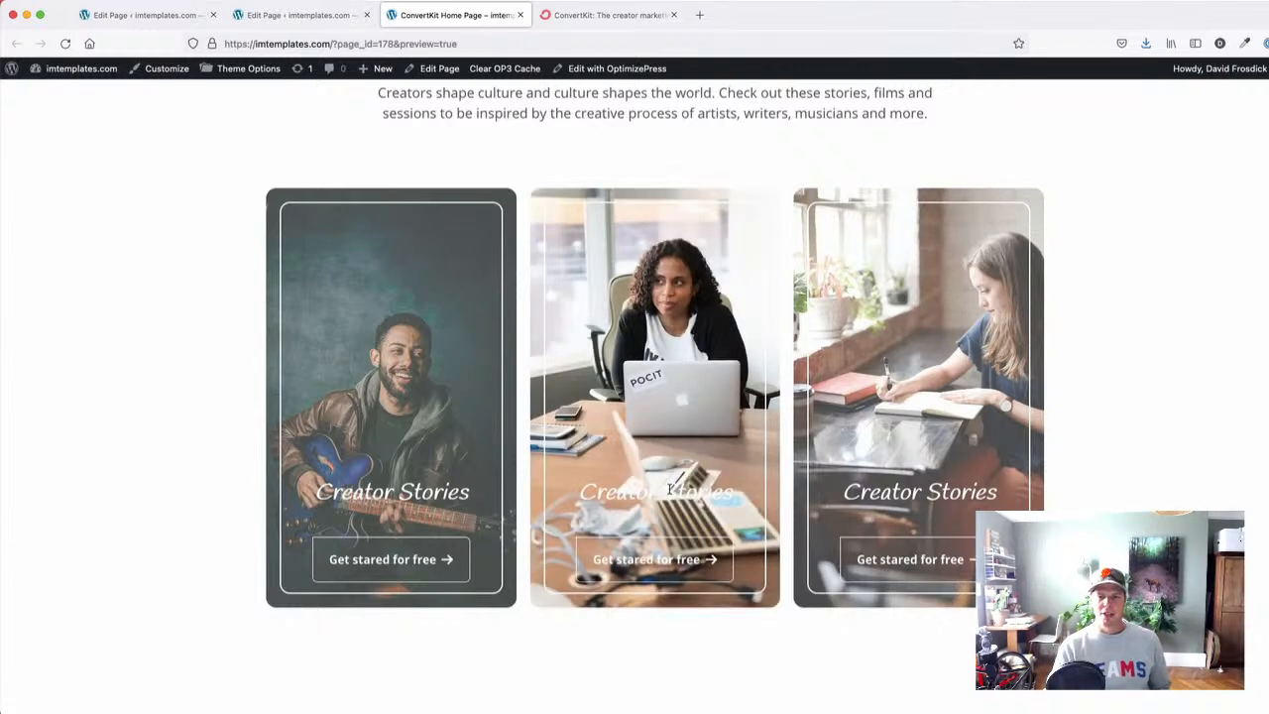
click(577, 14)
click(474, 15)
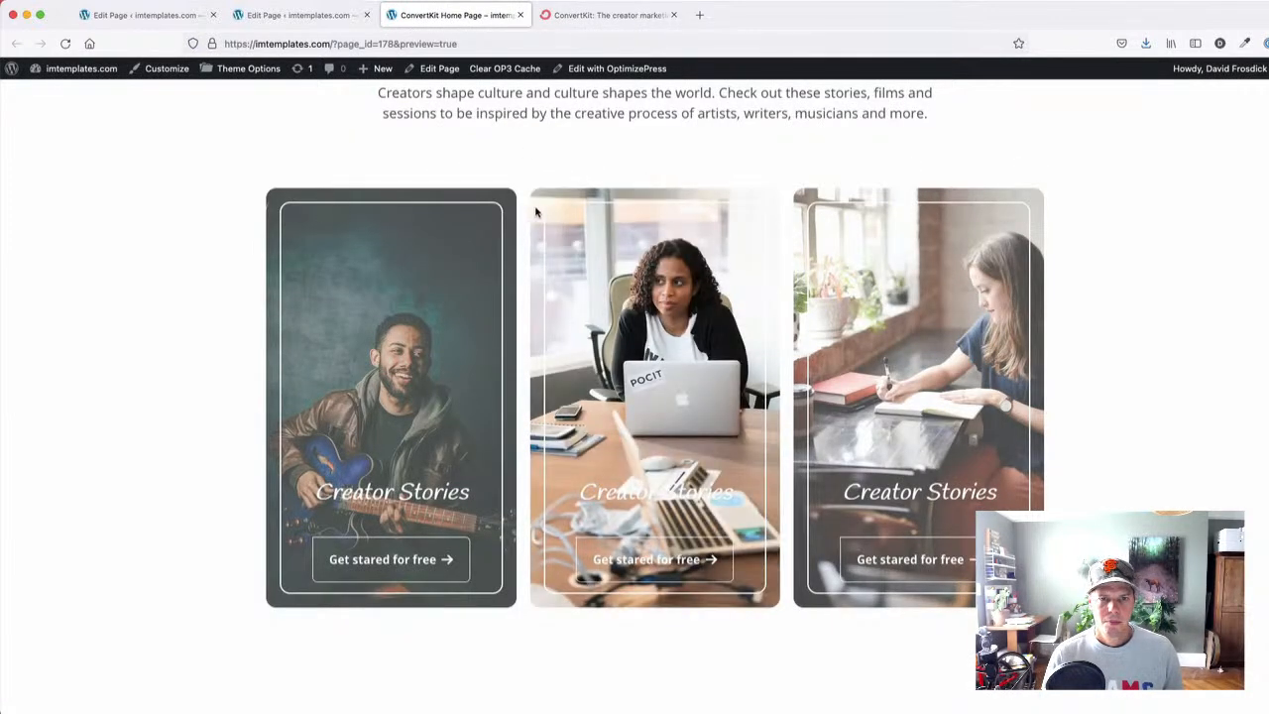
- Return to the page editor and give the middle card's column a black #000000 overlay at 32% opacity
click(326, 15)
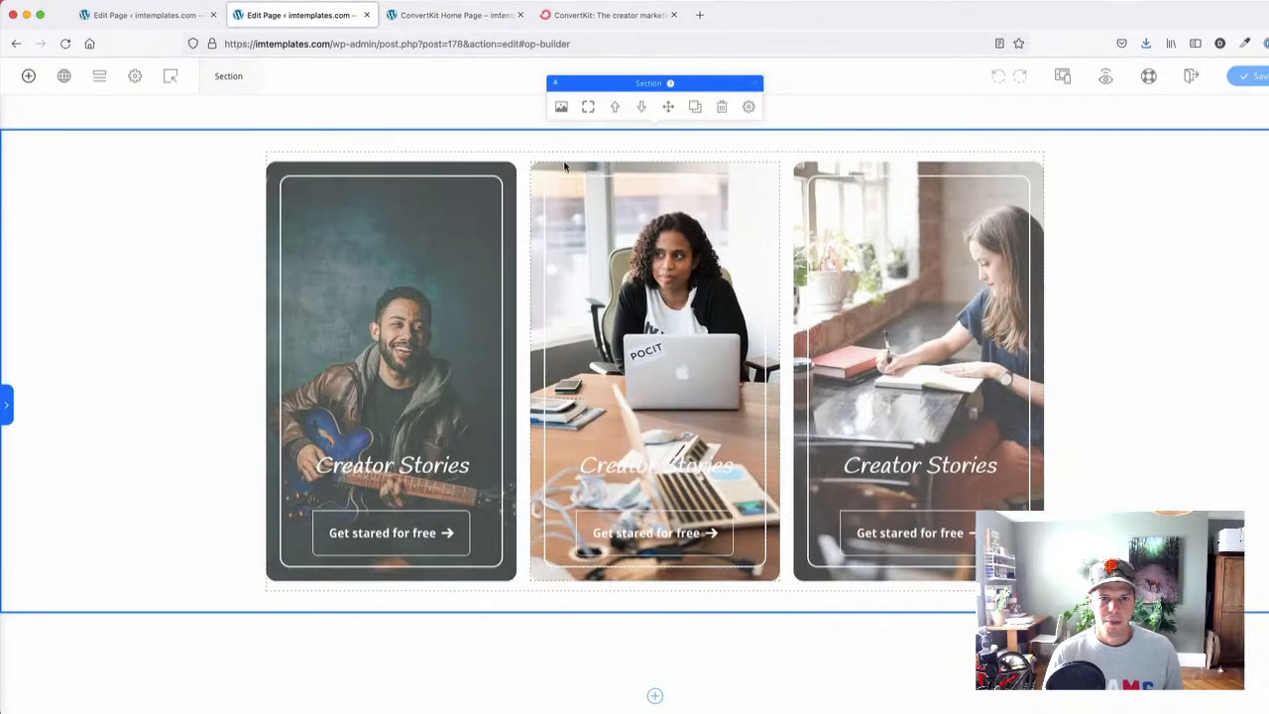
click(563, 166)
click(561, 138)
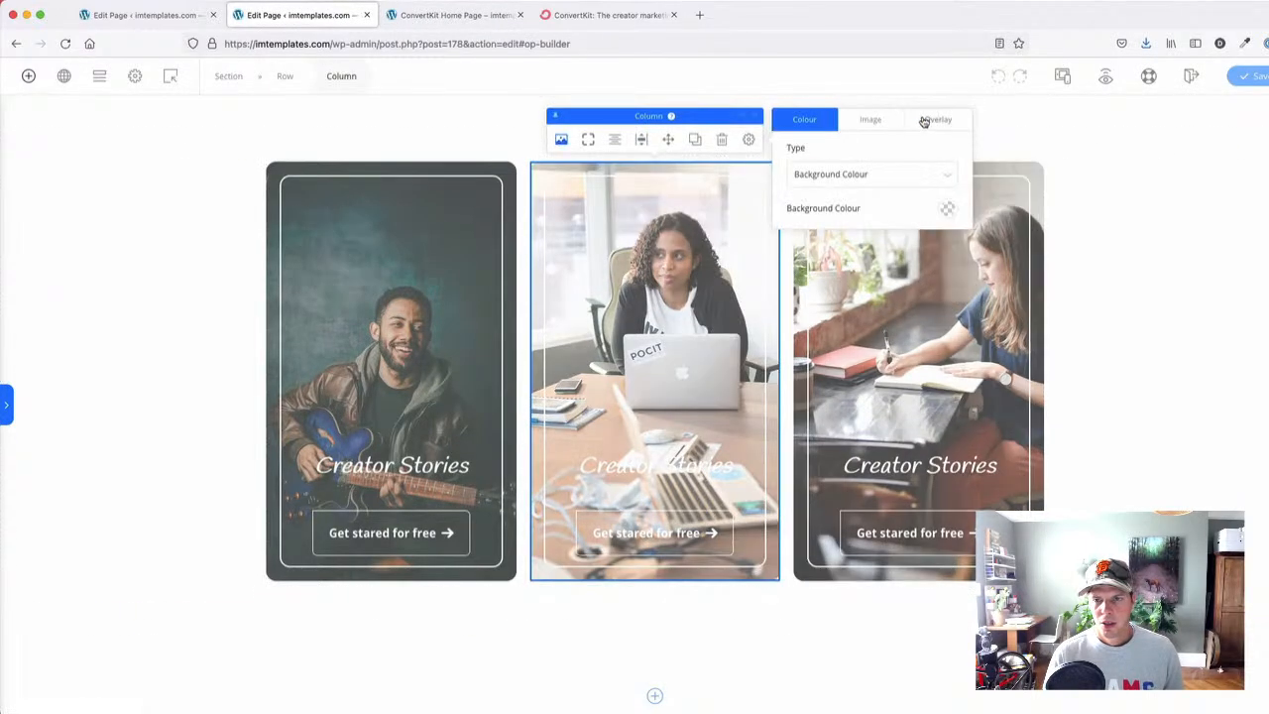
click(938, 119)
click(949, 209)
drag(799, 353, 776, 445)
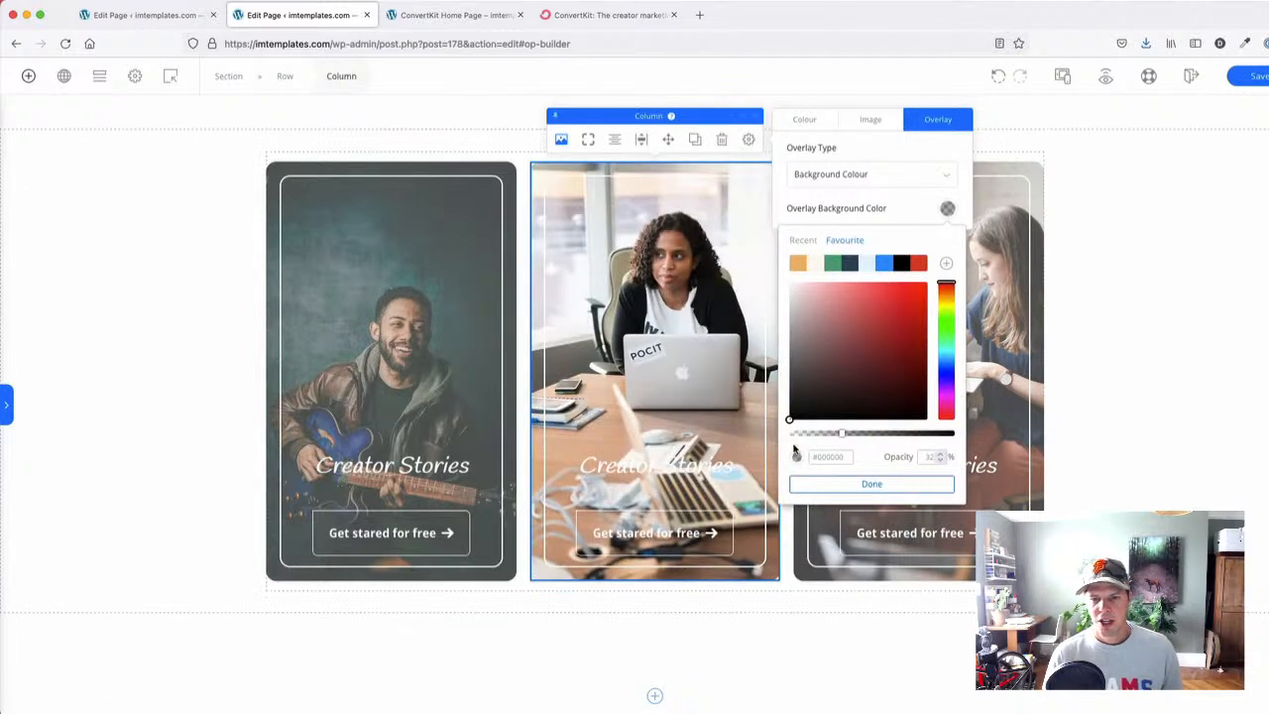
click(1125, 232)
- Give the third card's column a grey #bbbbbb overlay at 32% opacity and save the page
click(800, 170)
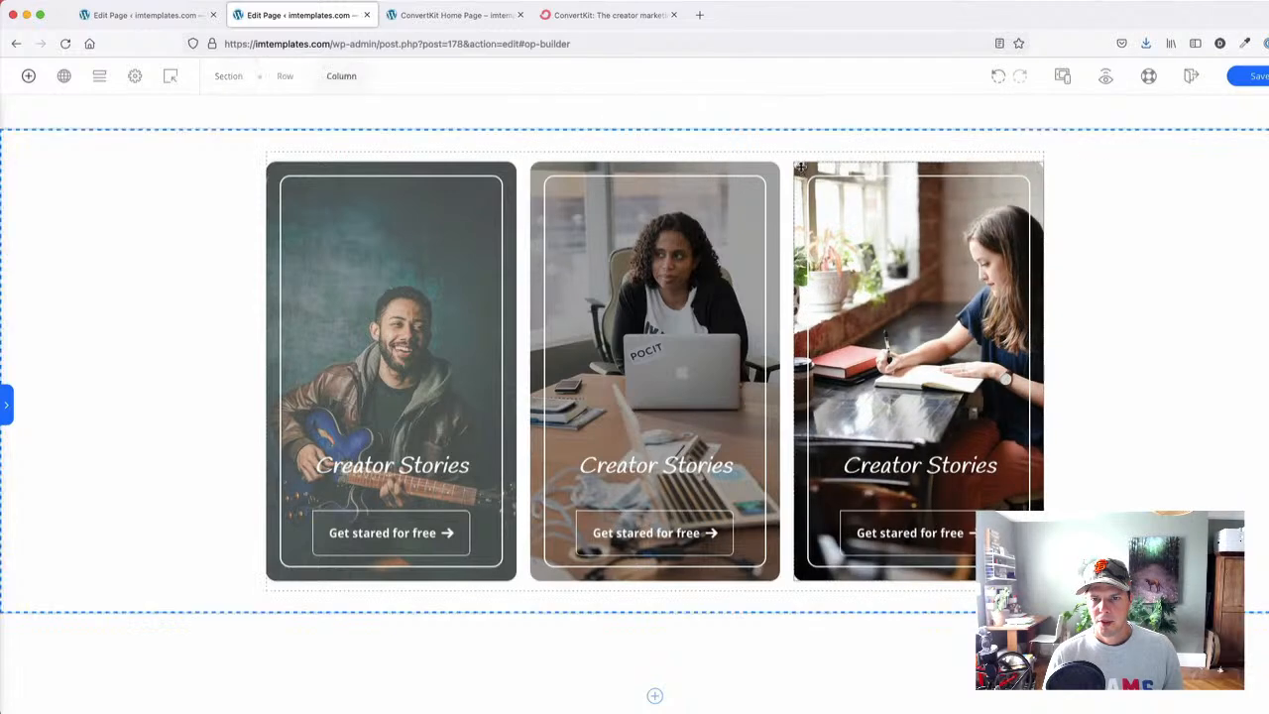
click(825, 139)
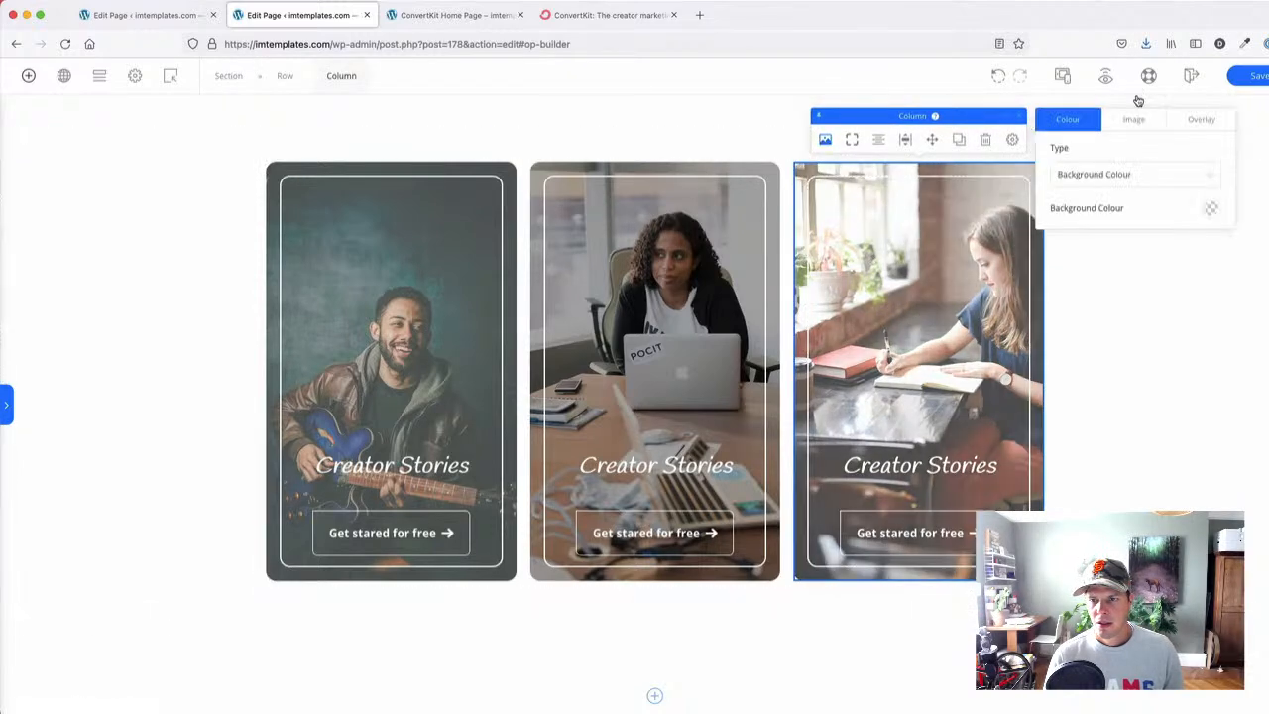
click(1188, 119)
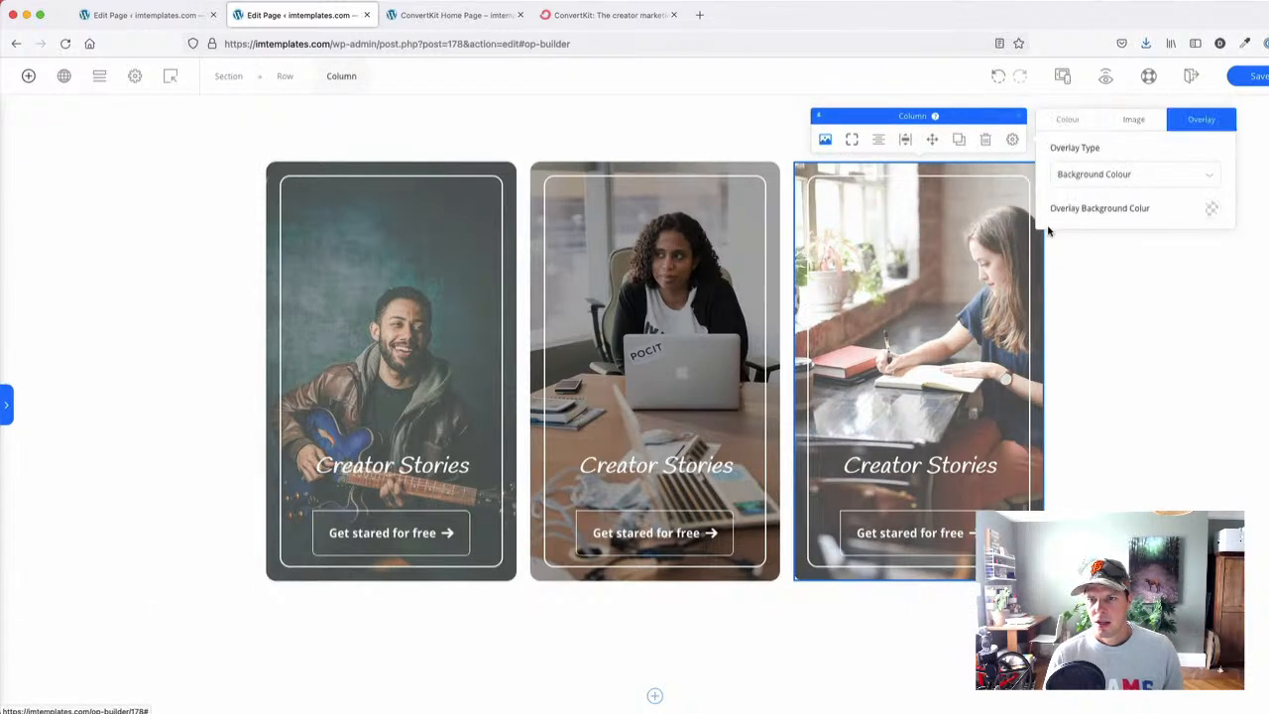
click(1211, 207)
mouse_move(1071, 339)
mouse_down()
mouse_move(1046, 431)
mouse_move(1007, 317)
mouse_up()
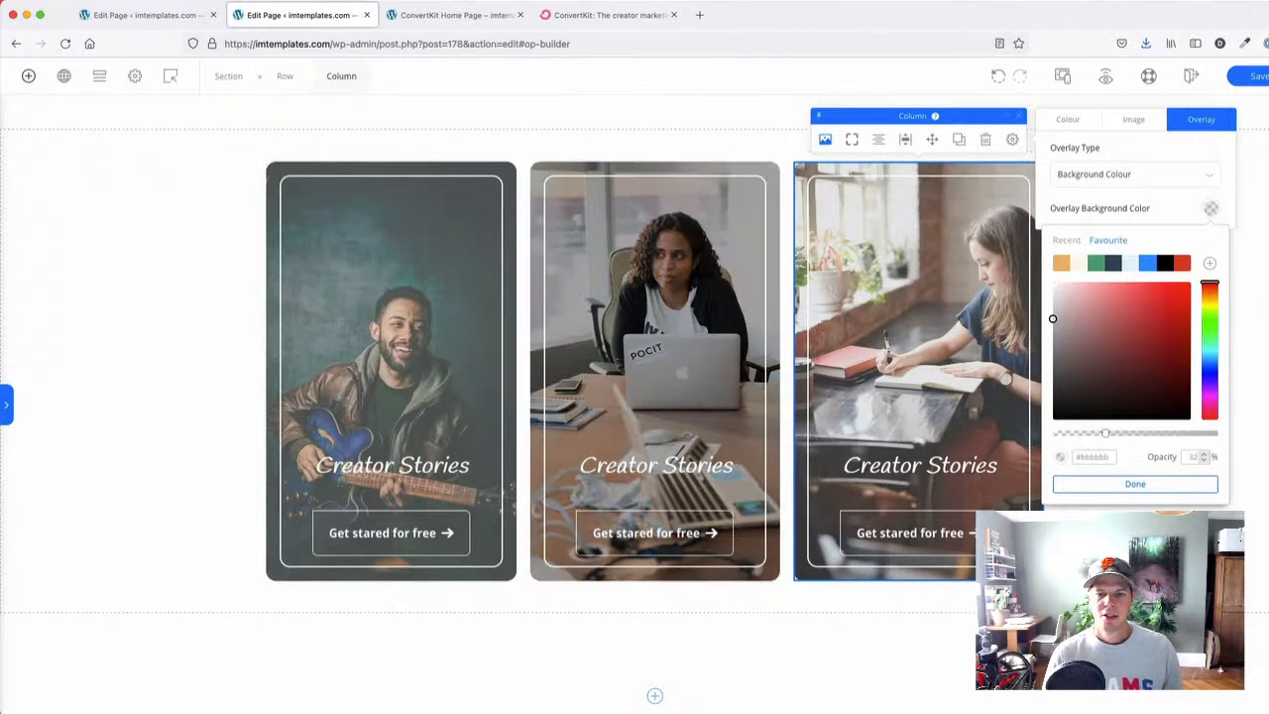
click(154, 359)
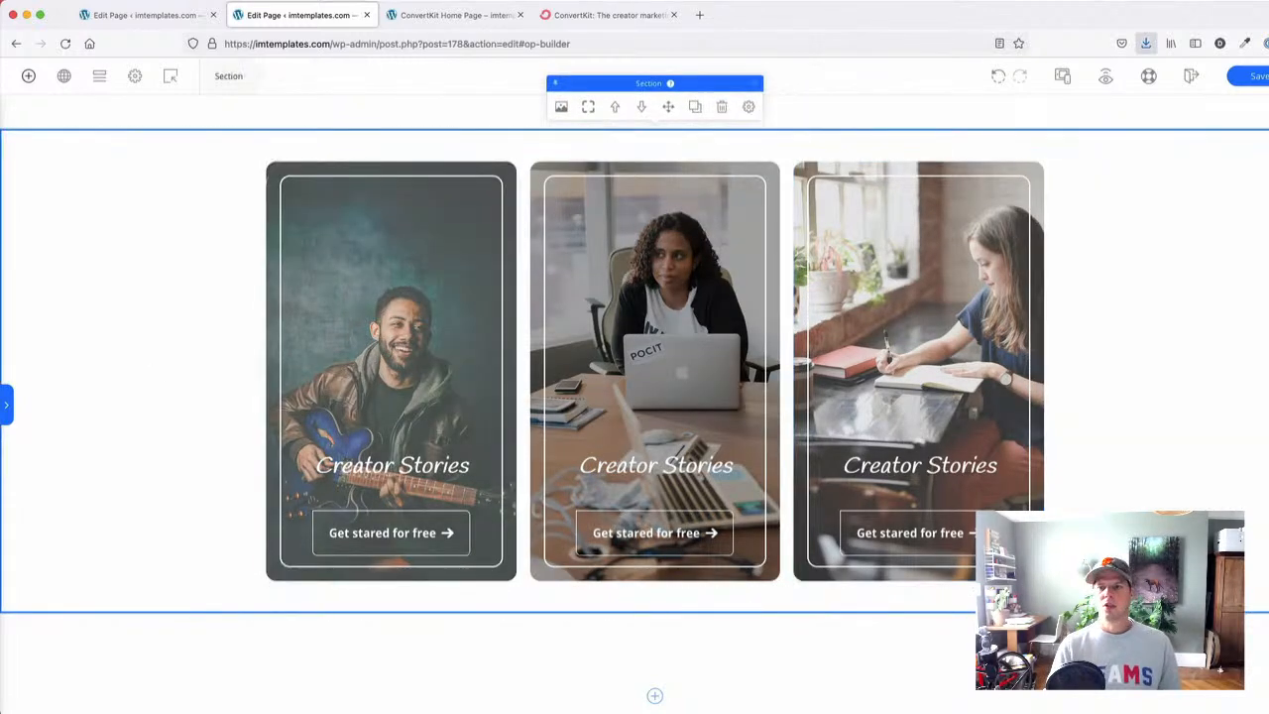
click(1255, 84)
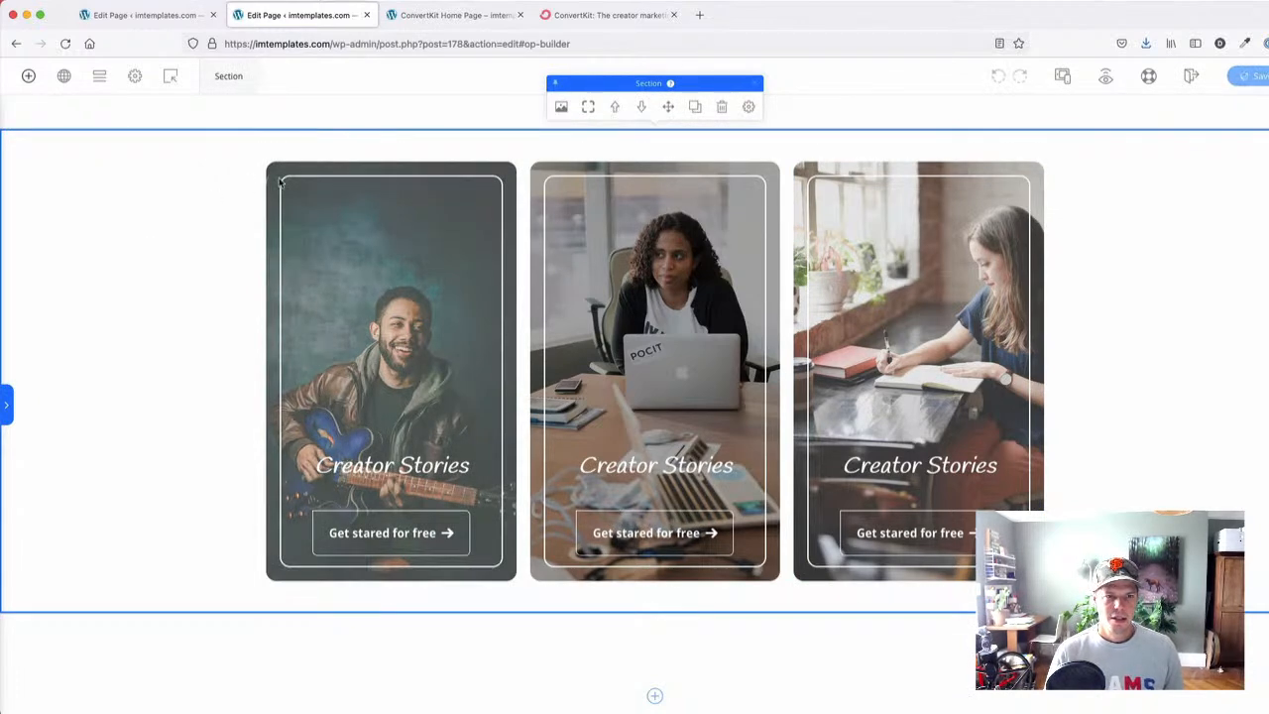
- Replace the first card's background image with the media library photo of the woman in a dark blazer at a white laptop
click(271, 183)
click(298, 142)
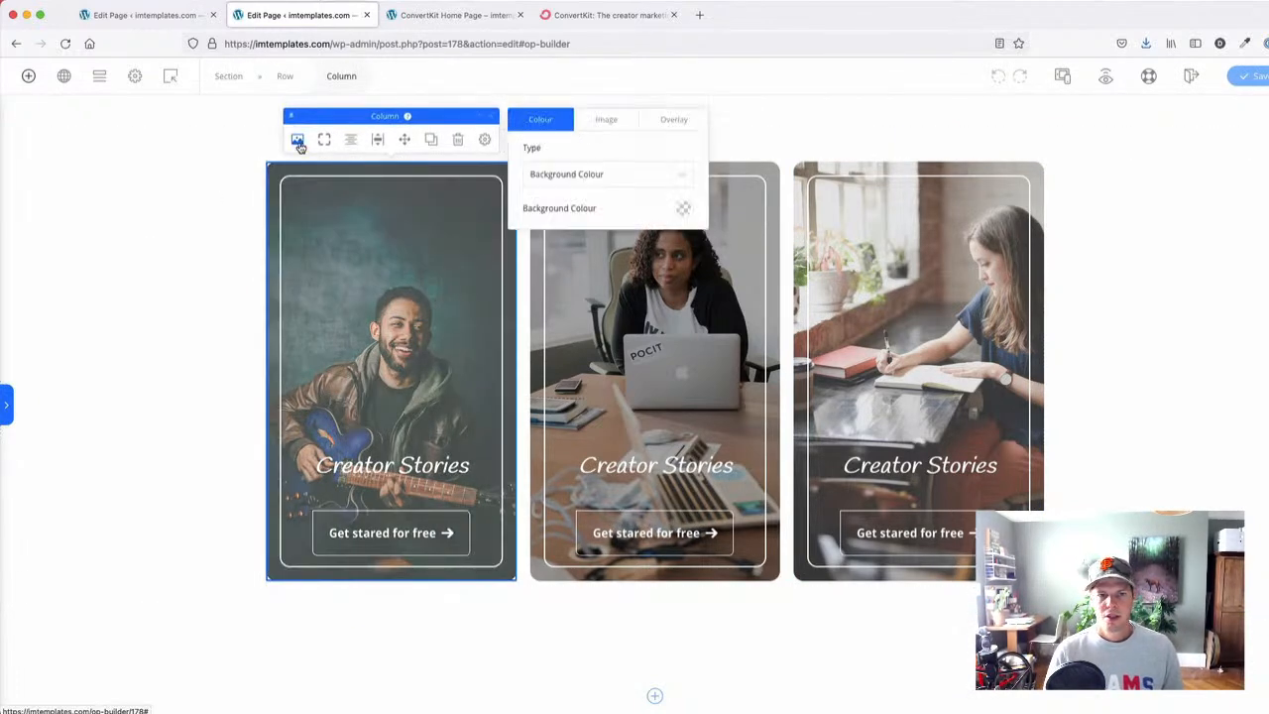
click(605, 121)
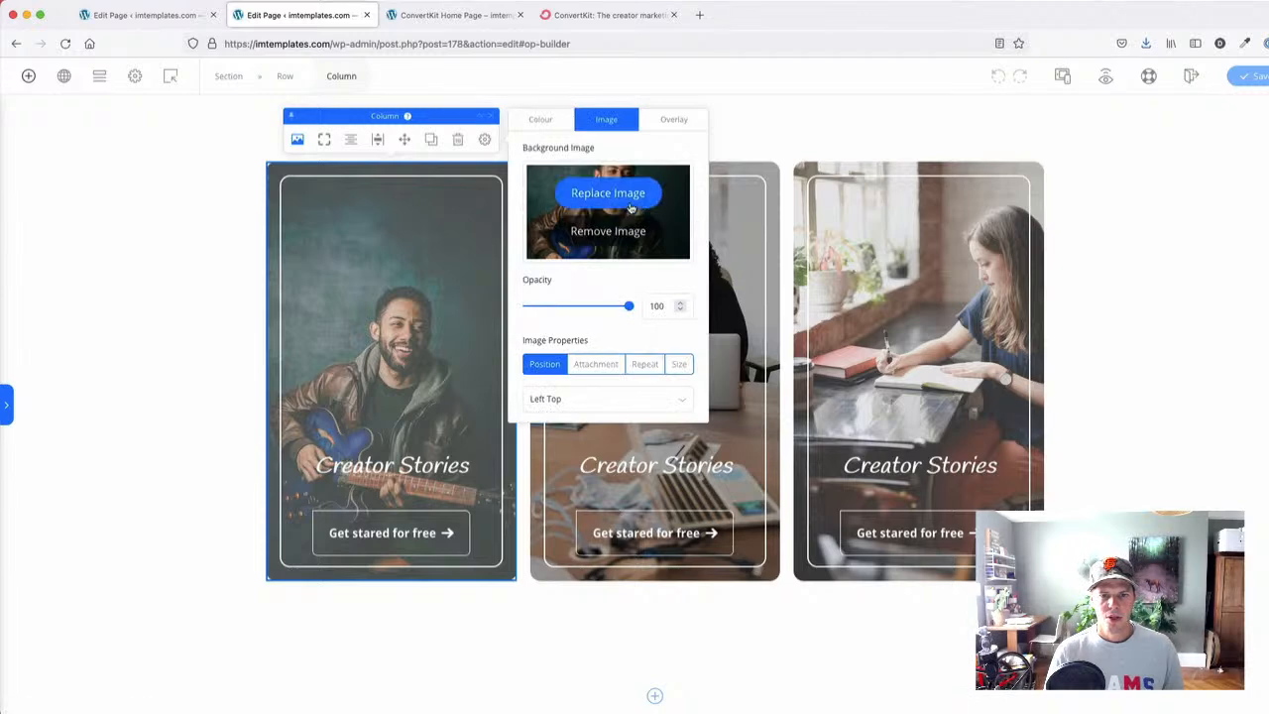
click(608, 193)
click(404, 231)
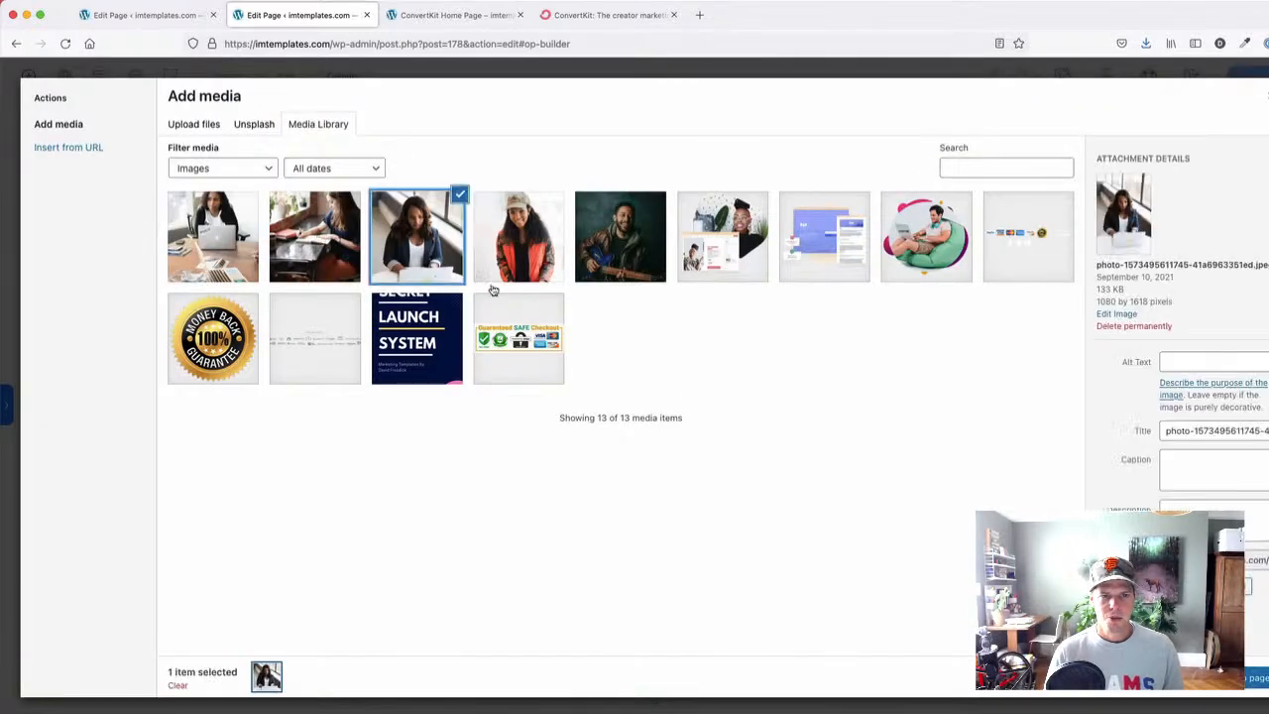
click(1249, 682)
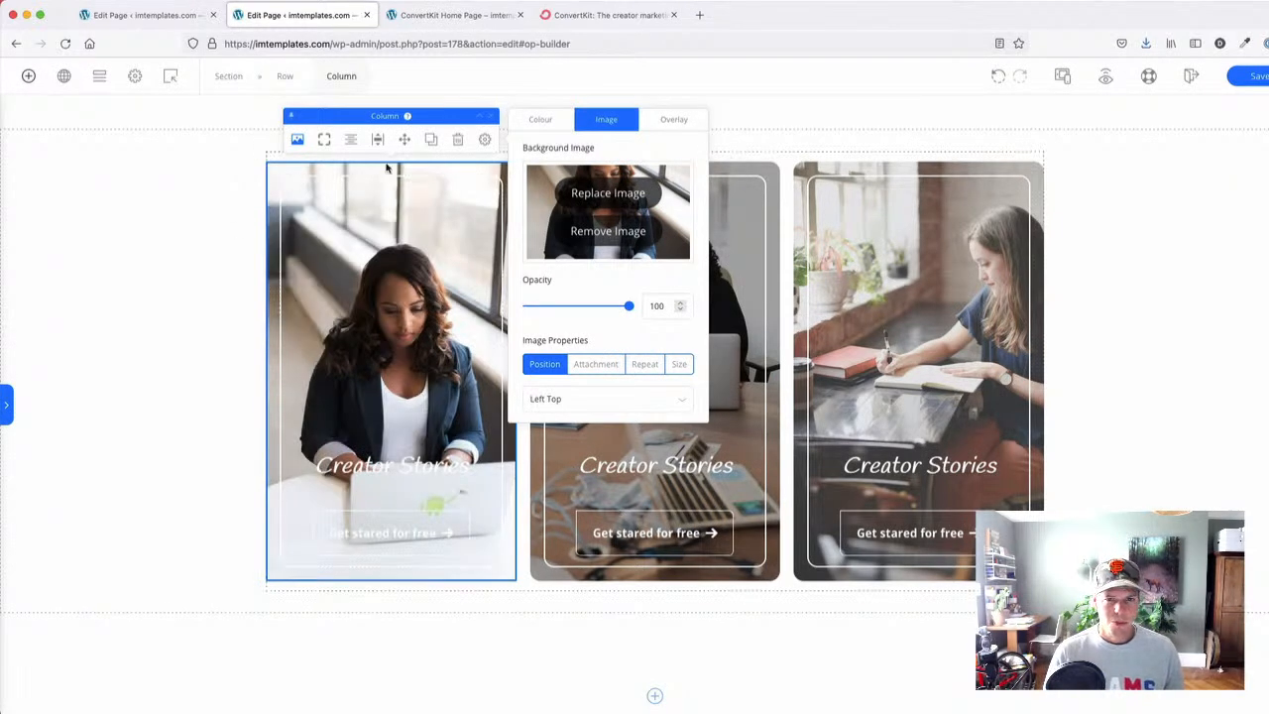
- Give the first card's column a dark #1a1a1a overlay at 32% opacity and save the page
click(679, 120)
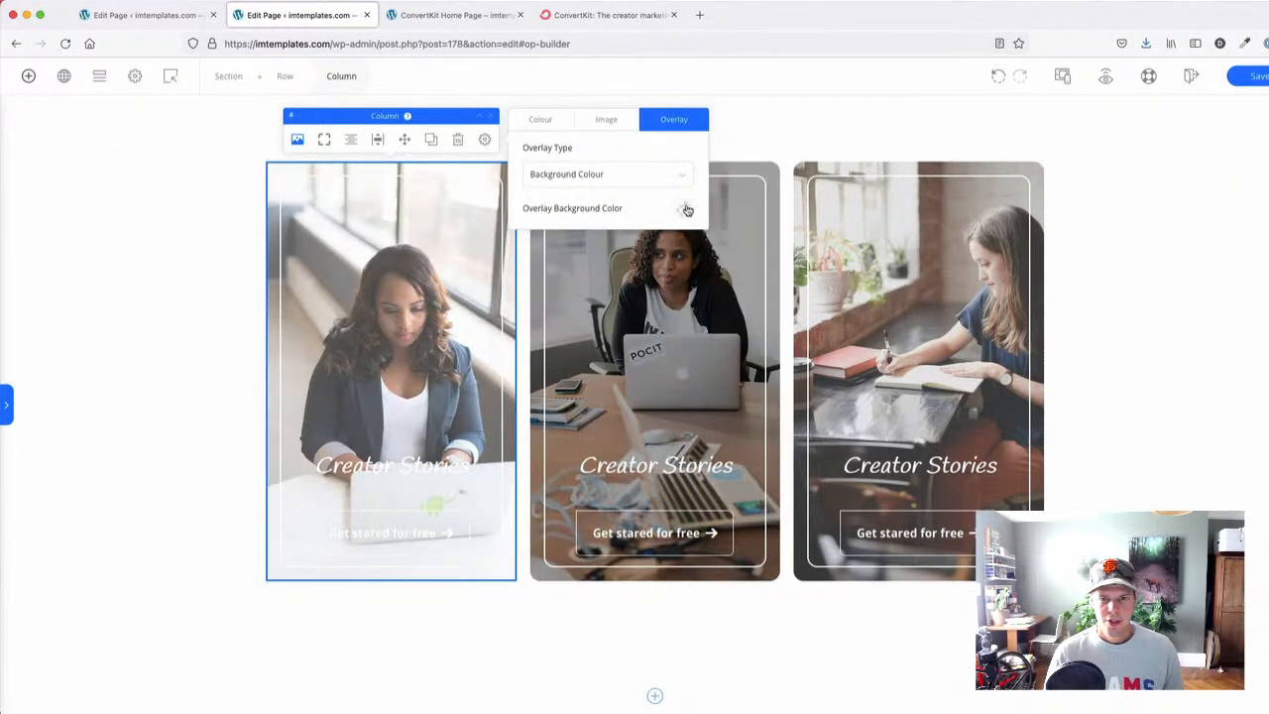
click(685, 209)
drag(502, 393, 494, 412)
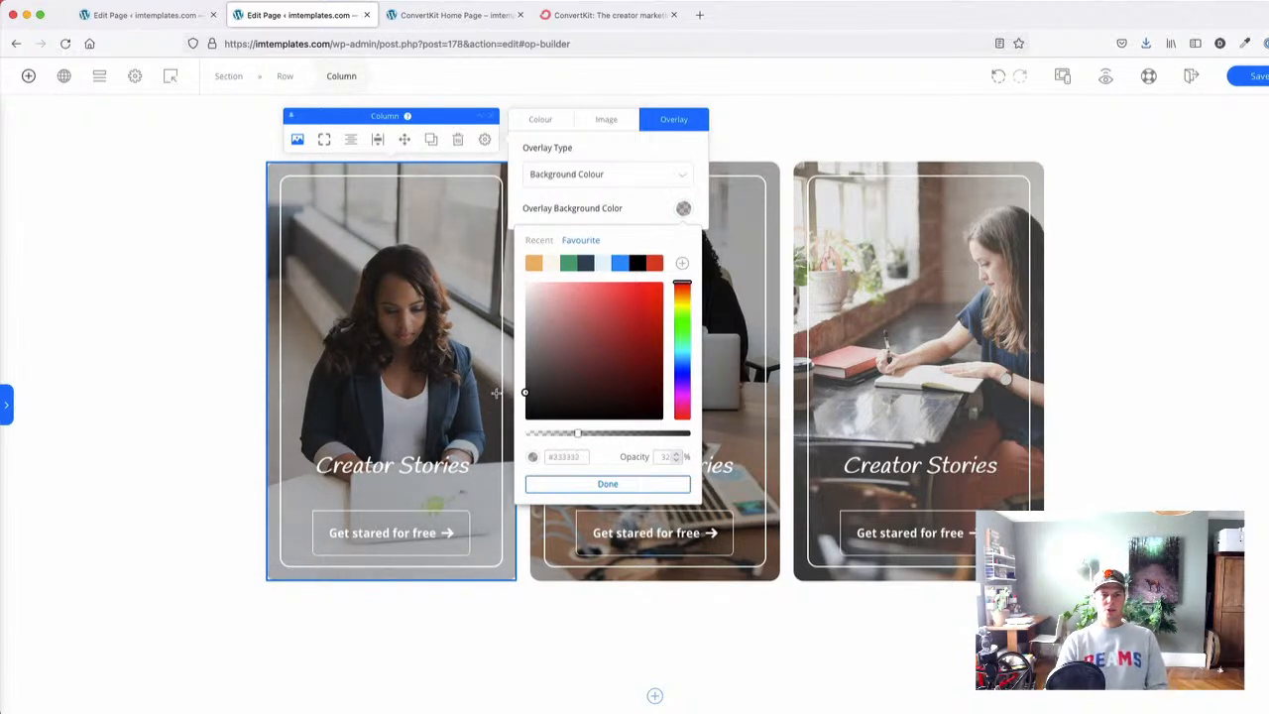
drag(497, 375, 505, 407)
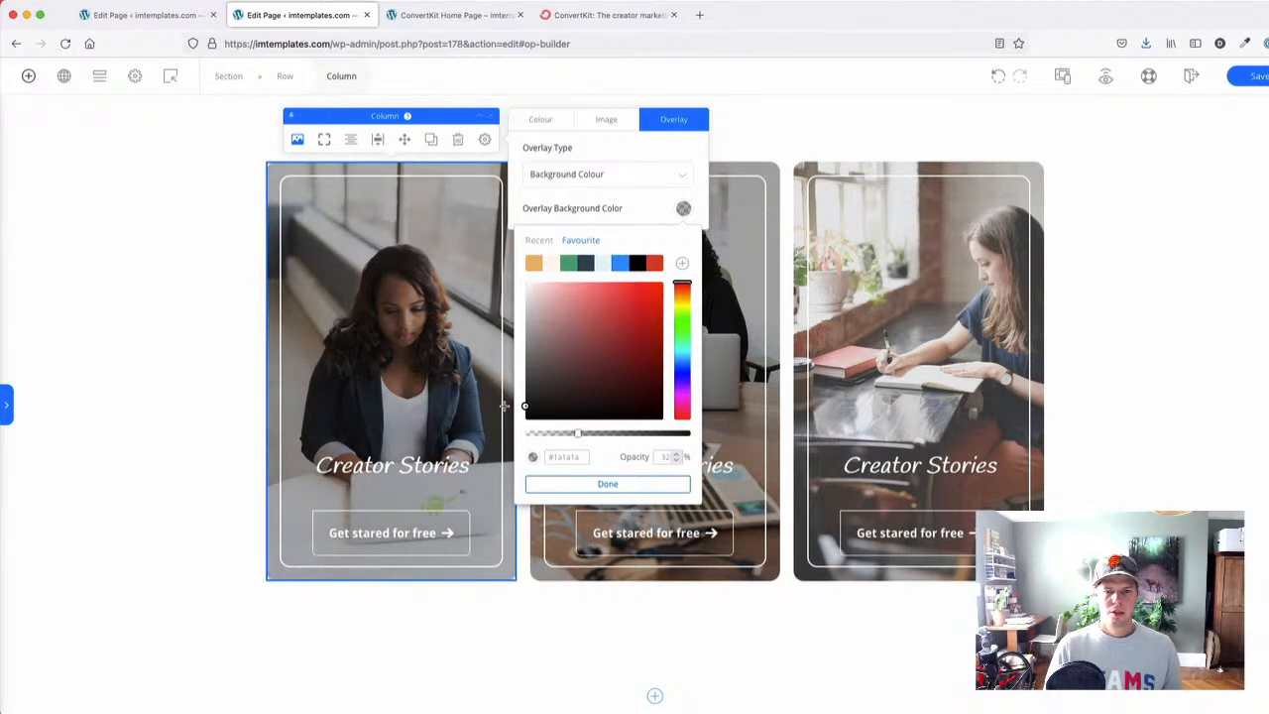
click(156, 363)
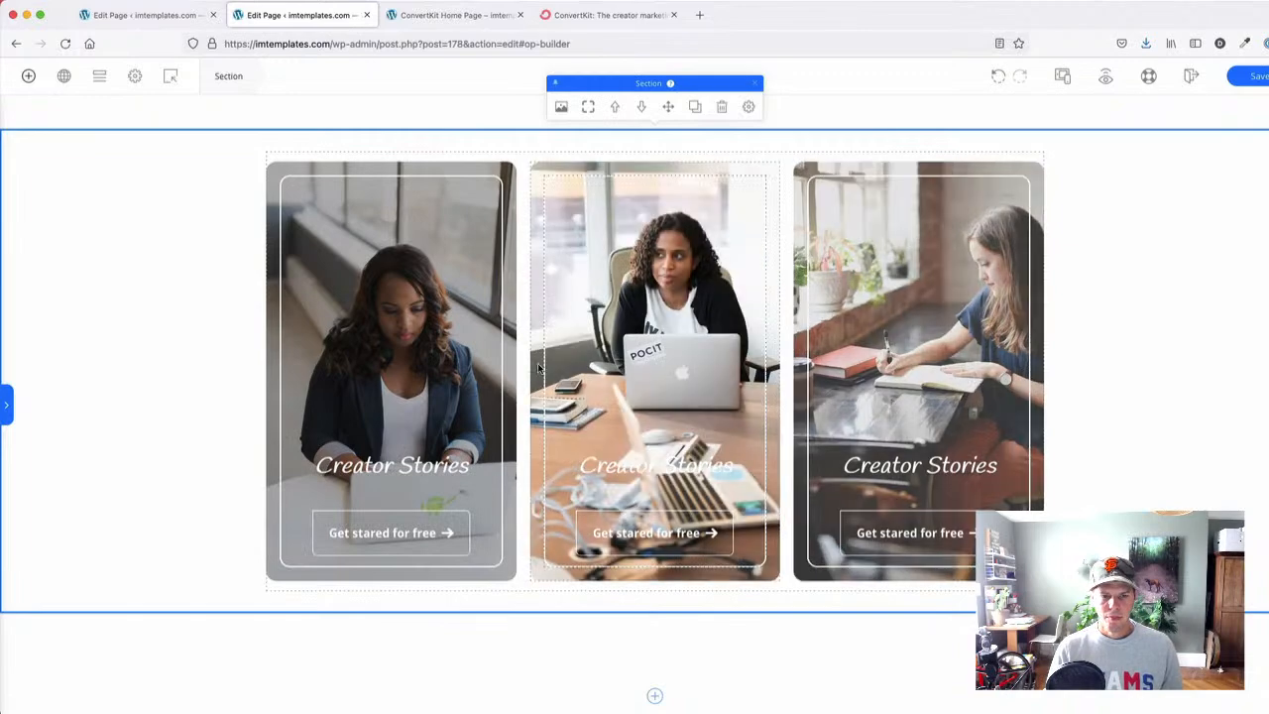
click(1251, 75)
- Compare the cards with the original ConvertKit page and reload the page preview to check the new overlays
scroll(1239, 330, down, 2)
scroll(168, 430, up, 2)
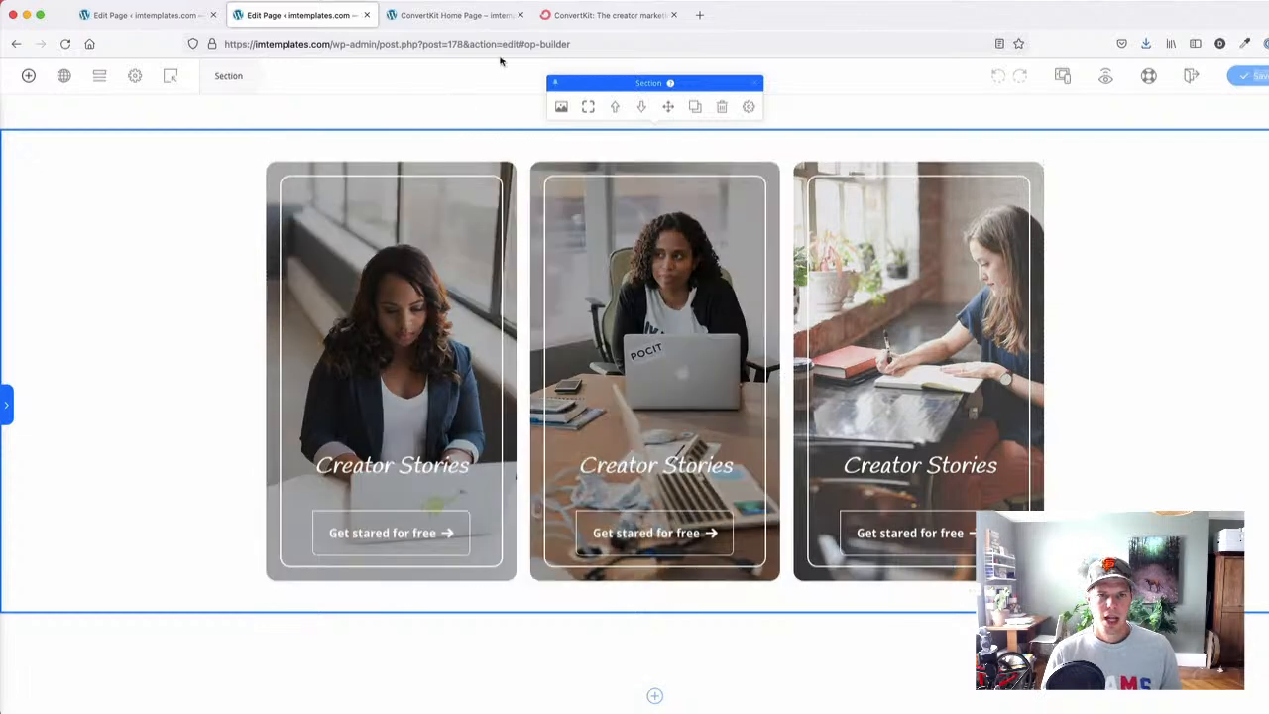
click(586, 25)
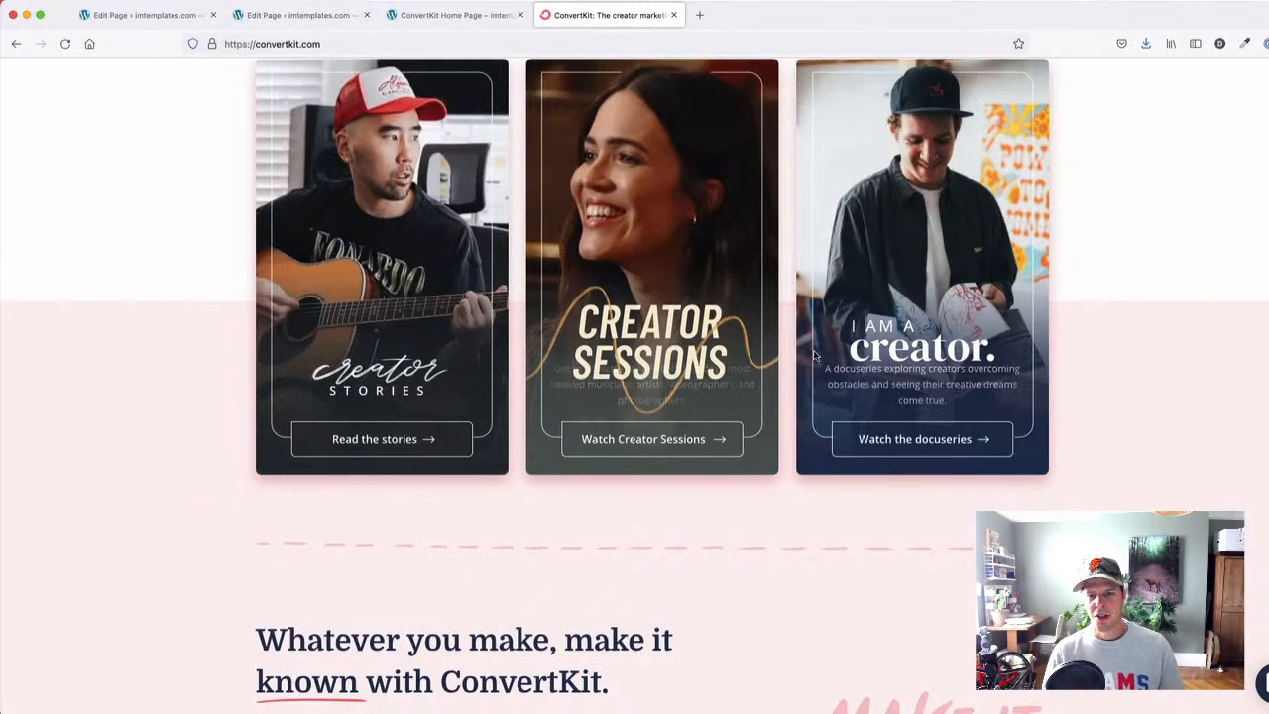
click(393, 15)
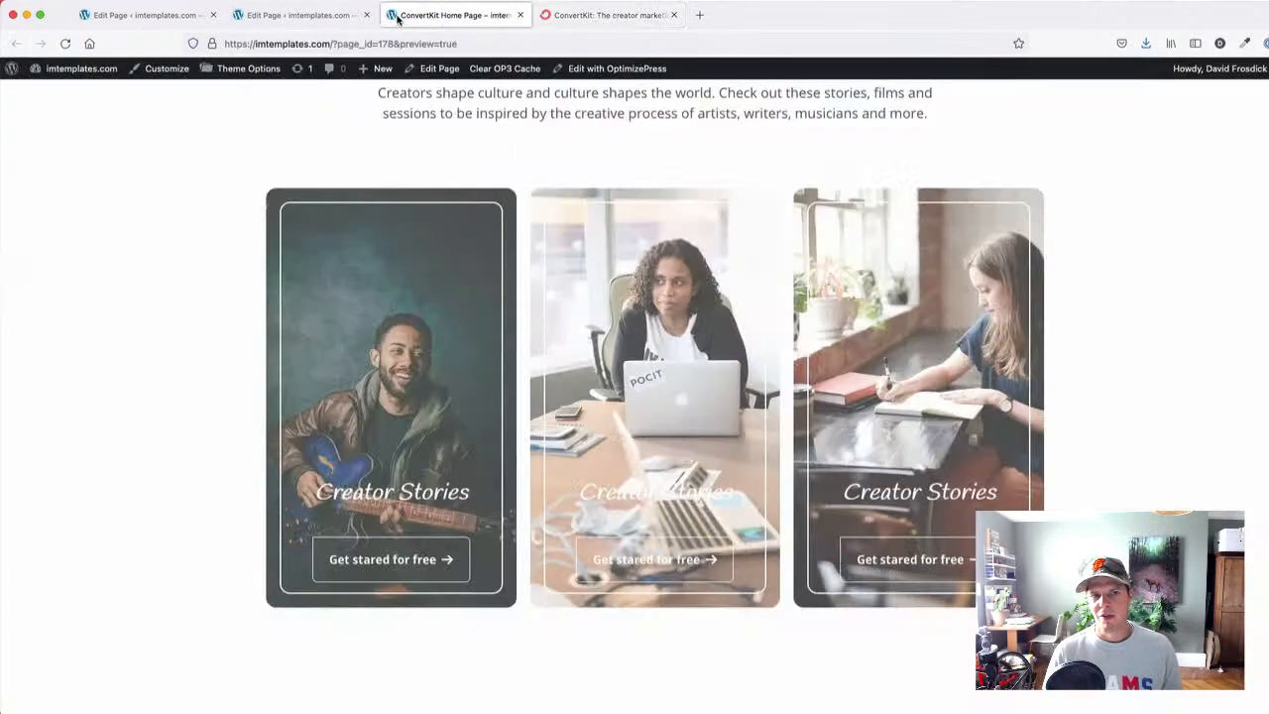
scroll(222, 266, down, 1)
scroll(222, 266, up, 2)
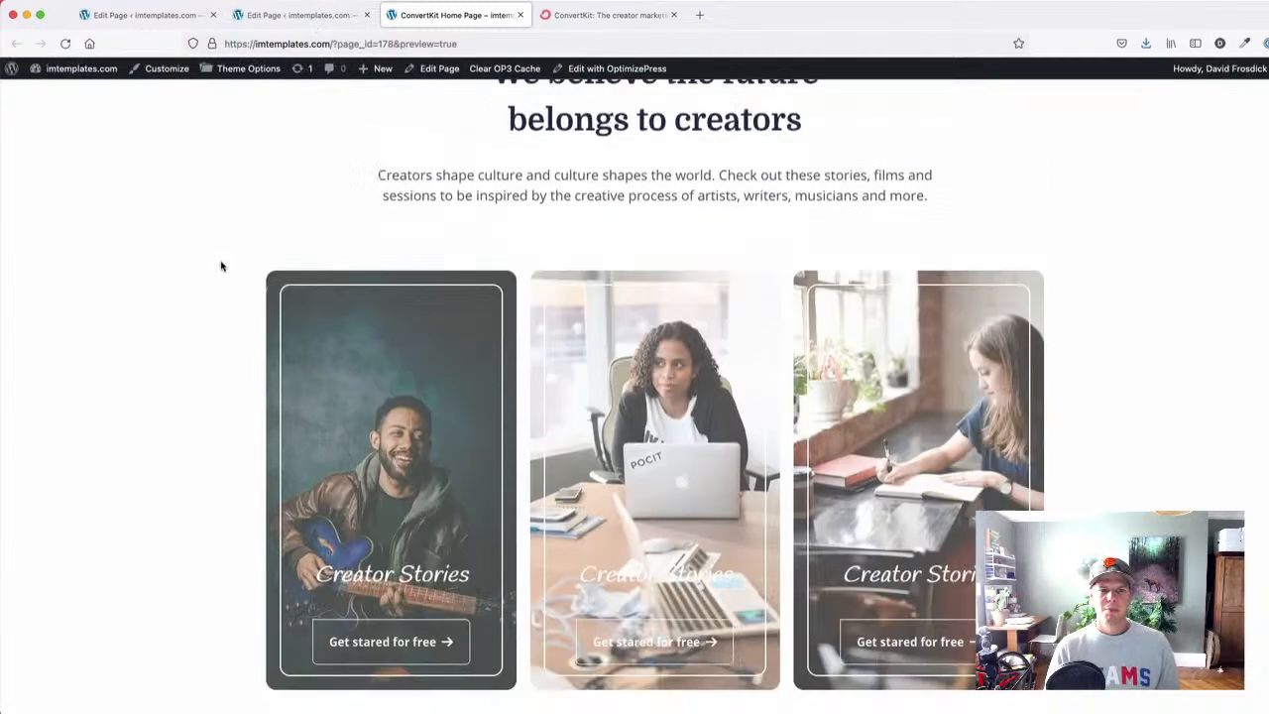
scroll(222, 266, down, 2)
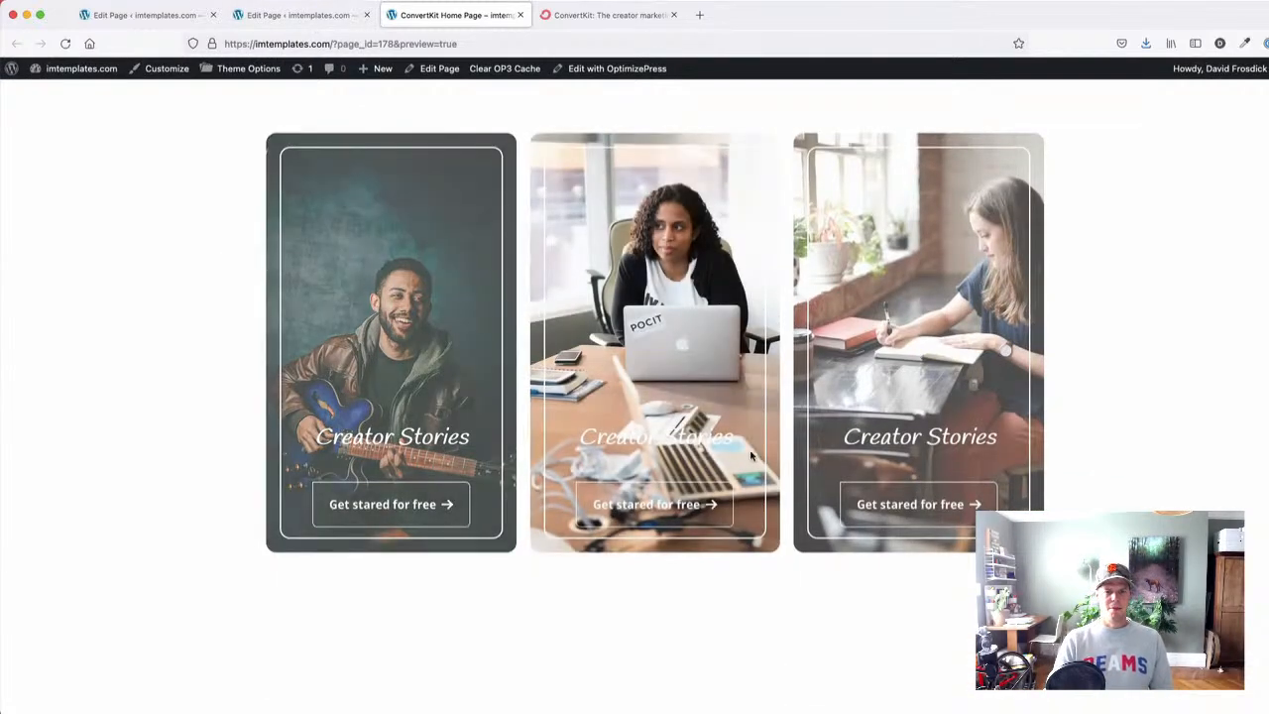
click(64, 44)
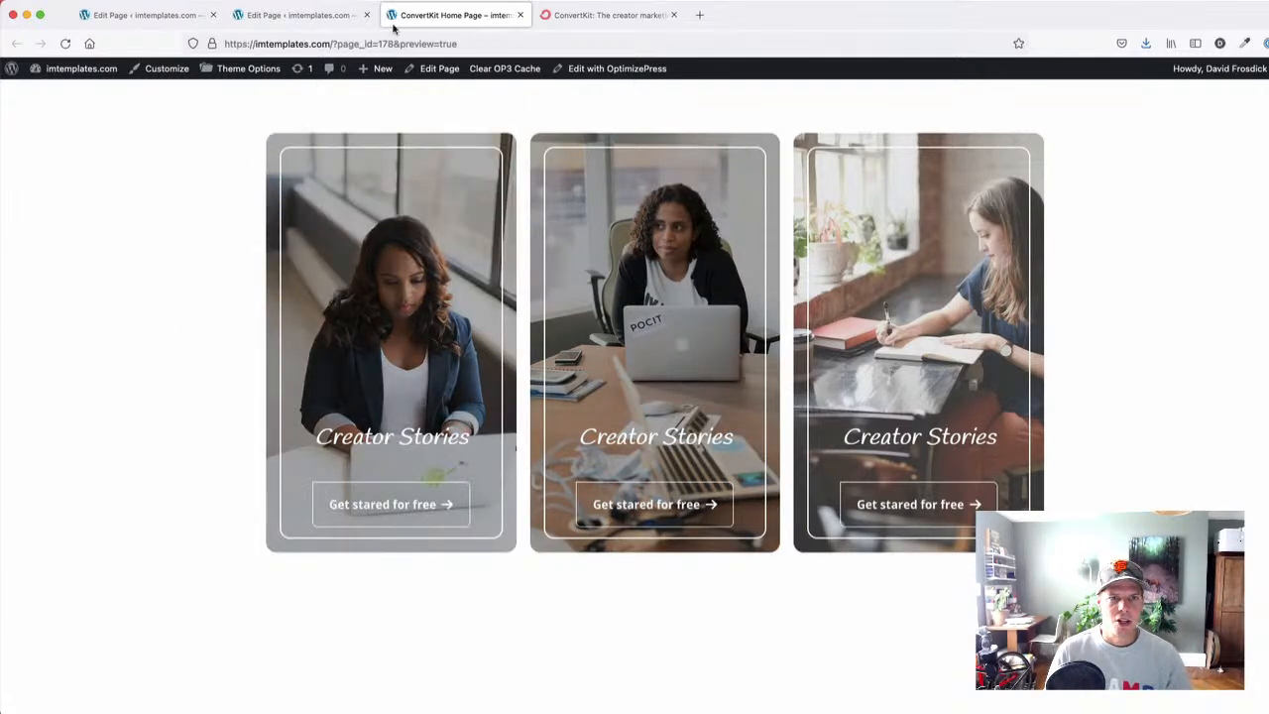
- Check the dashed divider on the ConvertKit page and add a Horizontal Line element in the section below the three cards
click(307, 20)
scroll(241, 348, down, 3)
click(603, 15)
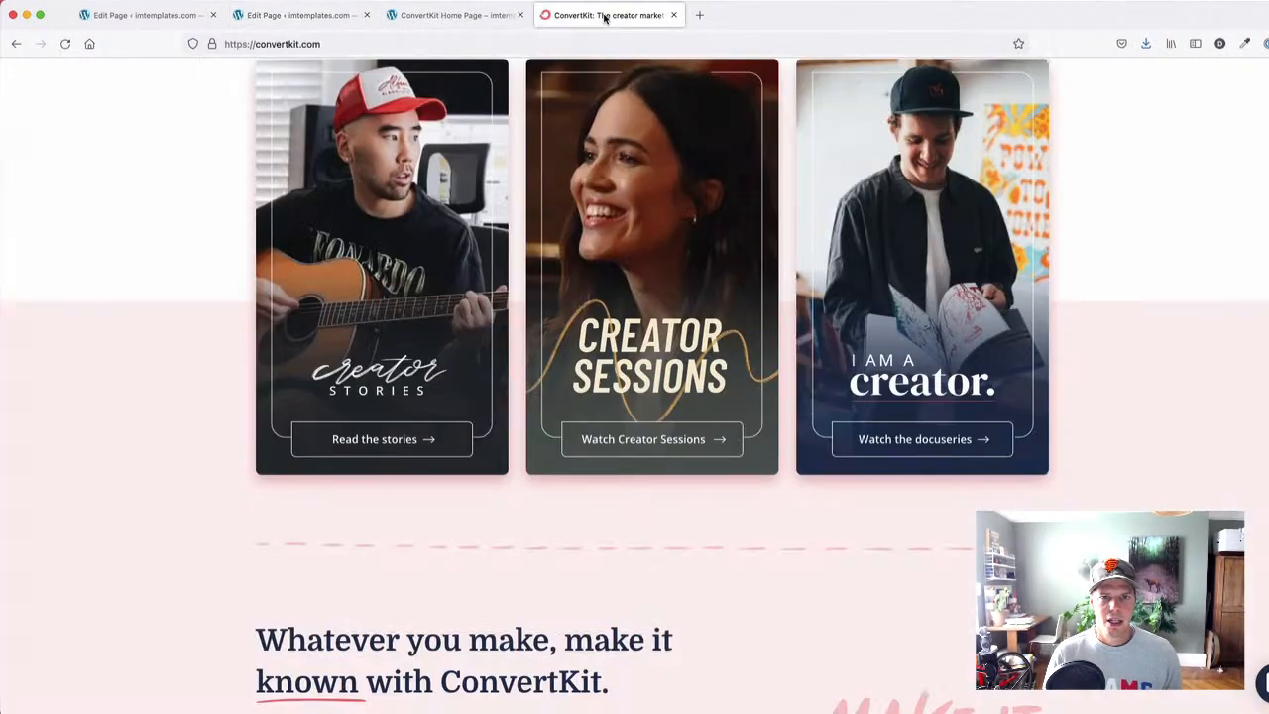
scroll(351, 454, down, 5)
scroll(268, 314, up, 1)
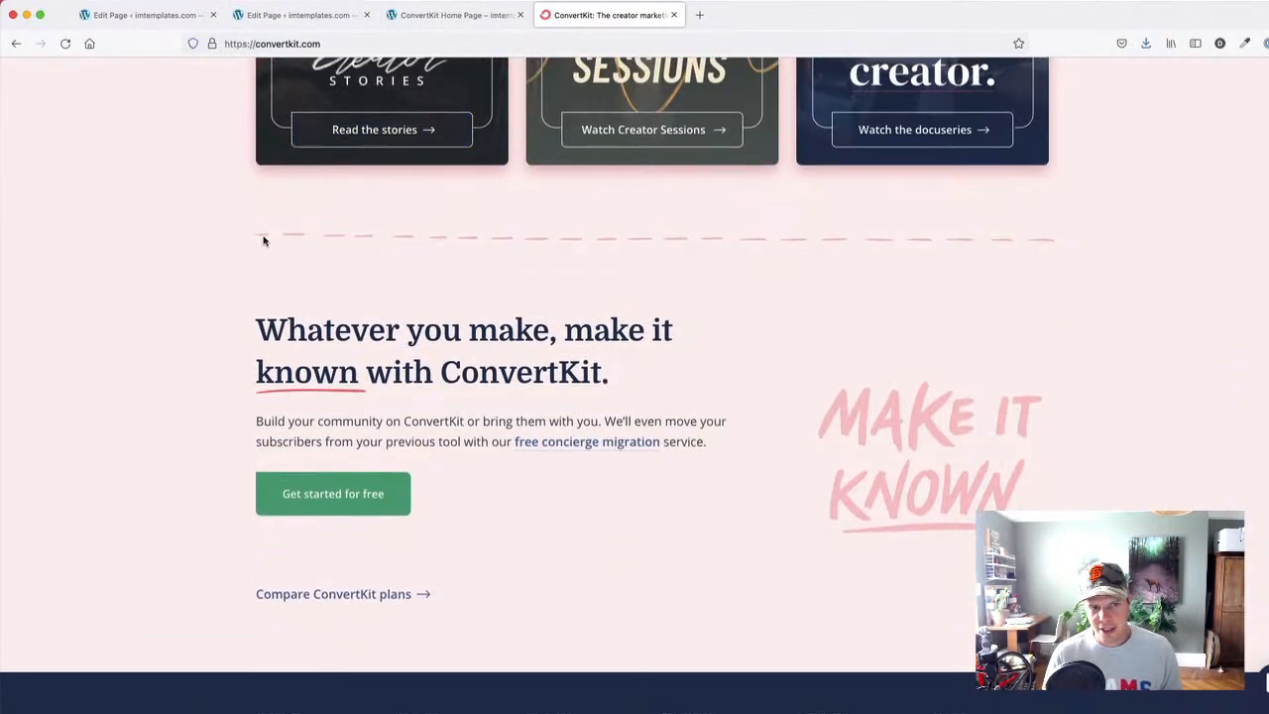
click(306, 14)
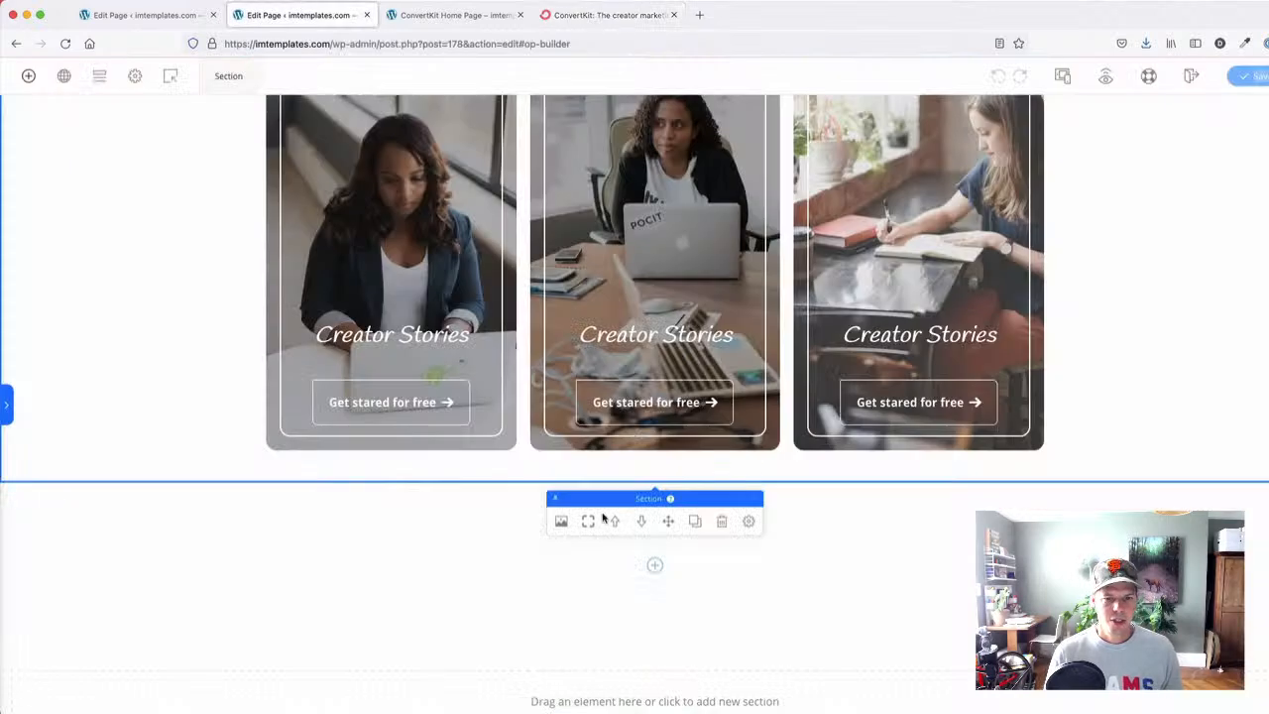
click(656, 567)
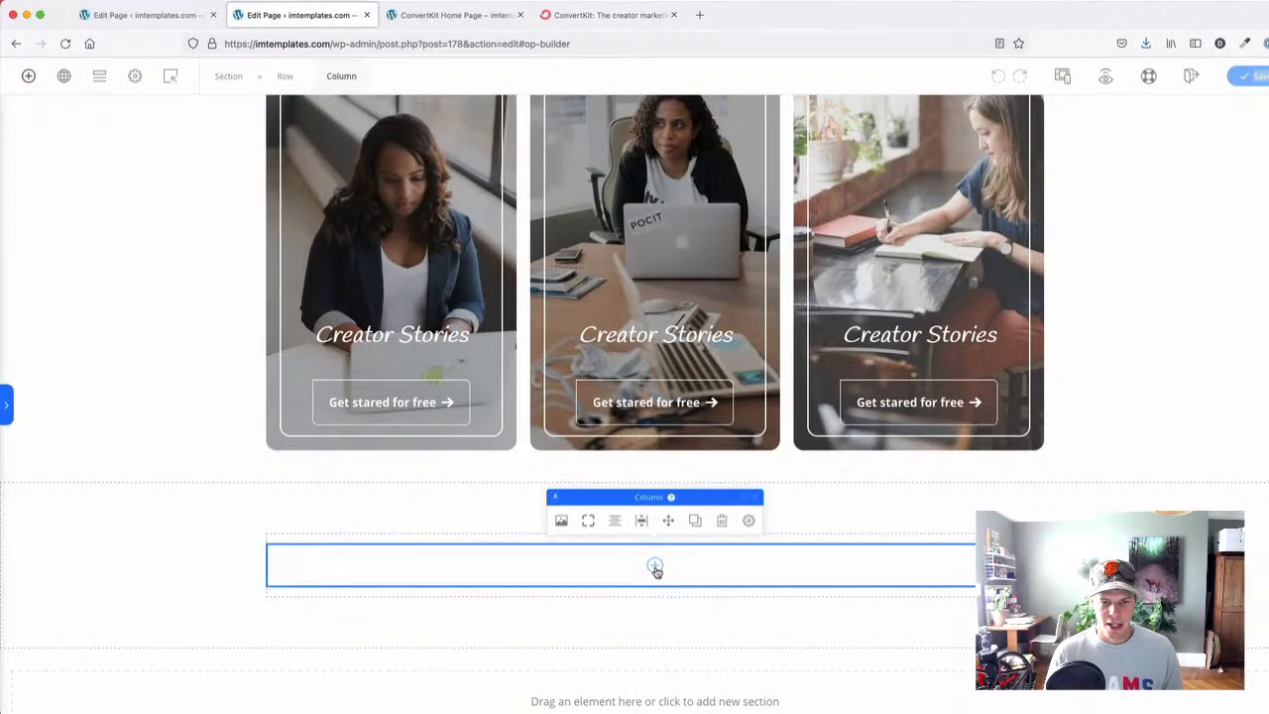
click(29, 76)
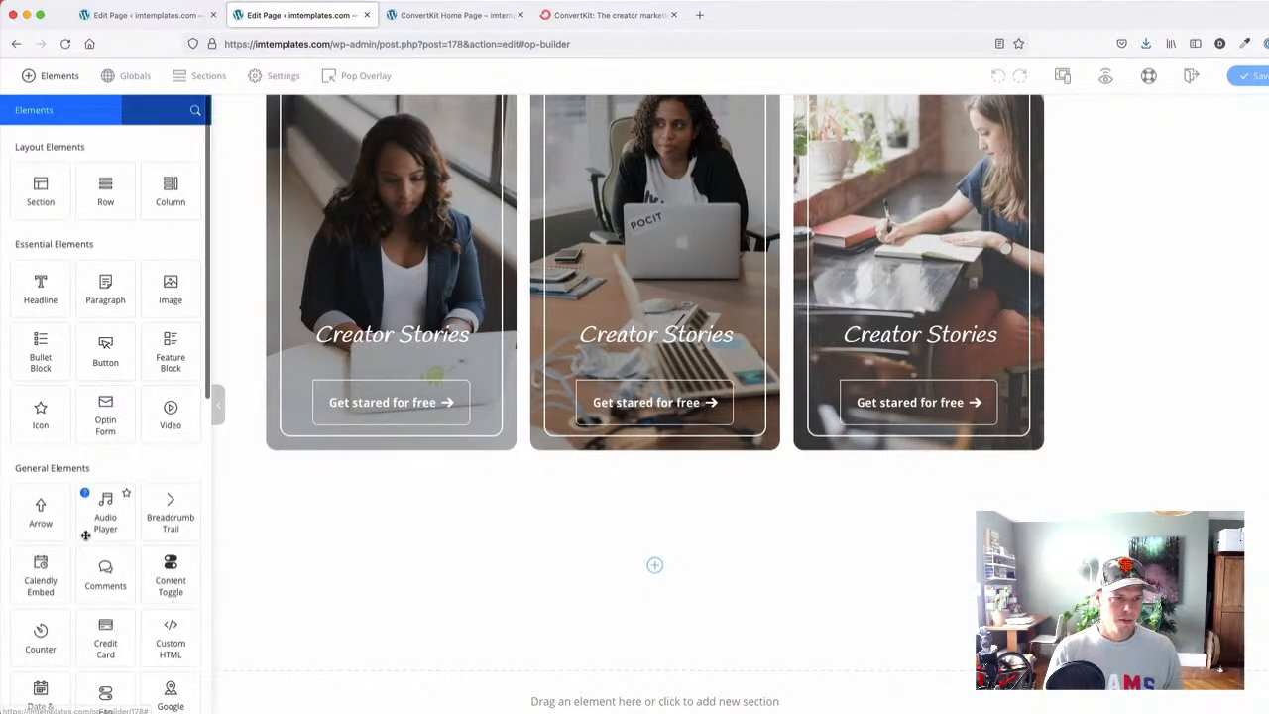
scroll(95, 515, down, 5)
drag(50, 429, 563, 543)
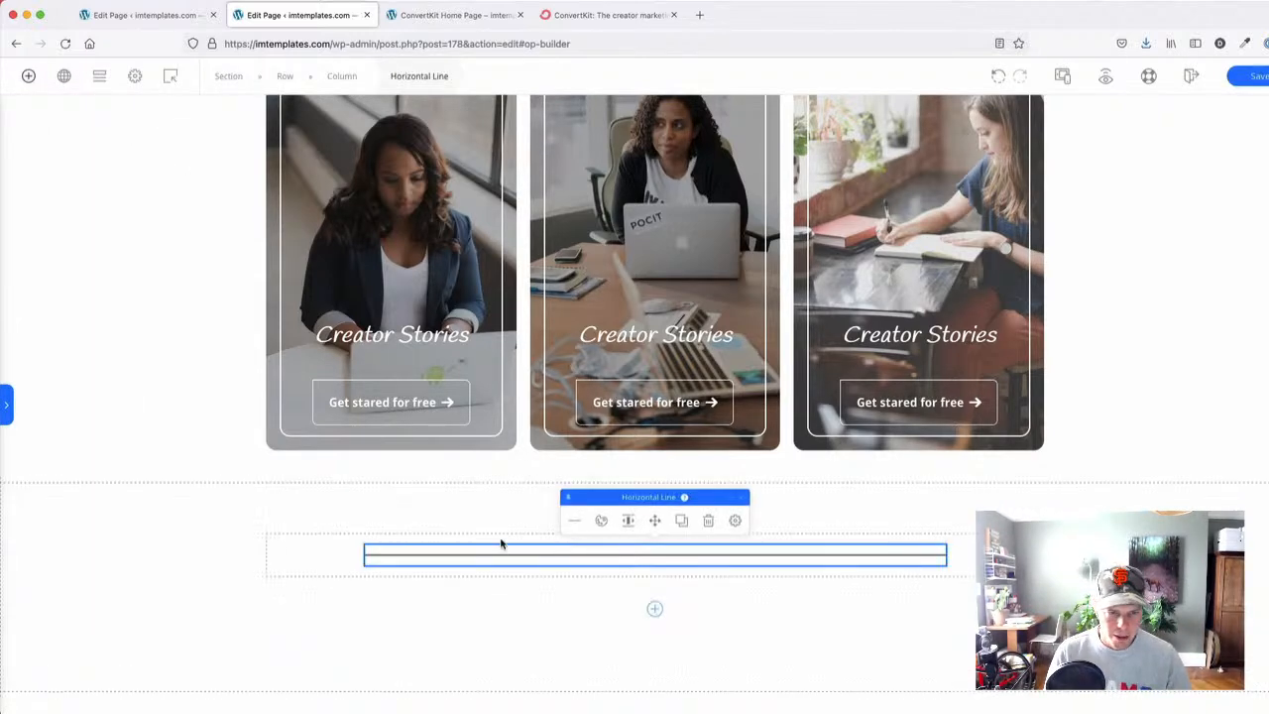
- Set the line style of the new horizontal line to dotted
scroll(501, 541, down, 2)
click(579, 436)
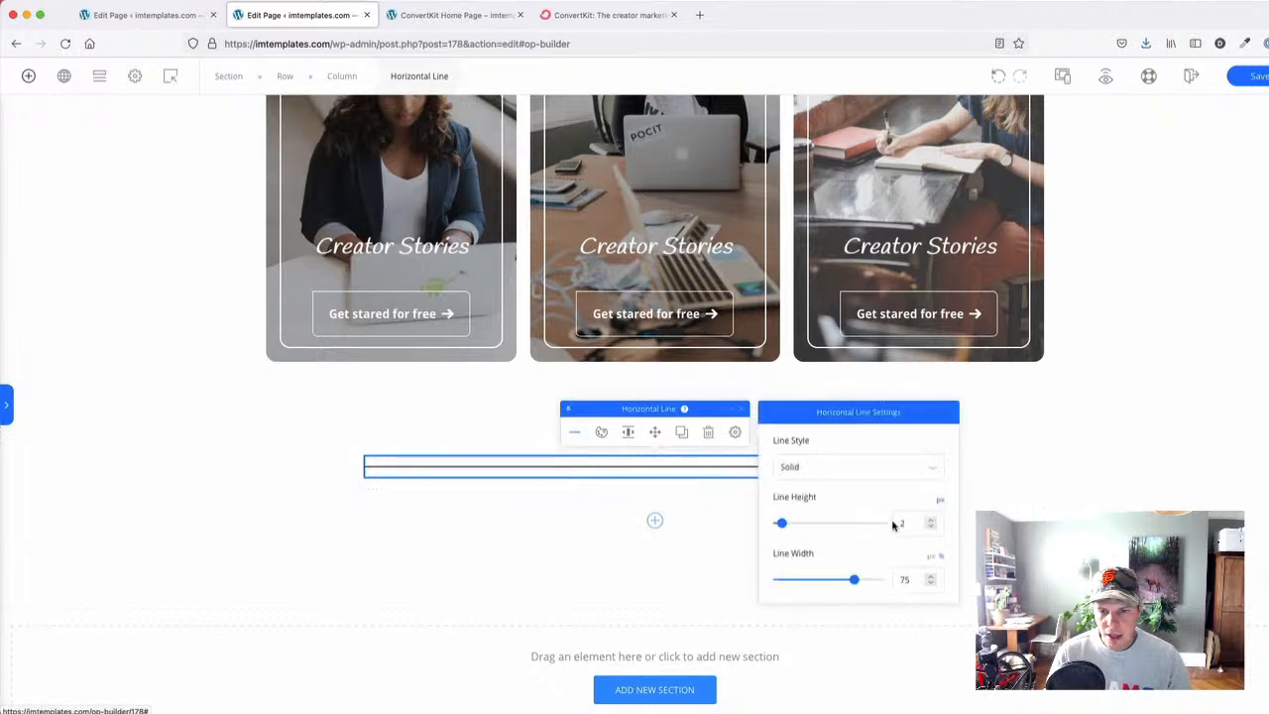
click(842, 474)
click(829, 545)
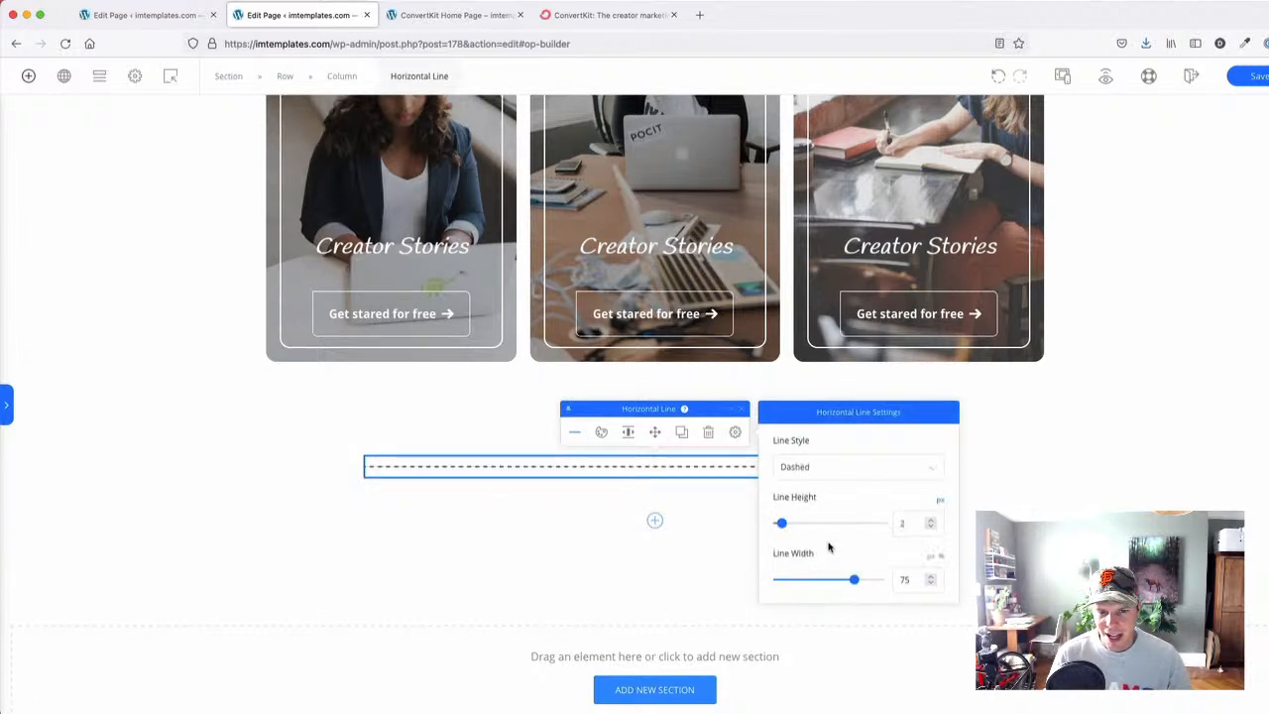
click(841, 468)
click(793, 558)
click(70, 426)
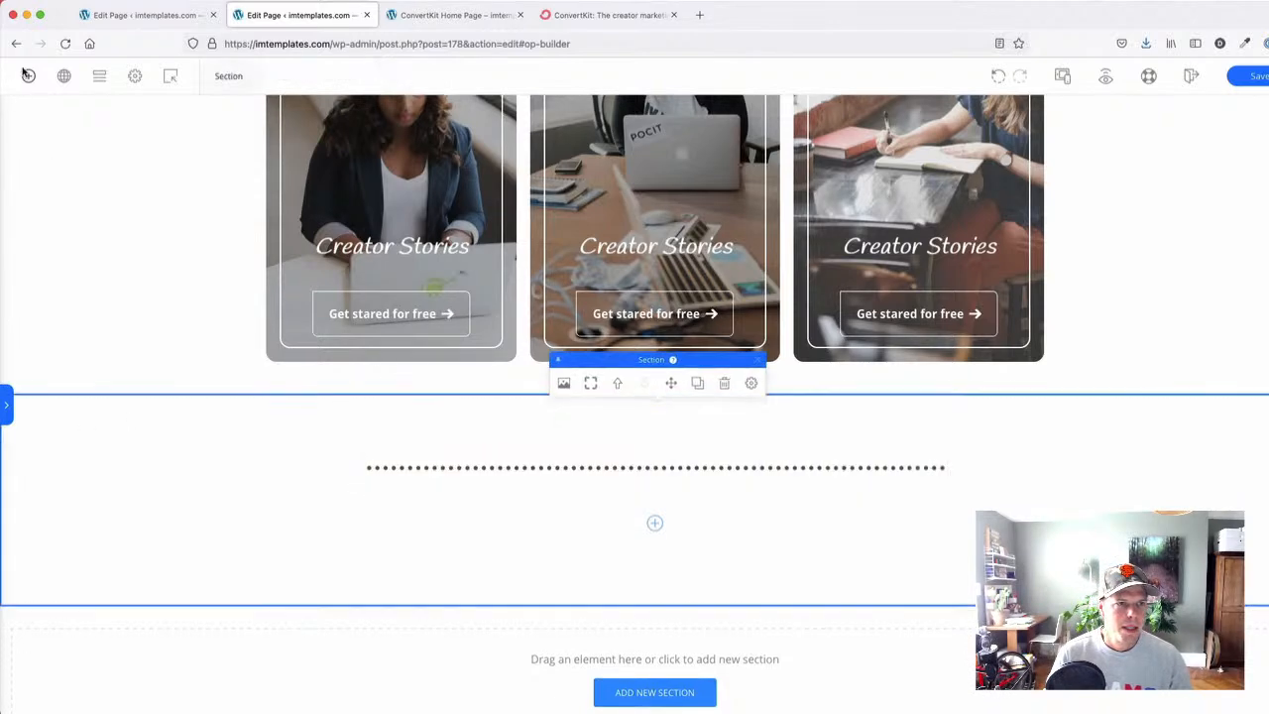
- Delete the empty row beneath the dotted line
scroll(669, 483, down, 1)
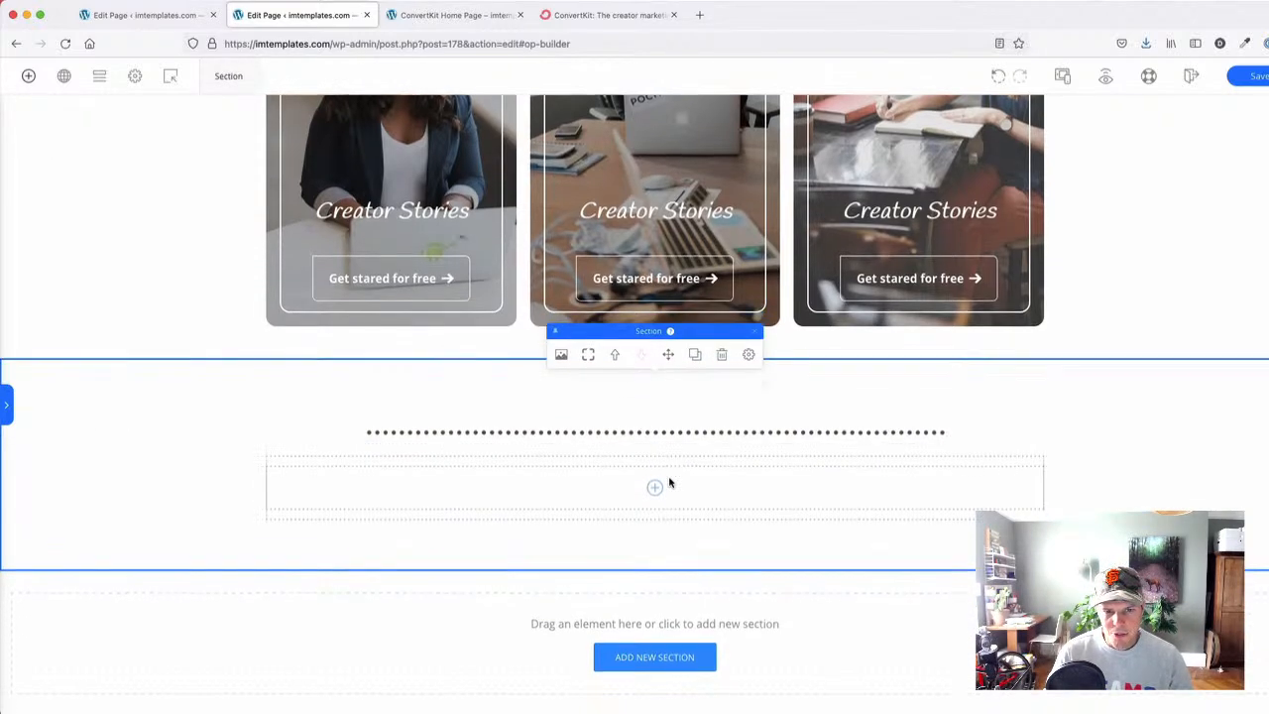
click(738, 437)
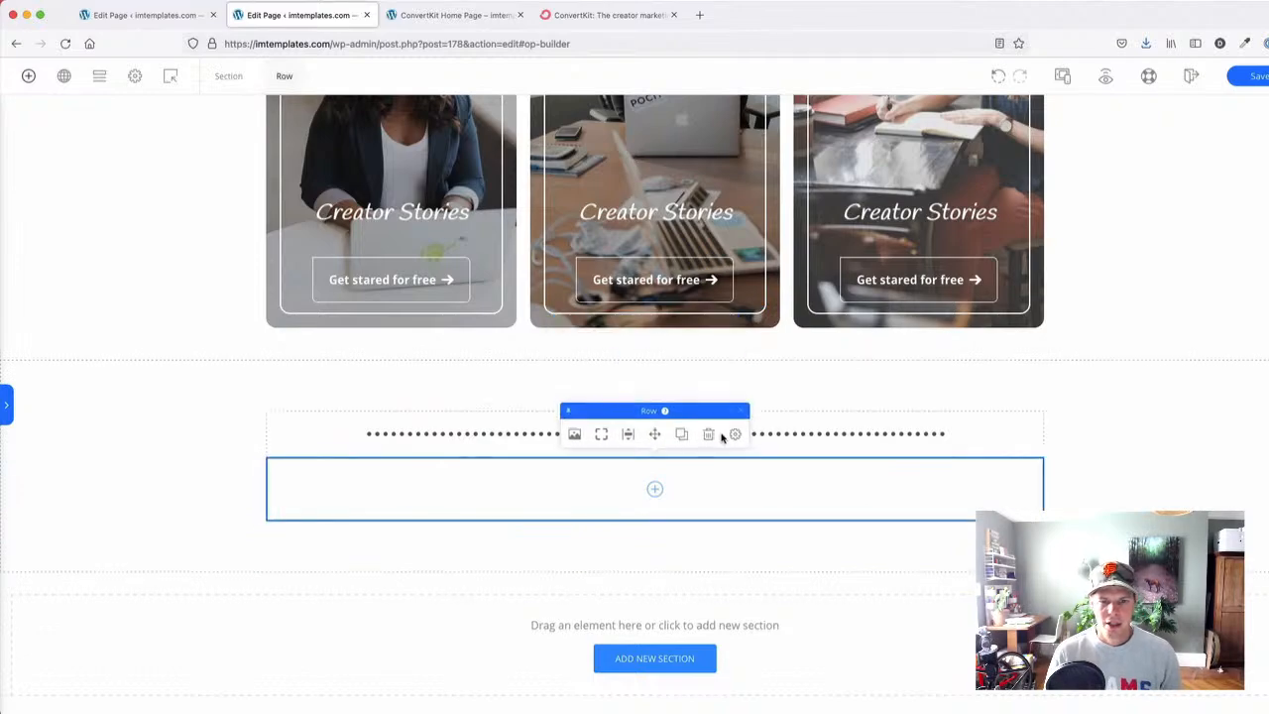
click(708, 436)
click(184, 451)
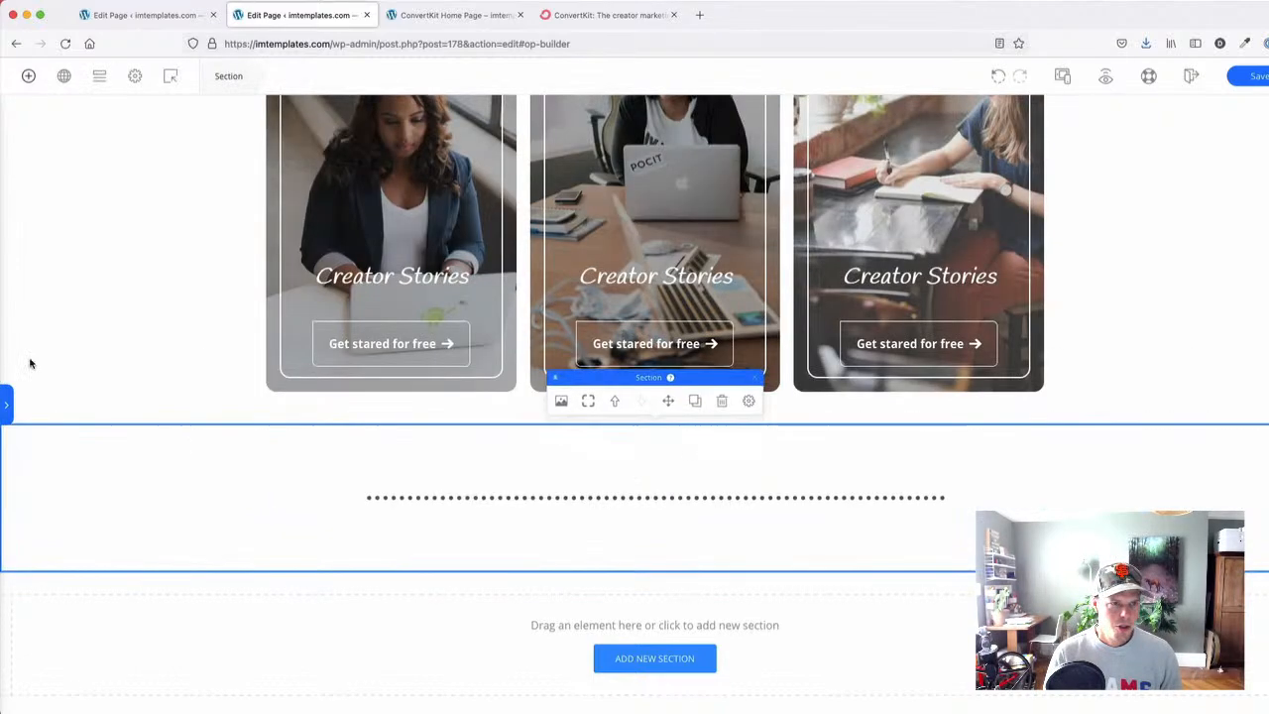
- Examine the pink background behind the creator cards and the section below them on the original ConvertKit page
click(608, 15)
scroll(424, 347, down, 2)
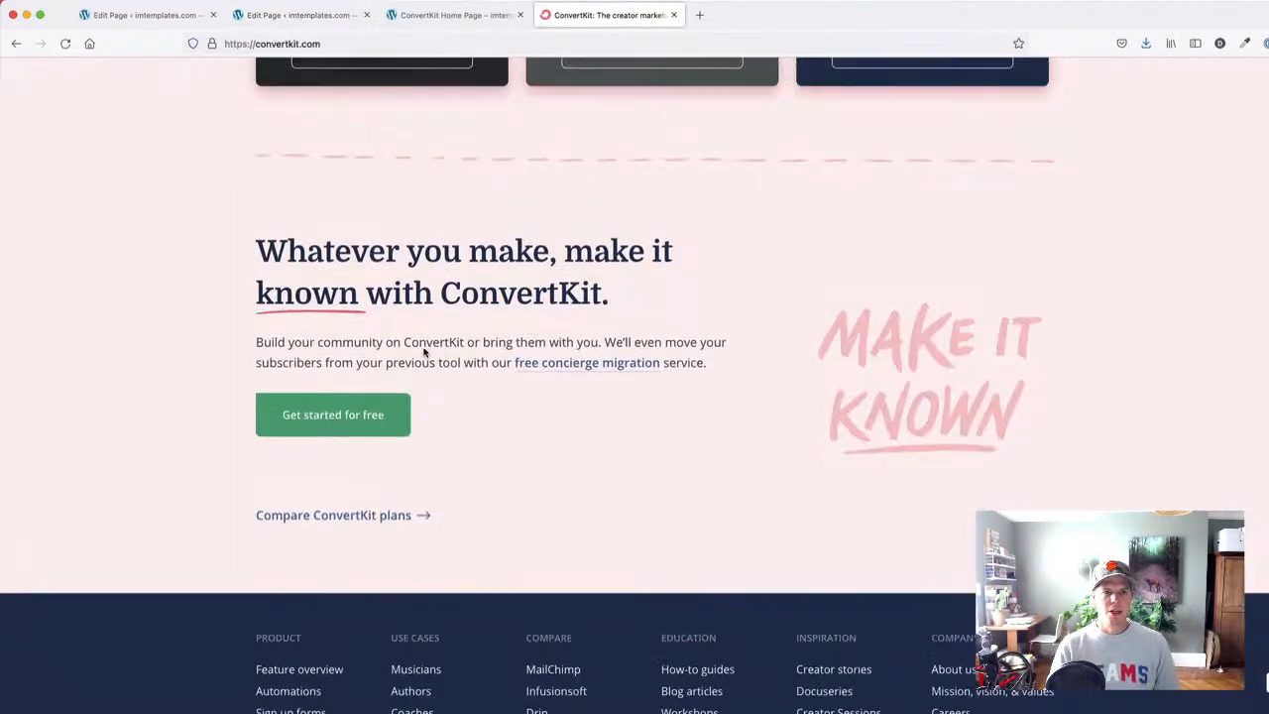
scroll(194, 310, up, 6)
scroll(193, 311, down, 2)
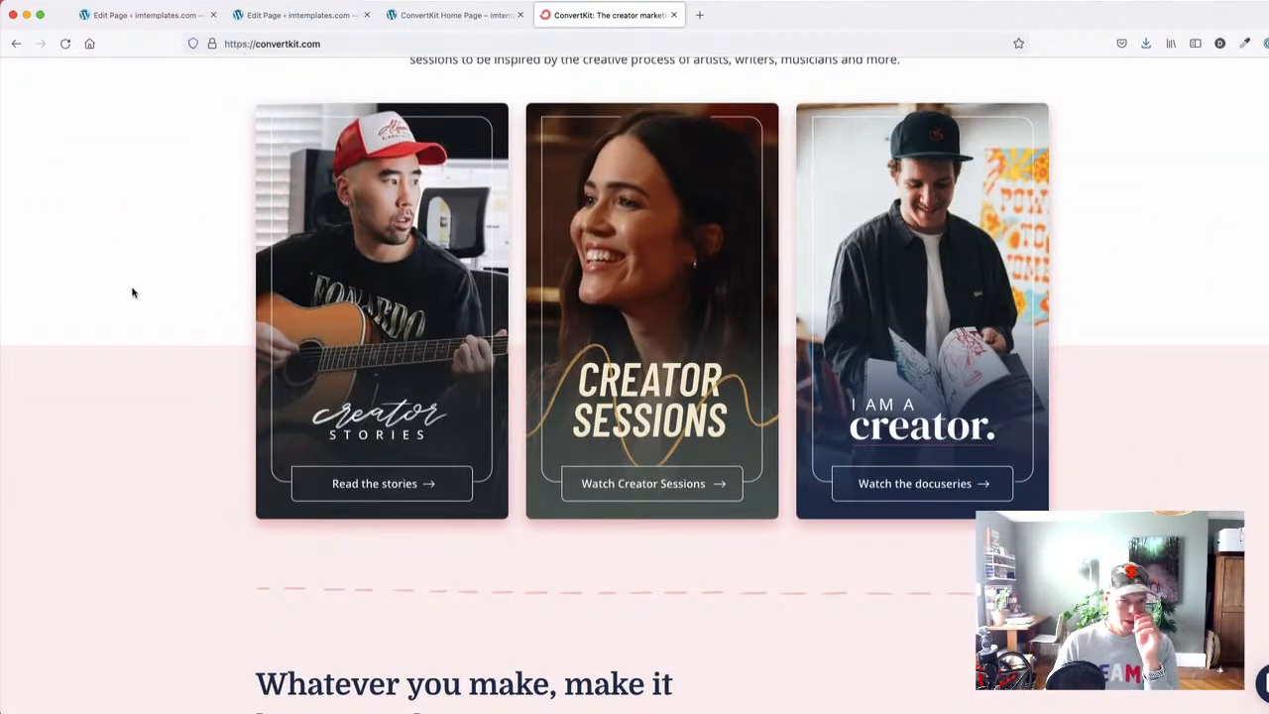
scroll(145, 305, up, 3)
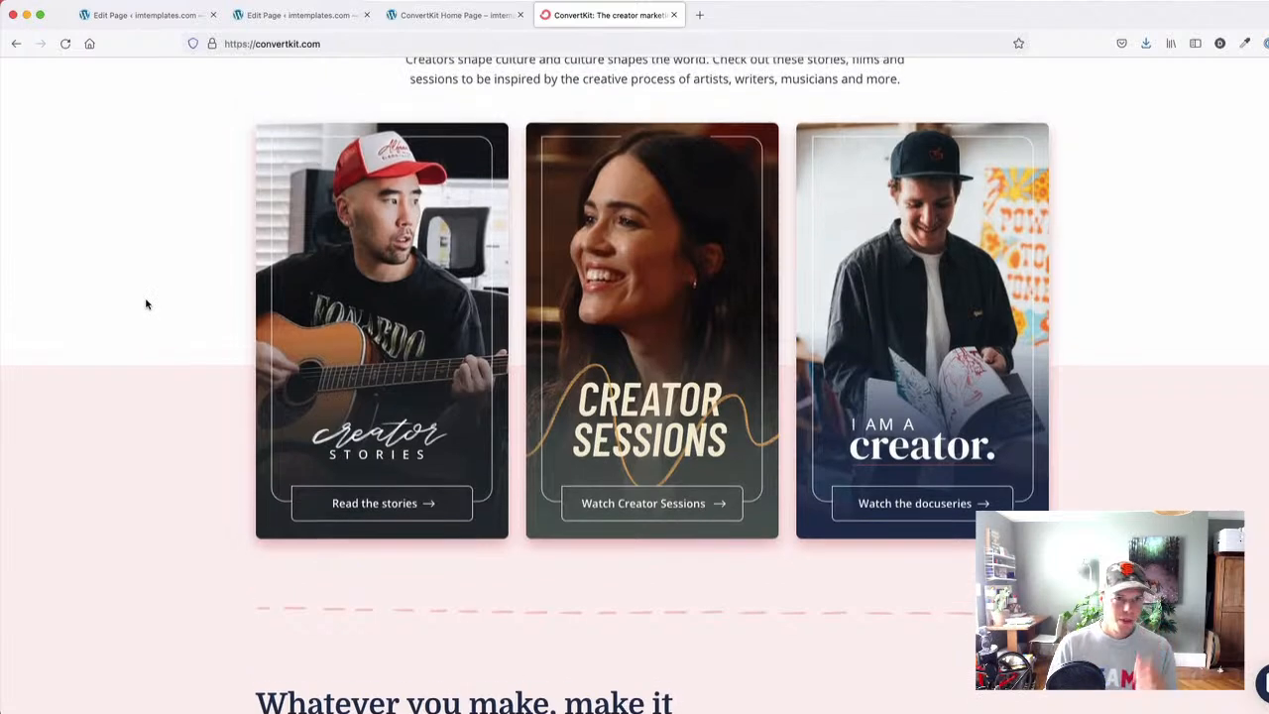
scroll(147, 303, down, 4)
scroll(148, 304, down, 1)
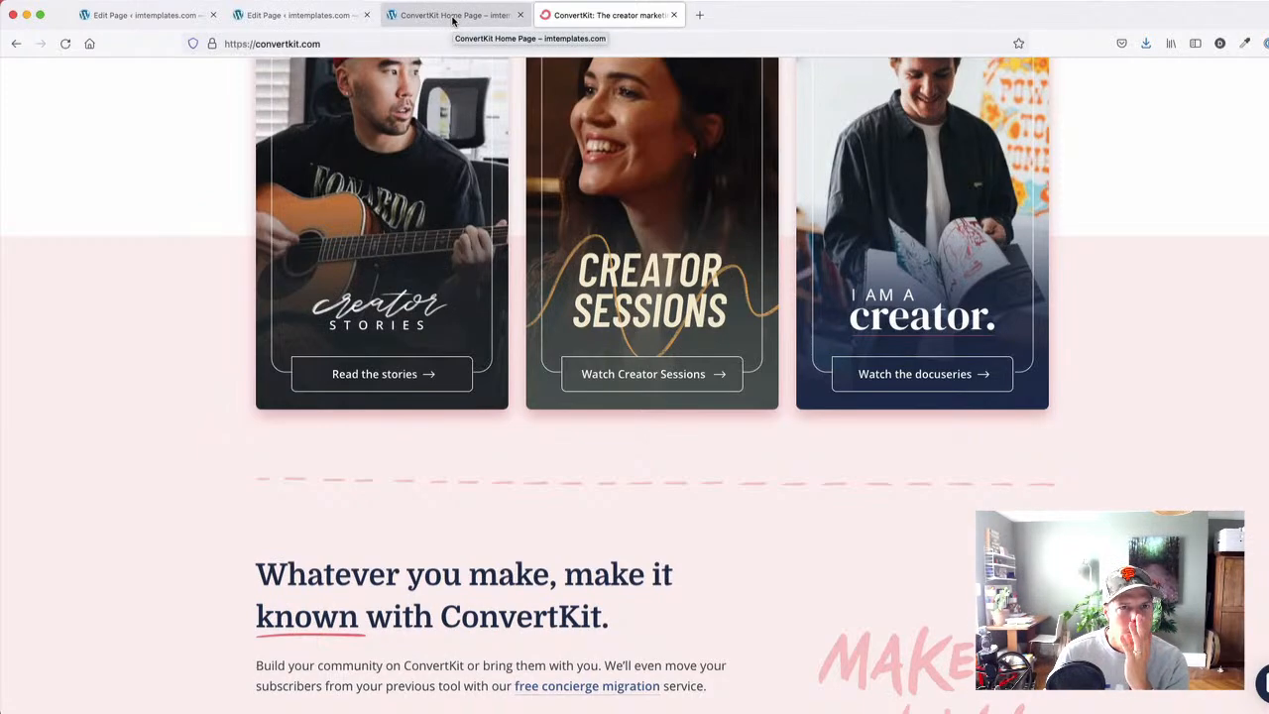
- Look up the background colour code of the beige testimonial section above the "More than 428,152 creators" heading
click(328, 15)
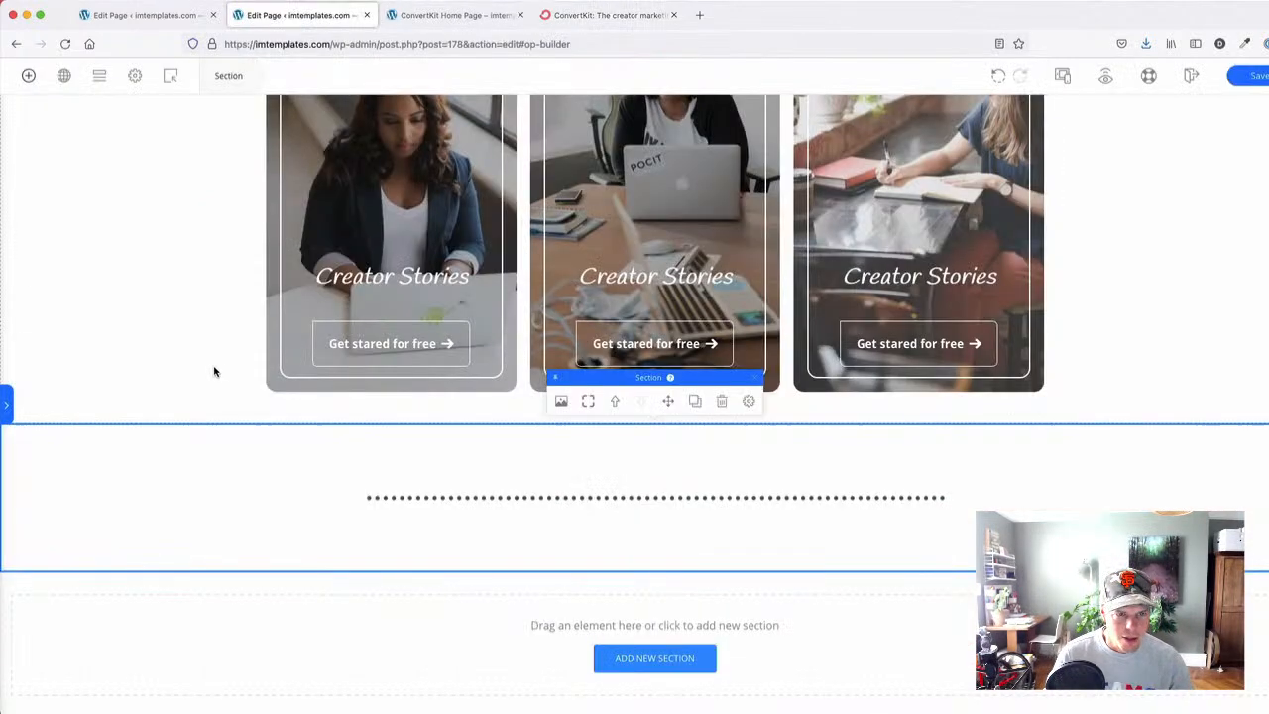
scroll(213, 365, up, 15)
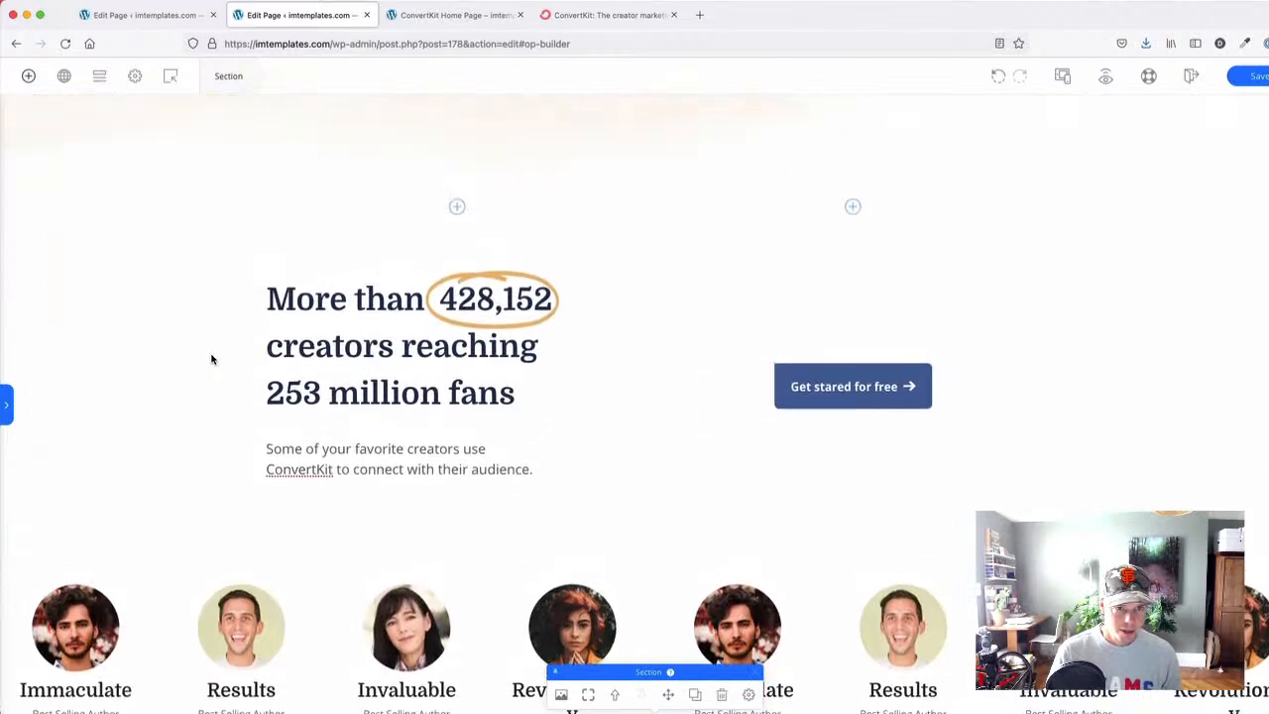
scroll(211, 359, up, 3)
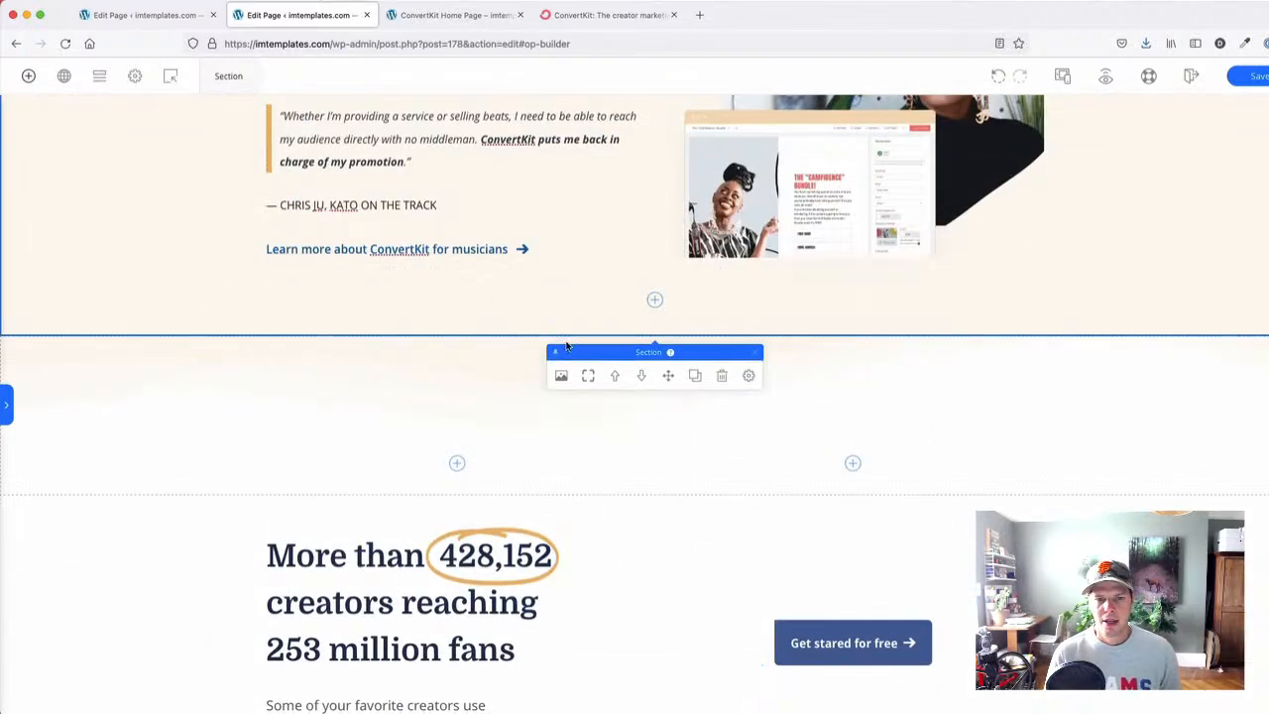
click(561, 378)
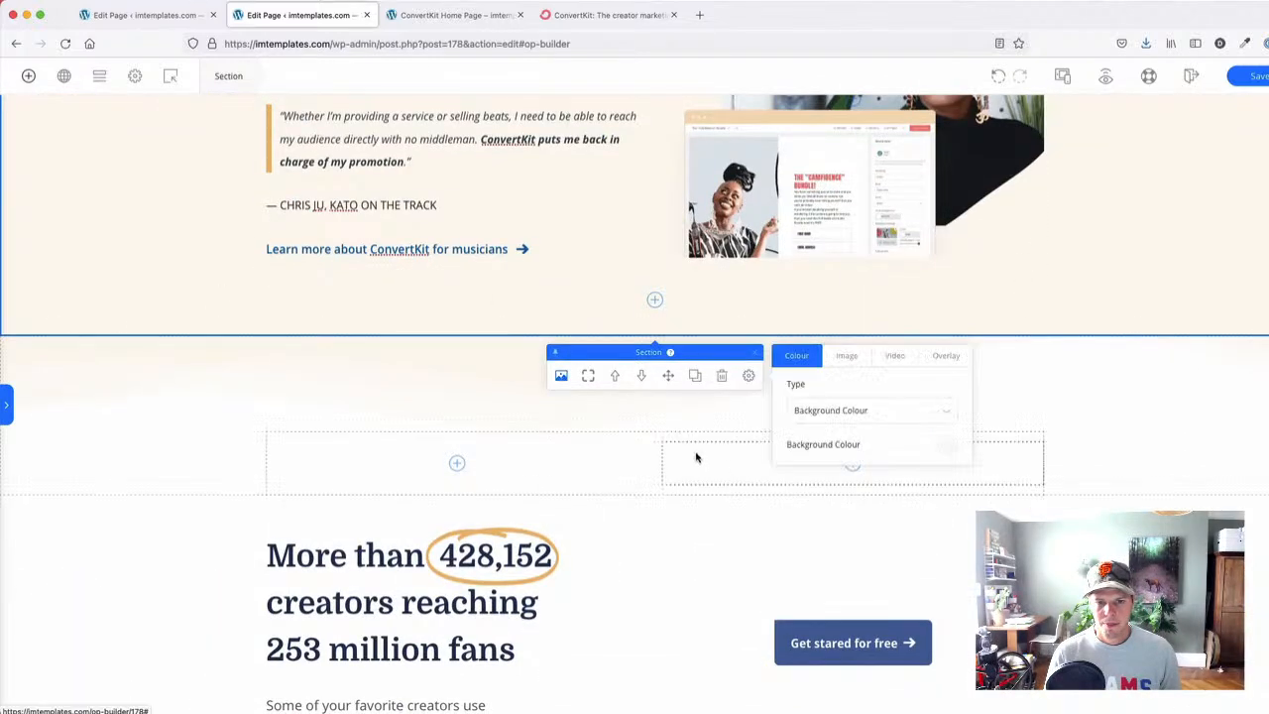
click(949, 444)
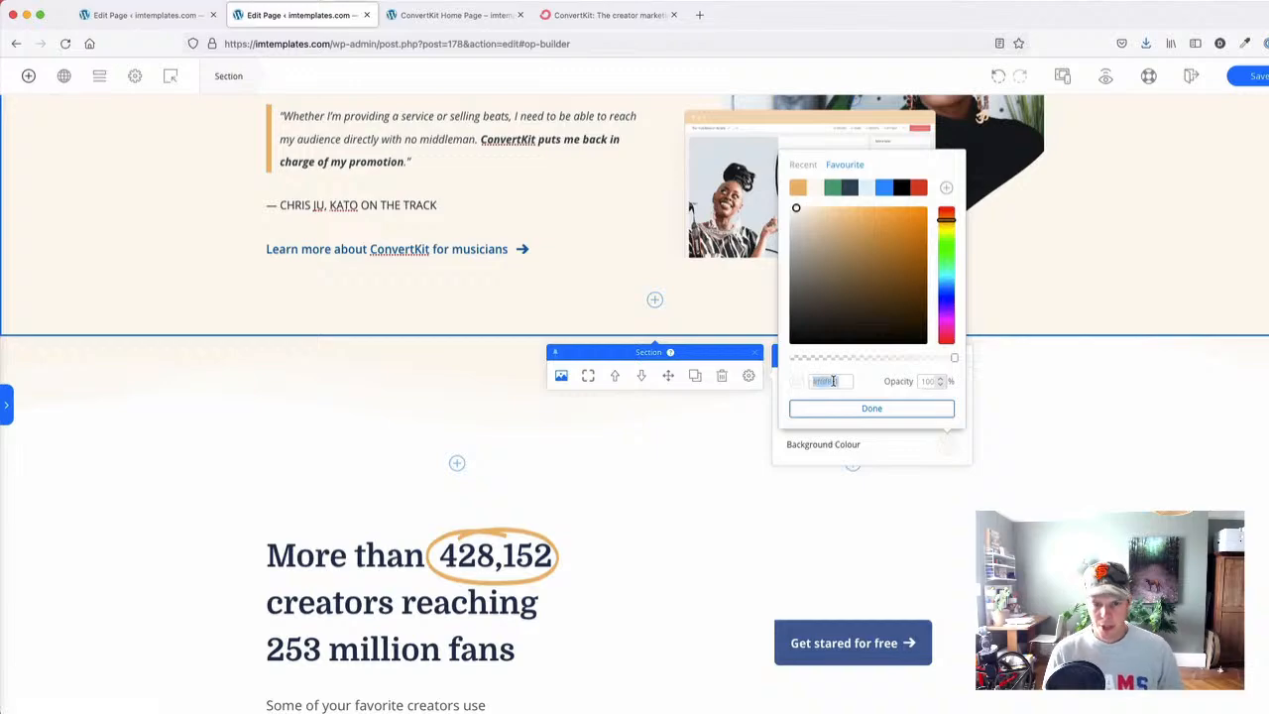
click(861, 412)
- Open the advanced settings of the creator cards section and check the background on the original ConvertKit page
scroll(309, 445, down, 8)
scroll(306, 325, down, 5)
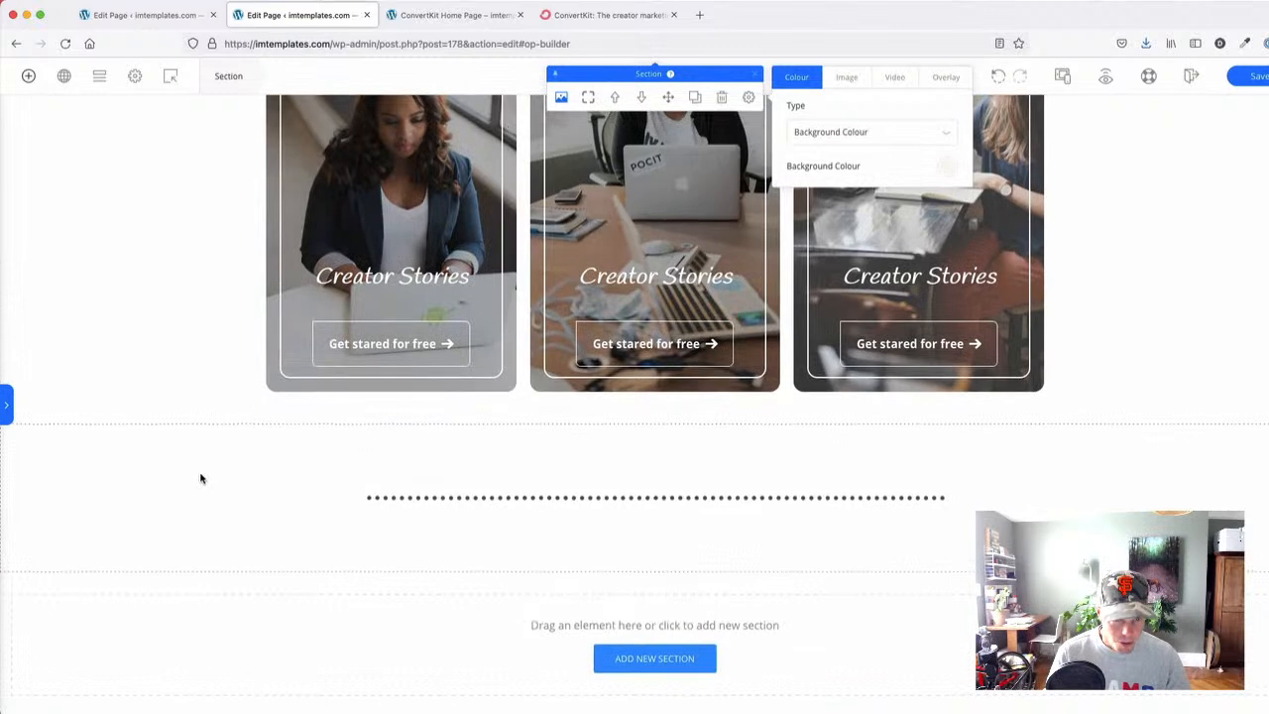
click(201, 478)
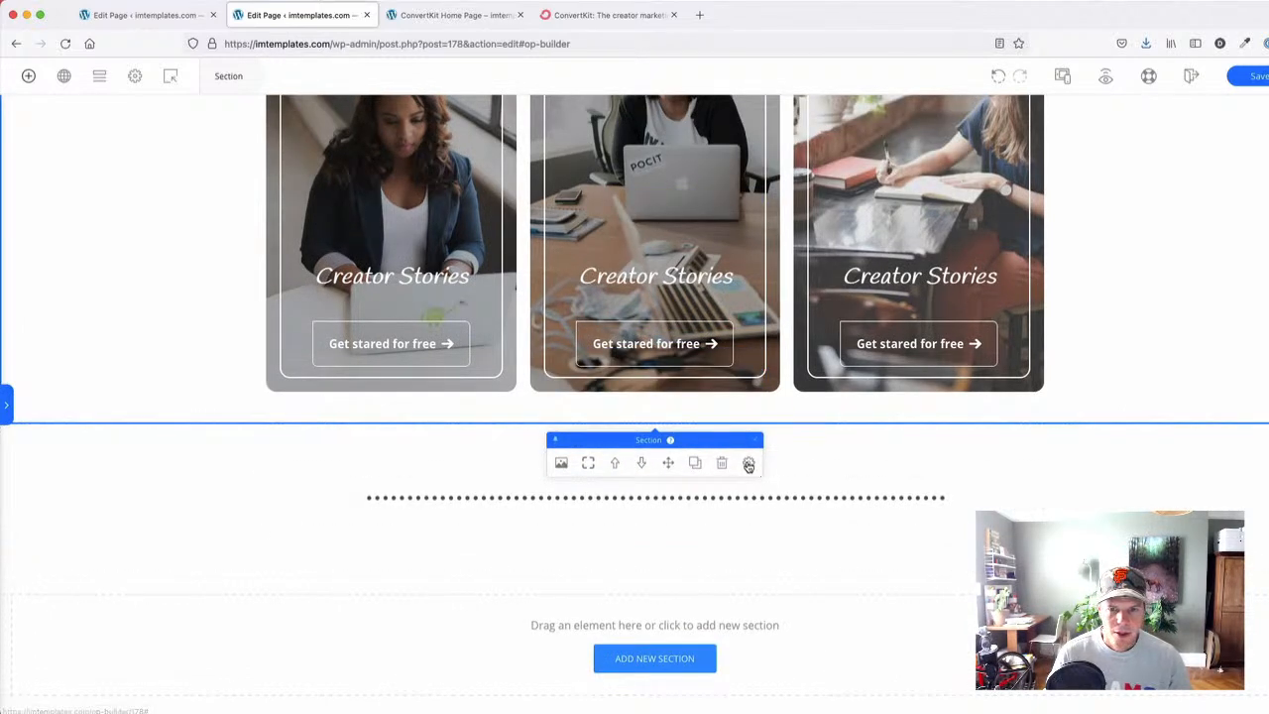
click(748, 463)
click(854, 676)
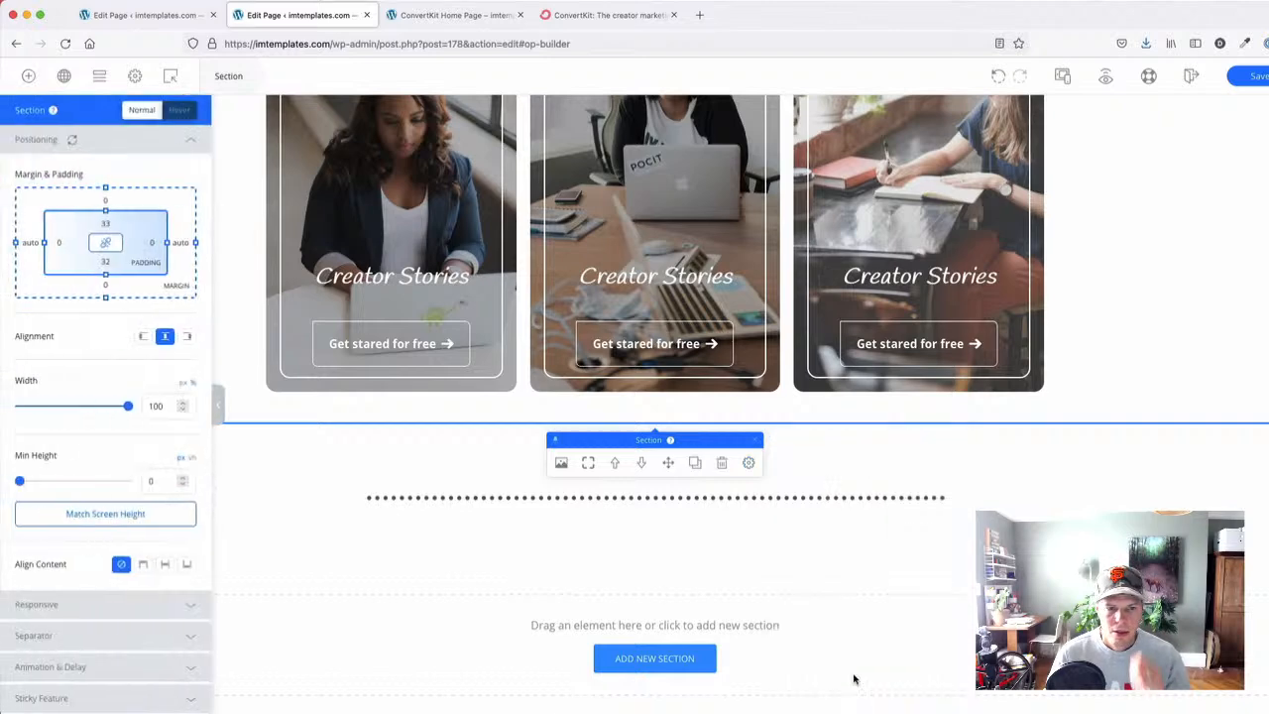
click(595, 14)
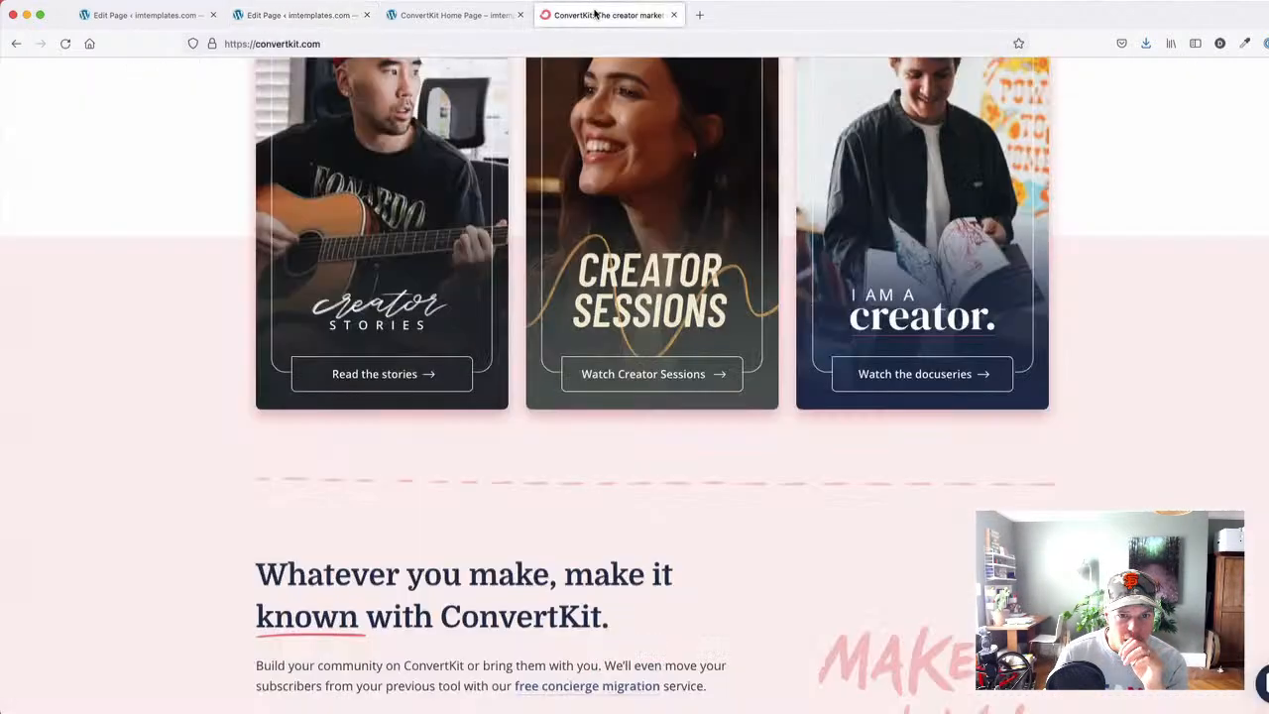
click(449, 17)
click(332, 16)
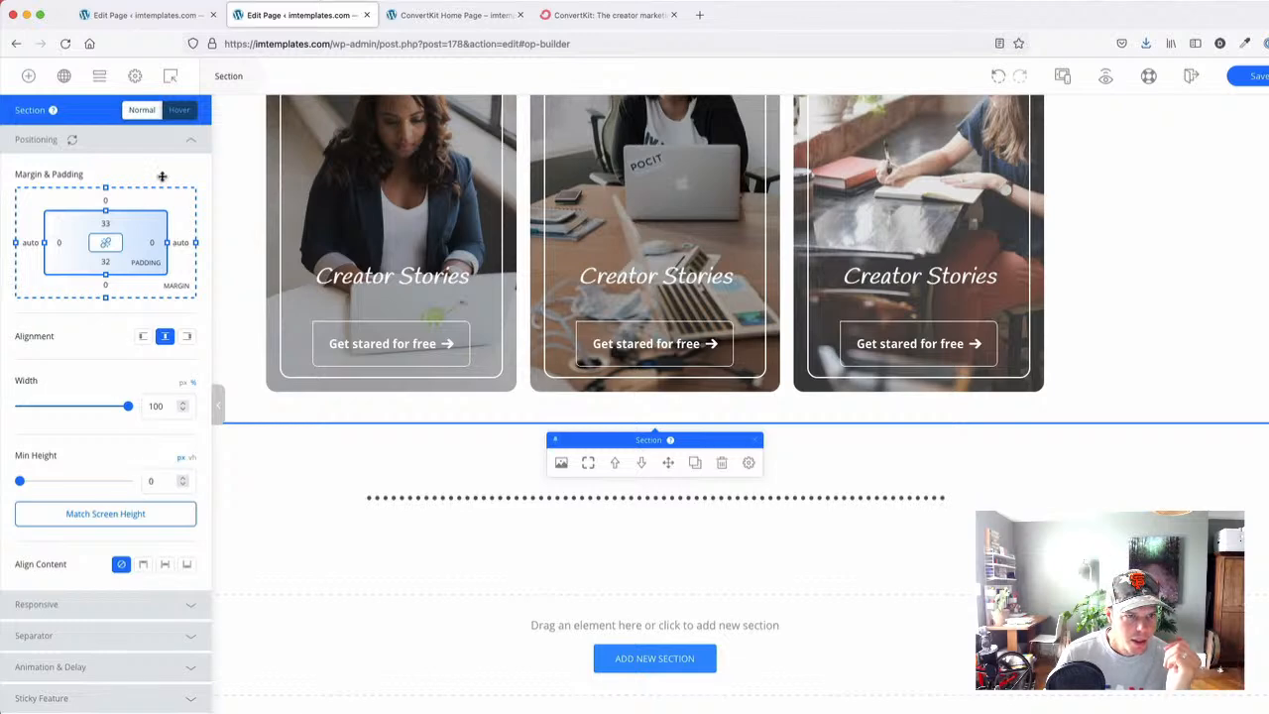
- Add a layered wave separator along the bottom of the creator cards section
click(108, 639)
click(168, 264)
click(158, 323)
scroll(149, 416, down, 10)
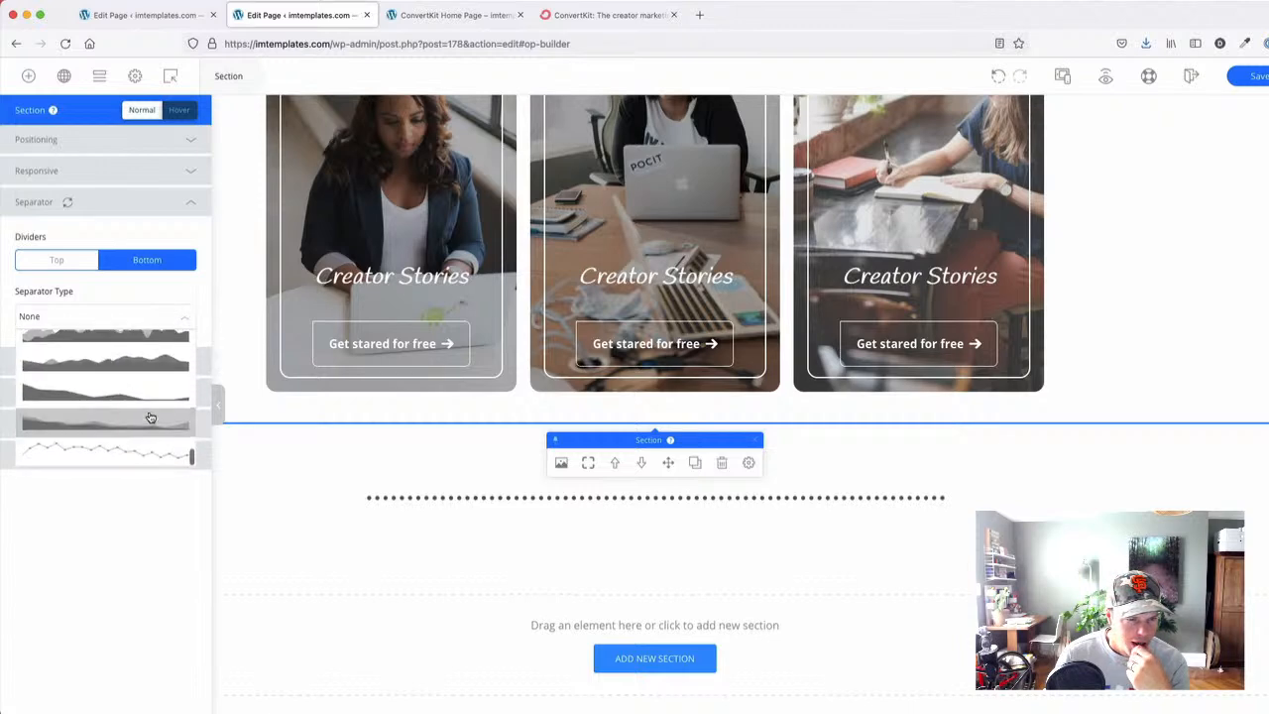
scroll(149, 415, up, 4)
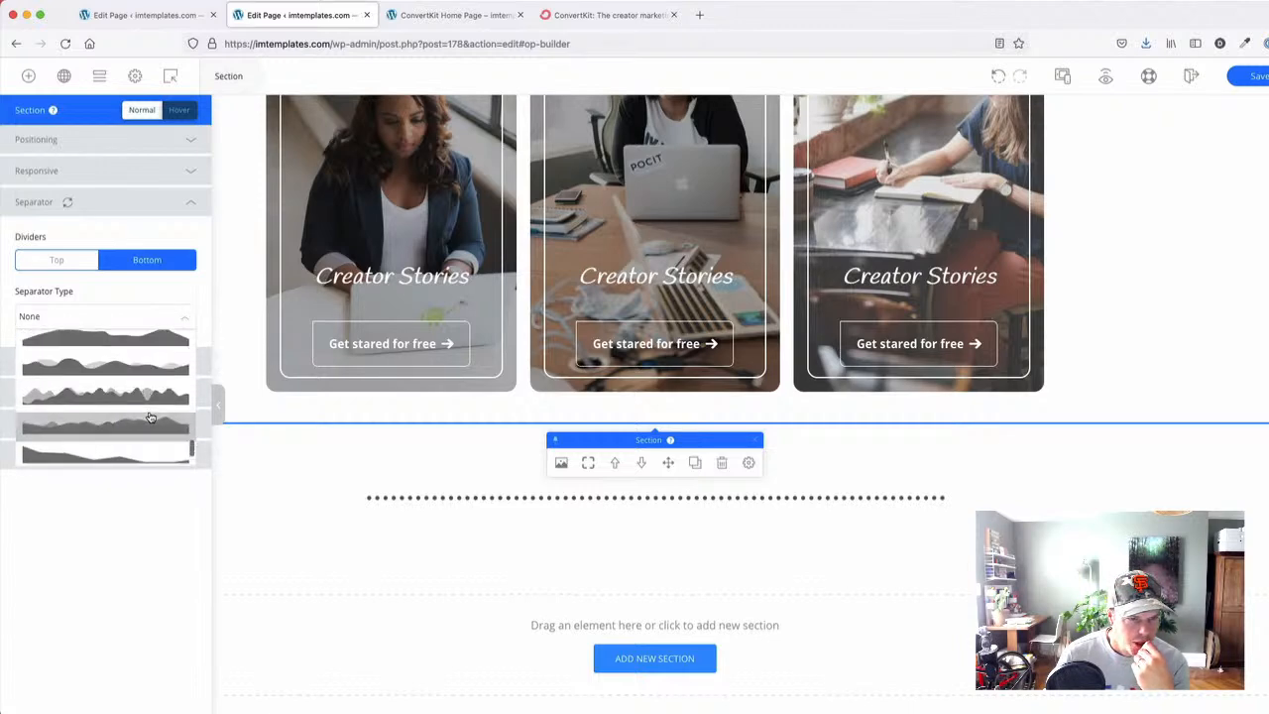
scroll(145, 410, up, 1)
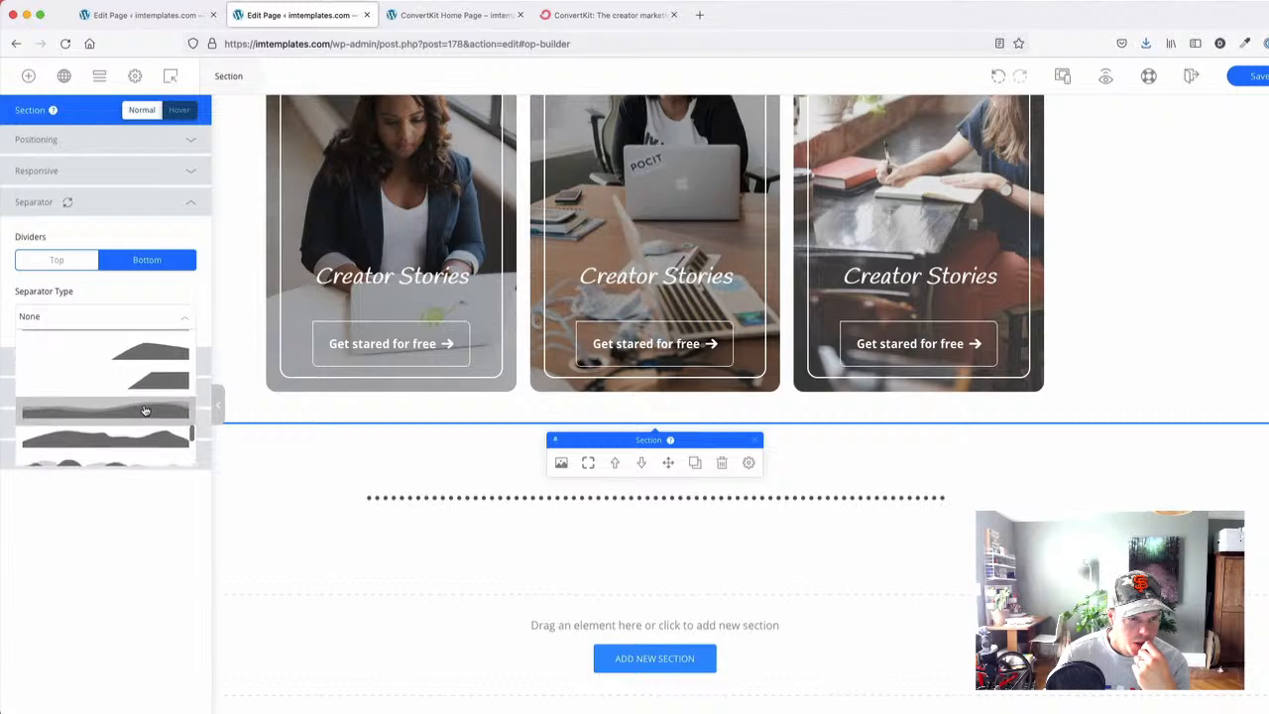
click(145, 410)
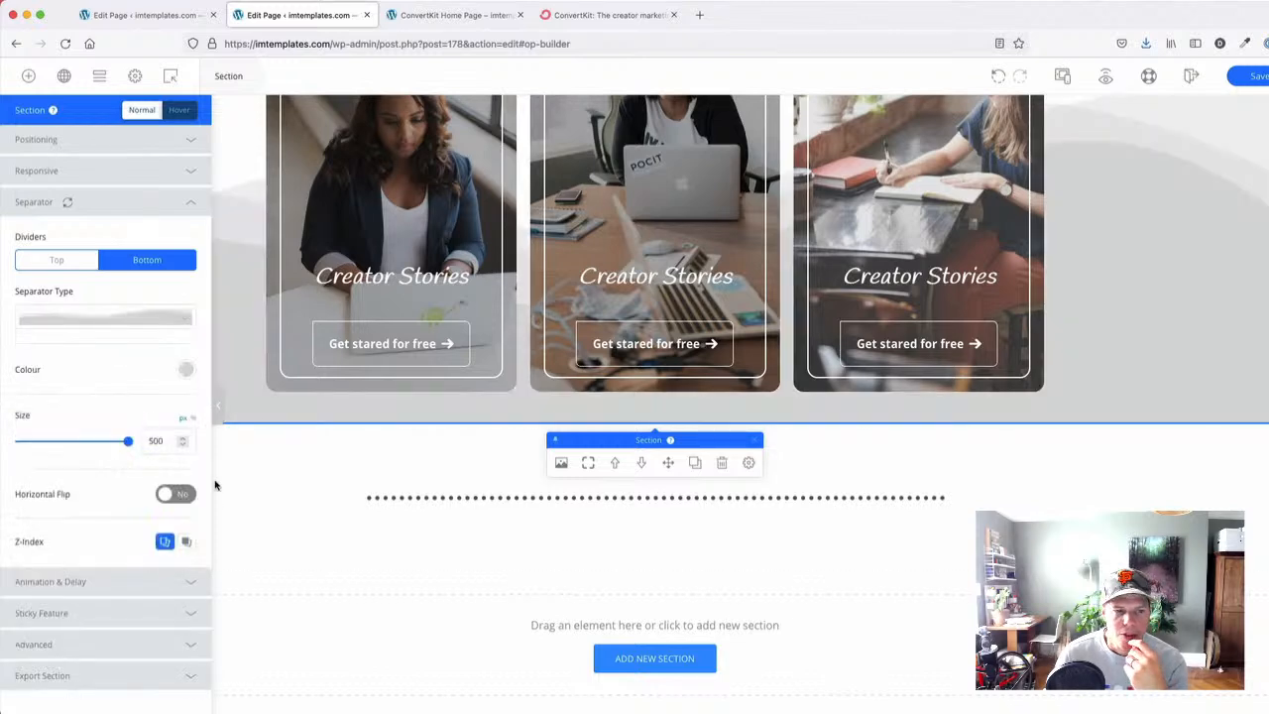
- Set the wave separator's colour to the favourite orange #ecb871
click(185, 368)
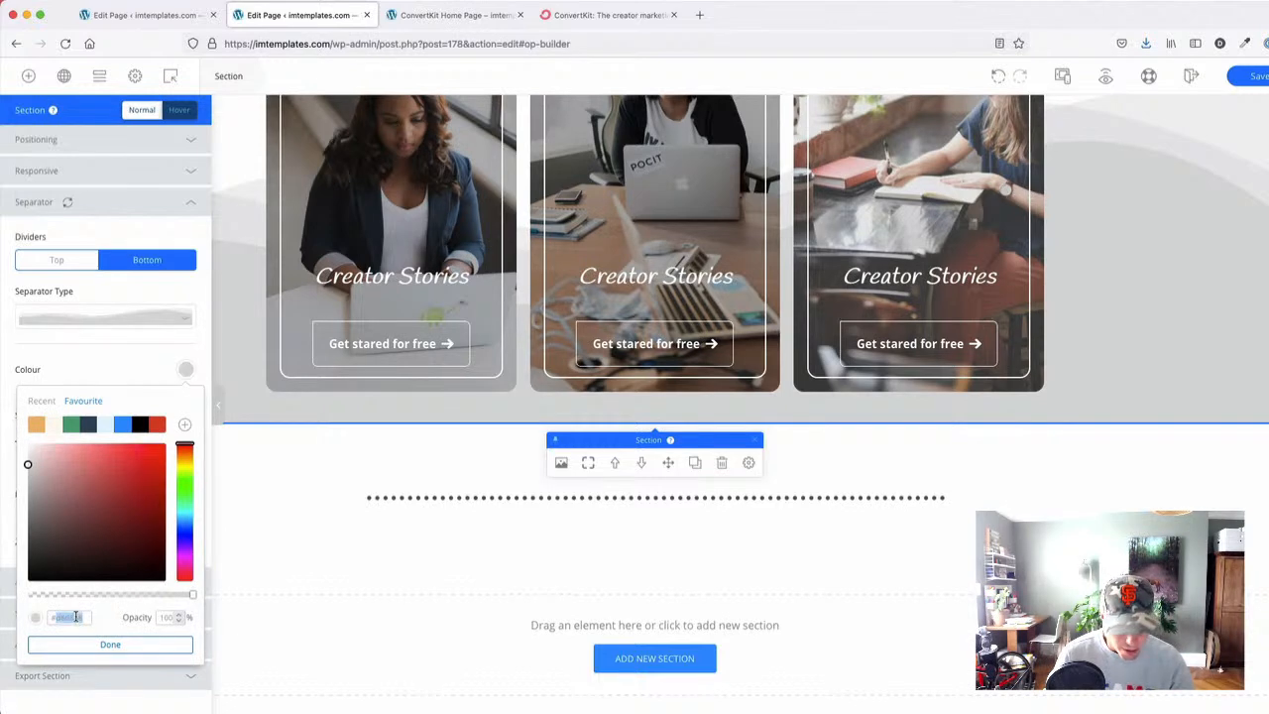
key(super+v)
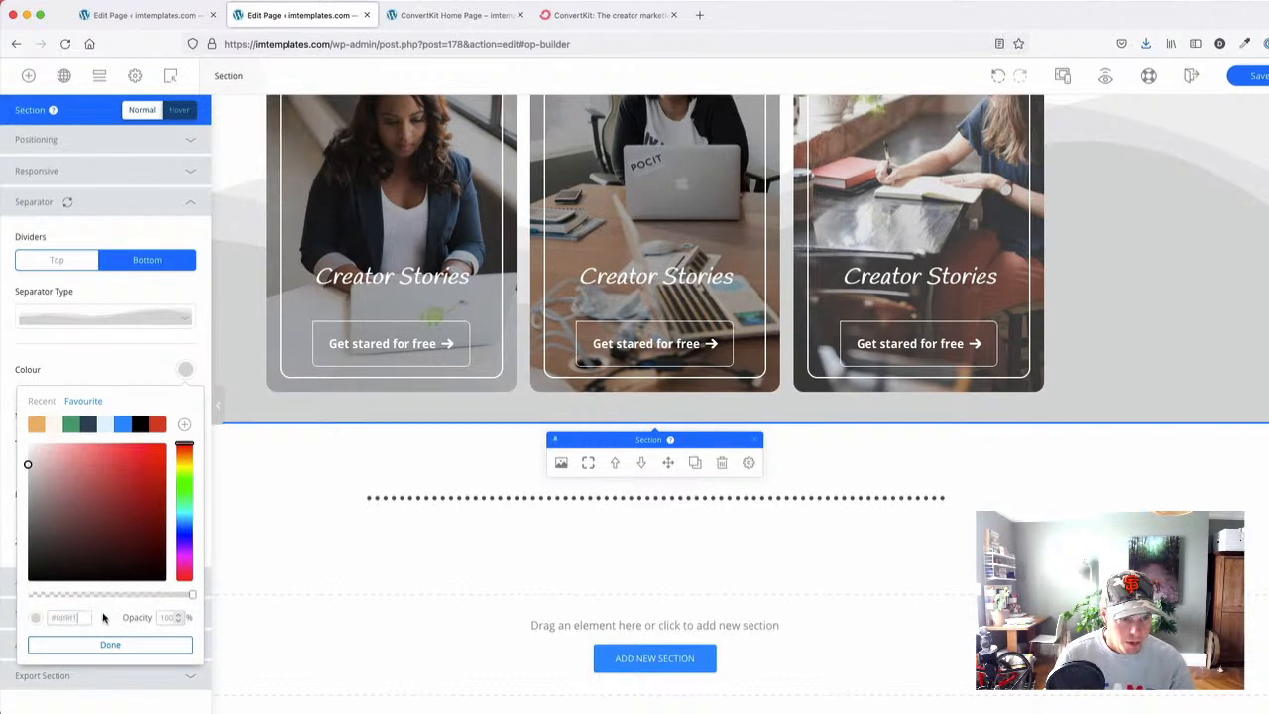
click(37, 424)
scroll(206, 465, up, 5)
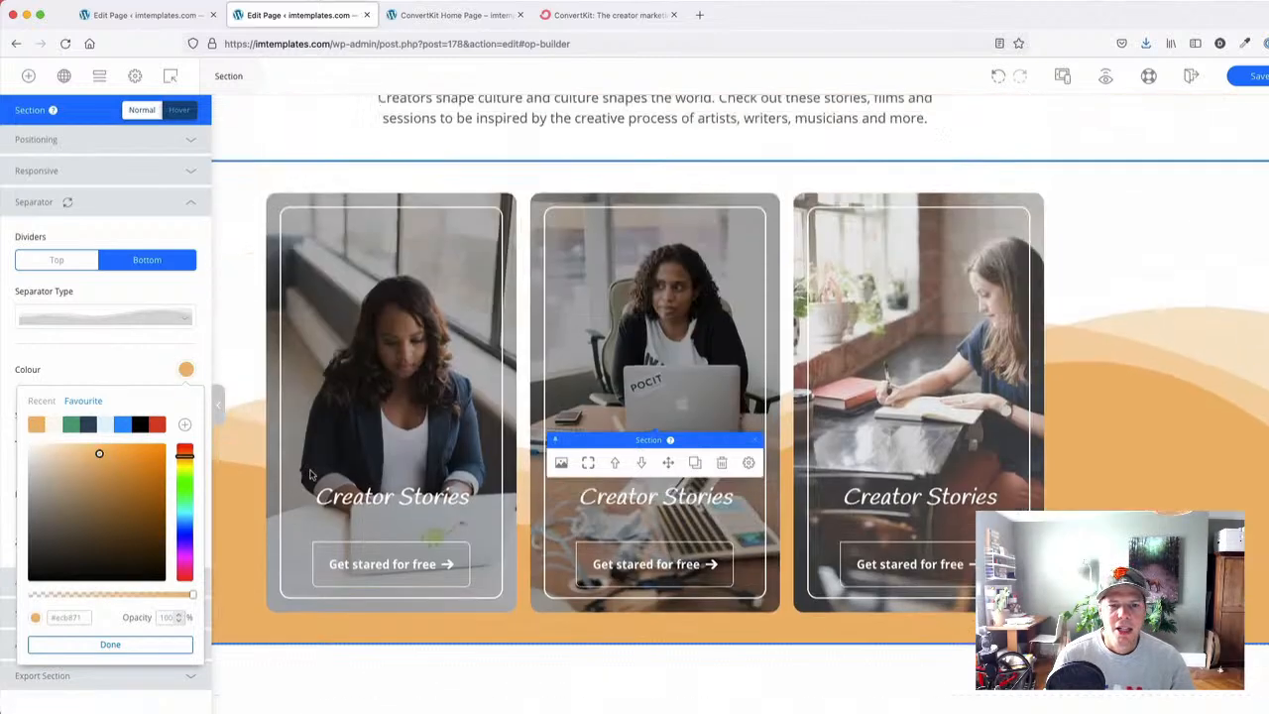
scroll(211, 419, down, 3)
click(166, 370)
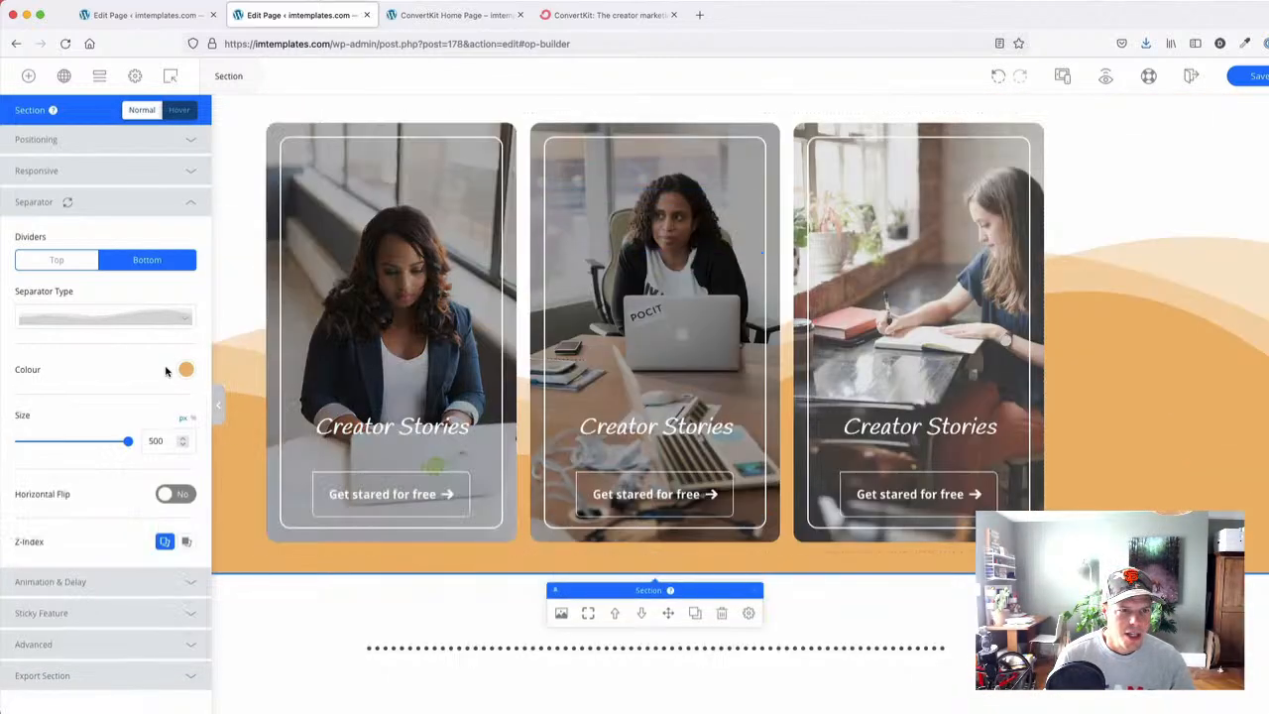
- Reduce the wave separator's size to 305 px and lower its colour opacity to about a third
drag(126, 445, 88, 452)
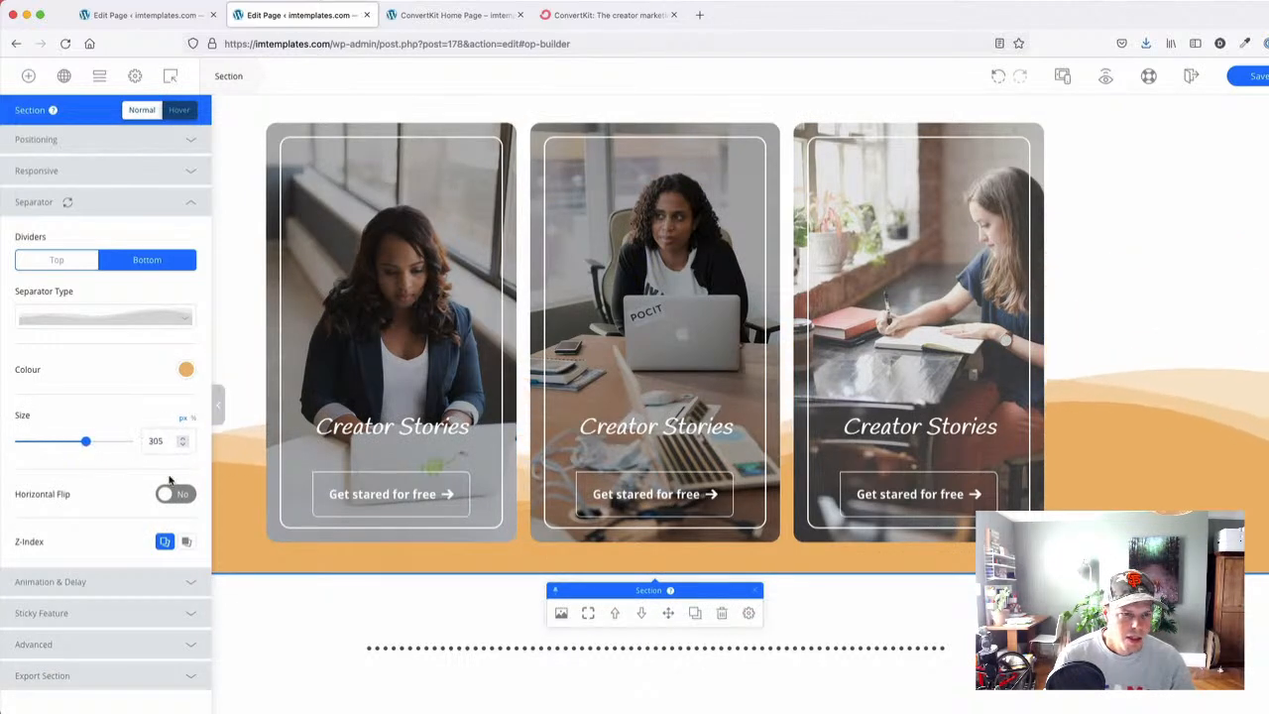
click(186, 369)
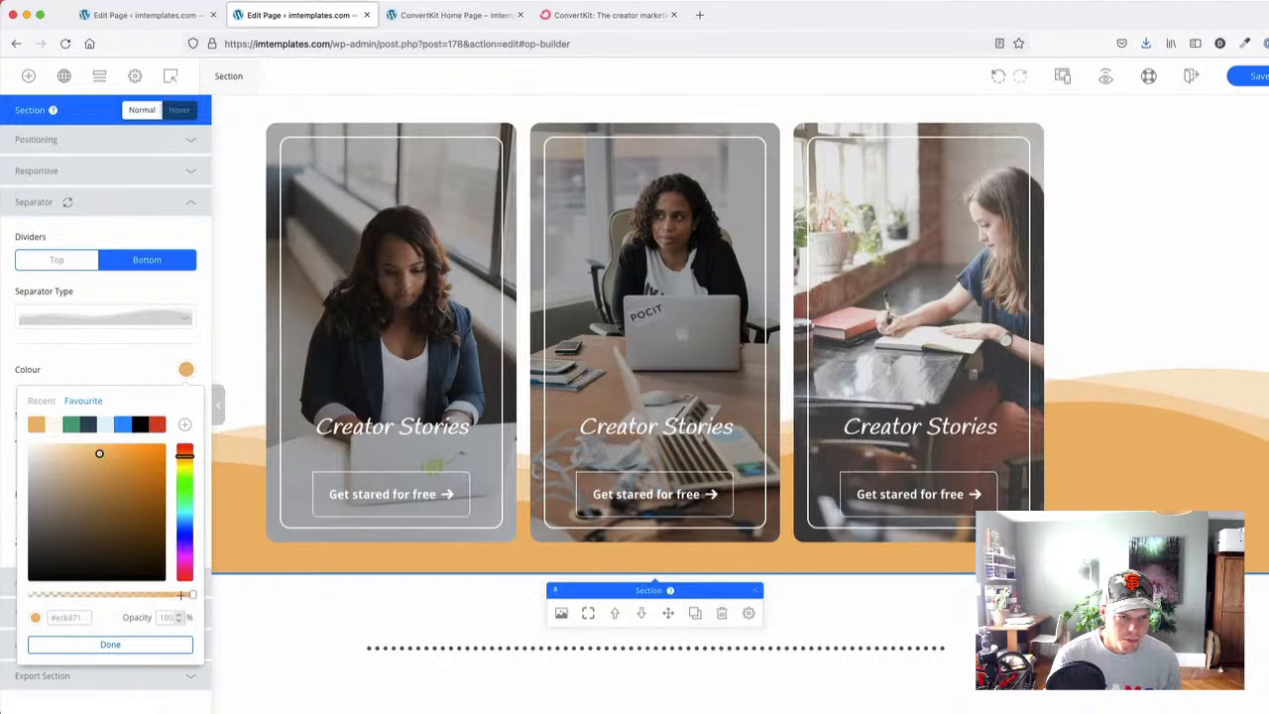
drag(144, 599, 75, 593)
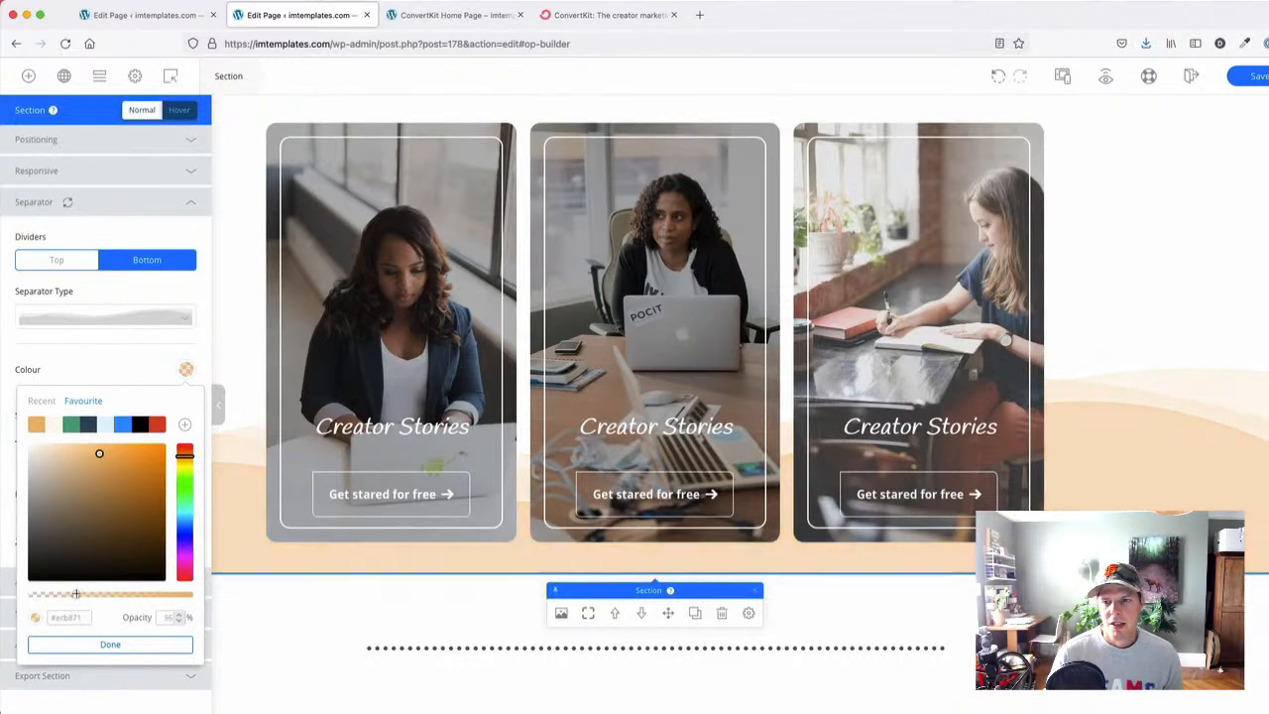
click(269, 630)
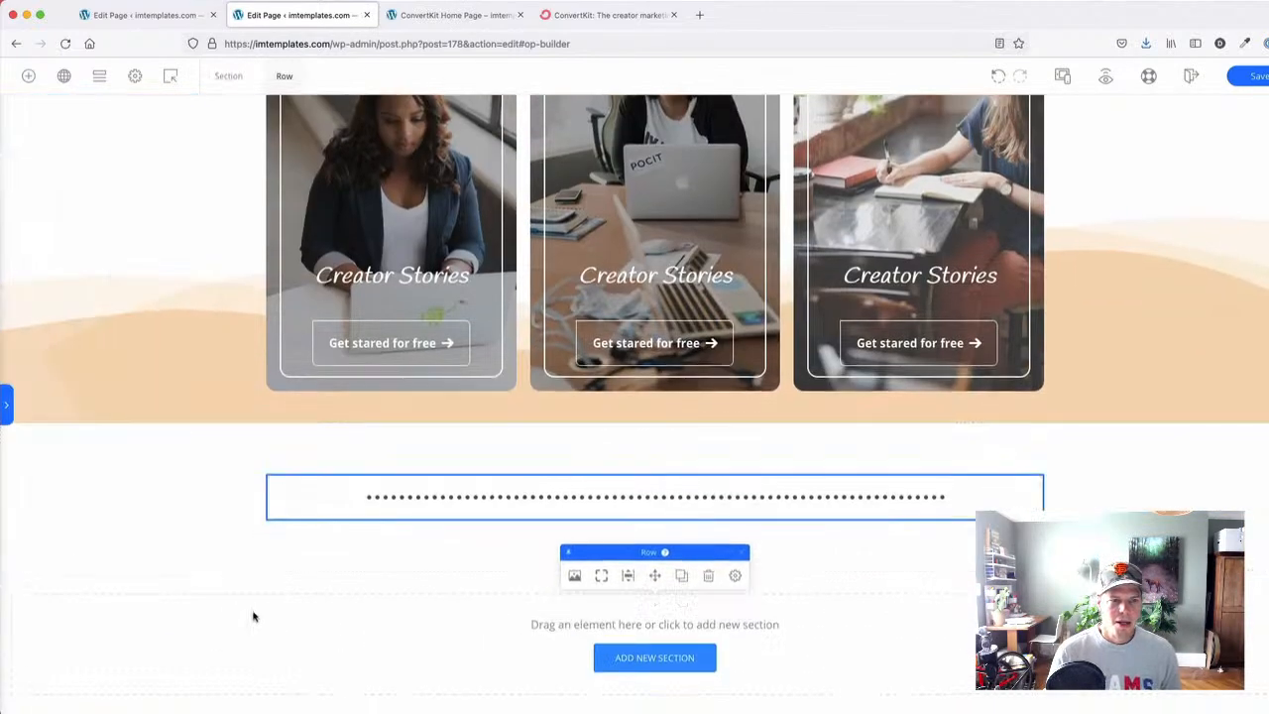
- Examine the "Whatever you make, make it known" section on the ConvertKit page and the preview of the recreated page
click(595, 15)
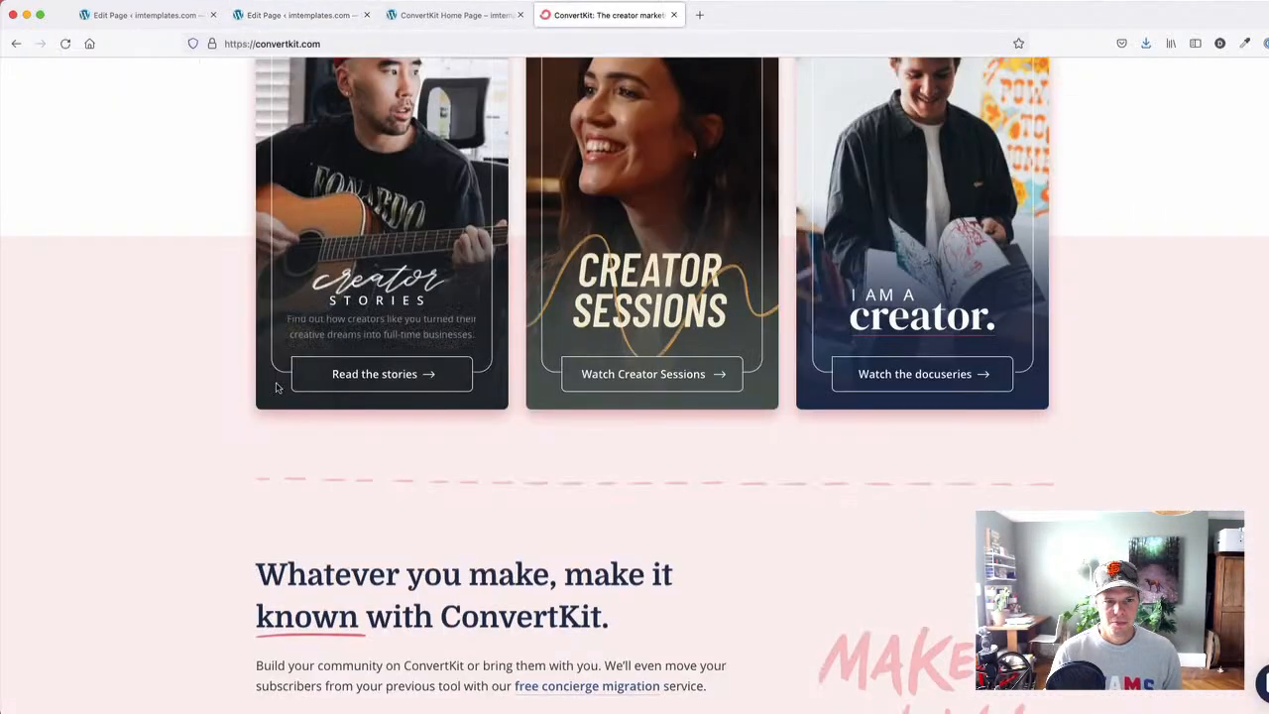
scroll(283, 397, down, 3)
scroll(238, 407, down, 2)
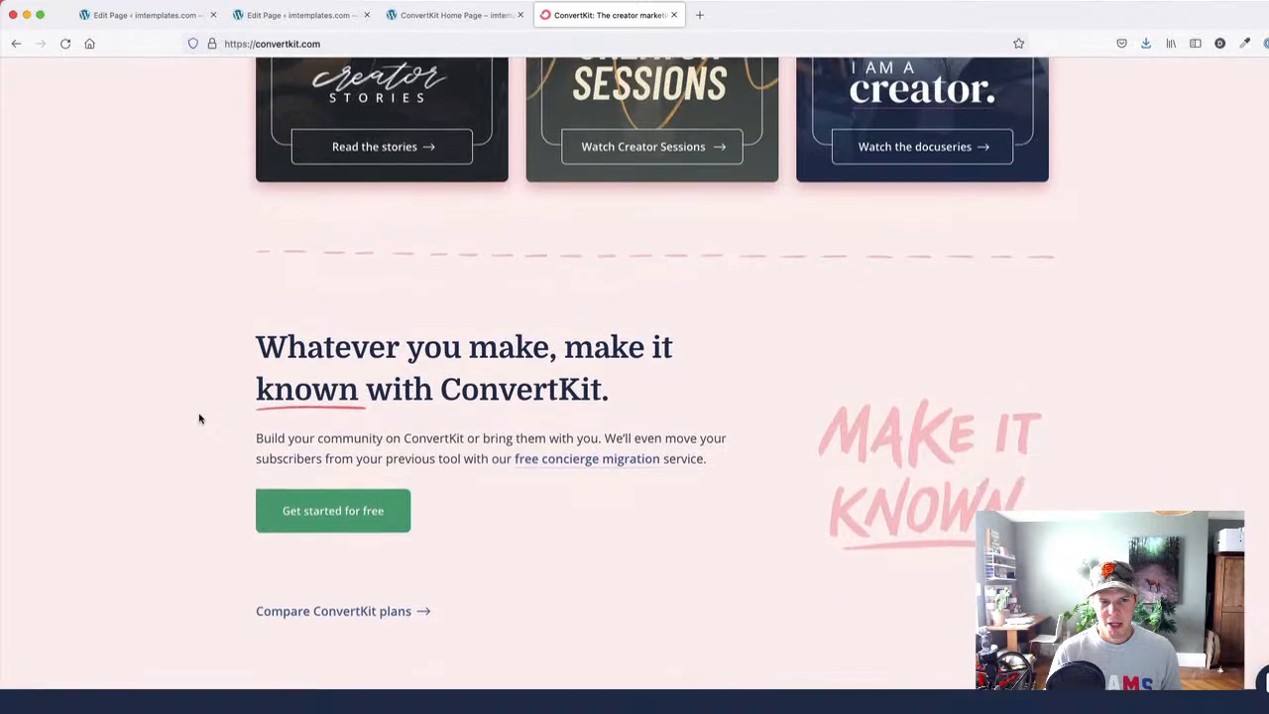
click(443, 27)
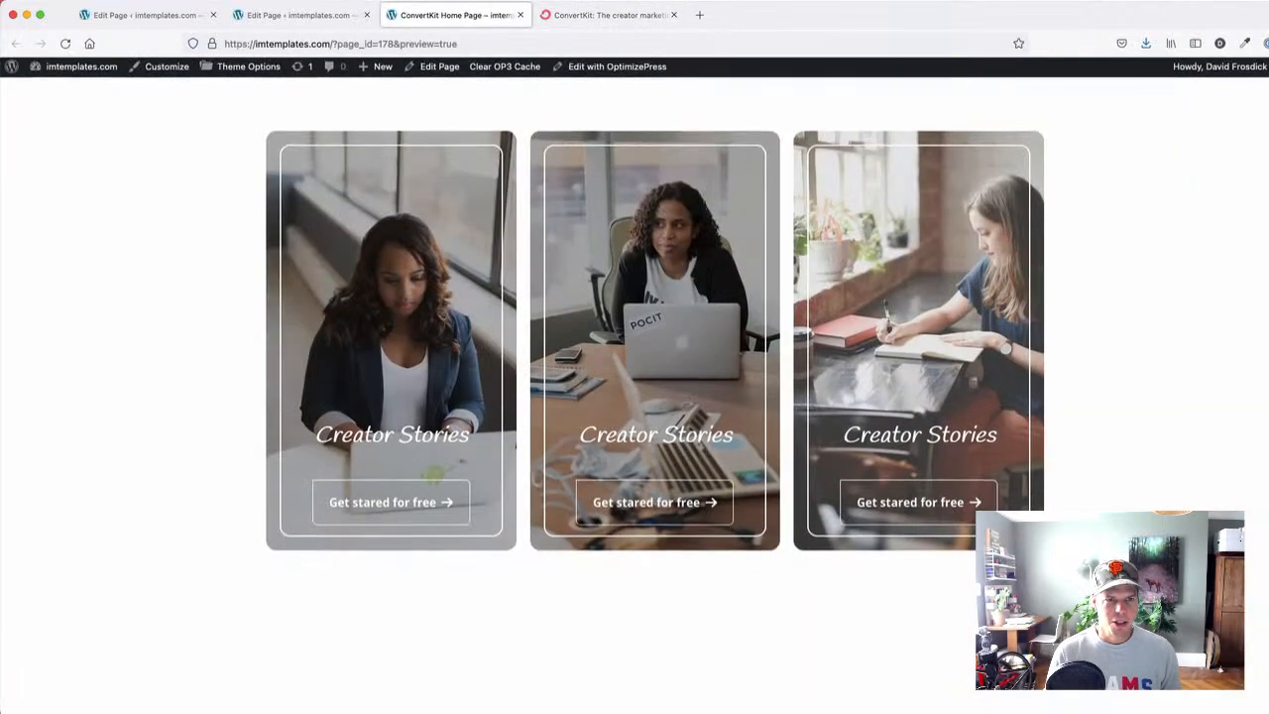
click(306, 16)
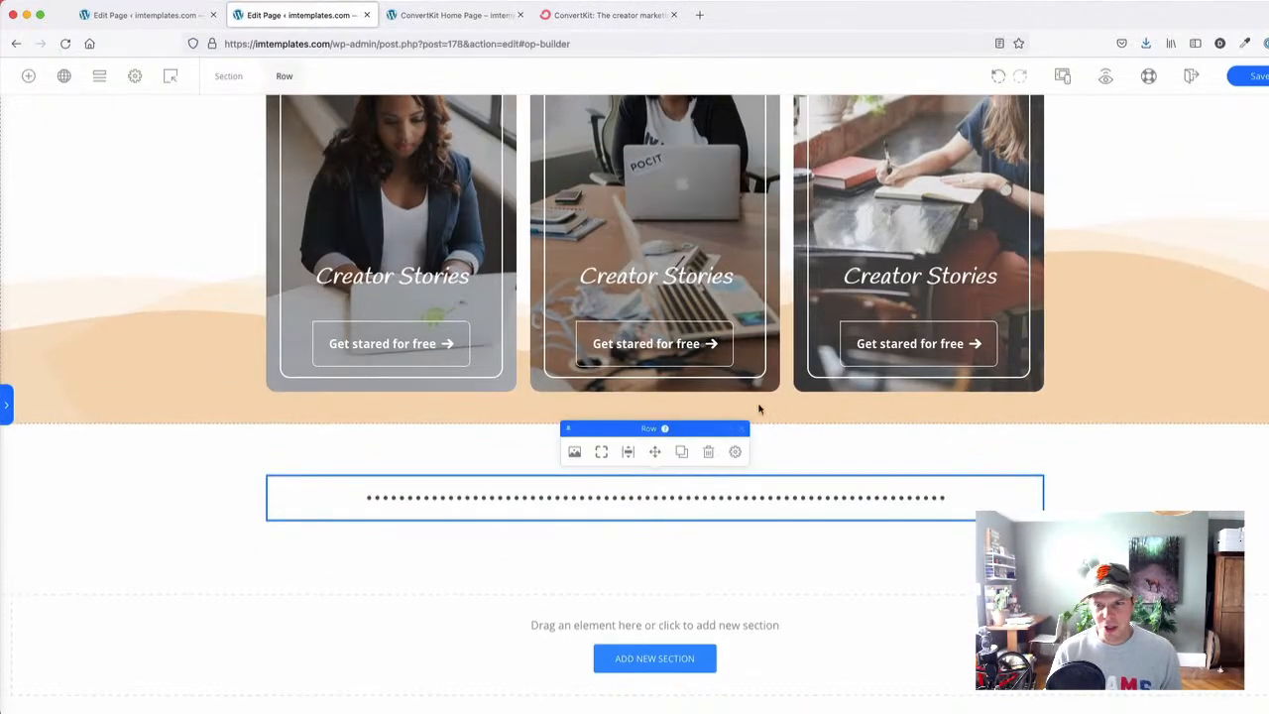
- Add a zigzag line separator with round points to the bottom of the section containing the dotted line
click(180, 453)
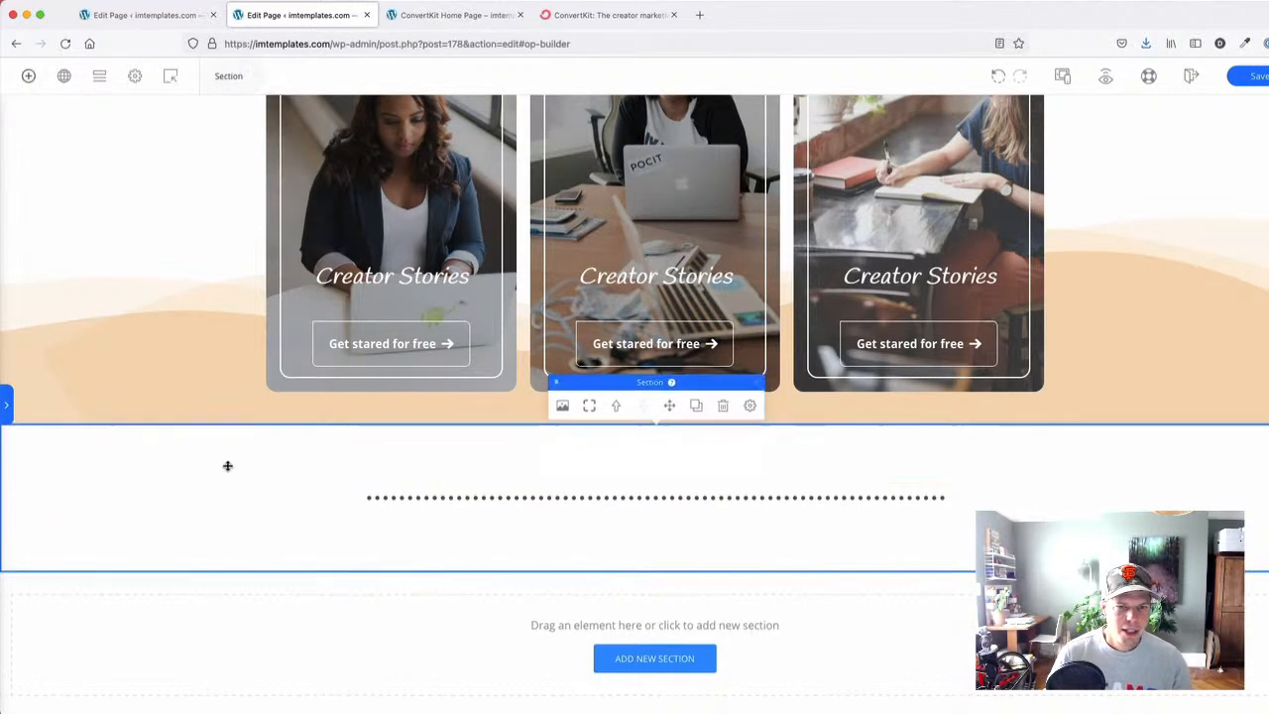
click(748, 400)
click(820, 615)
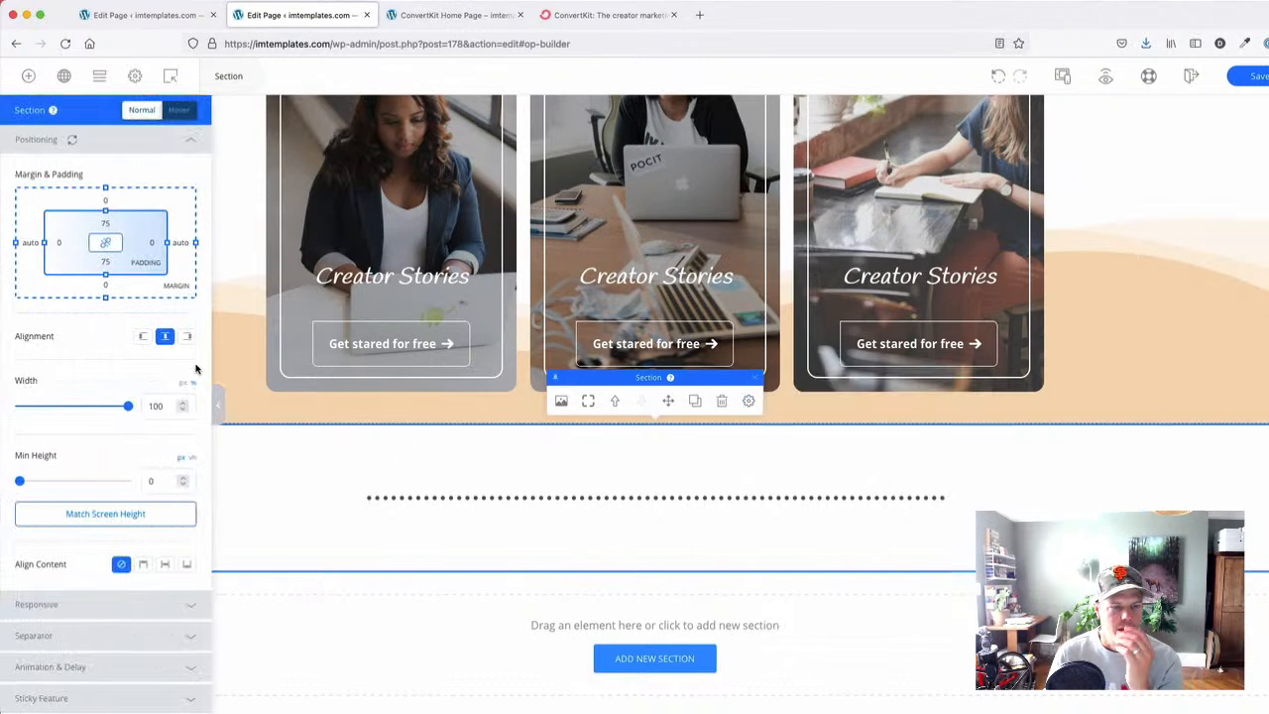
click(169, 638)
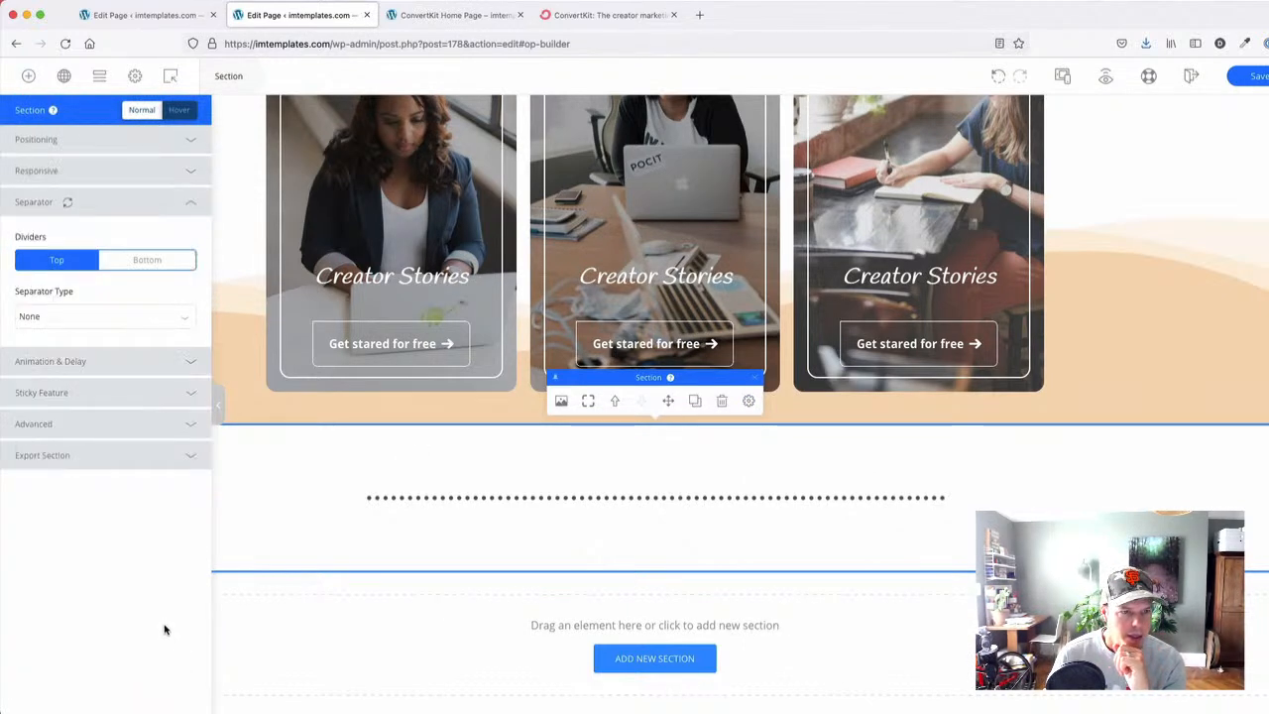
click(159, 265)
click(171, 315)
scroll(154, 400, down, 2)
scroll(153, 399, down, 5)
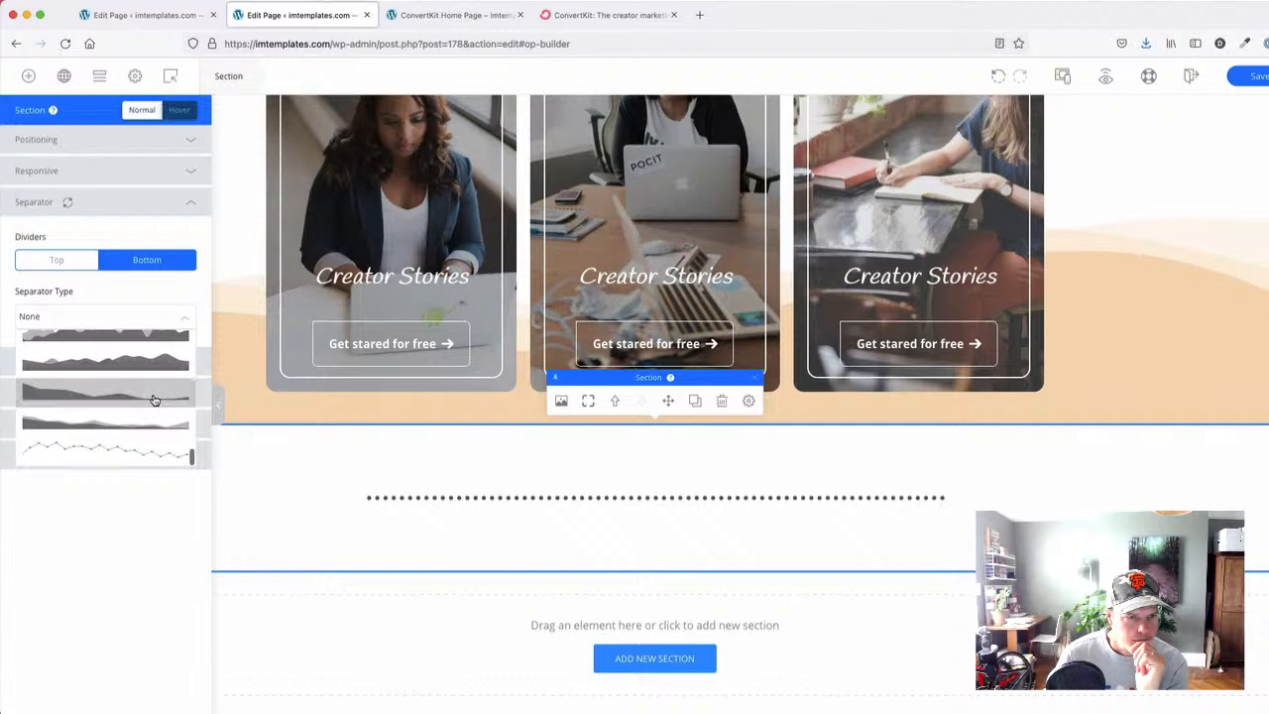
click(104, 455)
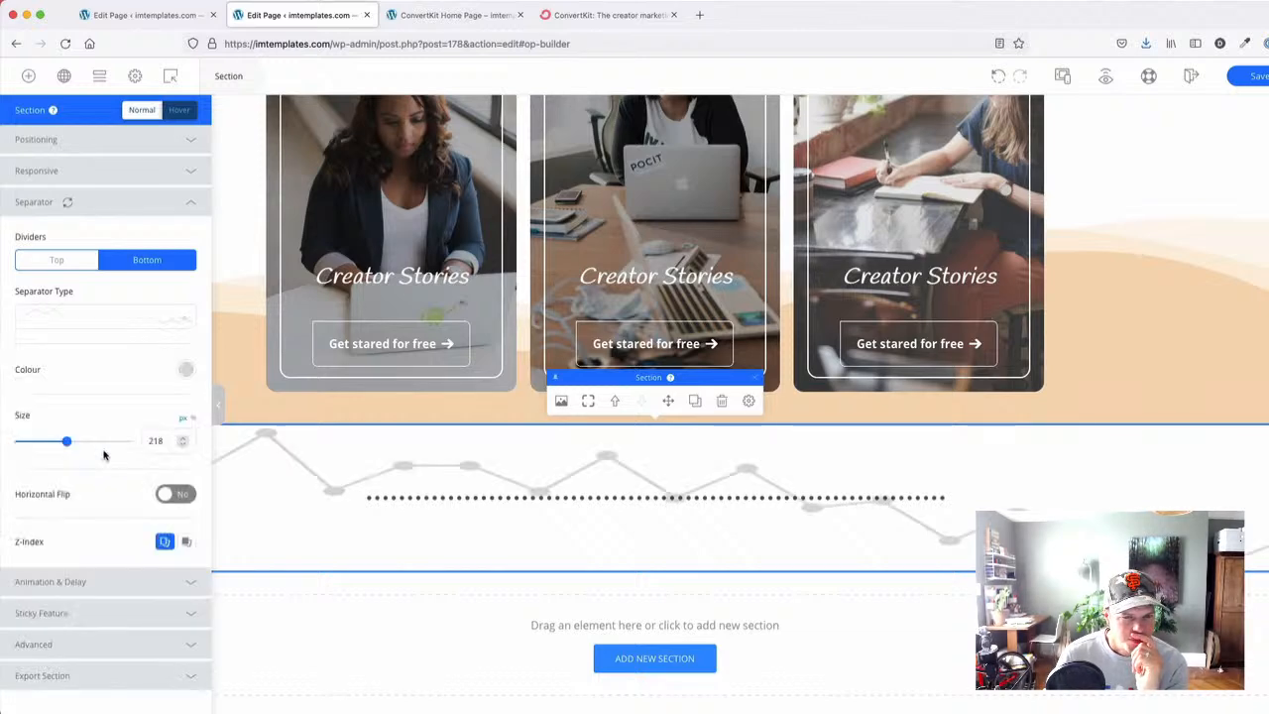
- Enlarge the zigzag separator to 425 px and set its colour to the favourite orange #ecb871
drag(67, 442, 112, 451)
click(187, 369)
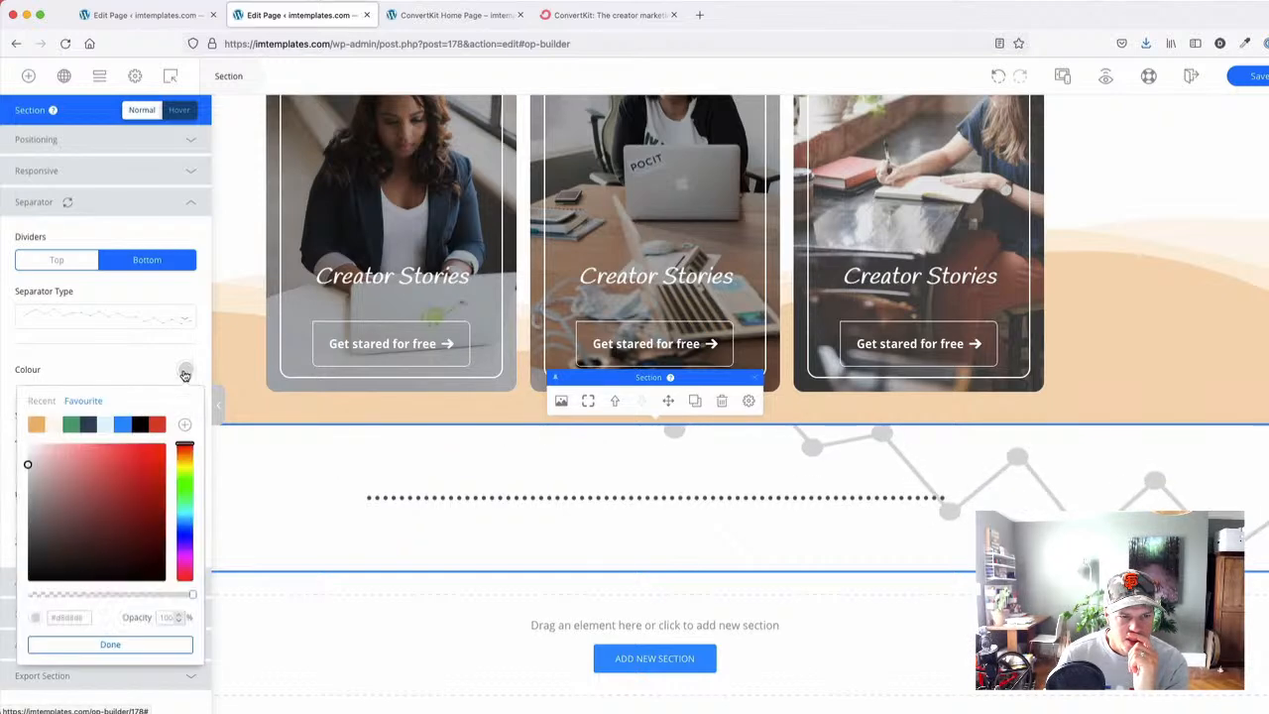
click(38, 426)
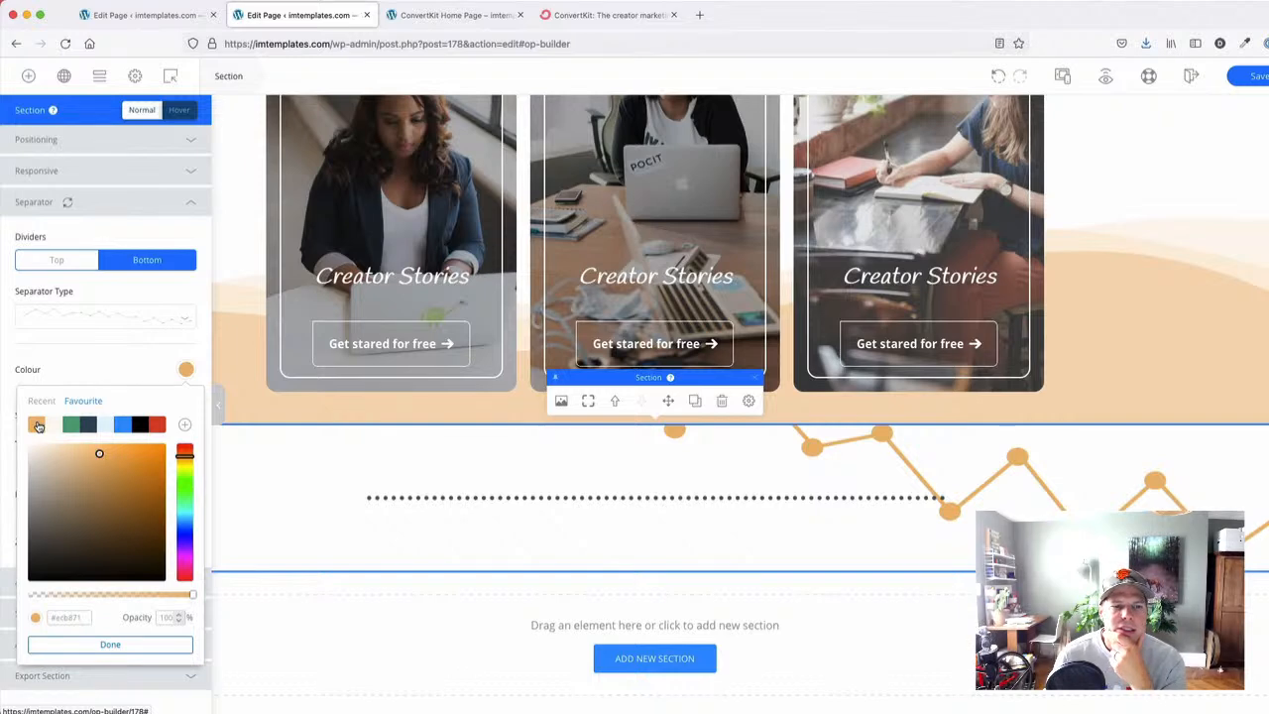
click(106, 358)
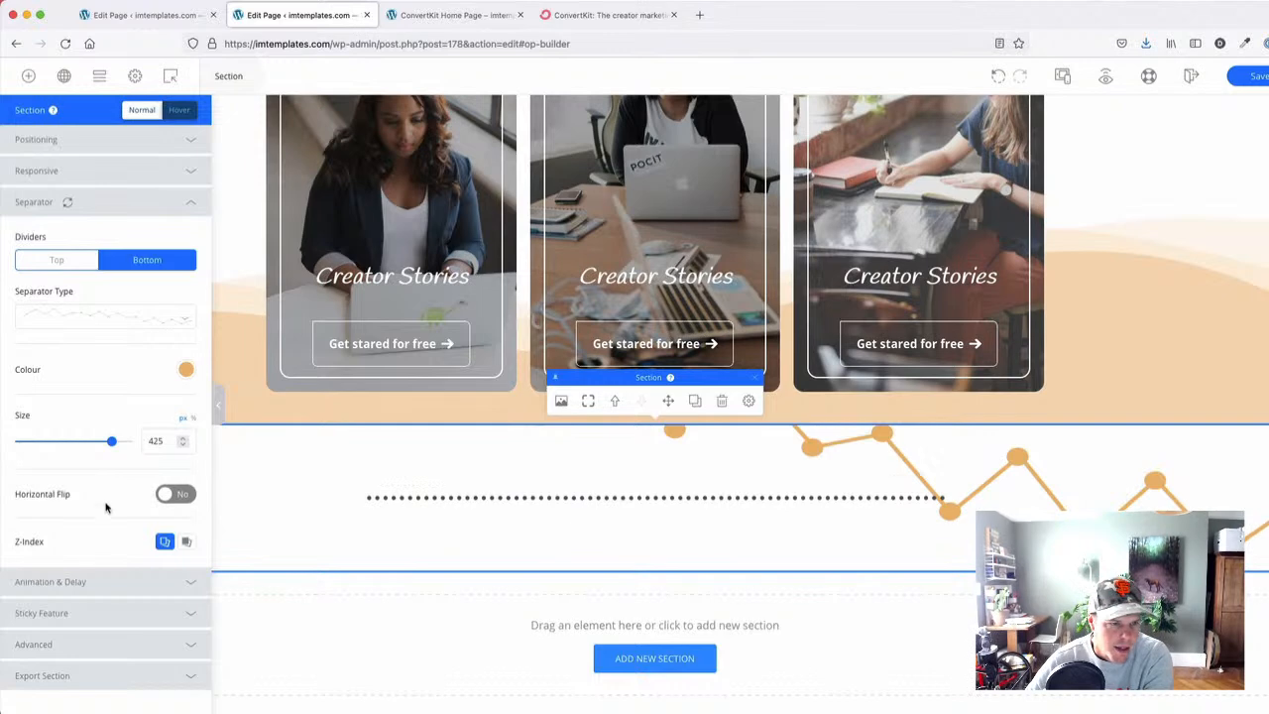
- Set the zigzag separator's size to 434 px and flip it horizontally
drag(81, 442, 113, 454)
click(167, 504)
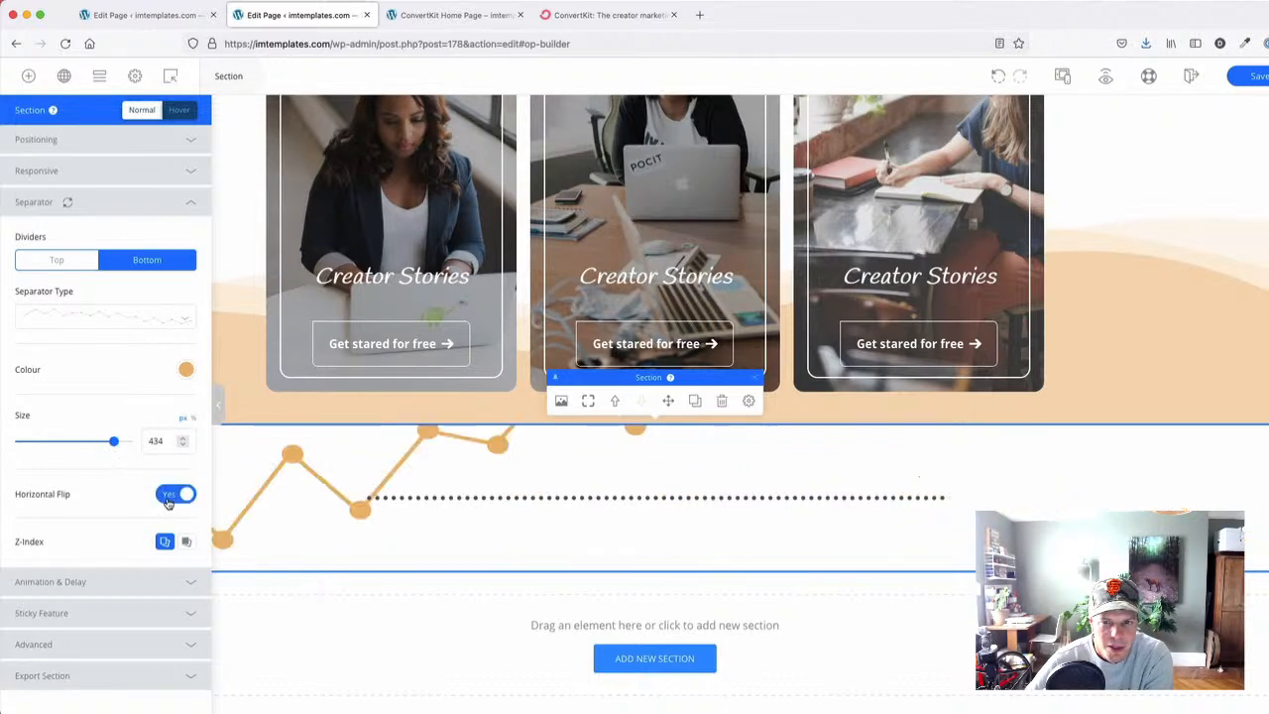
- Turn off the zigzag separator's horizontal flip, switch its Z-Index to the other layer option and set its size to 447 px
click(168, 496)
click(186, 541)
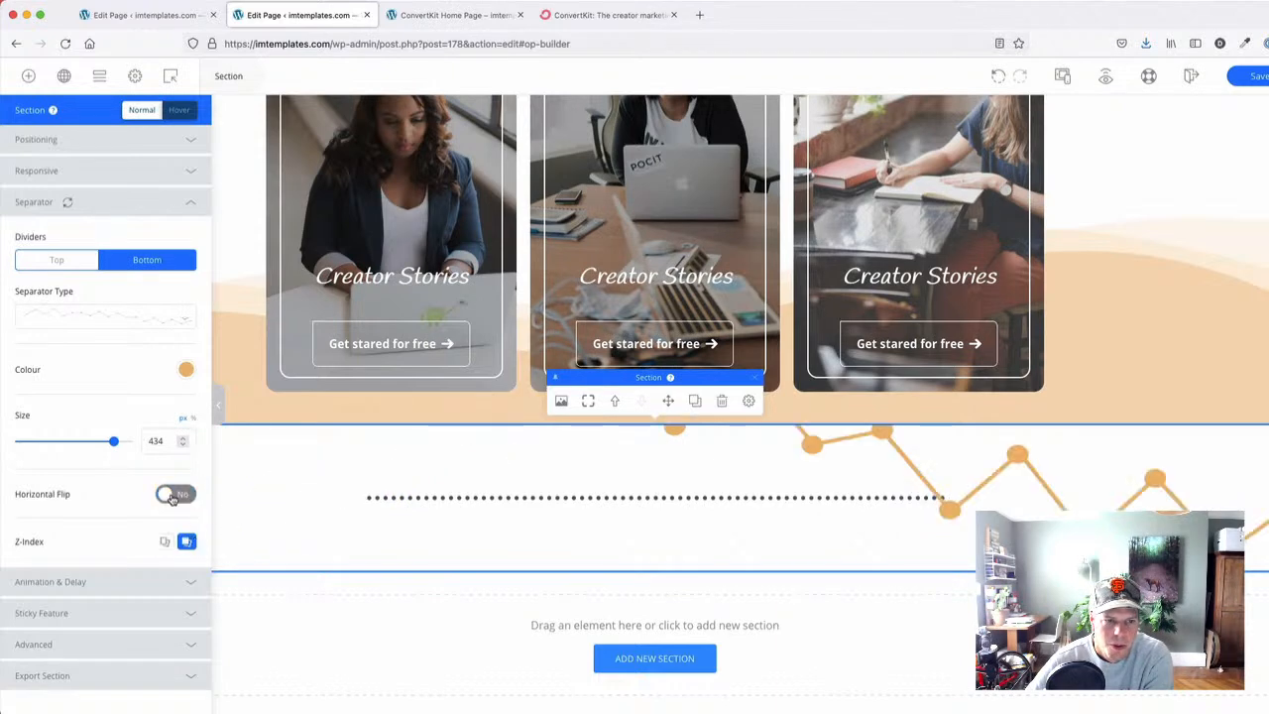
mouse_move(119, 444)
mouse_down()
mouse_move(49, 450)
mouse_move(130, 459)
mouse_move(116, 448)
mouse_up()
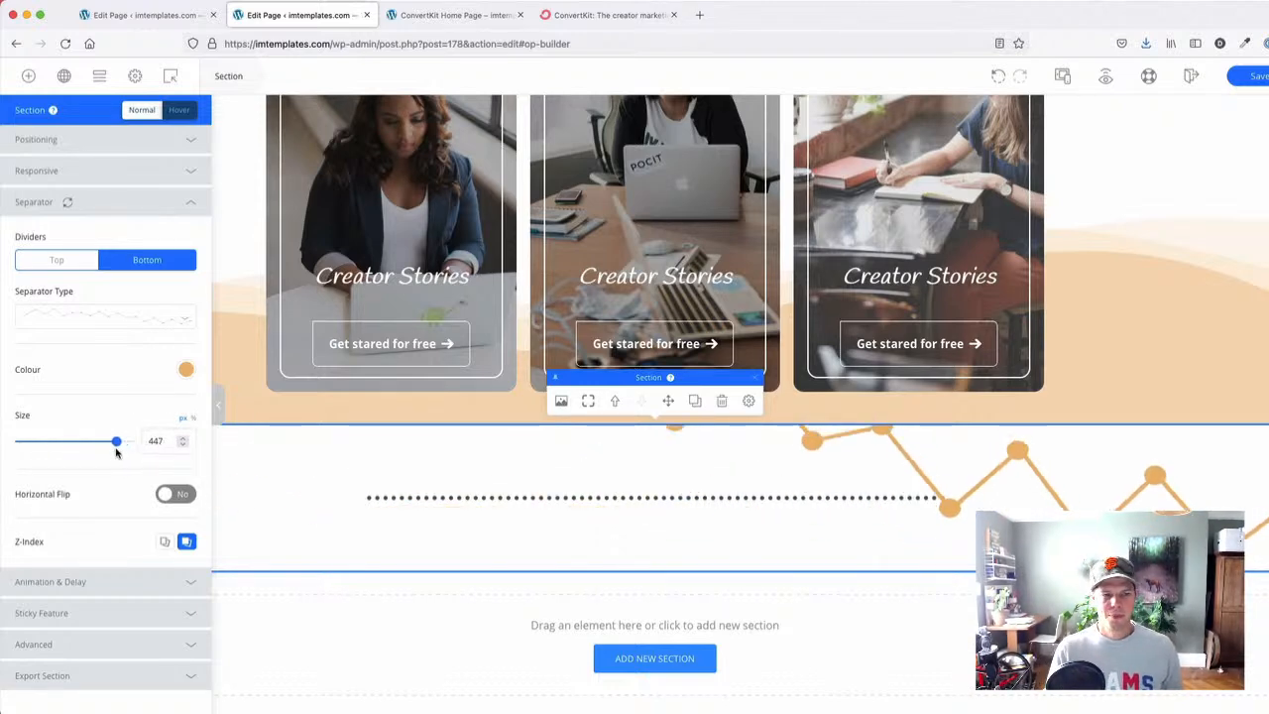
- Remove the zigzag separator from the bottom of the dotted-line section by setting its separator type to None
click(127, 315)
scroll(95, 458, up, 5)
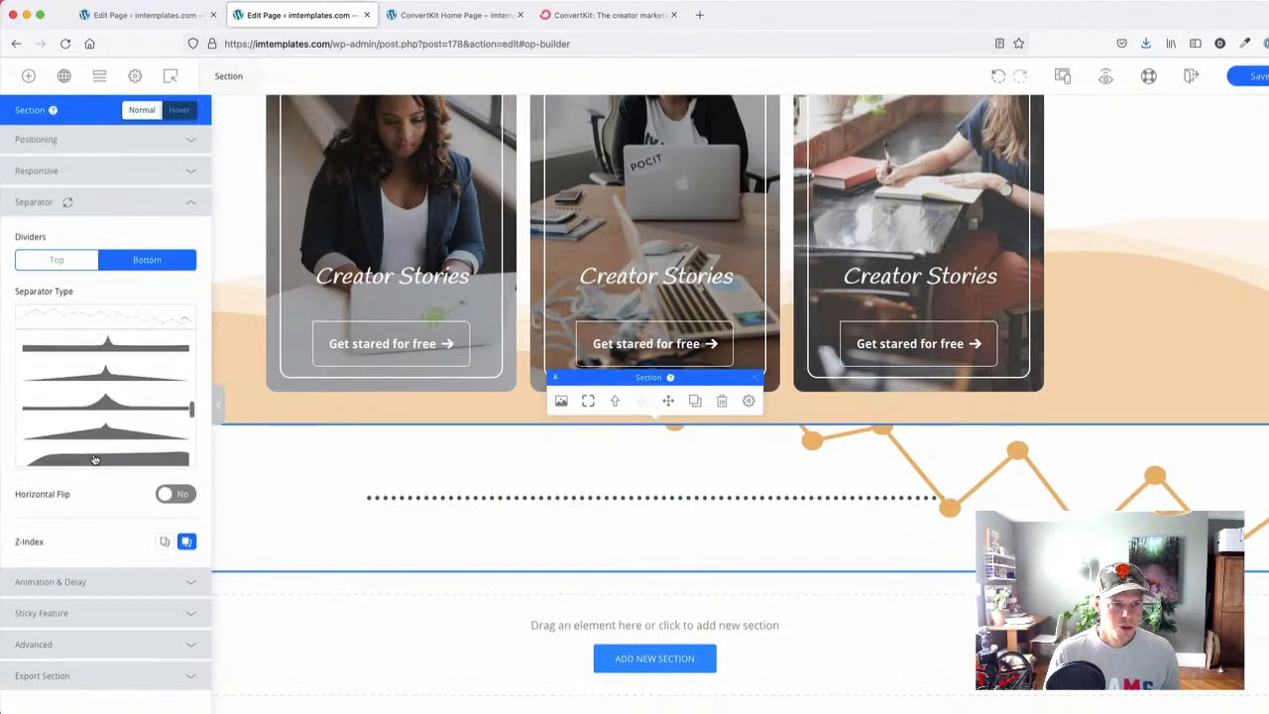
click(105, 522)
click(117, 318)
scroll(109, 377, up, 5)
click(144, 347)
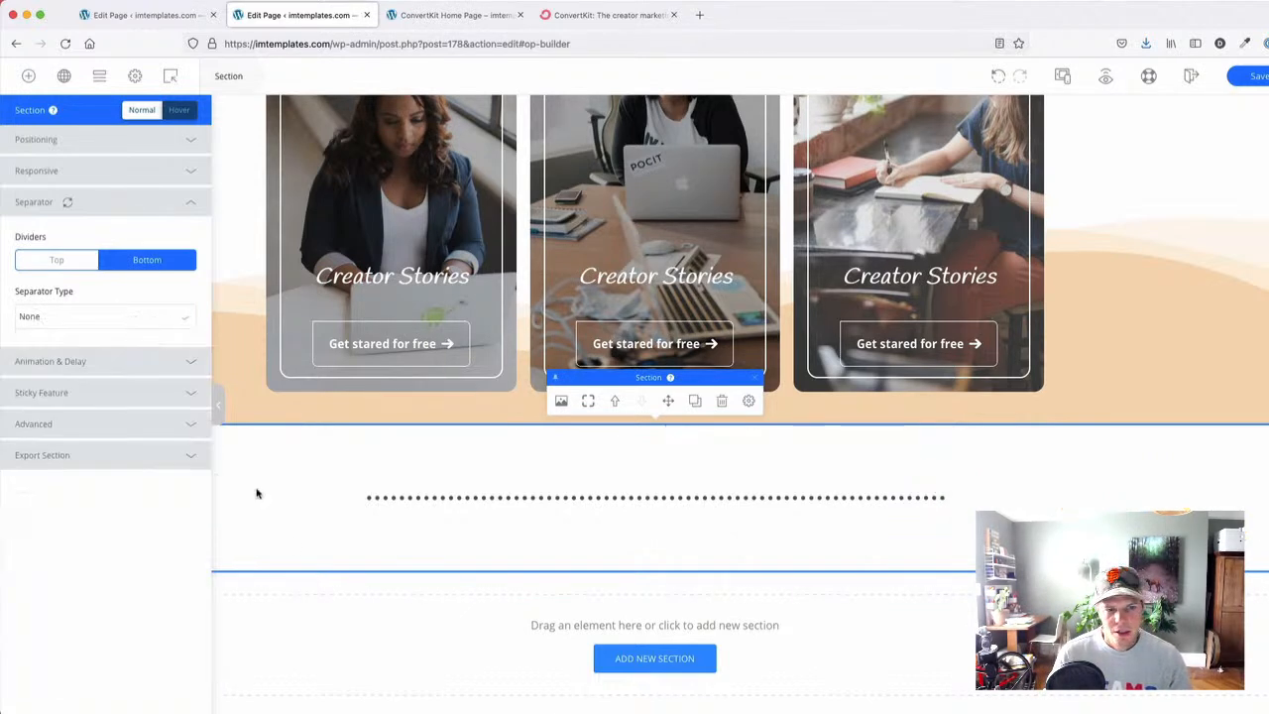
click(219, 404)
- Set the dotted horizontal line's height to 10 px and its width to 100%
click(517, 496)
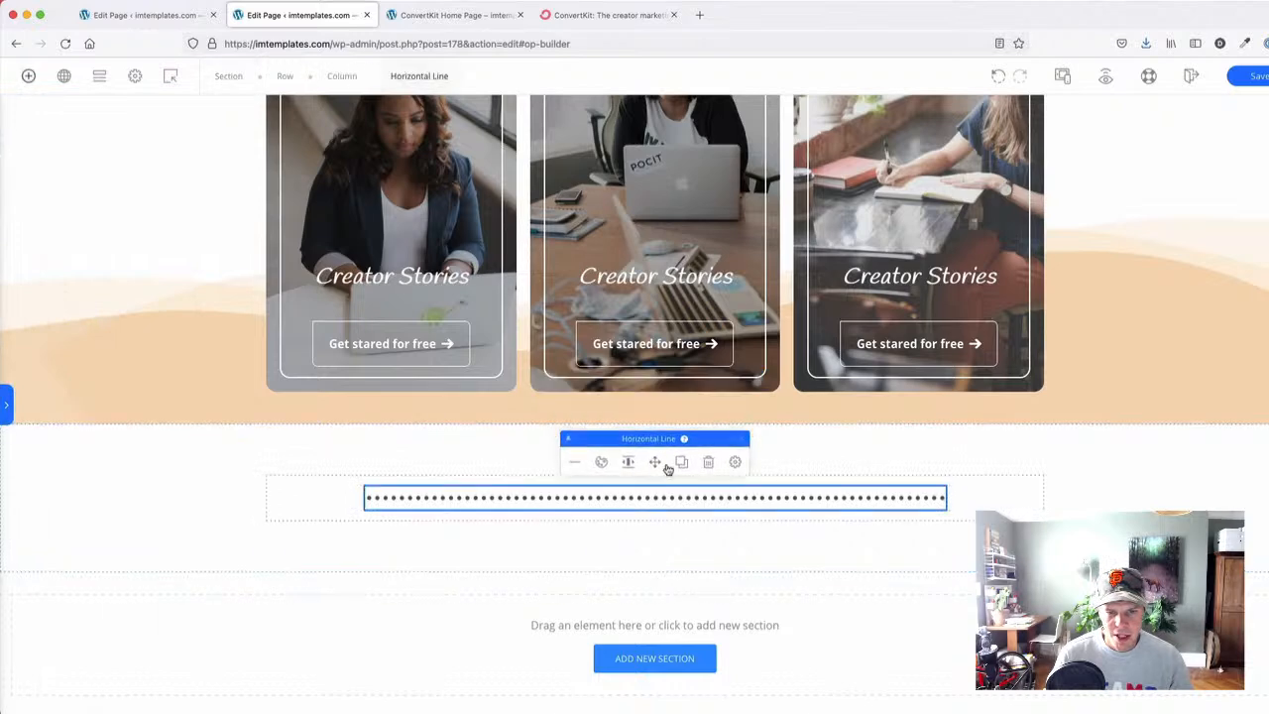
click(734, 462)
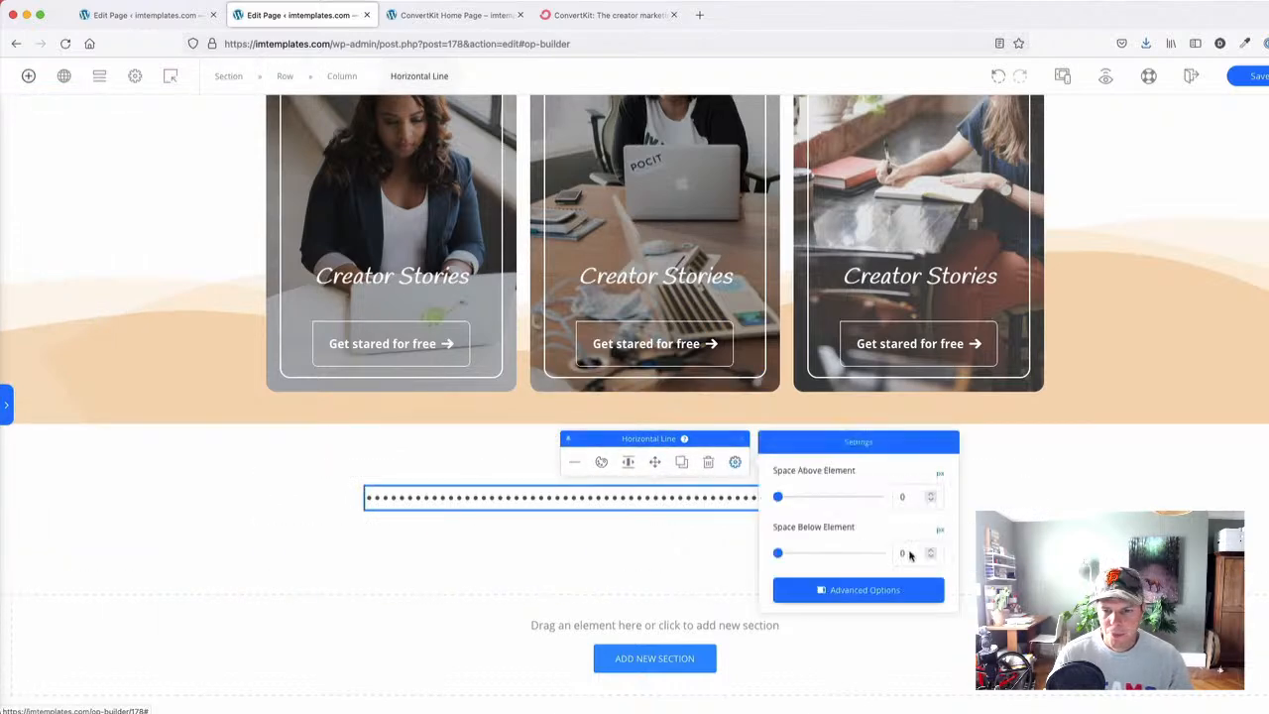
click(575, 461)
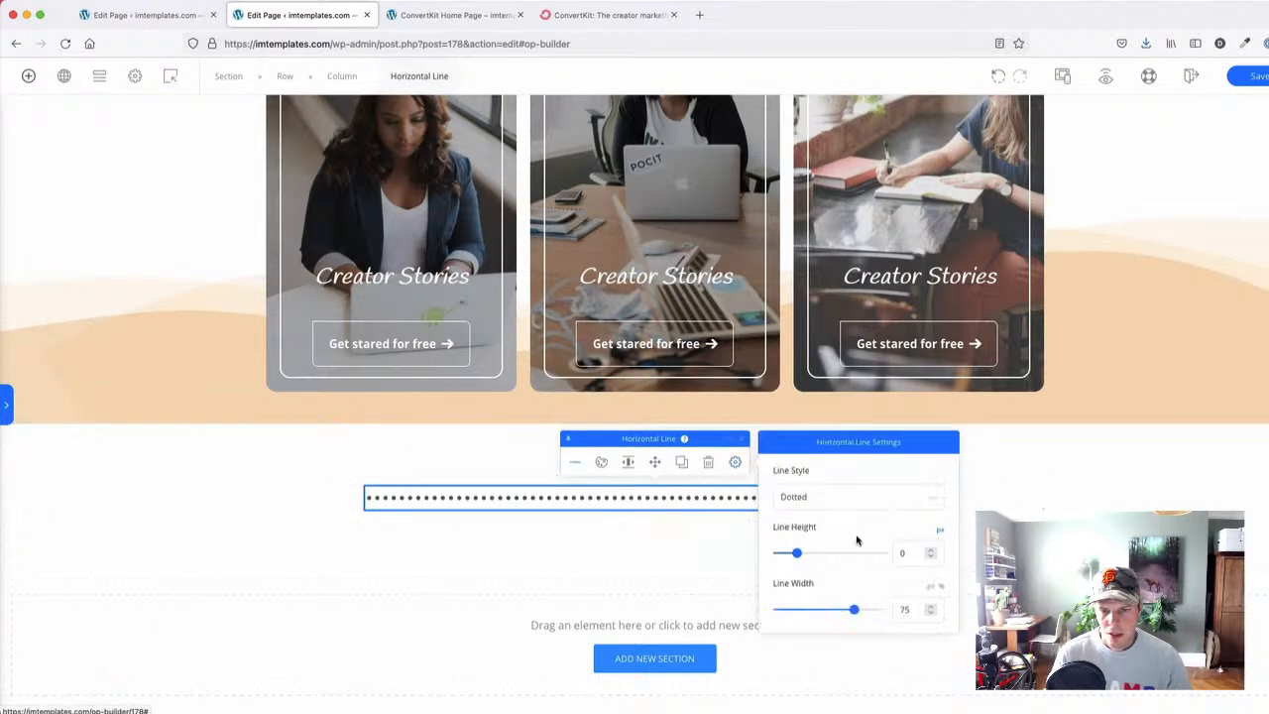
drag(798, 553, 813, 556)
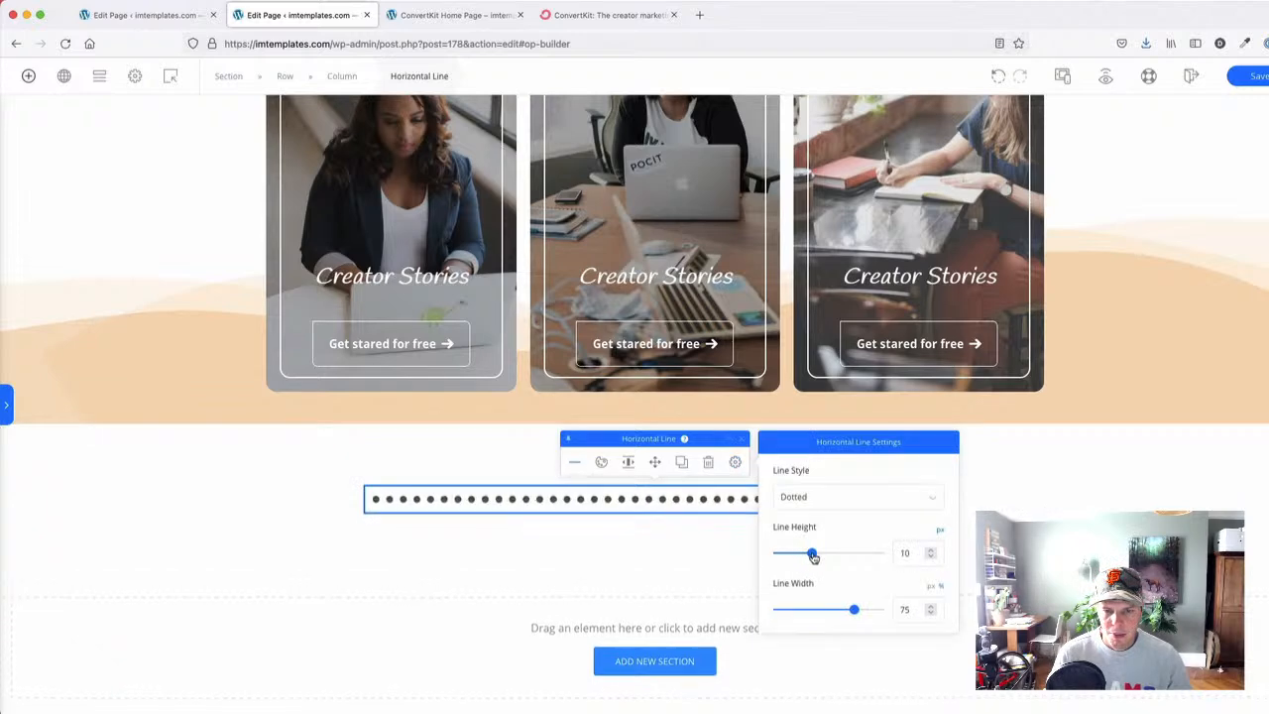
drag(902, 616, 923, 618)
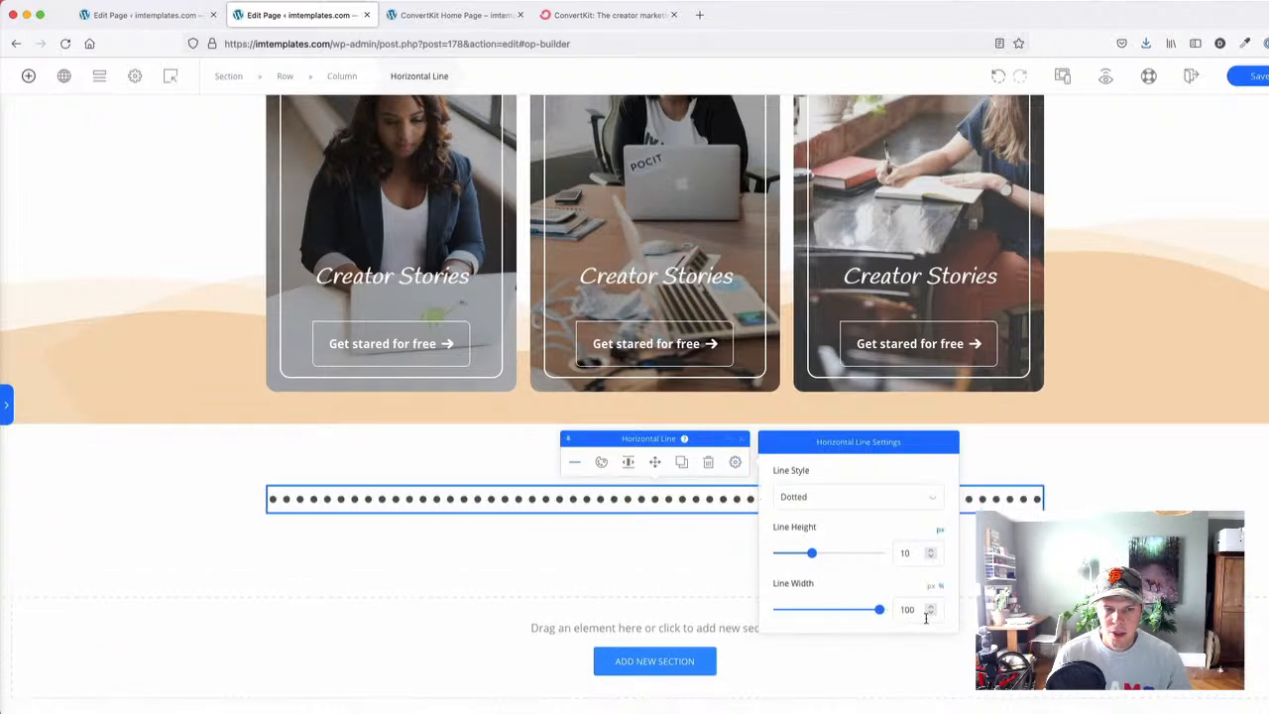
click(219, 542)
- Colour the dotted horizontal line with the favourite orange #ecb871
click(504, 500)
click(575, 461)
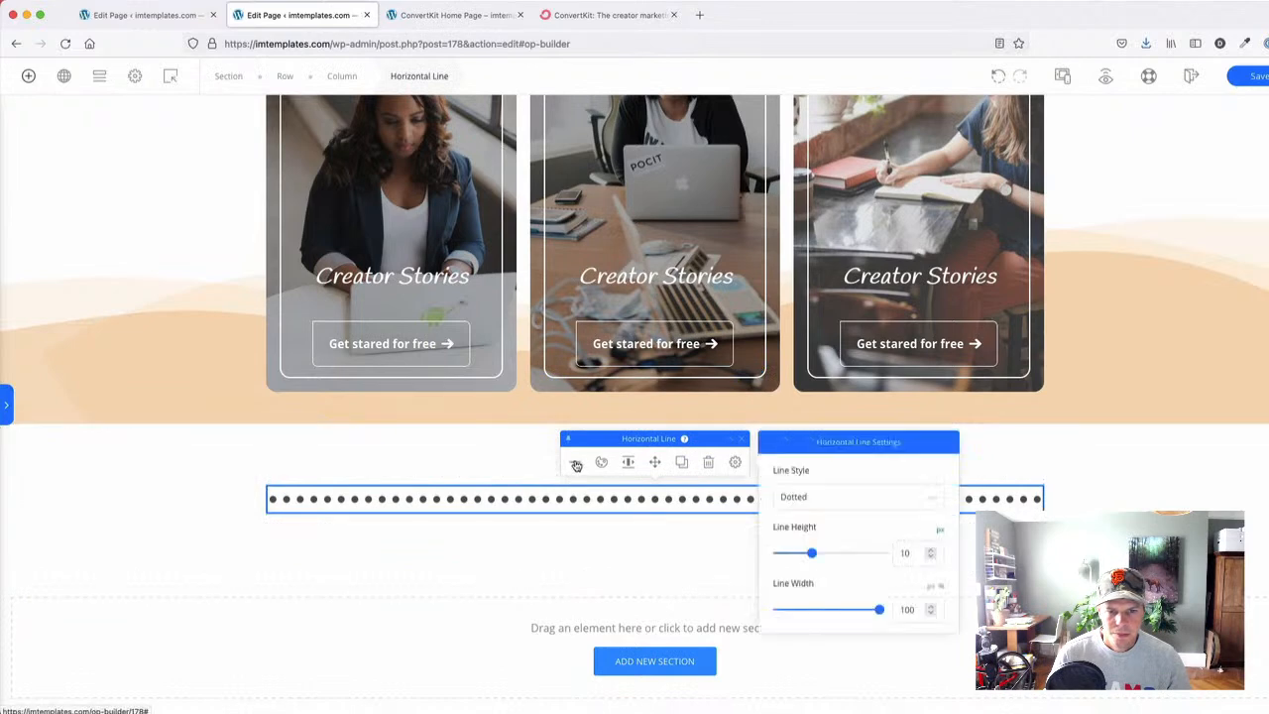
click(600, 462)
click(782, 493)
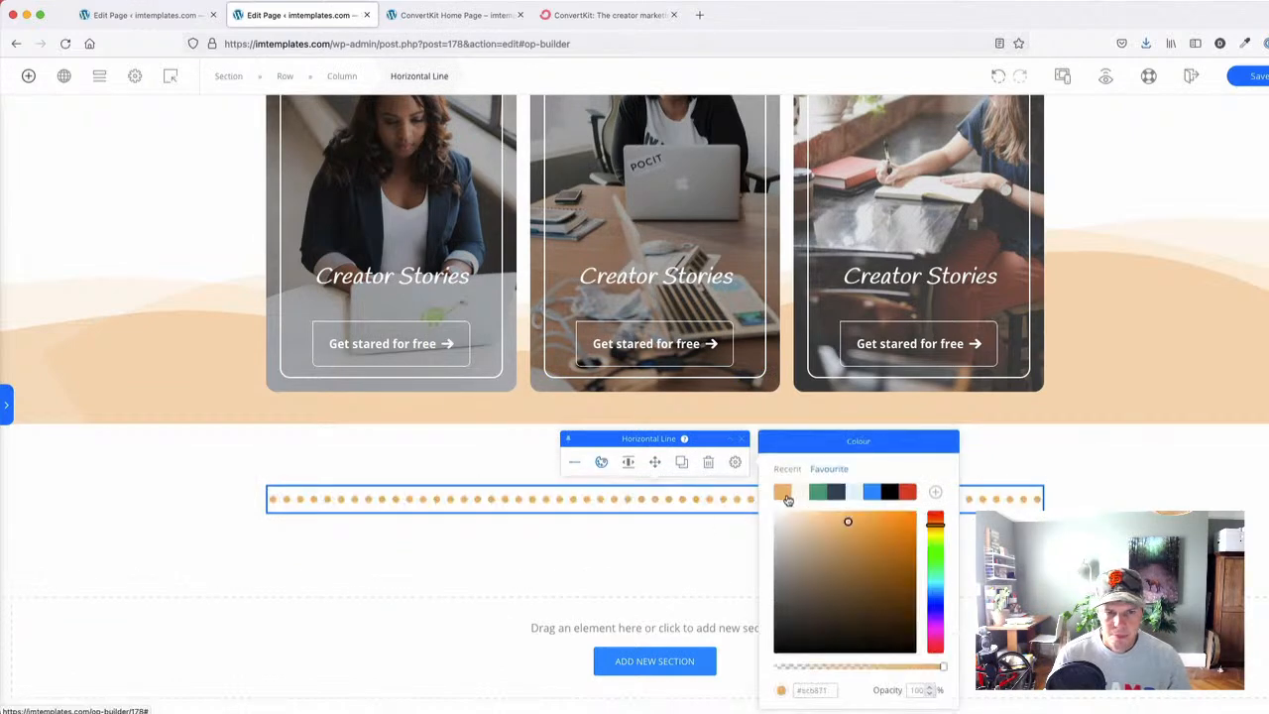
- Set the background colour of the section containing the dotted line to the favourite orange #ecb871
click(86, 480)
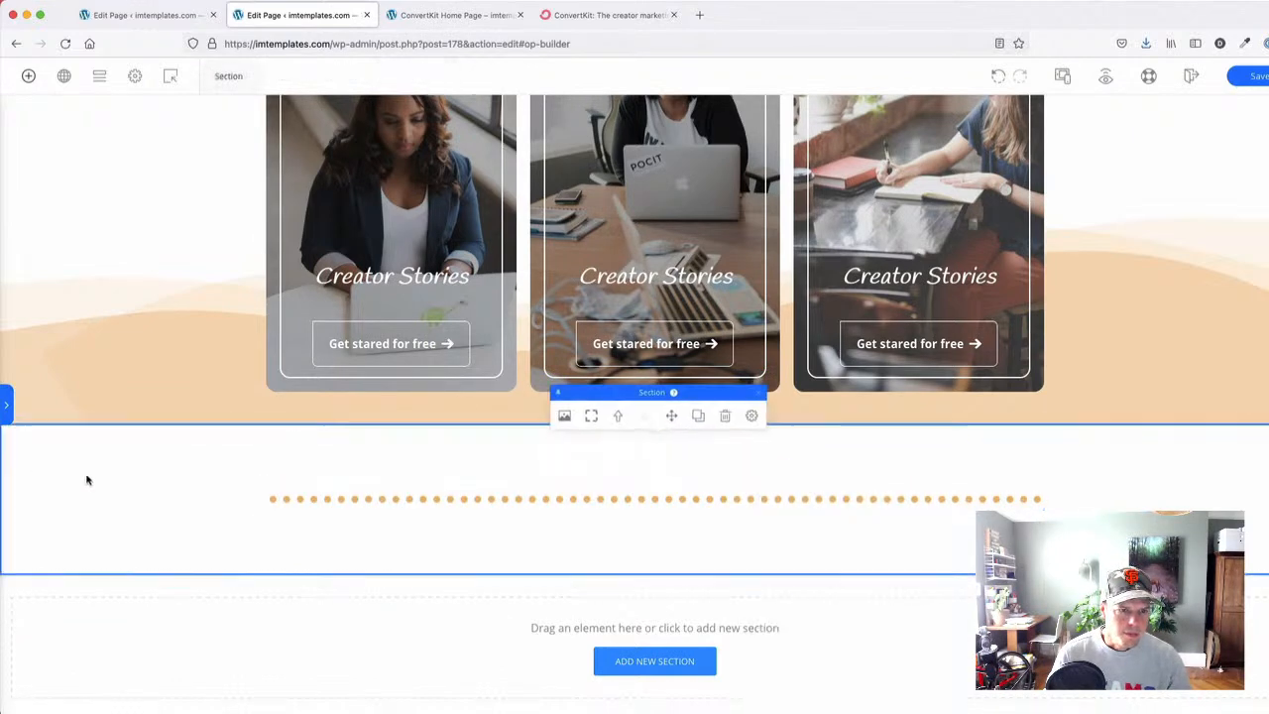
click(561, 401)
click(947, 470)
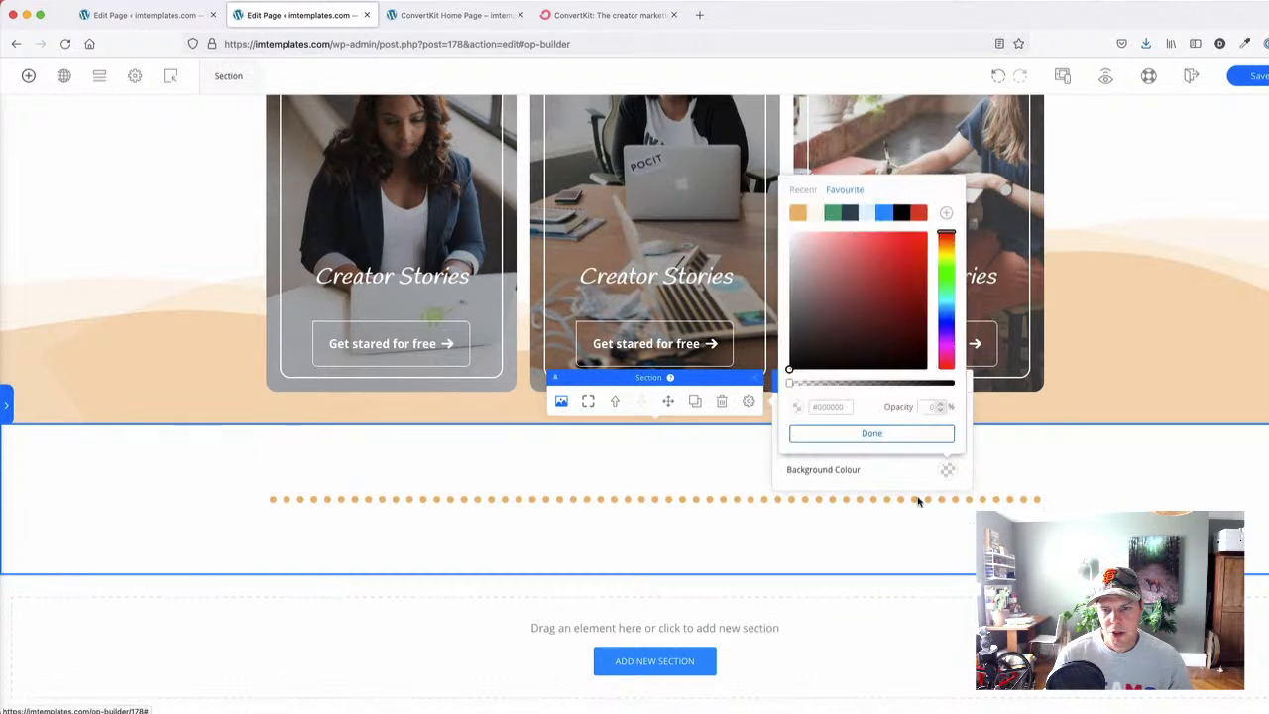
click(797, 215)
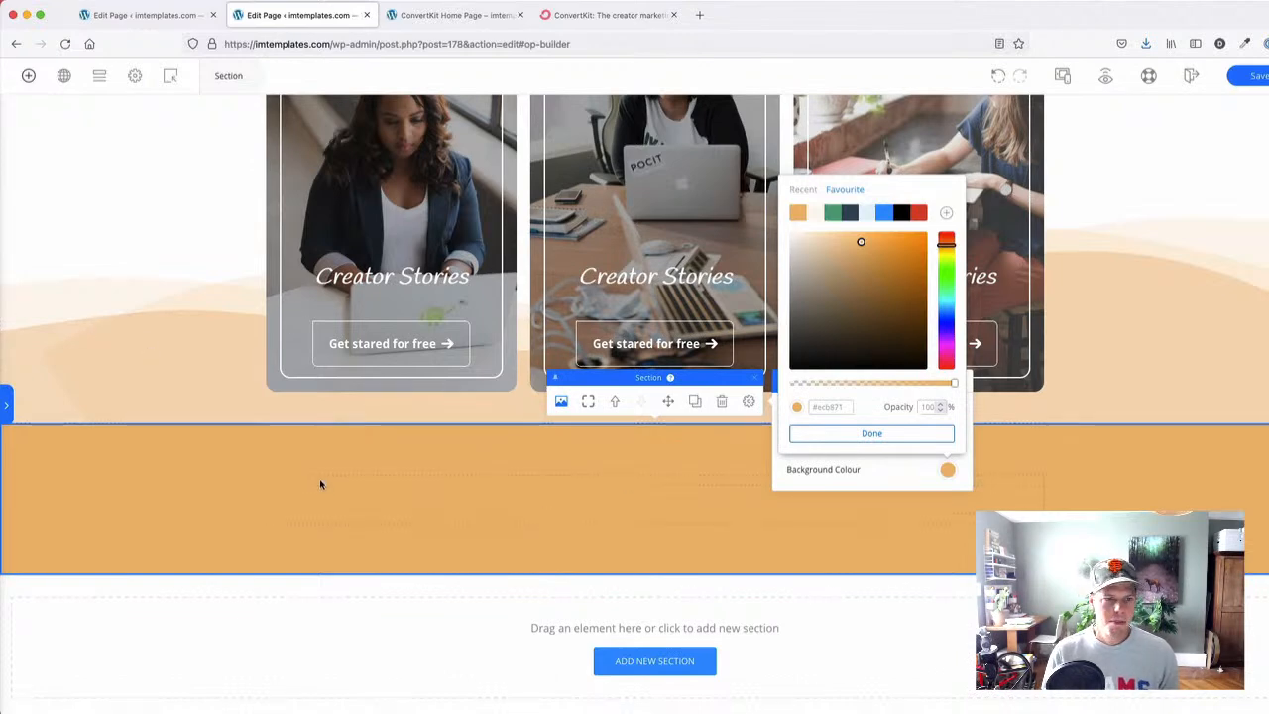
- Look up the colour code and opacity of the bottom separator in the creator cards section
click(133, 382)
click(750, 466)
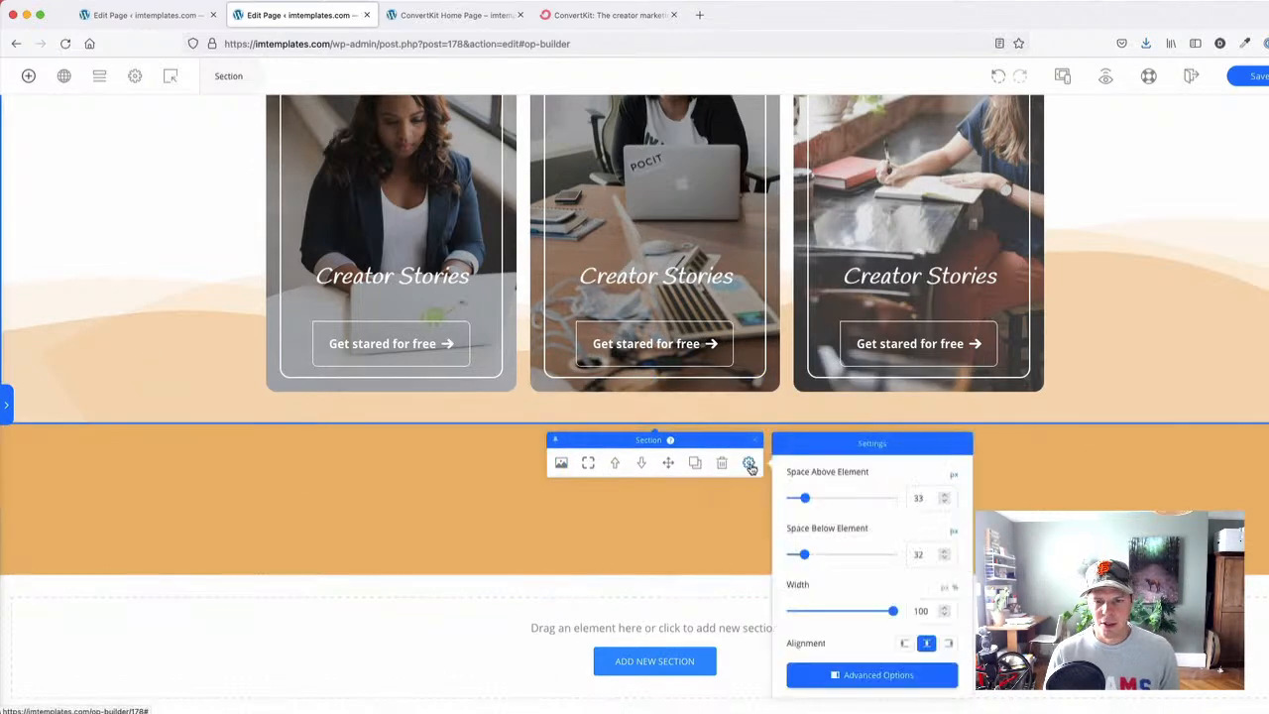
click(895, 676)
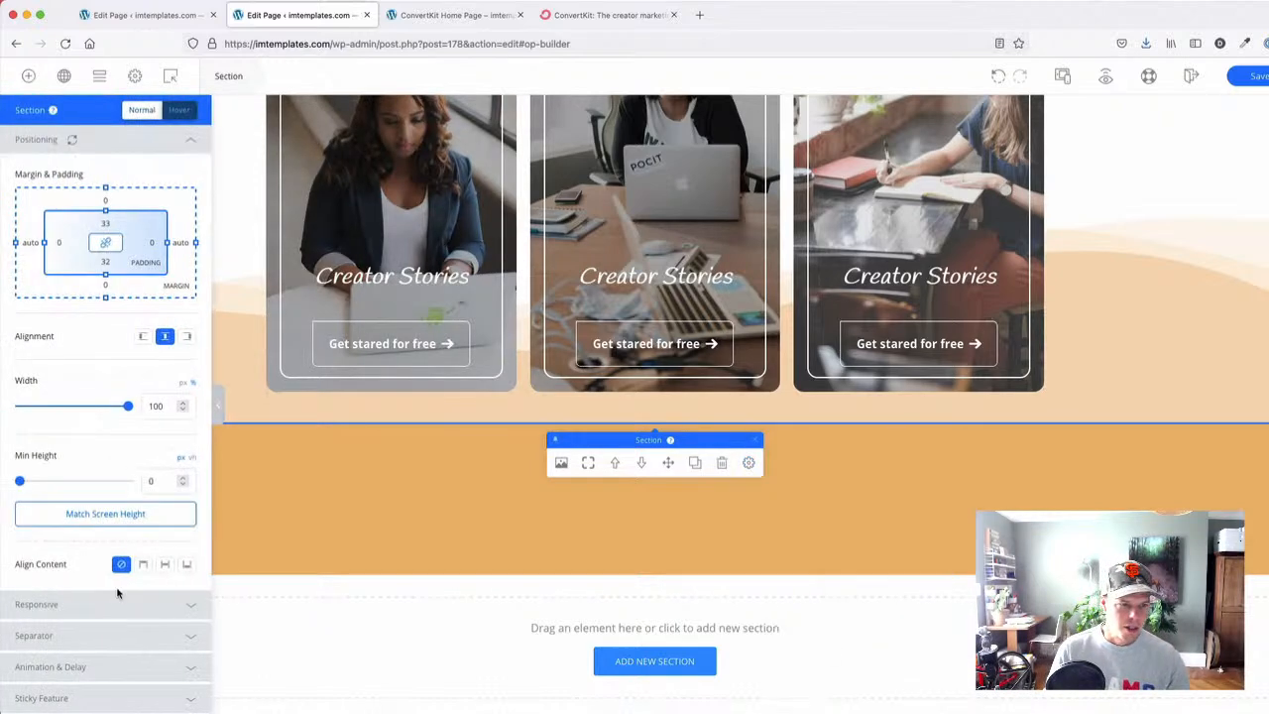
click(147, 636)
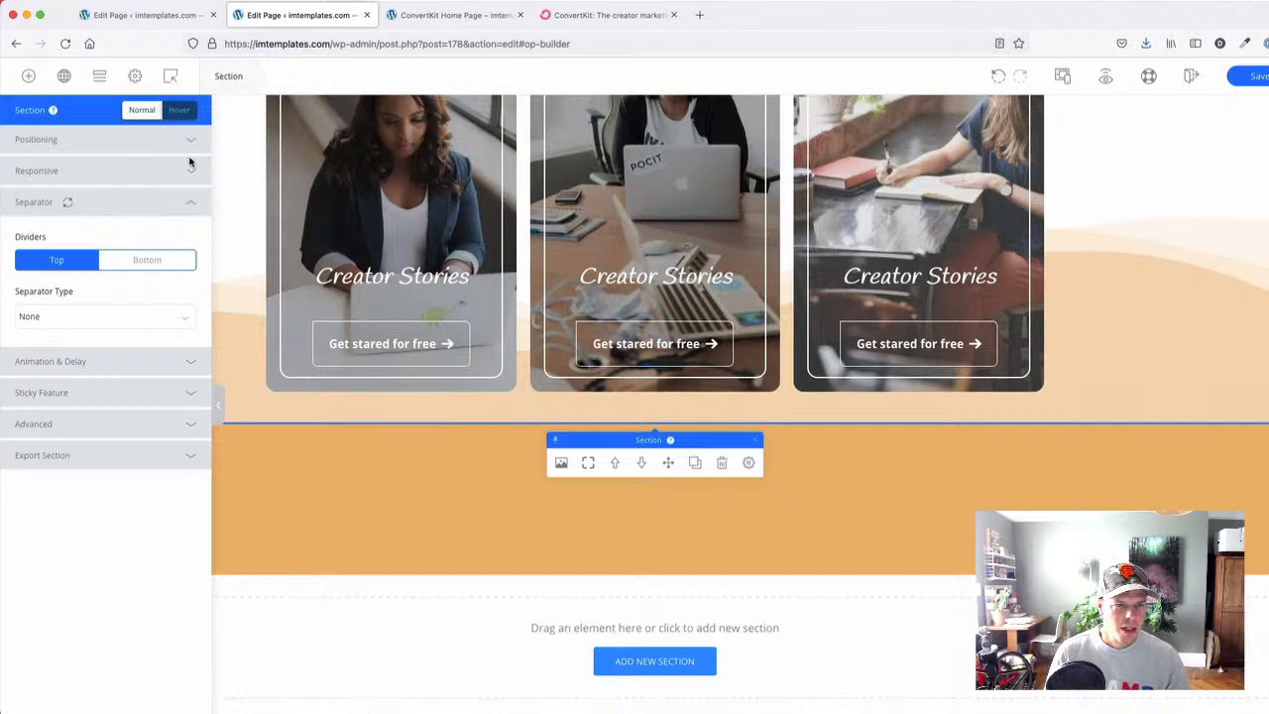
click(166, 261)
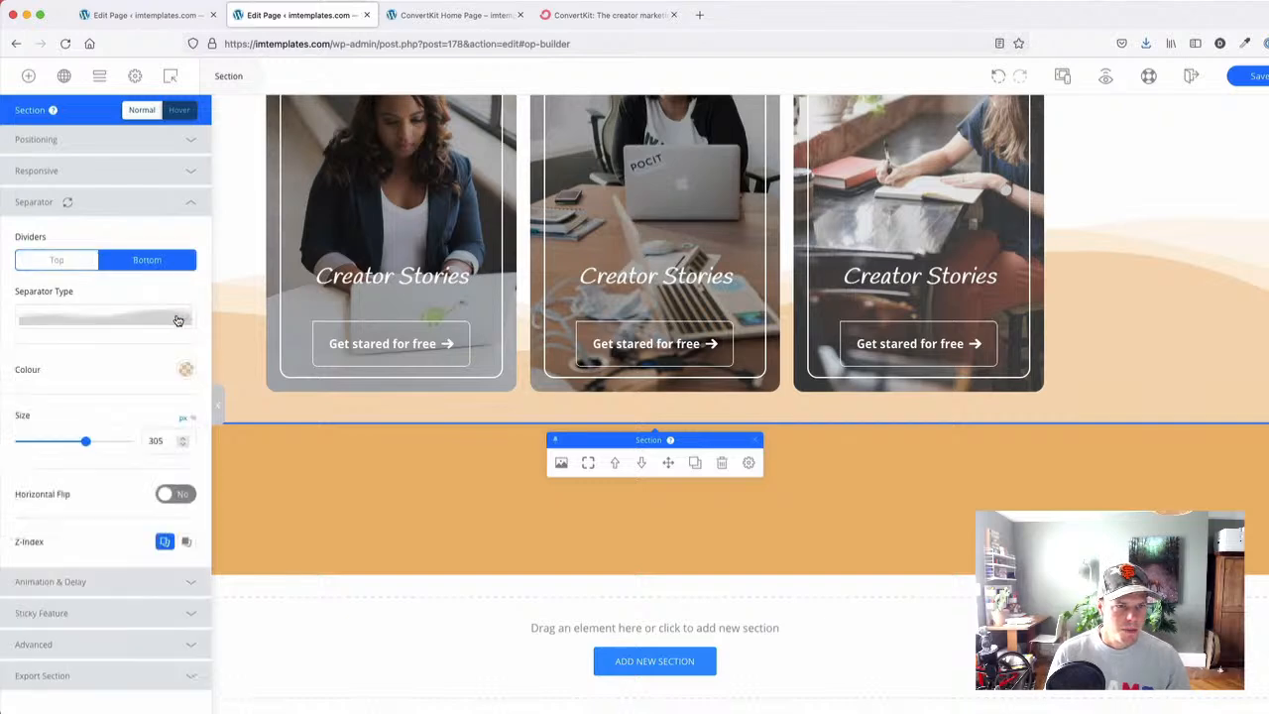
click(184, 375)
double_click(85, 617)
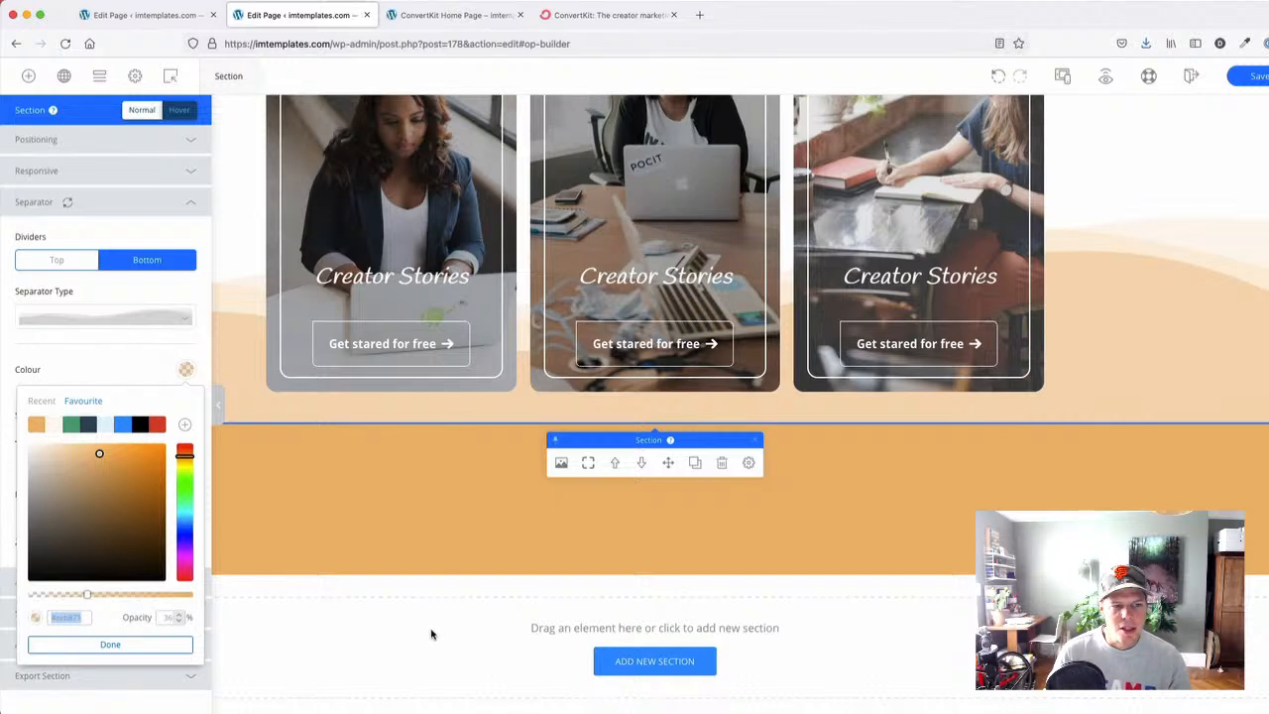
- Set the opacity of the dotted-line section's background colour to 36%
click(519, 493)
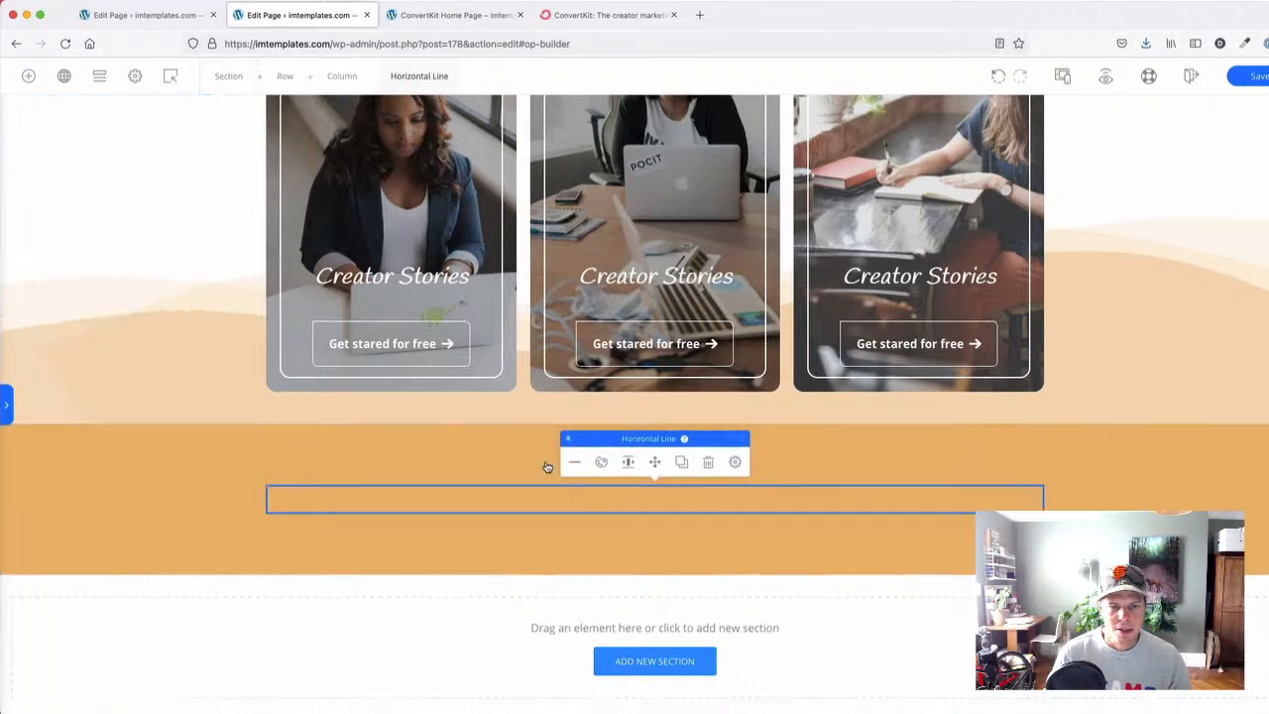
click(561, 400)
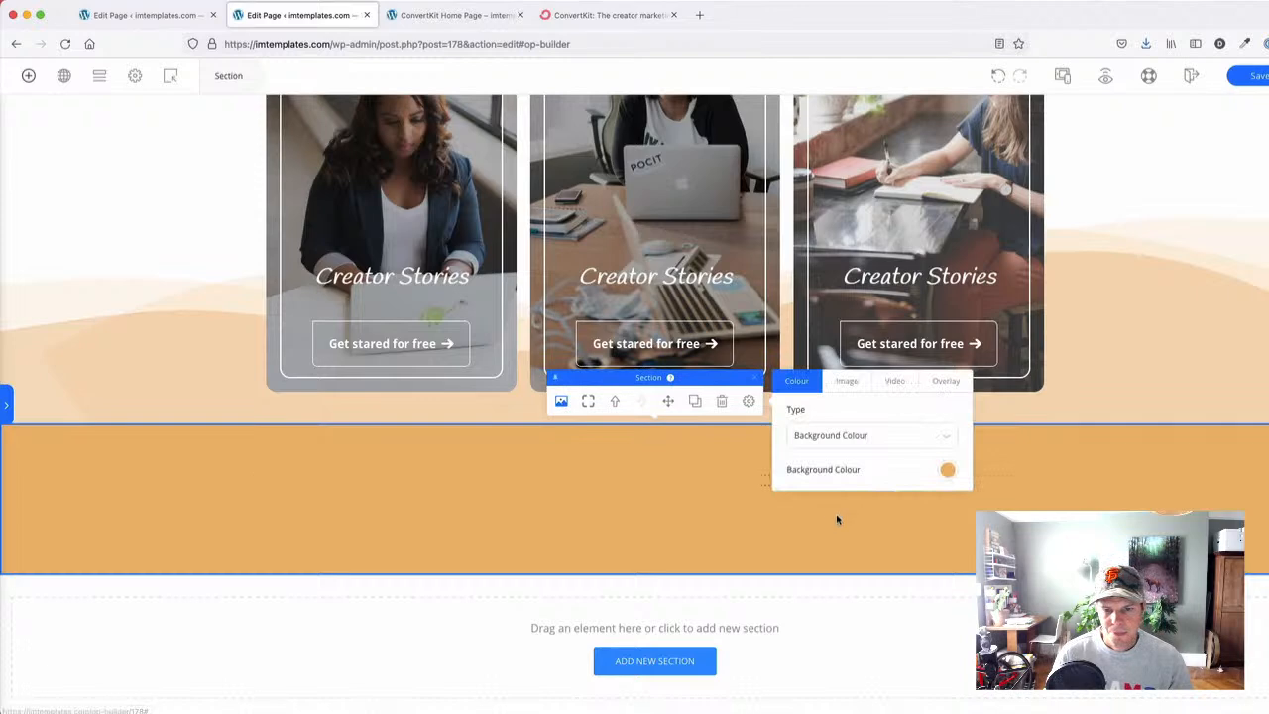
click(948, 470)
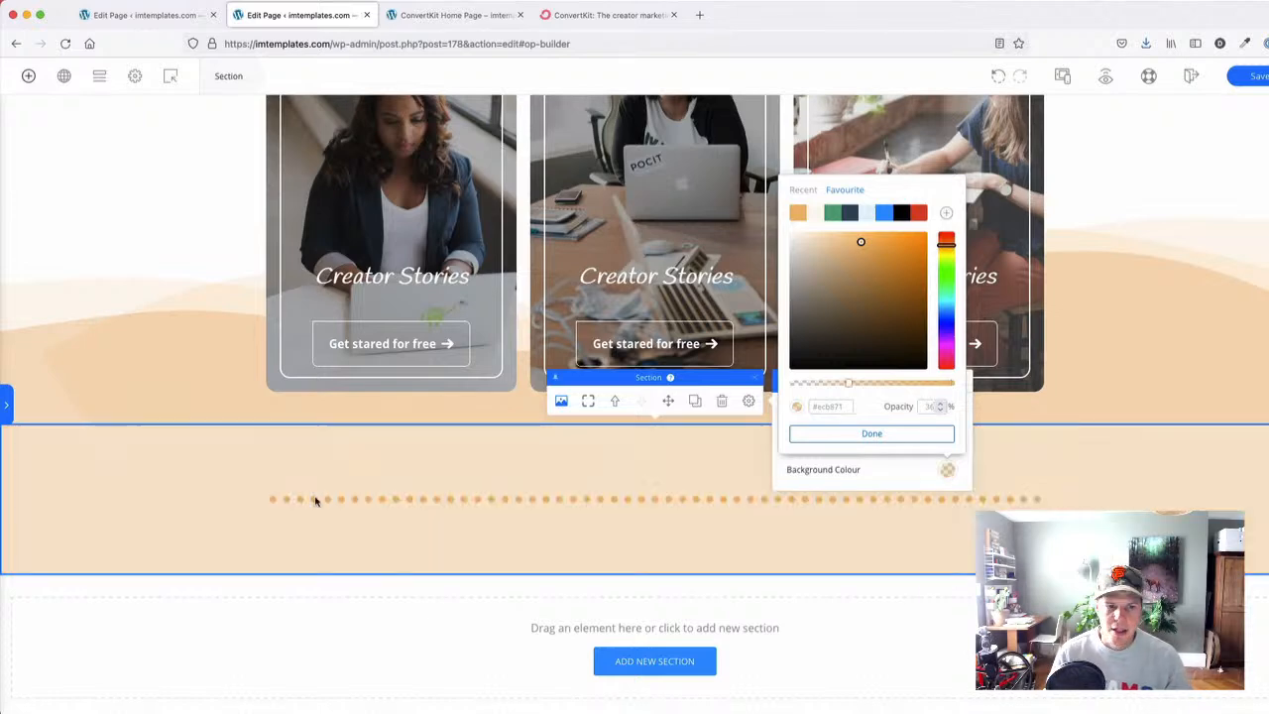
click(152, 622)
scroll(126, 437, up, 1)
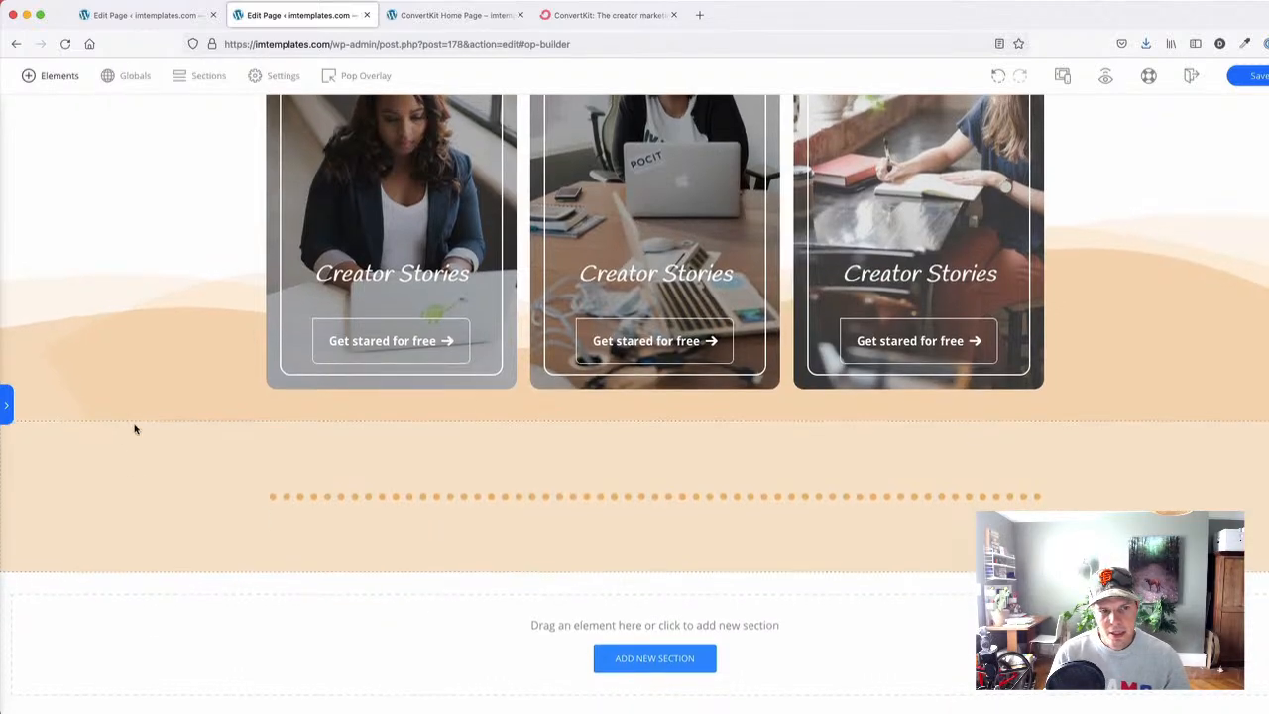
- Set the creator cards section's bottom separator size to 286 px and try its horizontal flip, leaving the flip off
click(159, 393)
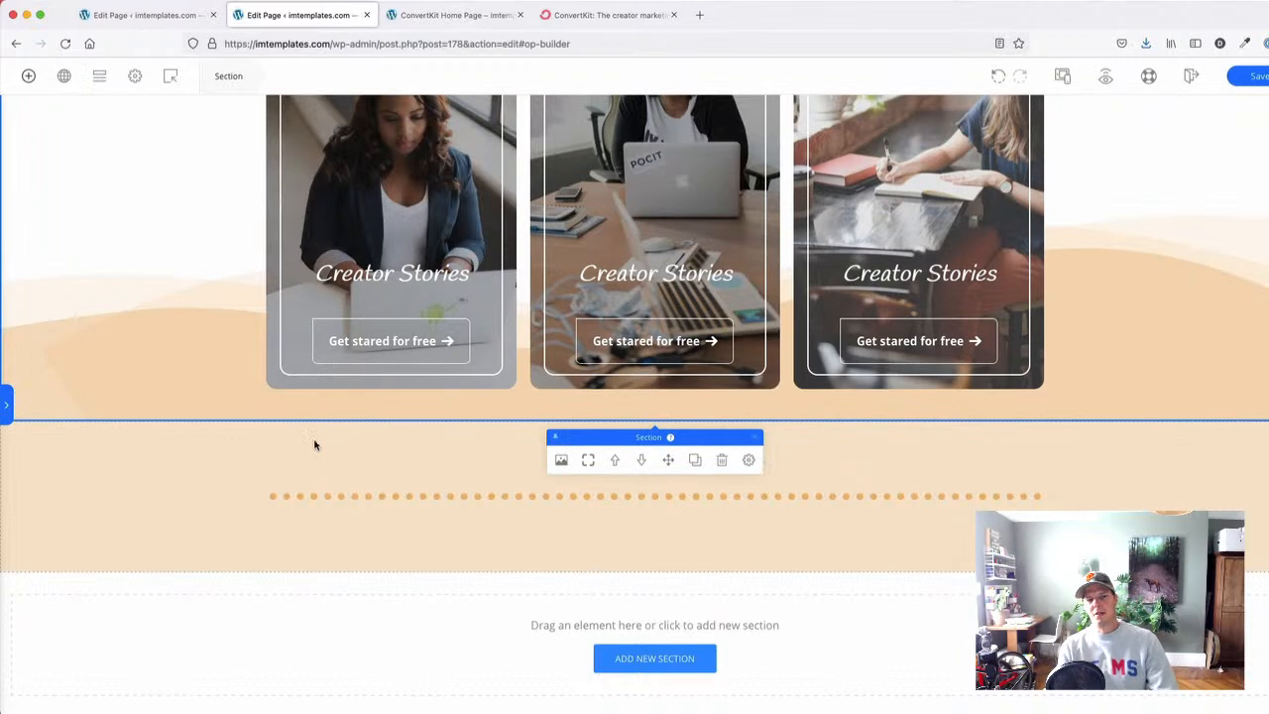
scroll(314, 445, up, 2)
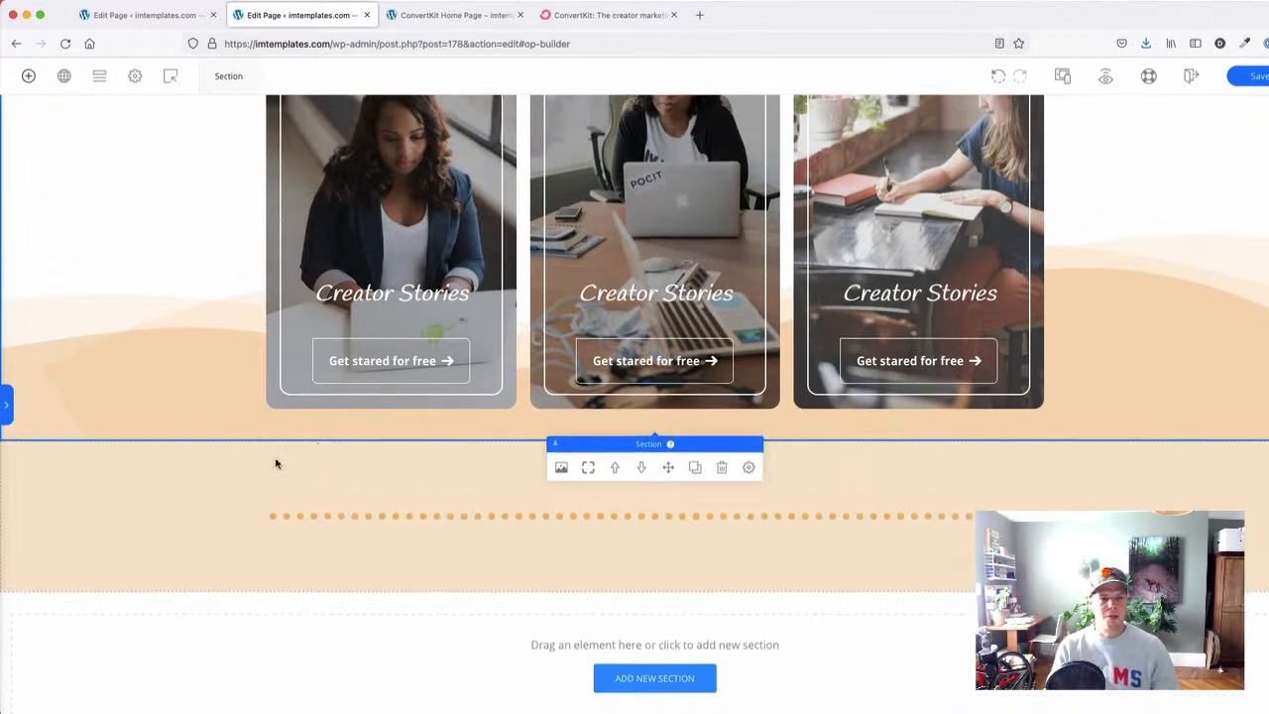
click(207, 420)
click(748, 479)
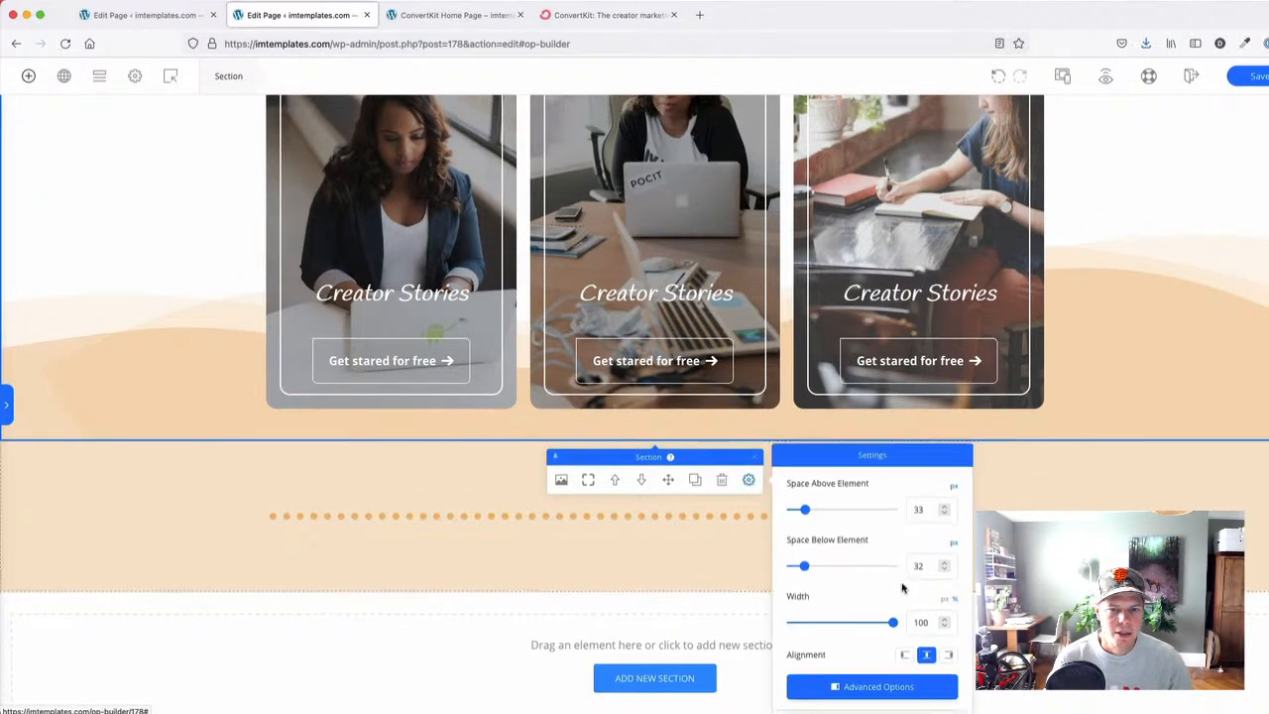
click(892, 682)
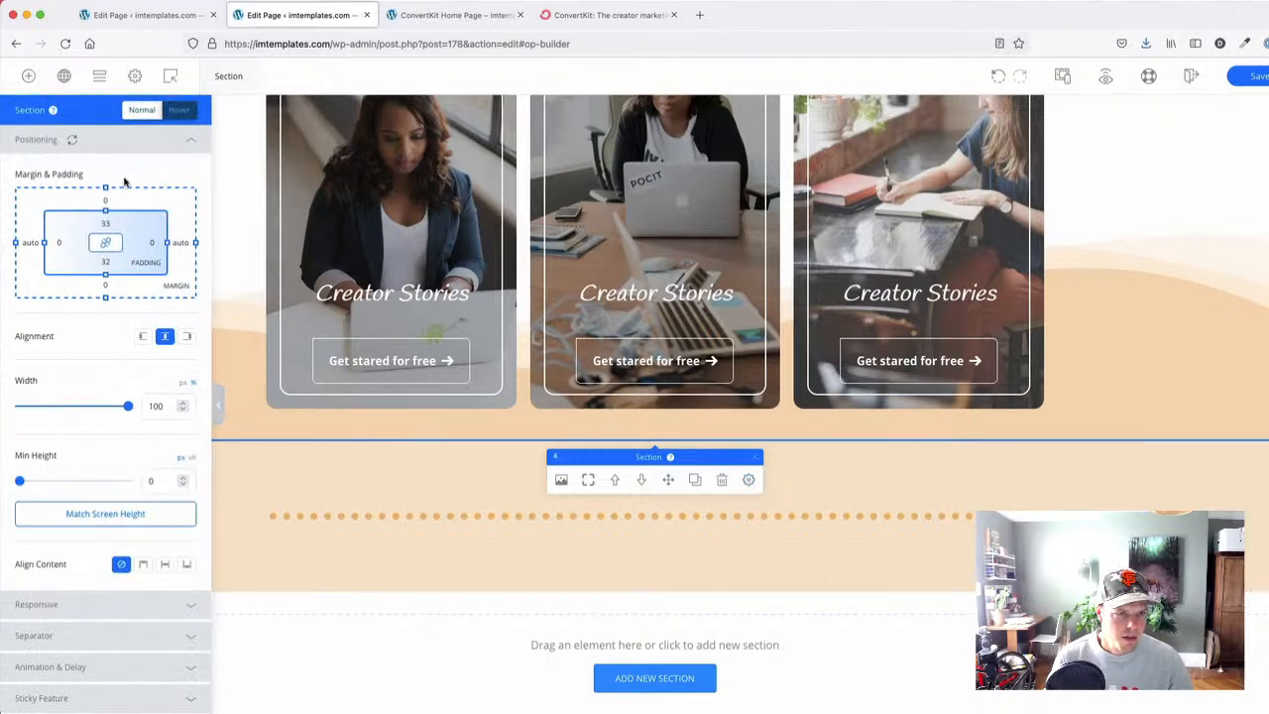
click(96, 636)
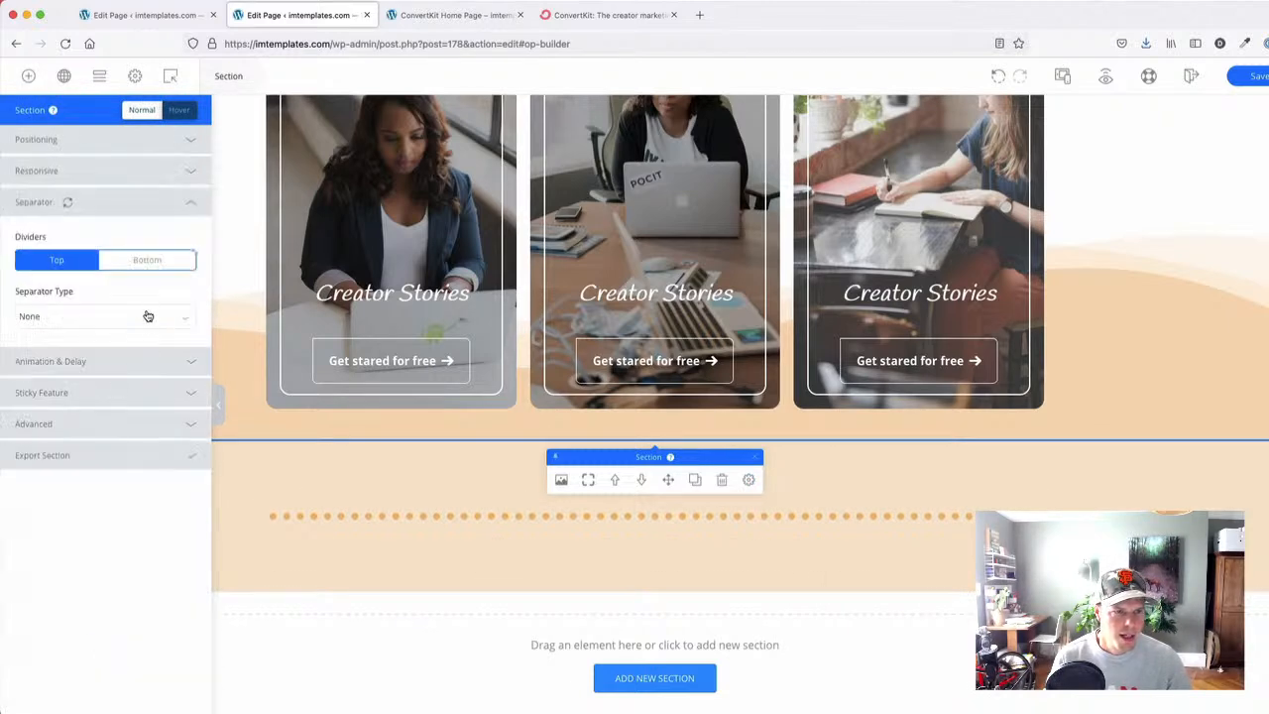
click(149, 260)
mouse_move(90, 442)
mouse_down()
mouse_move(143, 448)
mouse_move(36, 450)
mouse_move(83, 448)
mouse_up()
click(166, 496)
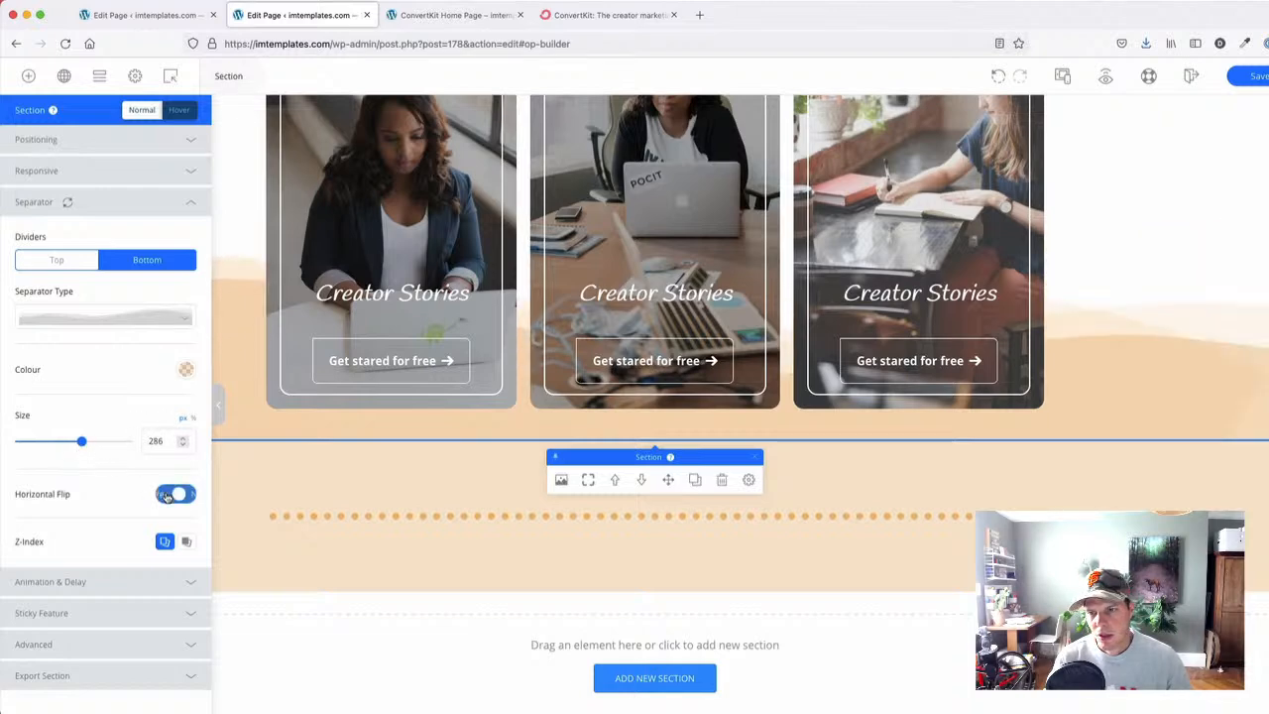
click(166, 496)
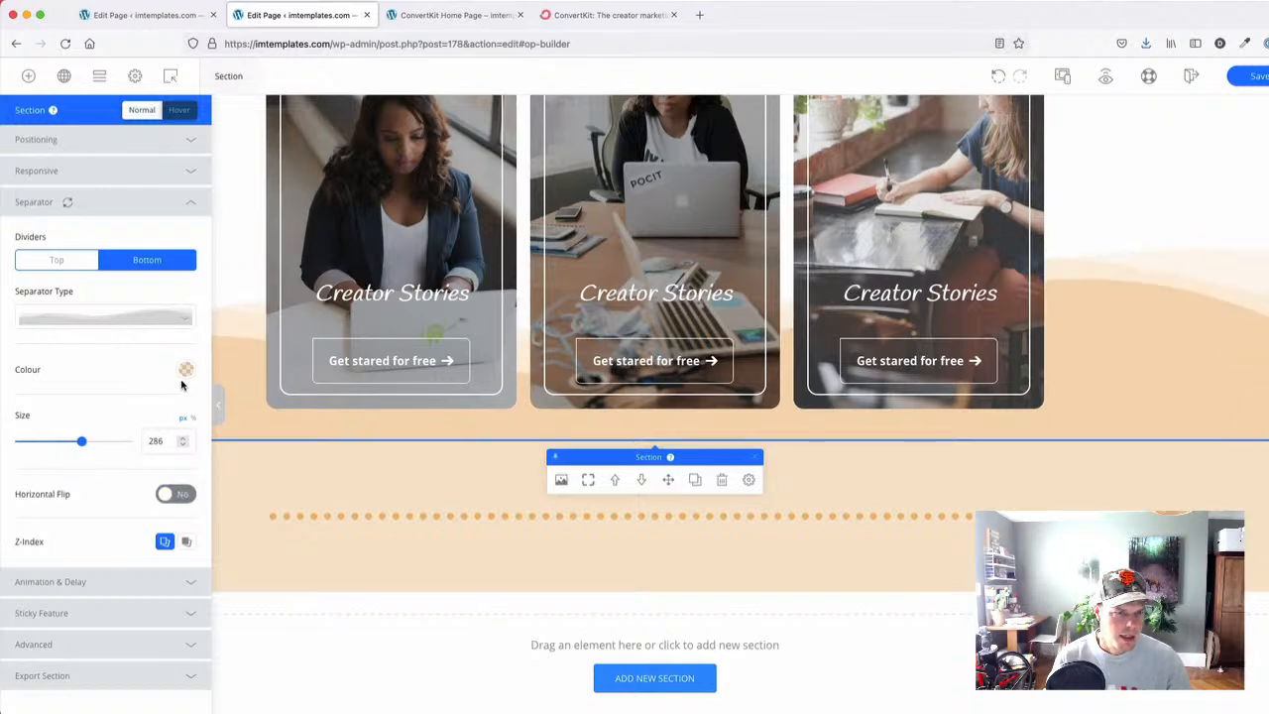
- Set the dotted-line section's background colour opacity to 43%
click(230, 474)
click(561, 417)
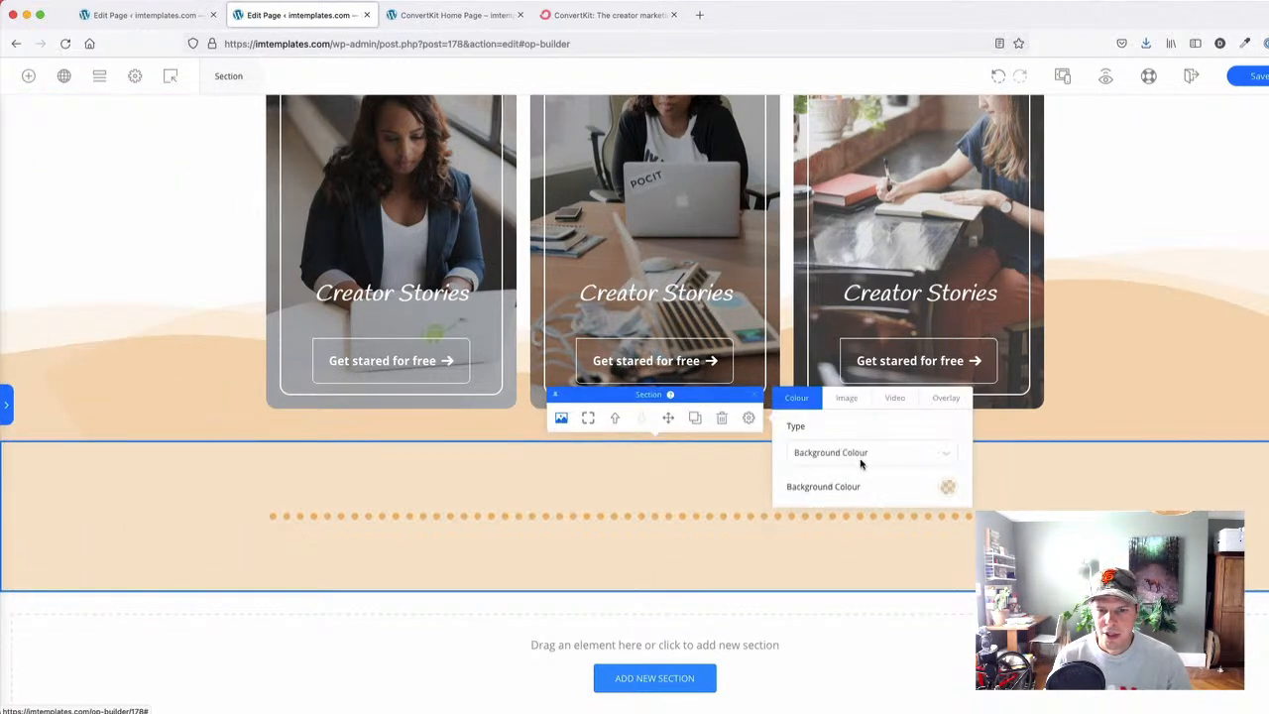
click(948, 485)
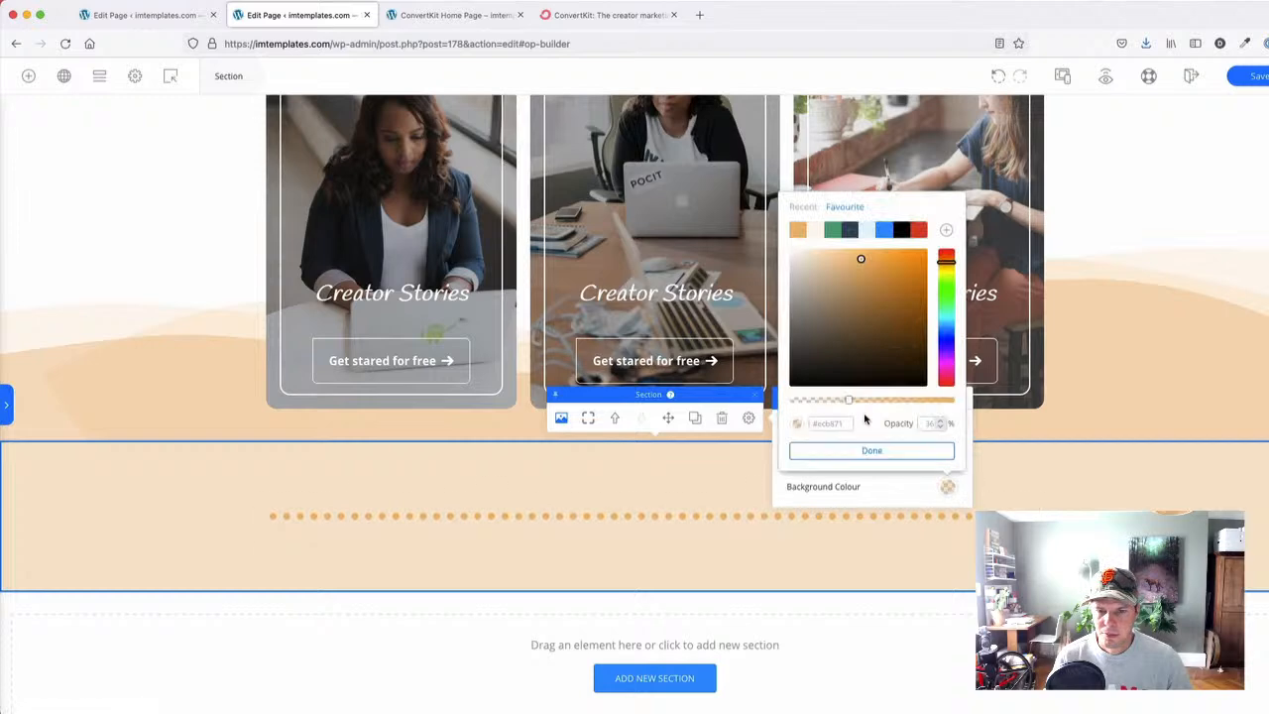
drag(847, 399, 859, 401)
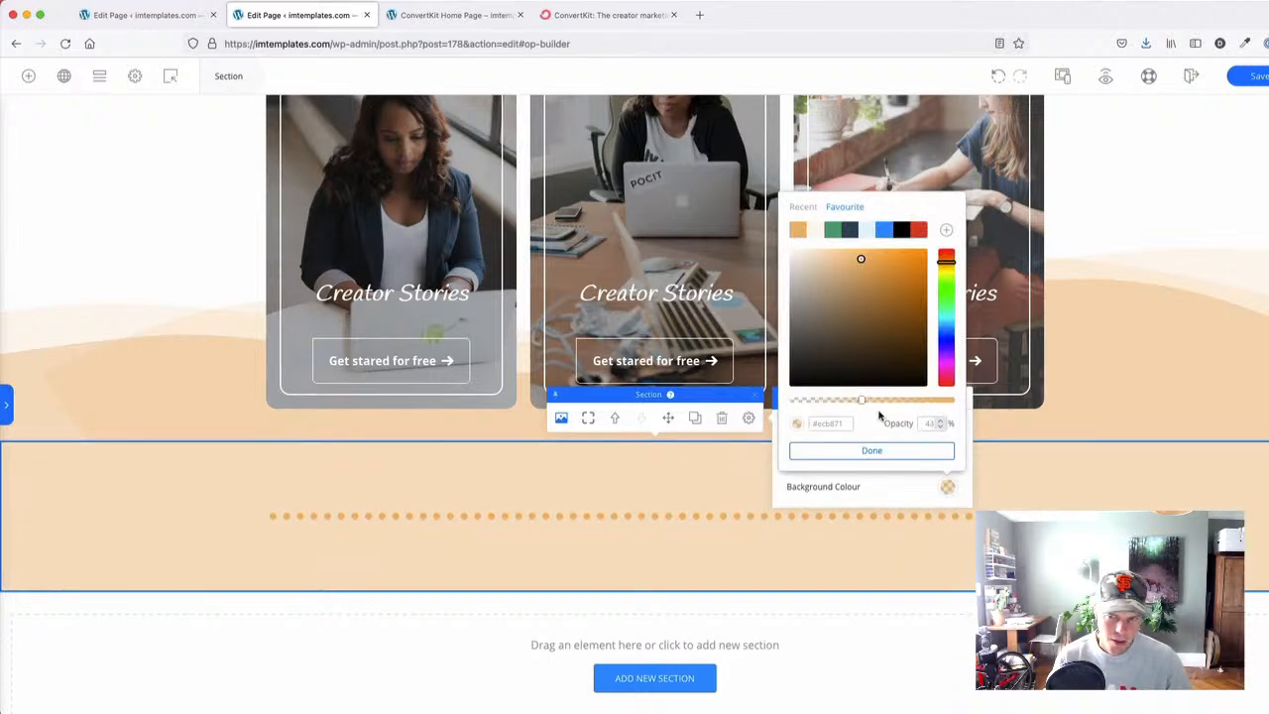
click(1166, 390)
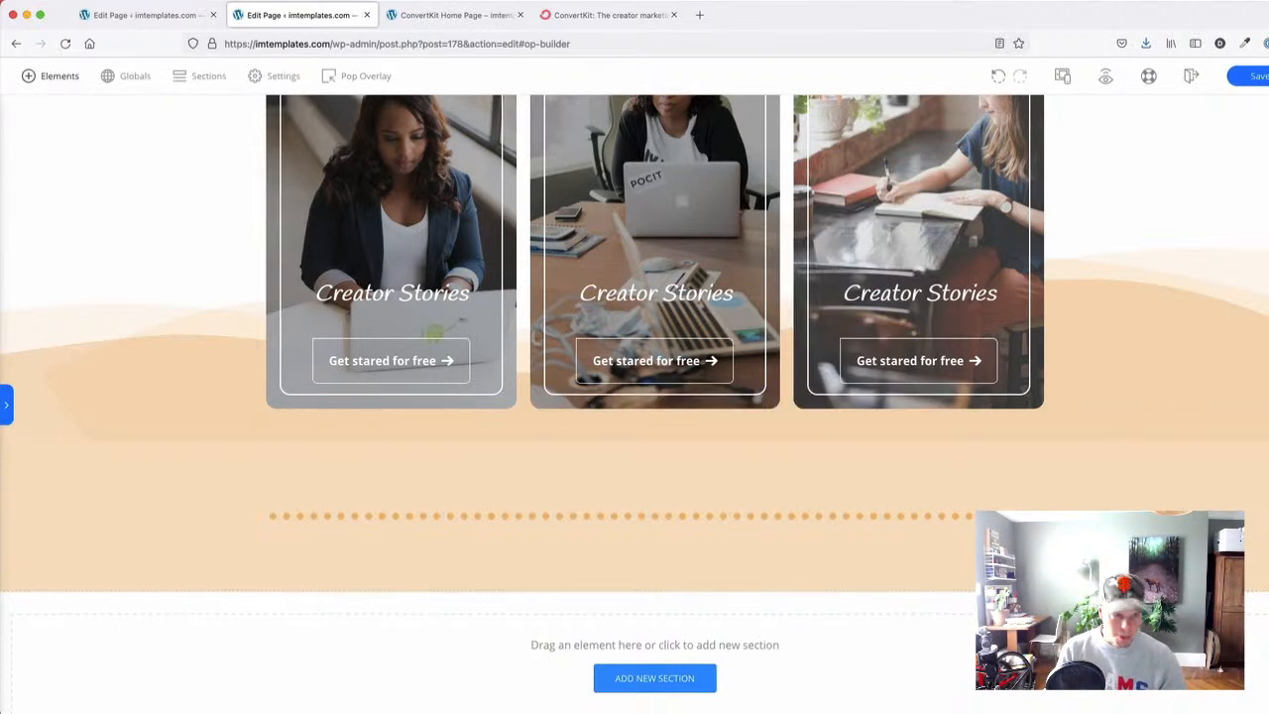
scroll(278, 466, down, 1)
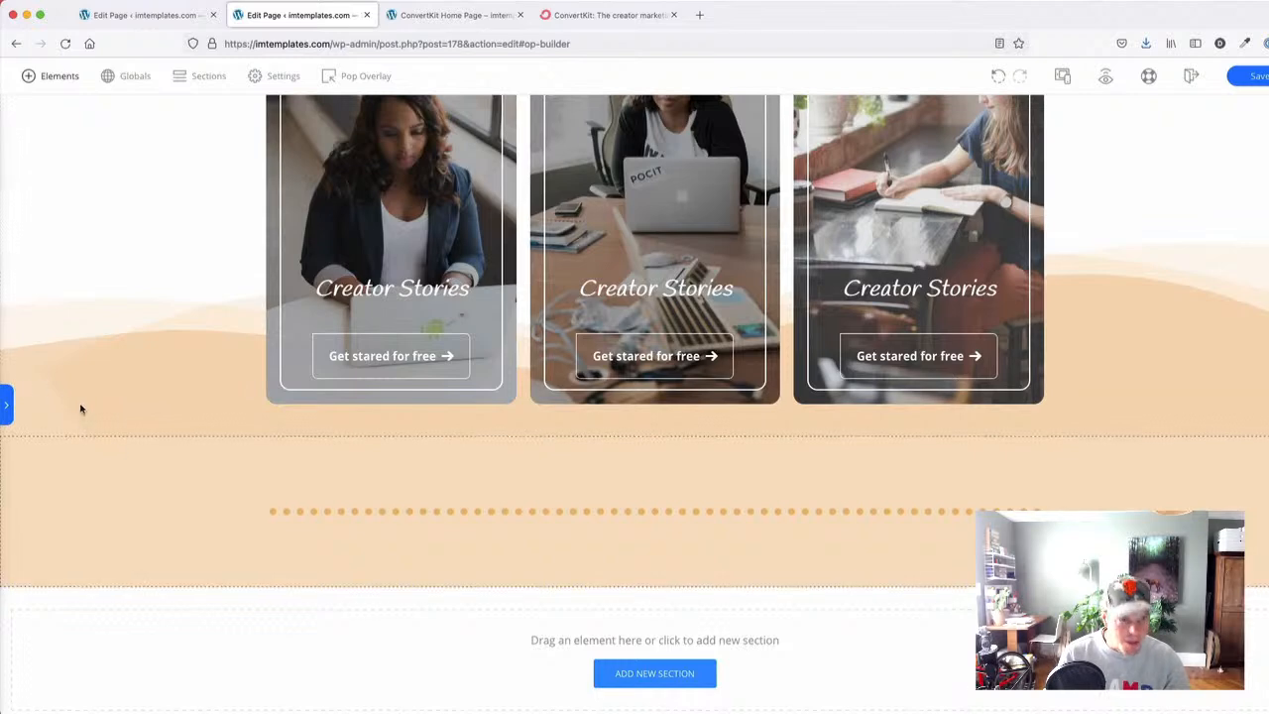
- Compare the transition below the creator cards with the original ConvertKit page and close the ConvertKit Home Page preview tab
scroll(70, 396, down, 1)
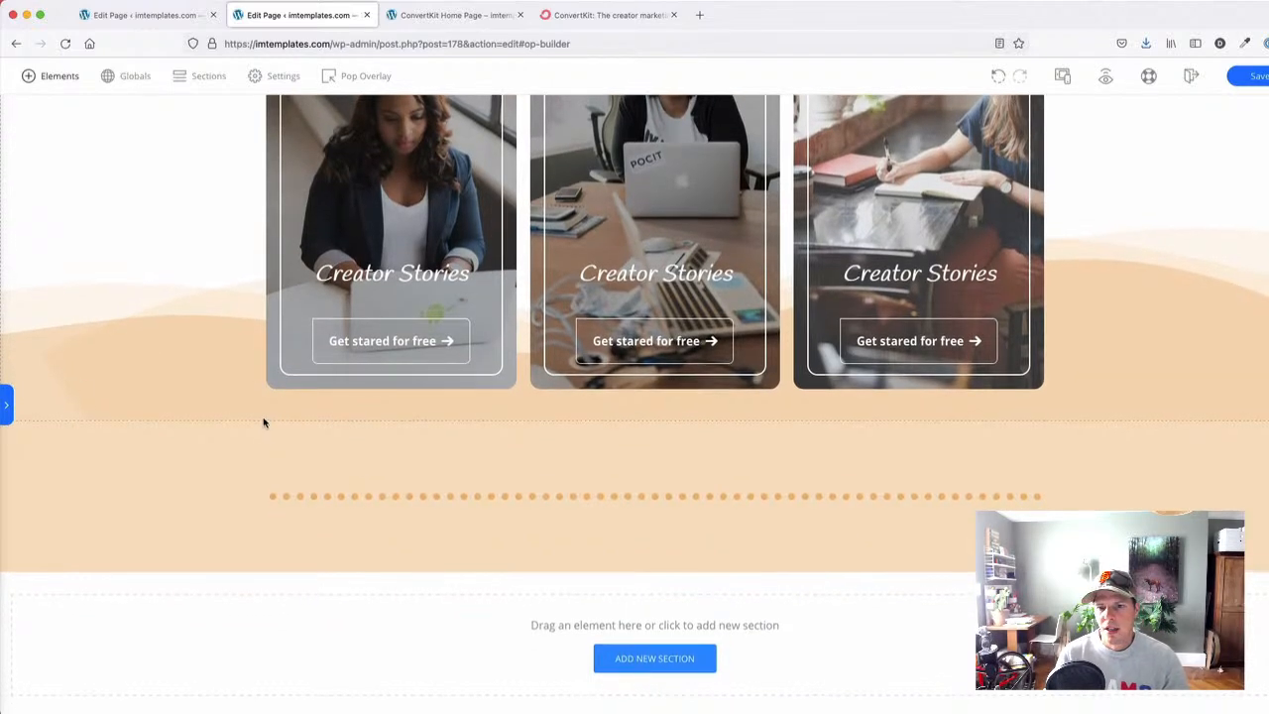
click(1131, 493)
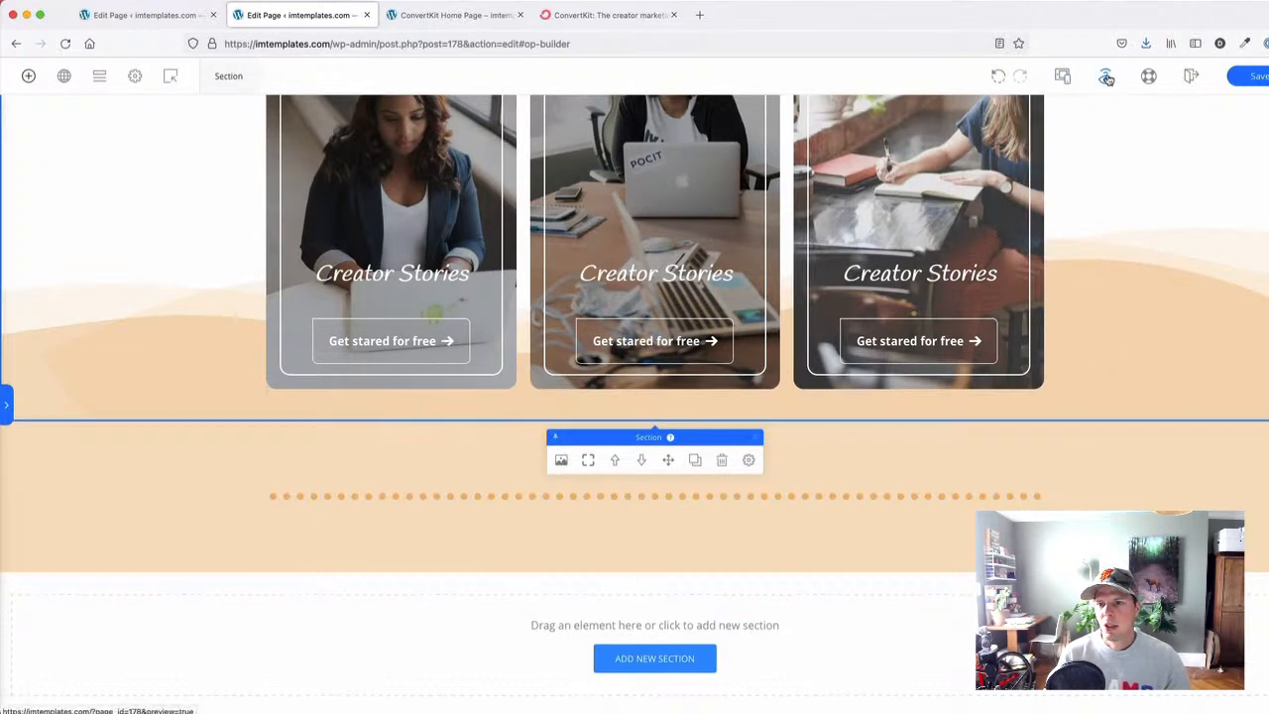
scroll(1114, 165, down, 1)
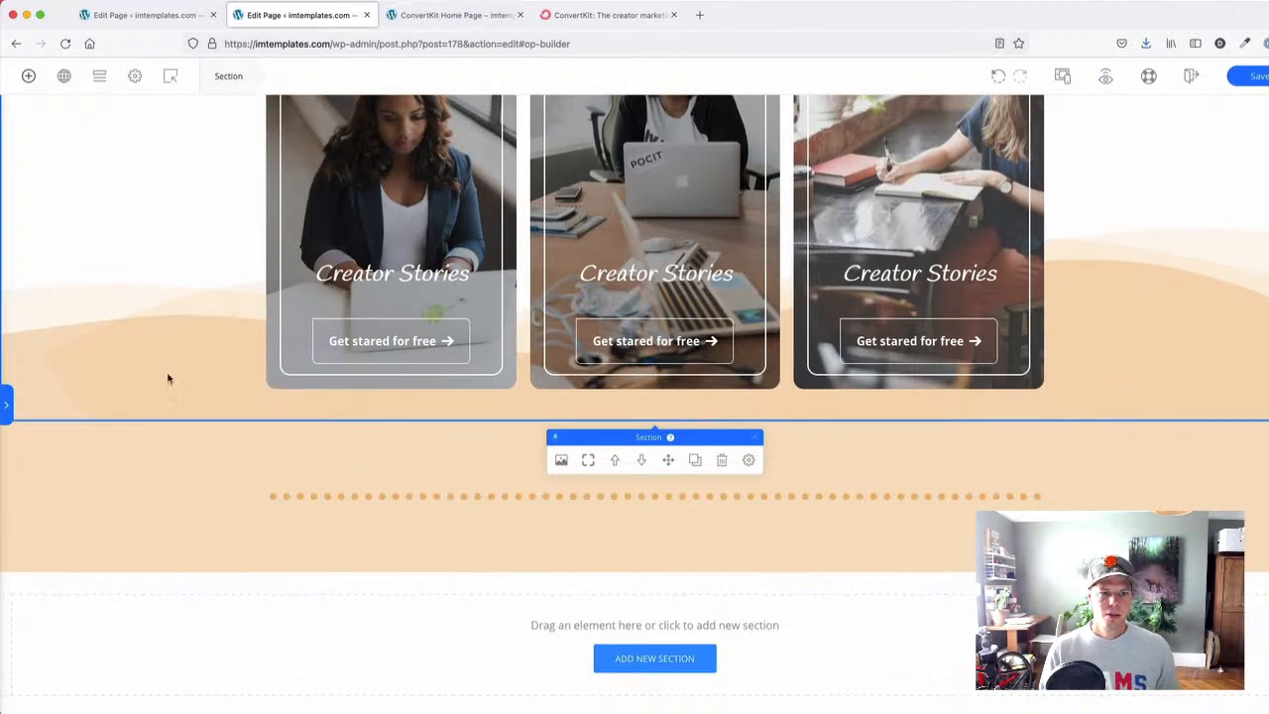
click(569, 14)
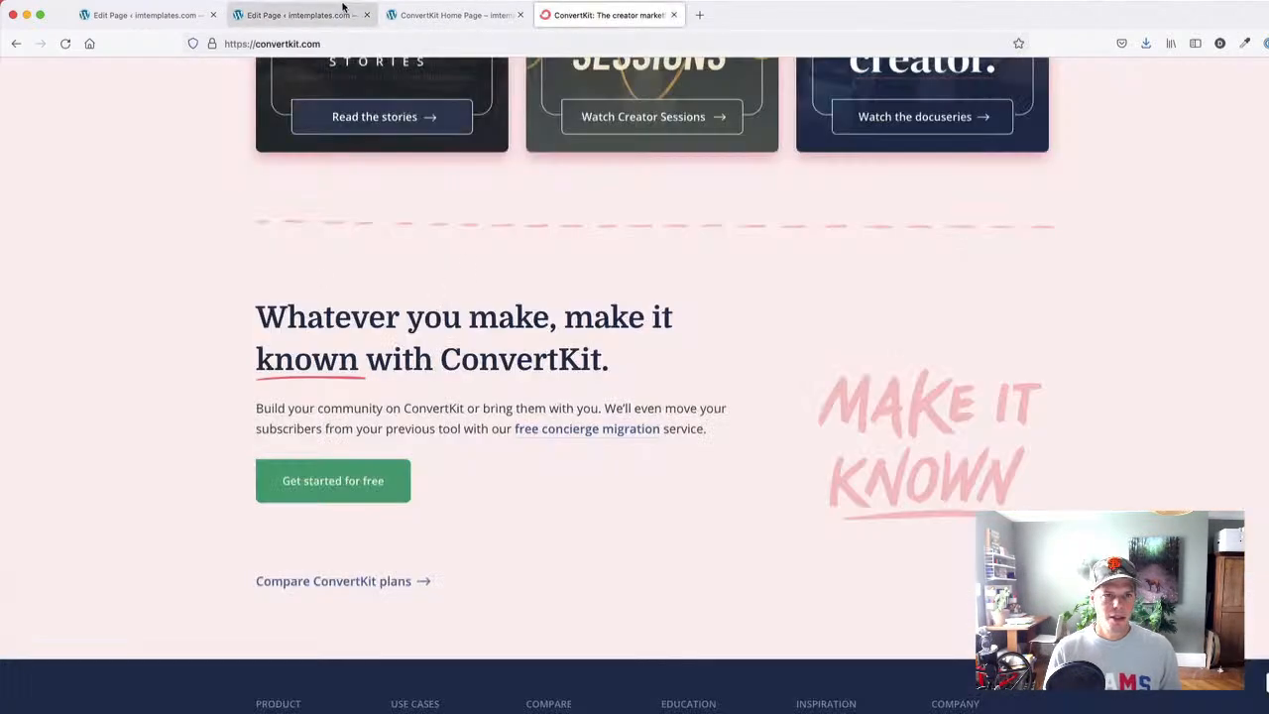
click(448, 15)
click(320, 8)
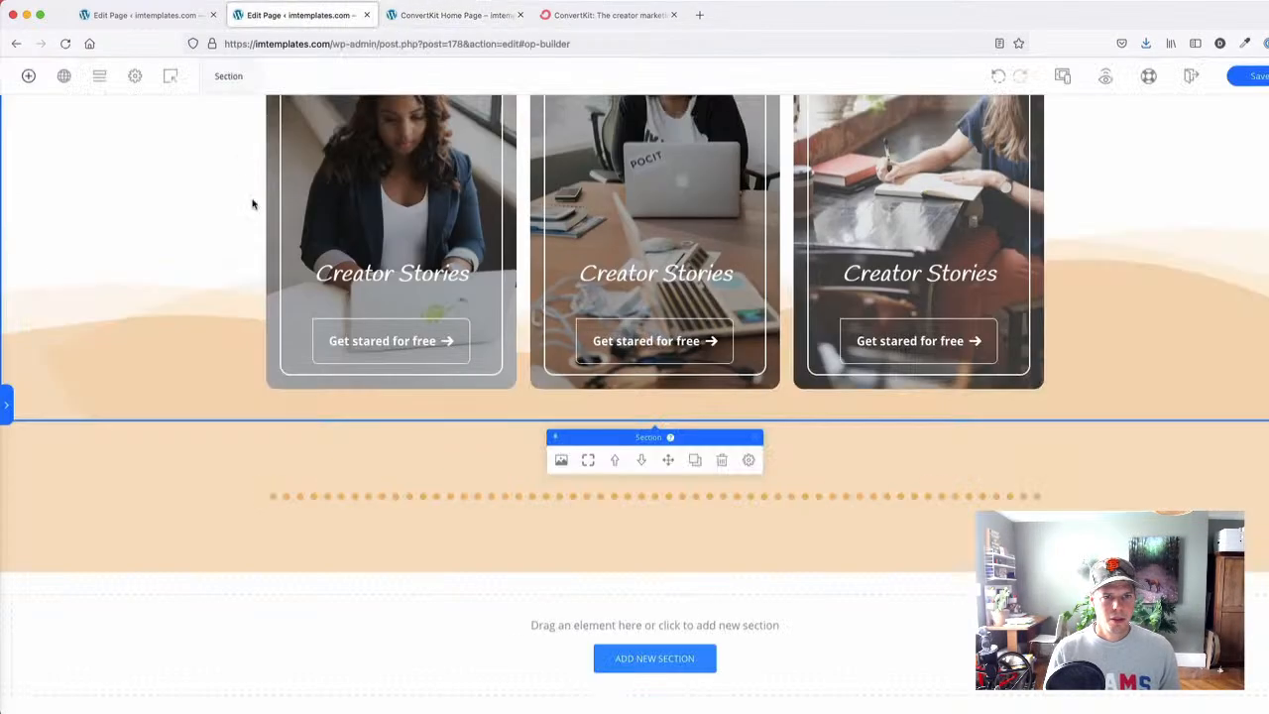
click(528, 15)
click(519, 15)
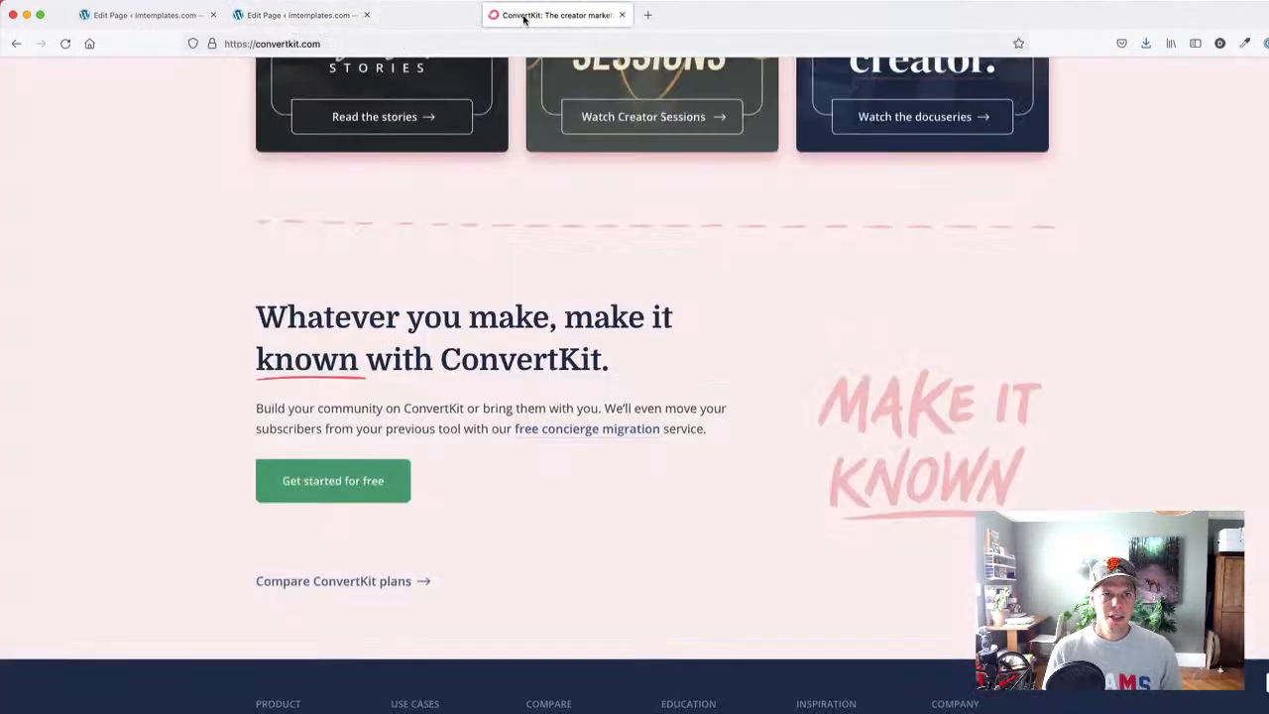
click(288, 15)
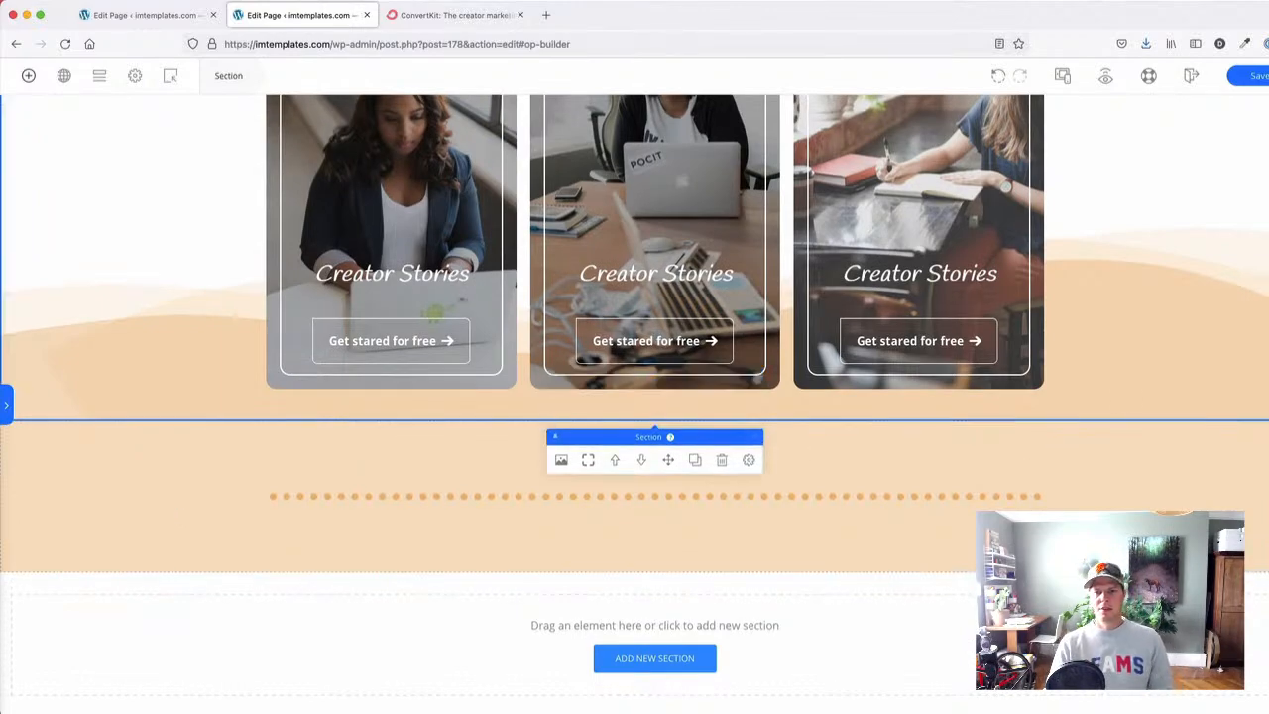
scroll(141, 331, up, 3)
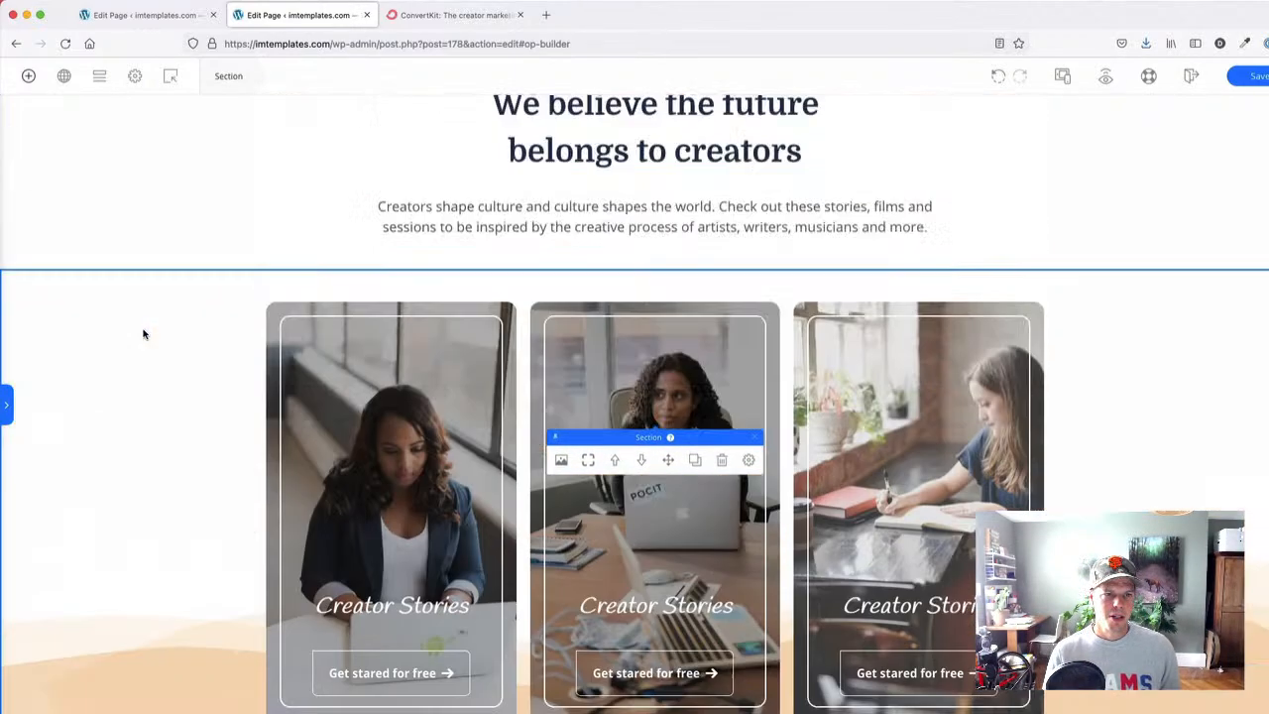
scroll(143, 329, down, 3)
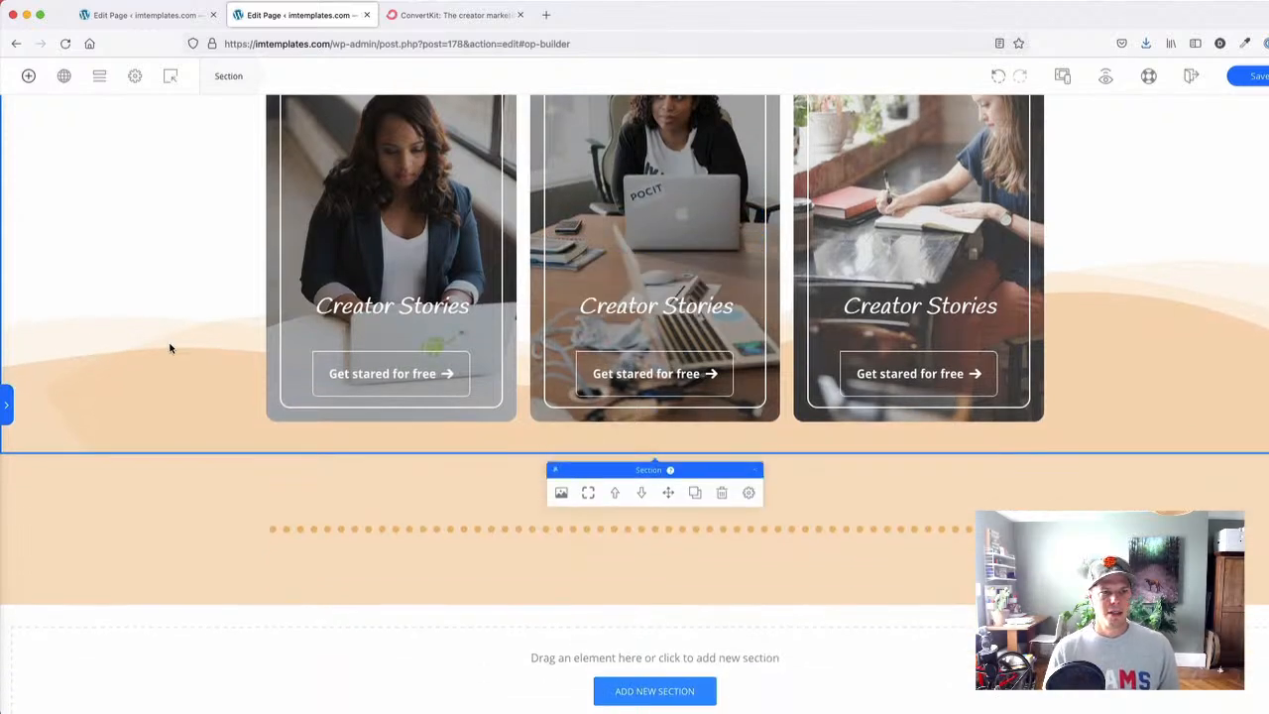
- Increase the size of the creator cards section's bottom separator to 447 px
click(749, 493)
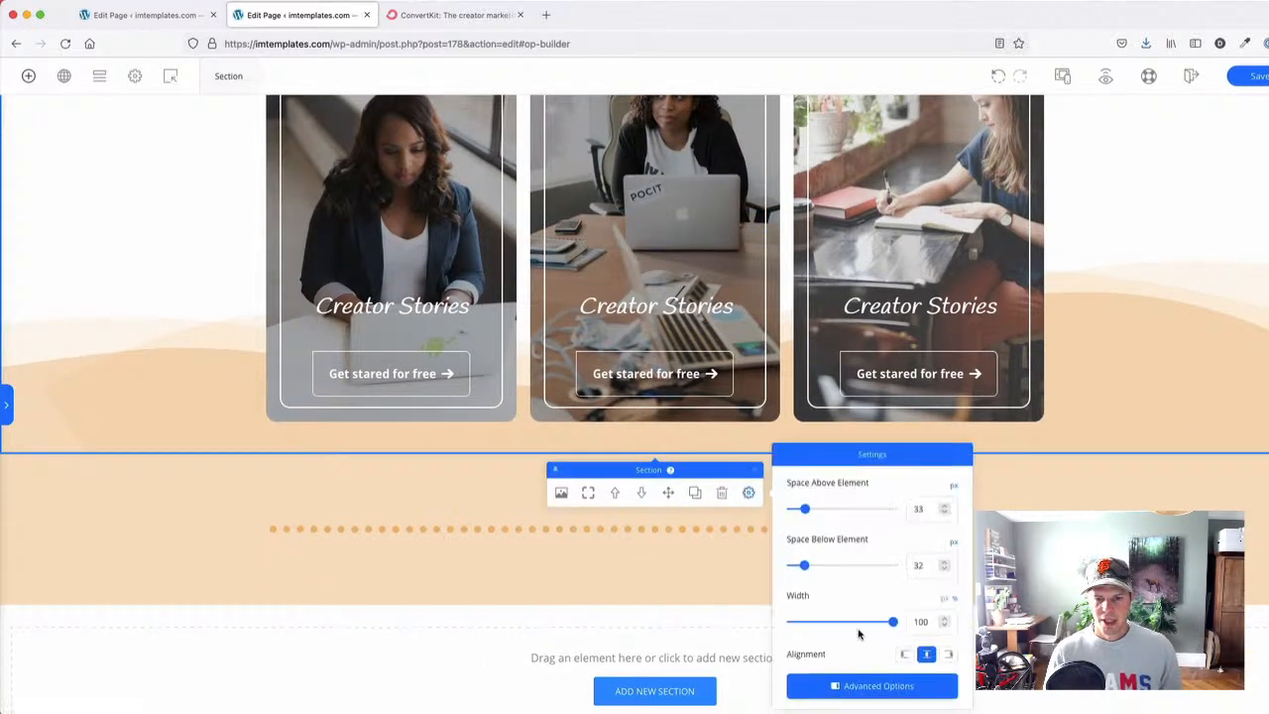
click(860, 686)
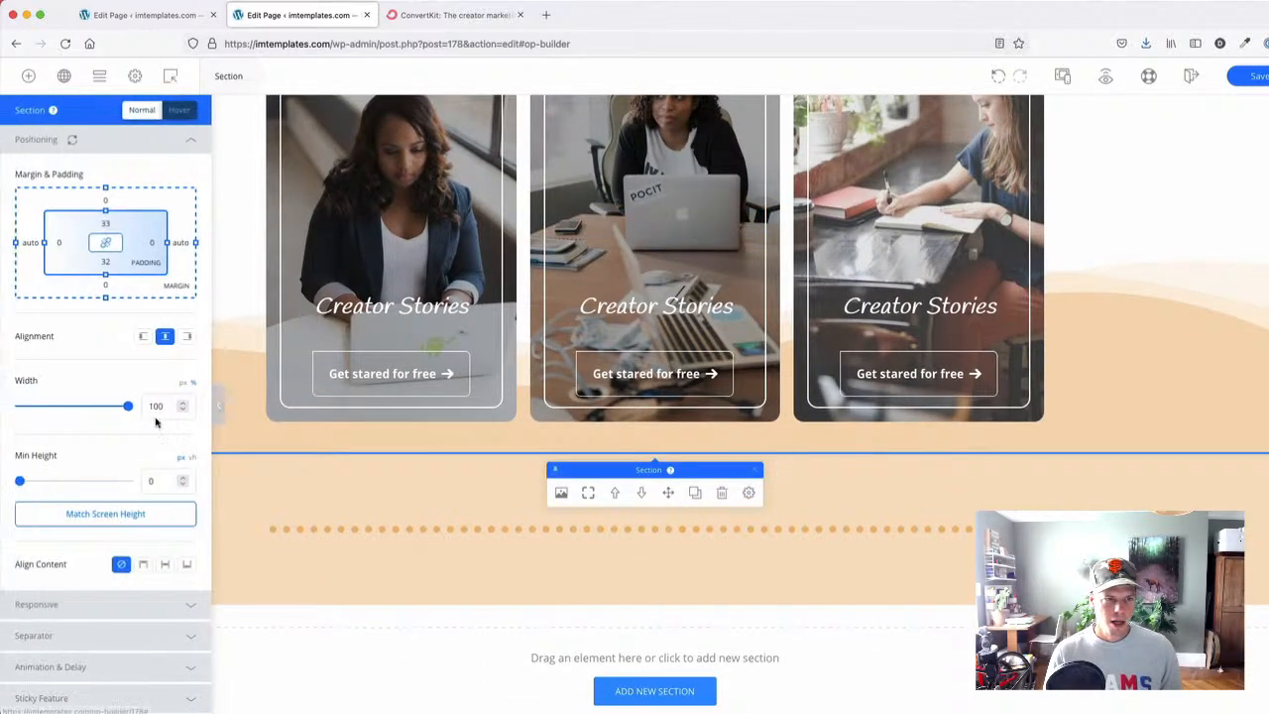
click(118, 637)
click(149, 260)
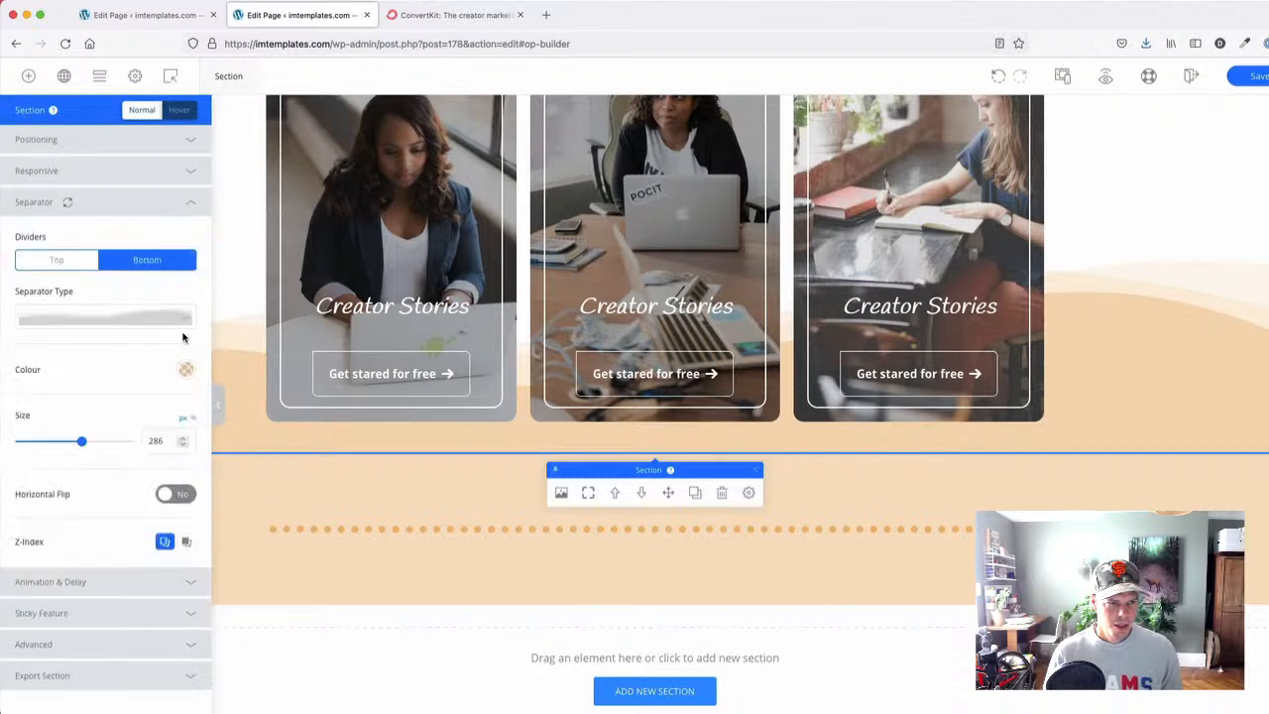
drag(83, 443, 116, 452)
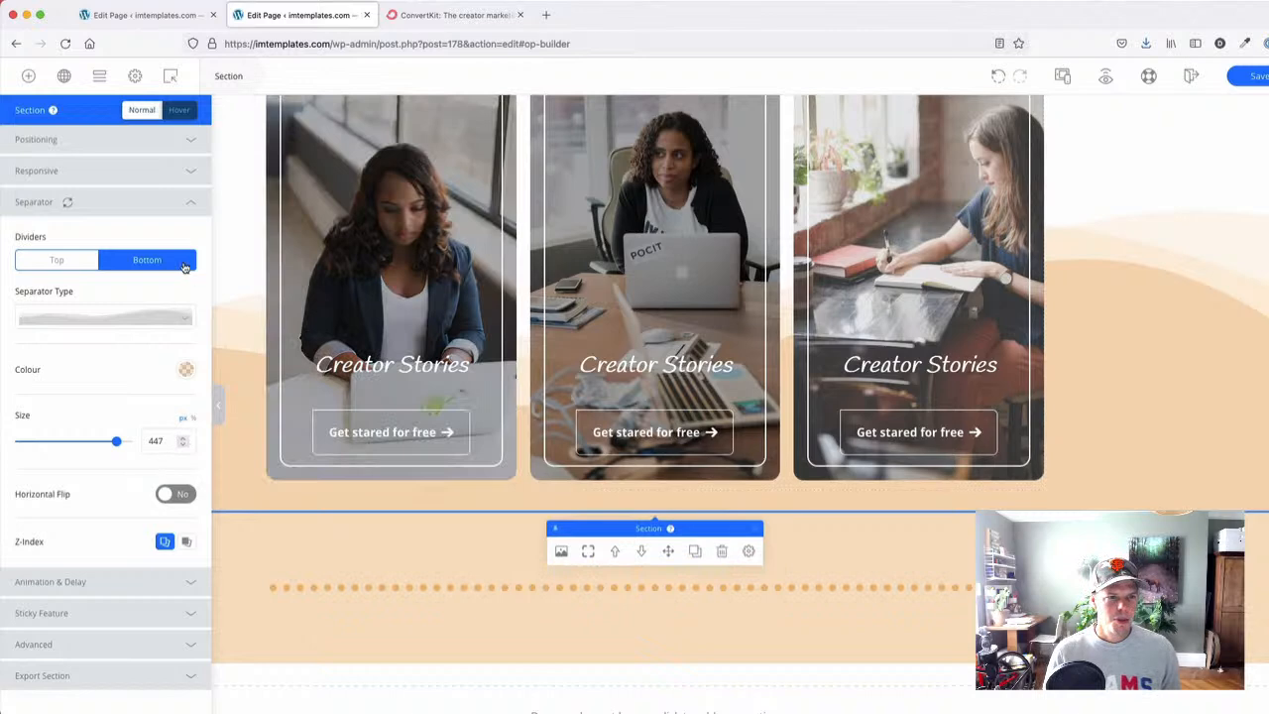
click(215, 399)
scroll(204, 330, down, 2)
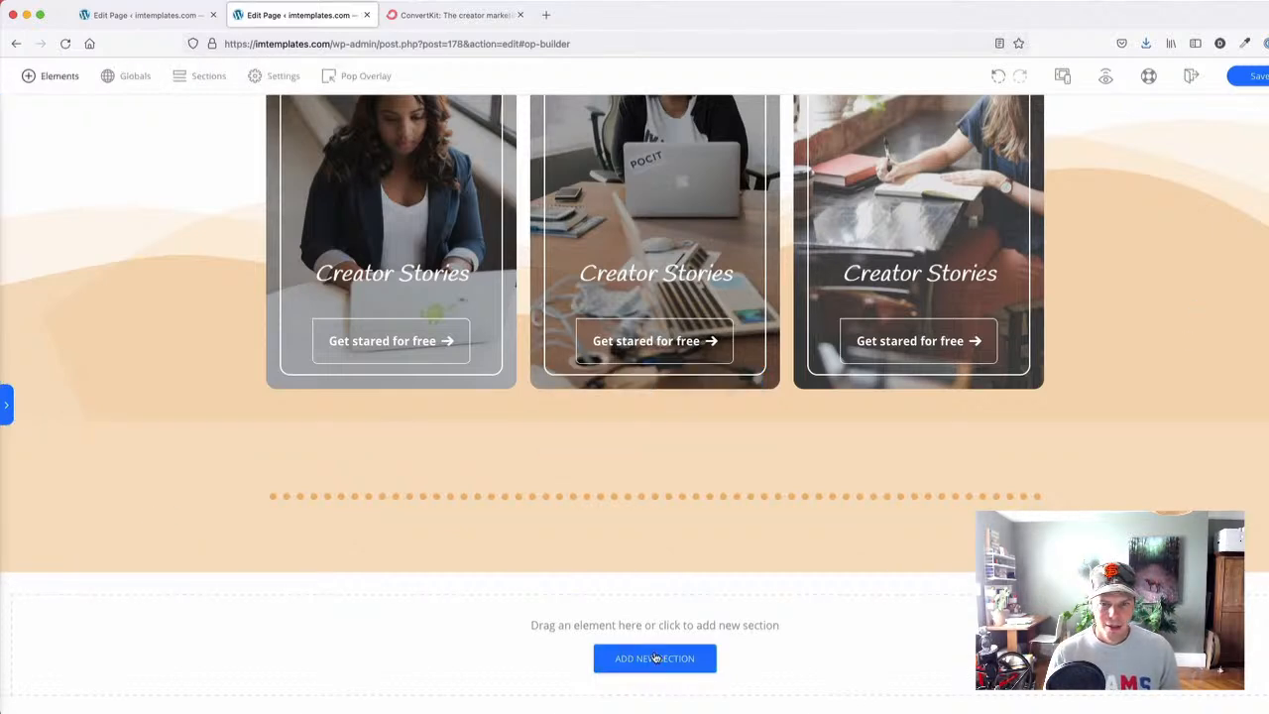
- Sample the orange of the wavy separator just above the dotted-line section with the page colour picker
click(1244, 43)
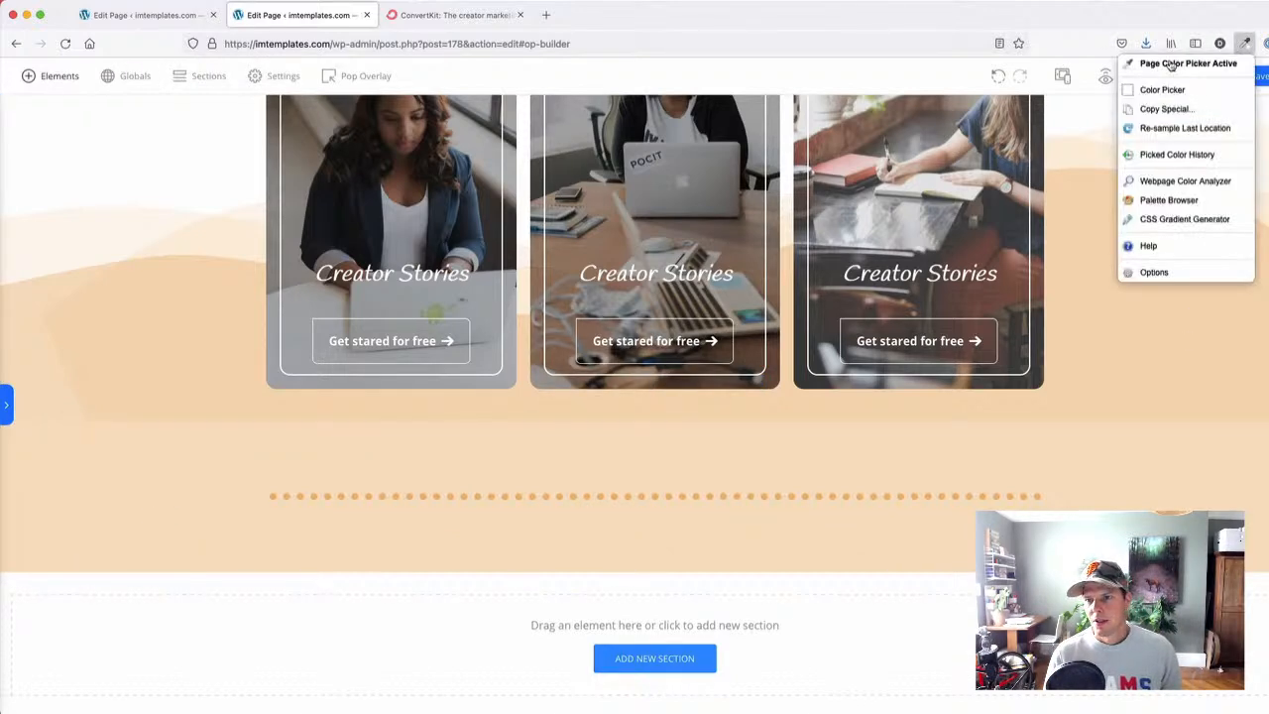
click(1221, 65)
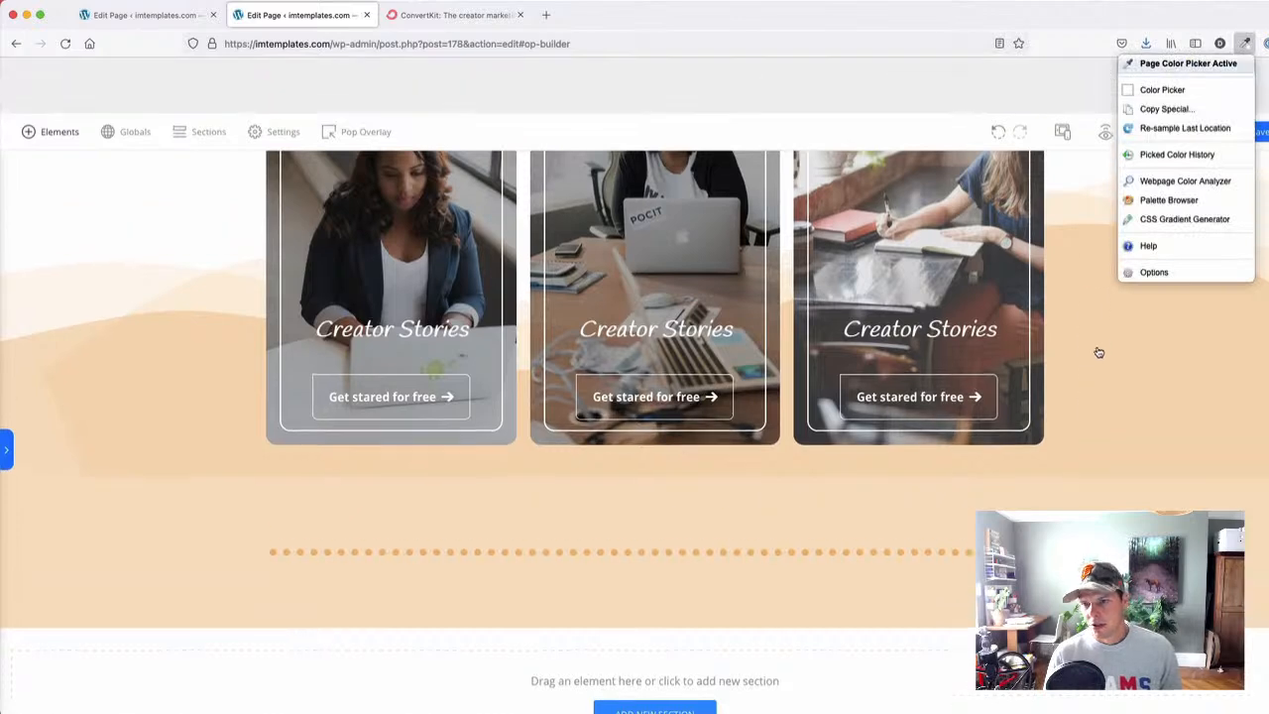
click(1087, 470)
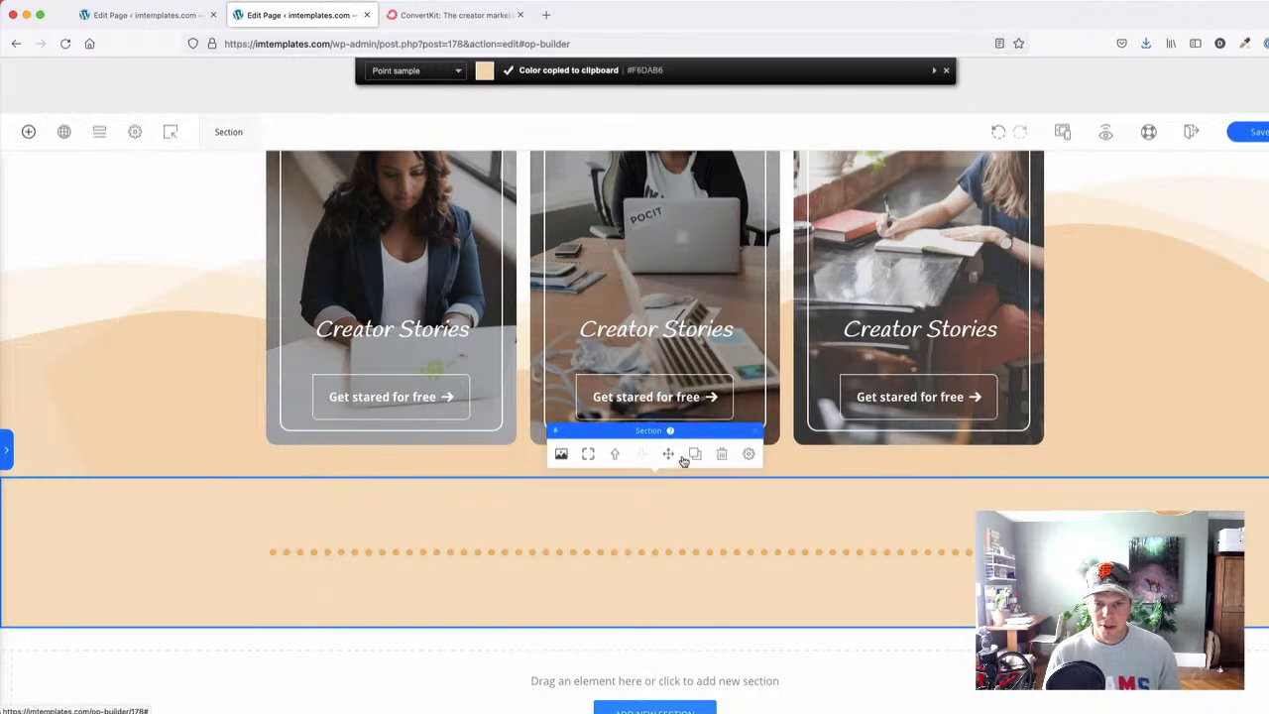
- Set the dotted-line section's background to the sampled colour #F6DAB6 and raise its opacity to full
click(644, 455)
click(948, 467)
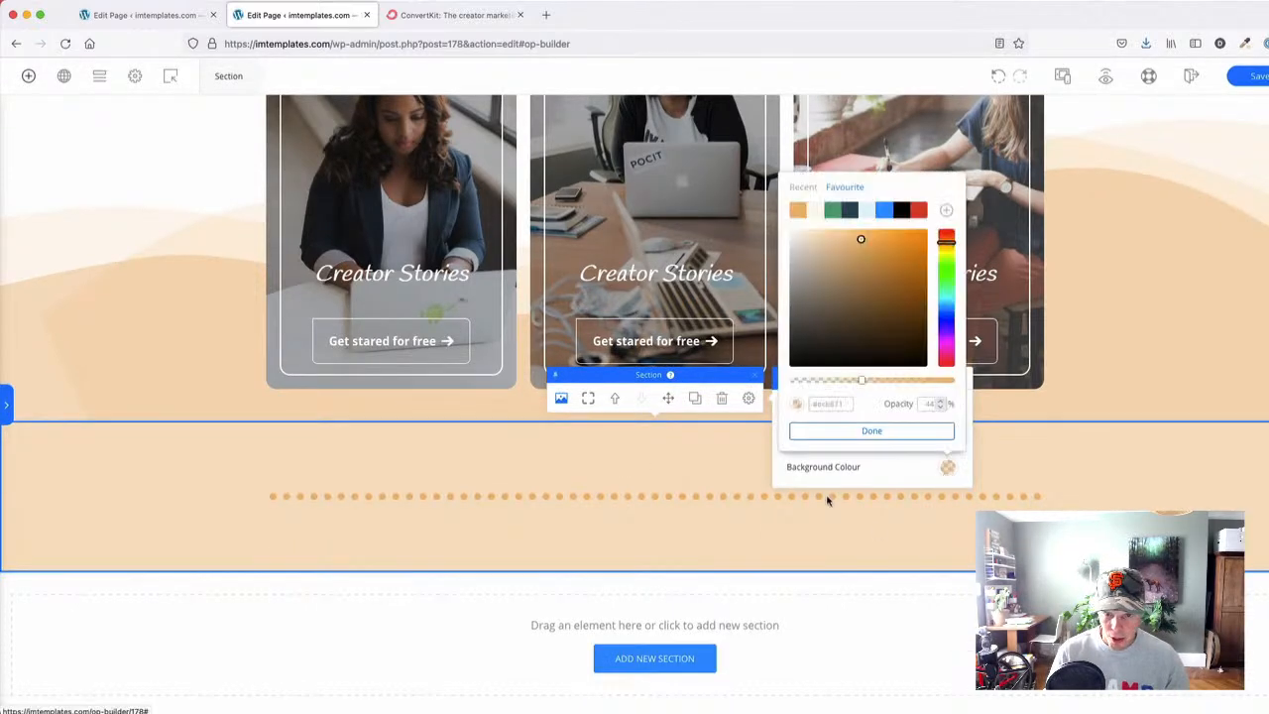
click(858, 430)
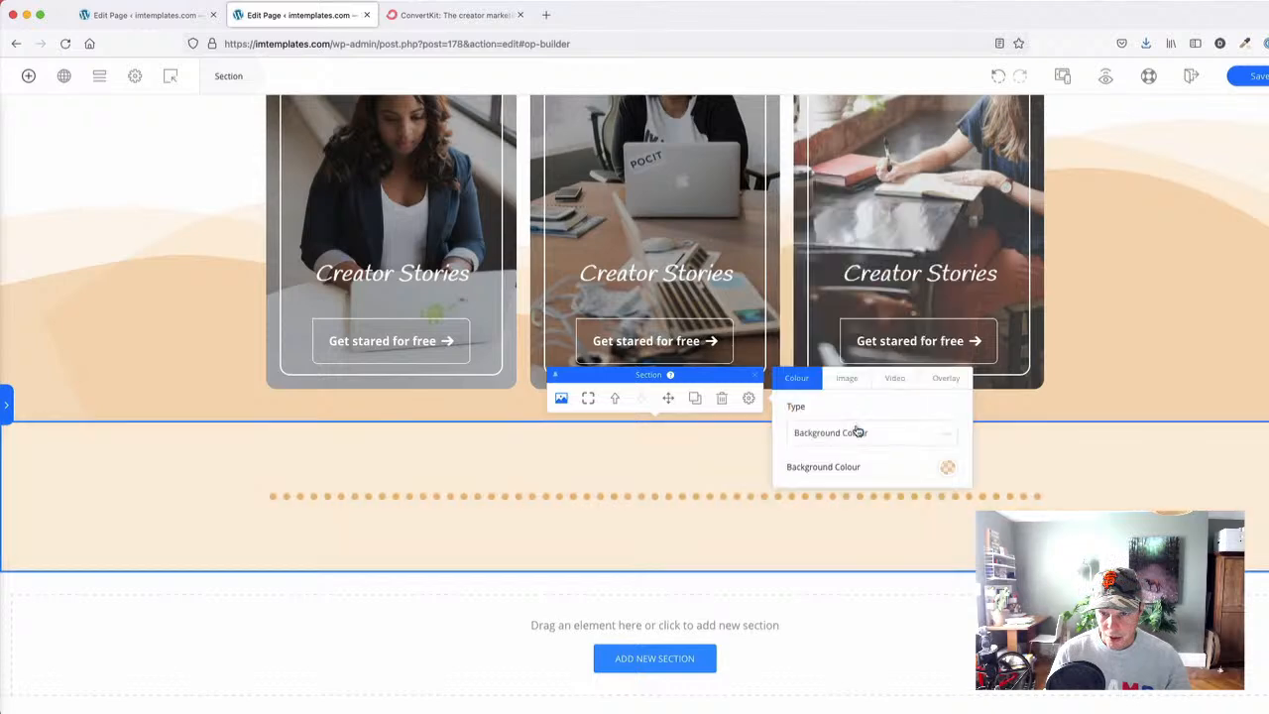
click(948, 468)
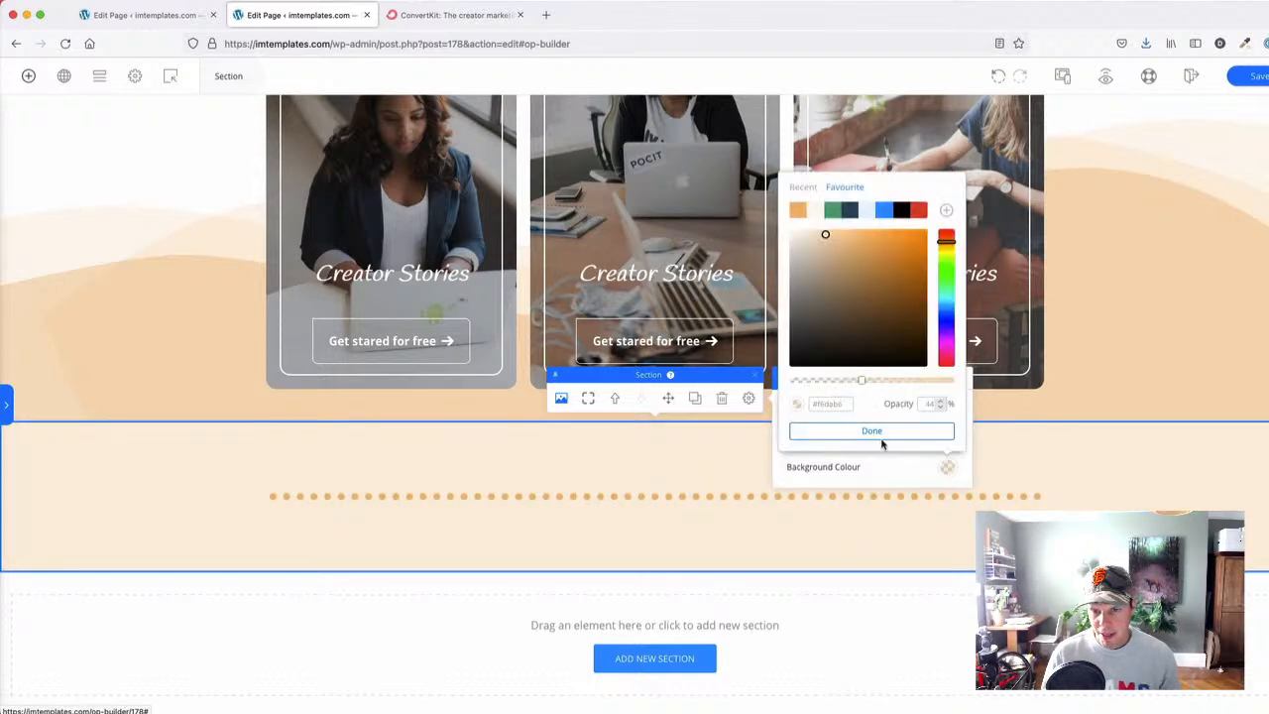
click(949, 380)
click(1029, 493)
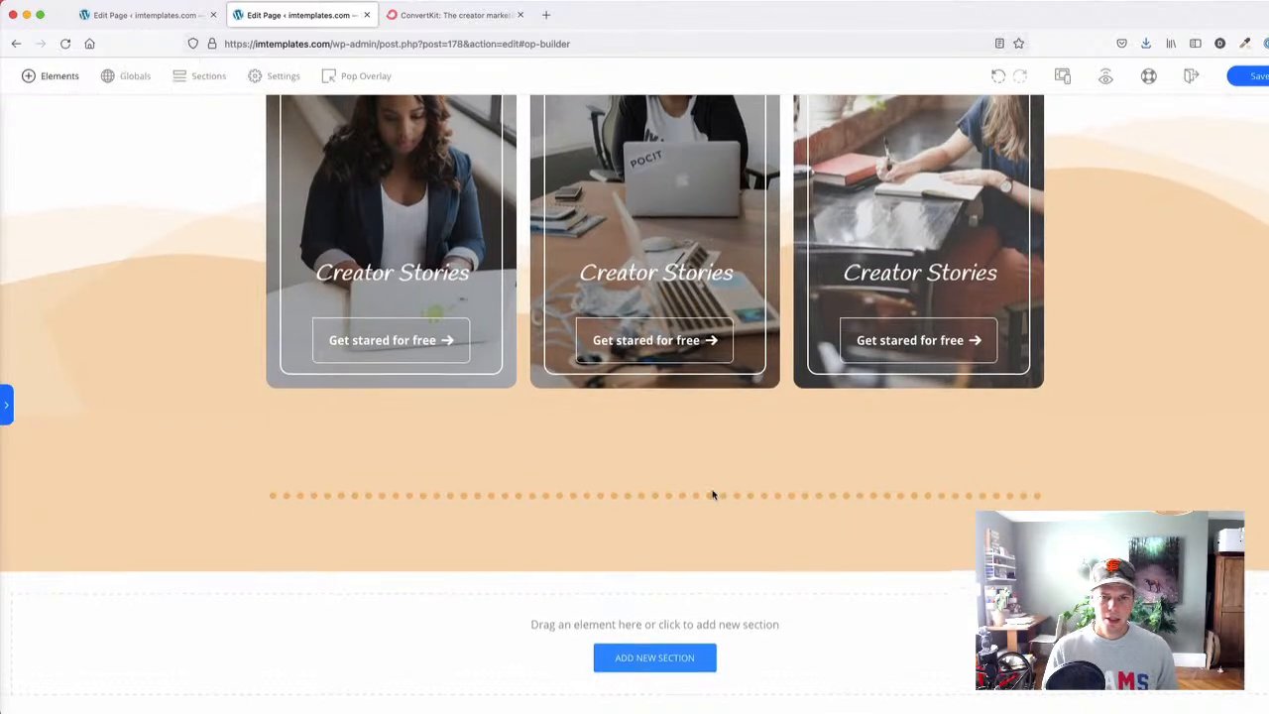
- Check the dashed-line area on the original ConvertKit page and save the page being built
click(714, 496)
click(480, 15)
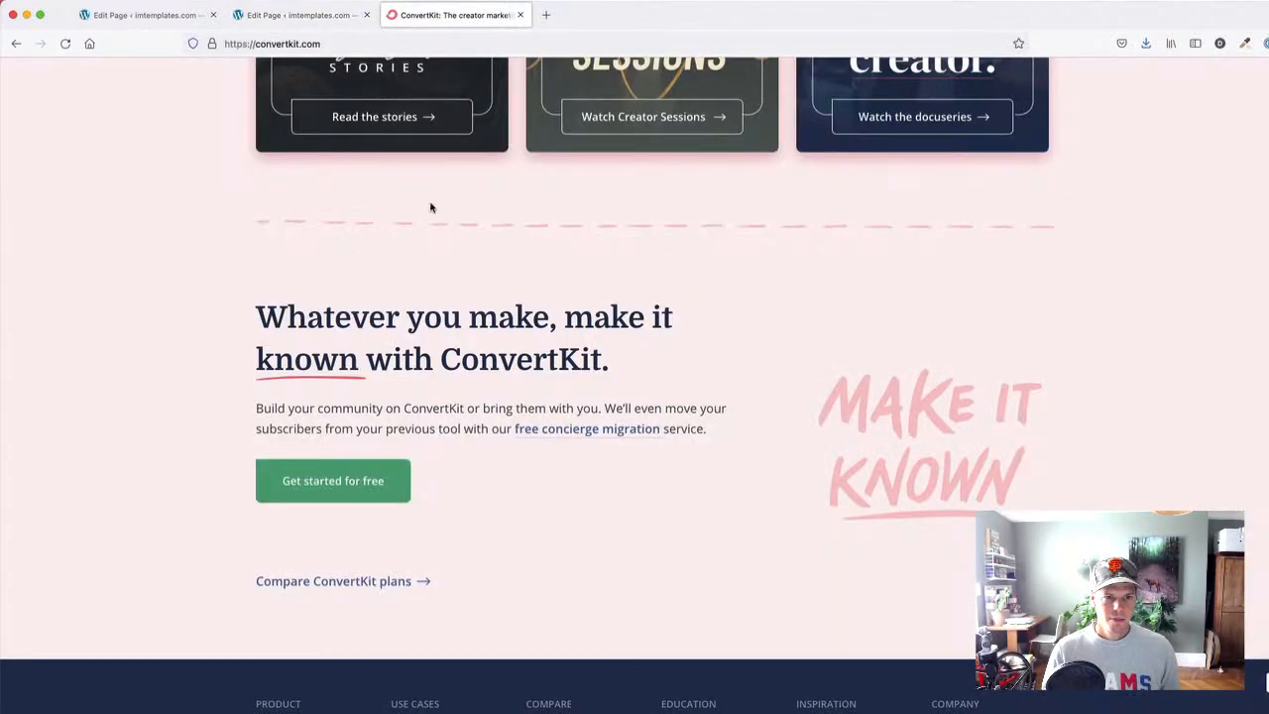
click(297, 15)
scroll(359, 244, up, 5)
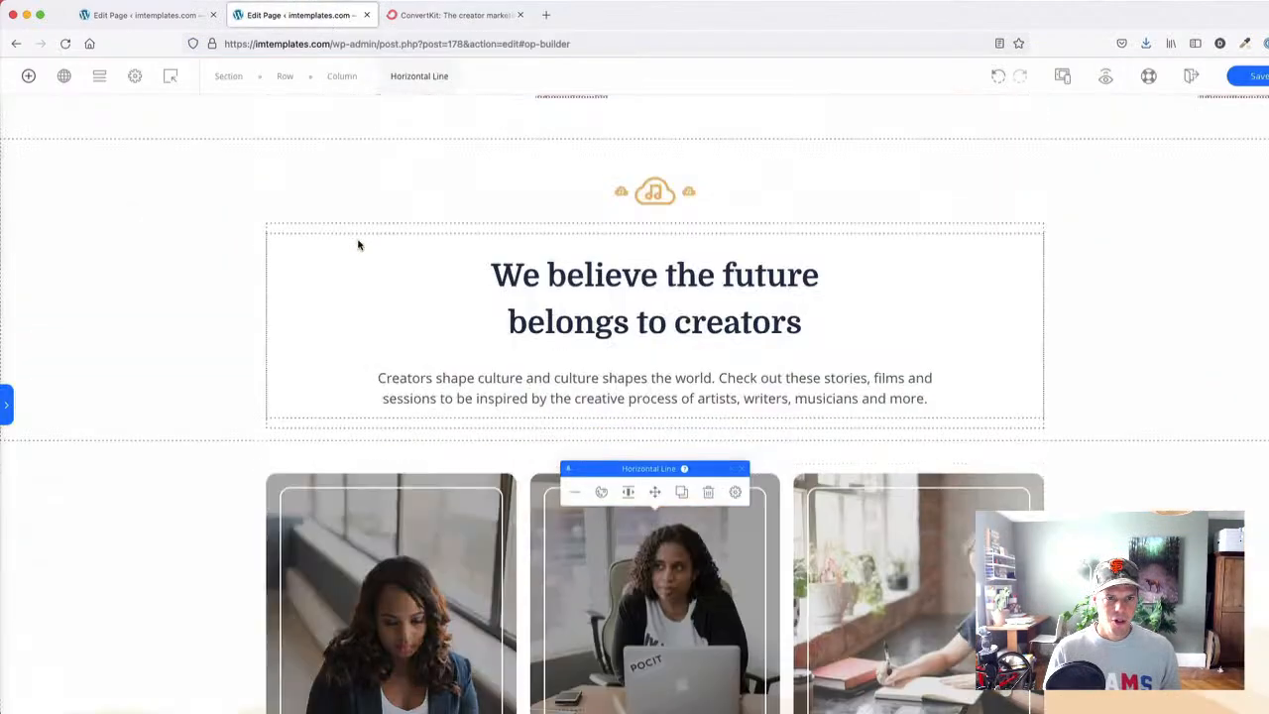
click(1245, 77)
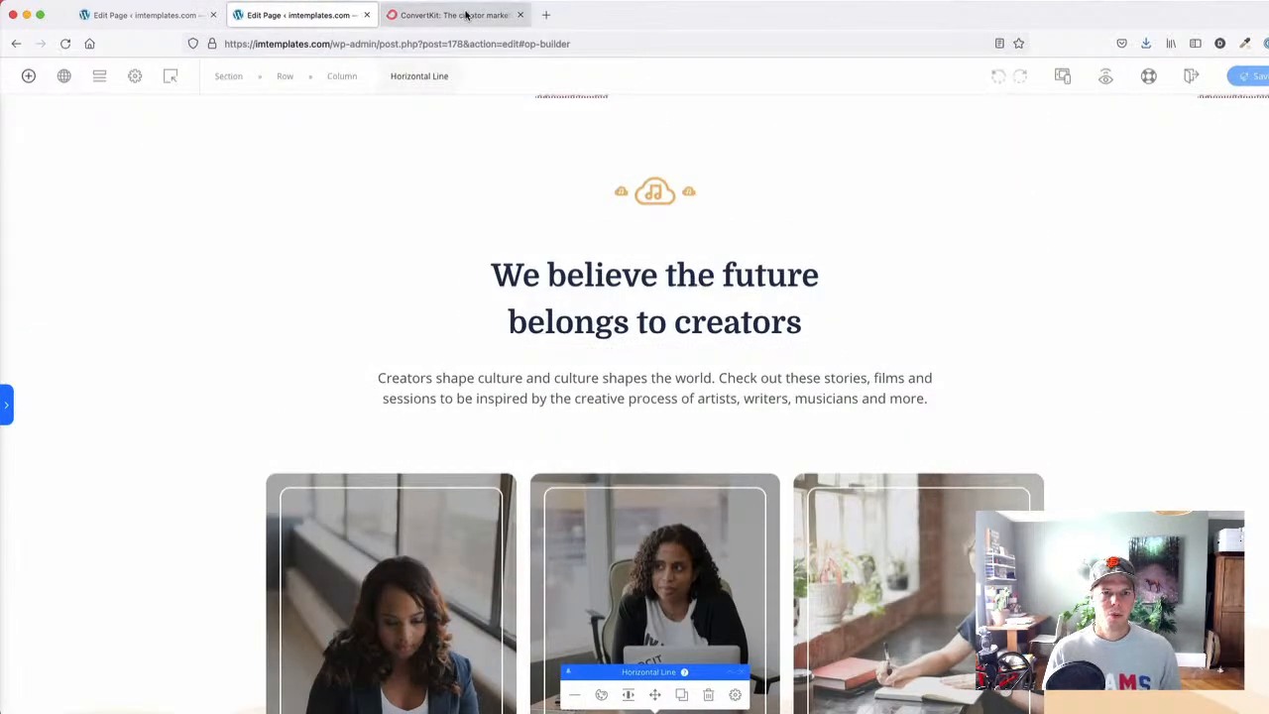
- Duplicate the "More than 428,152 creators reaching 253 million fans" headline and place the copy below the dotted line's row
click(470, 15)
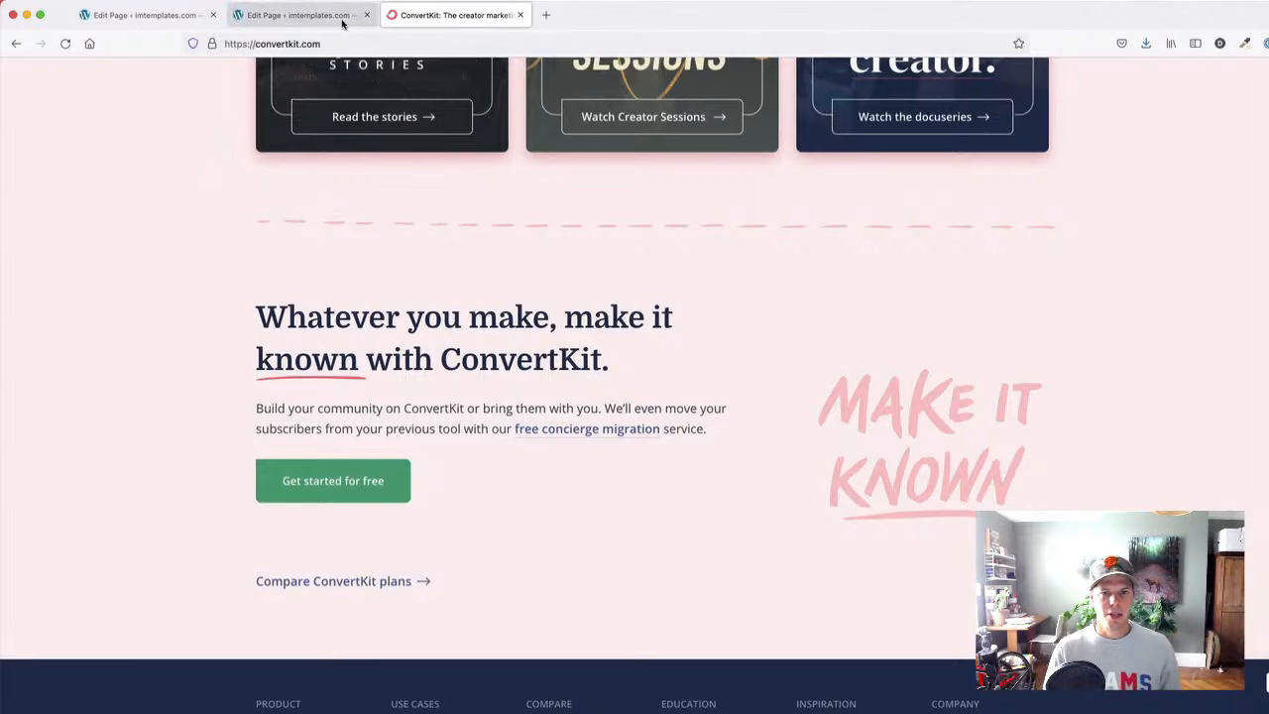
click(297, 15)
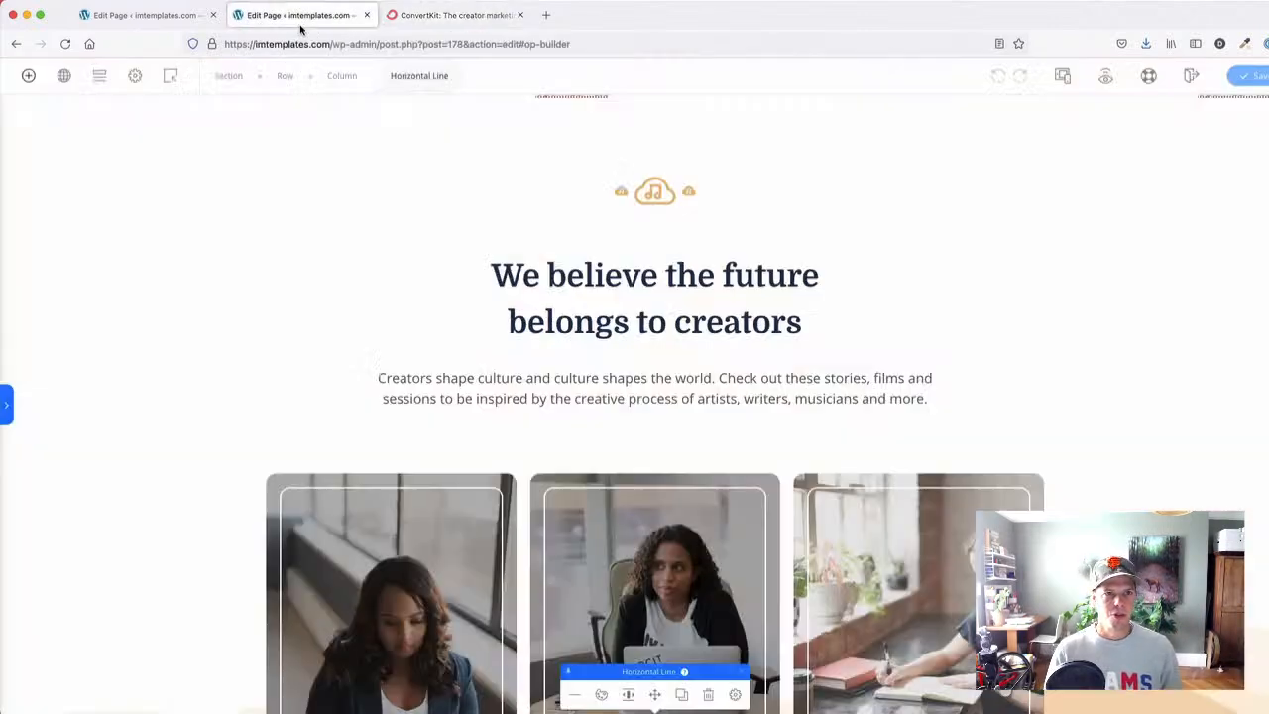
scroll(433, 379, down, 5)
scroll(433, 379, up, 3)
click(343, 371)
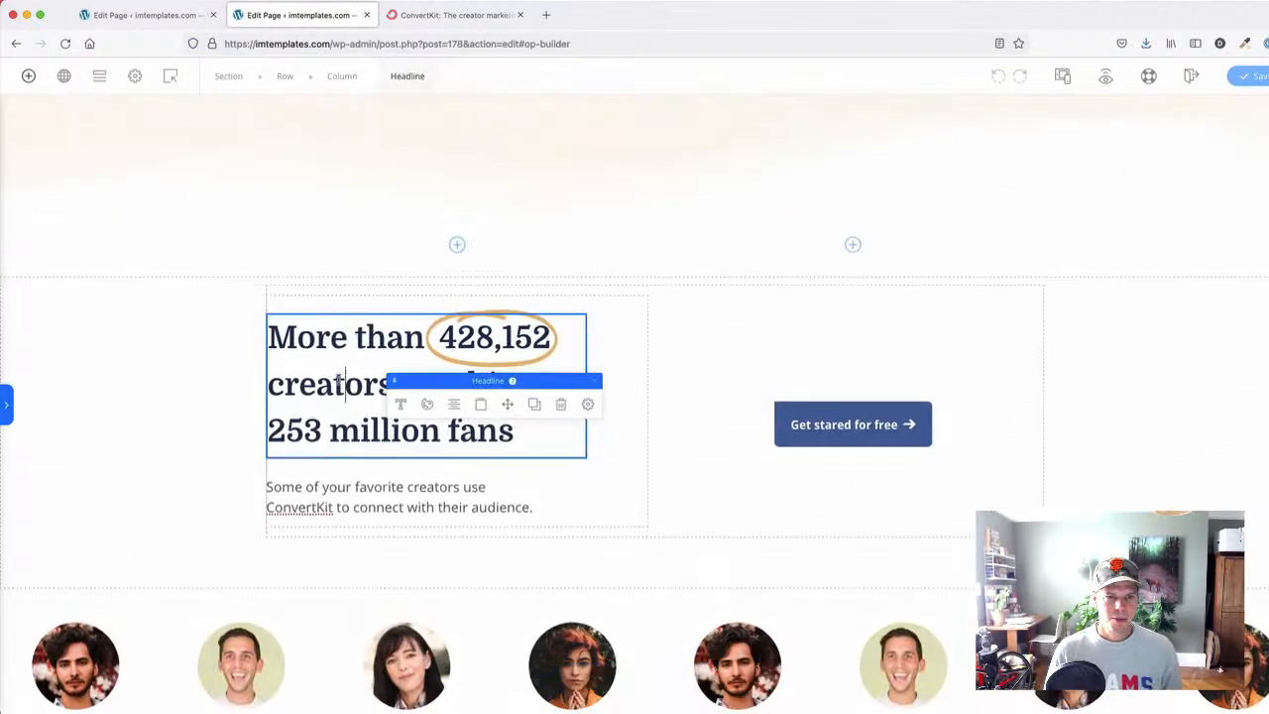
click(467, 292)
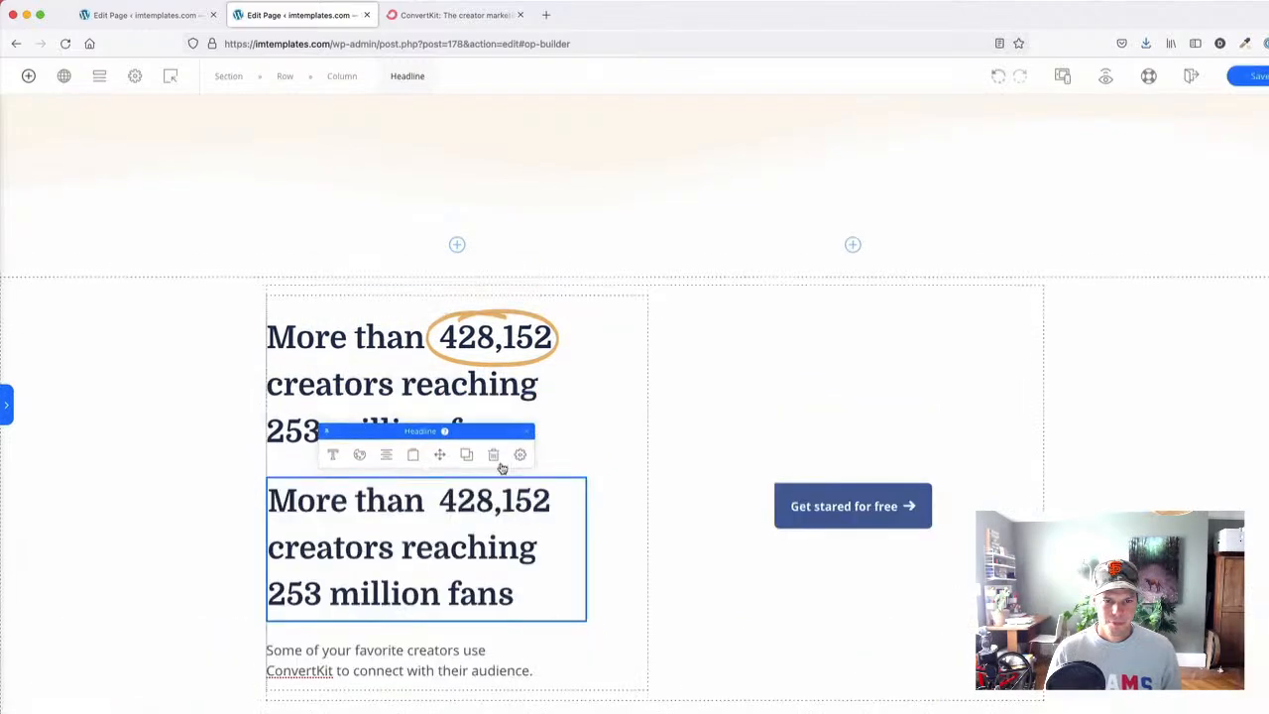
drag(439, 512, 473, 555)
scroll(432, 511, down, 15)
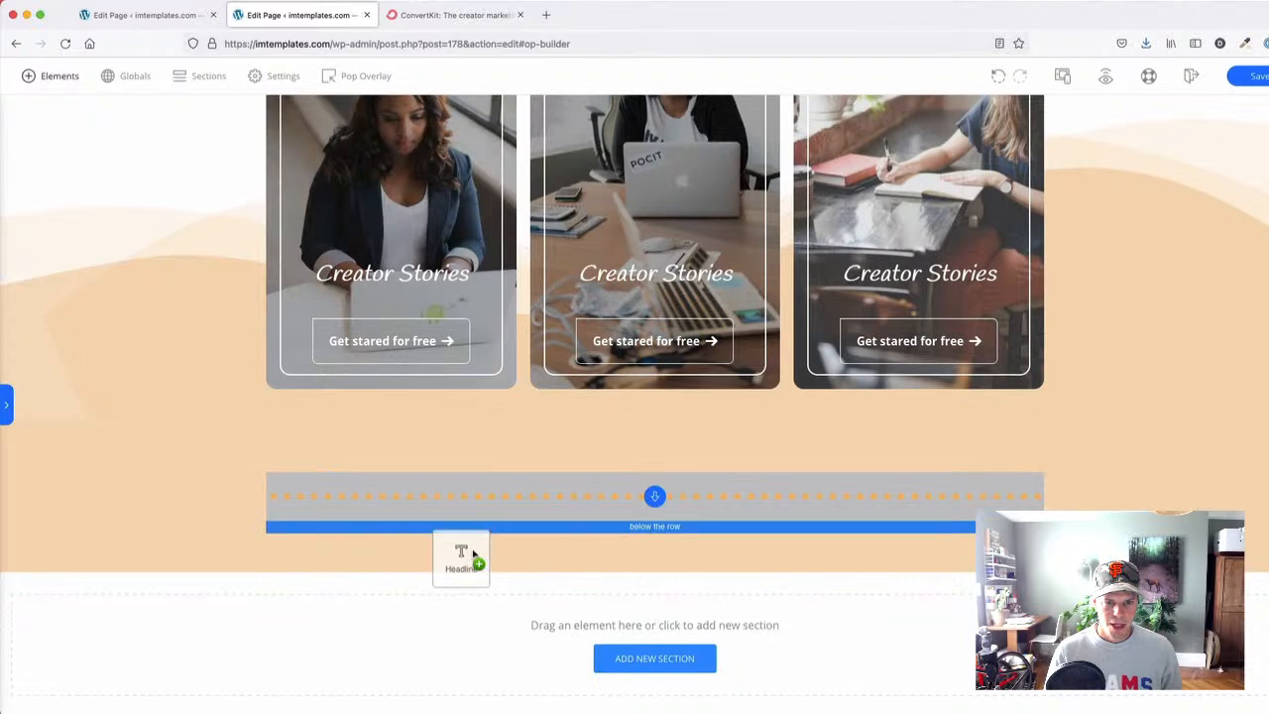
drag(291, 501, 260, 486)
- Change the dotted line's colour to the off-white favourite swatch
click(410, 351)
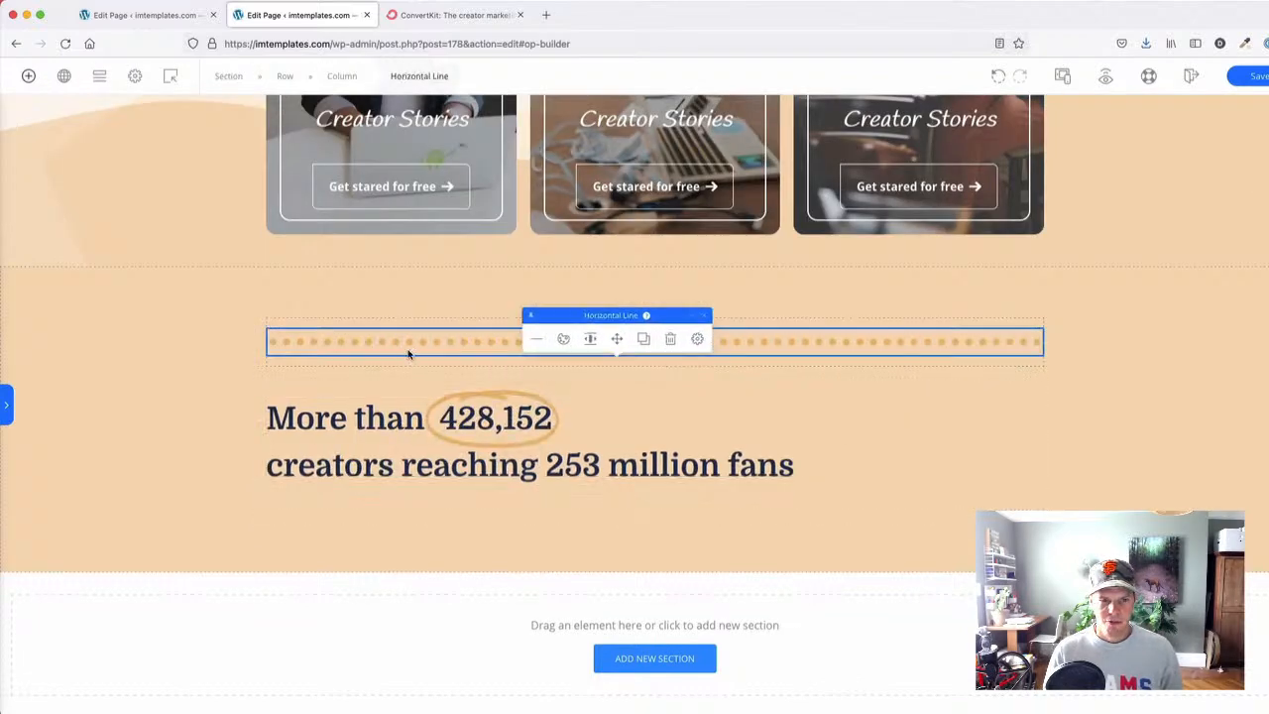
click(735, 304)
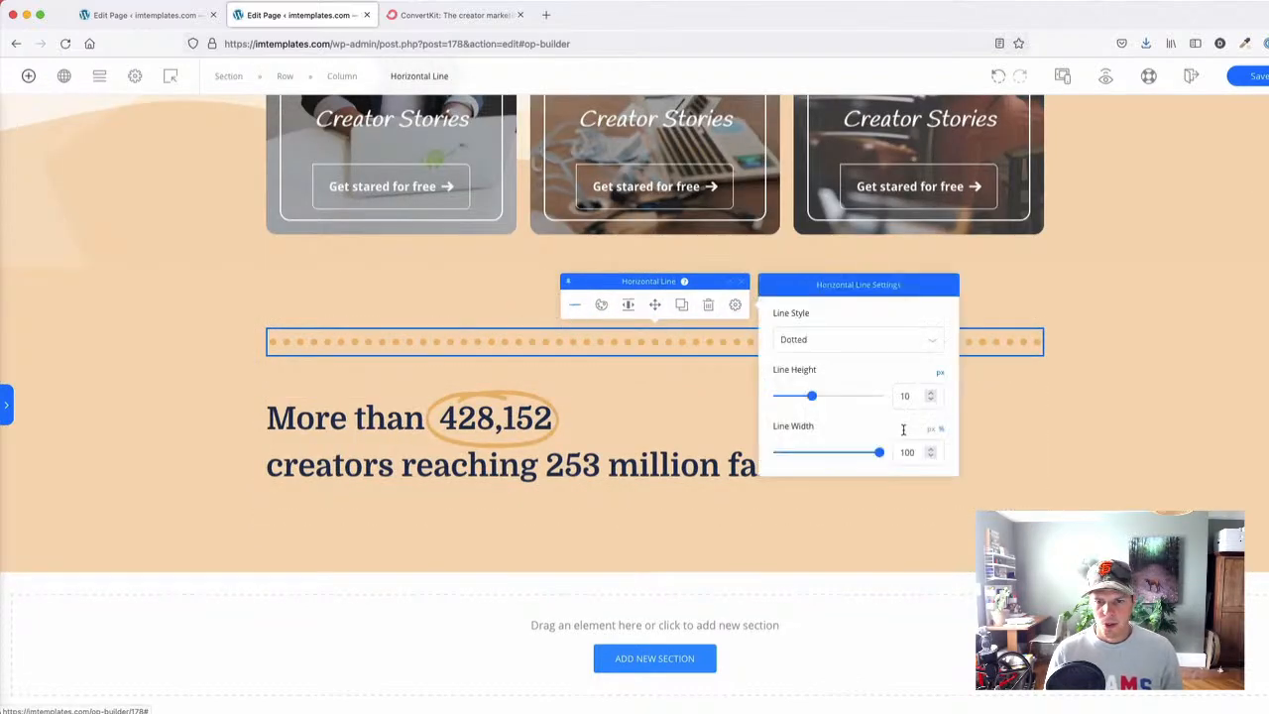
click(604, 306)
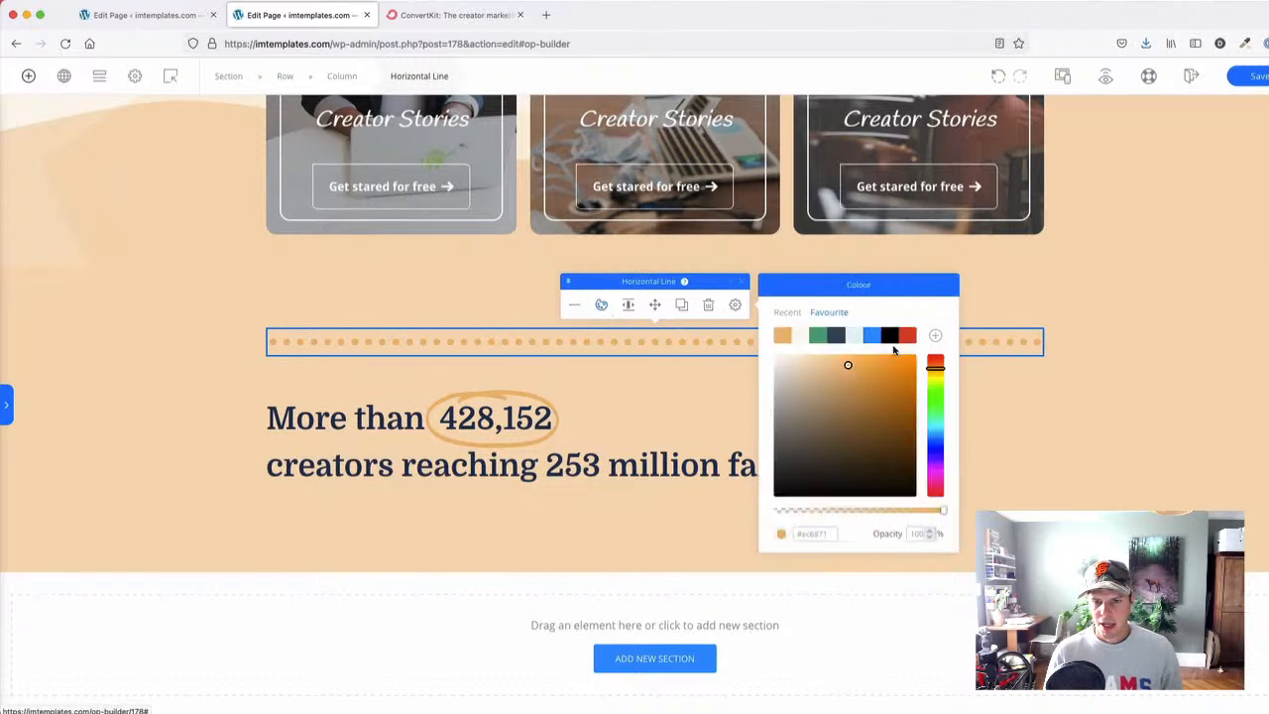
click(798, 338)
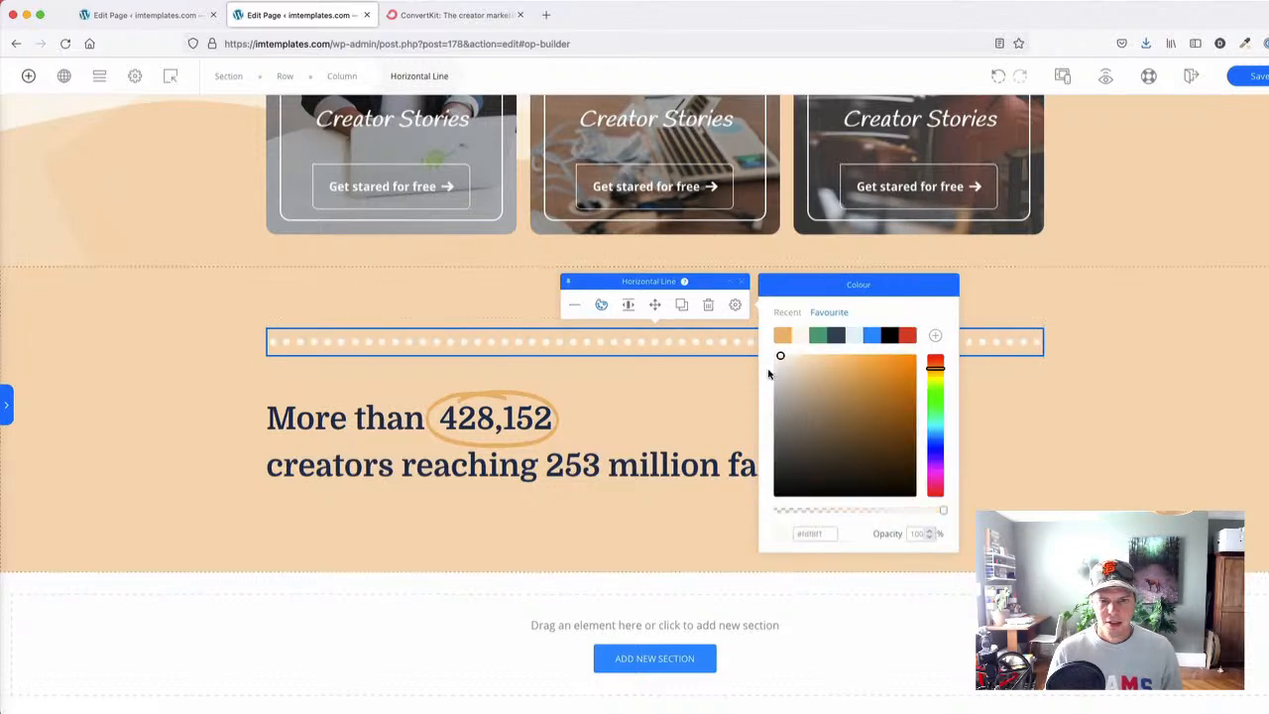
- Shorten the dotted line to about one fifth of the row's width
click(576, 308)
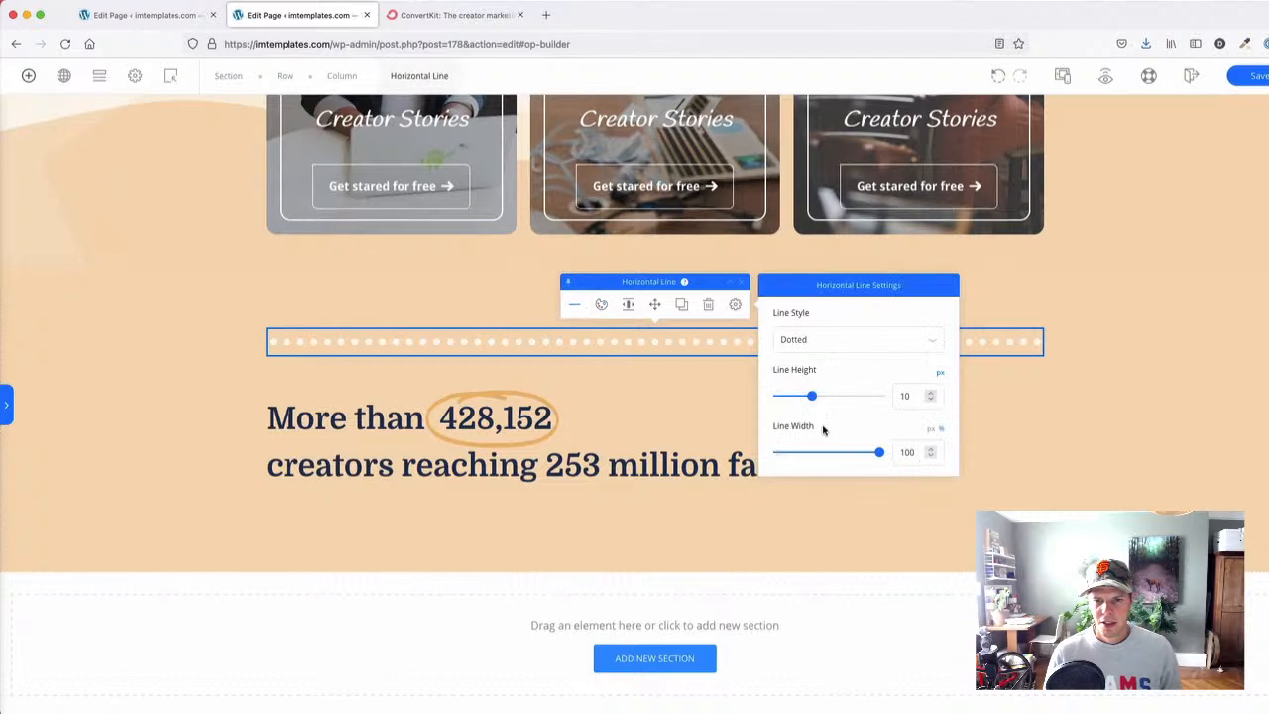
drag(831, 454, 799, 457)
click(173, 309)
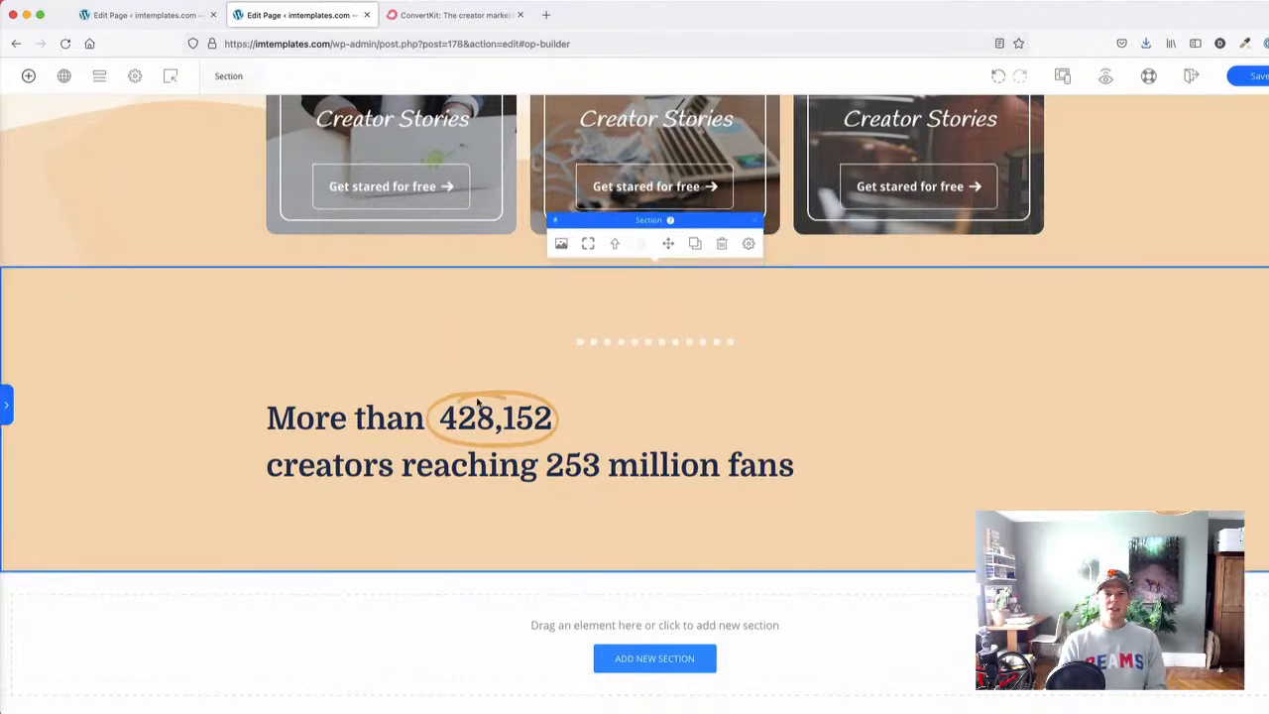
- Copy the closing headline and paragraph from the original ConvertKit page and return to the page being built
click(427, 18)
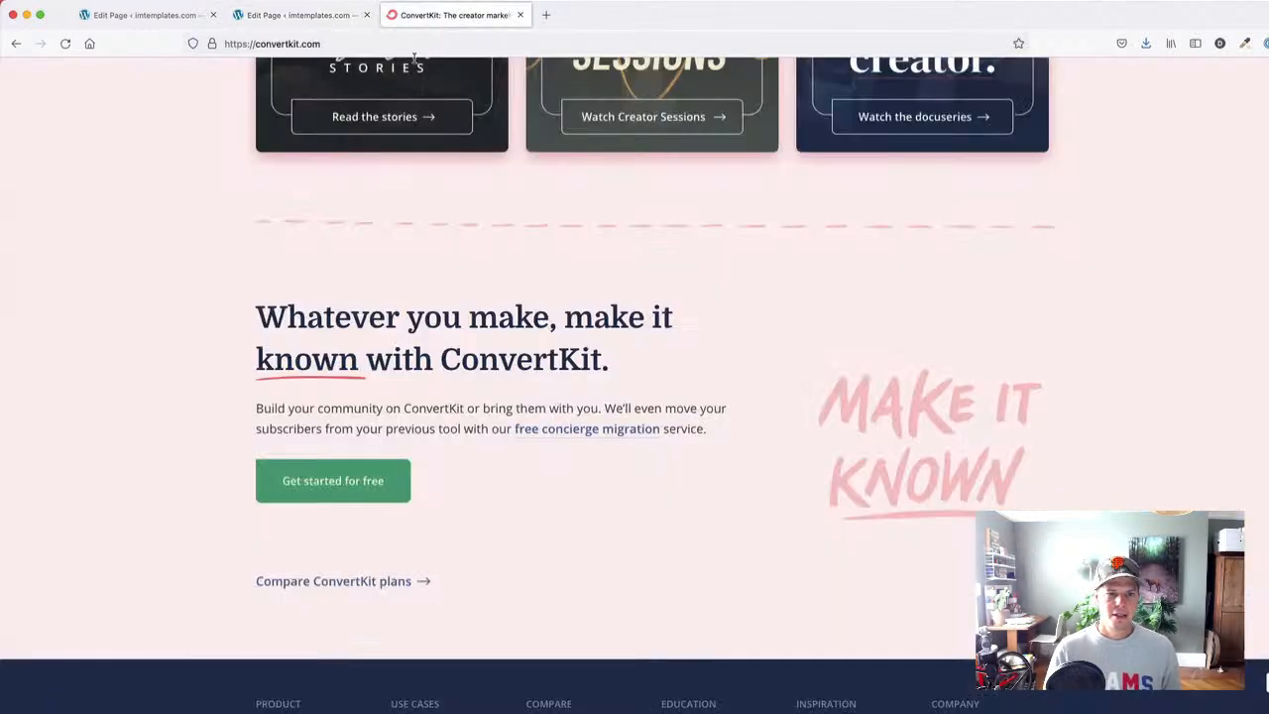
drag(258, 317, 756, 467)
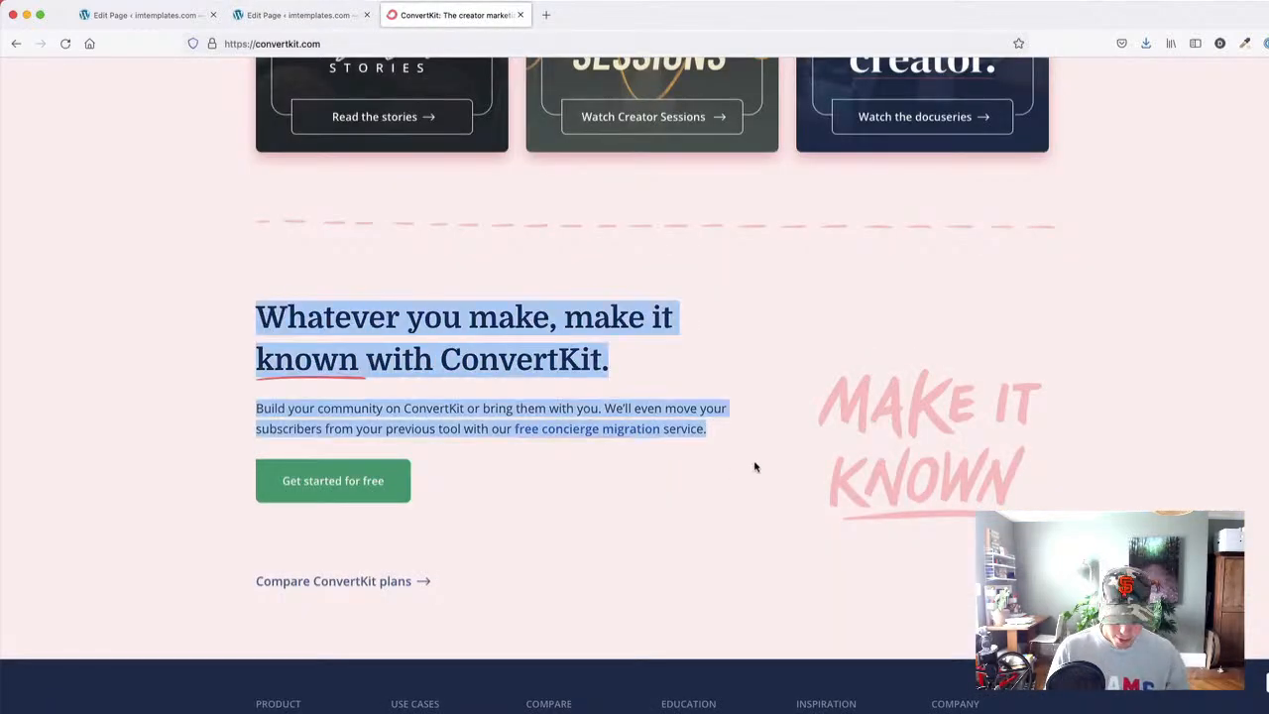
key(super+Tab)
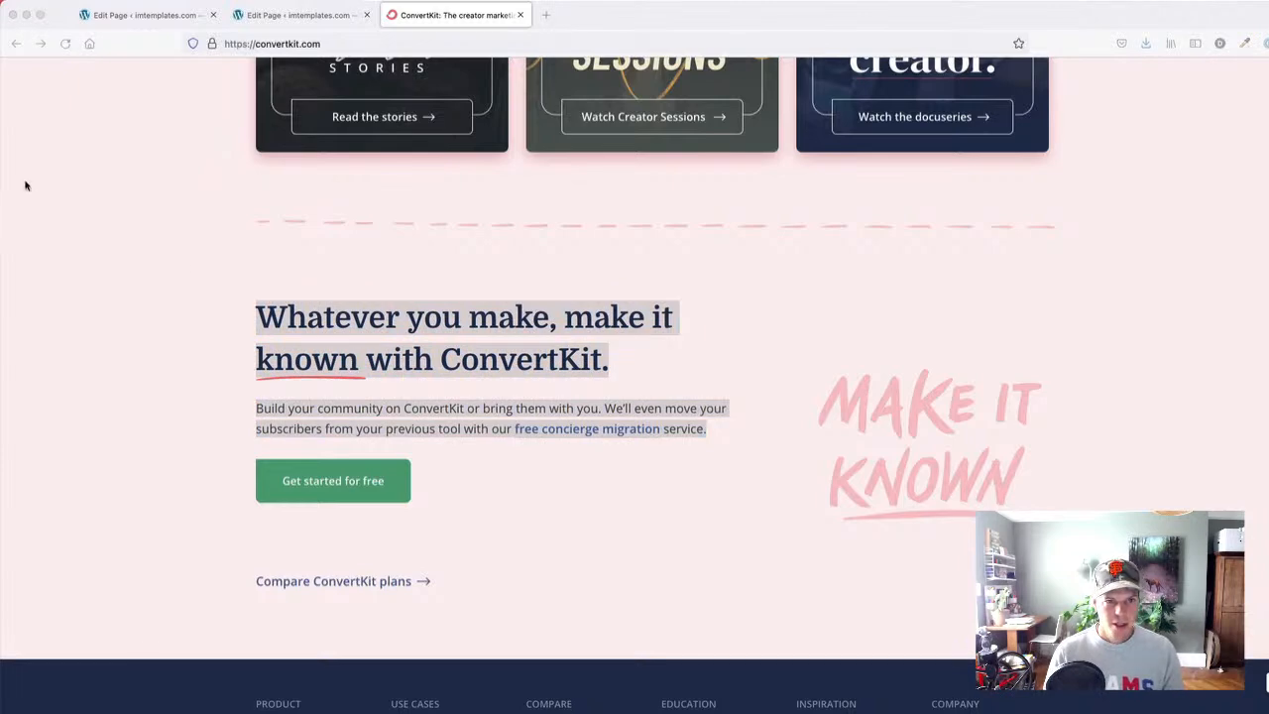
click(275, 16)
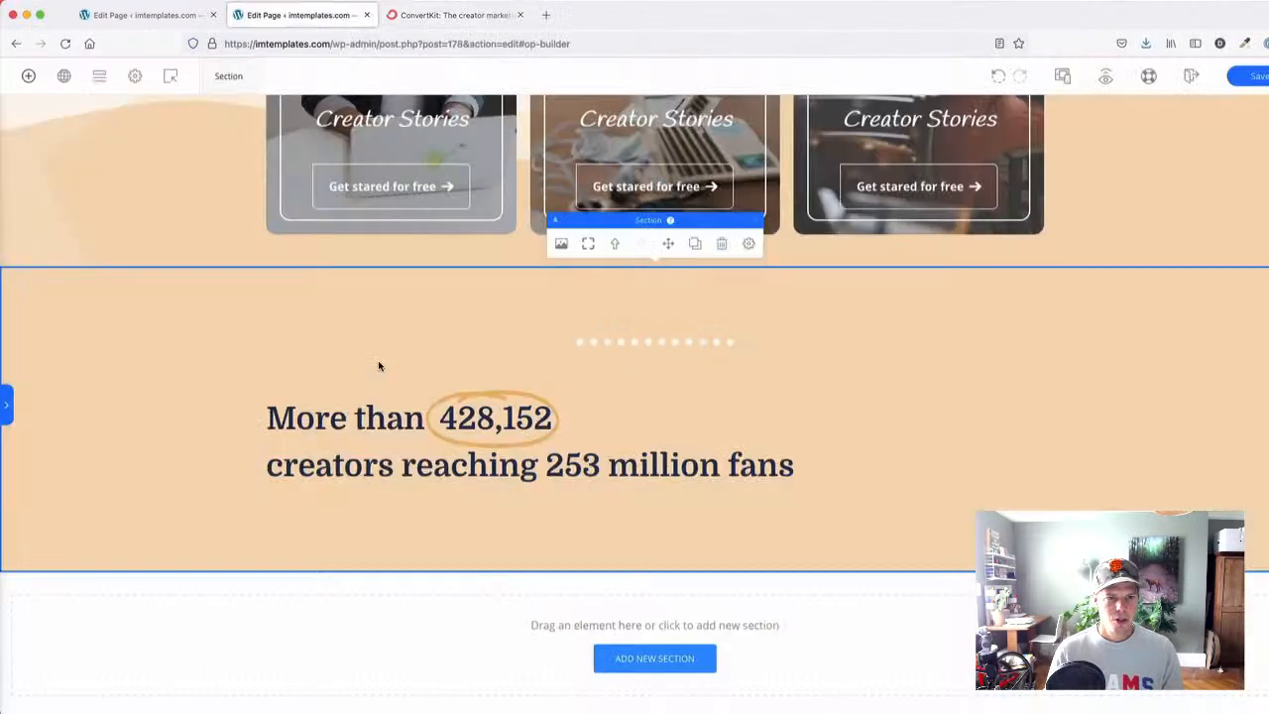
- Try to replace the headline below the dotted line with "Whatever you make, make it known with ConvertKit."
double_click(374, 418)
key(ctrl+a)
text(Whatever you make, make it known with ConvertKit.)
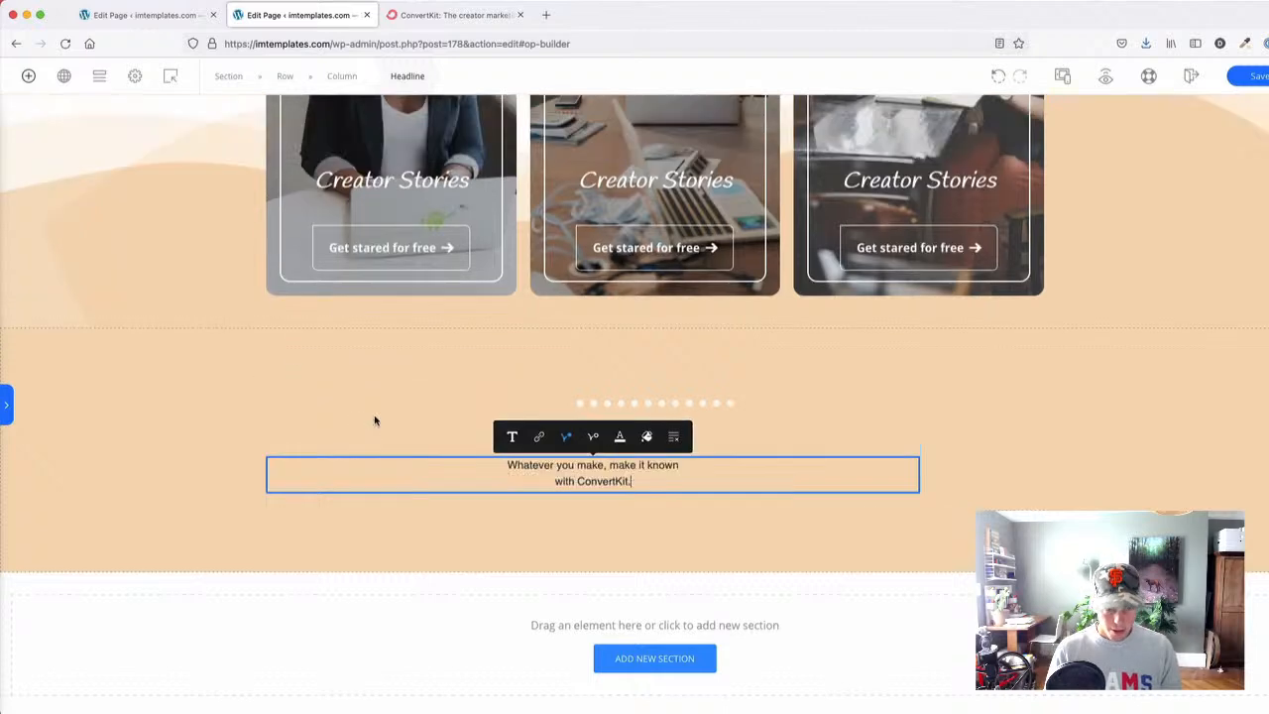
double_click(506, 492)
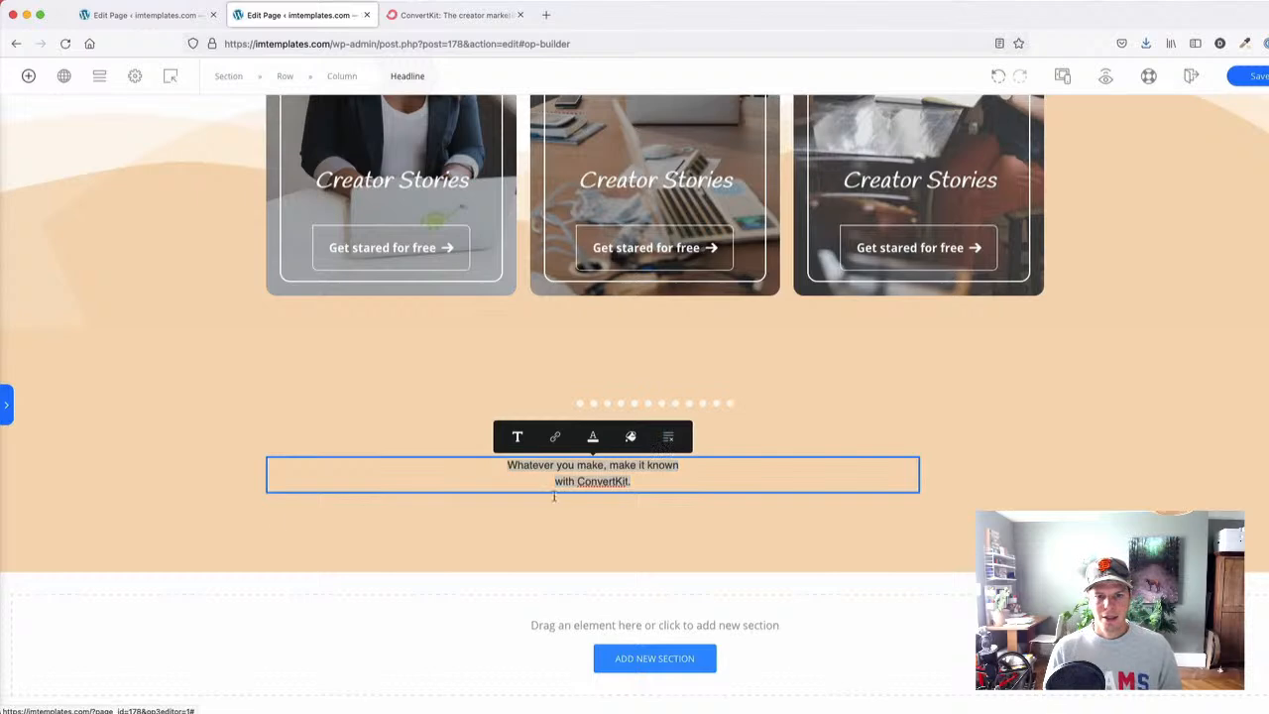
click(396, 454)
click(400, 475)
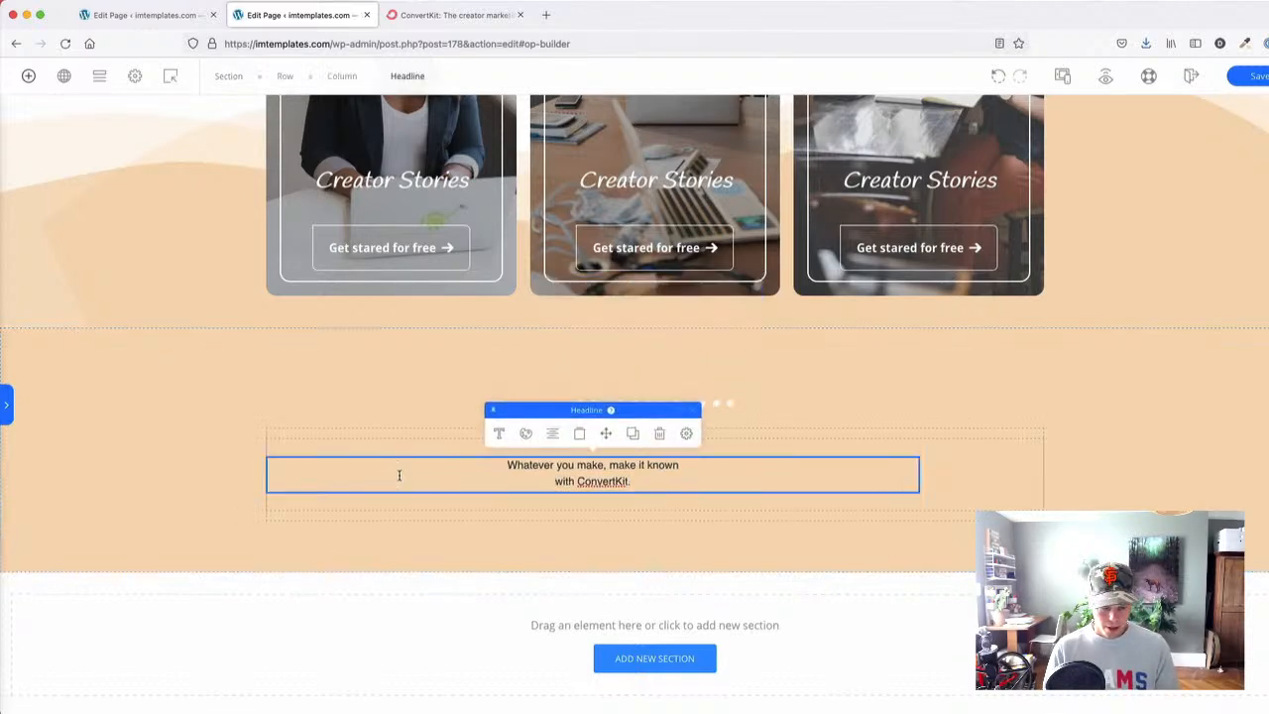
double_click(399, 475)
click(1088, 430)
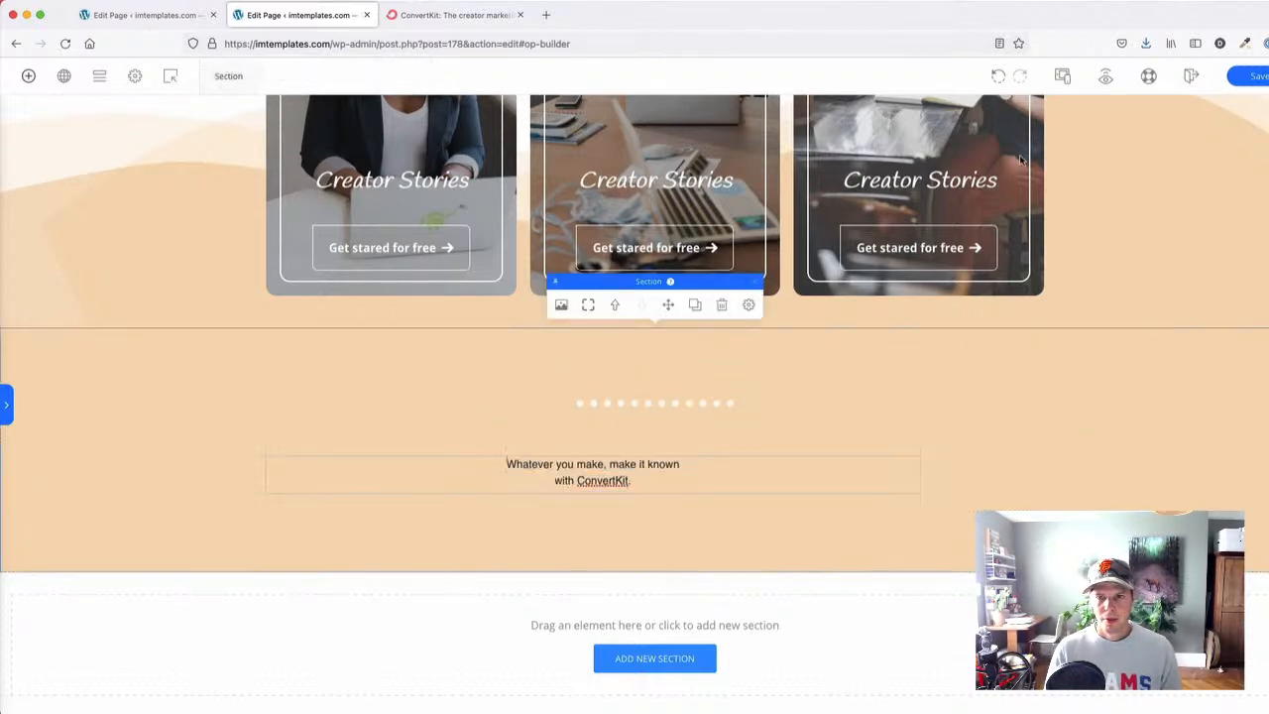
- Copy the "Whatever you make" headline's text and undo the recent changes back to the "More than 428,152" wording
click(909, 2)
click(922, 41)
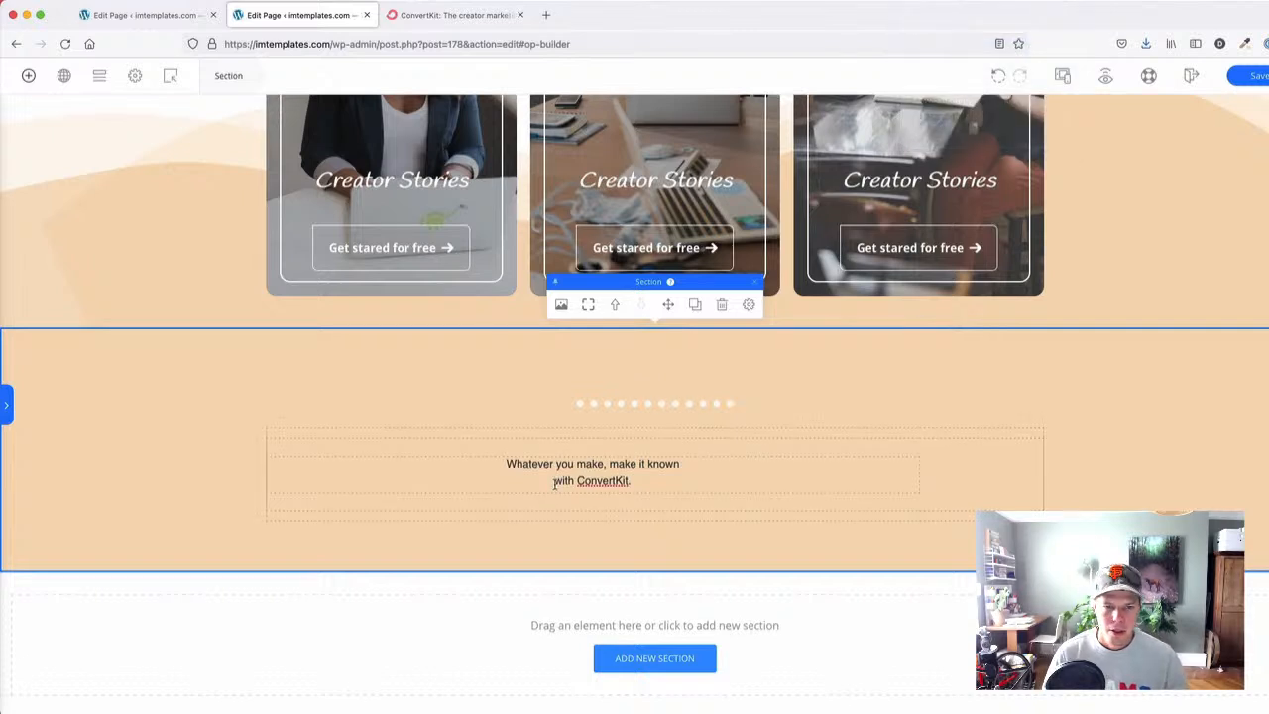
click(555, 483)
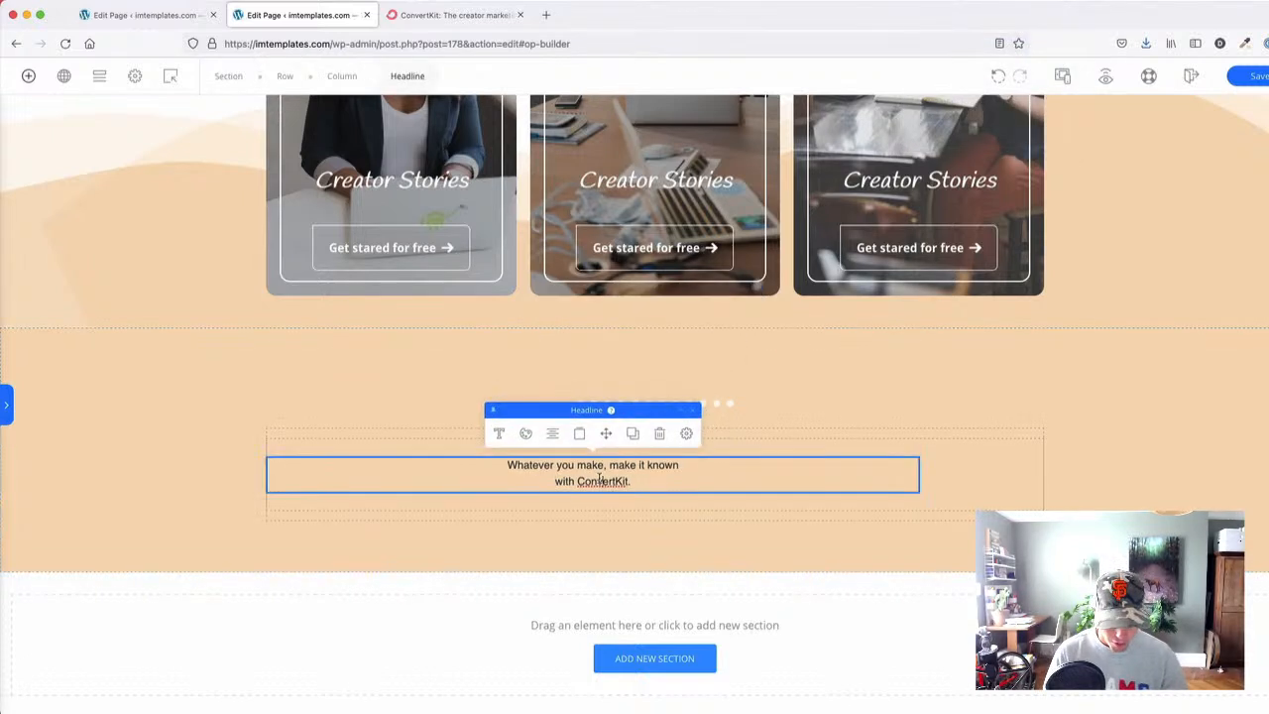
triple_click(598, 479)
key(super+Tab)
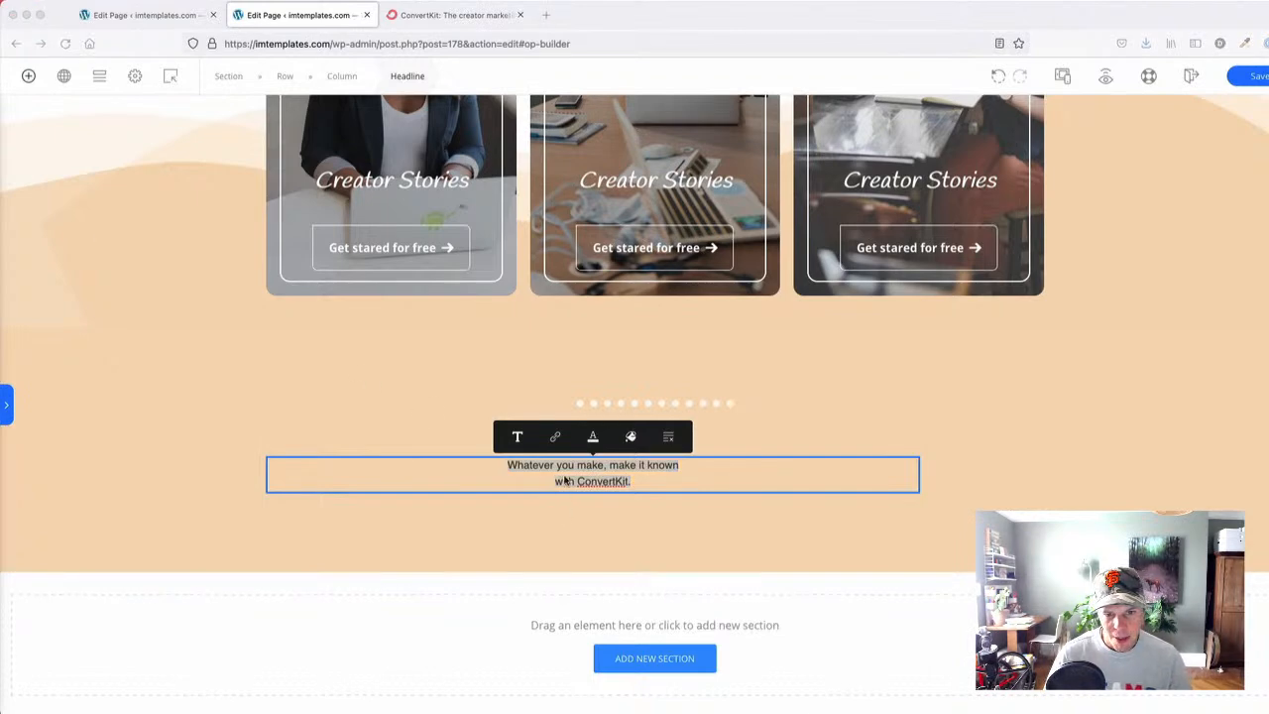
key(super+Tab)
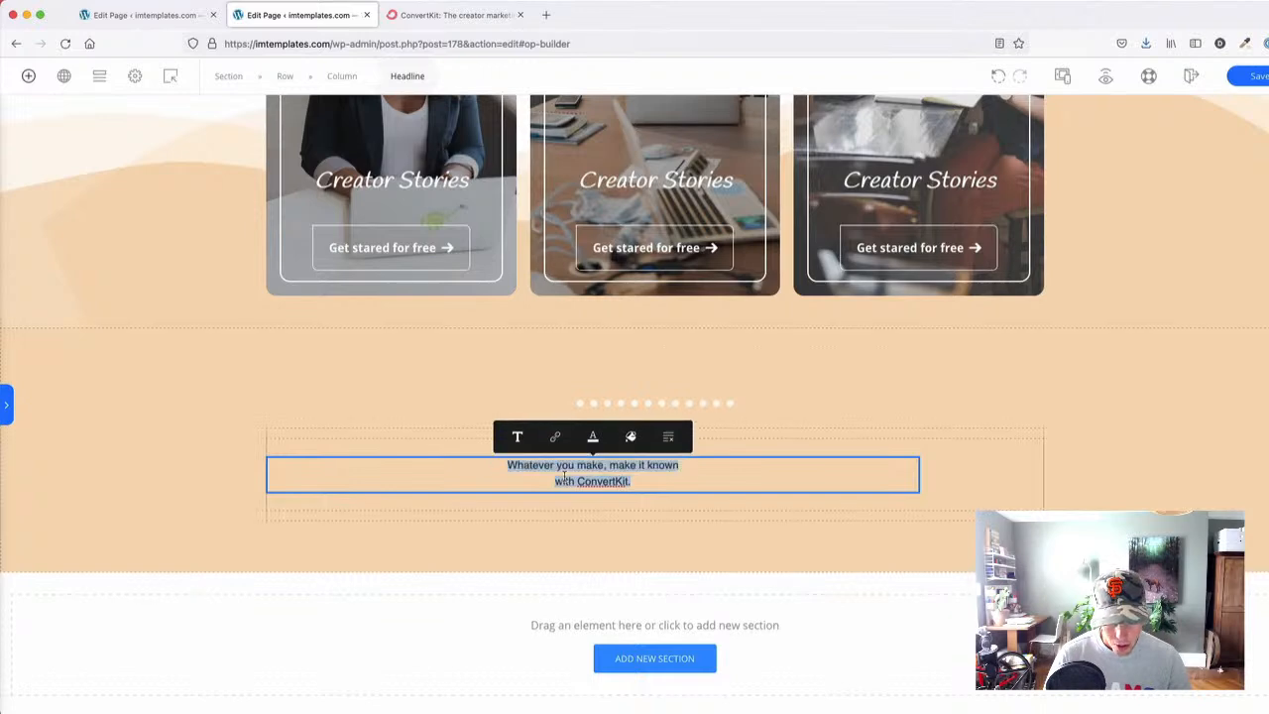
click(564, 476)
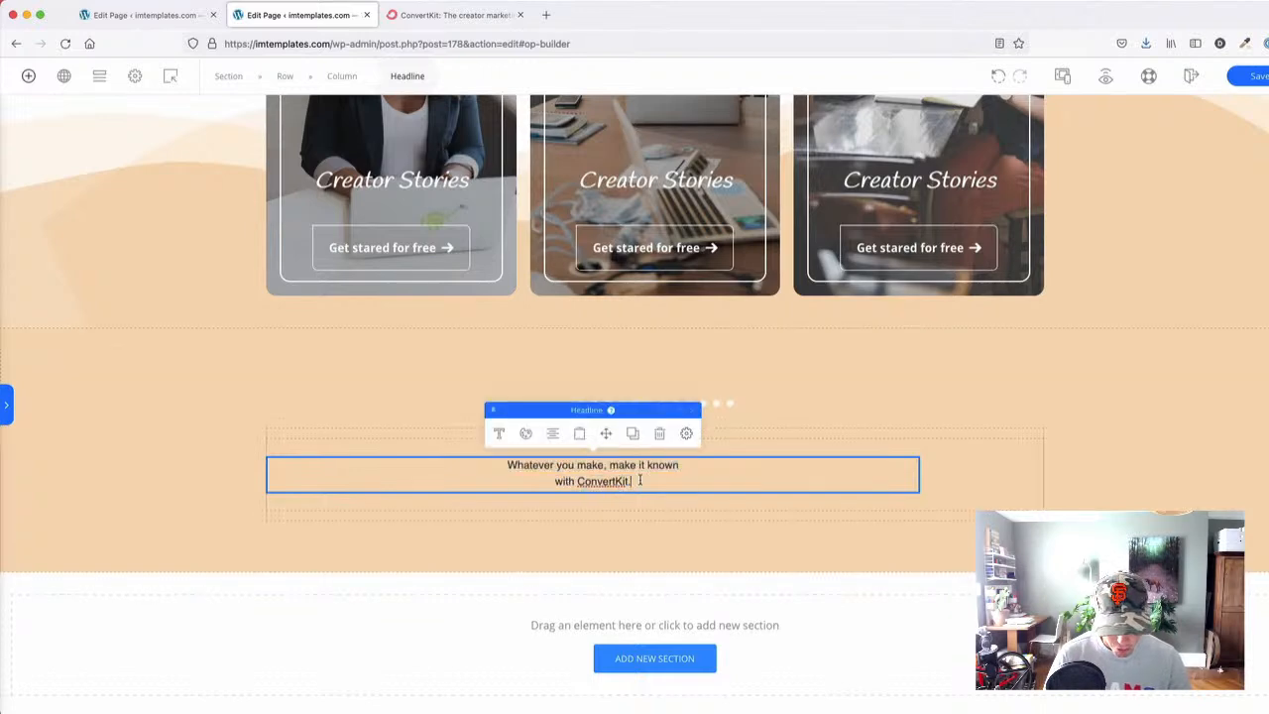
triple_click(639, 480)
key(super+c)
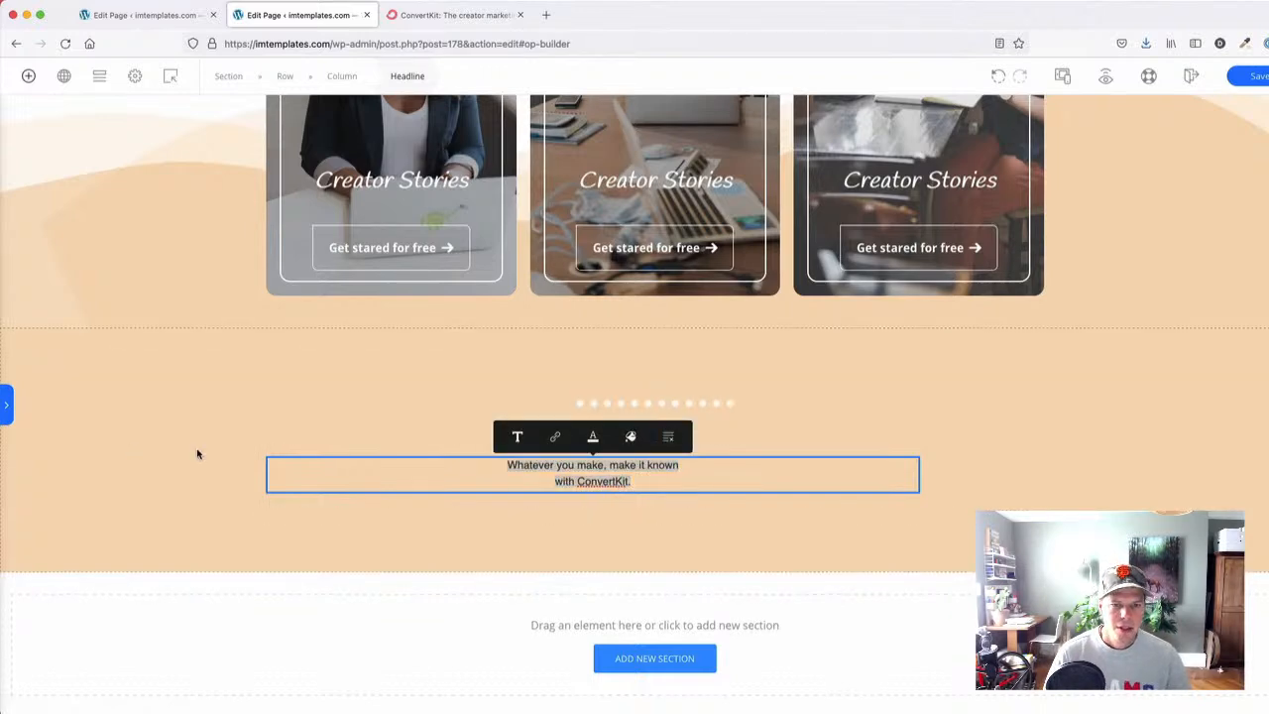
click(671, 439)
click(1000, 75)
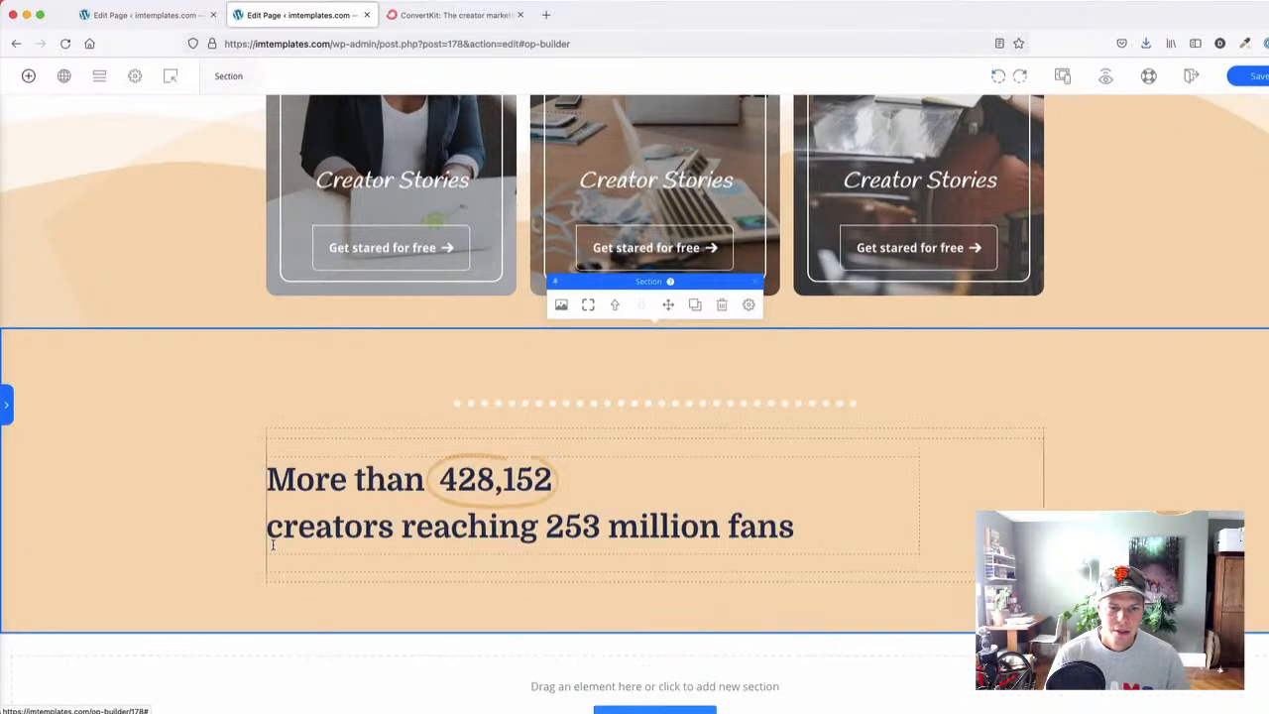
- Try pasting the "Whatever you make" text over the entire headline below the dotted line and save the page
click(466, 478)
double_click(496, 479)
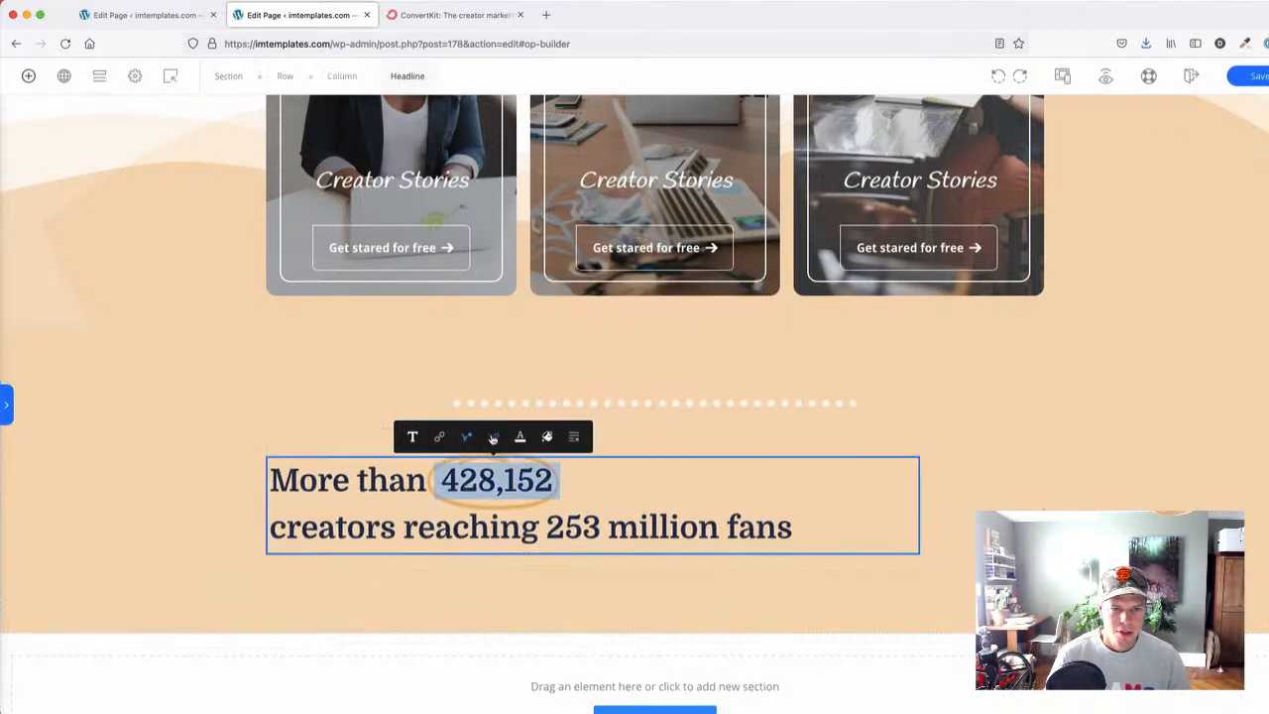
click(568, 497)
key(super+a)
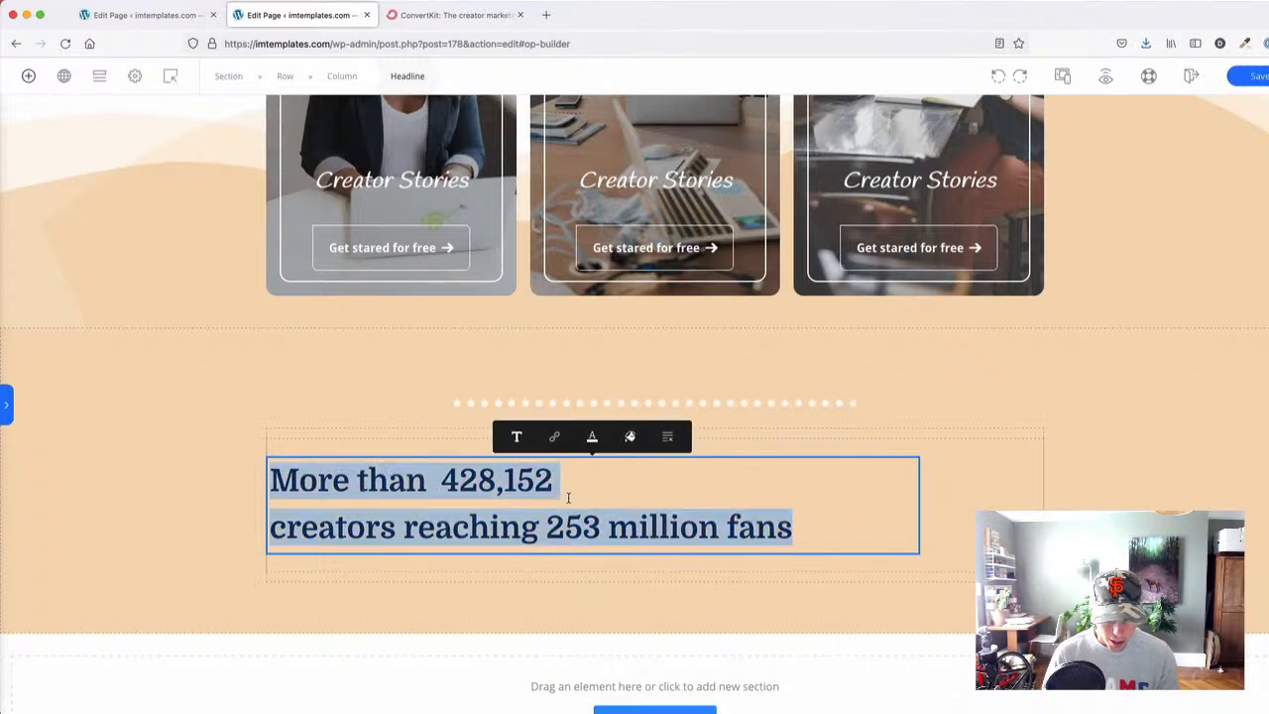
key(super+v)
key(super+a)
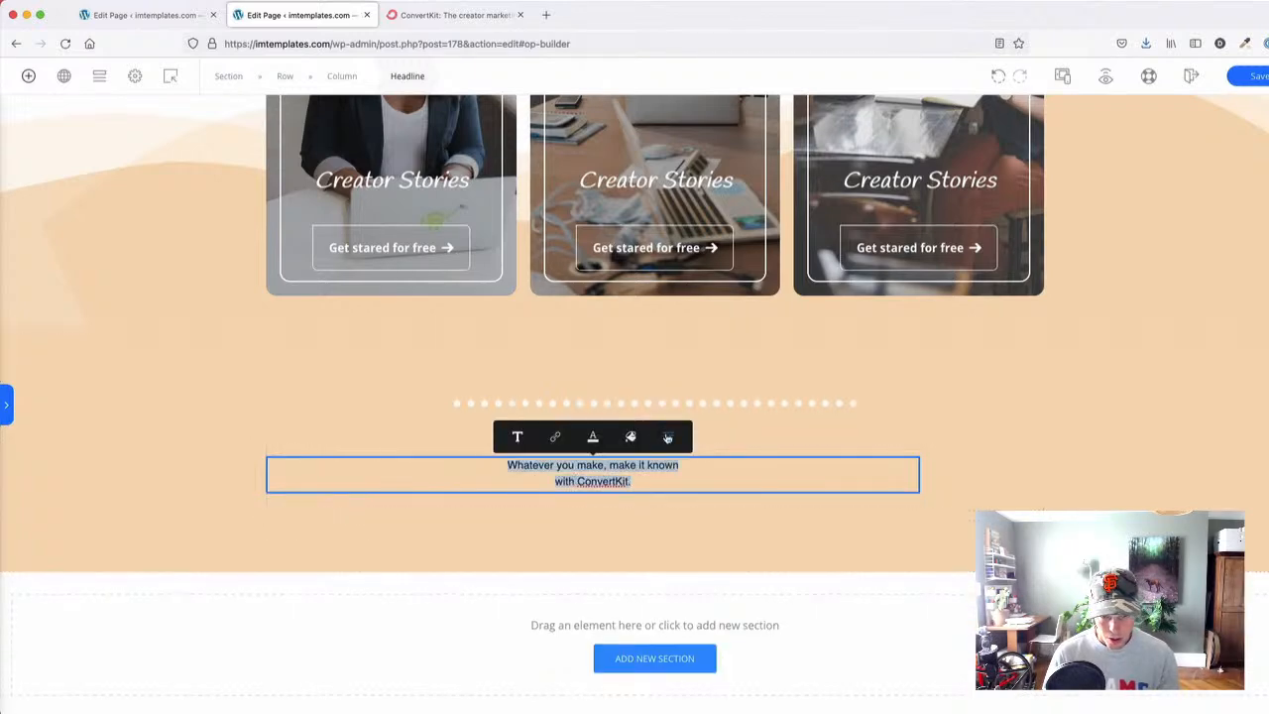
click(1251, 76)
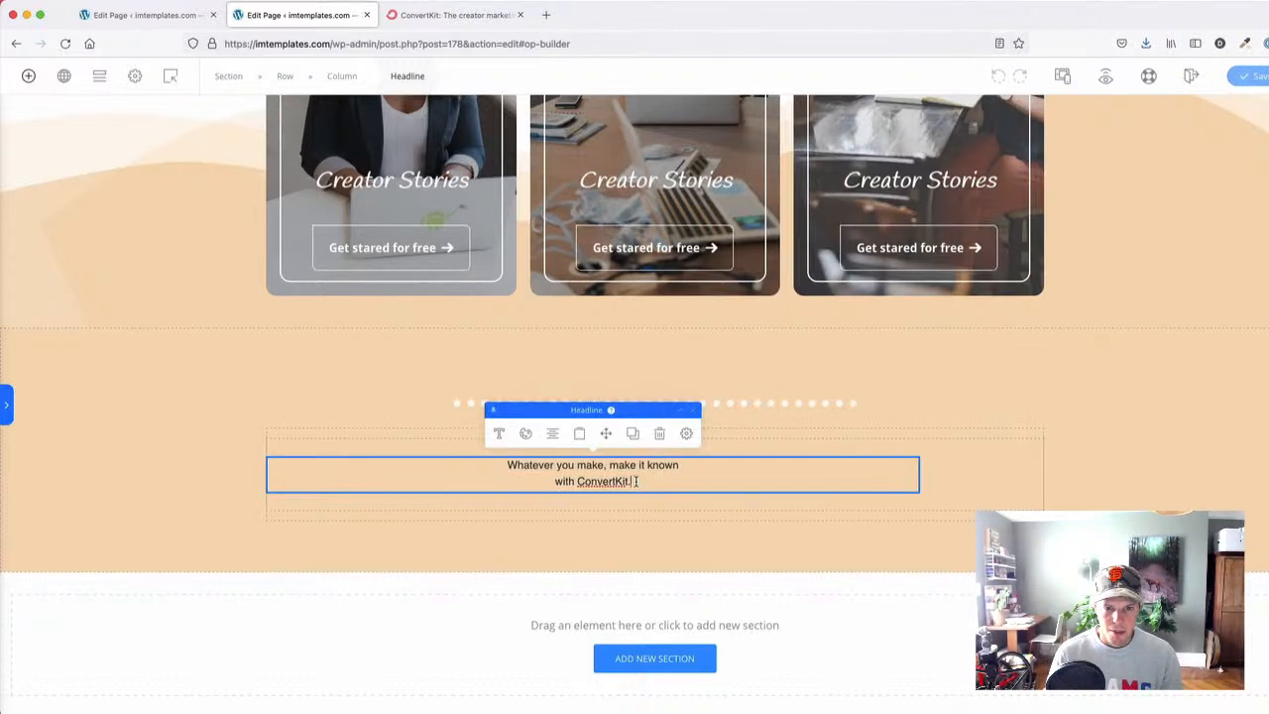
- Copy the text of the "Whatever you make" headline below the dotted line and delete that headline
triple_click(635, 481)
key(super+c)
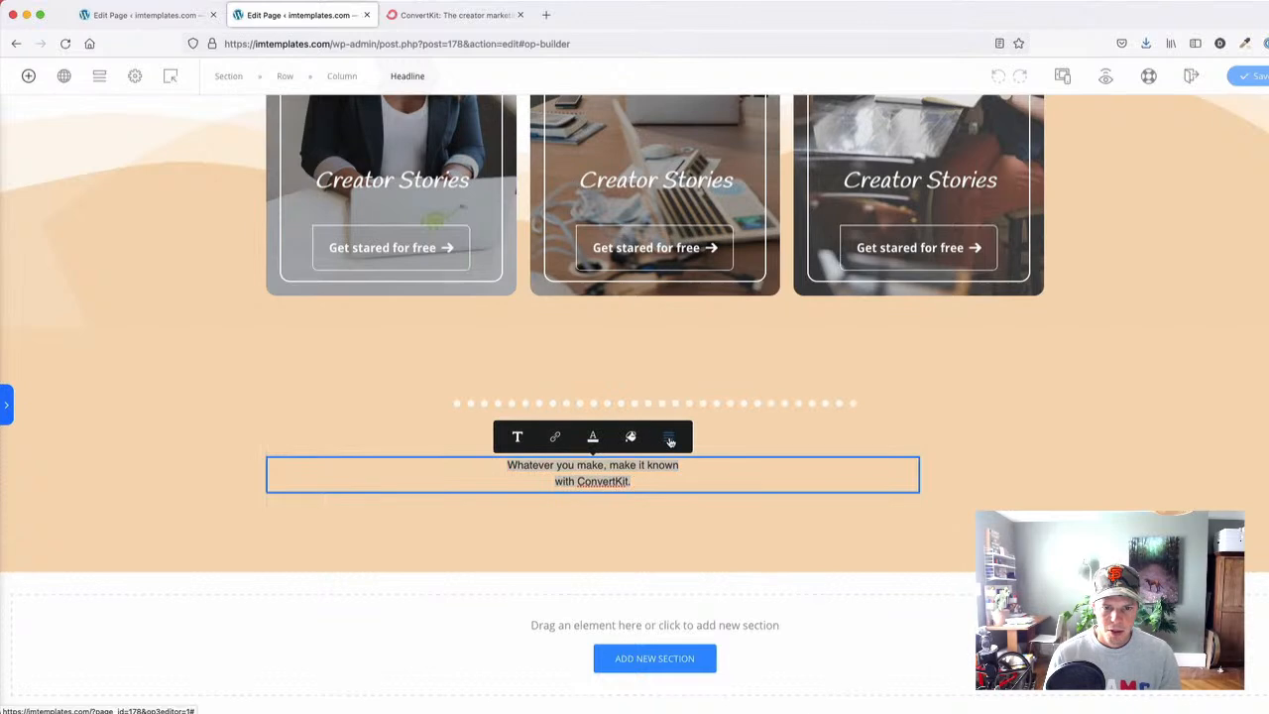
click(598, 466)
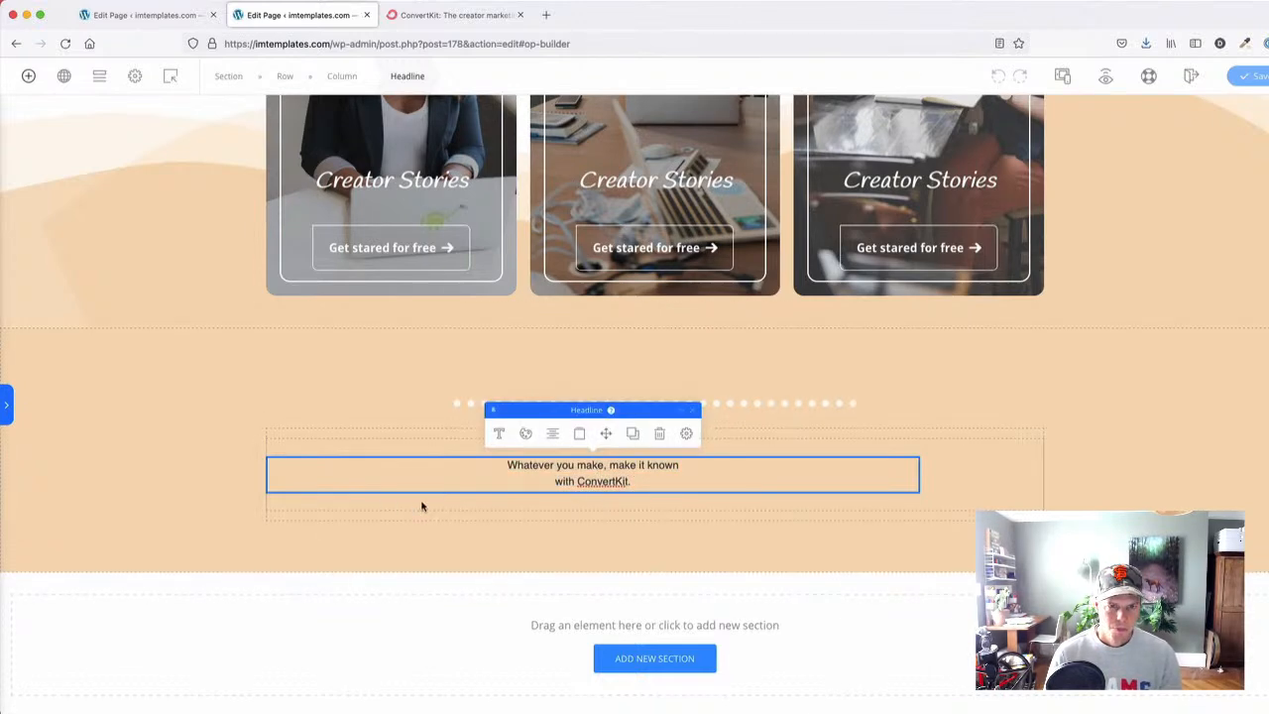
click(660, 435)
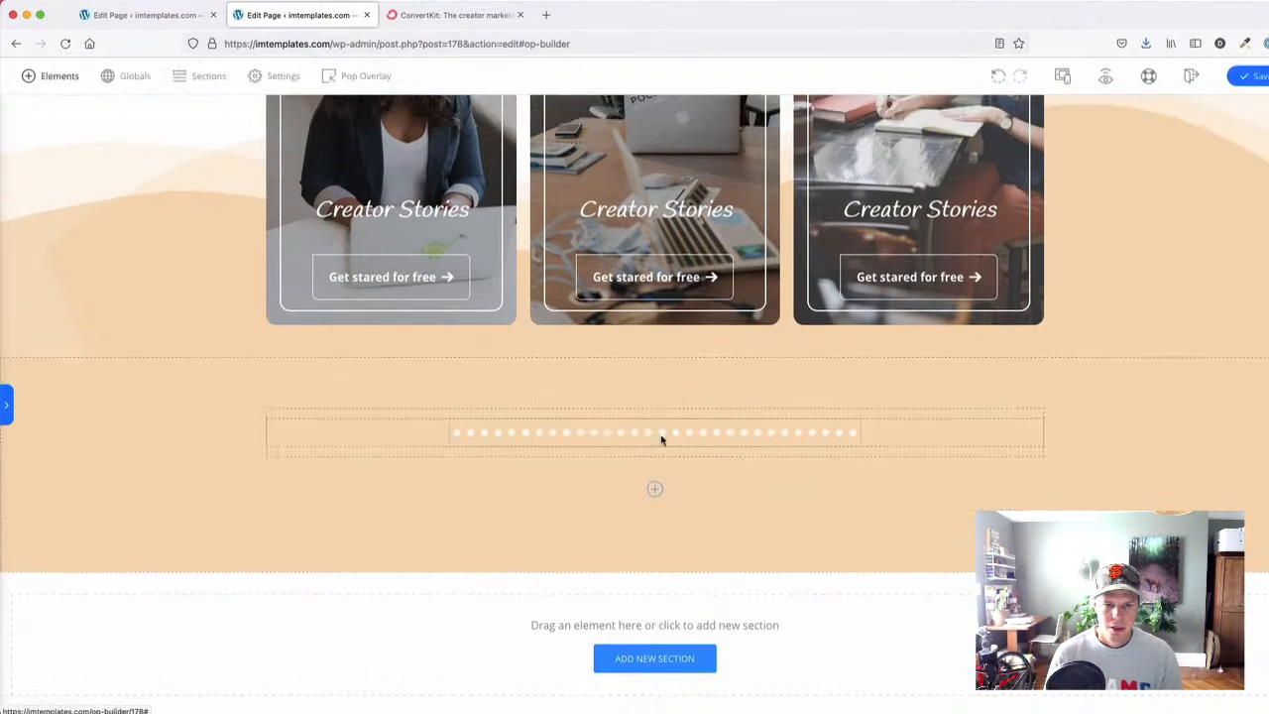
- Duplicate the "More than 428,152 creators reaching 253 million fans" headline and move the copy below the dotted line on the orange section
scroll(446, 397, up, 15)
click(322, 328)
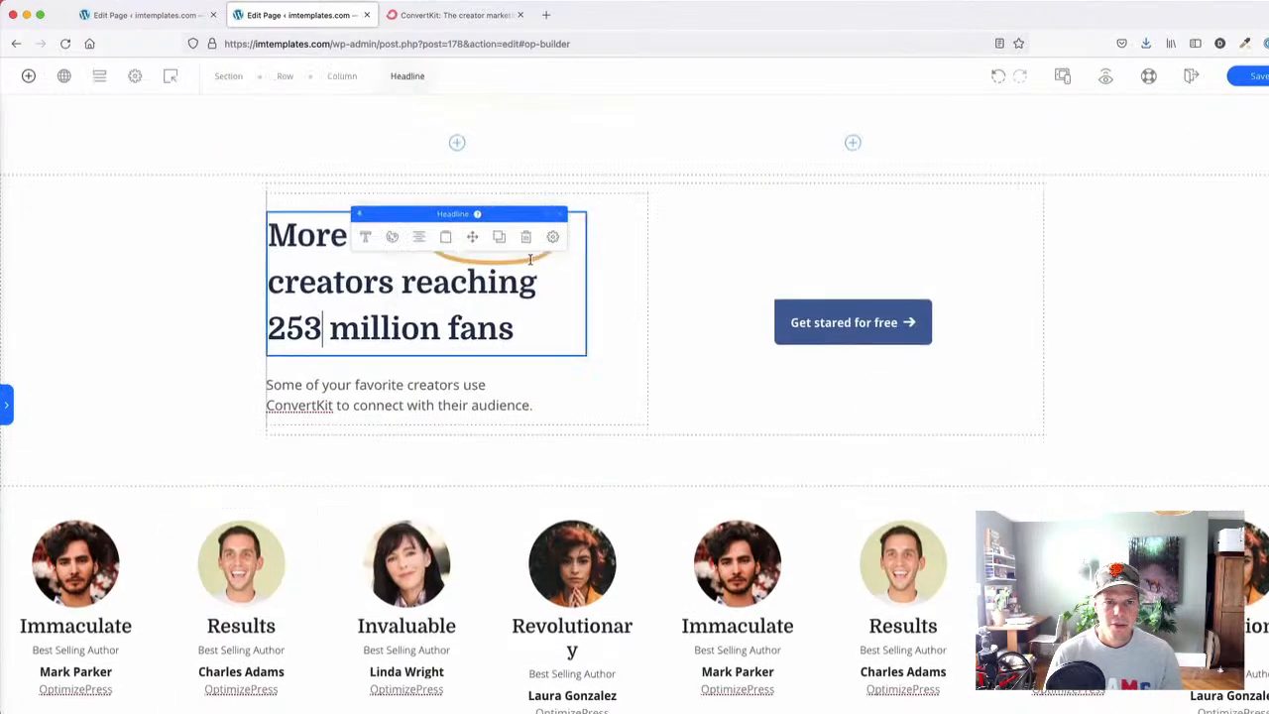
click(470, 192)
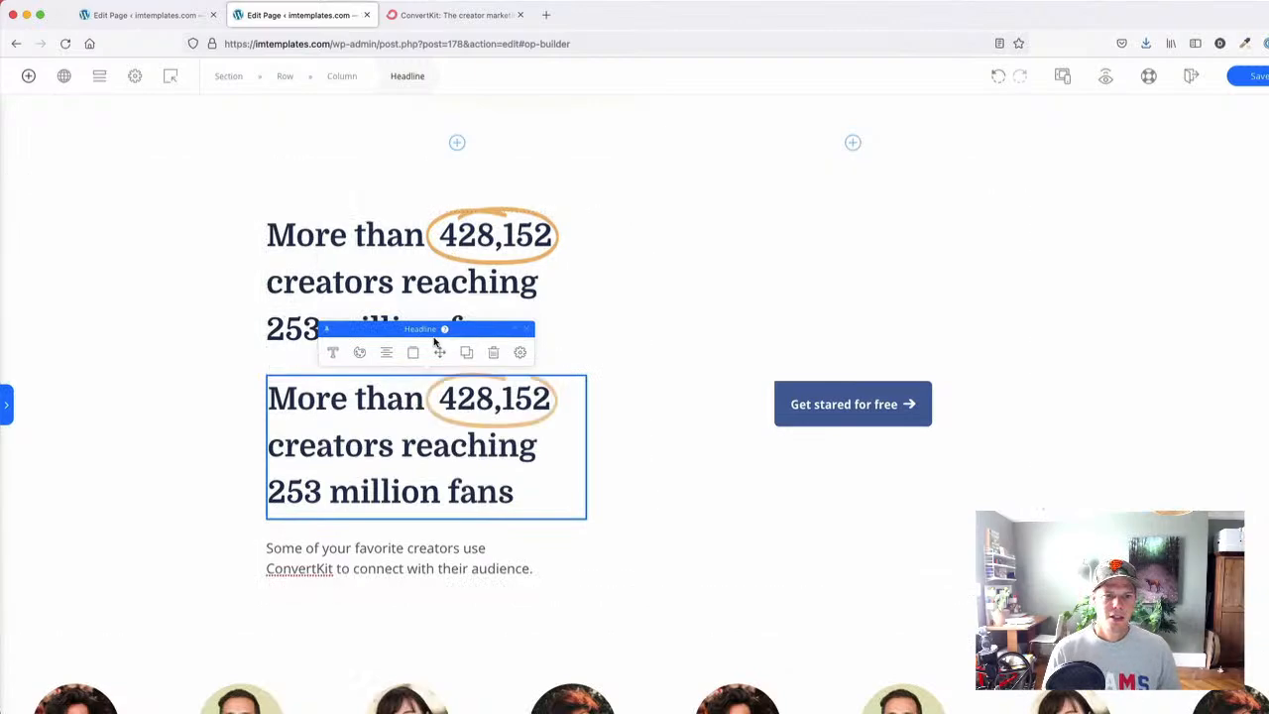
drag(439, 352, 451, 486)
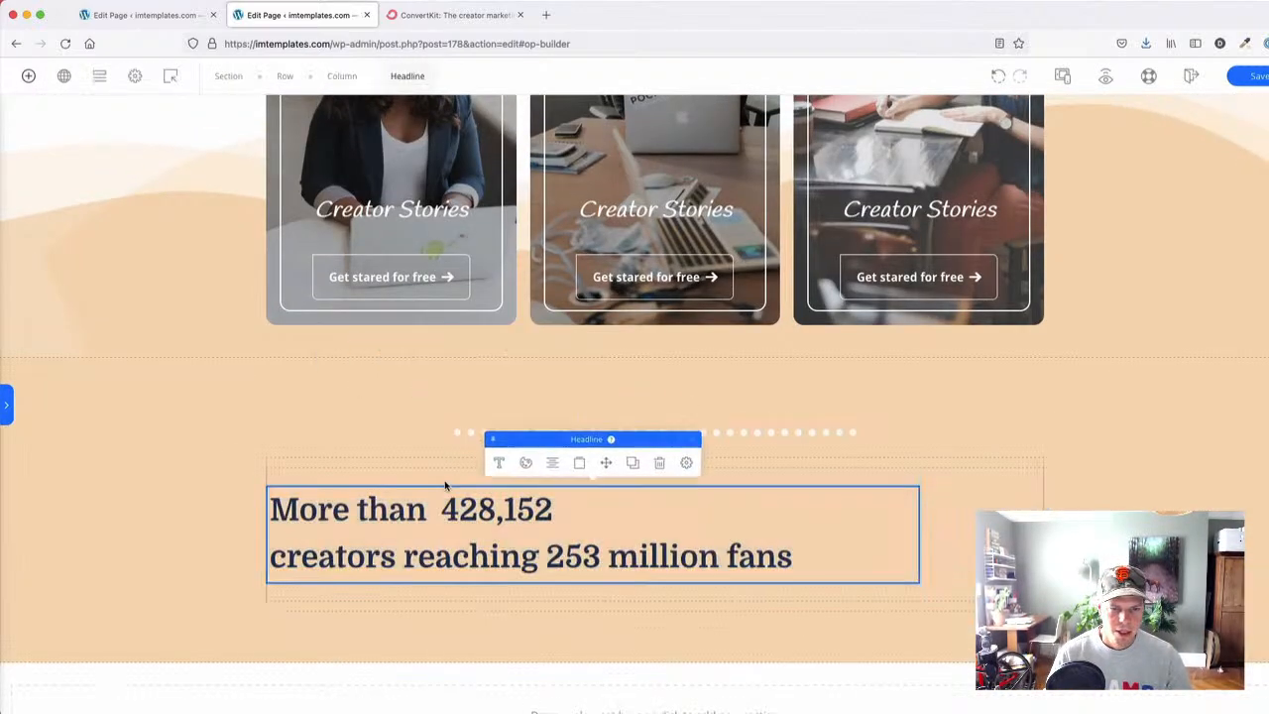
- Replace the copied headline's text with "Whatever you make, make it known with ConvertKit.", keeping its styling and without a leading space
scroll(465, 447, down, 2)
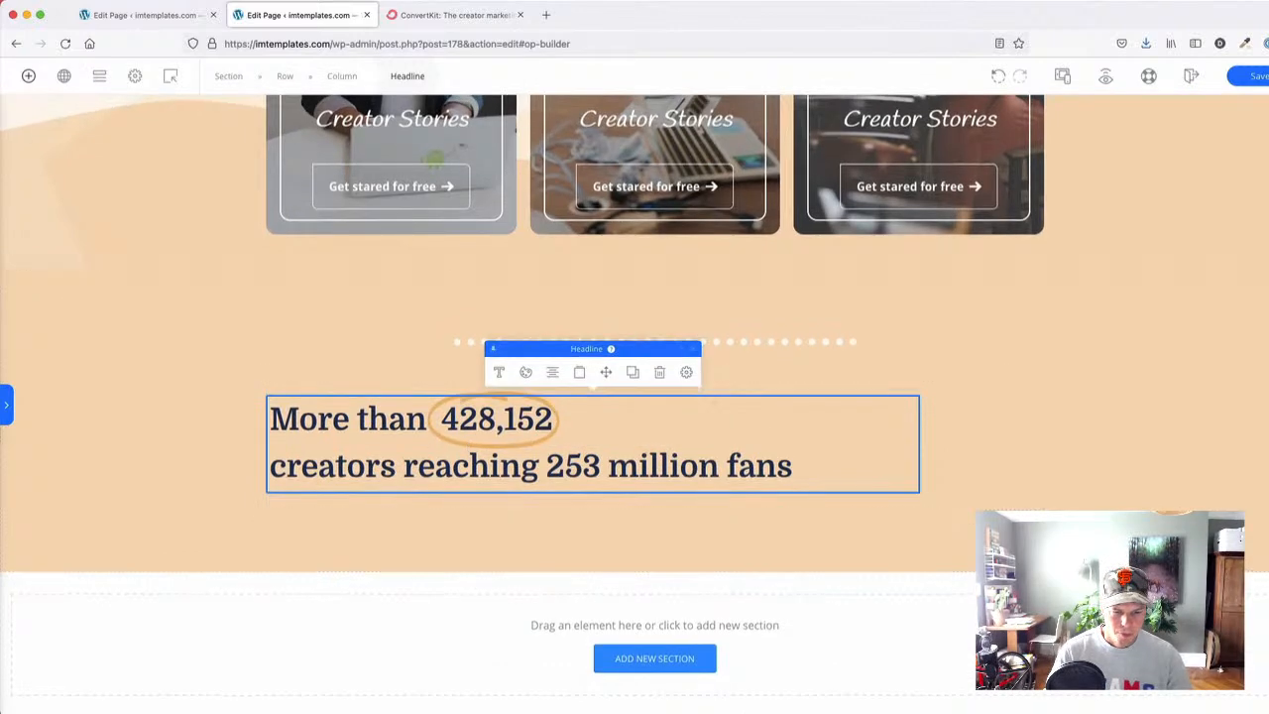
key(super+Tab)
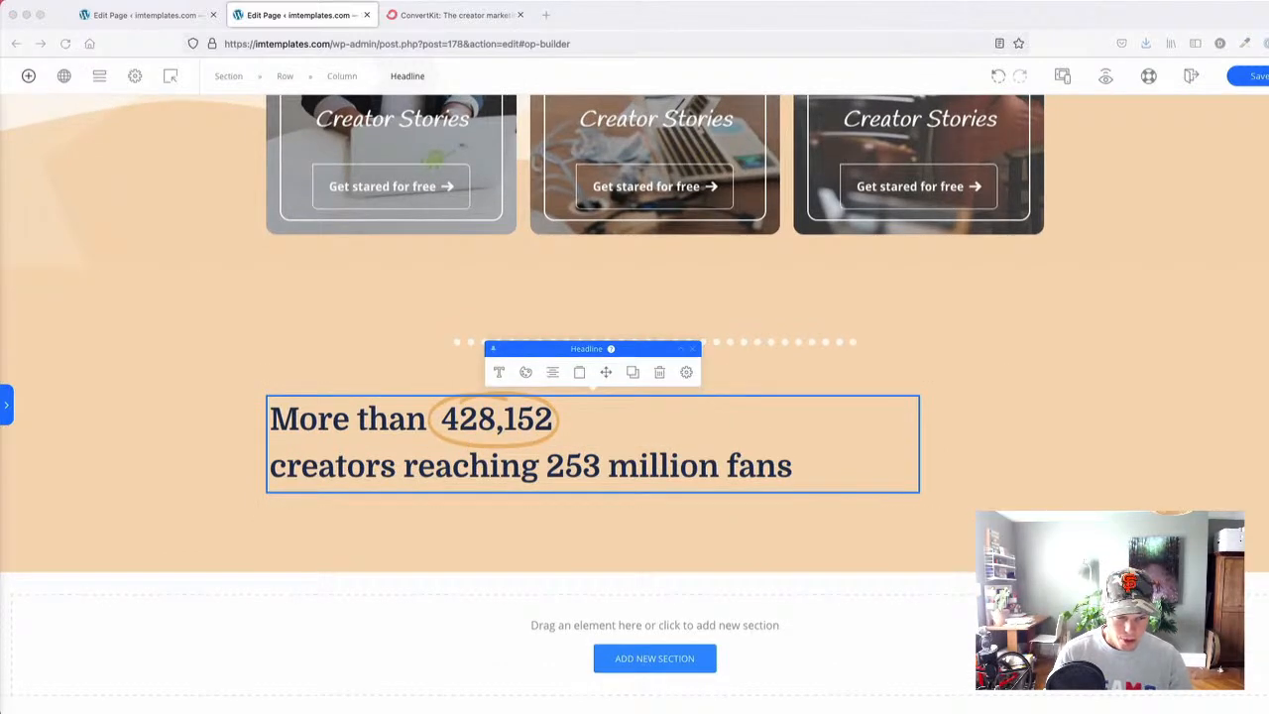
click(284, 412)
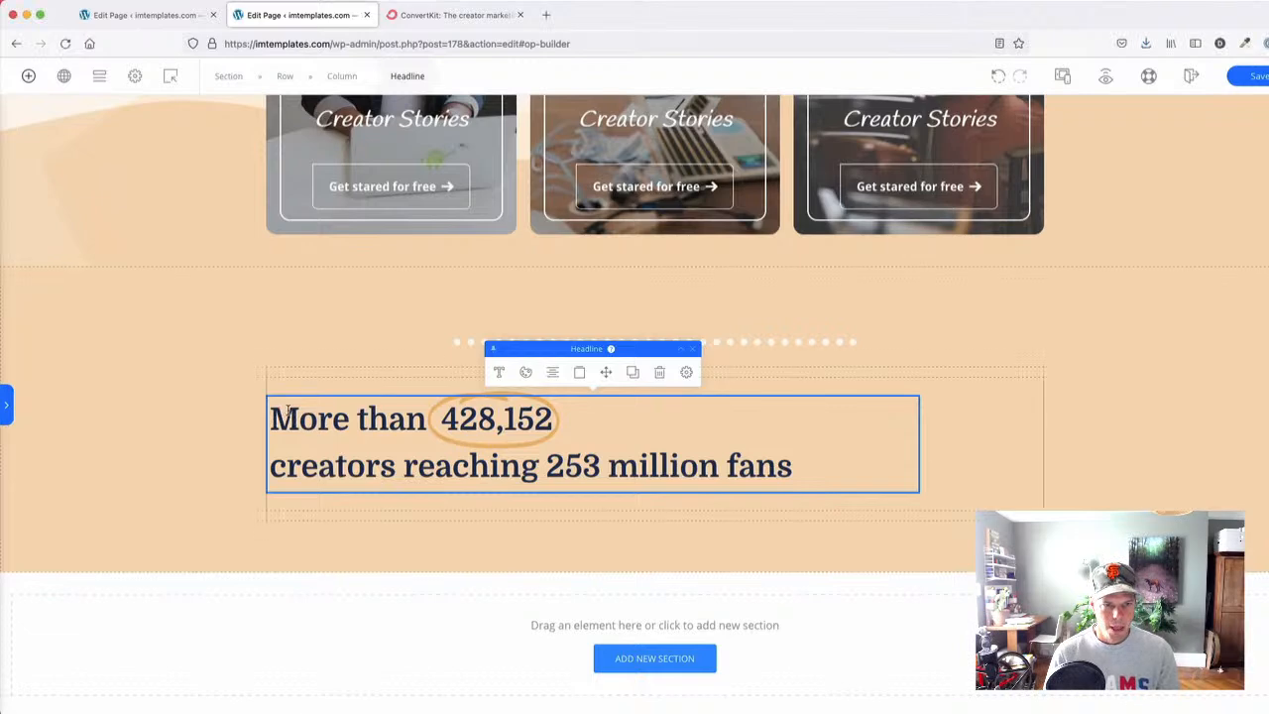
key(super+a)
key(BackSpace)
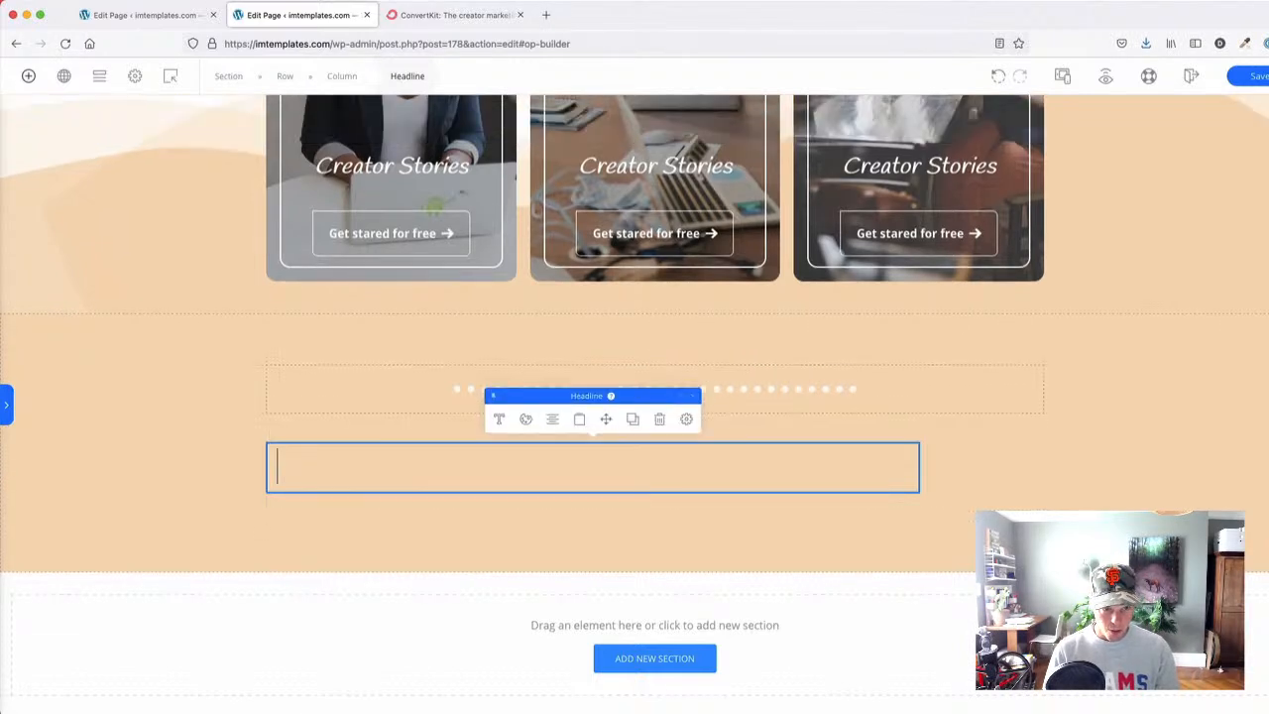
key(super+v)
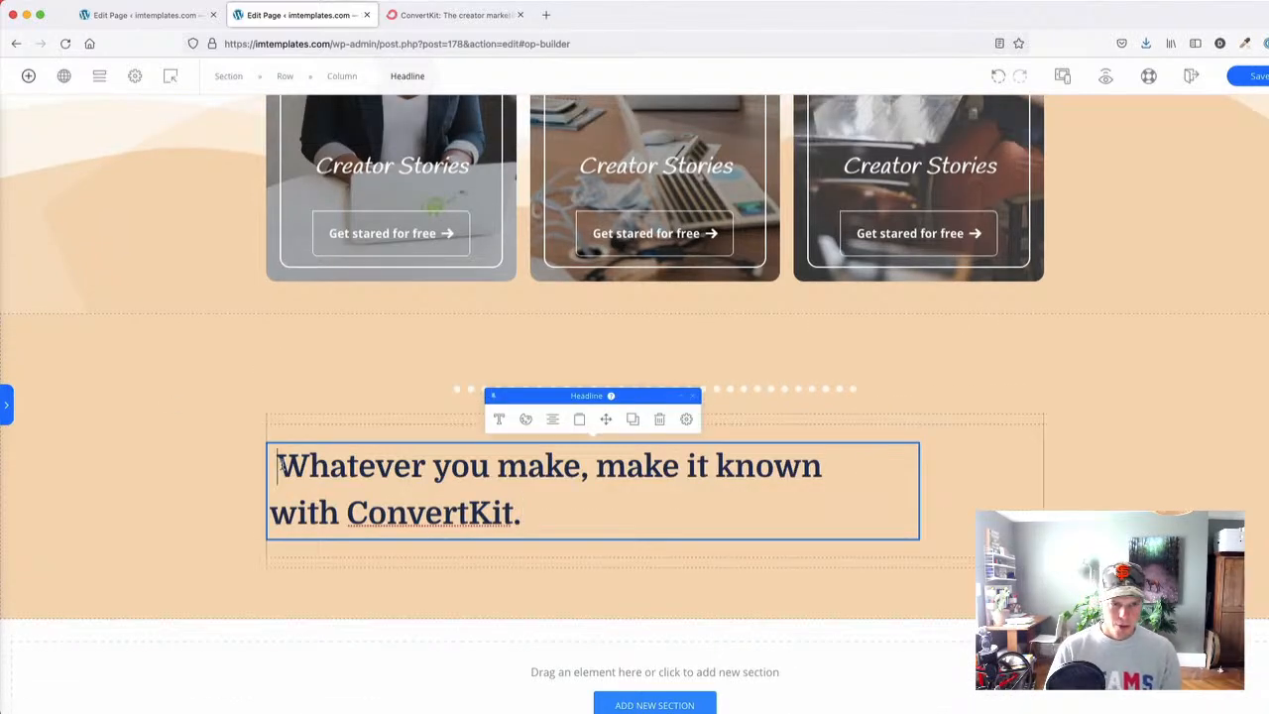
key(BackSpace)
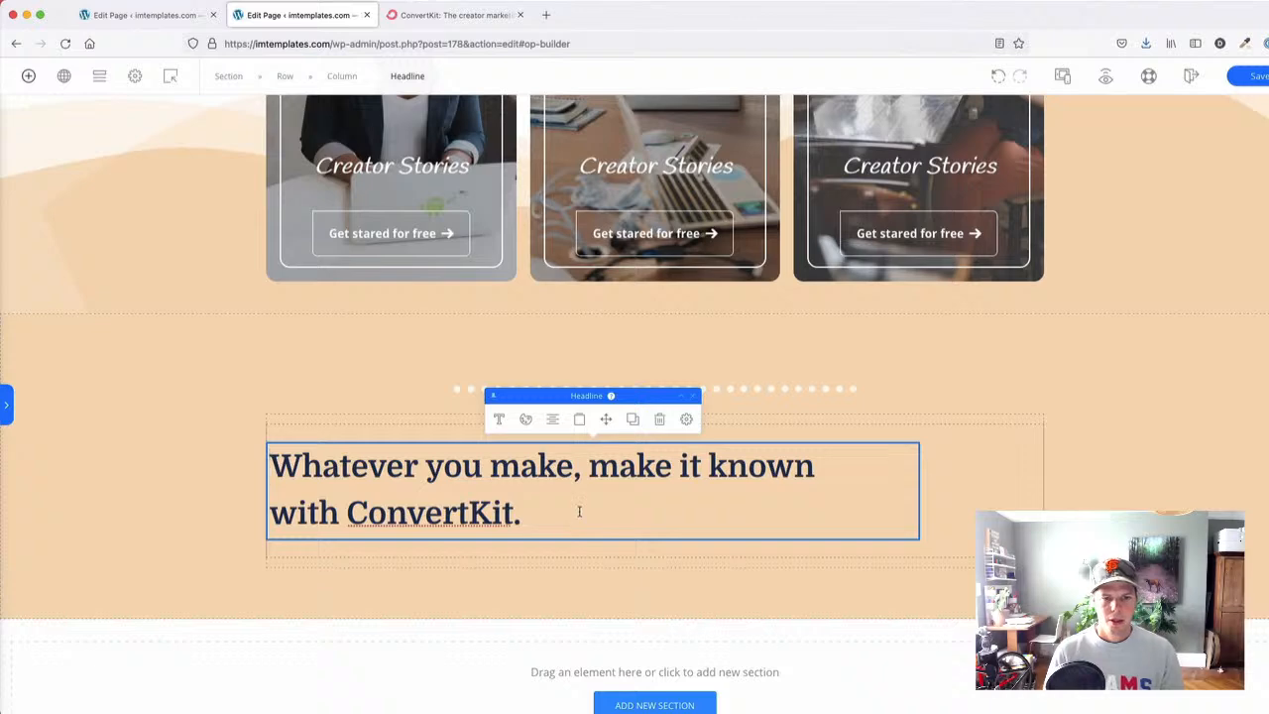
- Inspect the "Make it known" graphic on the original ConvertKit page with the browser's developer tools
click(464, 18)
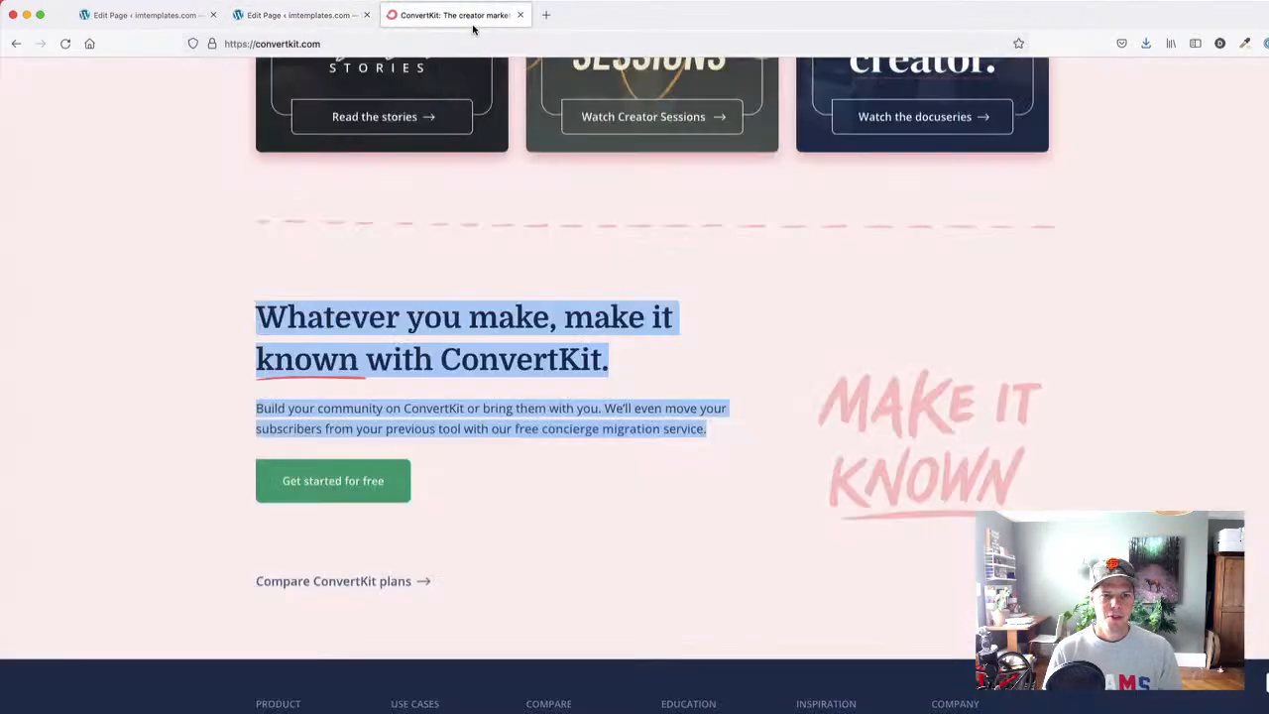
right_click(910, 407)
click(916, 412)
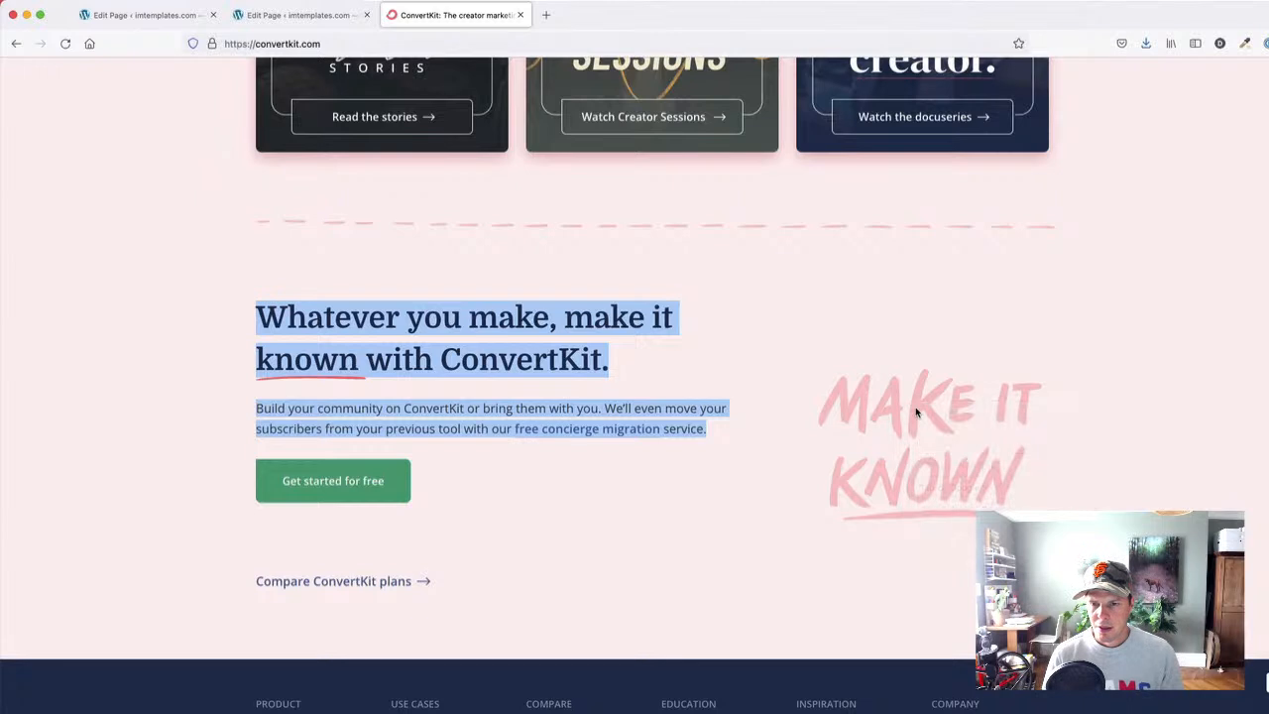
right_click(917, 409)
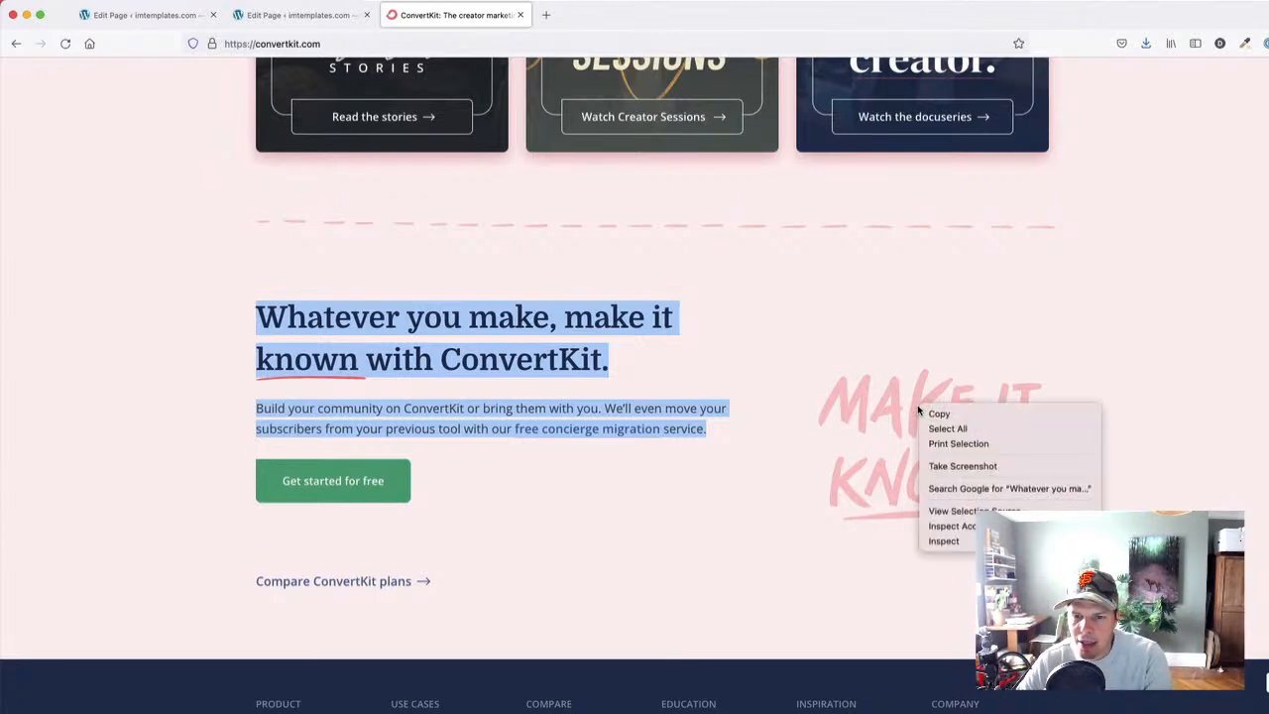
click(941, 542)
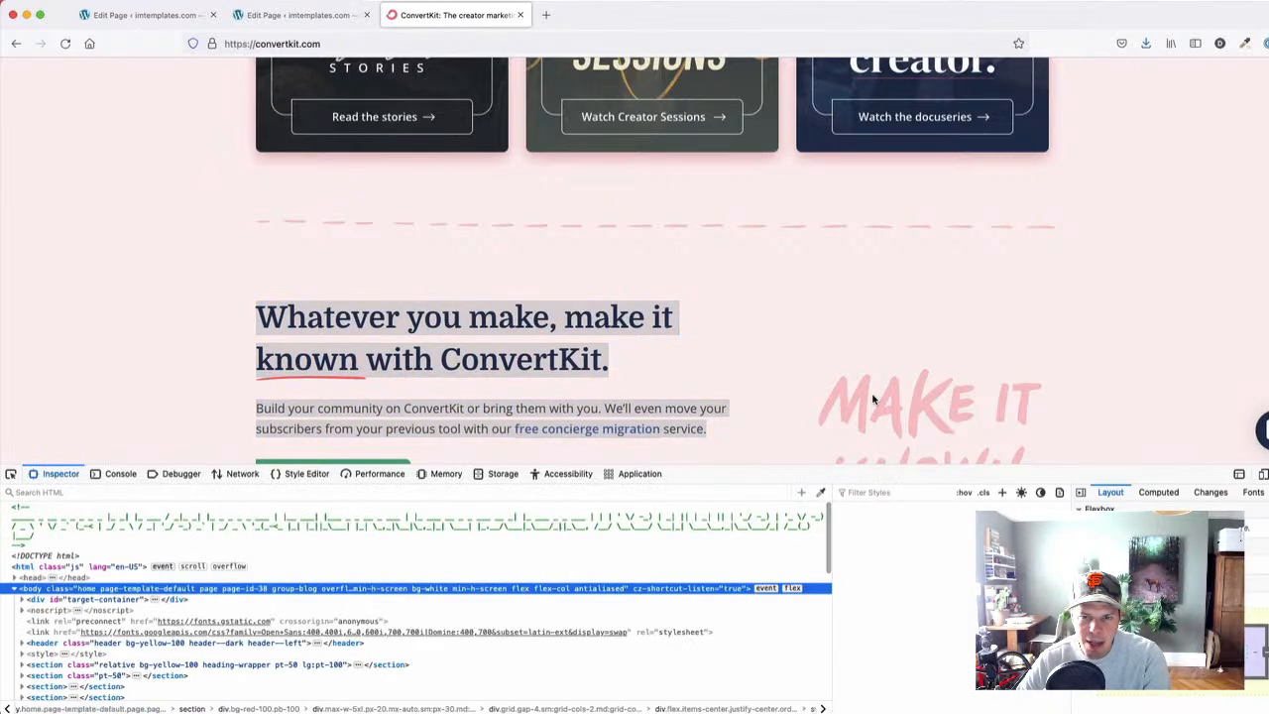
- Examine the markup of the "Make it known" graphic, checking its SVG element, title and surrounding containers
scroll(858, 400, down, 2)
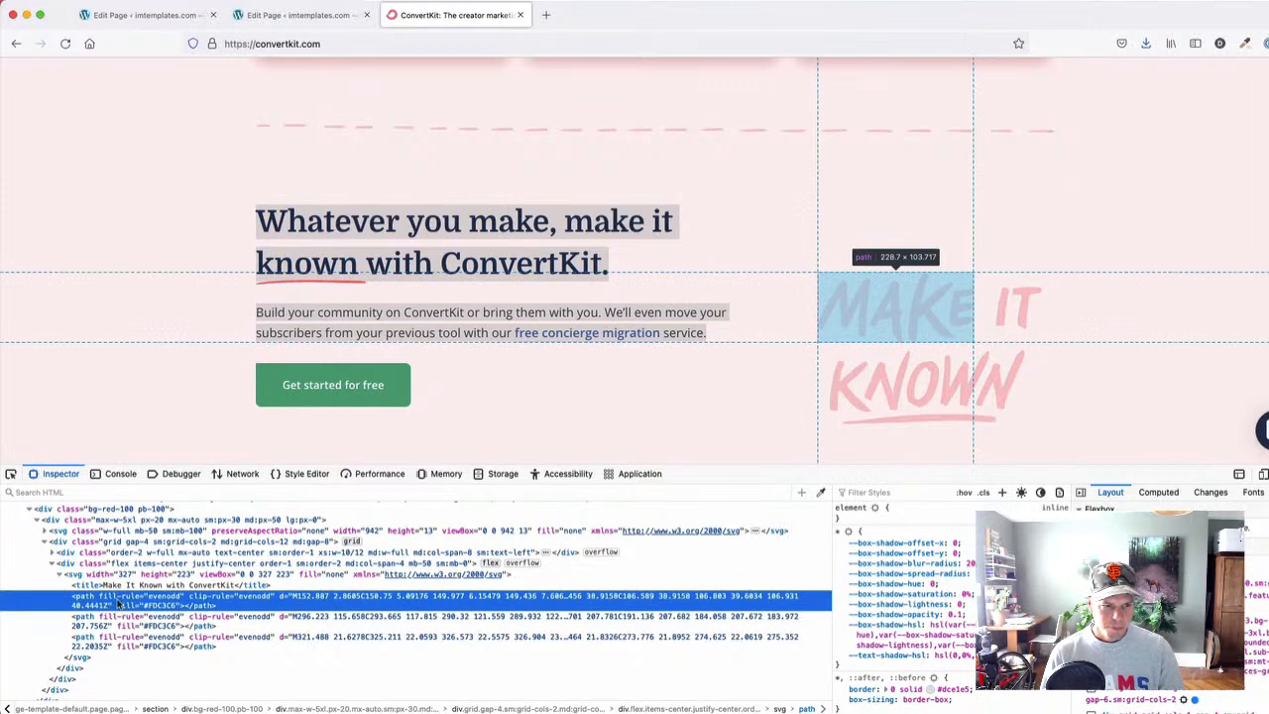
click(97, 575)
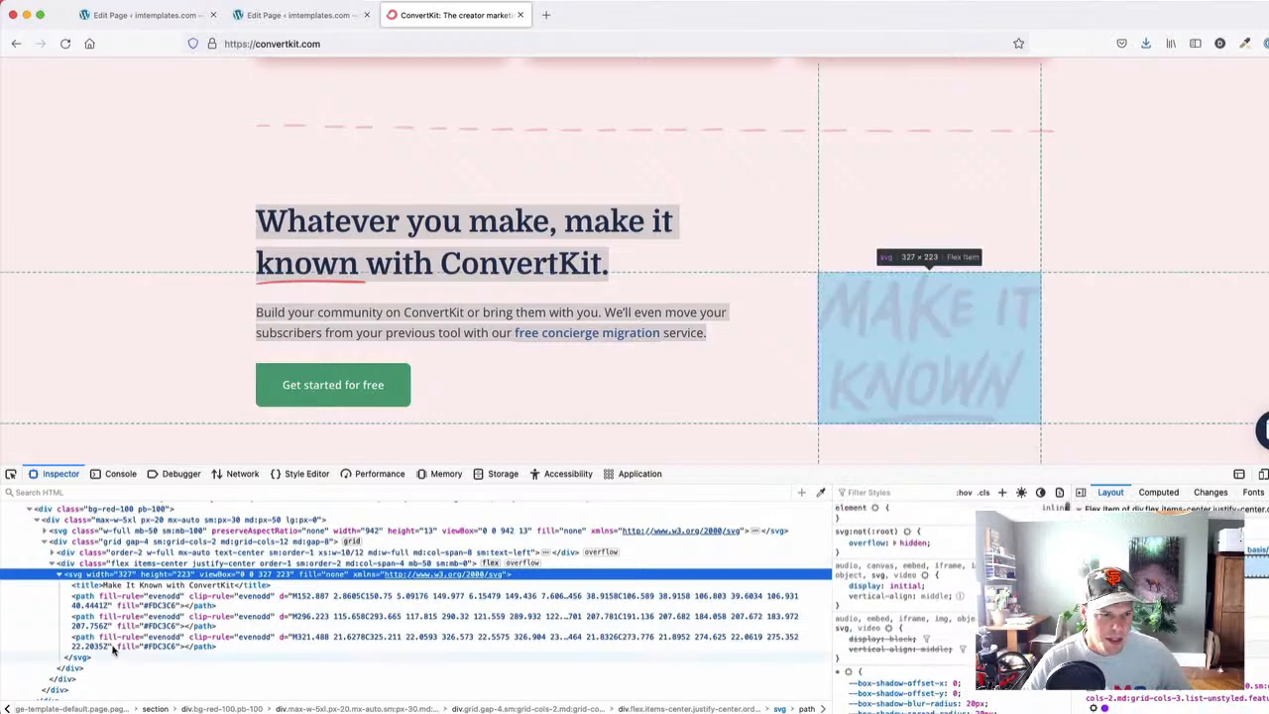
click(119, 584)
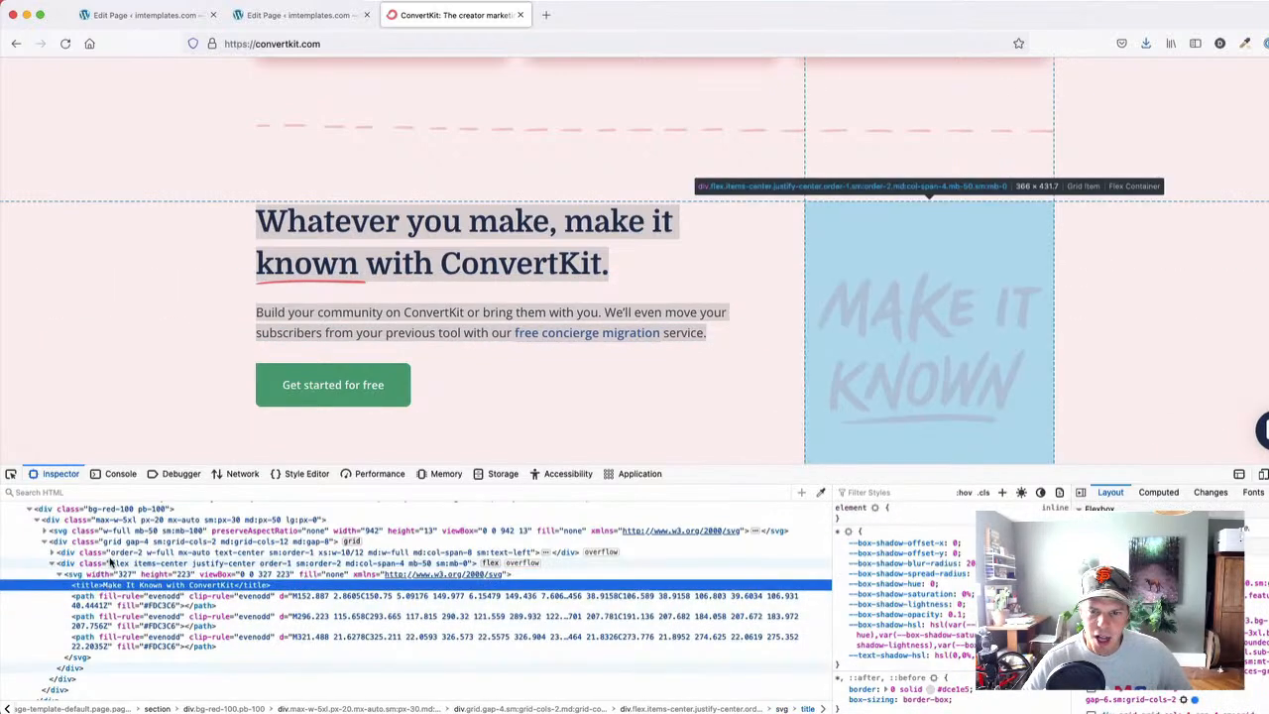
click(111, 562)
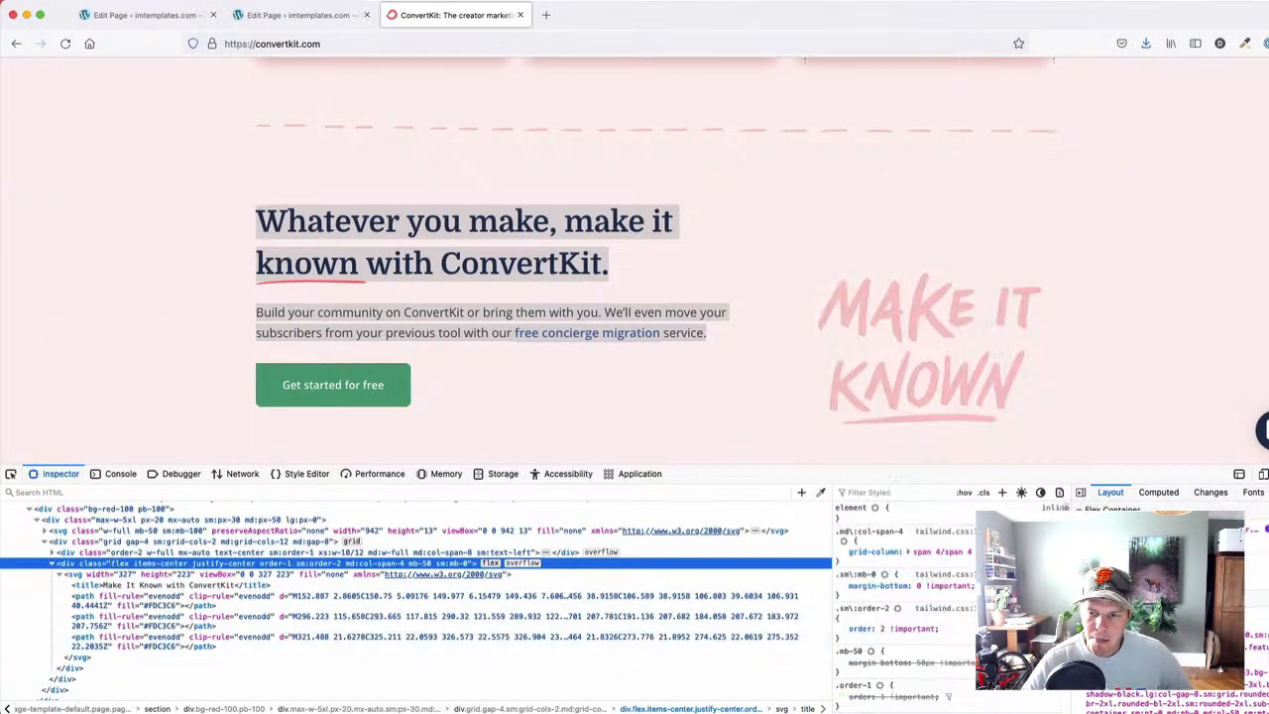
scroll(1139, 654, down, 5)
scroll(1011, 659, down, 5)
scroll(1011, 659, up, 5)
scroll(902, 604, down, 10)
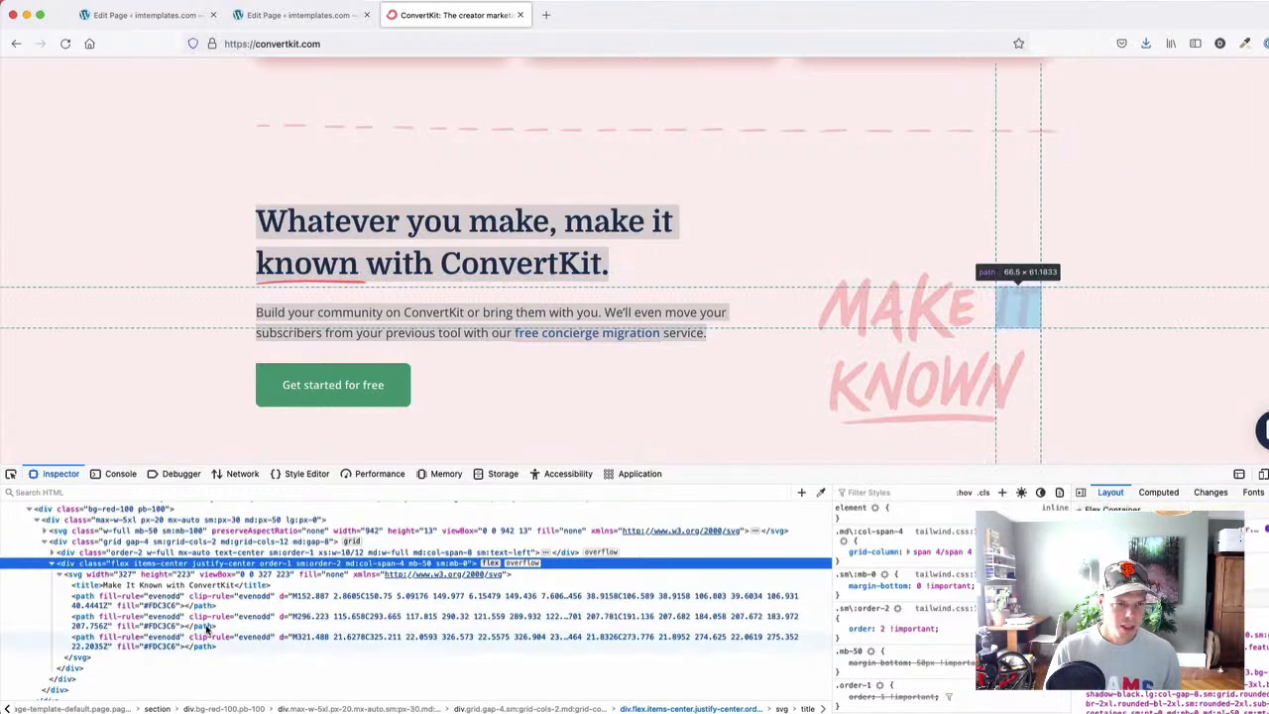
click(79, 555)
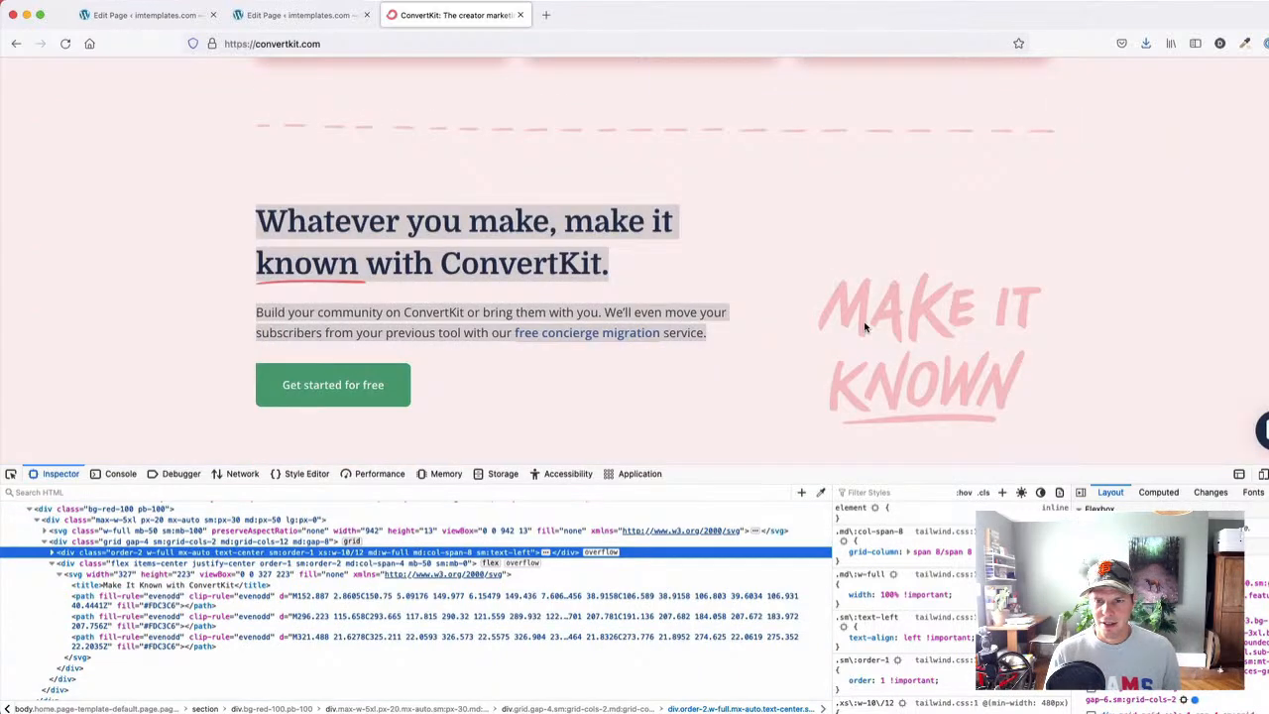
- Inspect the "MAKE" lettering of the graphic again and look through the styles and layout of its path element
right_click(864, 328)
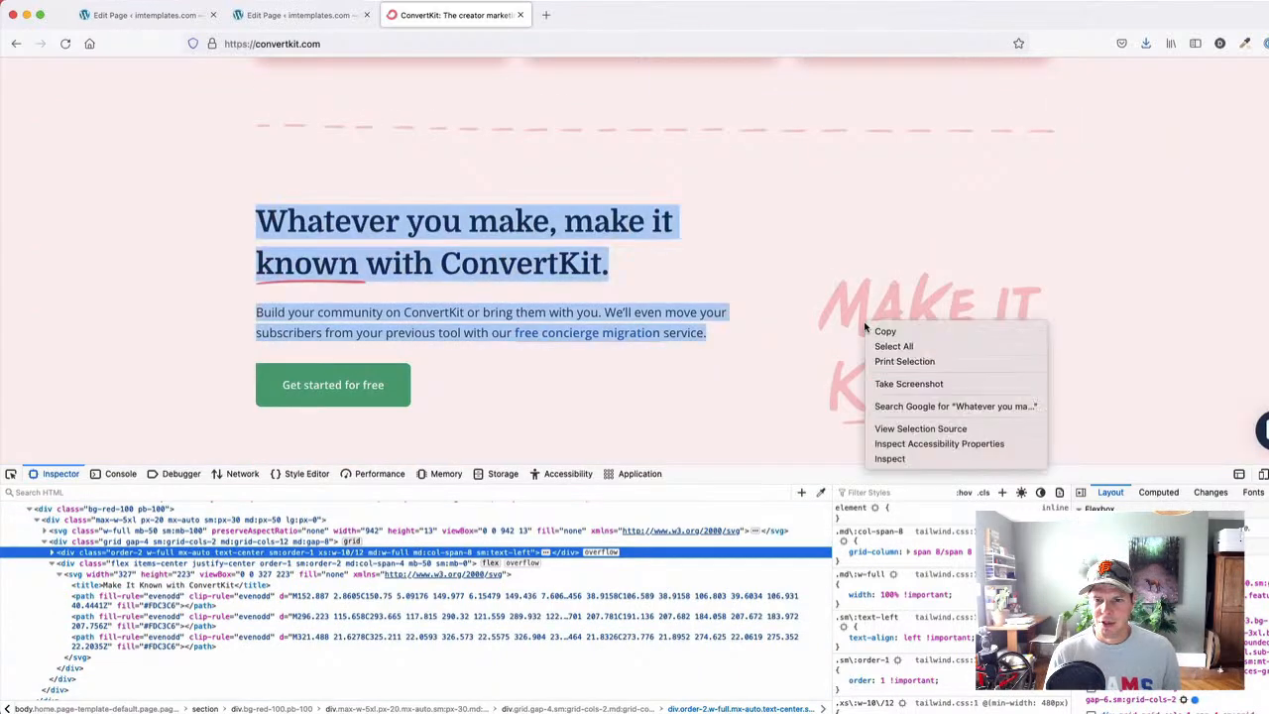
click(922, 459)
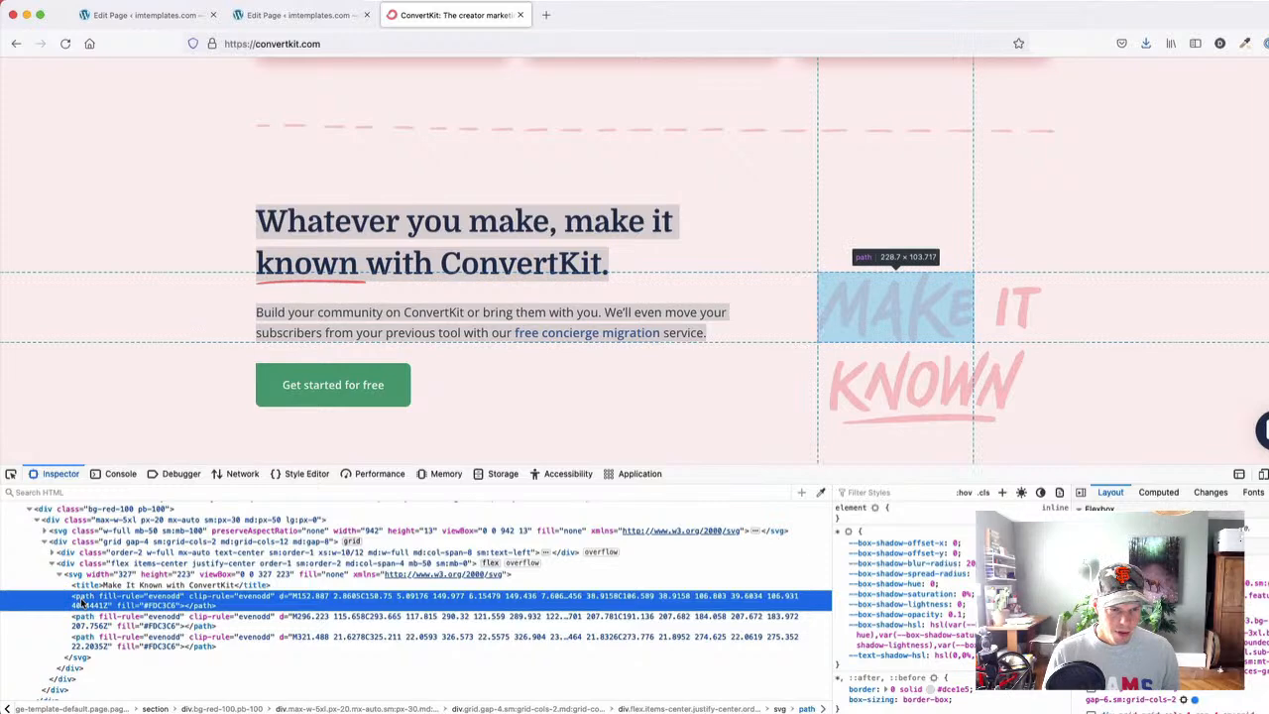
scroll(946, 622, down, 1)
scroll(1140, 619, down, 6)
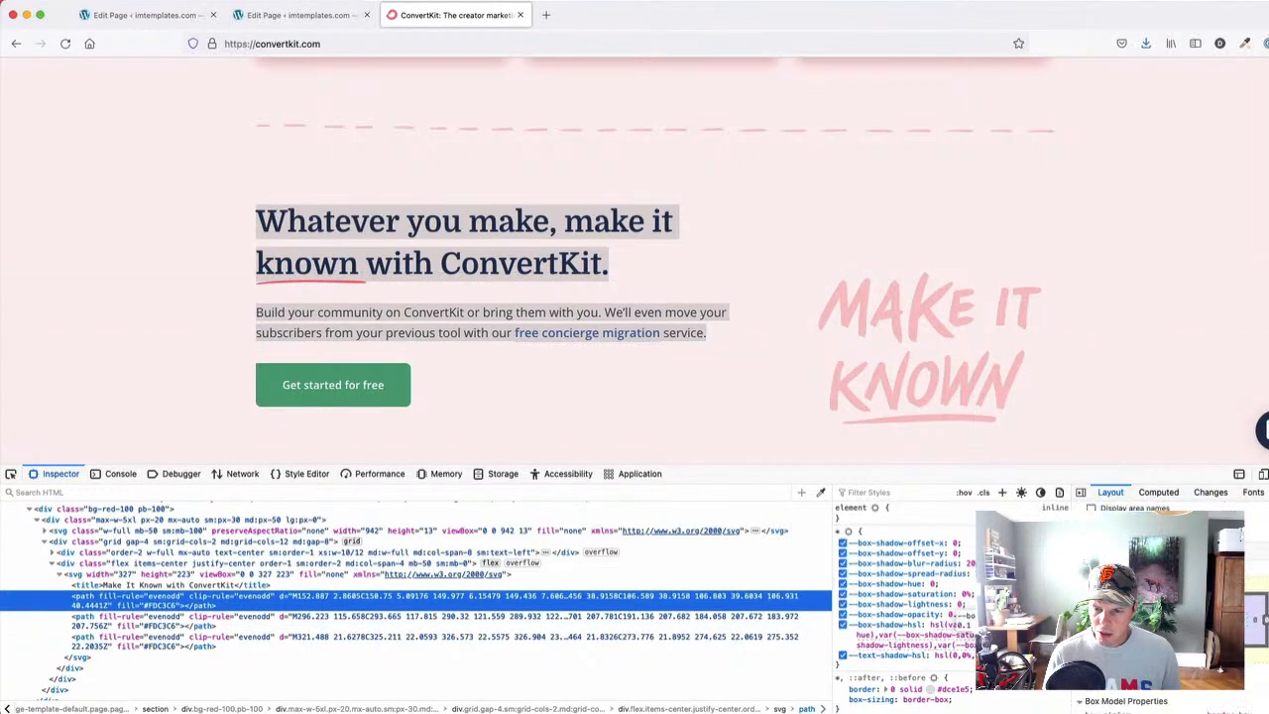
- Close the developer tools on the ConvertKit page and switch back to the page being edited in the page builder
key(super+alt+i)
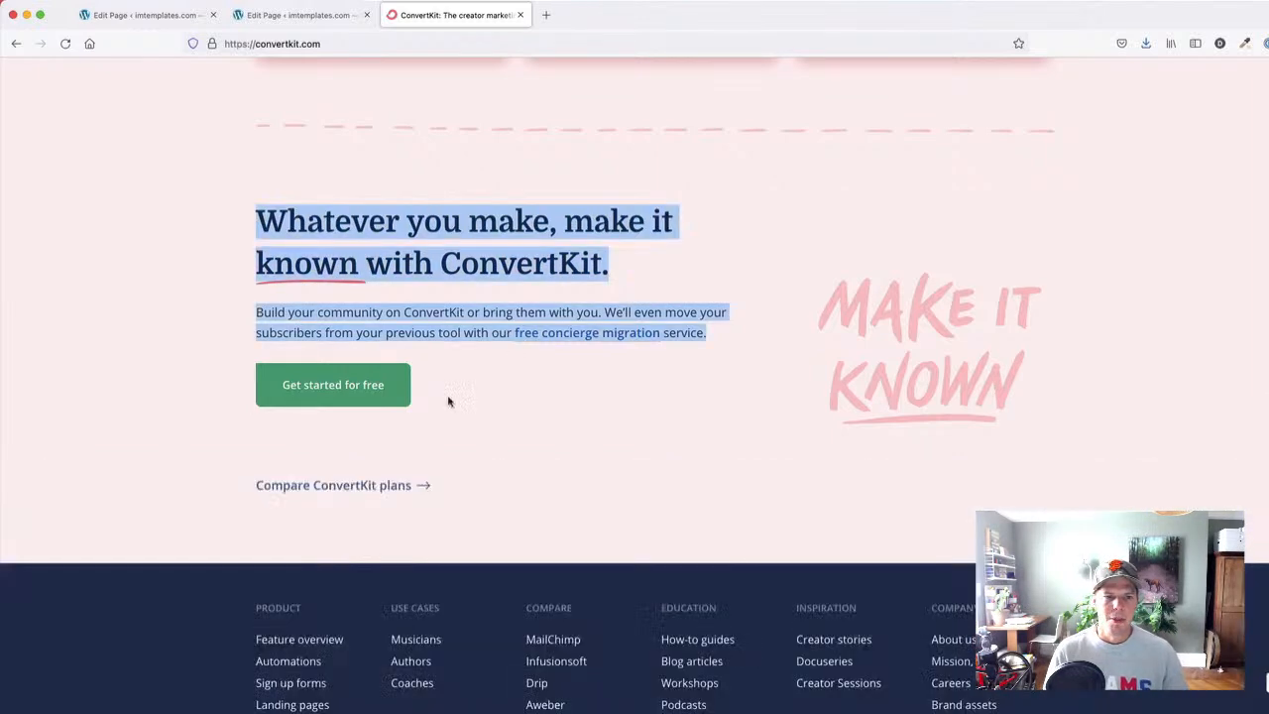
click(219, 390)
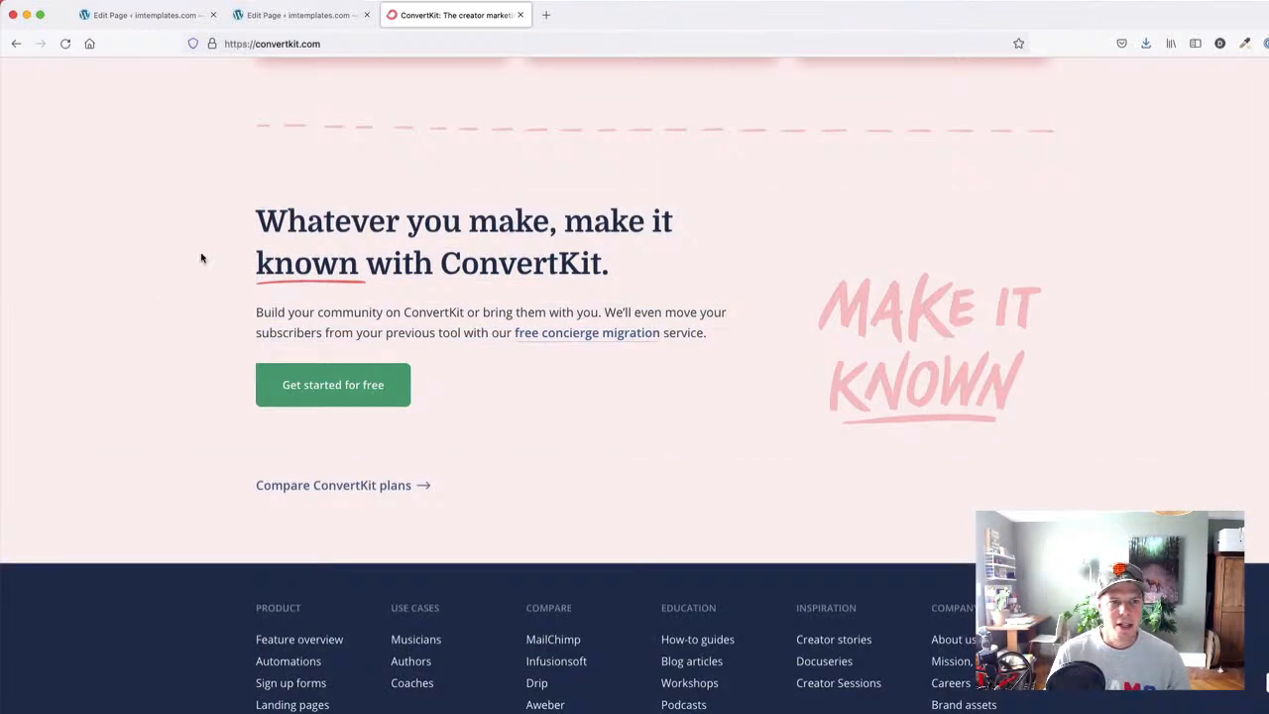
click(296, 15)
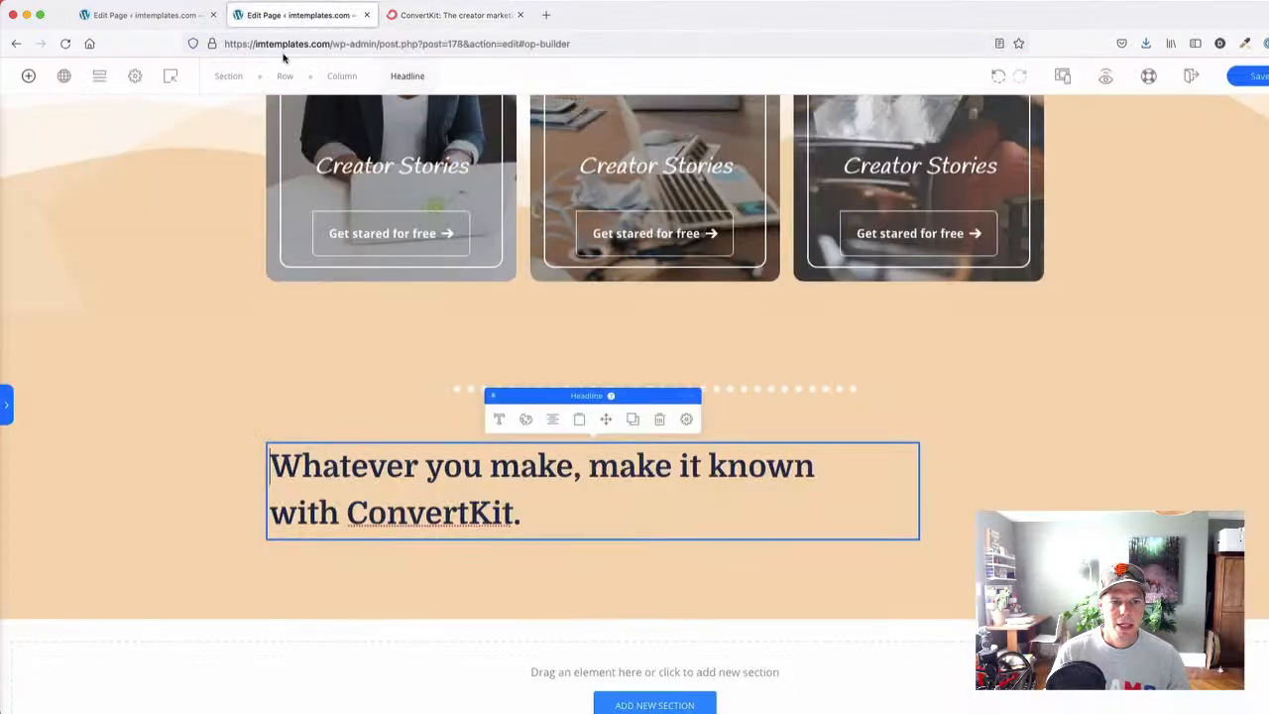
- Set the "Whatever you make" headline's max width to 60% and remove the line break before "with ConvertKit."
click(686, 419)
drag(804, 568, 748, 572)
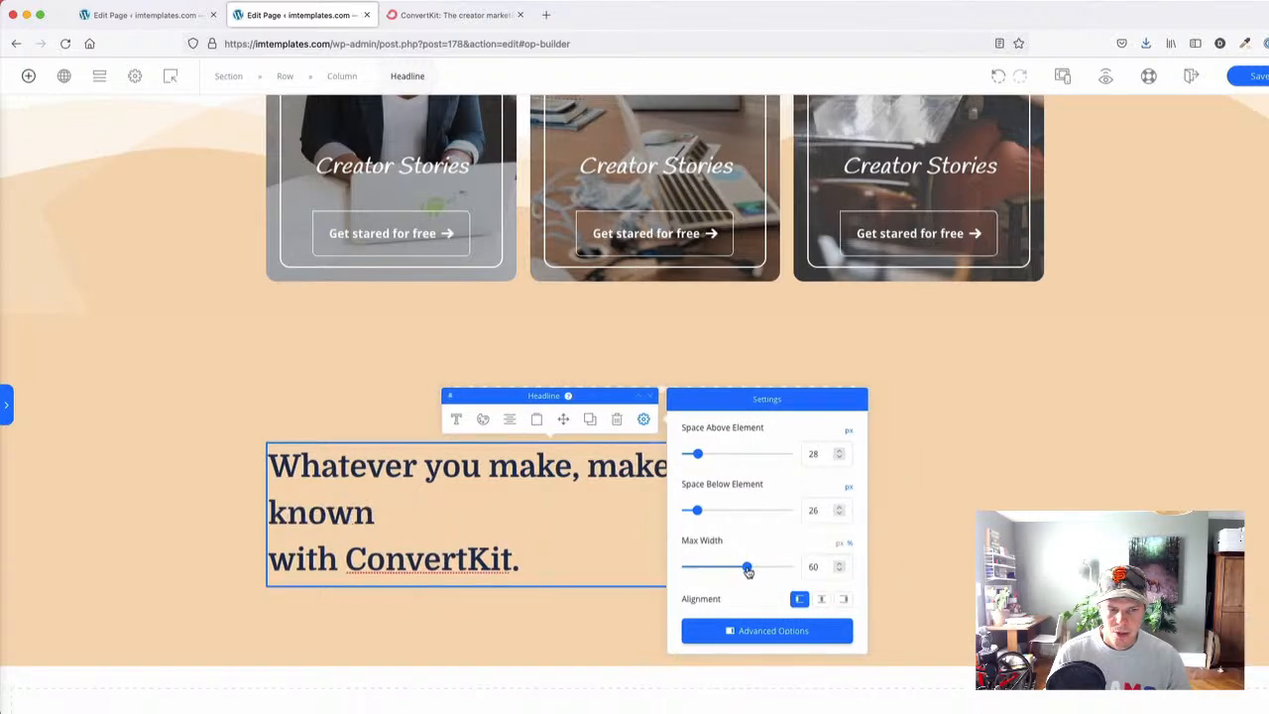
click(269, 559)
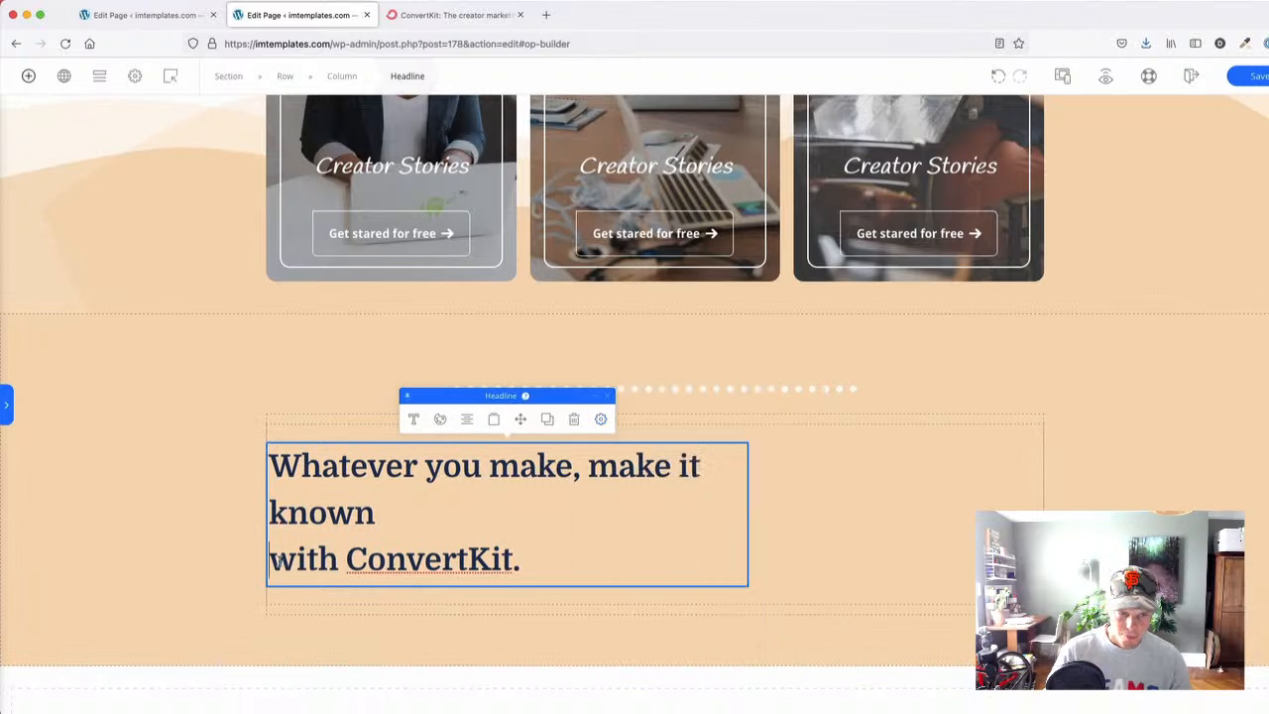
key(BackSpace)
click(143, 447)
click(893, 479)
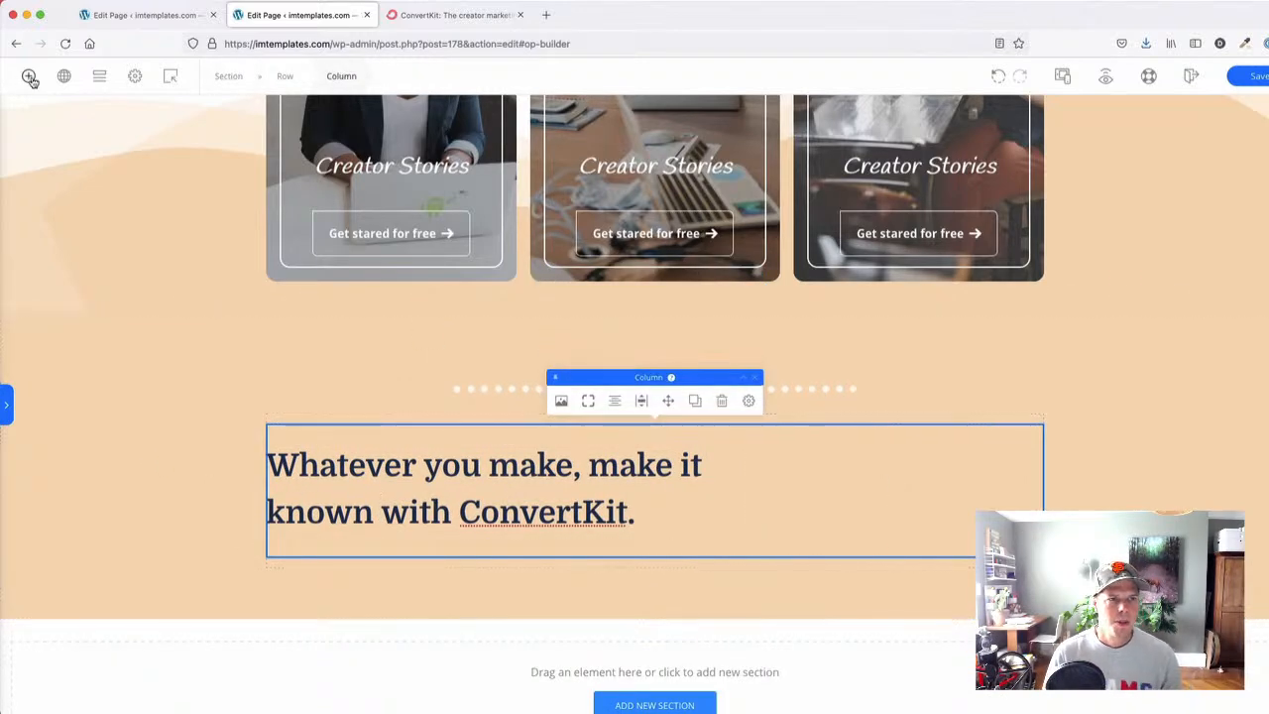
- Add a second column to the row beside the "Whatever you make" headline
click(29, 76)
drag(171, 209, 827, 441)
click(503, 504)
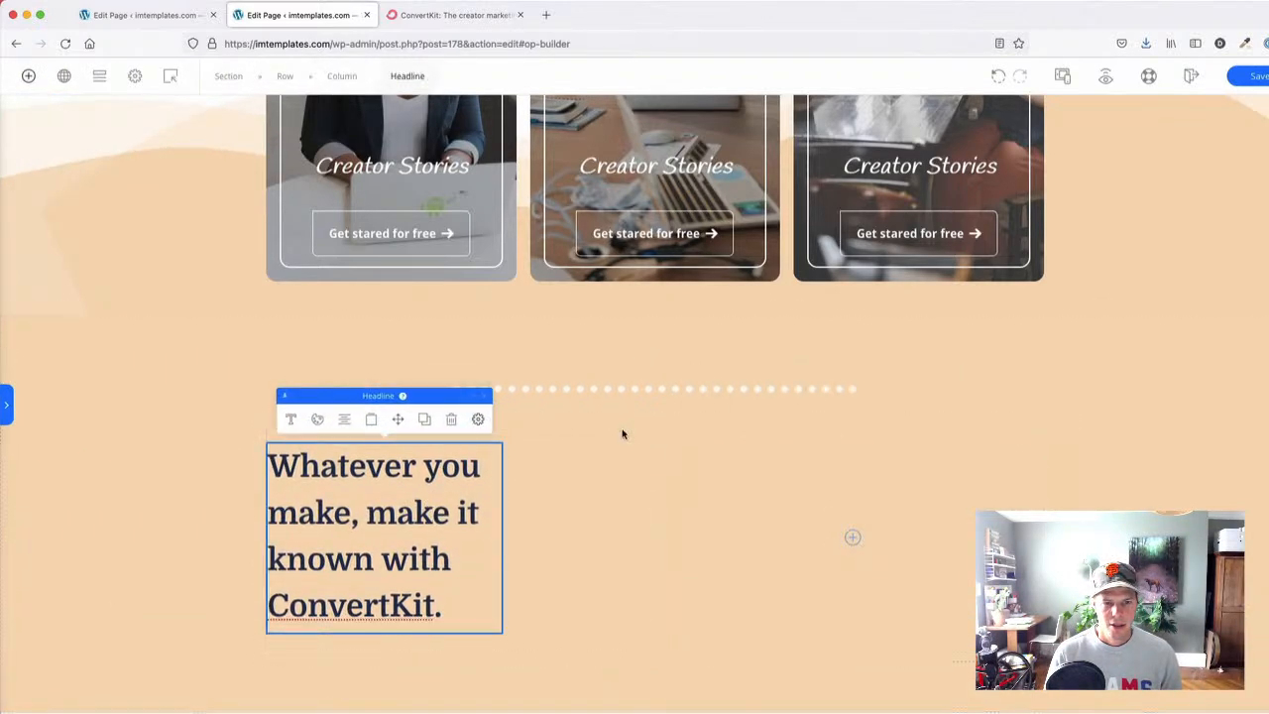
click(423, 15)
click(295, 17)
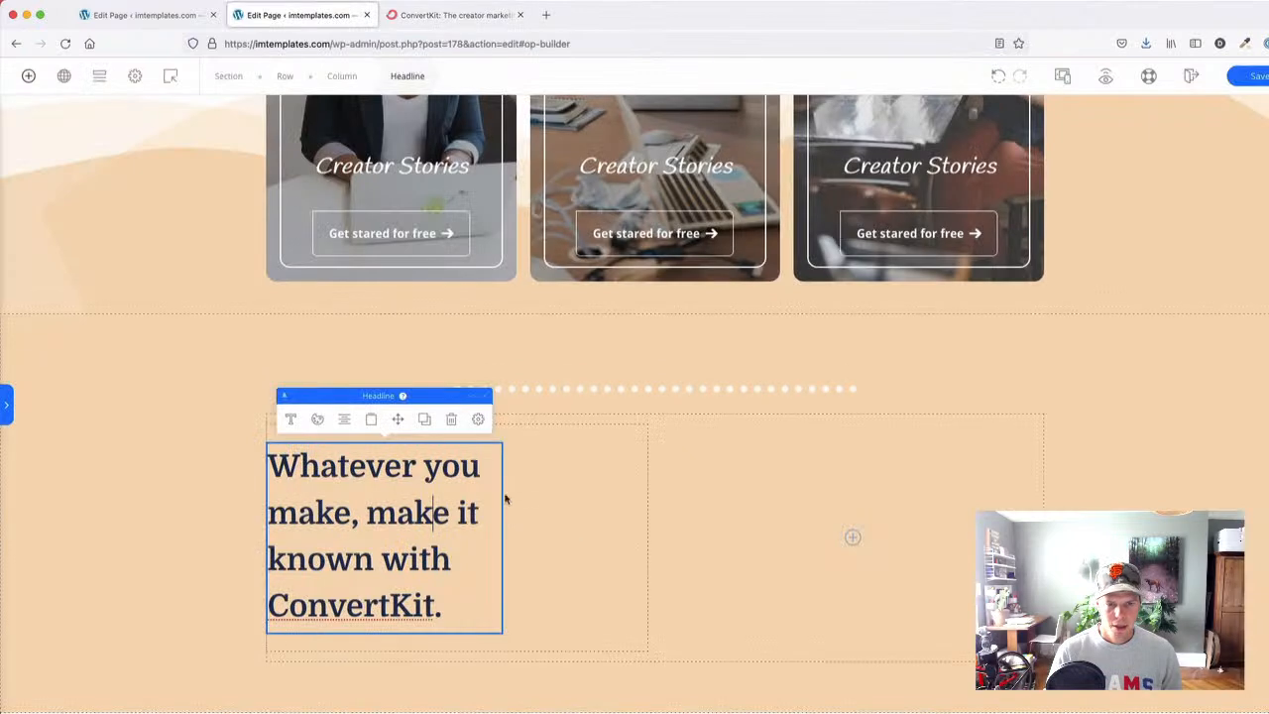
- Set the "Whatever you make" headline's max width to 100% and compare its layout with the ConvertKit page
click(478, 420)
drag(581, 566, 682, 579)
click(207, 513)
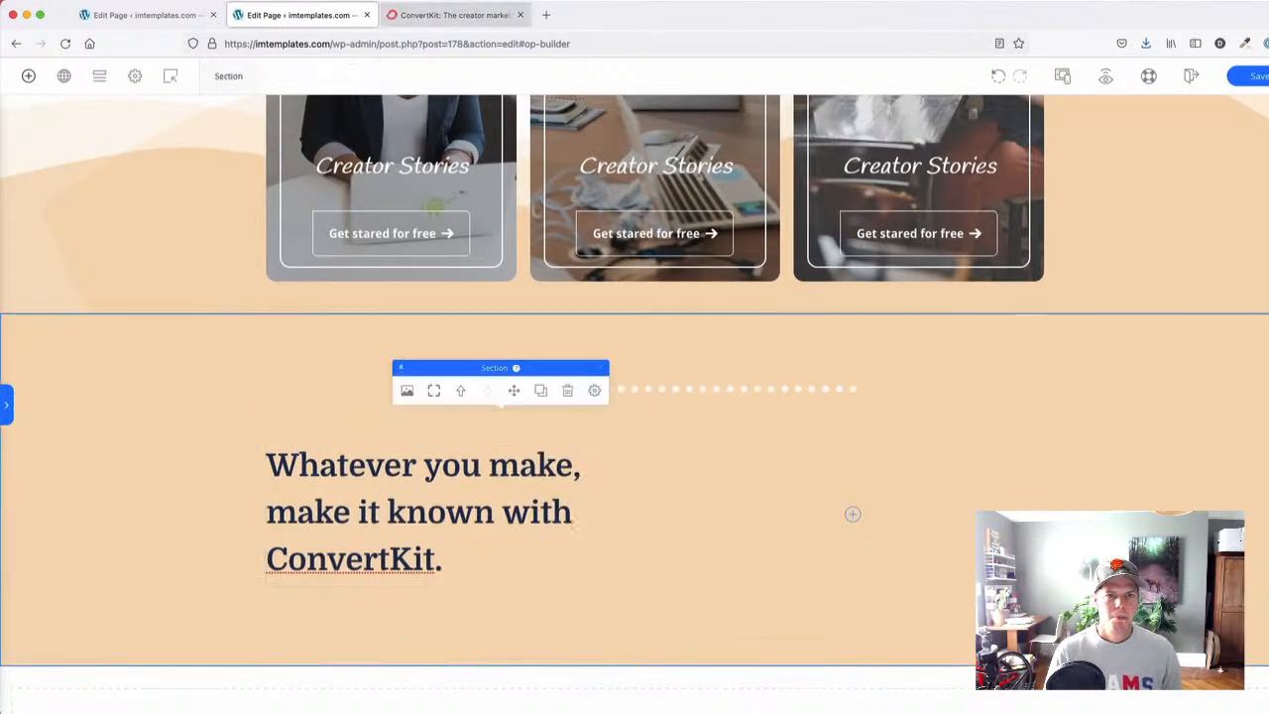
click(446, 15)
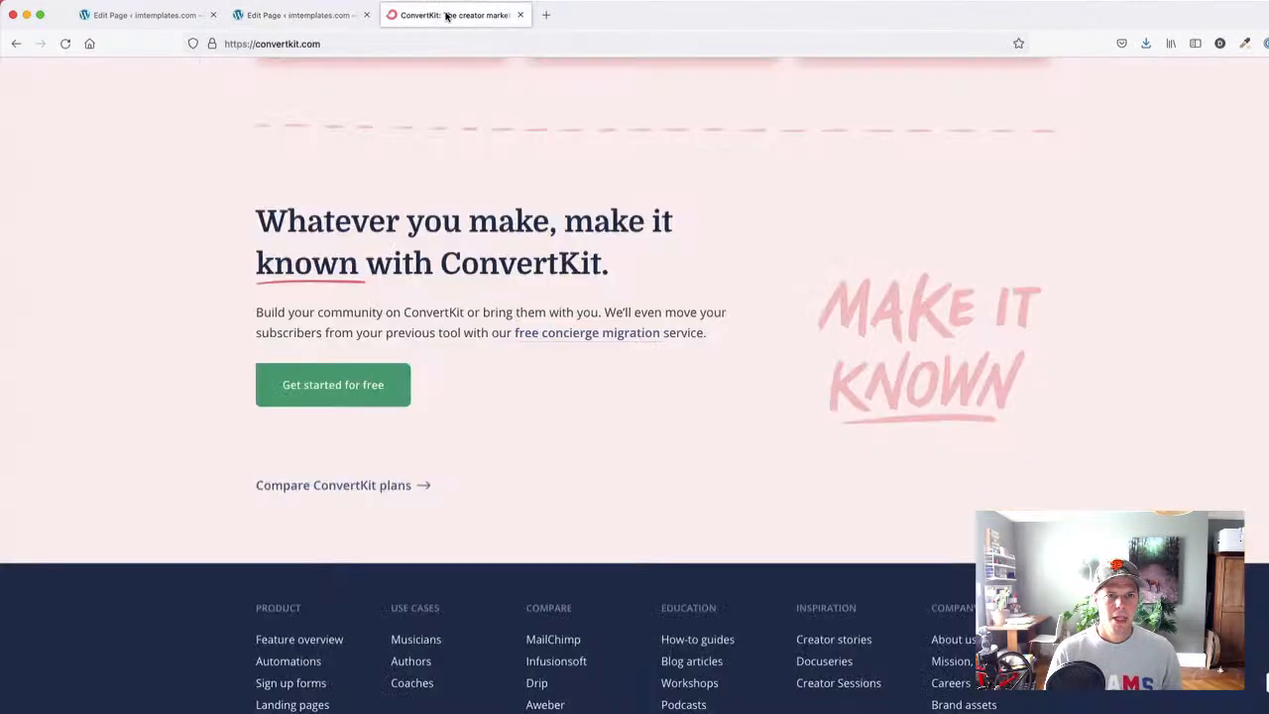
click(322, 13)
double_click(536, 512)
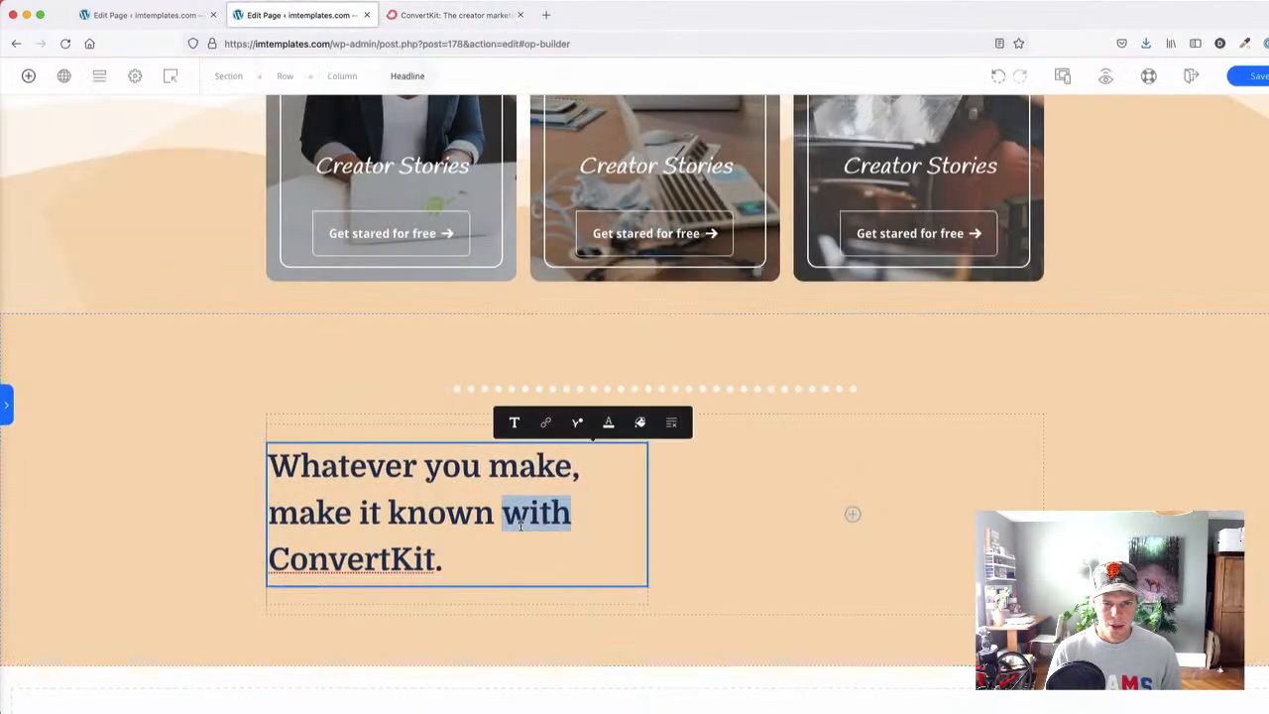
click(700, 502)
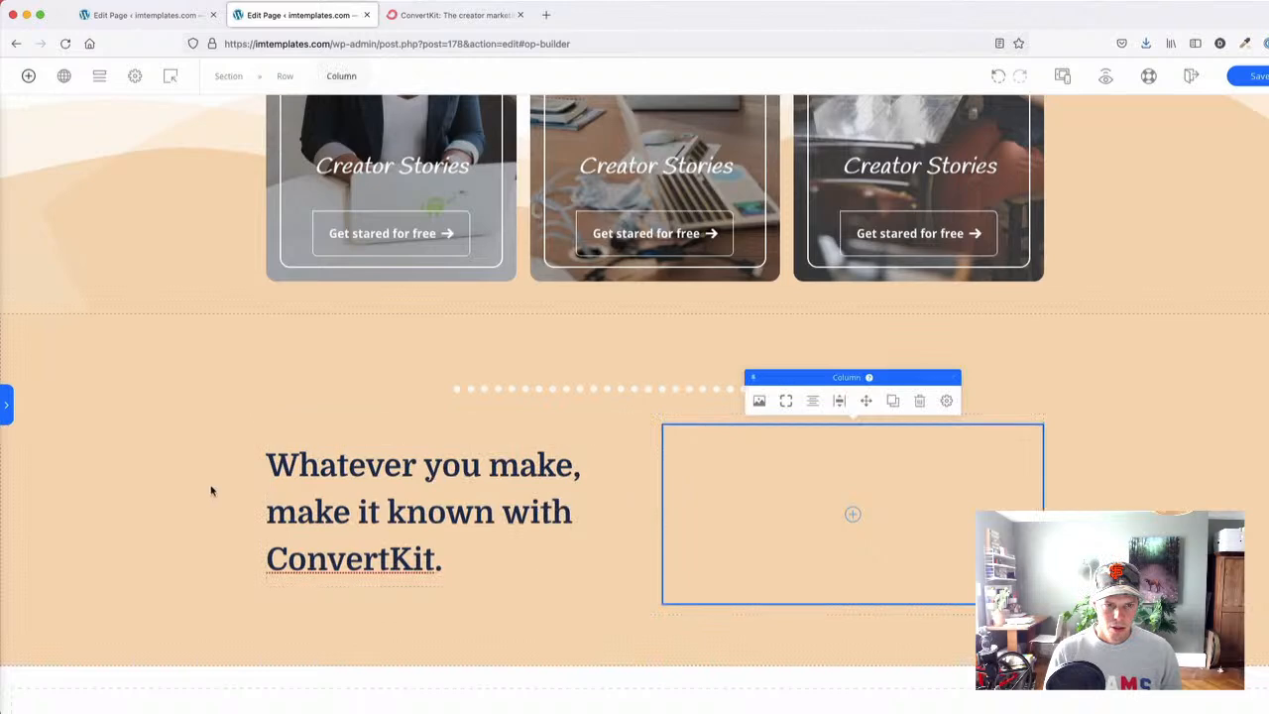
click(200, 490)
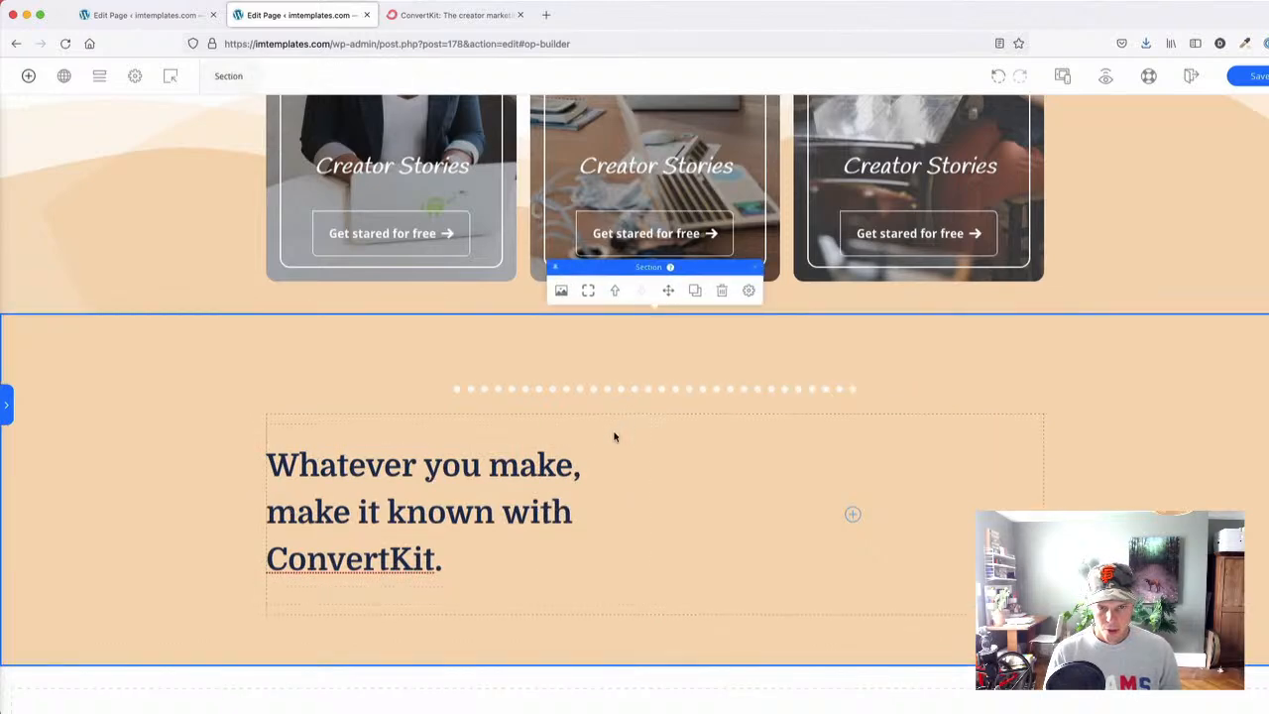
- Duplicate the "Whatever you make" headline and move the copy into the empty second column
click(555, 466)
click(551, 420)
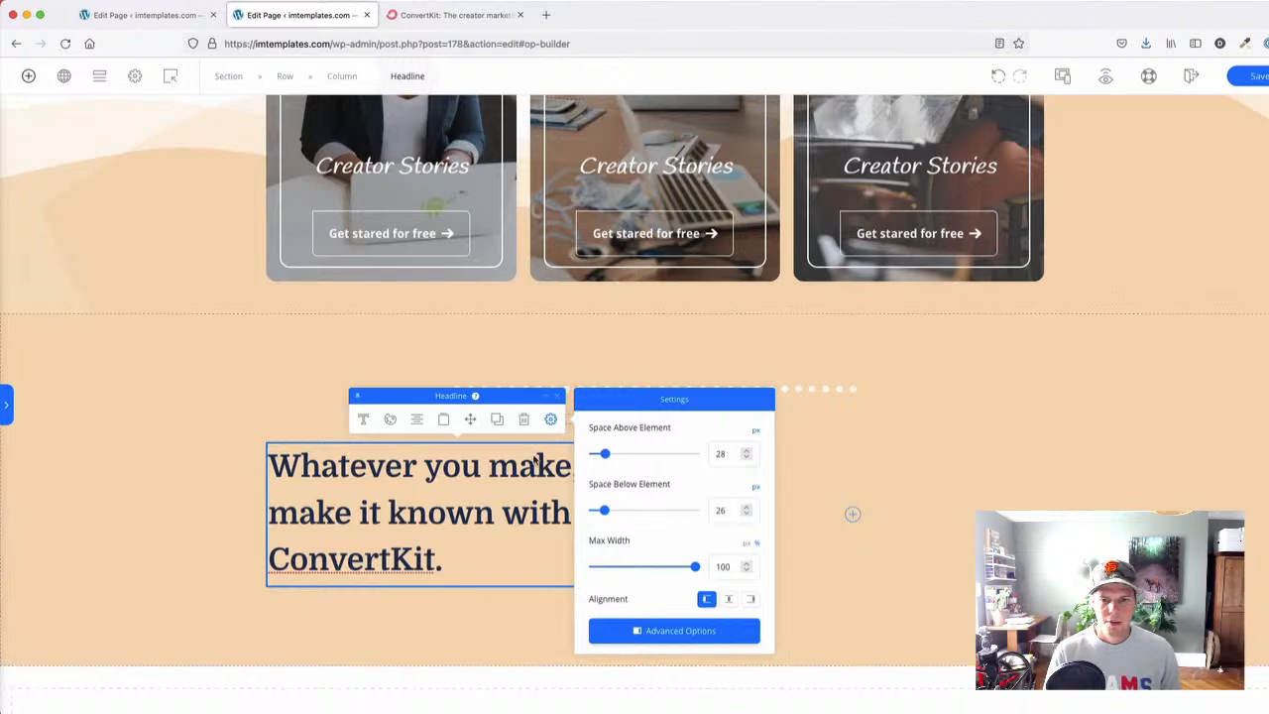
click(264, 442)
click(406, 510)
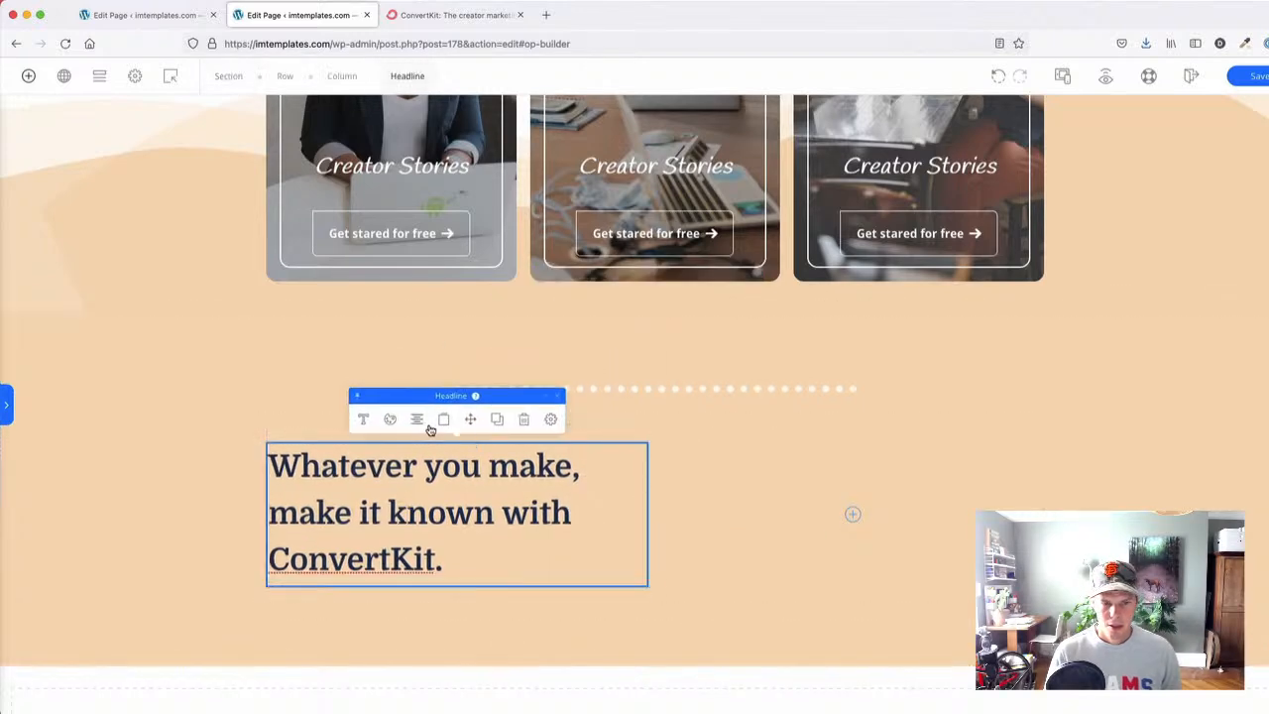
click(498, 421)
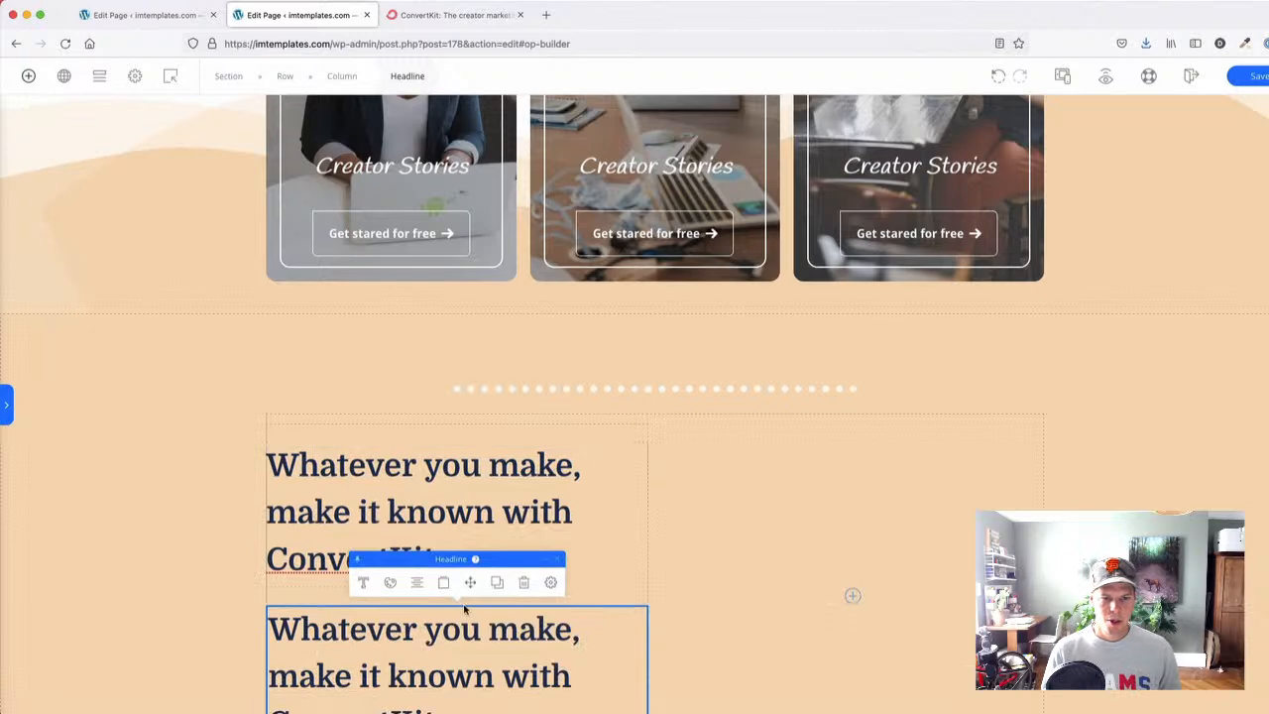
drag(830, 619, 827, 595)
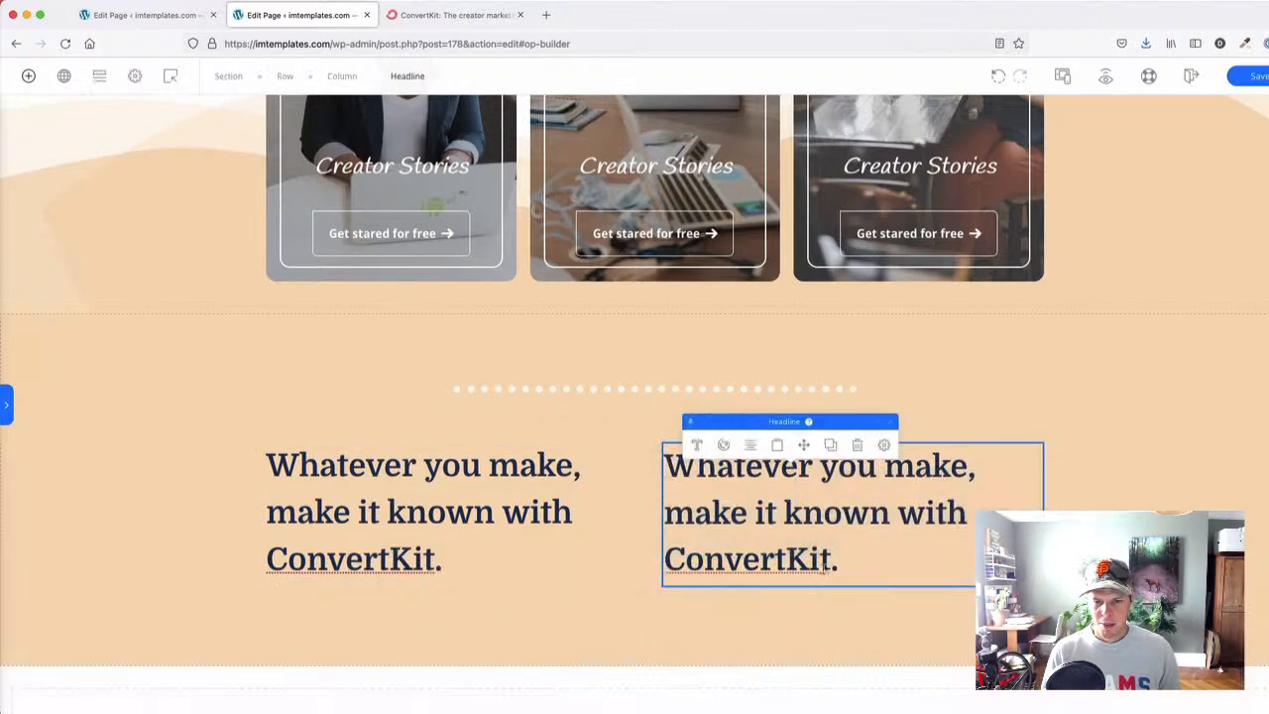
- Replace the copied headline's text with "Make it know" and centre-align it
triple_click(821, 552)
text(Make it know)
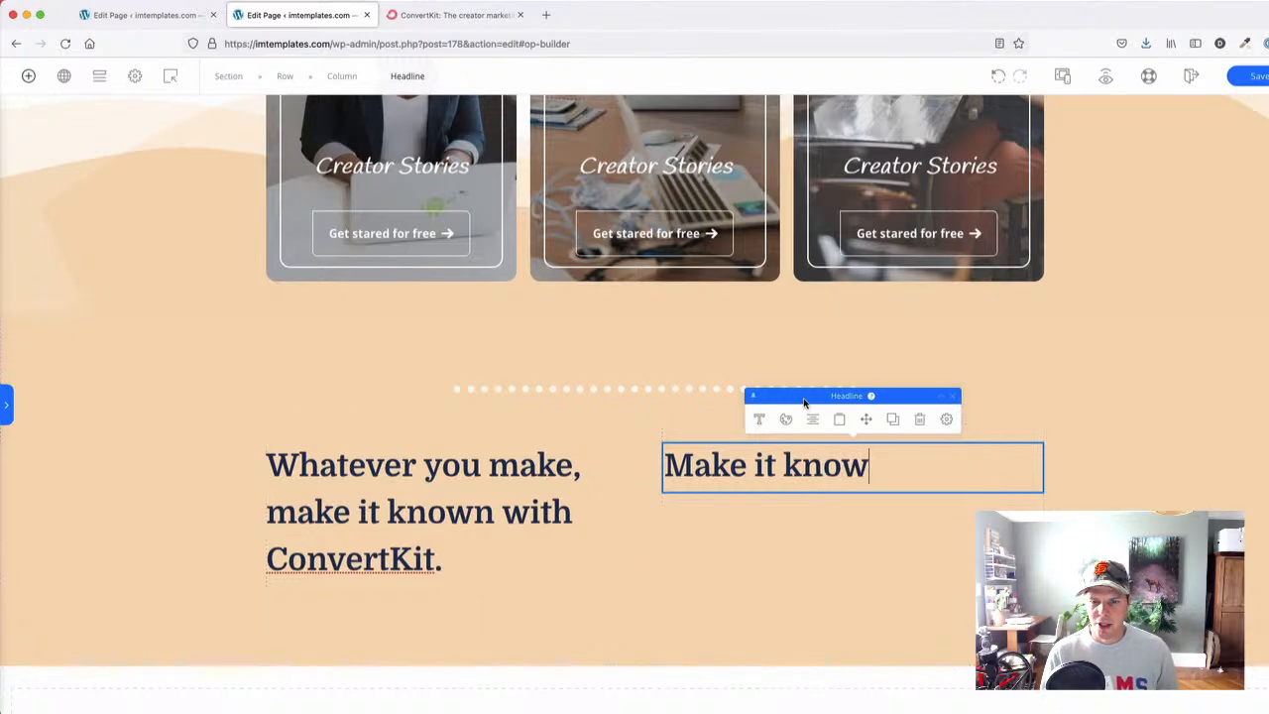
click(814, 421)
click(1102, 429)
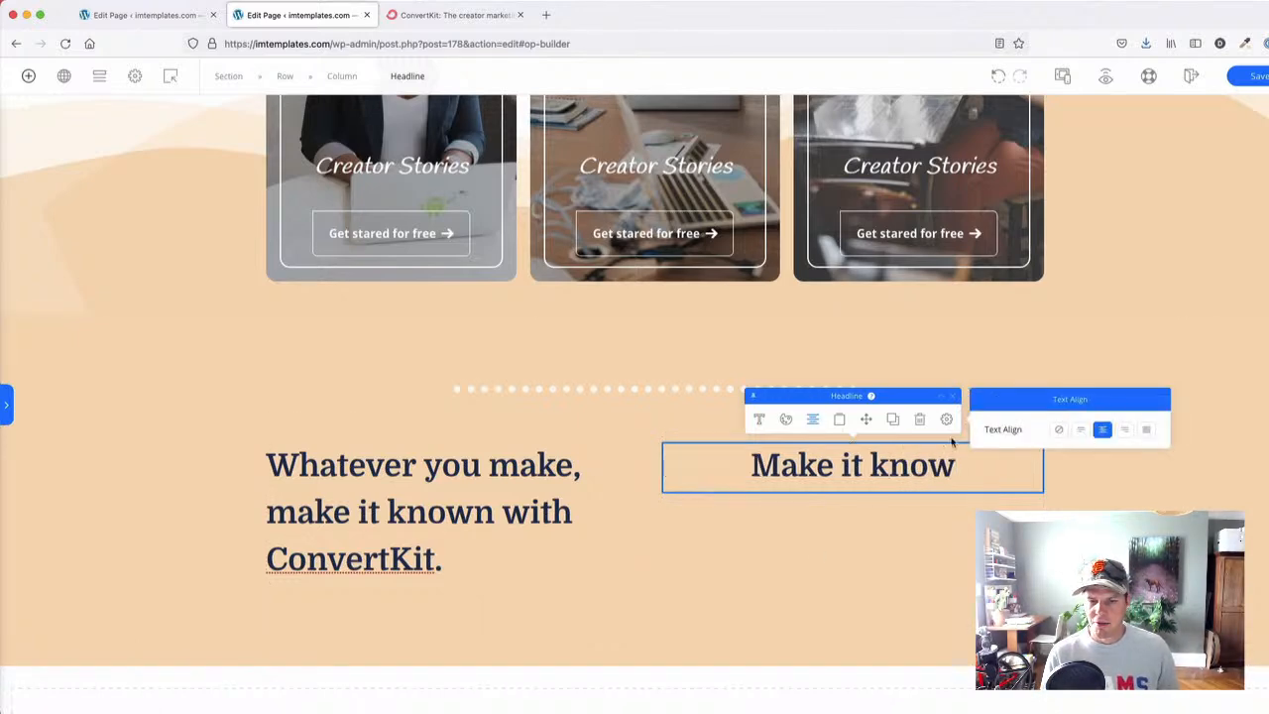
- Format the "Make it know" headline in uppercase with a font size of 72 px
click(759, 421)
click(1132, 400)
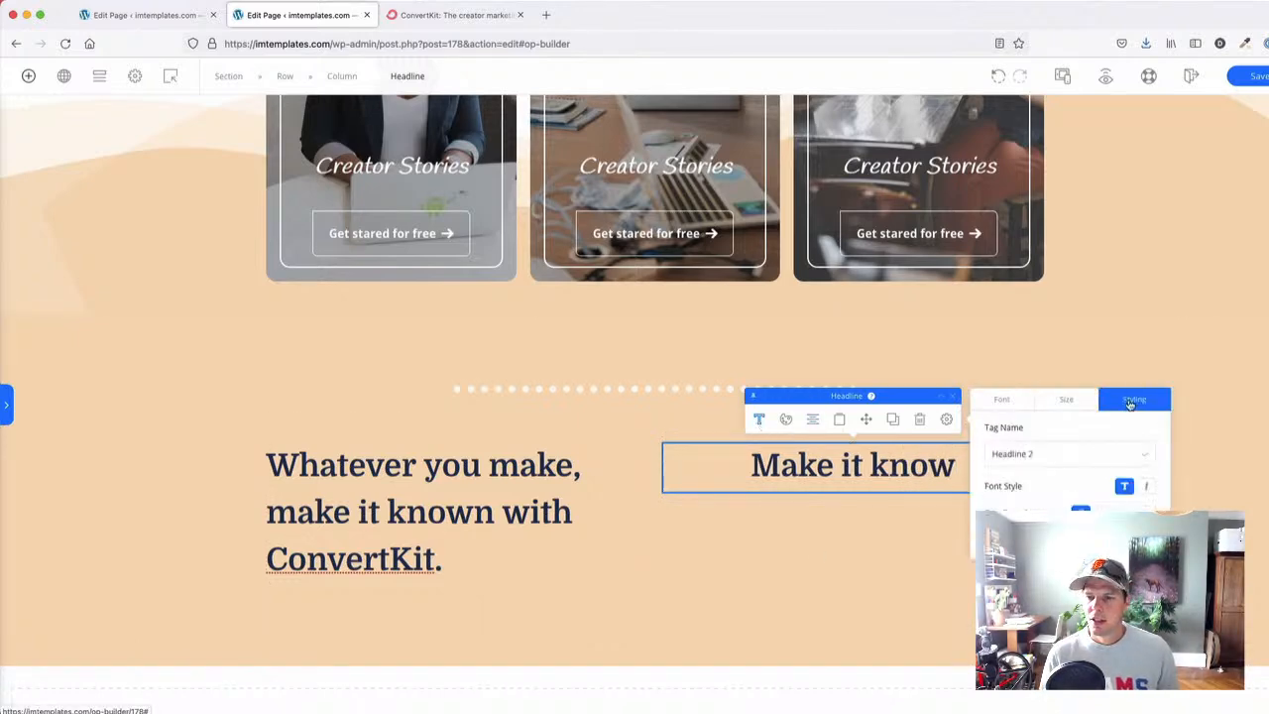
click(1123, 512)
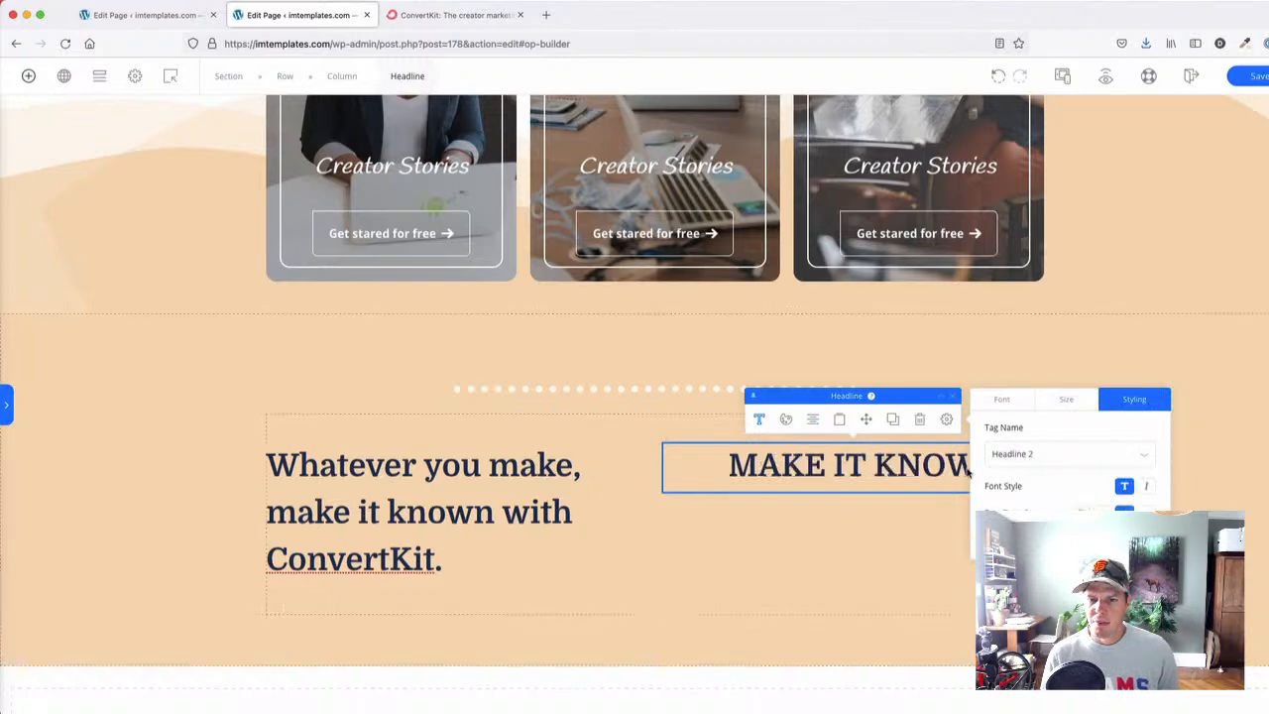
click(451, 15)
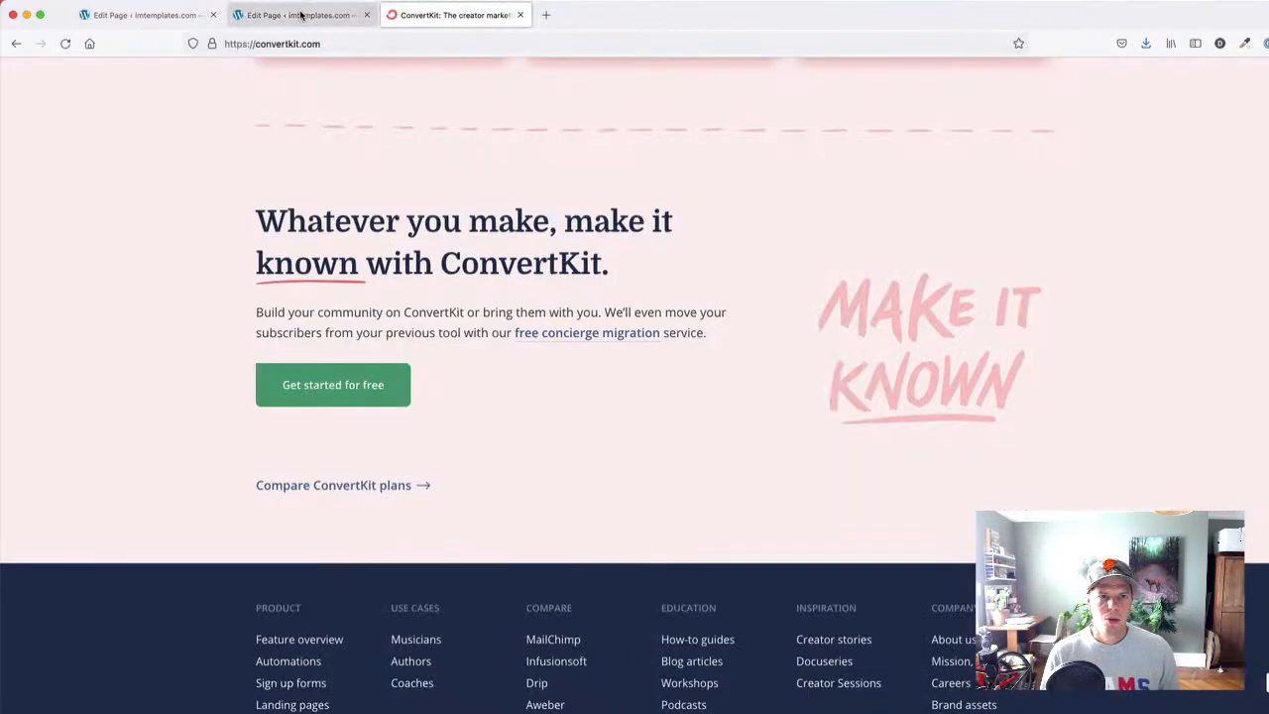
click(301, 15)
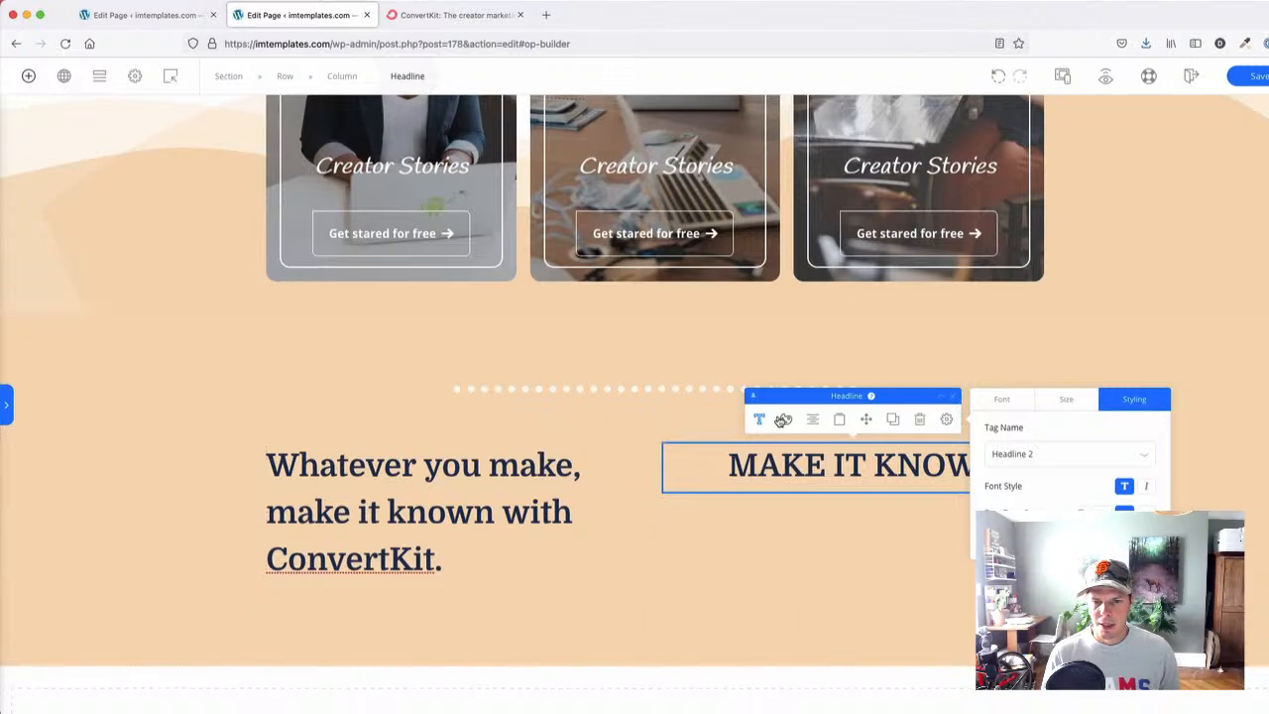
click(1016, 406)
click(1066, 403)
drag(1039, 456, 1113, 456)
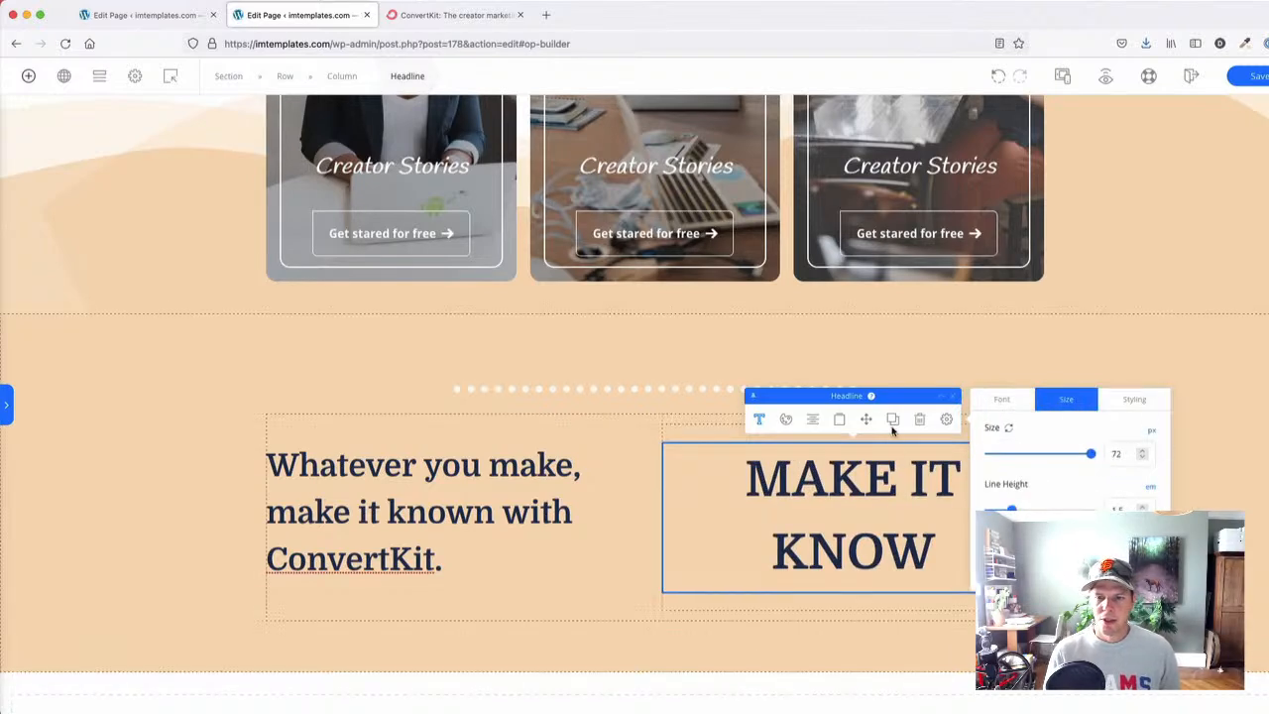
- Sample the pink #FDC3C6 from the "Make it known" lettering on the ConvertKit page and return to the page builder
click(420, 26)
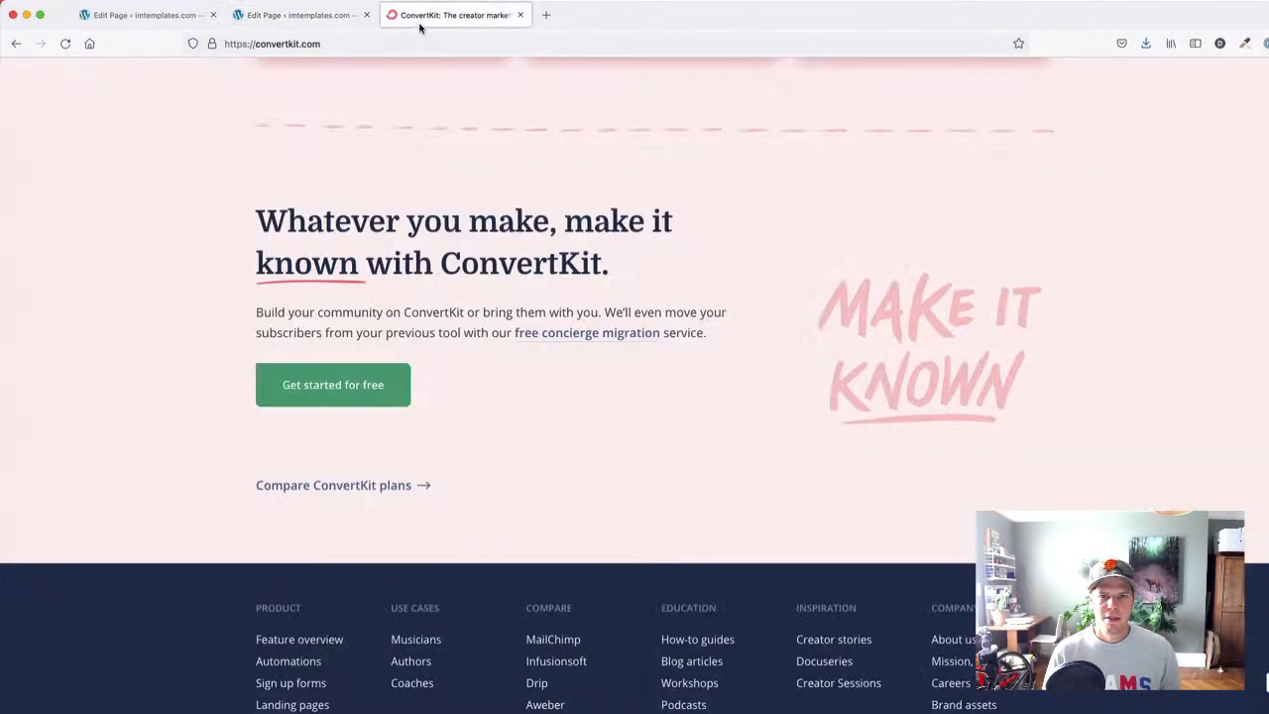
click(1244, 44)
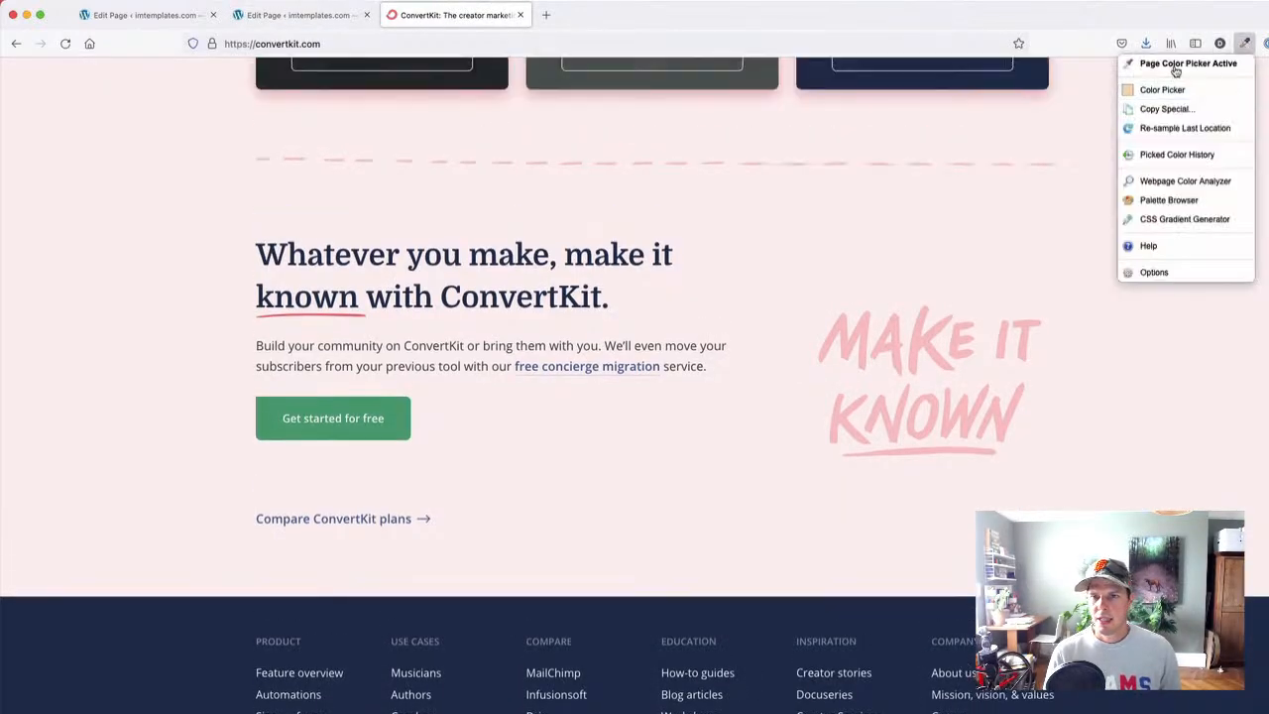
click(1176, 66)
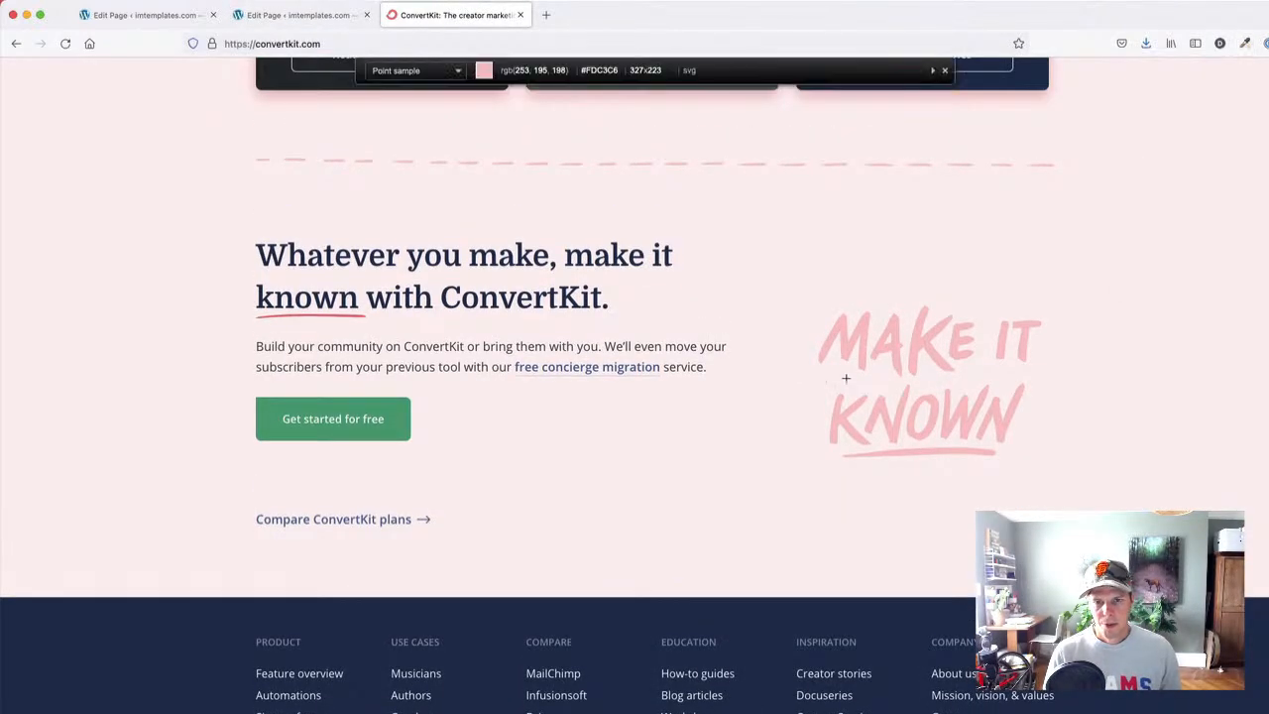
click(862, 329)
scroll(117, 284, up, 8)
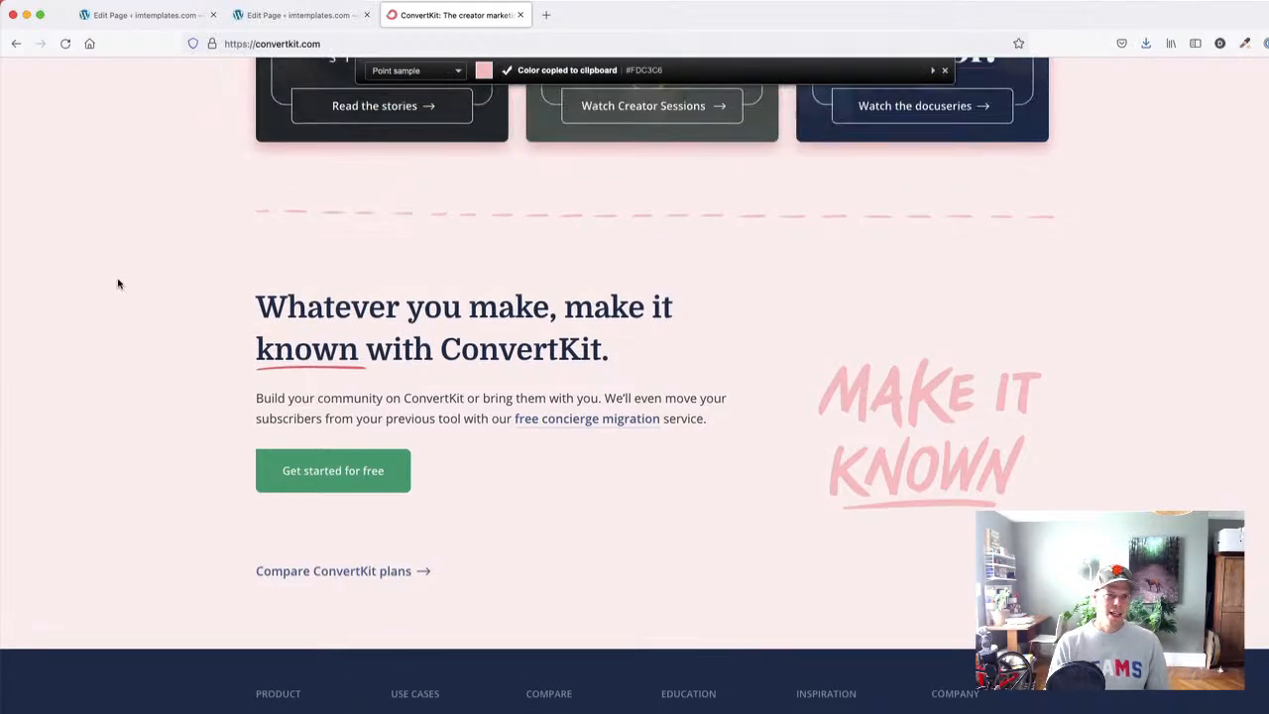
scroll(117, 282, down, 6)
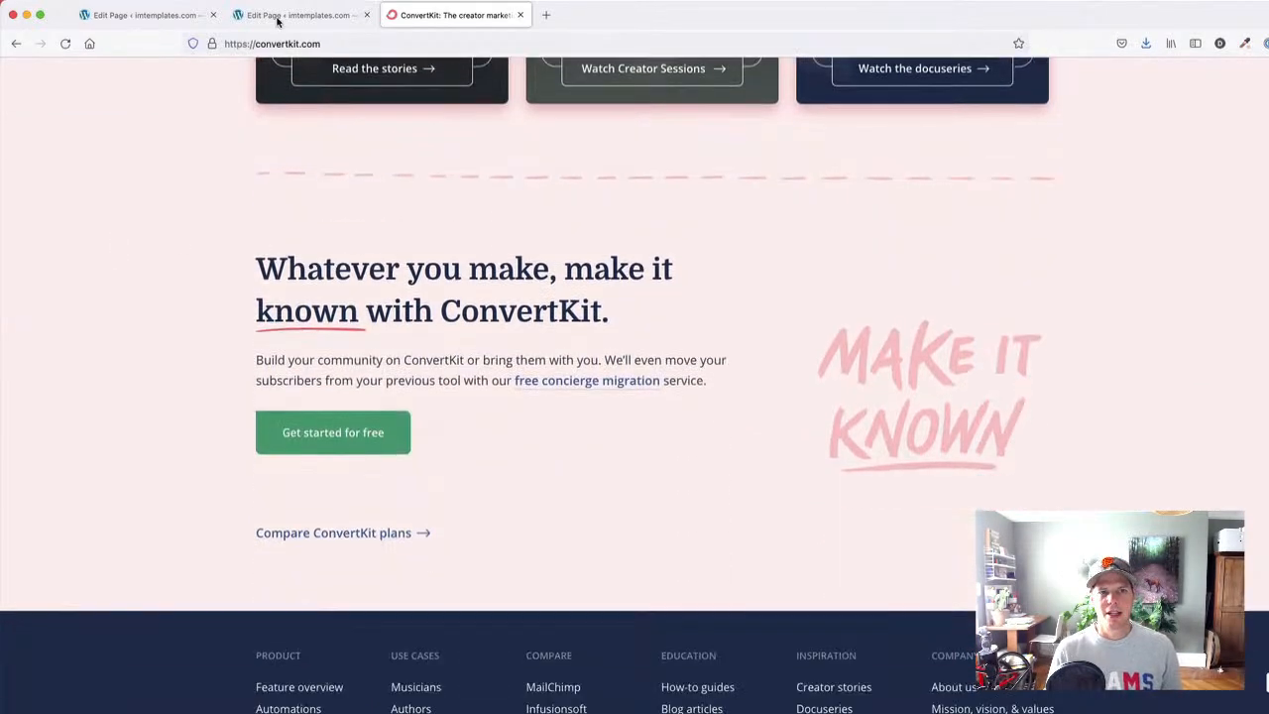
click(270, 18)
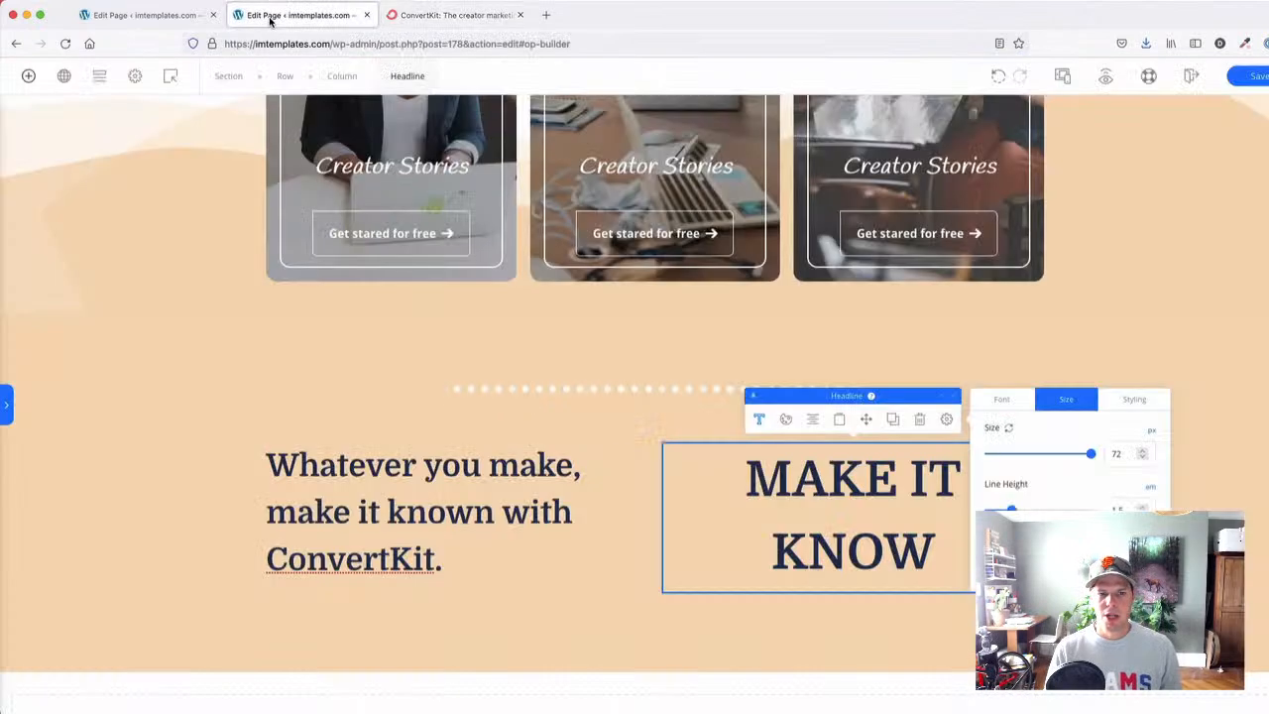
- Change the dotted horizontal line's colour to the sampled pink
click(646, 390)
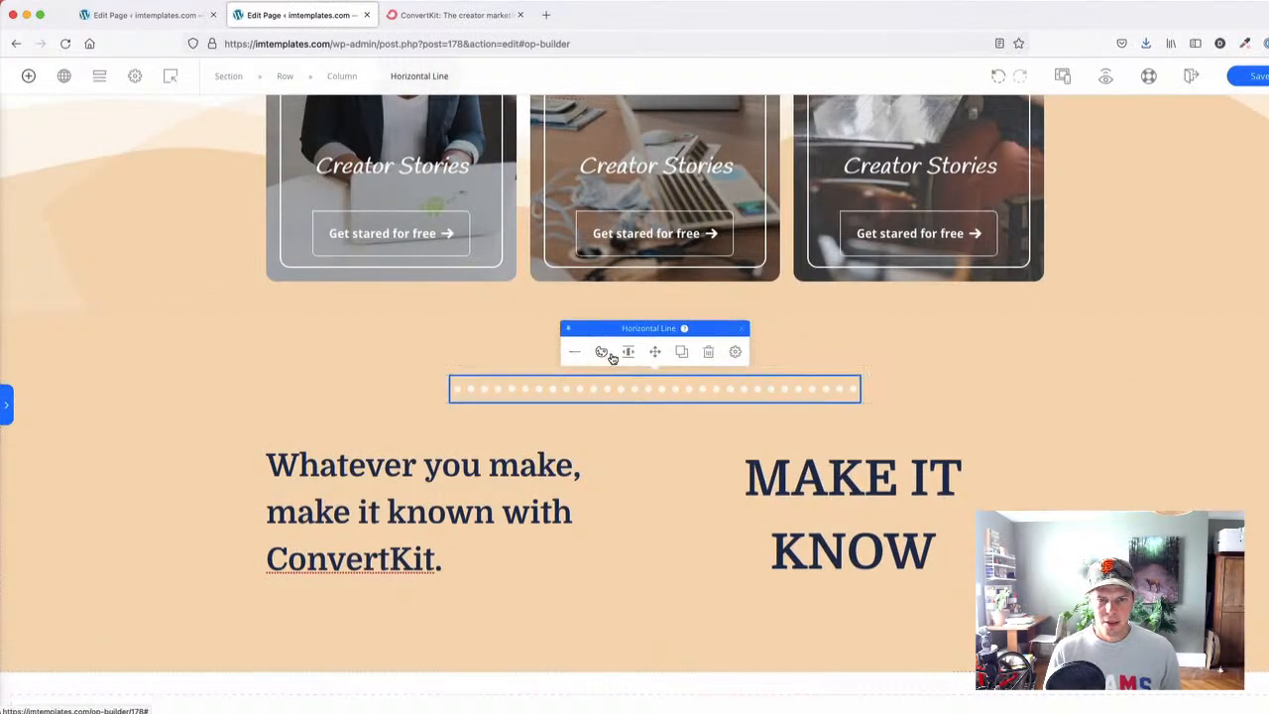
click(601, 354)
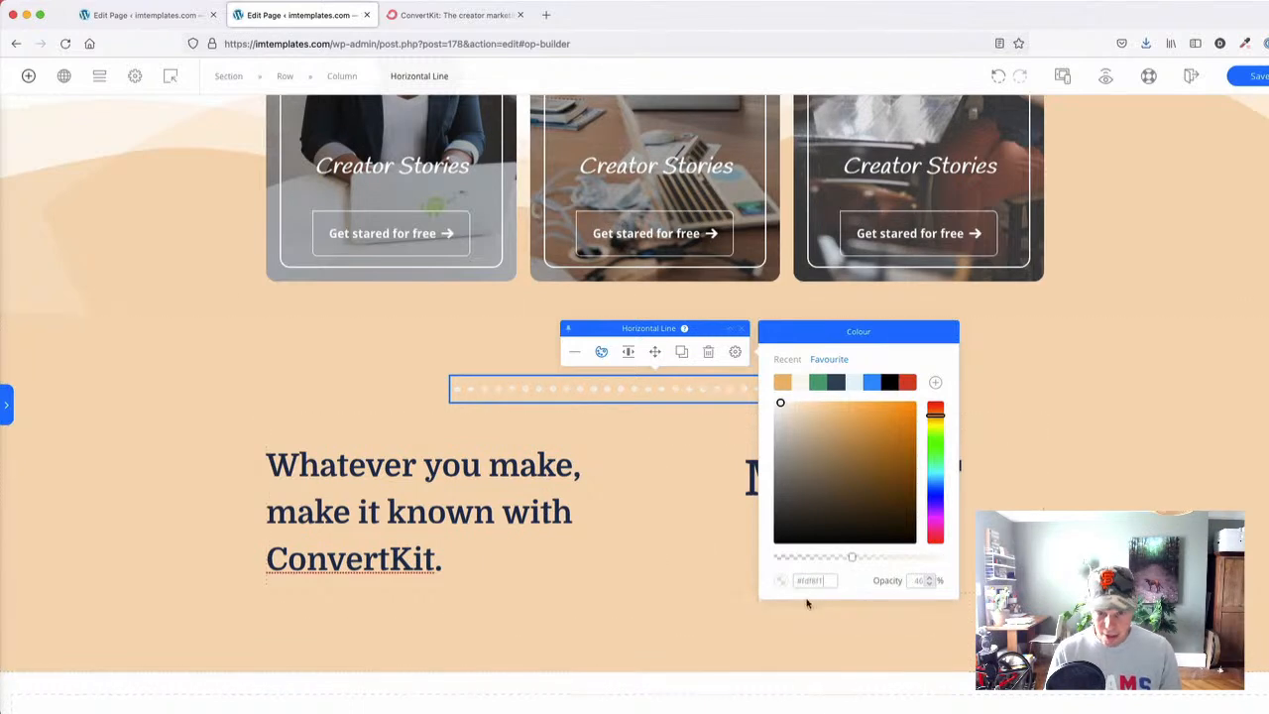
click(850, 585)
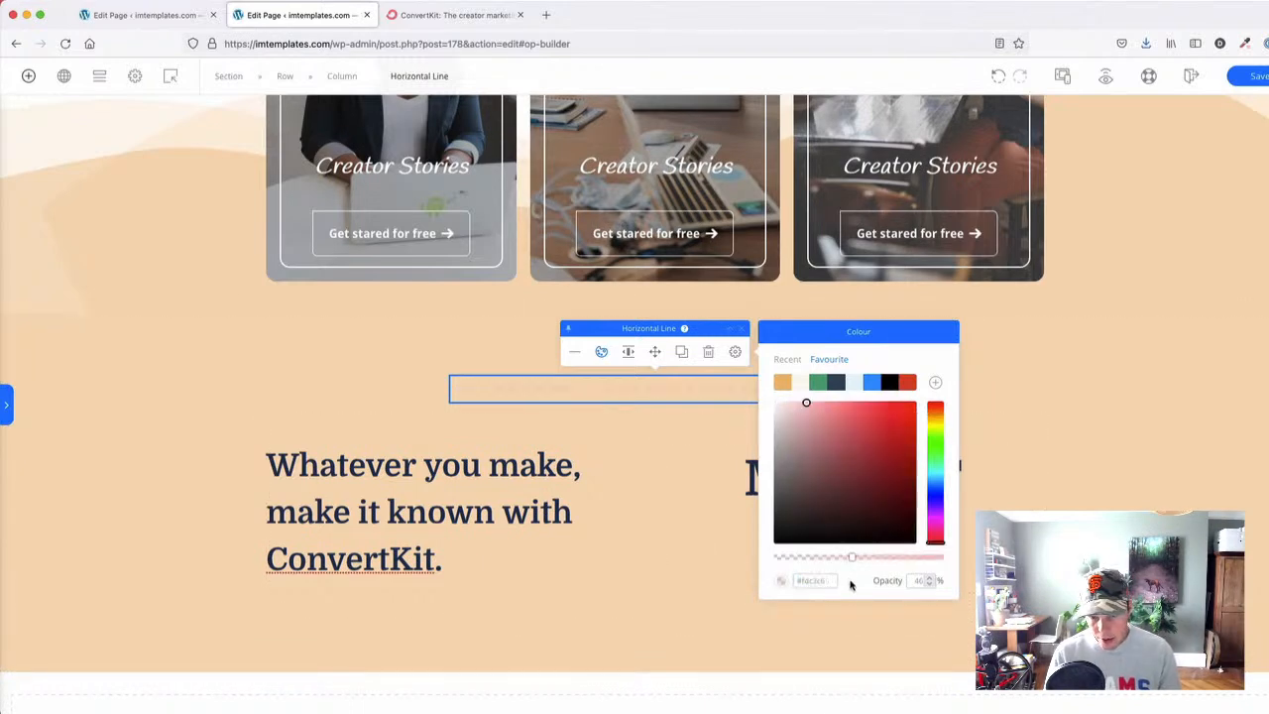
click(1153, 378)
- Set the "Make it know" headline's text colour to the sampled pink
click(805, 466)
click(785, 419)
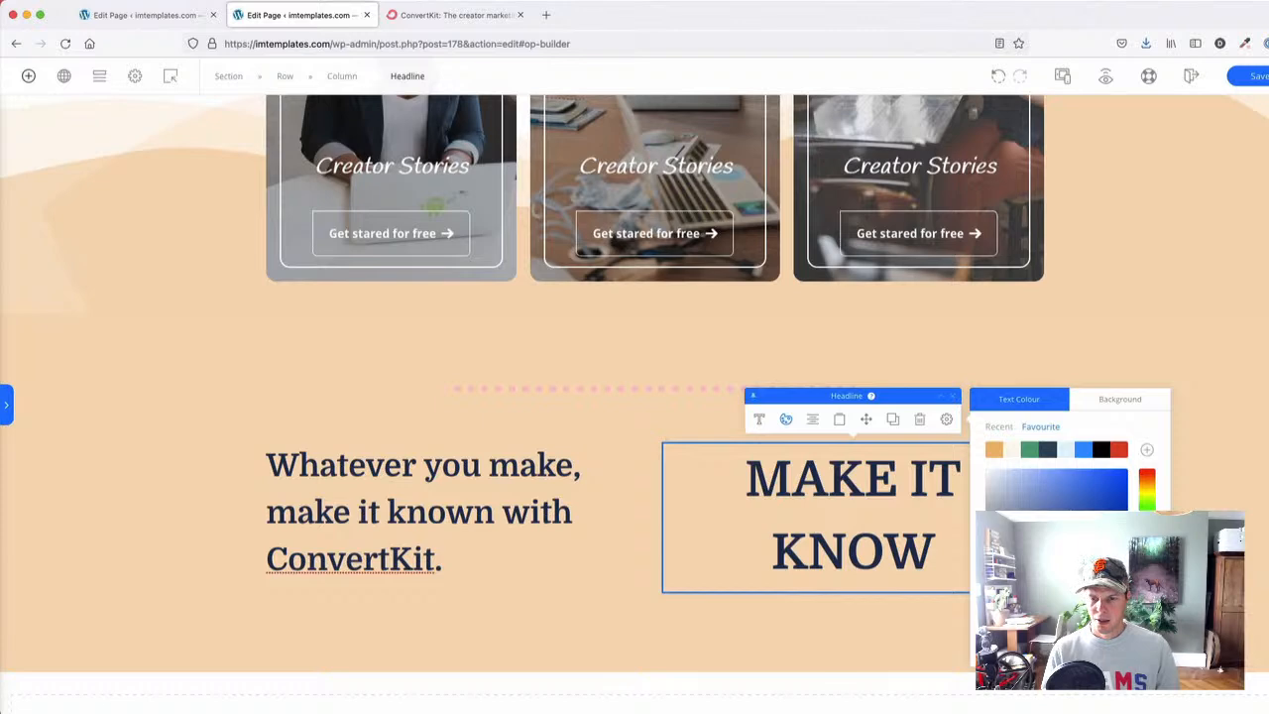
key(super+v)
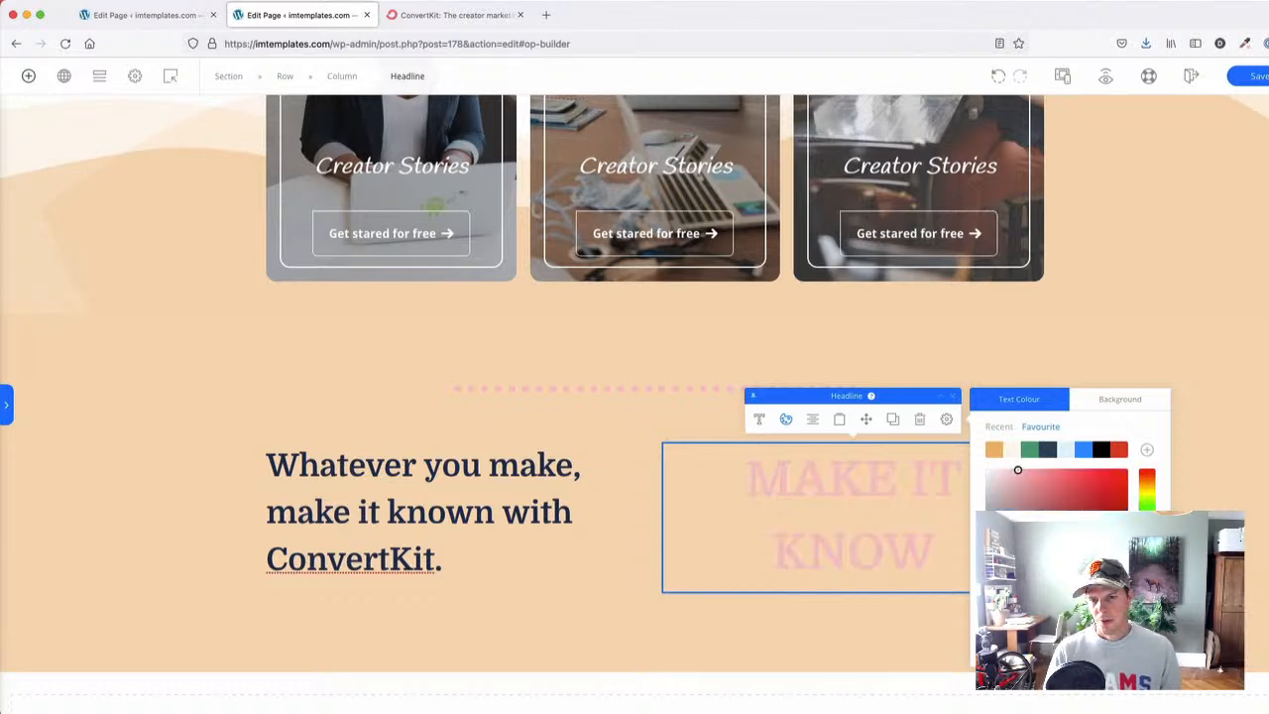
- Sample the pale pink #FFF0F1 from the section background on the ConvertKit page and return to the page builder
click(406, 15)
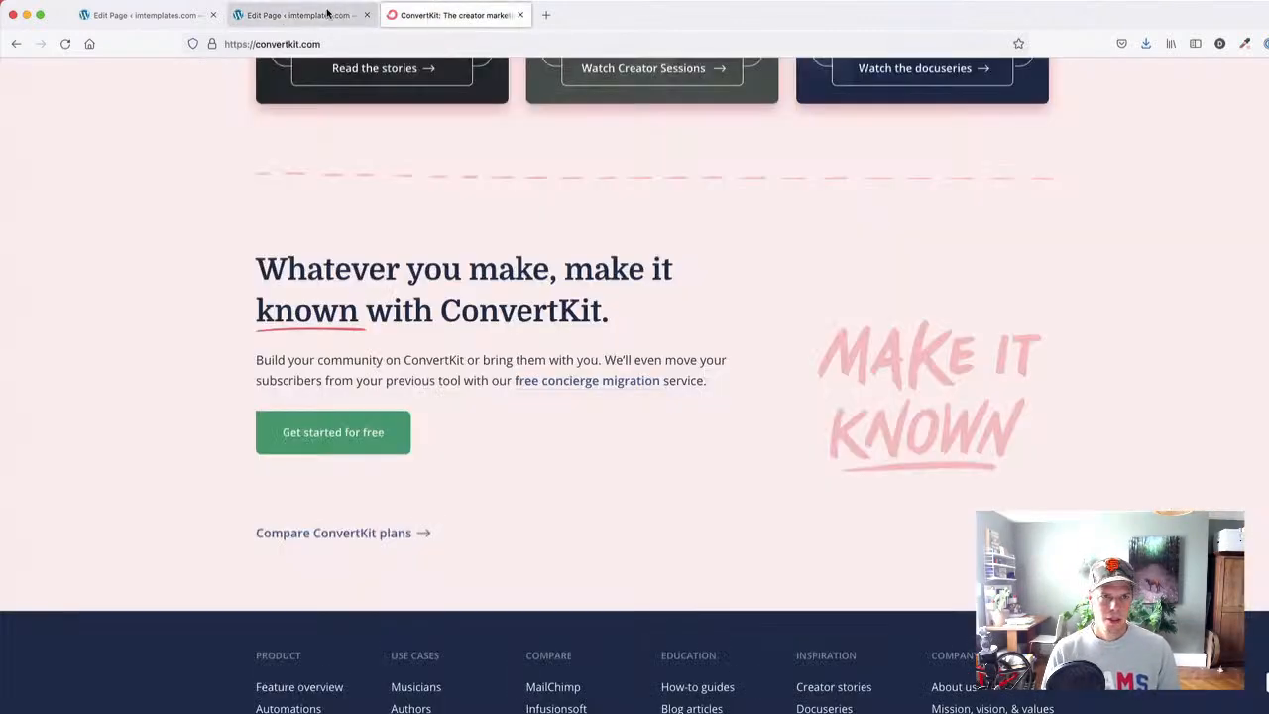
scroll(1107, 231, up, 3)
scroll(1146, 107, up, 5)
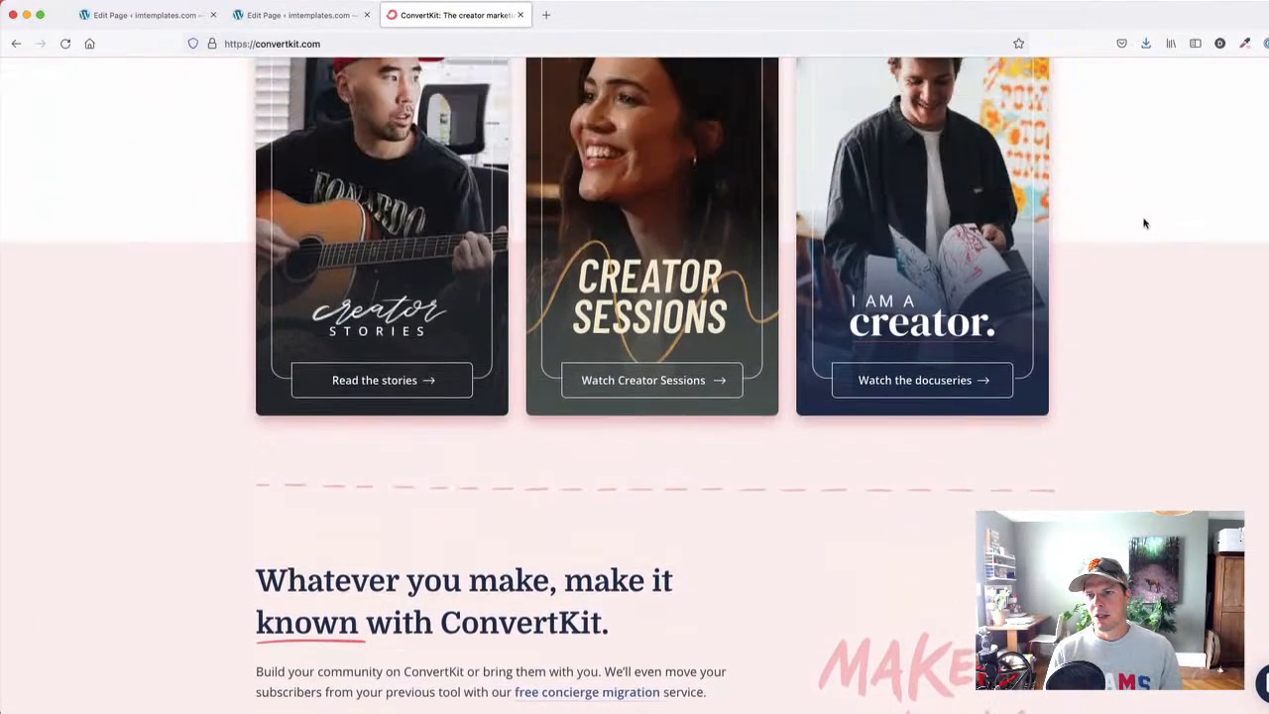
click(1244, 42)
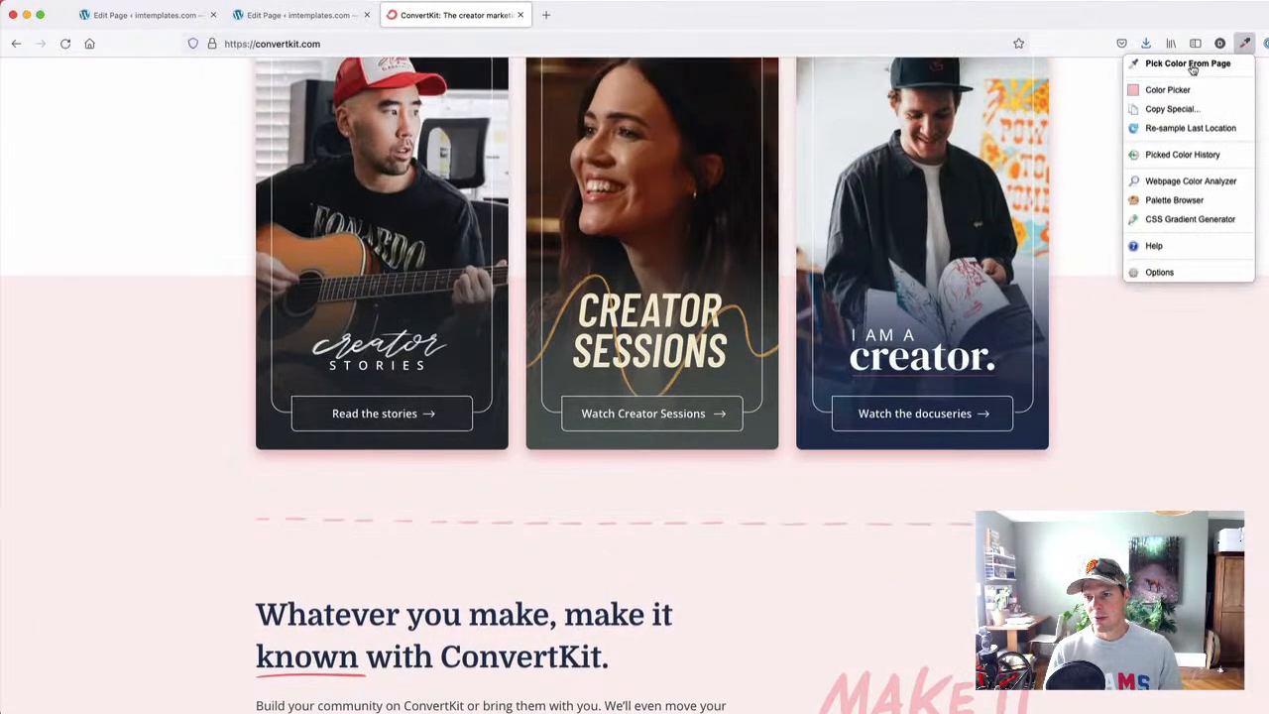
click(1190, 62)
click(1150, 387)
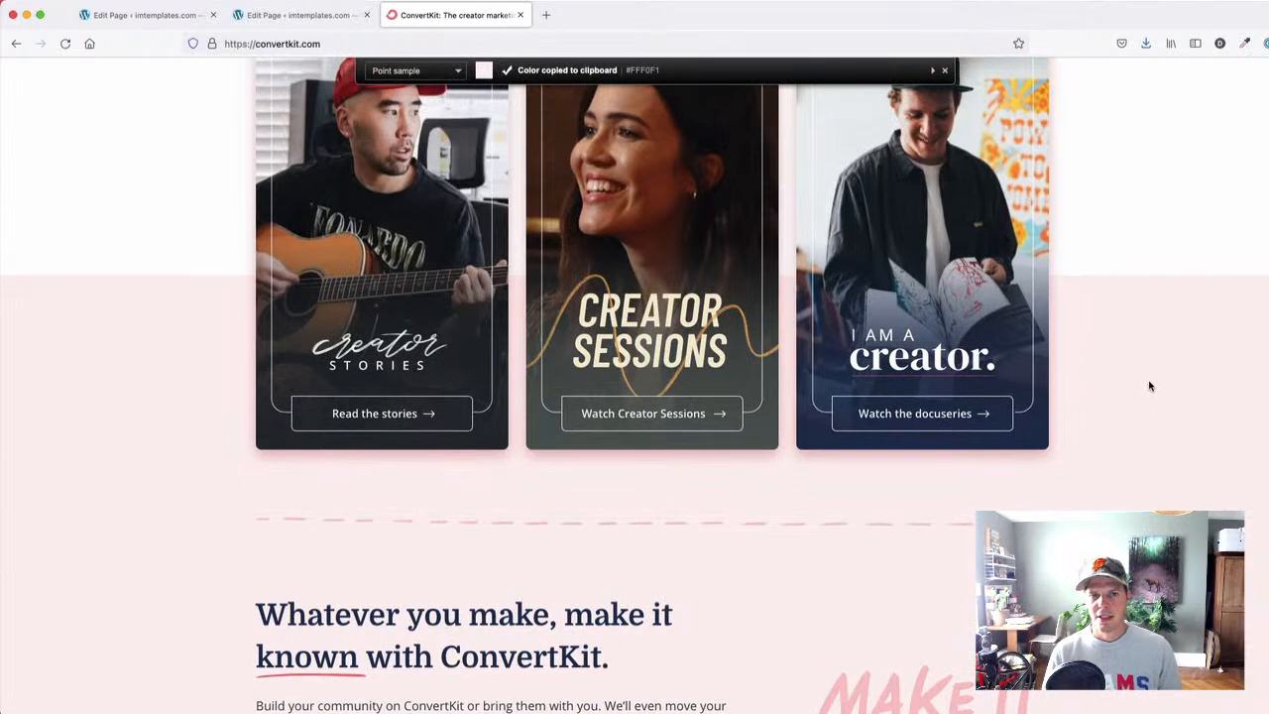
click(297, 14)
- Set the "Make it know" section's background colour to pale pink #FFF0F1, sampling it again from the ConvertKit page
click(748, 339)
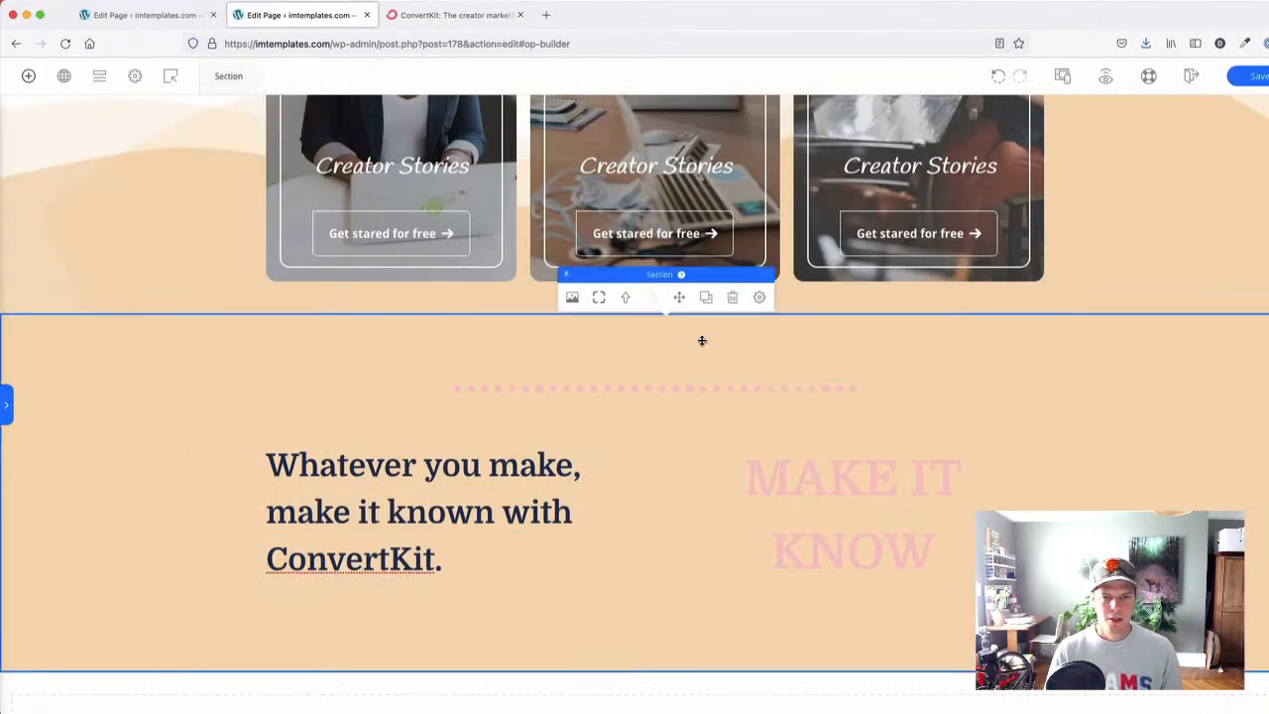
click(561, 290)
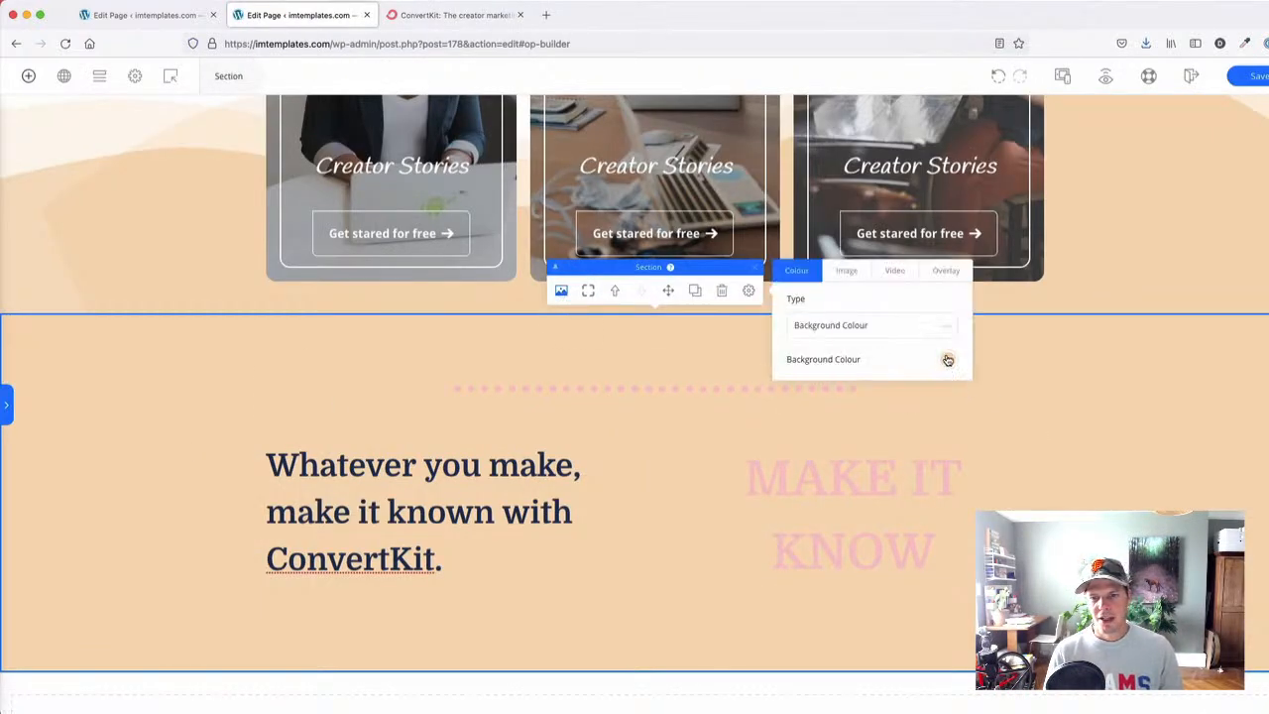
click(945, 360)
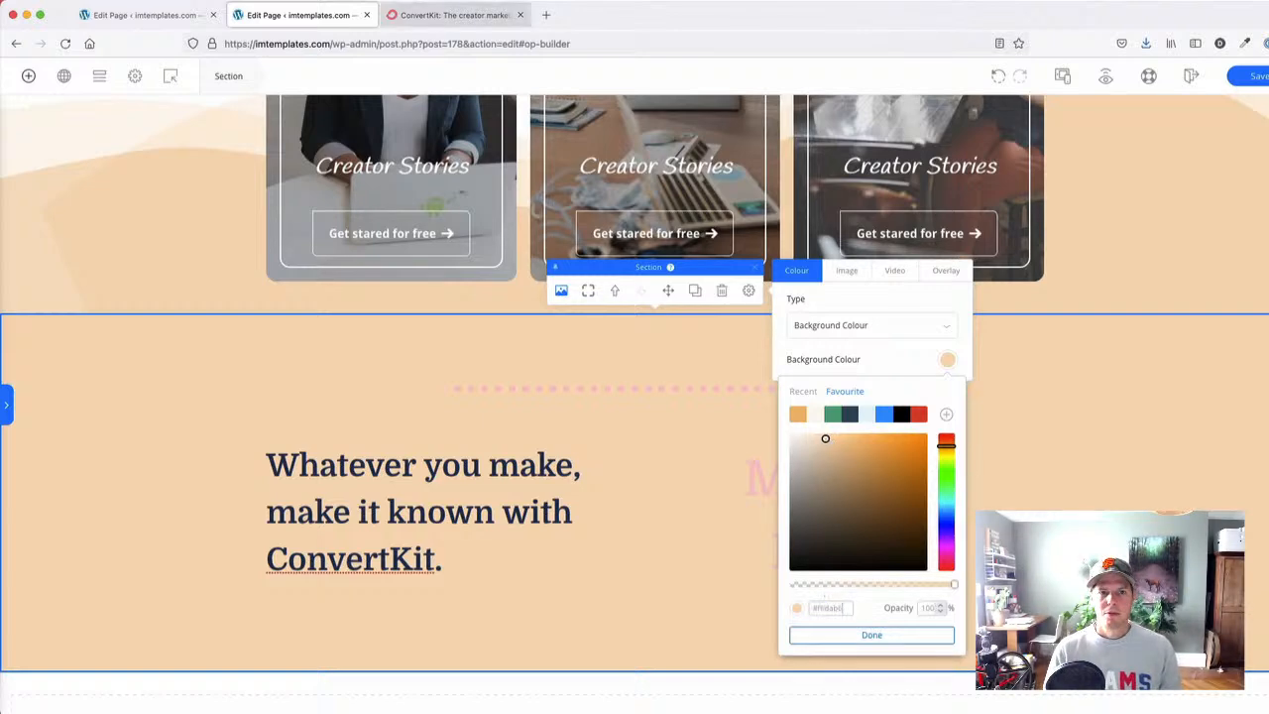
click(464, 17)
click(1244, 44)
click(1204, 86)
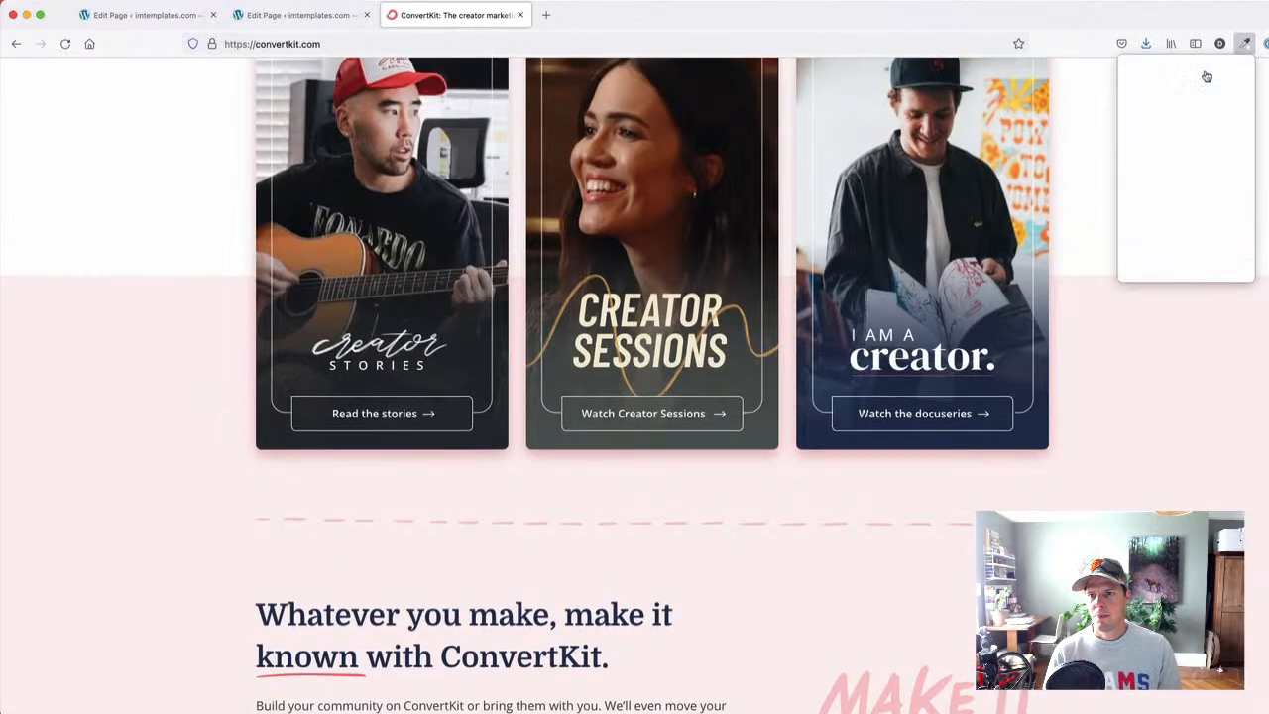
click(1173, 417)
click(288, 20)
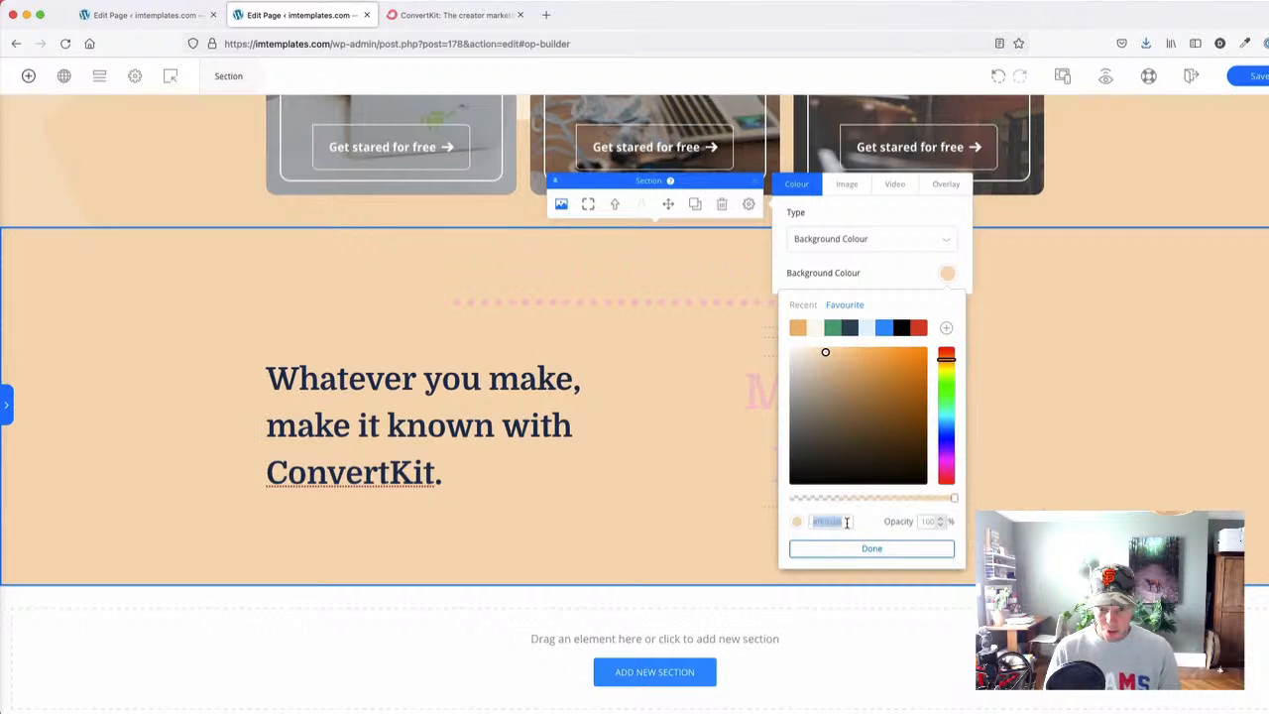
key(Return)
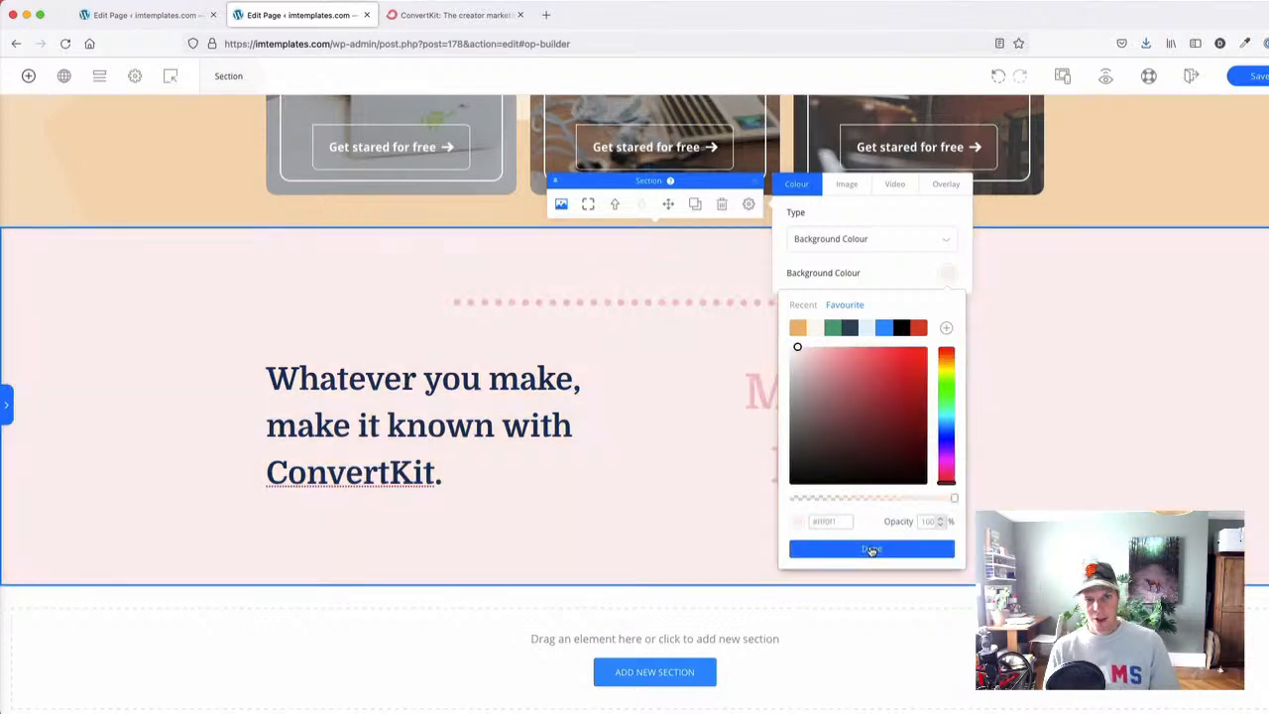
click(871, 551)
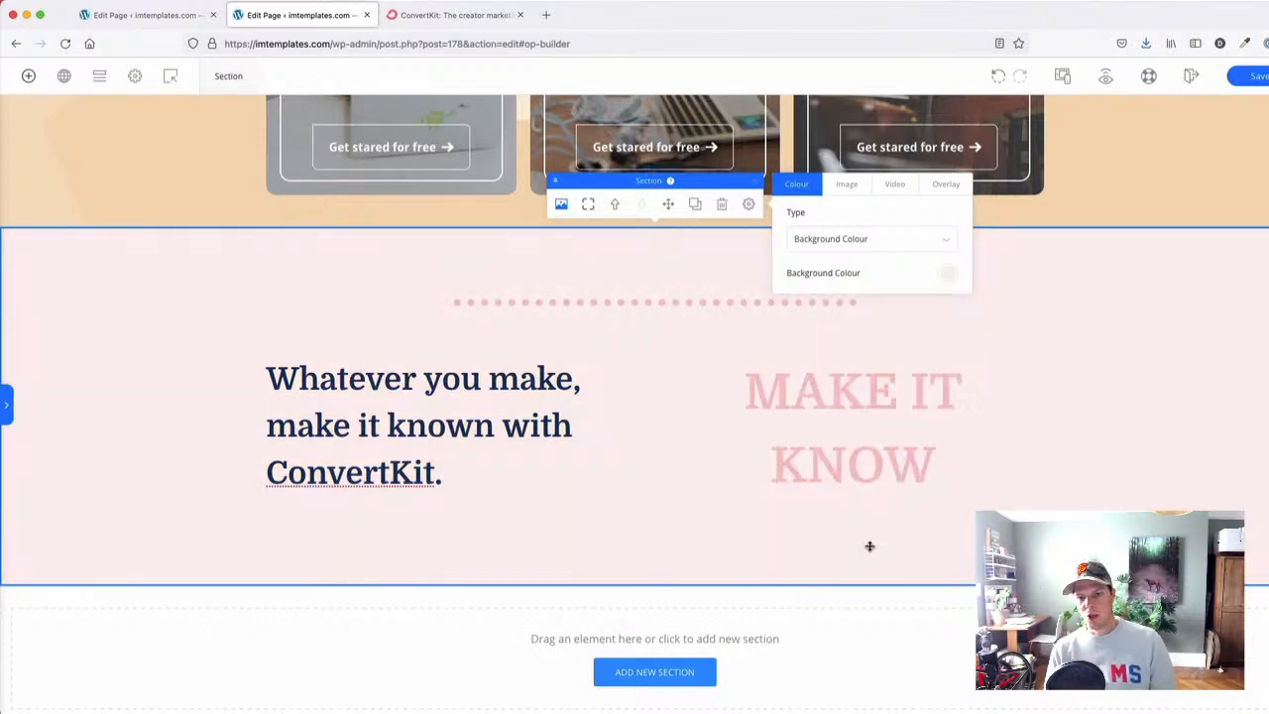
click(948, 273)
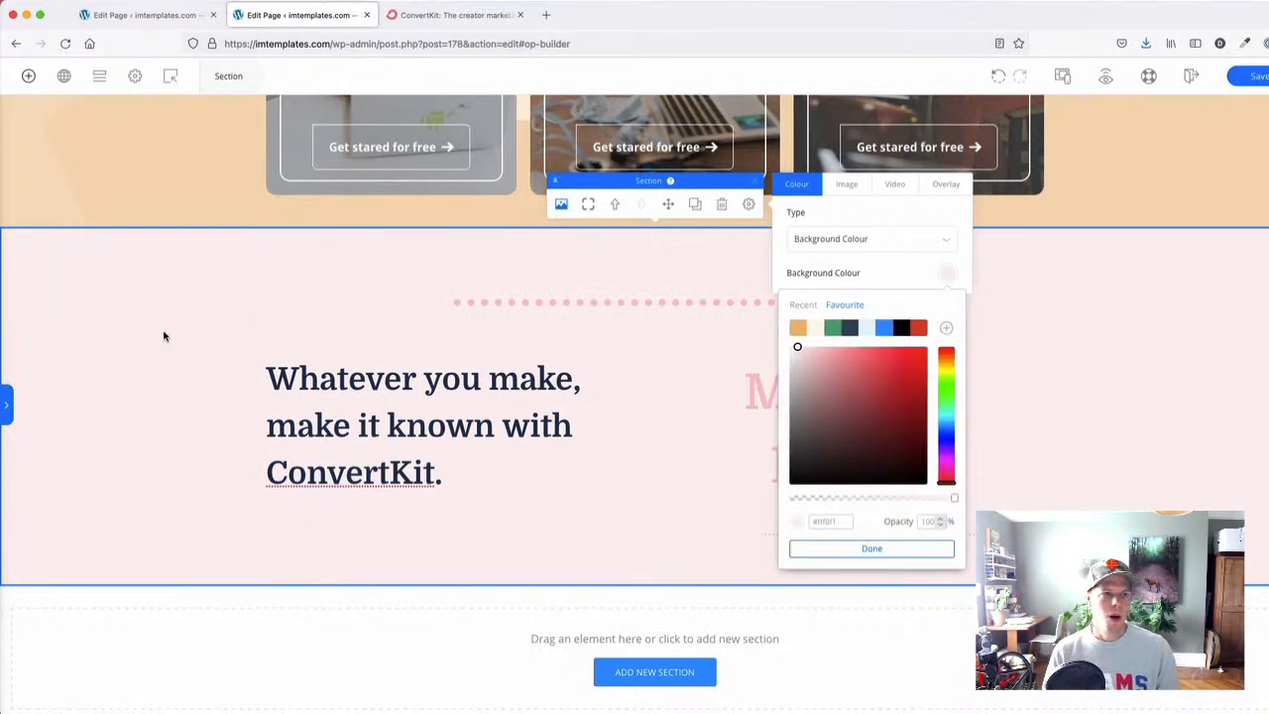
scroll(162, 334, up, 3)
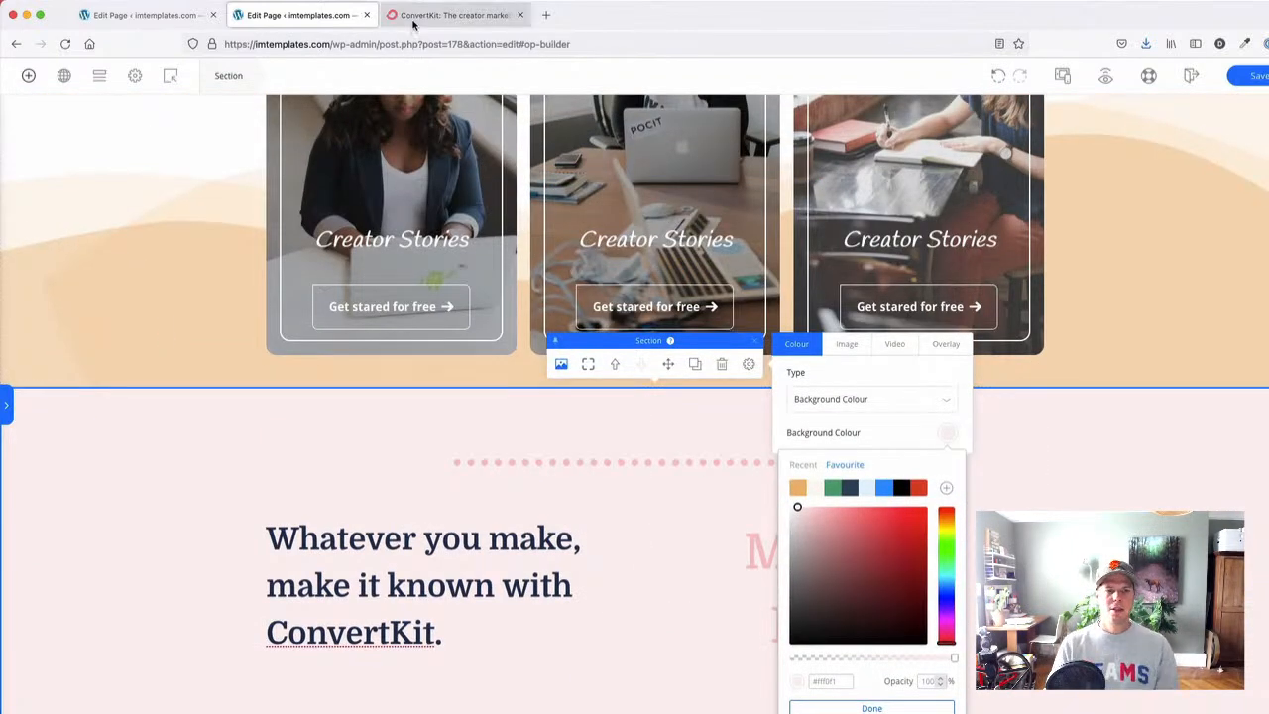
click(416, 22)
click(329, 20)
- Set the bottom separator colour of the Creator Stories section to #FFF0F1 at 100% opacity
click(181, 323)
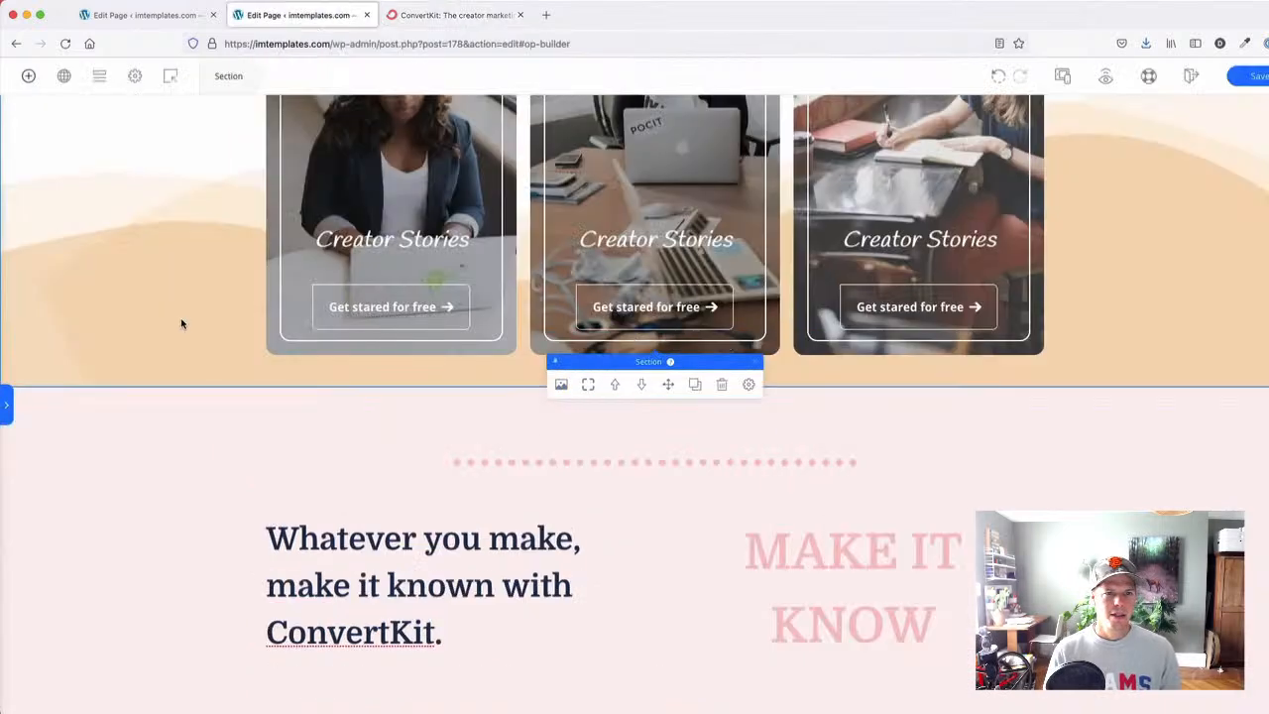
click(749, 425)
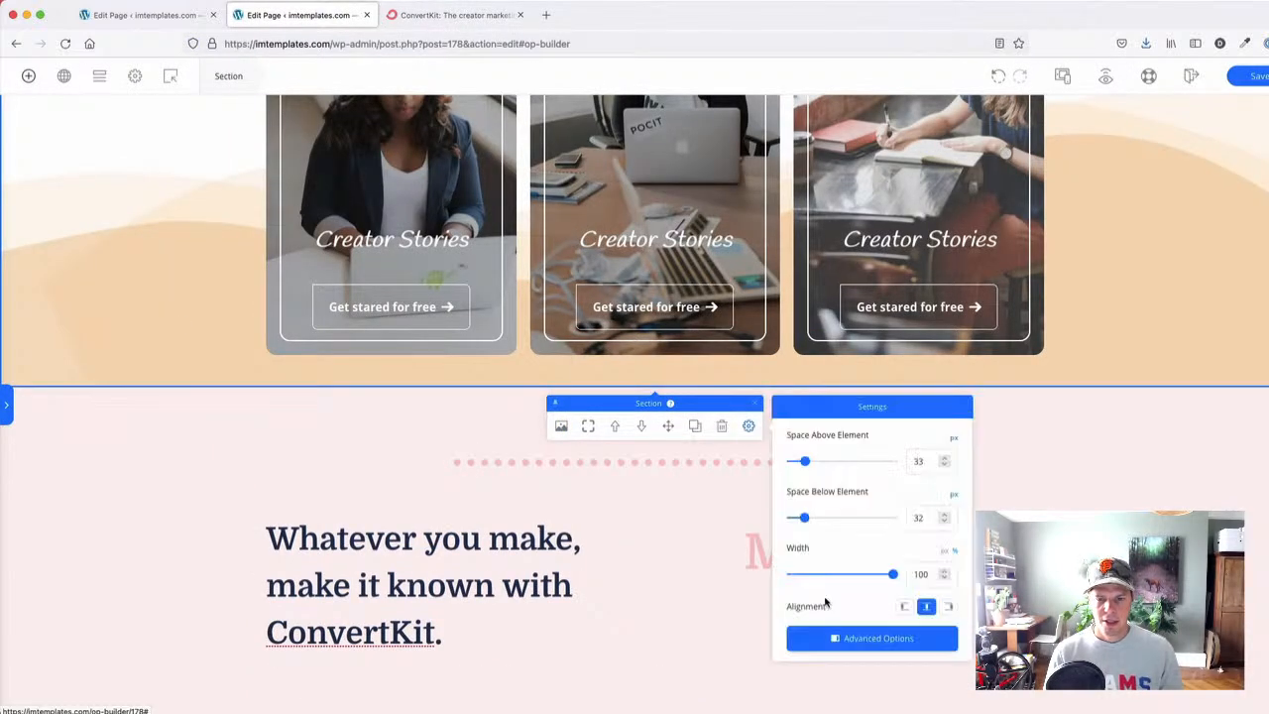
click(886, 637)
click(117, 635)
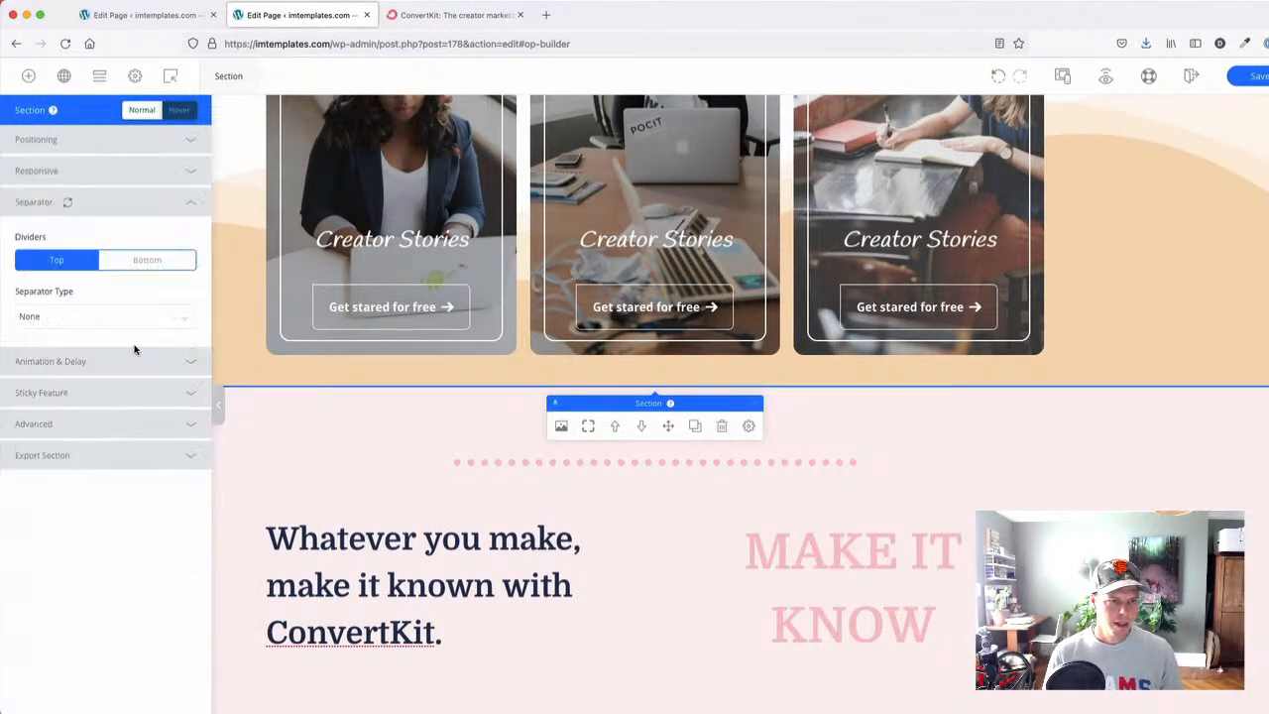
click(153, 266)
click(186, 368)
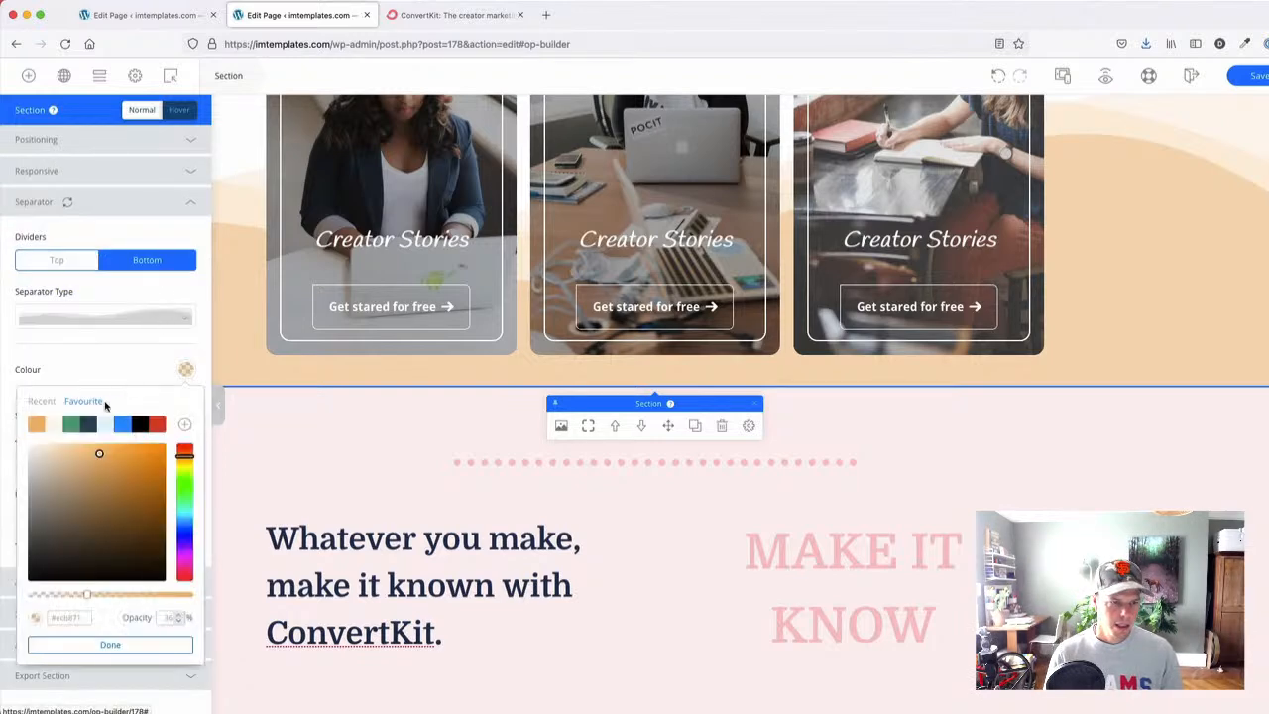
text(#ffffff)
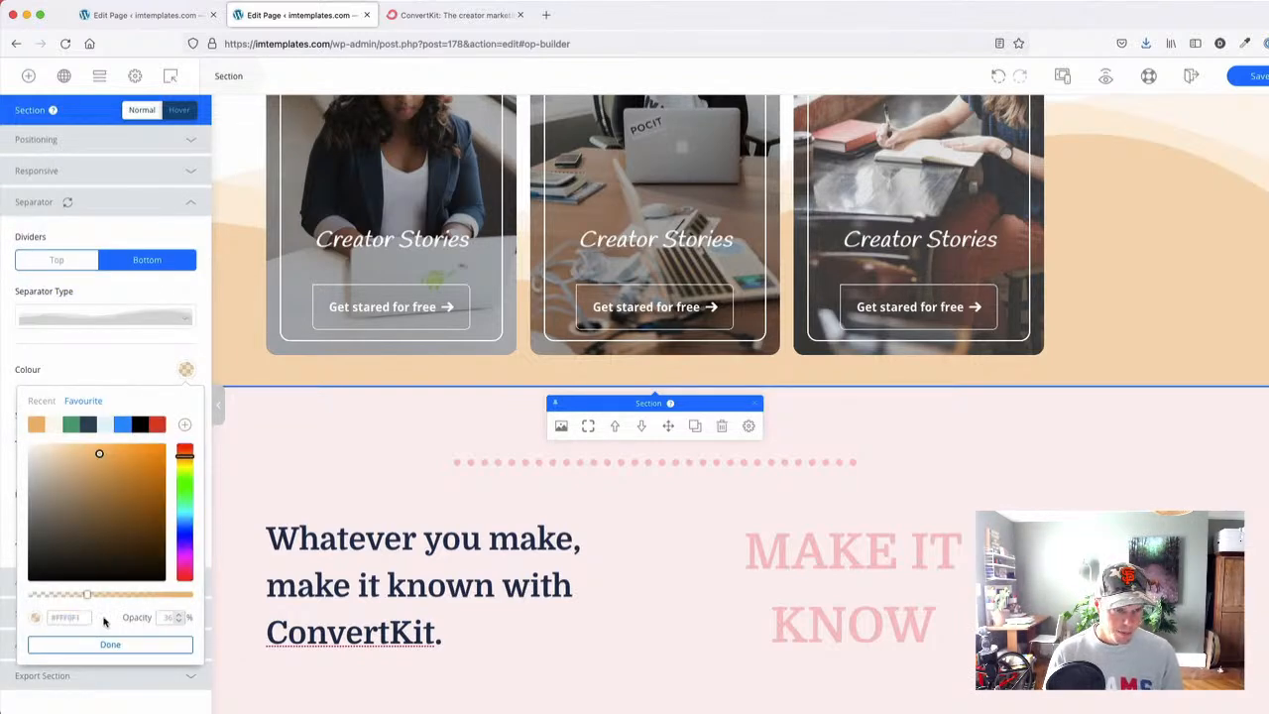
drag(84, 592, 222, 614)
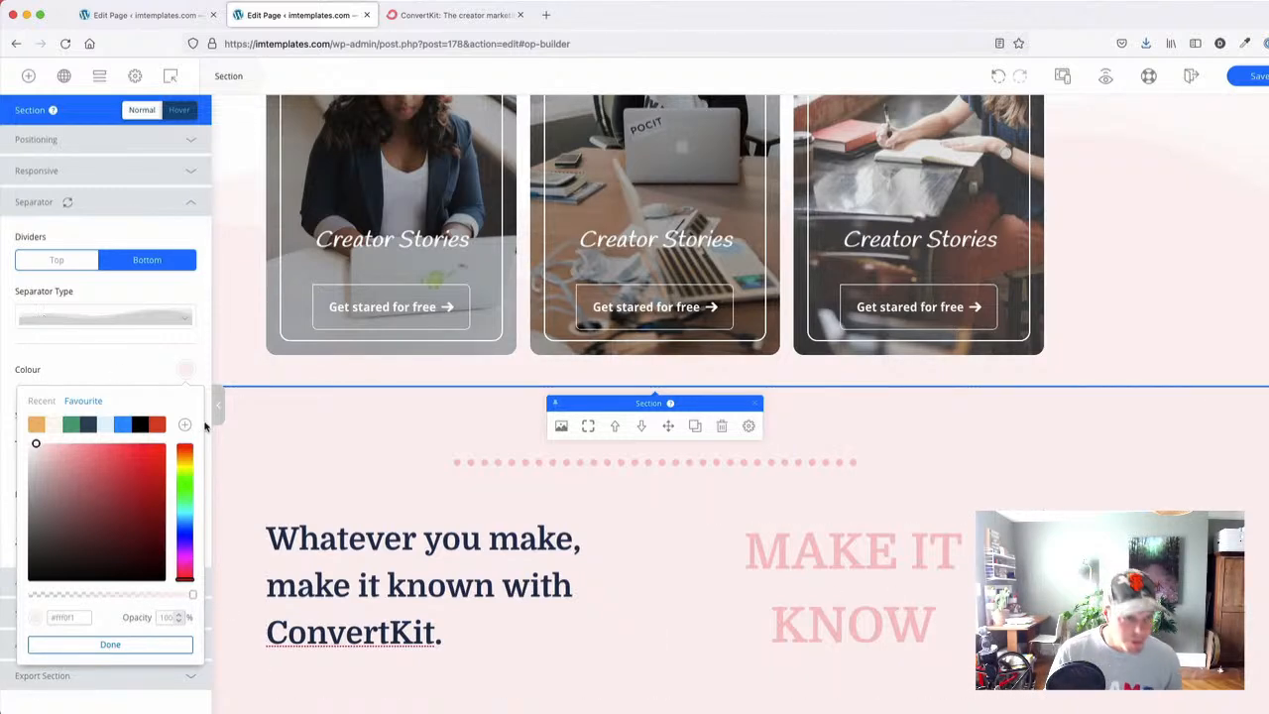
click(259, 361)
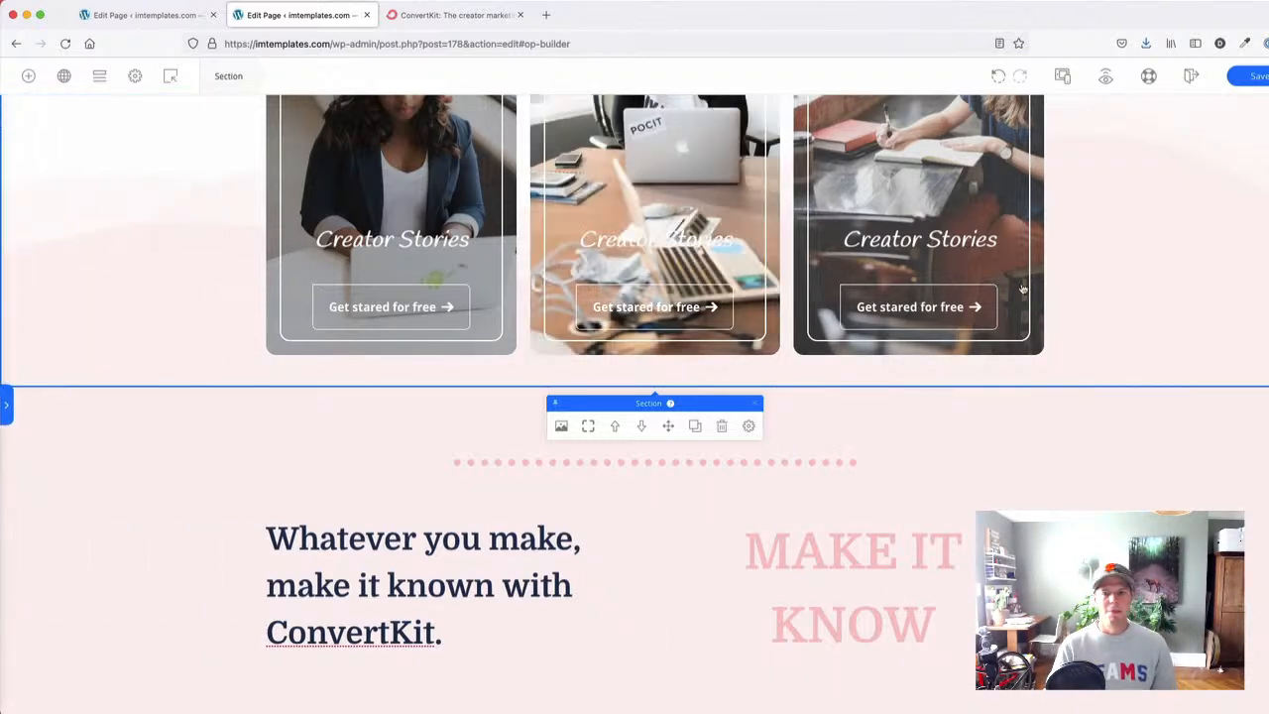
- Compare the "Make it know" headline's font and size settings with the handwritten lettering on the ConvertKit page
scroll(992, 285, up, 3)
scroll(1027, 285, down, 2)
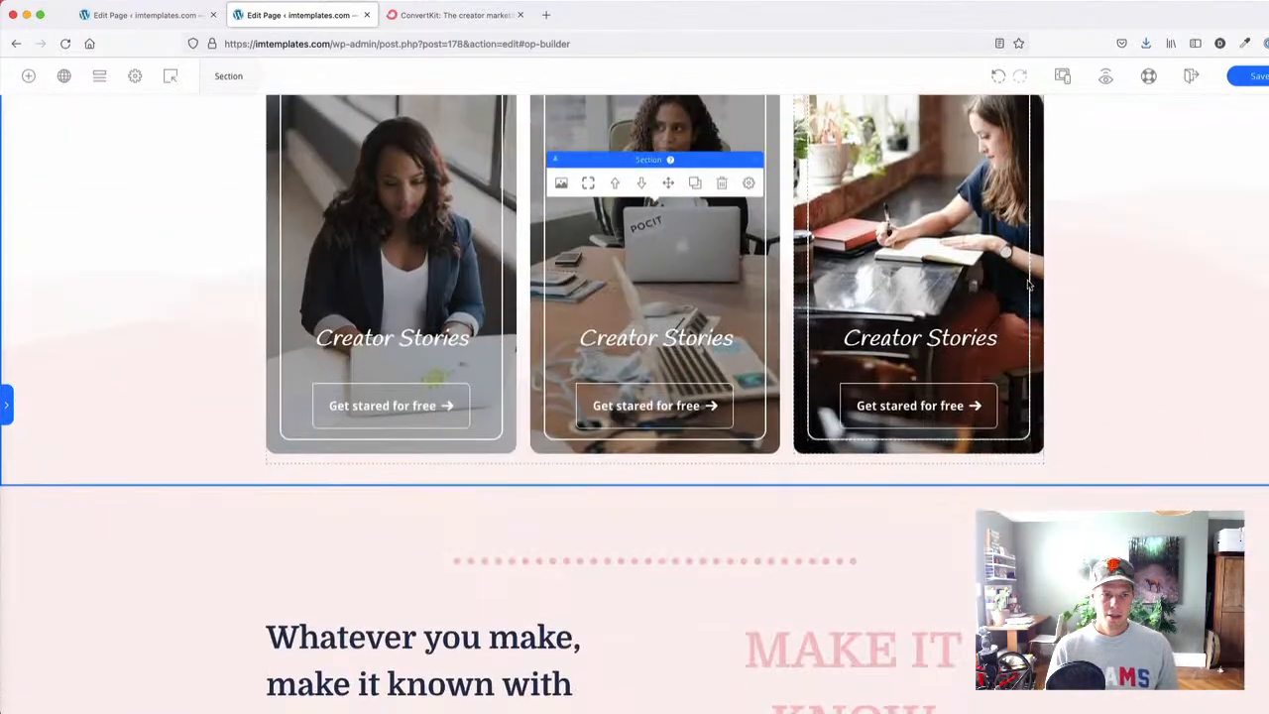
scroll(663, 440, down, 3)
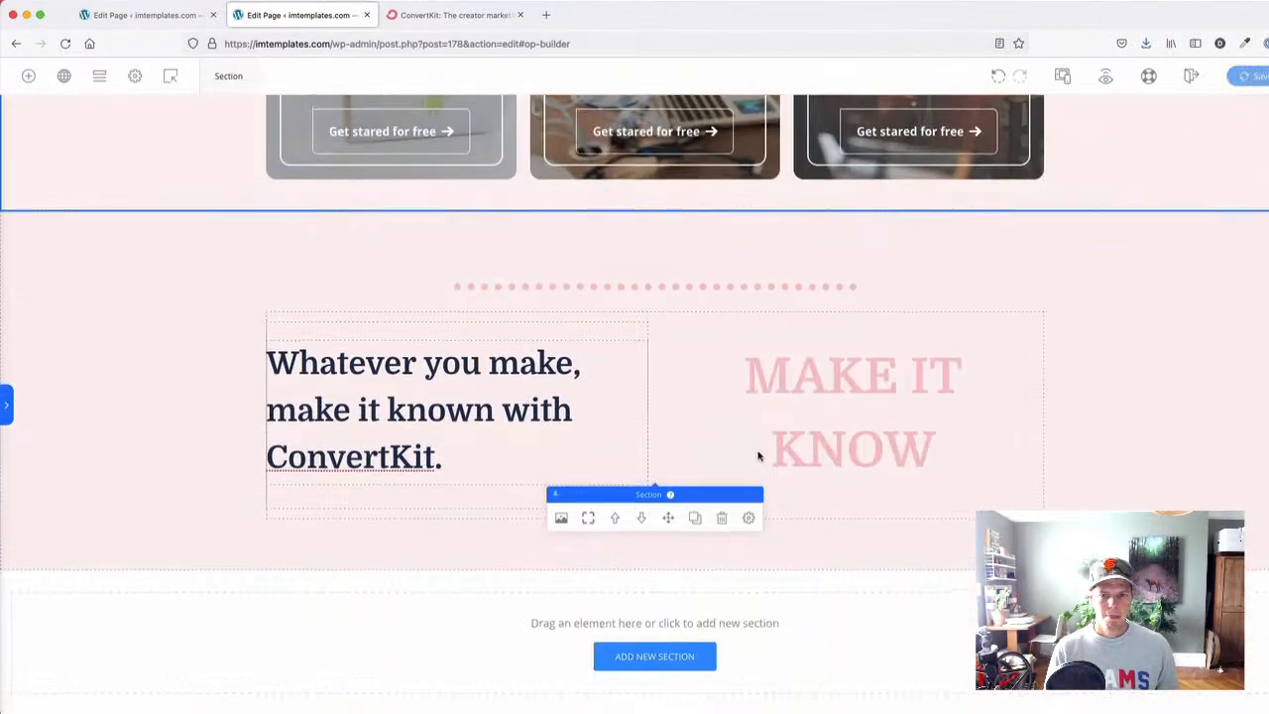
click(728, 353)
click(758, 318)
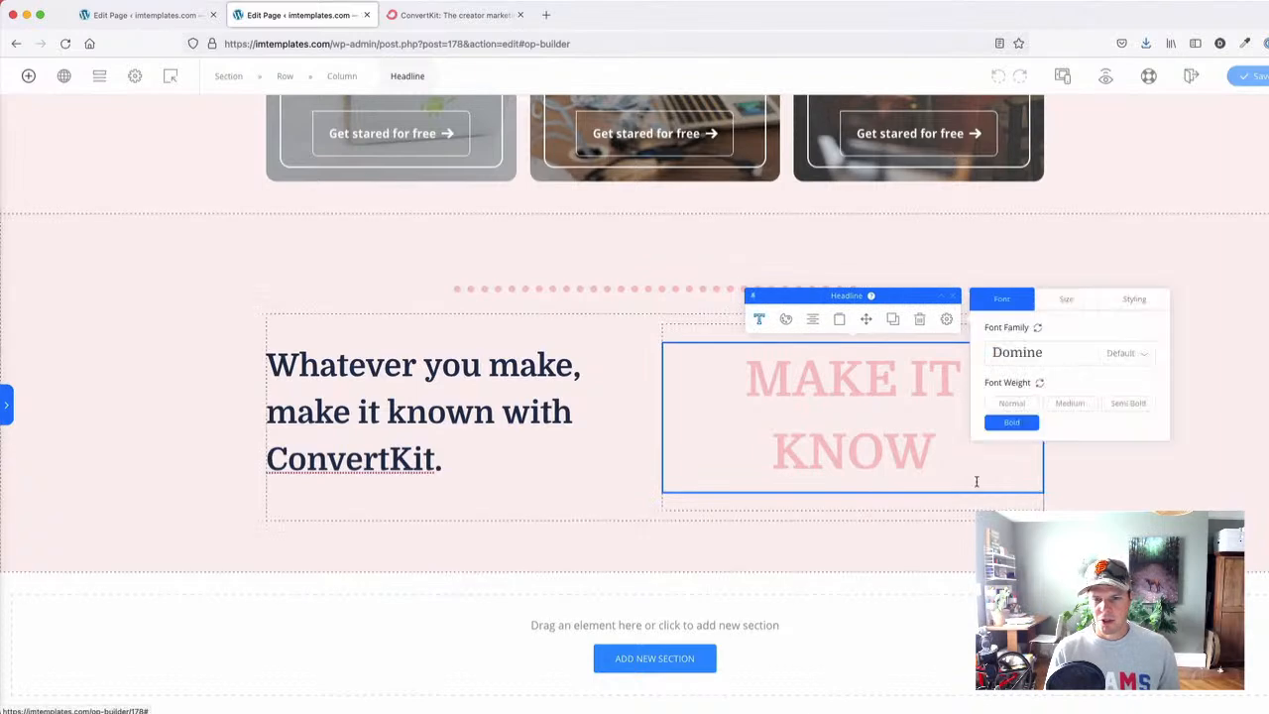
click(1060, 300)
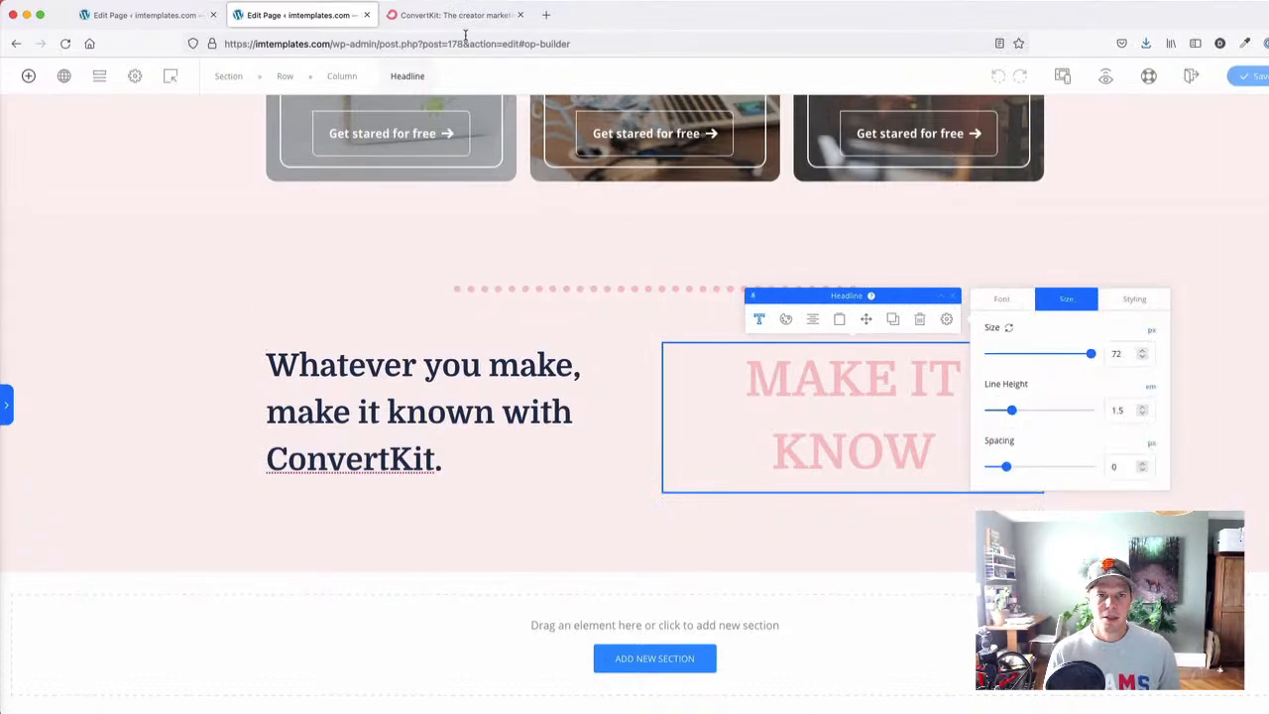
click(428, 14)
scroll(842, 476, down, 5)
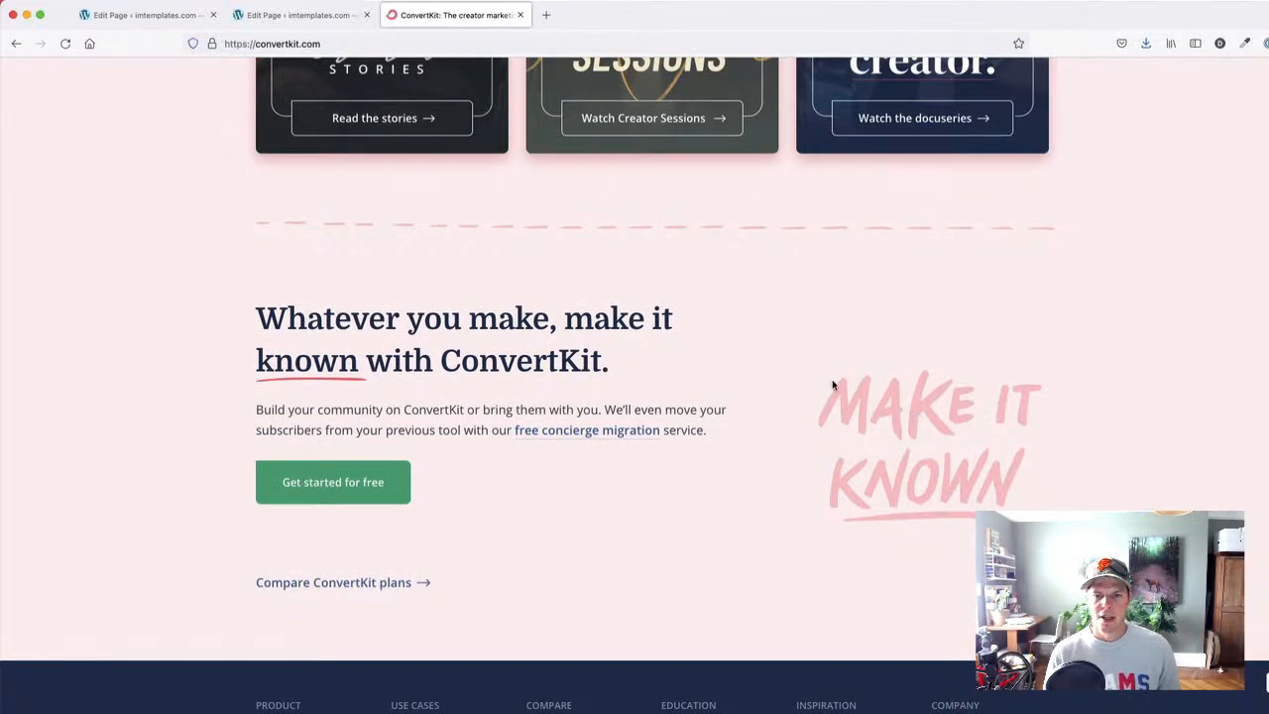
drag(832, 385, 695, 392)
click(323, 22)
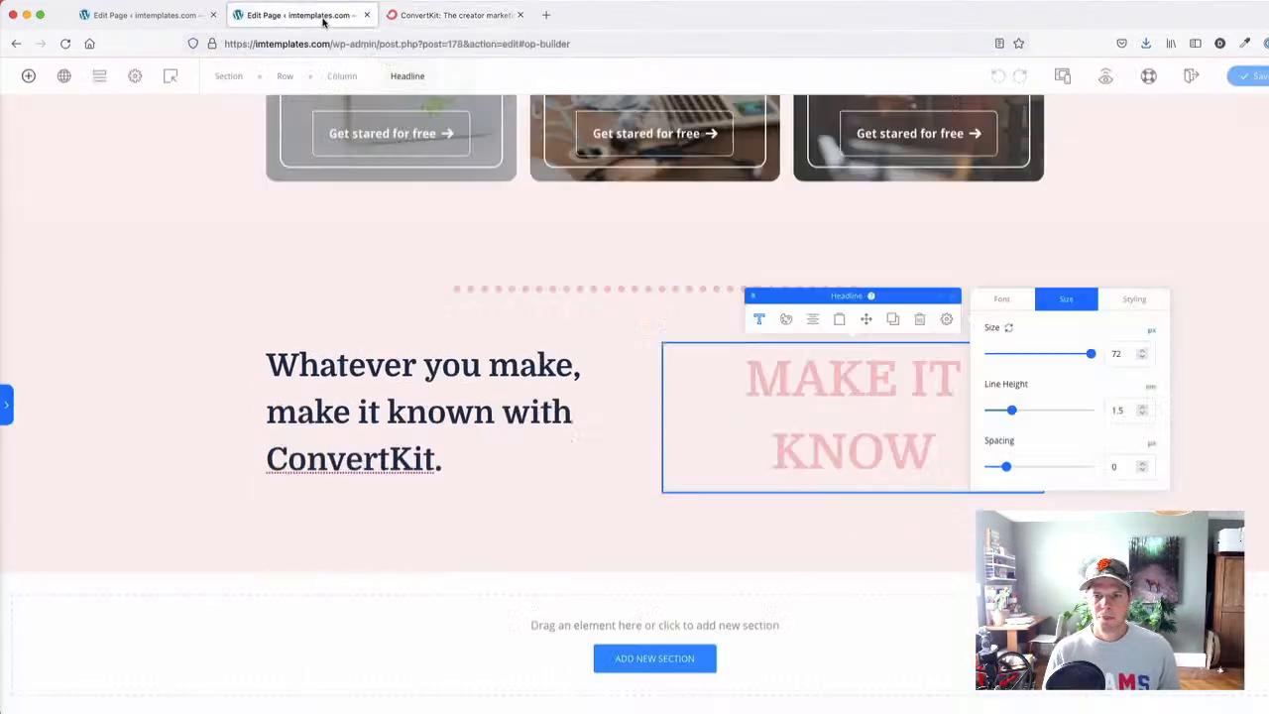
- Search the font families for "hand" and try Patrick Hand on the "Make it know" headline
click(987, 303)
click(1033, 356)
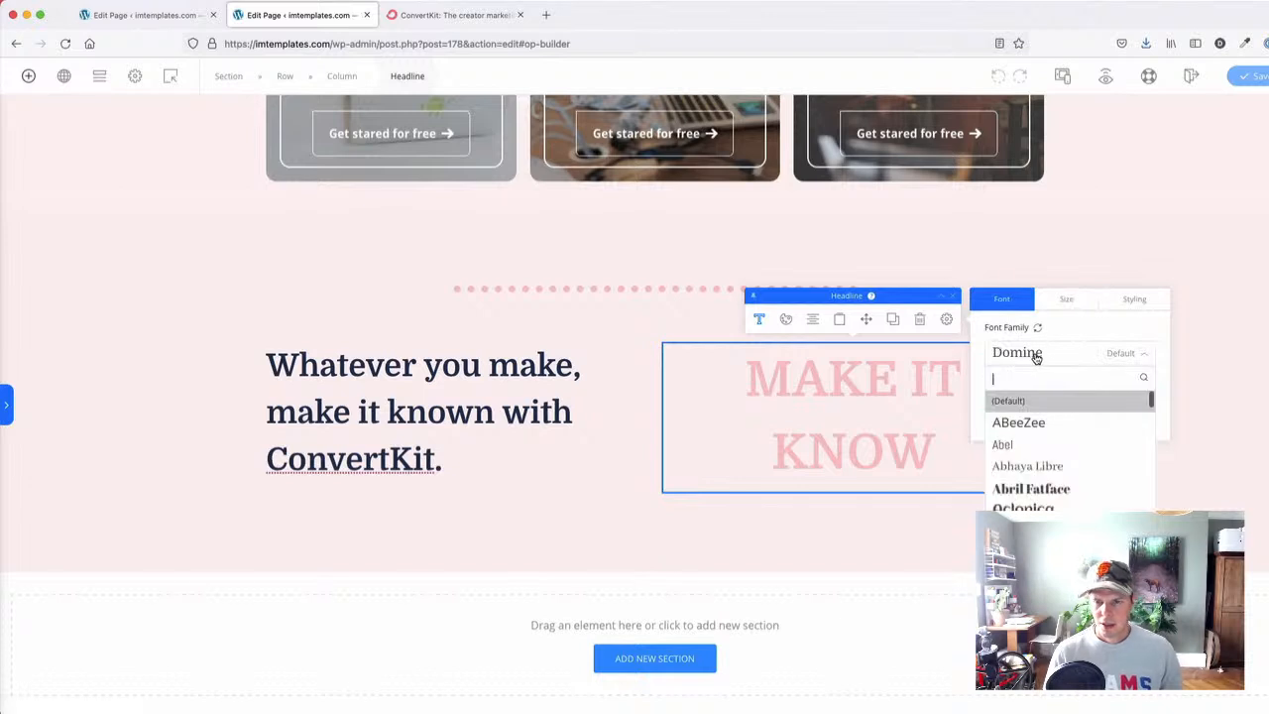
text(hnd)
key(BackSpace)
key(BackSpace)
key(BackSpace)
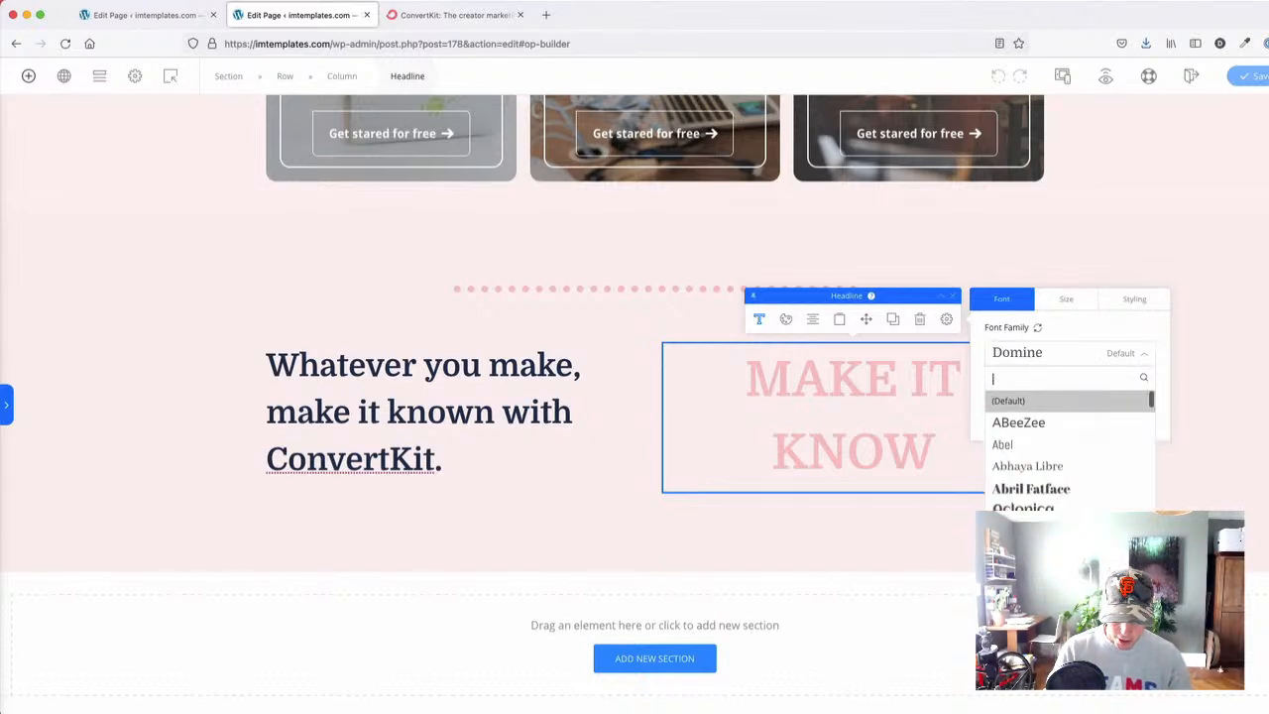
text(hand)
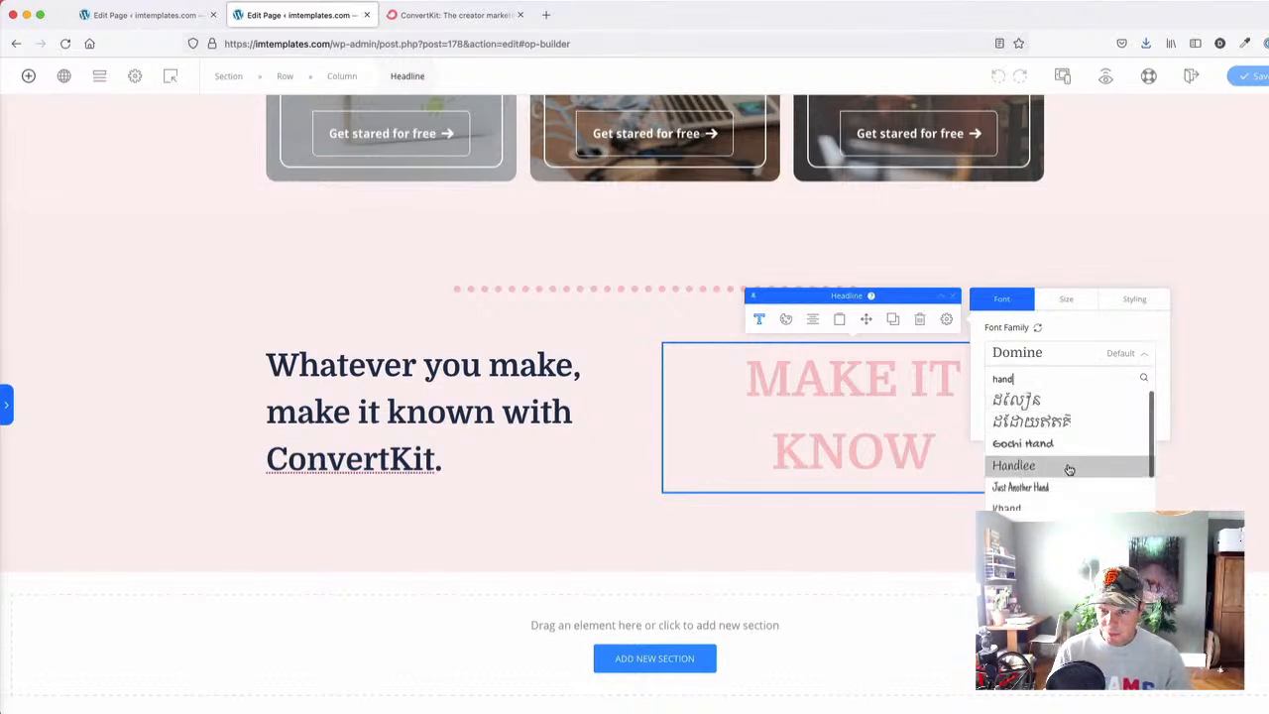
scroll(1070, 467, down, 2)
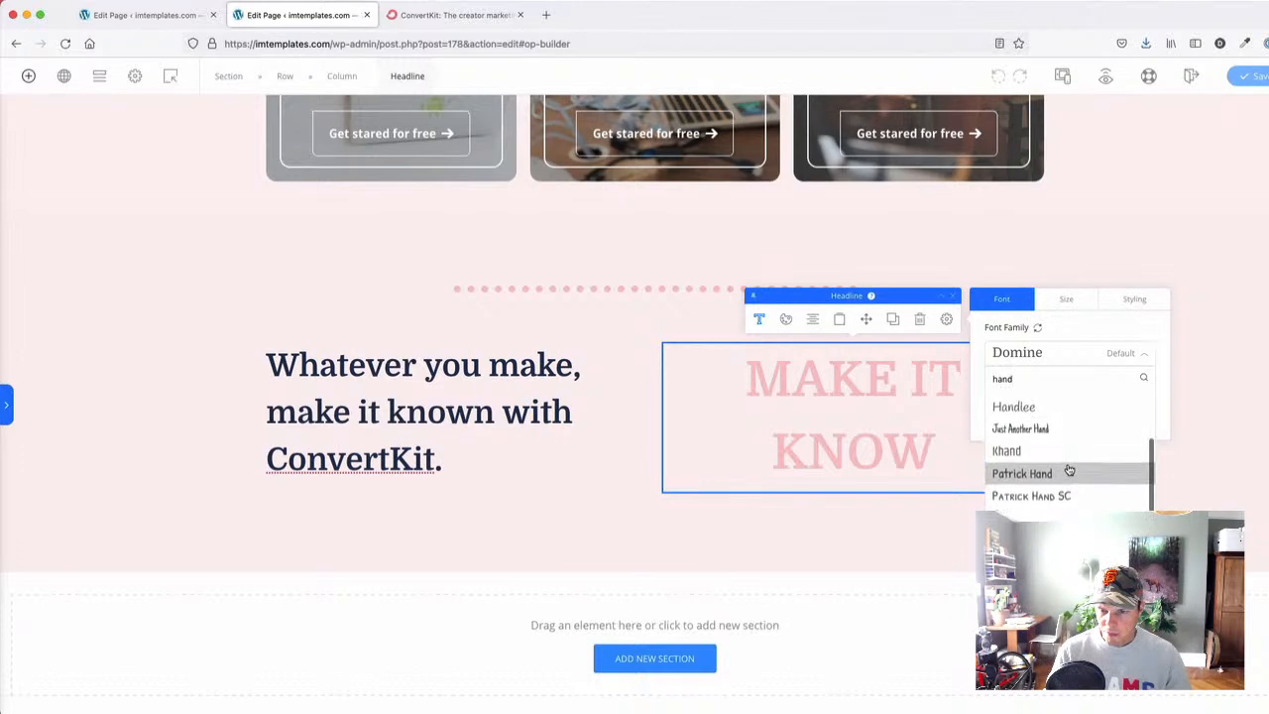
click(1069, 473)
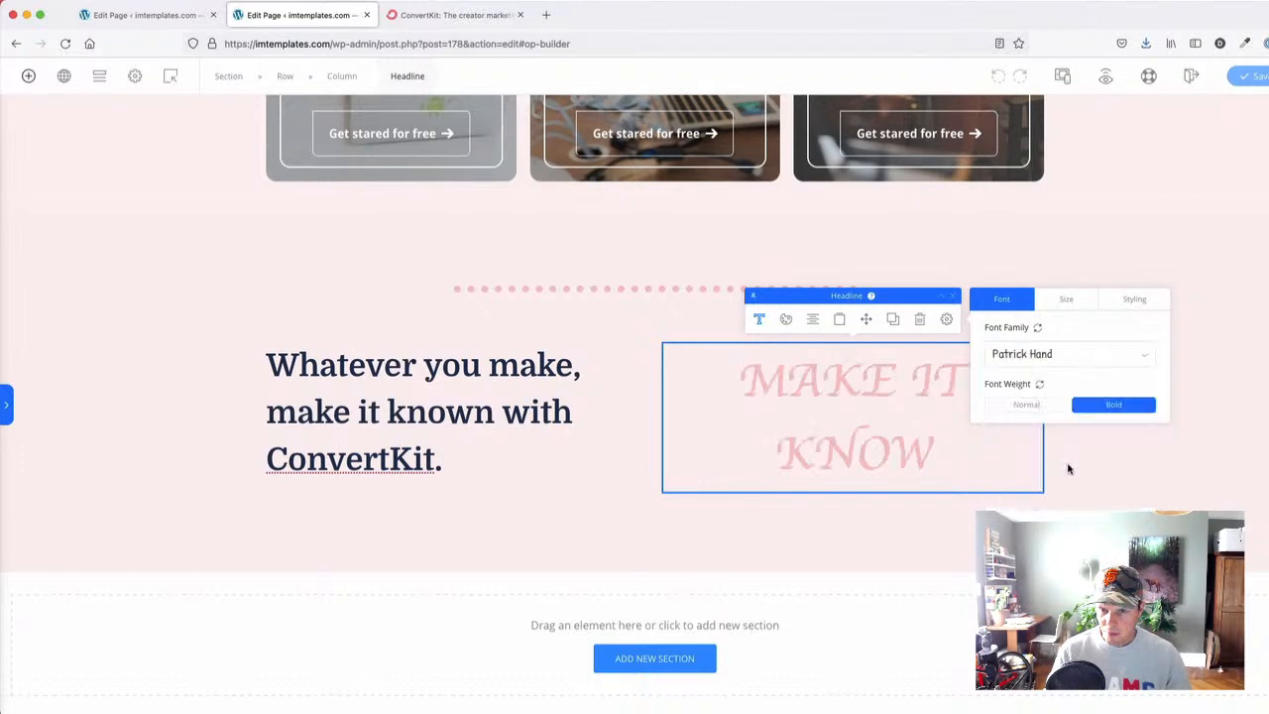
- Search for "hand" again and set the "Make it know" headline's font family to Handlee
click(1049, 357)
text(hand)
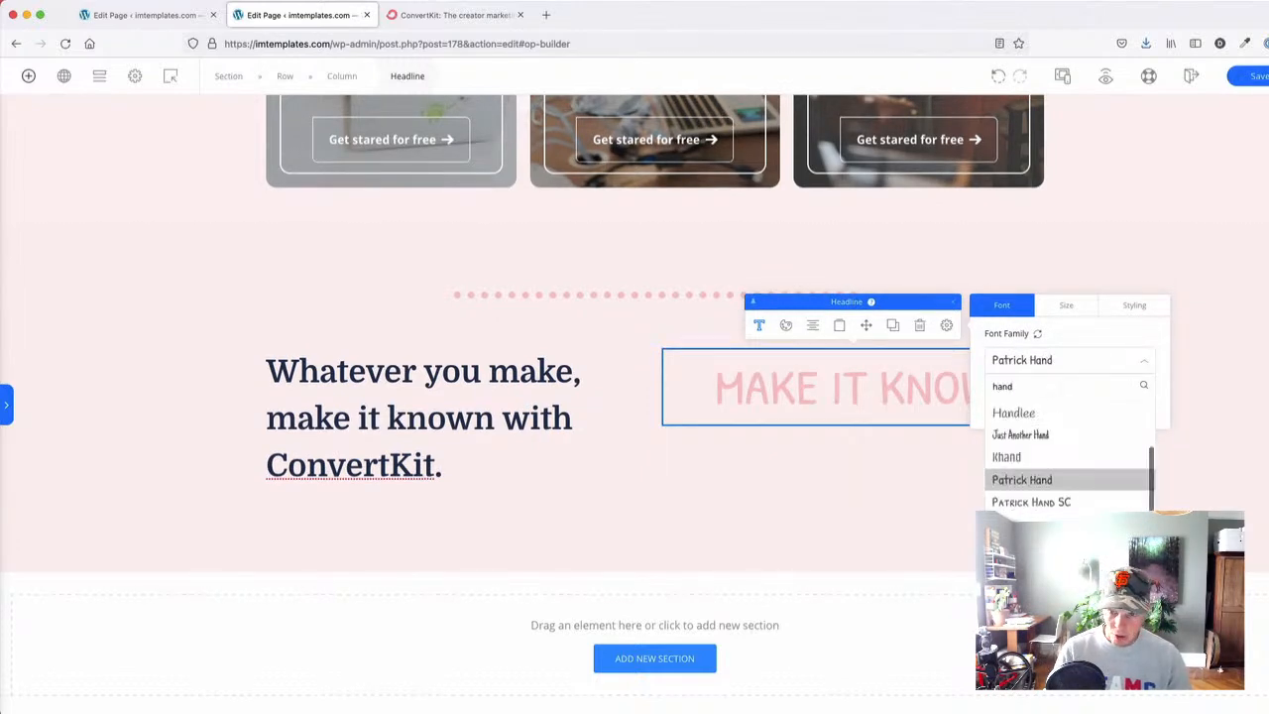
click(1029, 418)
- Make the "Make it know" headline italic and set its text transform to capitalise each word
click(1132, 313)
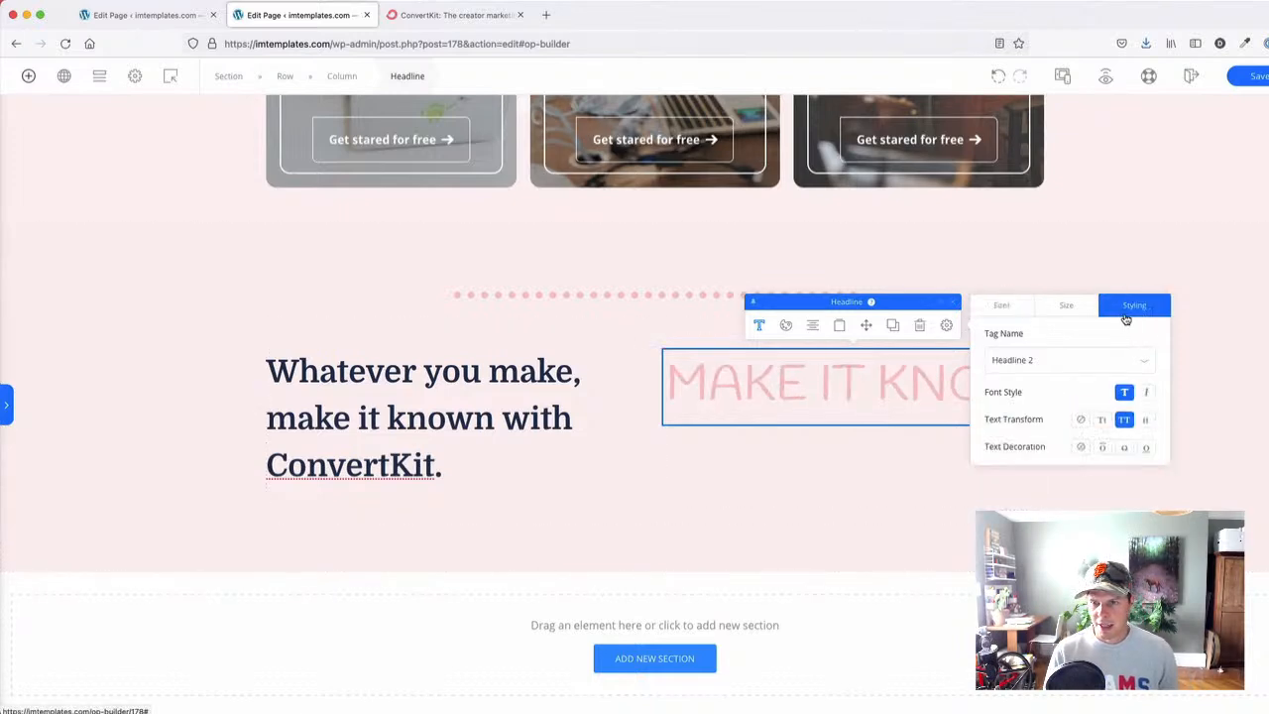
click(1146, 394)
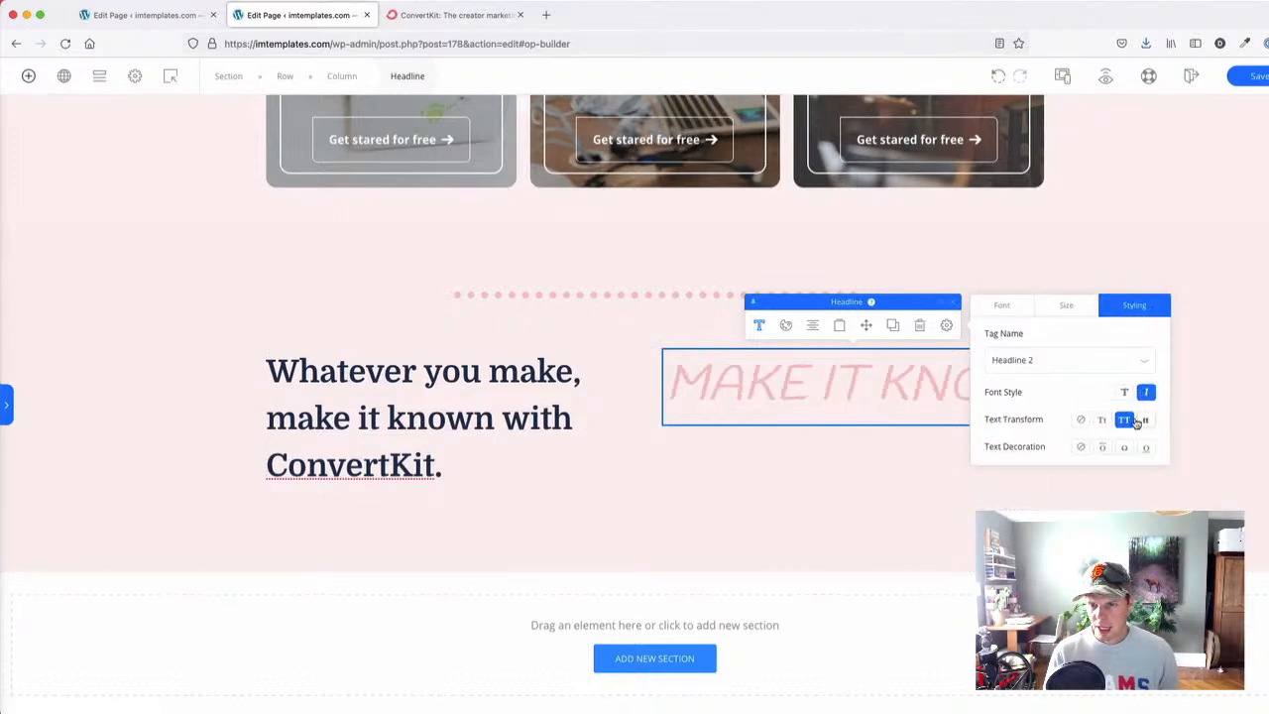
click(1102, 420)
- Set the handwritten "Make It Know" headline's size to 150 px and reduce its line height to 0.928 em
click(1046, 308)
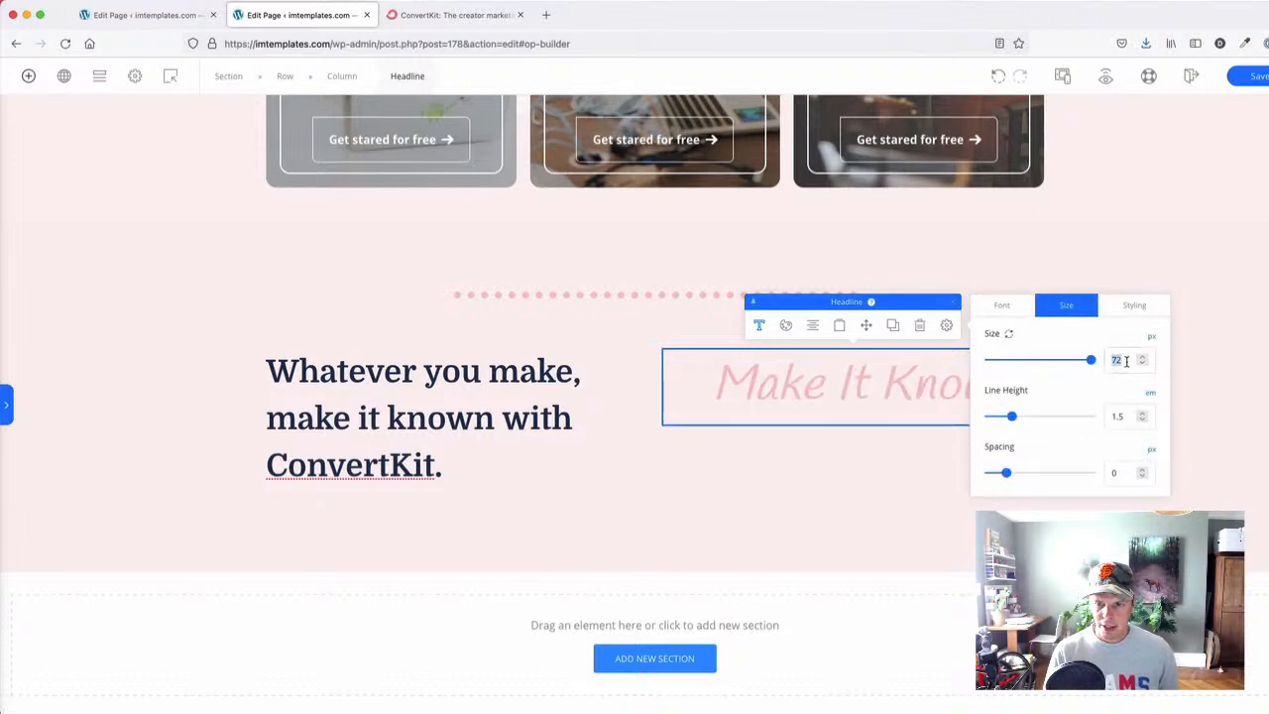
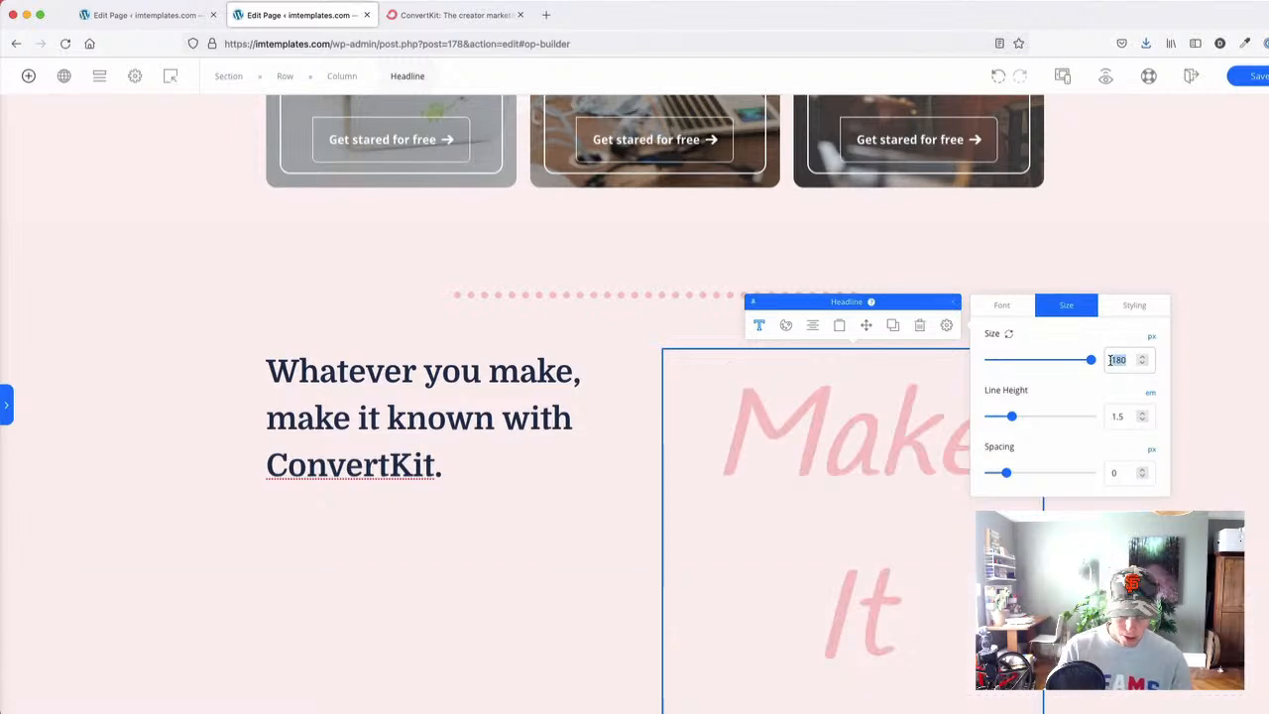
text(0)
drag(1018, 423, 989, 420)
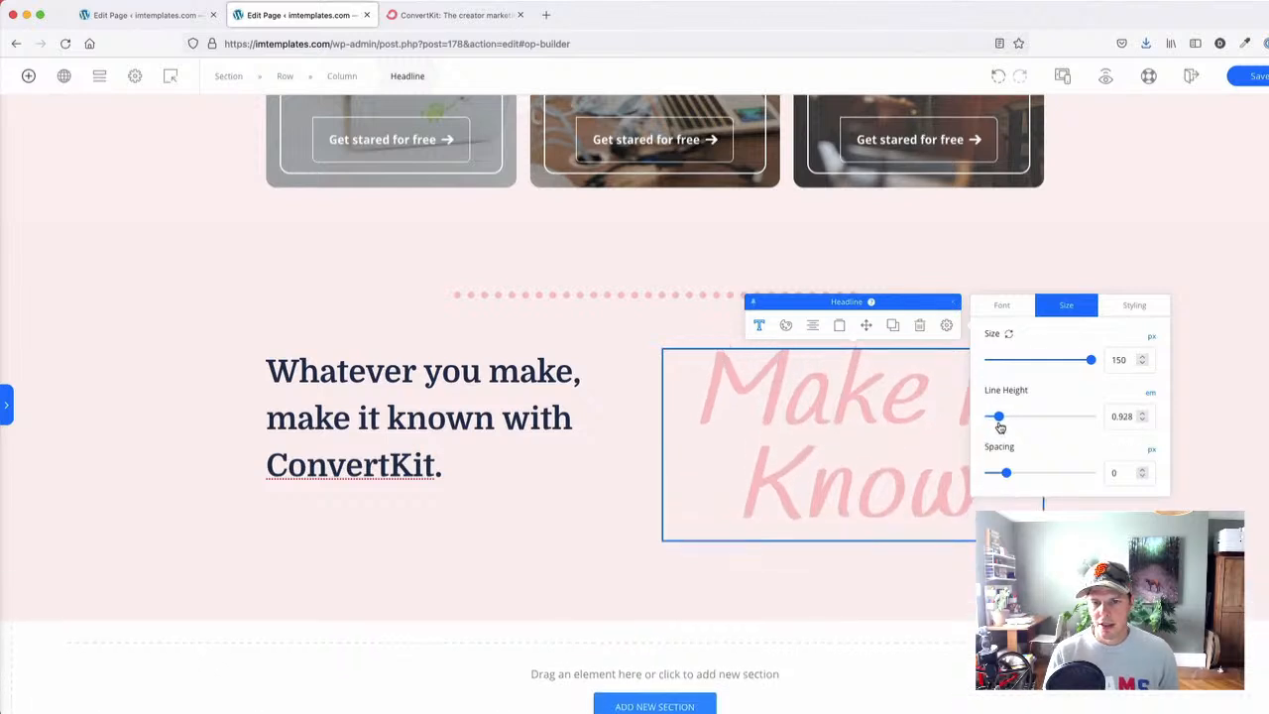
click(577, 418)
click(726, 533)
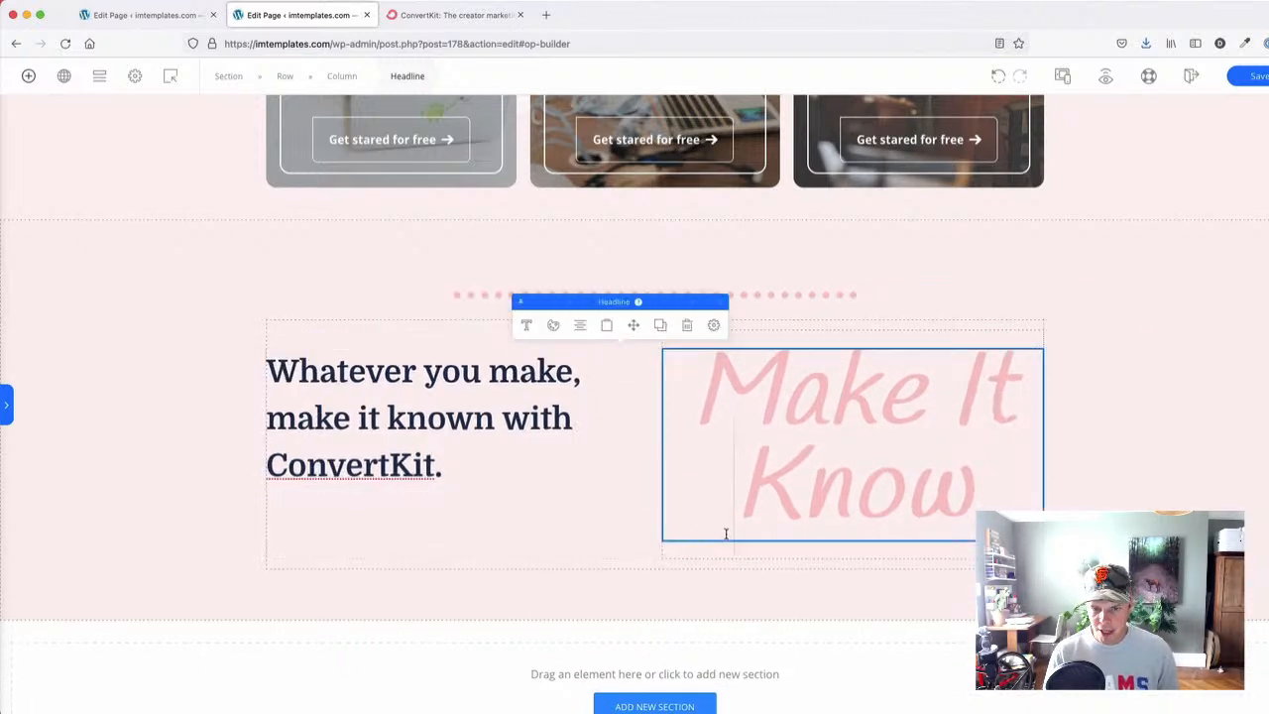
click(665, 552)
click(838, 306)
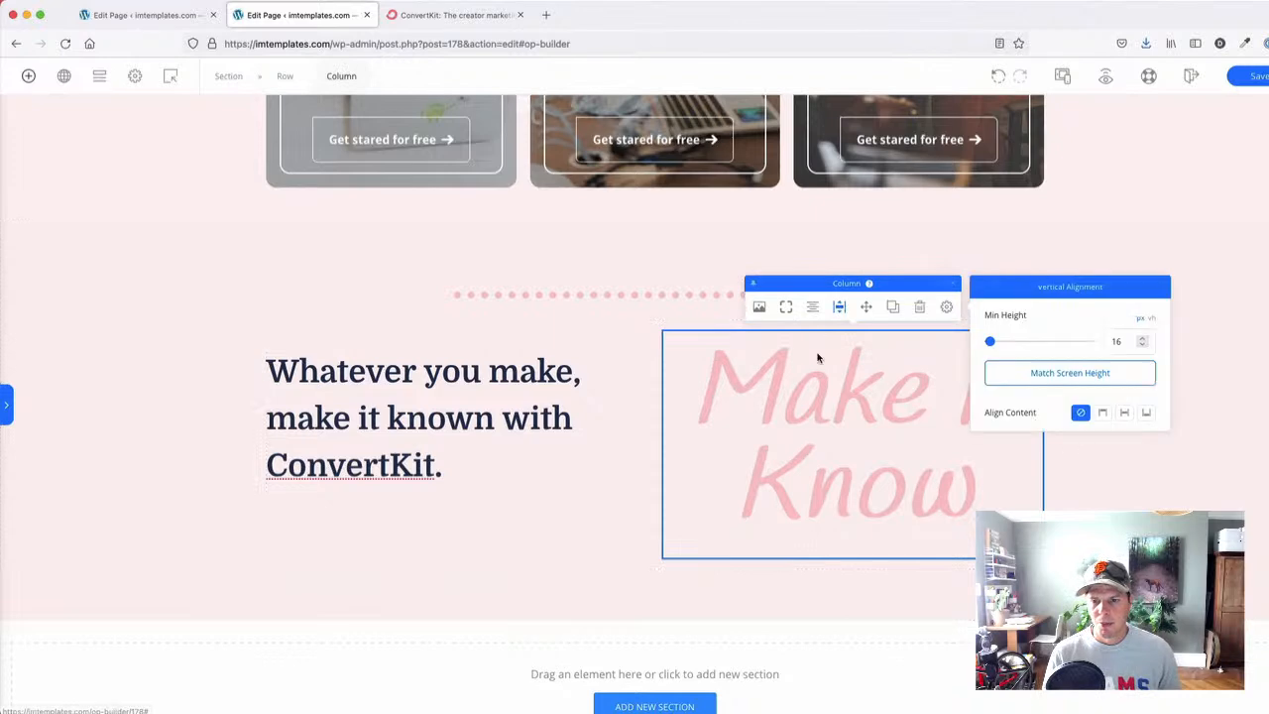
click(322, 456)
scroll(108, 396, down, 1)
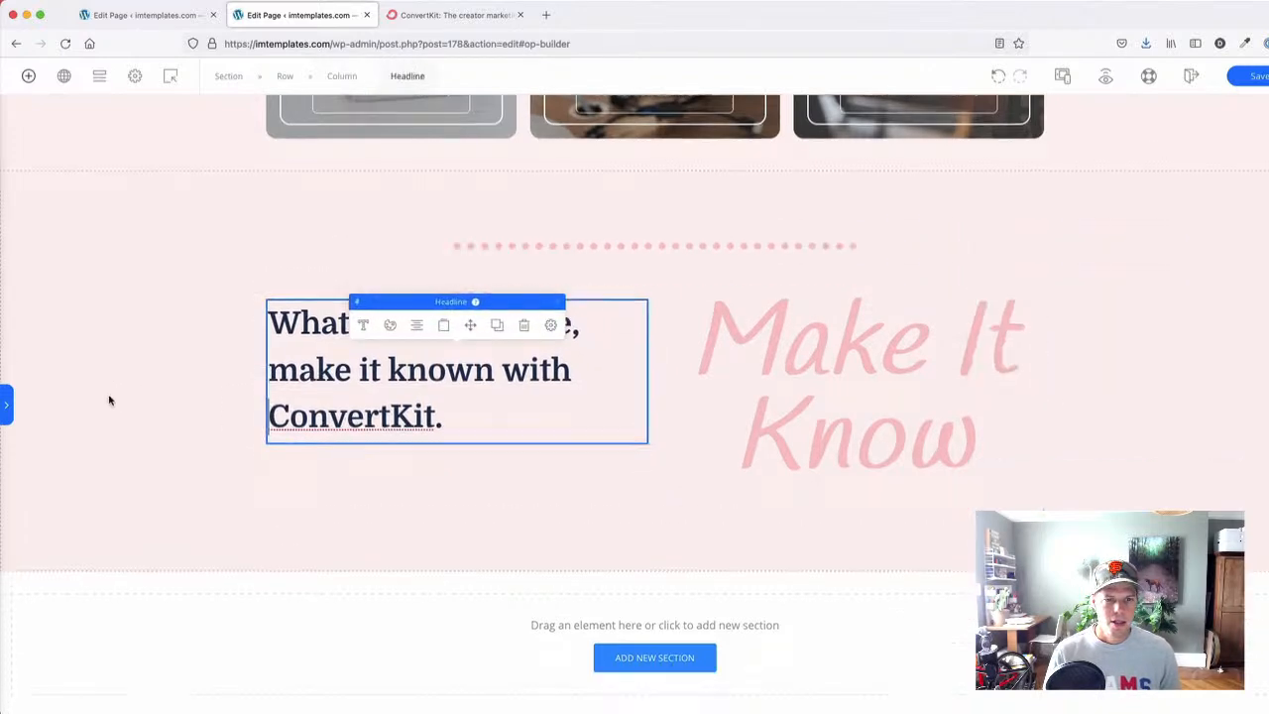
- Check the ConvertKit page's column proportions and widen the "Whatever you make" column so its headline fits on two lines
click(436, 15)
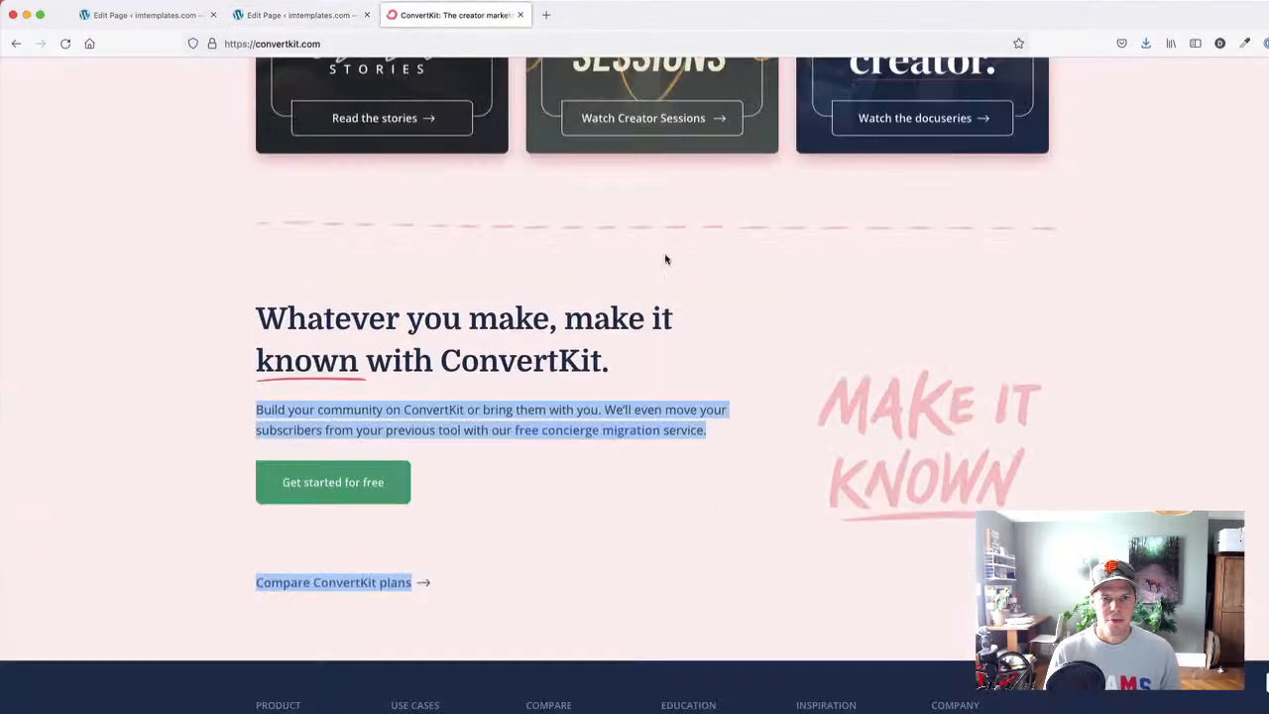
click(298, 15)
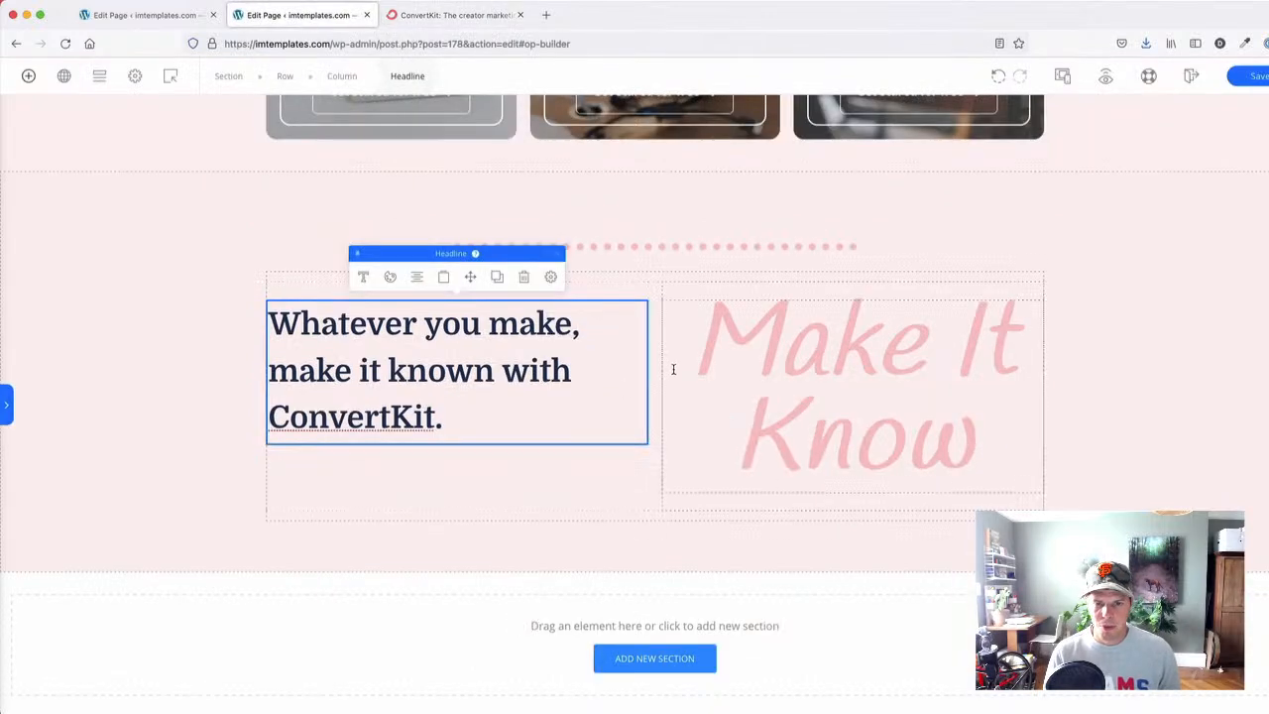
drag(768, 372, 694, 424)
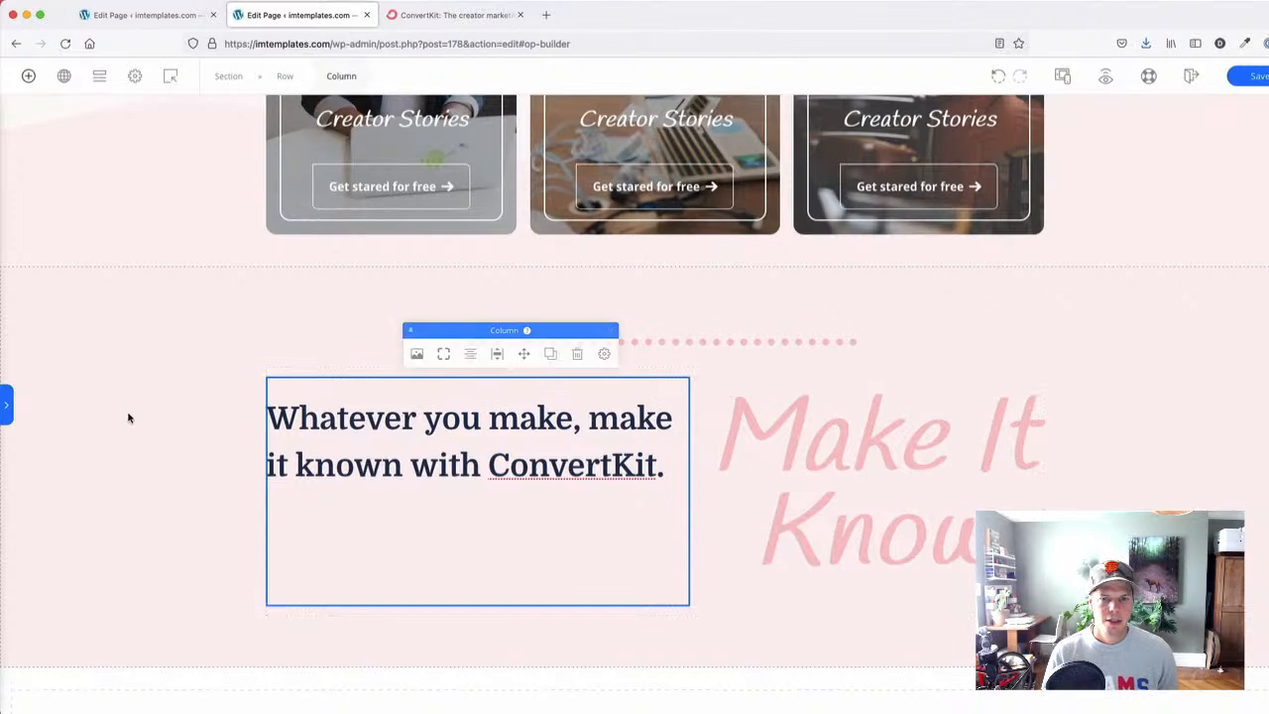
click(128, 416)
- Set the "Make It Know" headline's size to 130 px
click(809, 319)
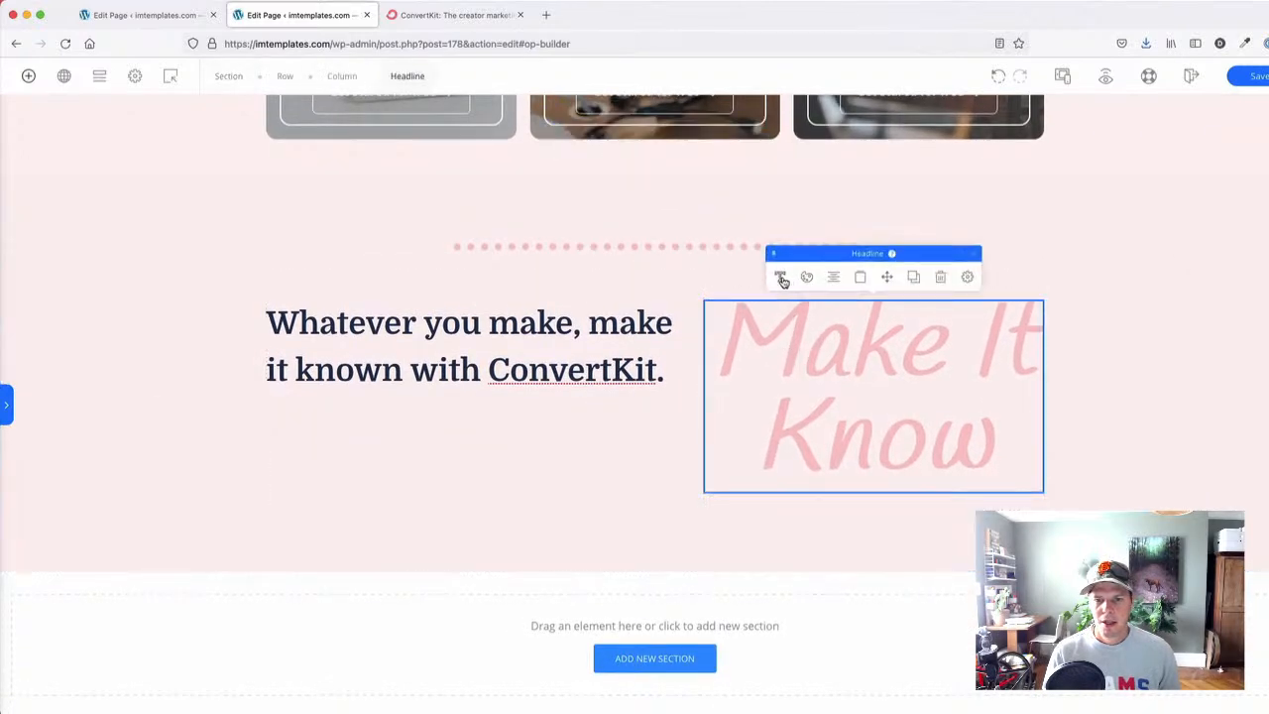
click(780, 277)
click(1088, 259)
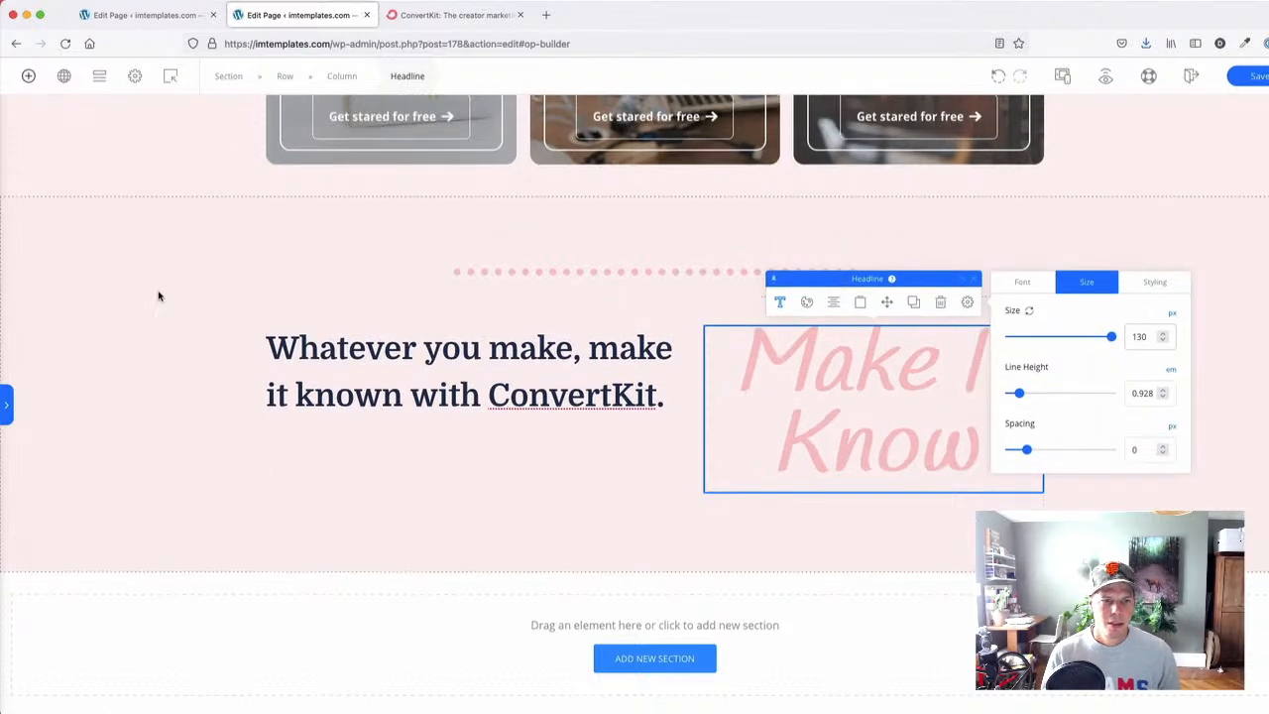
- Duplicate the "Creators shape culture" text block and move the copy beneath the "Whatever you make, make it known with ConvertKit." headline
scroll(210, 287, up, 10)
click(521, 408)
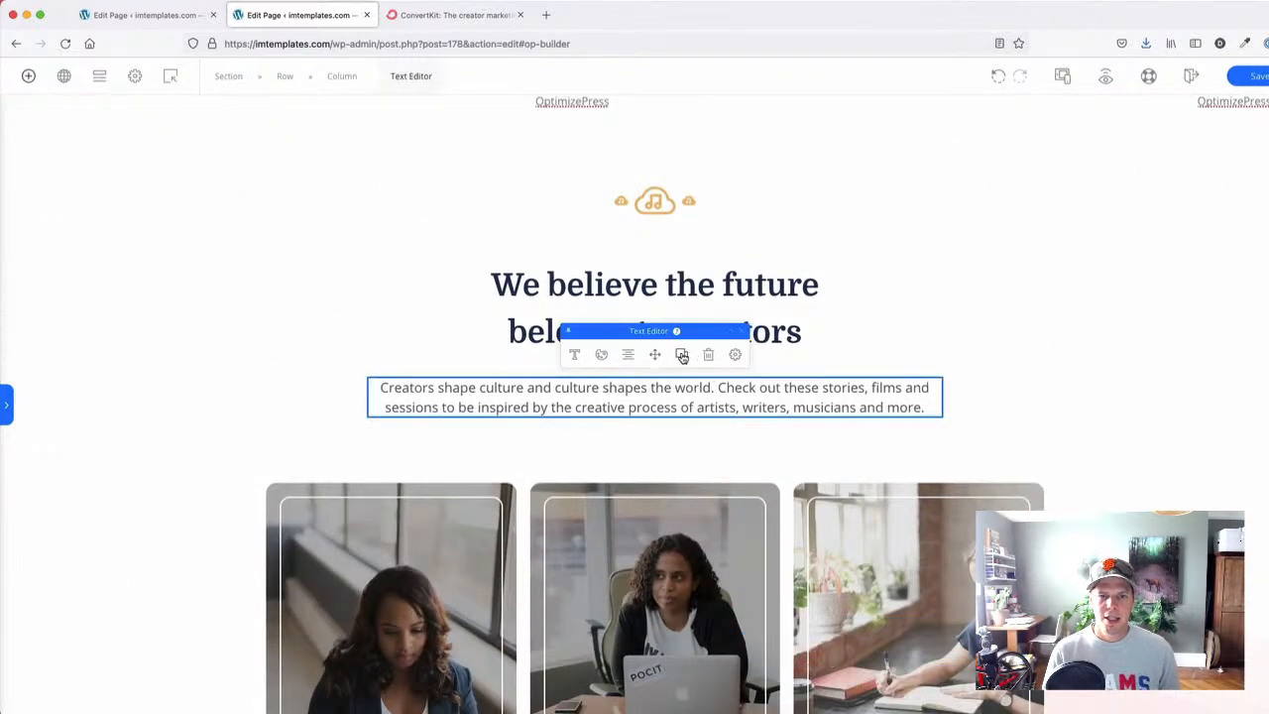
click(682, 354)
drag(651, 408, 398, 512)
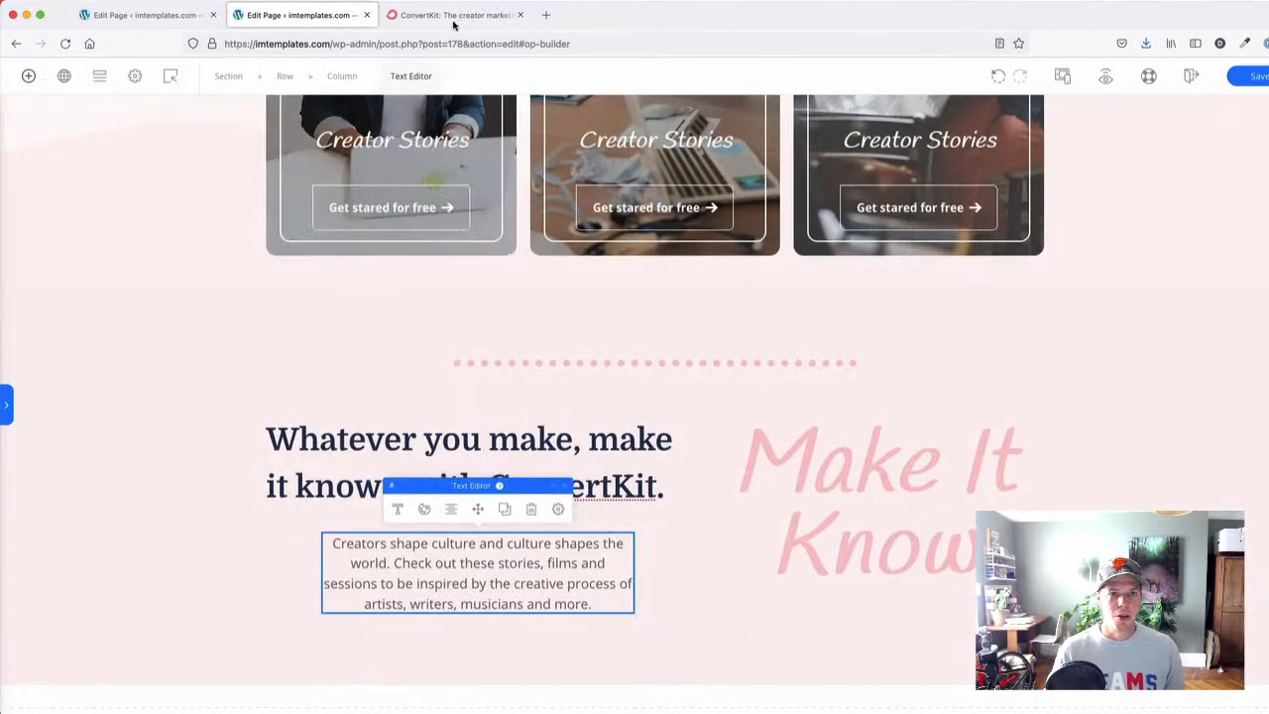
- Left-align the copied text block and replace its text with ConvertKit's paragraph, from "Build your community on ConvertKit" to "our free concierge migration service."
click(451, 15)
click(340, 17)
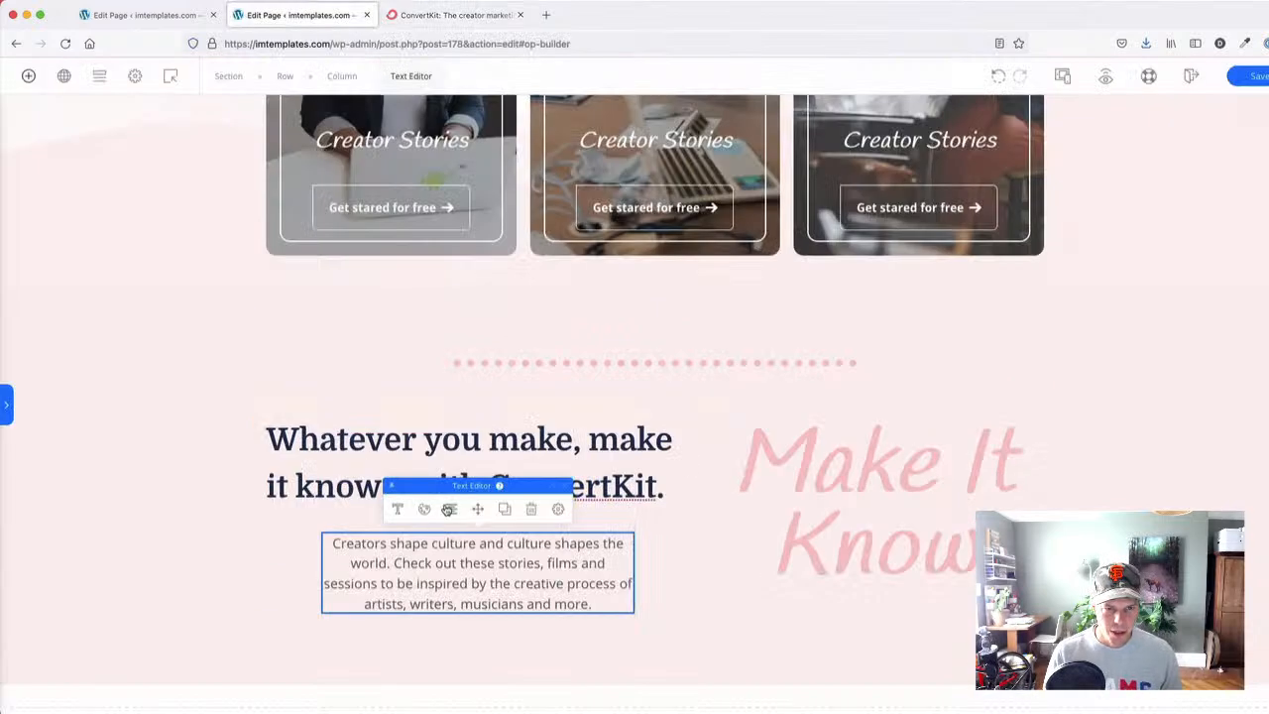
click(451, 508)
click(692, 519)
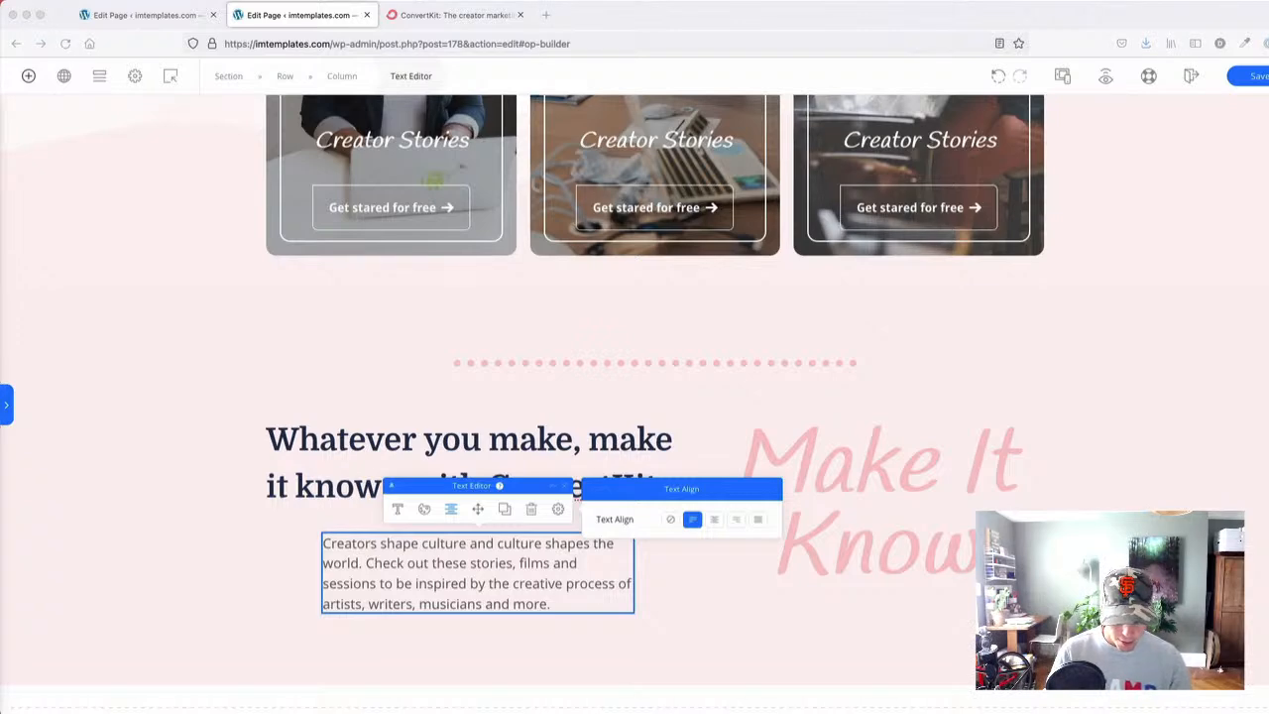
key(ctrl+a)
text(Build your community on ConvertKit or bring them with you. We'll even move your subscribers from your previous tool with our free concierge migration service.)
key(super+a)
- Set the "Build your community" text block's maximum width to 100%
click(558, 513)
click(102, 532)
click(394, 590)
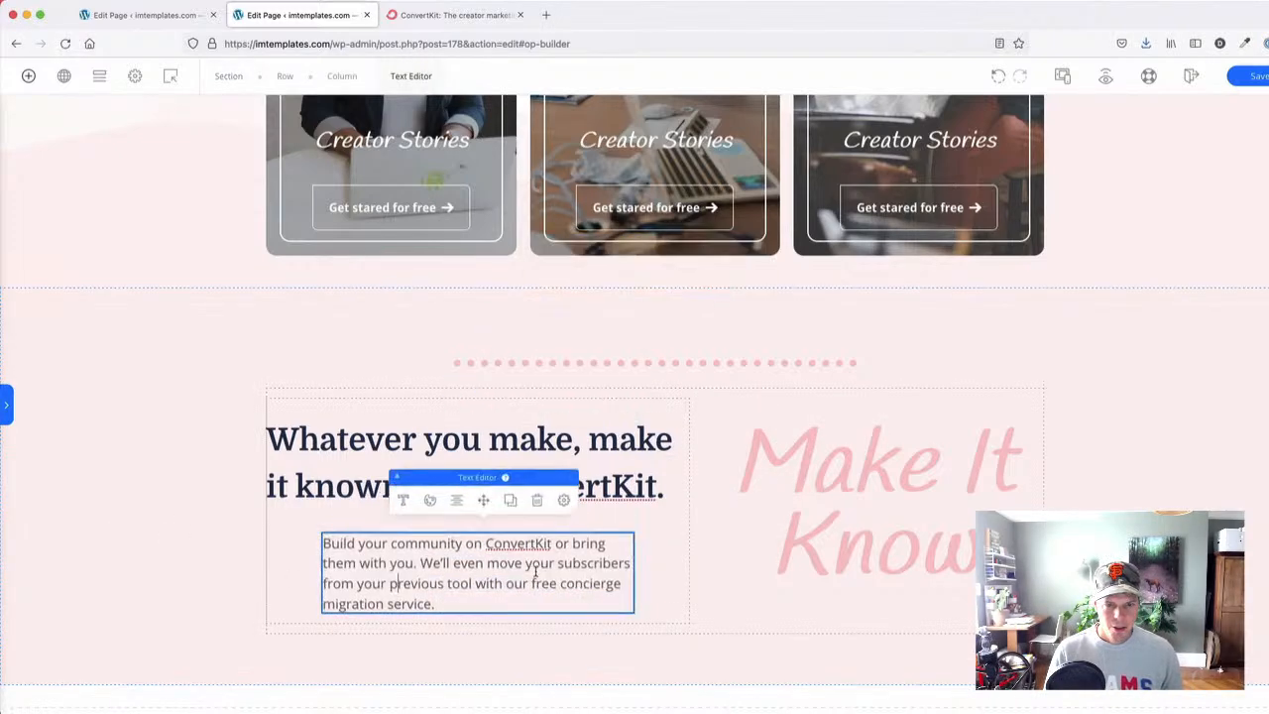
click(555, 510)
drag(672, 622, 701, 622)
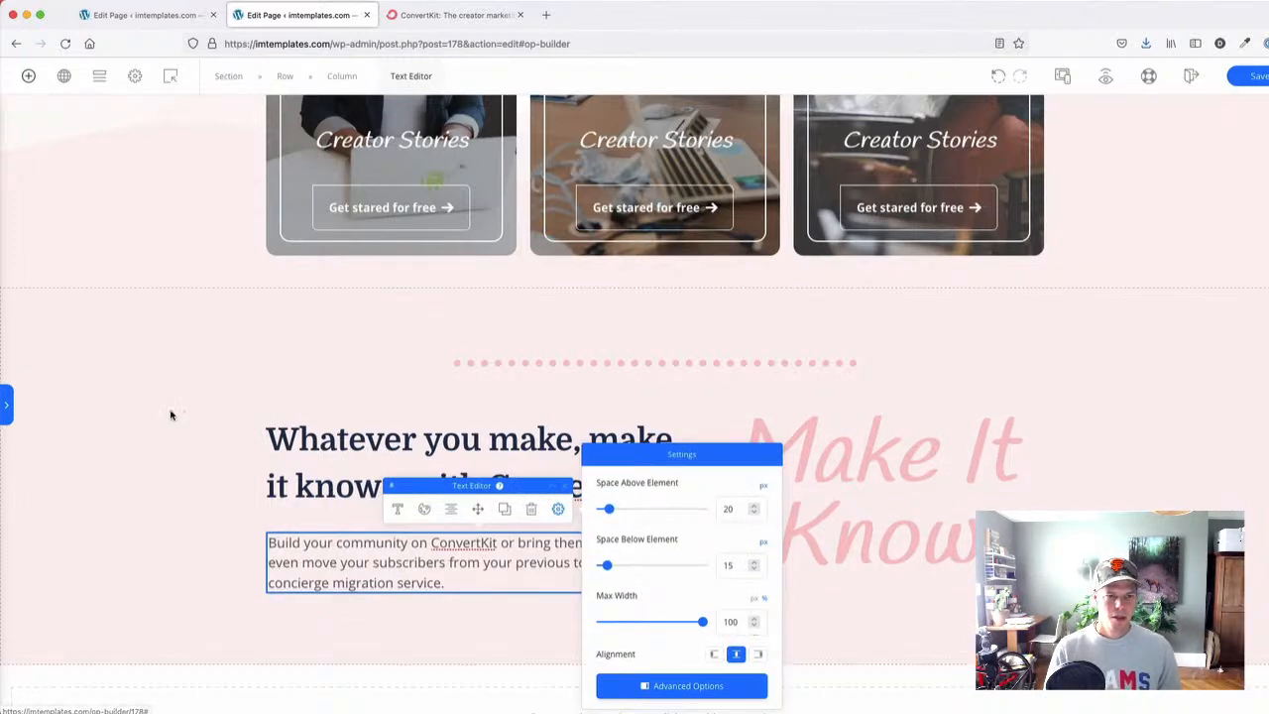
click(119, 499)
- Duplicate the hero section's green "Get stared for free" button and move the copy beneath the closing section's "Build your community" paragraph
scroll(227, 238, down, 1)
click(446, 15)
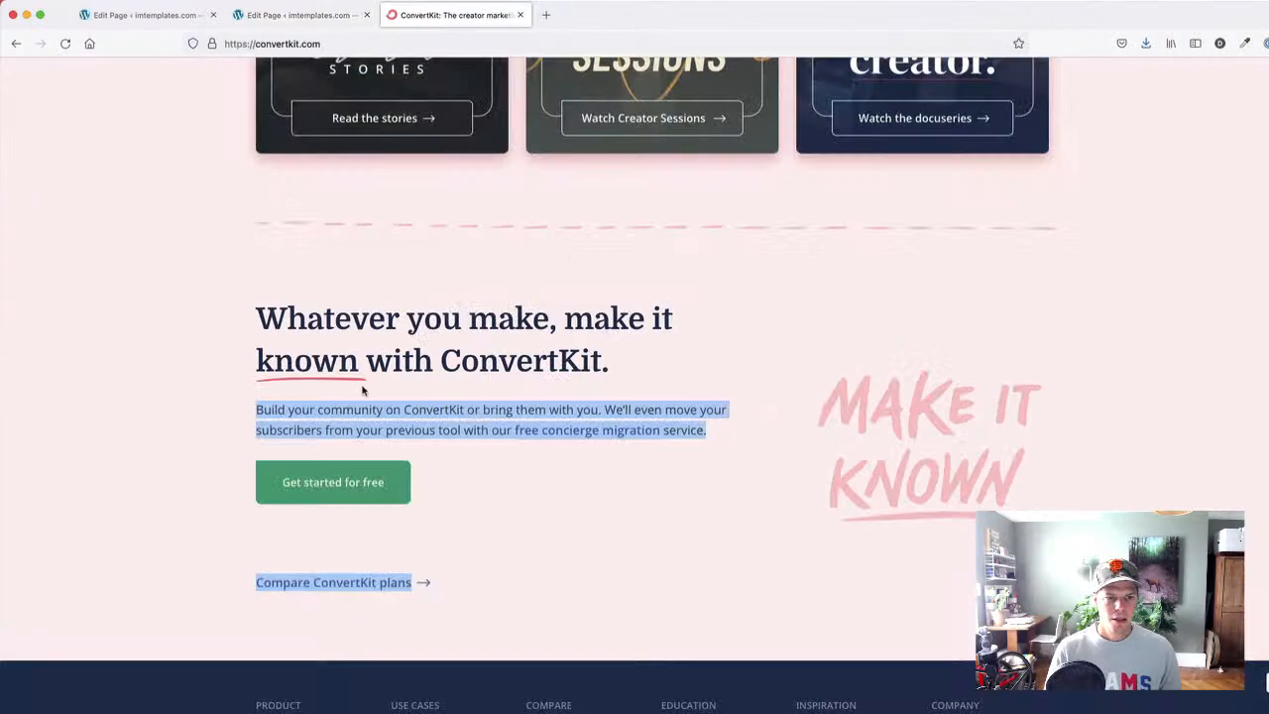
click(297, 15)
scroll(197, 319, up, 15)
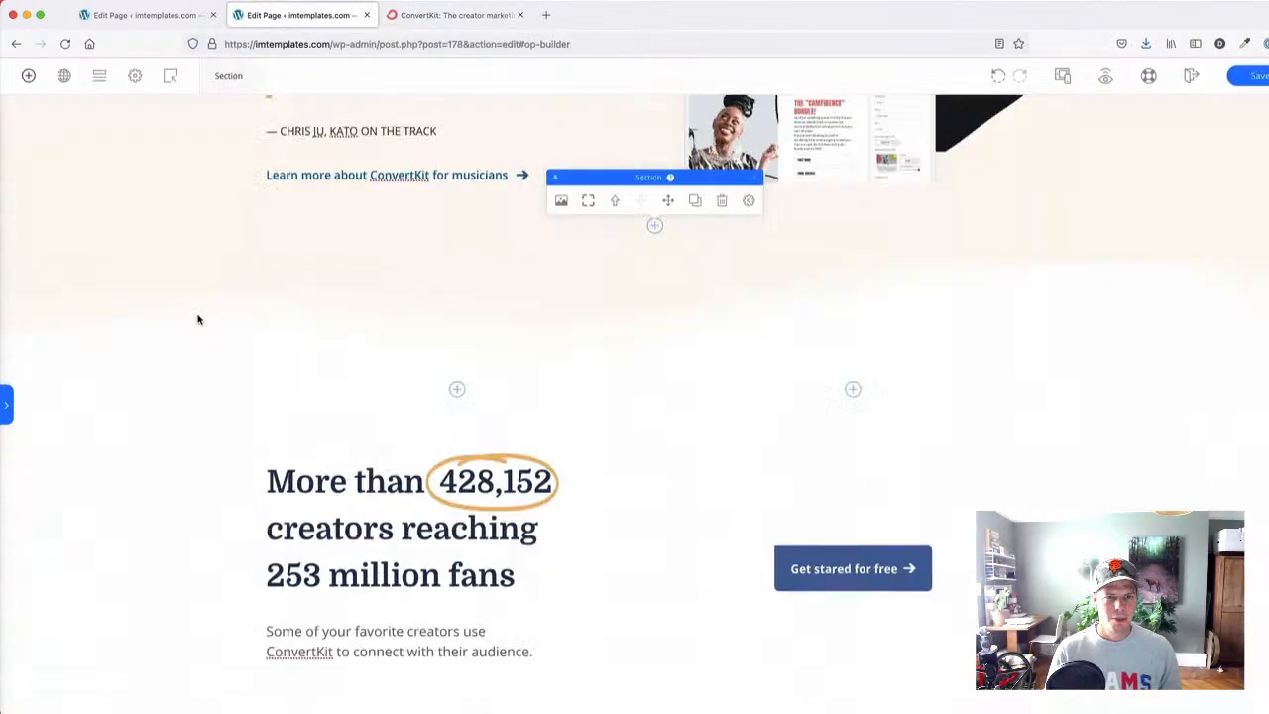
scroll(199, 319, up, 5)
click(199, 319)
click(360, 463)
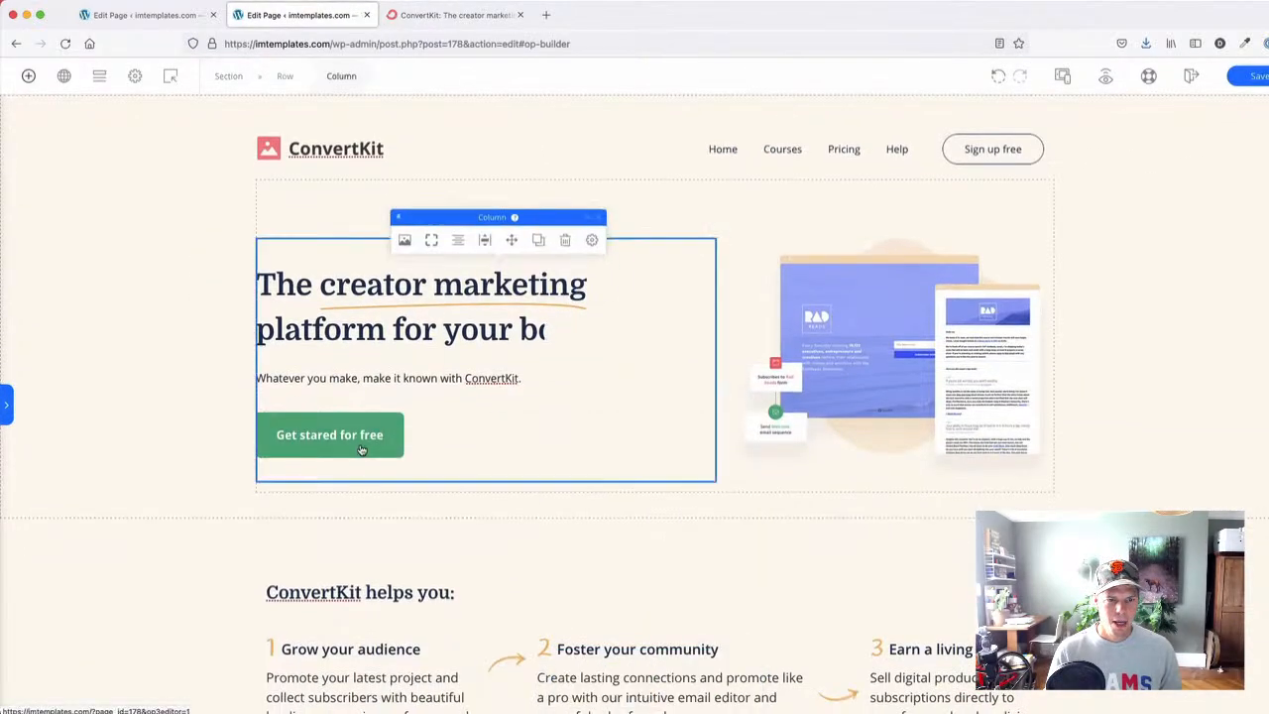
click(360, 447)
click(438, 387)
drag(412, 426, 392, 503)
scroll(403, 458, down, 20)
scroll(396, 482, up, 1)
scroll(340, 267, down, 1)
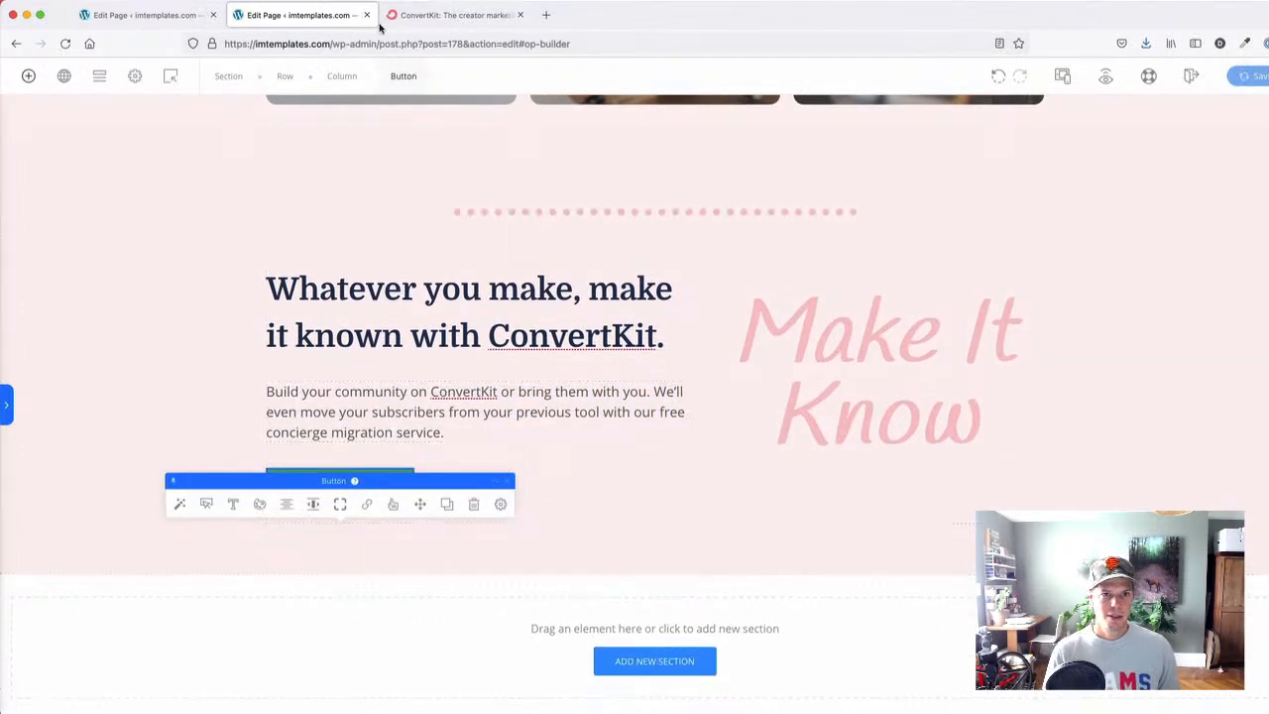
- Duplicate the "Learn more about ConvertKit for musicians" link and place the copy beneath the green button in the closing section
click(417, 15)
click(209, 541)
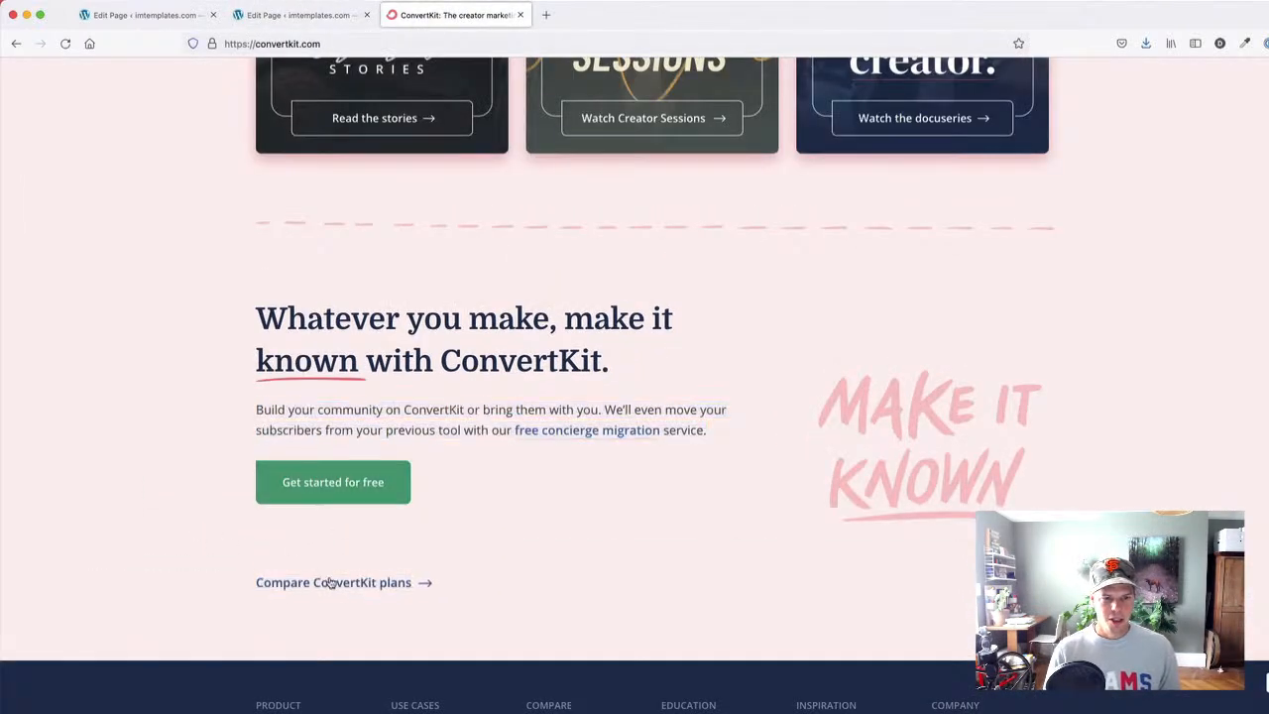
scroll(213, 602, up, 10)
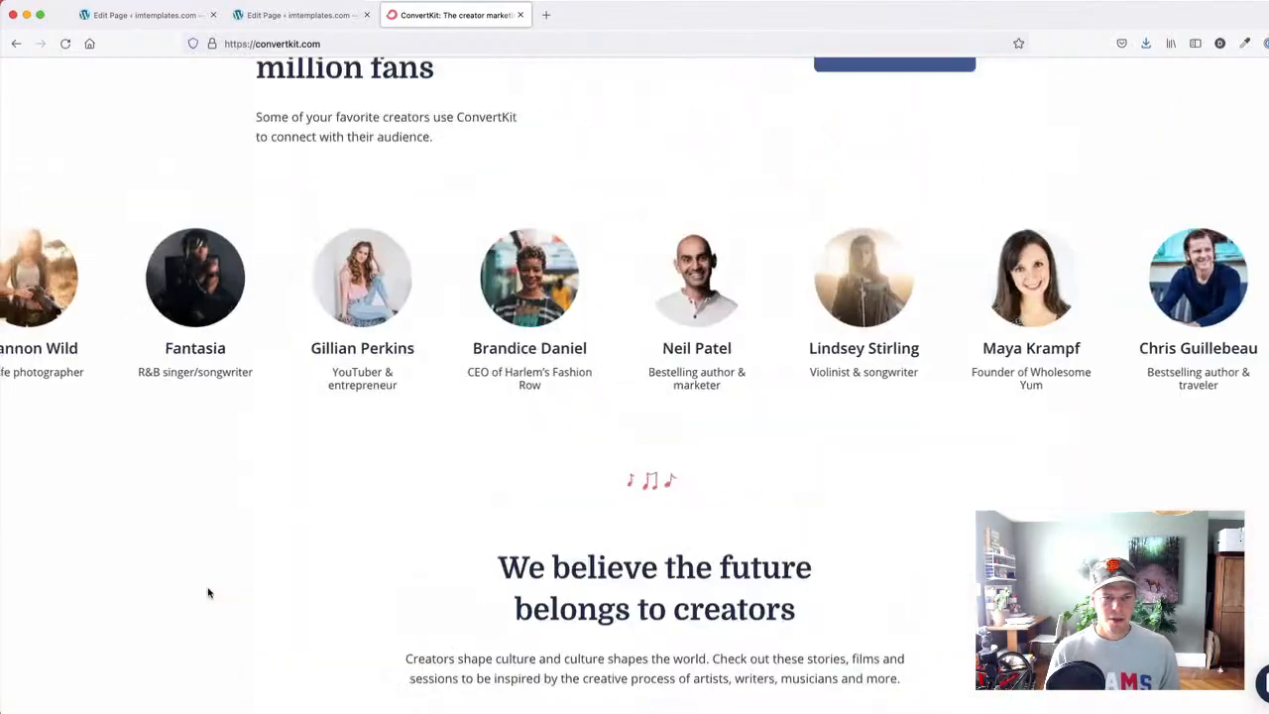
click(307, 15)
scroll(411, 291, up, 20)
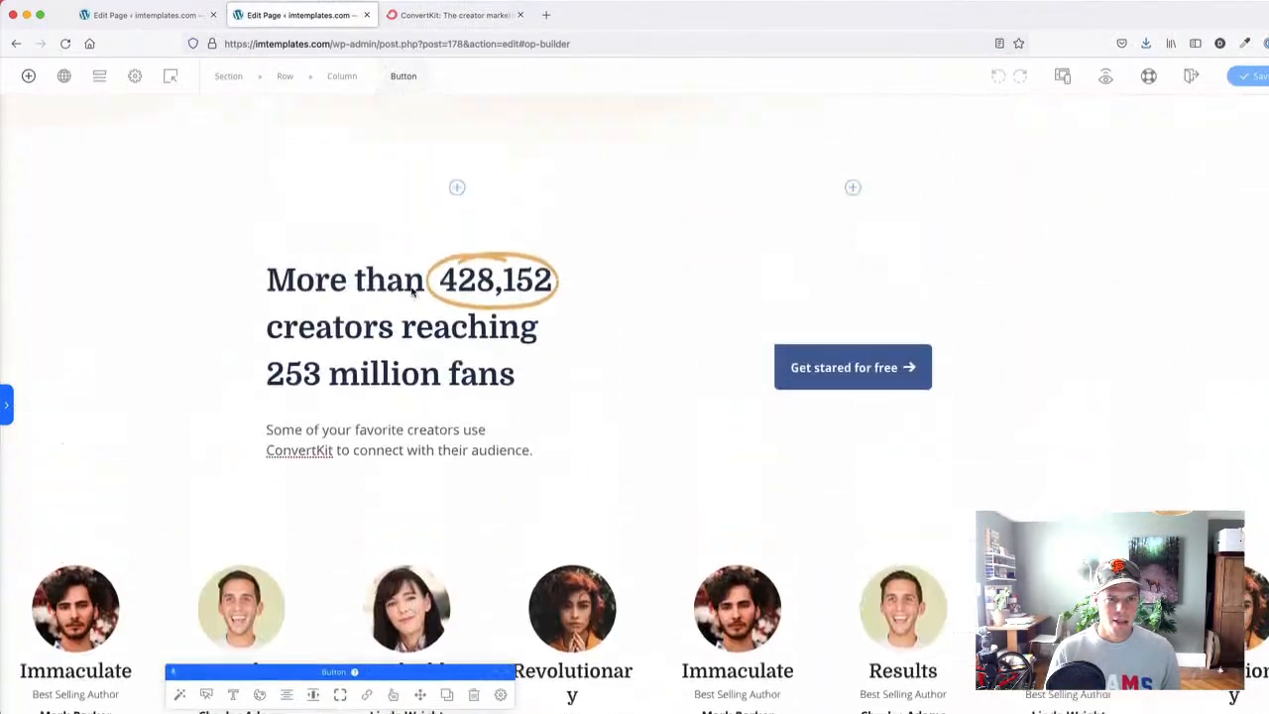
scroll(411, 292, up, 3)
scroll(416, 410, down, 1)
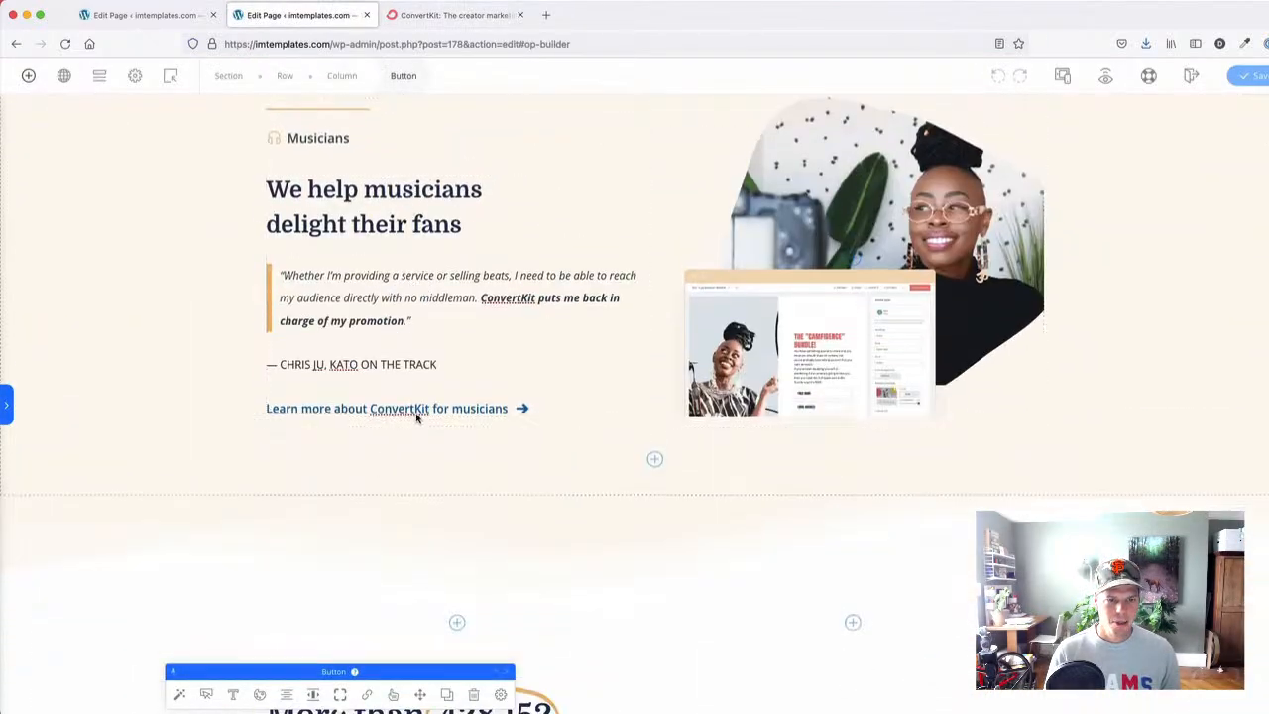
click(479, 408)
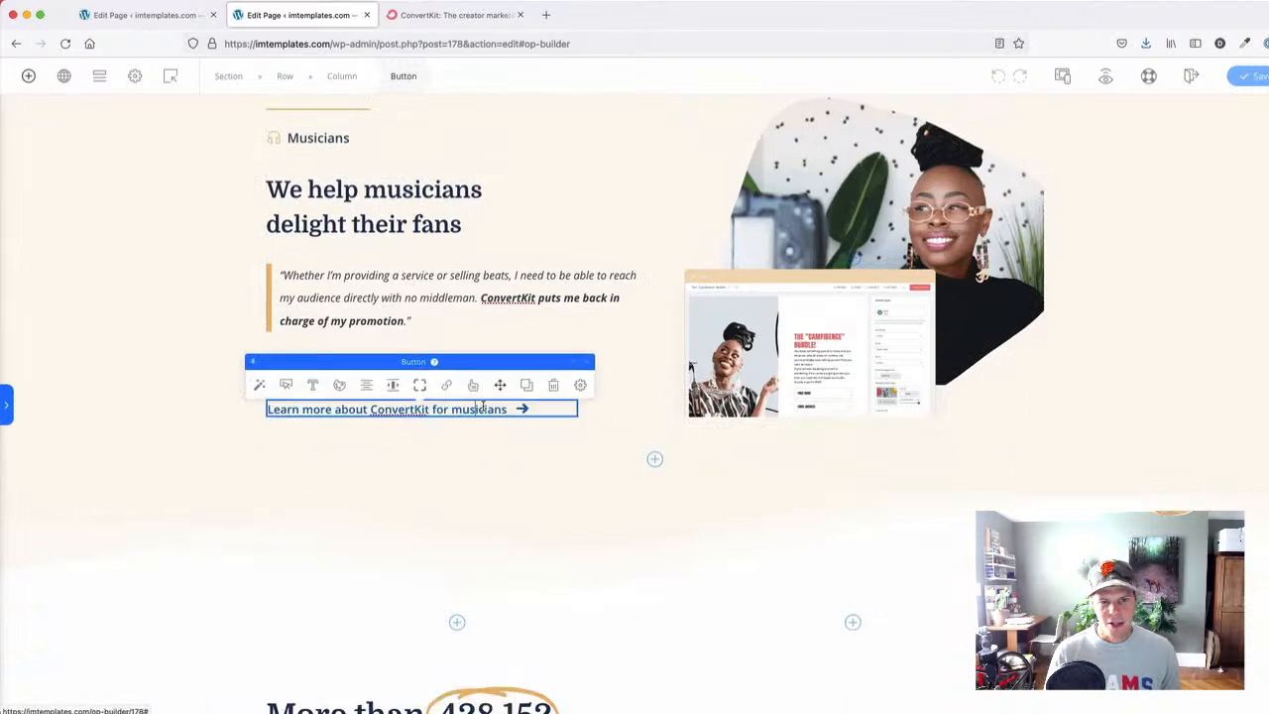
click(533, 382)
drag(500, 421, 393, 522)
scroll(499, 471, down, 15)
click(138, 289)
- Compare the rebuilt closing section's divider, headline, paragraph, button and link with the original section on the ConvertKit page
click(410, 15)
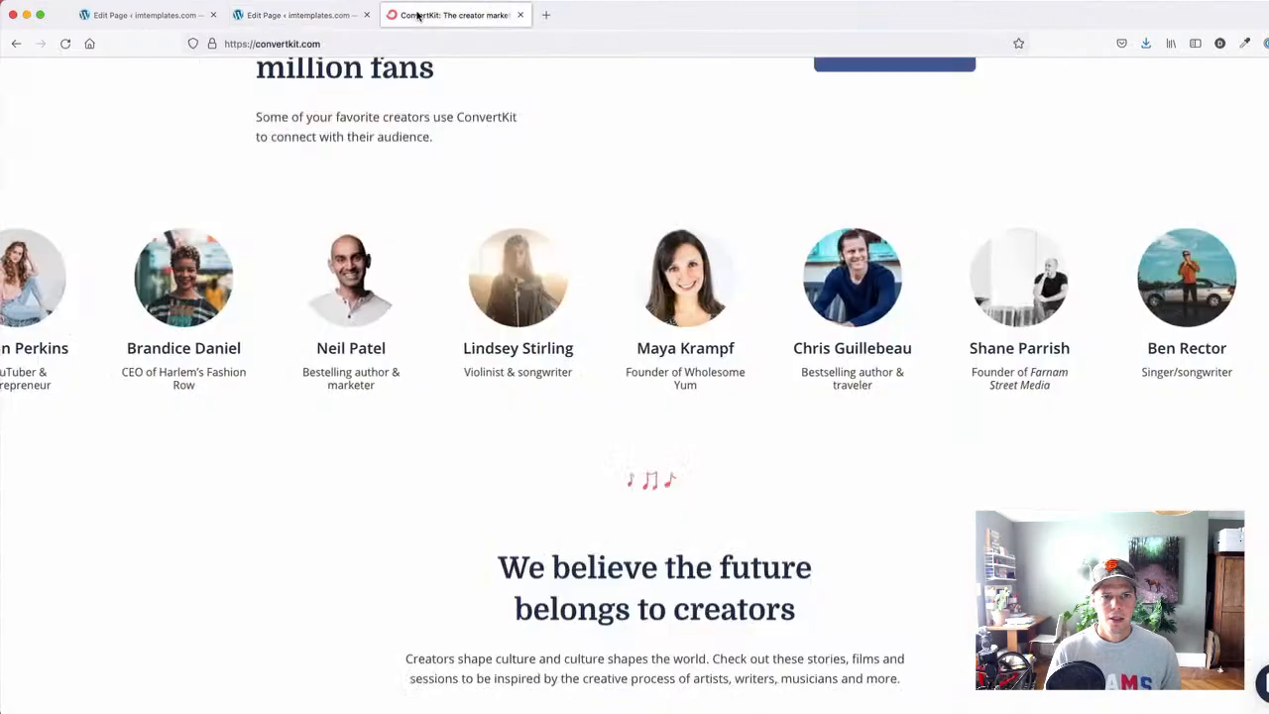
scroll(358, 291, down, 15)
scroll(358, 291, up, 5)
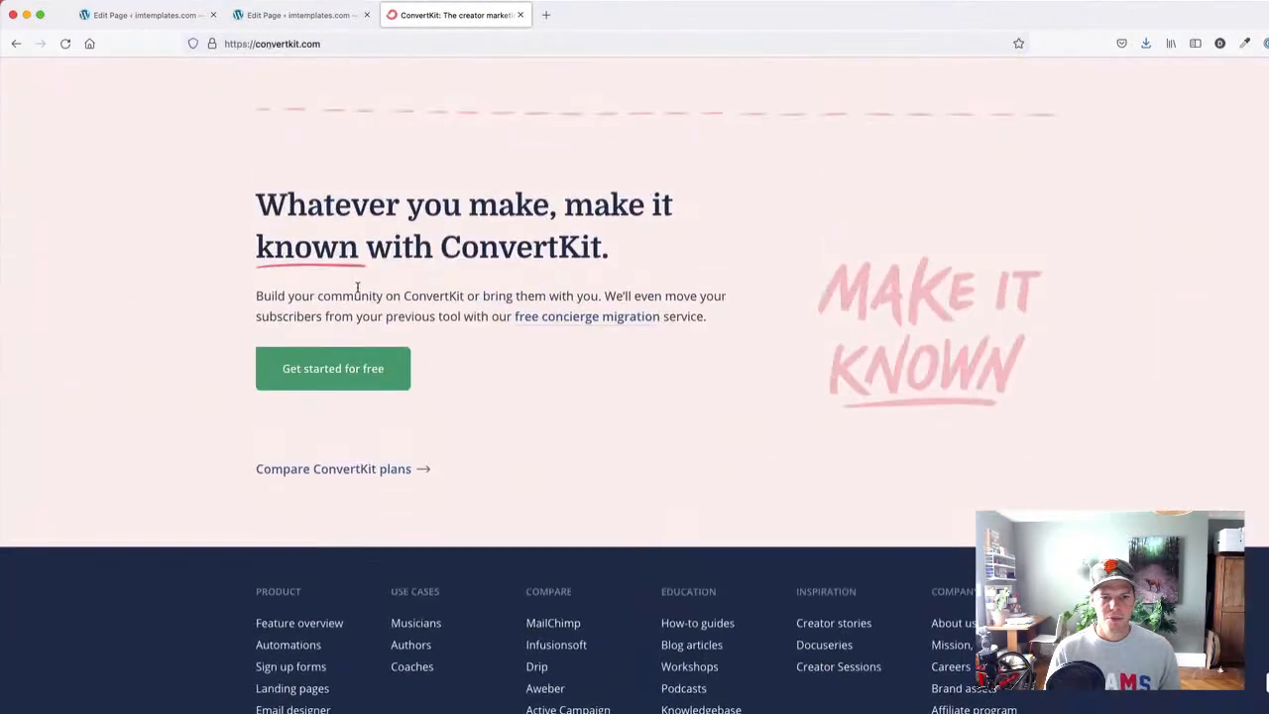
scroll(357, 288, down, 2)
scroll(358, 290, up, 1)
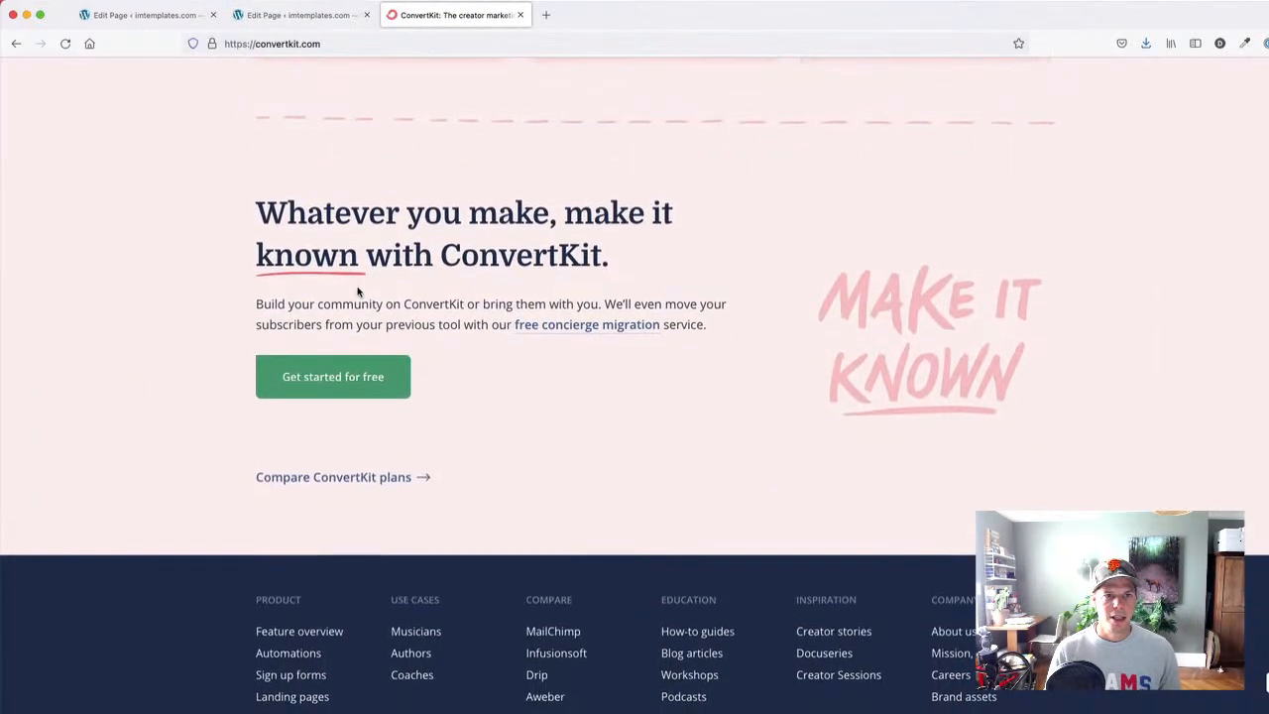
click(301, 16)
scroll(127, 364, up, 2)
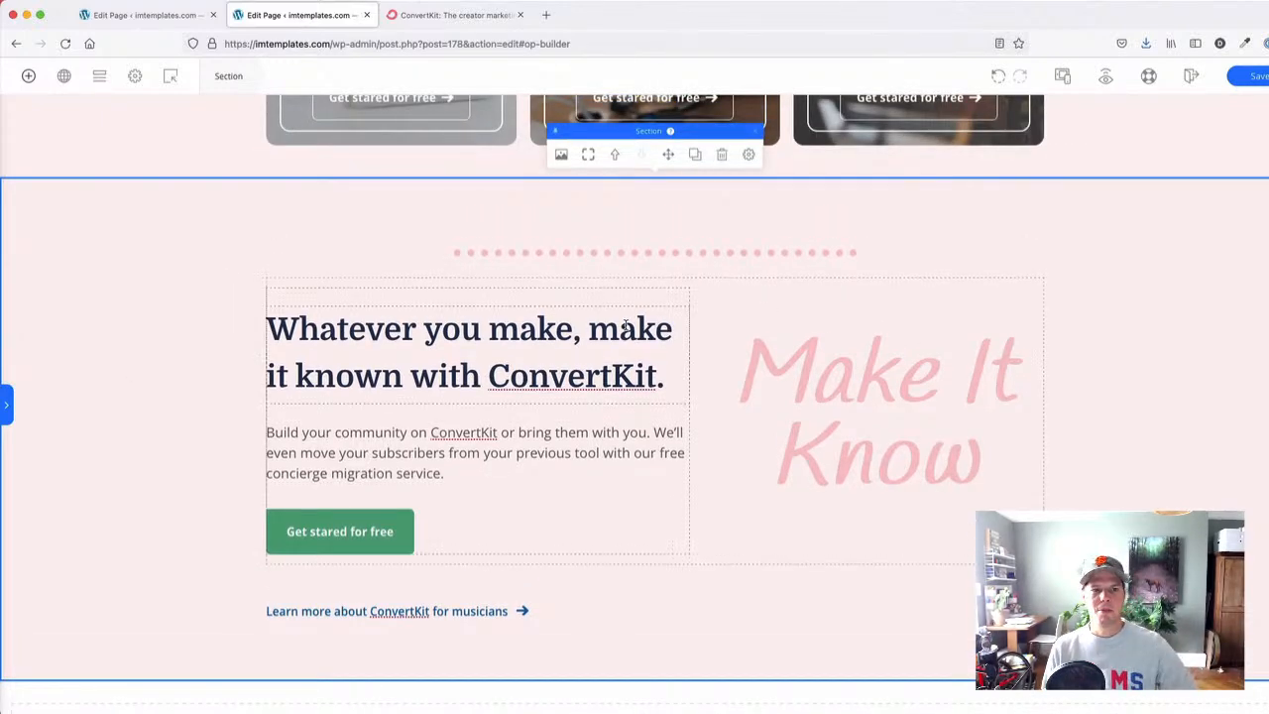
scroll(626, 325, up, 5)
scroll(627, 327, down, 5)
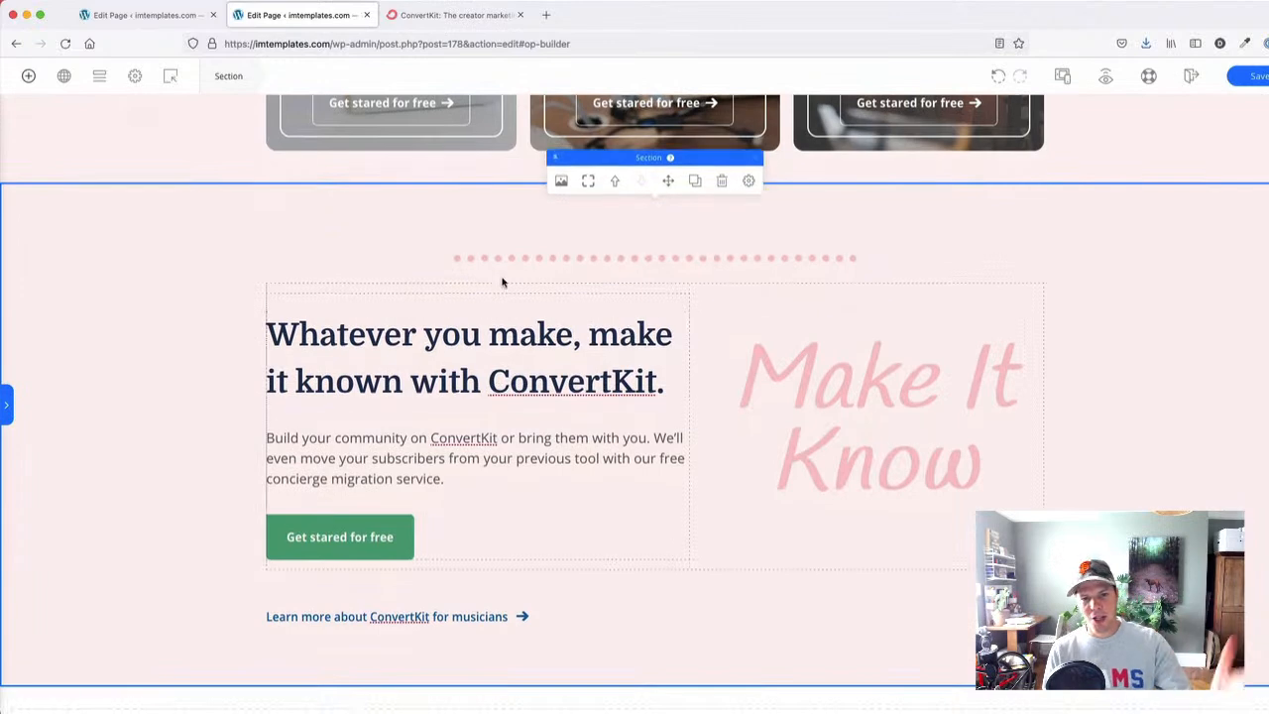
click(419, 15)
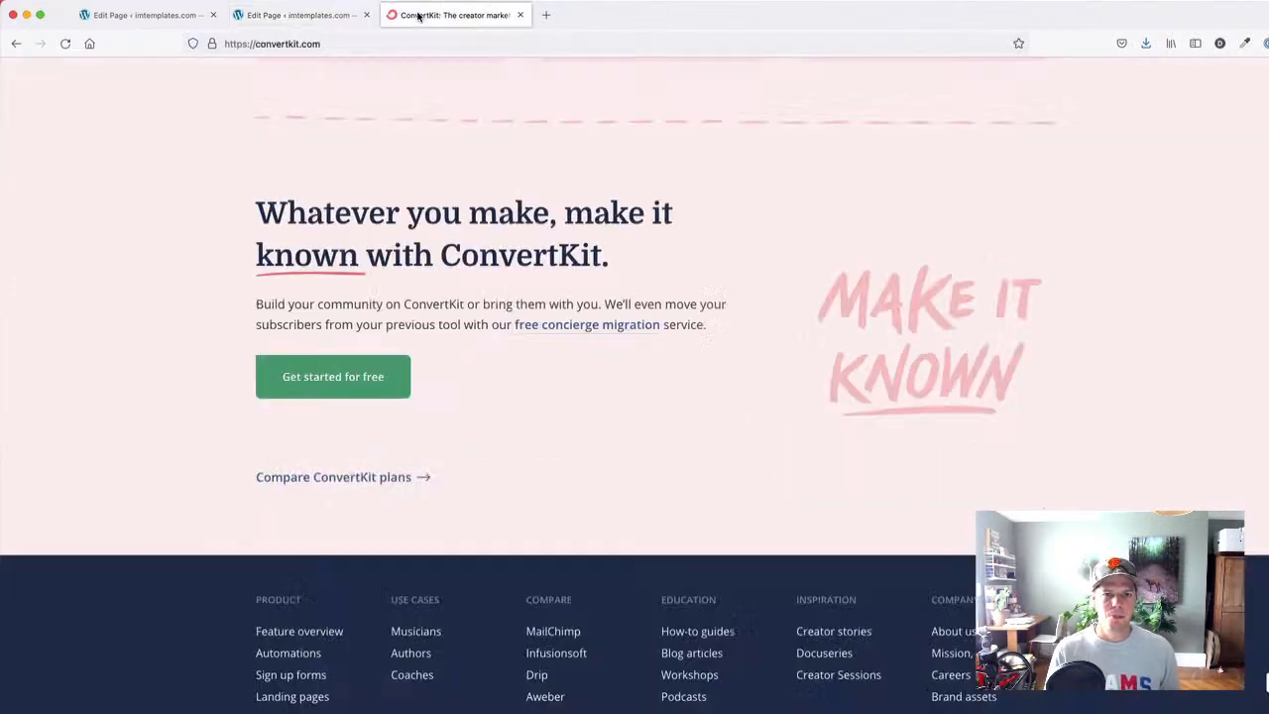
click(297, 15)
scroll(169, 264, up, 2)
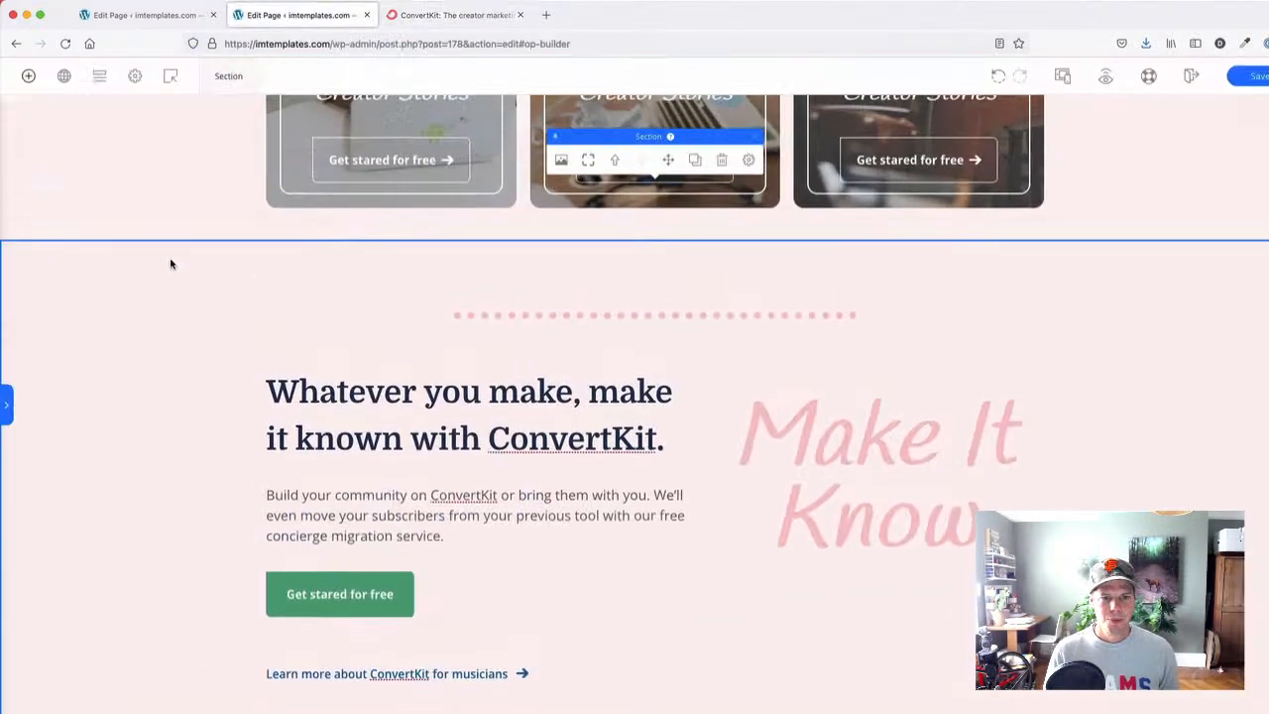
- Set the closing section's dotted divider to a line height of 15 px and widen it to span the full row
click(565, 321)
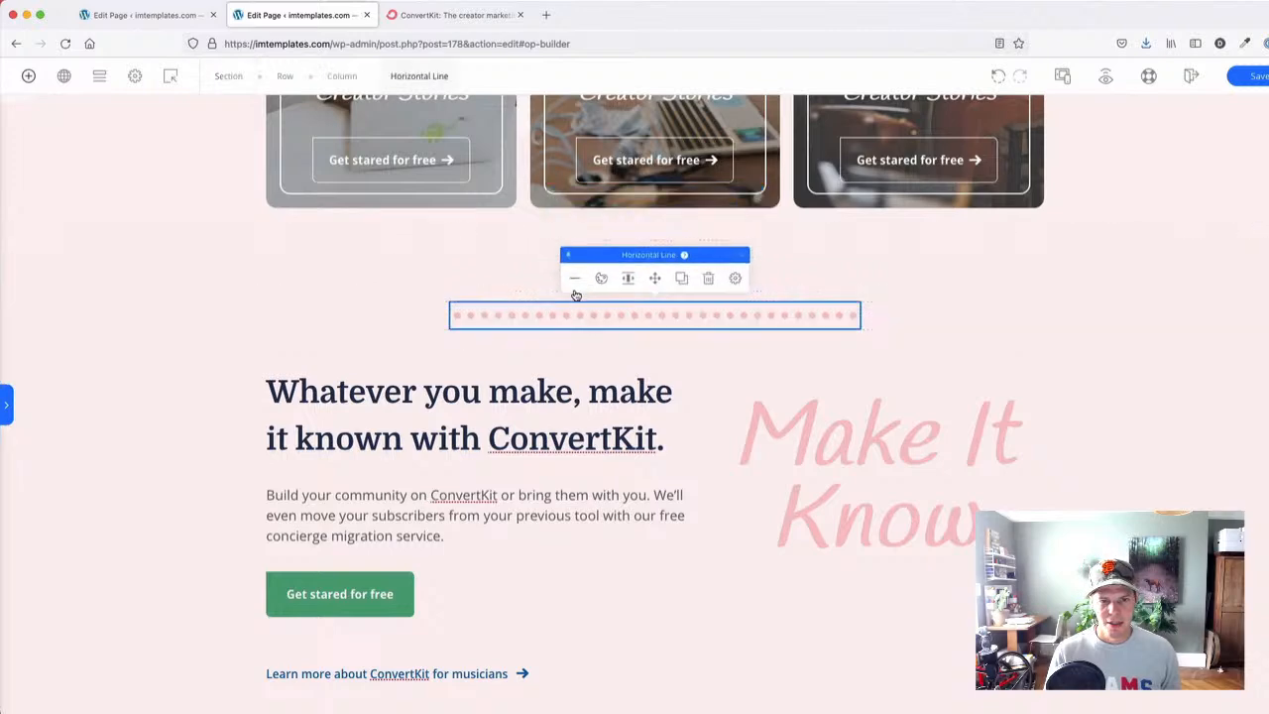
click(578, 279)
click(578, 279)
click(578, 278)
click(578, 278)
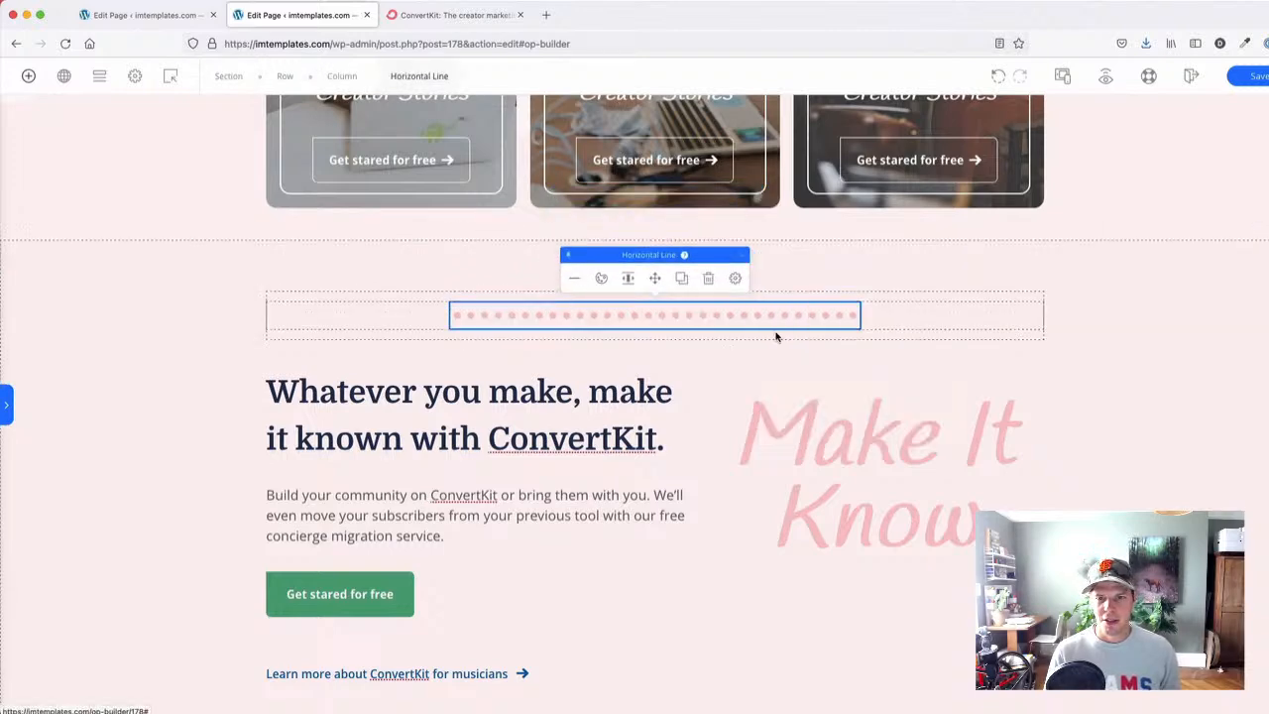
click(578, 278)
mouse_move(811, 371)
mouse_down()
mouse_move(914, 370)
mouse_move(831, 385)
mouse_up()
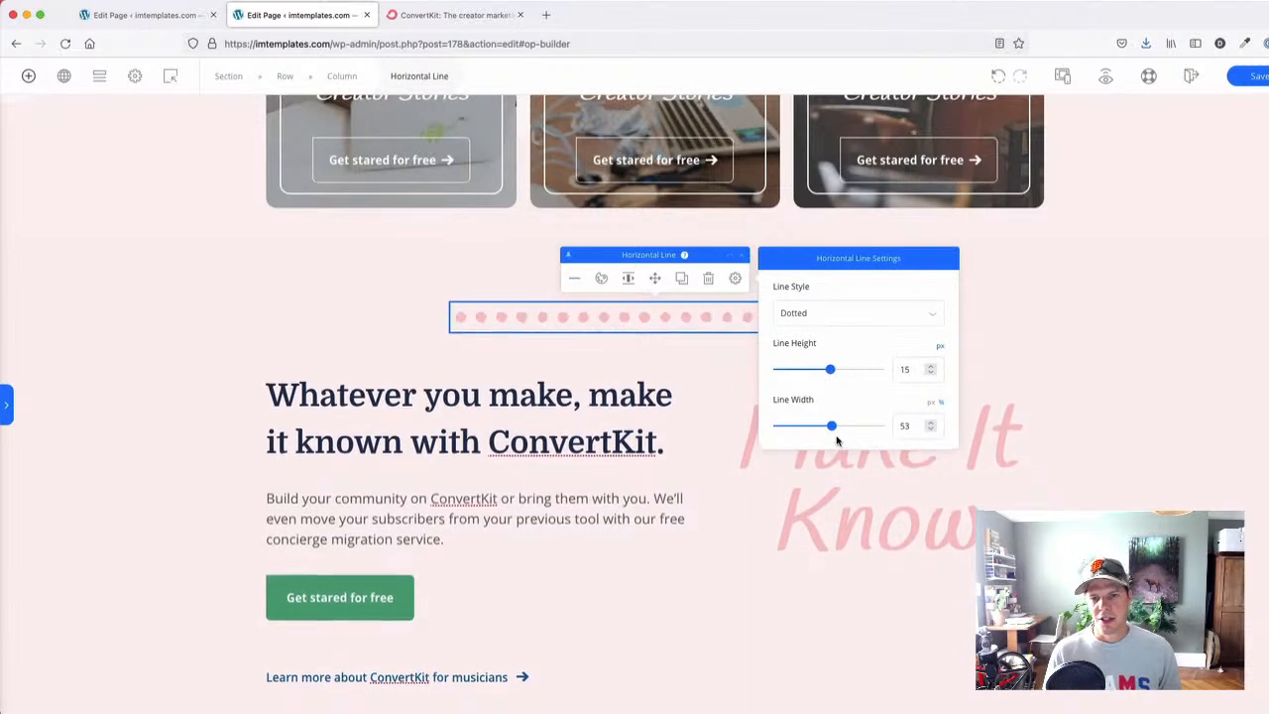
drag(835, 436, 900, 436)
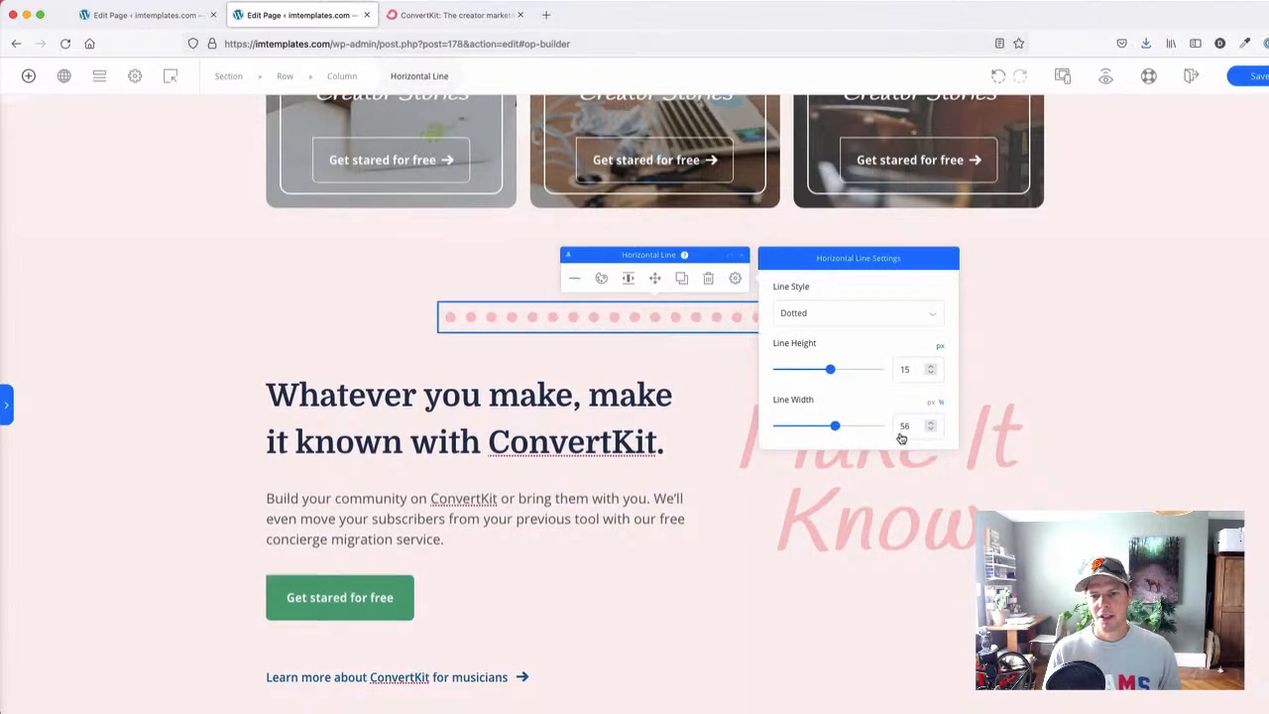
click(235, 277)
scroll(209, 311, down, 1)
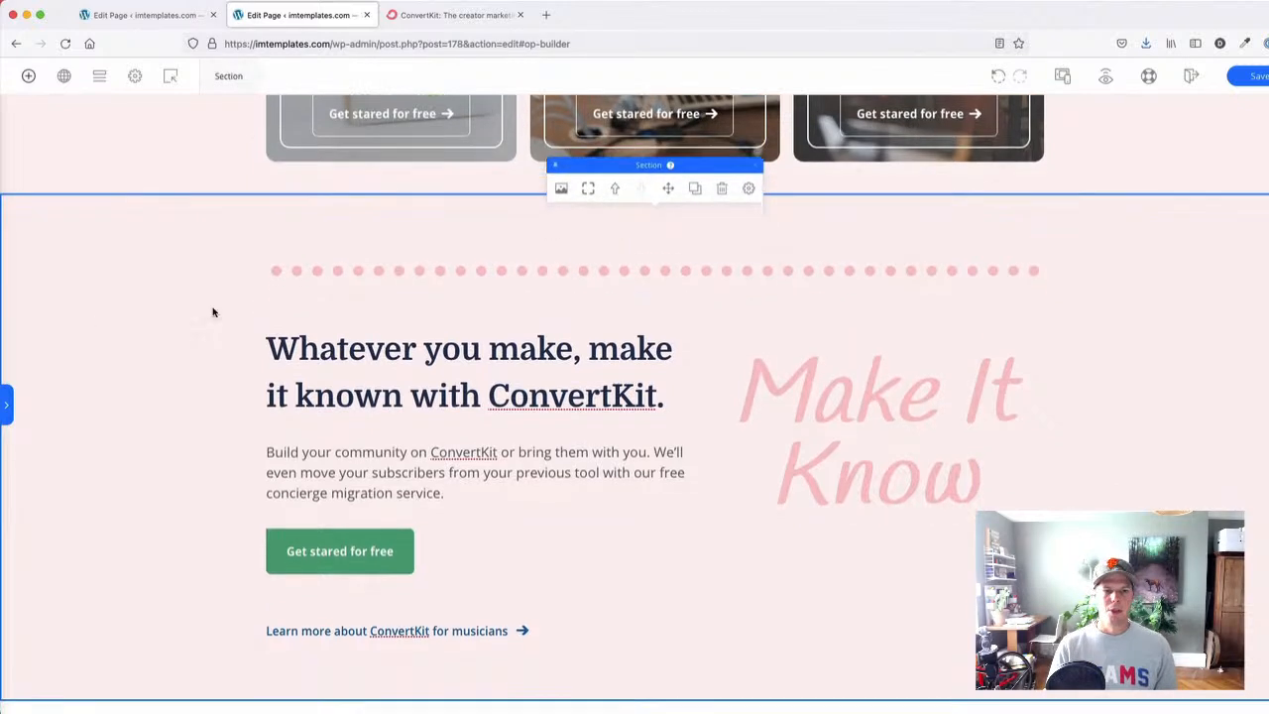
- Increase the space between the dotted divider and the closing section's headline and handwritten lettering columns
click(385, 317)
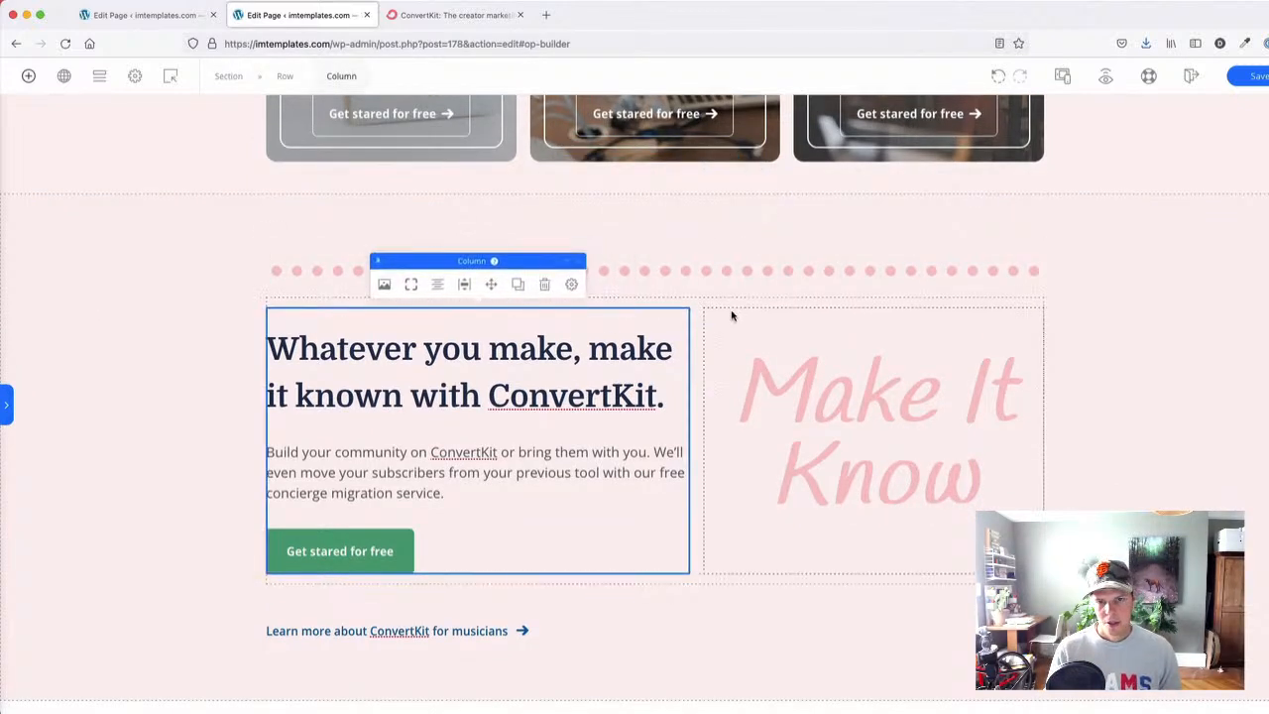
drag(703, 302, 700, 337)
click(122, 274)
scroll(121, 278, down, 2)
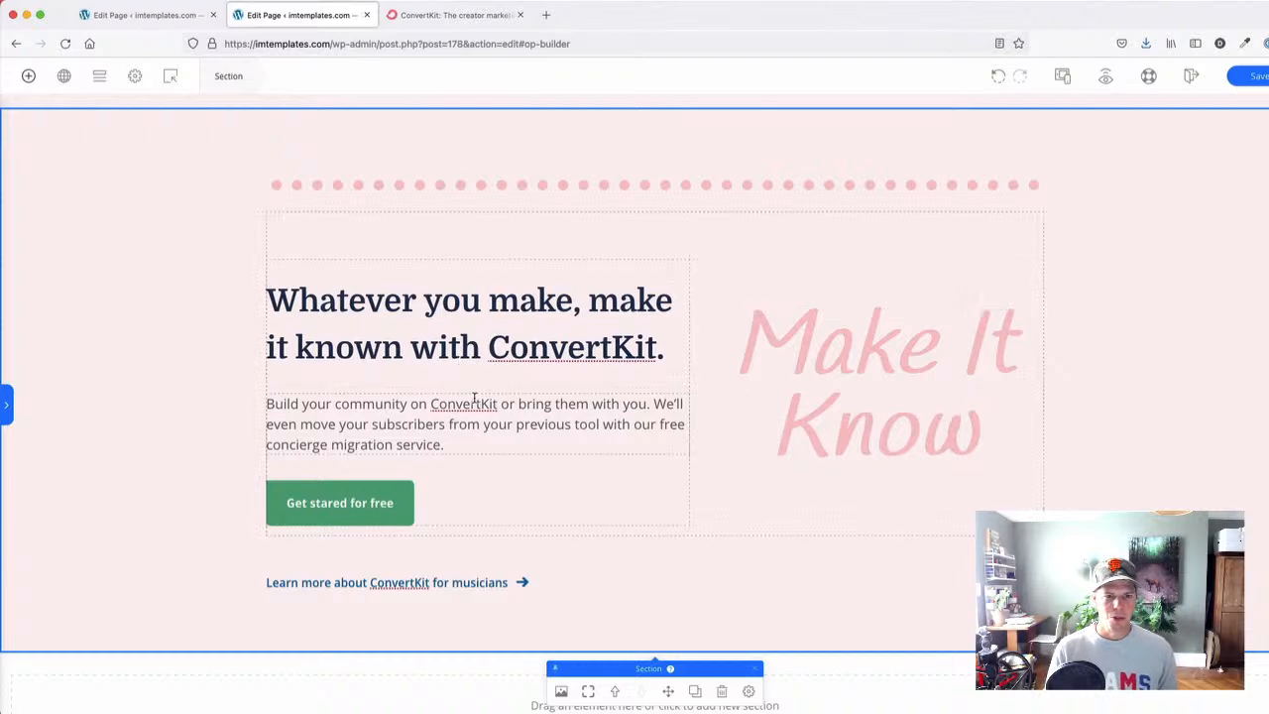
scroll(397, 387, down, 2)
click(1036, 243)
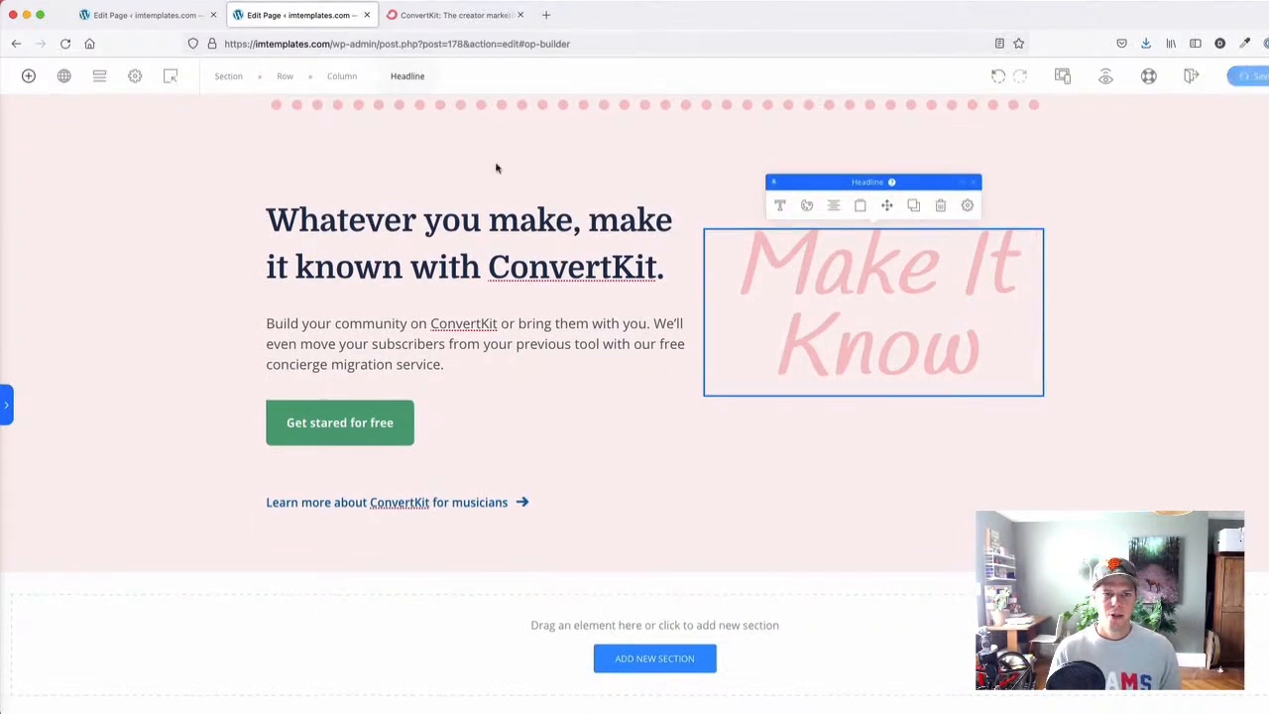
- Check the footer on the ConvertKit page and add a new three-column section beneath the closing pink section
click(451, 14)
scroll(142, 353, down, 3)
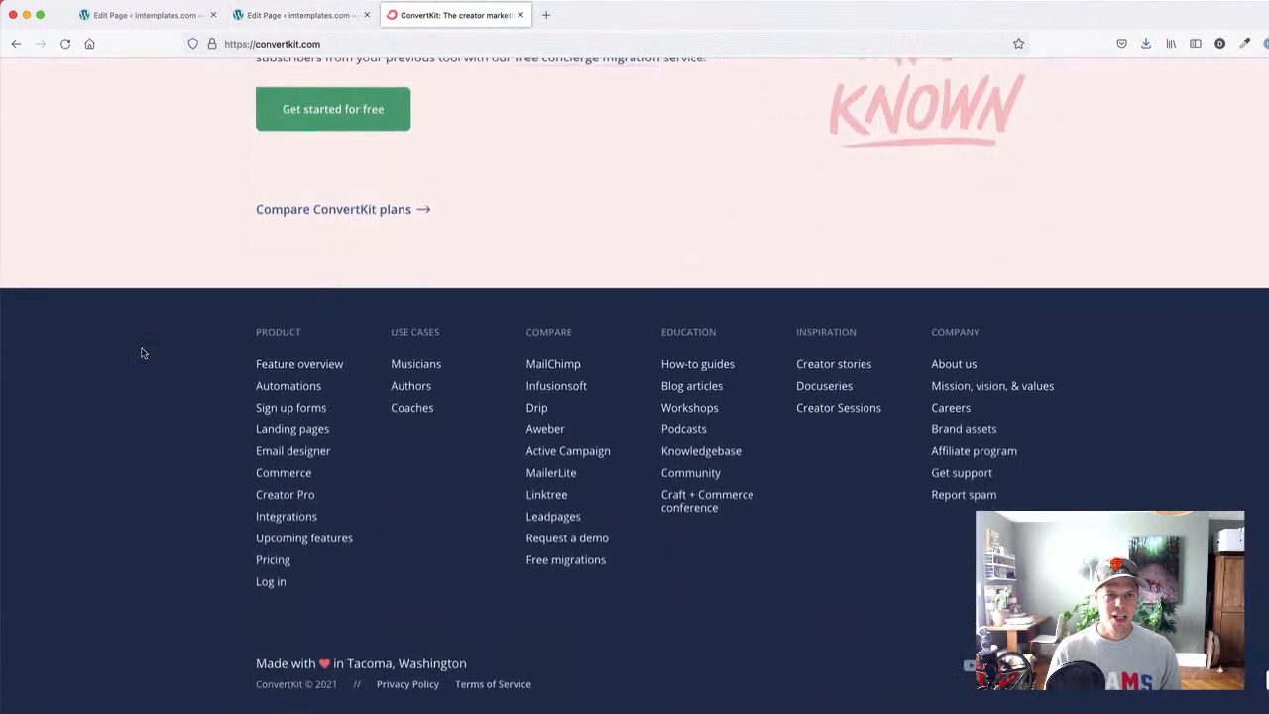
click(290, 15)
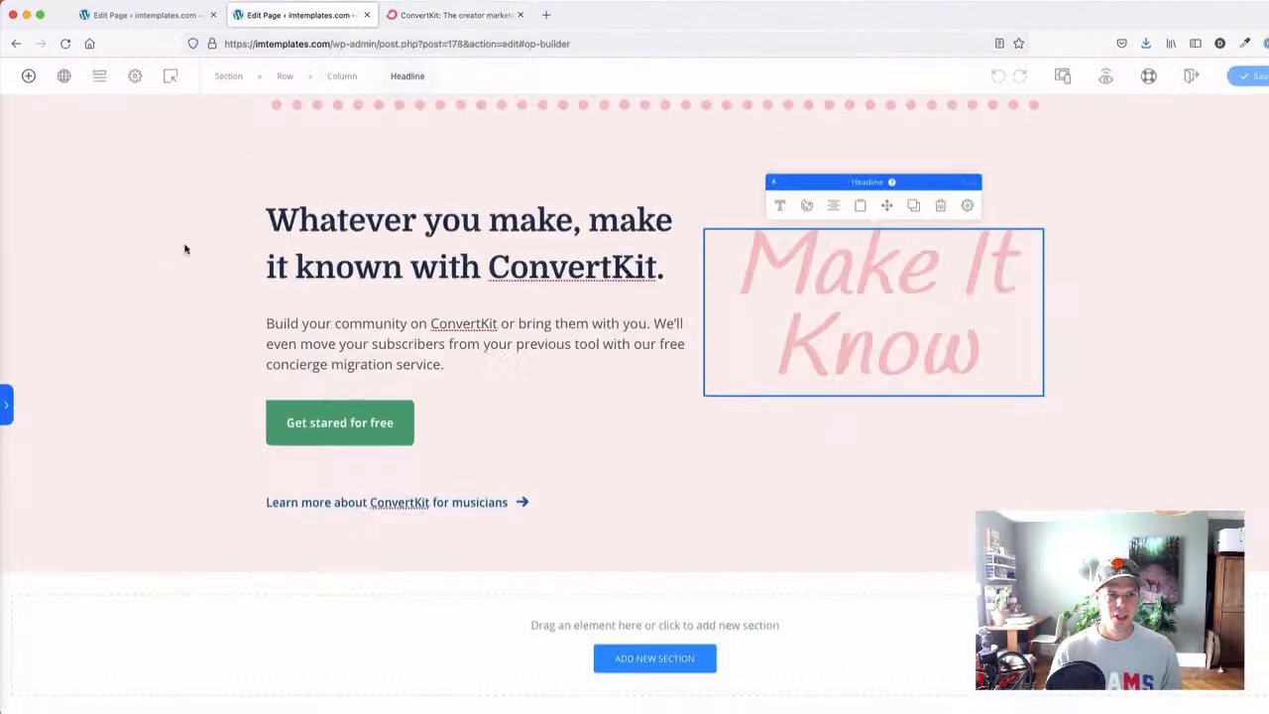
click(626, 664)
click(685, 657)
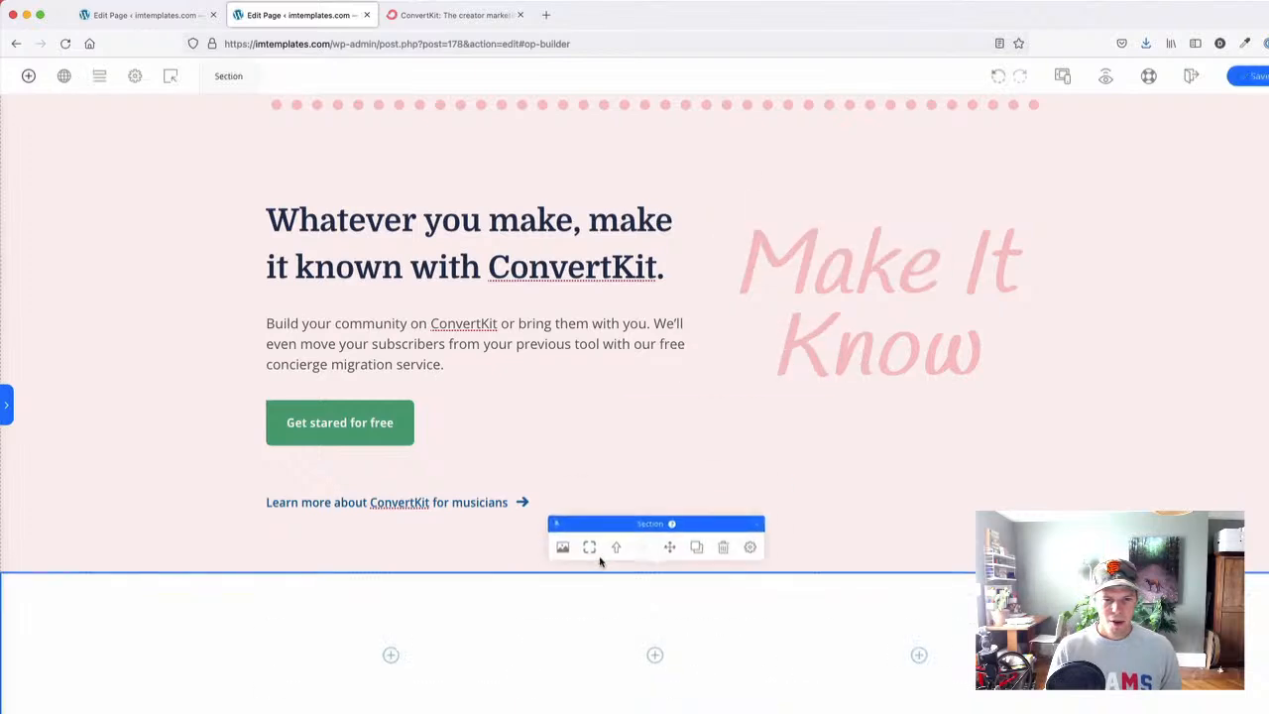
- Sample the navy footer background colour #212F4F on the ConvertKit page
click(445, 15)
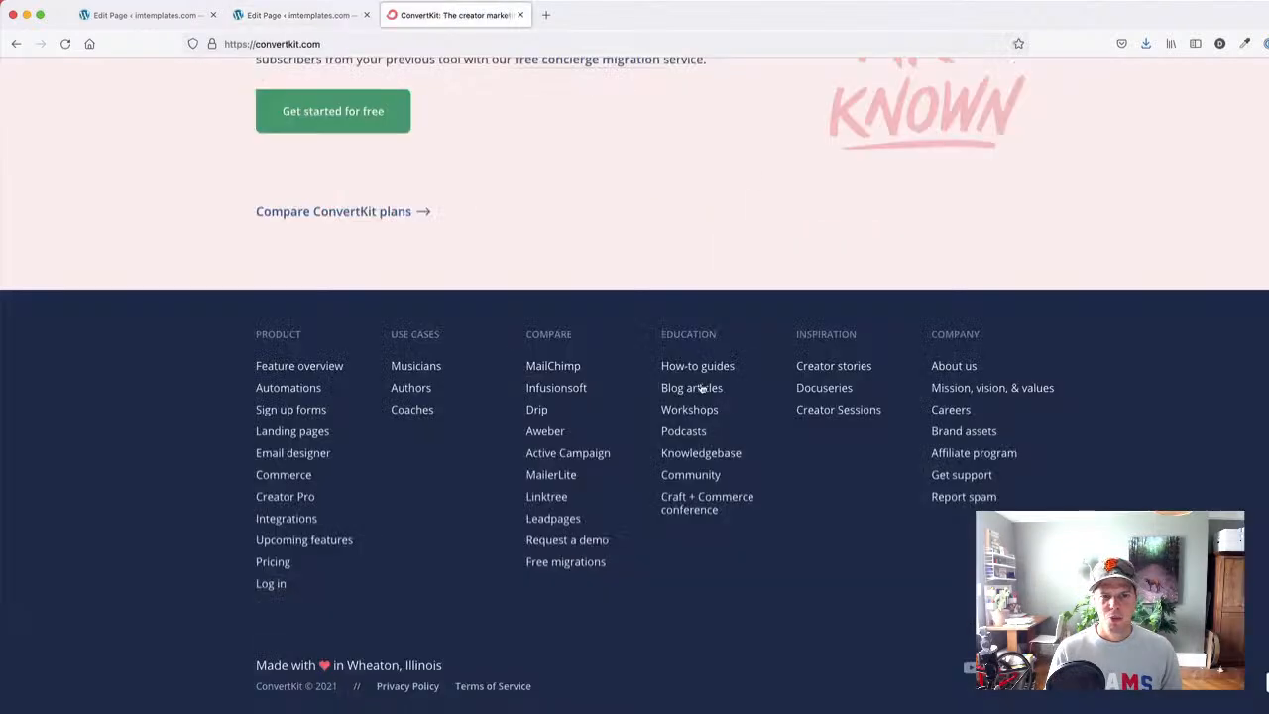
scroll(1175, 117, up, 1)
click(1170, 90)
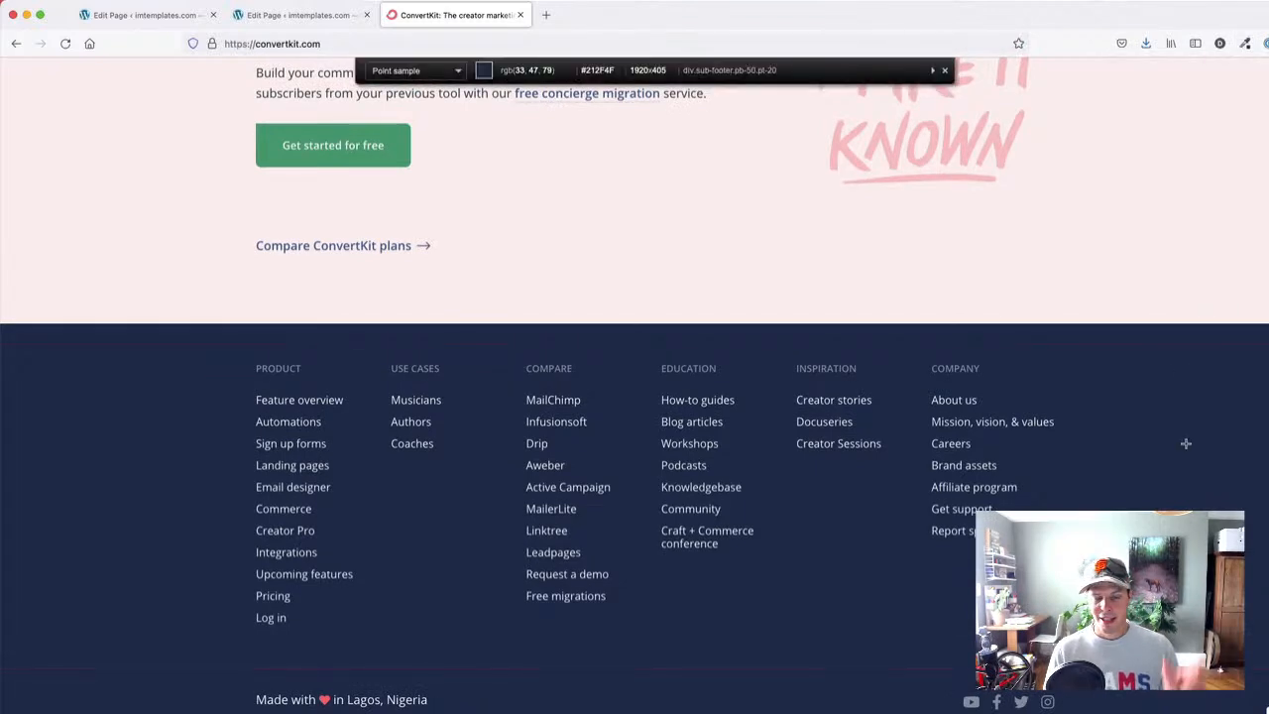
click(1155, 431)
- Set the new three-column section's background colour to #212F4F at 100% opacity
click(297, 15)
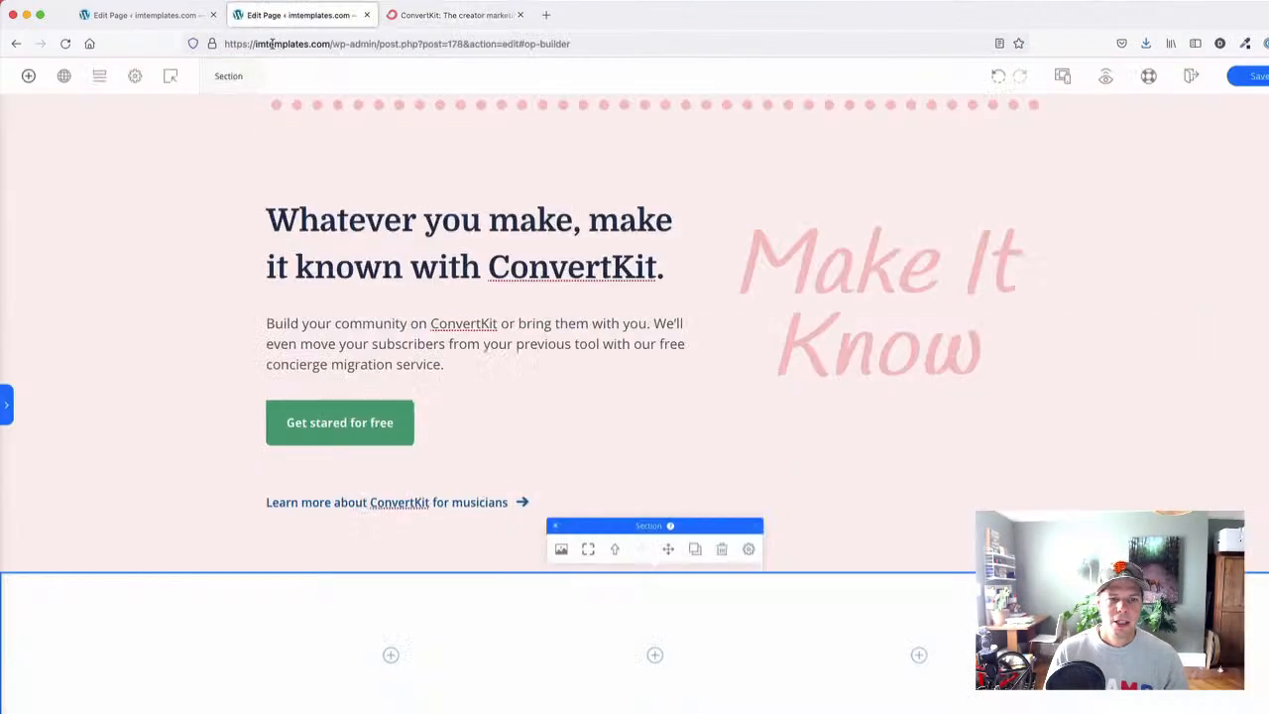
click(558, 553)
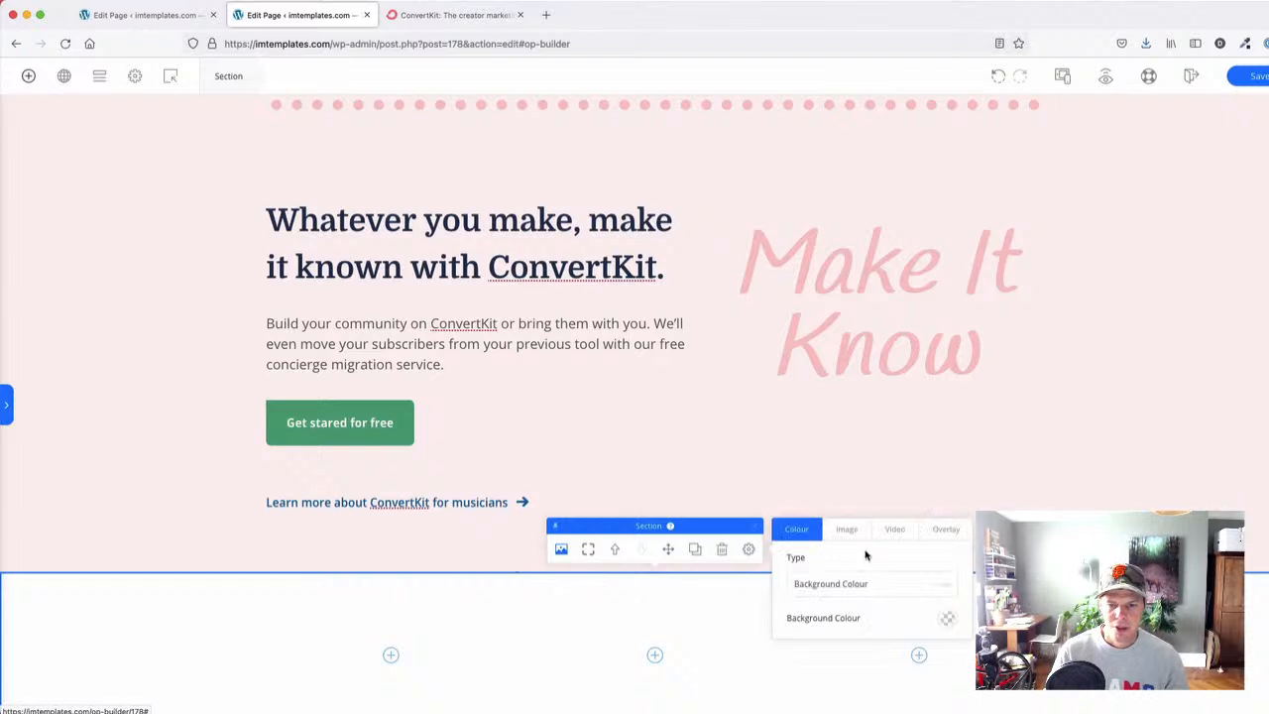
click(948, 618)
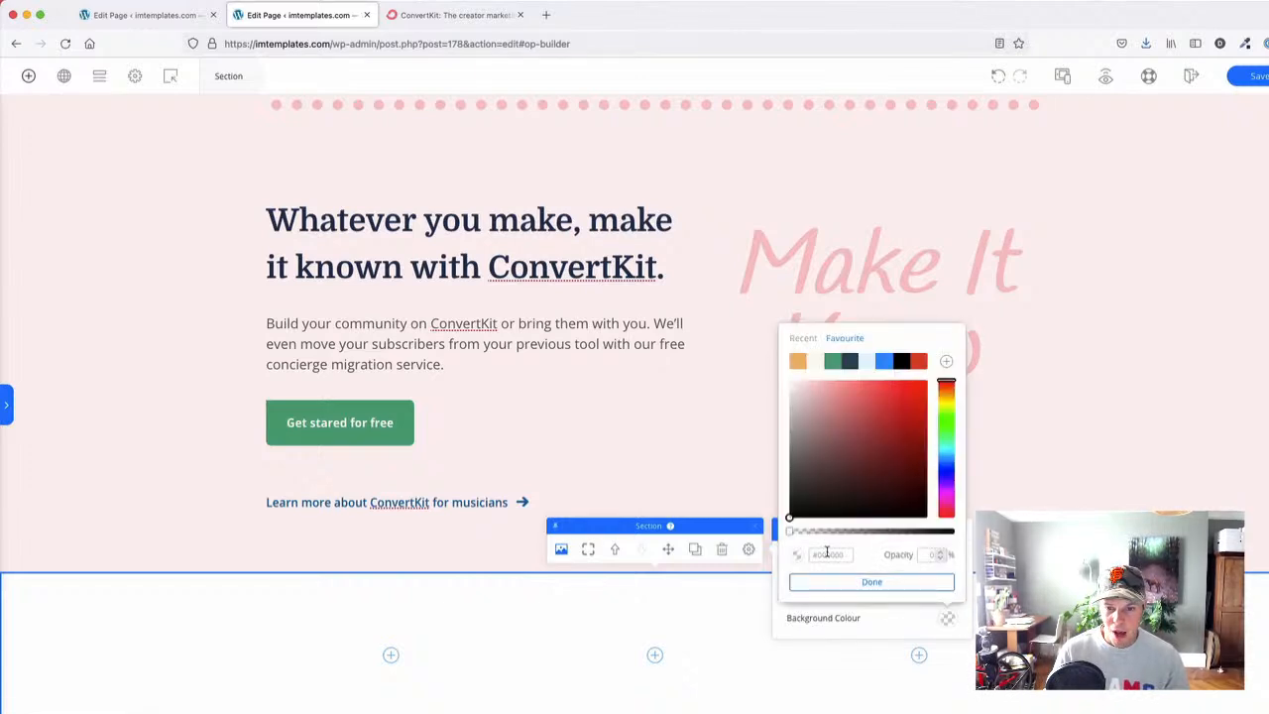
key(super+v)
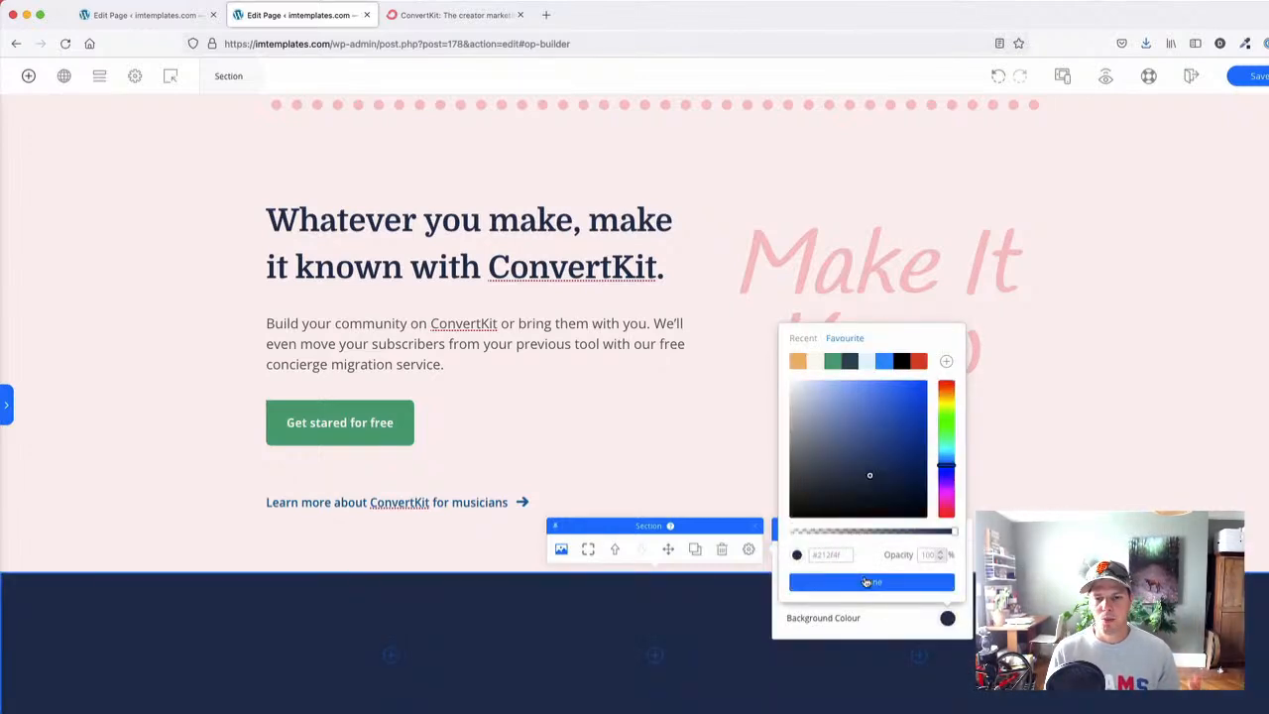
click(872, 581)
scroll(369, 516, down, 3)
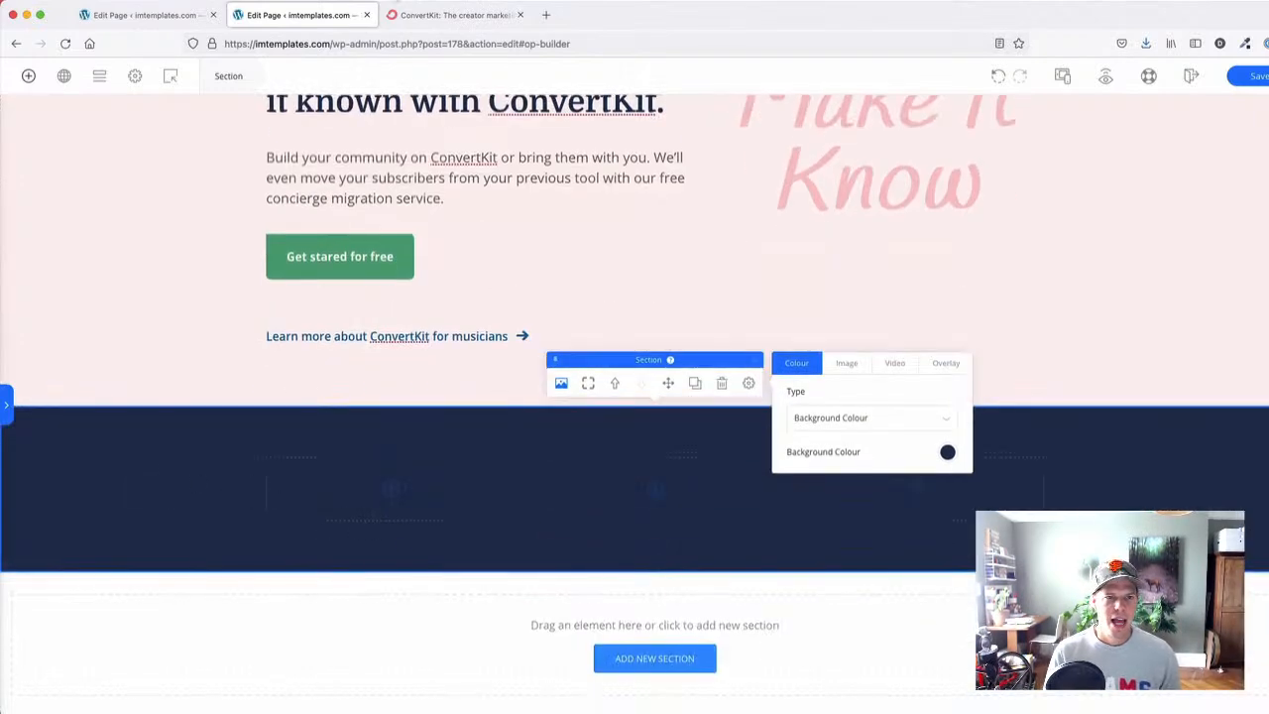
- Review the ConvertKit footer's link columns and delete the middle column from the new navy section, leaving two columns
click(435, 16)
scroll(288, 357, down, 1)
scroll(283, 397, up, 1)
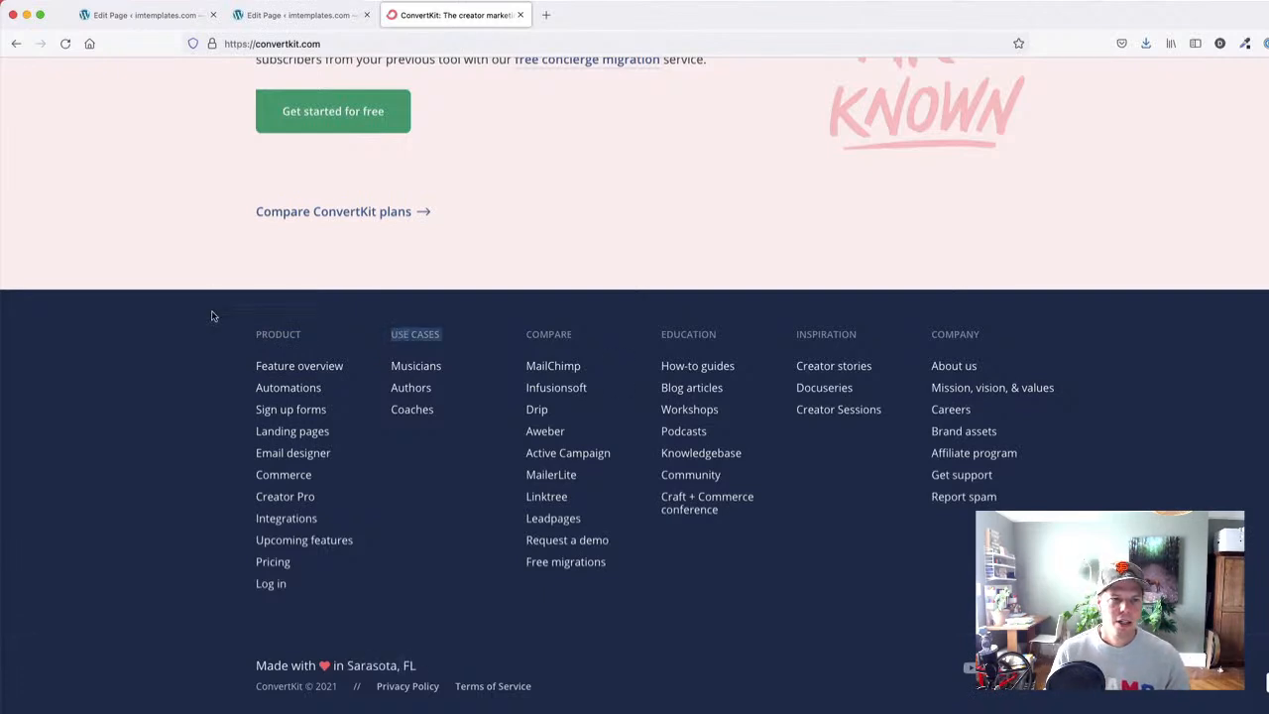
click(277, 22)
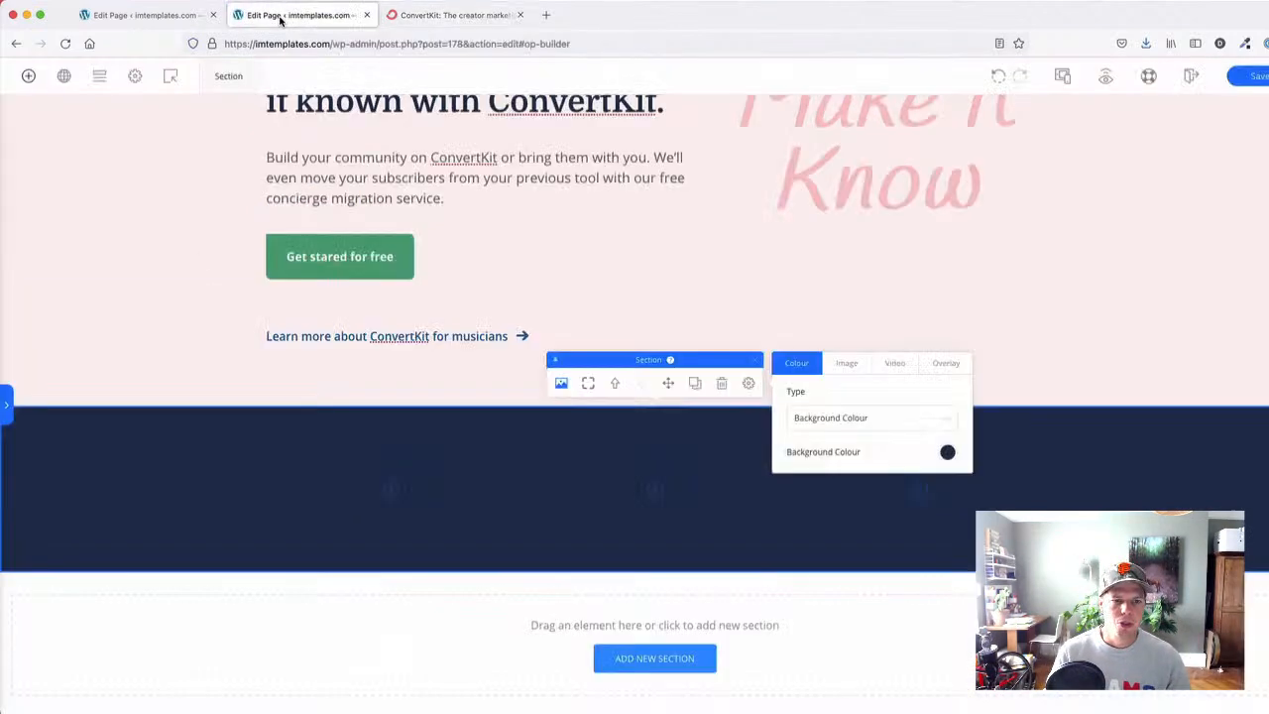
click(686, 493)
click(722, 444)
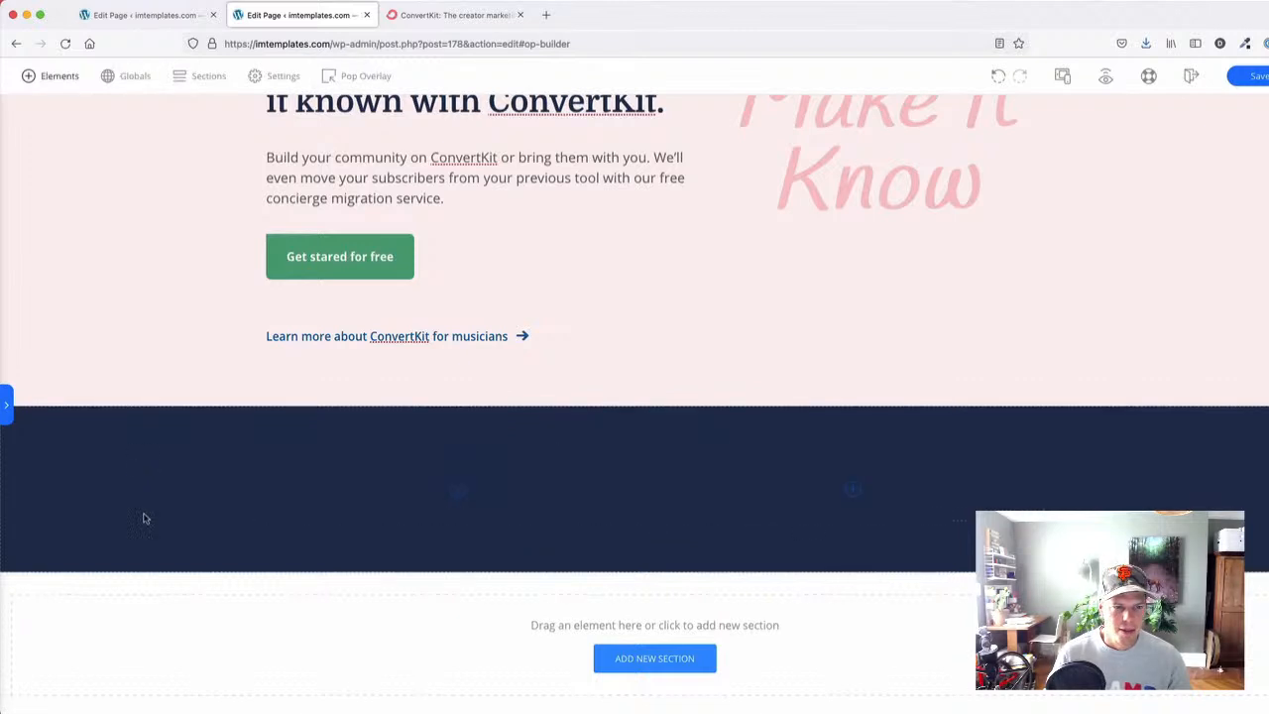
- Check the bottom strip of ConvertKit's footer and duplicate the two-column navy section for it
click(441, 14)
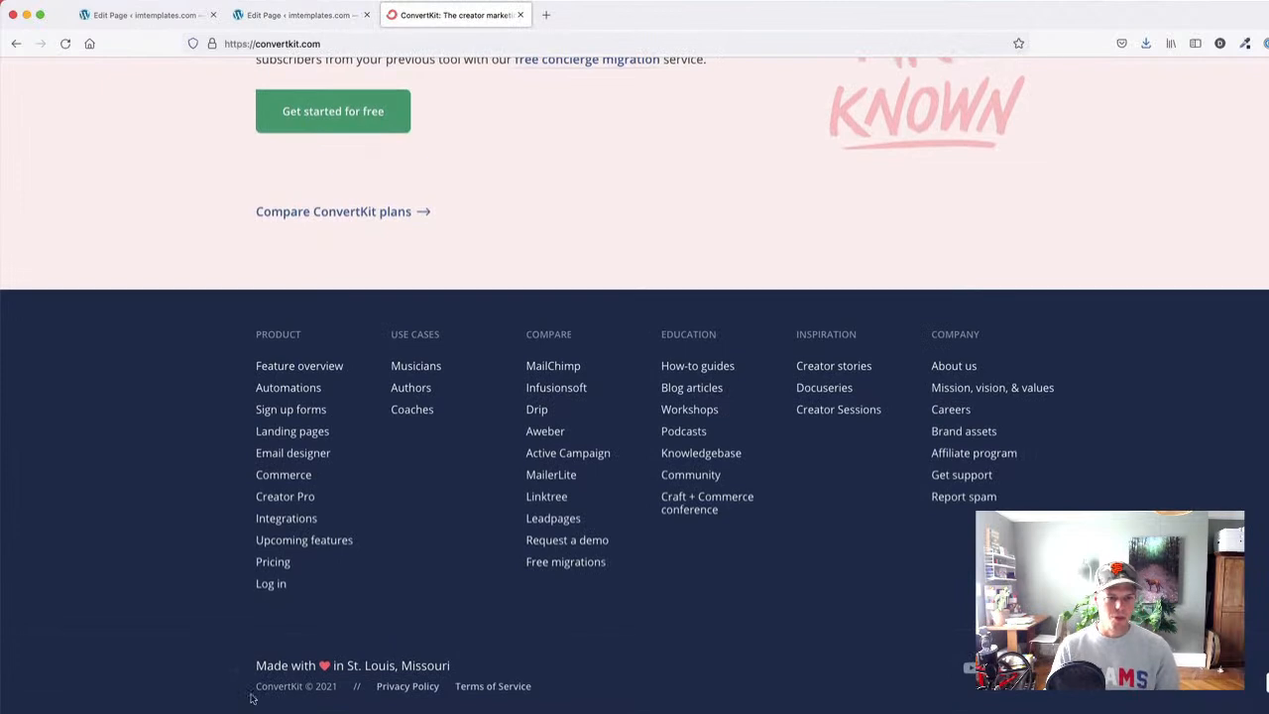
click(309, 17)
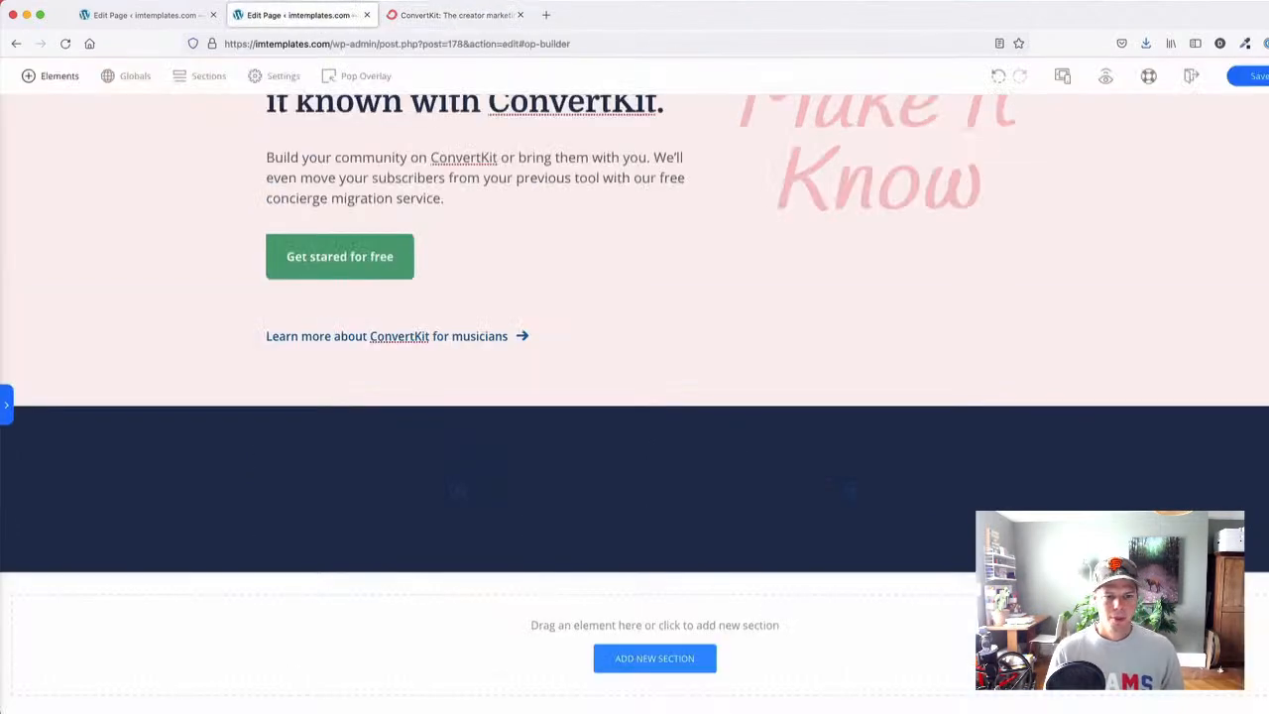
click(433, 538)
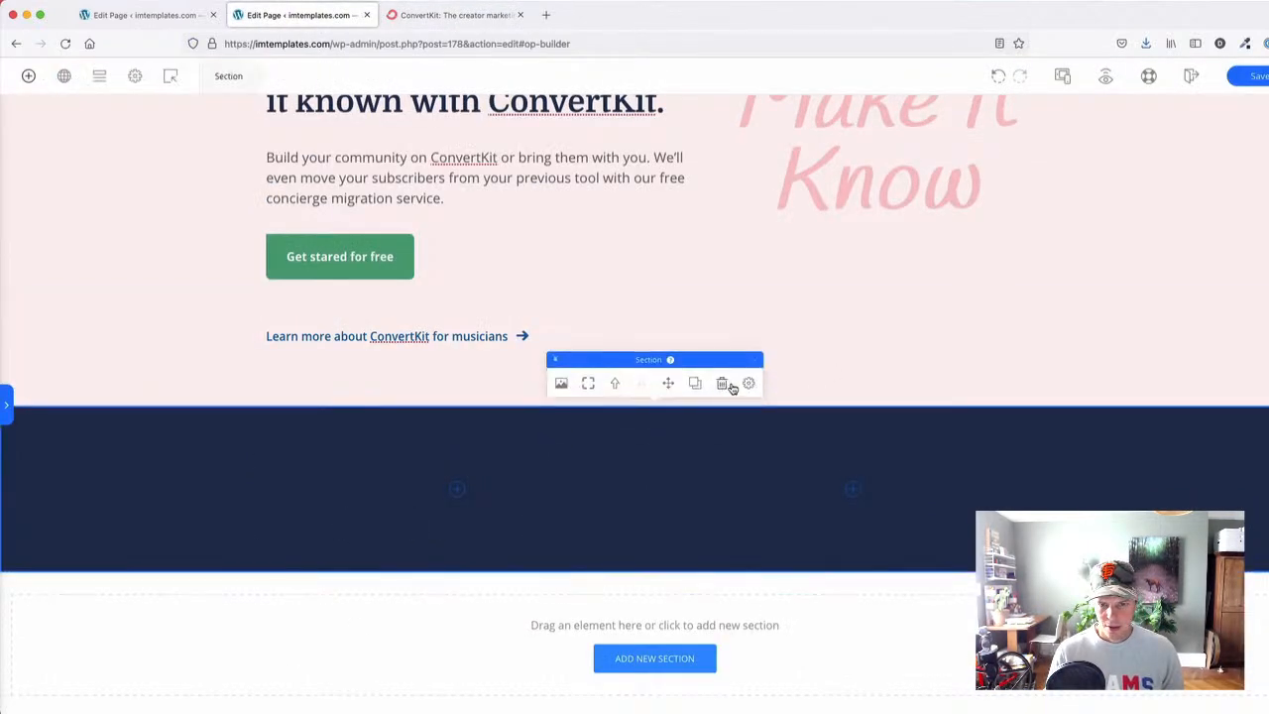
click(694, 385)
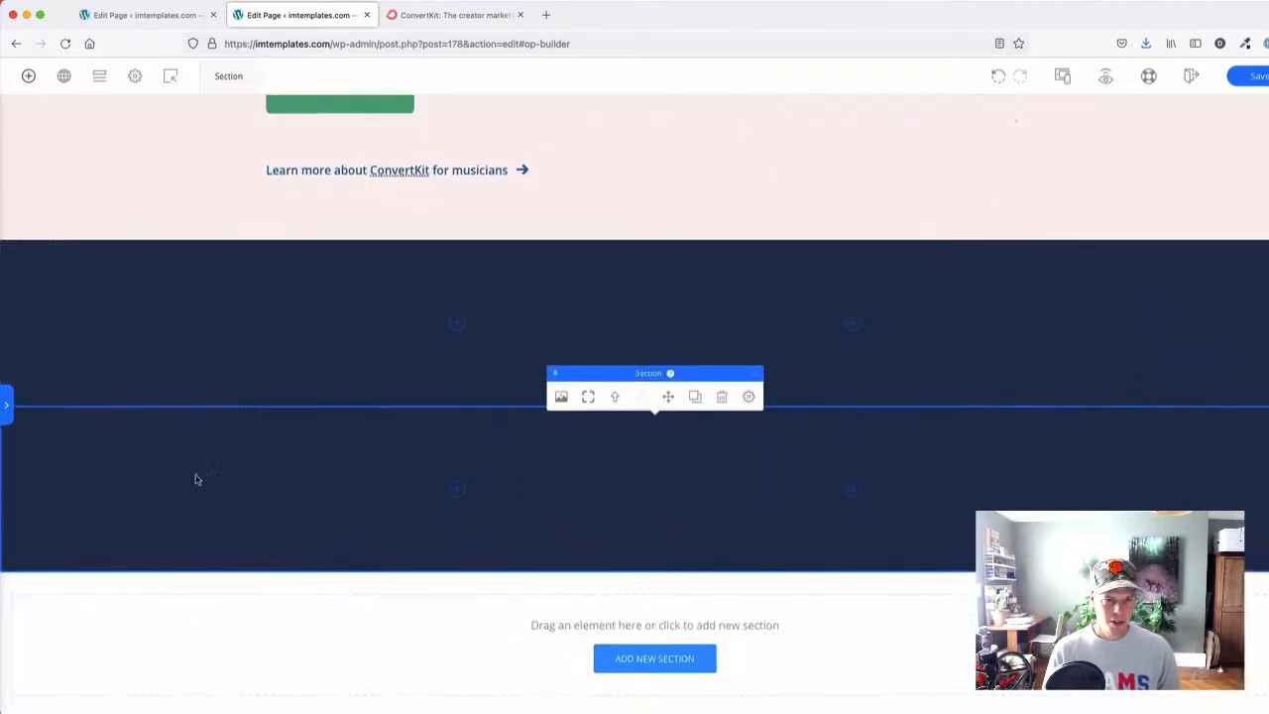
- Give the lower navy section a 2 px solid white border along its upper edge
click(587, 382)
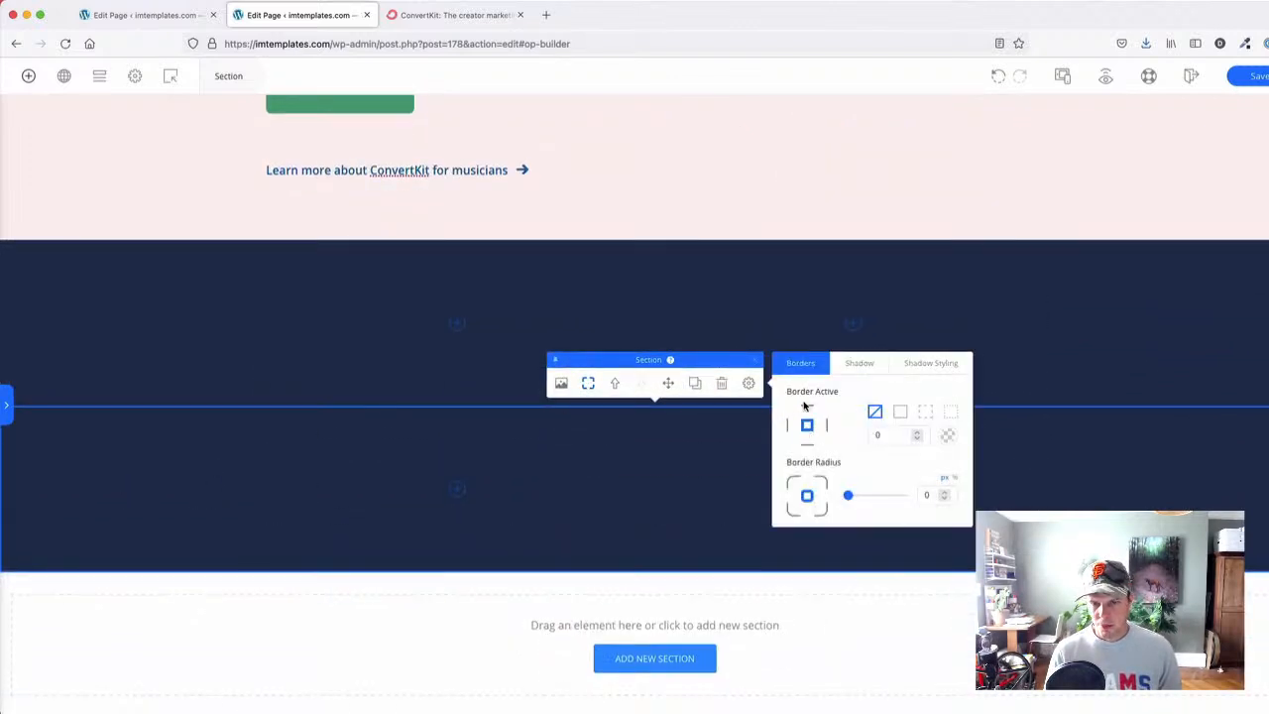
click(899, 412)
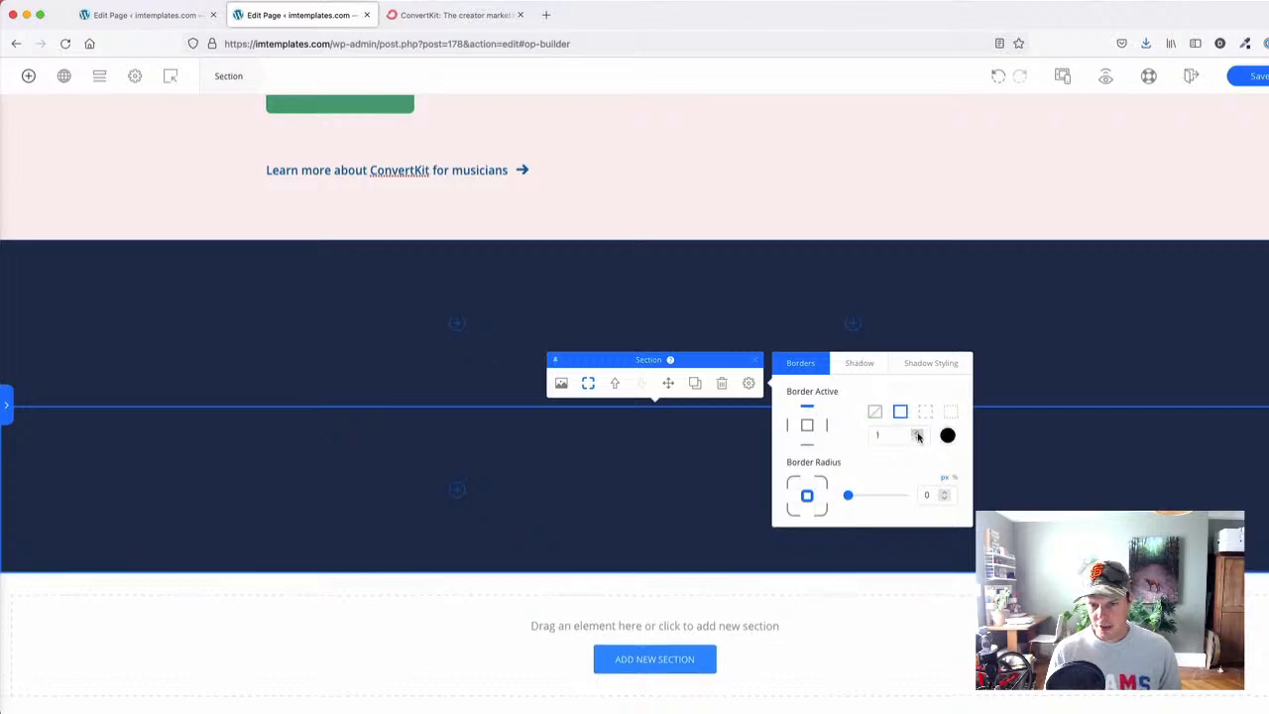
click(948, 435)
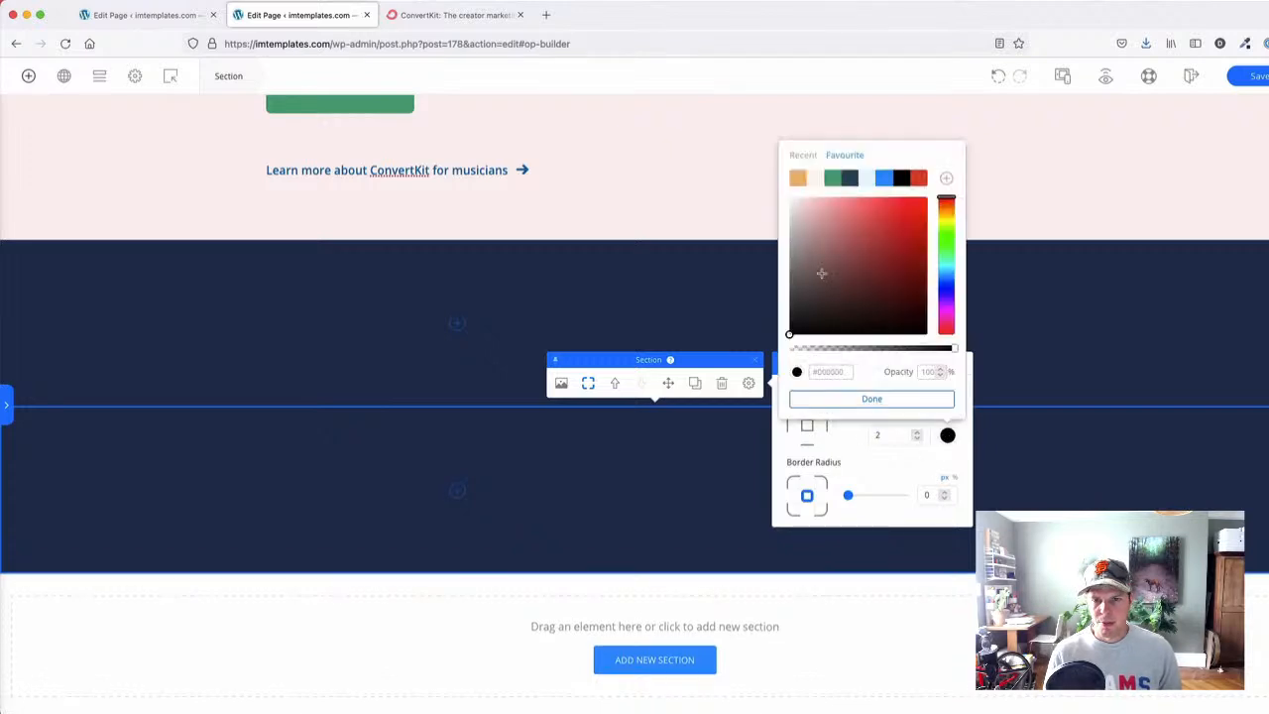
click(166, 487)
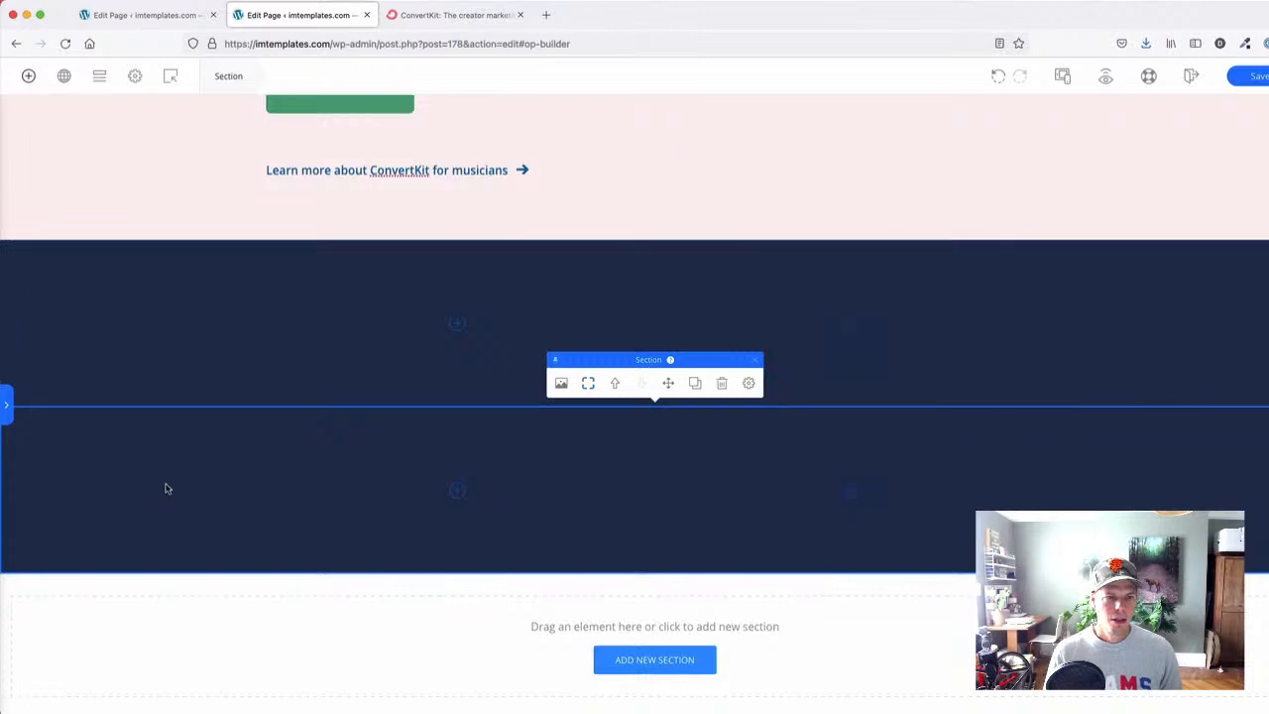
- Compare the navy footer with ConvertKit's original and check the width settings of the lower footer row and the hero row
click(447, 16)
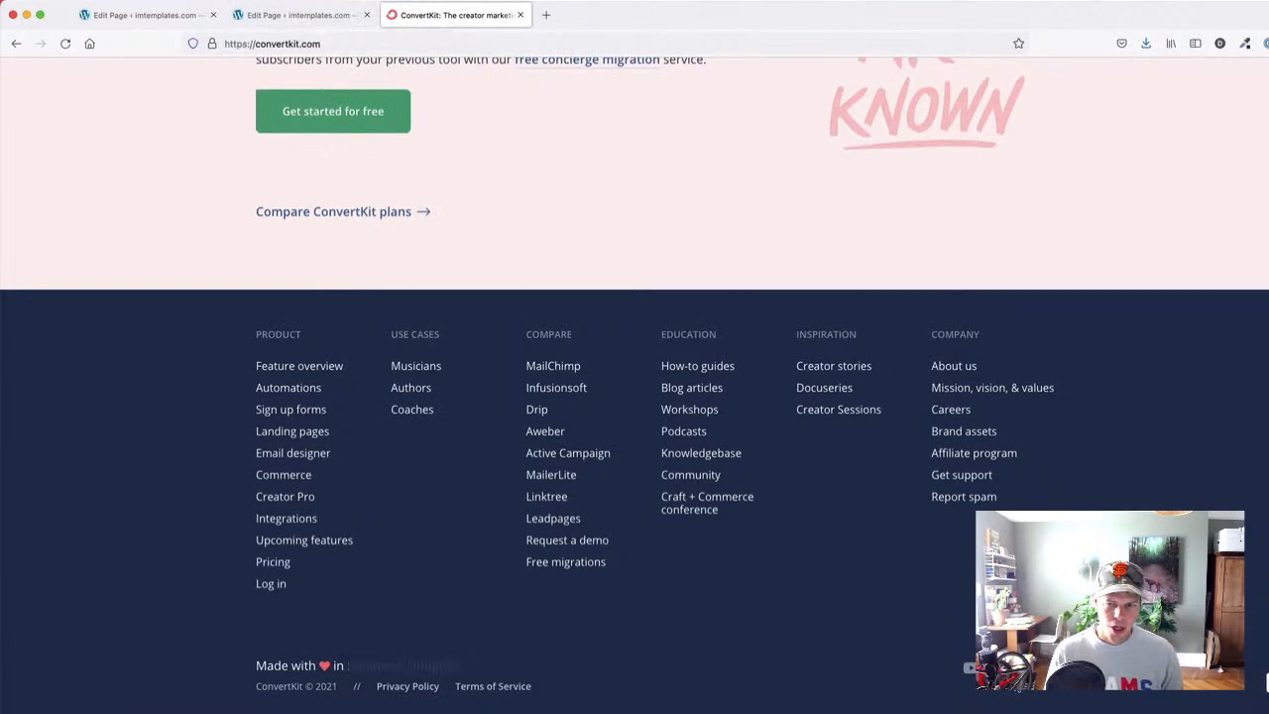
click(287, 16)
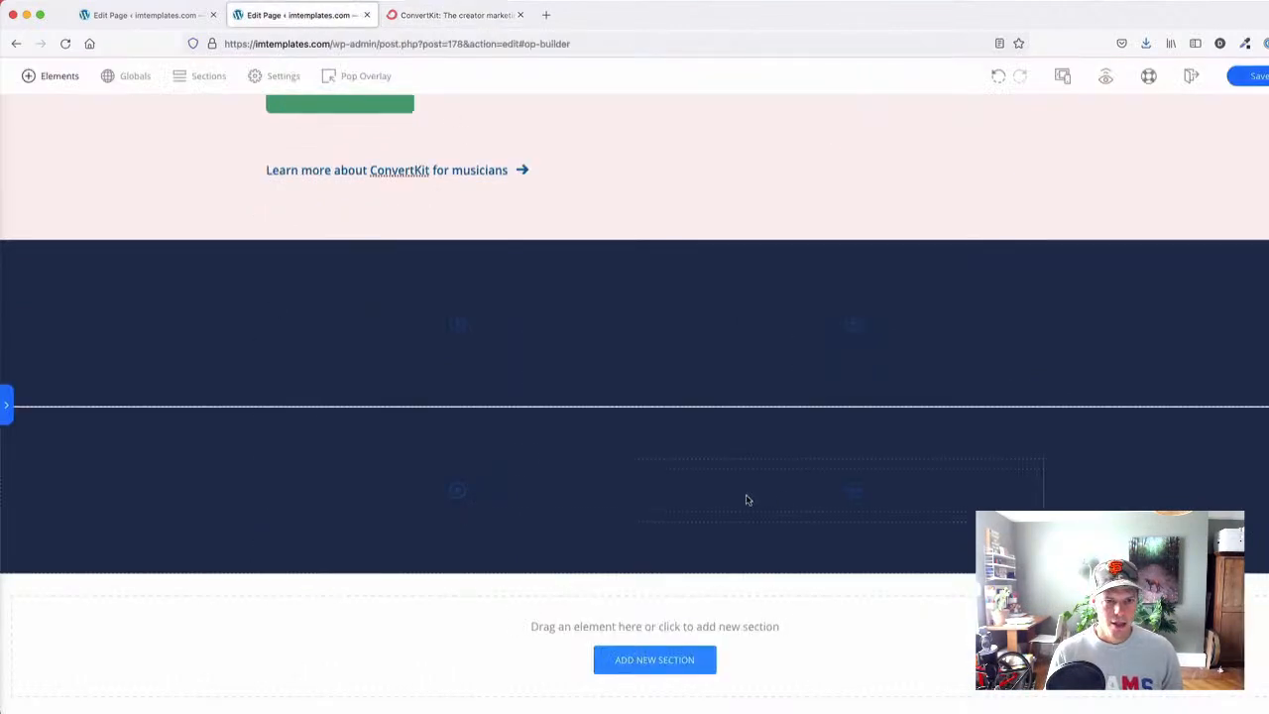
click(451, 15)
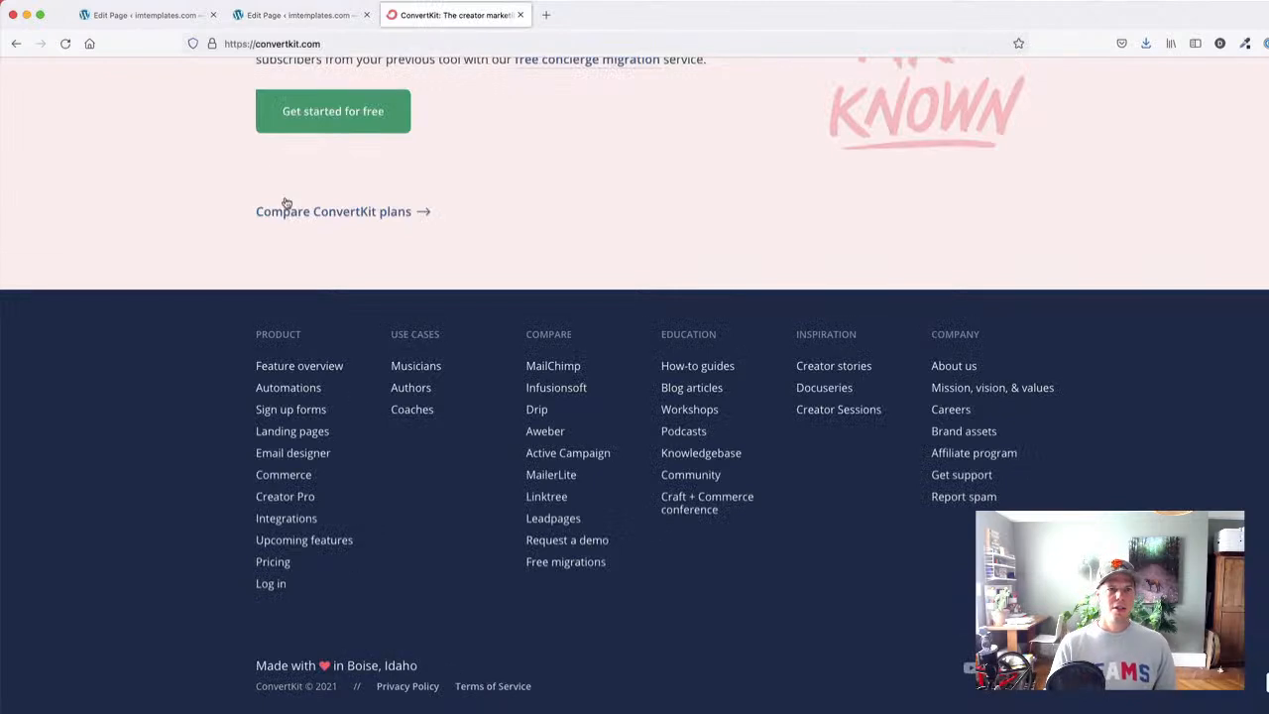
click(298, 17)
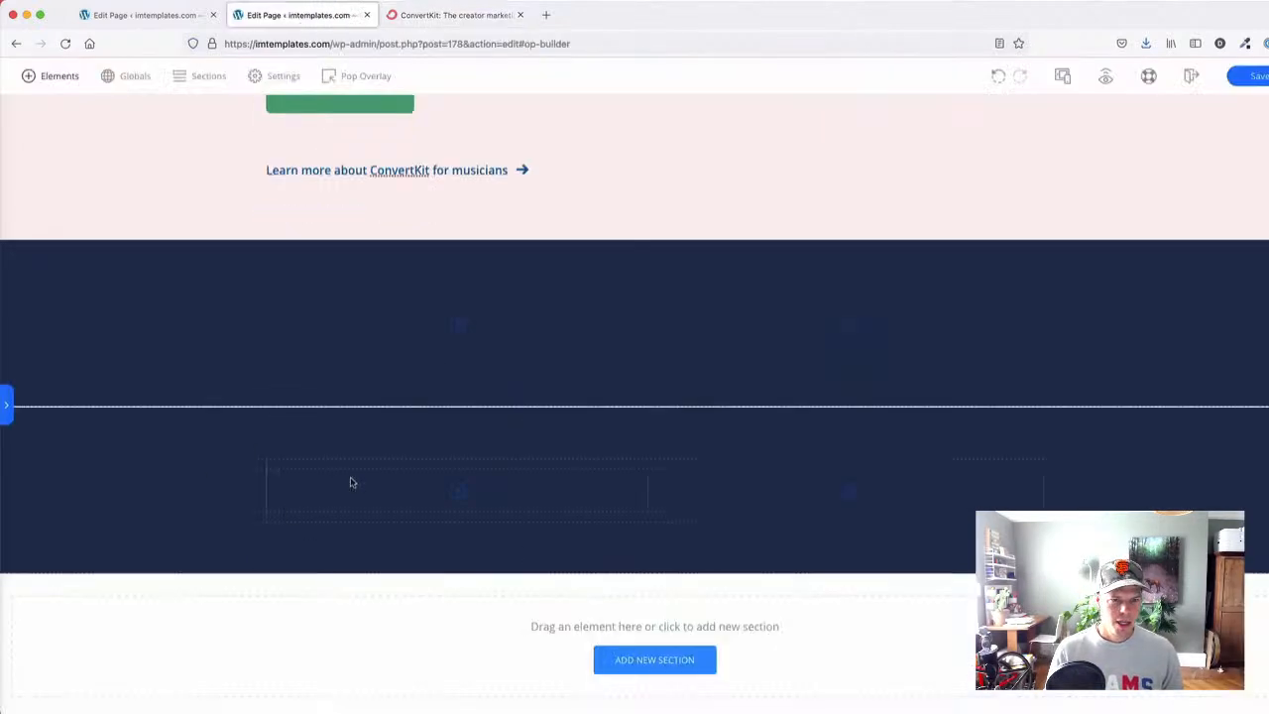
click(304, 472)
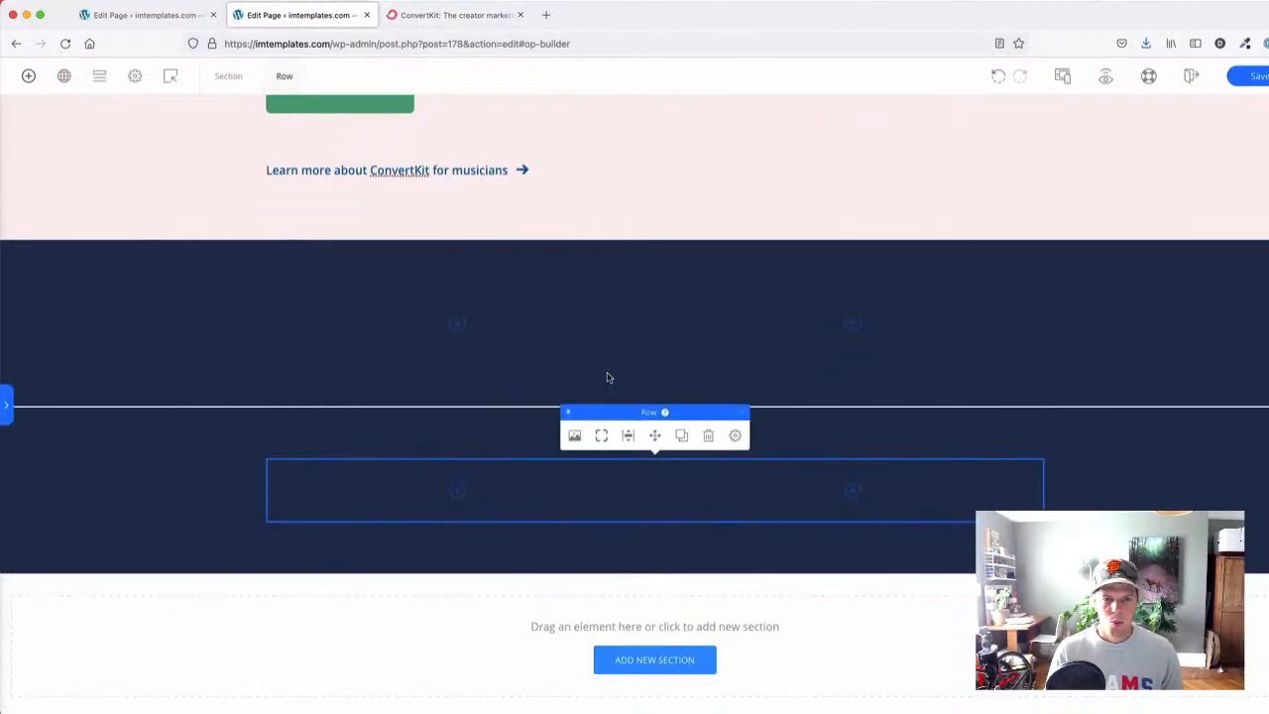
click(732, 436)
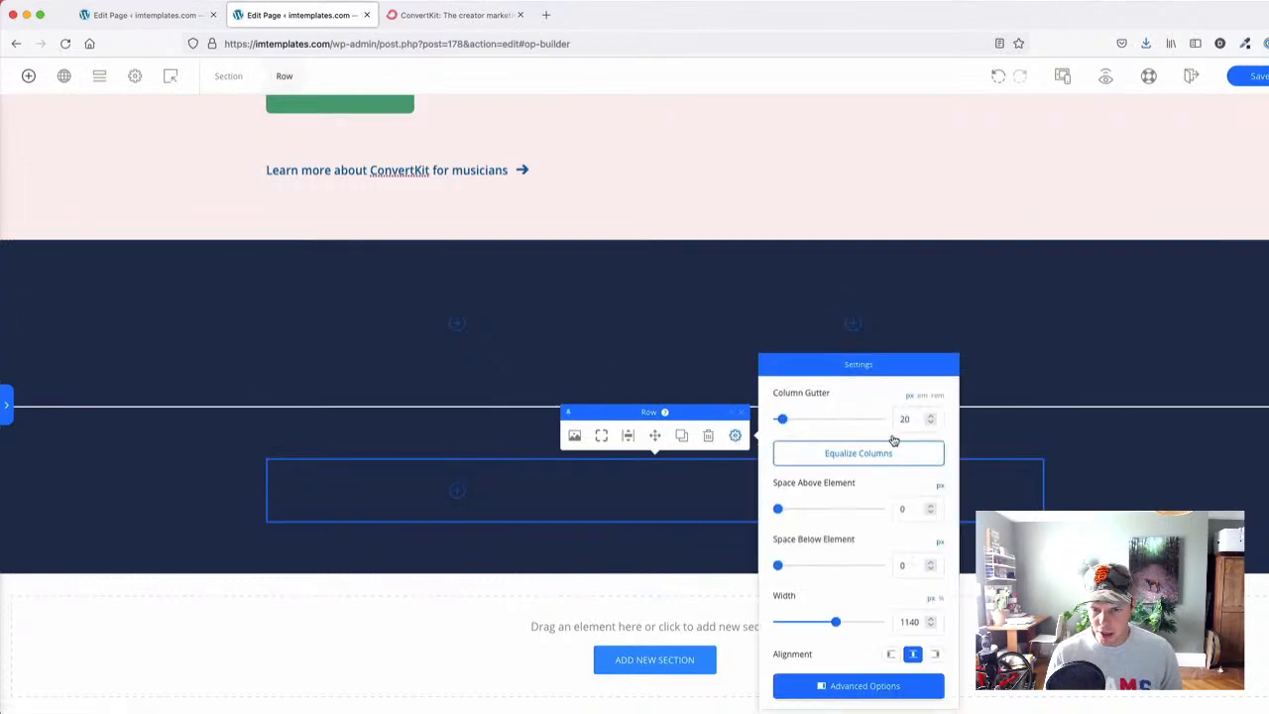
click(165, 551)
scroll(164, 551, up, 15)
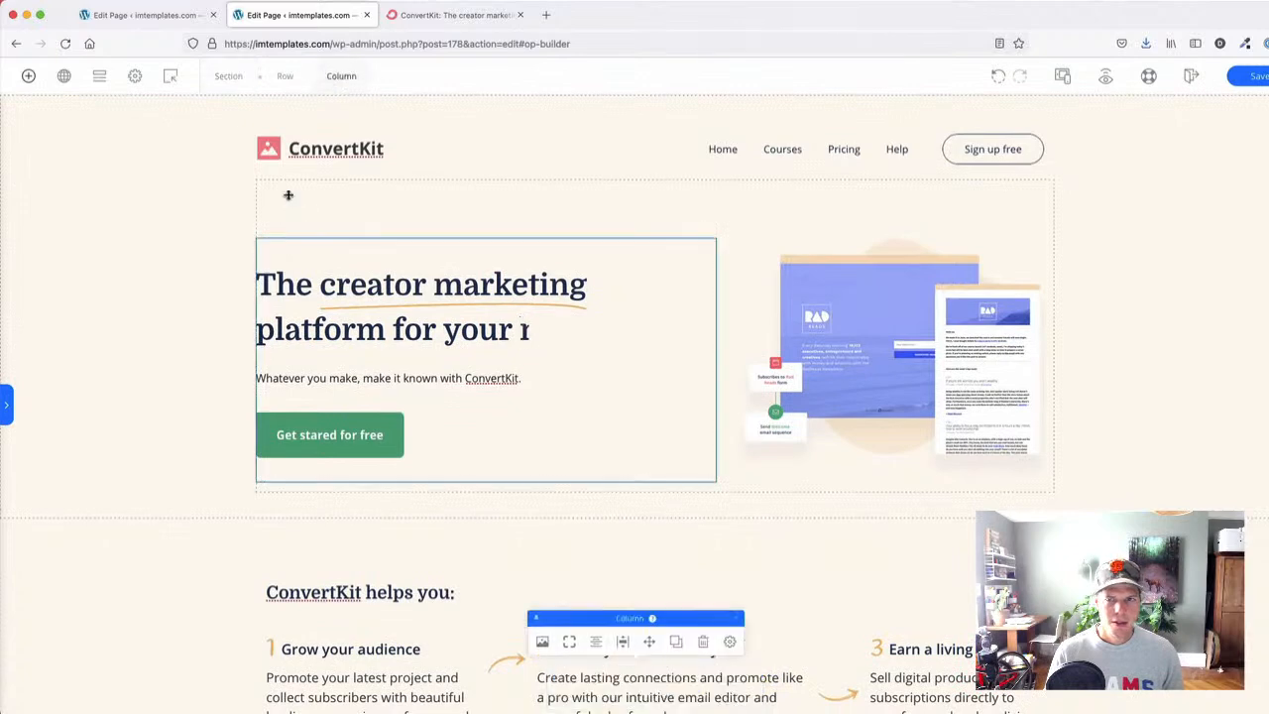
click(657, 193)
click(734, 159)
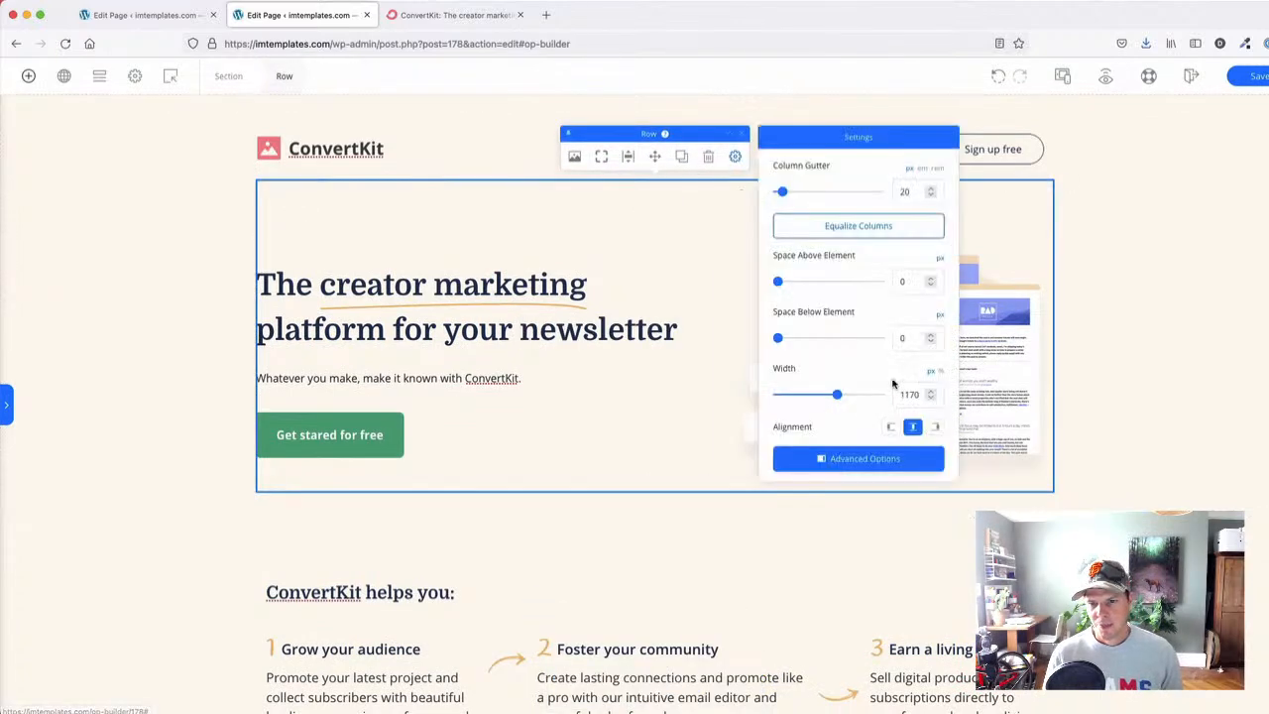
- Set the width of the Musicians testimonial row to 1170 px
scroll(198, 397, down, 5)
scroll(213, 373, down, 12)
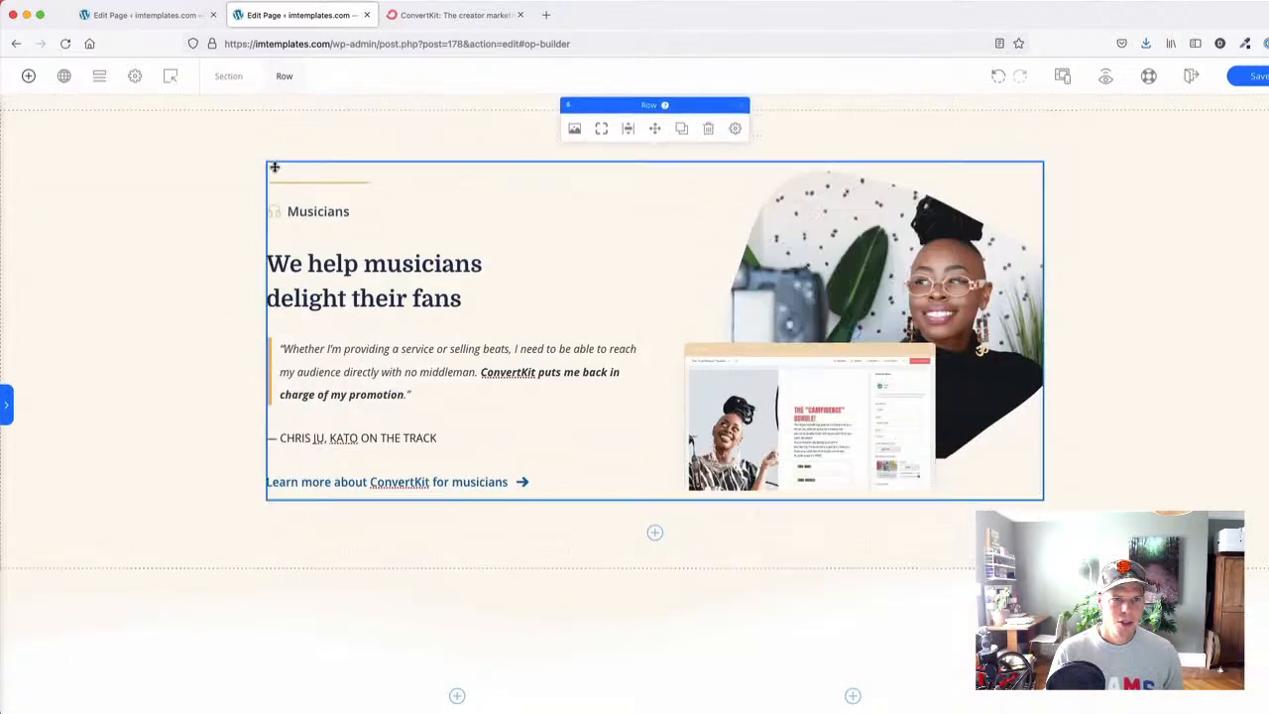
click(735, 138)
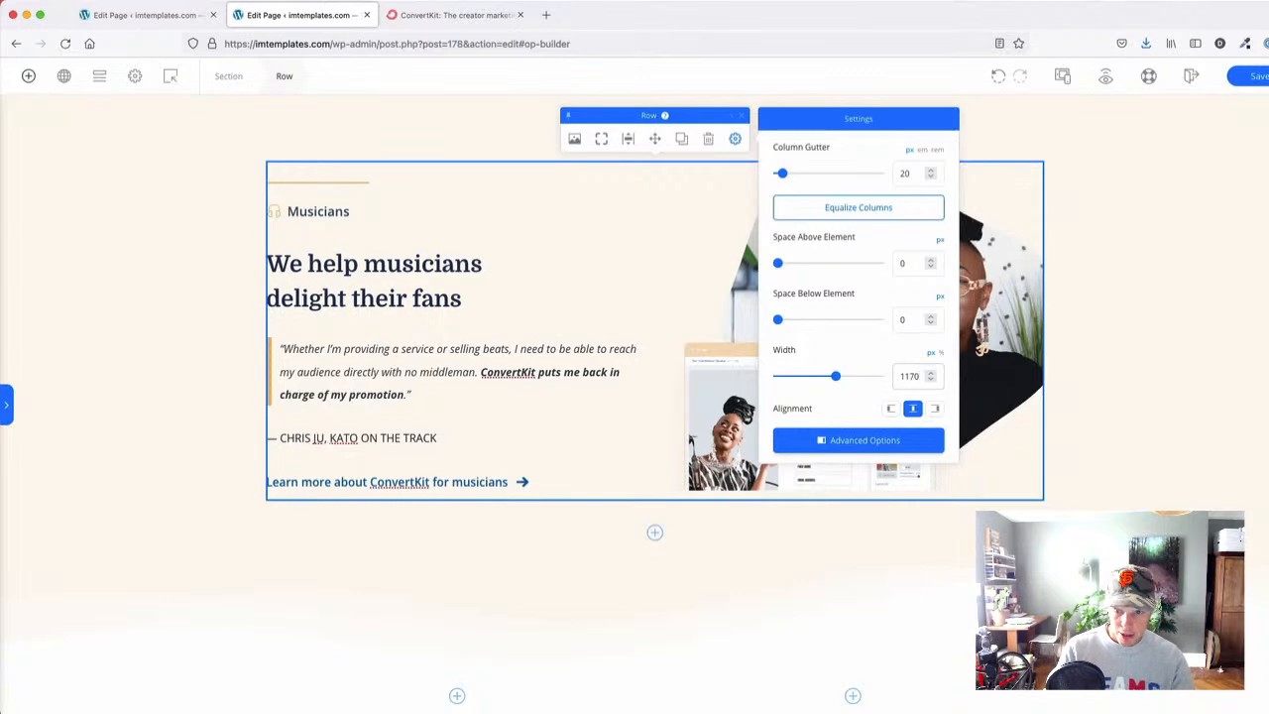
- Set the width of the "More than 428,152 creators" row to 1170 px
scroll(238, 482, down, 9)
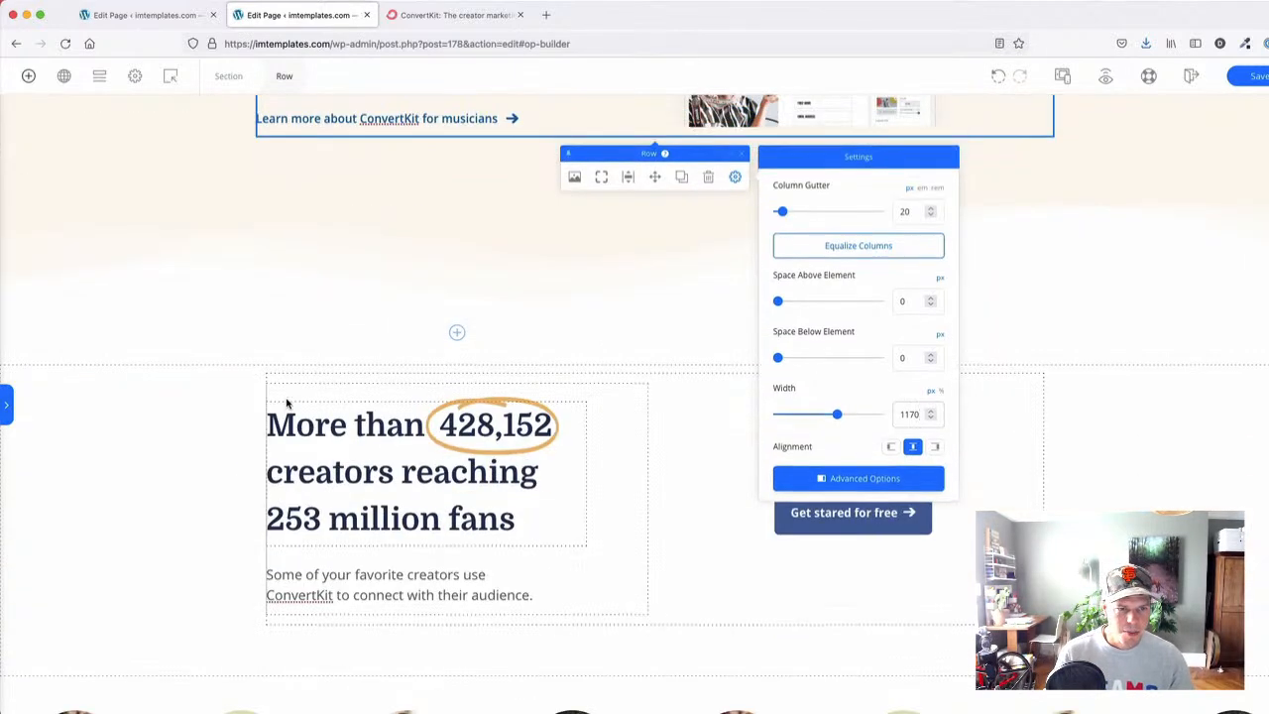
scroll(285, 386, down, 2)
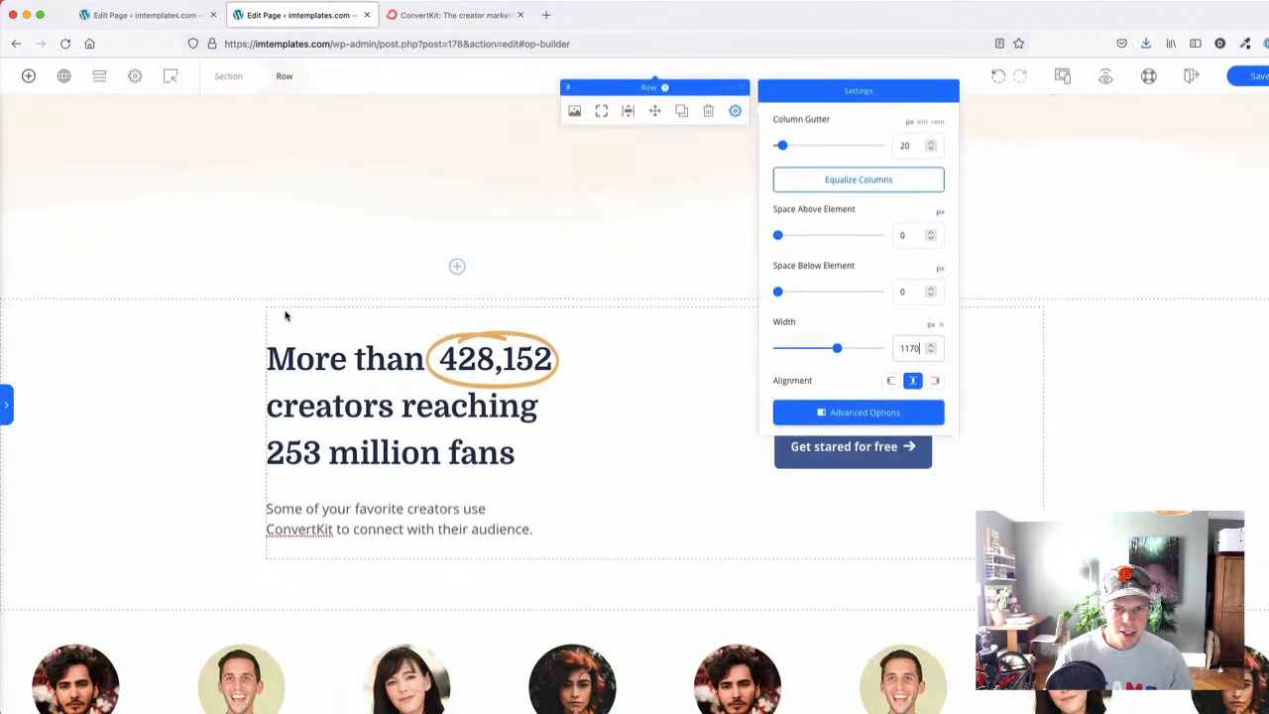
click(734, 285)
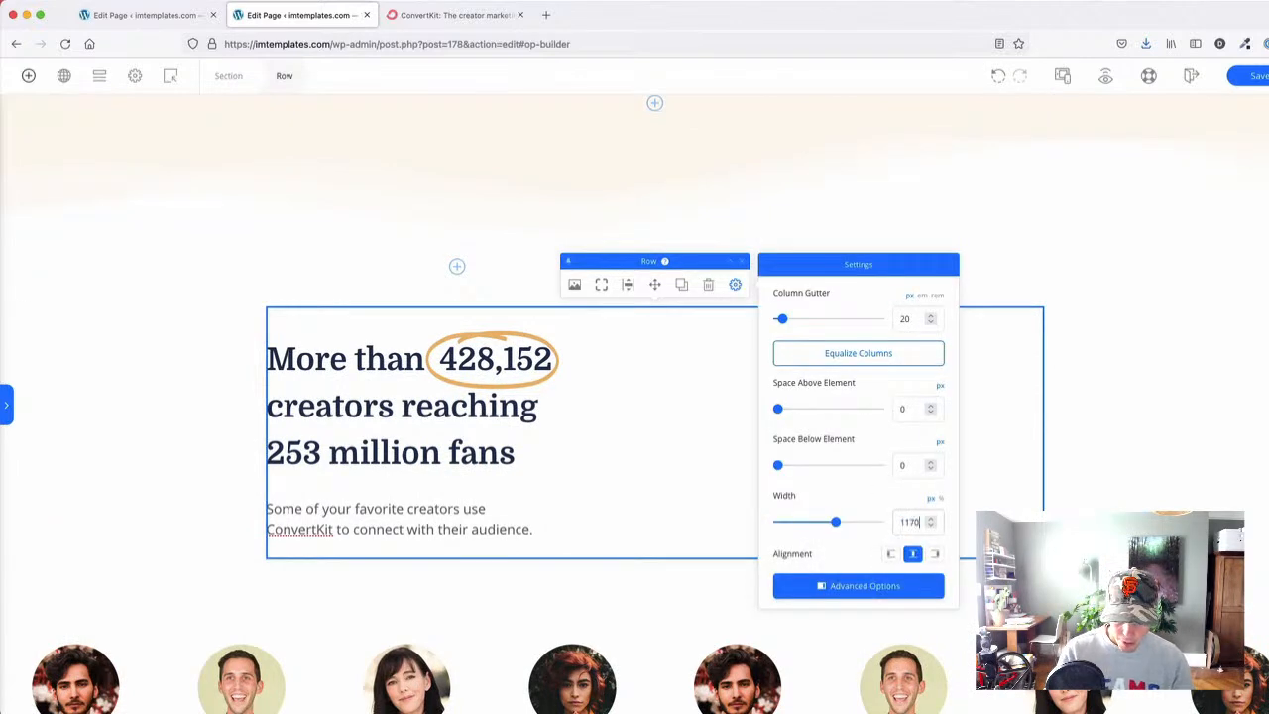
- Set the width of the three-card Creator Stories row to 1170 px
scroll(608, 510, down, 8)
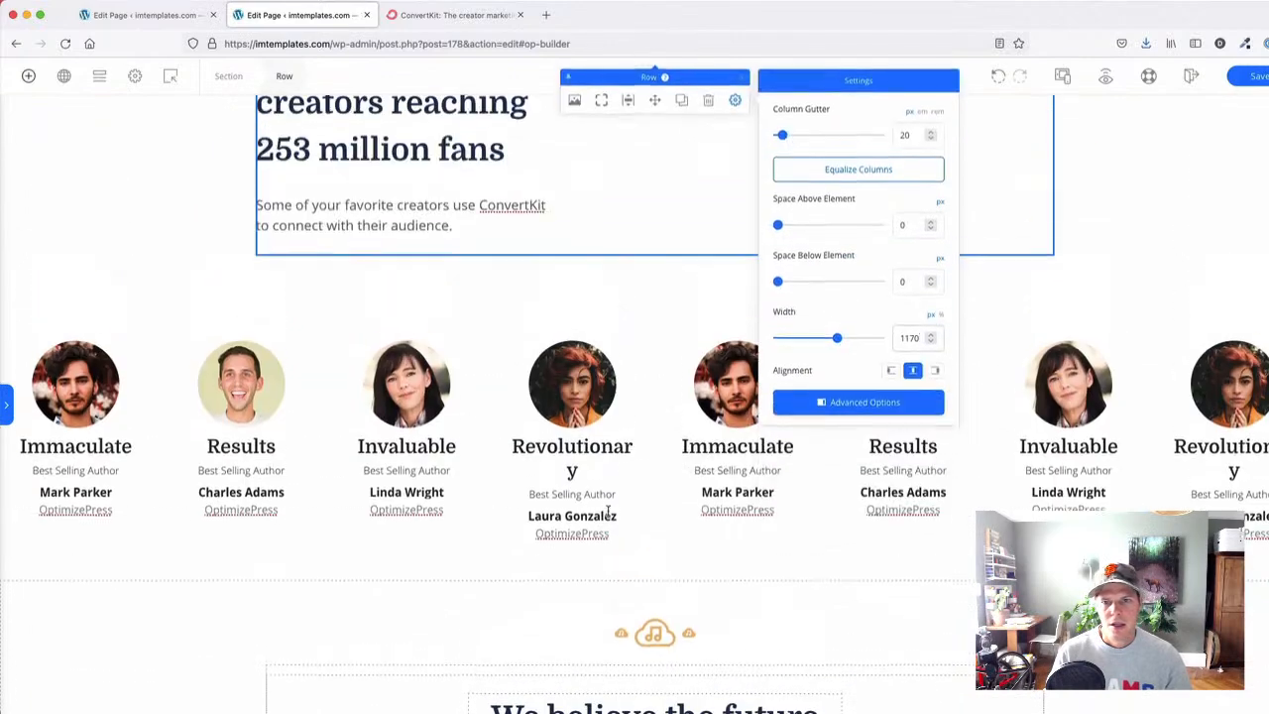
scroll(609, 508, down, 12)
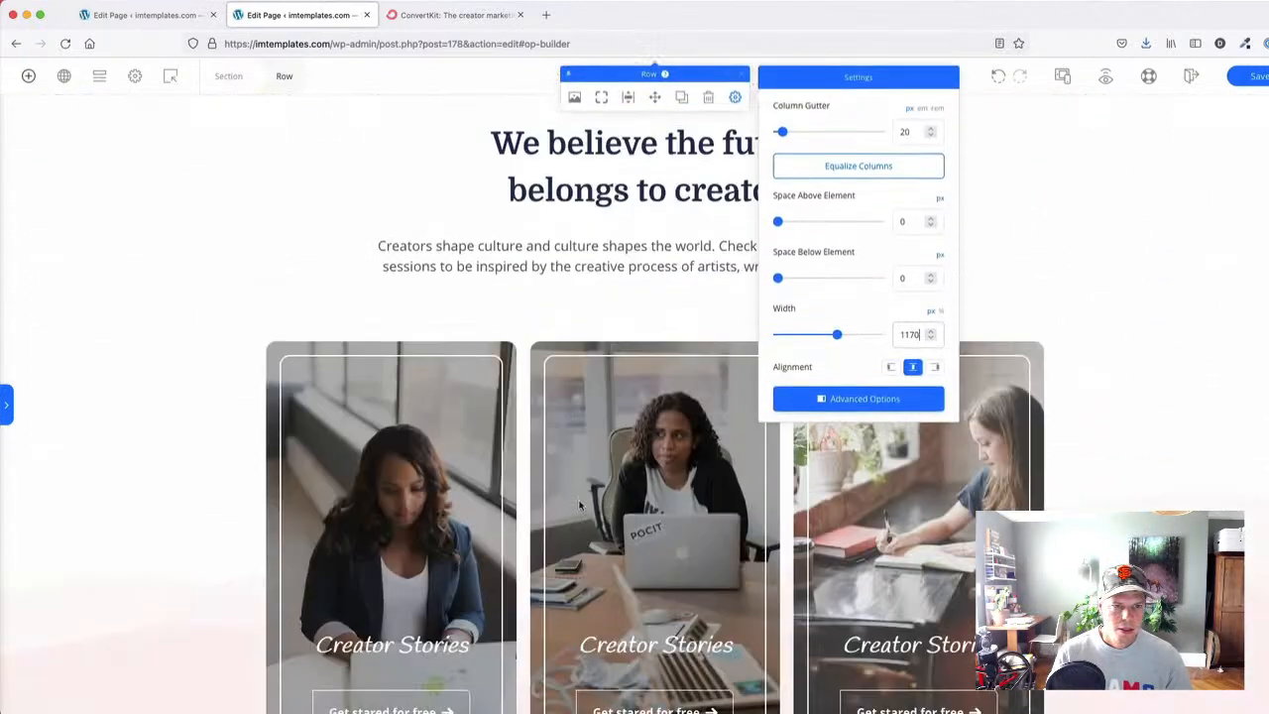
click(274, 339)
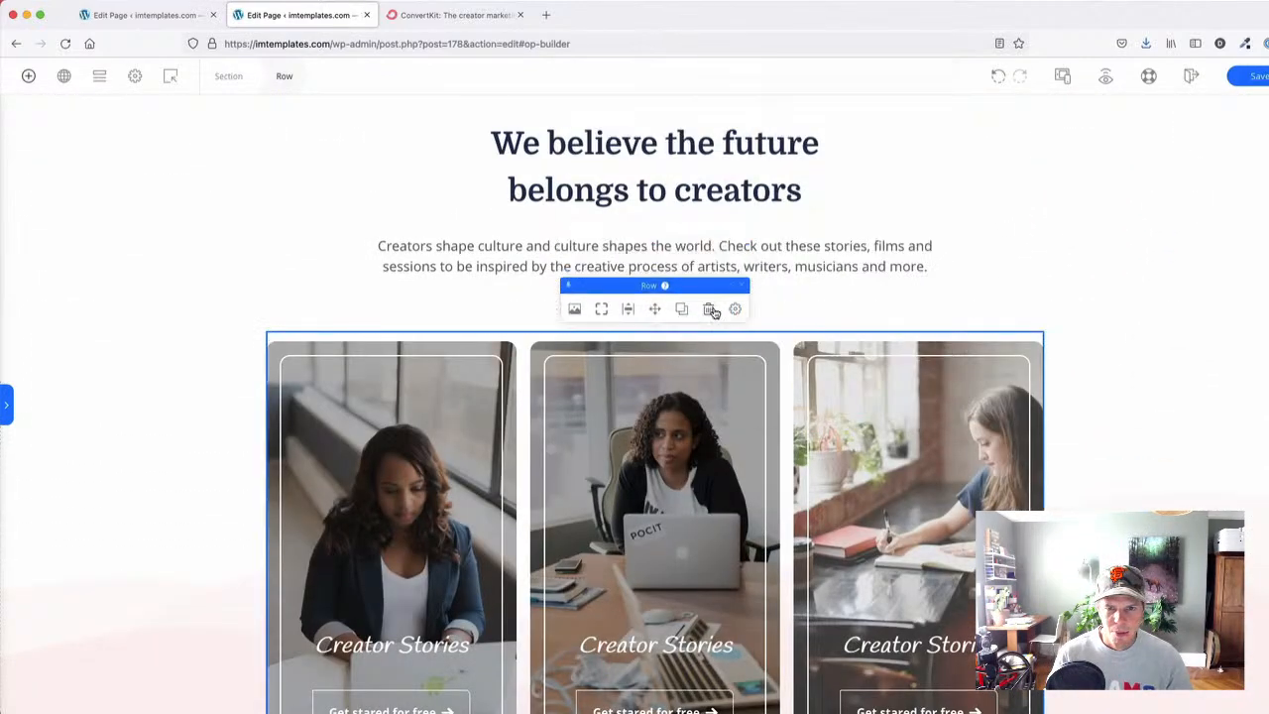
click(734, 309)
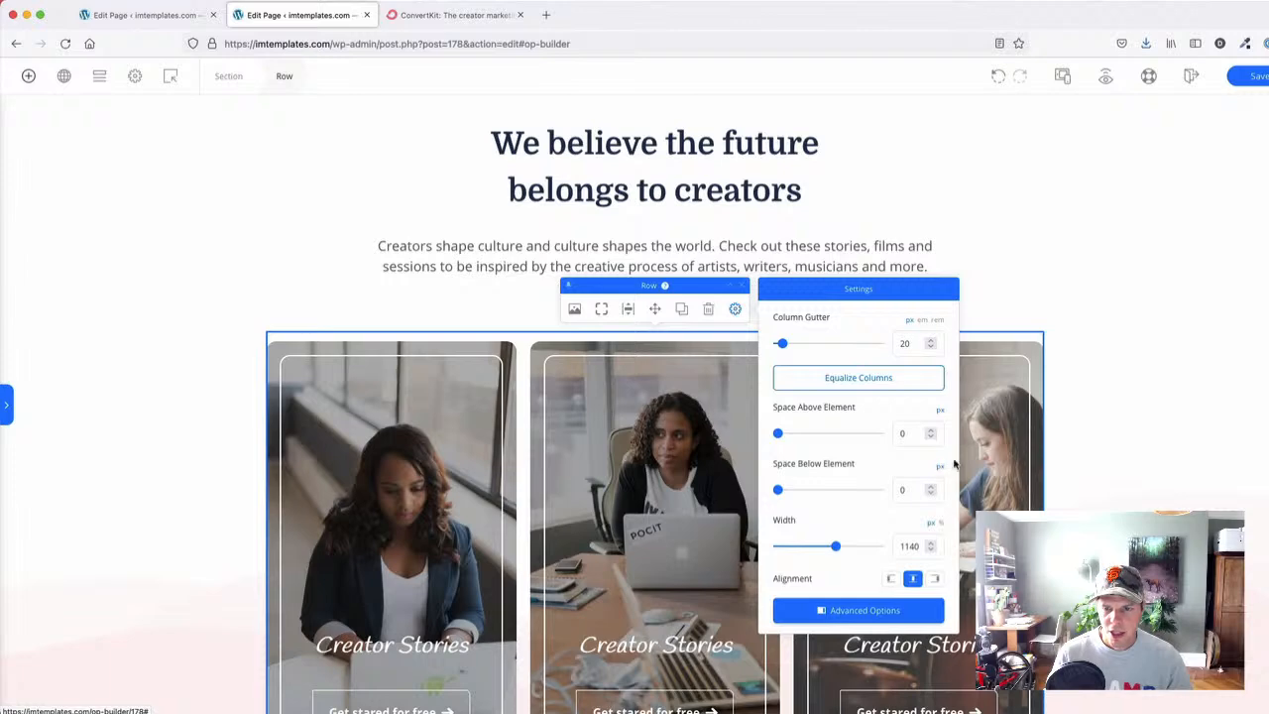
click(908, 545)
text(1170)
- Set the widths of the "Whatever you make" row and the dotted divider row above it to 1170 px
scroll(62, 390, down, 10)
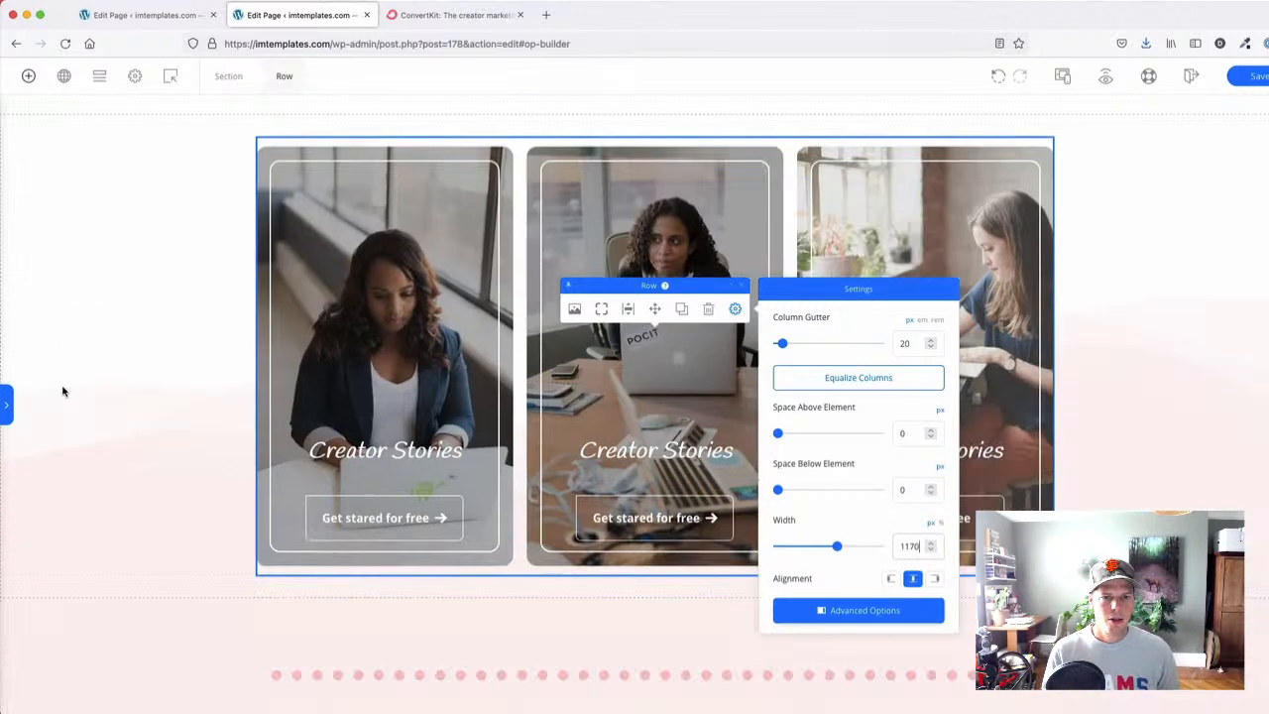
click(282, 209)
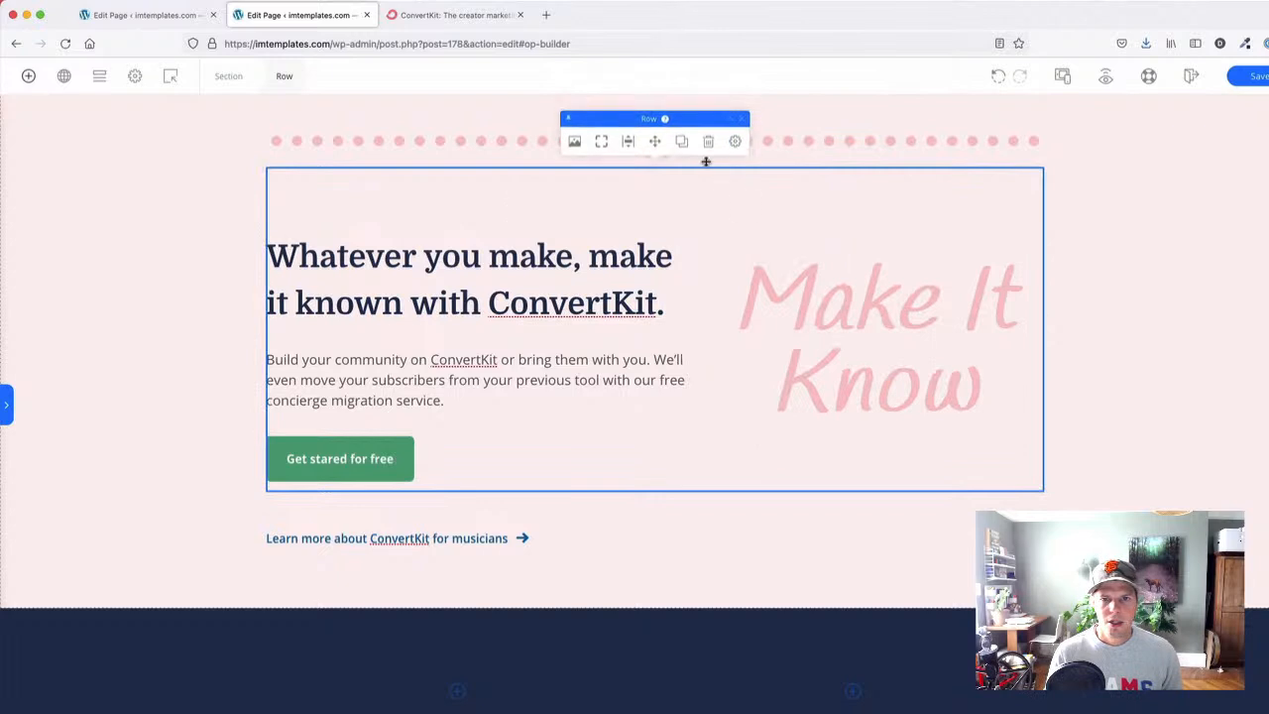
click(734, 143)
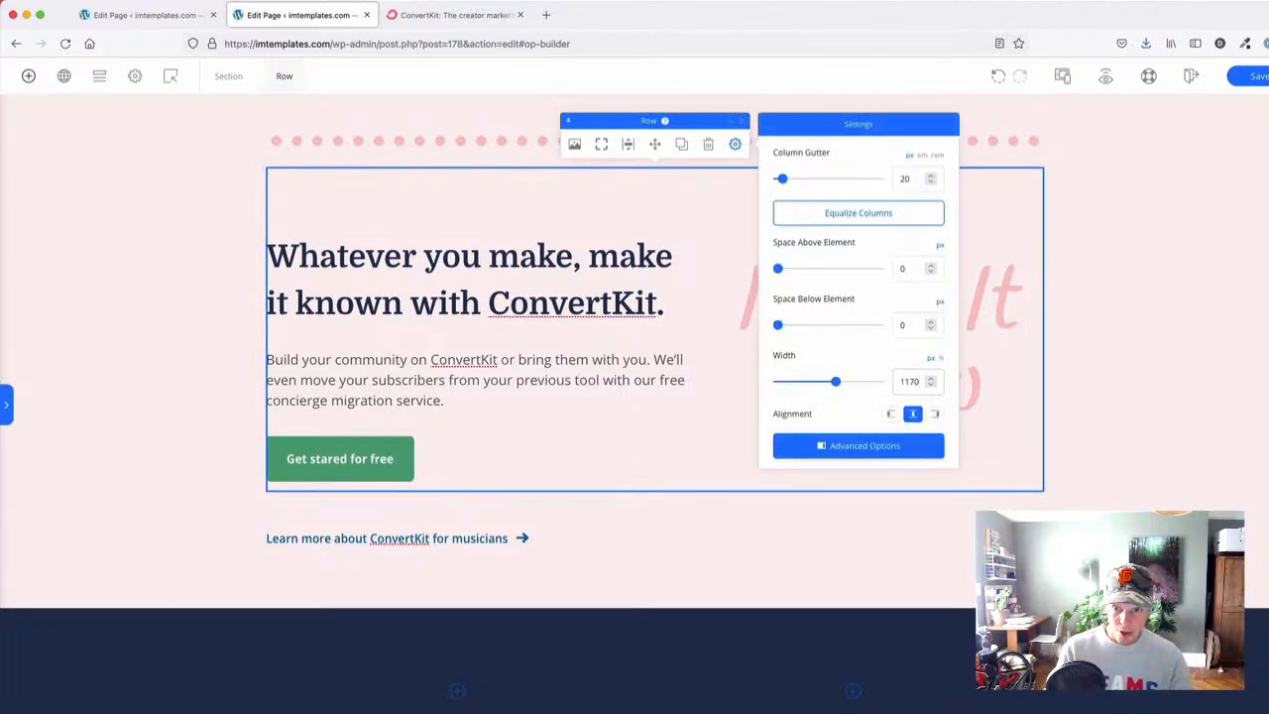
click(362, 124)
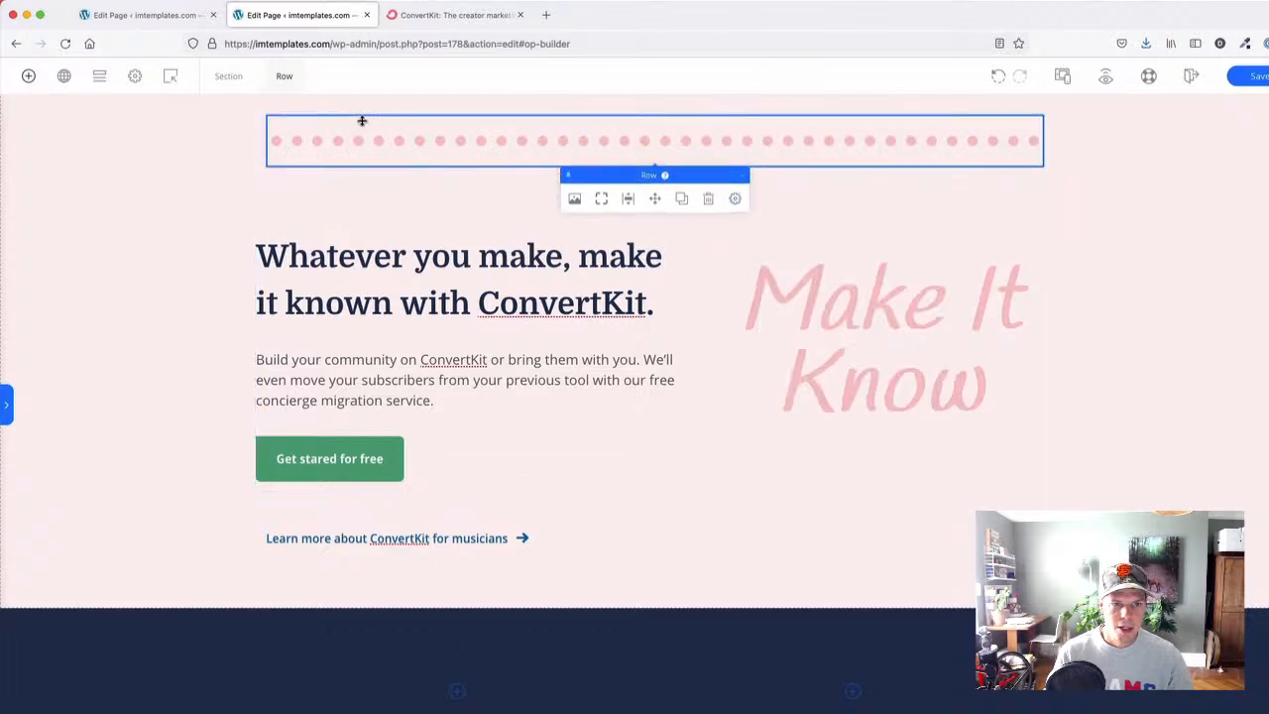
click(734, 205)
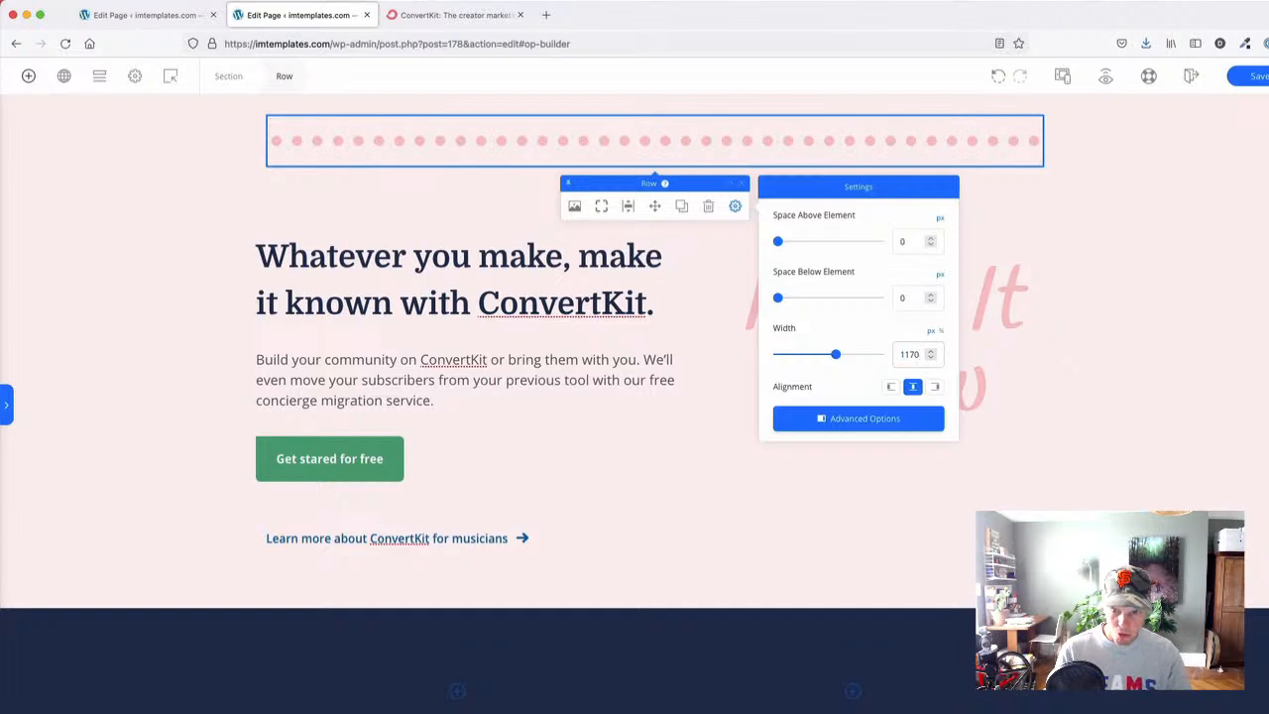
- Reduce the lower navy section's border thickness to 1 px
scroll(560, 314, down, 5)
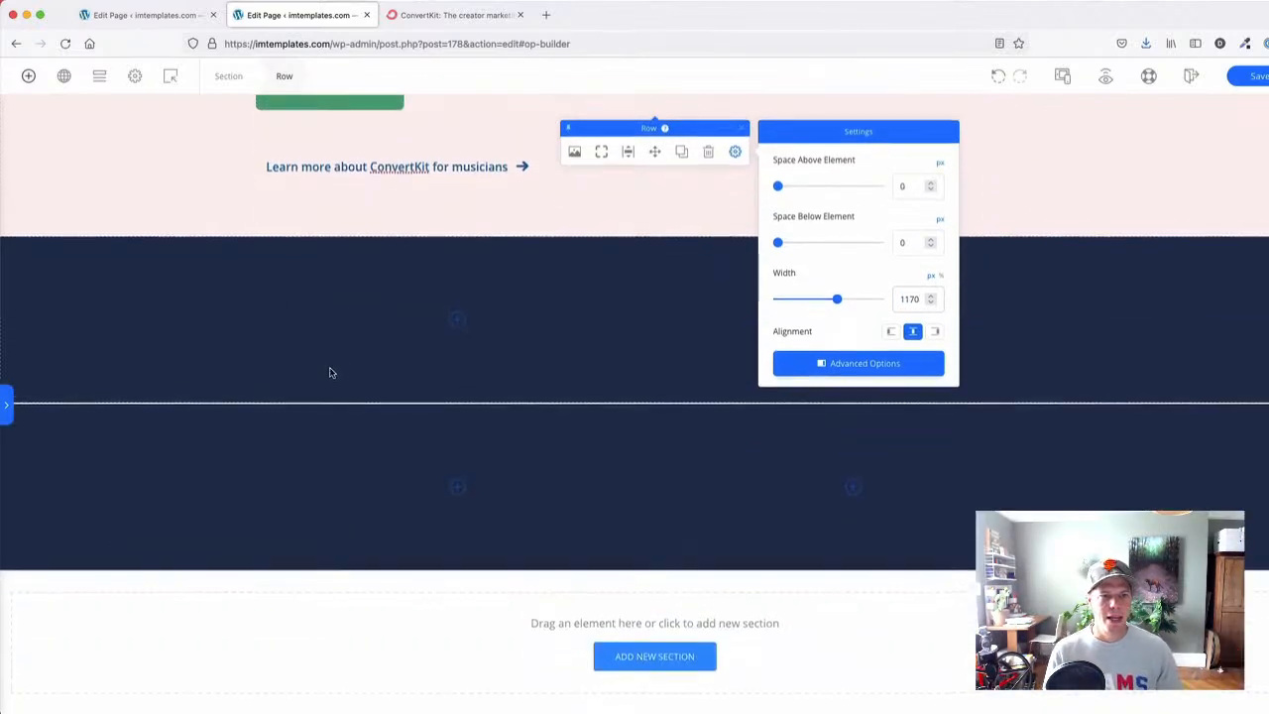
click(323, 302)
click(218, 430)
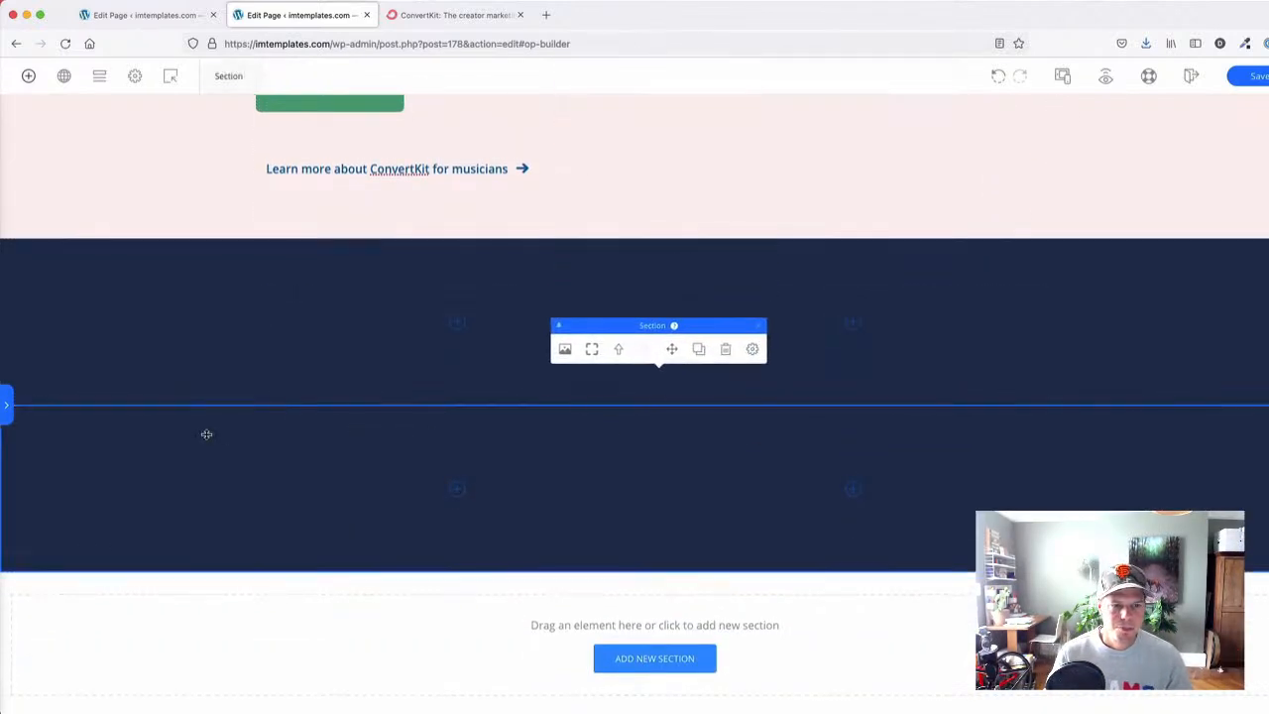
click(589, 382)
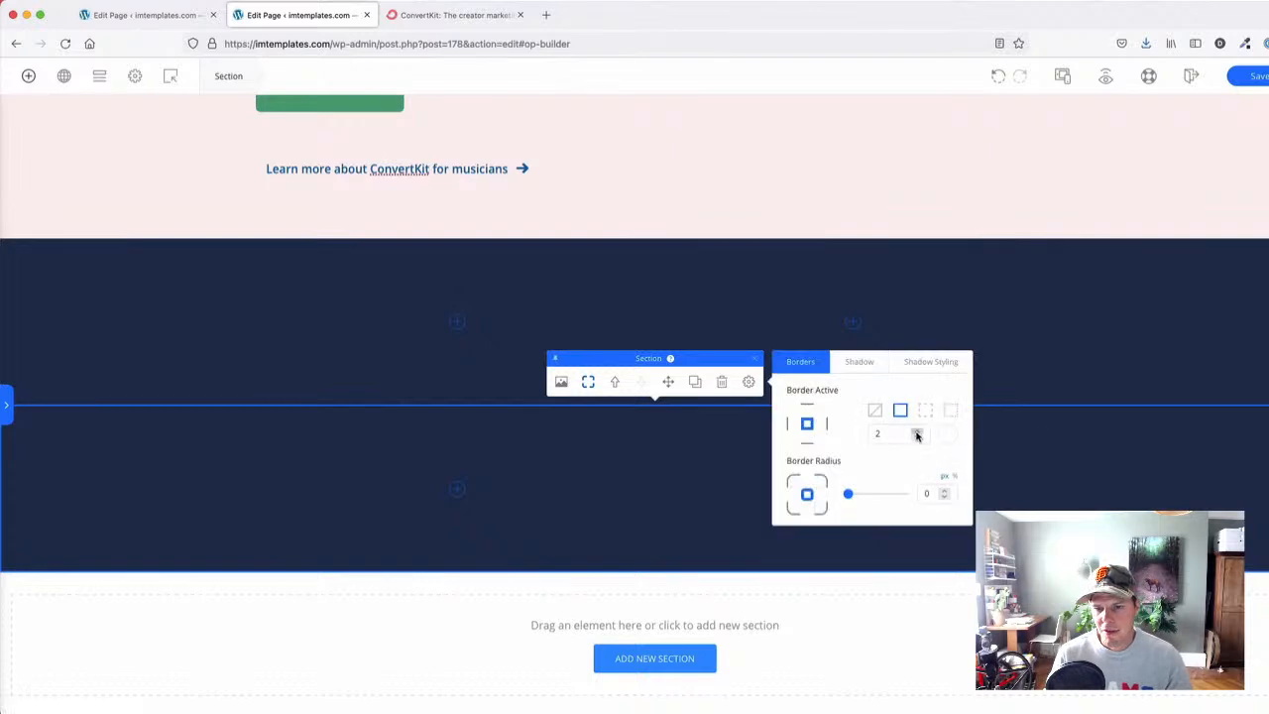
- Set the width of the two-column row in the upper navy section to 1170 px
click(311, 366)
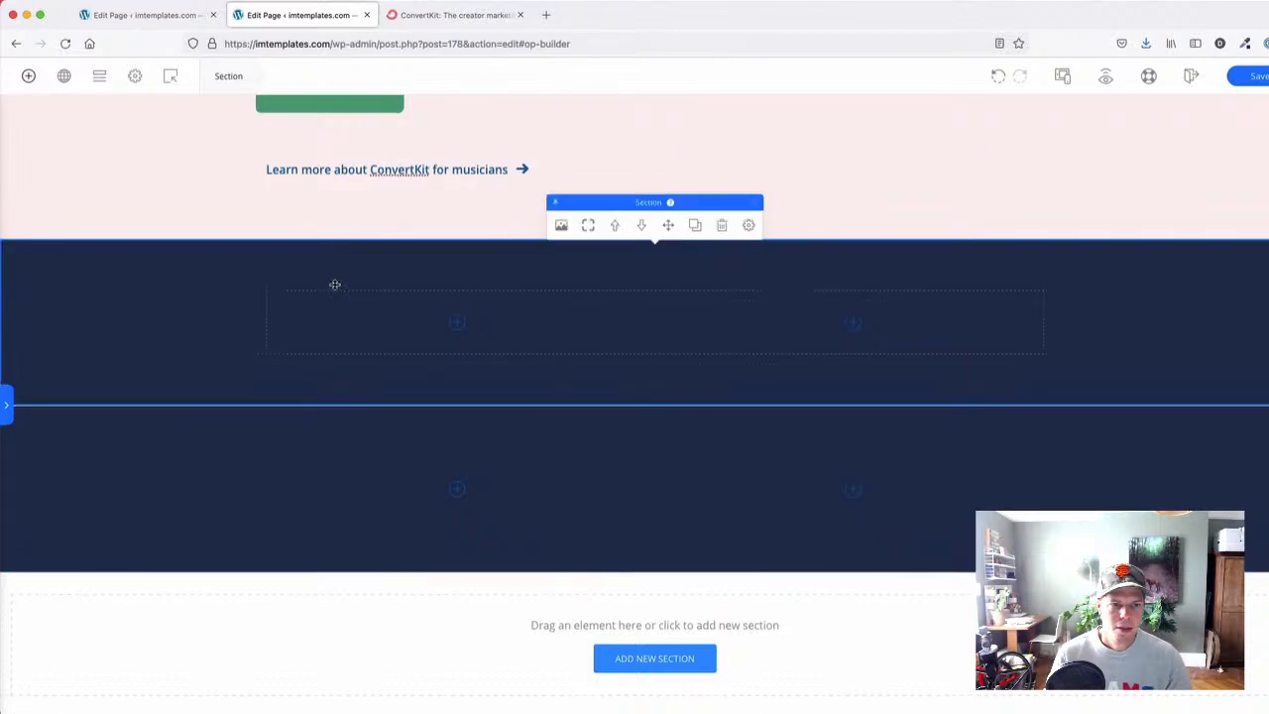
click(843, 294)
click(734, 268)
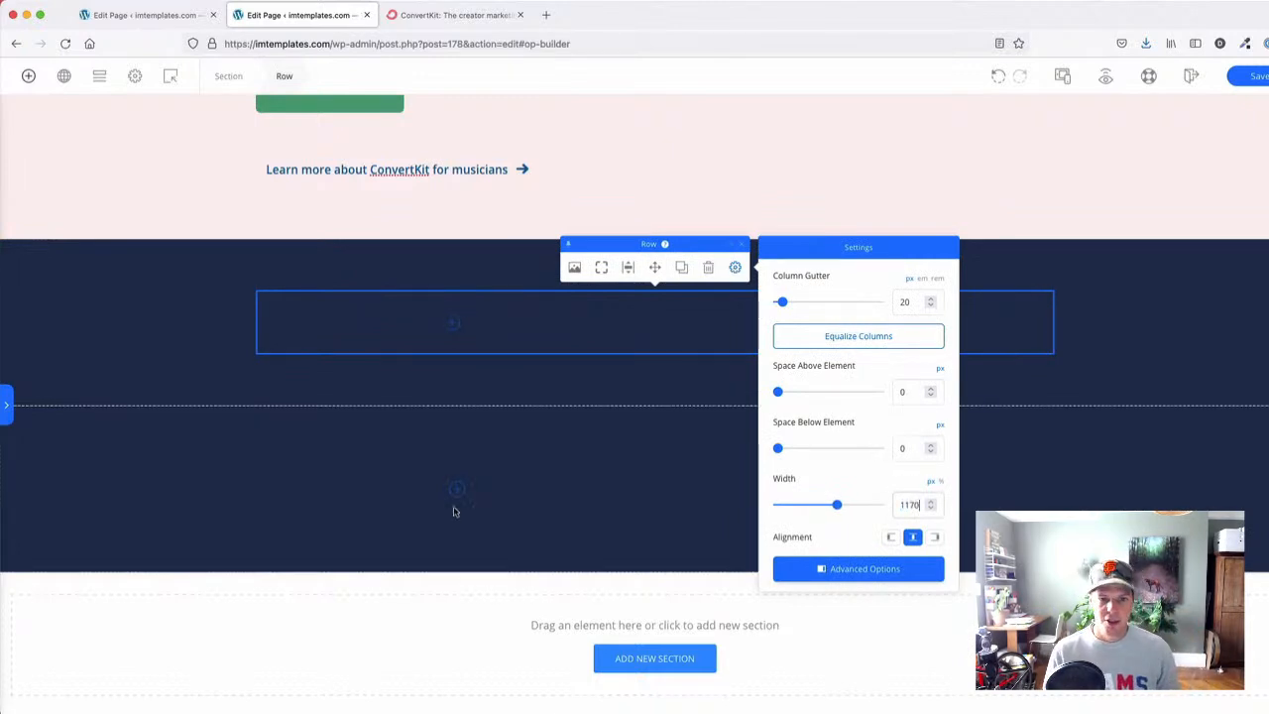
click(149, 289)
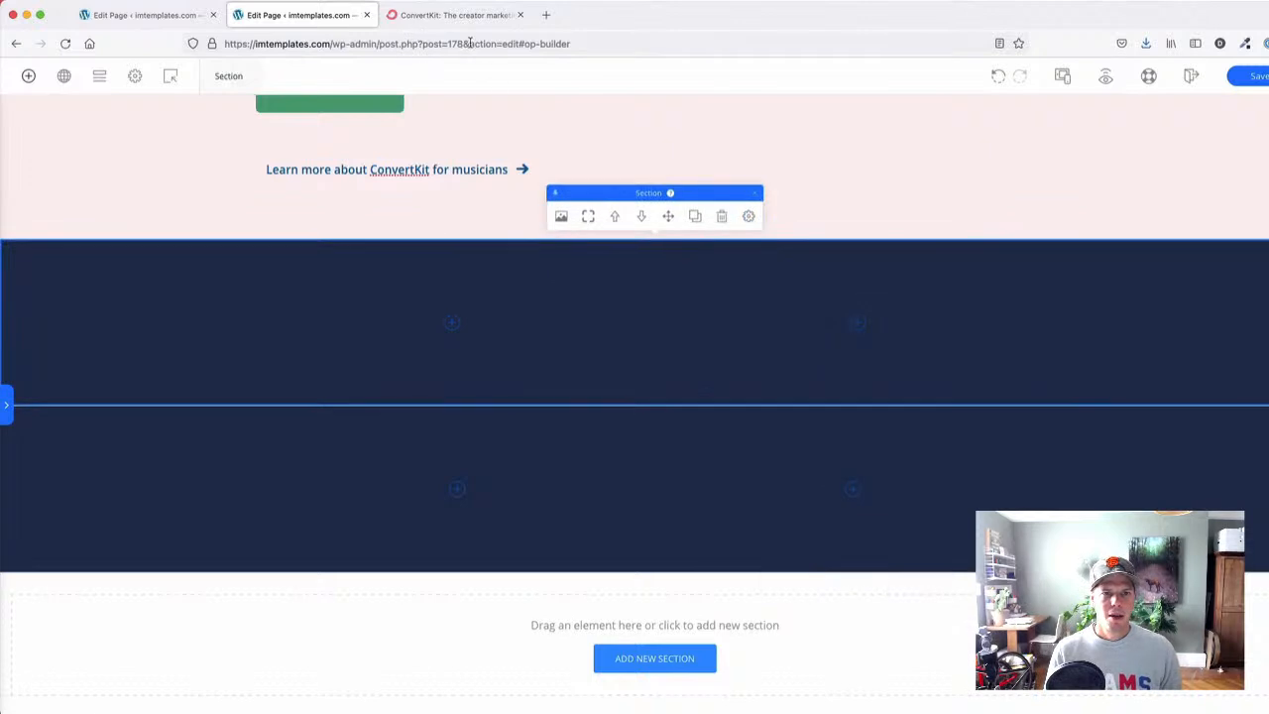
- Check ConvertKit's footer again and change the lower navy section's border colour to light grey
click(458, 15)
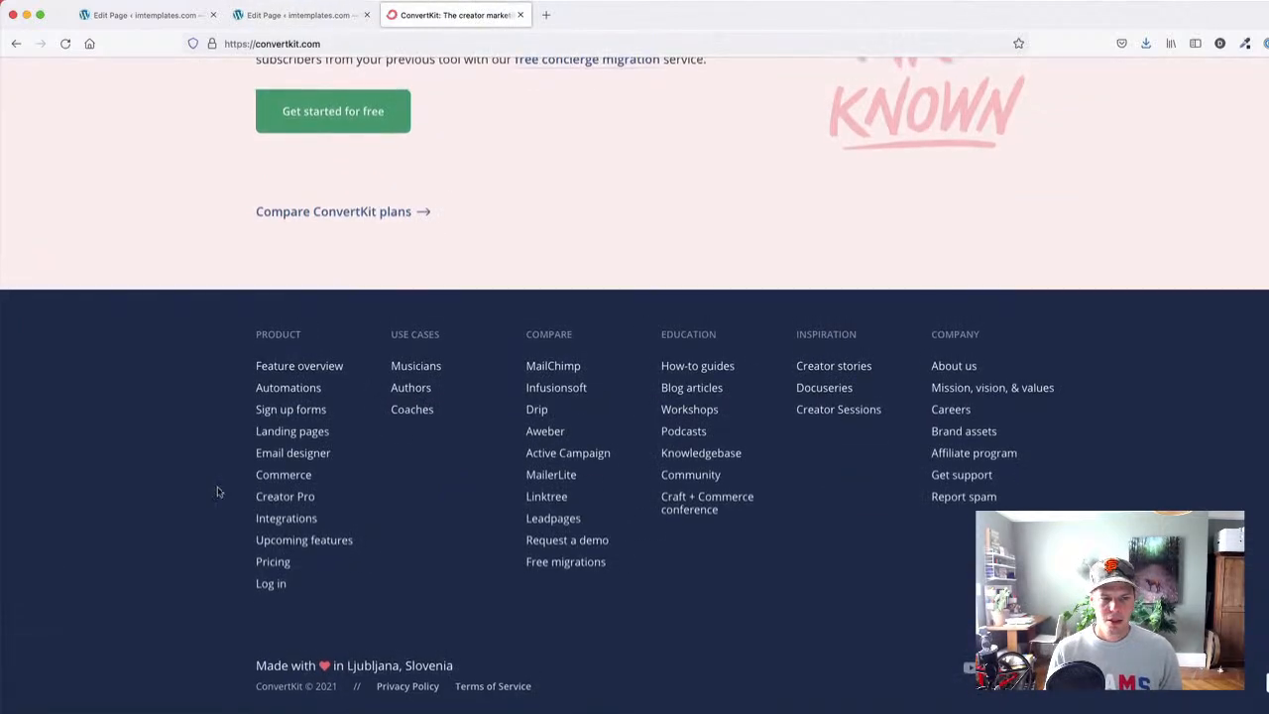
click(239, 17)
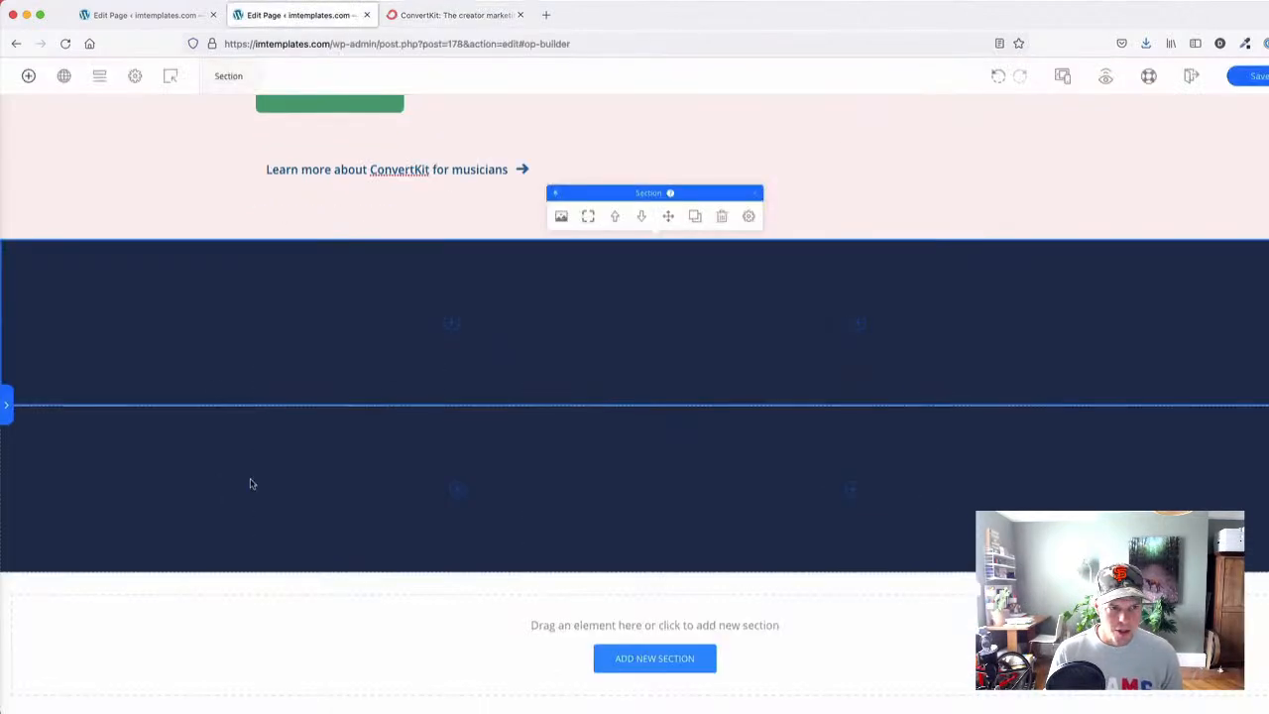
click(197, 480)
click(748, 385)
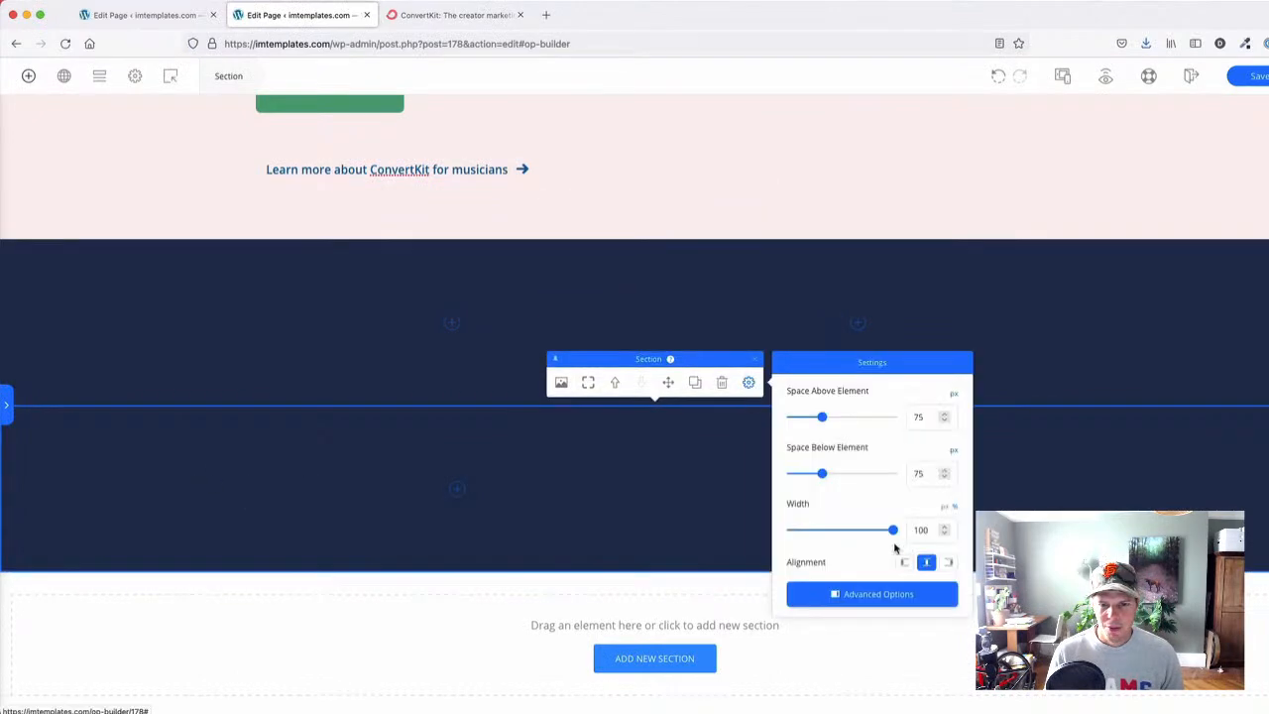
click(588, 383)
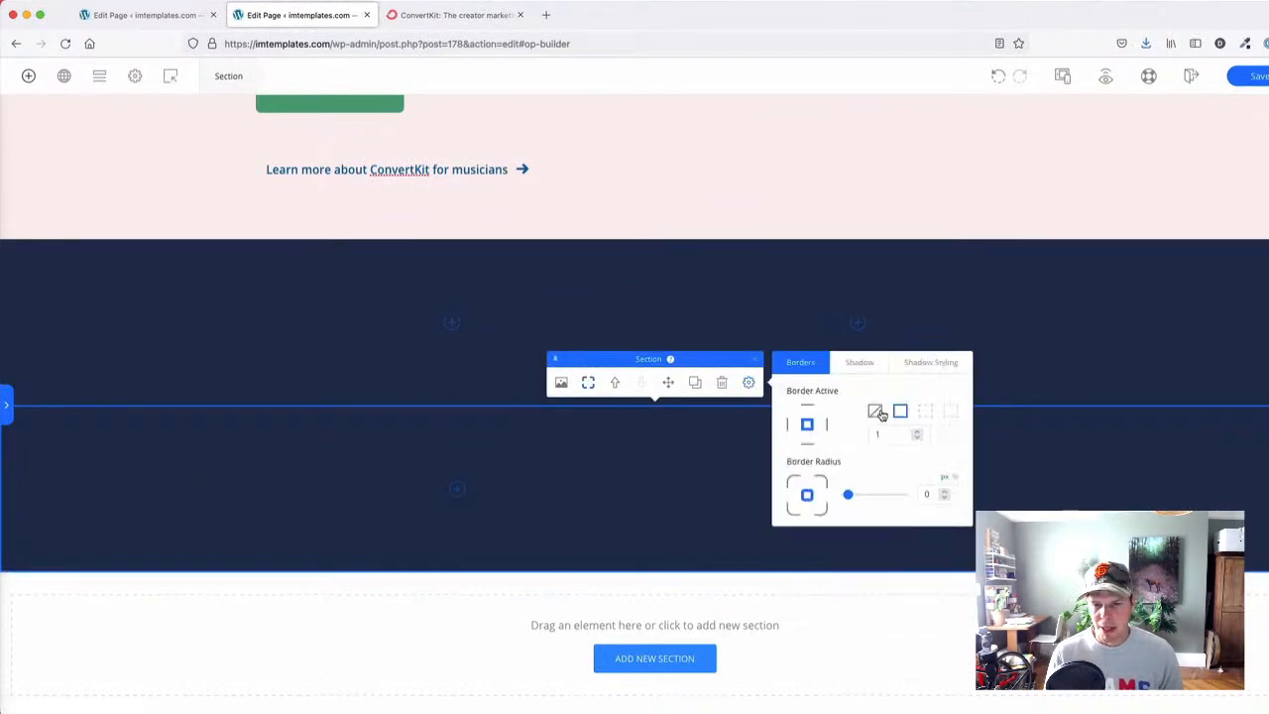
click(948, 437)
click(783, 245)
drag(768, 231, 759, 222)
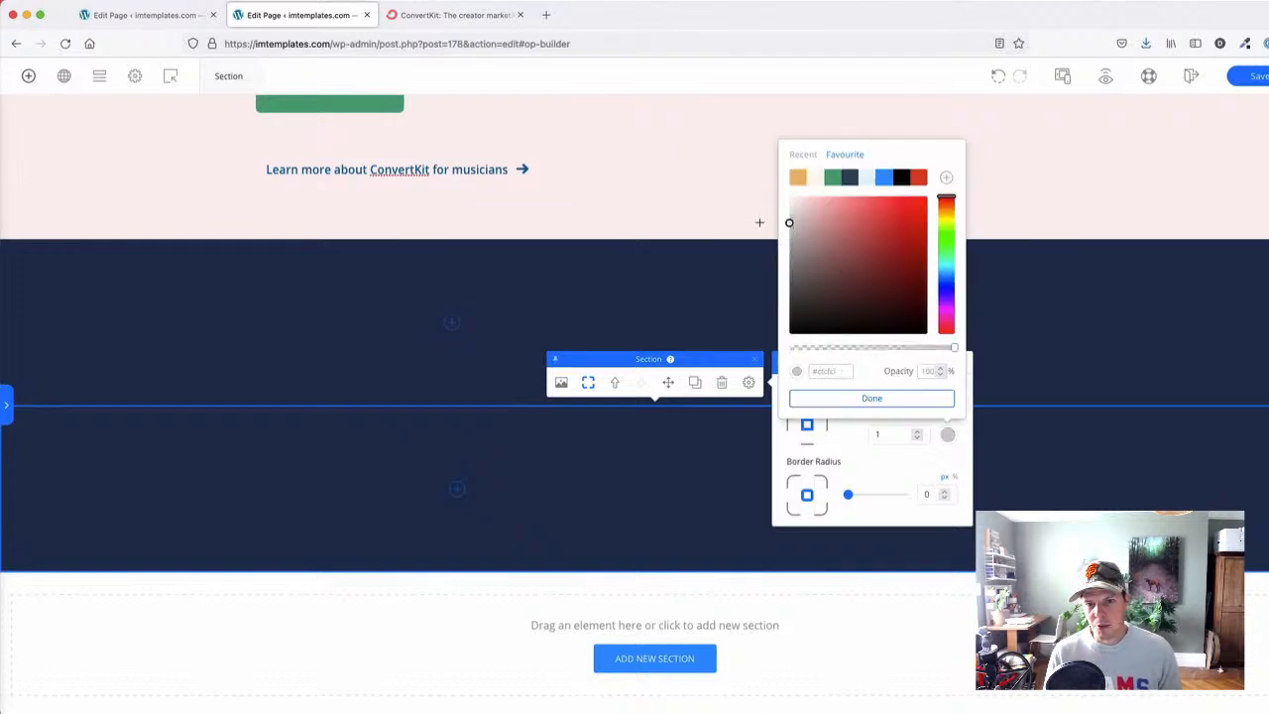
click(298, 390)
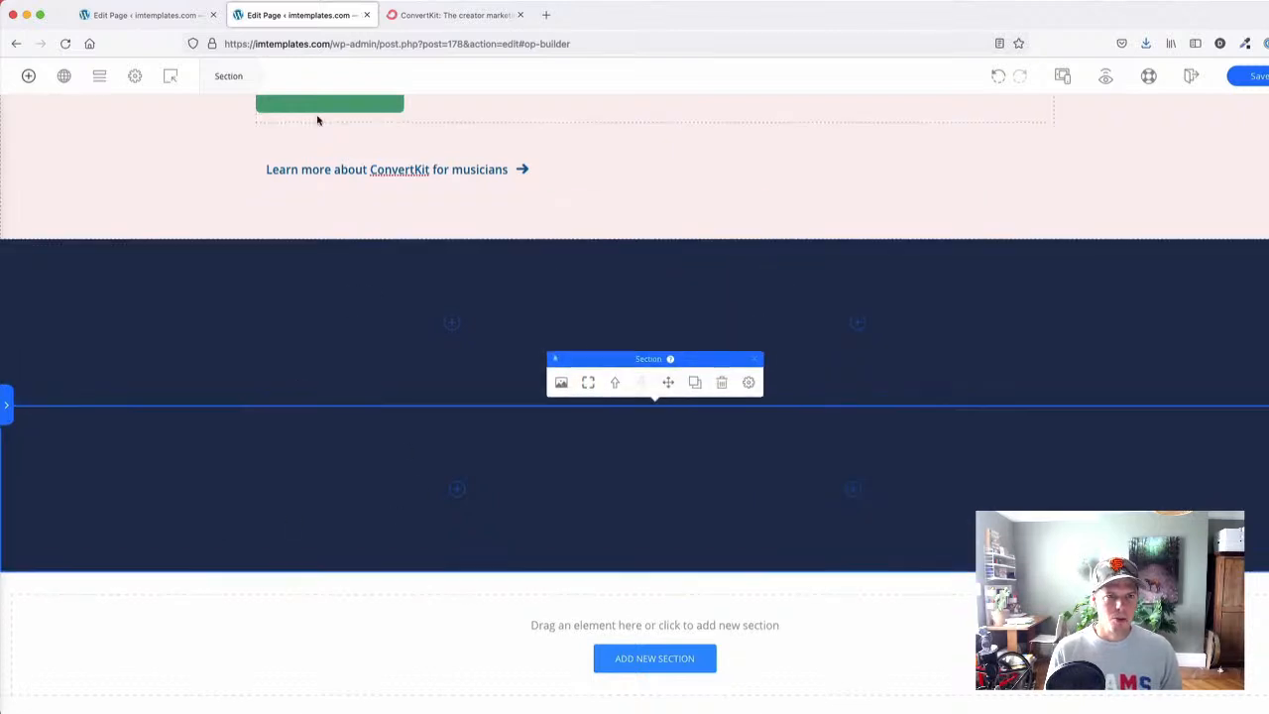
- Add a Social Icons element with Facebook, Twitter and YouTube icons to the second column of the lower navy section
click(28, 76)
text(so)
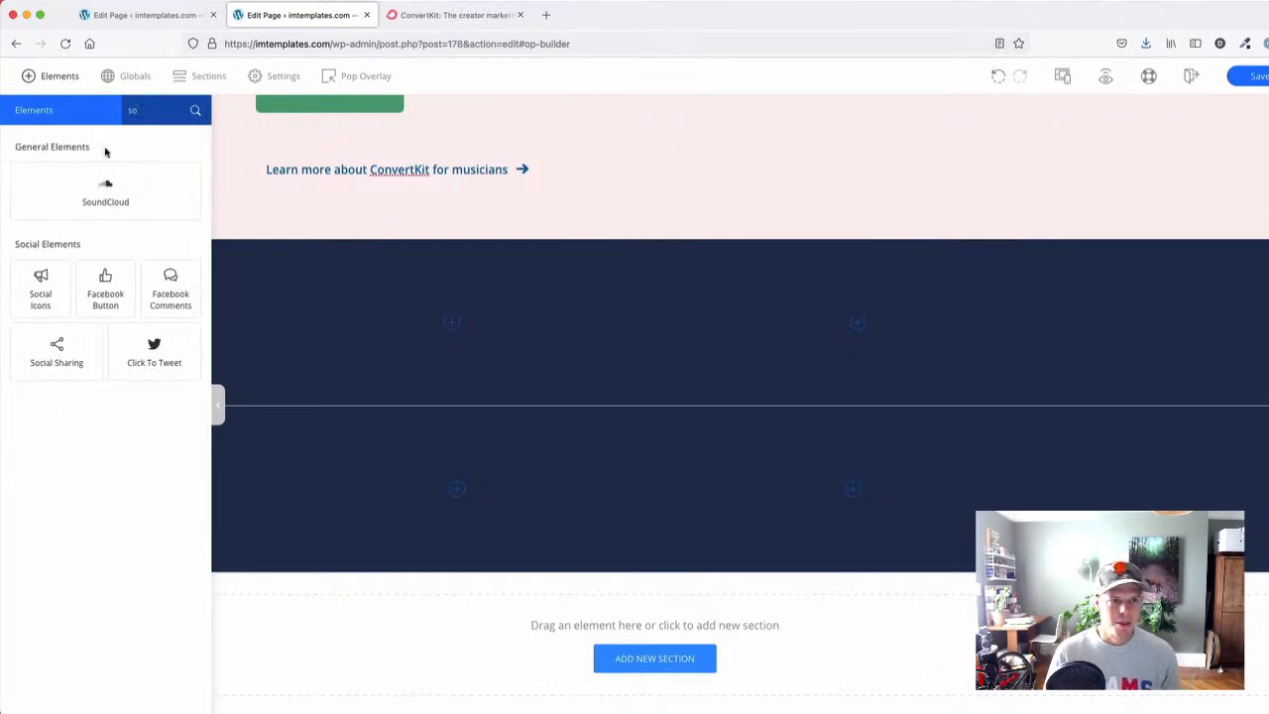
drag(127, 307, 900, 504)
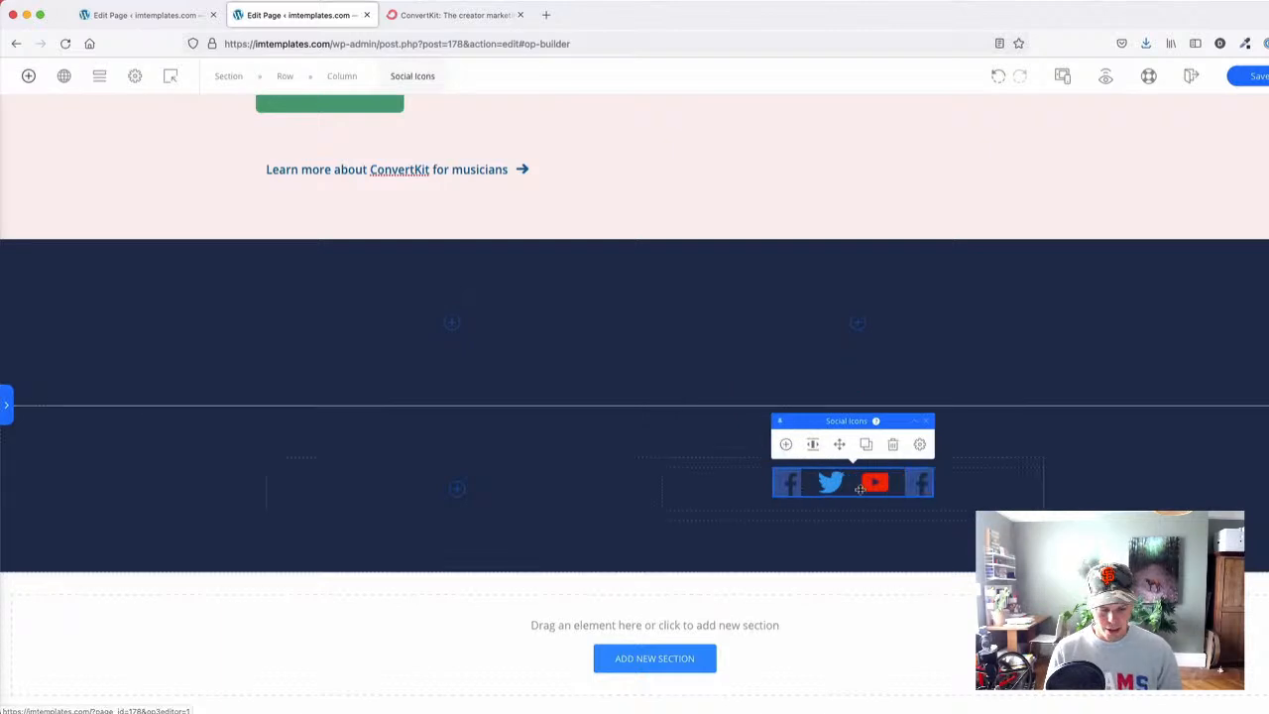
click(998, 78)
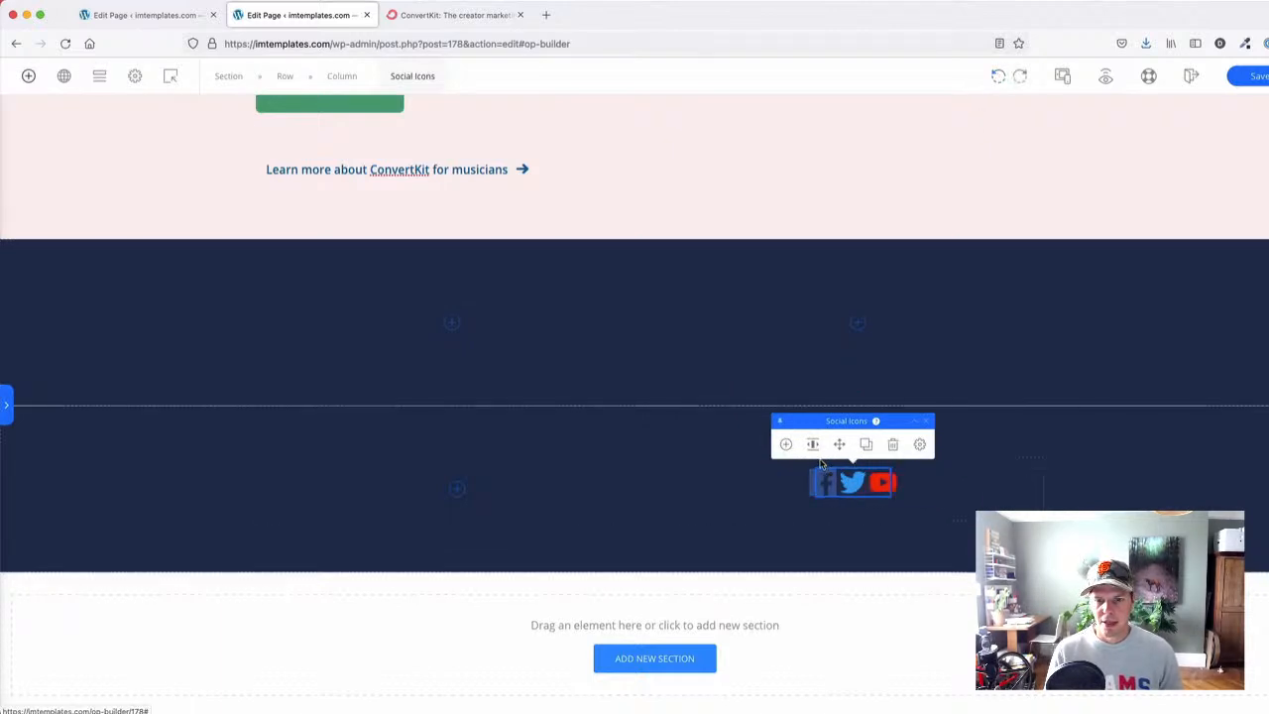
- Check ConvertKit's footer for reference and recolour the social icons grey
click(822, 483)
click(781, 446)
click(454, 15)
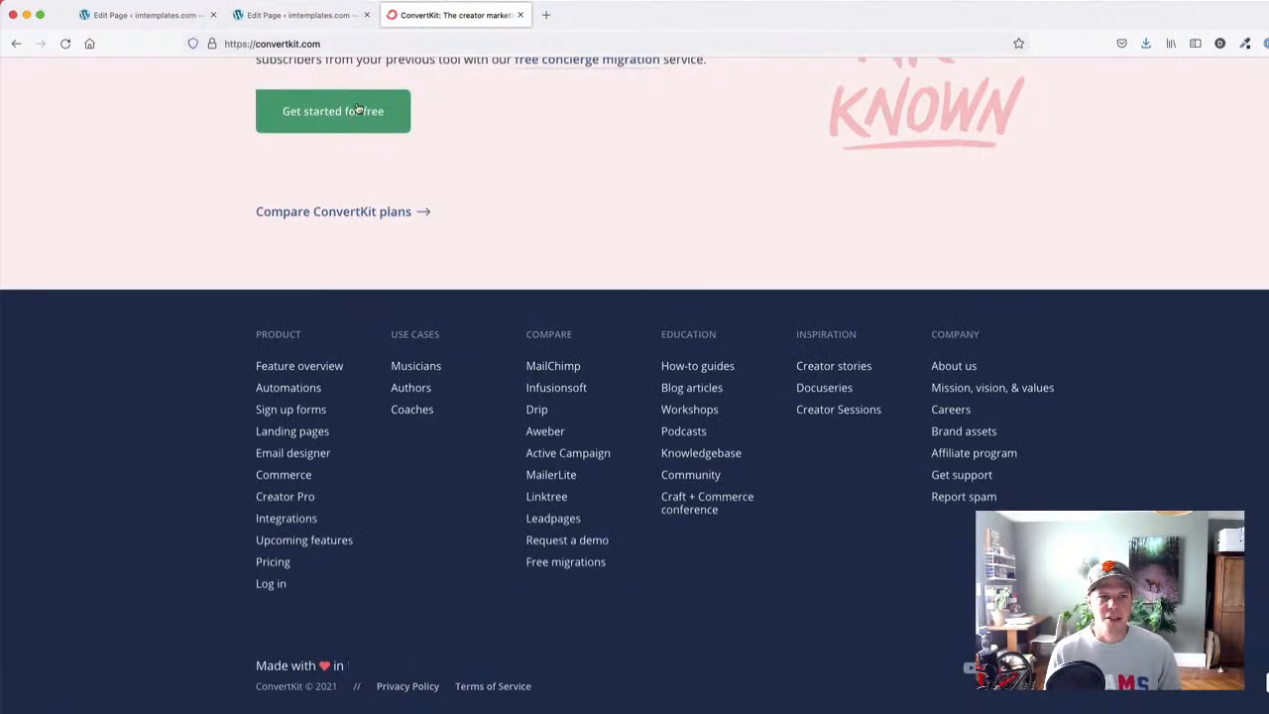
click(297, 15)
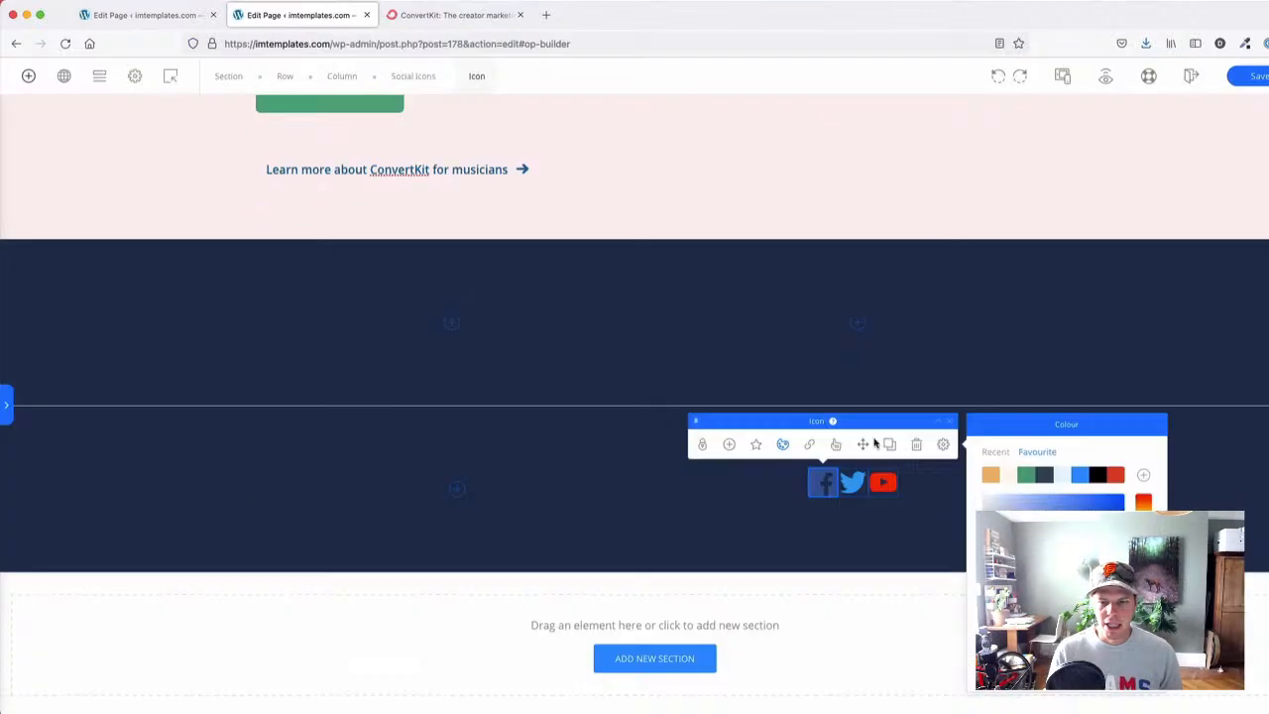
click(782, 446)
click(782, 445)
drag(993, 531, 937, 558)
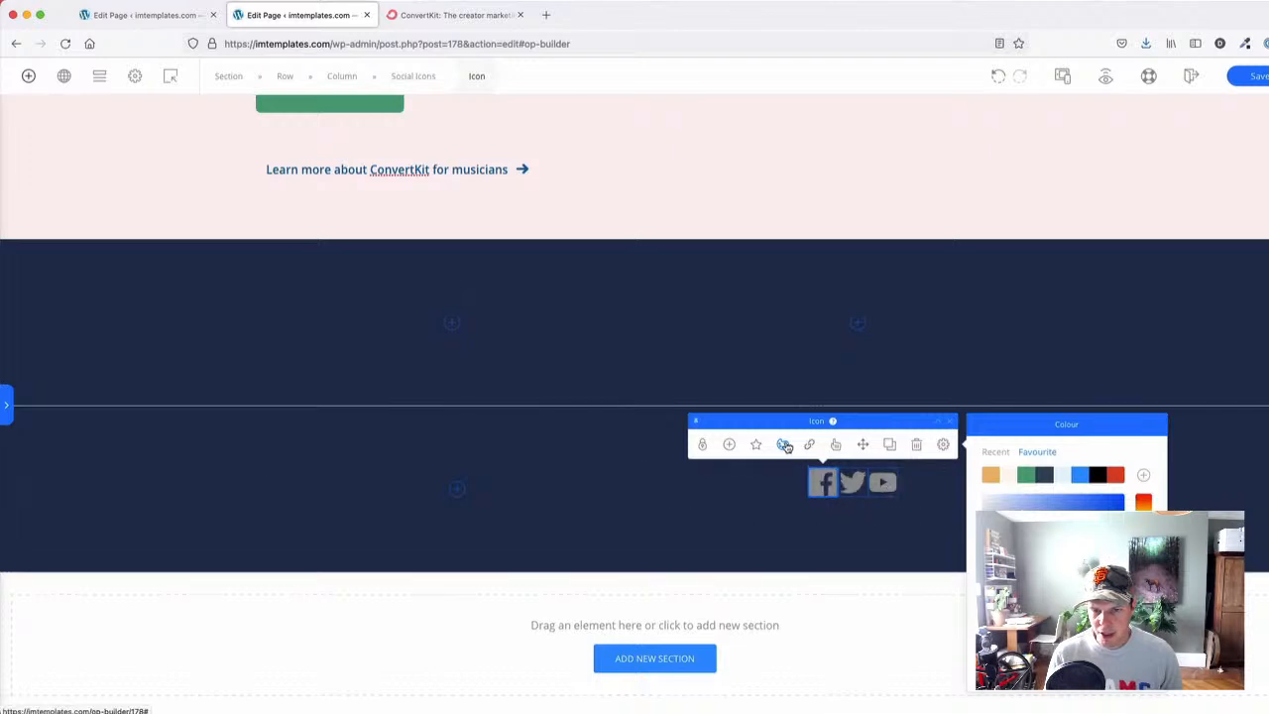
- Reduce the size of the social icons to about 32 px
click(944, 446)
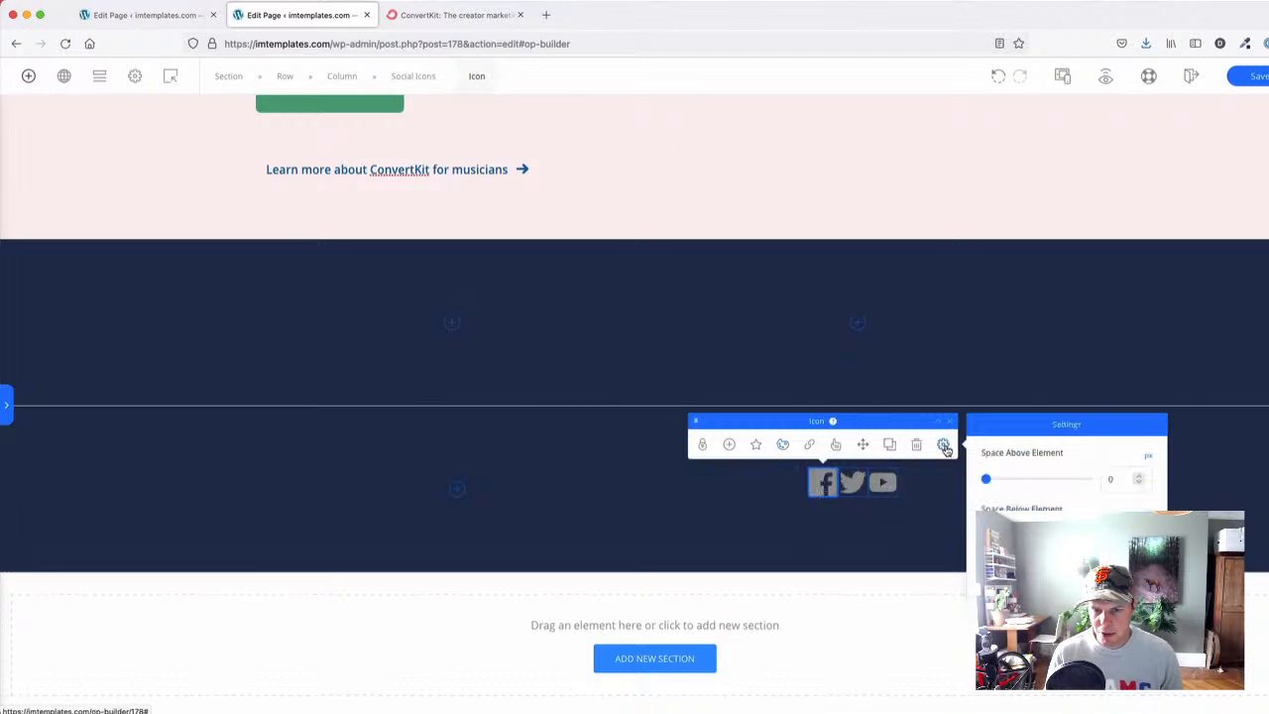
click(757, 445)
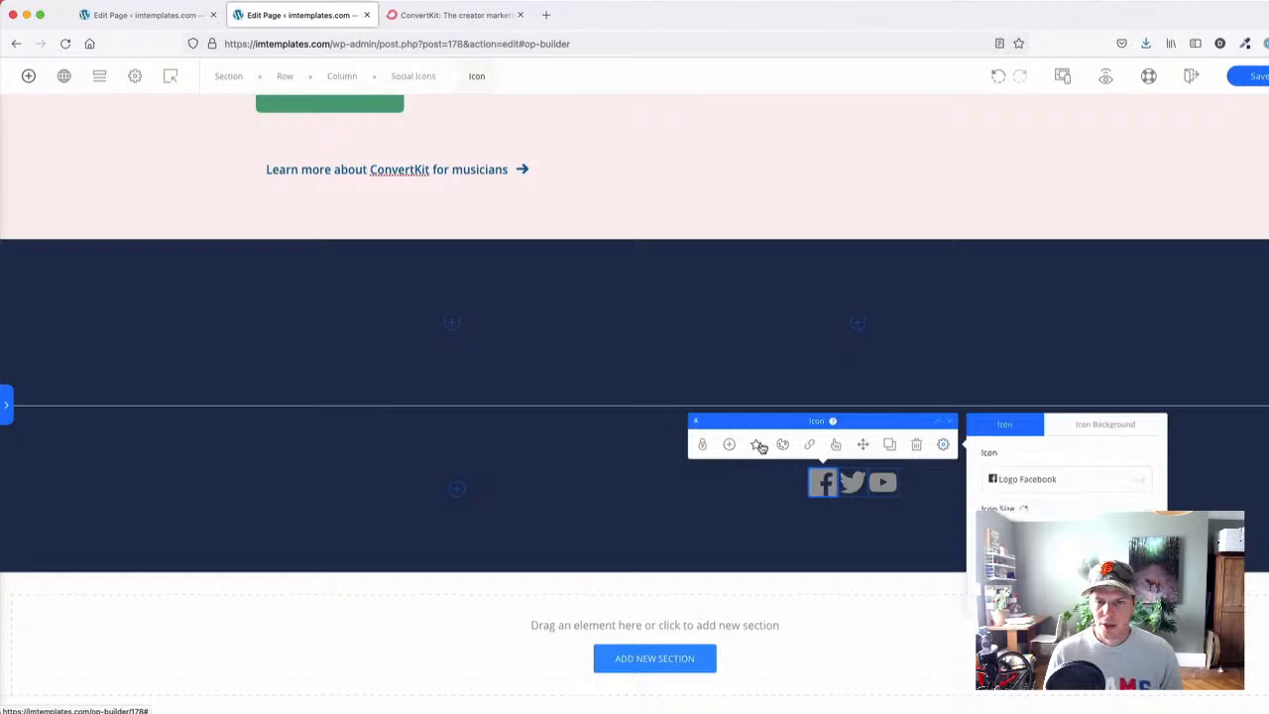
drag(1007, 531, 1001, 530)
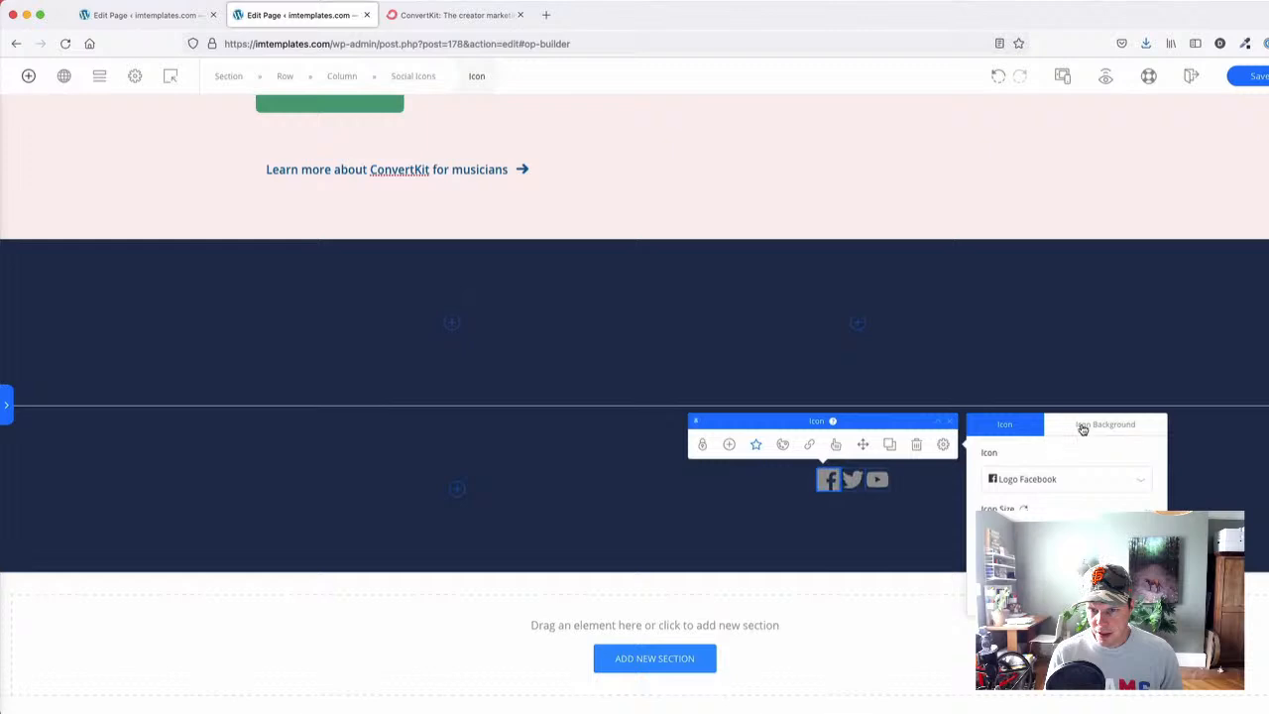
- Set the icon spacing of the whole Social Icons element to 90 px
click(876, 480)
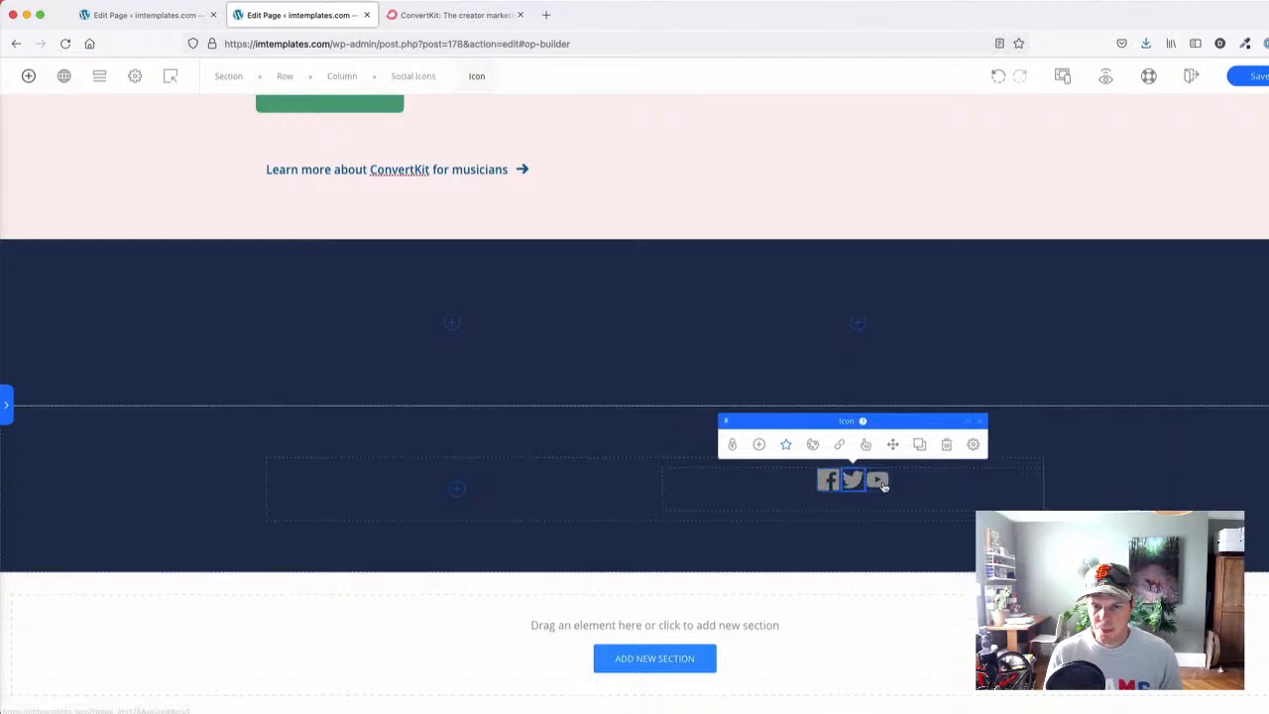
click(413, 76)
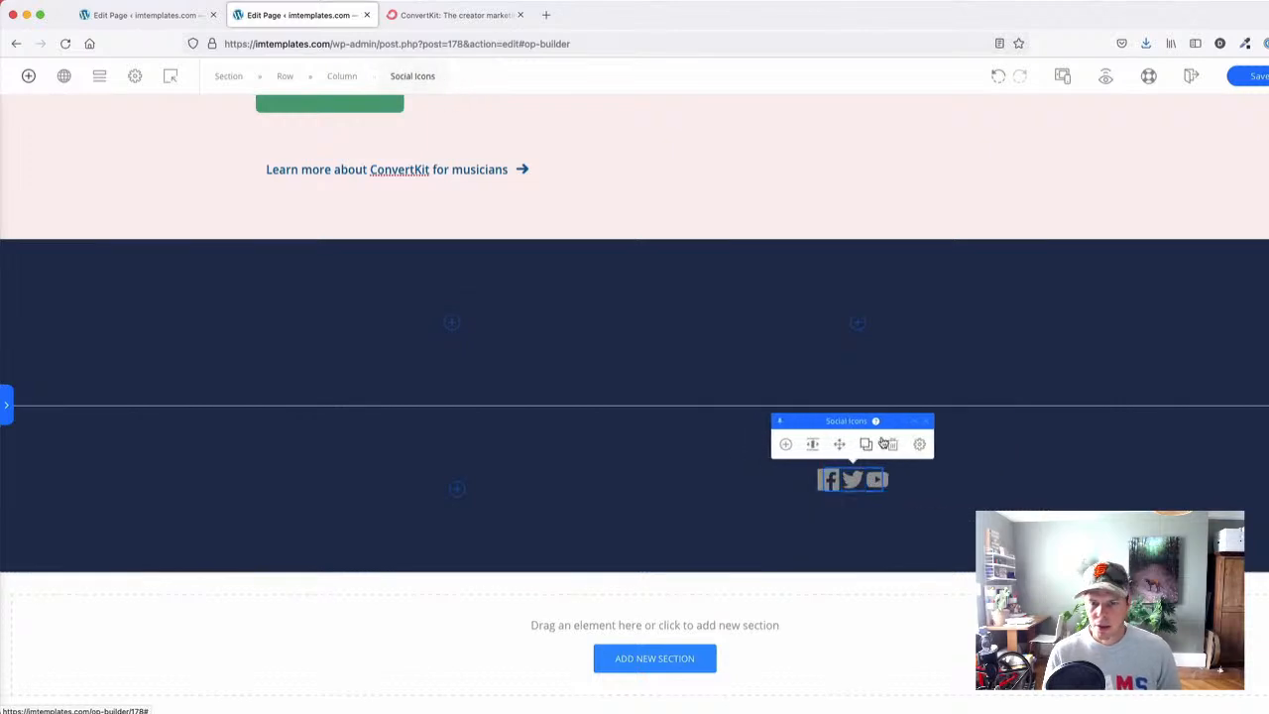
click(919, 445)
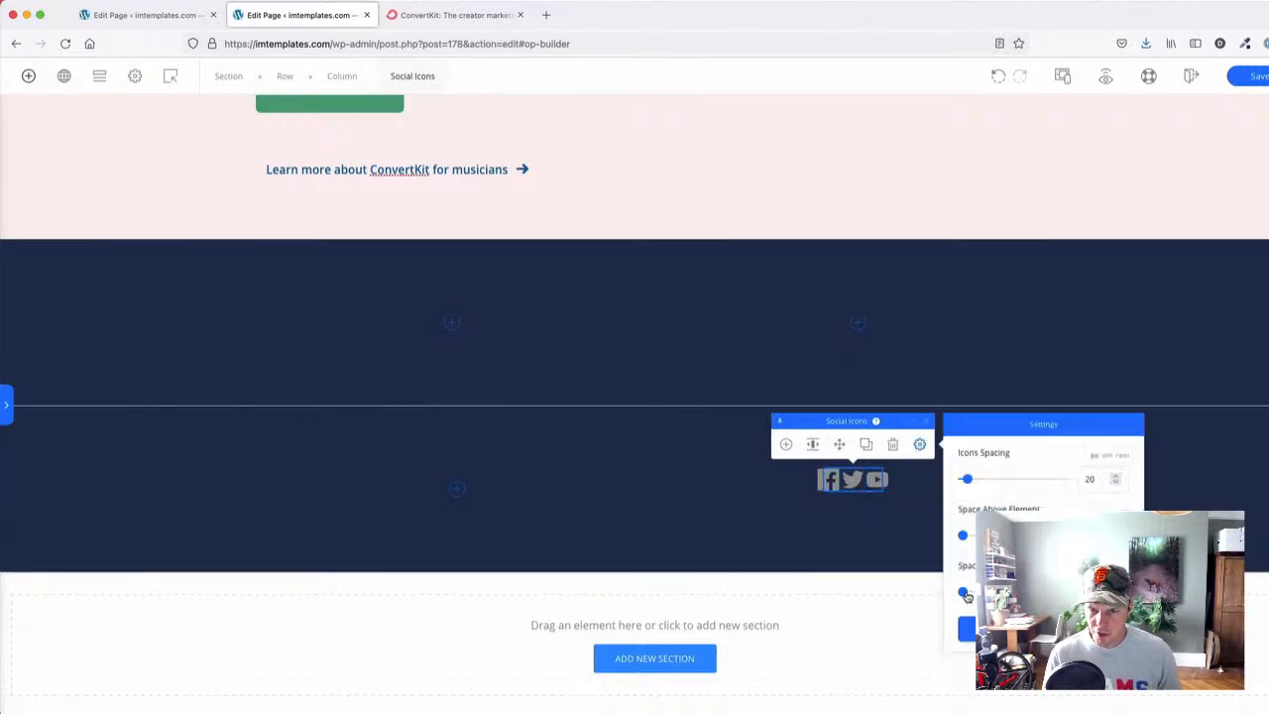
mouse_move(963, 482)
mouse_down()
mouse_move(1011, 480)
mouse_move(987, 486)
mouse_up()
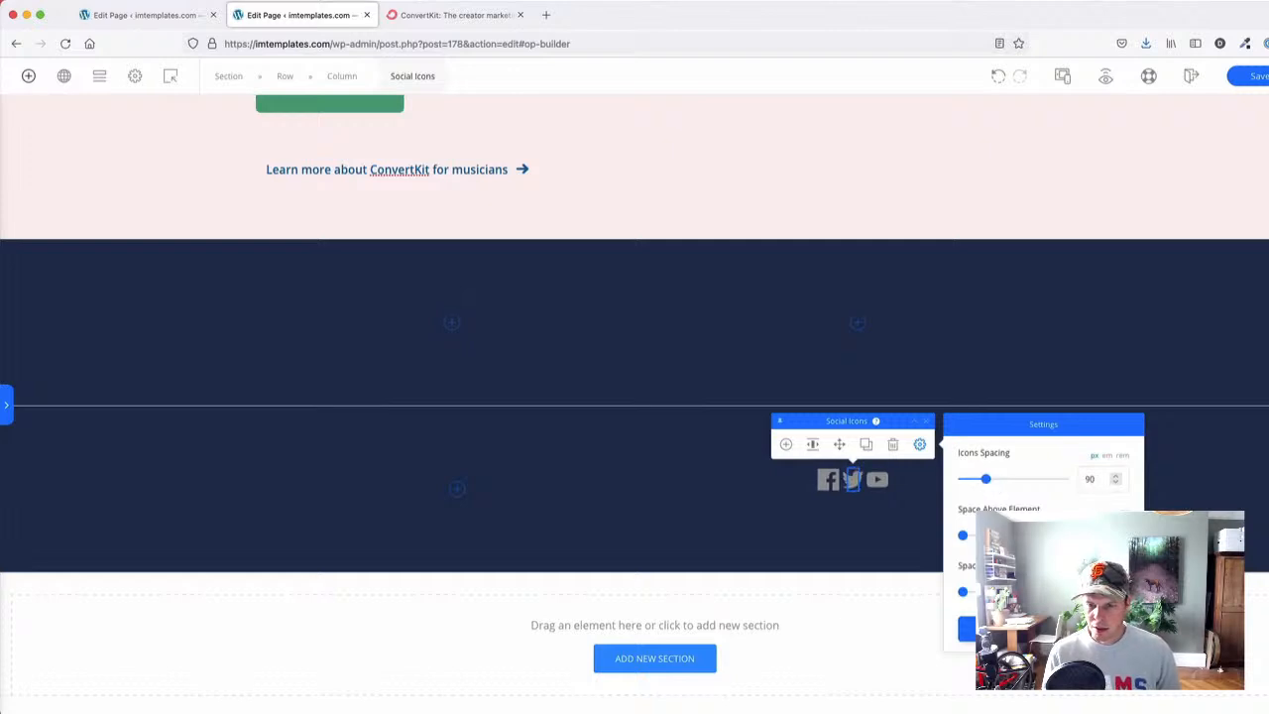
- Vertically centre the content of the column holding the social icons
click(718, 476)
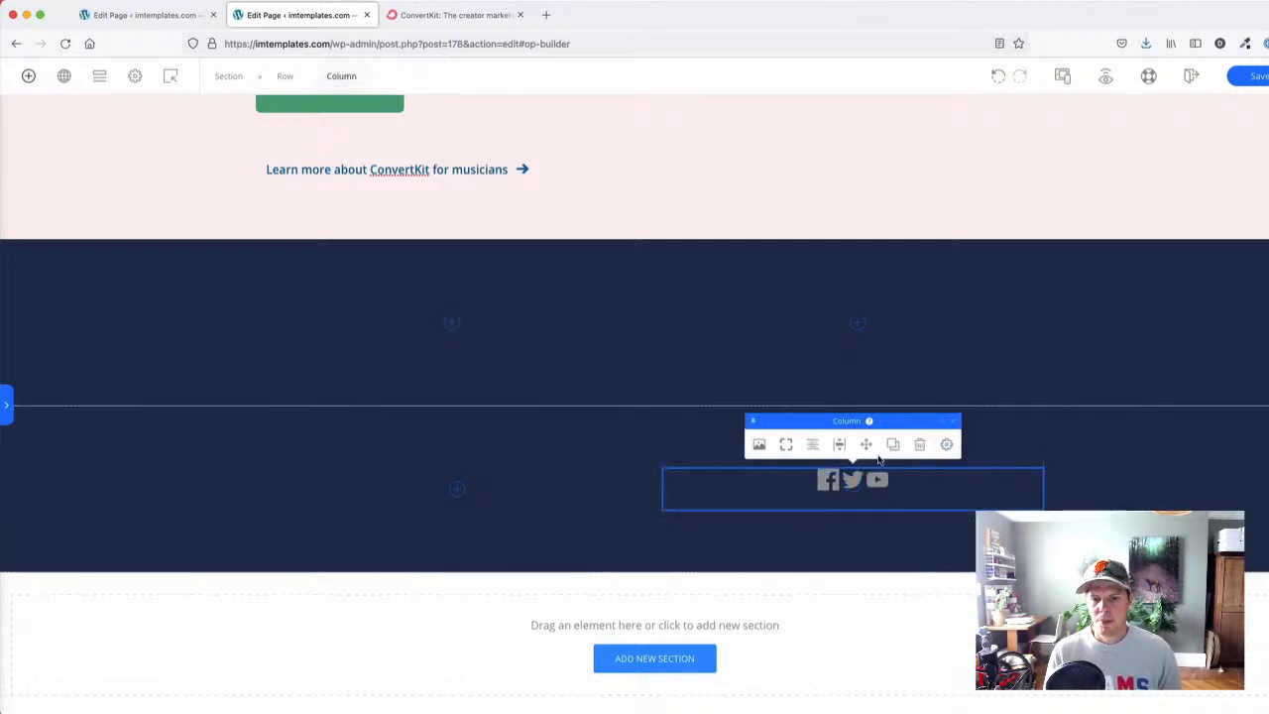
click(839, 444)
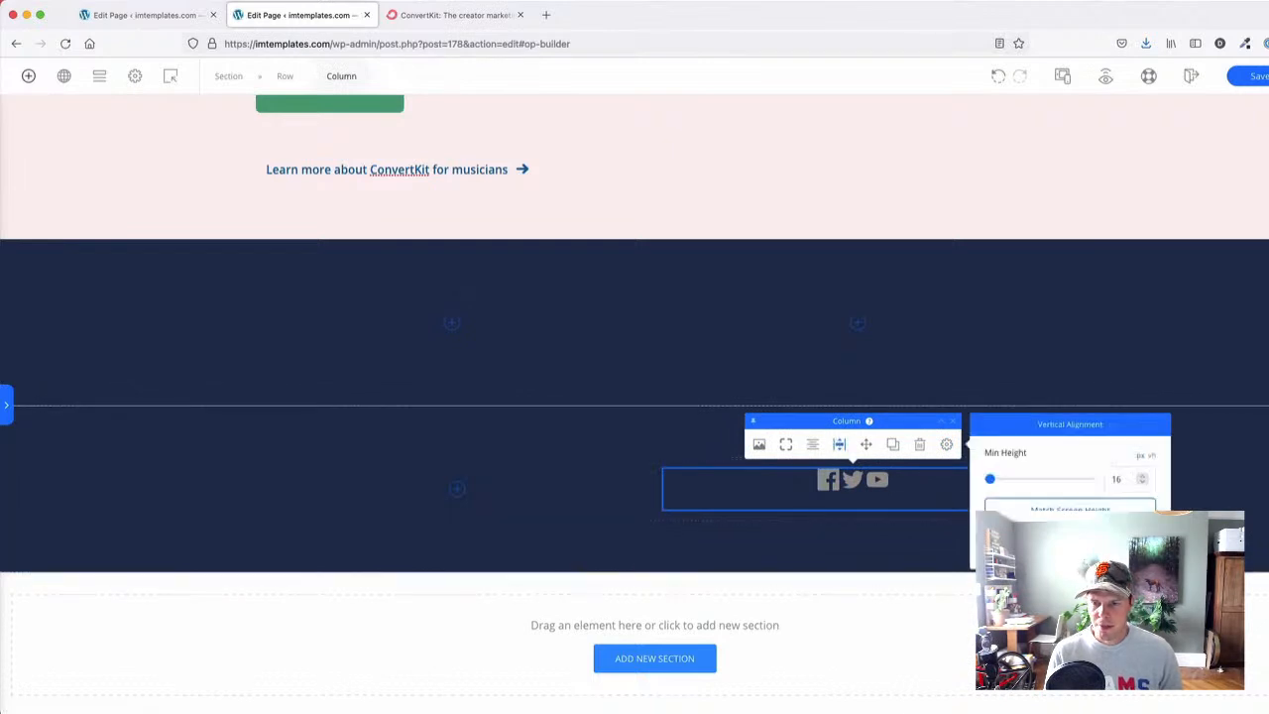
click(1070, 545)
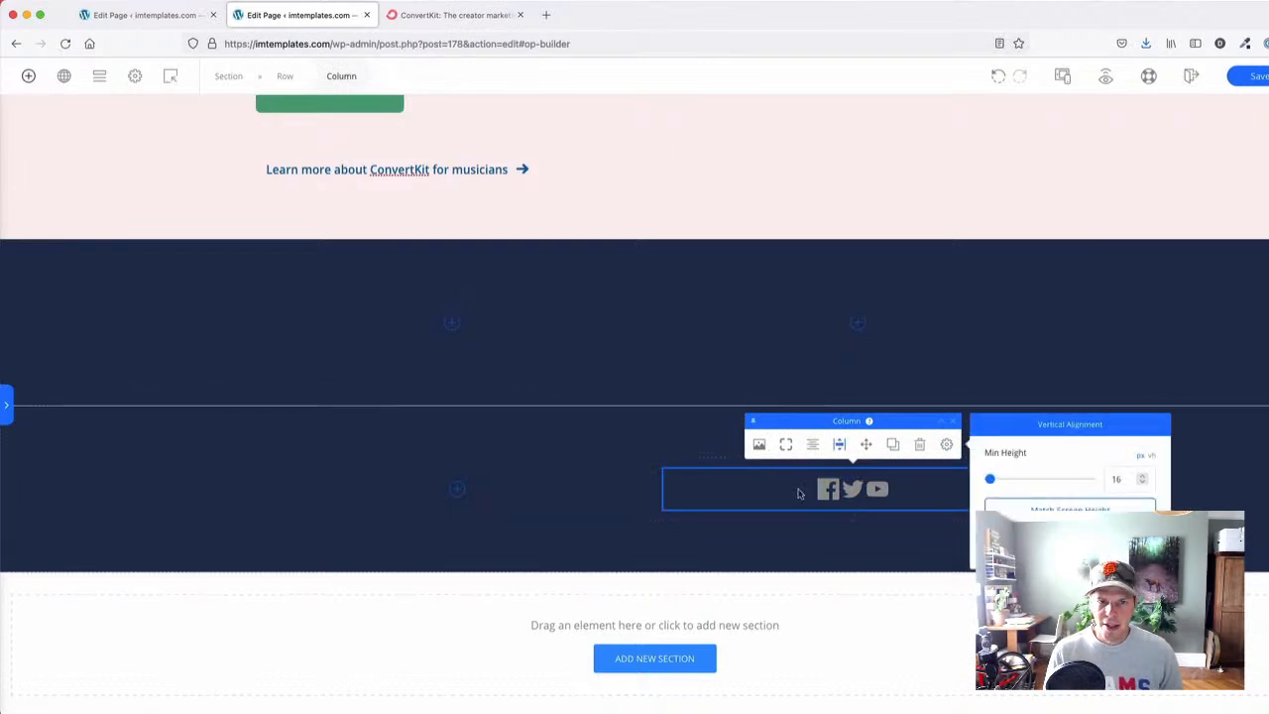
click(836, 446)
- Align the Social Icons element to the right end of its column
click(854, 489)
click(418, 78)
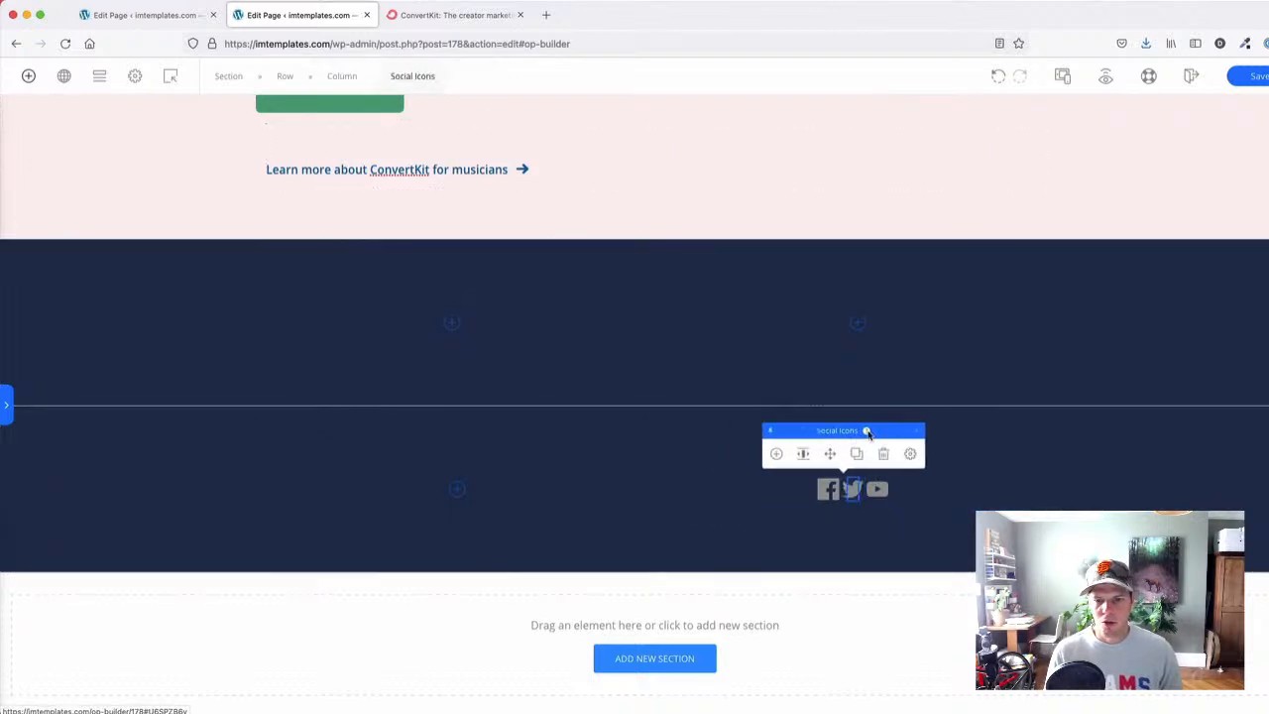
click(803, 453)
click(1119, 463)
click(290, 544)
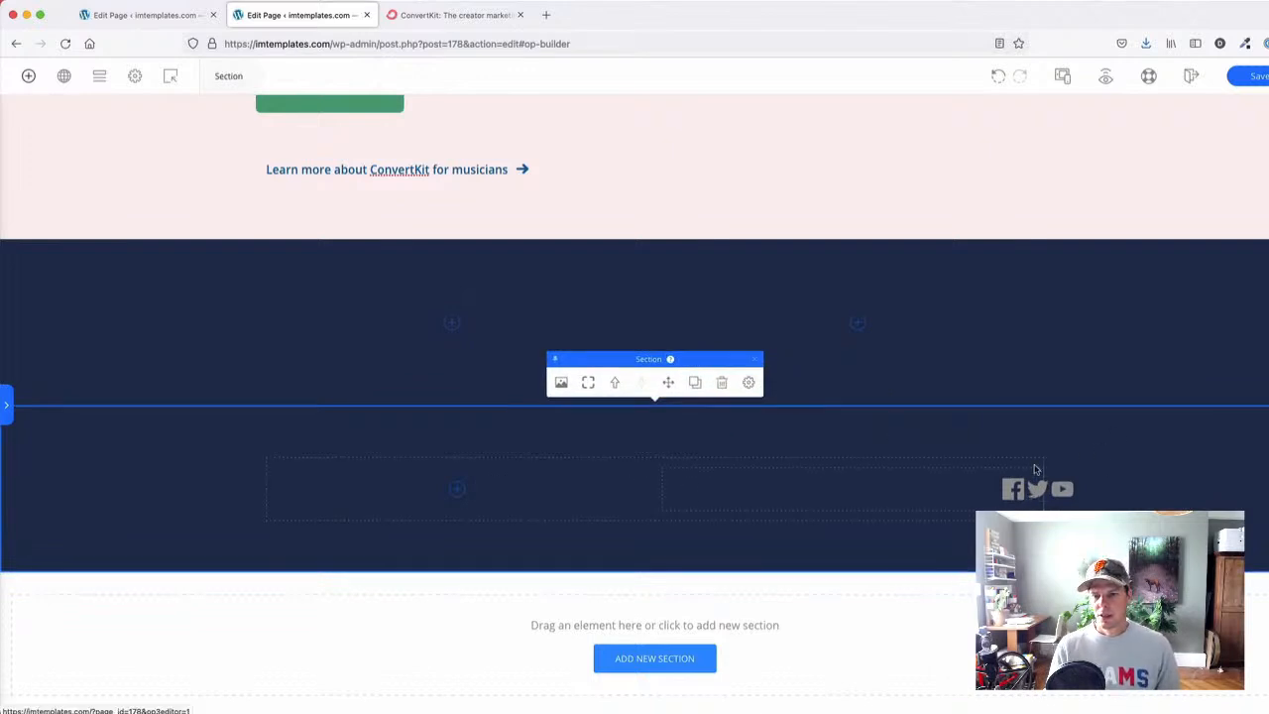
- Add a fourth icon to the Social Icons element in the lower navy section
click(1031, 473)
click(1036, 487)
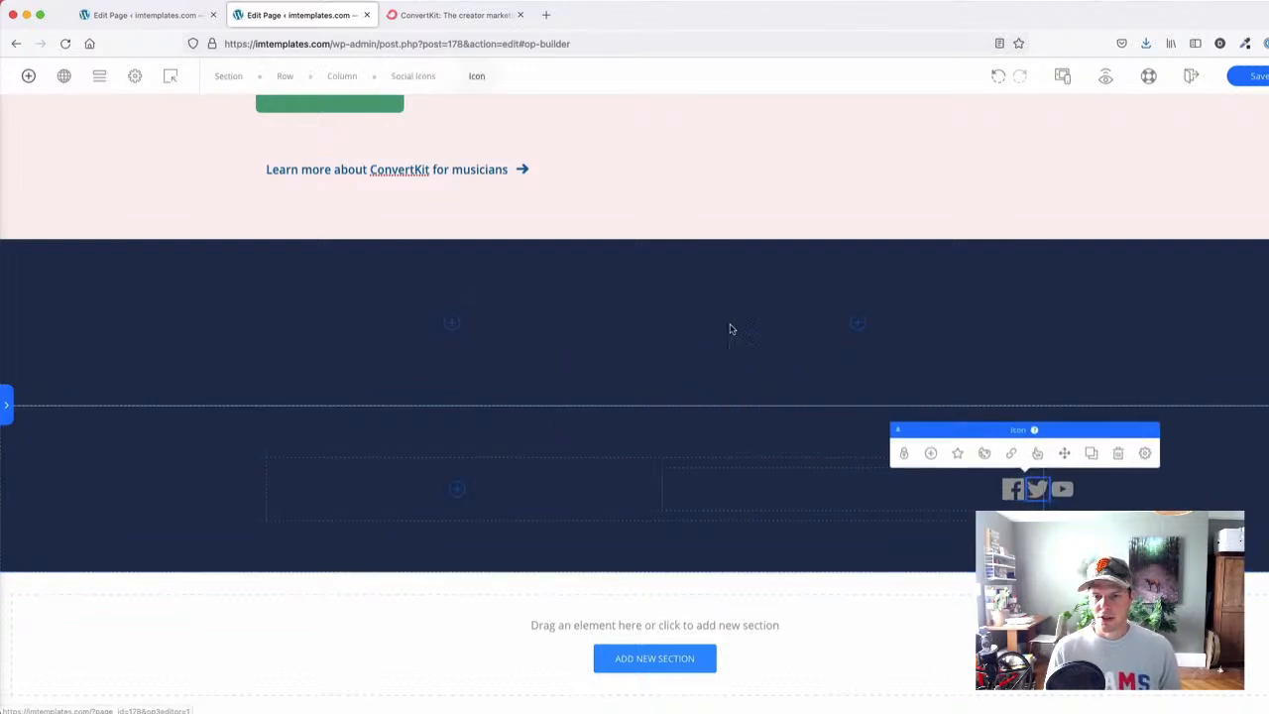
click(1013, 491)
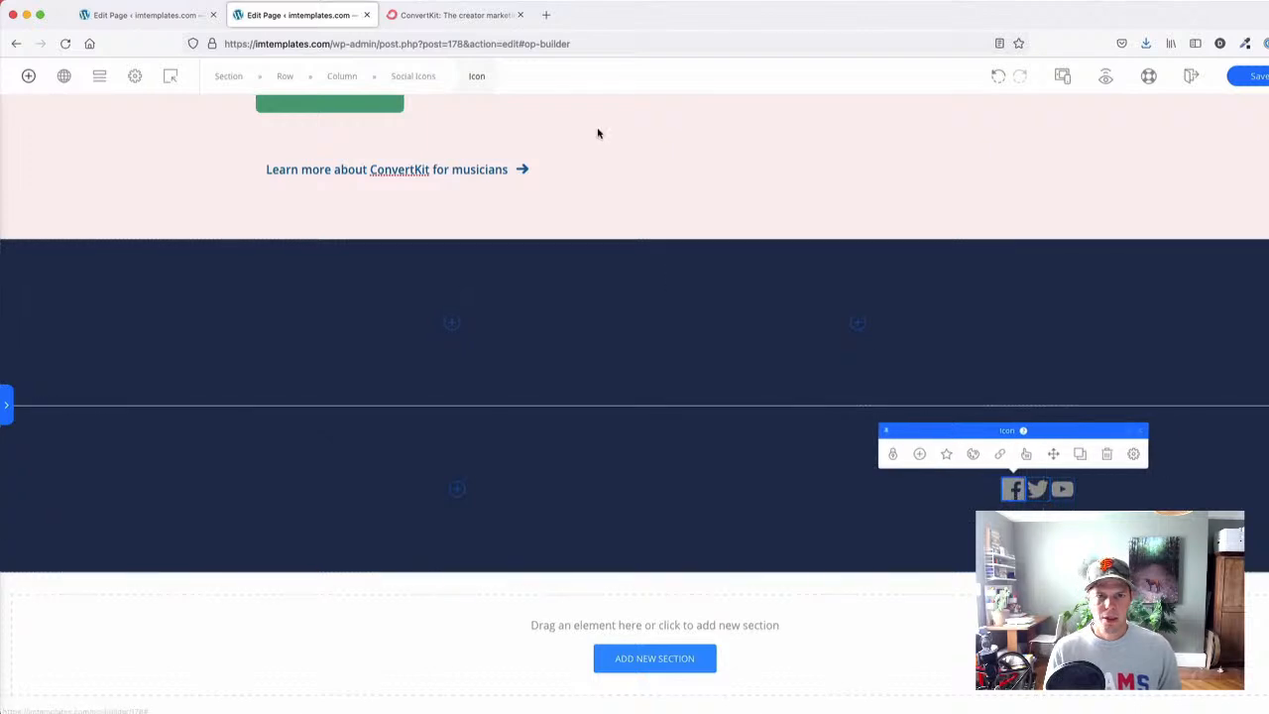
click(405, 76)
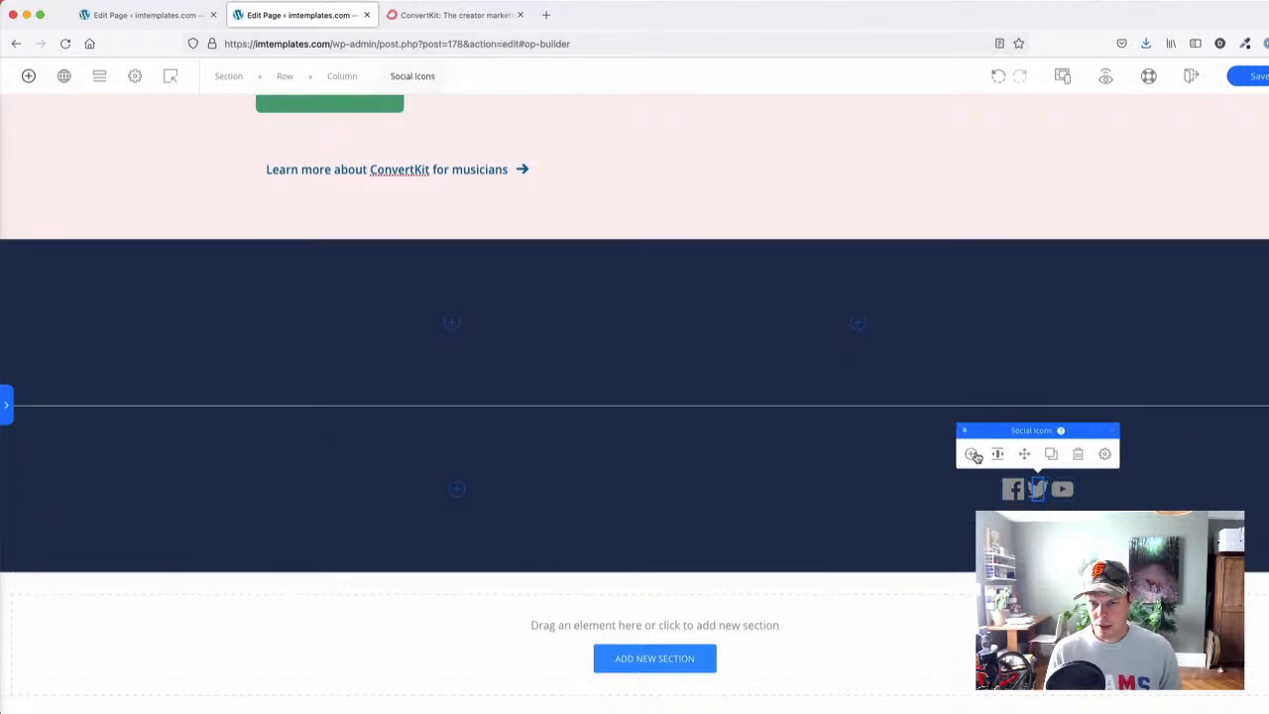
click(998, 455)
click(1000, 457)
click(1000, 457)
click(1000, 457)
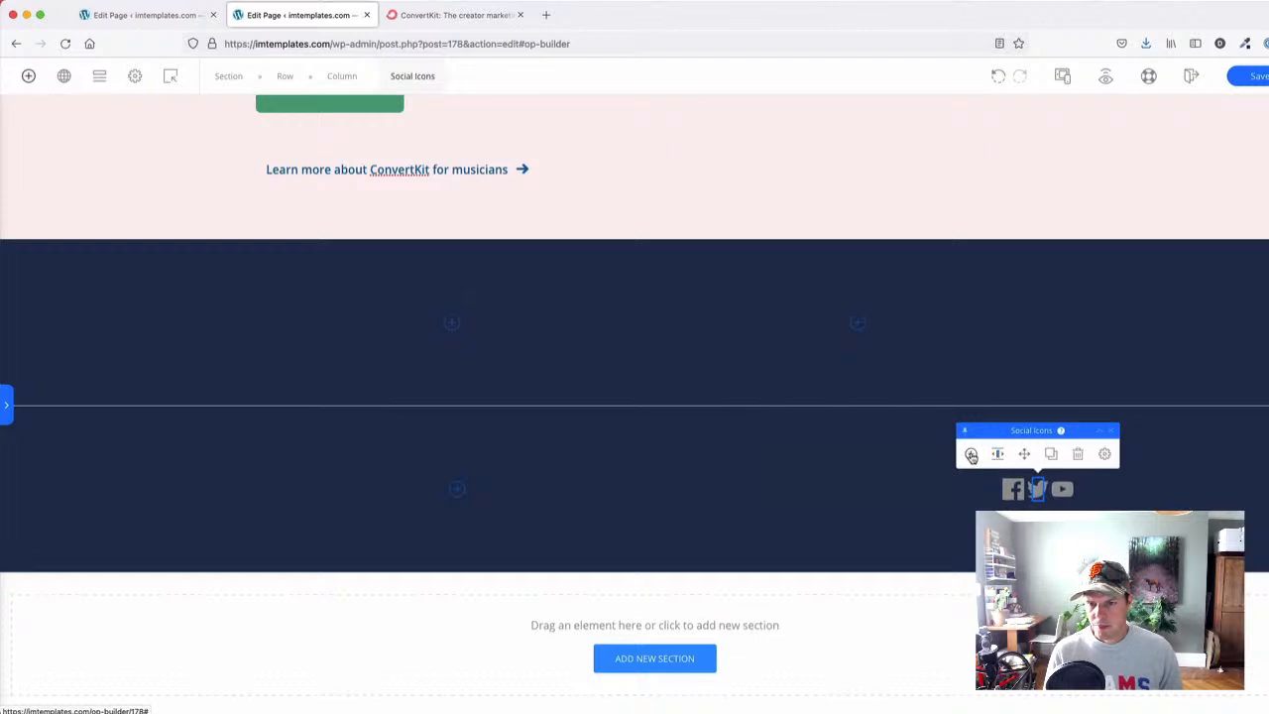
click(971, 457)
- Set the social icons' padding to 7 px and their icon size to 21 px
click(989, 489)
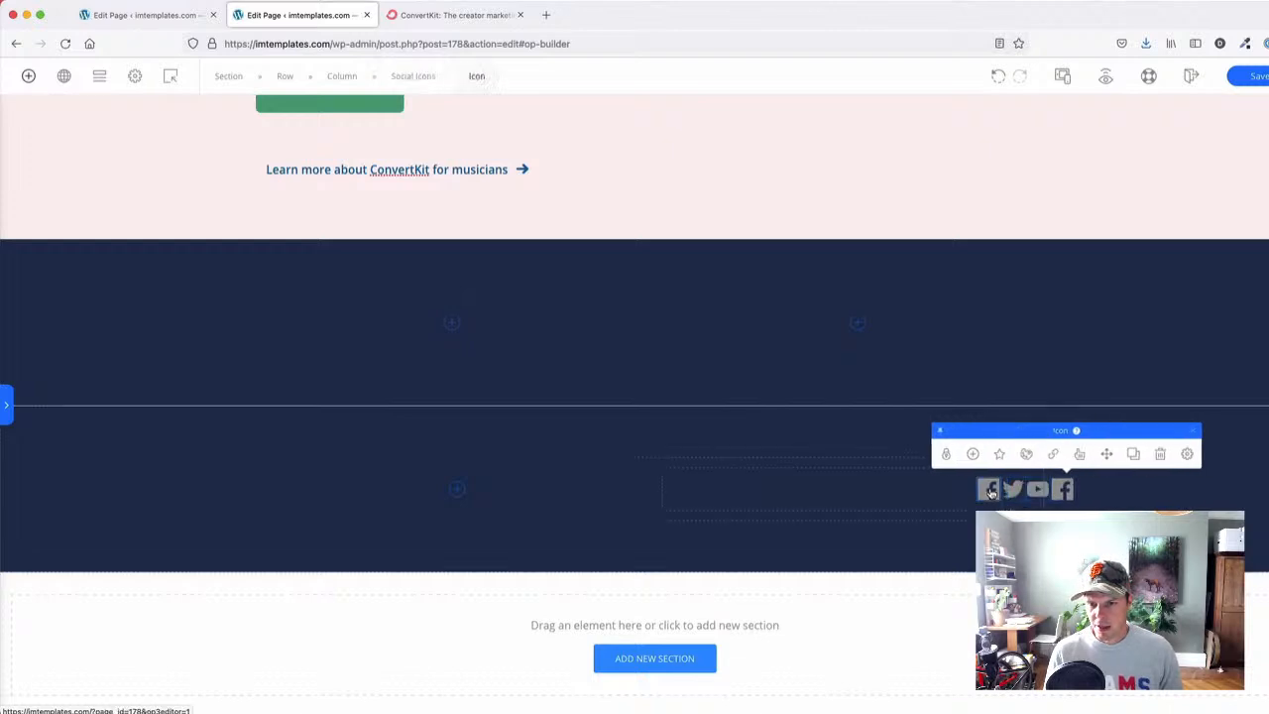
click(918, 456)
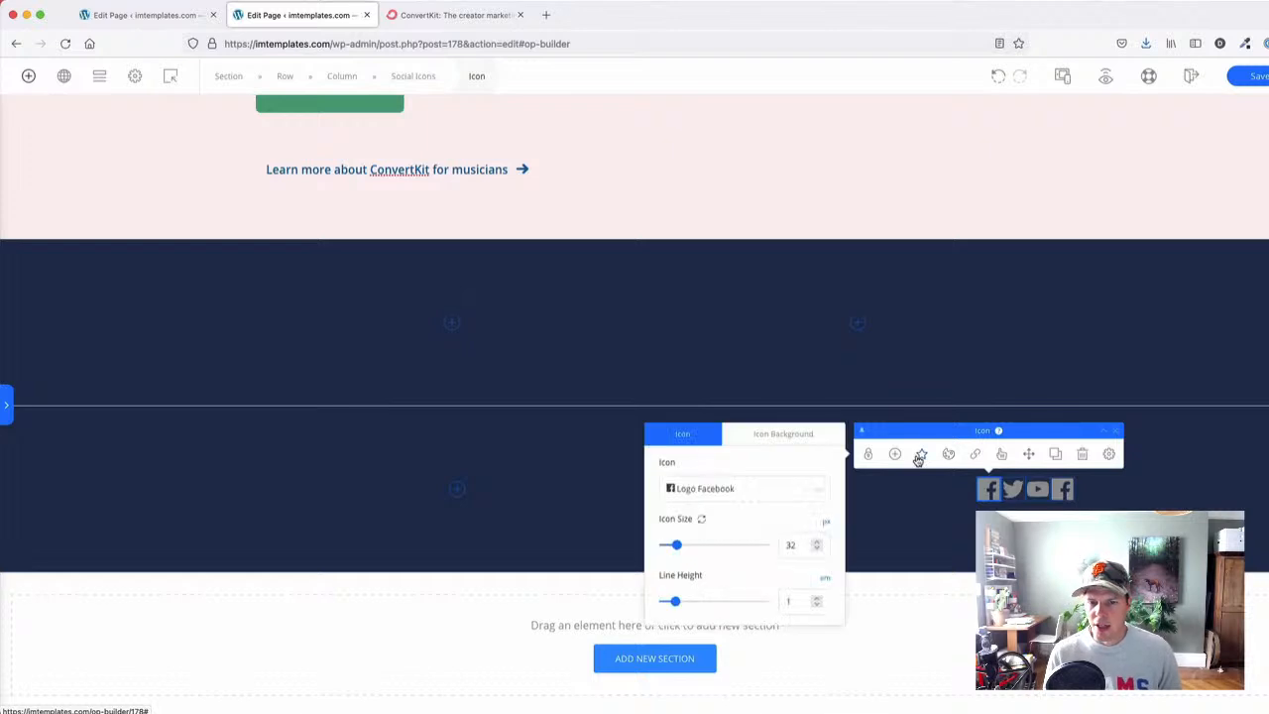
click(788, 435)
click(709, 439)
click(742, 436)
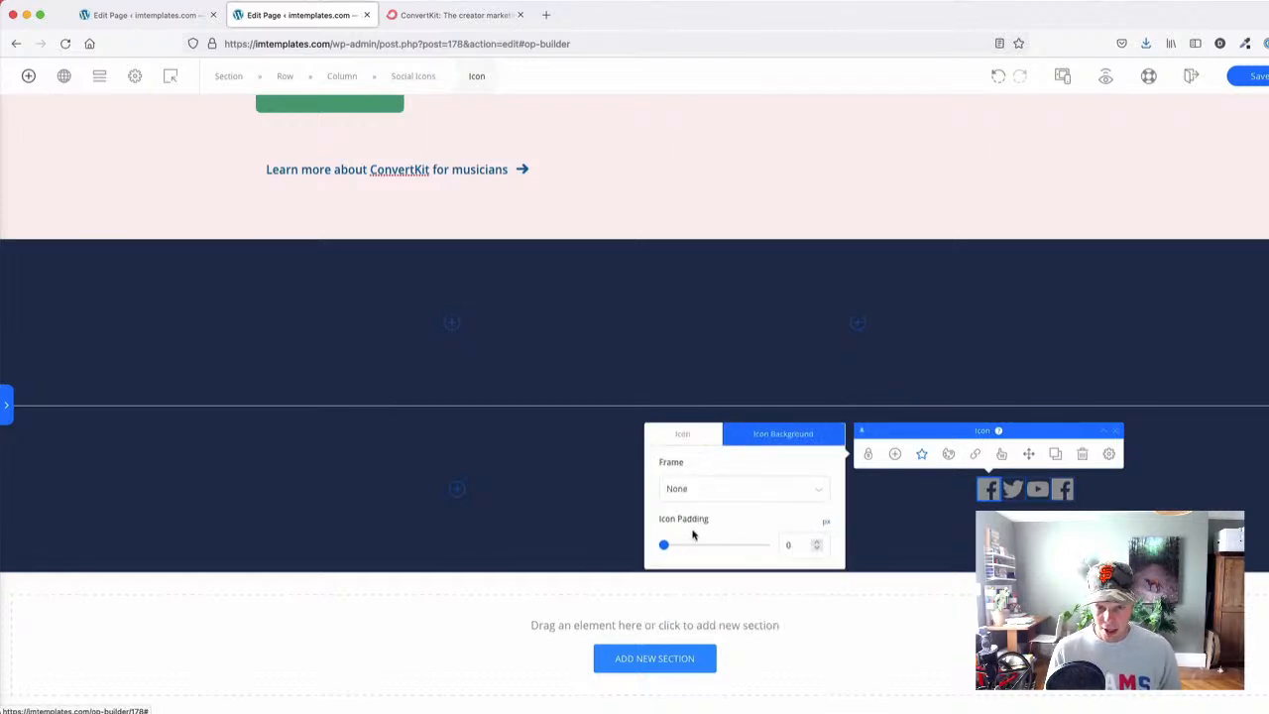
drag(664, 544, 671, 547)
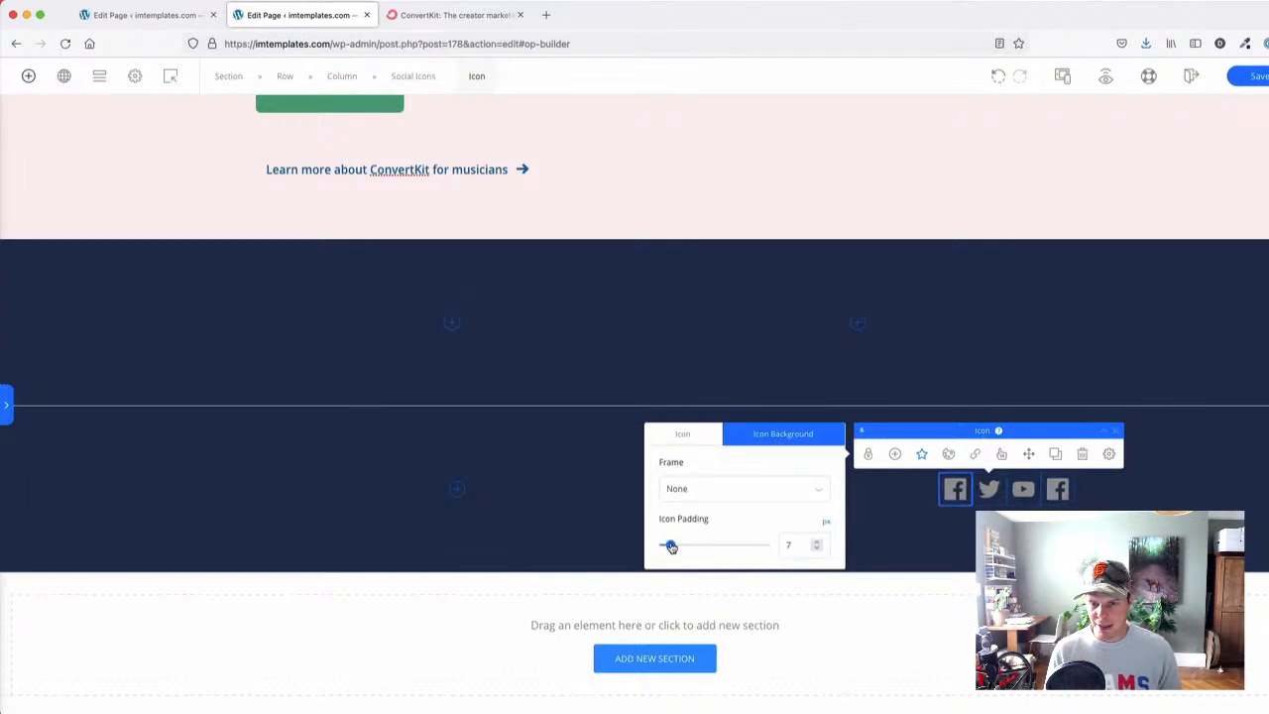
click(682, 444)
drag(642, 541, 637, 541)
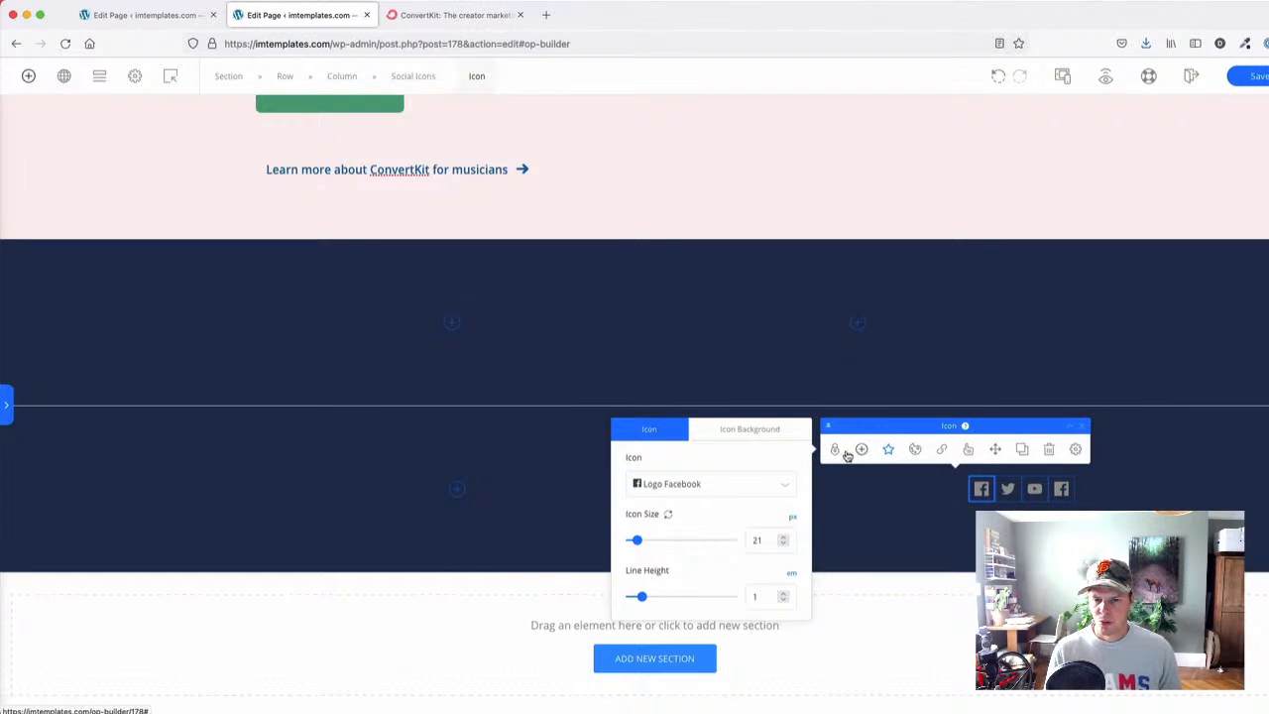
- Review the first Facebook icon's size, line height, element spacing and background padding settings
click(981, 490)
click(914, 453)
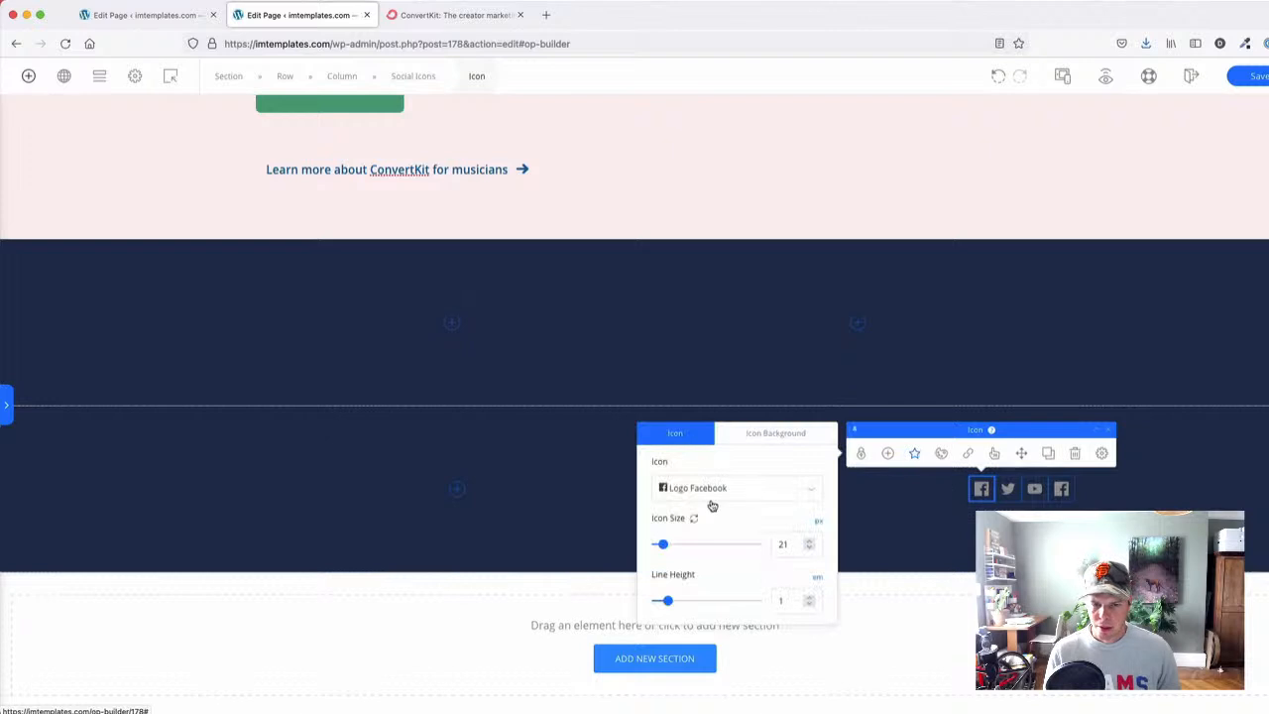
click(1101, 453)
drag(664, 547, 641, 548)
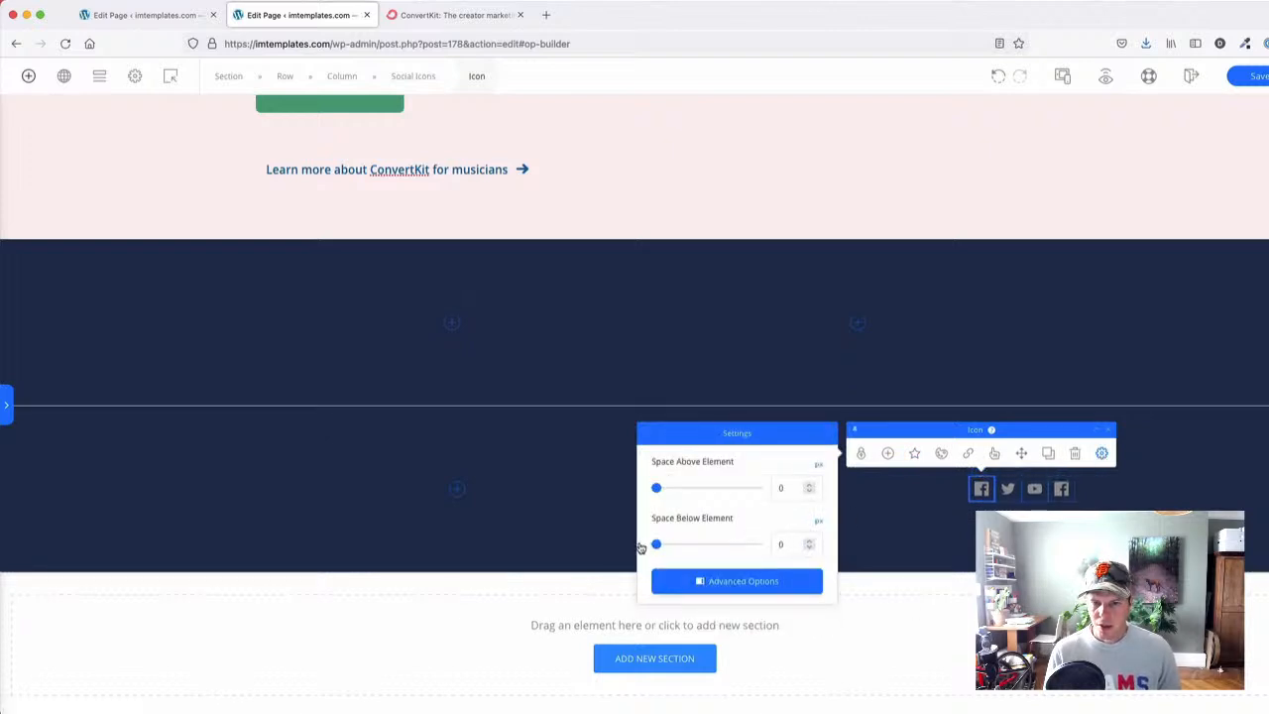
click(917, 454)
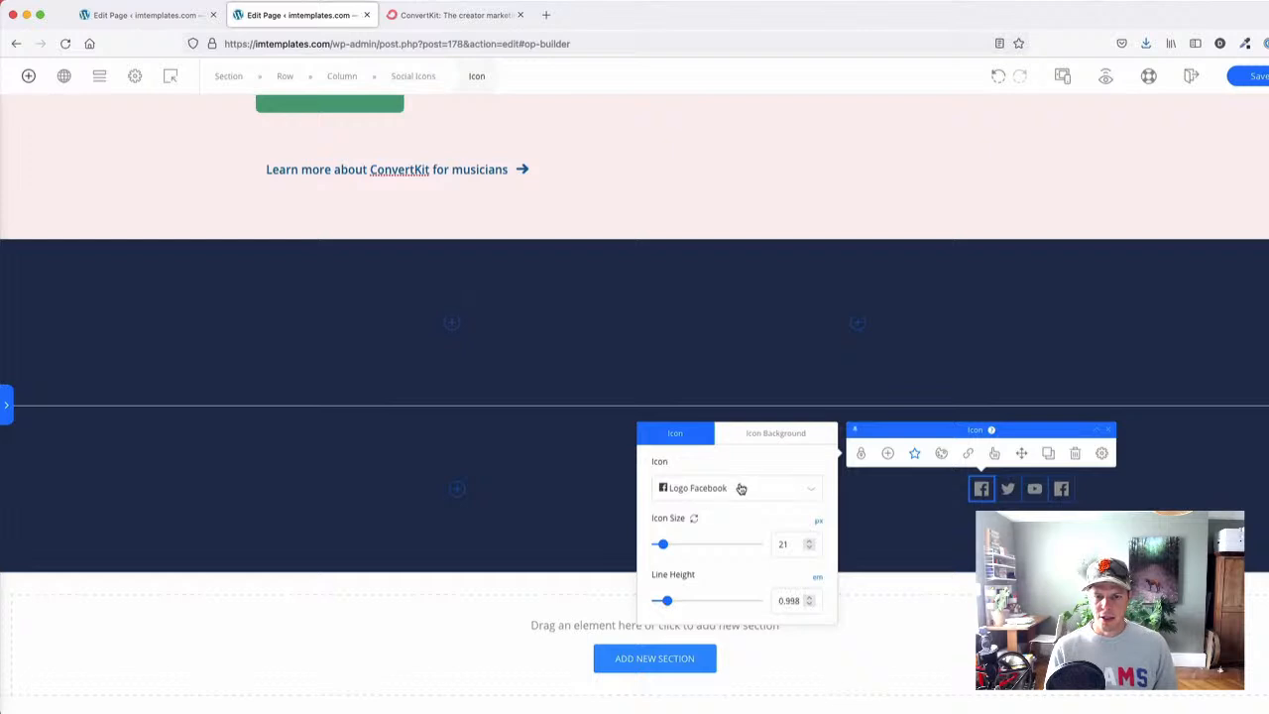
click(759, 436)
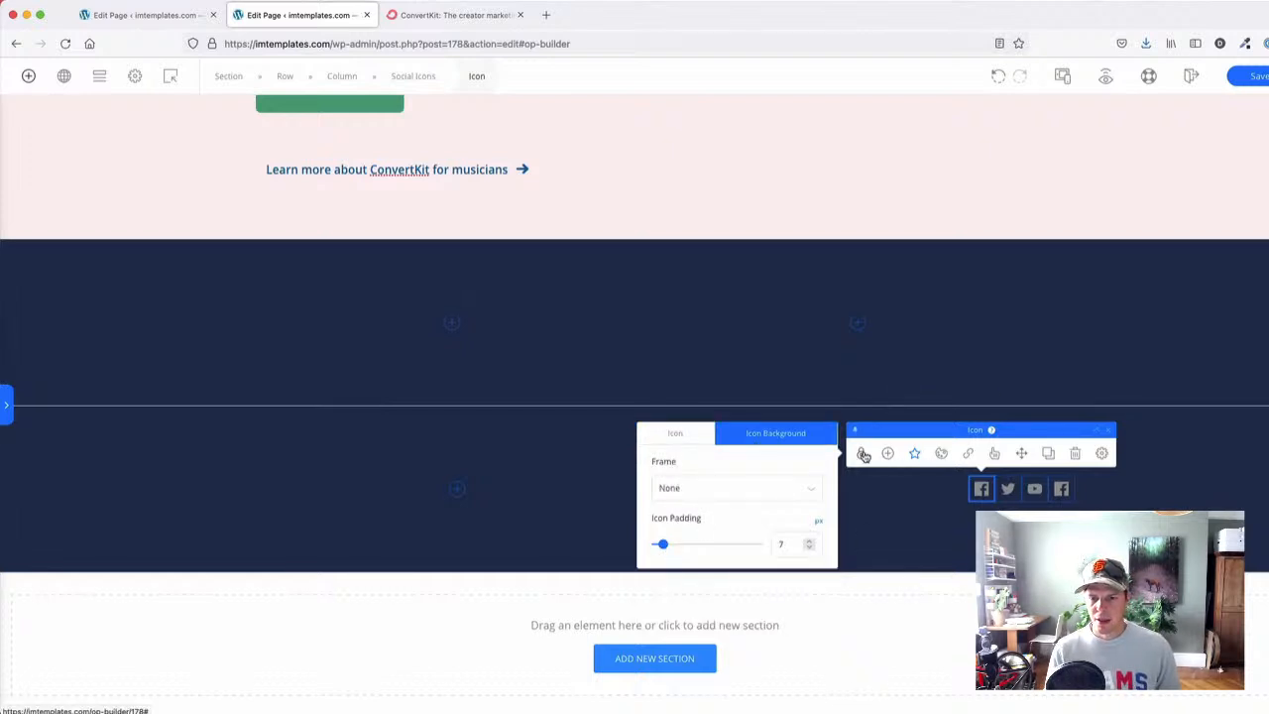
click(982, 491)
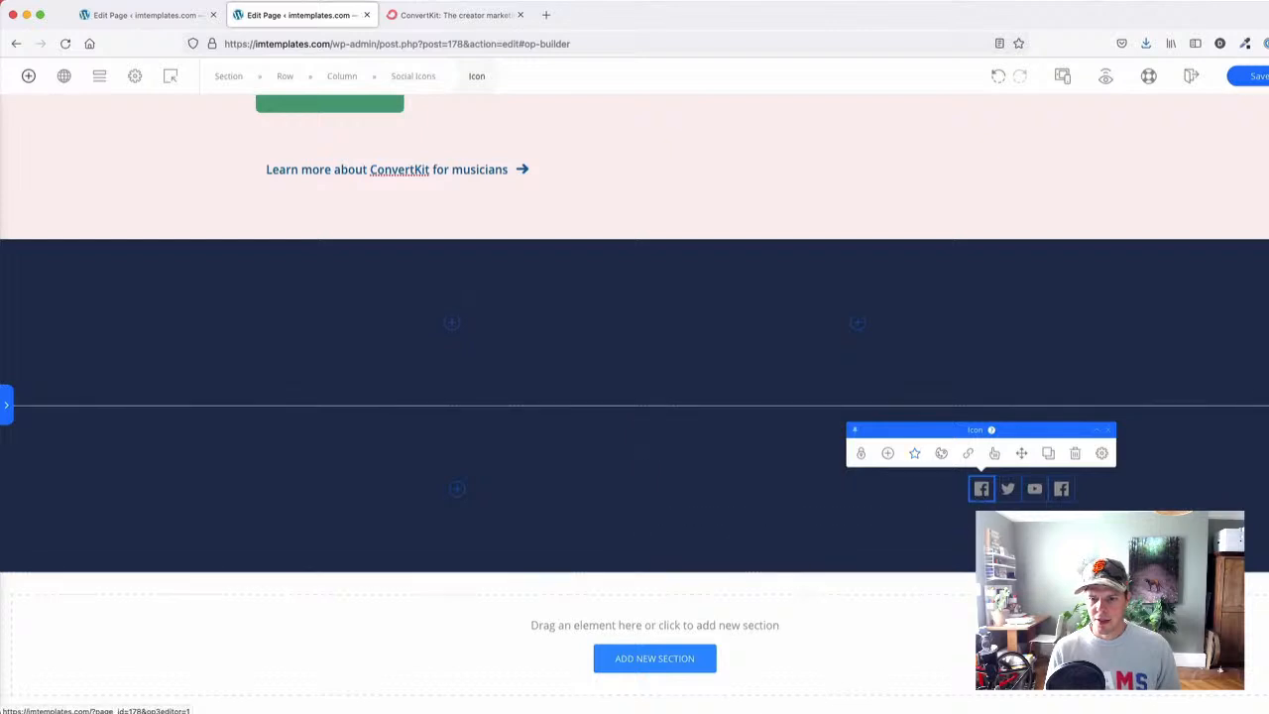
- Set the icon spacing of the Social Icons element to 0 and keep the element aligned right
click(1128, 502)
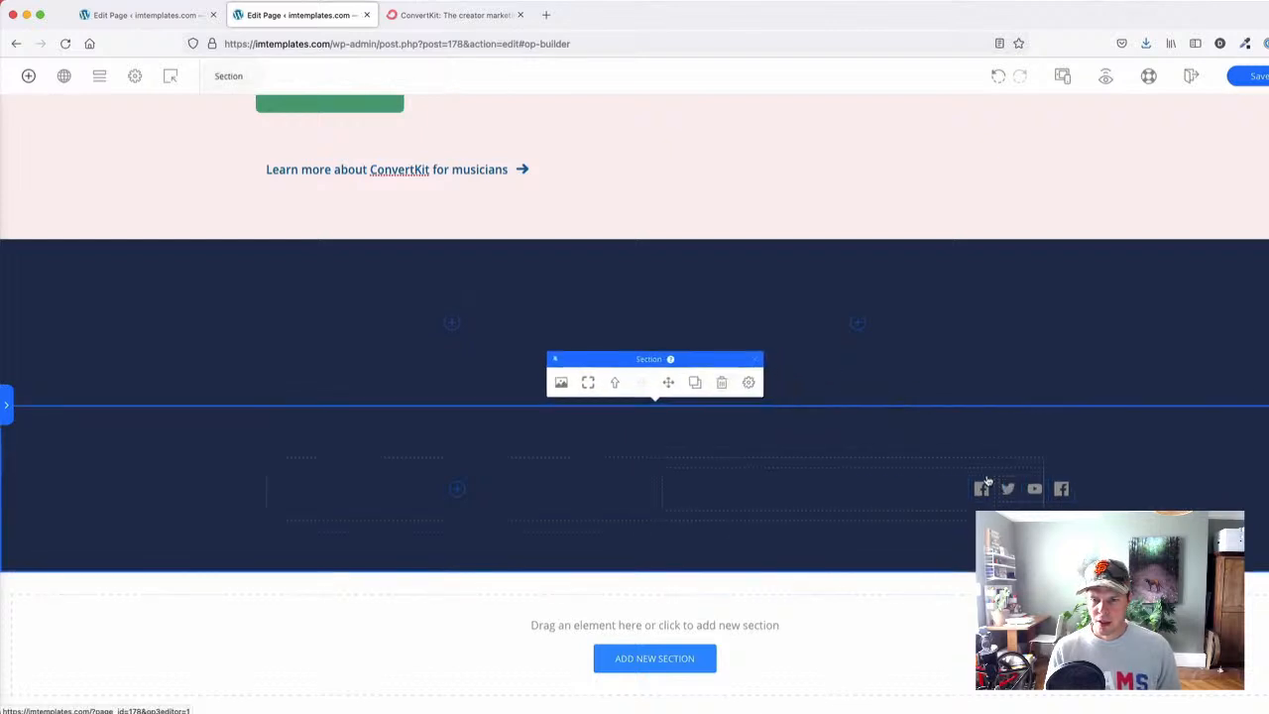
click(987, 482)
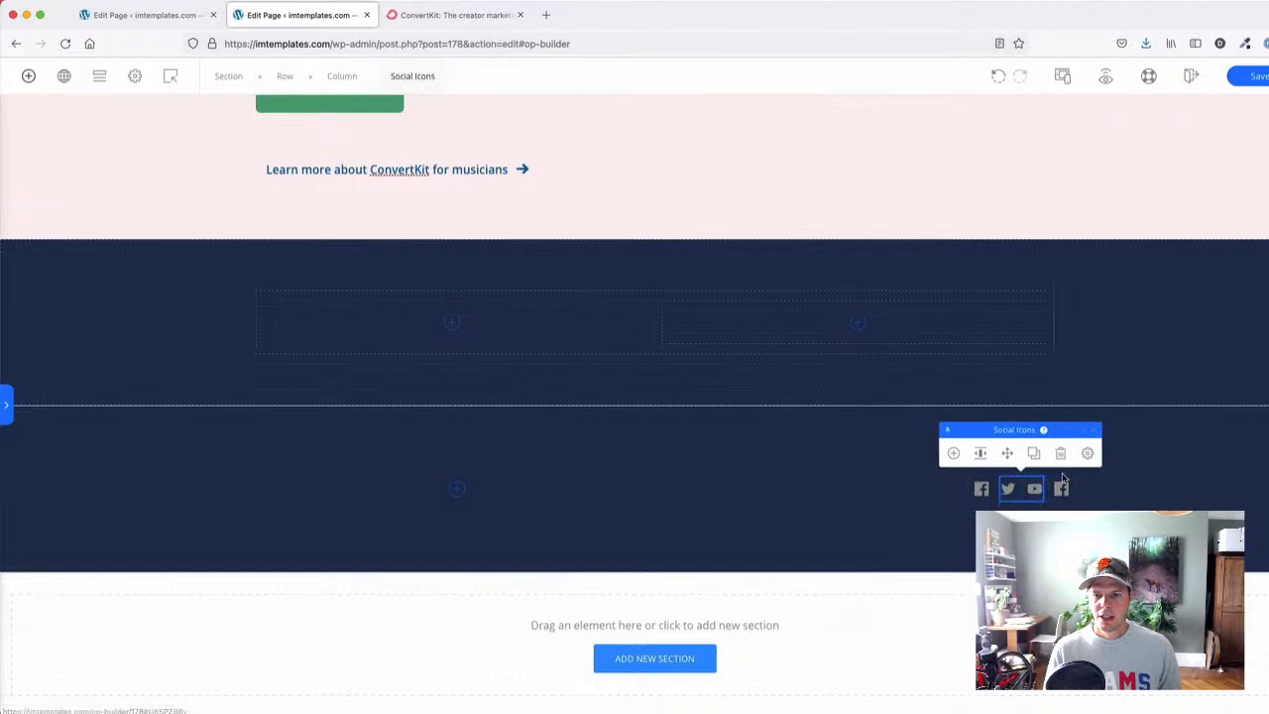
click(1089, 454)
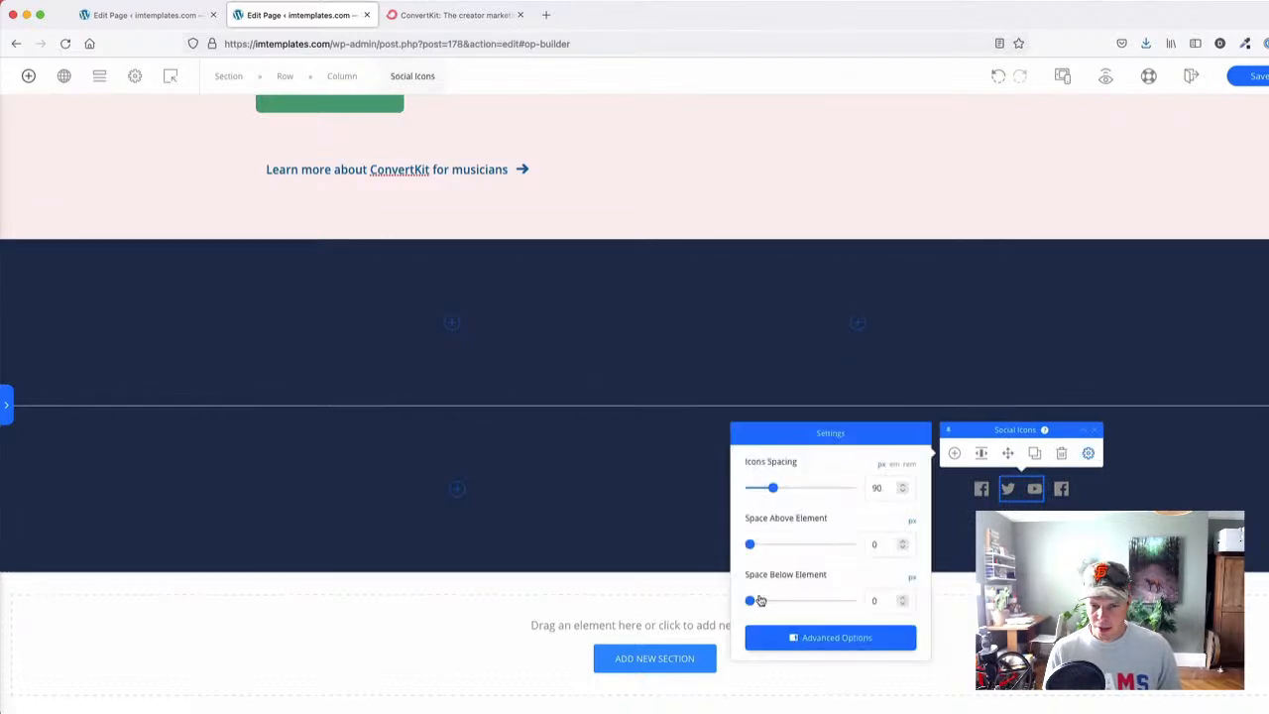
drag(773, 488, 749, 490)
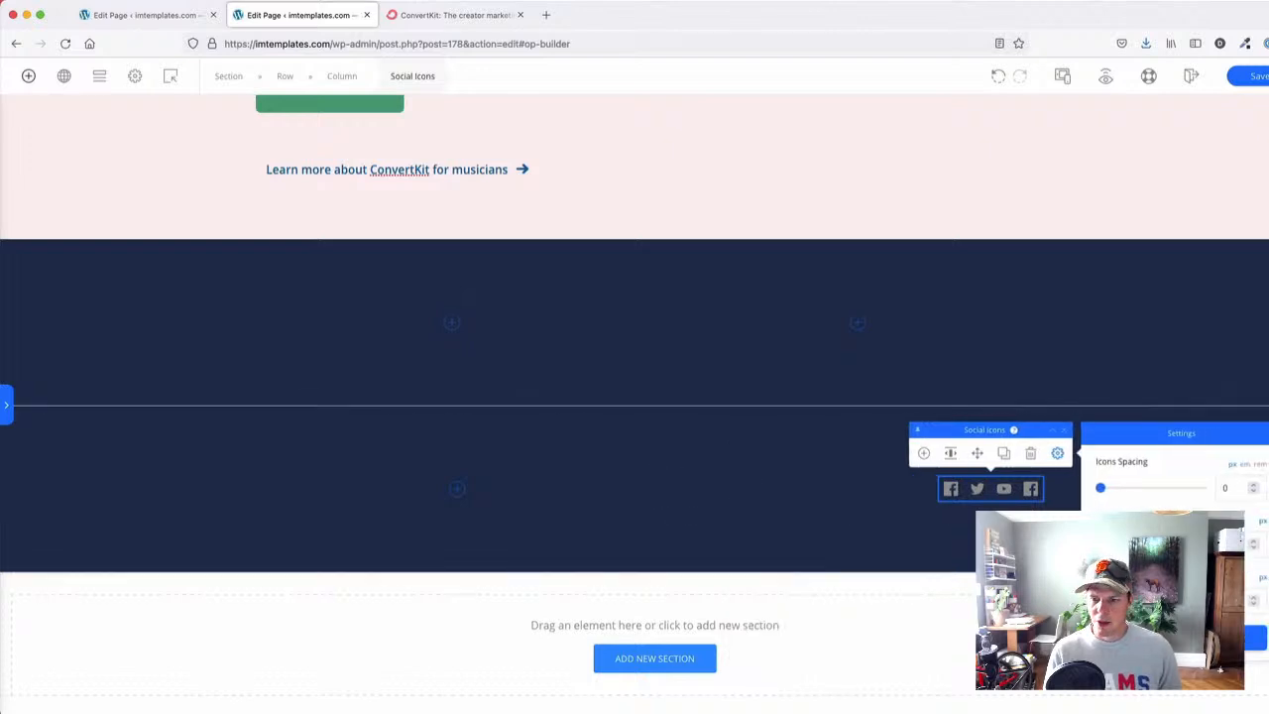
click(952, 453)
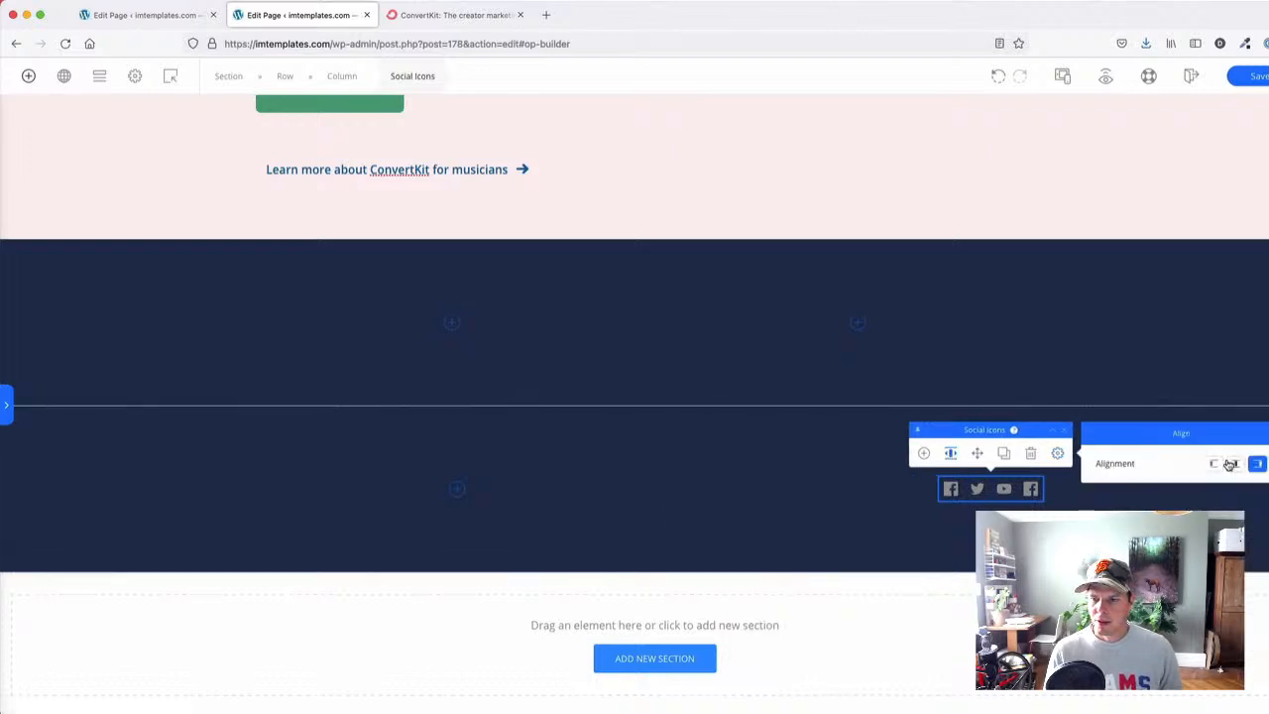
click(1234, 466)
click(1124, 461)
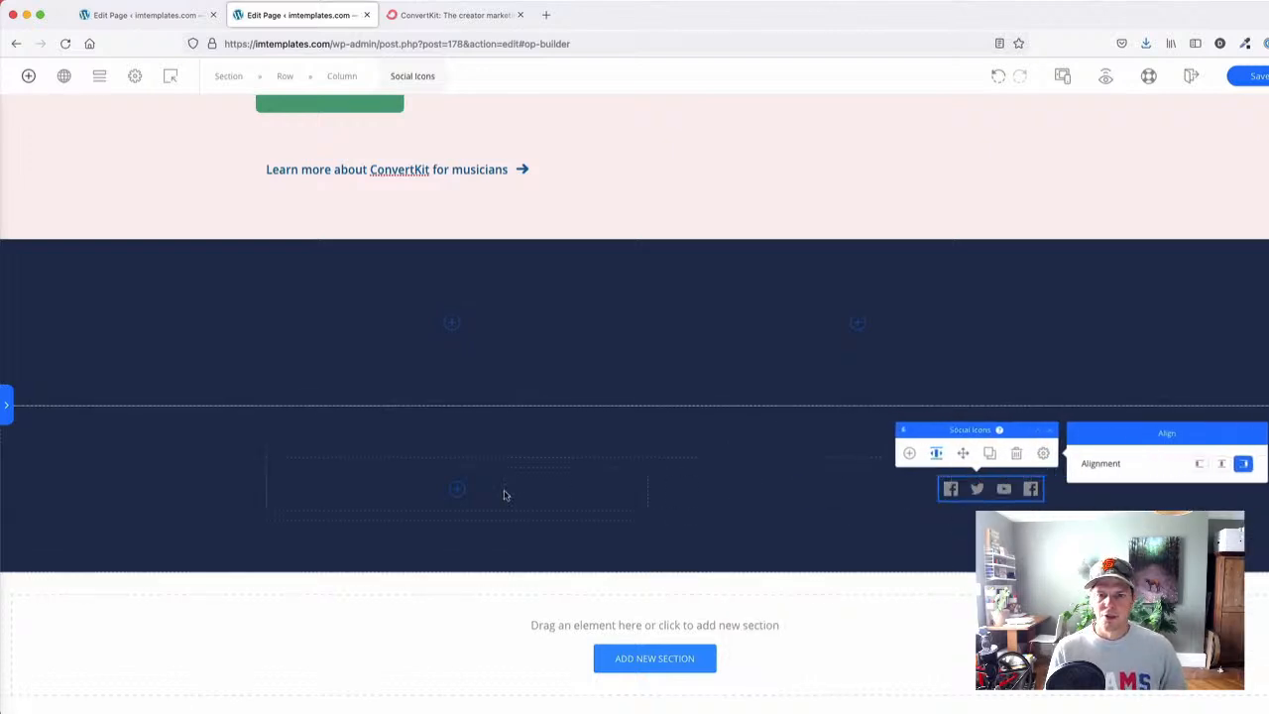
- Duplicate the header's ConvertKit logo element and move the copy into the left column of the lower navy section
click(210, 486)
scroll(323, 144, up, 20)
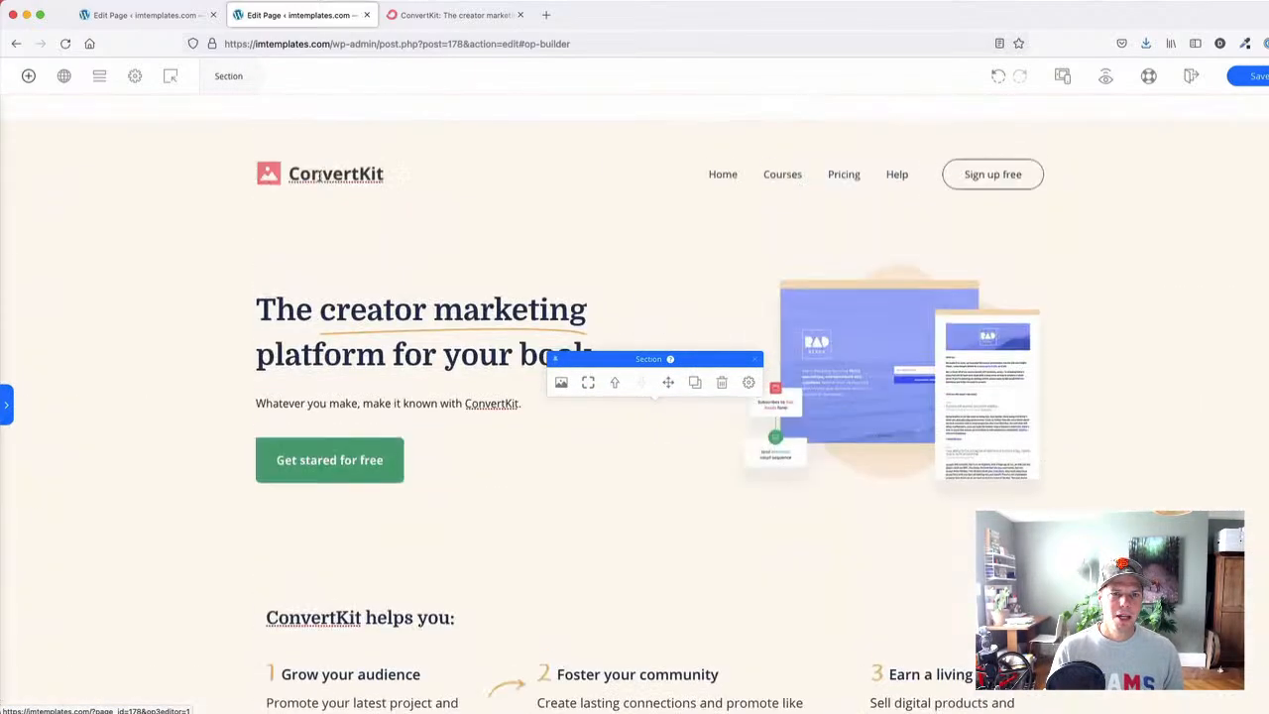
click(300, 153)
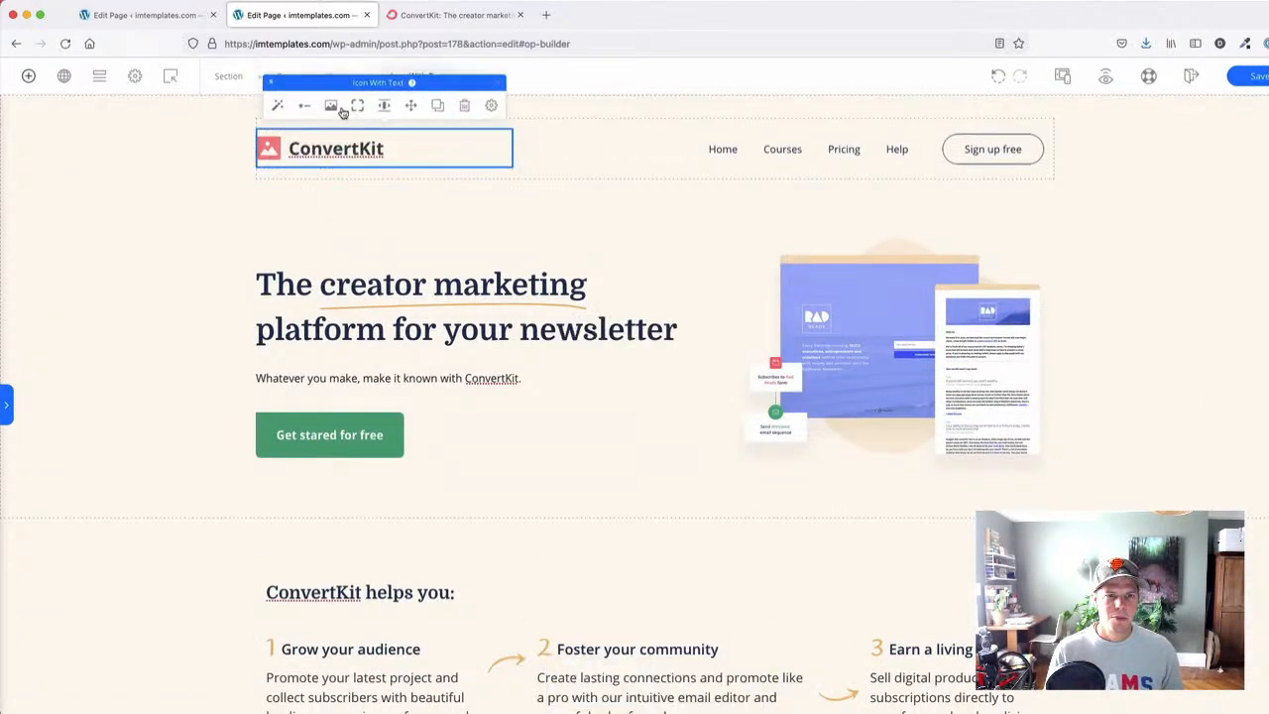
click(438, 107)
drag(410, 145, 404, 481)
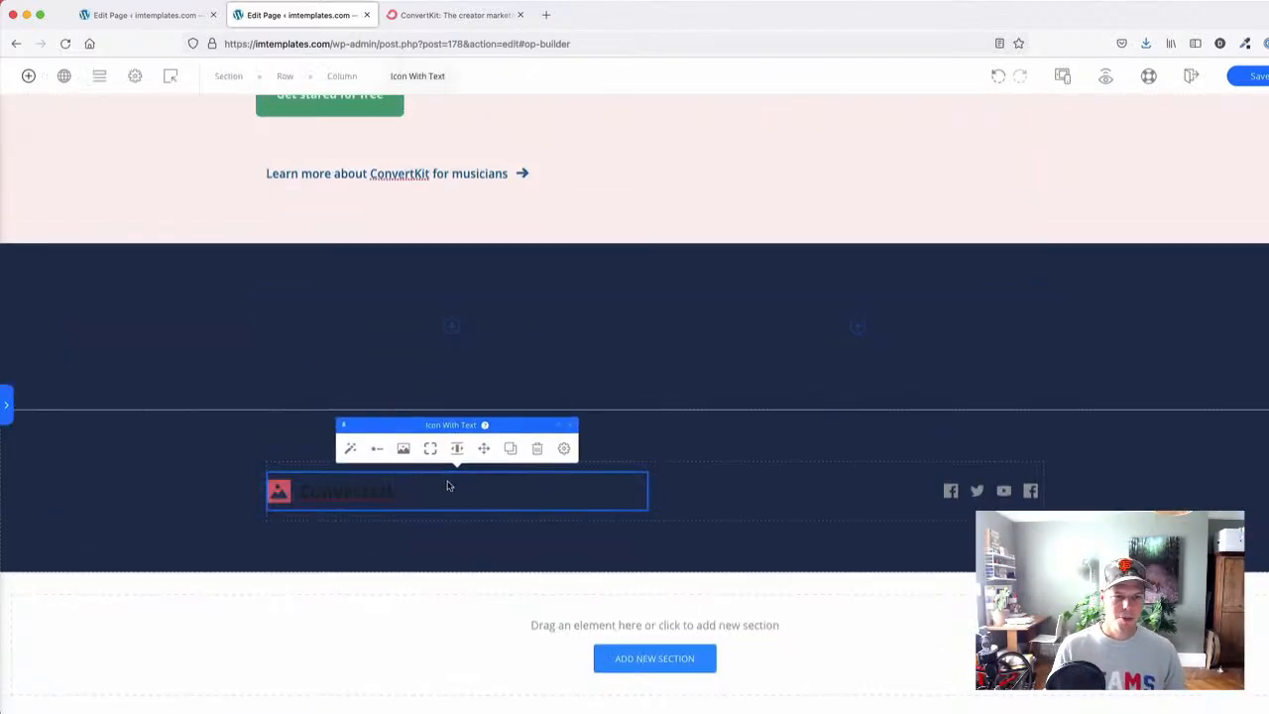
- Recolour the footer logo's ConvertKit text and its icon to a light colour that stands out on the navy background
click(360, 488)
click(333, 455)
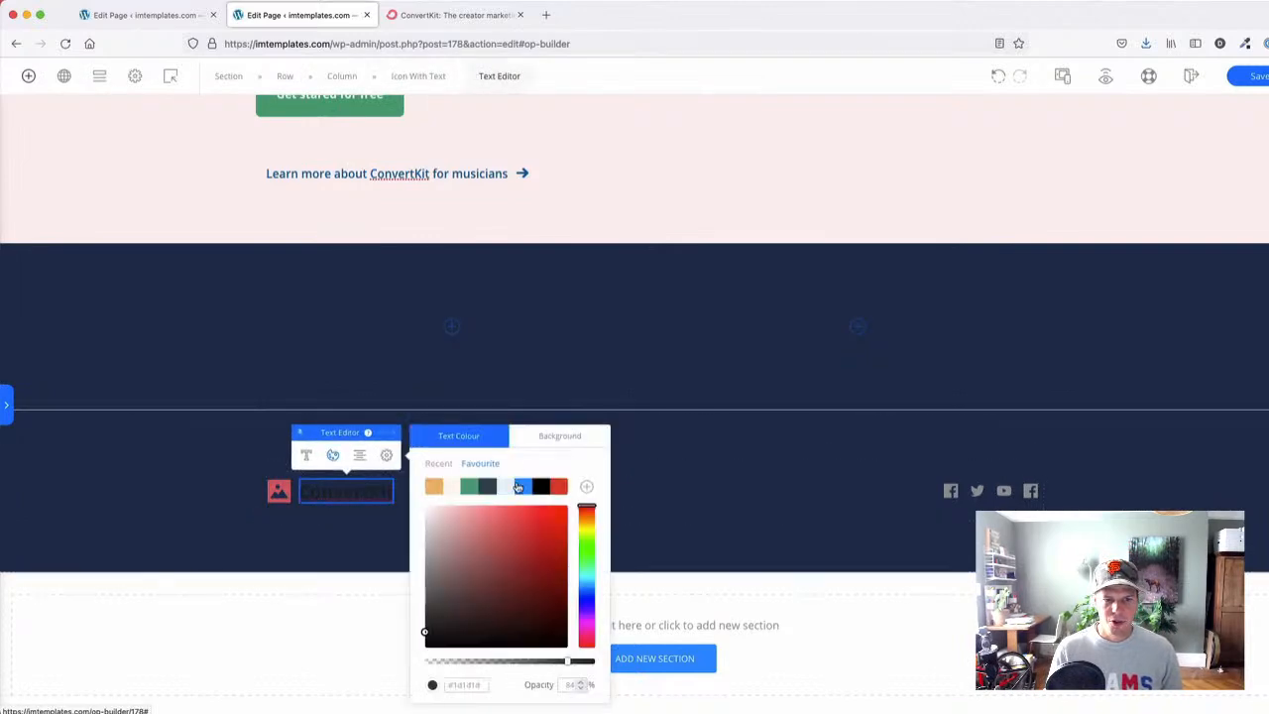
click(282, 489)
click(237, 456)
drag(451, 514, 156, 525)
click(407, 463)
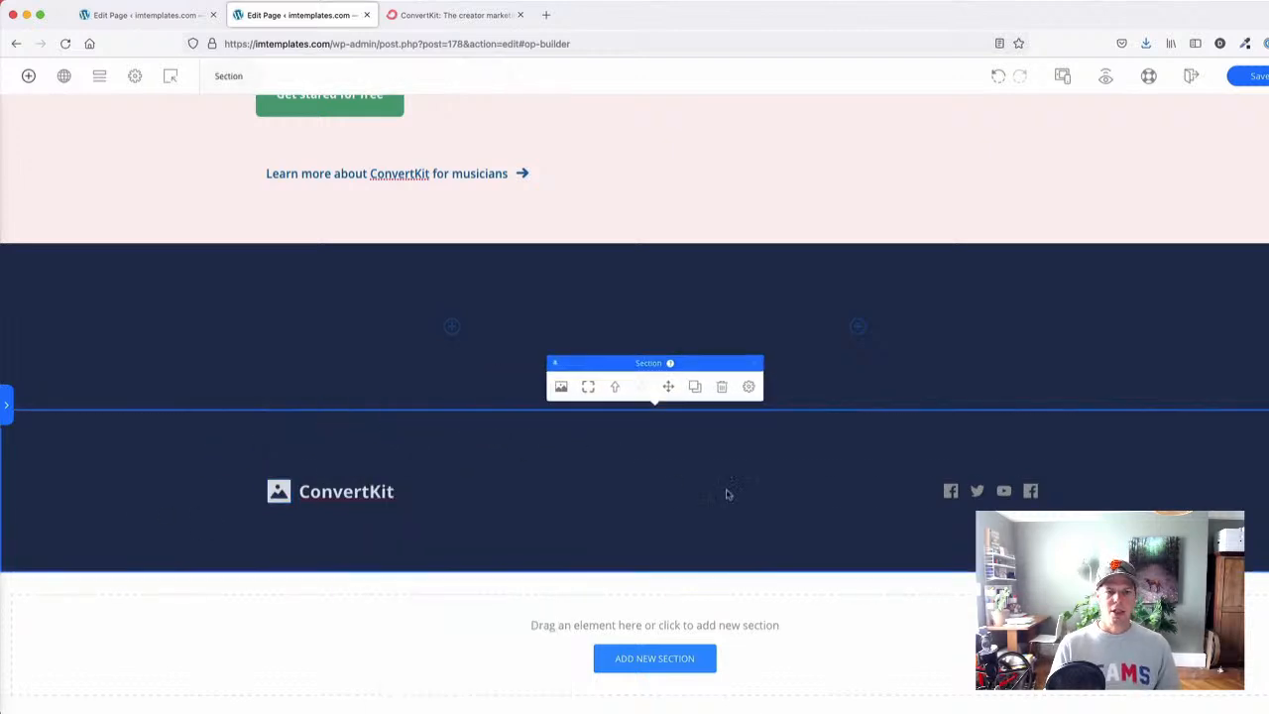
- Compare with the reference site's footer and delete the empty upper navy section
scroll(813, 490, up, 1)
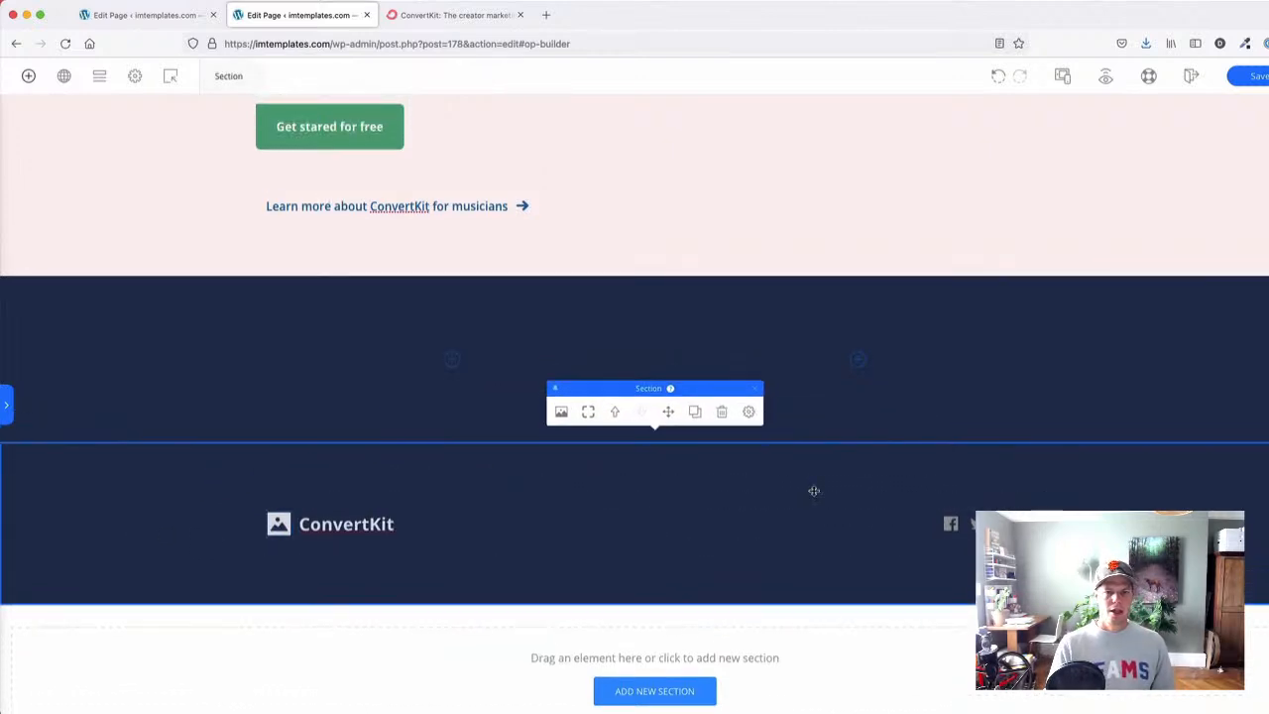
click(226, 367)
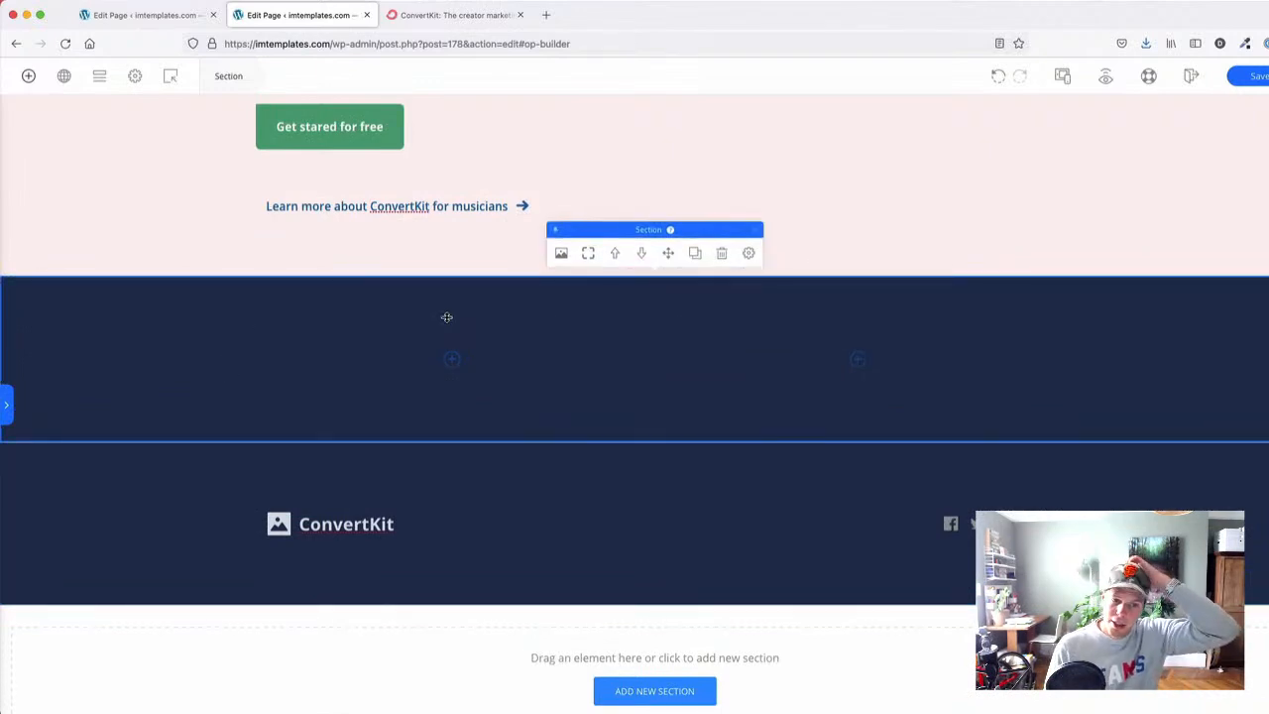
scroll(807, 185, up, 5)
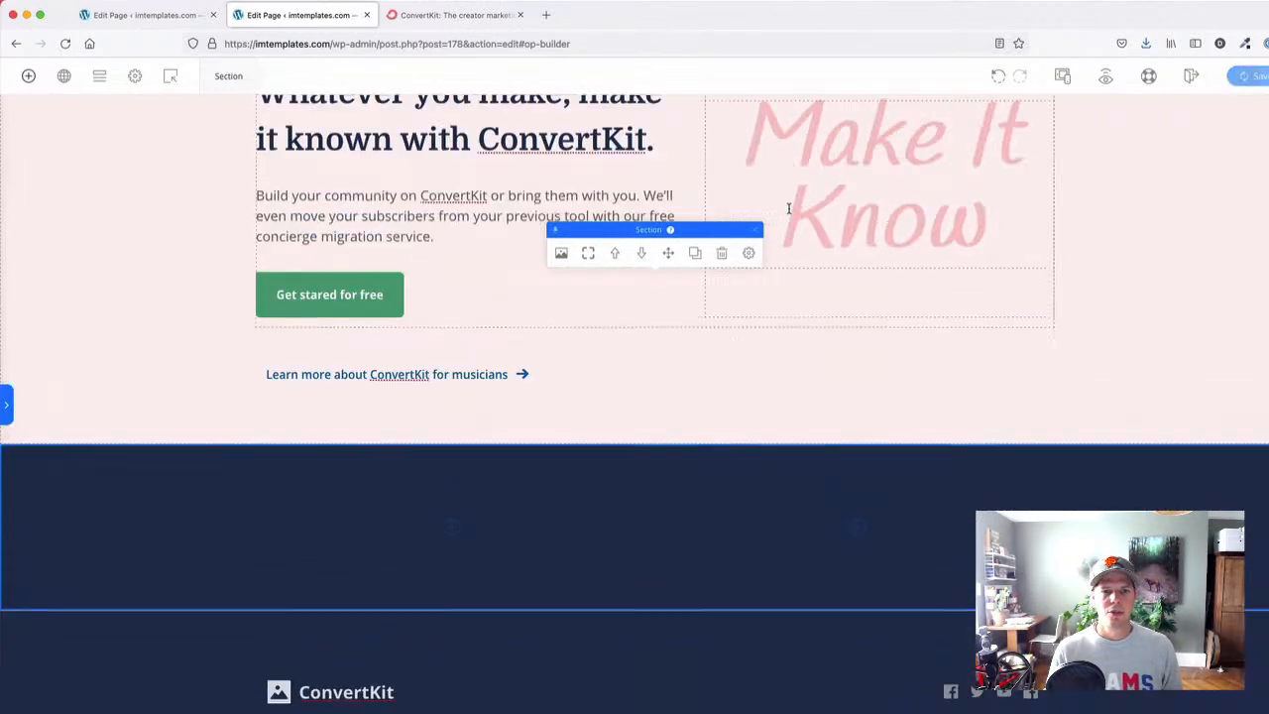
scroll(354, 431, down, 6)
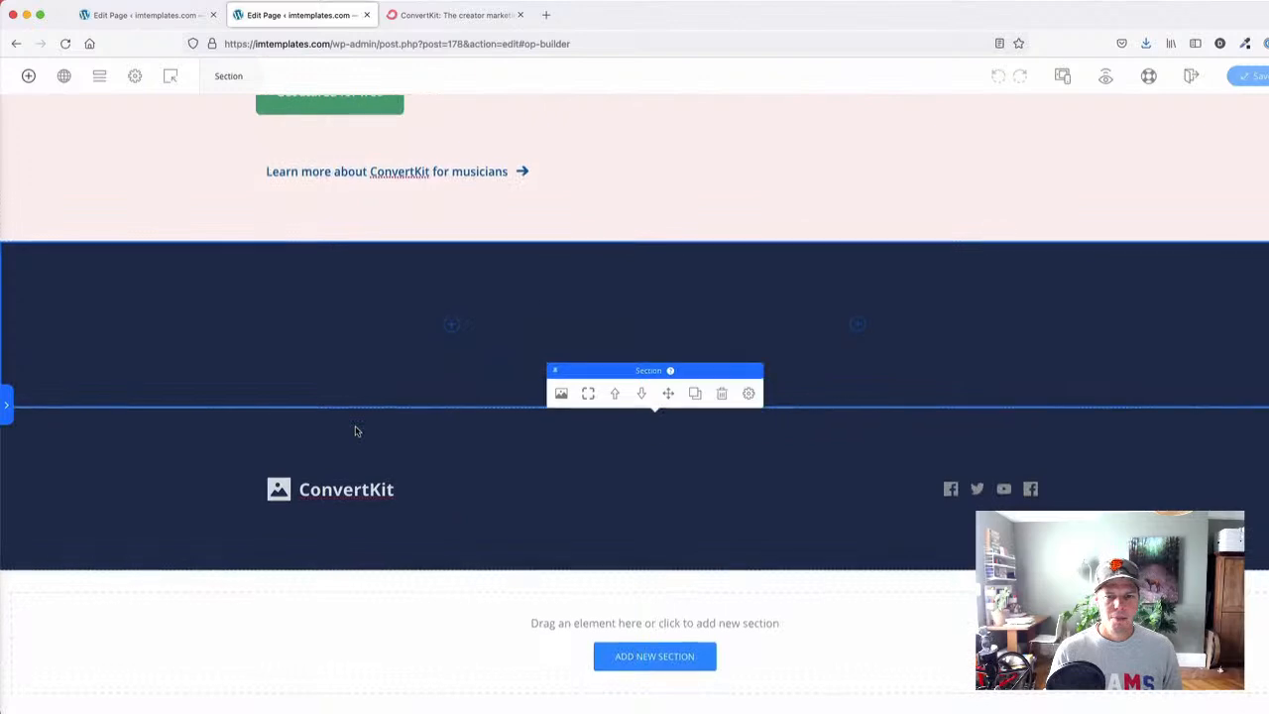
click(439, 16)
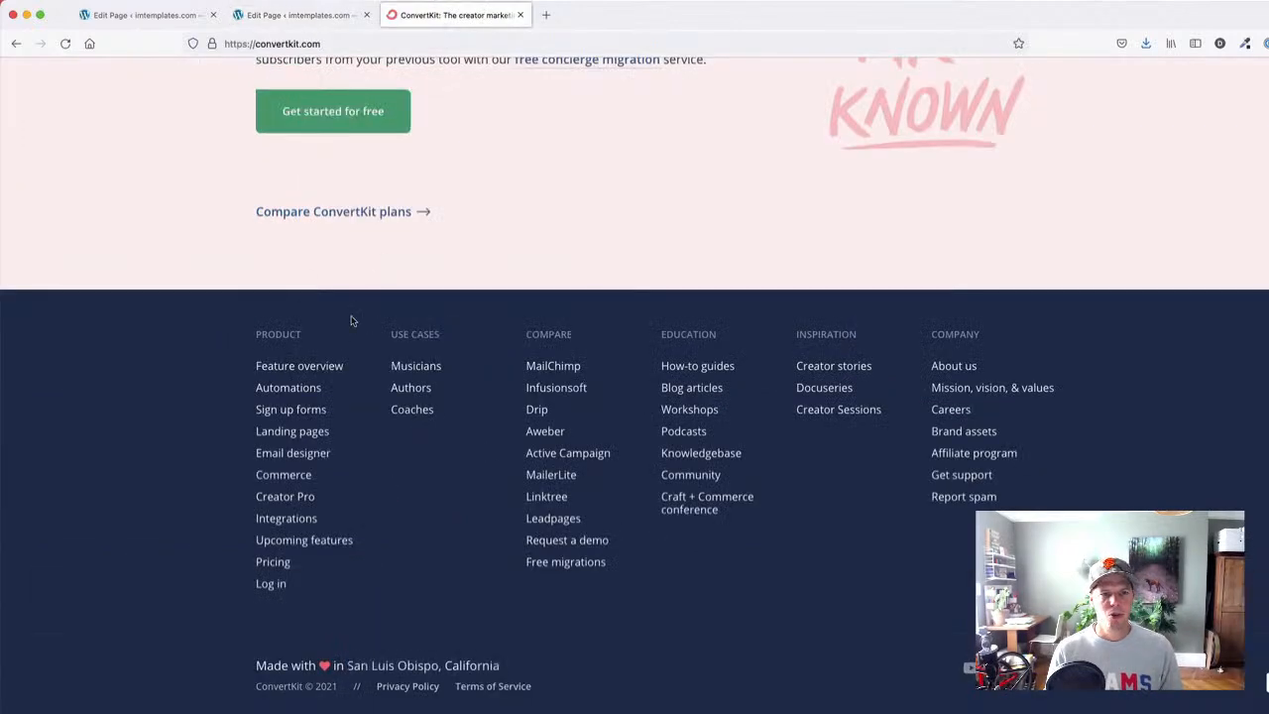
click(297, 16)
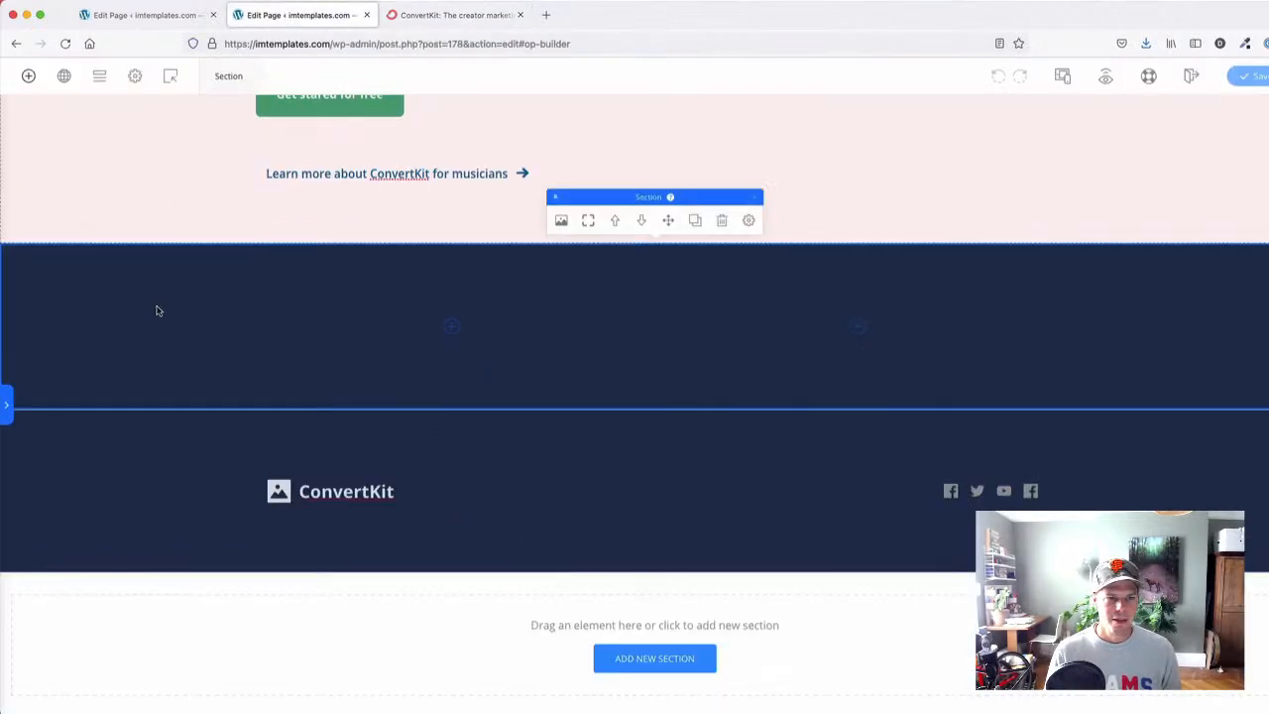
click(722, 223)
- Duplicate the "Build your community" paragraph, move the copy under the footer logo and replace its text with "Copyright 2021"
click(342, 198)
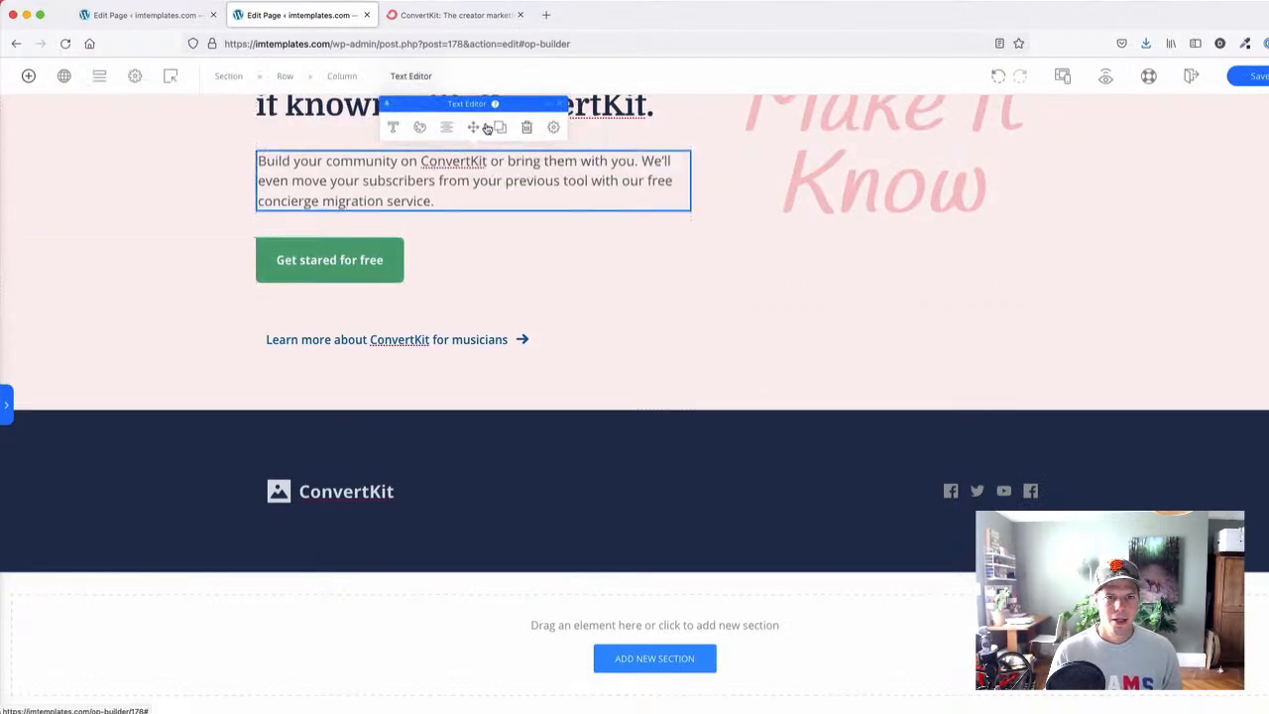
mouse_move(475, 202)
mouse_down()
mouse_move(359, 618)
mouse_move(339, 592)
mouse_up()
triple_click(358, 556)
key(BackSpace)
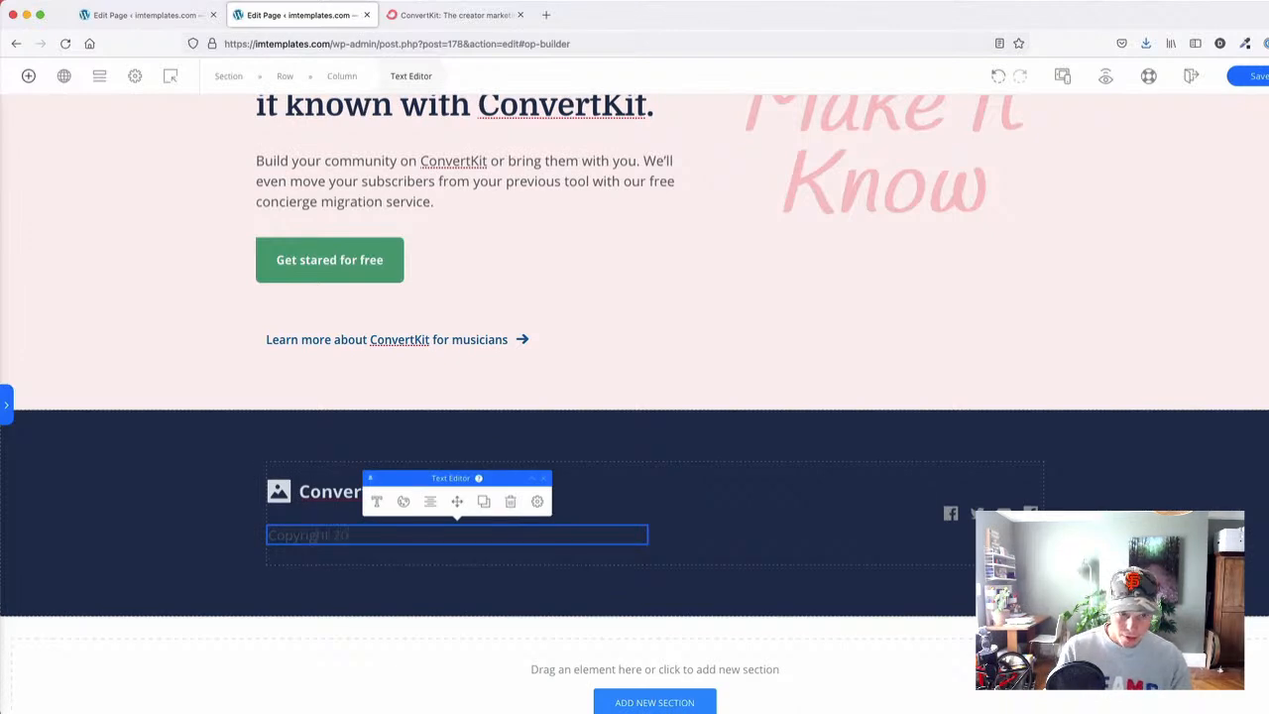
- Set the Copyright 2021 text to grey #a7a7a7 with a font size of 16 px
click(404, 501)
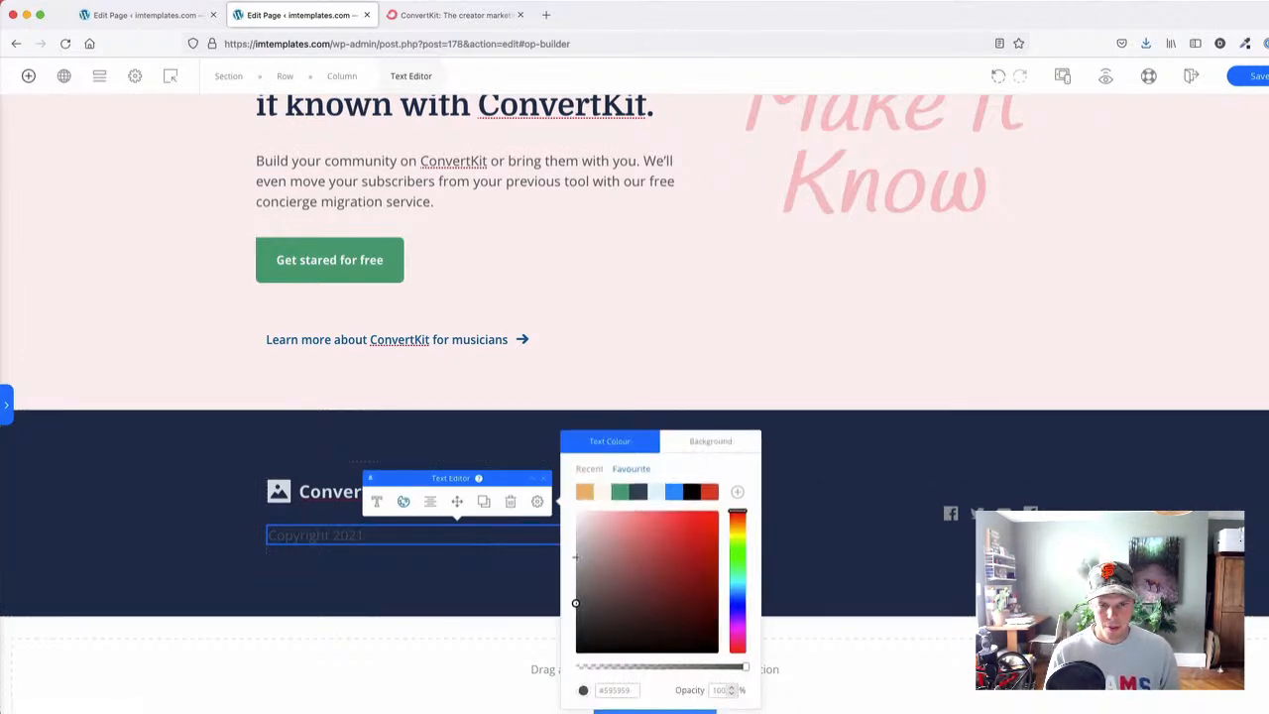
mouse_move(556, 537)
mouse_down()
mouse_move(545, 598)
mouse_move(545, 561)
mouse_up()
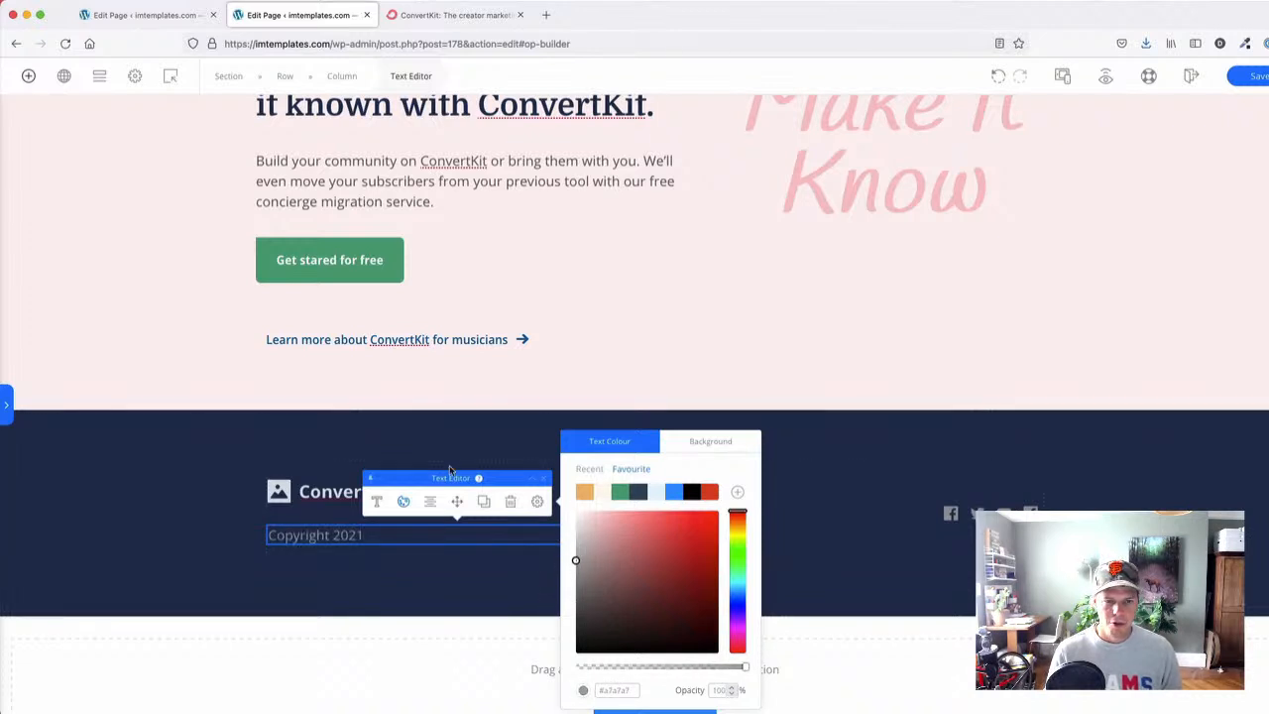
click(379, 502)
click(656, 481)
drag(596, 536, 591, 536)
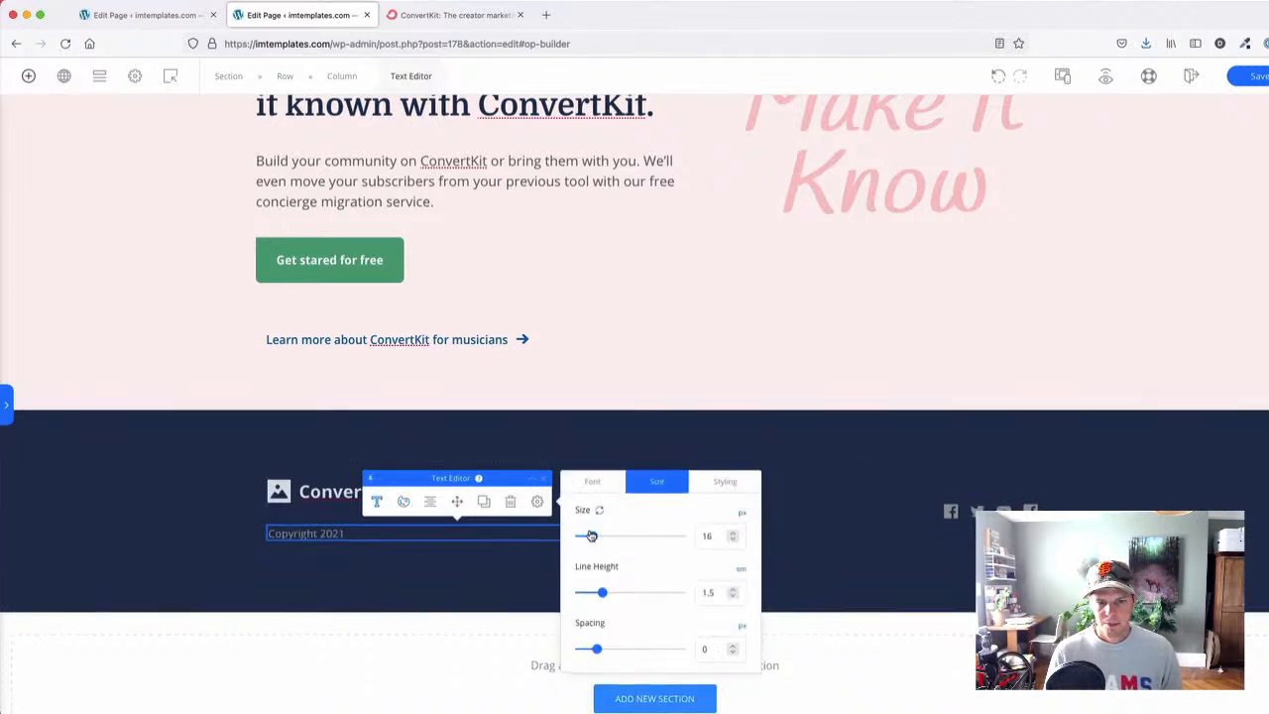
- Reduce the navy footer section's top padding to about 29 px, tighten its bottom padding and save the page
click(151, 505)
drag(166, 587, 195, 479)
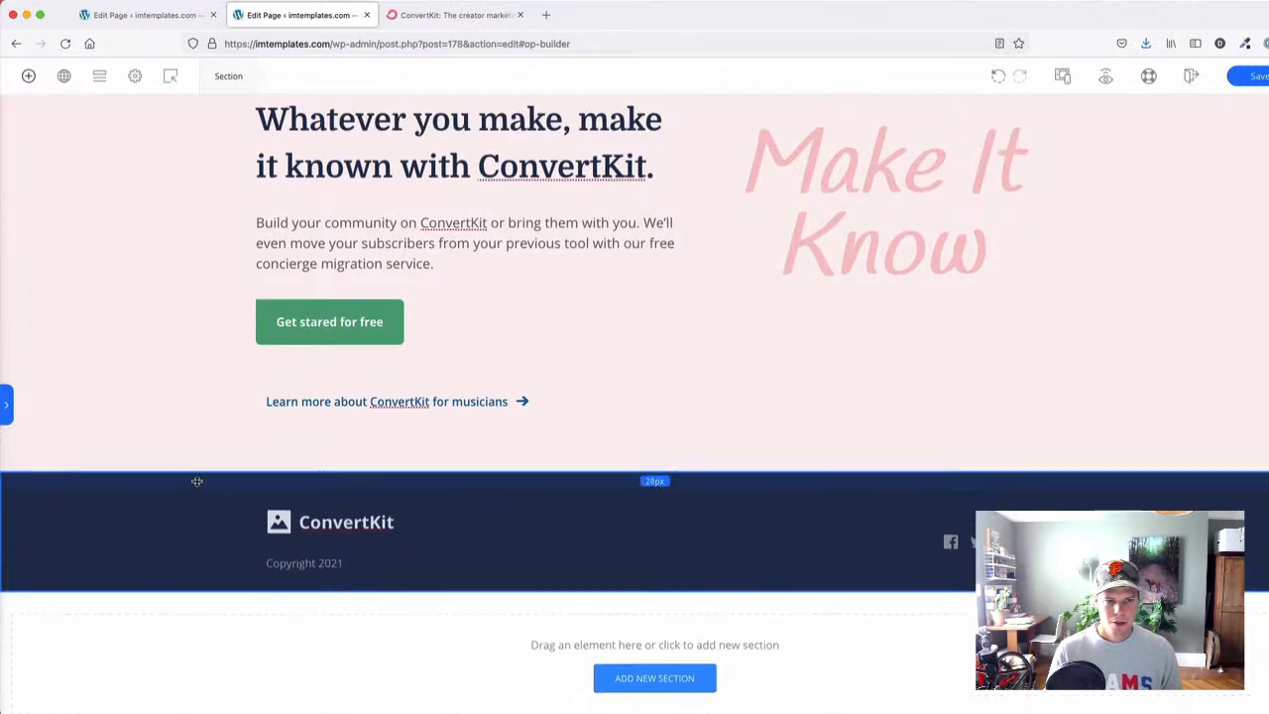
click(1040, 386)
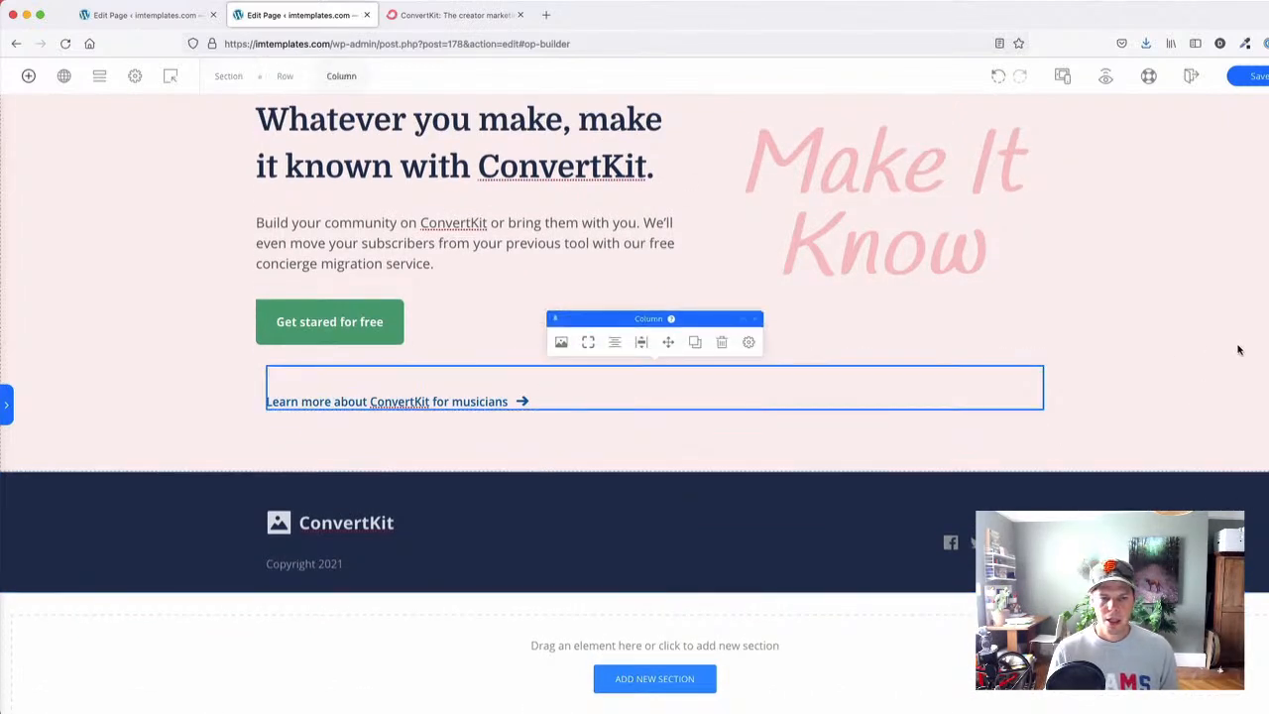
scroll(1237, 349, up, 1)
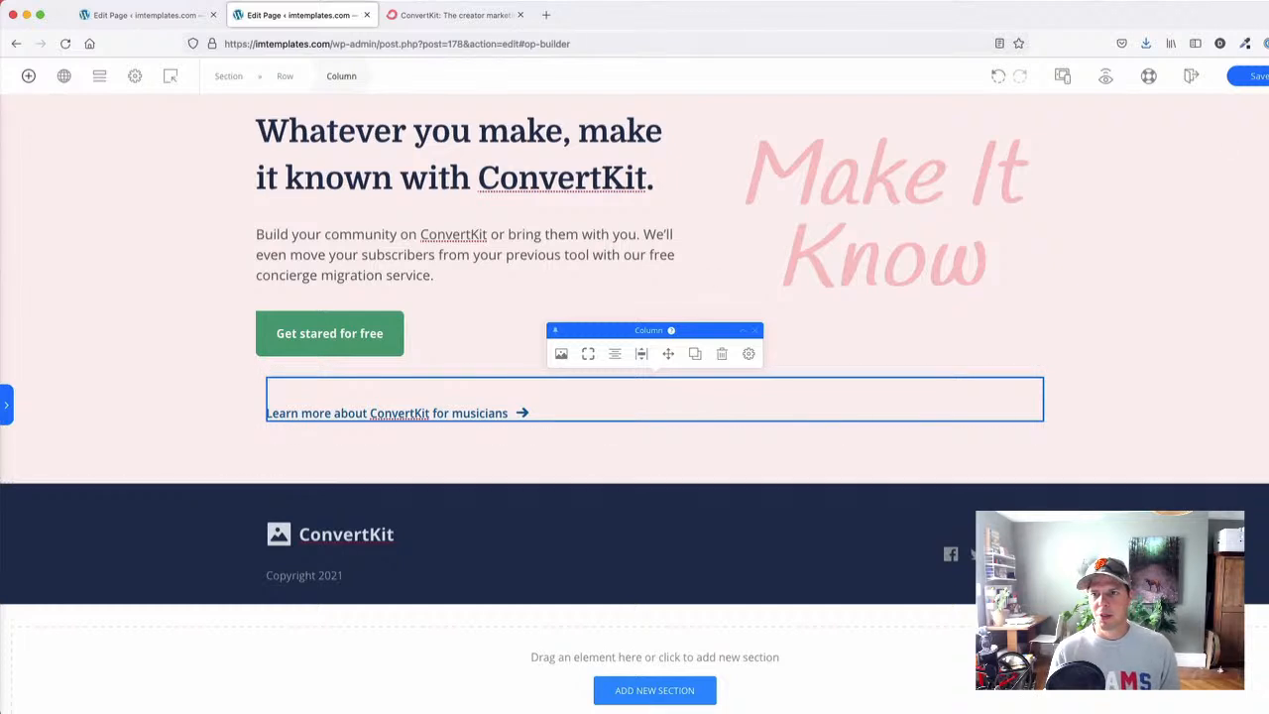
click(1259, 76)
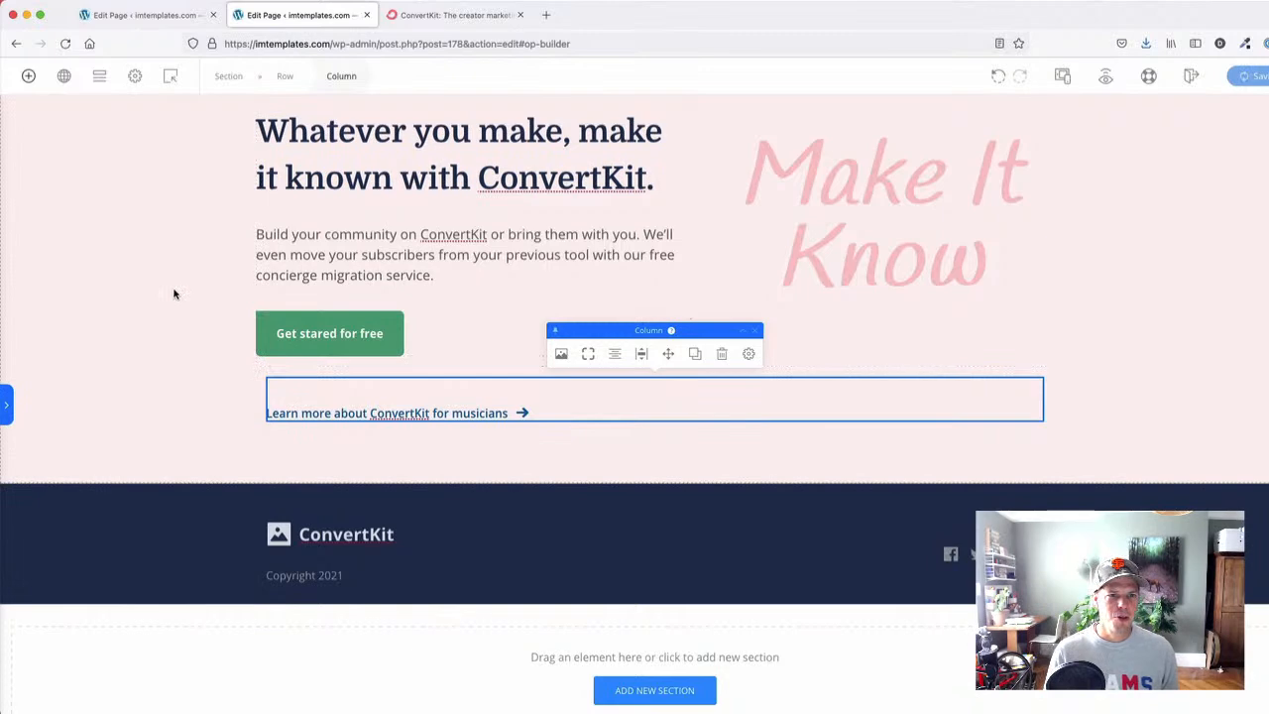
- Check the reference site's footer link columns and duplicate the navy footer section
scroll(174, 294, up, 2)
click(166, 561)
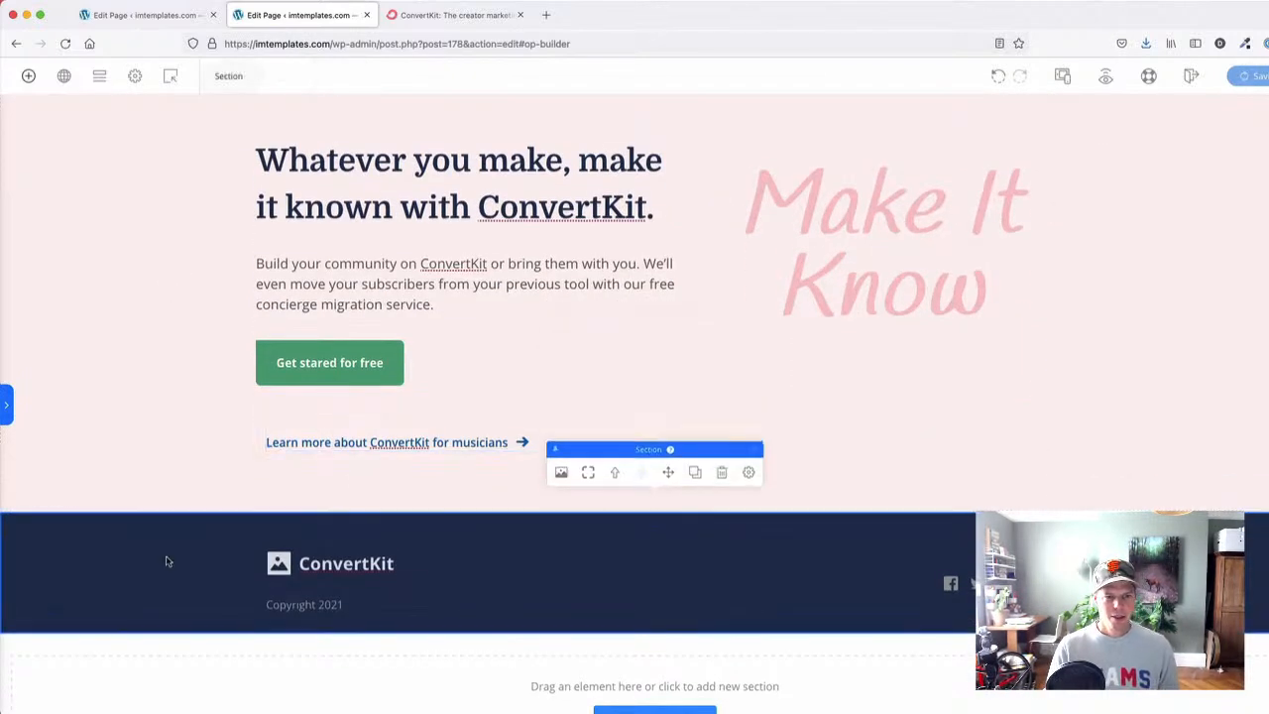
click(463, 18)
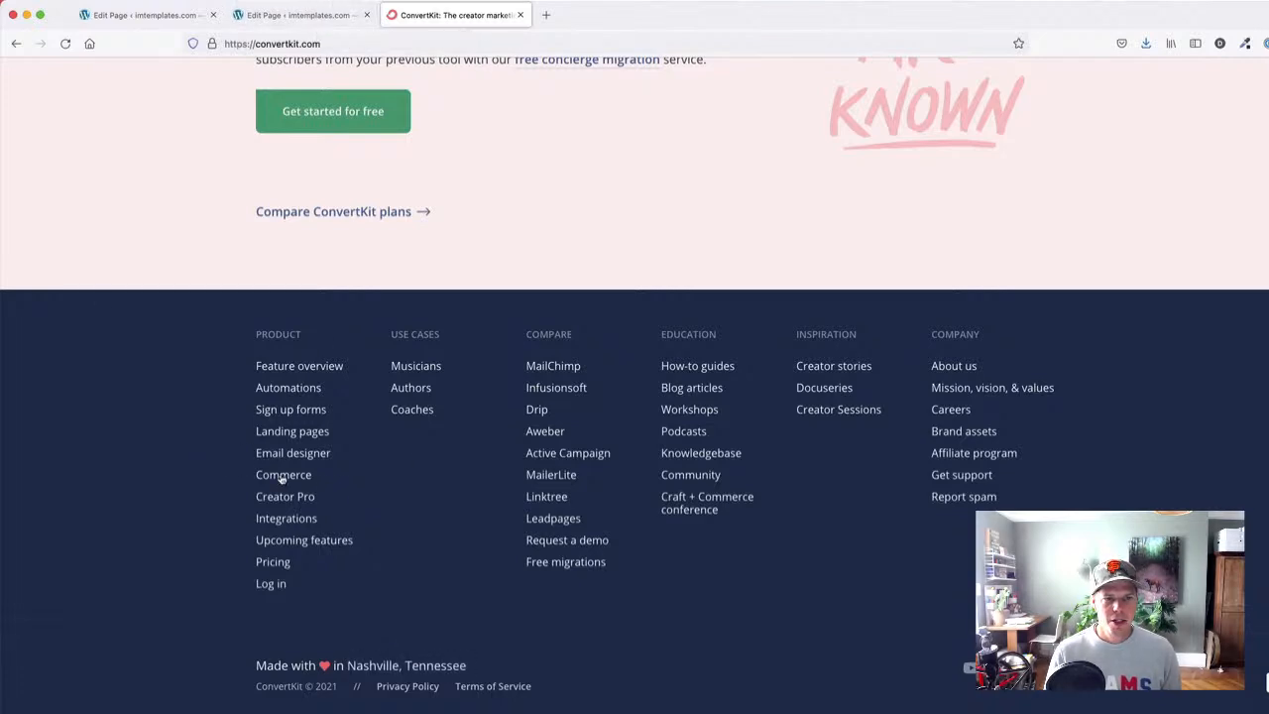
click(286, 16)
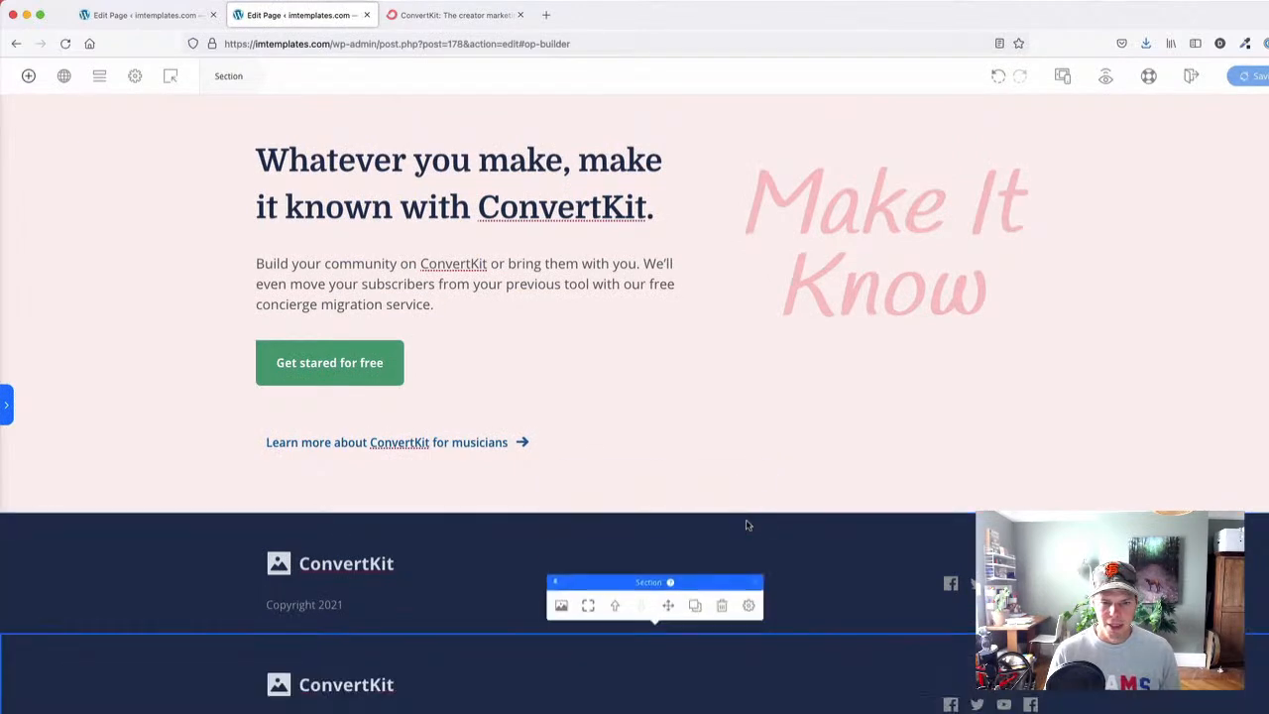
- Duplicate the "Build your community" paragraph and move the copy above the logo in the upper navy section's left column
scroll(735, 527, down, 2)
click(378, 424)
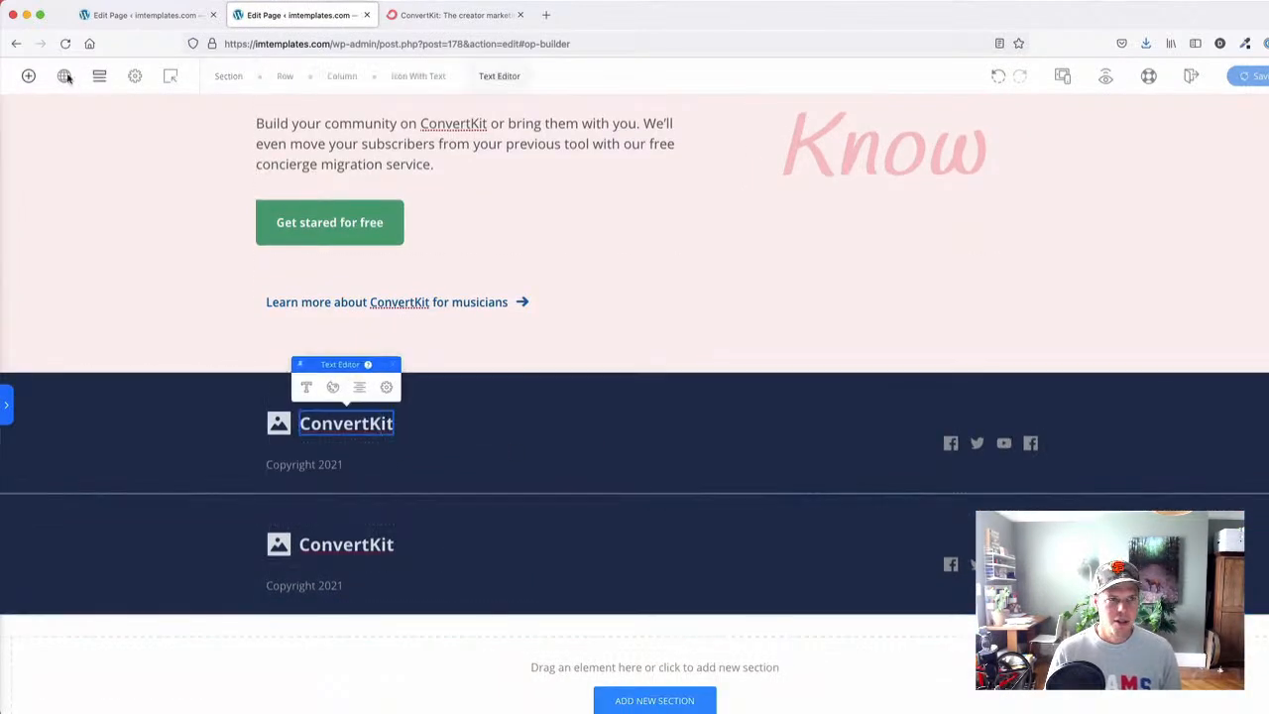
click(380, 165)
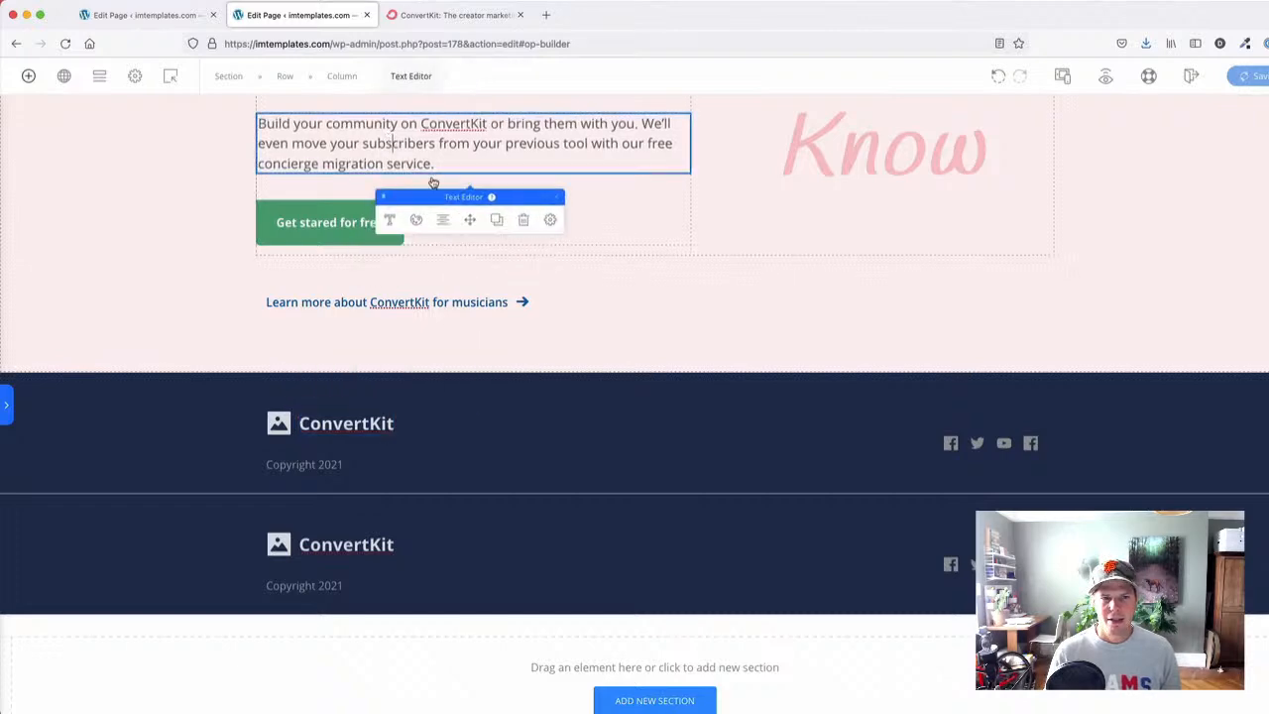
click(500, 212)
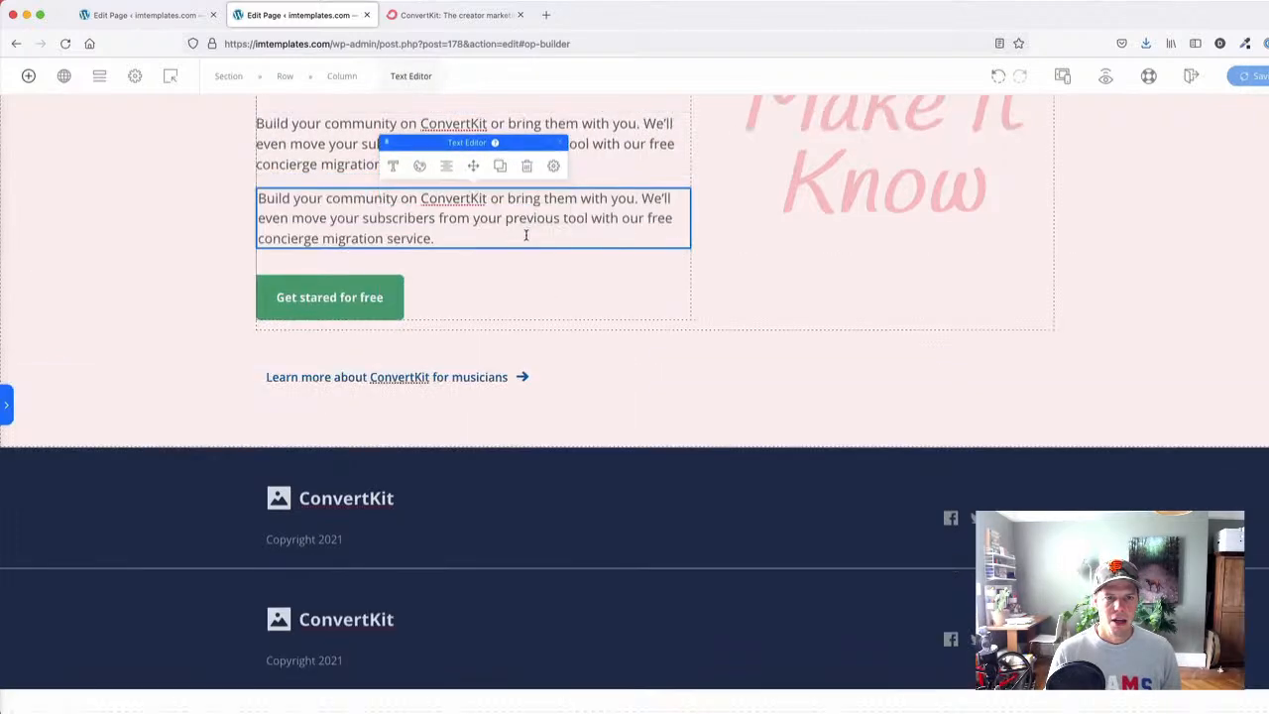
drag(474, 165, 441, 486)
- Delete the Copyright 2021 text and the ConvertKit logo from the upper navy section's left column
click(383, 469)
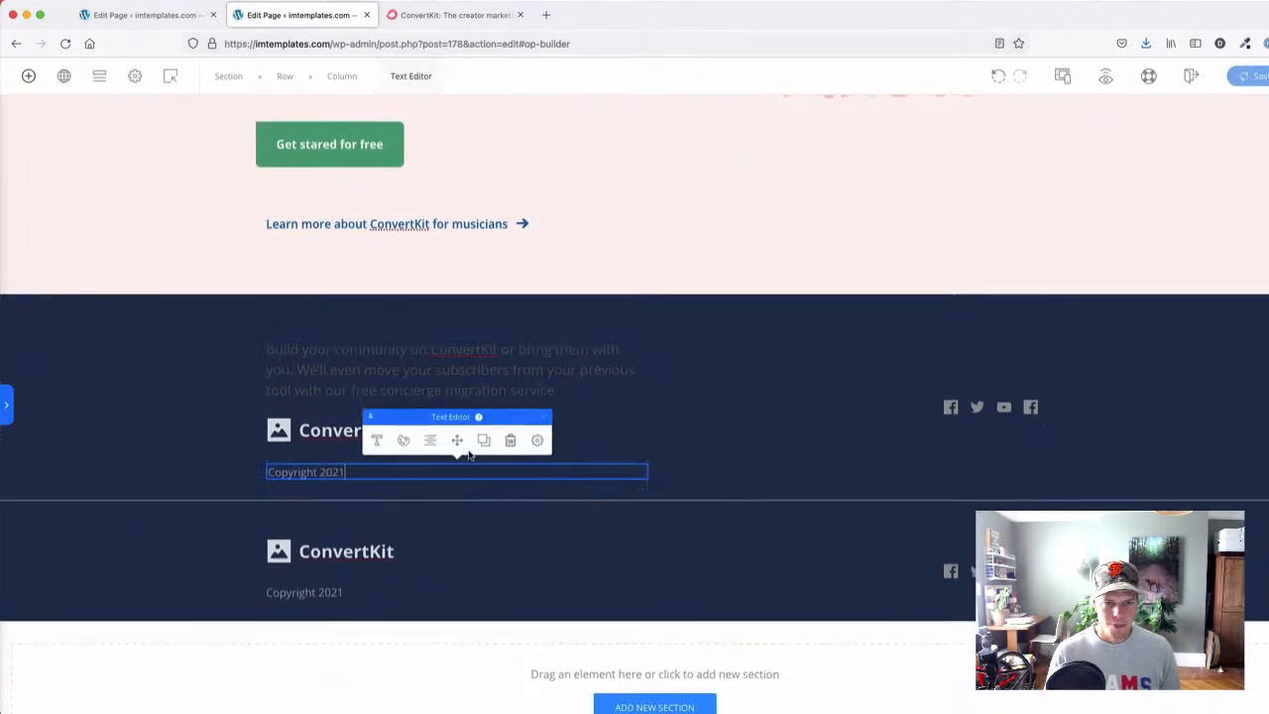
click(512, 442)
click(362, 429)
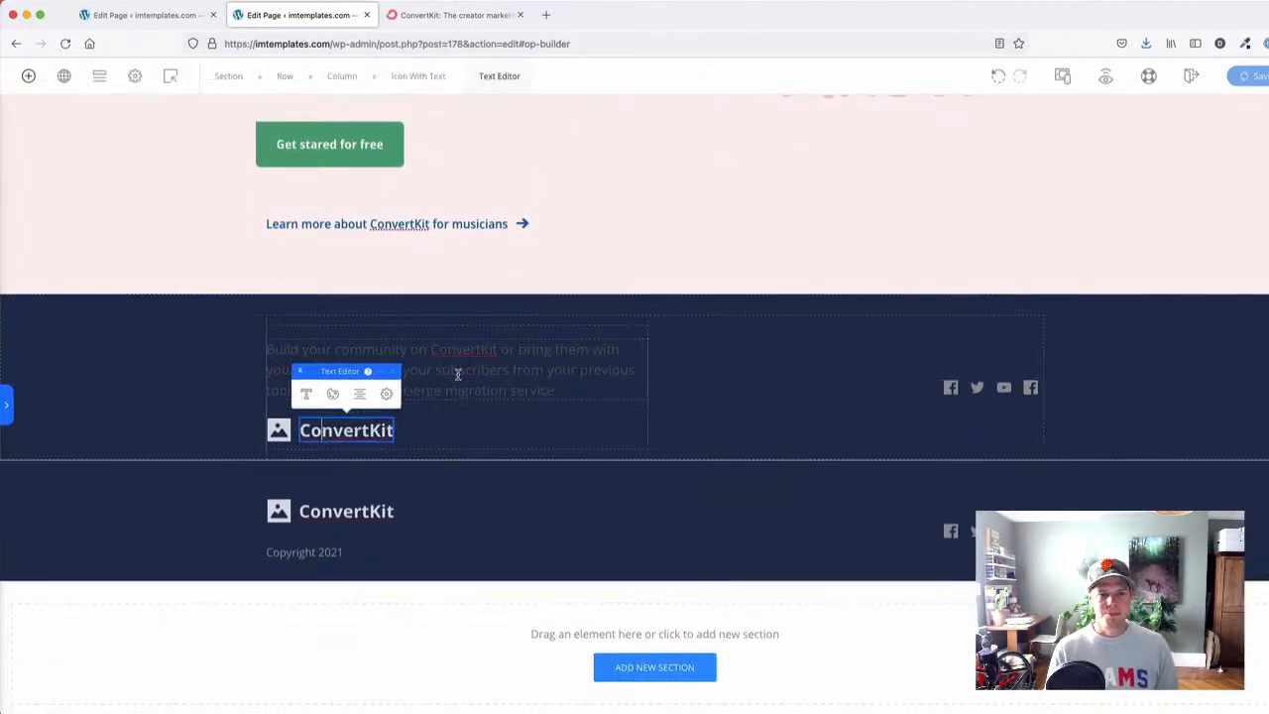
click(406, 416)
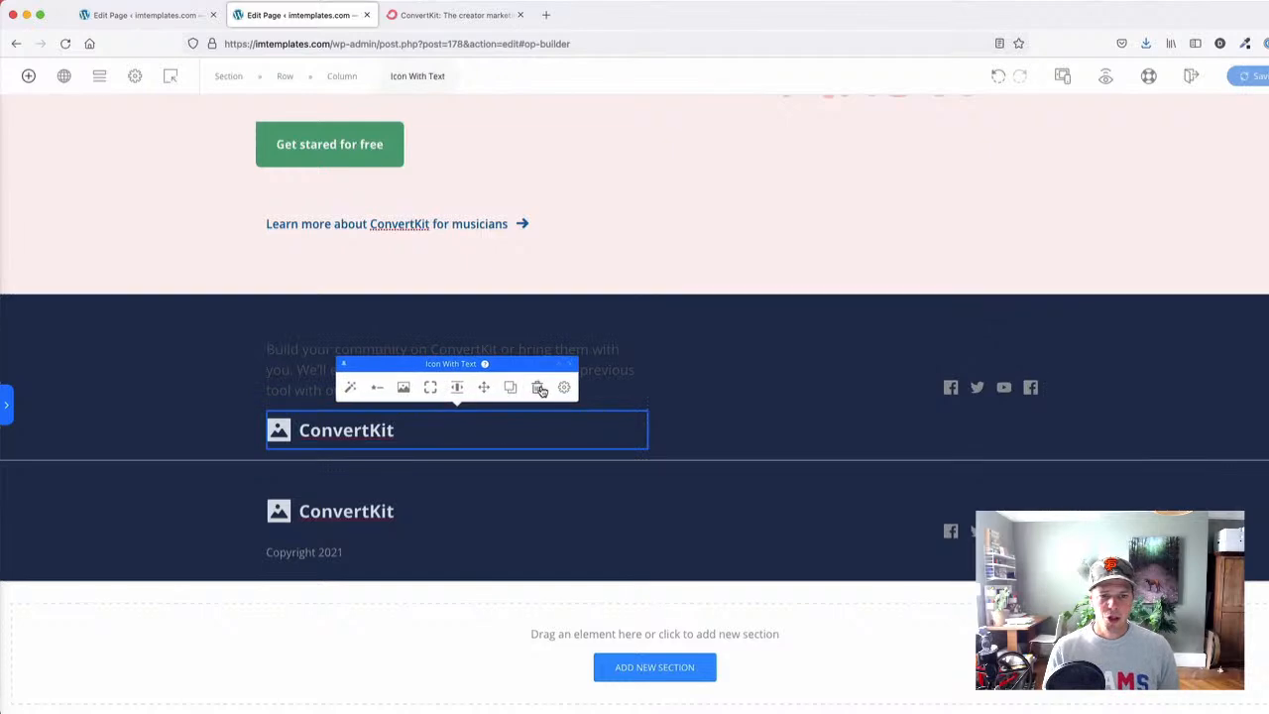
click(538, 388)
- Replace the paragraph in the upper navy section with the lines About, Company, Jobs and Team, and dismiss the save error
click(366, 385)
key(super+a)
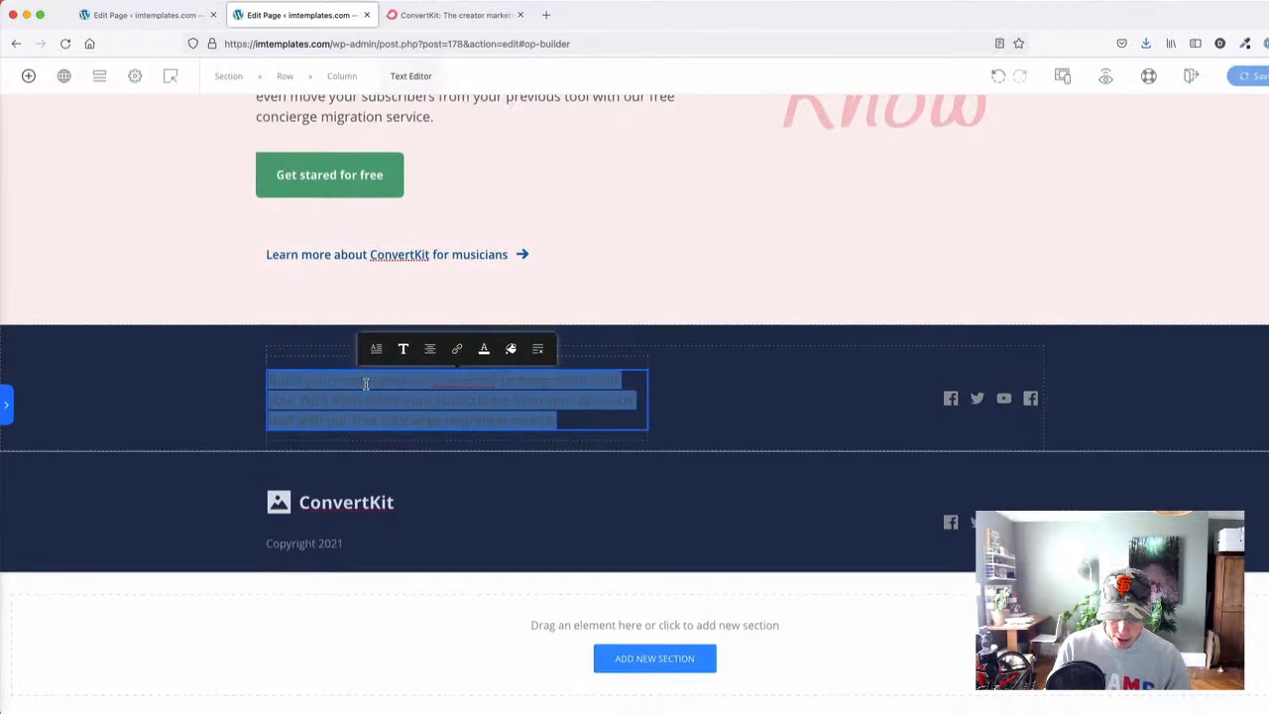
key(BackSpace)
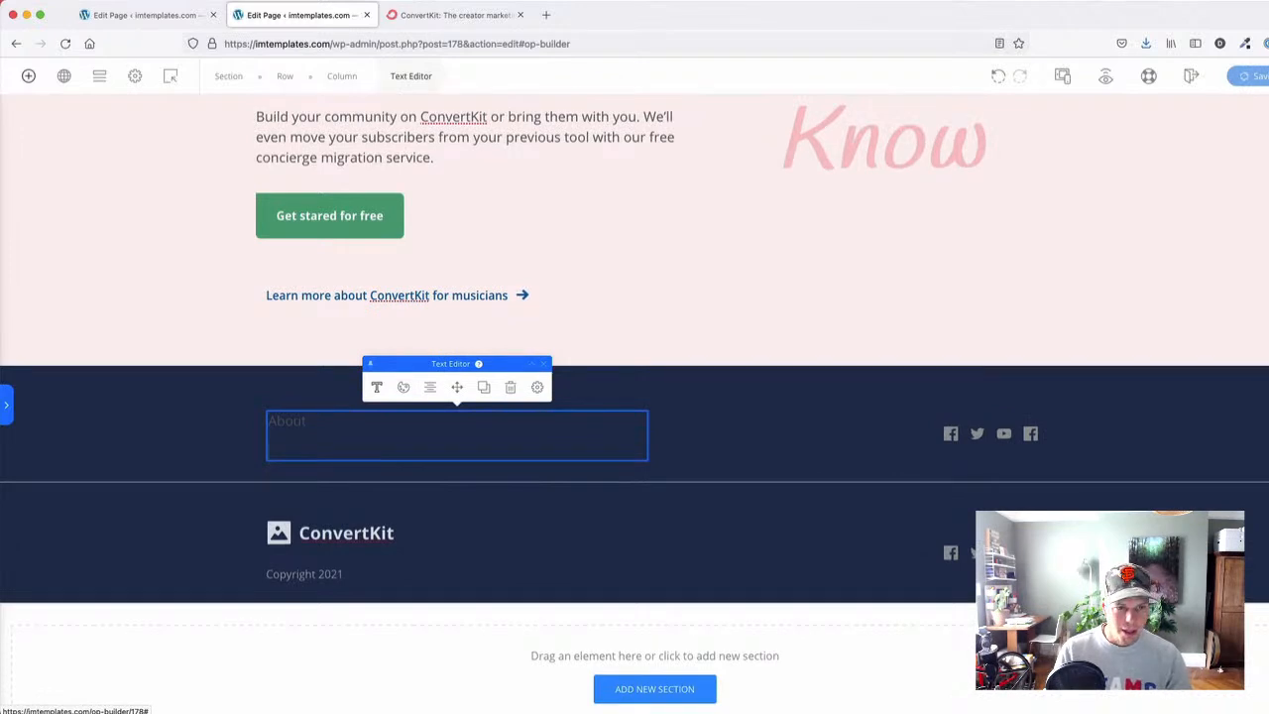
text(y)
key(Return)
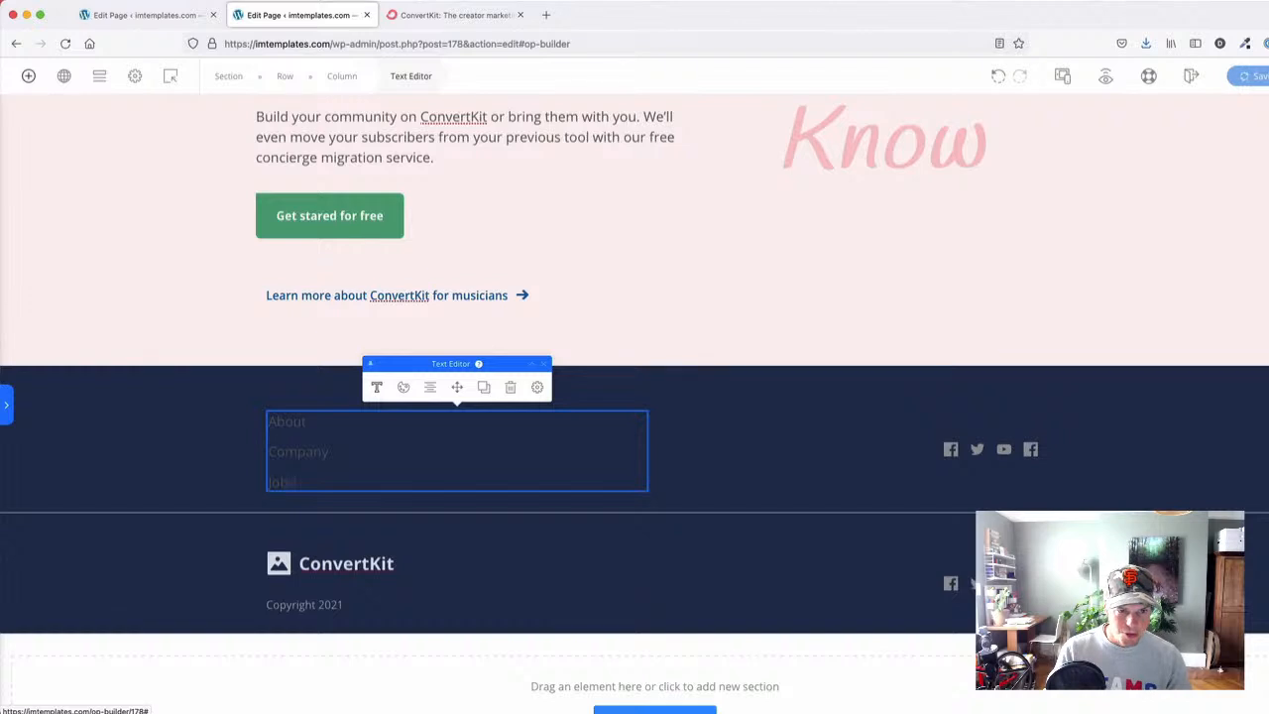
text(Jobs)
key(Return)
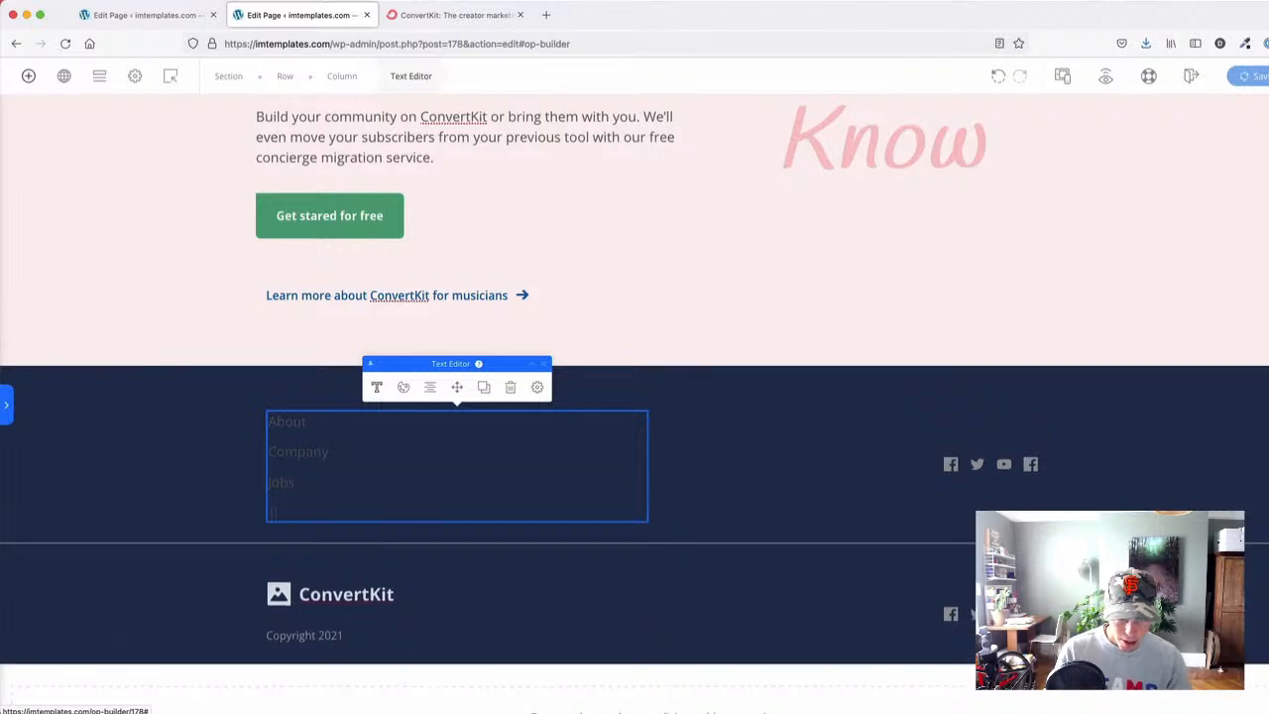
click(283, 428)
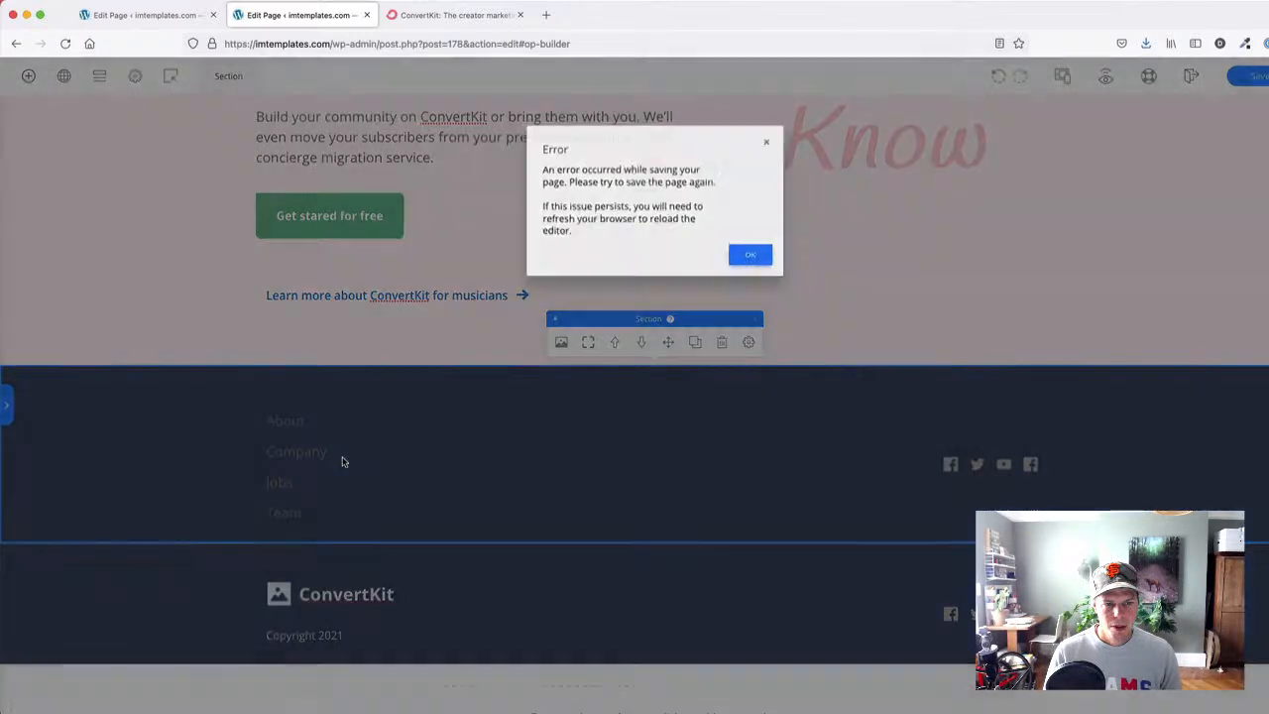
click(342, 457)
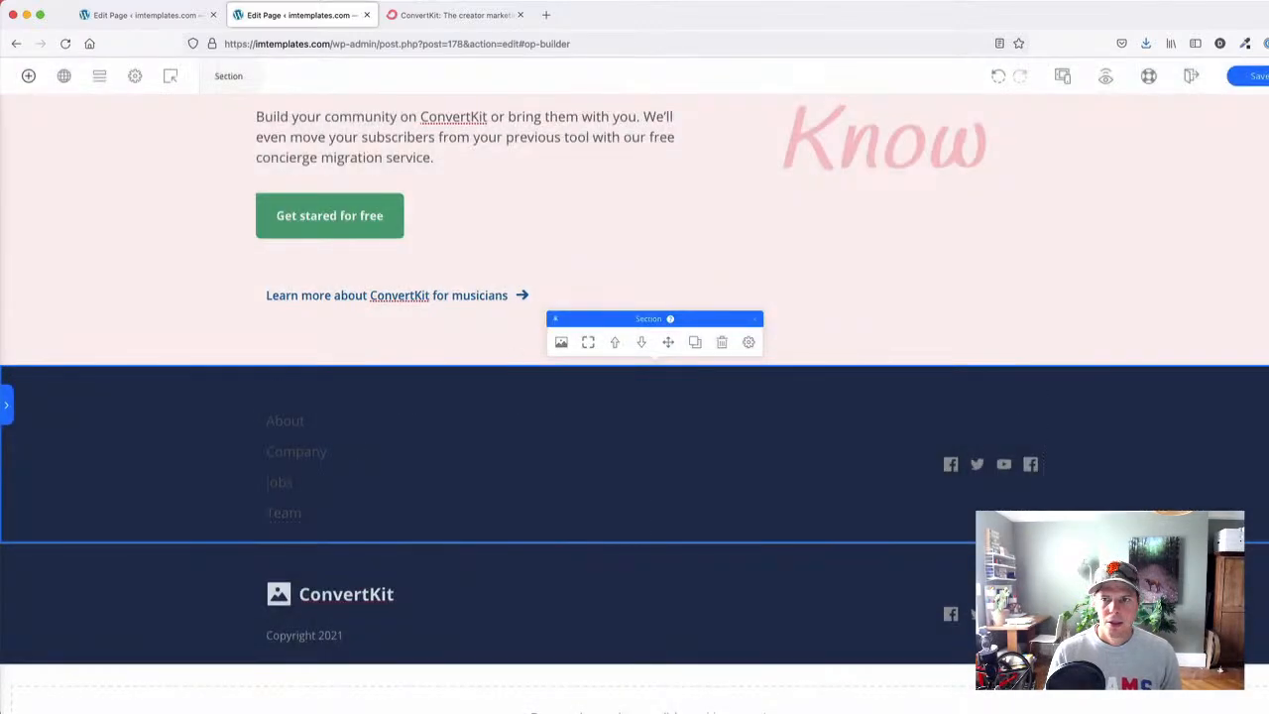
- Duplicate the link list in the upper navy section and cut the upper copy down to the single line About
scroll(124, 378, down, 1)
scroll(125, 381, up, 2)
scroll(125, 381, down, 2)
click(377, 414)
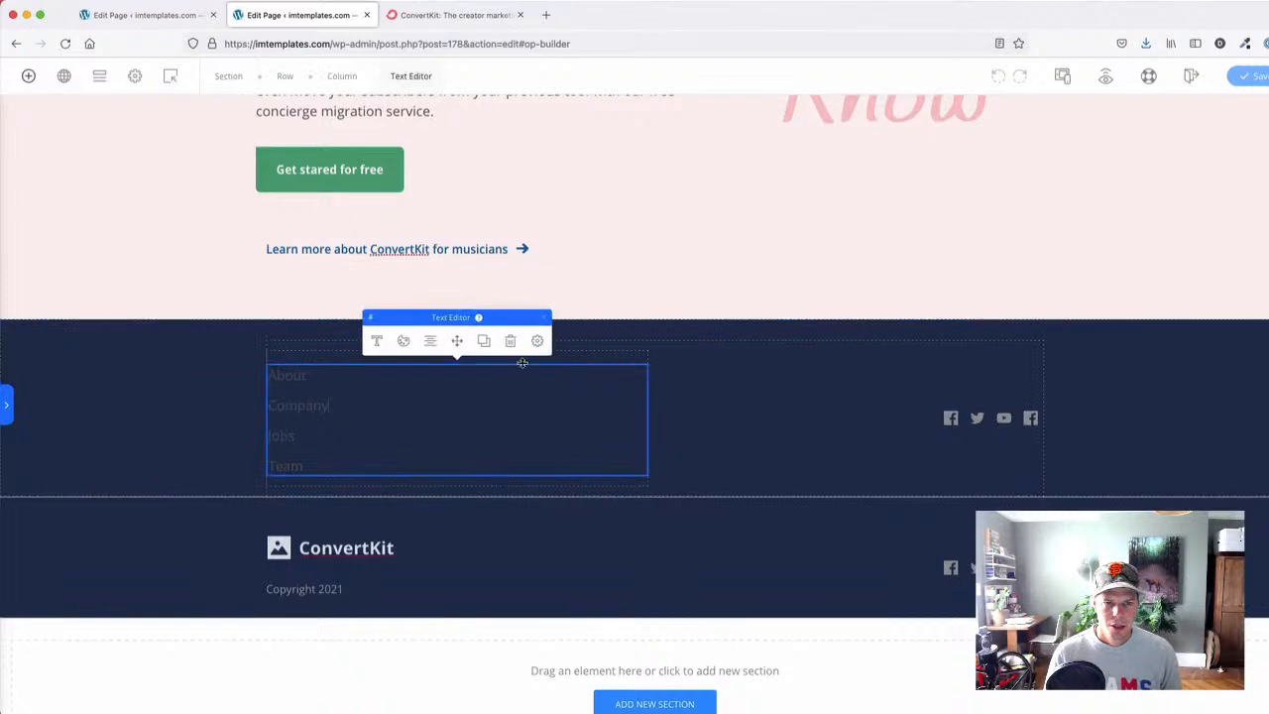
click(484, 346)
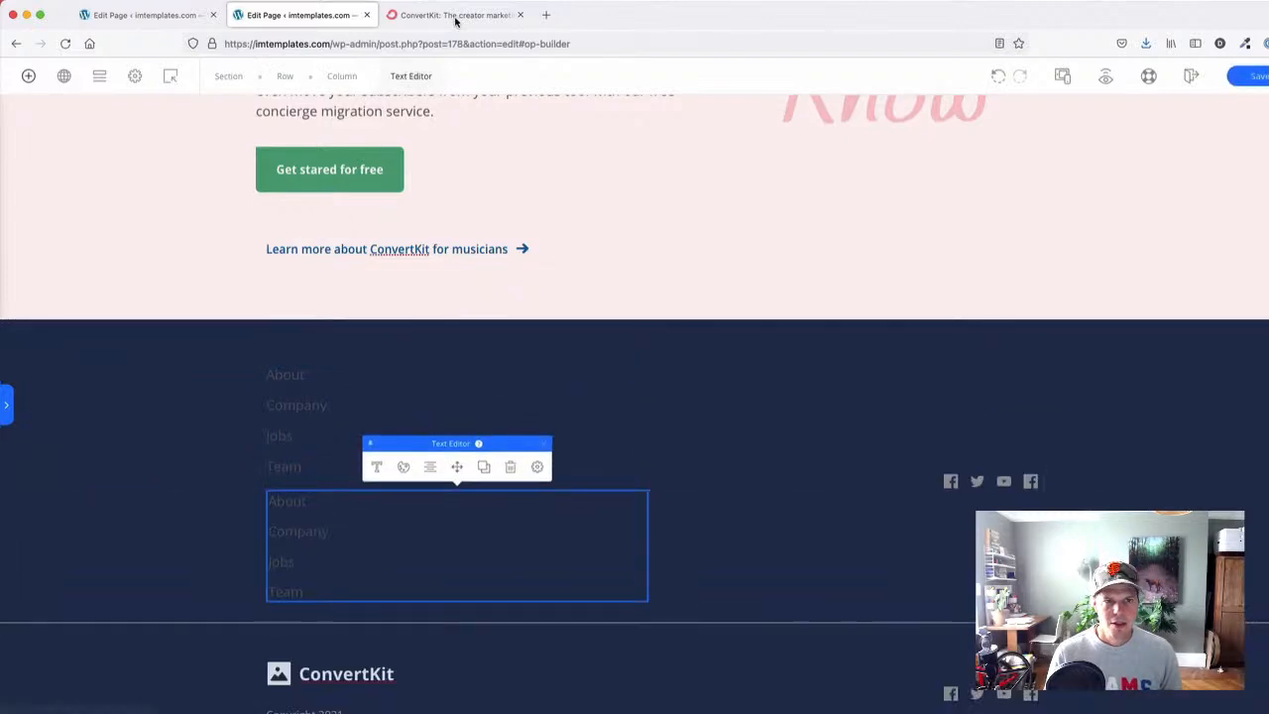
click(451, 15)
click(269, 16)
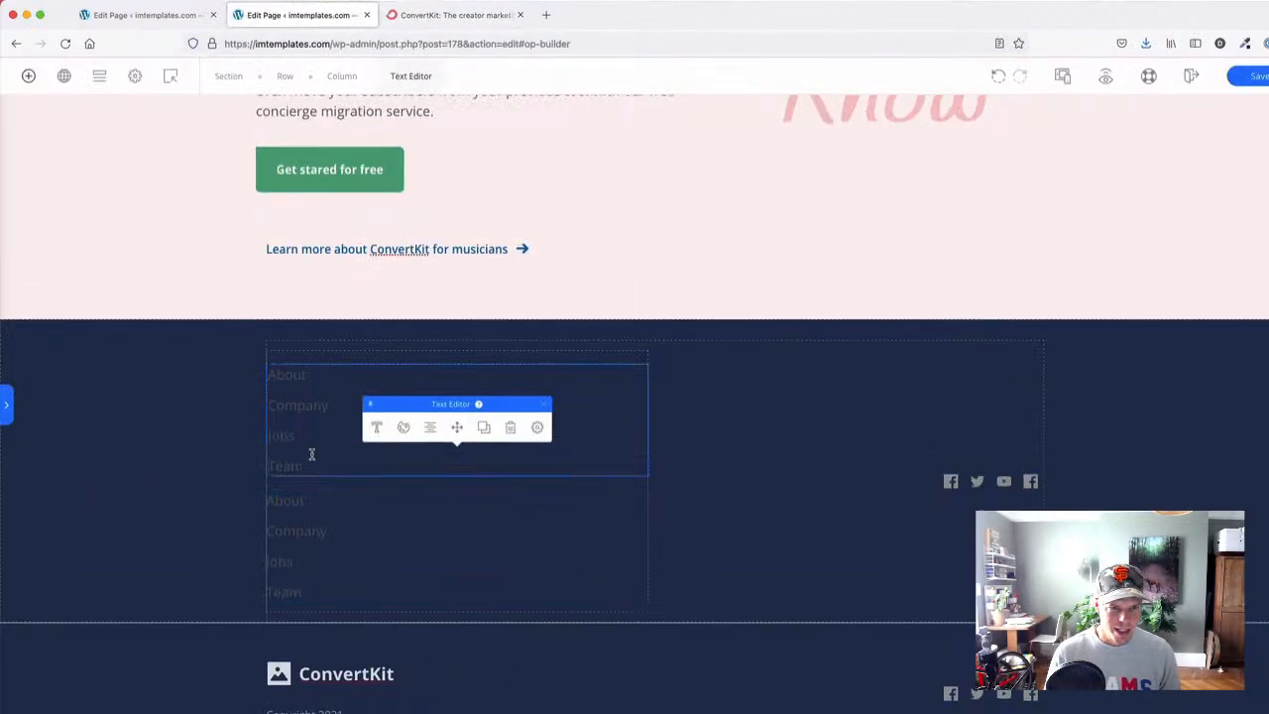
drag(304, 466, 261, 404)
key(BackSpace)
key(BackSpace)
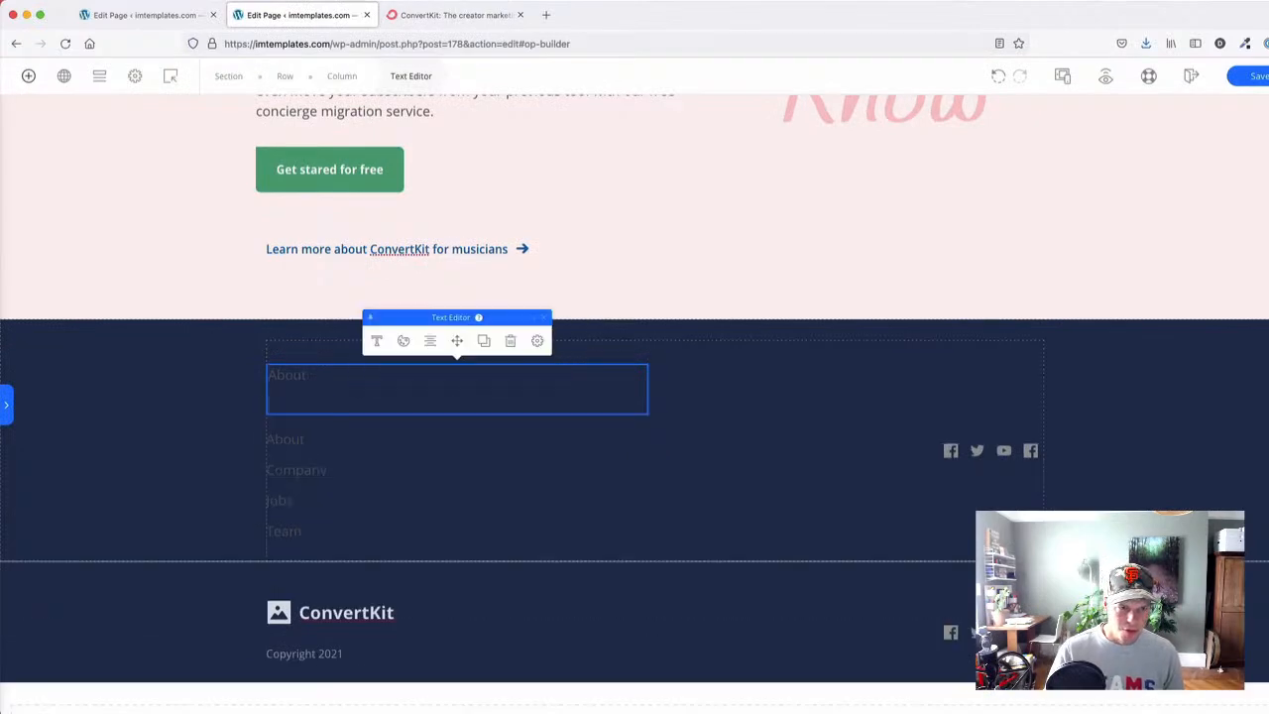
- Style the About heading above the link list in uppercase with semi-bold weight, comparing it with the reference footer's headings
click(376, 341)
click(725, 320)
click(714, 381)
click(385, 14)
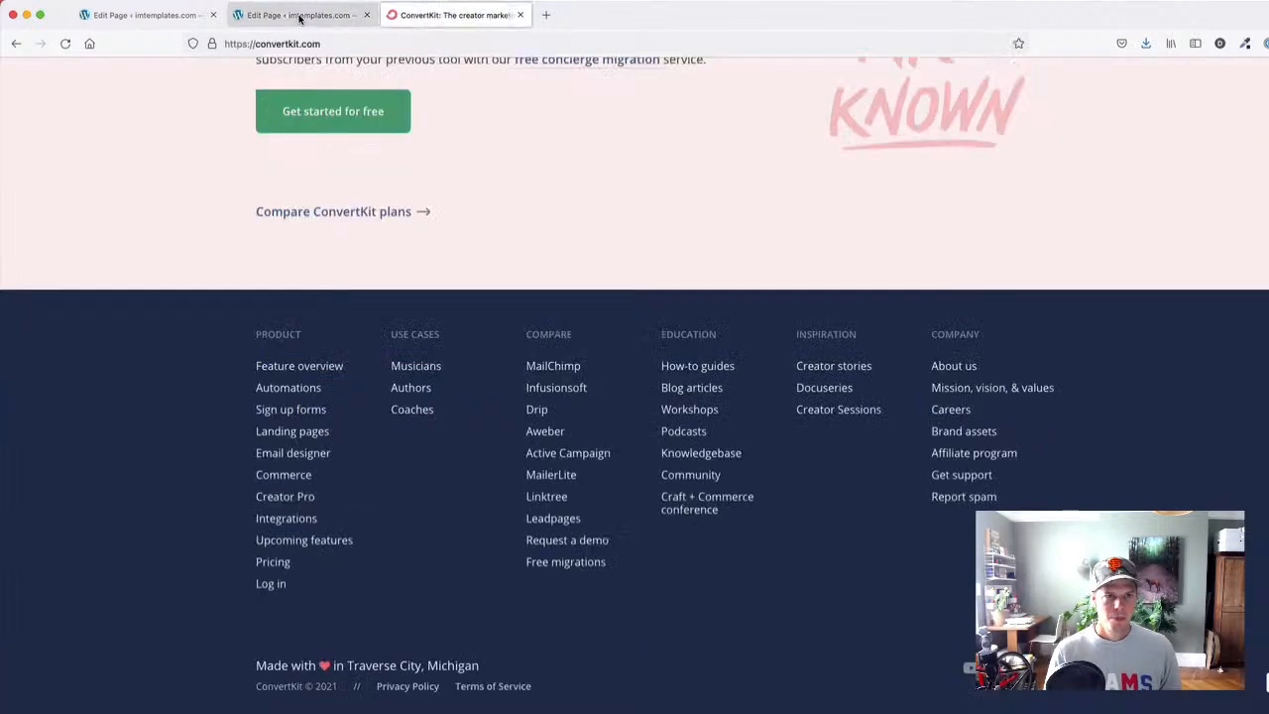
click(299, 16)
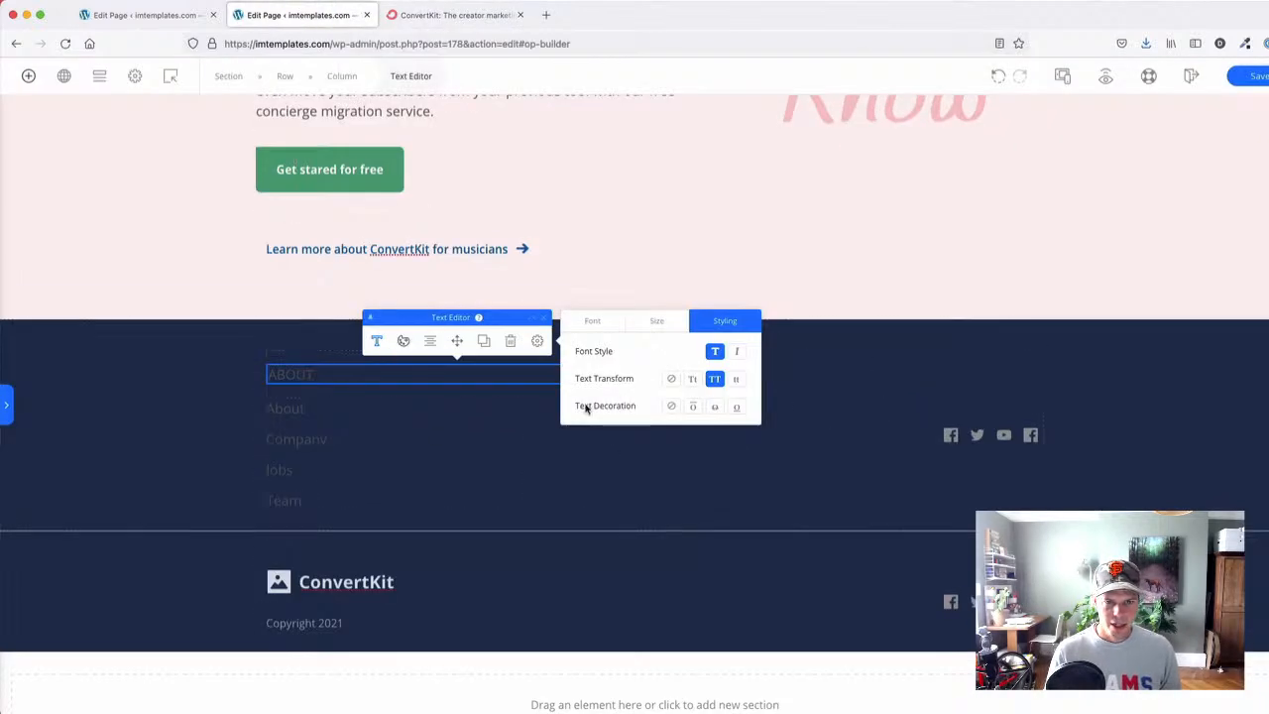
click(585, 320)
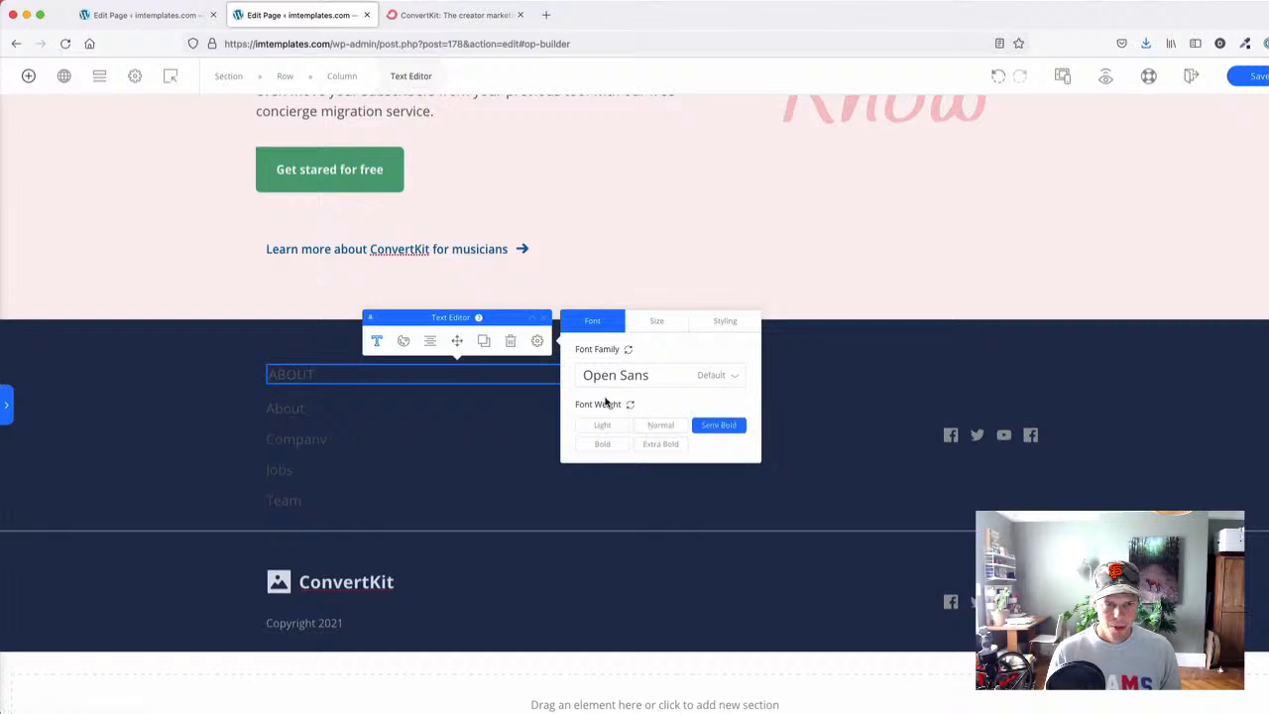
click(655, 324)
- Sample the PRODUCT heading's colour on the reference site and apply #9097a7 to the ABOUT heading's text
click(403, 341)
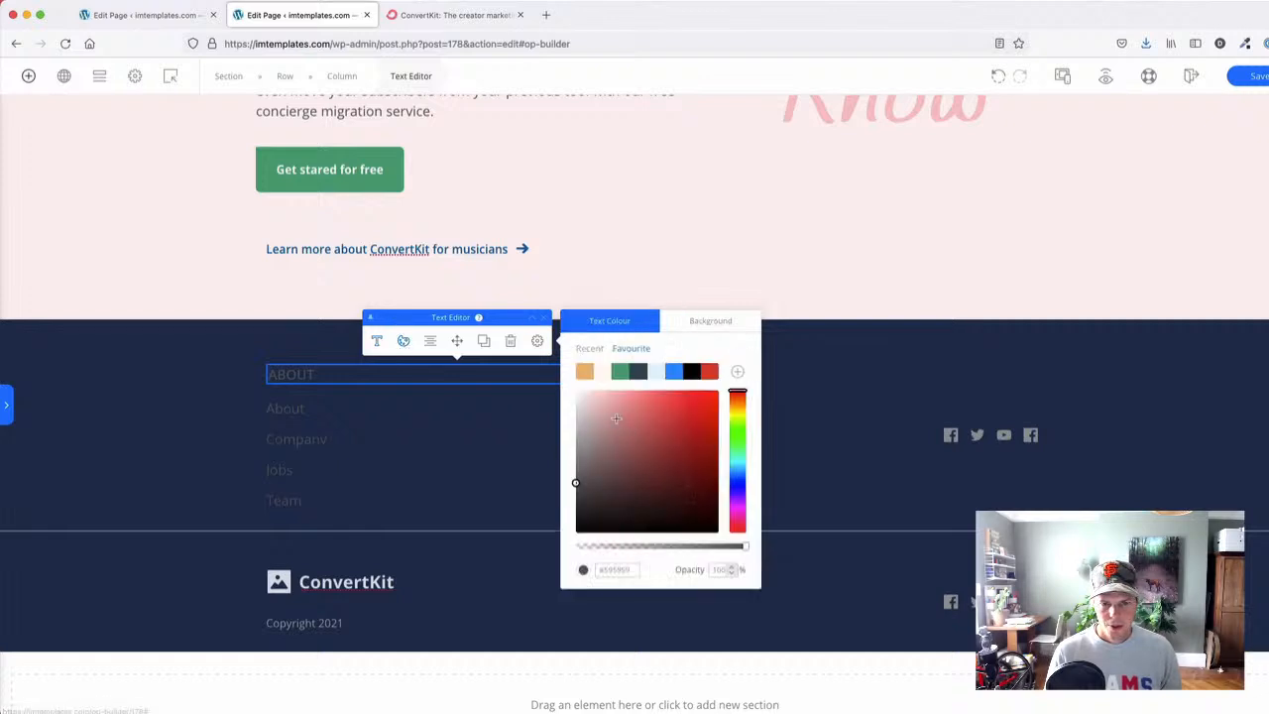
drag(534, 432, 533, 455)
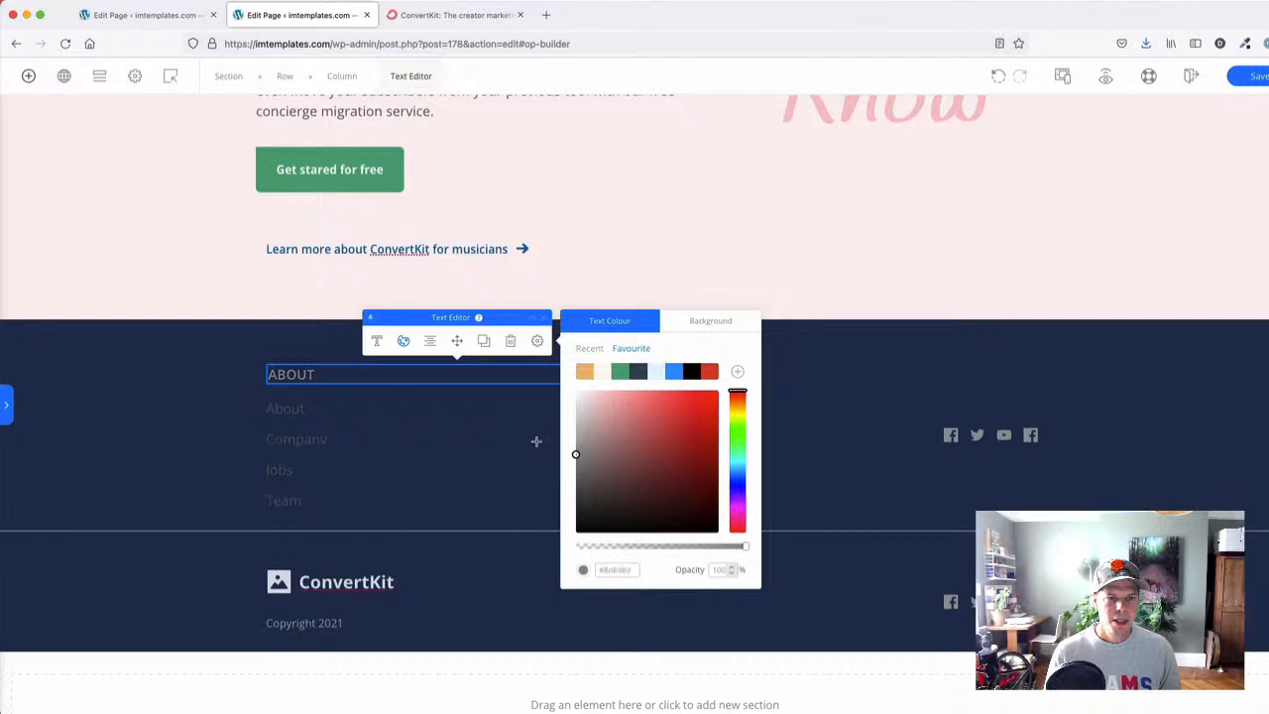
click(454, 14)
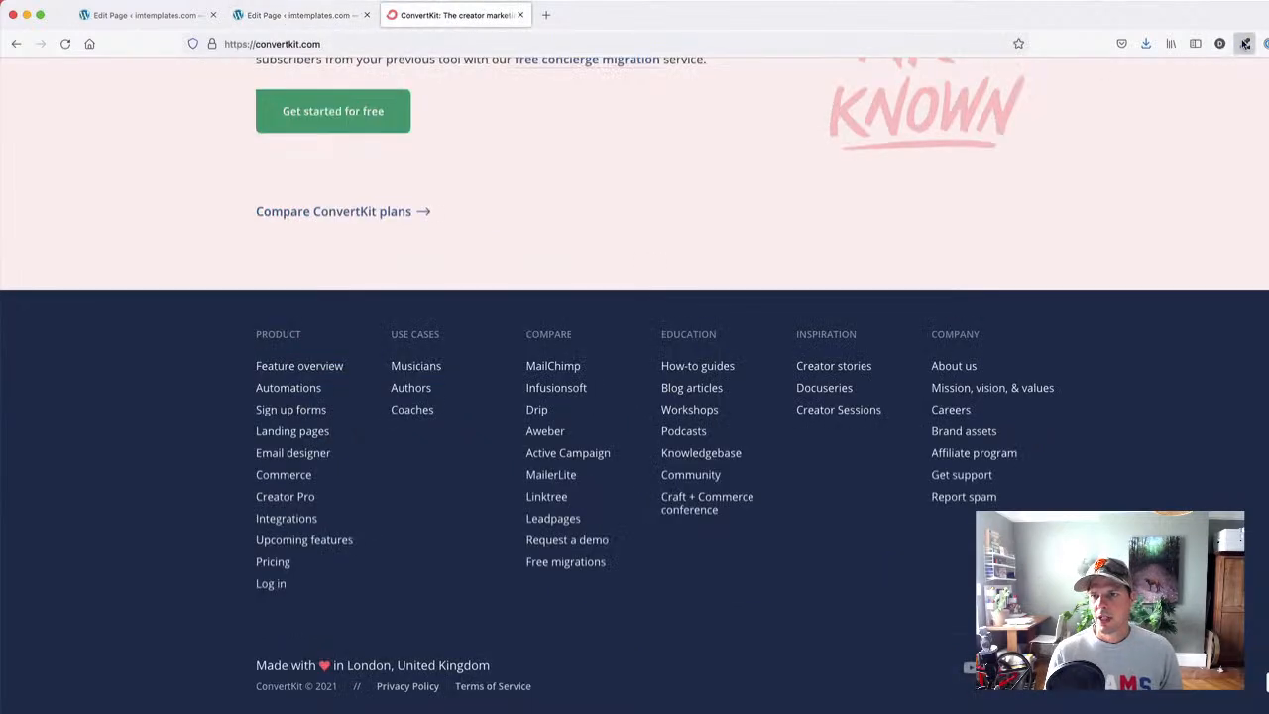
click(1244, 44)
click(1179, 61)
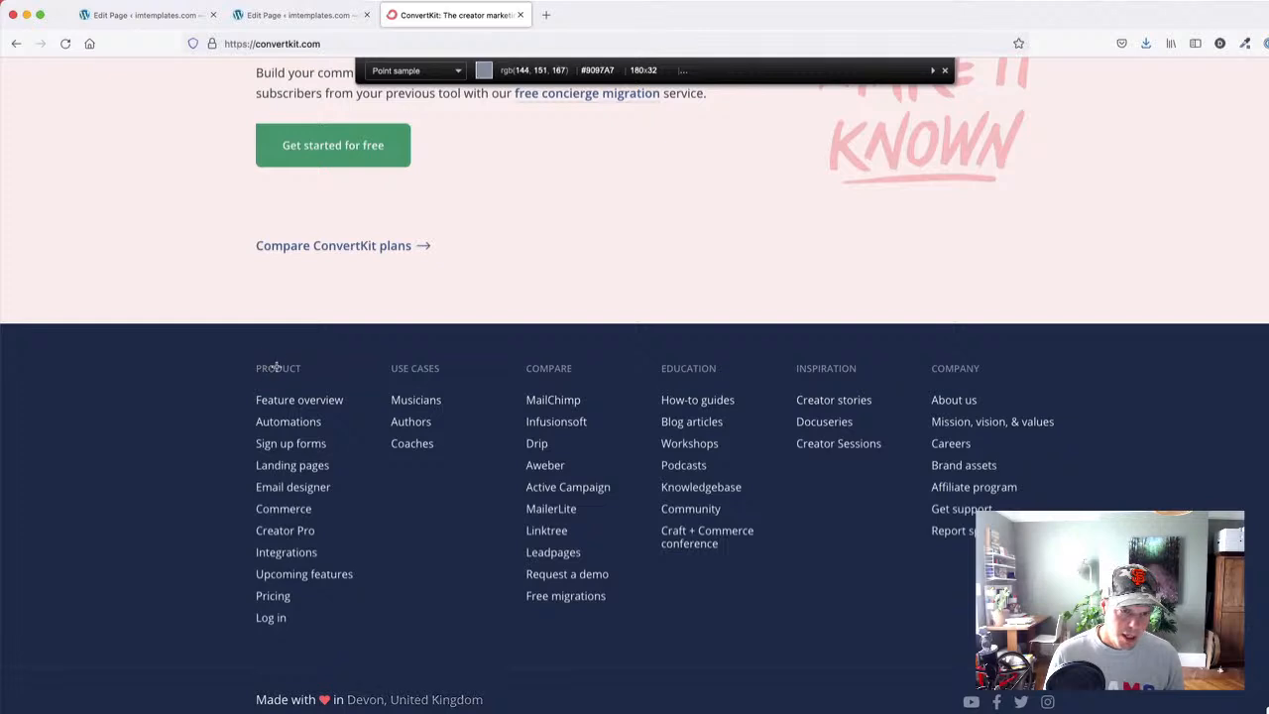
click(276, 367)
click(298, 15)
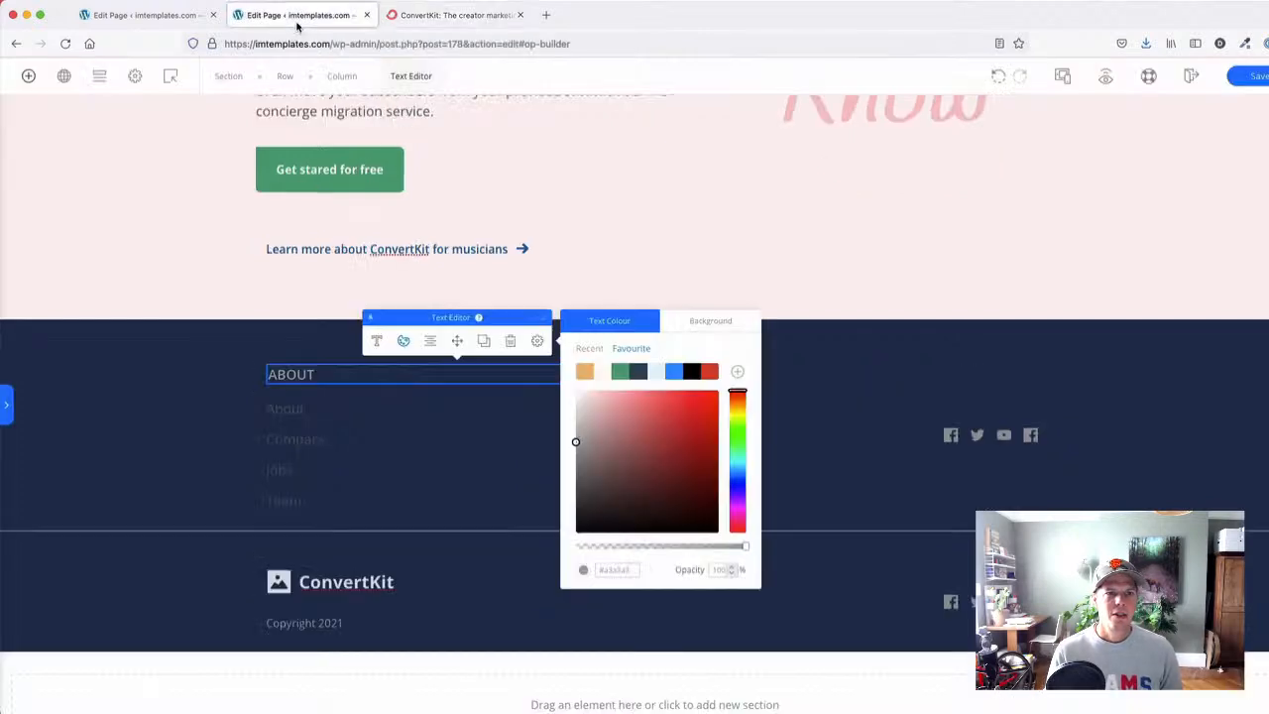
click(635, 569)
key(super+v)
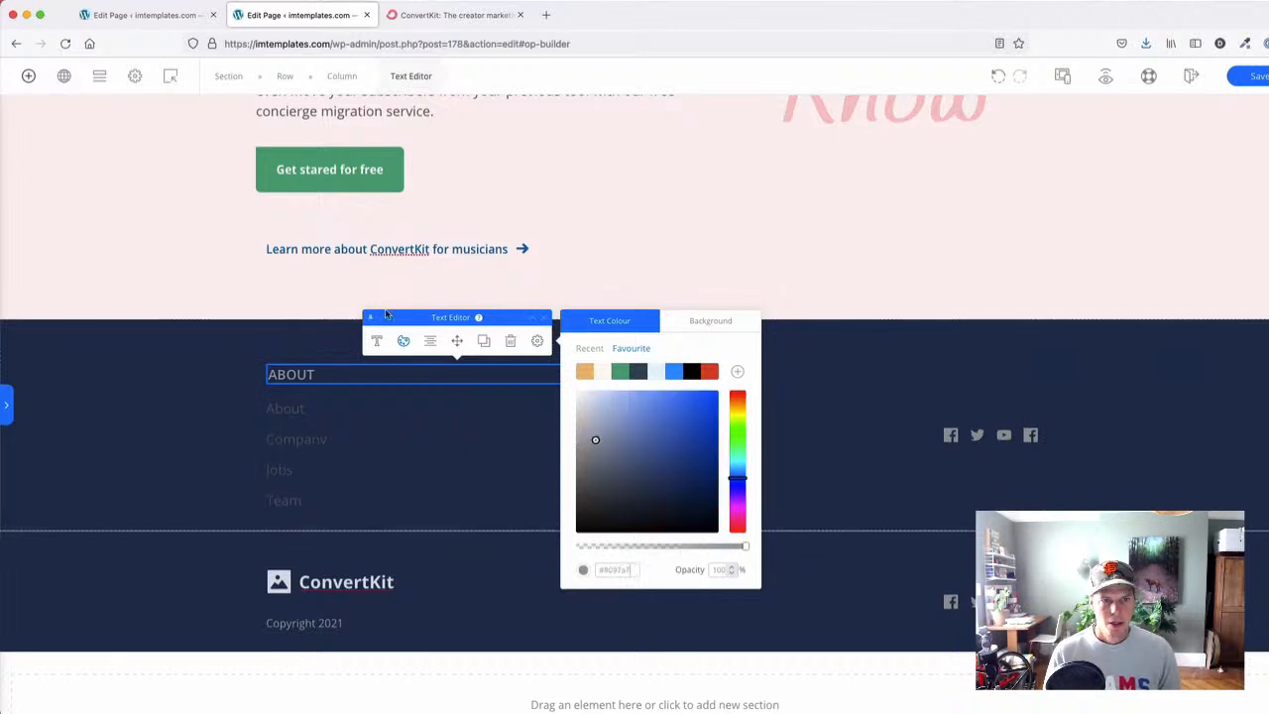
- Set the link list's font size to 17 px and tighten its line height to about 0.826 em
click(441, 15)
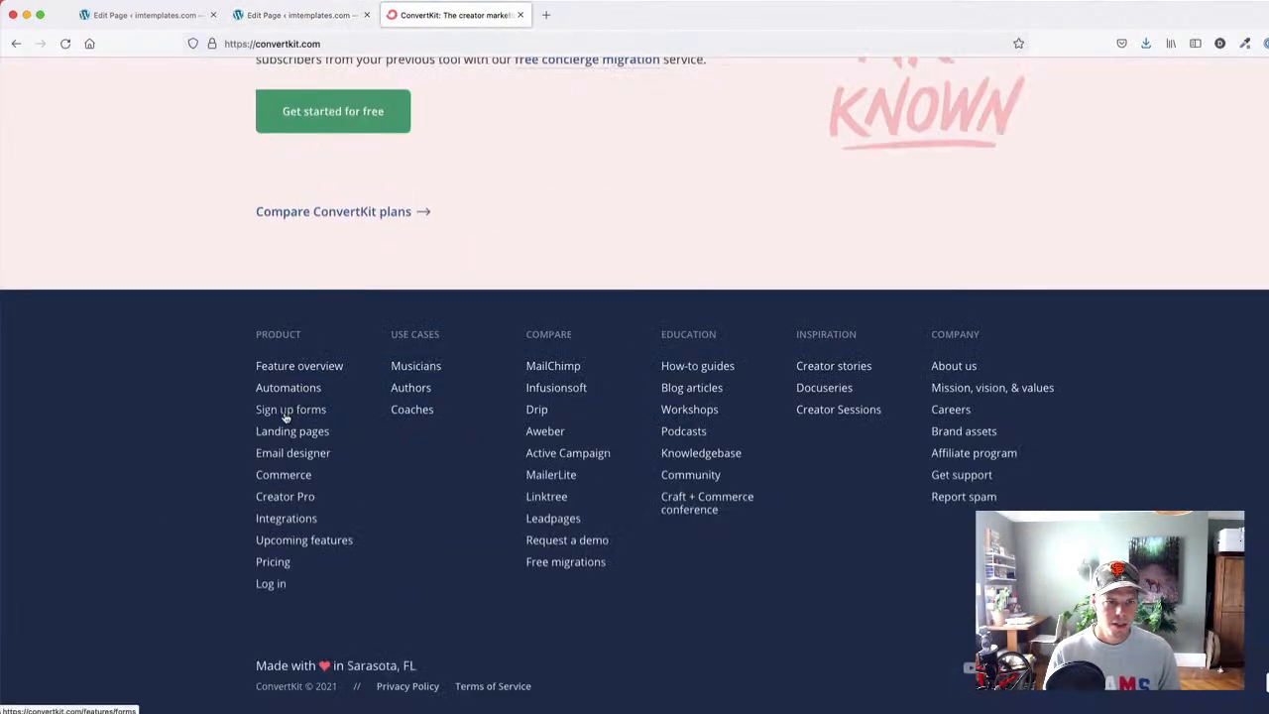
click(335, 17)
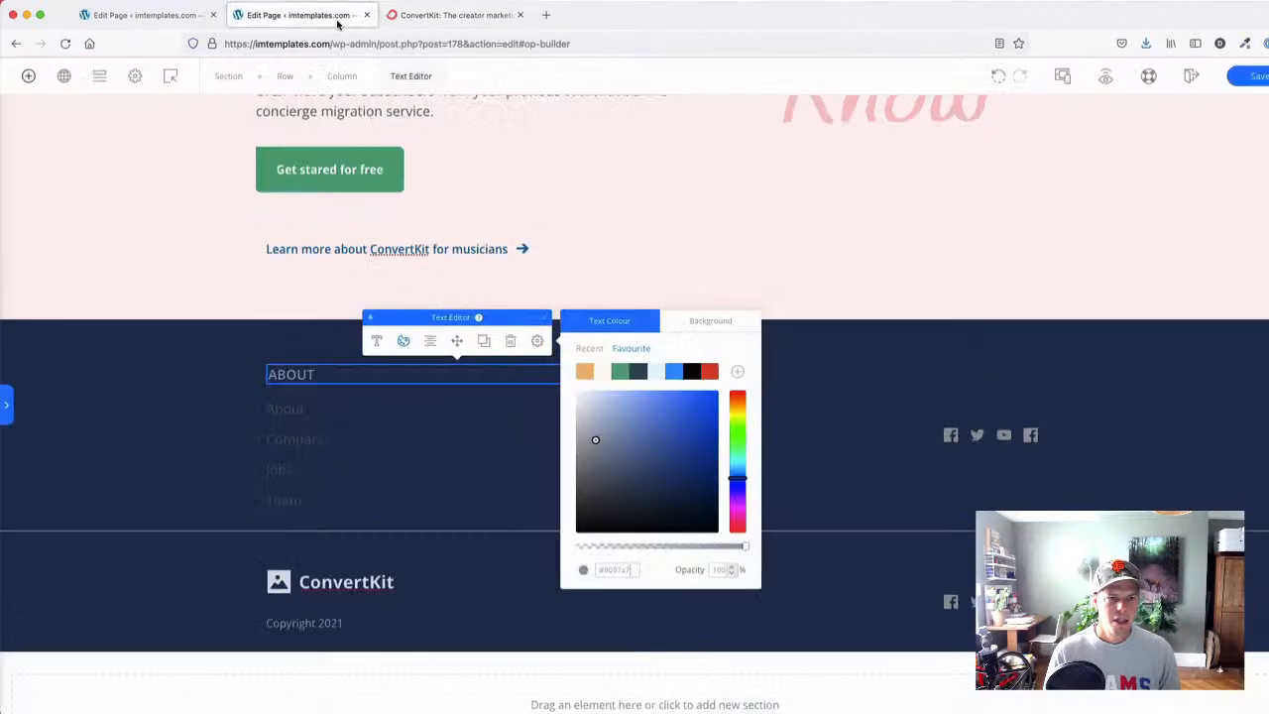
click(290, 412)
click(376, 374)
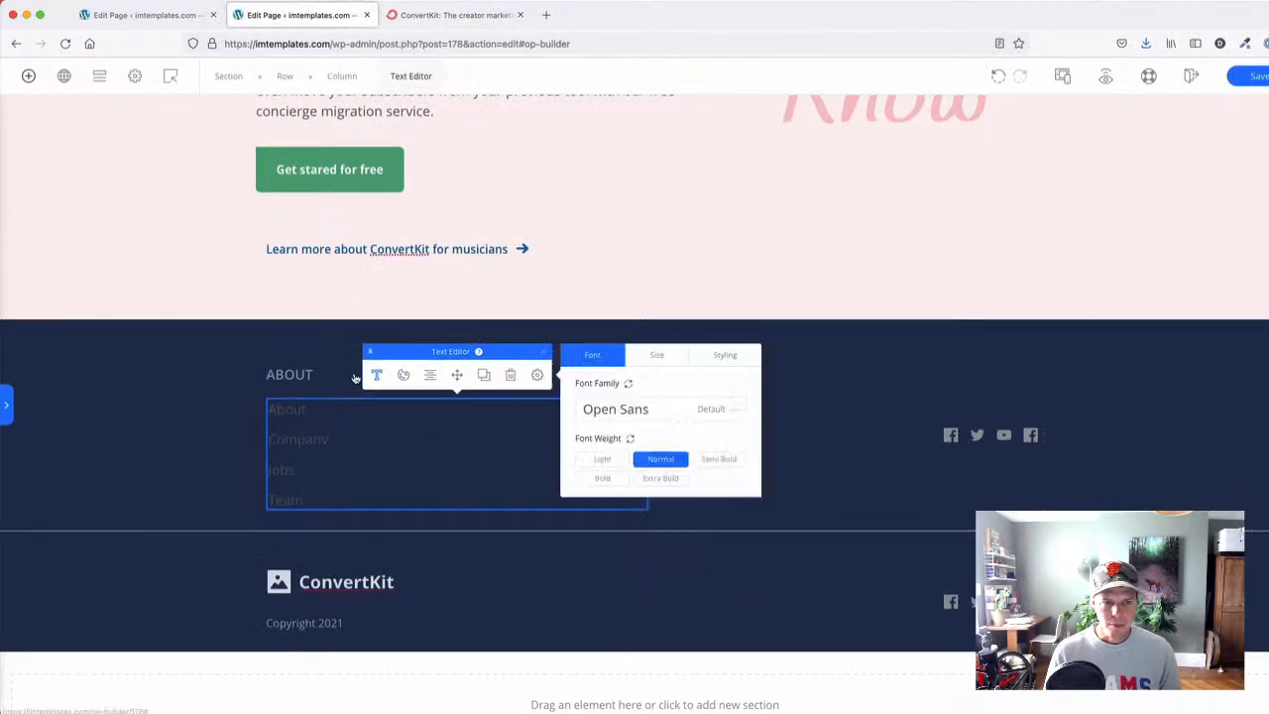
click(656, 355)
drag(598, 408, 595, 410)
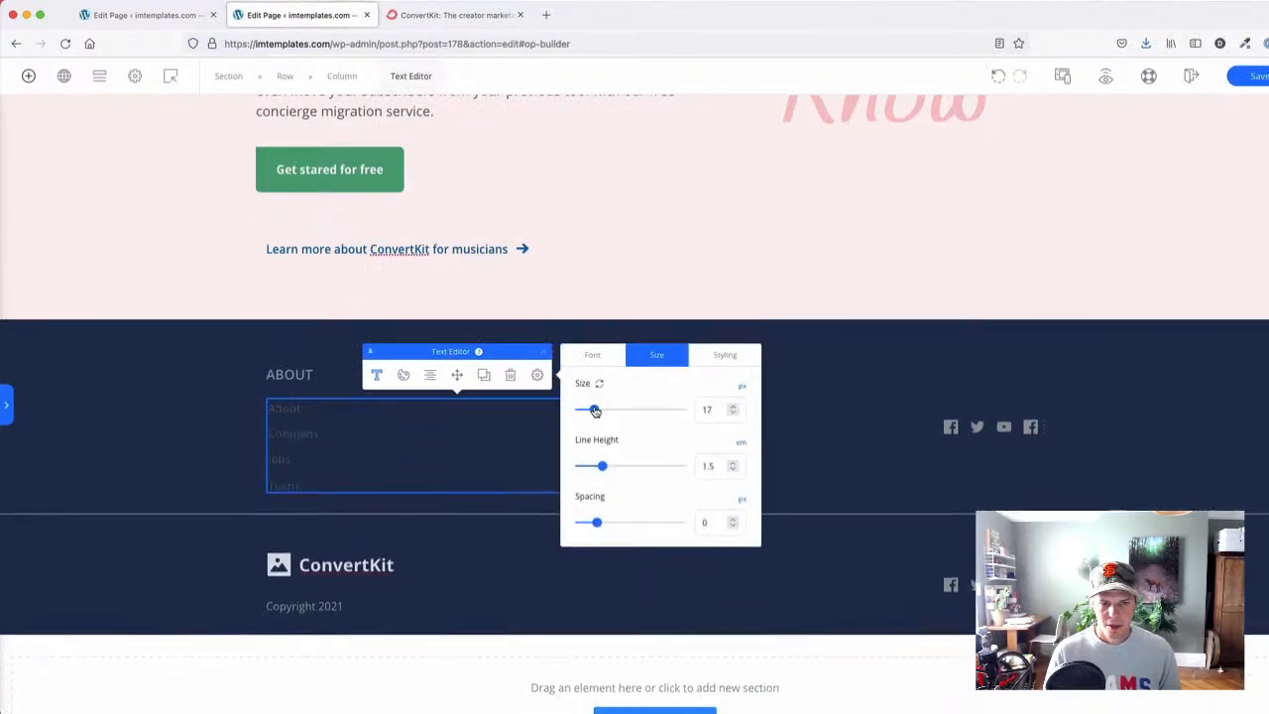
drag(595, 467, 588, 470)
- Colour the link list white (#ffffff), enlarge its font slightly and compare it with the reference footer
click(401, 376)
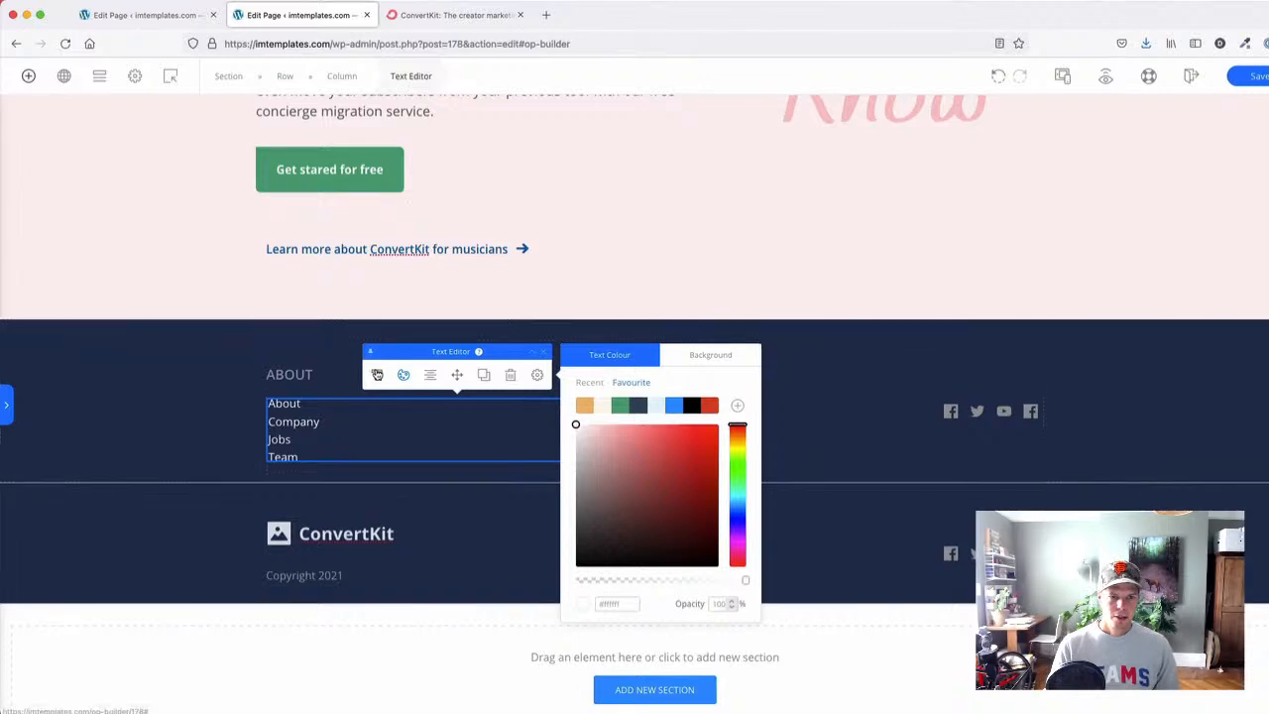
click(377, 373)
click(656, 355)
drag(615, 413, 596, 413)
click(420, 16)
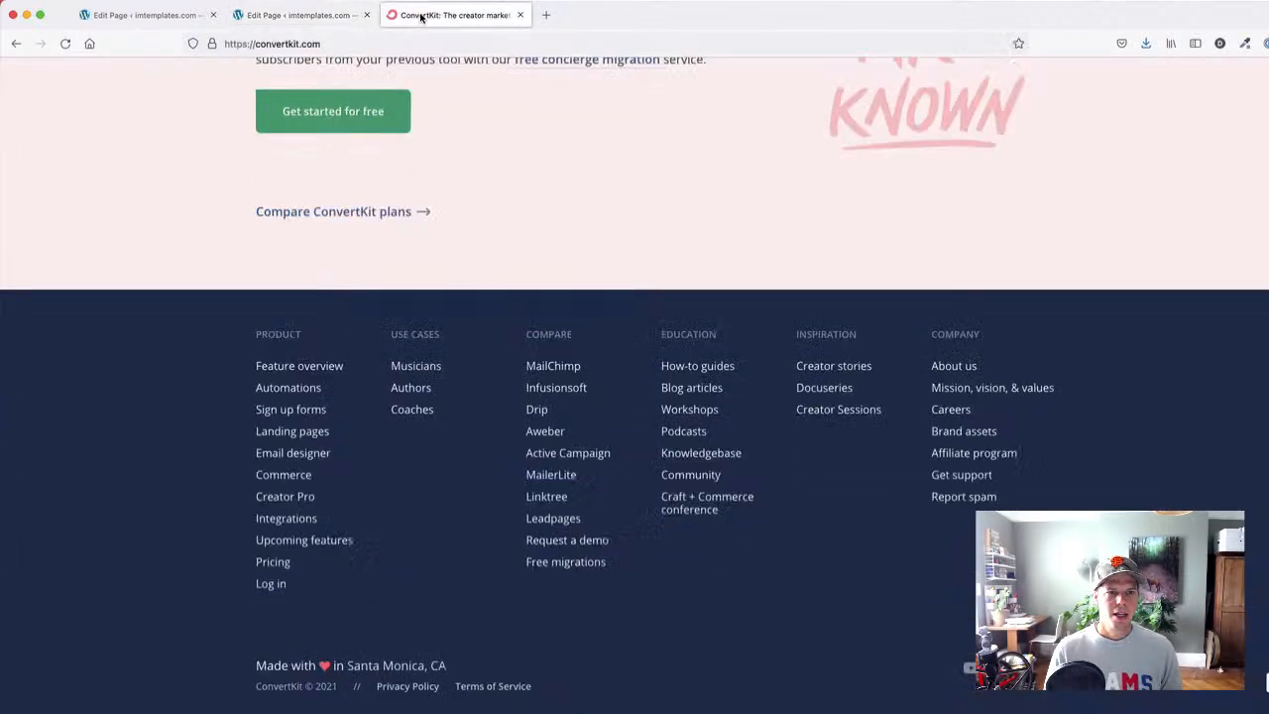
click(342, 16)
- Reduce the ABOUT heading's font size to 17 px and compare it with the reference footer's headings
click(296, 385)
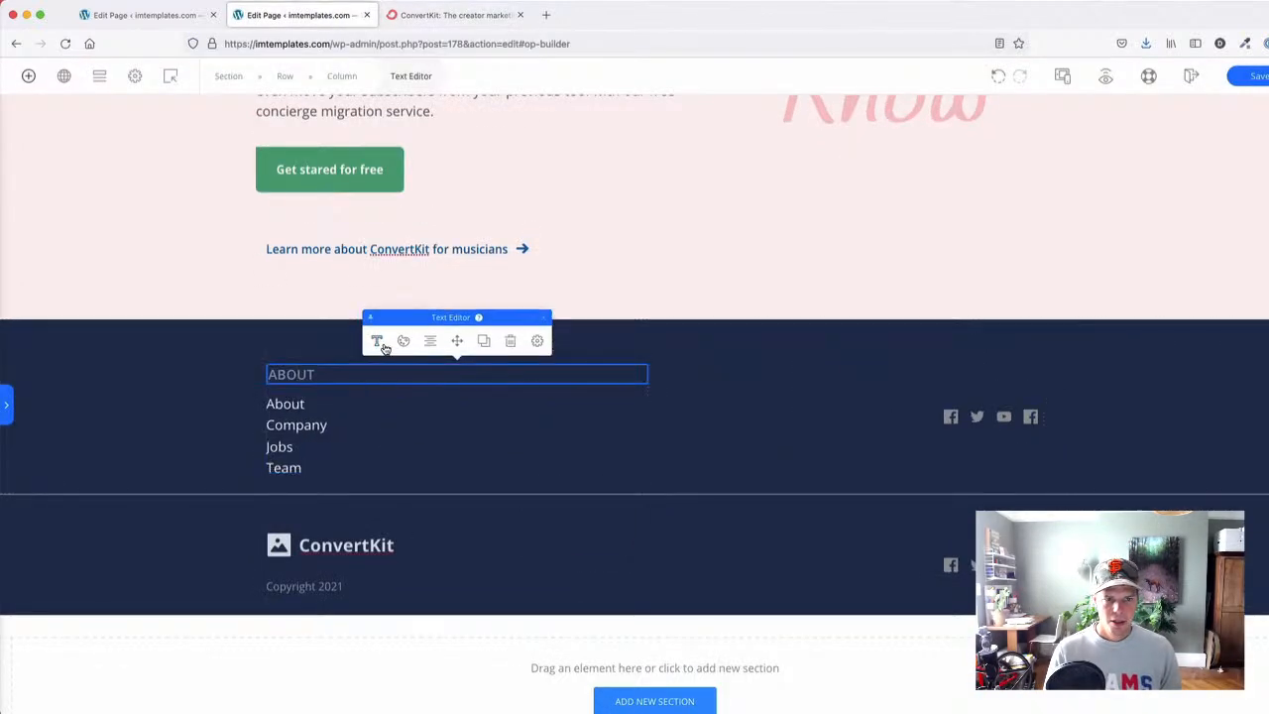
click(381, 343)
click(656, 321)
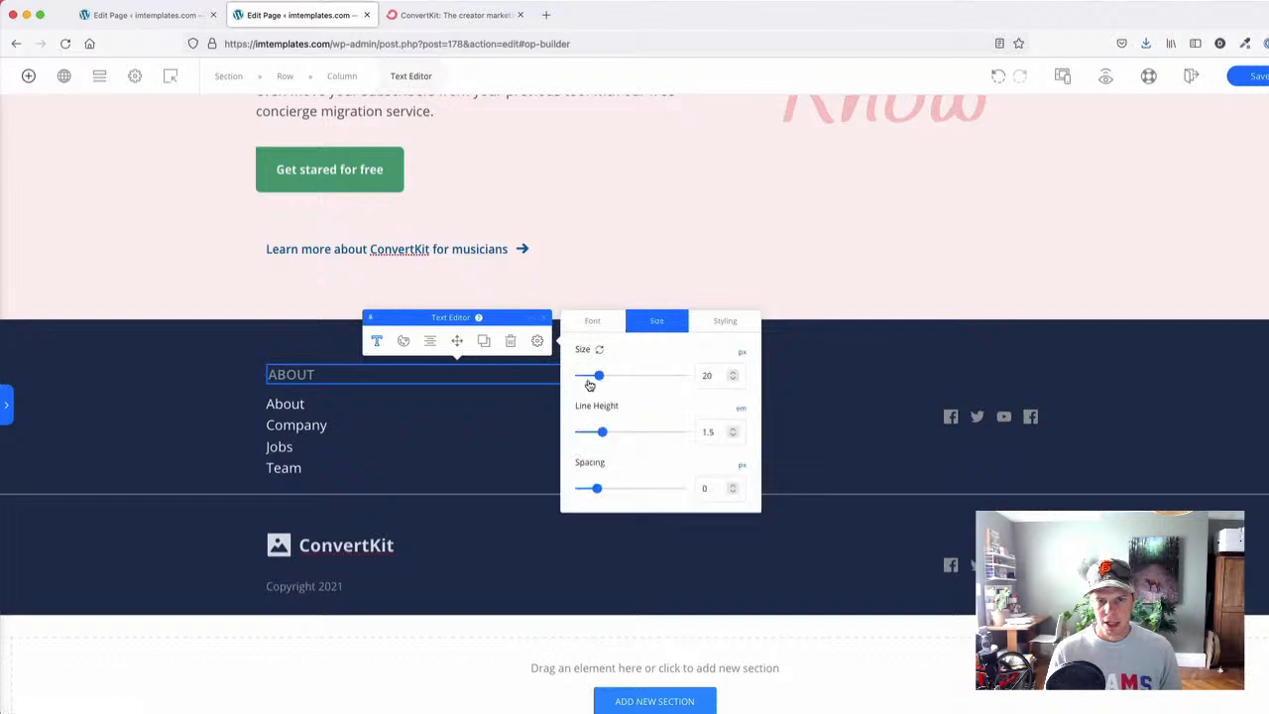
drag(599, 378, 596, 378)
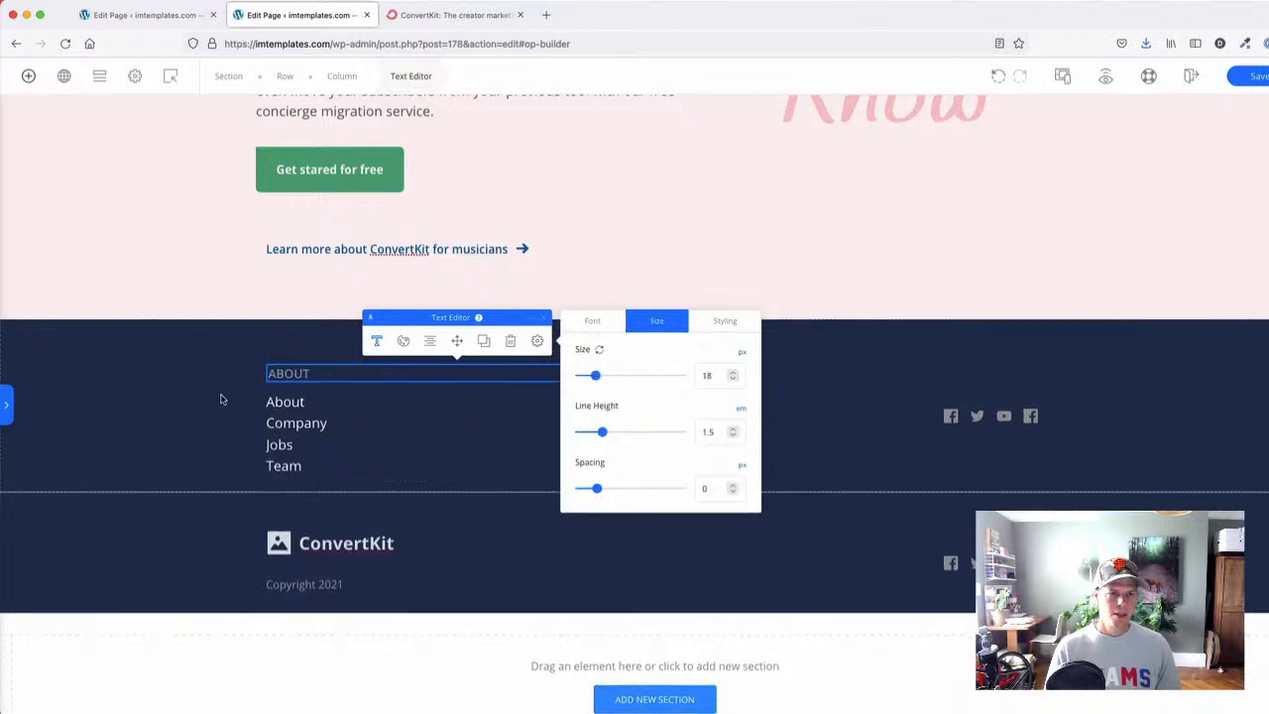
click(732, 380)
click(732, 380)
click(732, 375)
click(451, 15)
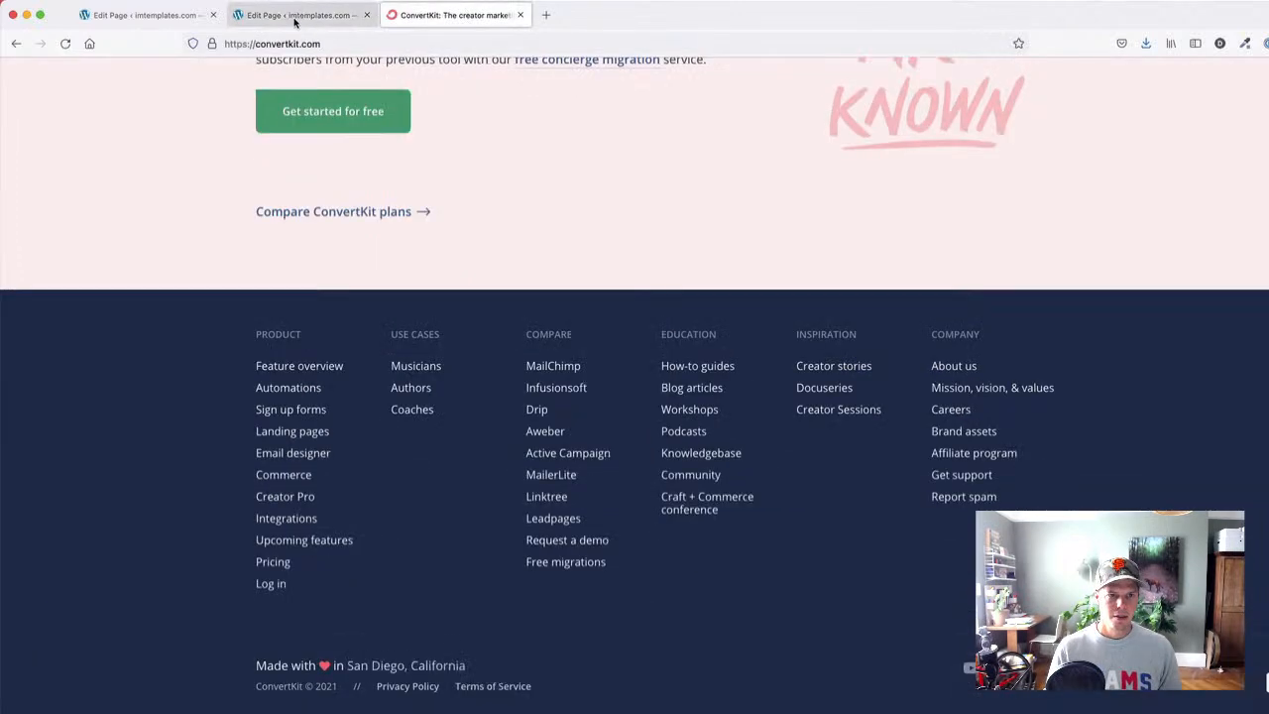
click(299, 15)
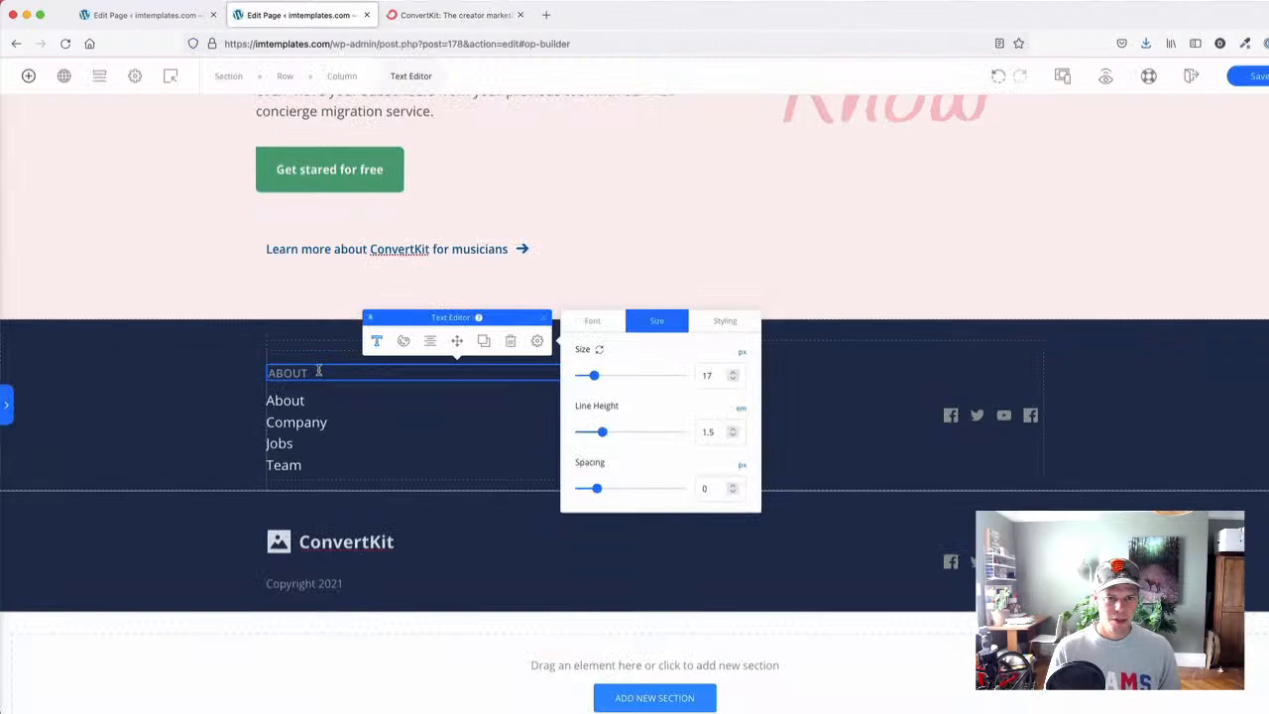
- Set the link list's font size to 18 px
click(309, 424)
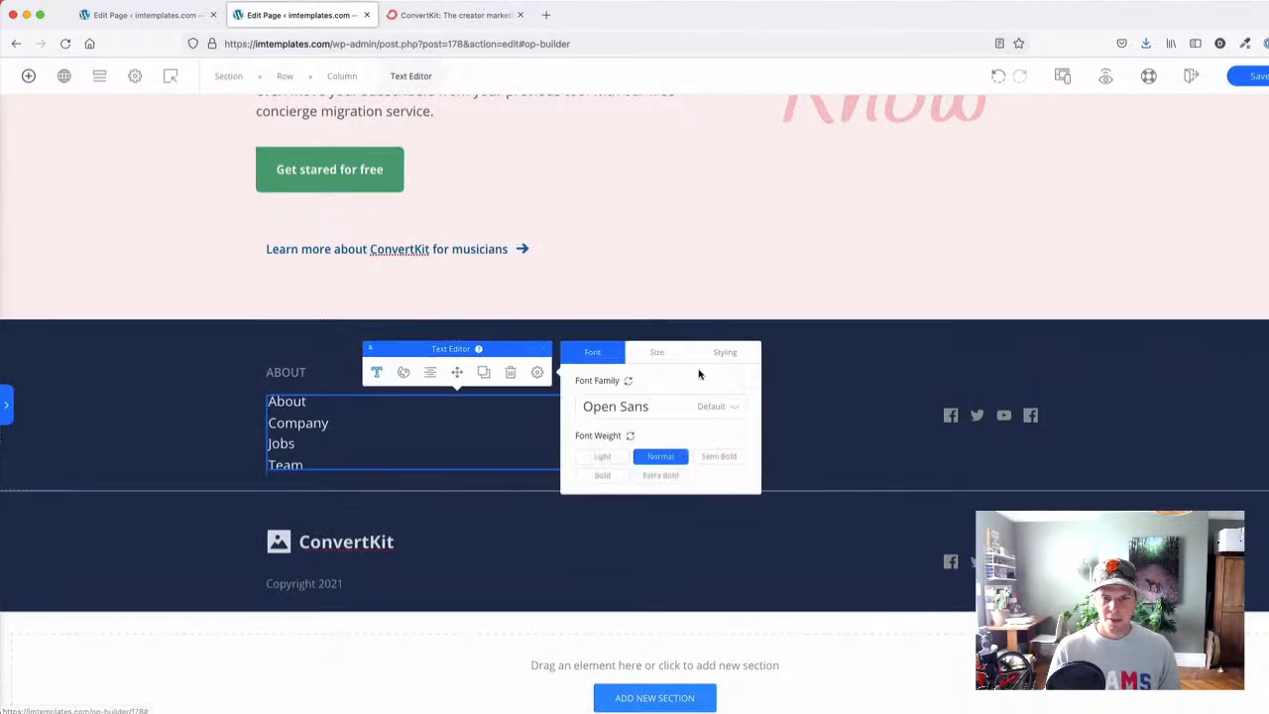
click(656, 352)
click(732, 411)
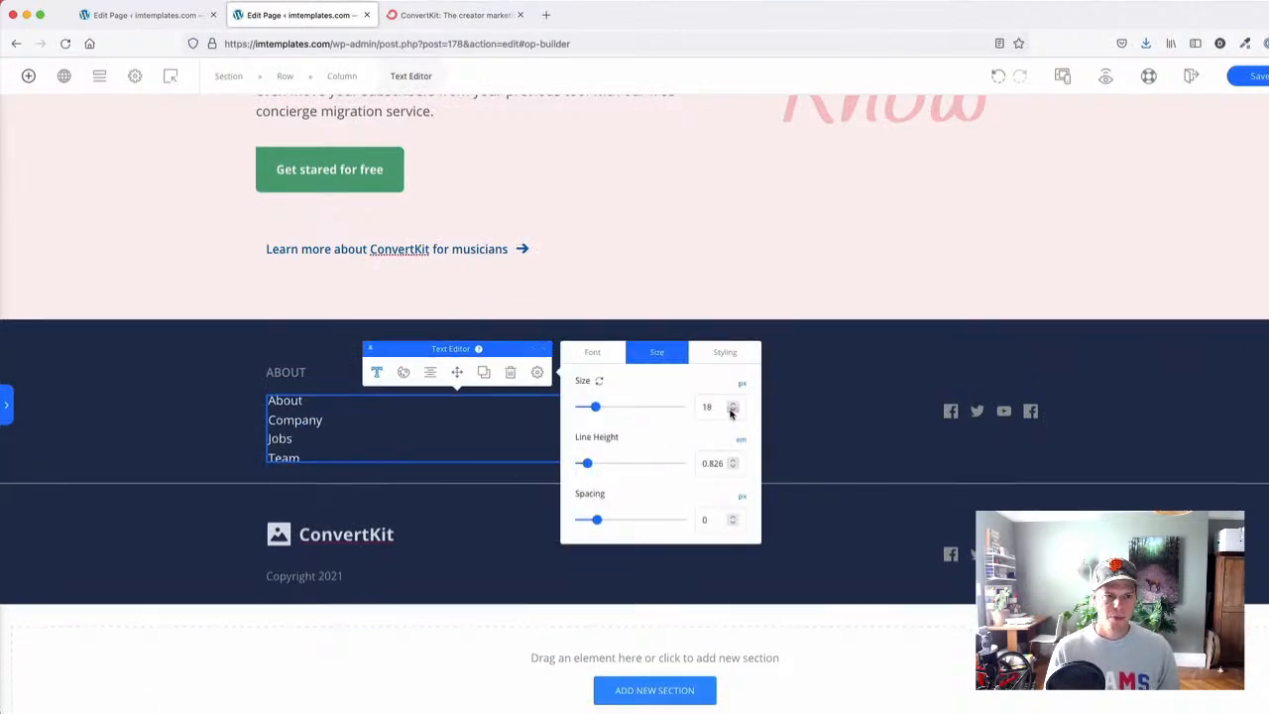
- Reduce the footer link list's font size slightly
click(733, 410)
click(224, 420)
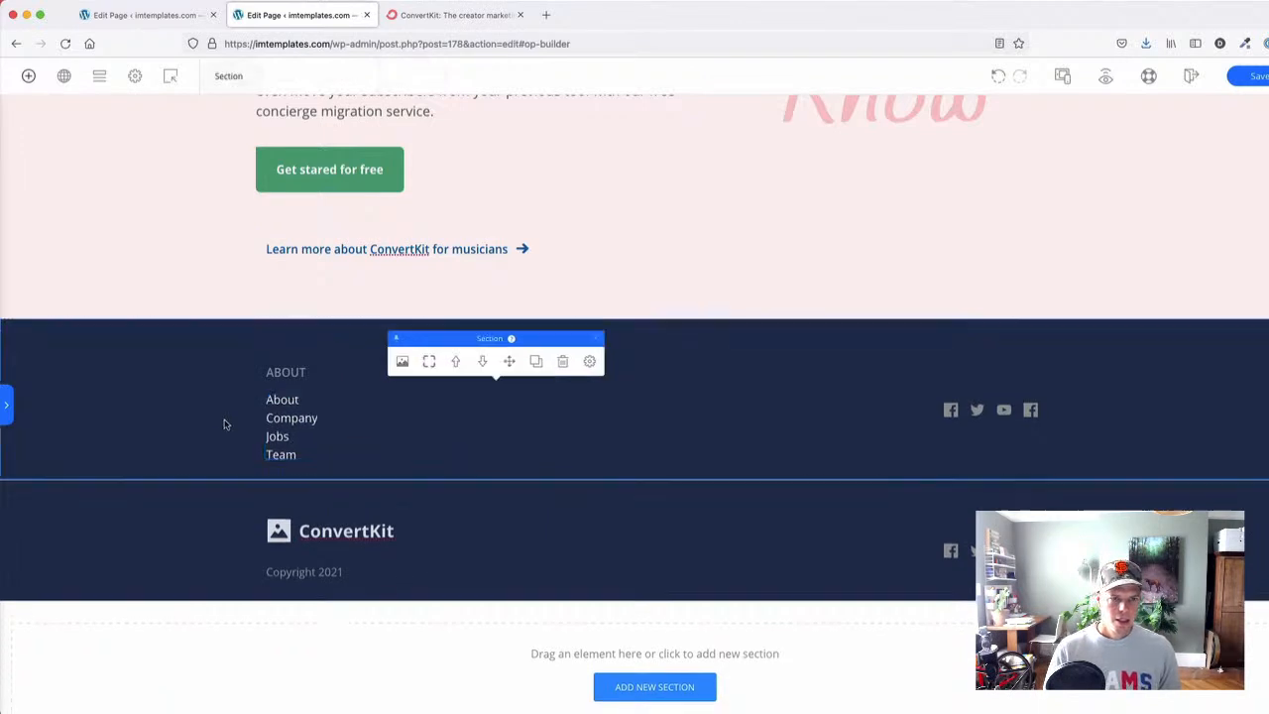
click(456, 428)
click(346, 349)
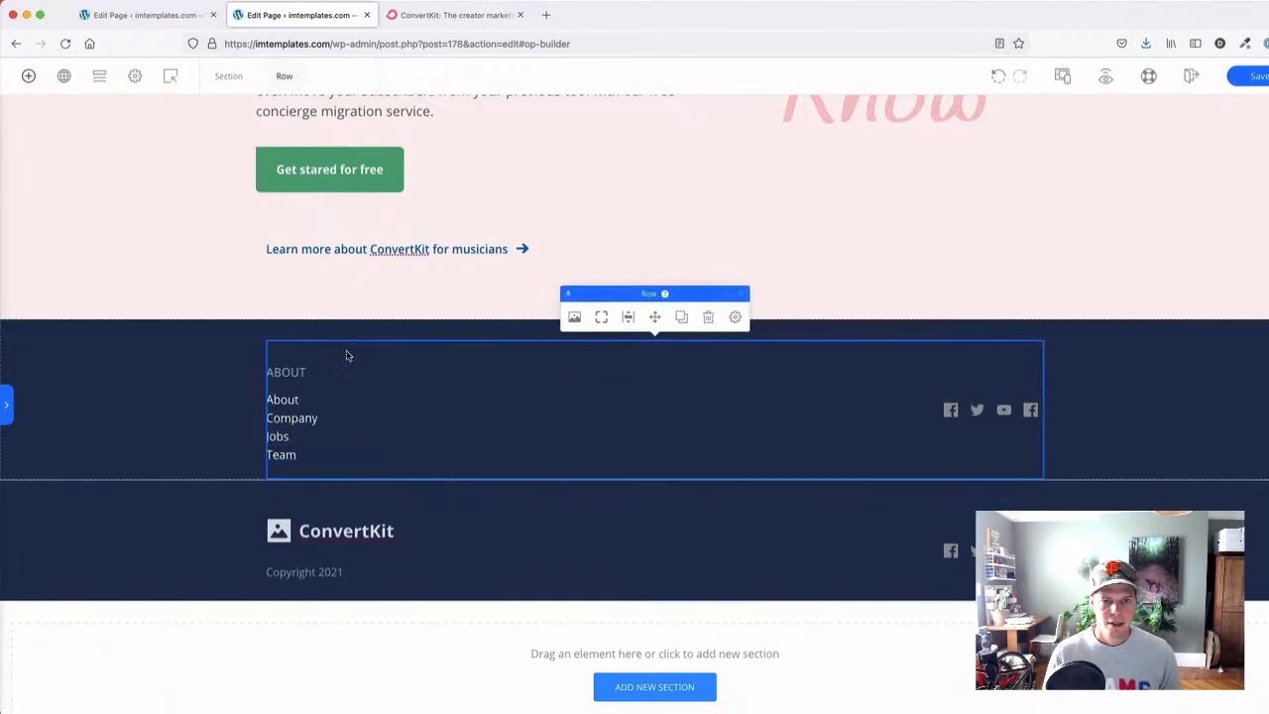
- Add an empty column between the footer's link list and social icons, and delete the column holding the social icons
click(28, 76)
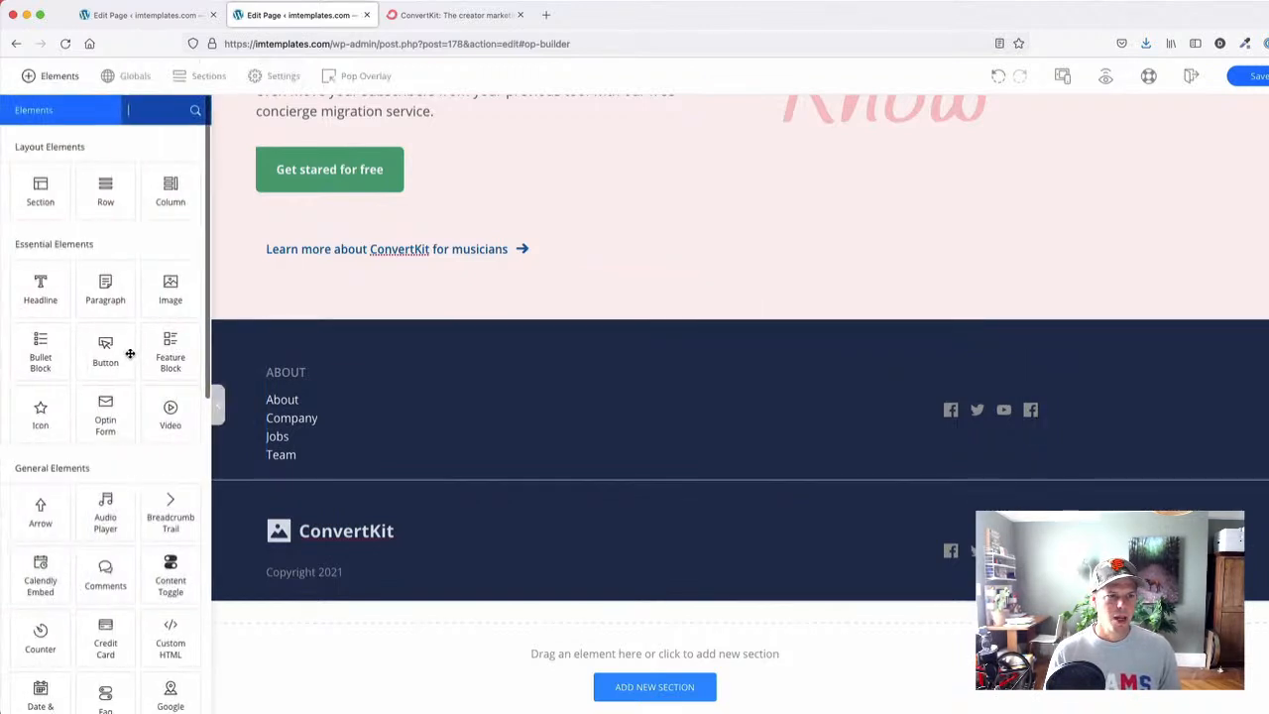
drag(469, 340, 782, 417)
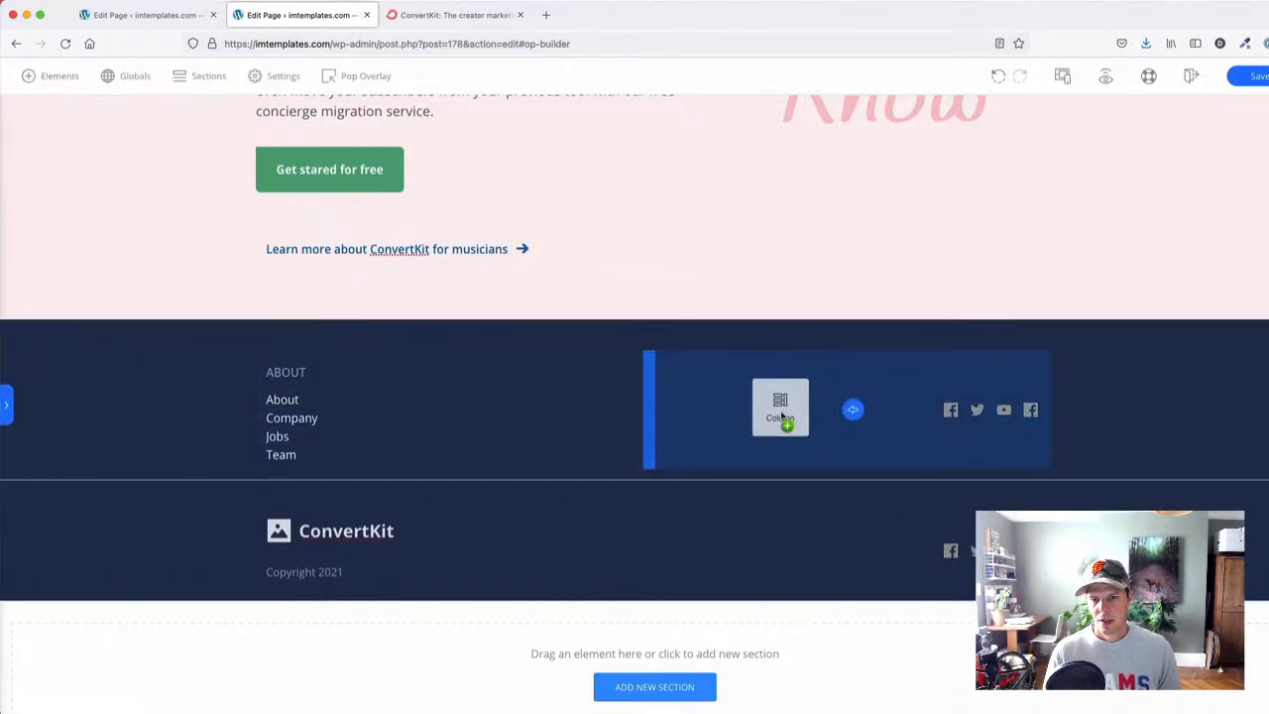
drag(1000, 431, 999, 431)
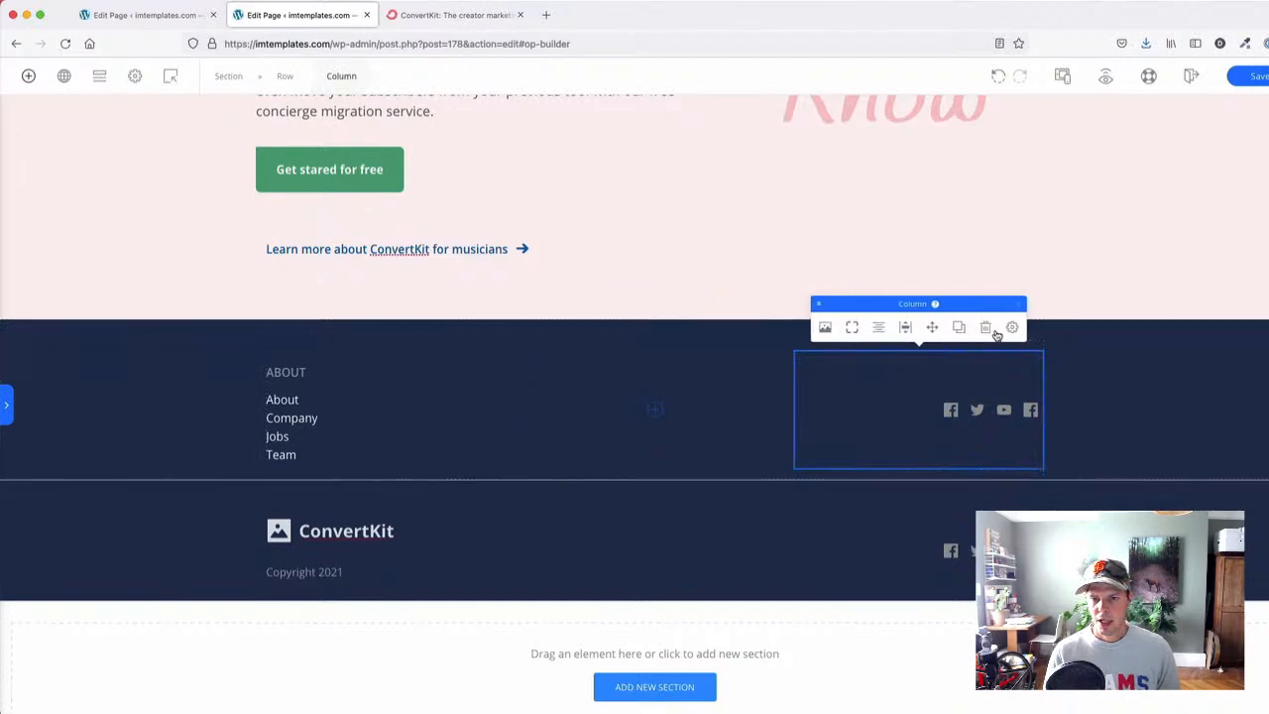
- Duplicate the ABOUT link column to make four copies across the footer row and delete the empty last column
click(354, 399)
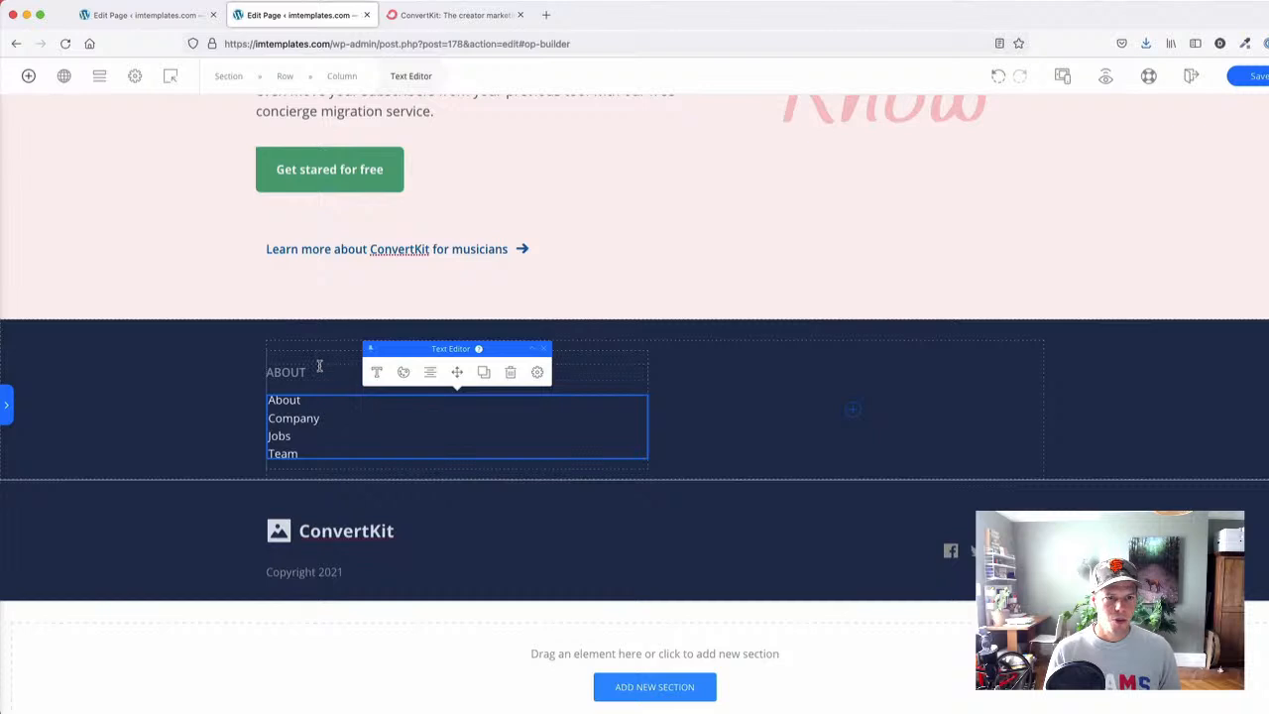
click(365, 365)
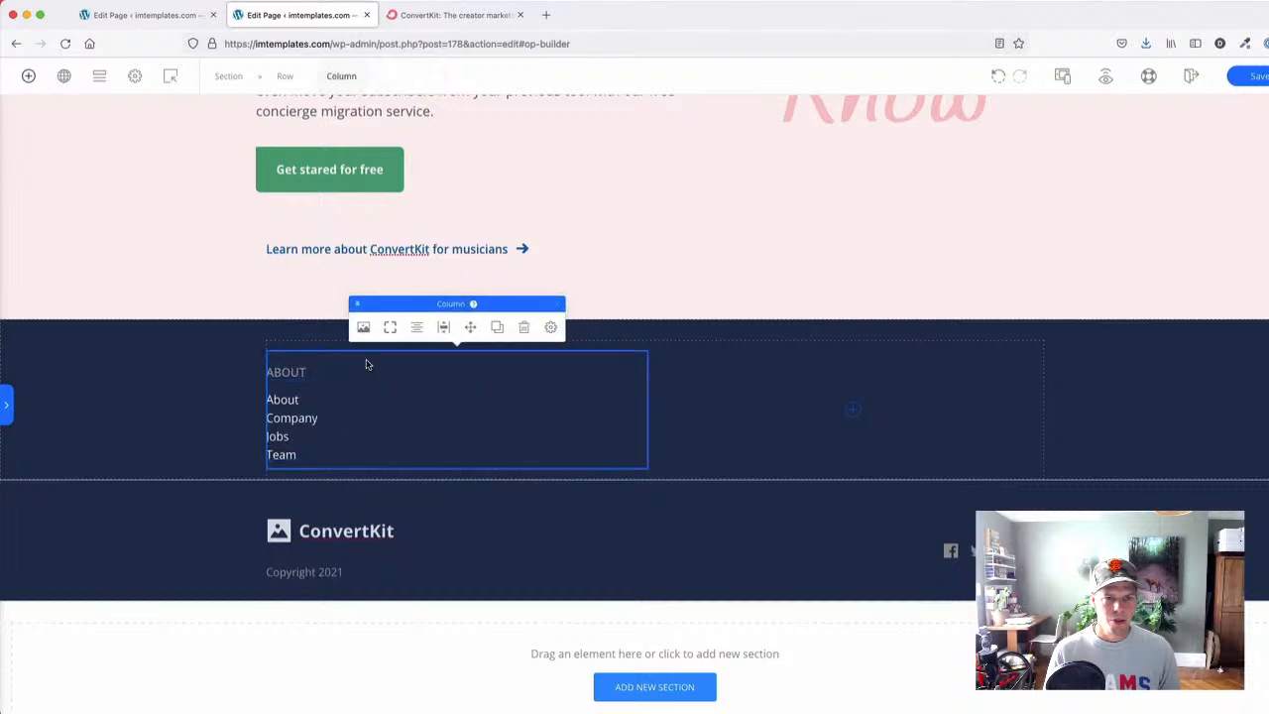
click(498, 328)
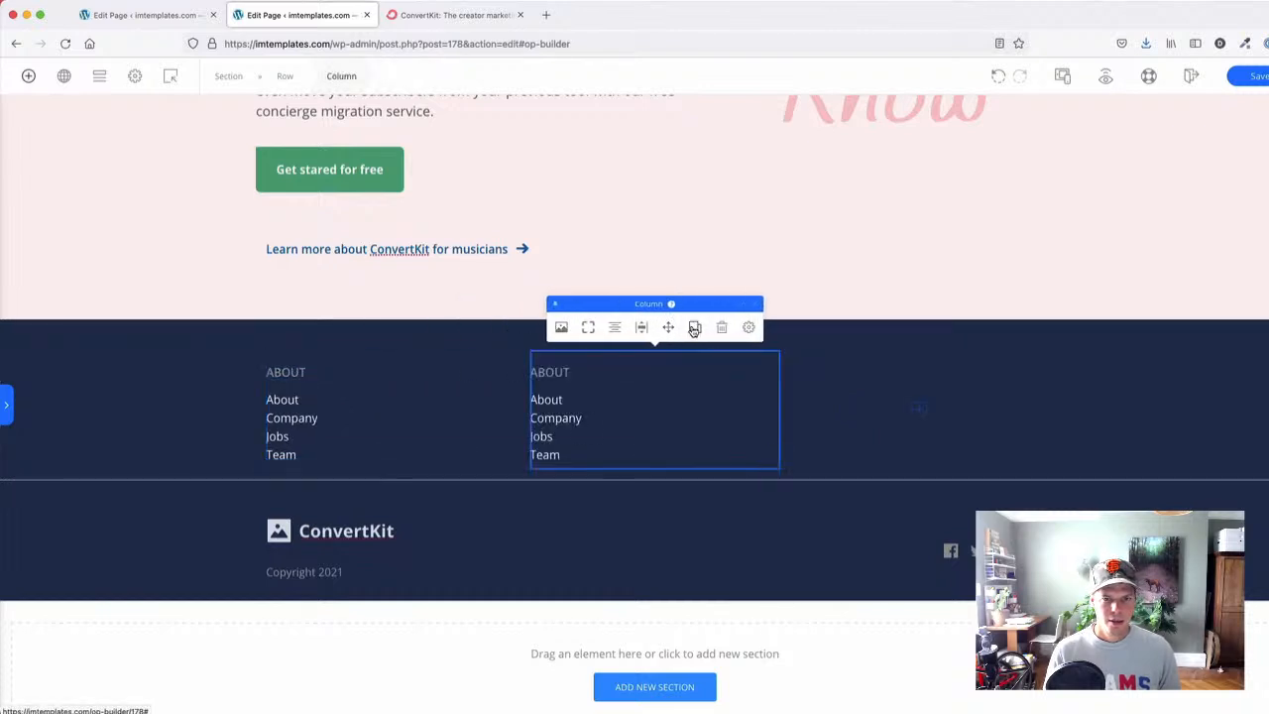
click(695, 328)
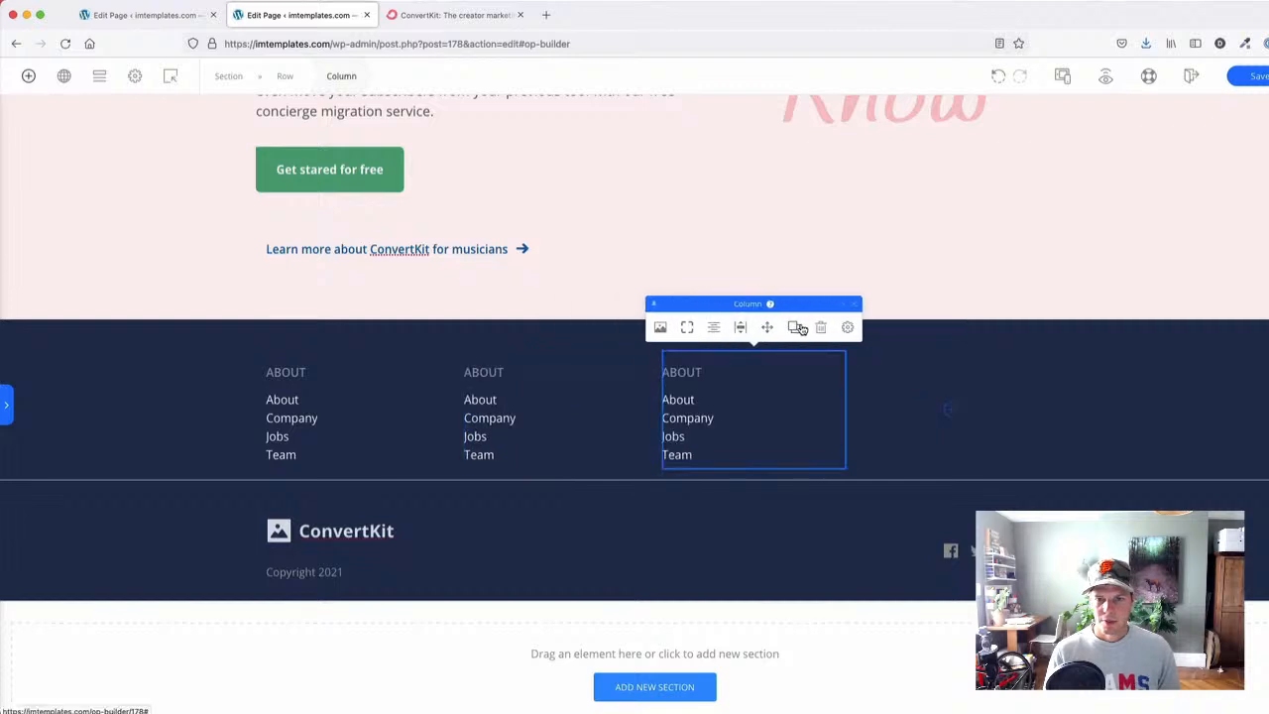
click(799, 328)
click(1006, 391)
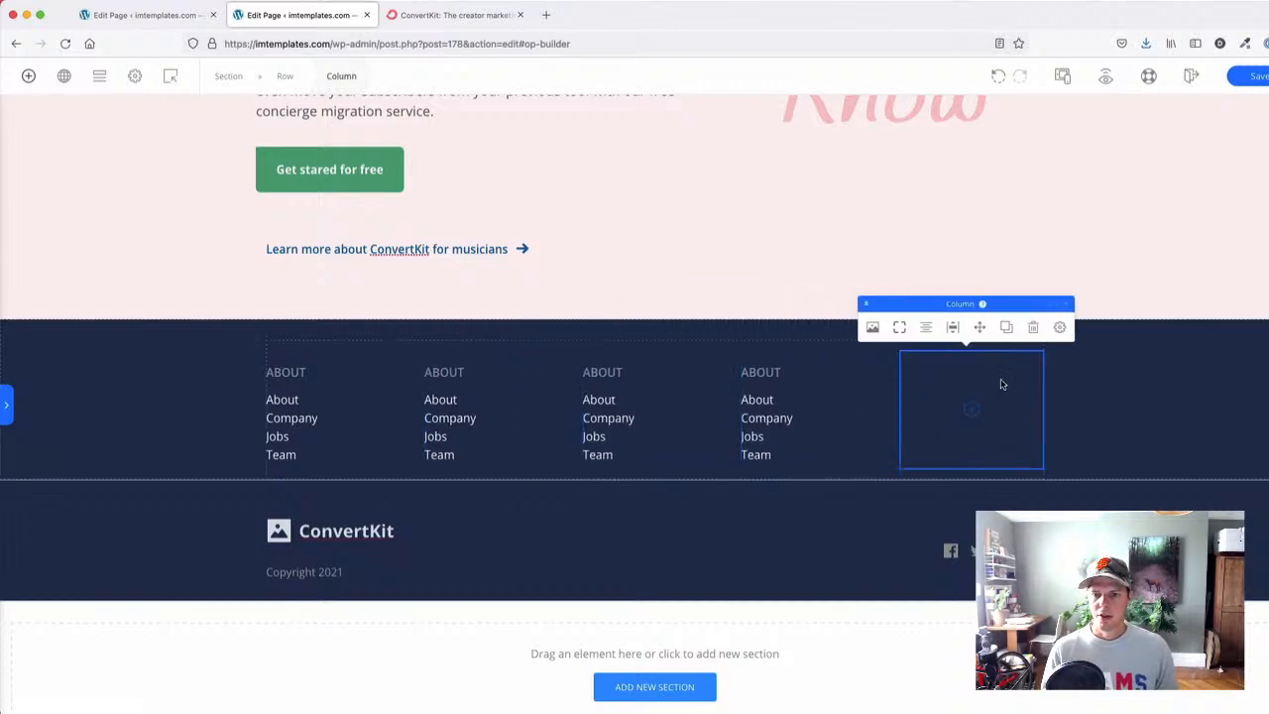
click(1043, 328)
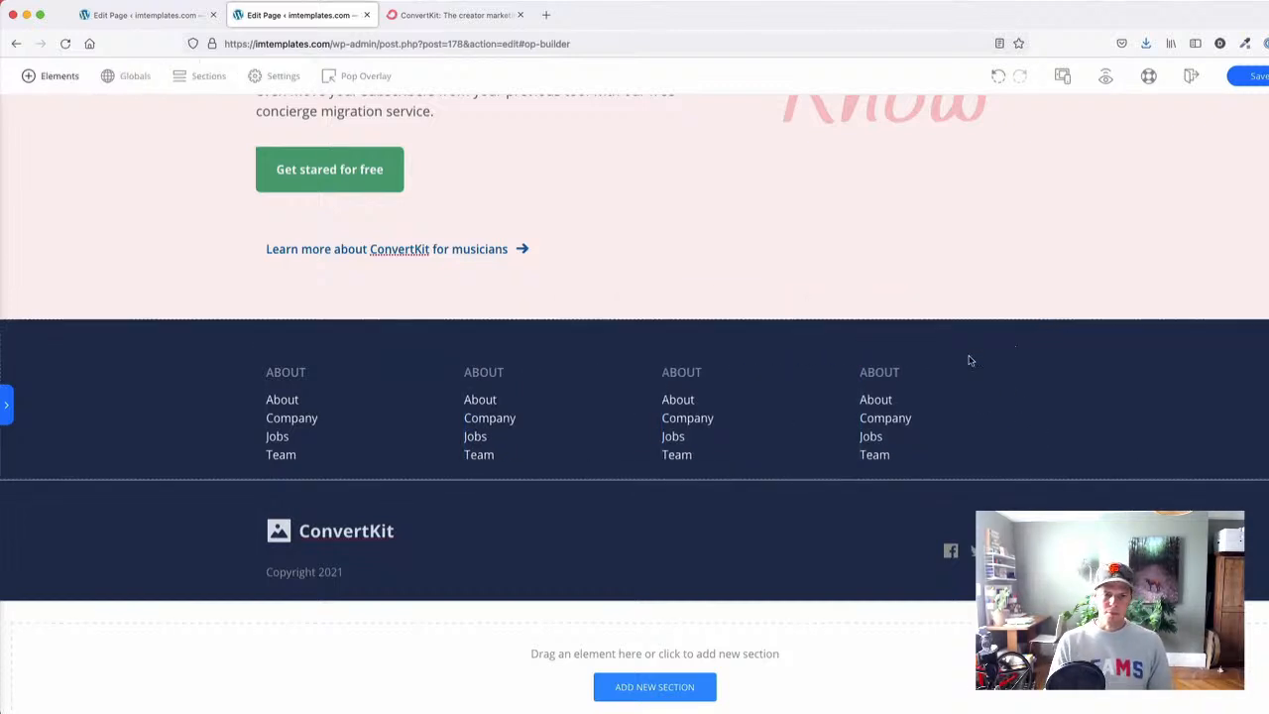
- Increase the bottom spacing of the footer section holding the four link columns slightly
click(130, 417)
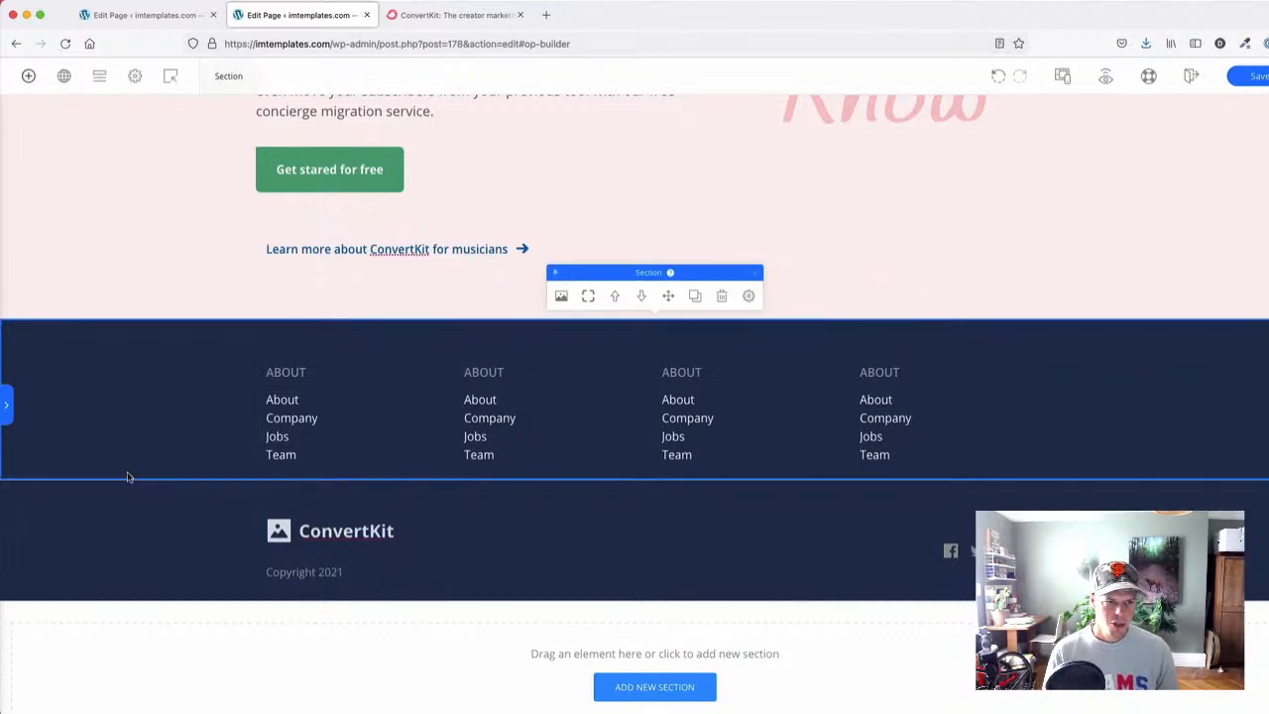
drag(129, 476, 120, 501)
- Extend the copyright line to "Copyright 2021 All right reserved." and set its font size to 15 px
click(345, 594)
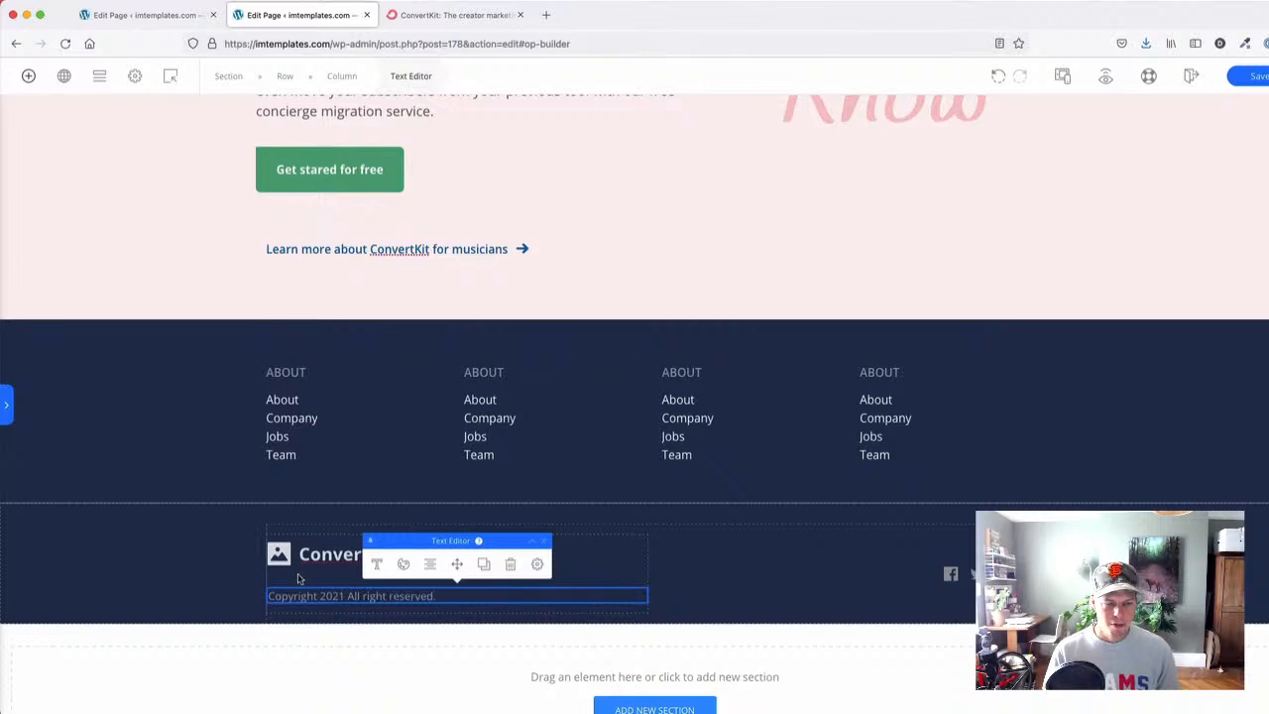
click(377, 565)
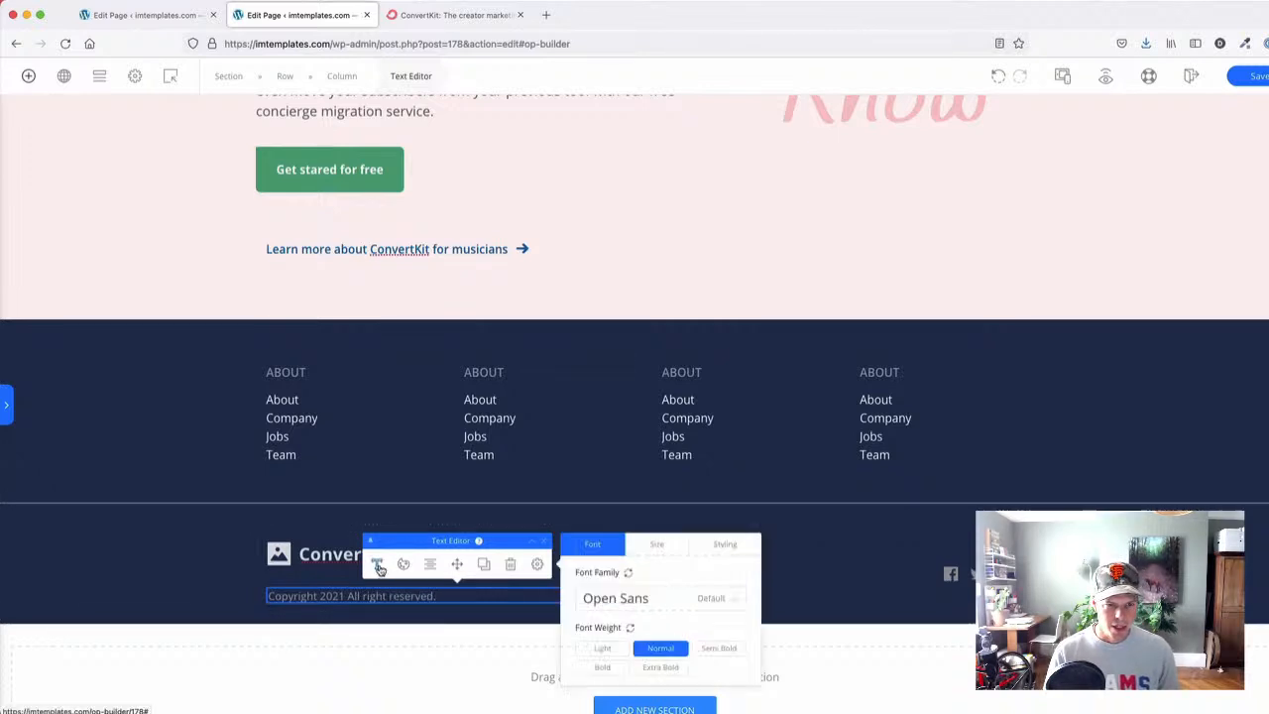
click(657, 544)
click(733, 576)
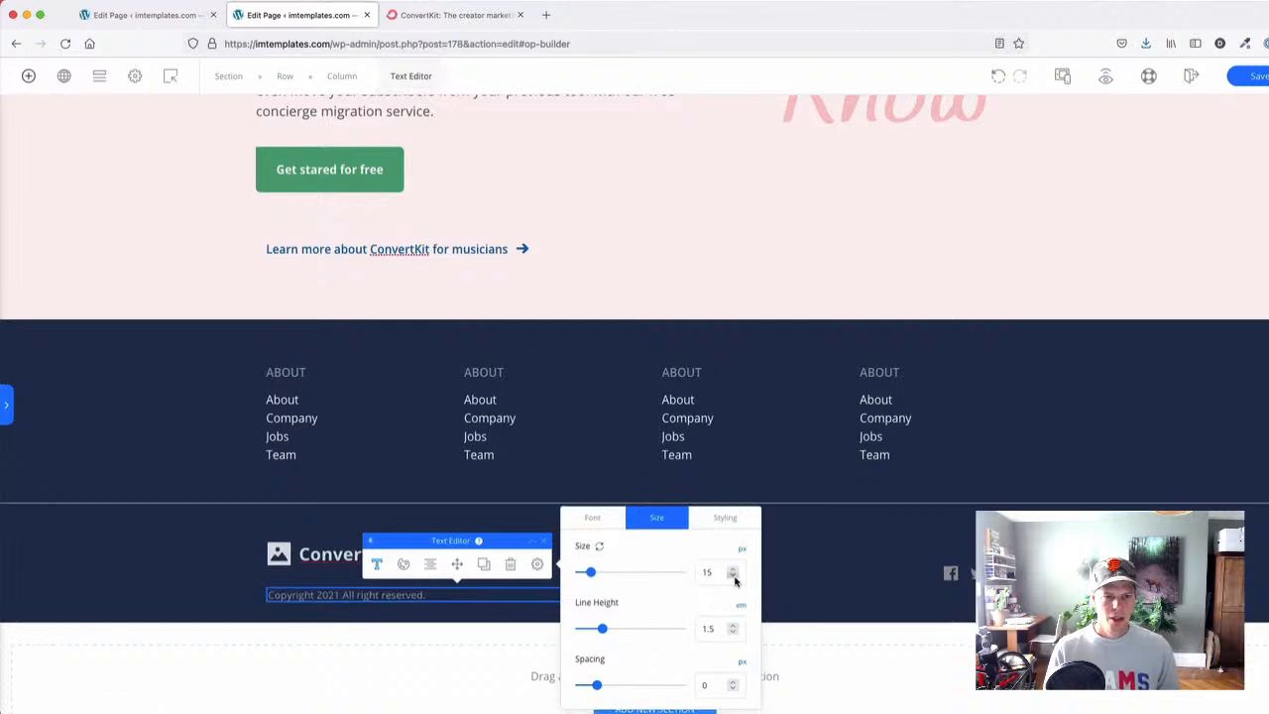
click(152, 408)
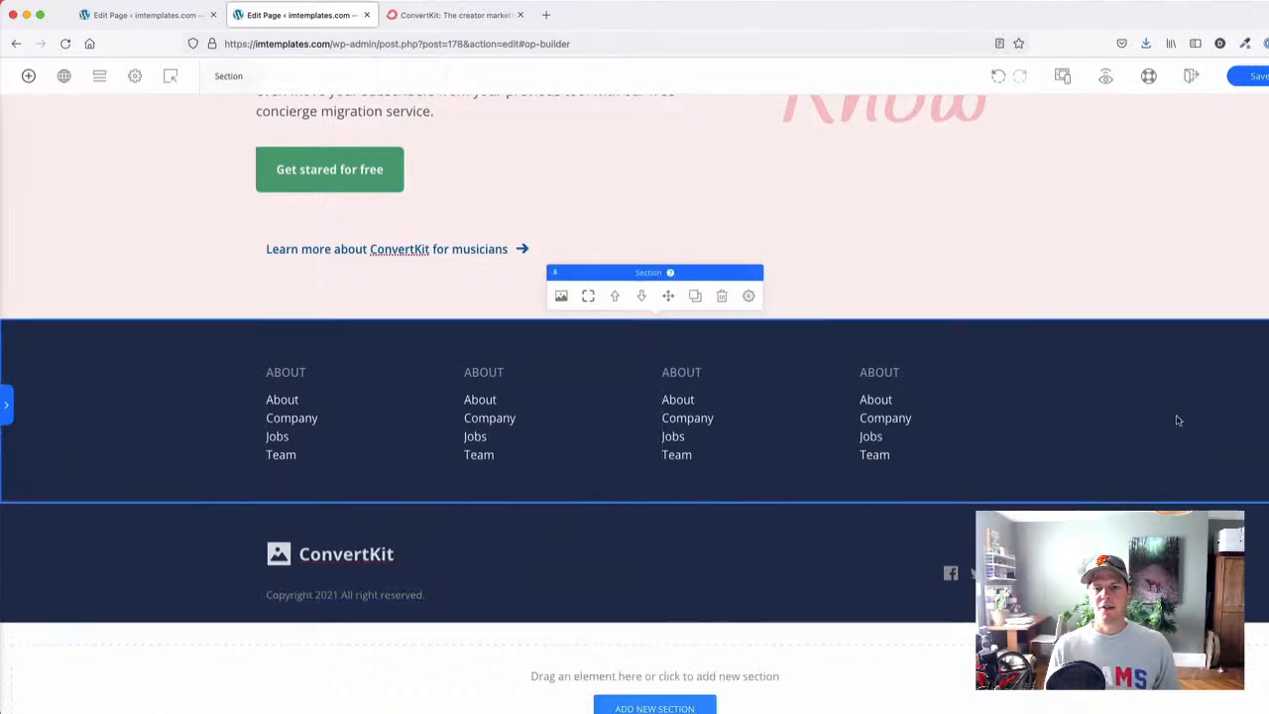
- Save the page and open its preview
scroll(1177, 421, up, 1)
click(1249, 76)
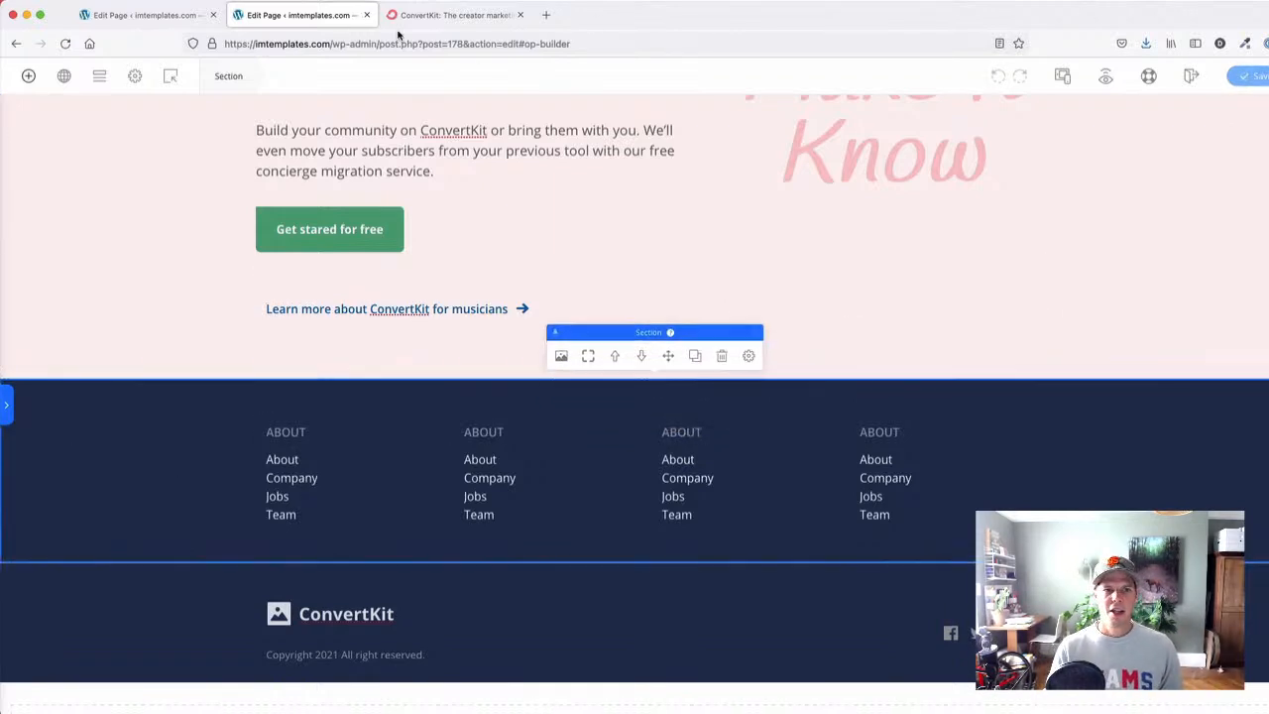
click(1105, 77)
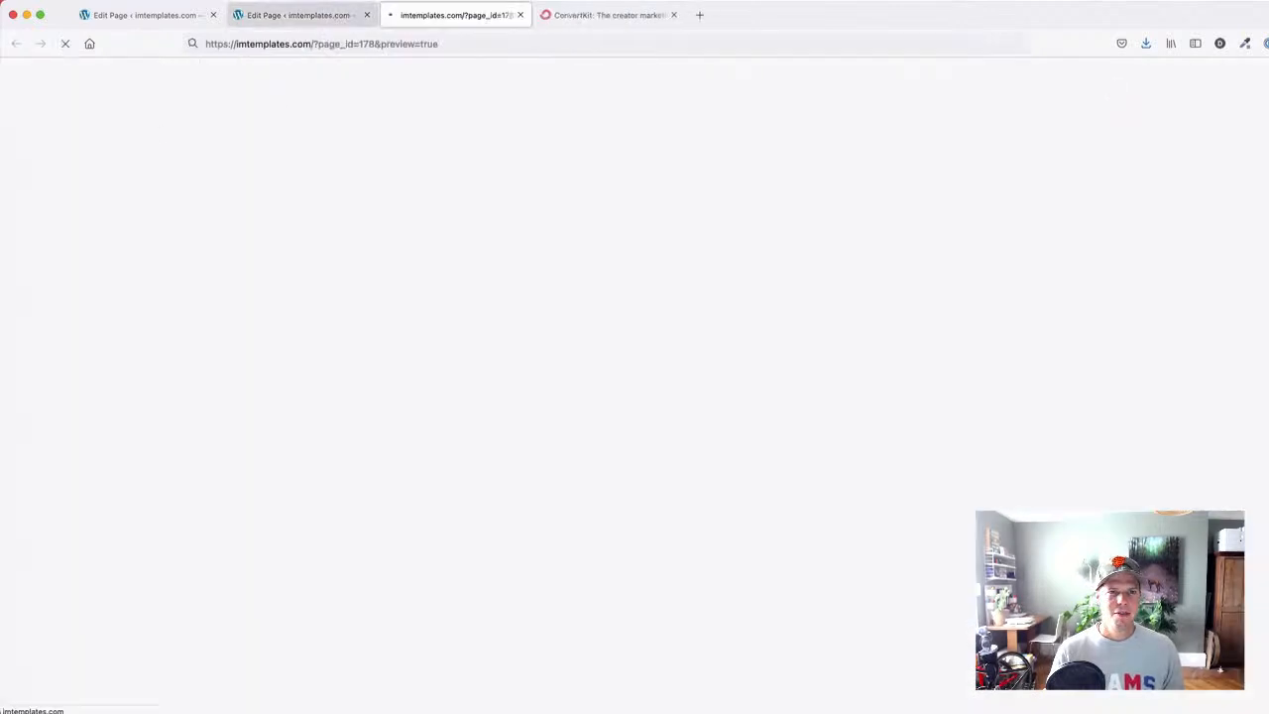
- Compare the header and hero section of the previewed page with the original ConvertKit homepage
click(585, 14)
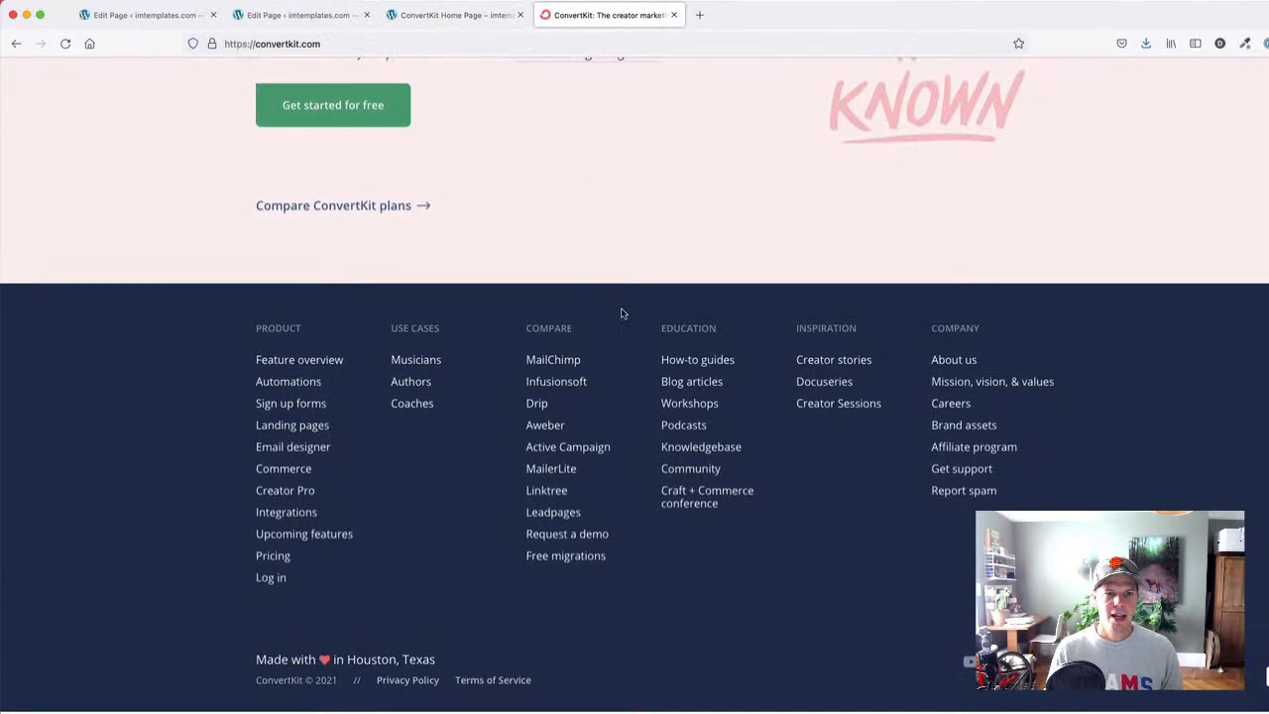
scroll(622, 313, up, 20)
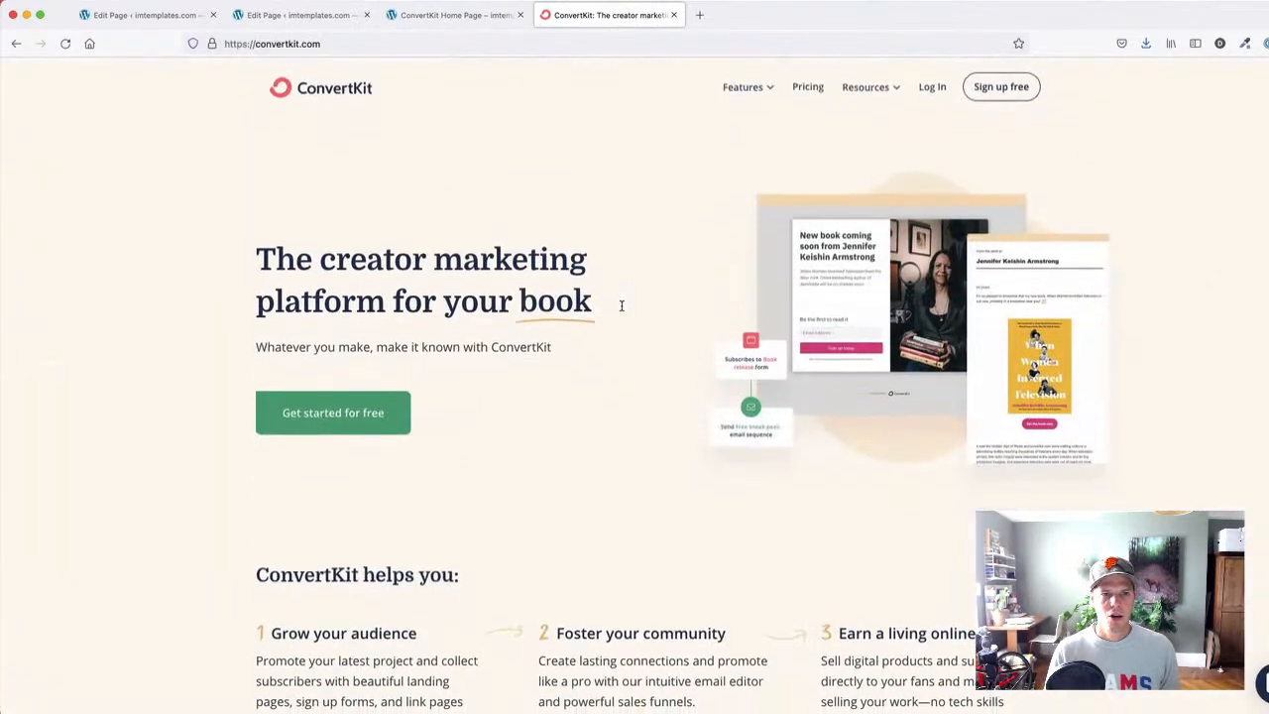
click(430, 14)
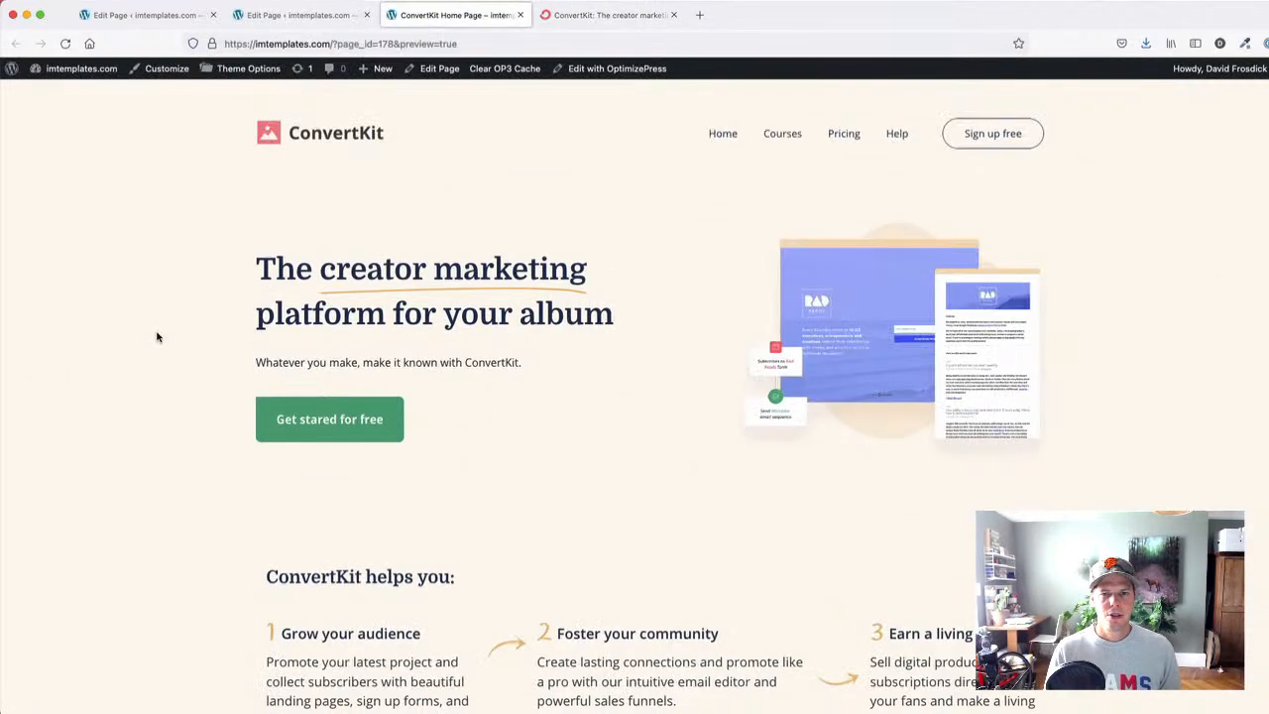
click(570, 16)
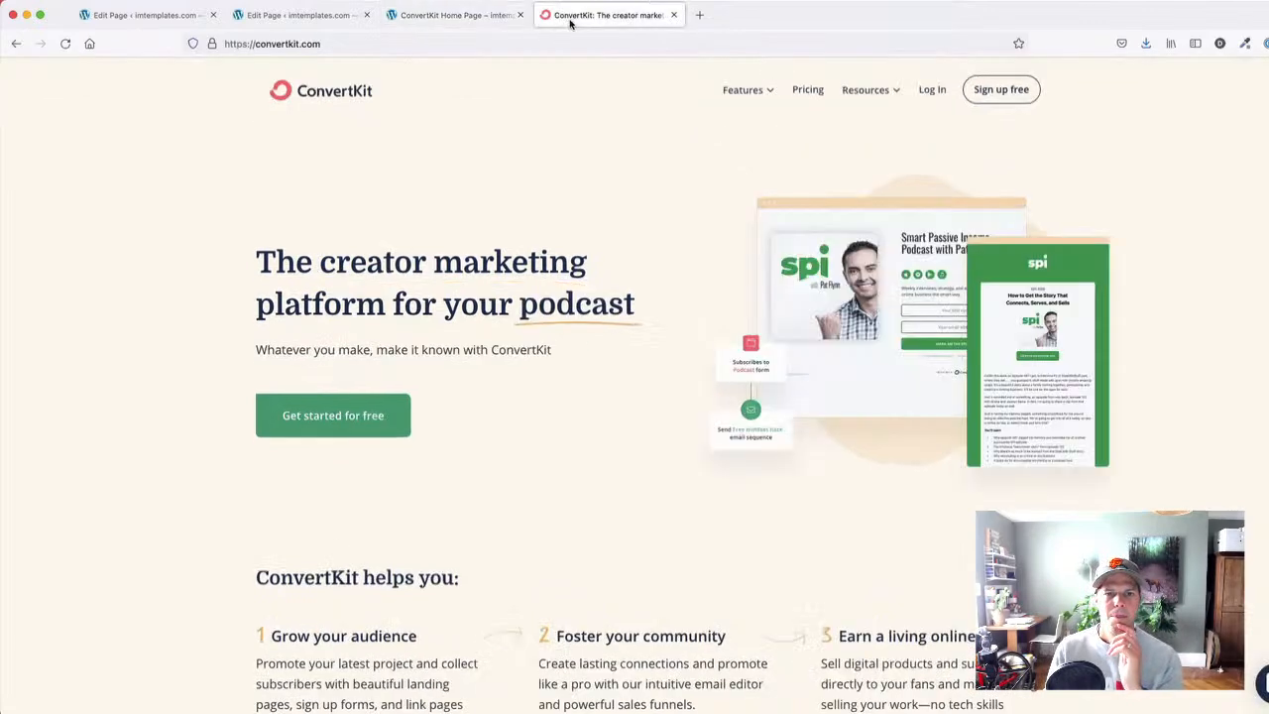
click(480, 16)
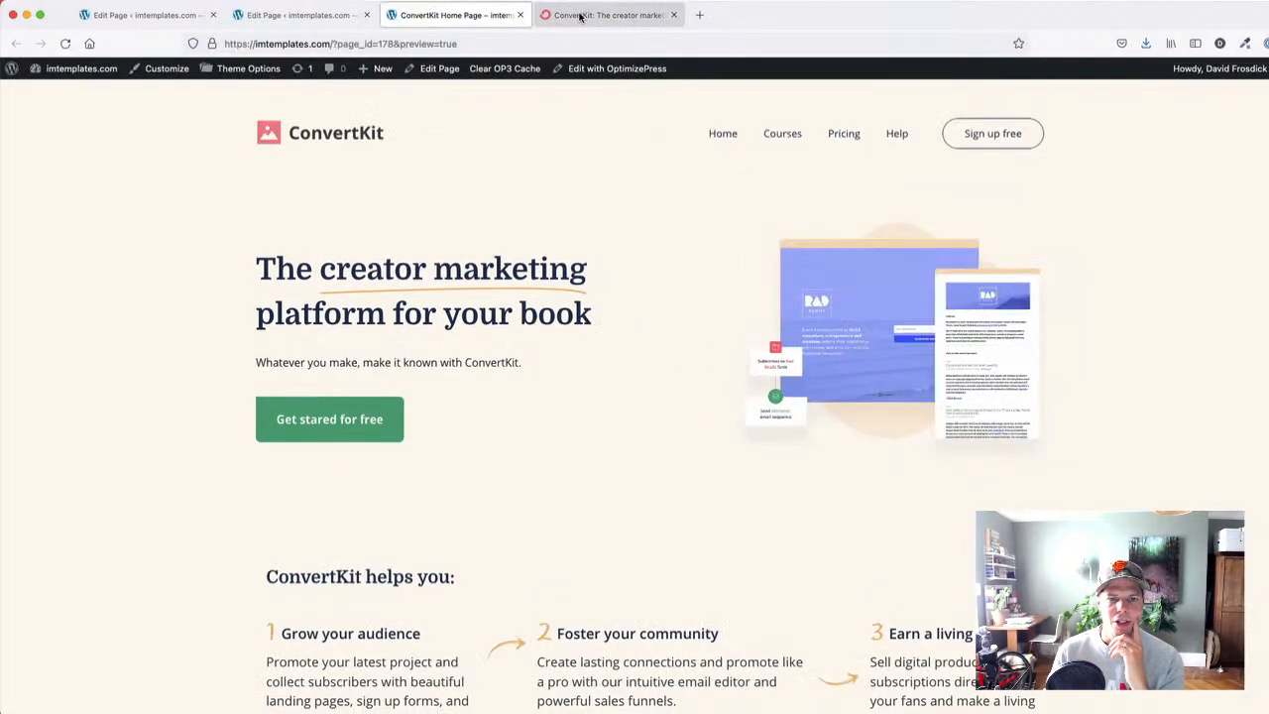
click(580, 15)
click(486, 15)
scroll(482, 265, down, 3)
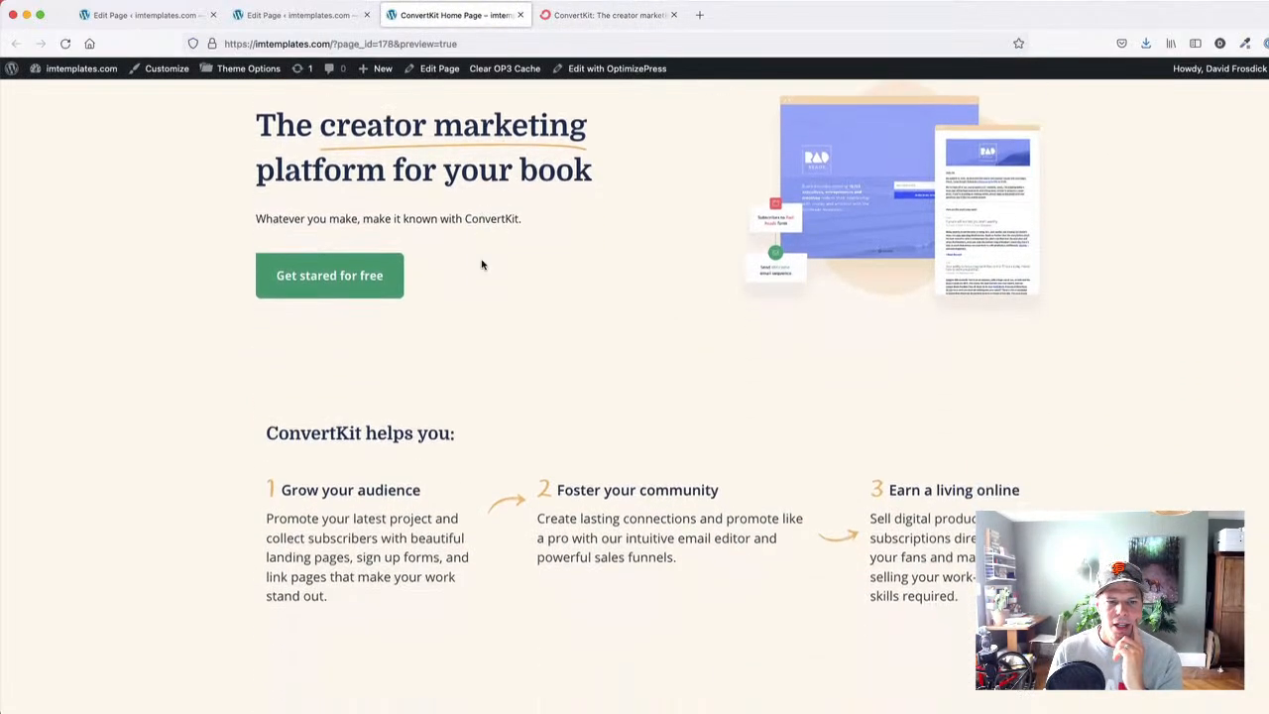
scroll(482, 265, up, 3)
- Compare the "ConvertKit helps you:" section of the reference site with the one in the page preview
click(581, 16)
scroll(566, 231, down, 5)
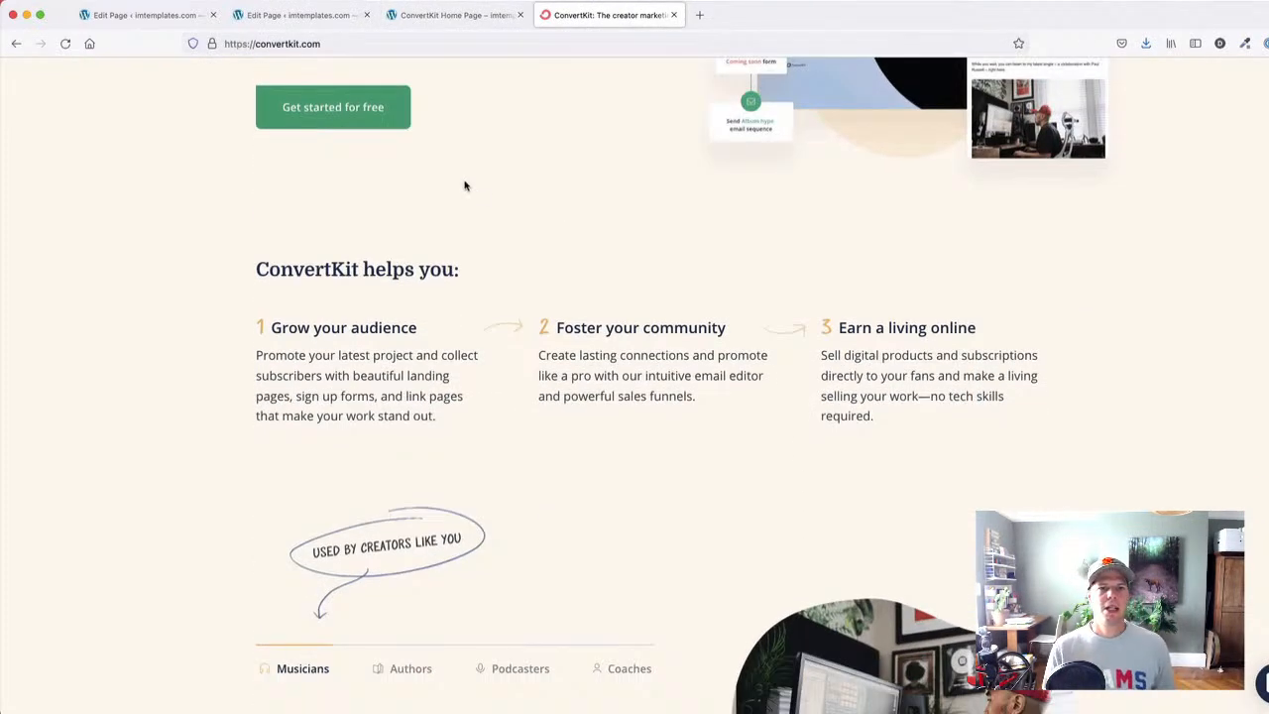
click(448, 14)
scroll(448, 285, down, 5)
scroll(454, 315, down, 2)
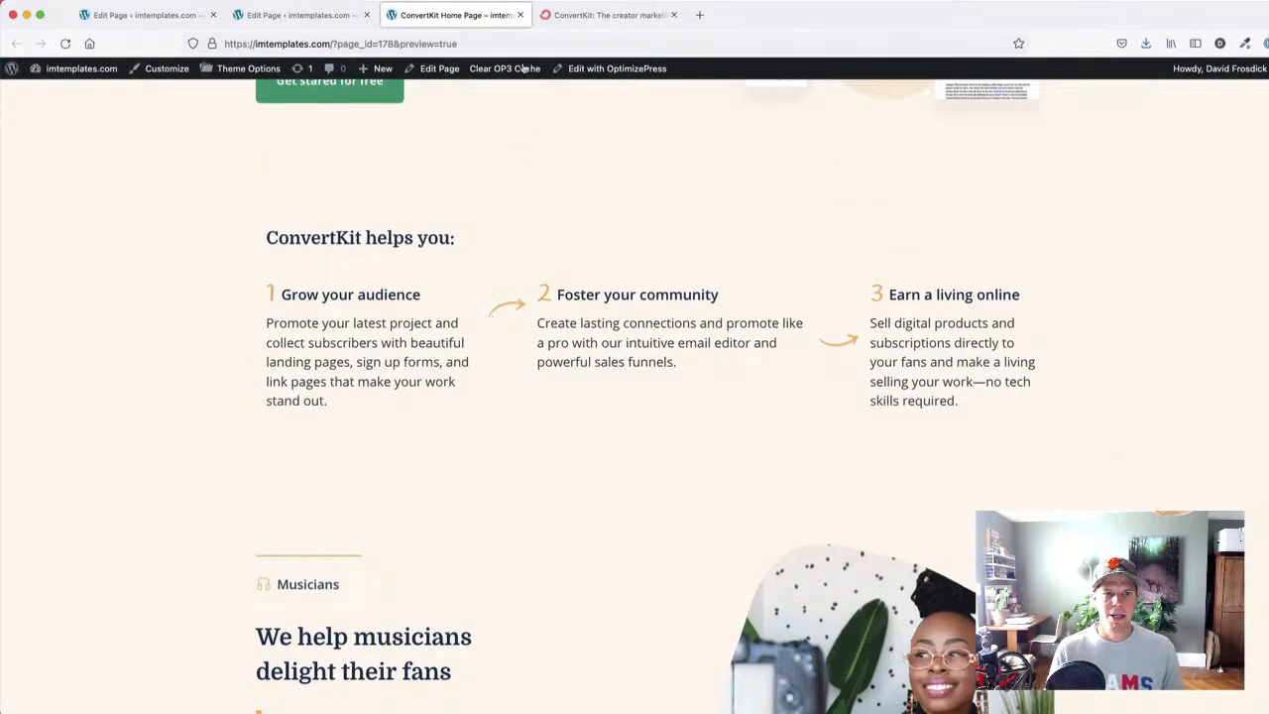
click(600, 15)
scroll(506, 408, down, 1)
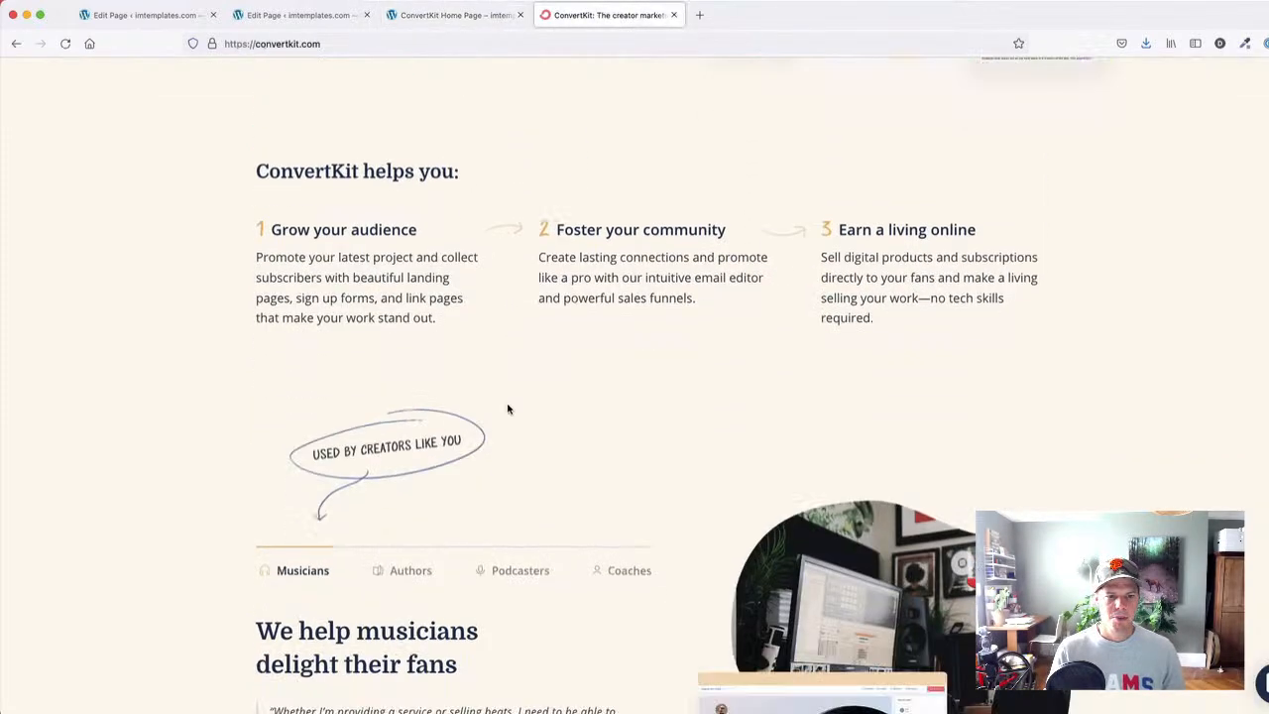
- View the Authors, Podcasters and Coaches content in the reference site's creators section and return to Musicians
scroll(506, 408, down, 6)
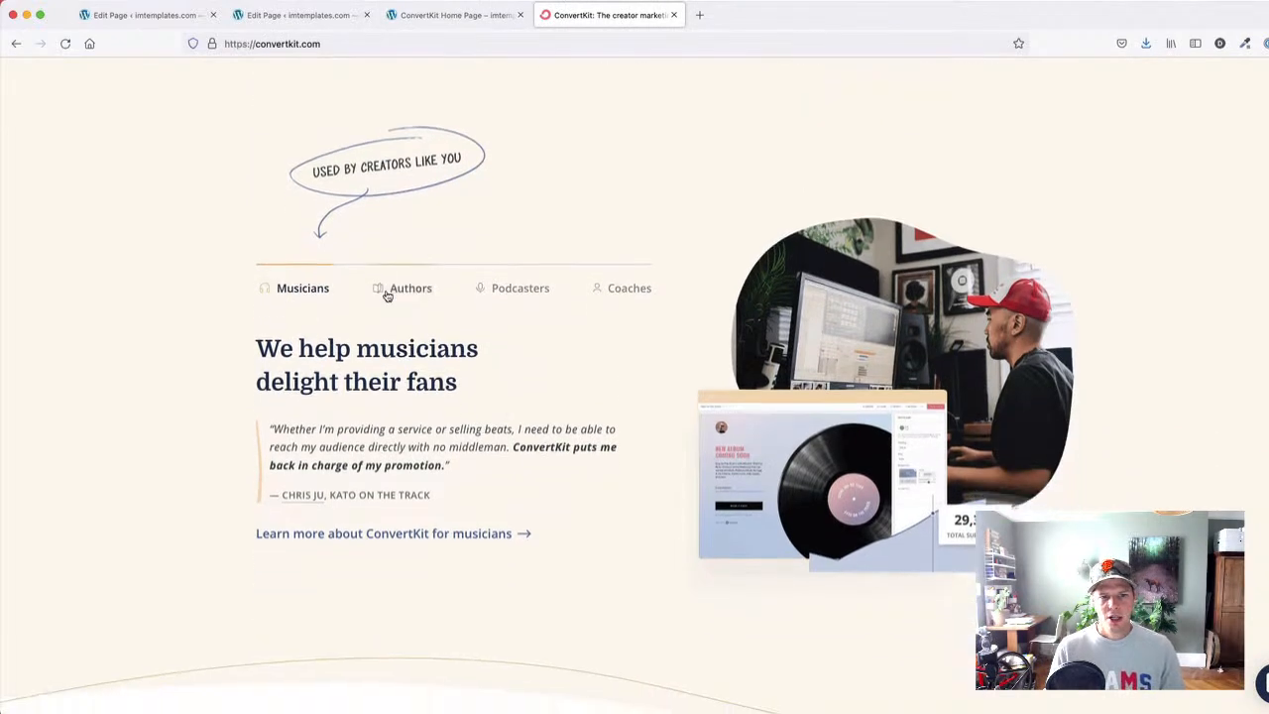
click(389, 292)
click(495, 288)
click(617, 288)
click(396, 289)
click(288, 290)
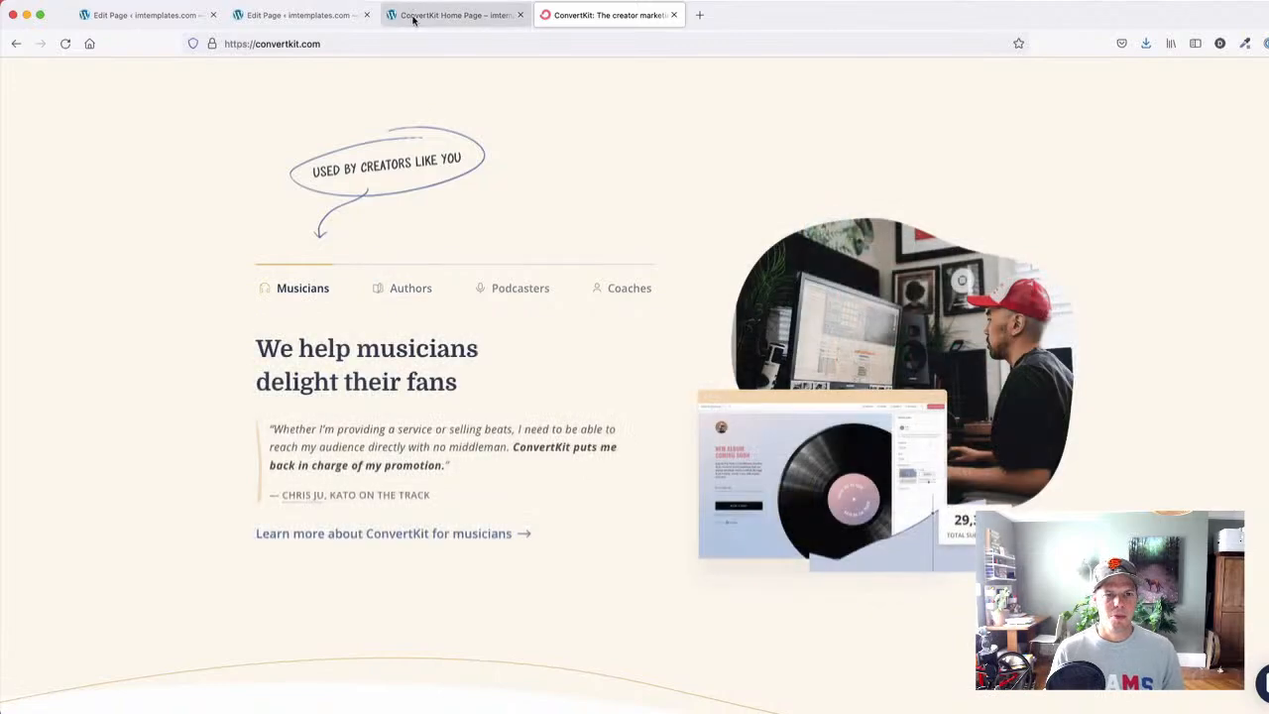
- Compare the preview's "We help musicians delight their fans" section with the reference site's version
click(413, 15)
scroll(439, 367, down, 6)
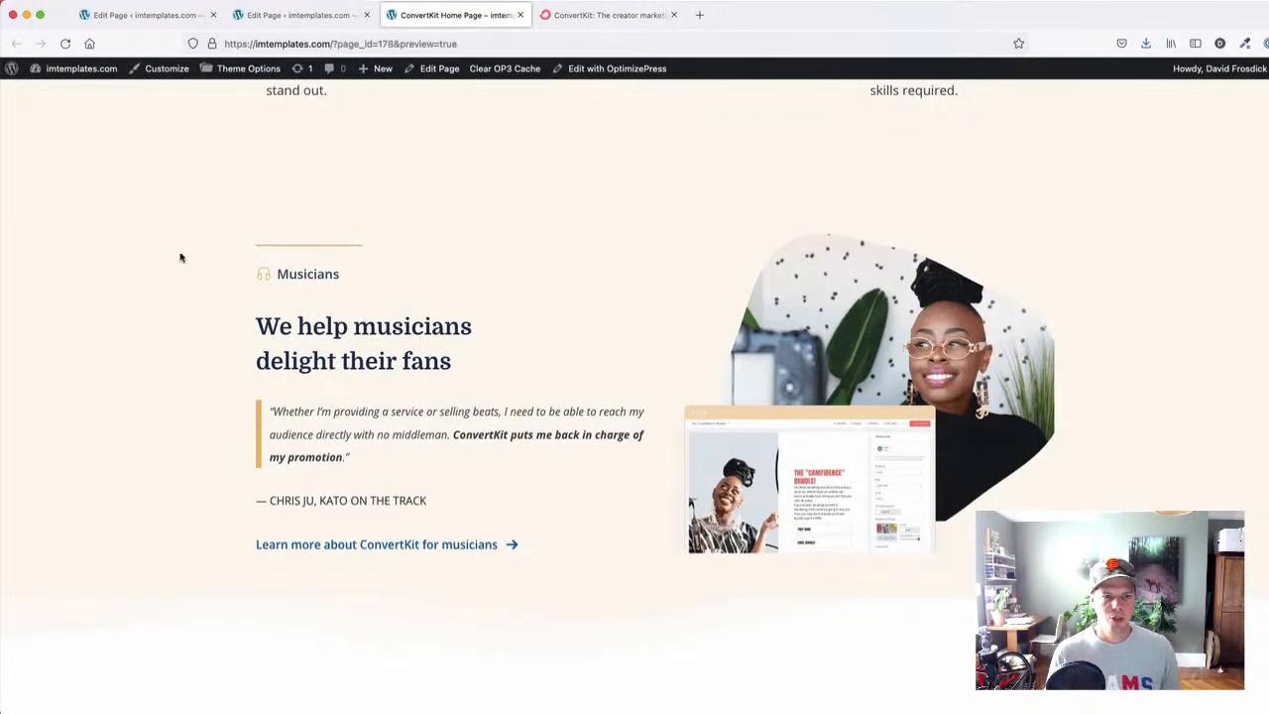
scroll(591, 442, down, 1)
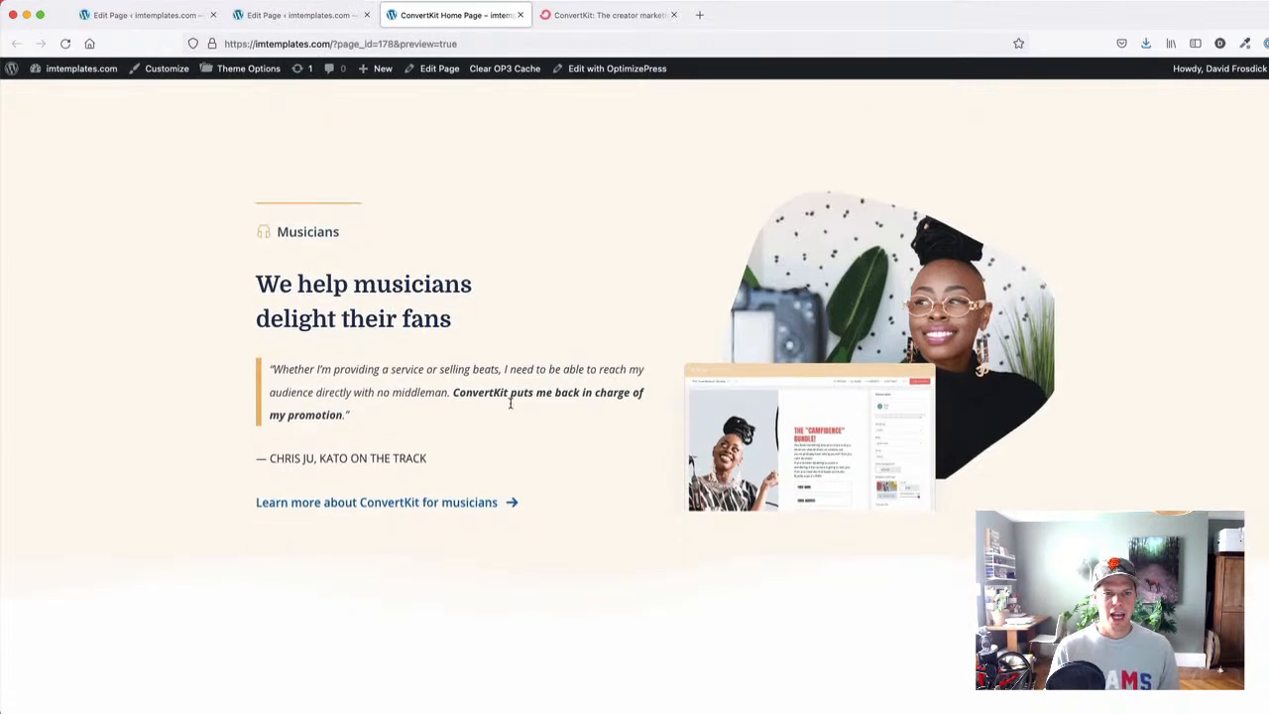
click(583, 15)
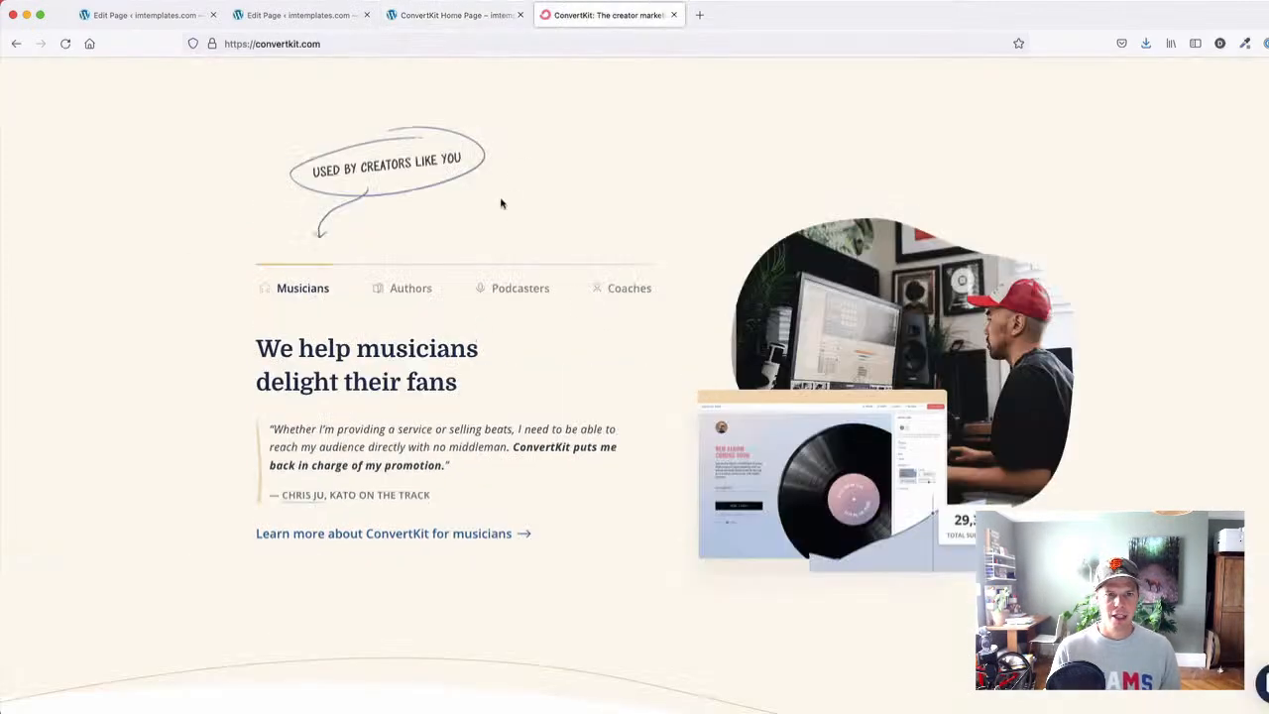
click(461, 16)
scroll(406, 288, down, 1)
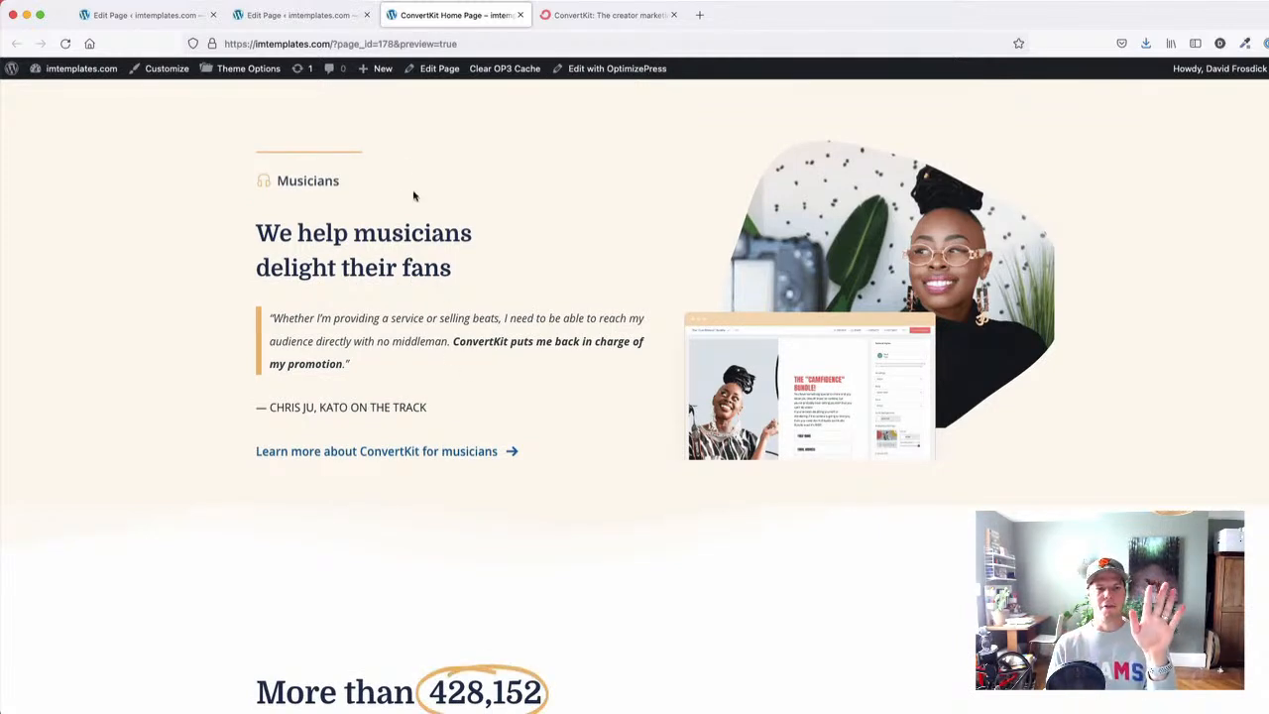
- Compare the "More than 428,152 creators" section and its curved divider between the reference site and the preview
scroll(565, 239, down, 3)
key(ctrl+Tab)
scroll(569, 278, down, 5)
scroll(580, 349, down, 2)
scroll(275, 158, up, 1)
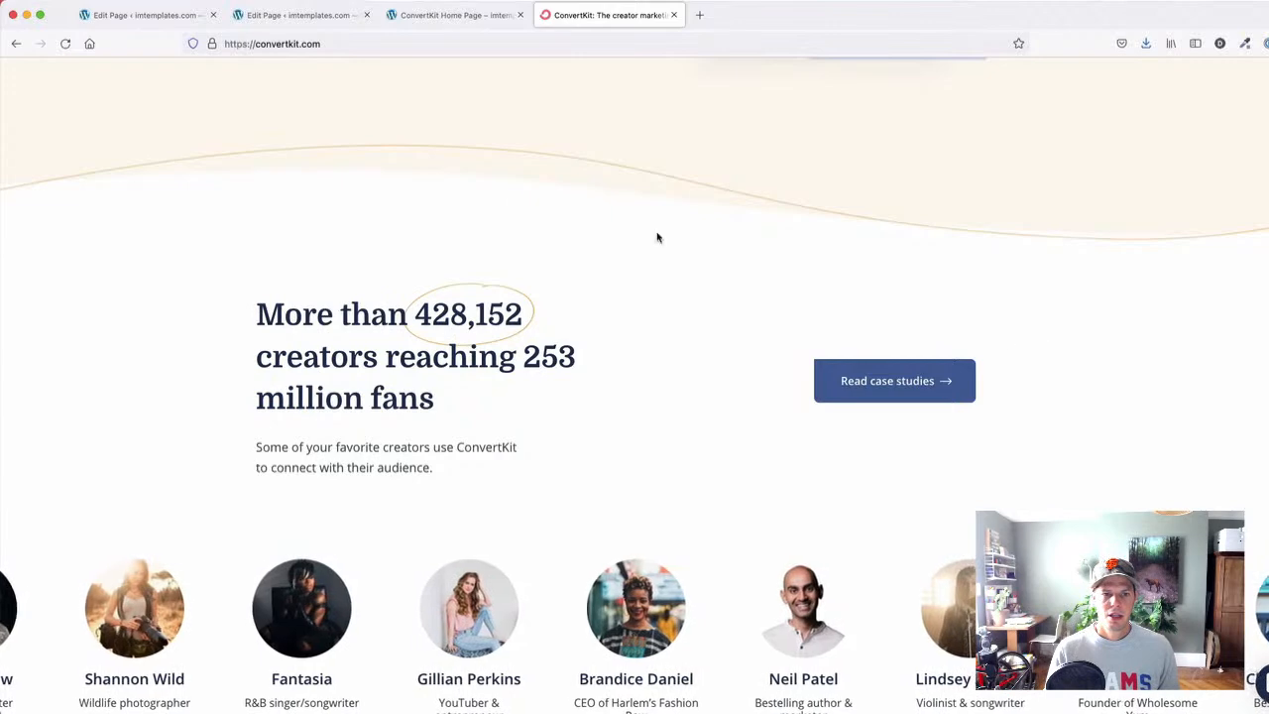
click(447, 17)
scroll(395, 344, down, 3)
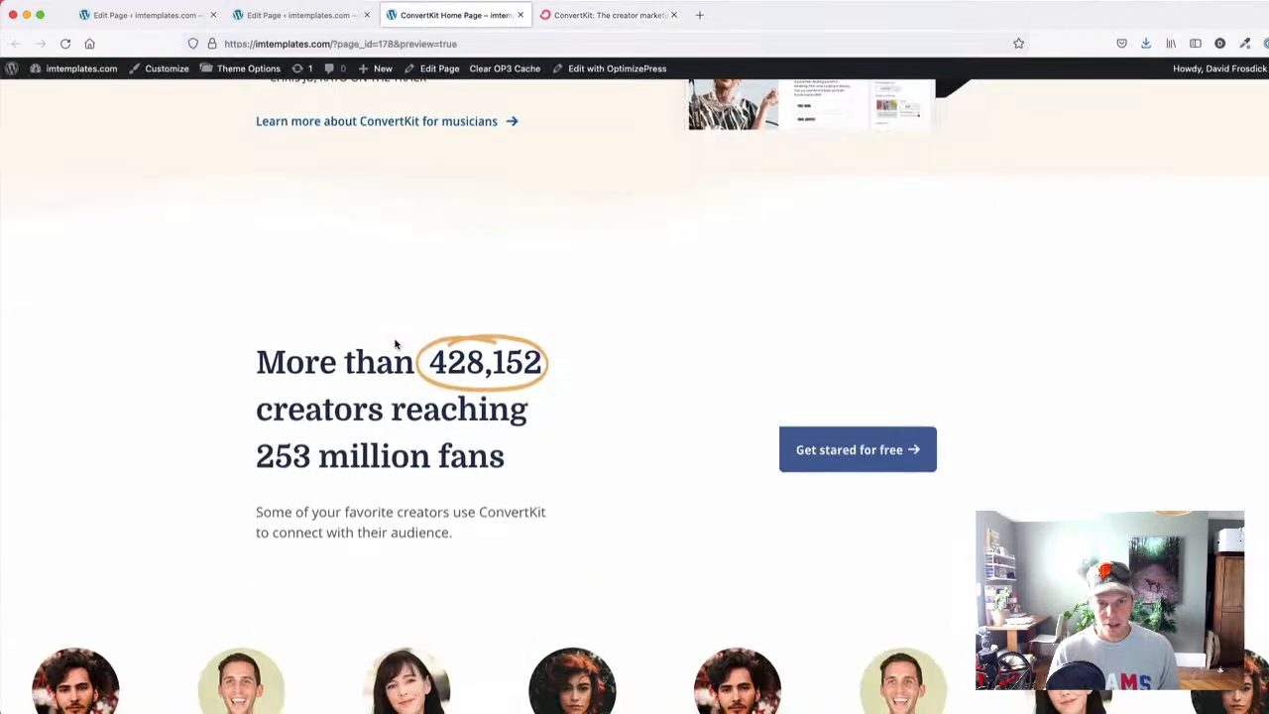
- In the page builder, increase the bottom divider size of the section above "More than 428,152 creators" to 299 px
scroll(224, 275, up, 1)
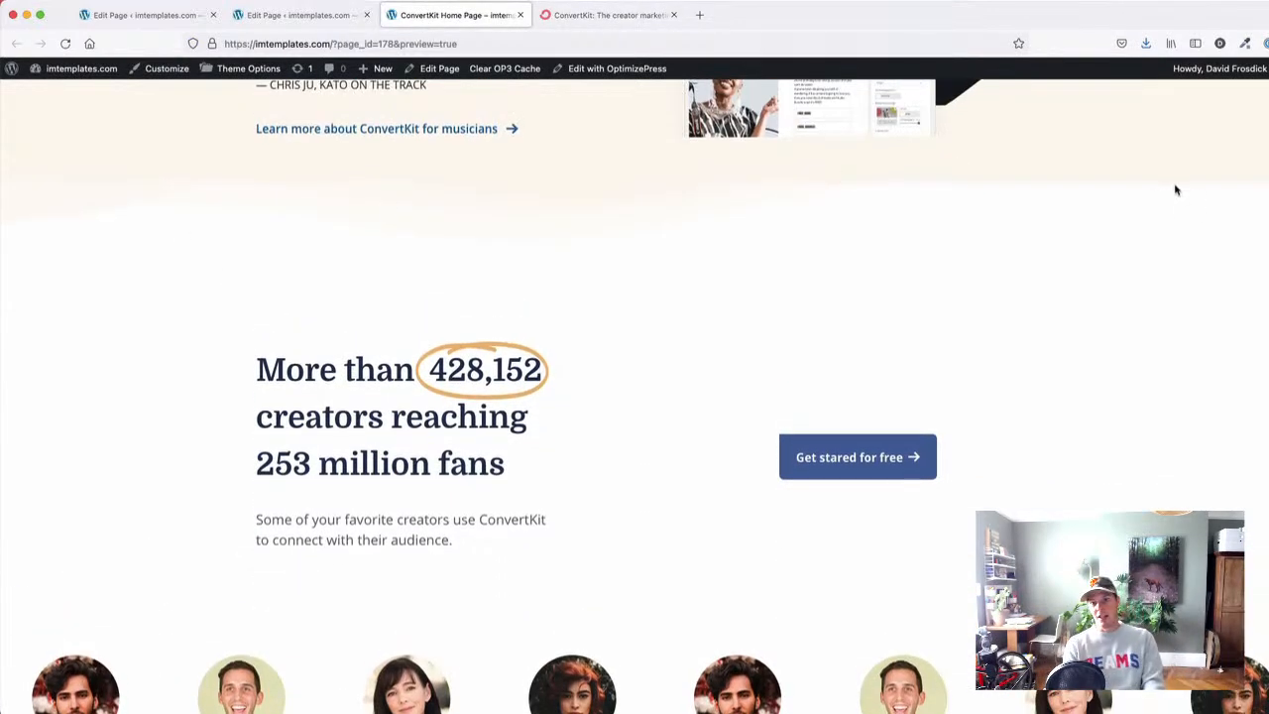
scroll(577, 206, up, 3)
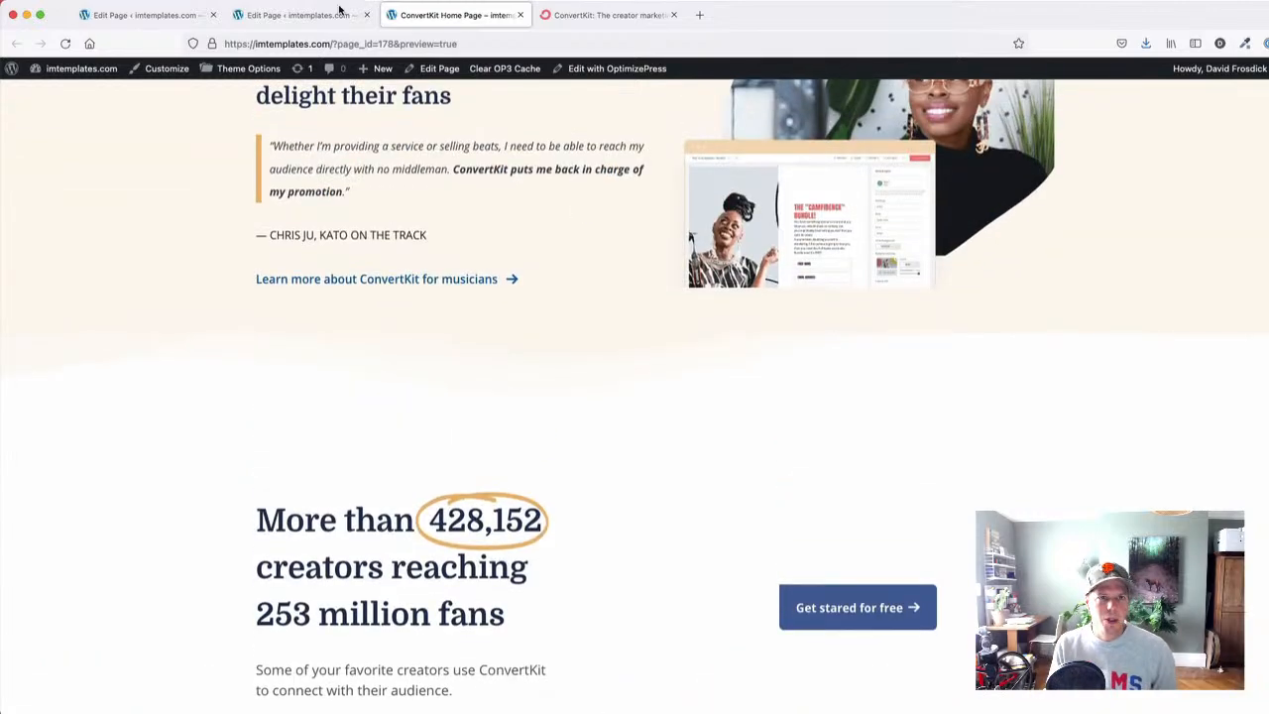
click(307, 24)
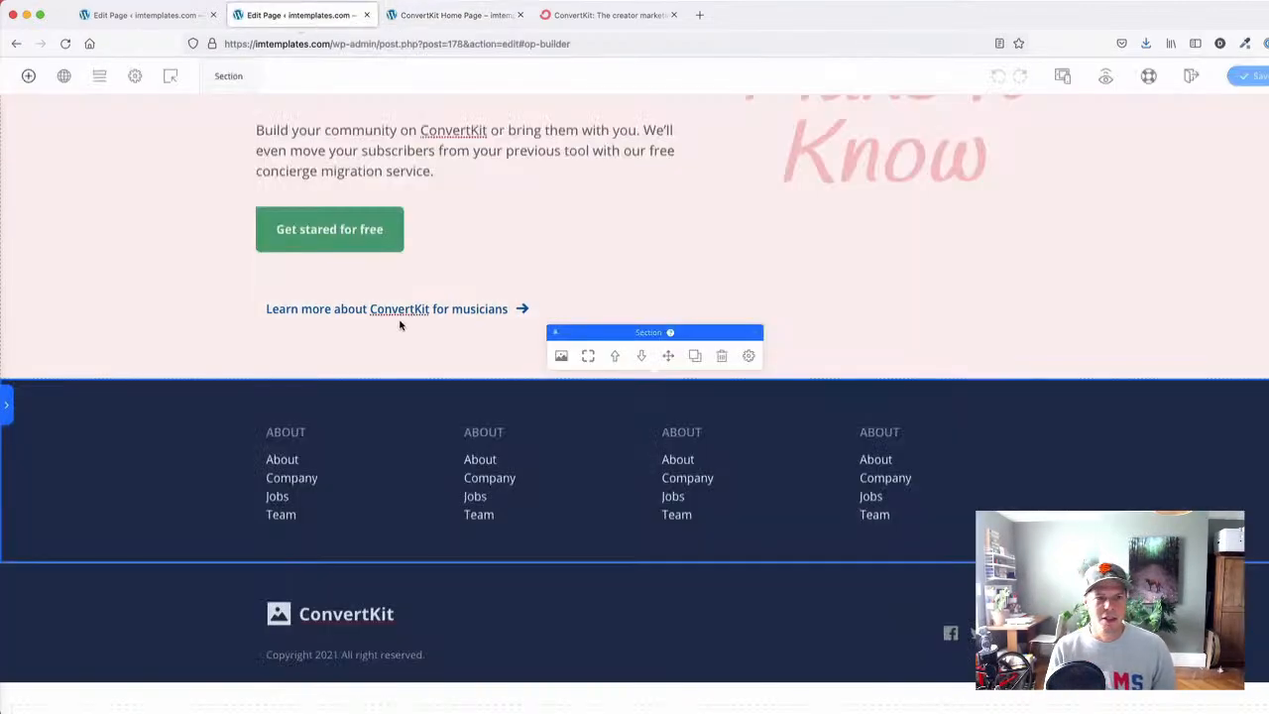
scroll(402, 328, up, 20)
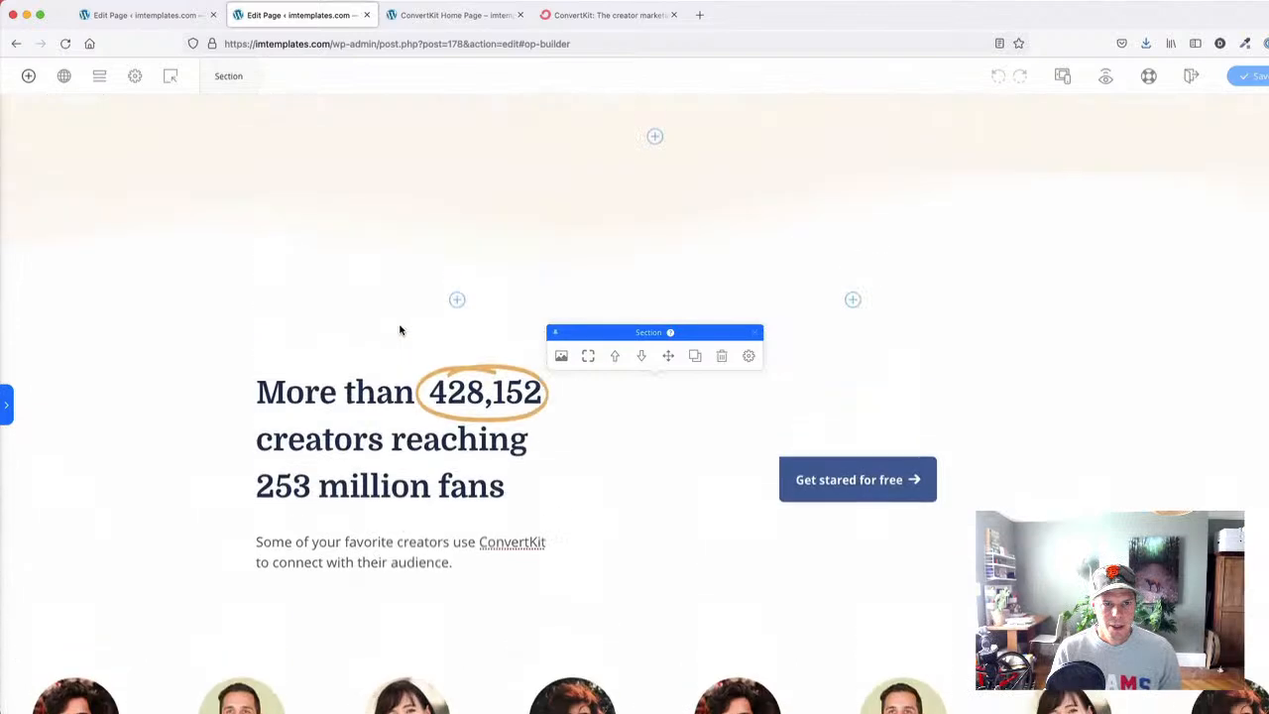
scroll(400, 330, up, 5)
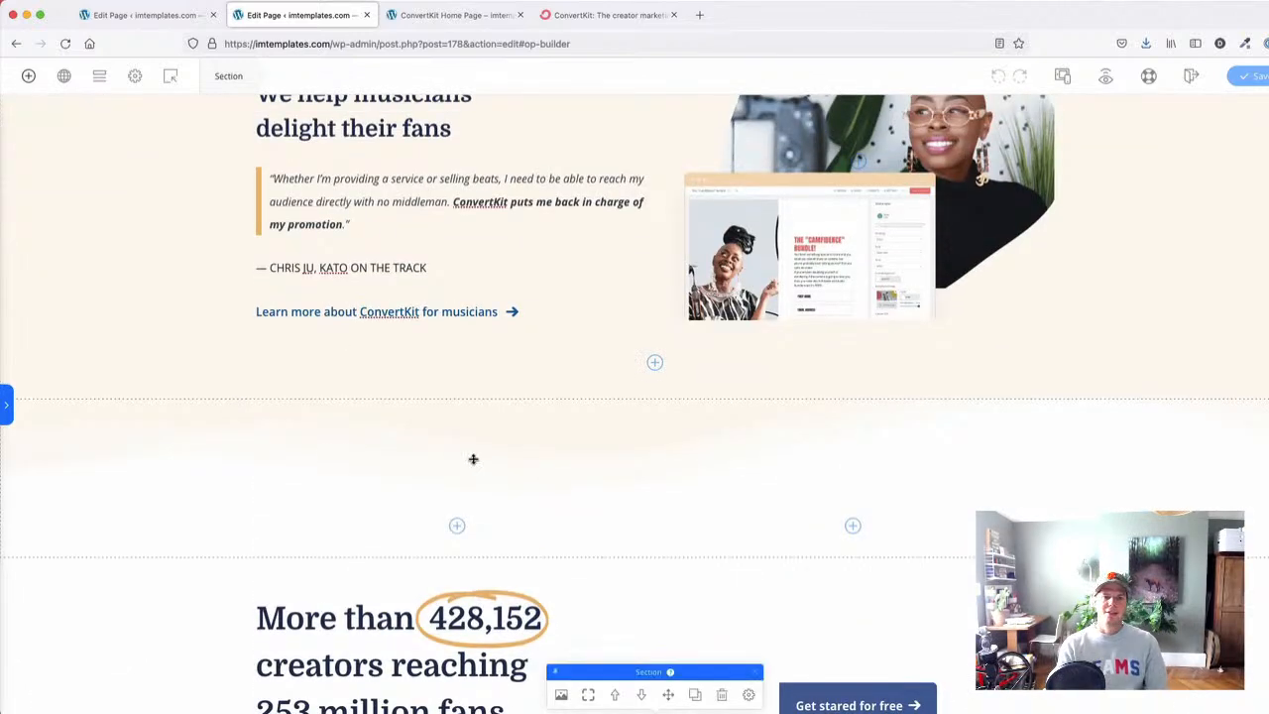
click(748, 375)
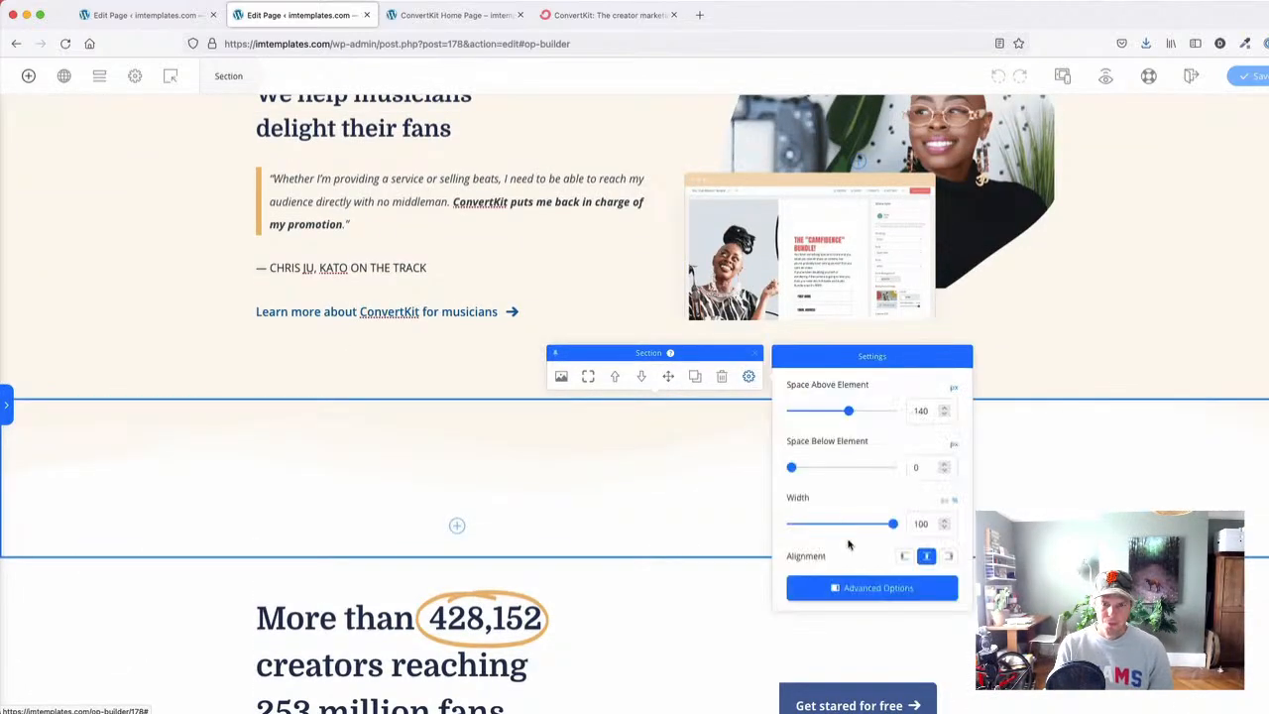
click(871, 586)
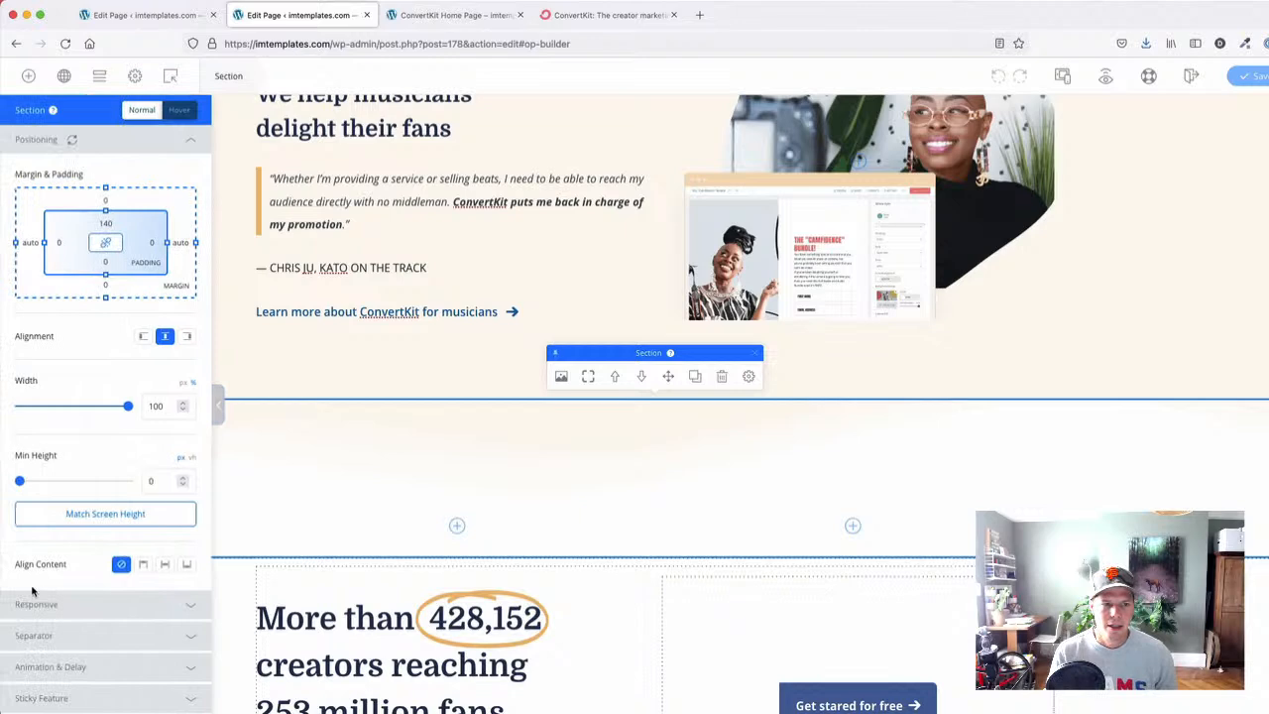
click(99, 639)
click(148, 261)
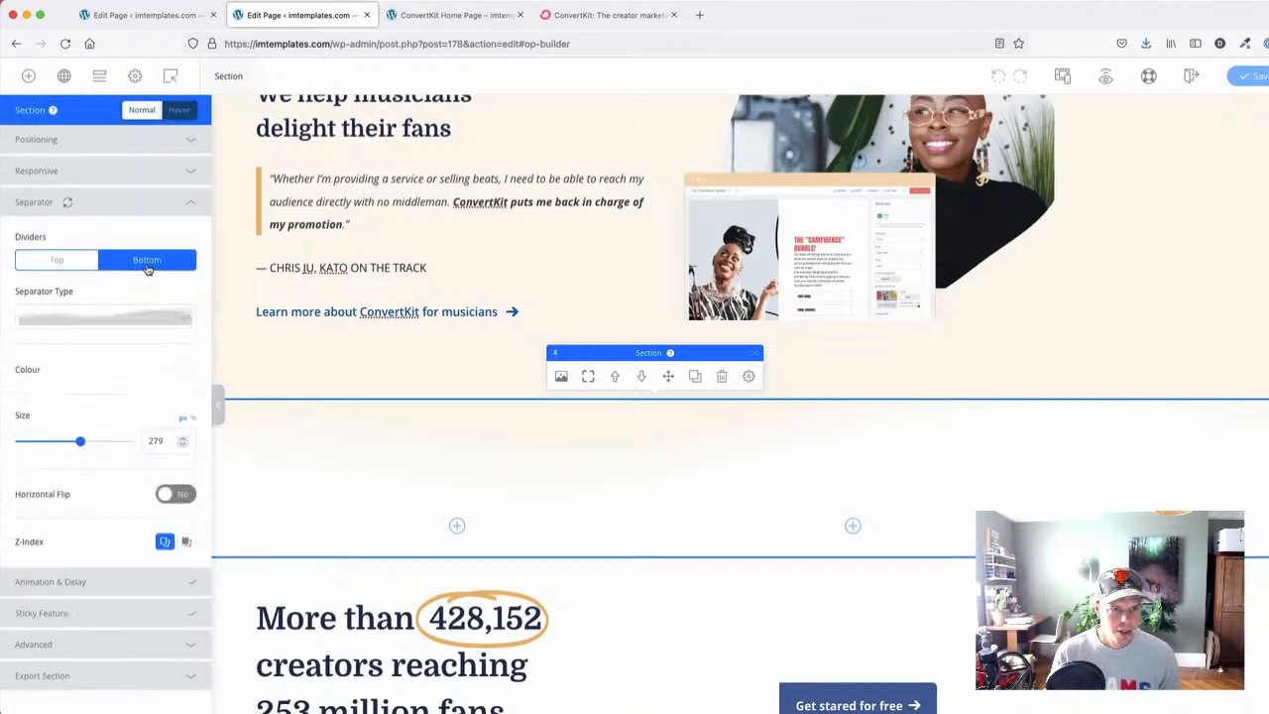
mouse_move(84, 448)
mouse_down()
mouse_move(116, 445)
mouse_move(85, 452)
mouse_up()
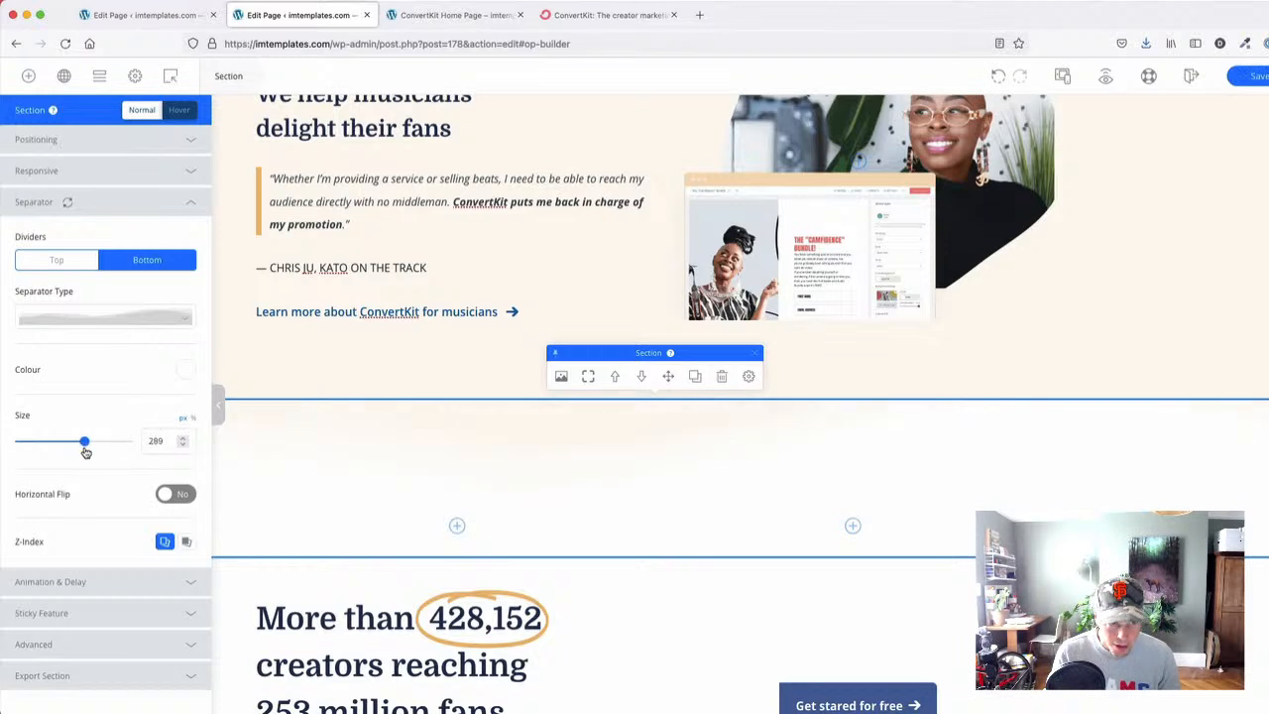
- Recolour the section's bottom divider with the favourite orange and check how its waves look
click(186, 373)
click(37, 425)
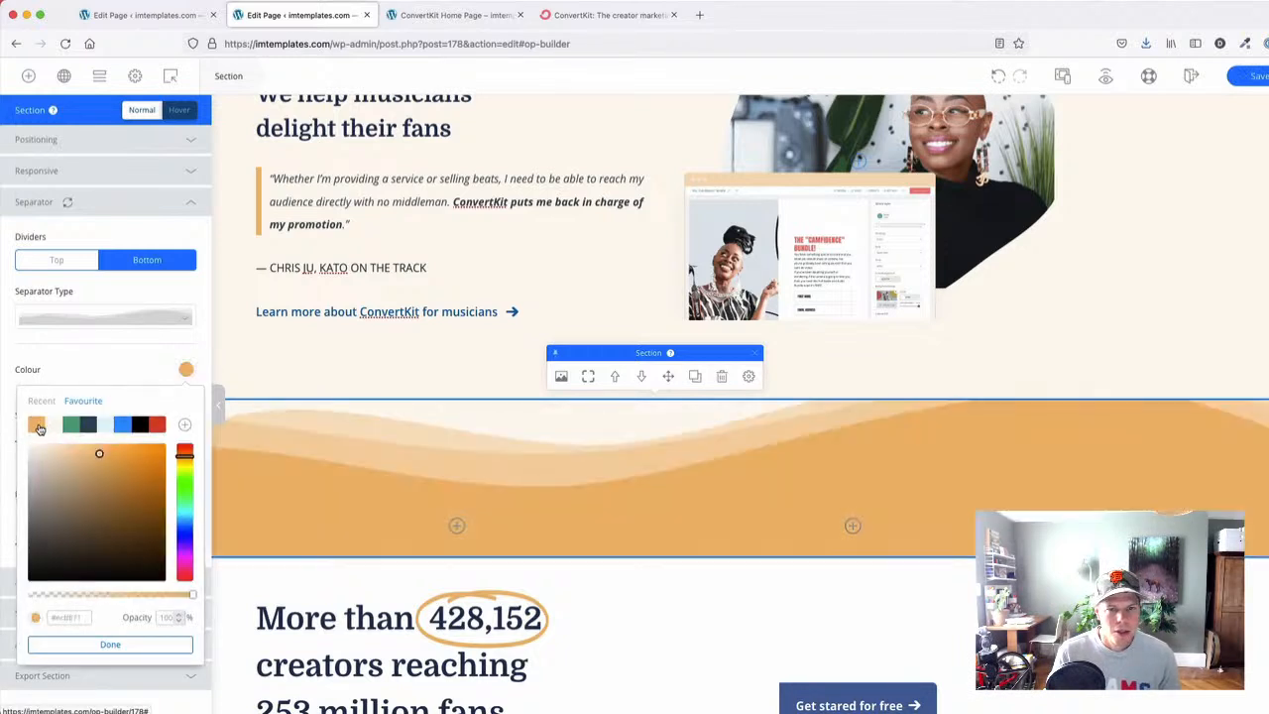
click(313, 532)
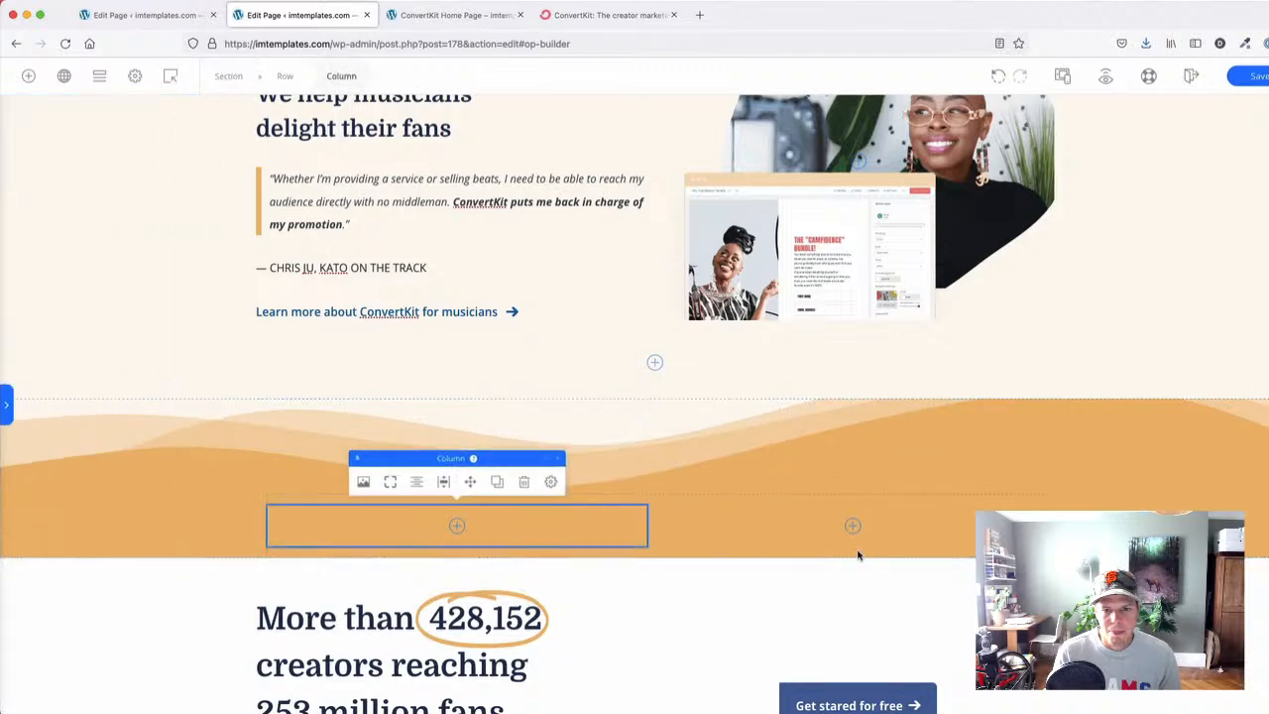
click(1068, 417)
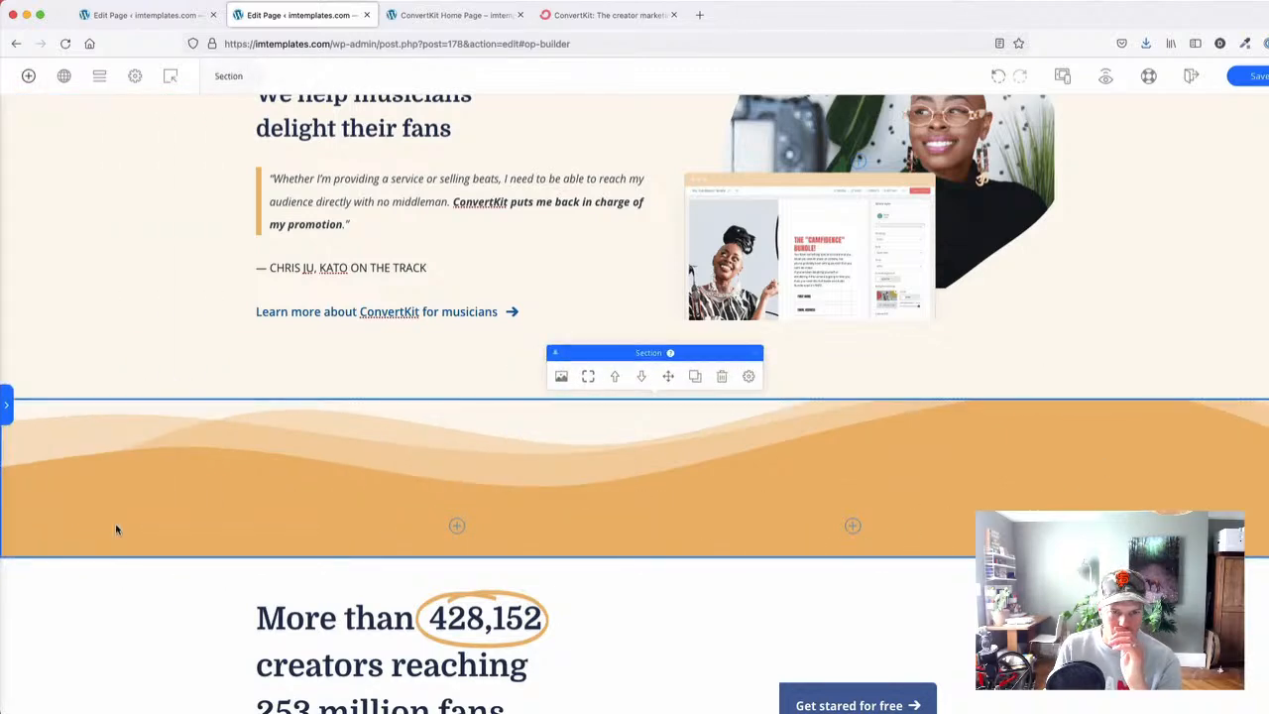
scroll(121, 457, up, 1)
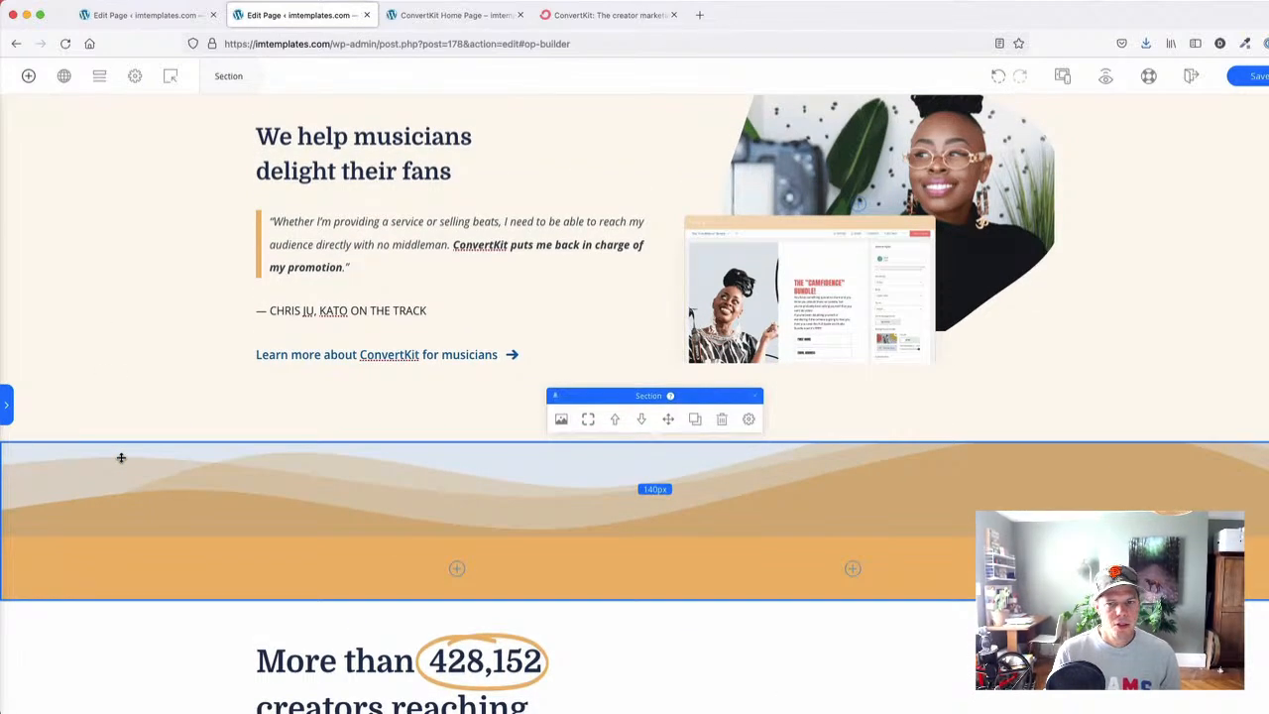
scroll(121, 457, down, 1)
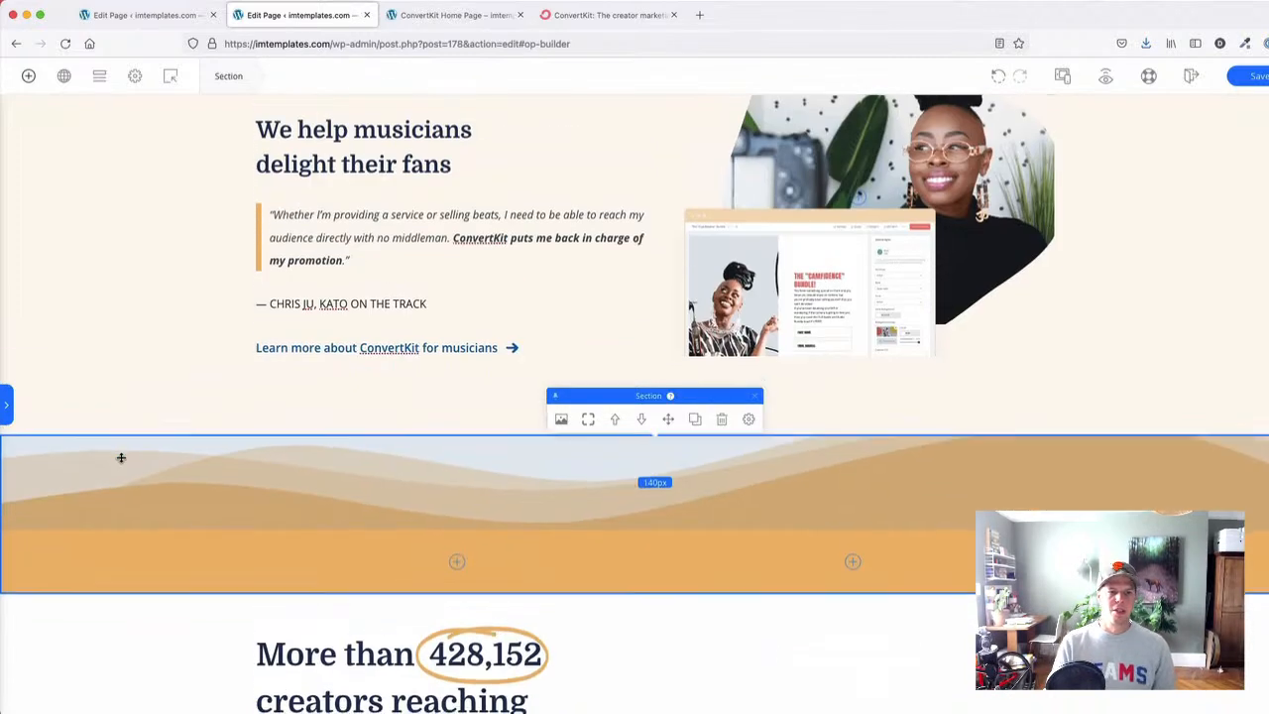
scroll(121, 457, up, 1)
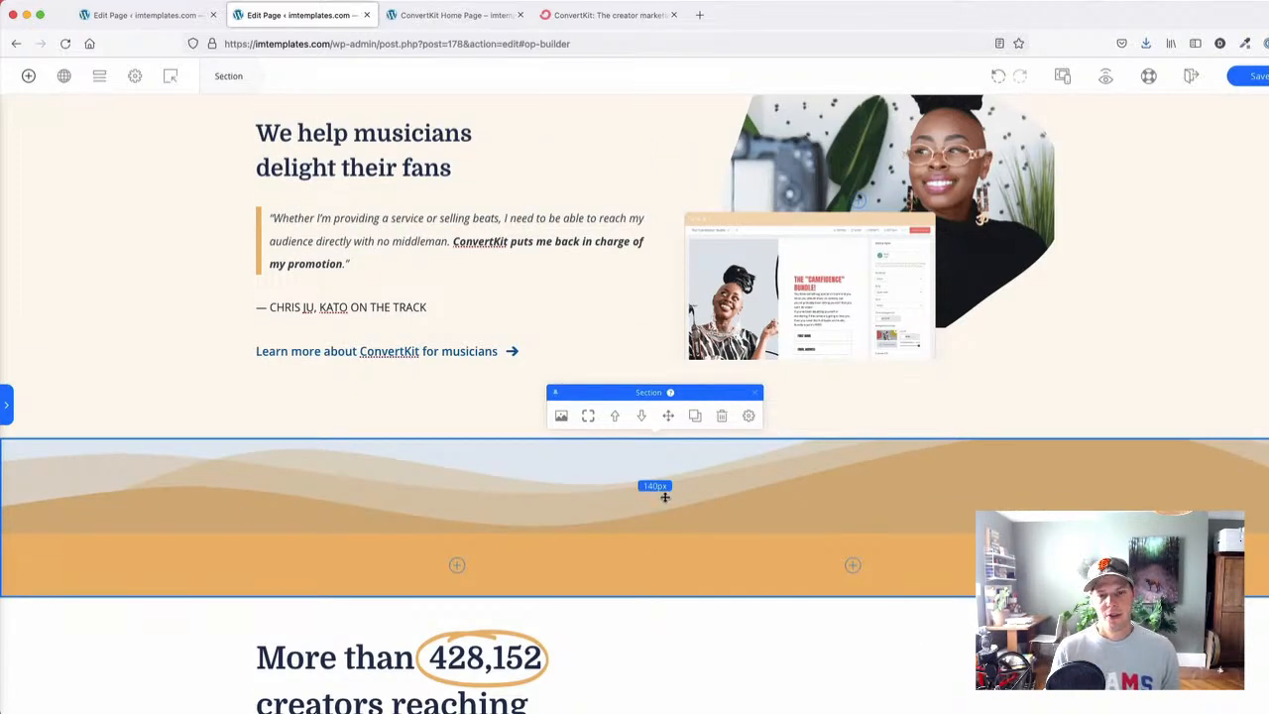
- Change the bottom divider of the orange wave section to the favourite cream colour
click(748, 416)
click(870, 634)
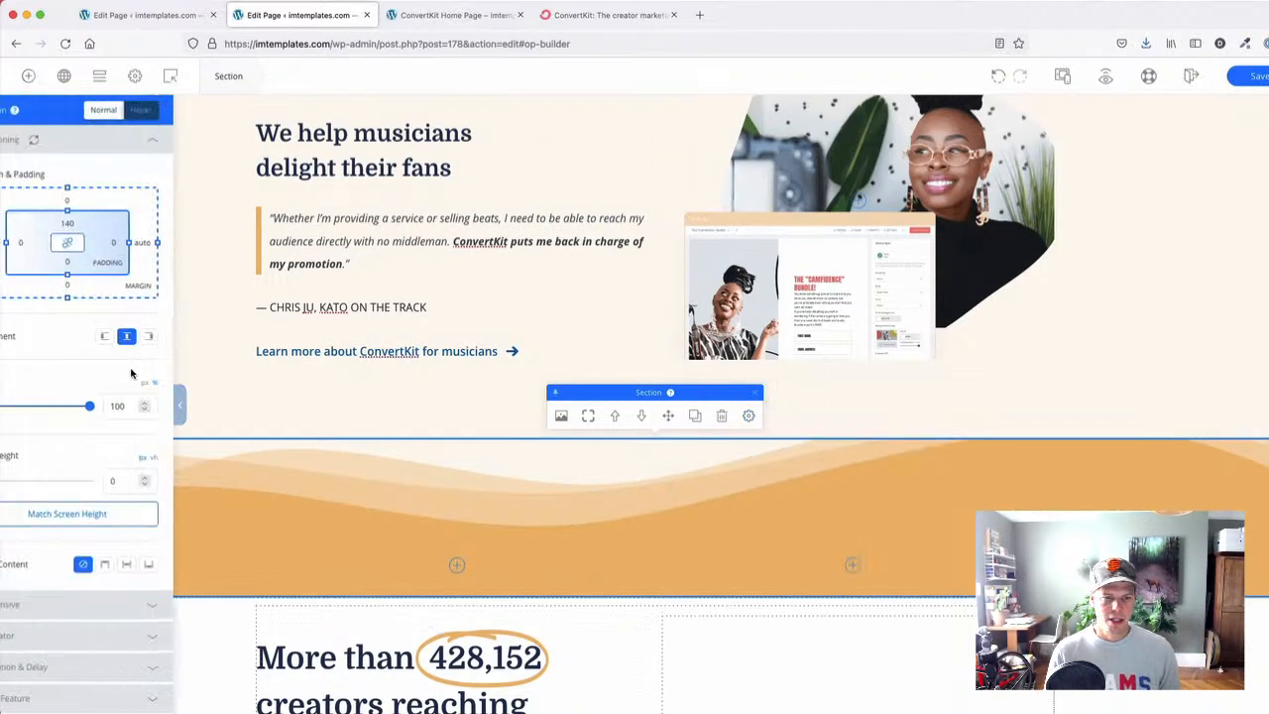
click(130, 638)
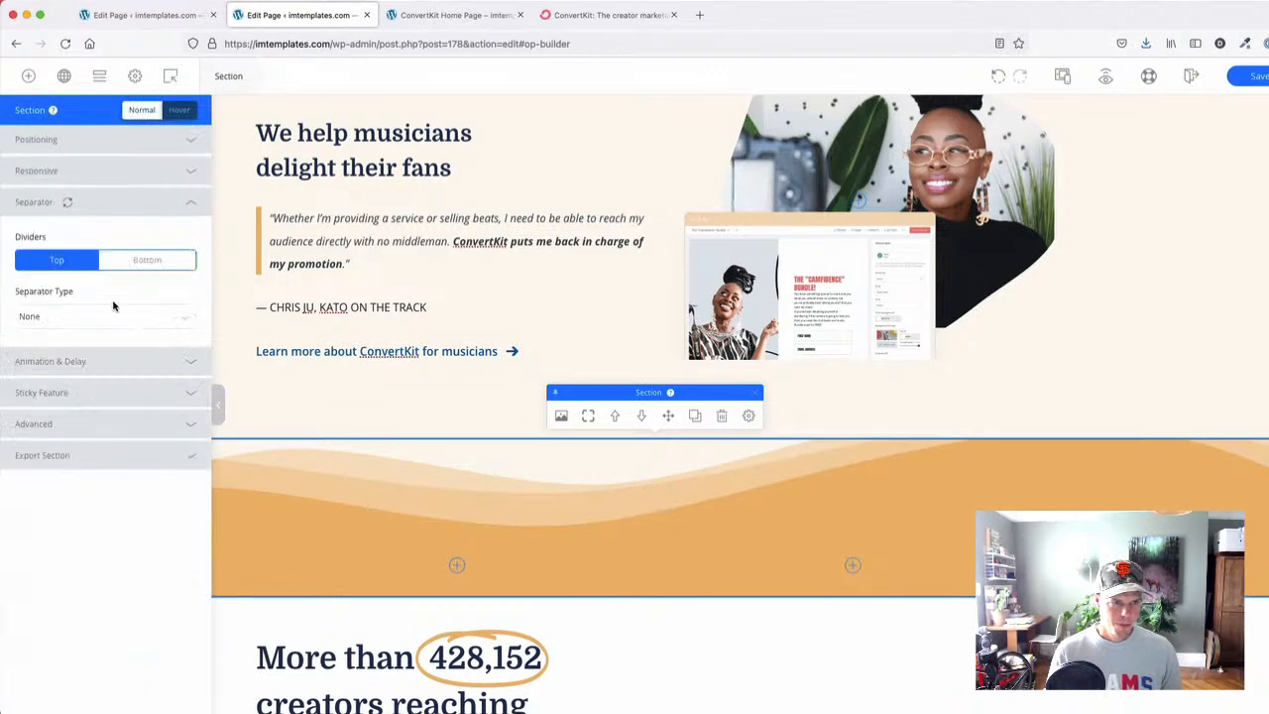
click(150, 258)
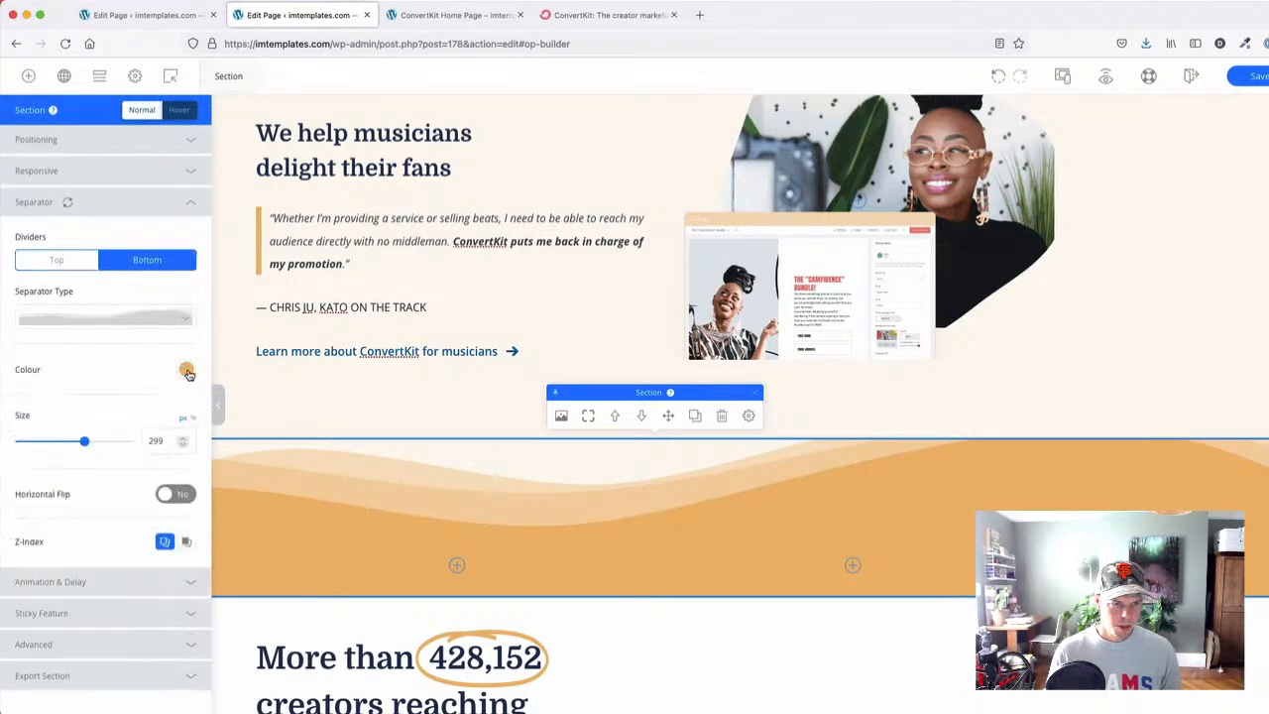
click(187, 371)
click(57, 426)
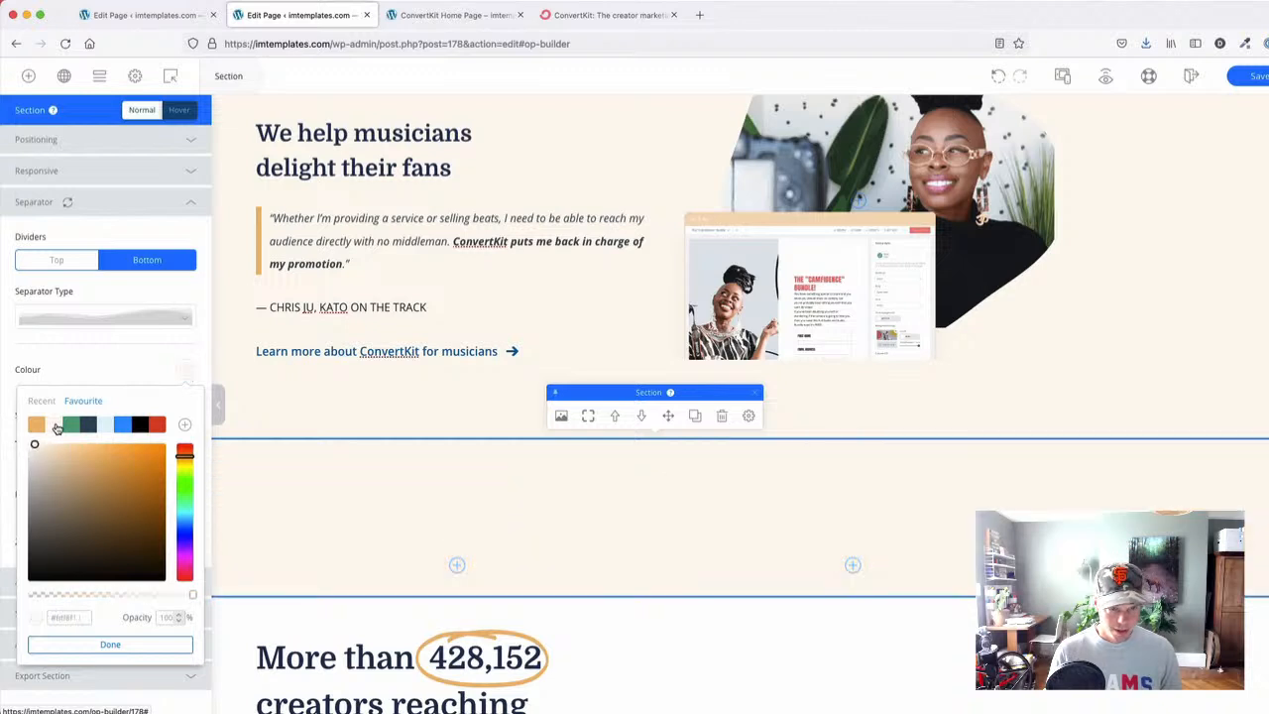
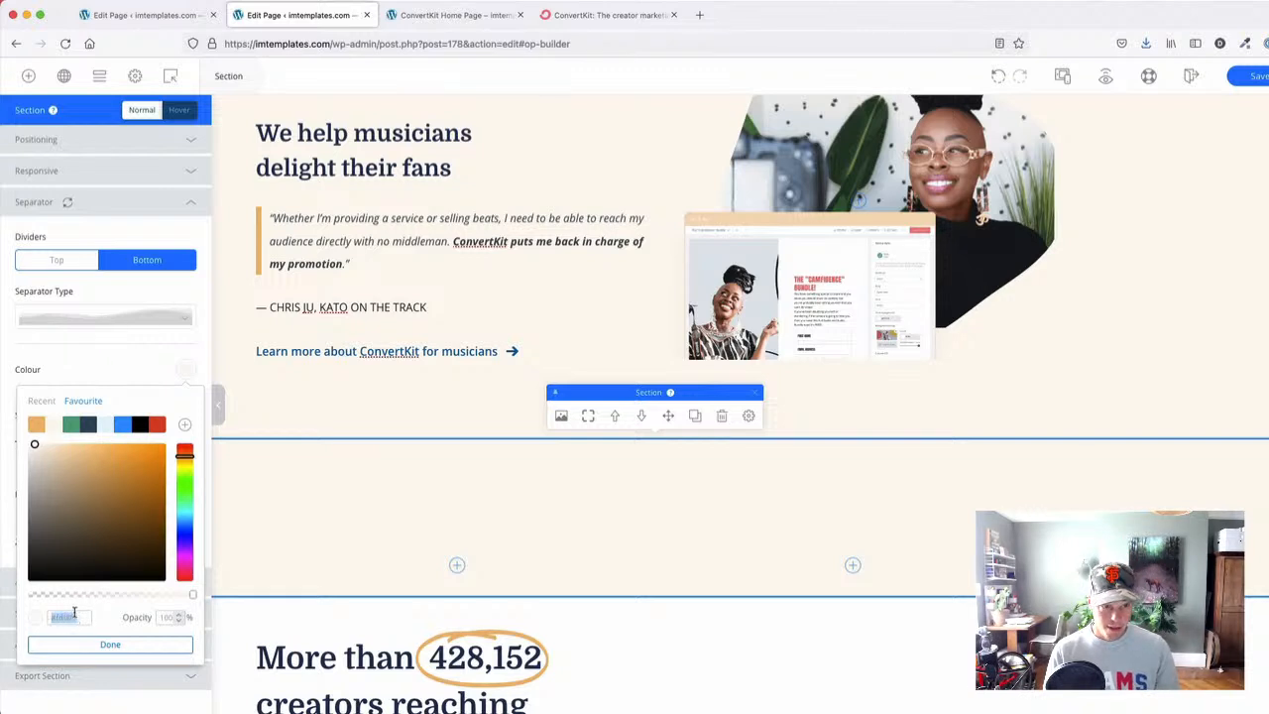
- Remove the section's bottom divider by setting its separator type to None
click(106, 369)
click(109, 315)
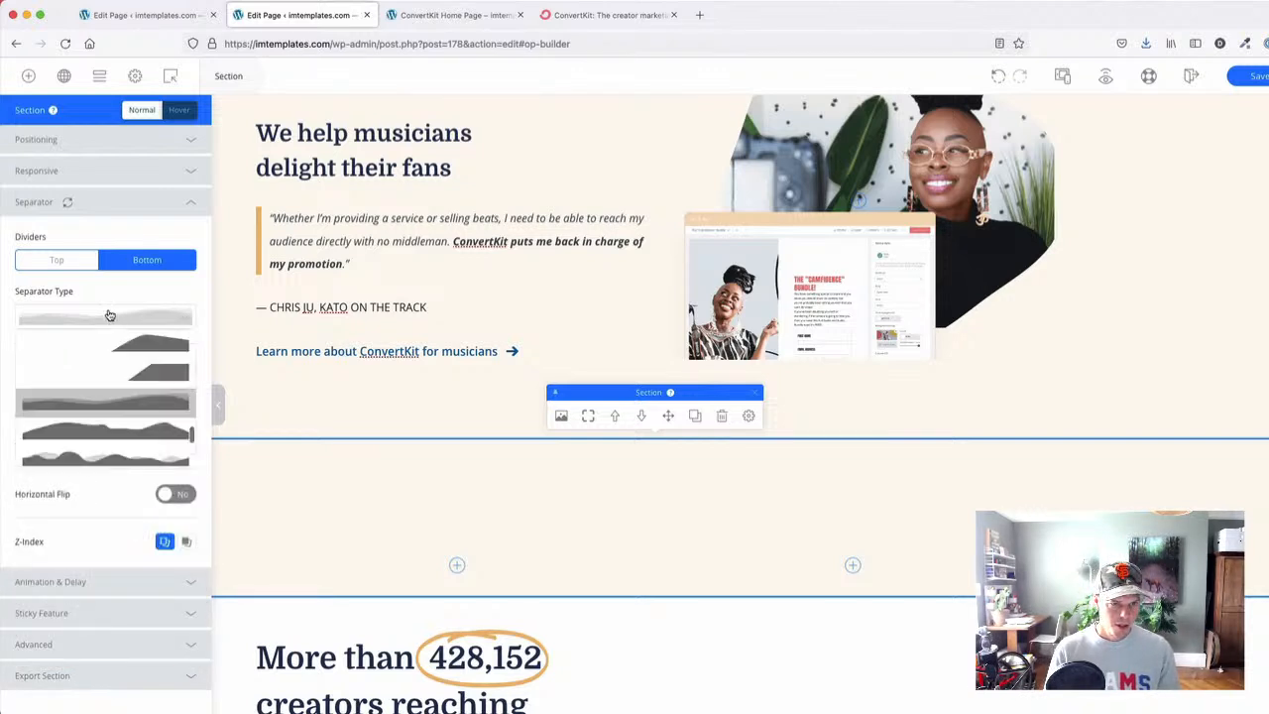
scroll(111, 351, up, 5)
click(112, 342)
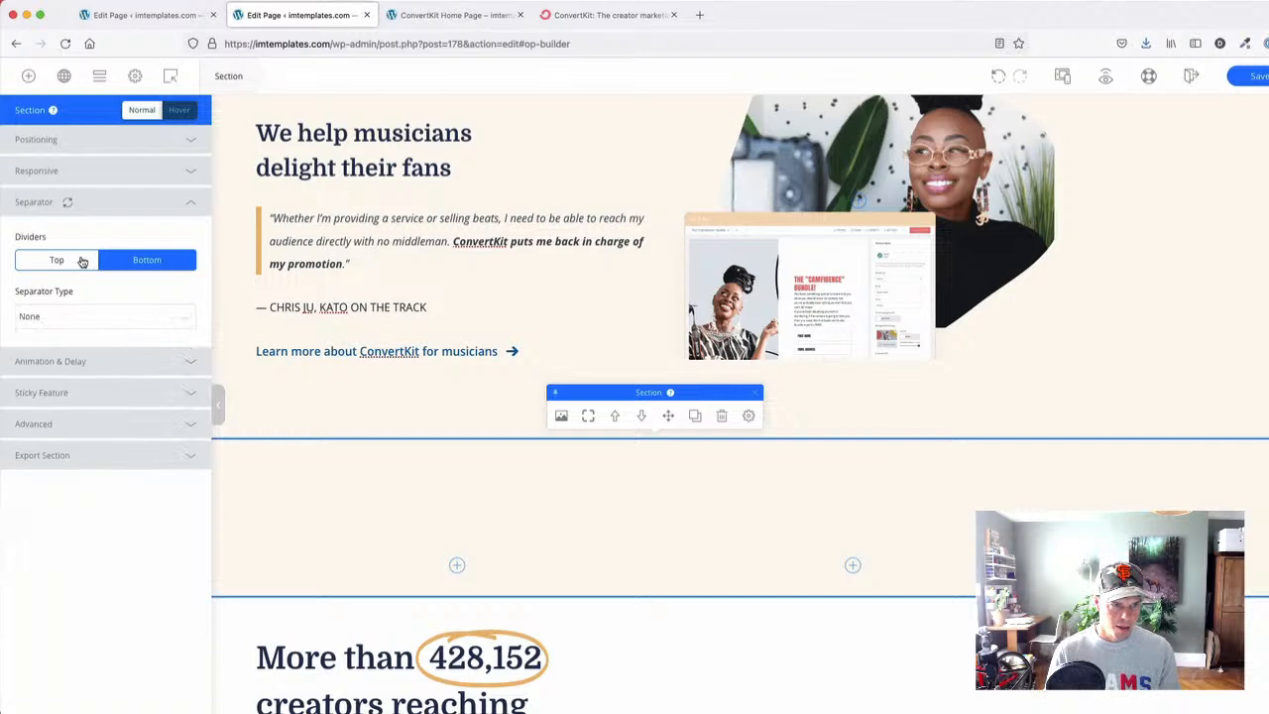
- Add a top divider to the section, trying one wave shape and settling on the layered, gently curved one
click(86, 260)
click(111, 316)
scroll(119, 418, down, 3)
scroll(118, 418, down, 5)
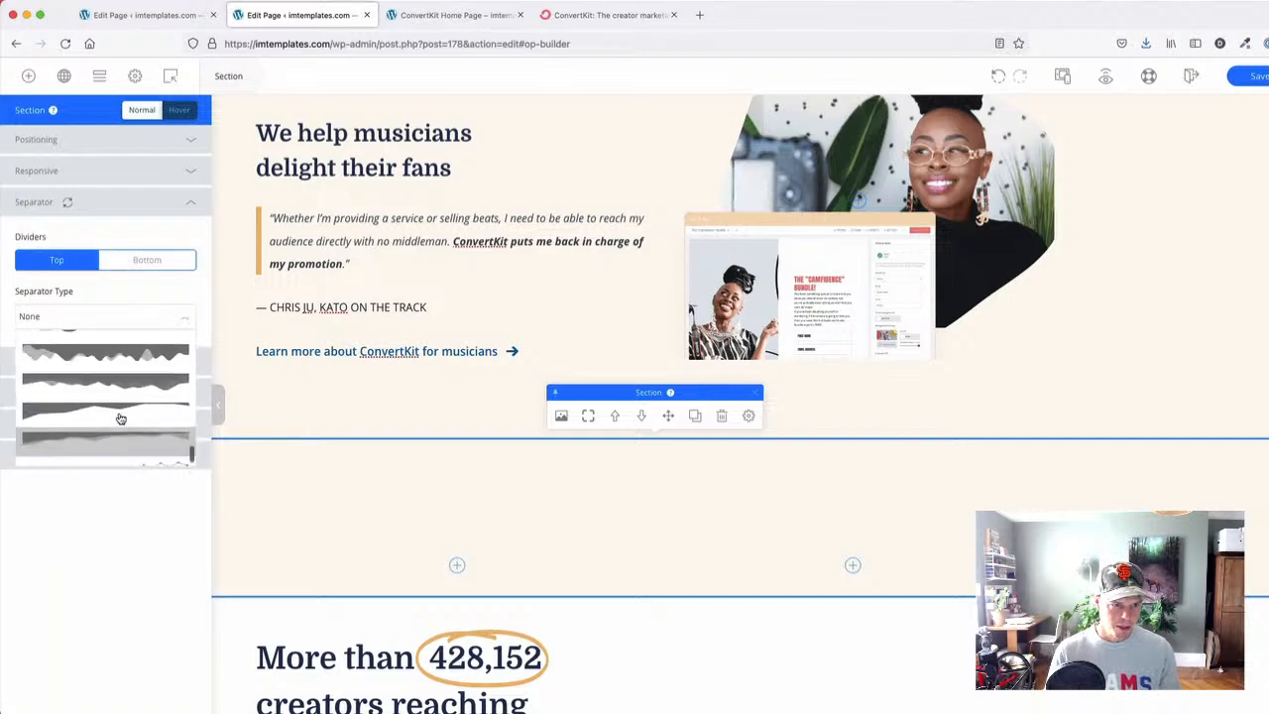
click(118, 418)
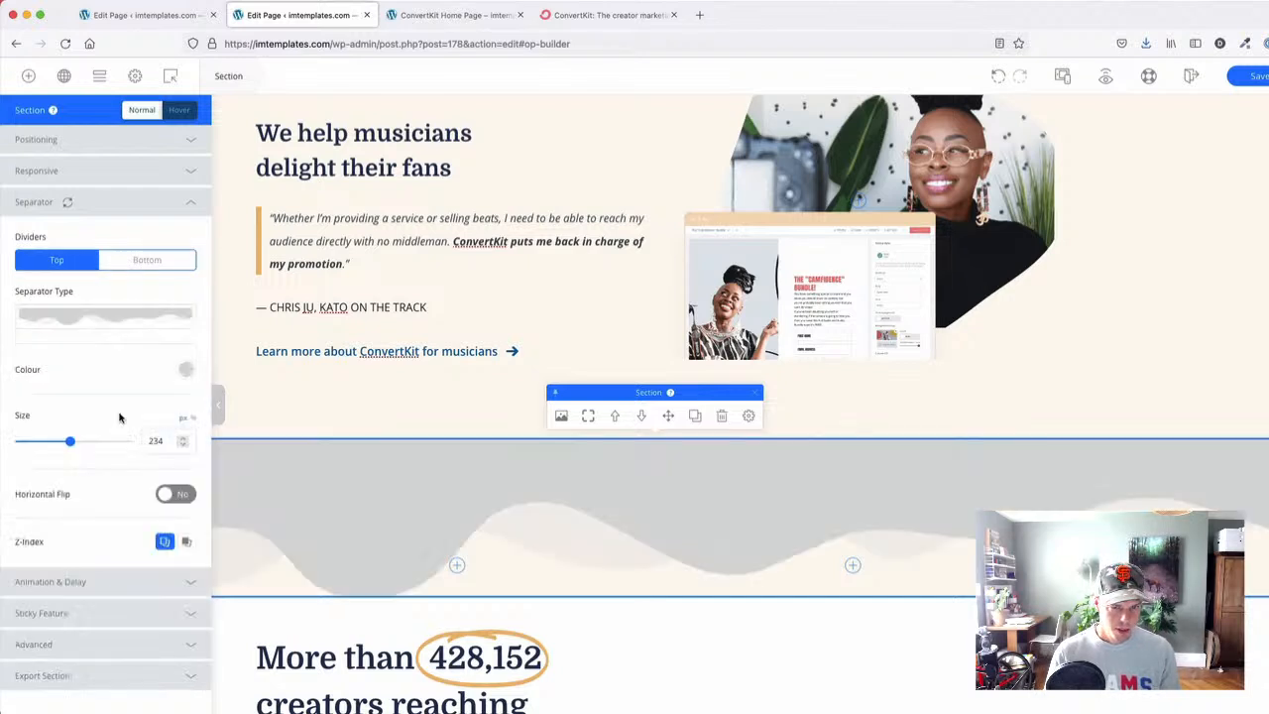
click(145, 327)
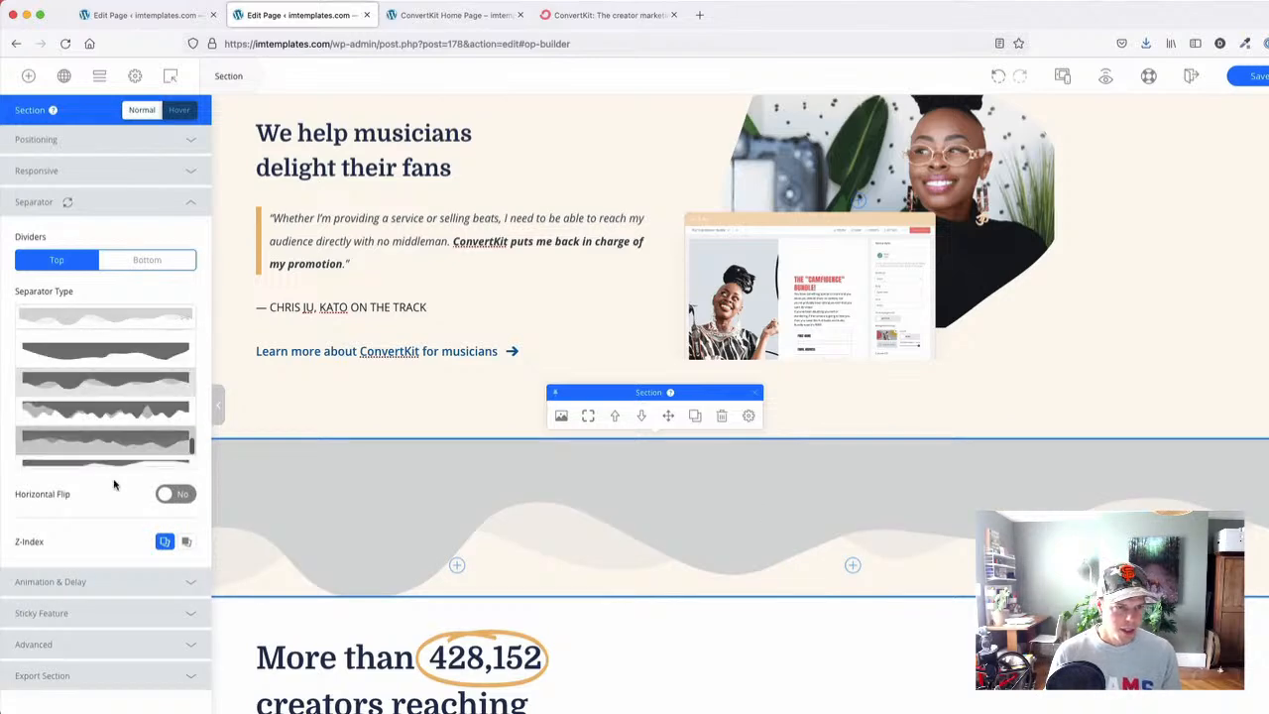
scroll(119, 392, up, 3)
click(107, 412)
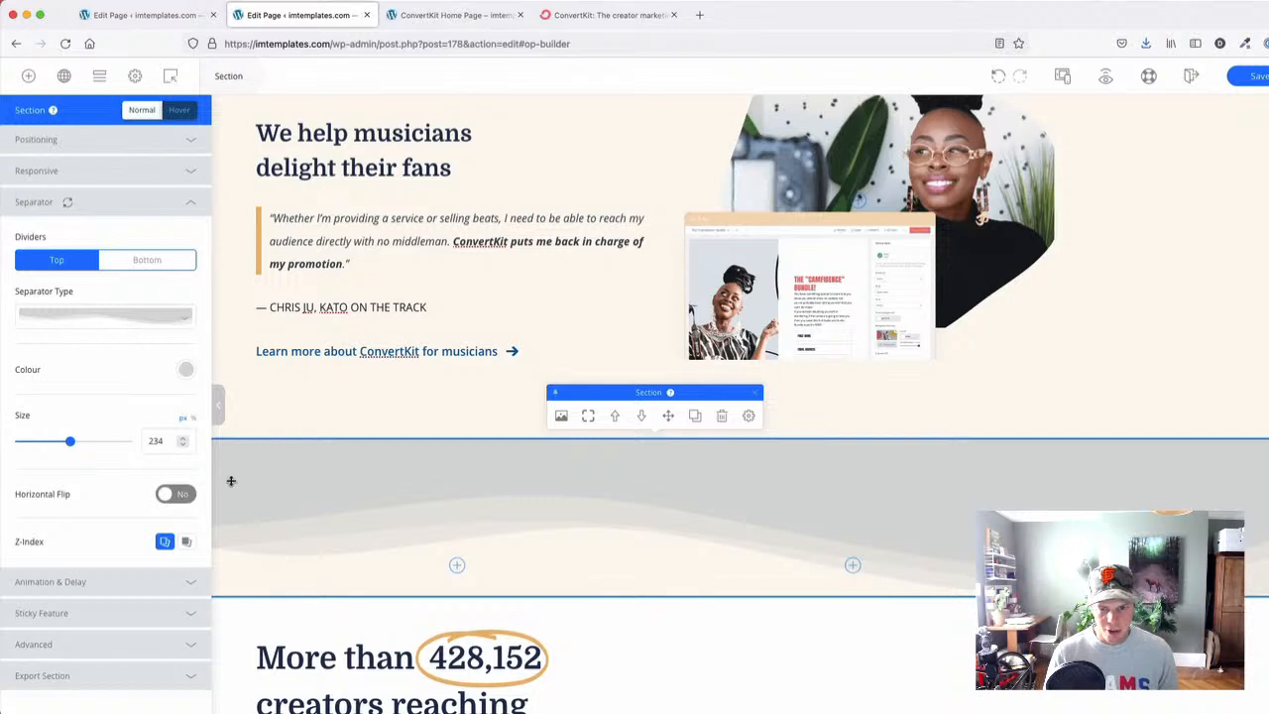
- Reselect the wave section and reduce its top divider size to 205 px
click(624, 570)
click(1075, 567)
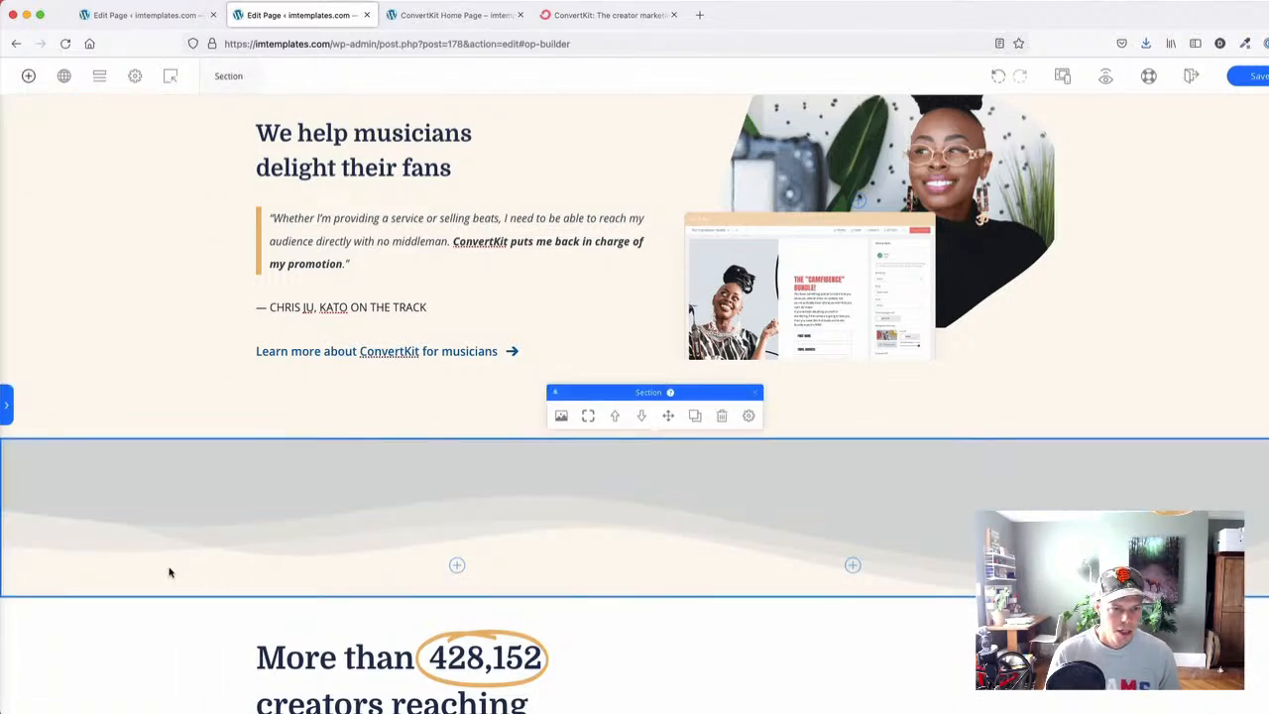
click(750, 416)
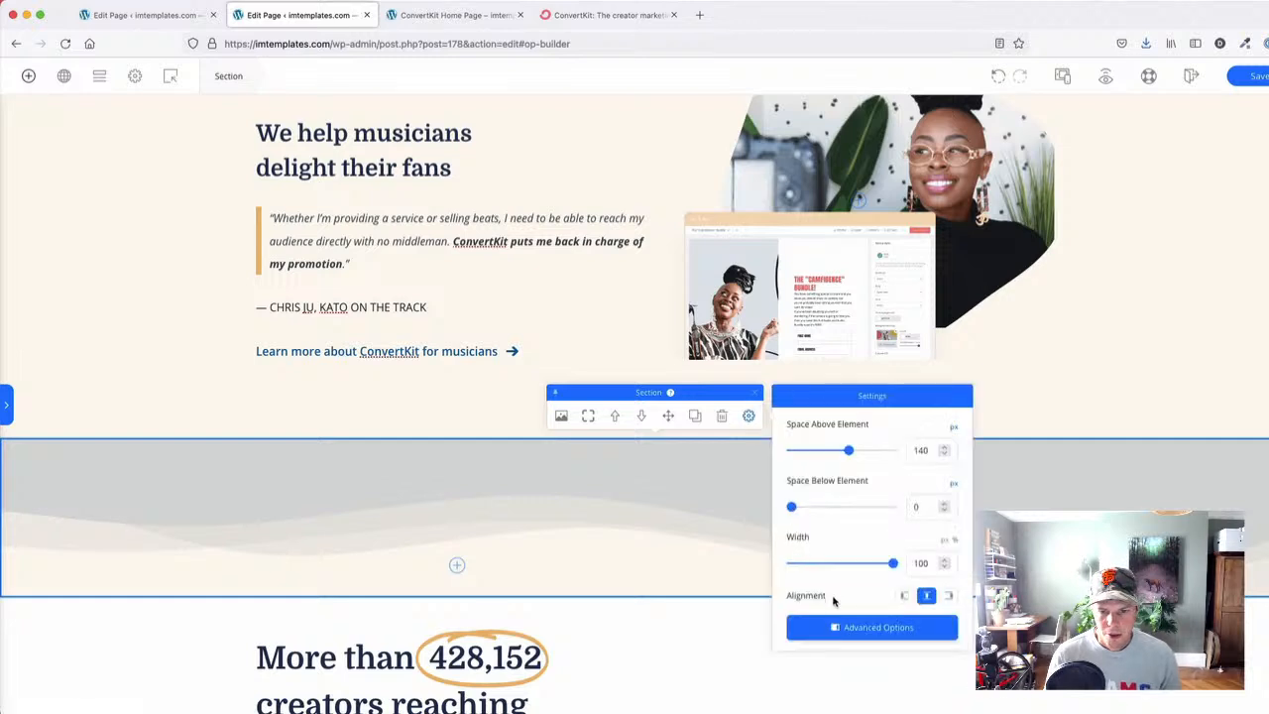
click(867, 629)
click(121, 642)
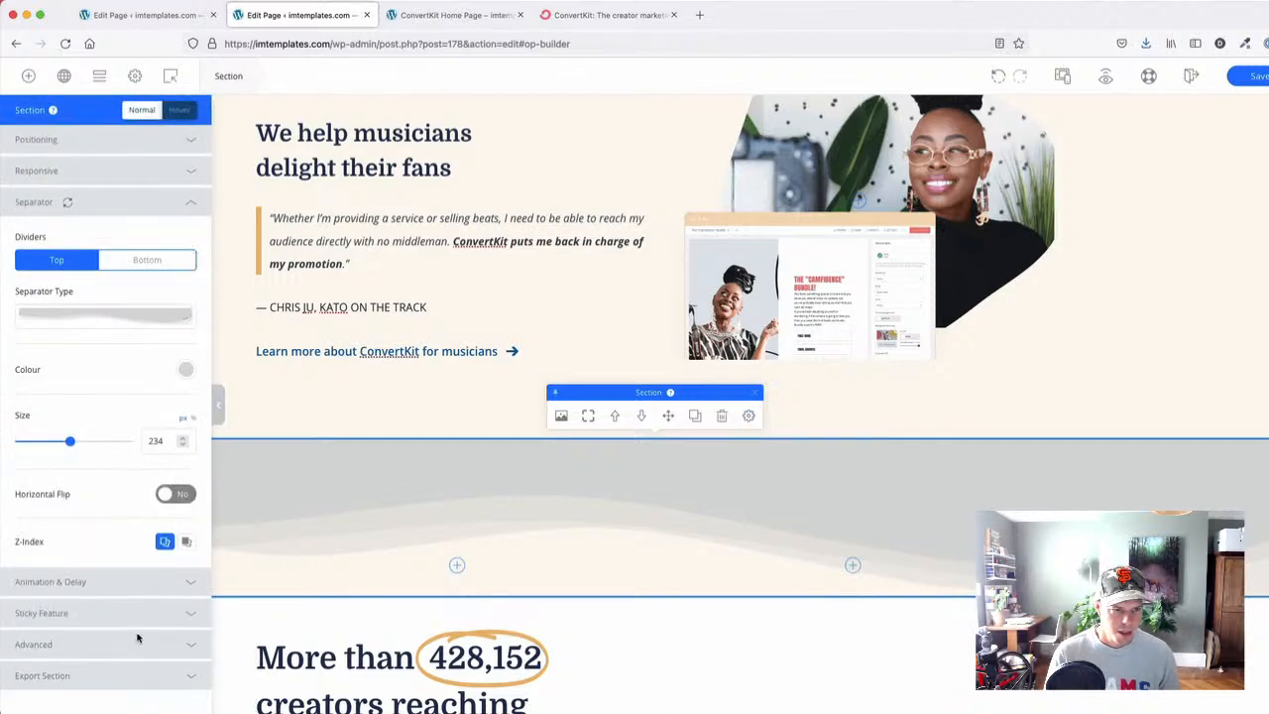
mouse_move(70, 441)
mouse_down()
mouse_move(55, 444)
mouse_move(65, 454)
mouse_up()
- Colour the section's top divider with the favourite cream and set the section's background colour to white (#ffffff)
click(187, 369)
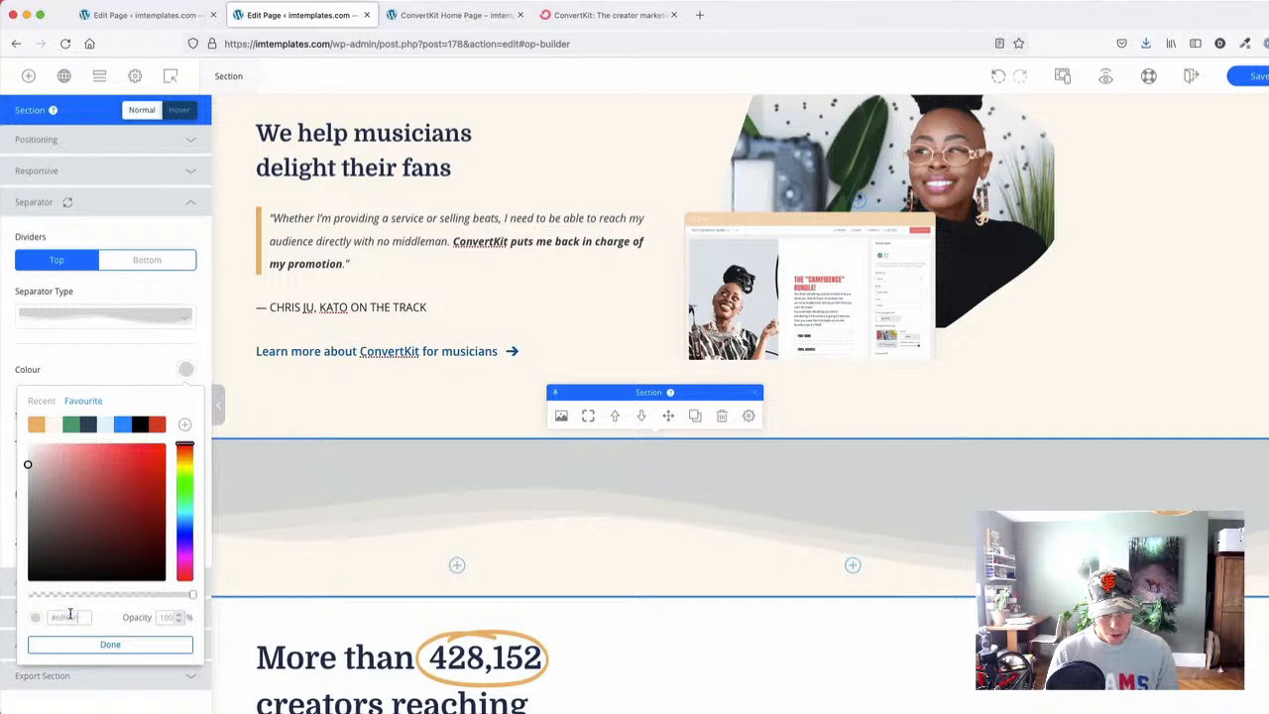
click(145, 365)
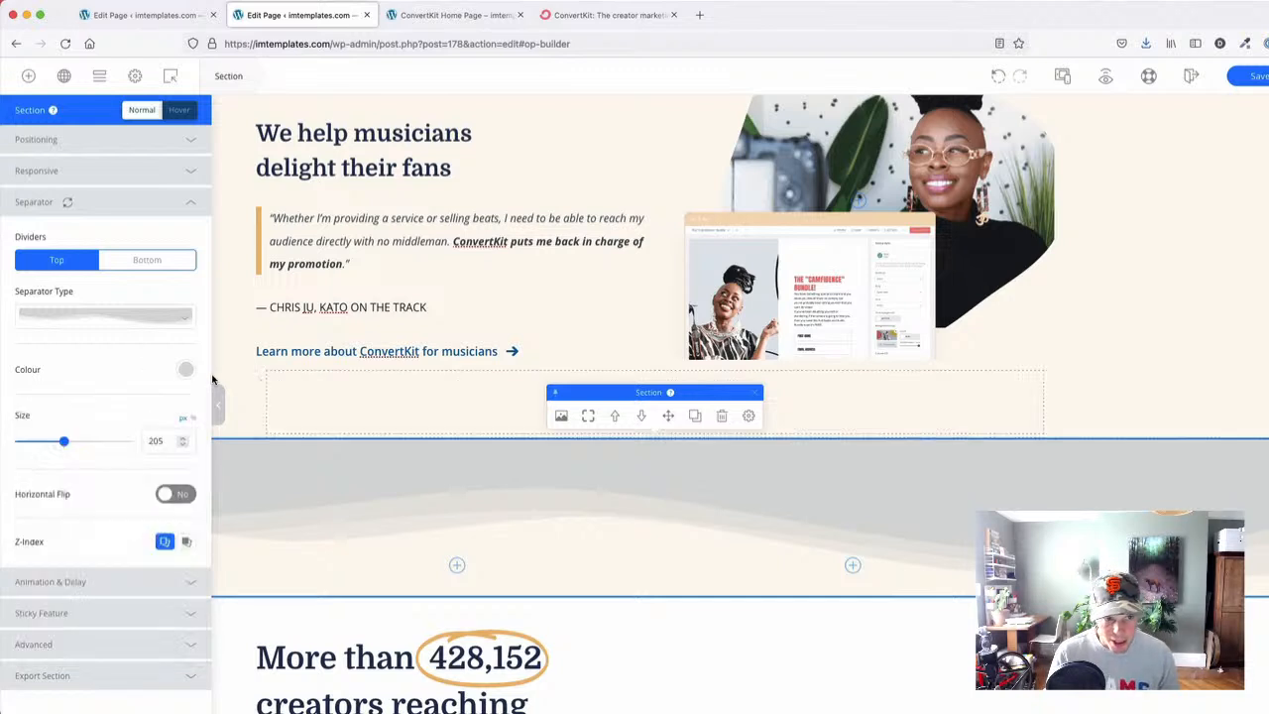
click(187, 369)
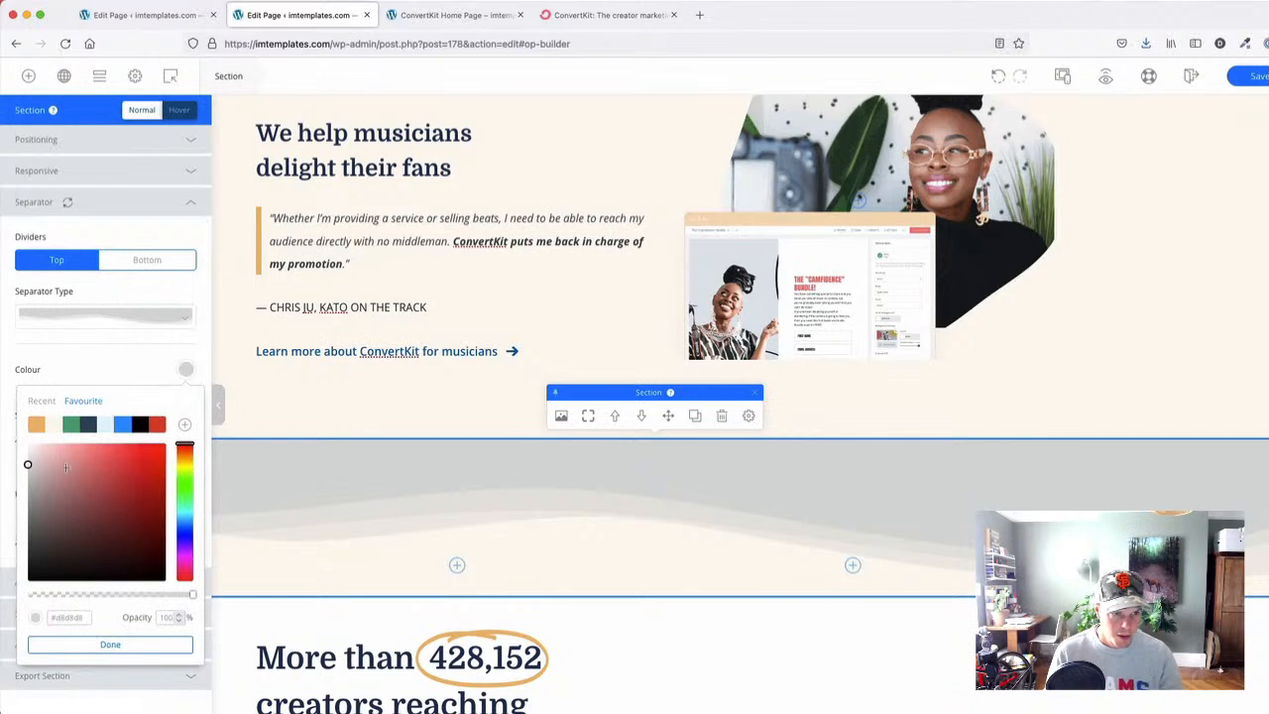
click(55, 427)
scroll(1094, 396, down, 3)
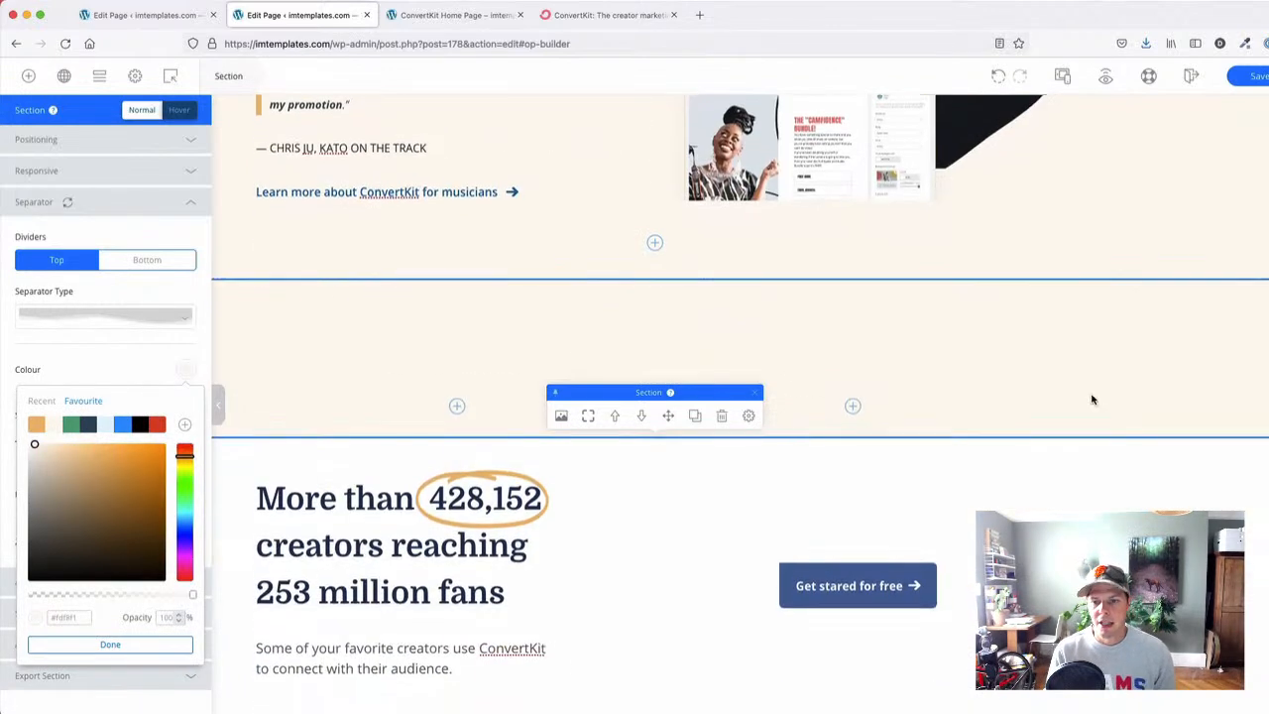
click(560, 258)
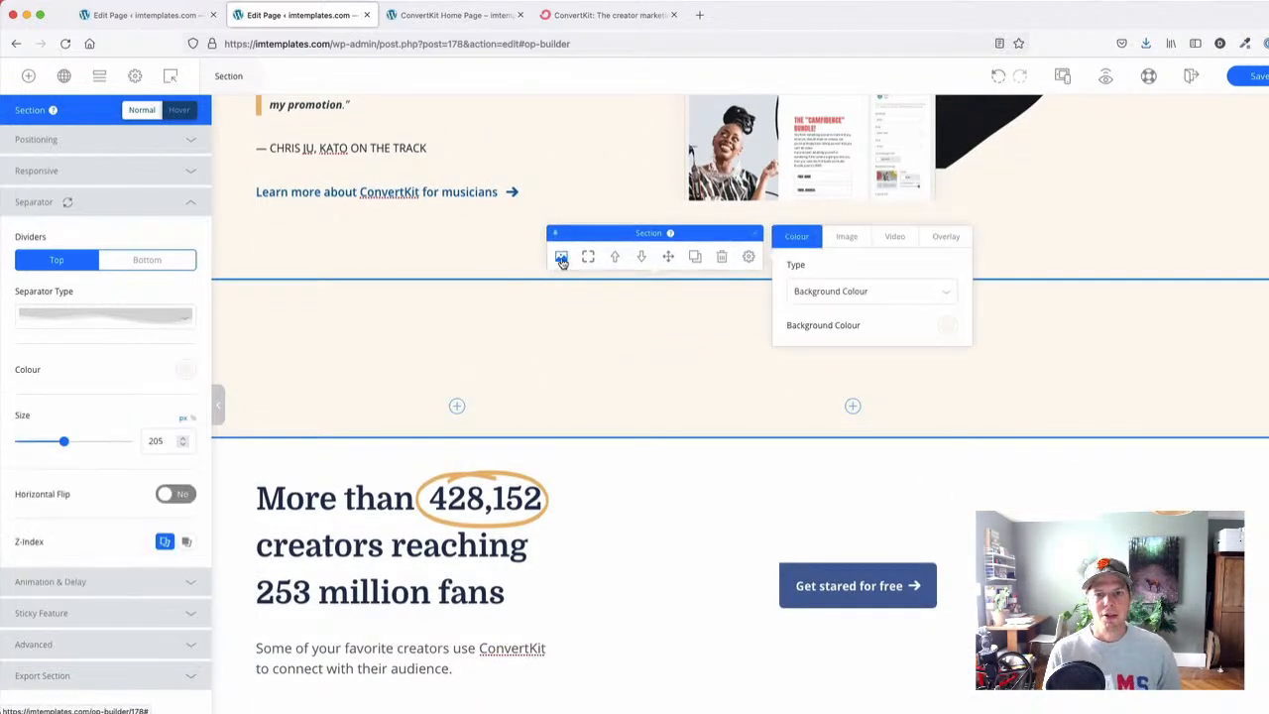
click(942, 331)
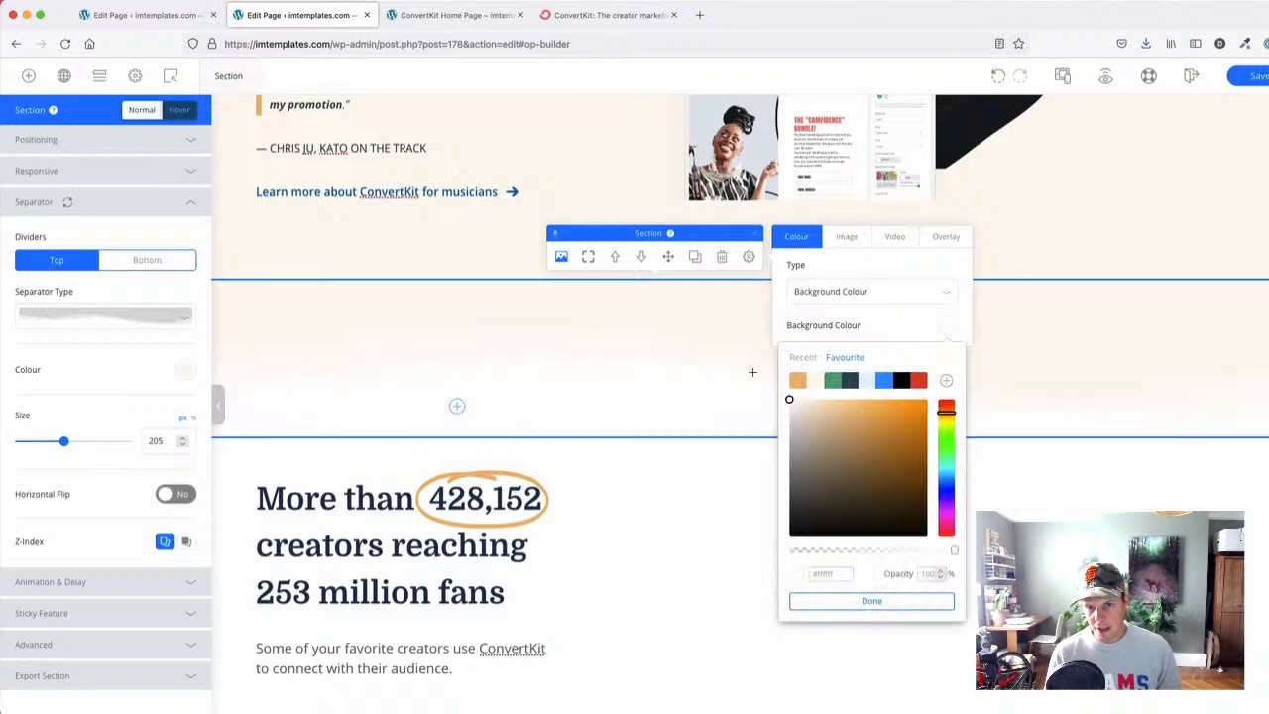
- Save the page and reload its preview to check the curved divider above the "More than 428,152 creators" section
click(1090, 555)
click(1259, 77)
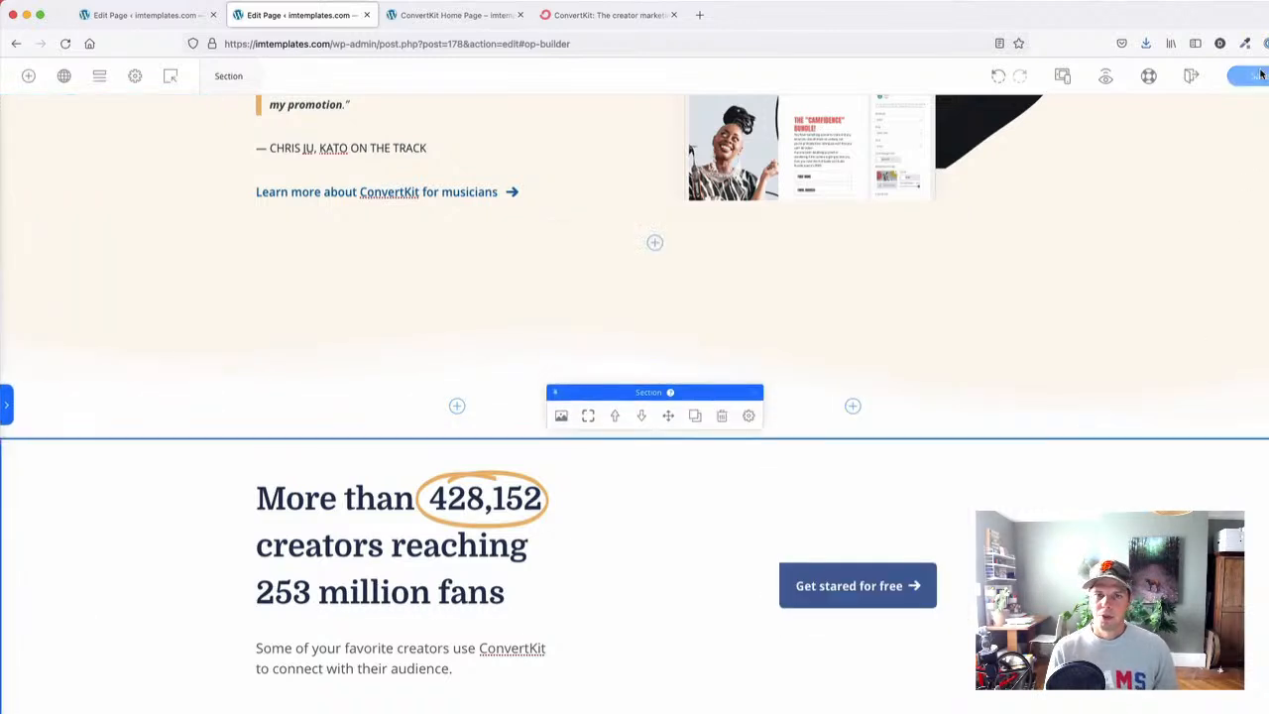
click(444, 17)
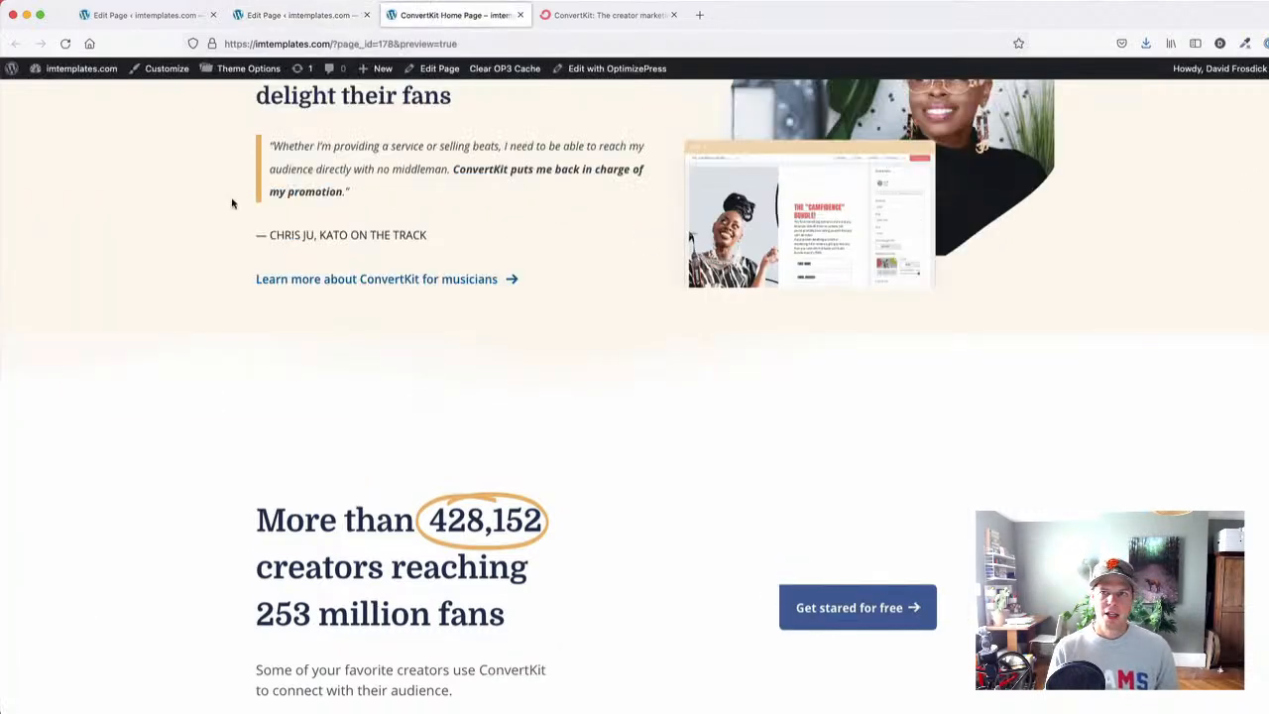
click(298, 15)
click(465, 17)
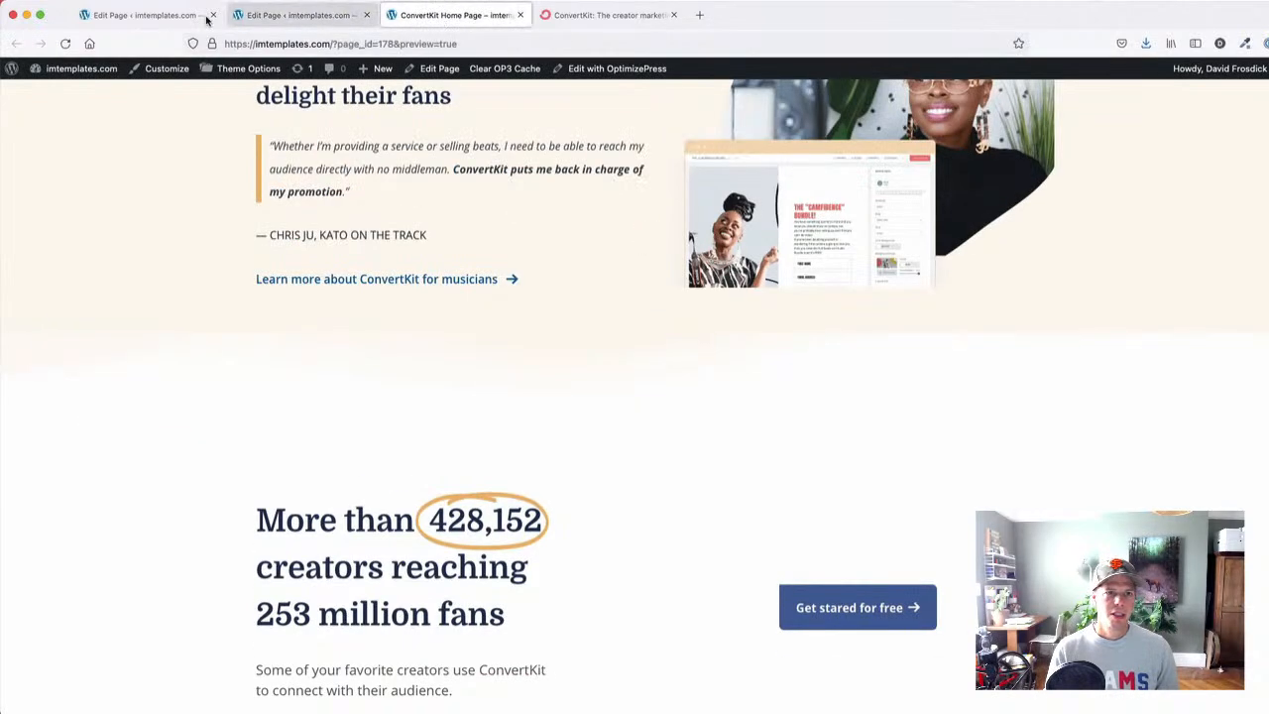
click(64, 45)
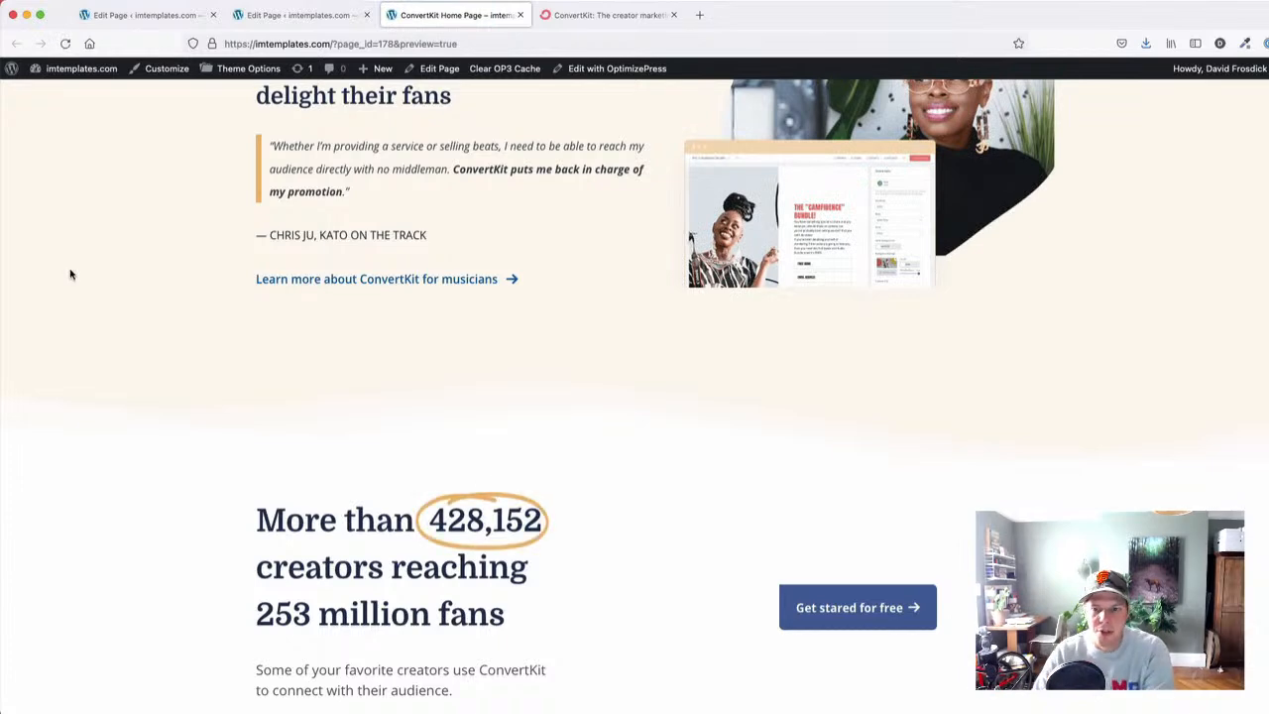
scroll(275, 378, down, 2)
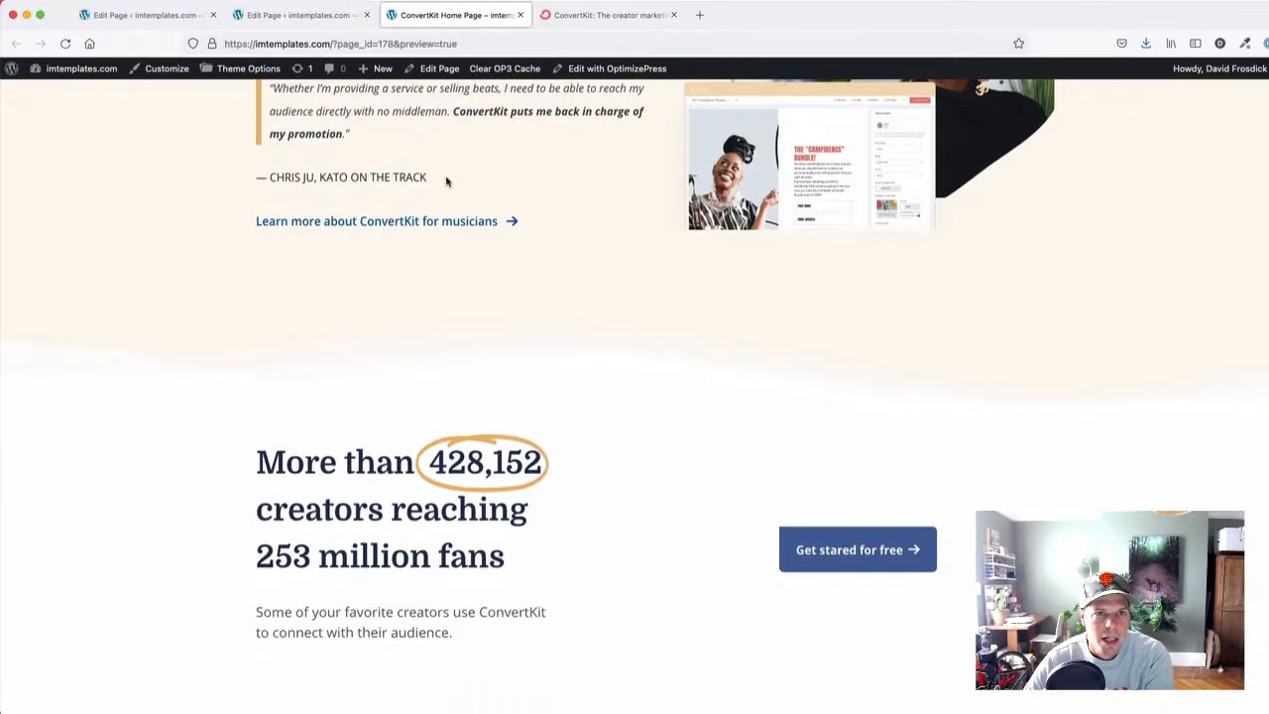
- Compare the curved divider, headline and creator row in the preview with the same area of the original ConvertKit homepage
click(628, 15)
scroll(541, 241, up, 3)
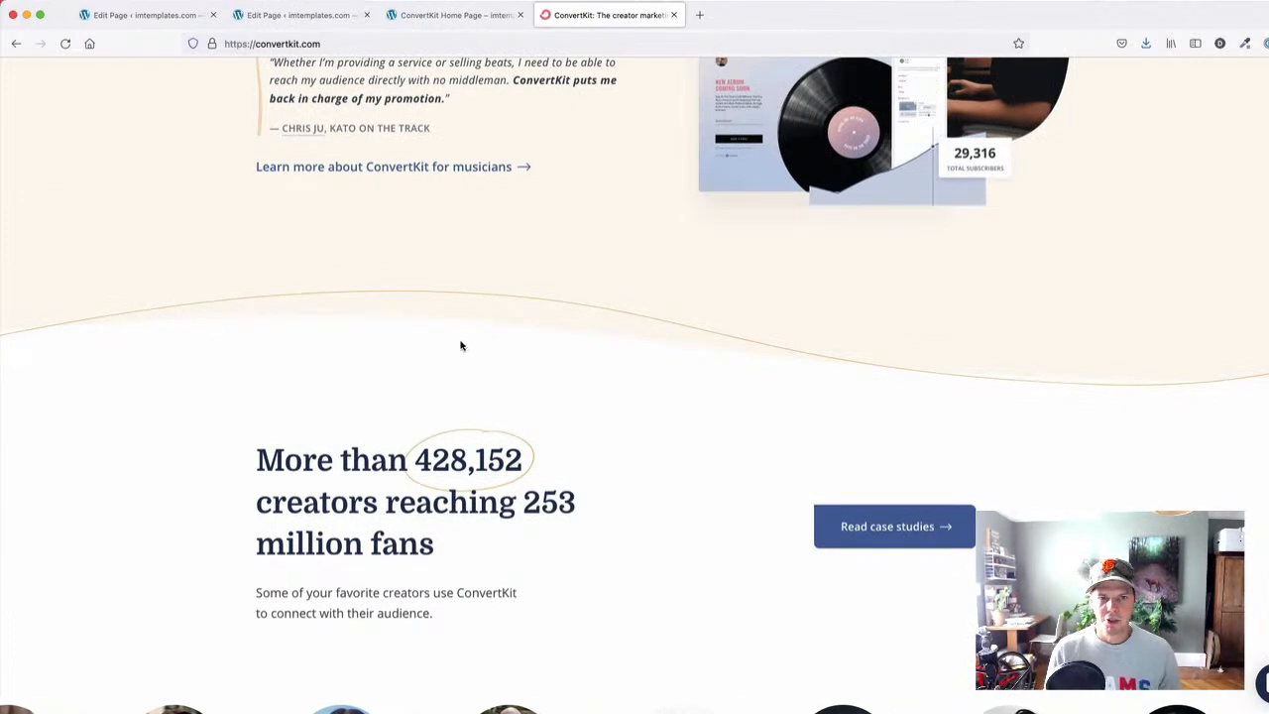
click(426, 15)
scroll(581, 343, down, 3)
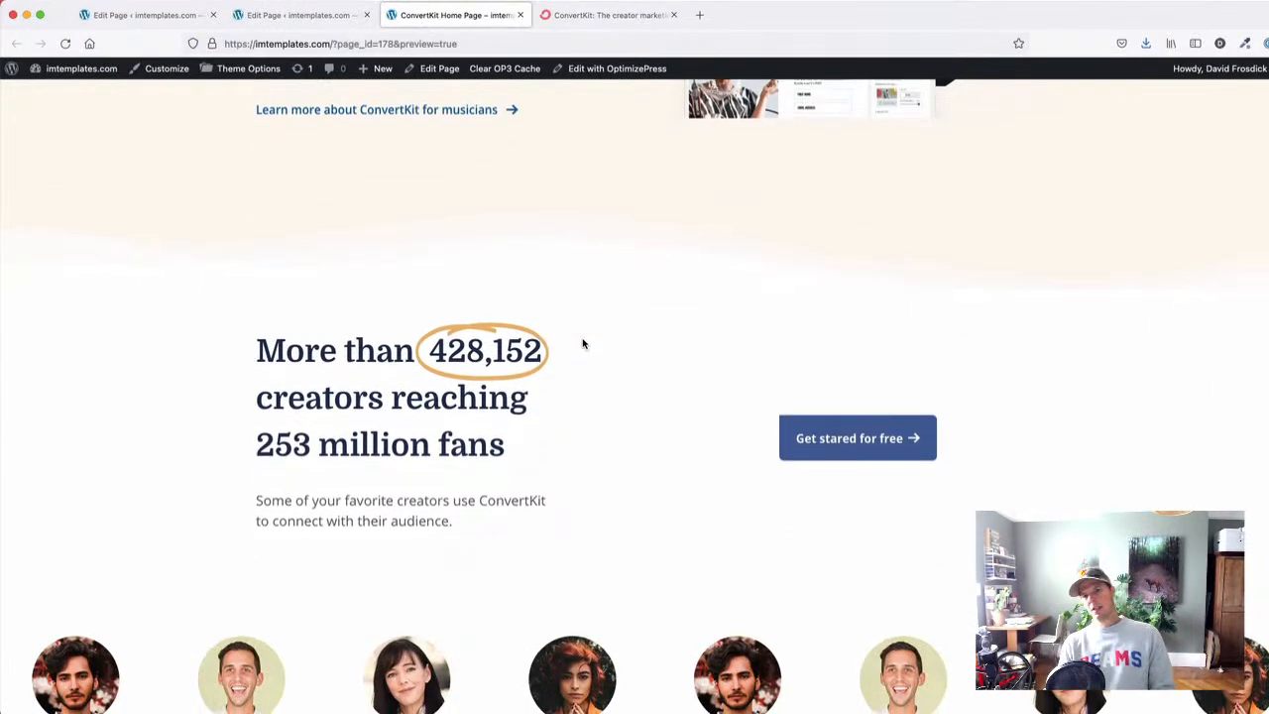
click(602, 15)
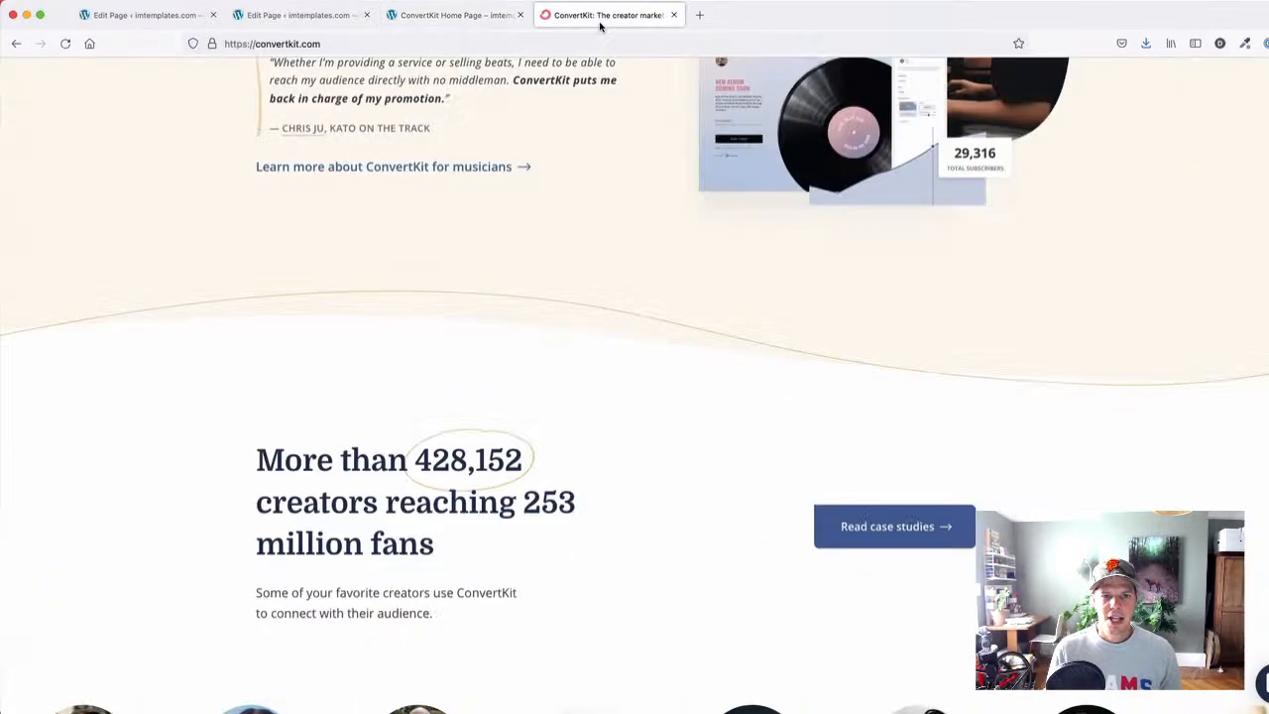
scroll(529, 274, down, 3)
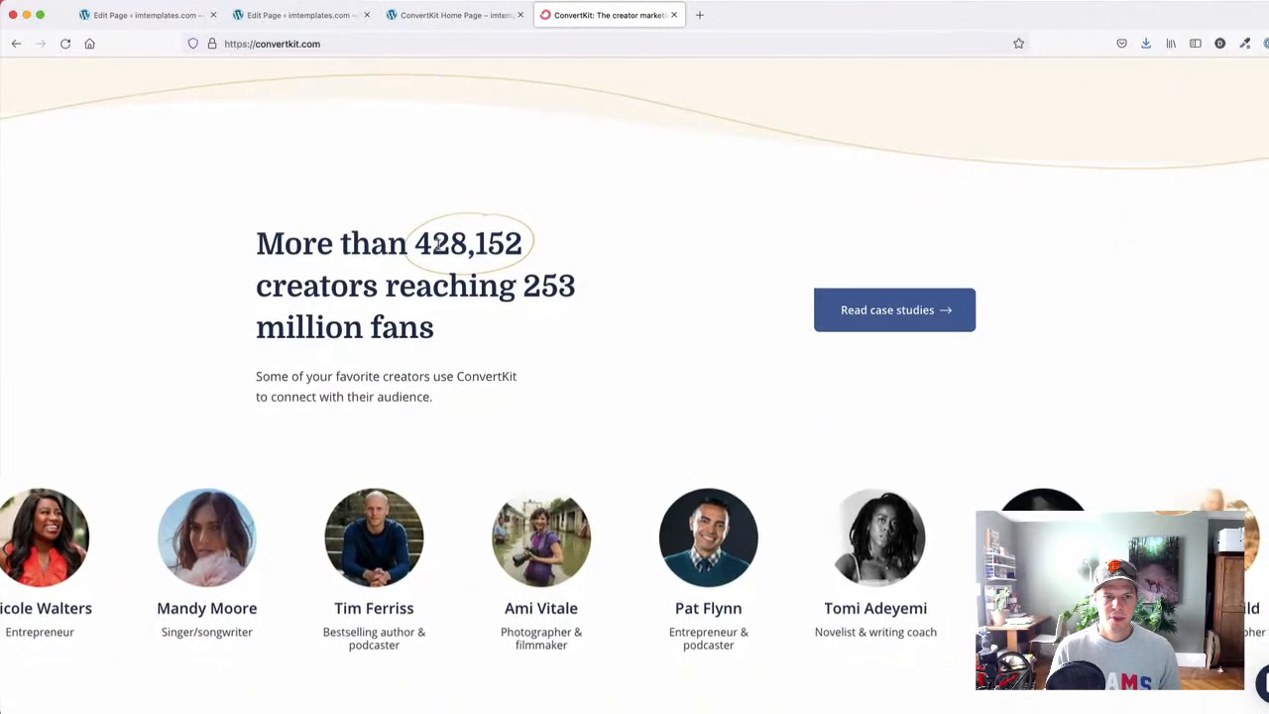
click(449, 16)
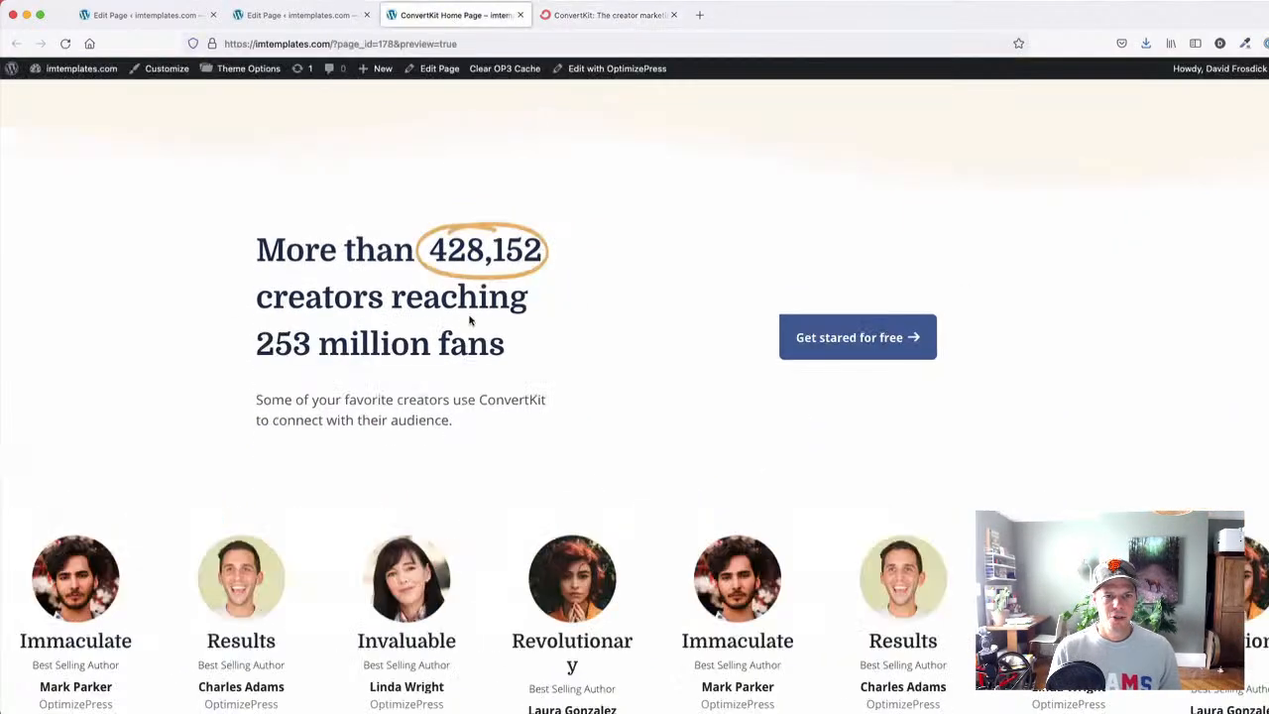
click(602, 15)
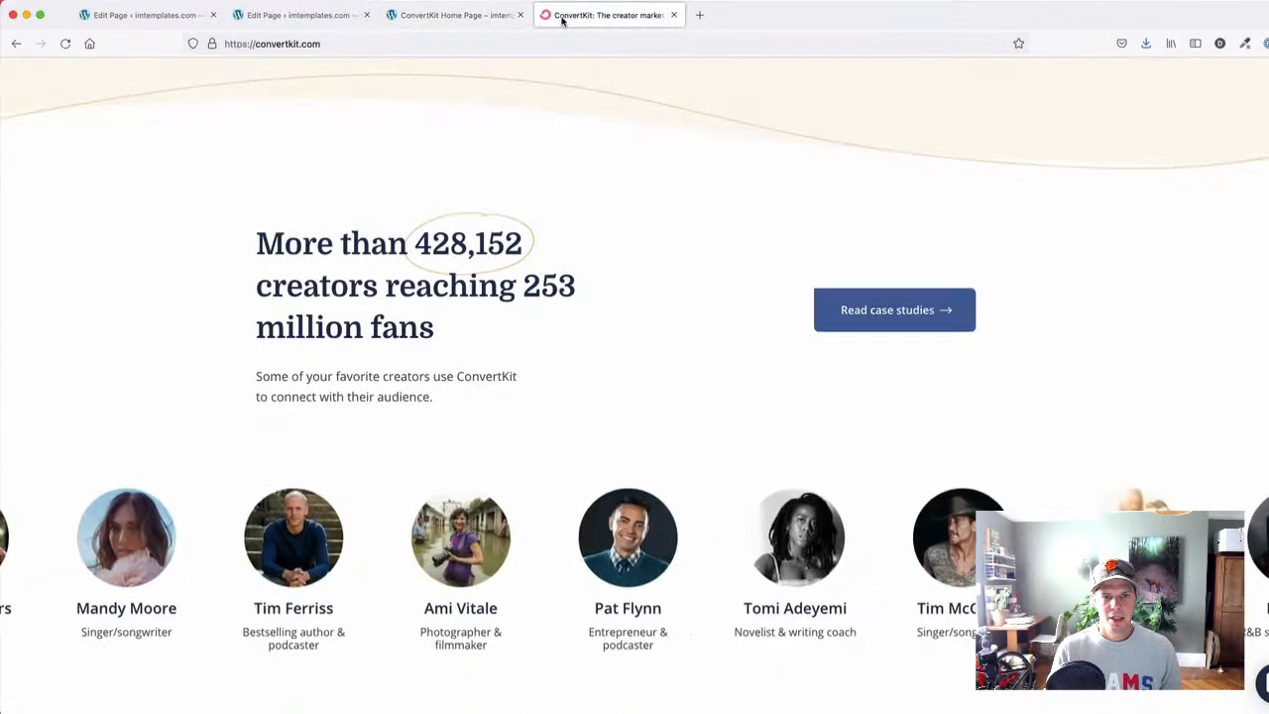
- Set the "More than 428,152 creators" headline's maximum width to 90% and check it in the preview
click(486, 16)
click(294, 16)
scroll(386, 320, down, 3)
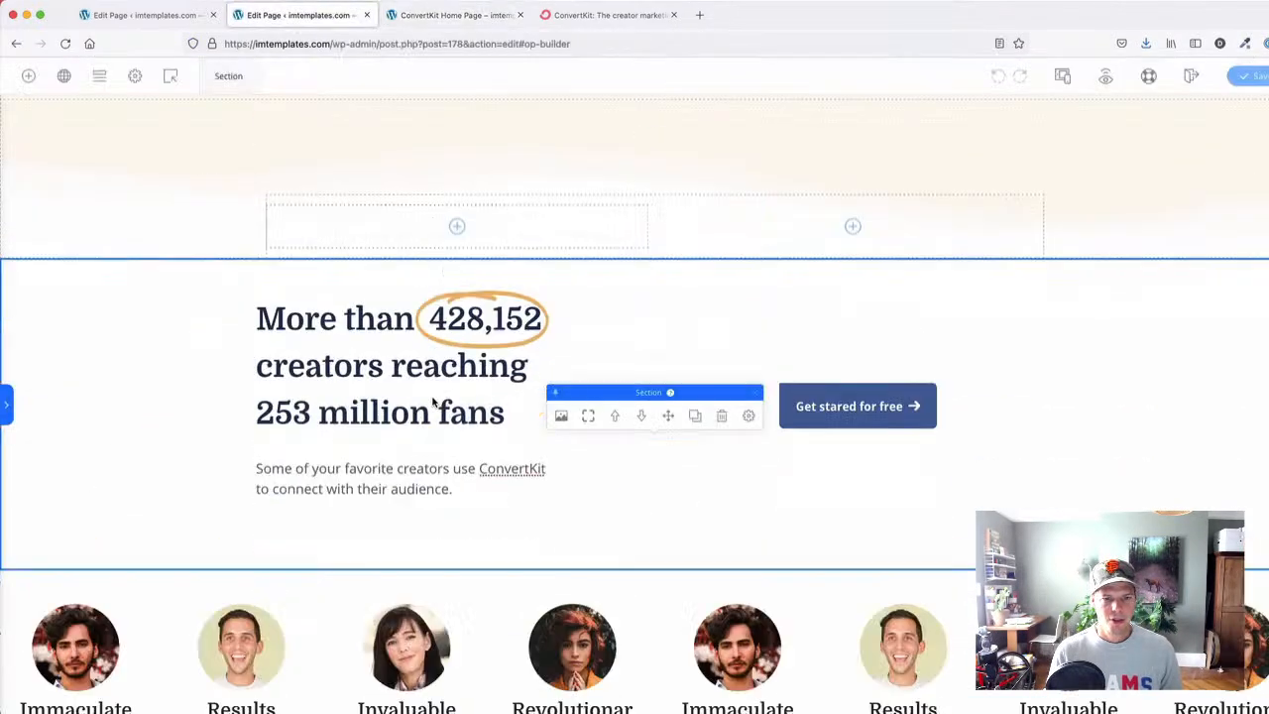
click(415, 362)
click(514, 245)
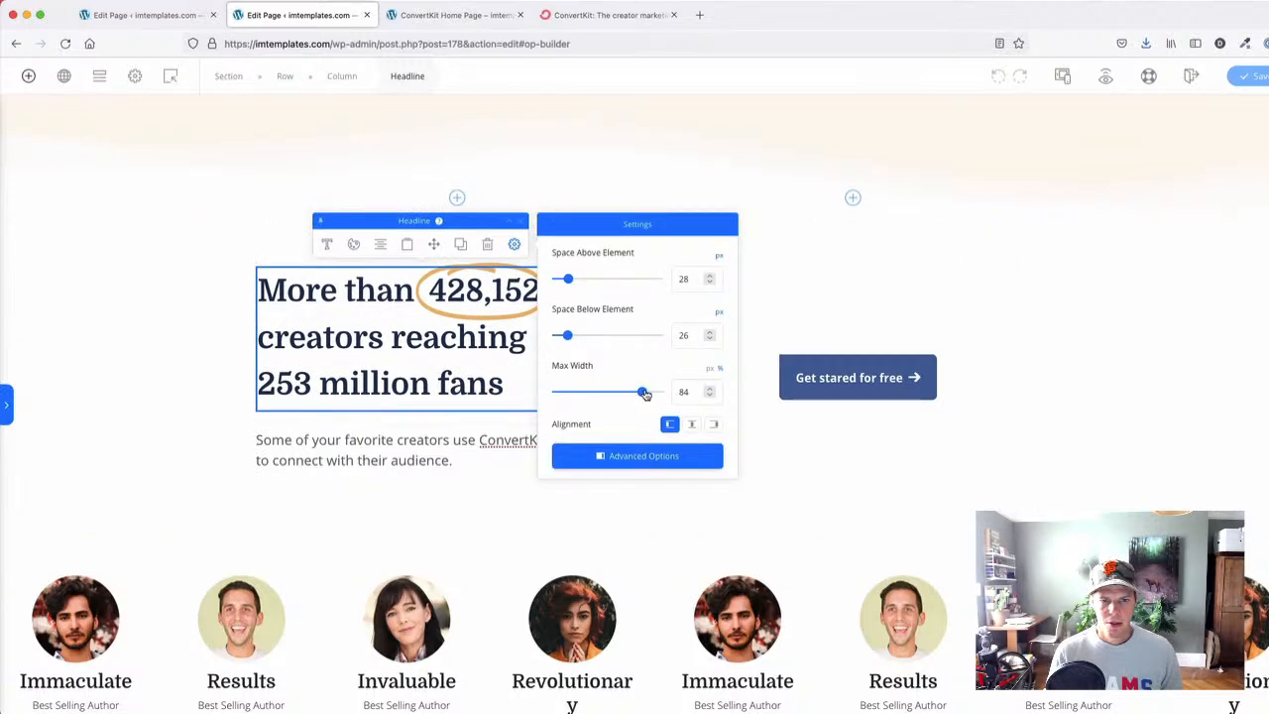
drag(644, 394, 650, 393)
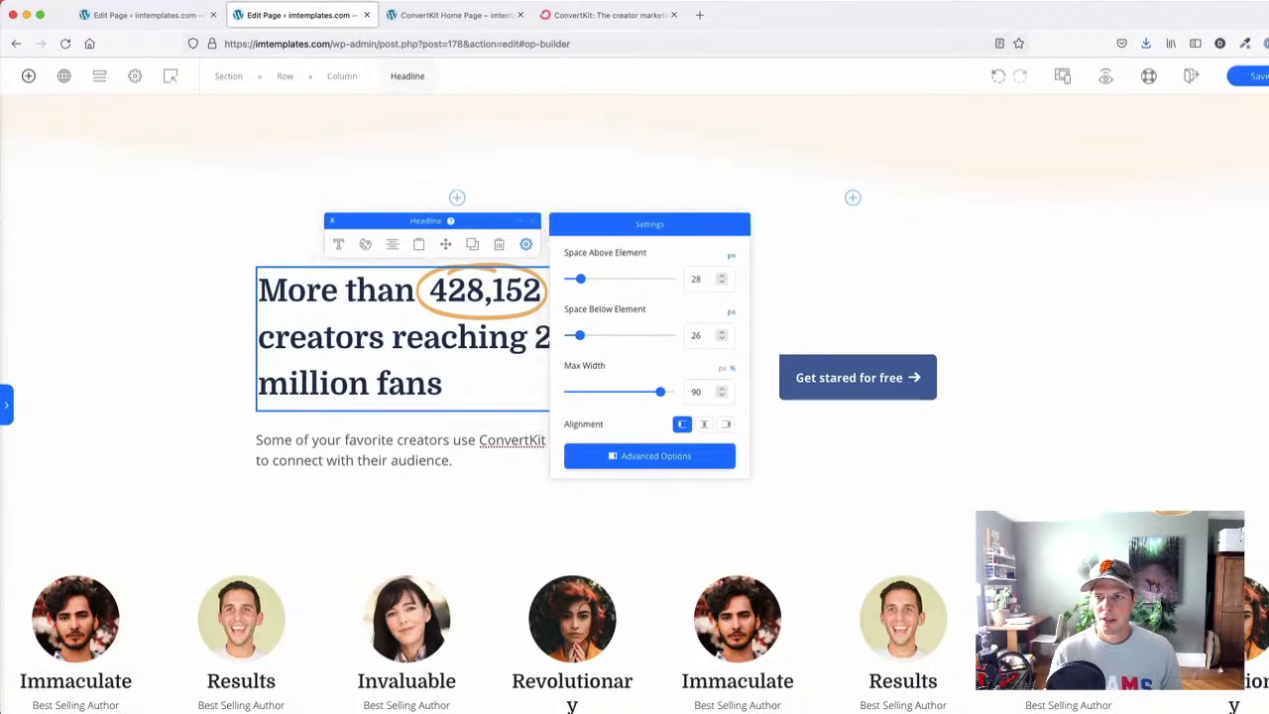
click(466, 15)
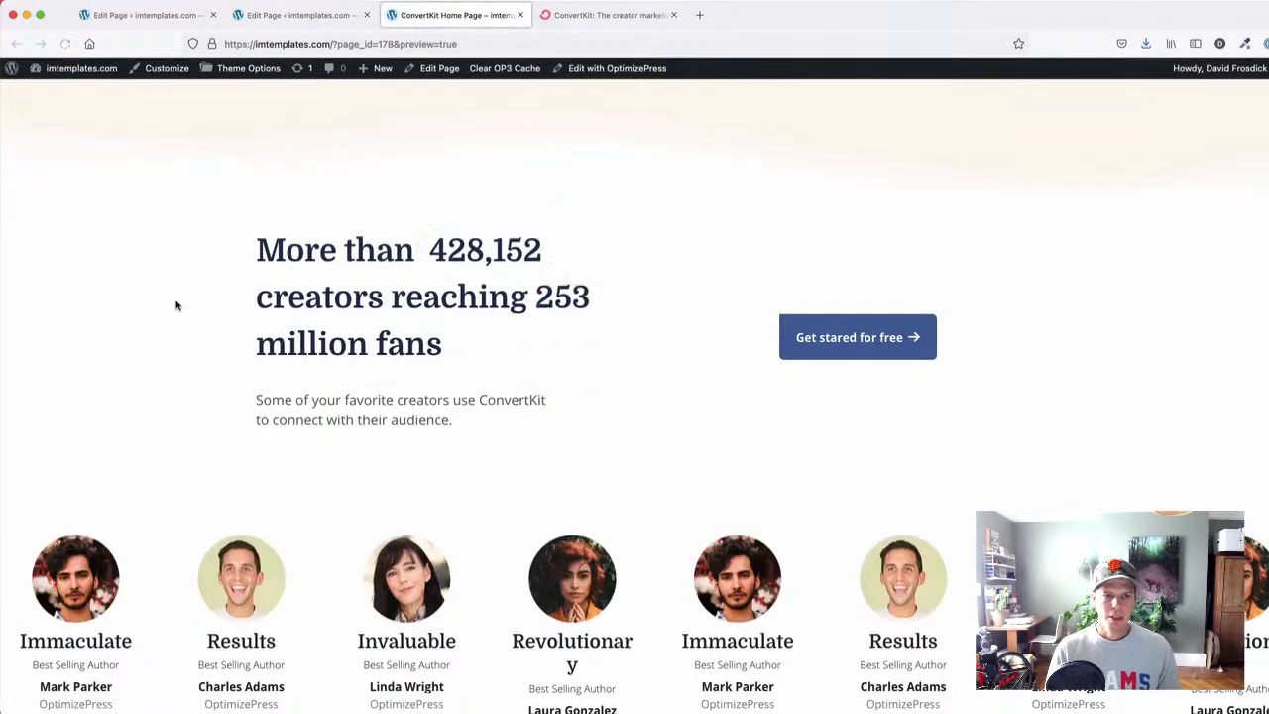
- Compare the creator row and the "We believe the future belongs to creators" cards between the original homepage and the preview
click(586, 8)
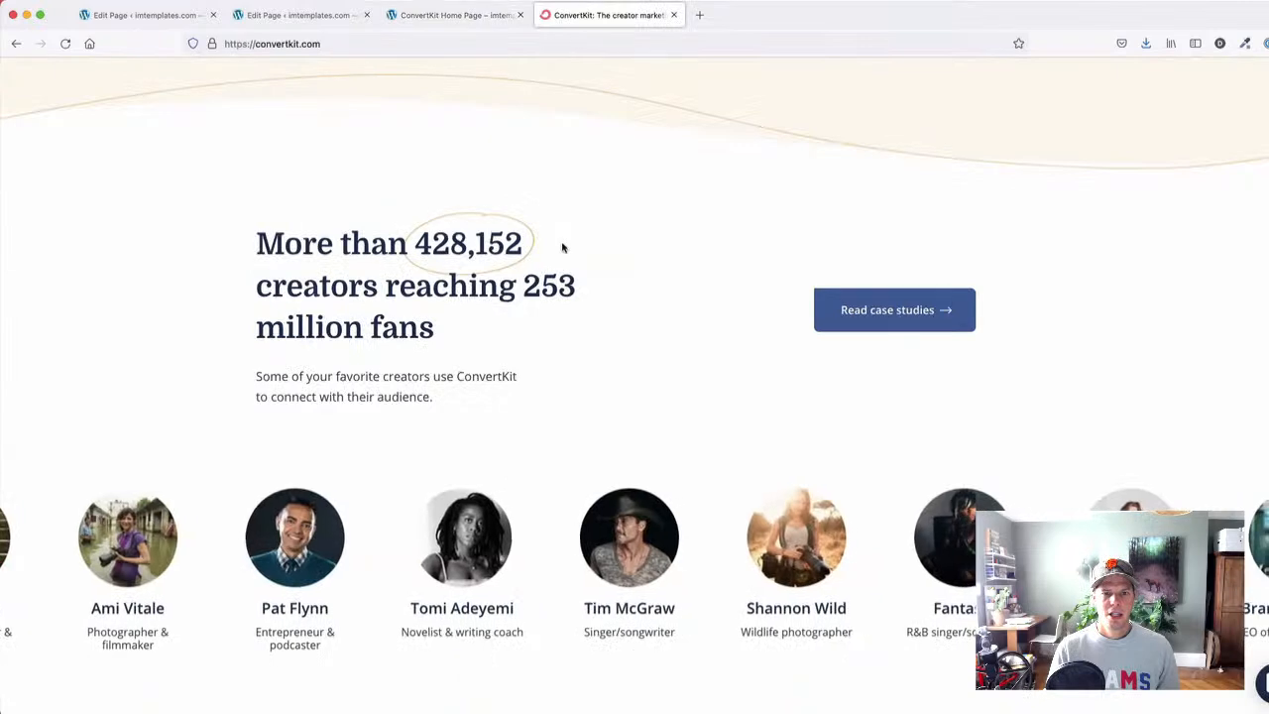
scroll(561, 247, down, 3)
click(459, 15)
scroll(482, 300, down, 2)
scroll(795, 405, down, 3)
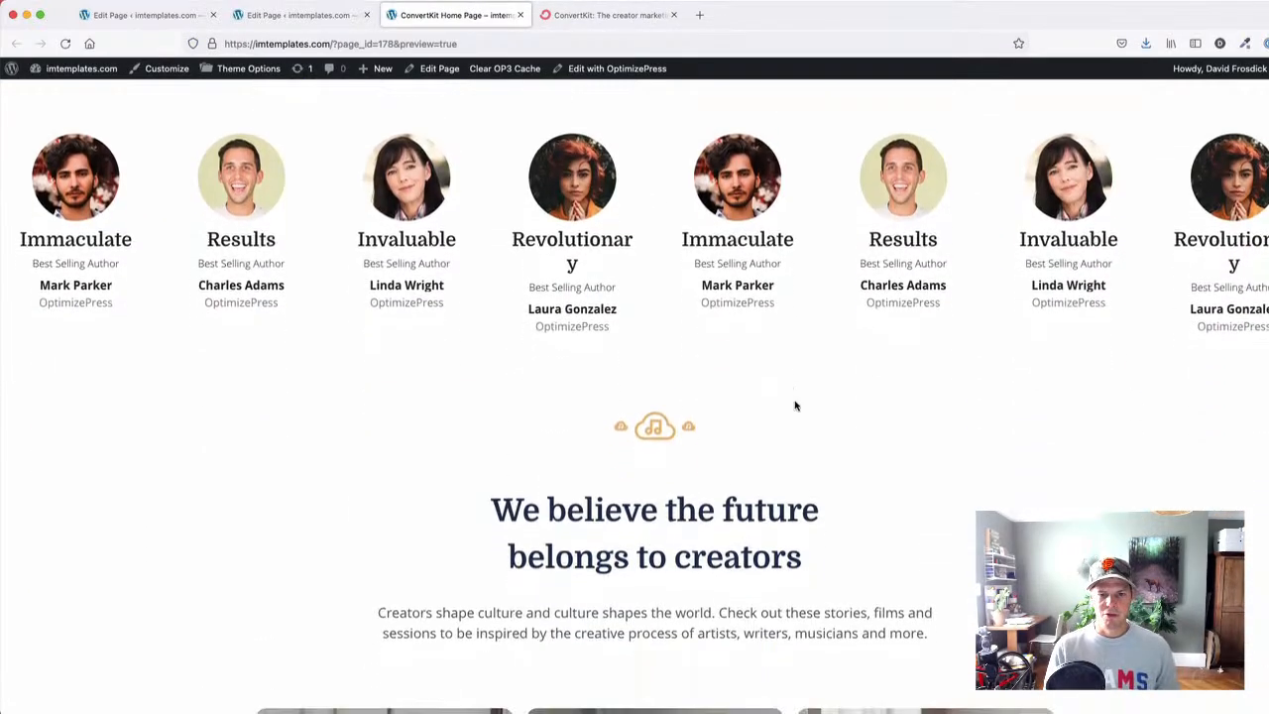
click(607, 16)
scroll(478, 334, down, 4)
scroll(479, 334, up, 2)
scroll(479, 334, down, 4)
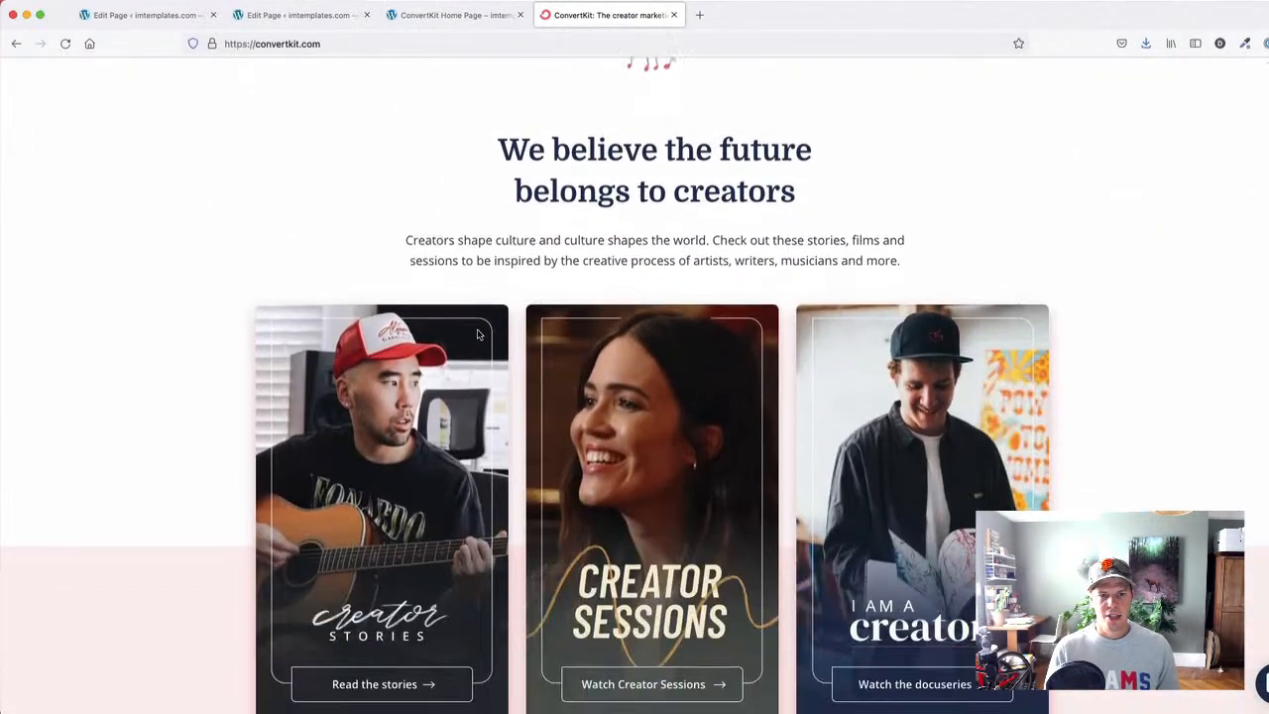
scroll(479, 334, down, 2)
scroll(479, 334, up, 1)
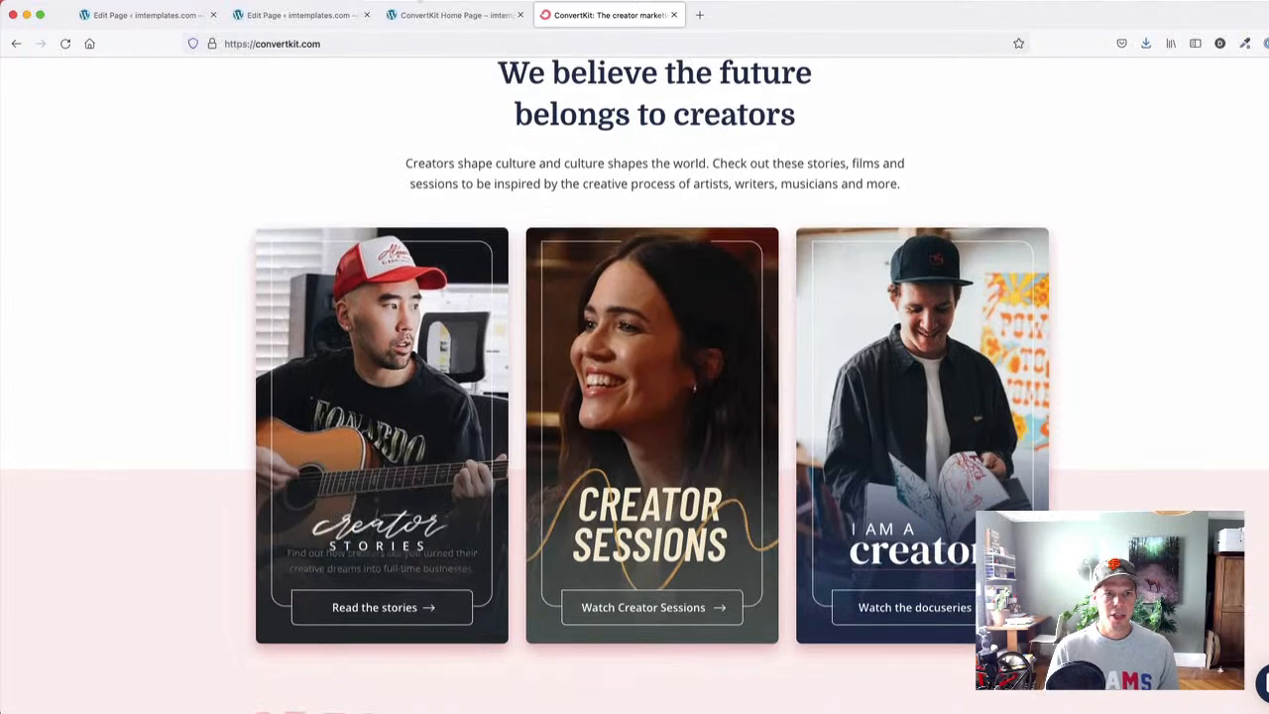
click(454, 15)
scroll(191, 353, down, 5)
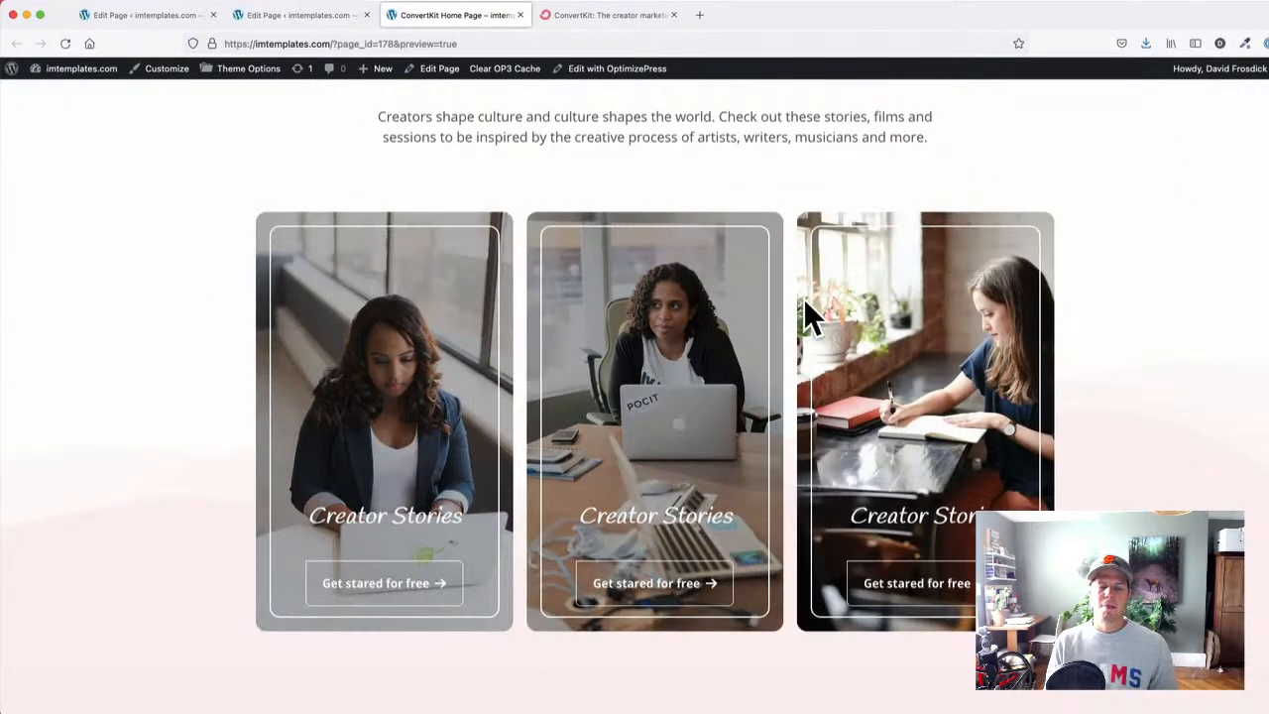
scroll(173, 397, down, 2)
scroll(172, 396, up, 3)
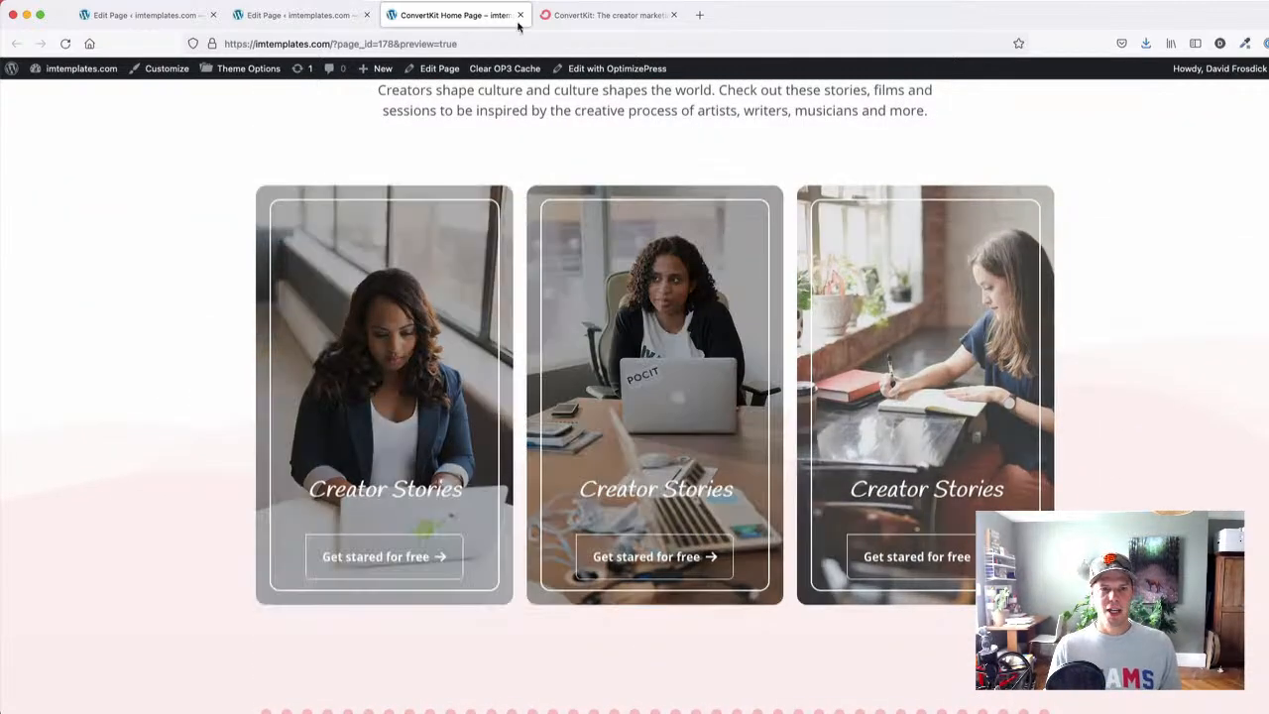
- Compare the dashed separator and the "Whatever you make, make it known with ConvertKit" section between the original and the preview
click(606, 15)
scroll(445, 261, down, 5)
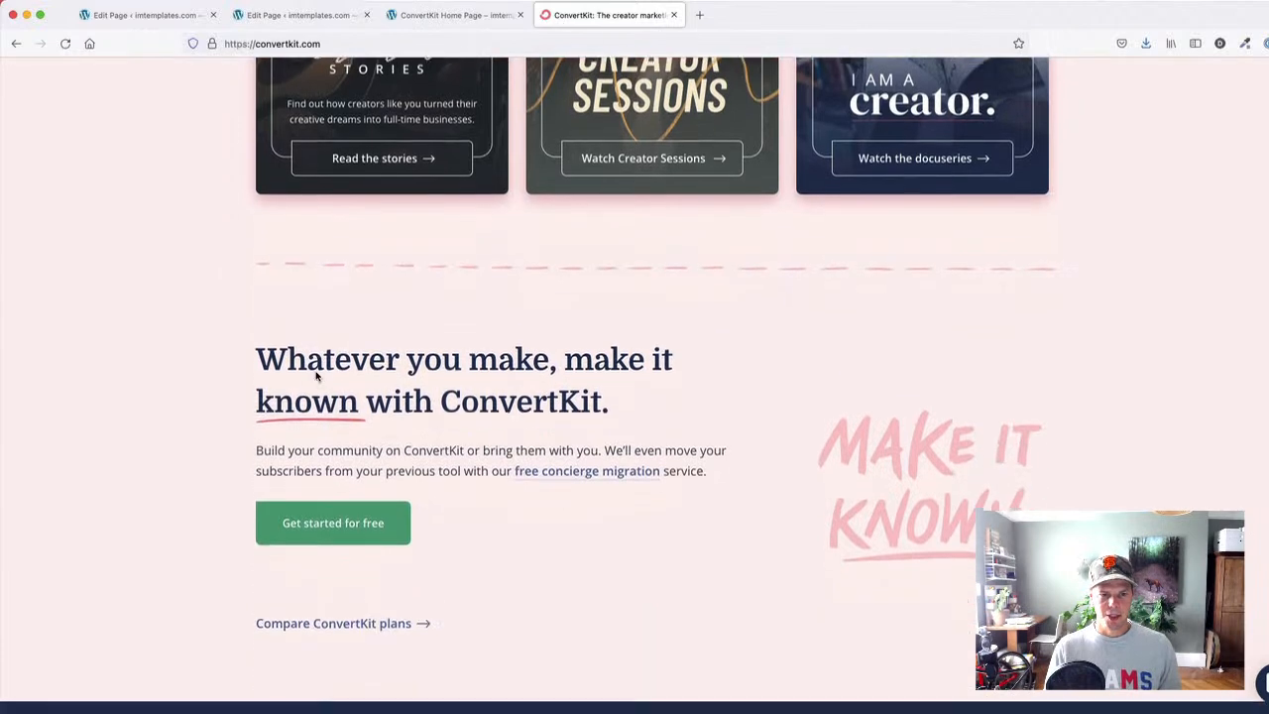
click(451, 15)
scroll(168, 425, down, 4)
scroll(168, 424, down, 3)
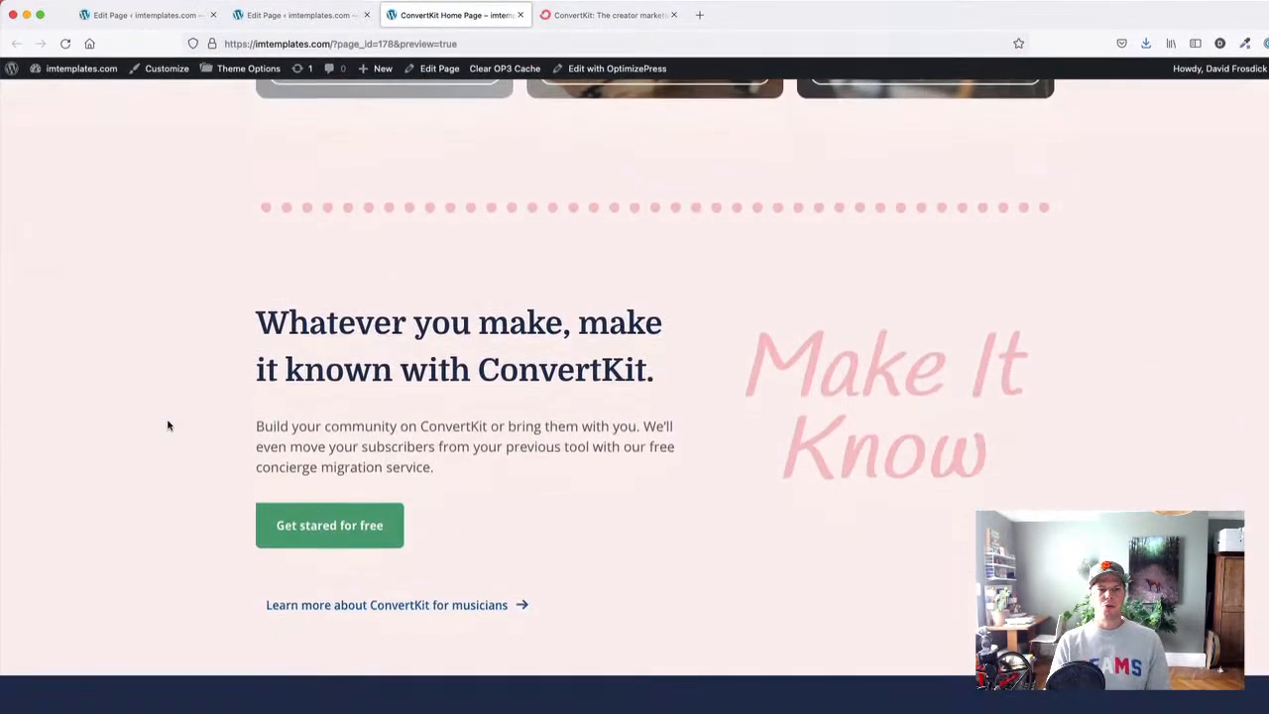
click(575, 15)
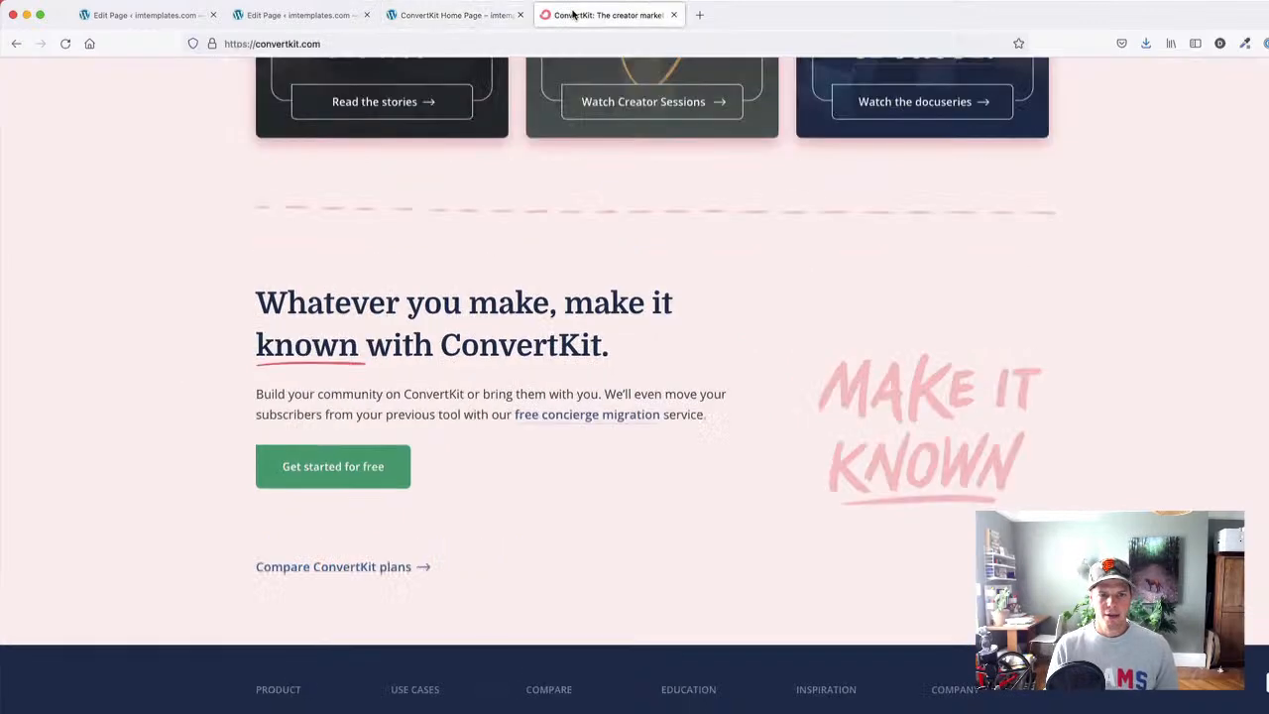
click(463, 16)
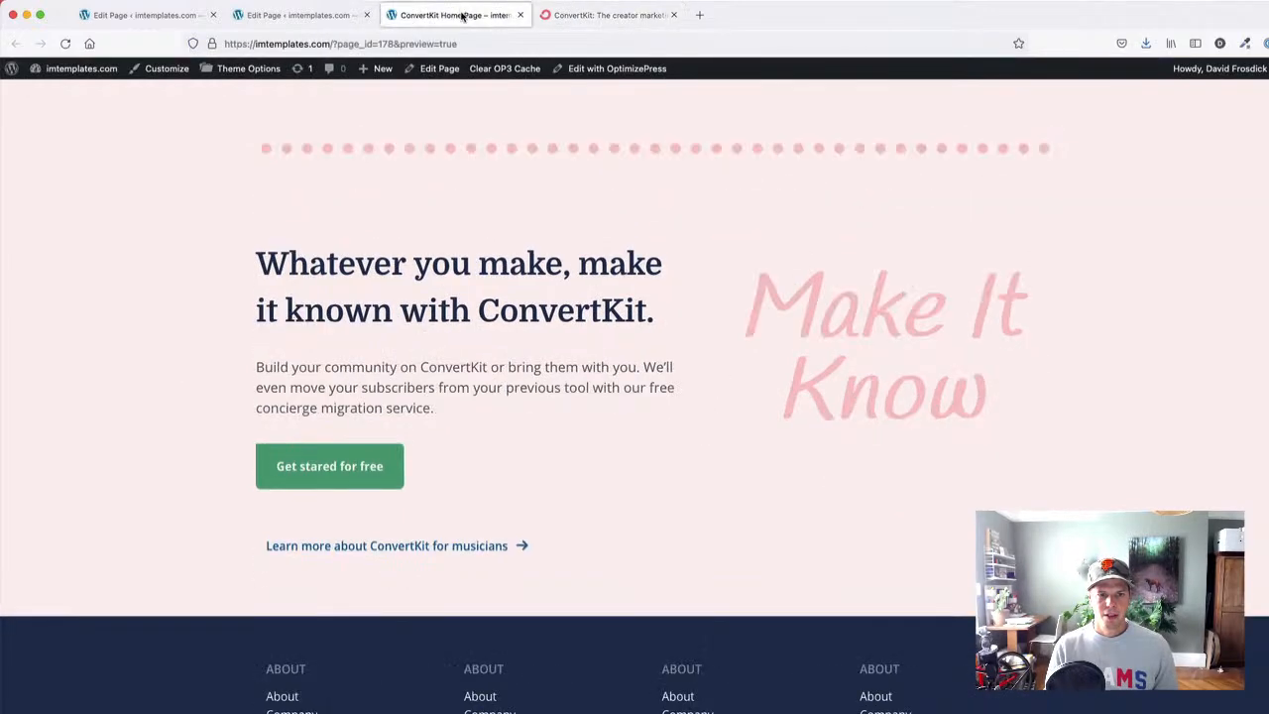
click(595, 15)
click(488, 17)
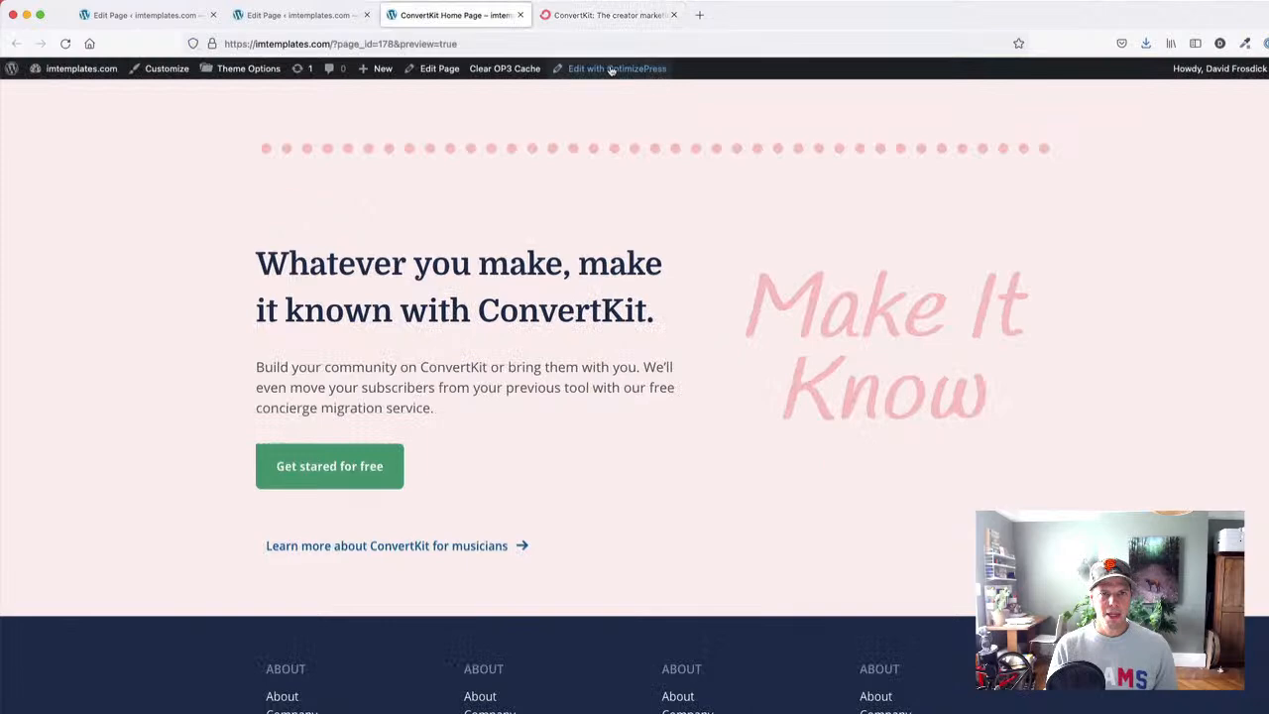
click(596, 16)
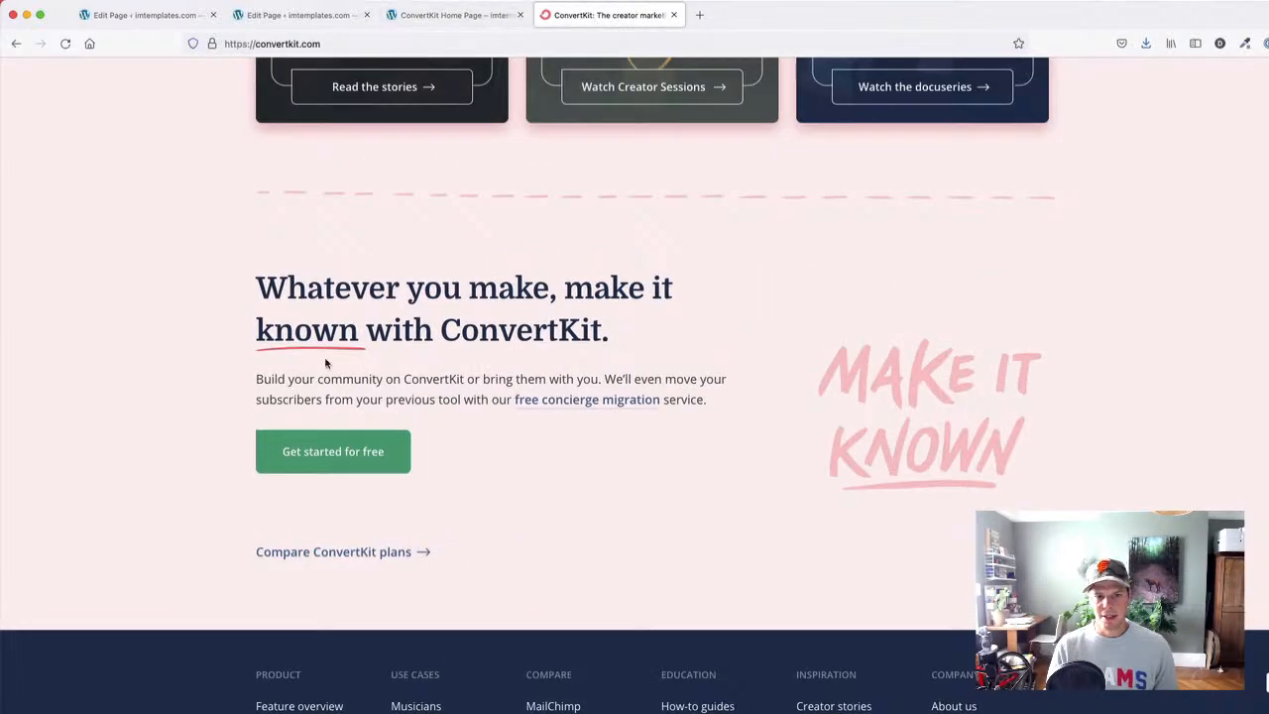
- Compare the footer's link columns and bottom strip in the preview with the original homepage's footer
click(463, 20)
scroll(482, 317, down, 3)
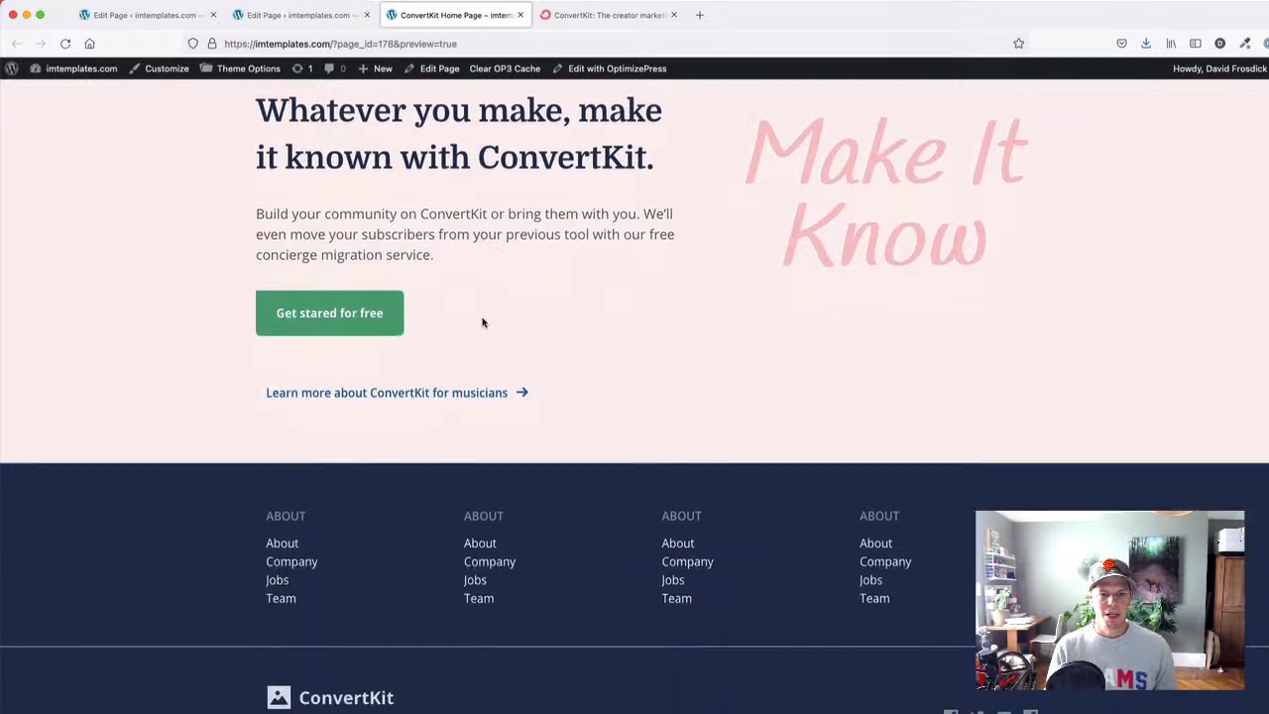
click(574, 19)
scroll(564, 175, down, 5)
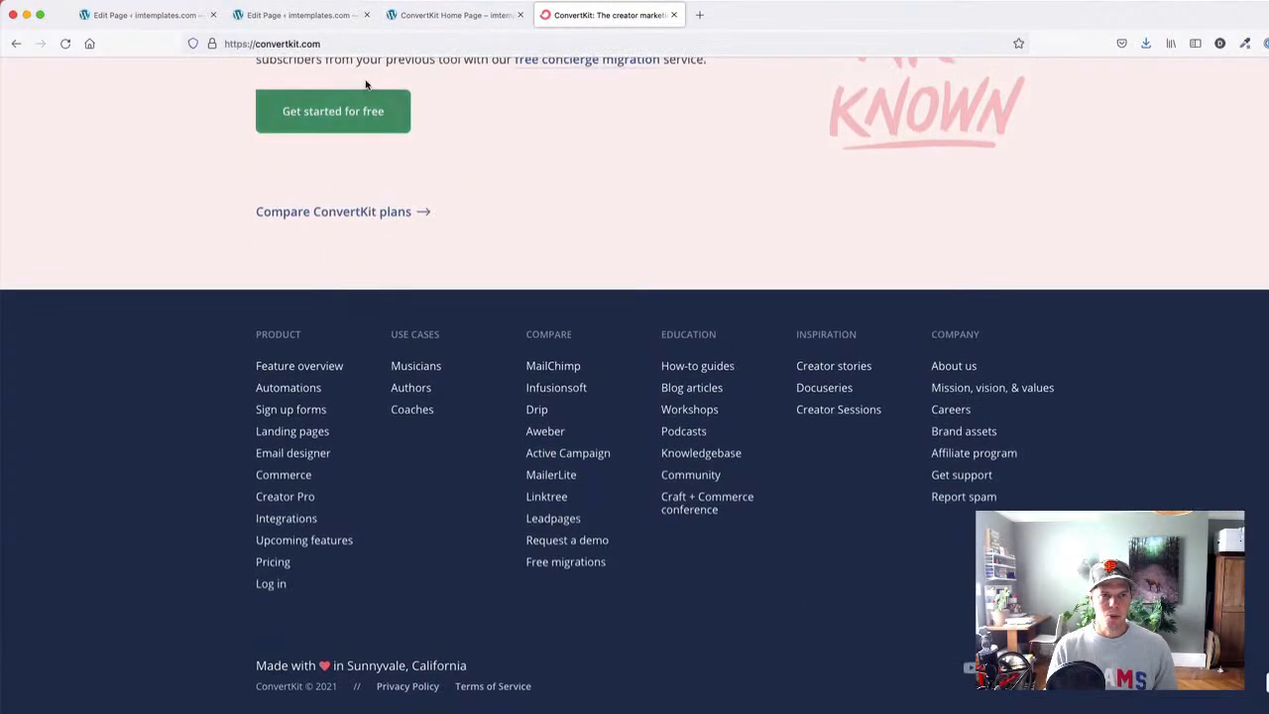
click(483, 24)
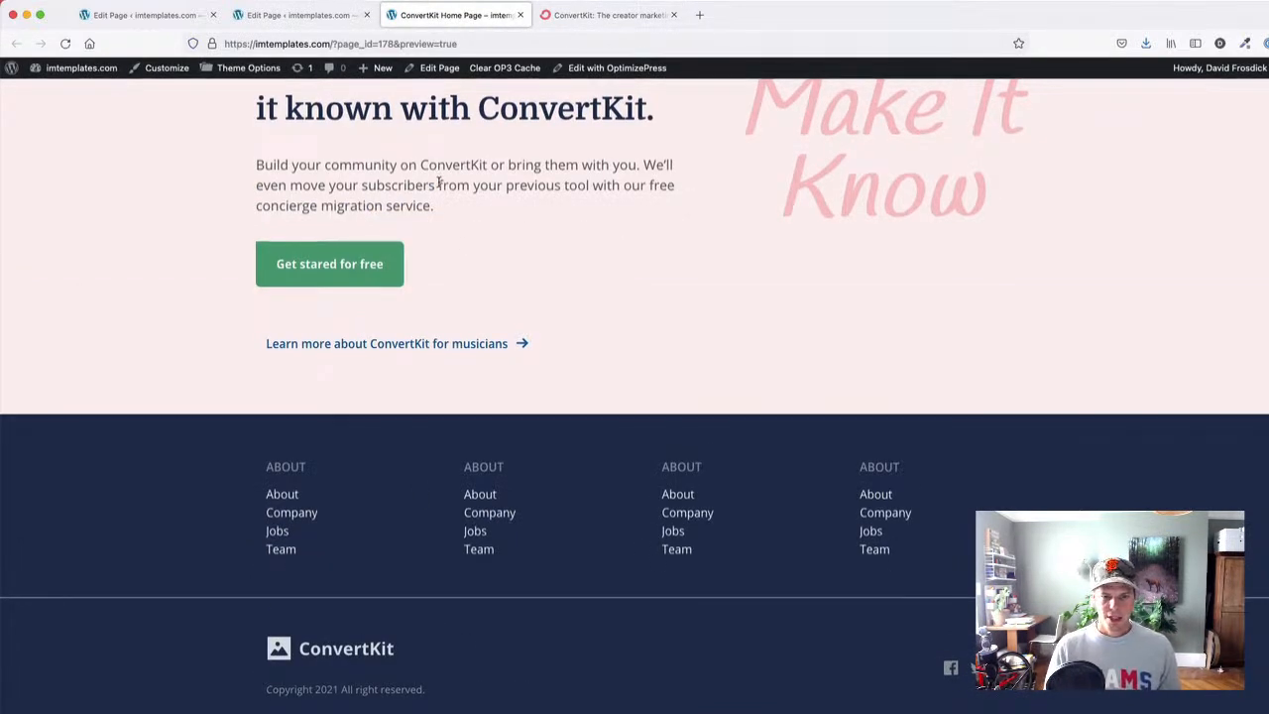
click(573, 8)
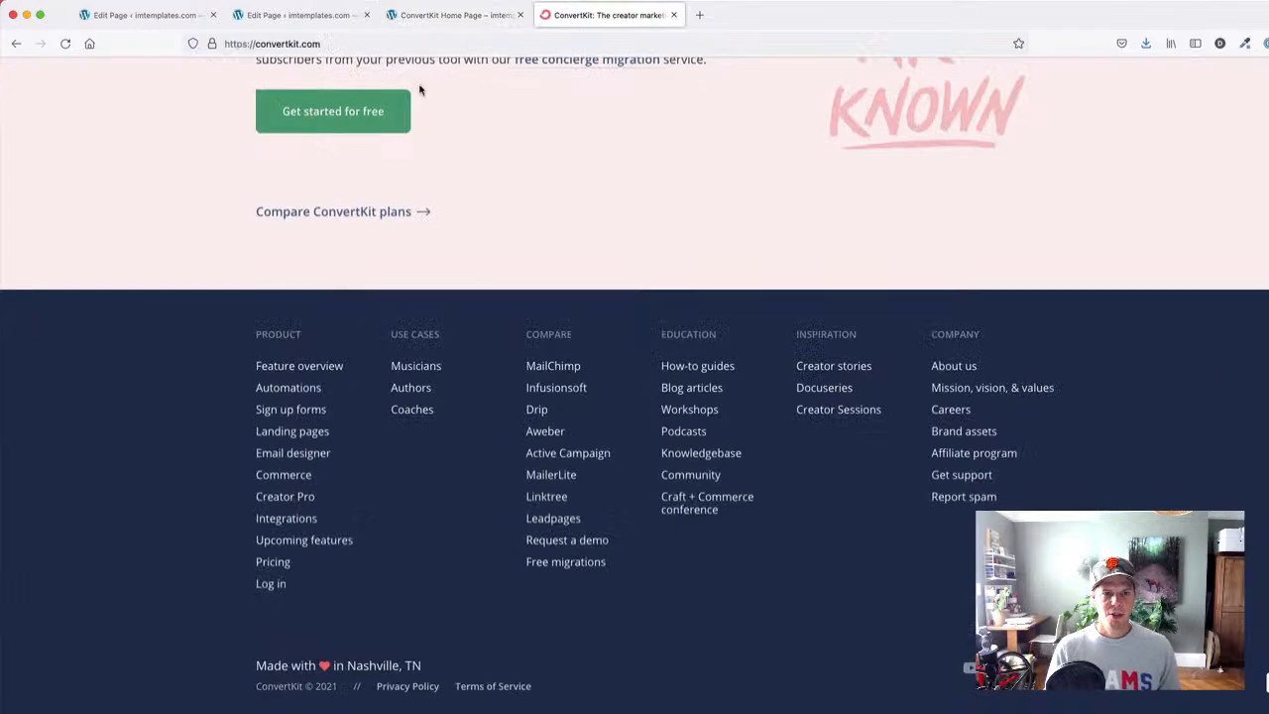
- Adjust the border color of the footer section holding the ConvertKit logo and copyright, save the page, and check the border in the preview
click(429, 16)
click(288, 17)
scroll(334, 453, down, 10)
click(179, 490)
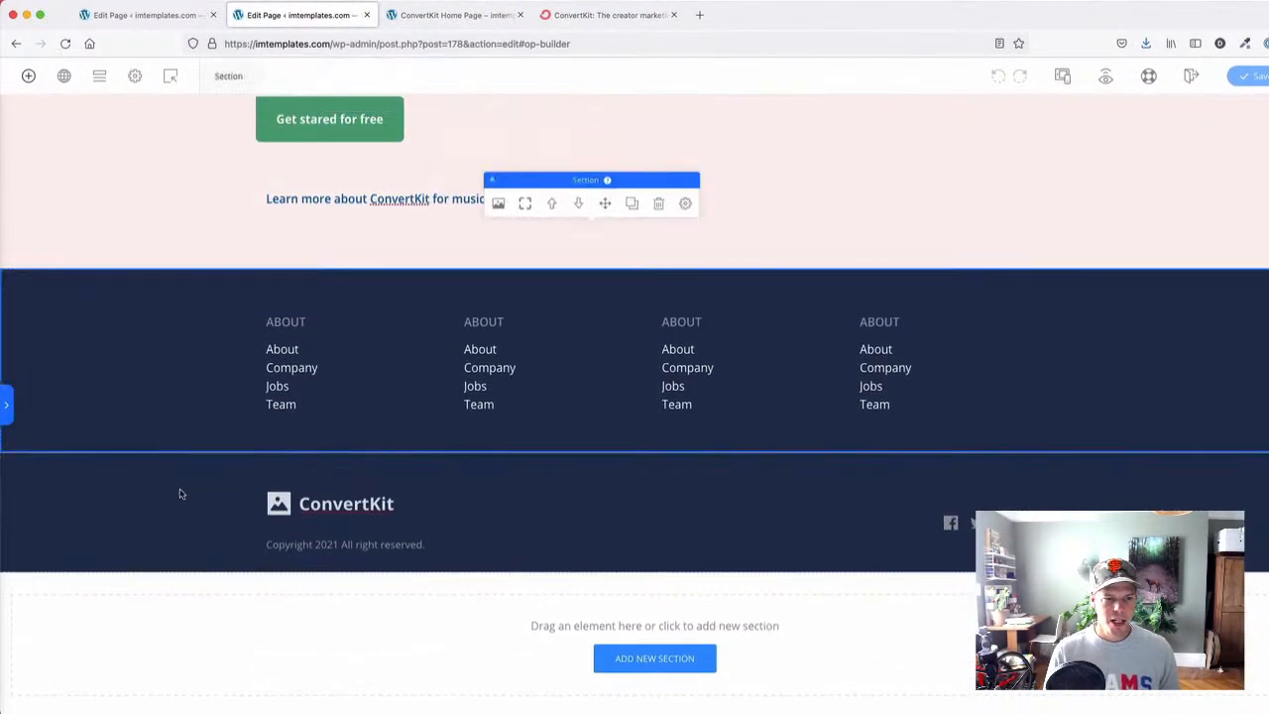
click(749, 429)
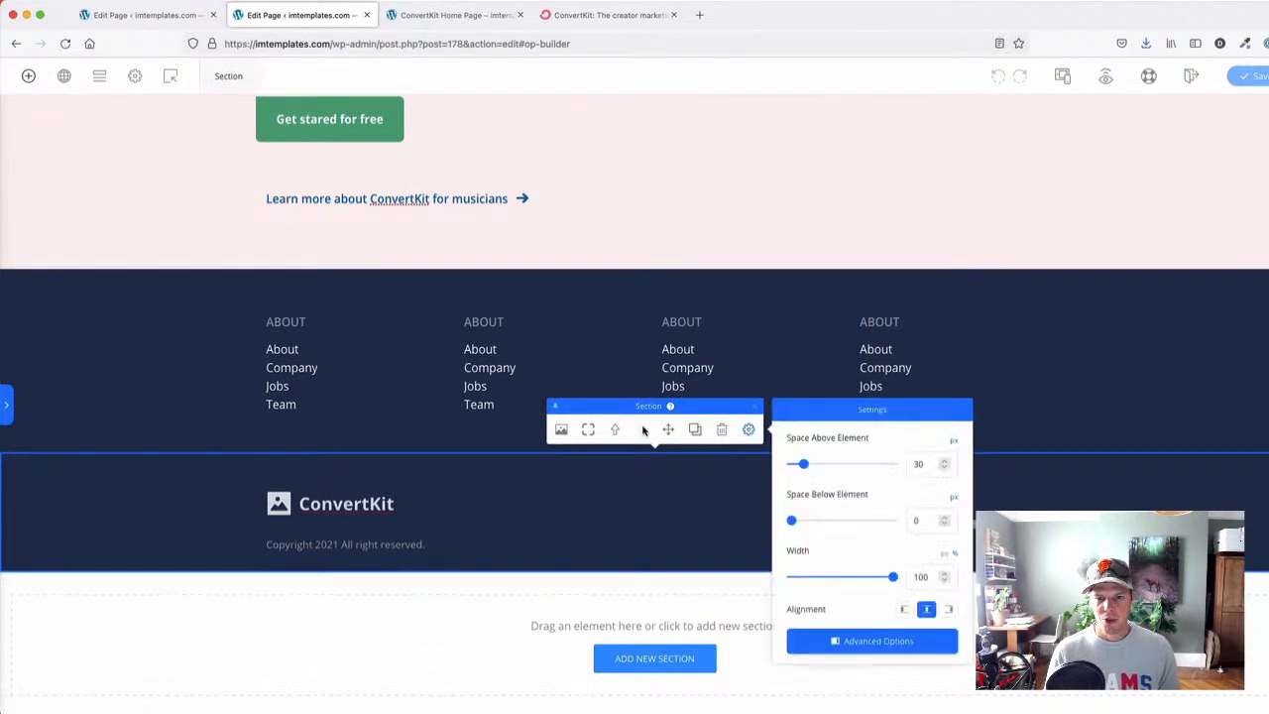
click(589, 430)
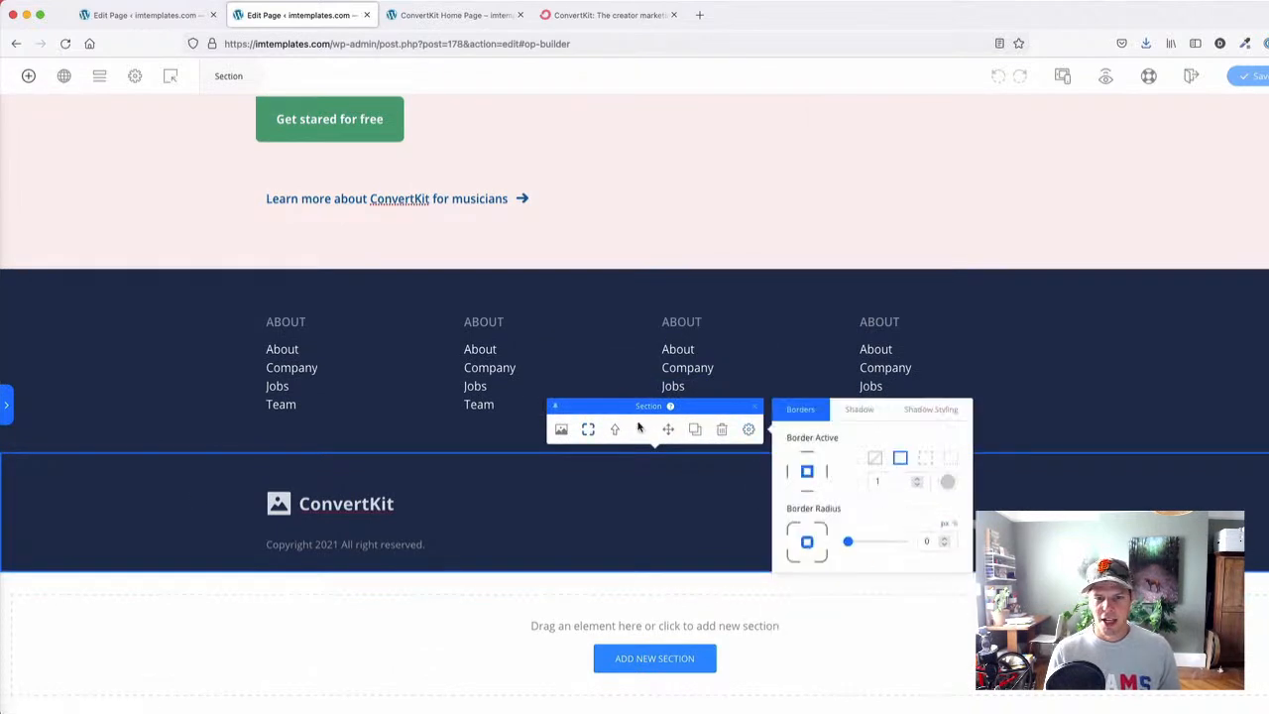
click(949, 483)
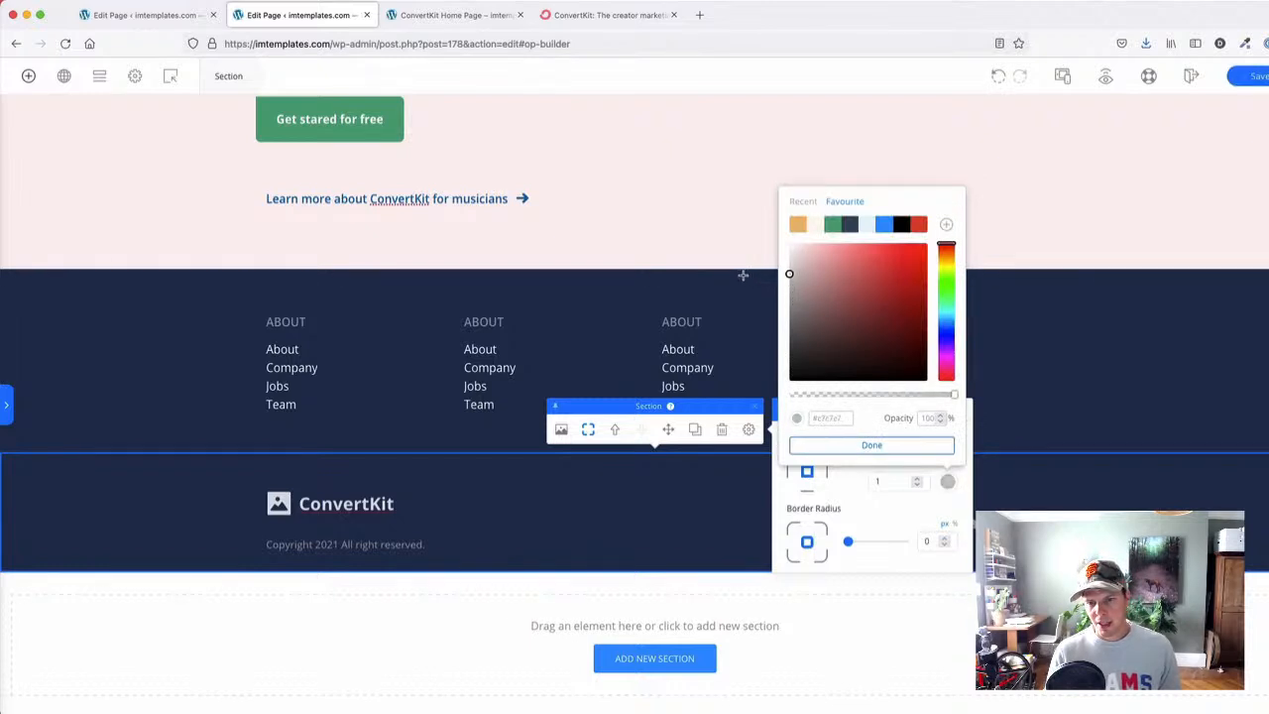
click(1155, 312)
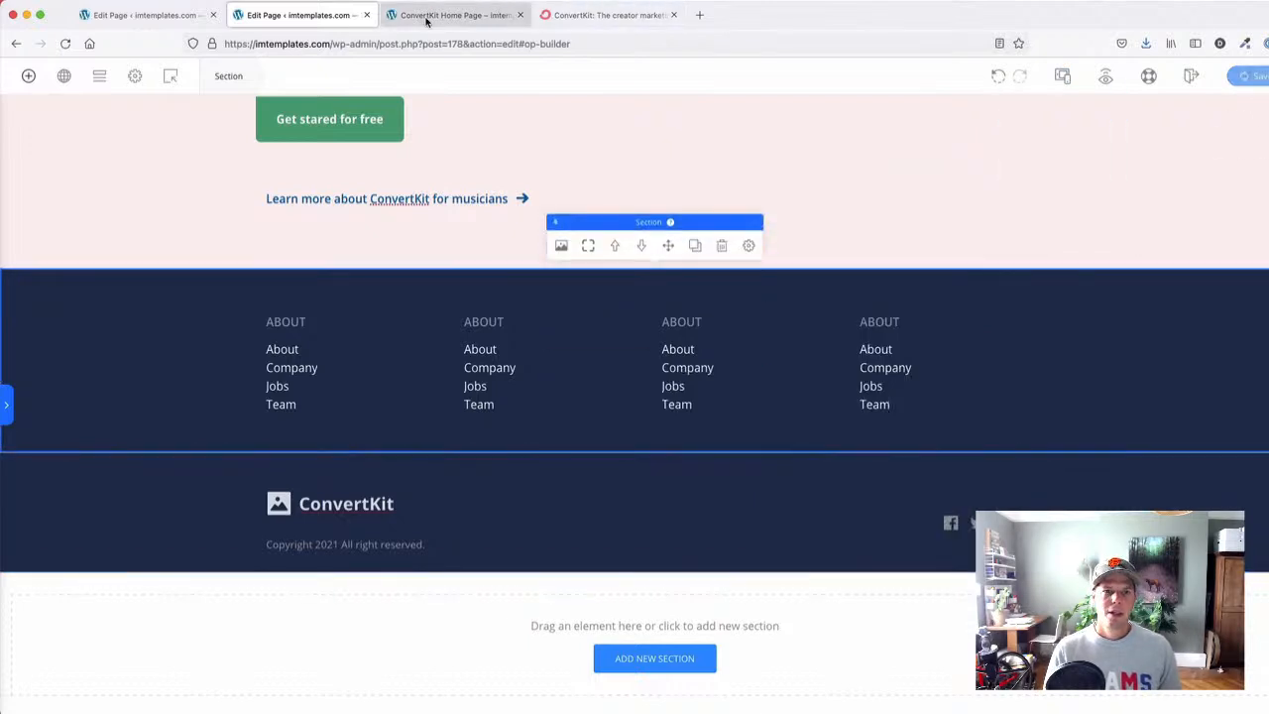
click(426, 16)
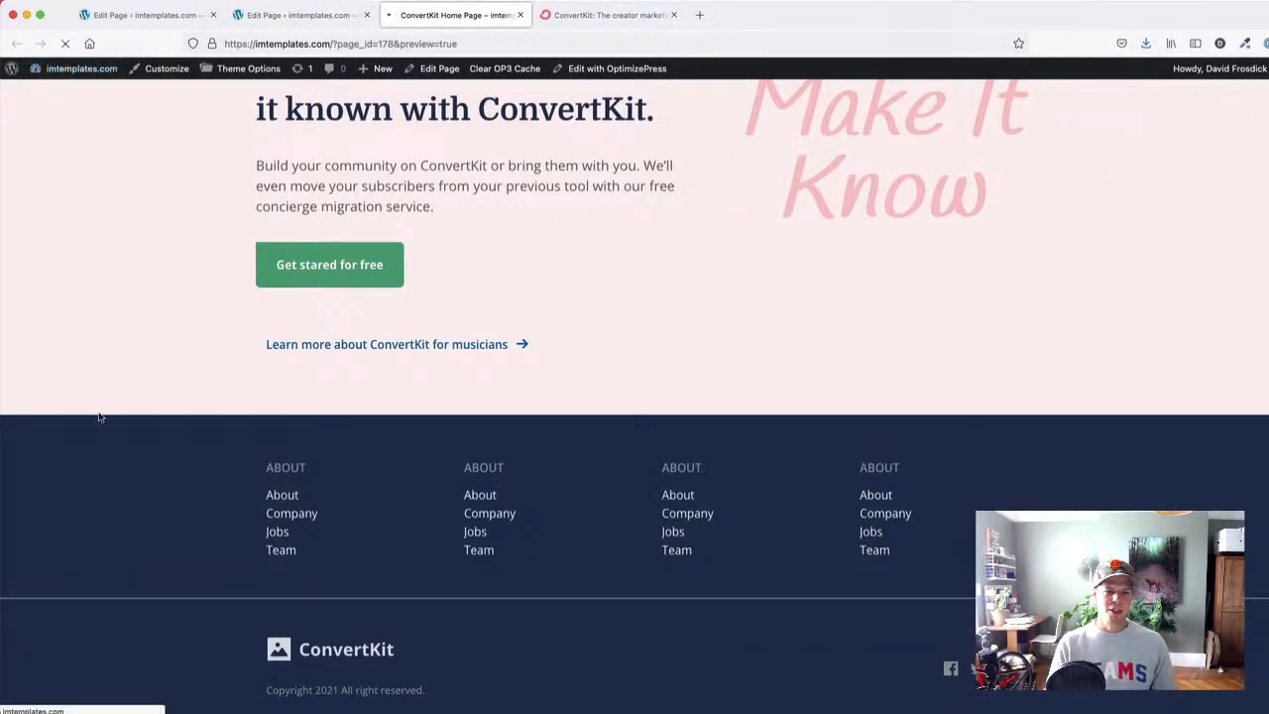
- Increase the spacing below the footer's four link columns to 55 px and save the page
click(298, 15)
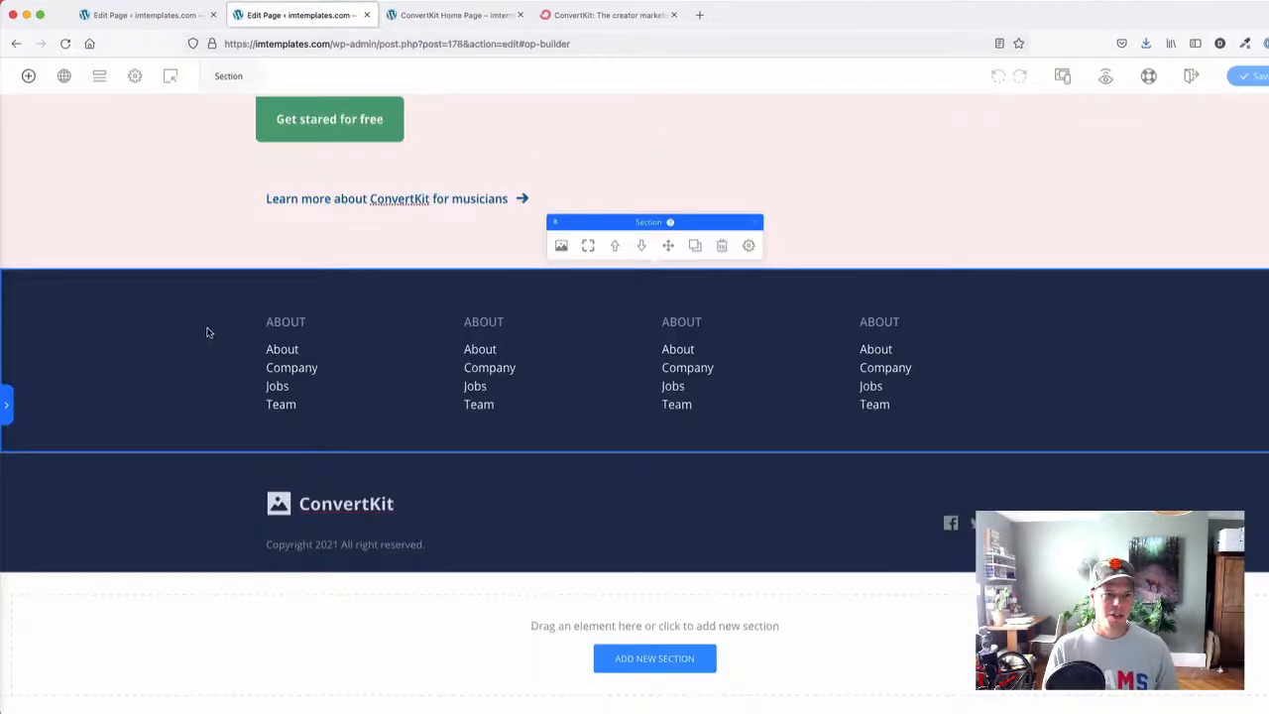
drag(144, 433, 144, 469)
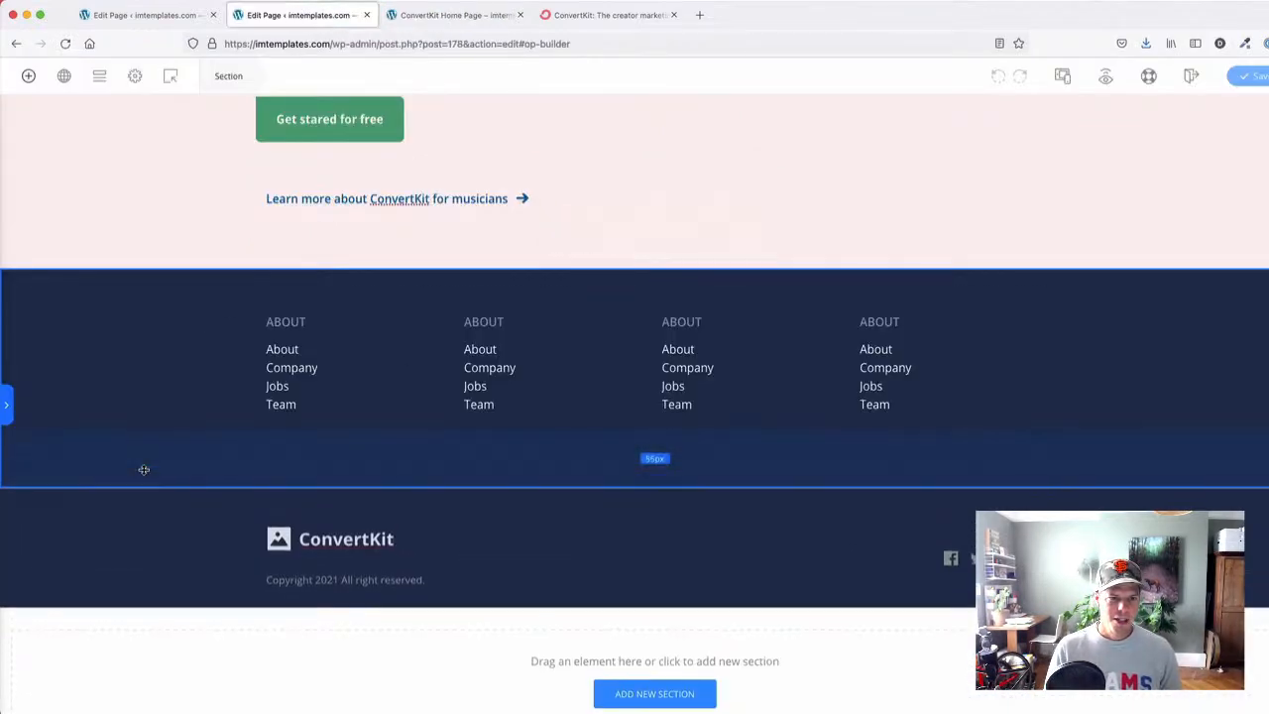
drag(142, 284, 148, 285)
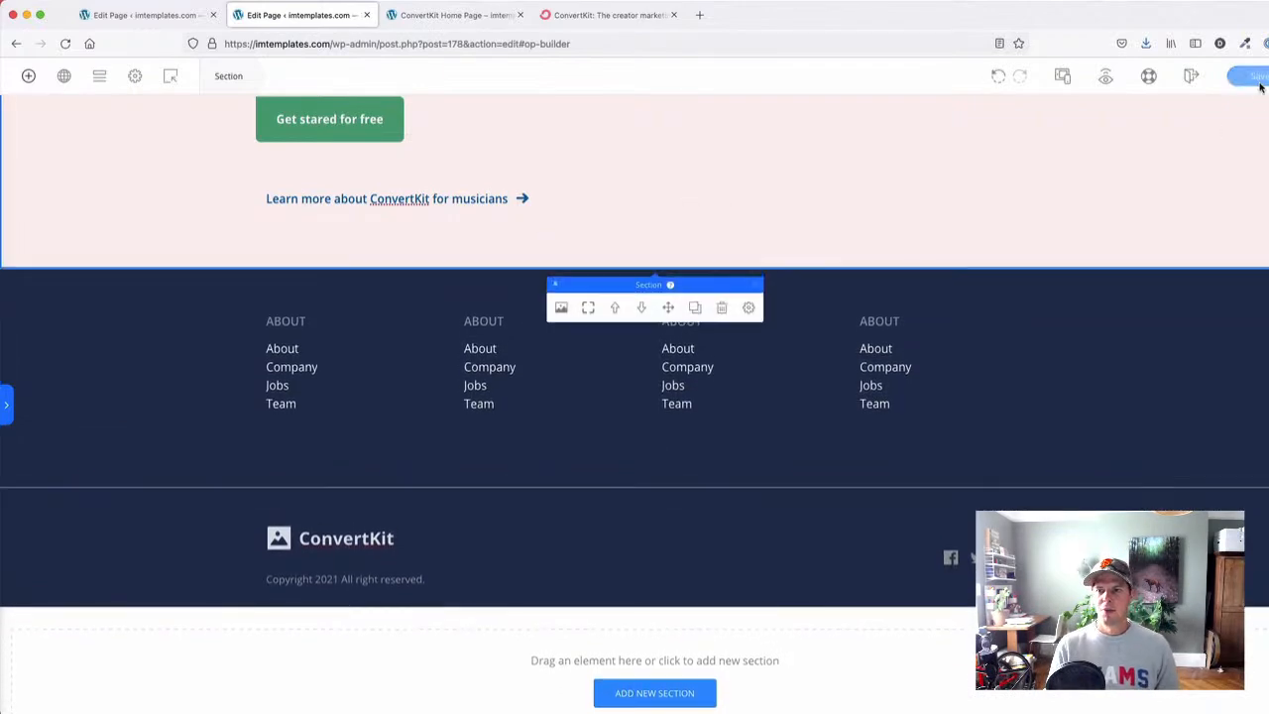
- Compare the overall original homepage with the recreated page's preview, from the footer up through the upper sections
scroll(1009, 313, up, 5)
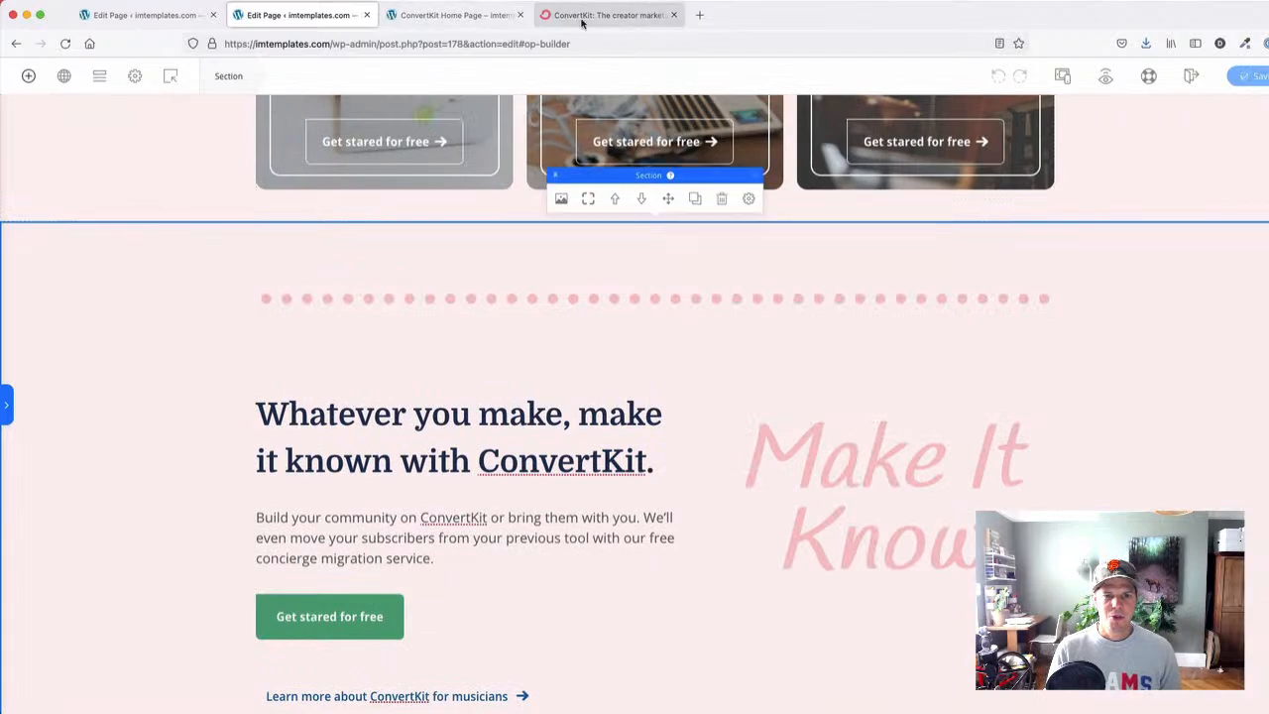
click(607, 15)
scroll(428, 280, up, 10)
scroll(416, 198, down, 9)
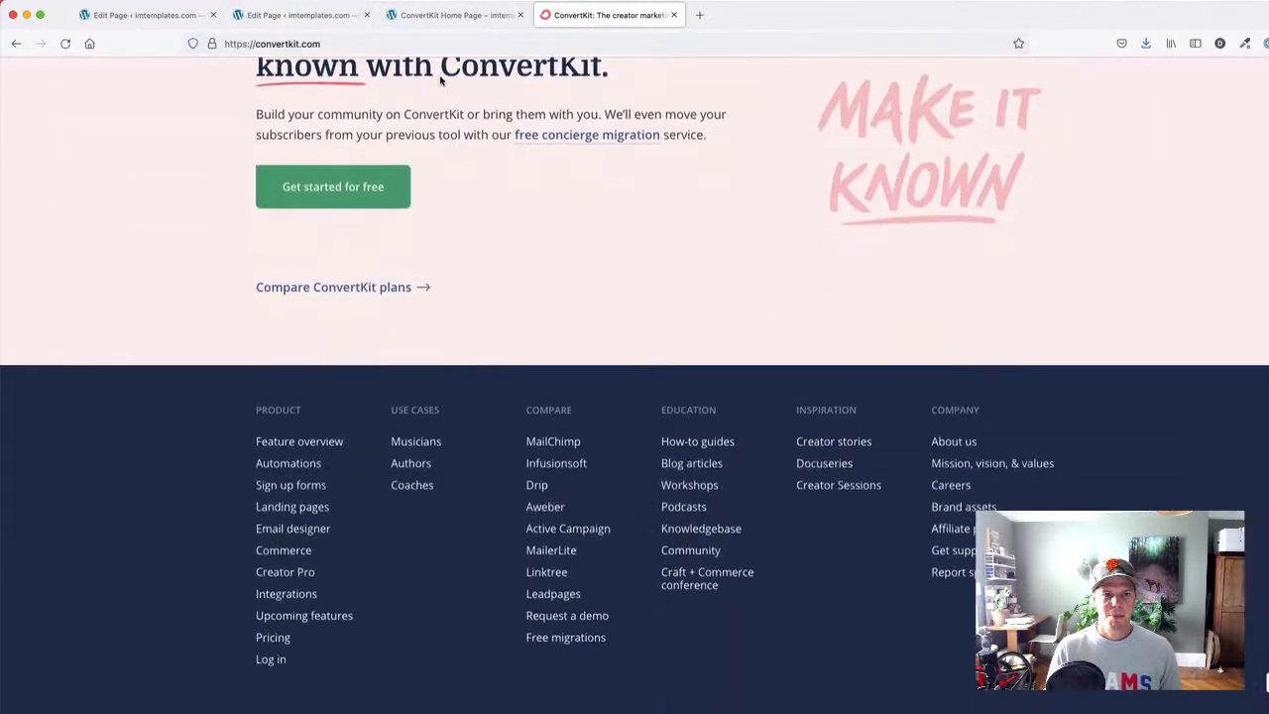
scroll(408, 171, up, 10)
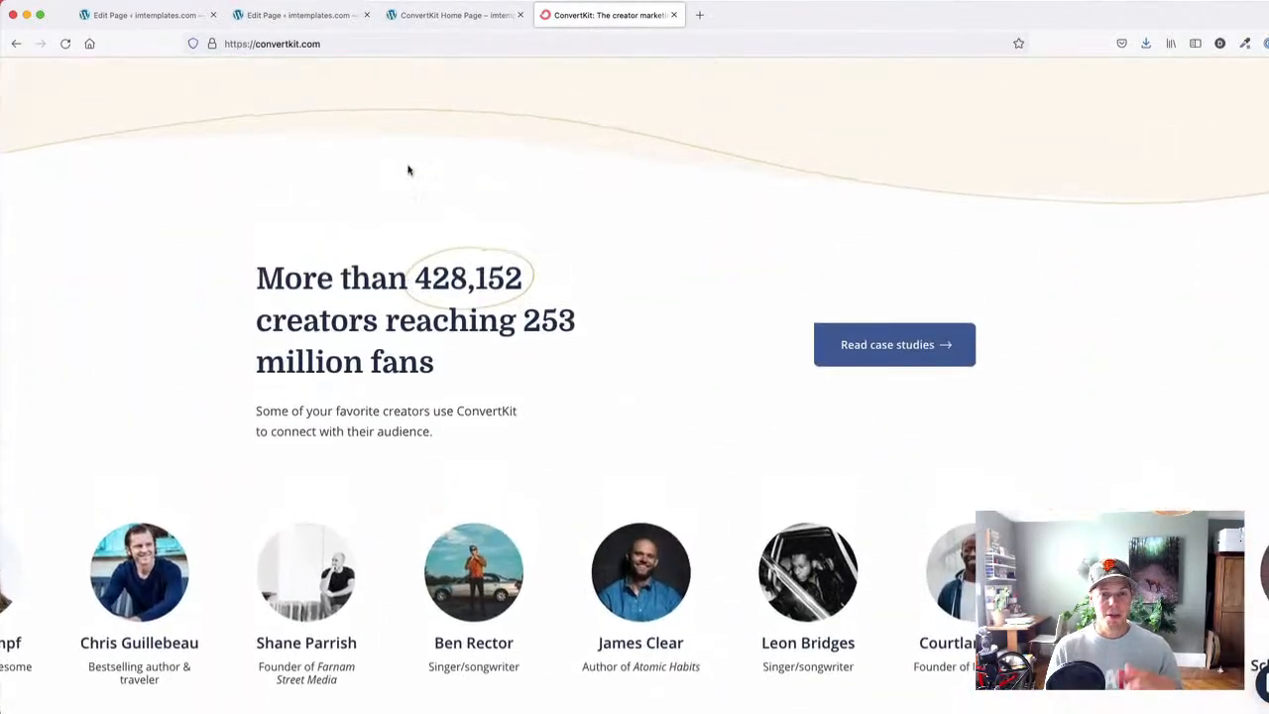
scroll(407, 171, up, 15)
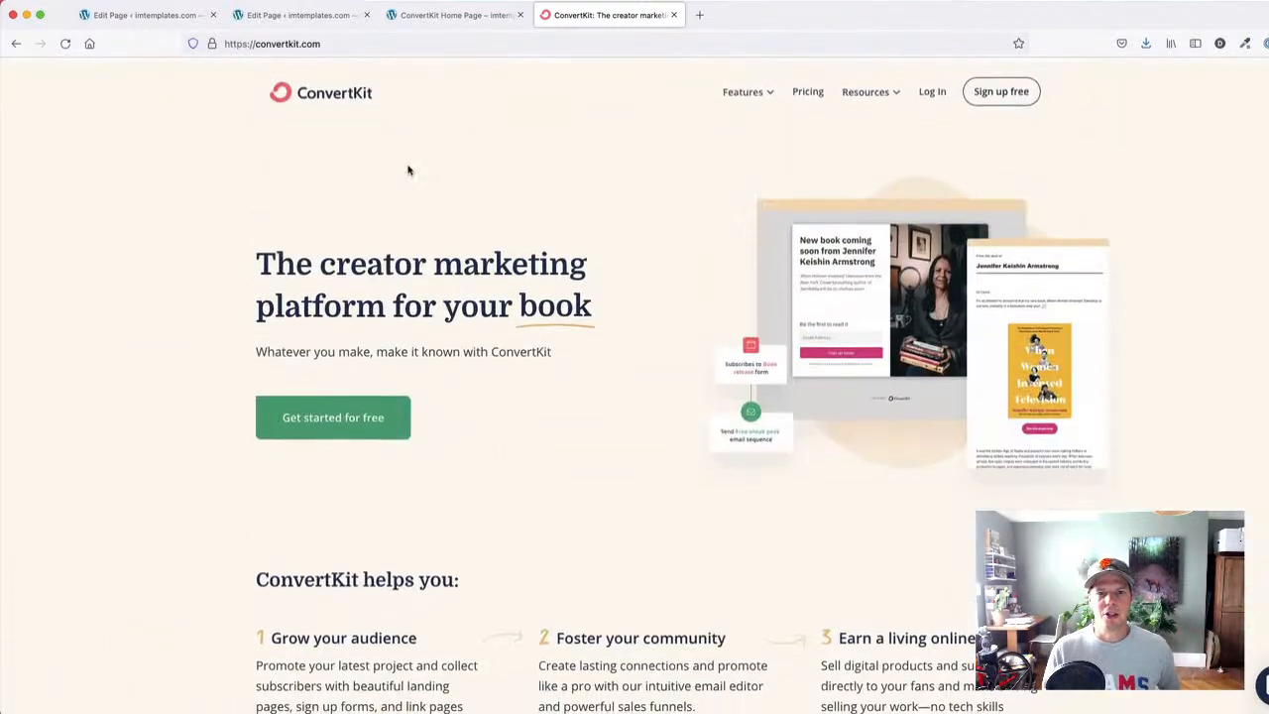
click(454, 15)
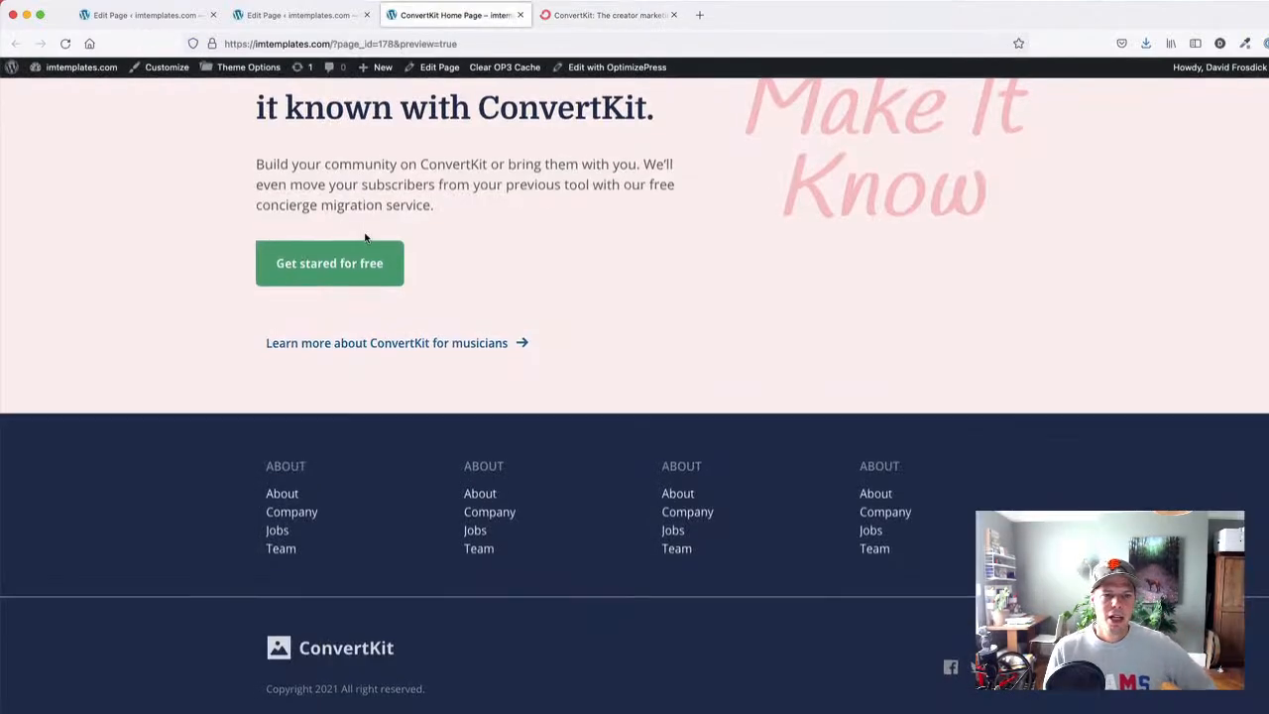
scroll(202, 351, up, 10)
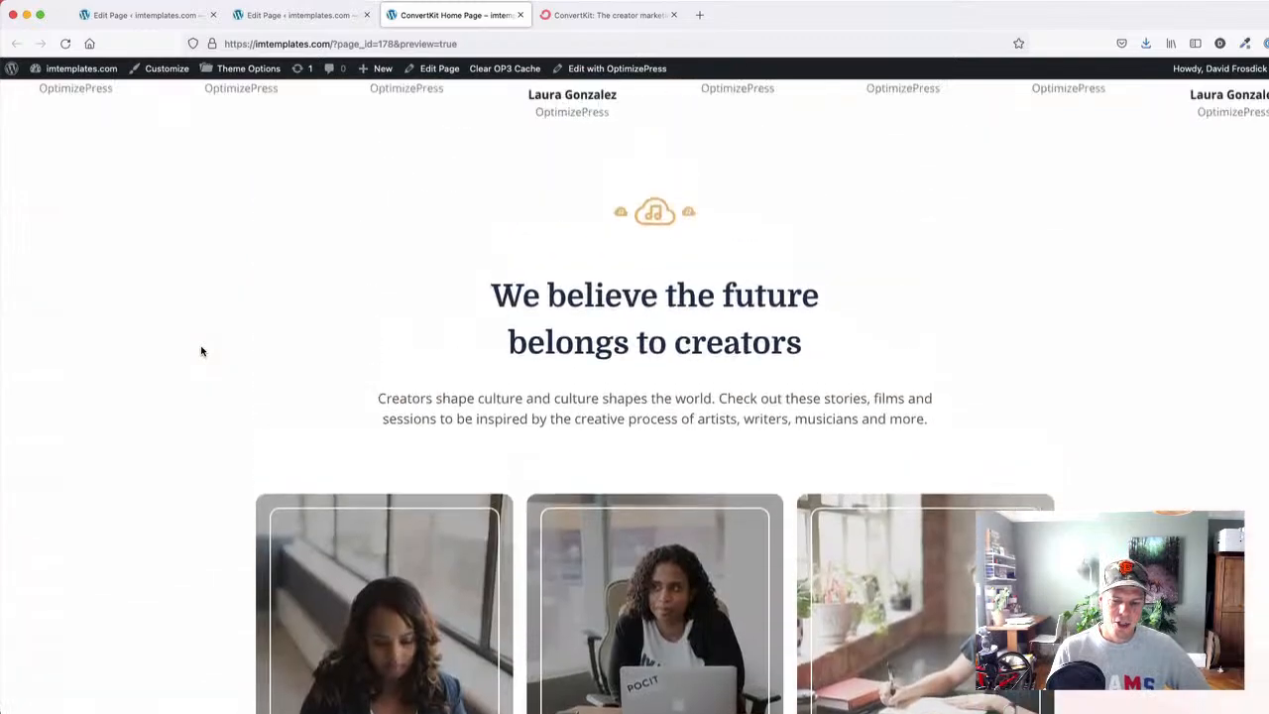
scroll(202, 351, up, 15)
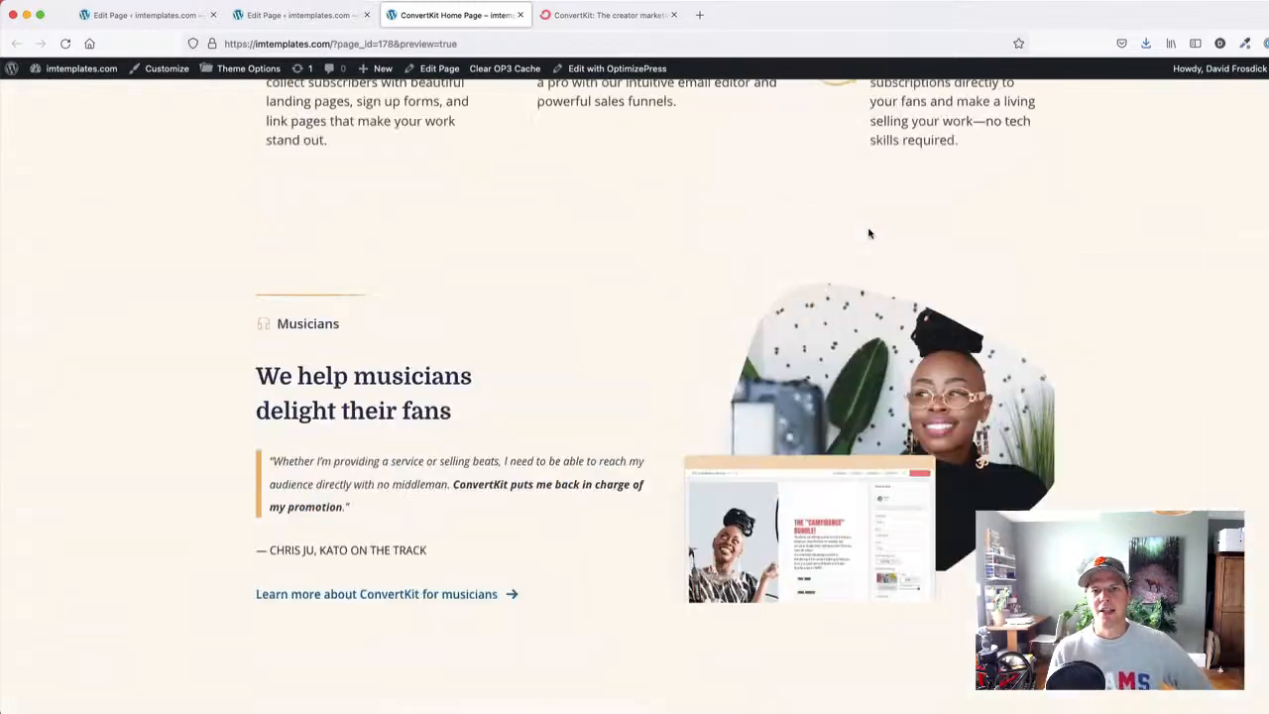